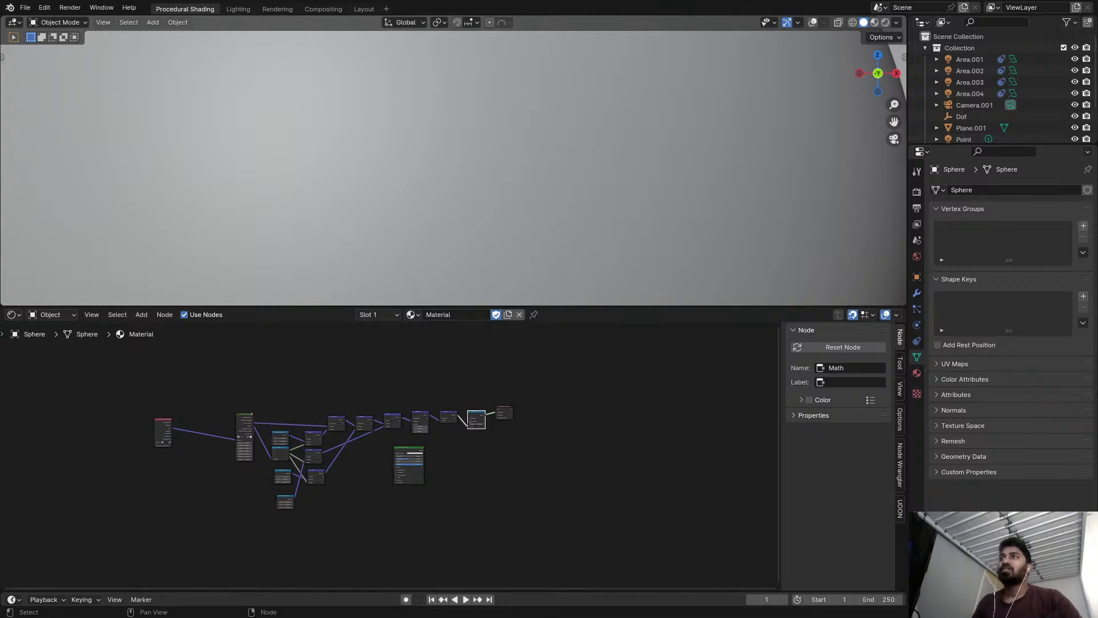
Examine the sphere's tile pattern in rendered shading and the shader nodes behind it, ending in solid shading.
{"action": "key", "text": "z"}
{"action": "left_click", "coordinate": [488, 127]}
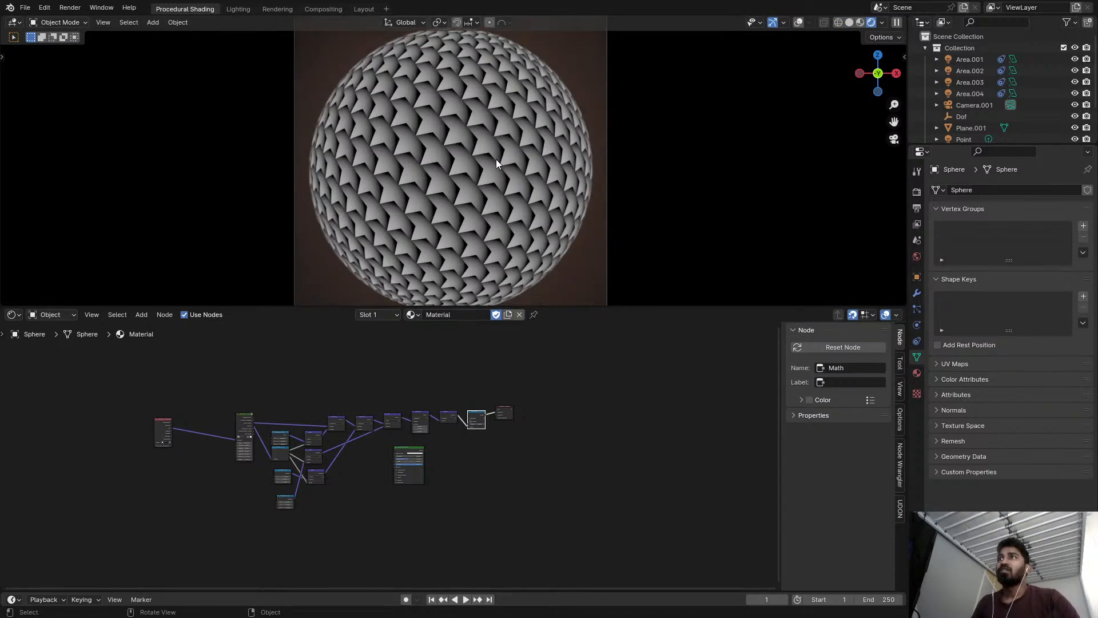
{"action": "scroll", "coordinate": [489, 249], "scroll_direction": "up", "scroll_amount": 3}
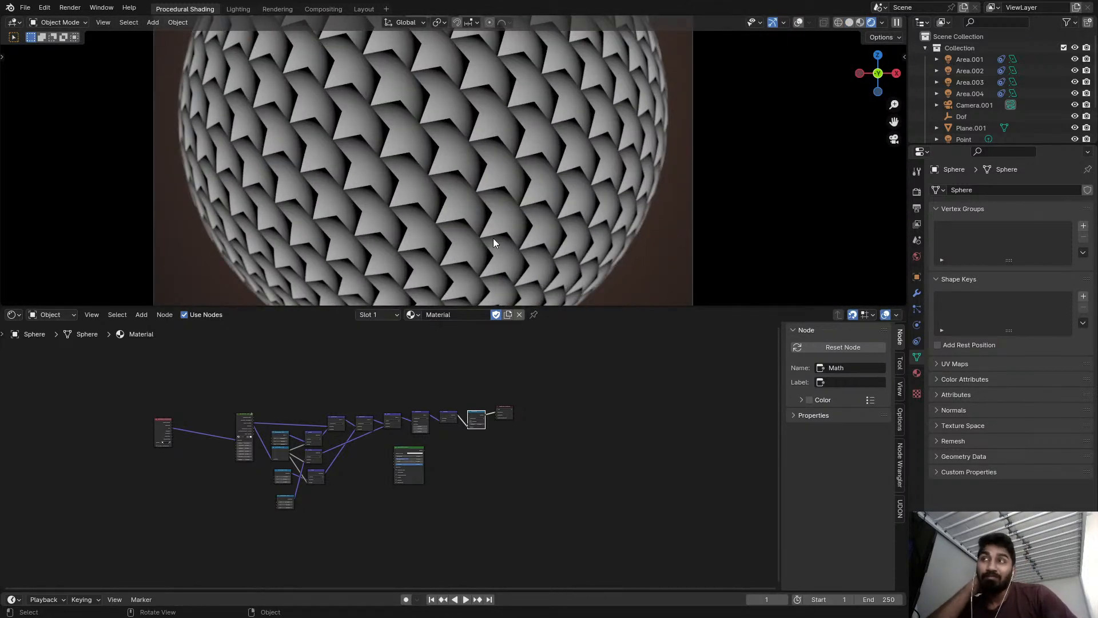
{"action": "middle_click_drag", "start_coordinate": [480, 439], "coordinate": [596, 413]}
{"action": "scroll", "coordinate": [512, 418], "scroll_direction": "up", "scroll_amount": 1}
{"action": "middle_click_drag", "start_coordinate": [513, 418], "coordinate": [515, 418]}
{"action": "scroll", "coordinate": [516, 418], "scroll_direction": "up", "scroll_amount": 5}
{"action": "middle_click_drag", "start_coordinate": [385, 413], "coordinate": [430, 387]}
{"action": "scroll", "coordinate": [428, 380], "scroll_direction": "down", "scroll_amount": 1}
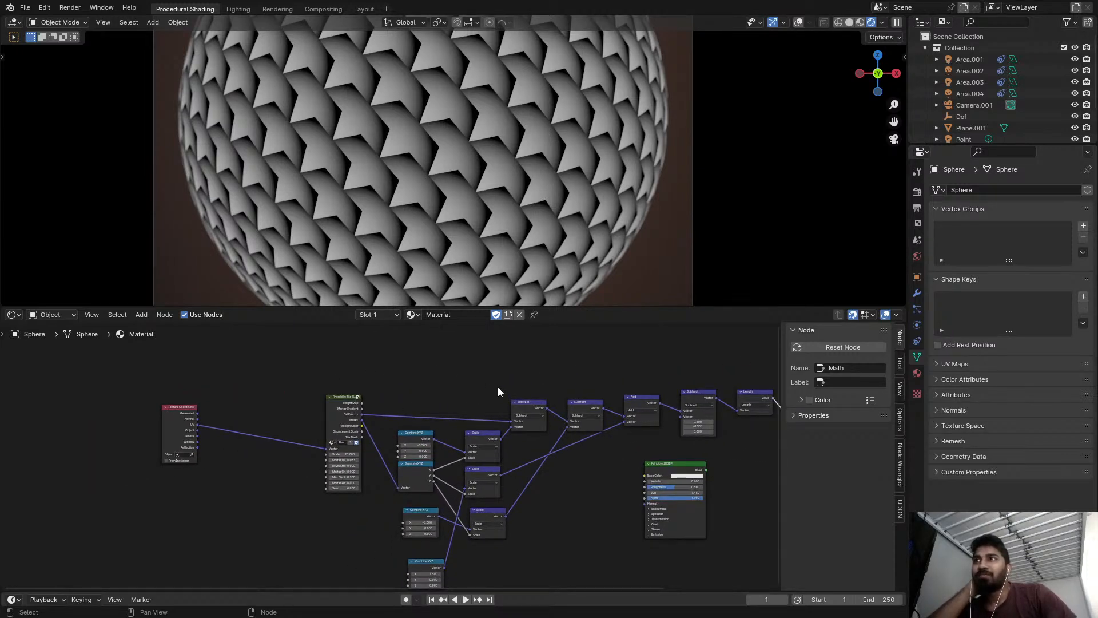
{"action": "middle_click_drag", "start_coordinate": [497, 386], "coordinate": [486, 388]}
{"action": "middle_click_drag", "start_coordinate": [625, 388], "coordinate": [536, 382]}
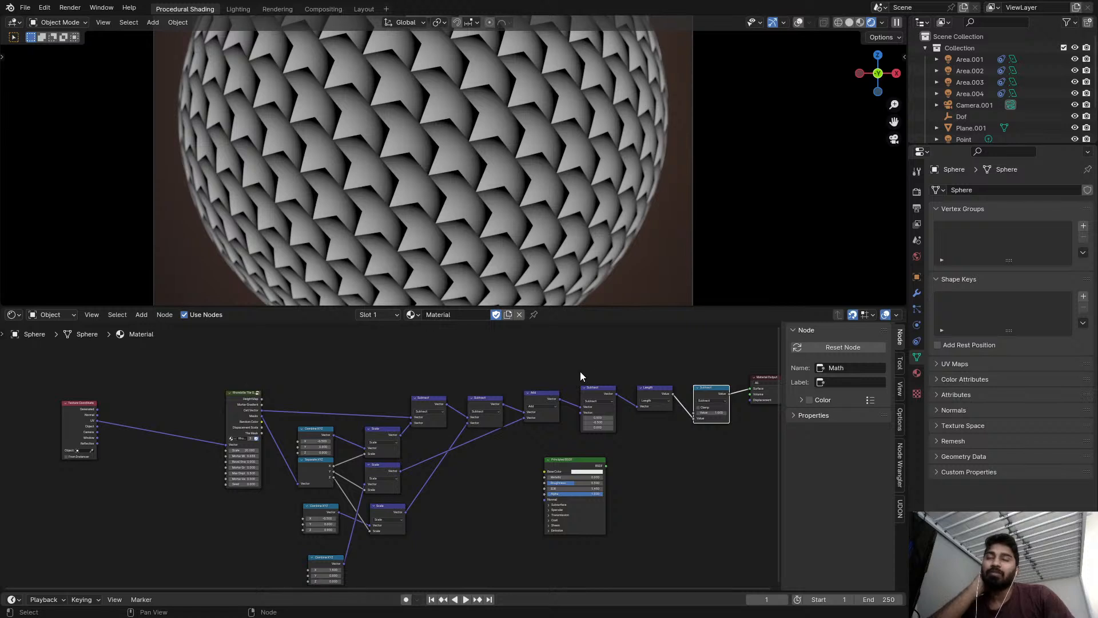
{"action": "middle_click_drag", "start_coordinate": [588, 359], "coordinate": [569, 366]}
{"action": "key", "text": "z"}
{"action": "left_click", "coordinate": [687, 200]}
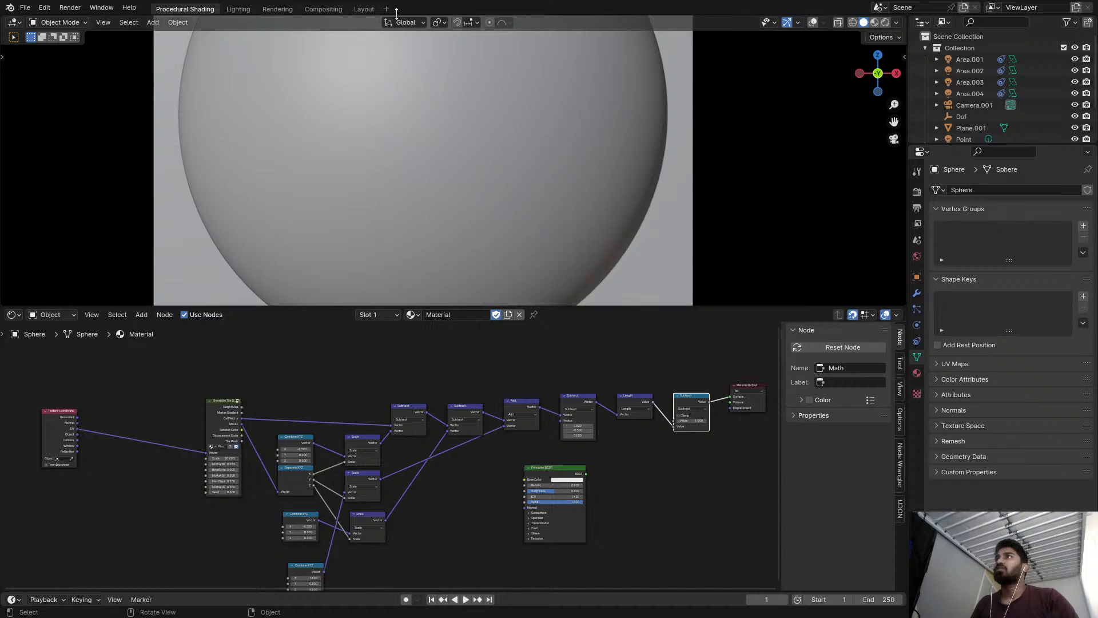
Add a new Rendering workspace from the General presets.
{"action": "left_click", "coordinate": [370, 10]}
{"action": "left_click", "coordinate": [184, 9]}
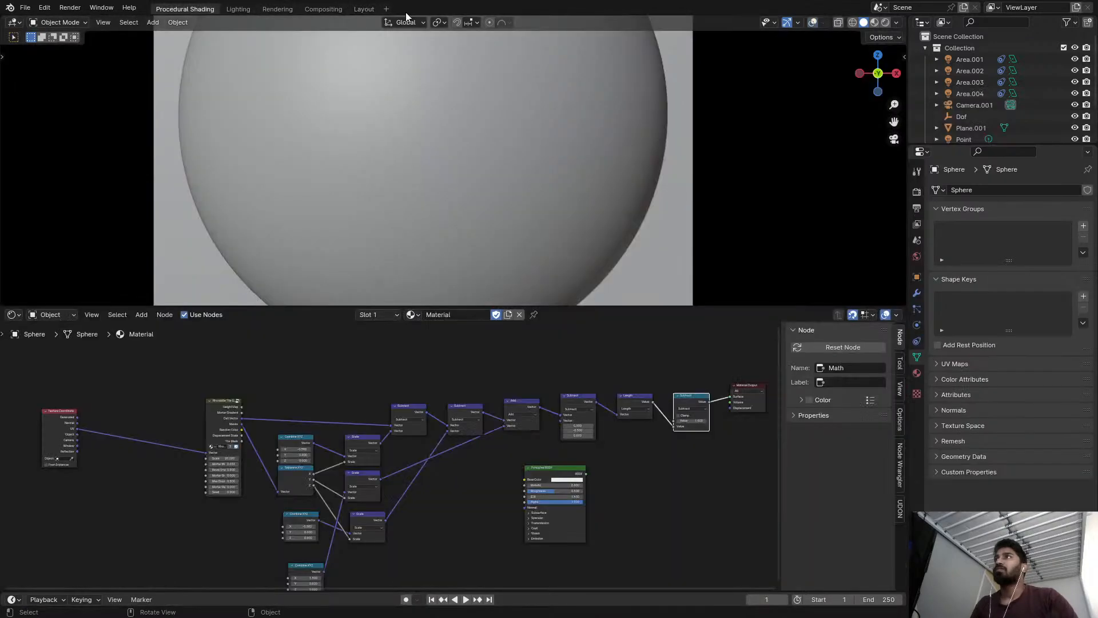
{"action": "left_click", "coordinate": [391, 11]}
{"action": "mouse_move", "coordinate": [399, 29]}
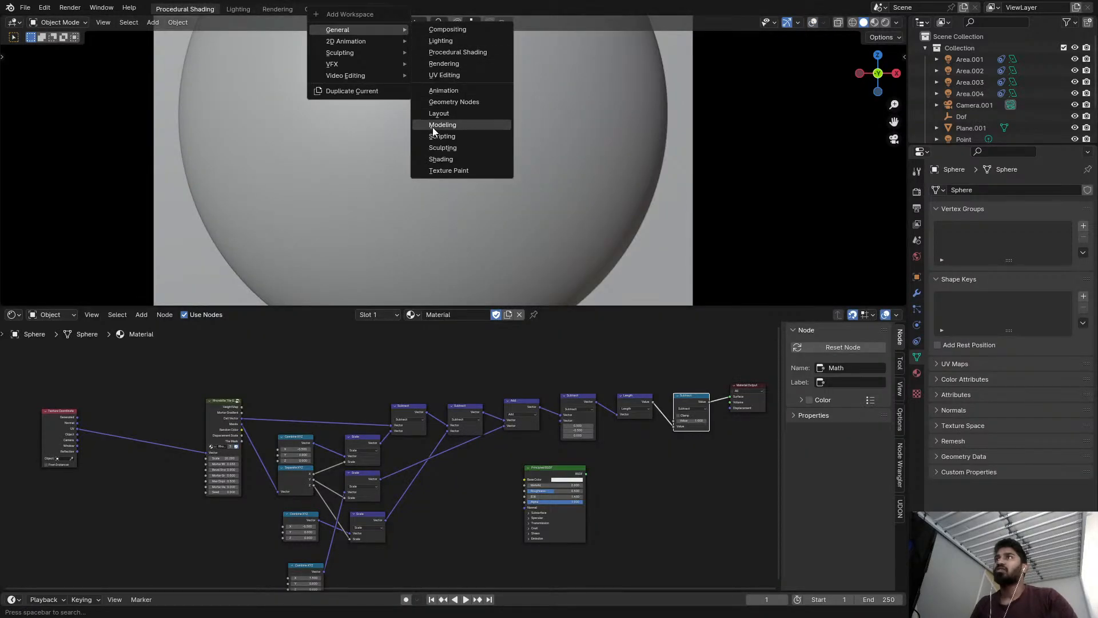
{"action": "left_click", "coordinate": [451, 63]}
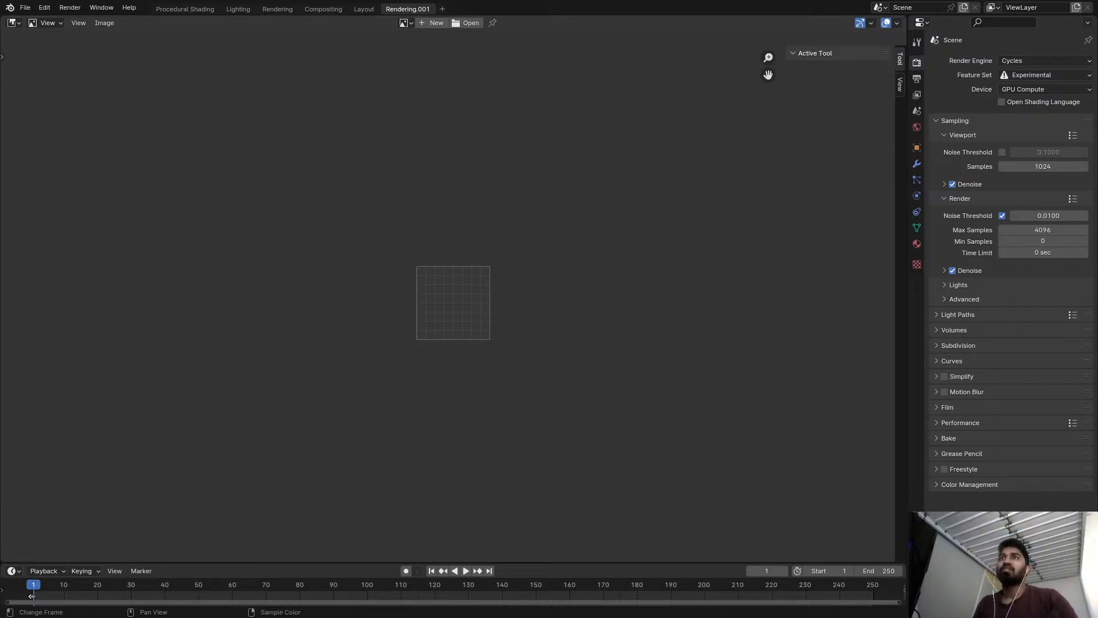
Paste the paving-stone reference picture from the clipboard into the image editor and inspect its interlocking shapes.
{"action": "left_click", "coordinate": [104, 23]}
{"action": "left_click", "coordinate": [130, 90]}
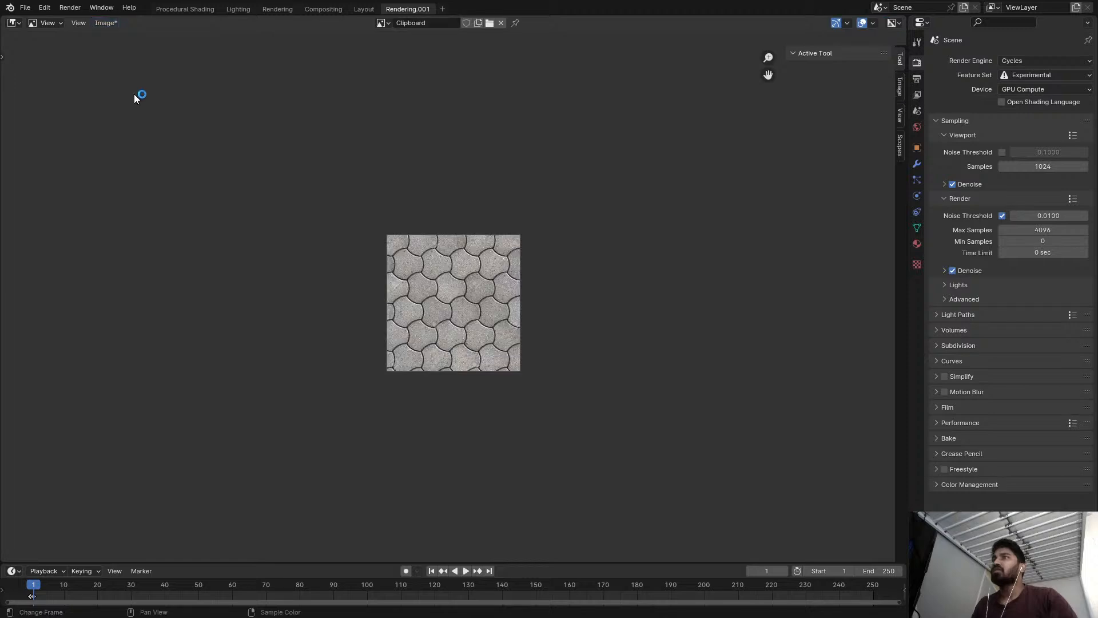
{"action": "scroll", "coordinate": [457, 242], "scroll_direction": "up", "scroll_amount": 6}
{"action": "middle_click_drag", "start_coordinate": [469, 250], "coordinate": [498, 123]}
{"action": "middle_click_drag", "start_coordinate": [478, 228], "coordinate": [478, 193]}
{"action": "scroll", "coordinate": [477, 202], "scroll_direction": "down", "scroll_amount": 1}
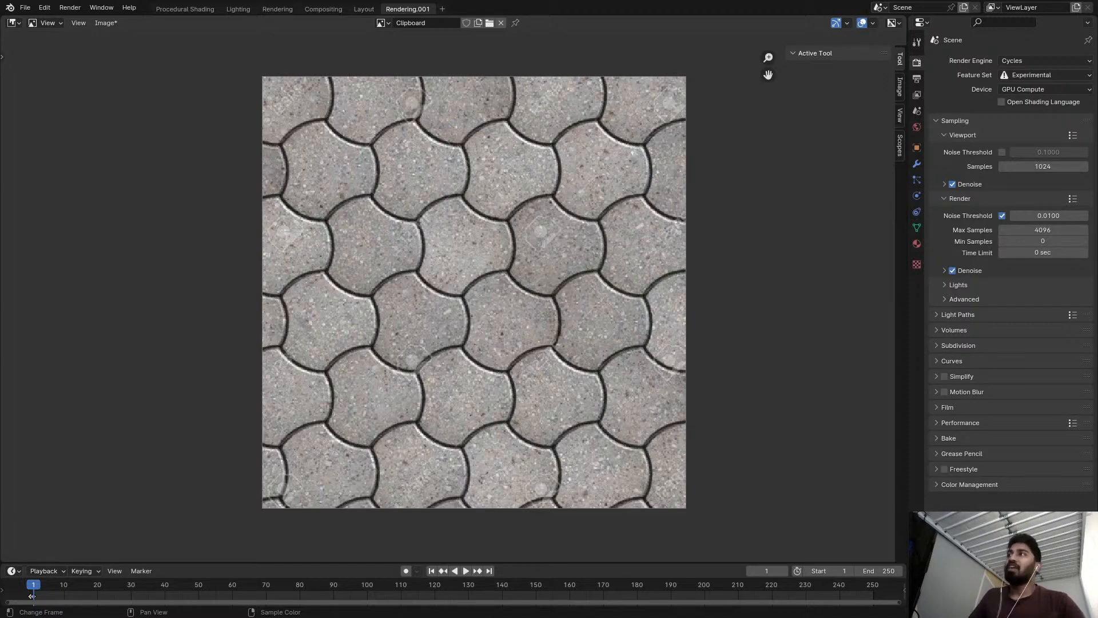
Return to the Procedural Shading workspace and save the file.
{"action": "left_click", "coordinate": [185, 8]}
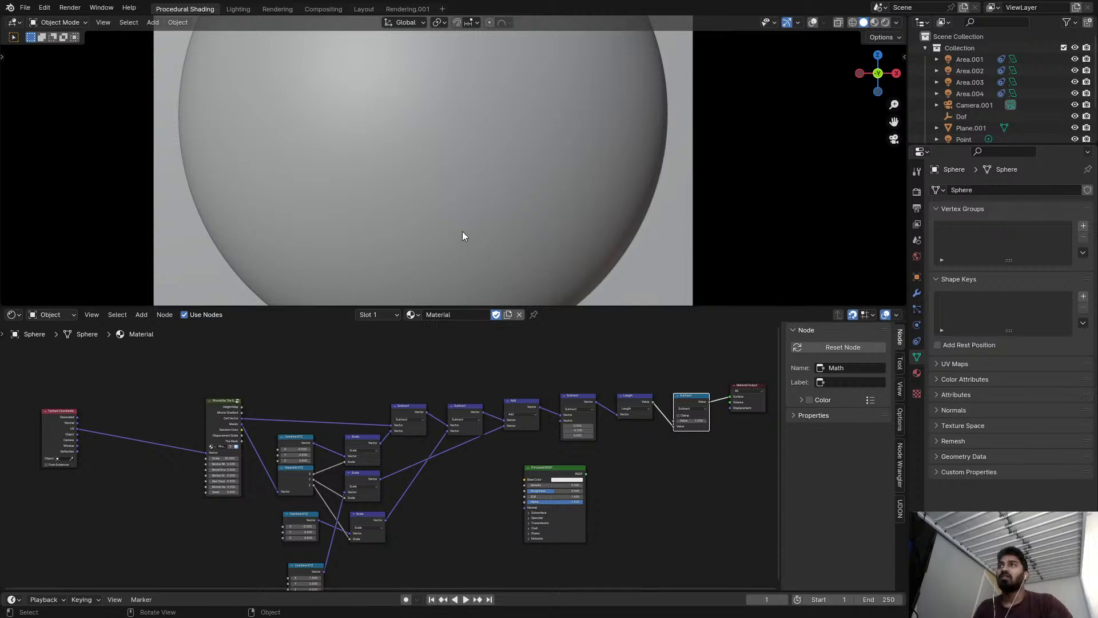
{"action": "key", "text": "ctrl+s"}
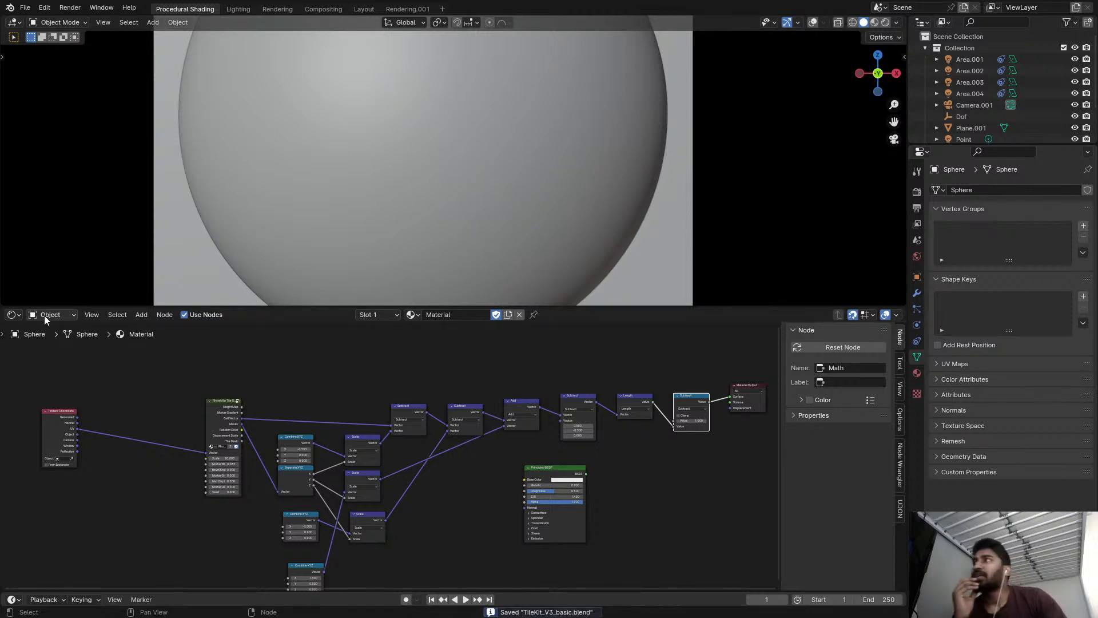
Split the viewport and the shader editor into narrow and wide areas, and join the wide ones into one large camera-view viewport.
{"action": "left_click_drag", "start_coordinate": [11, 307], "coordinate": [11, 349]}
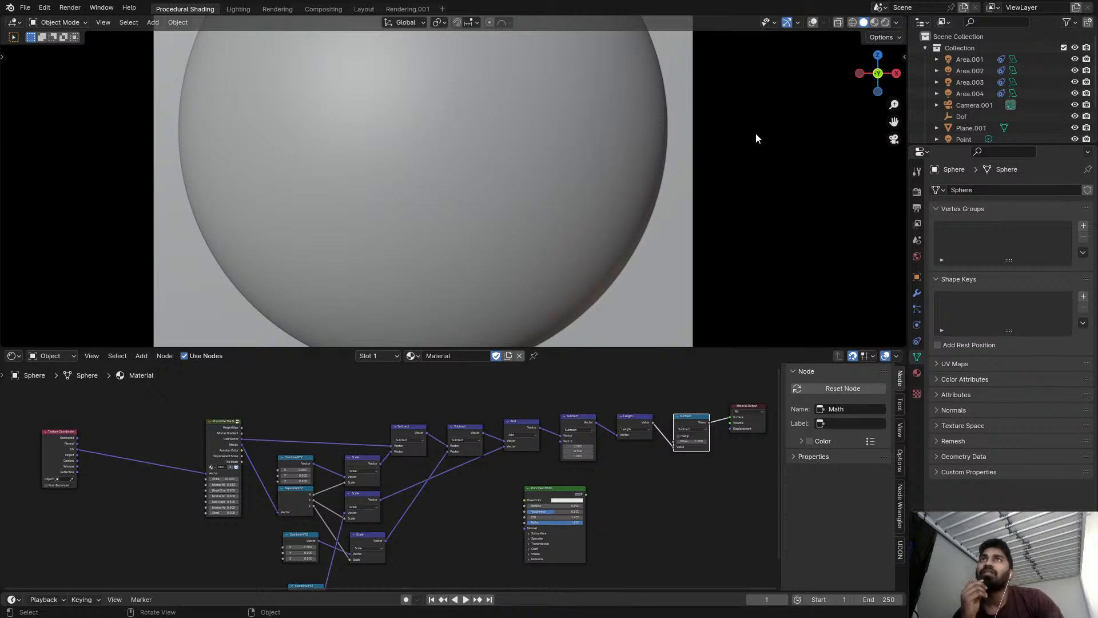
{"action": "left_click_drag", "start_coordinate": [902, 17], "coordinate": [250, 275]}
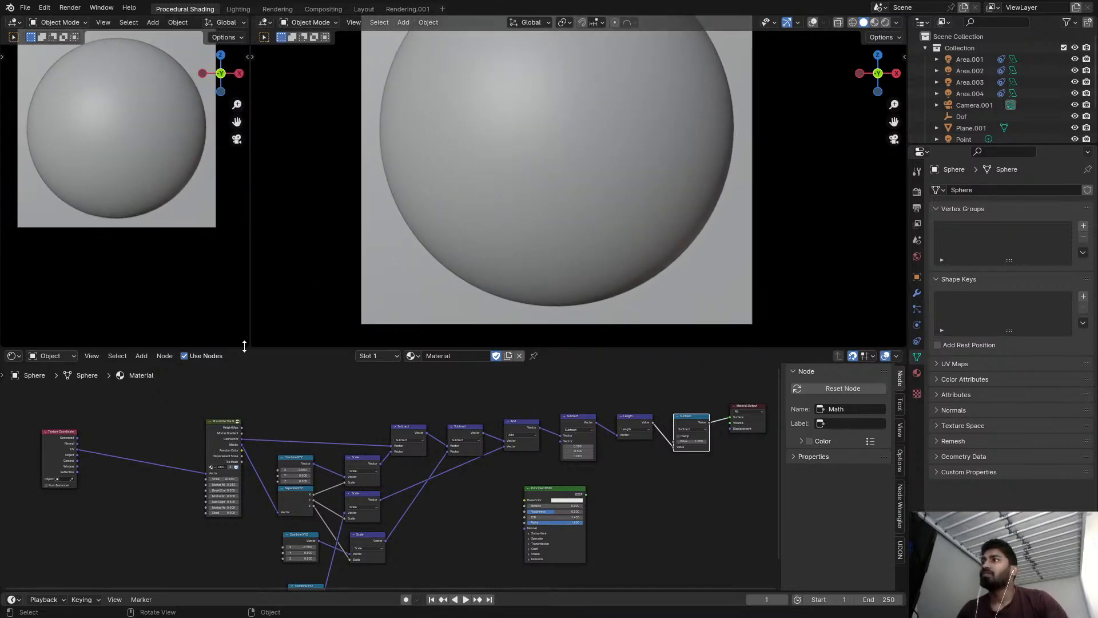
{"action": "left_click_drag", "start_coordinate": [1, 369], "coordinate": [253, 374]}
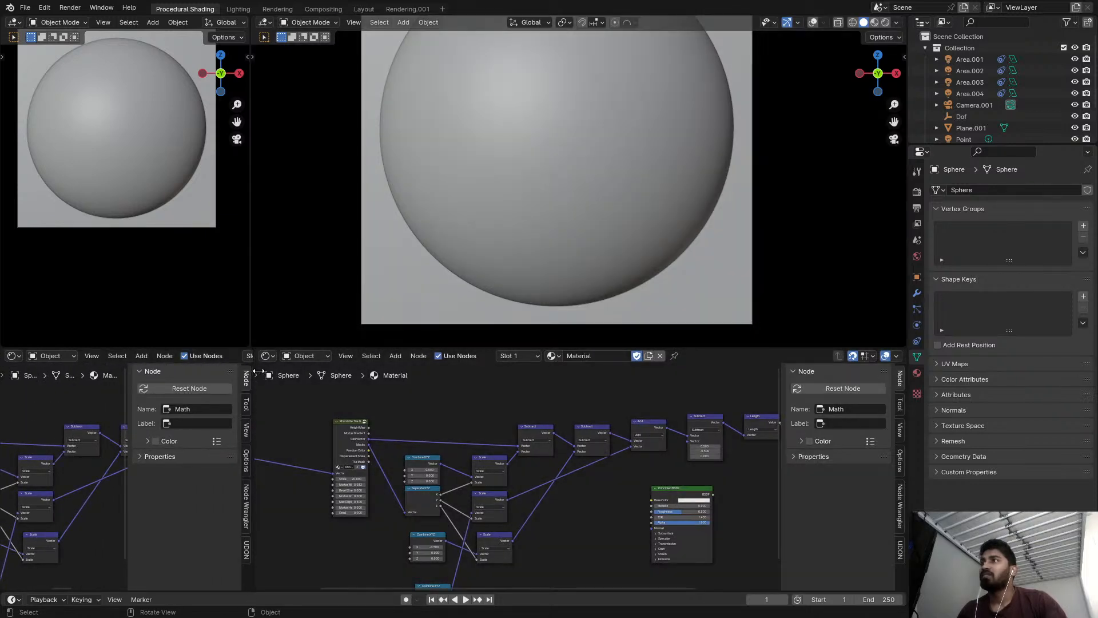
{"action": "left_click_drag", "start_coordinate": [255, 346], "coordinate": [259, 380]}
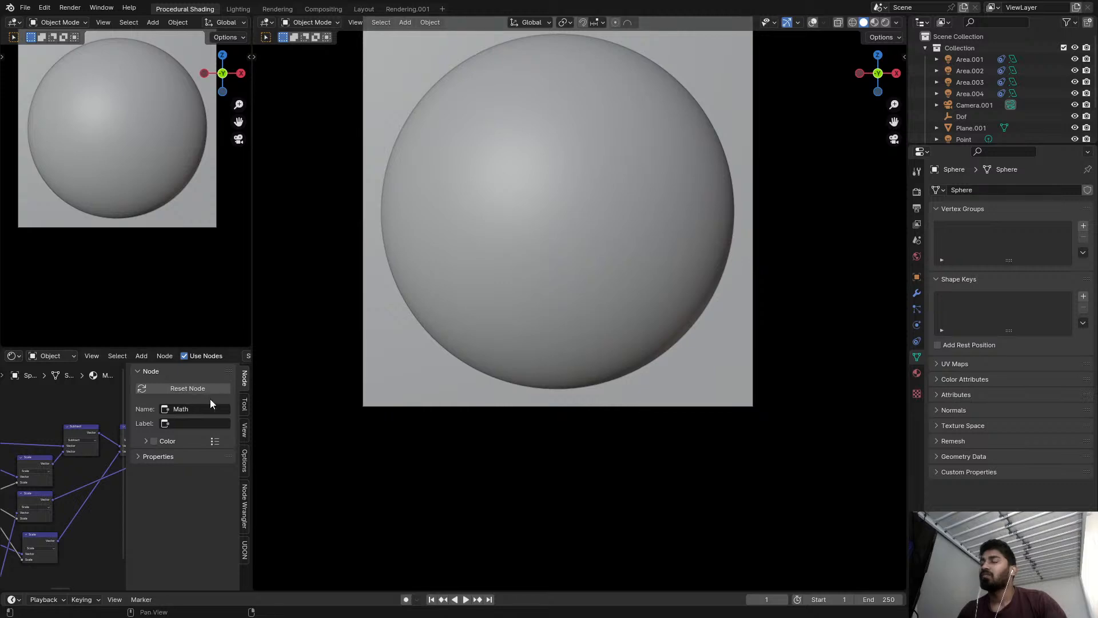
{"action": "scroll", "coordinate": [531, 259], "scroll_direction": "down", "scroll_amount": 3}
{"action": "middle_click_drag", "start_coordinate": [531, 259], "coordinate": [516, 292]}
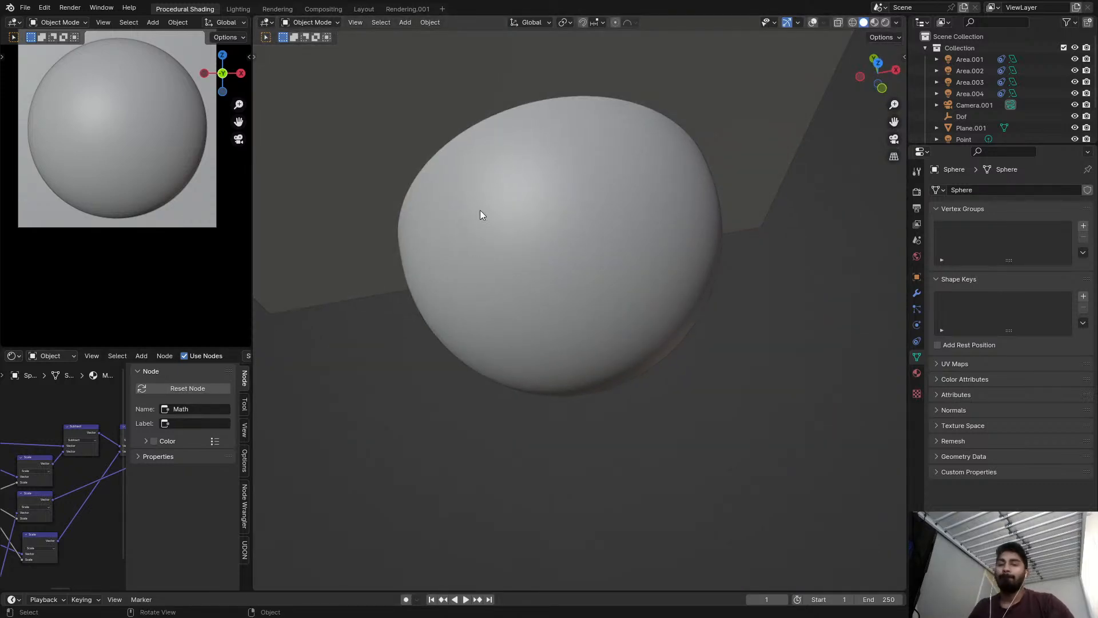
{"action": "key", "text": "KP_0"}
Frame the sphere in the narrow viewport and switch that viewport to rendered shading.
{"action": "middle_click_drag", "start_coordinate": [53, 204], "coordinate": [62, 259], "text": "shift"}
{"action": "key", "text": "z"}
{"action": "left_click", "coordinate": [105, 157]}
Change the large viewport area to a Shader Editor.
{"action": "left_click", "coordinate": [312, 22]}
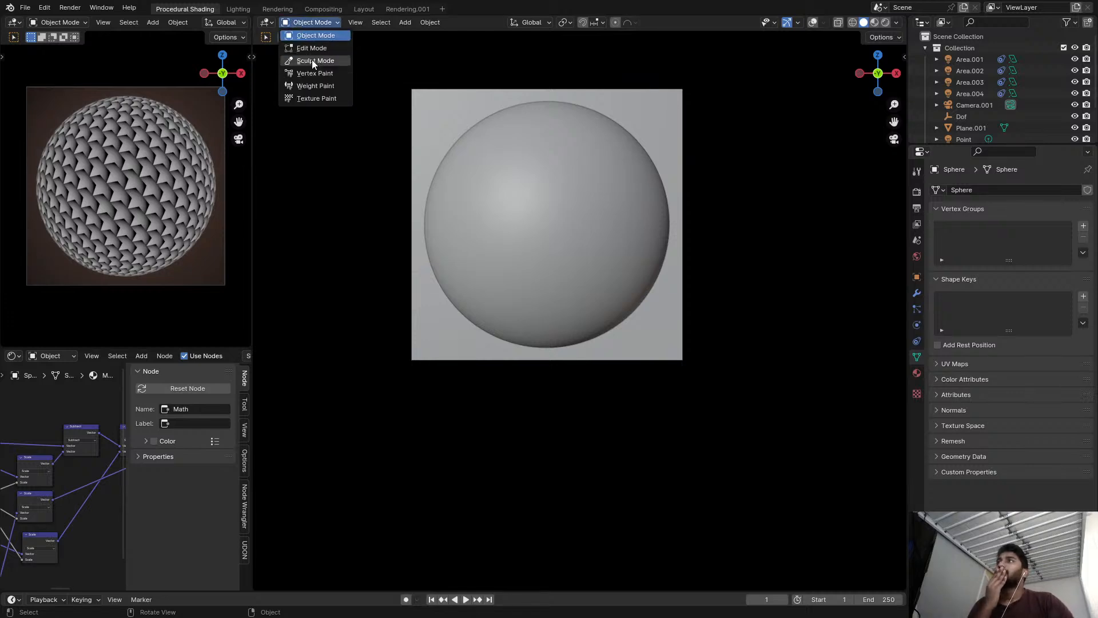
{"action": "left_click", "coordinate": [266, 22]}
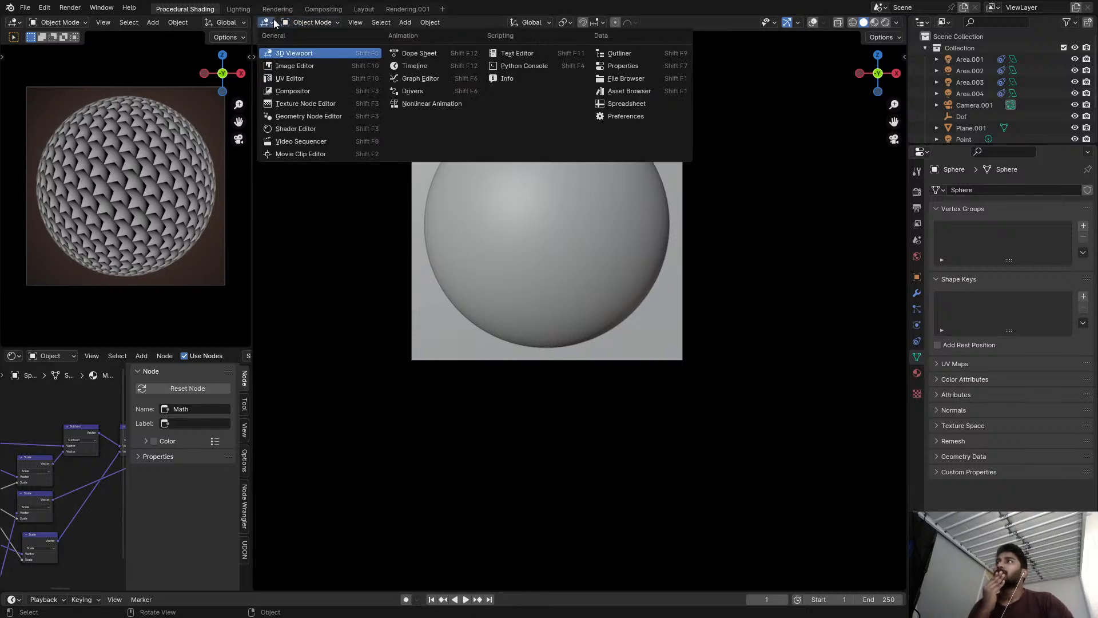
{"action": "left_click", "coordinate": [294, 128]}
Change the small shader editor area to an Image Editor showing the Clipboard reference image.
{"action": "left_click", "coordinate": [22, 356]}
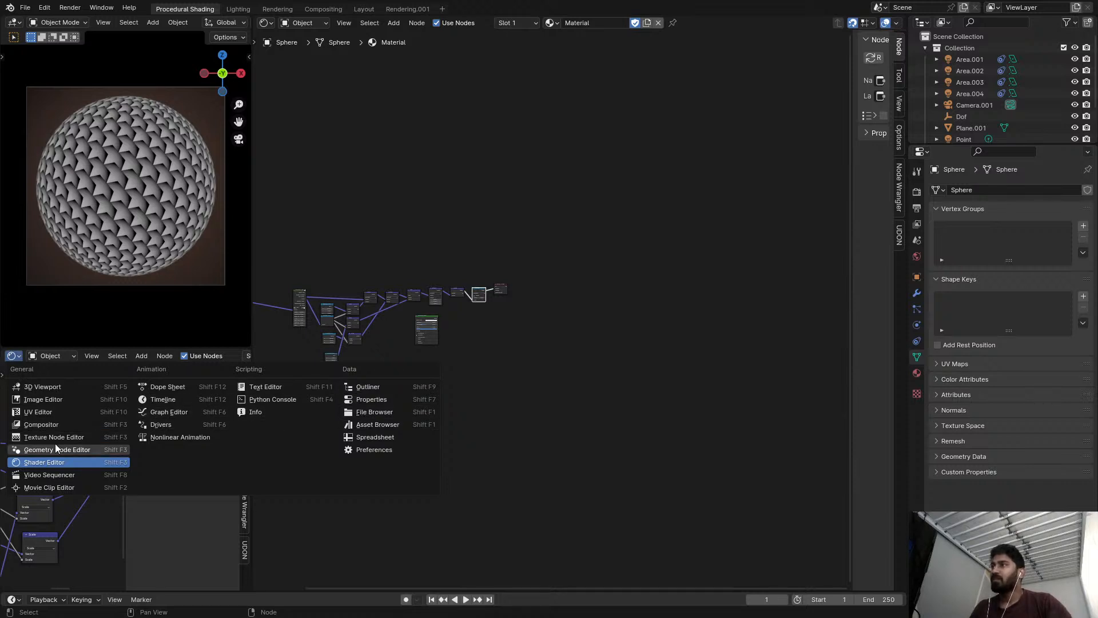
{"action": "left_click", "coordinate": [44, 400]}
{"action": "scroll", "coordinate": [121, 424], "scroll_direction": "down", "scroll_amount": 4}
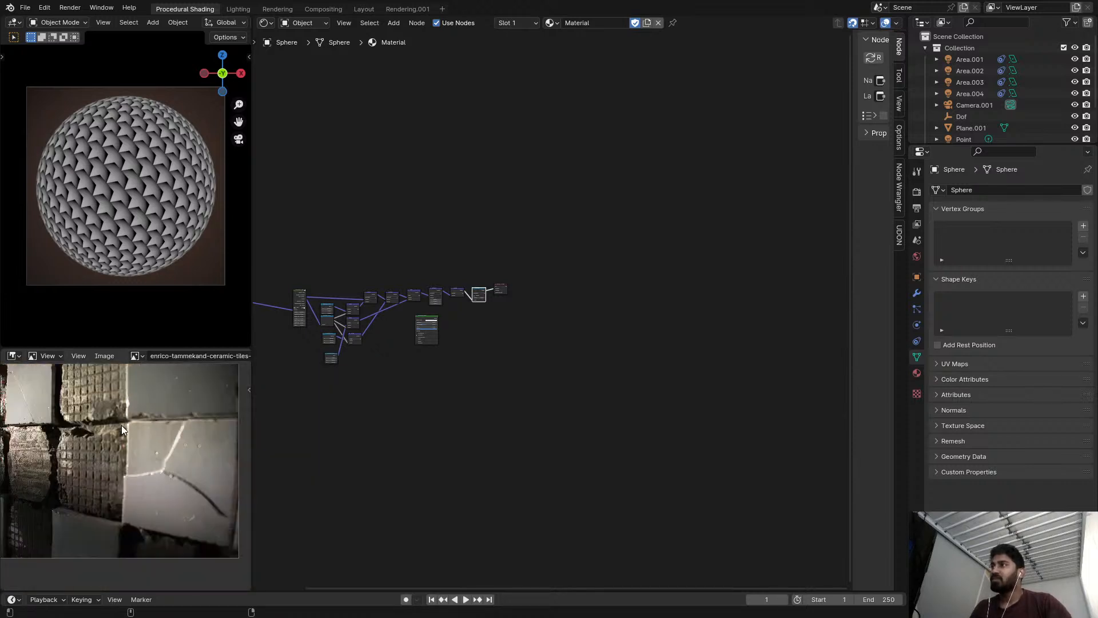
{"action": "left_click", "coordinate": [135, 356]}
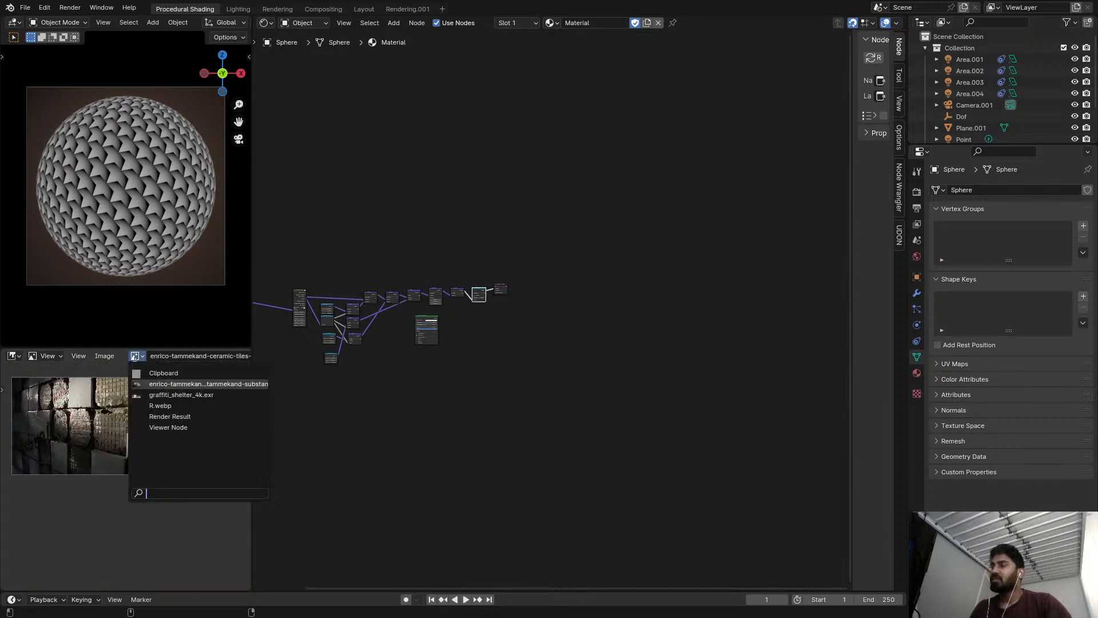
{"action": "left_click", "coordinate": [164, 373]}
{"action": "scroll", "coordinate": [183, 466], "scroll_direction": "up", "scroll_amount": 6}
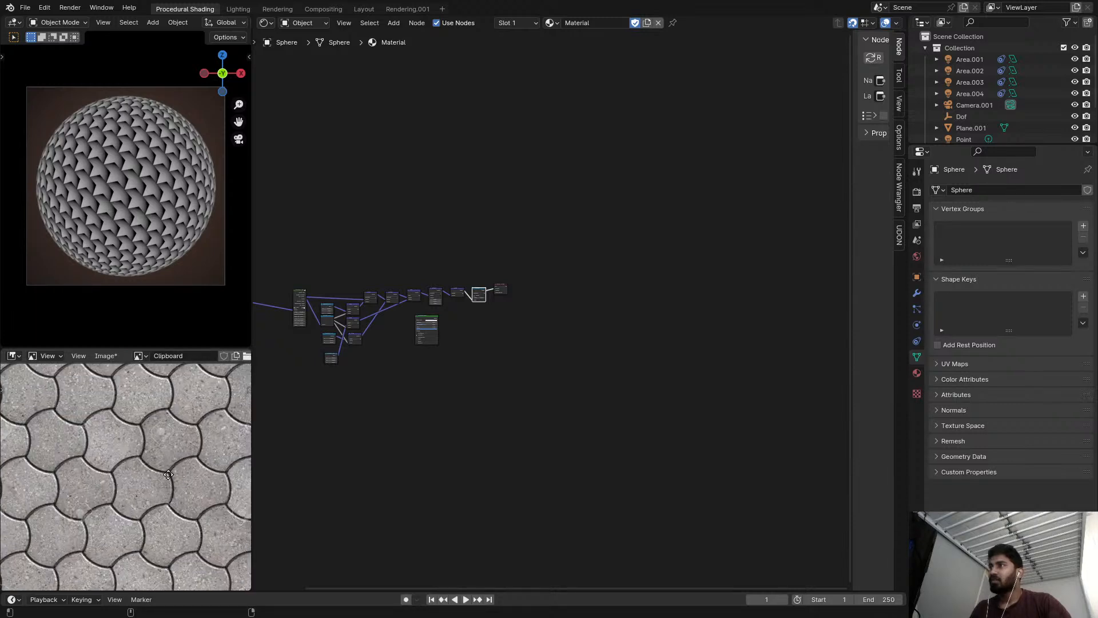
Move the Texture Coordinate node closer to the tile node group and the Principled BSDF clear of the node chain.
{"action": "scroll", "coordinate": [411, 346], "scroll_direction": "up", "scroll_amount": 8}
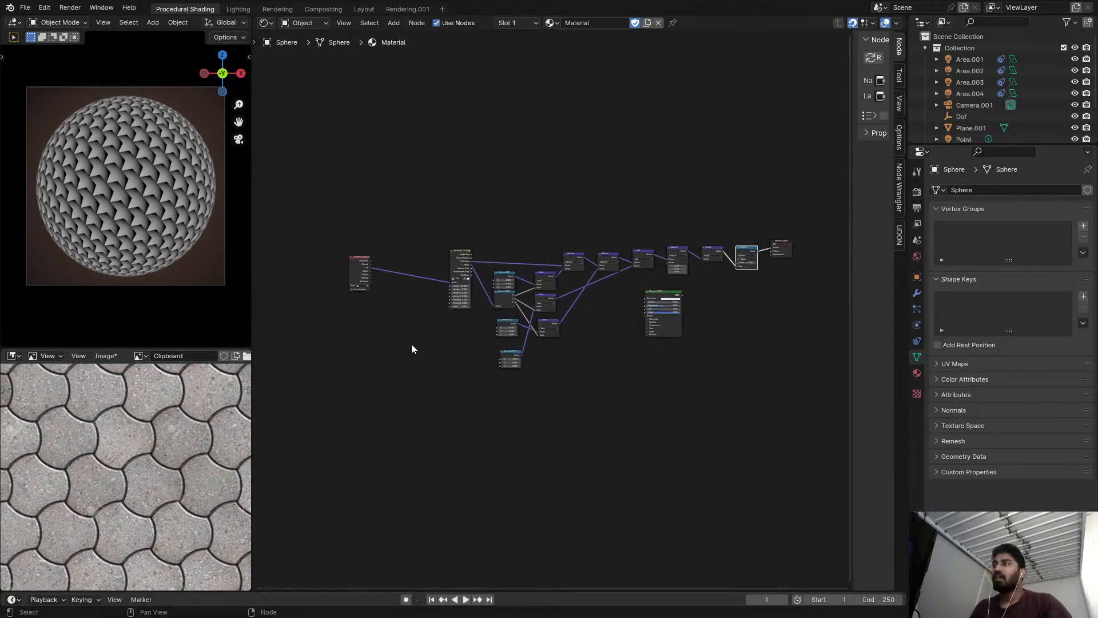
{"action": "left_click_drag", "start_coordinate": [362, 290], "coordinate": [471, 283]}
{"action": "scroll", "coordinate": [530, 273], "scroll_direction": "down", "scroll_amount": 4}
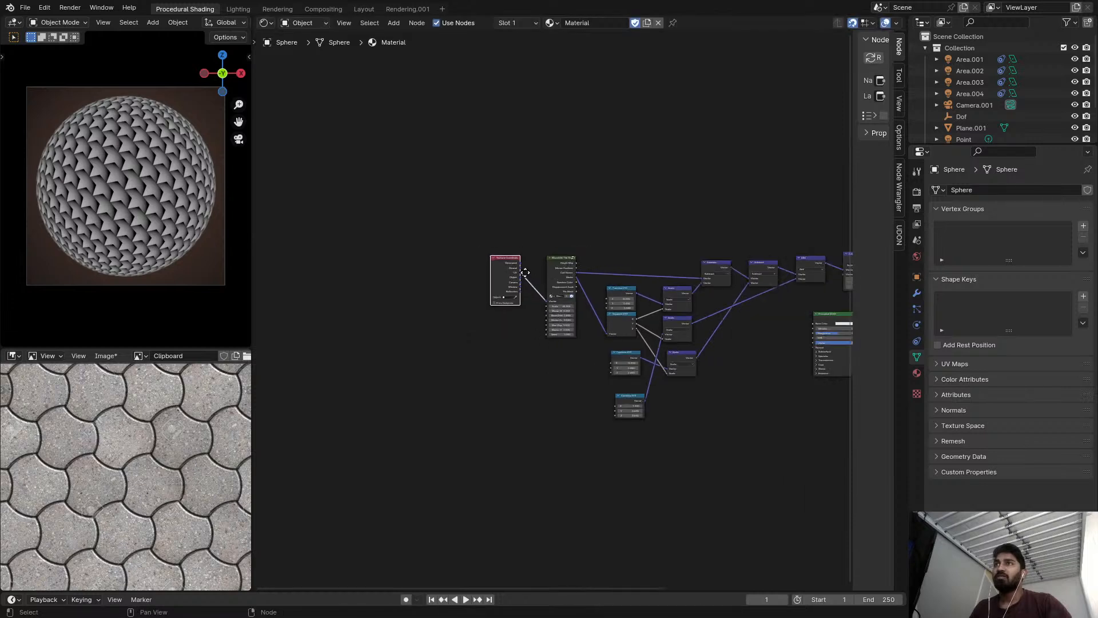
{"action": "middle_click_drag", "start_coordinate": [647, 221], "coordinate": [548, 203]}
{"action": "scroll", "coordinate": [537, 207], "scroll_direction": "down", "scroll_amount": 4}
{"action": "scroll", "coordinate": [571, 280], "scroll_direction": "up", "scroll_amount": 4}
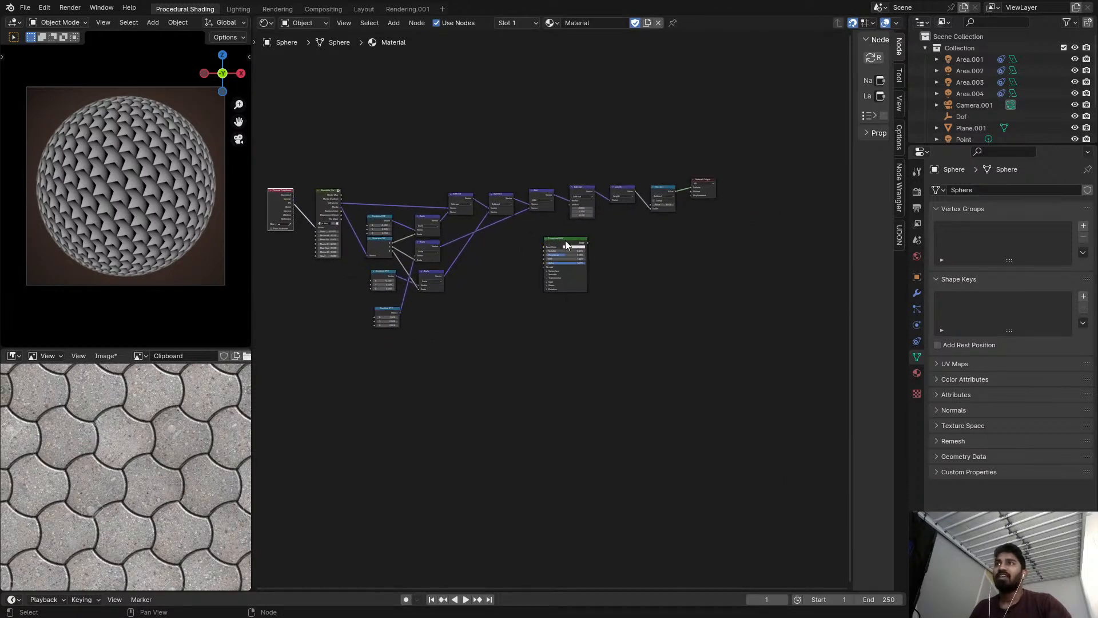
{"action": "left_click_drag", "start_coordinate": [565, 242], "coordinate": [713, 296]}
Delete the tile group and every other node linking Texture Coordinate to Material Output, keeping the Principled BSDF.
{"action": "middle_click_drag", "start_coordinate": [412, 250], "coordinate": [434, 267]}
{"action": "scroll", "coordinate": [434, 266], "scroll_direction": "down", "scroll_amount": 1}
{"action": "left_click_drag", "start_coordinate": [334, 176], "coordinate": [704, 291]}
{"action": "left_click_drag", "start_coordinate": [387, 284], "coordinate": [428, 349]}
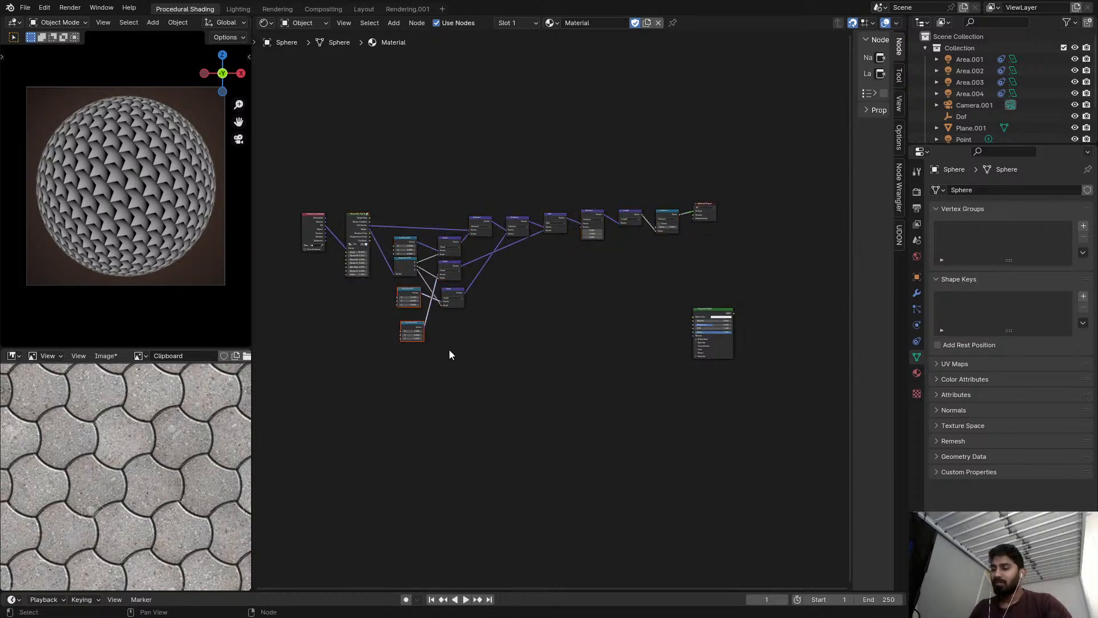
{"action": "left_click_drag", "start_coordinate": [364, 179], "coordinate": [671, 371]}
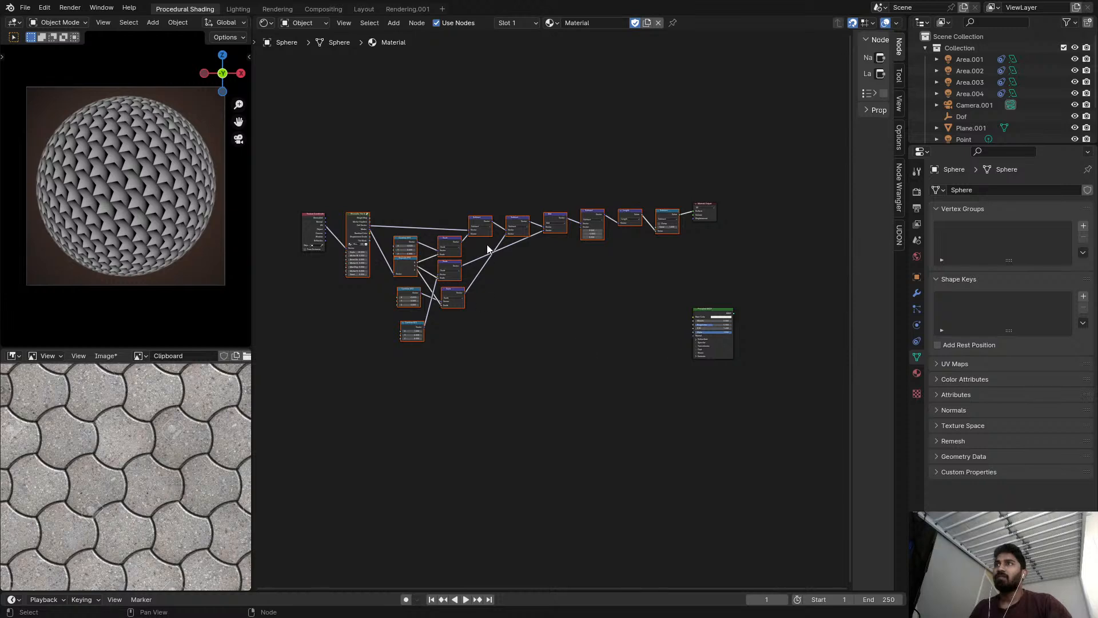
{"action": "scroll", "coordinate": [484, 252], "scroll_direction": "up", "scroll_amount": 4}
{"action": "key", "text": "x"}
Move the Principled BSDF node between the Texture Coordinate and Material Output nodes.
{"action": "key", "text": "Home"}
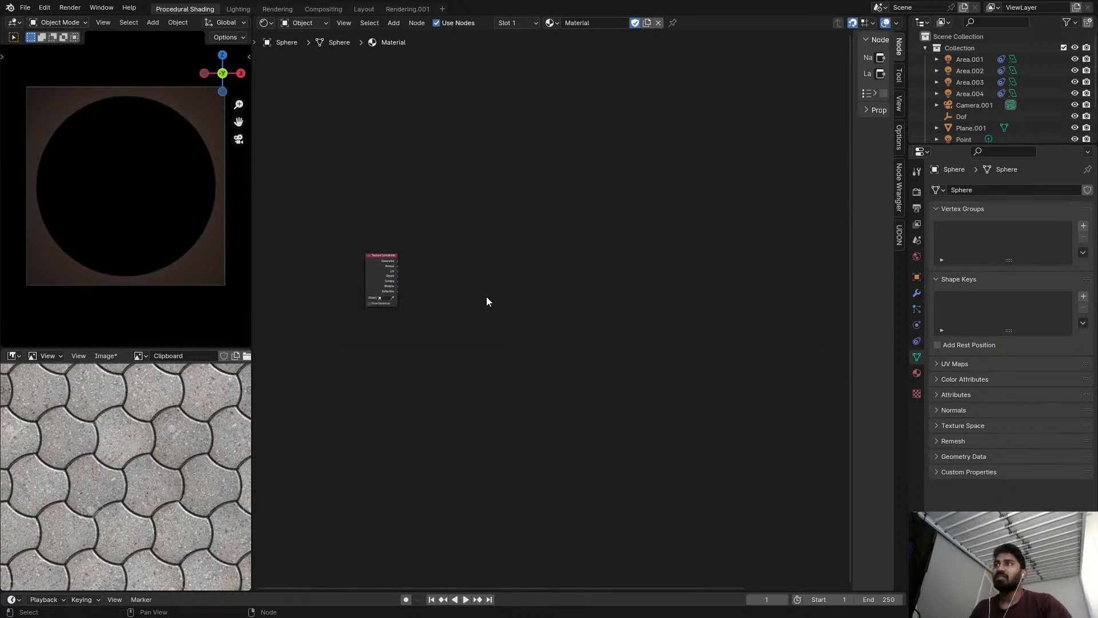
{"action": "left_click_drag", "start_coordinate": [765, 380], "coordinate": [551, 323]}
{"action": "scroll", "coordinate": [494, 300], "scroll_direction": "up", "scroll_amount": 1}
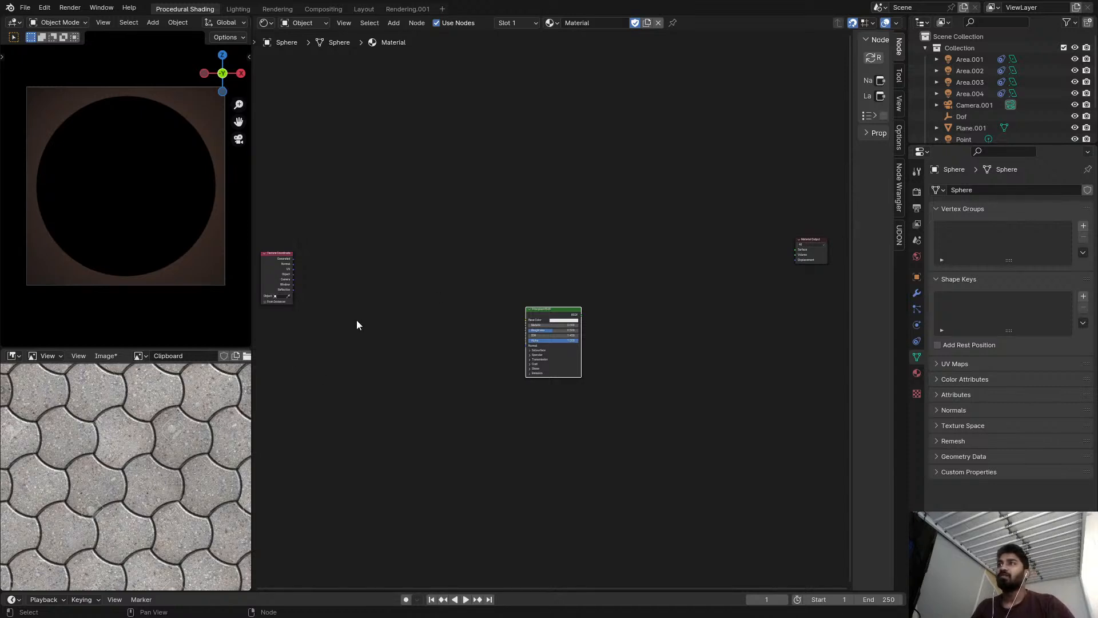
Add a Frame node above and to the right of the Texture Coordinate node.
{"action": "middle_click_drag", "start_coordinate": [343, 308], "coordinate": [510, 283]}
{"action": "scroll", "coordinate": [509, 283], "scroll_direction": "up", "scroll_amount": 7}
{"action": "middle_click_drag", "start_coordinate": [440, 225], "coordinate": [461, 289]}
{"action": "scroll", "coordinate": [461, 290], "scroll_direction": "up", "scroll_amount": 3}
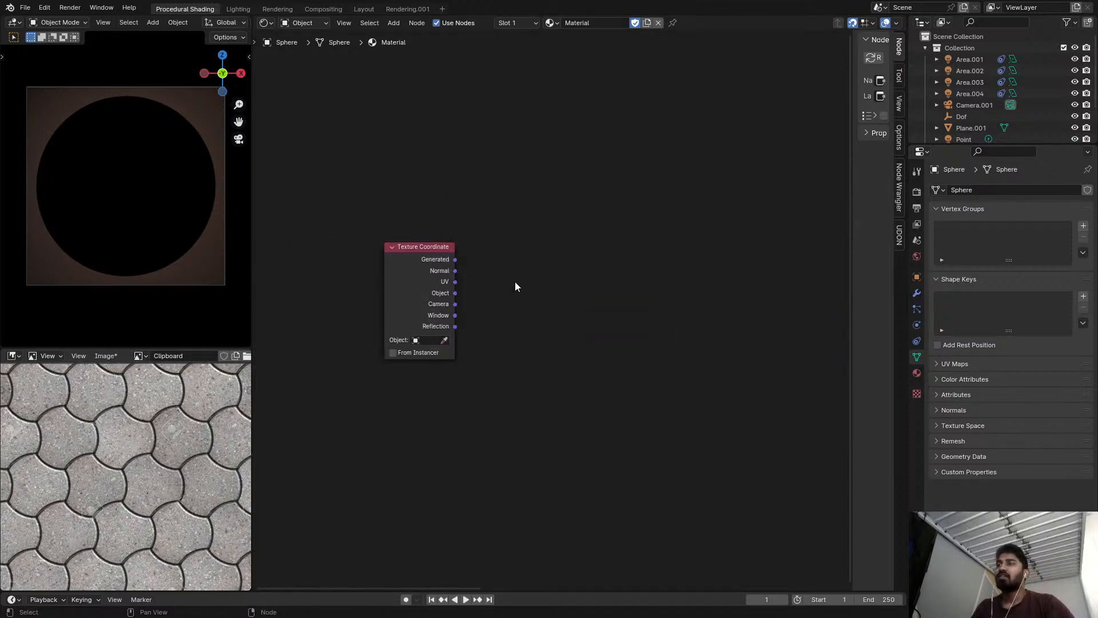
{"action": "key", "text": "shift+a"}
{"action": "type", "text": "fra"}
{"action": "left_click", "coordinate": [684, 271]}
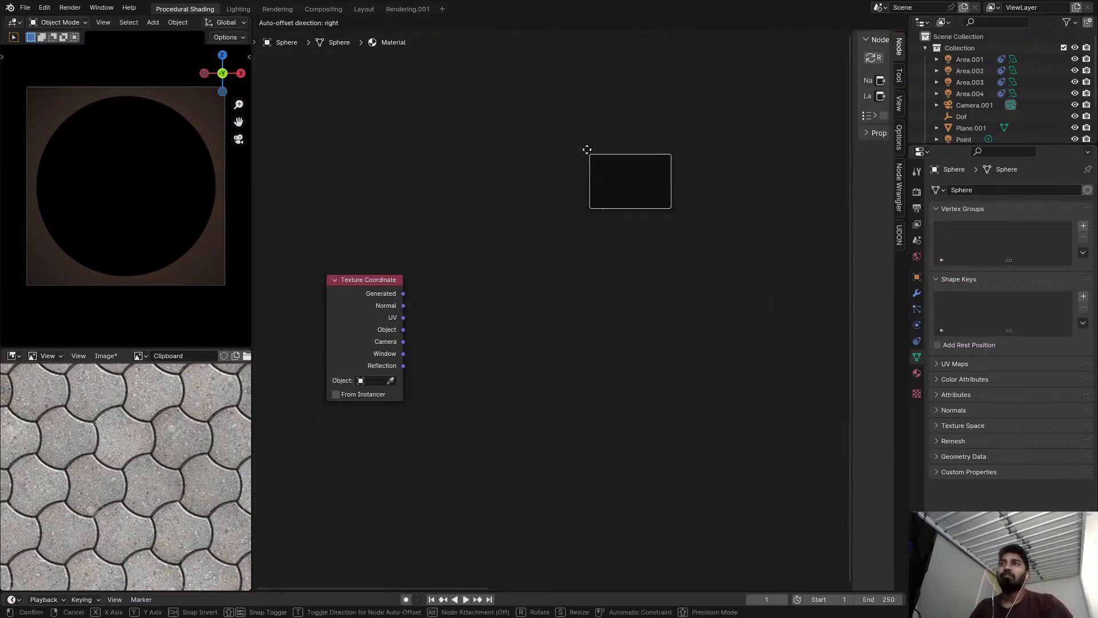
{"action": "left_click", "coordinate": [607, 168]}
{"action": "scroll", "coordinate": [592, 154], "scroll_direction": "up", "scroll_amount": 2}
Label the Frame node with a thank-you note crediting the person who showed this method, ending with a smiley.
{"action": "key", "text": "F2"}
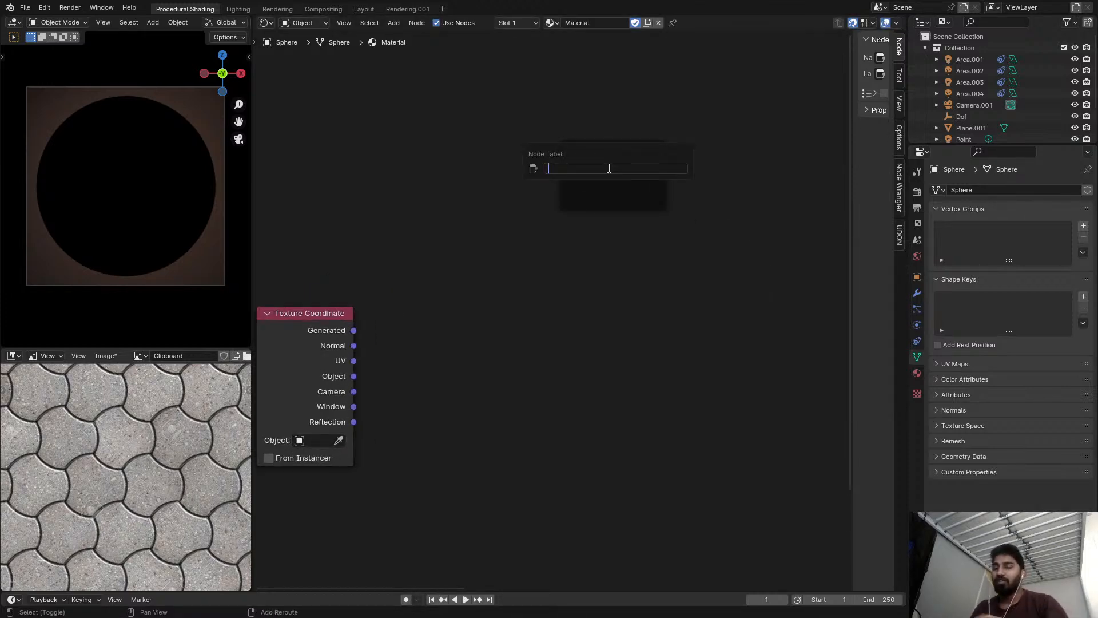
{"action": "type", "text": "Thanks to kiis for sh"}
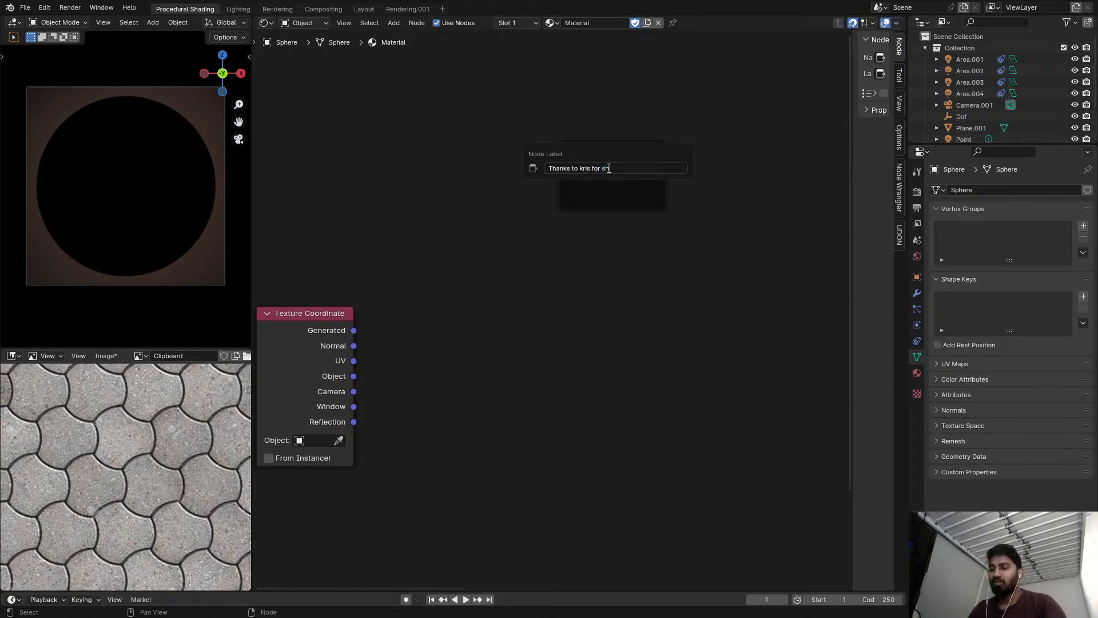
{"action": "type", "text": "owing this method :"}
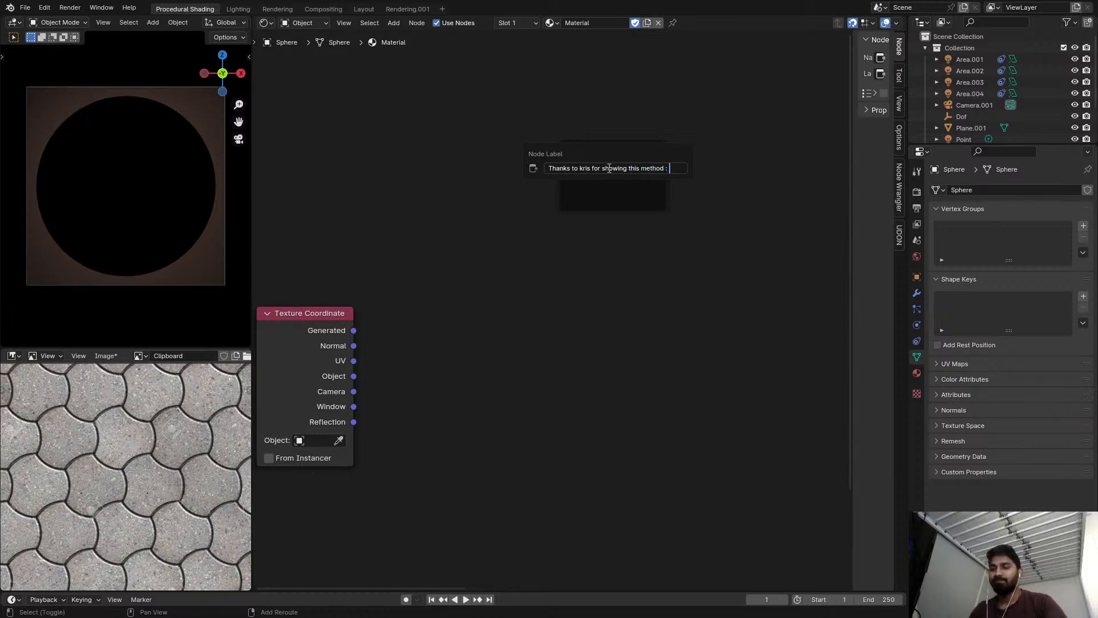
{"action": "key", "text": "Return"}
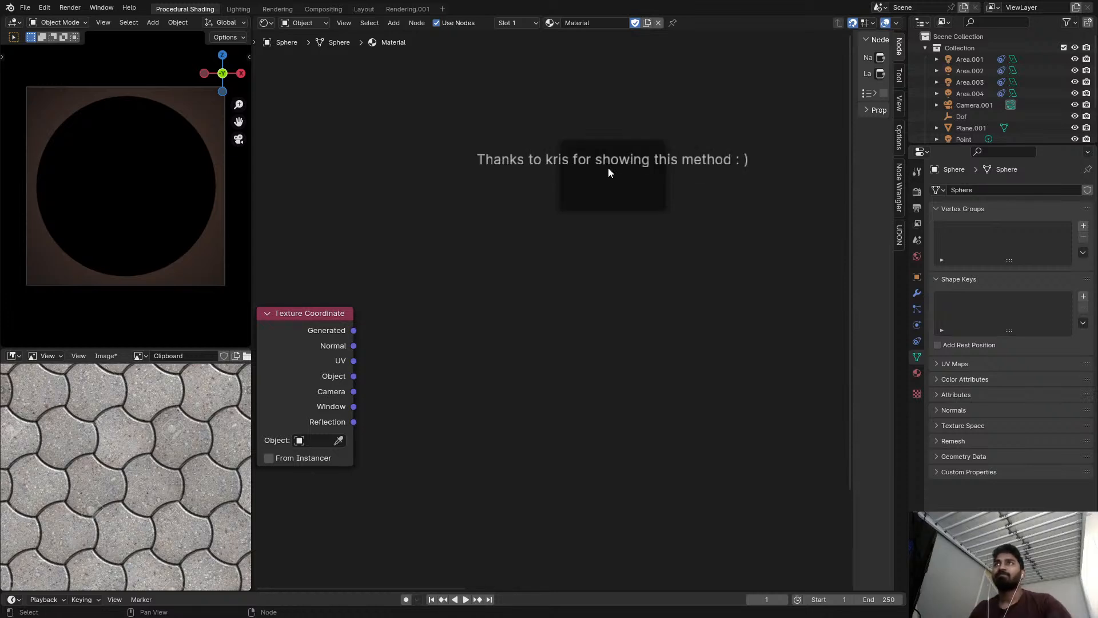
Resize the frame to fit tightly around its one-line label and move it above the Principled BSDF node.
{"action": "left_click_drag", "start_coordinate": [665, 172], "coordinate": [854, 166]}
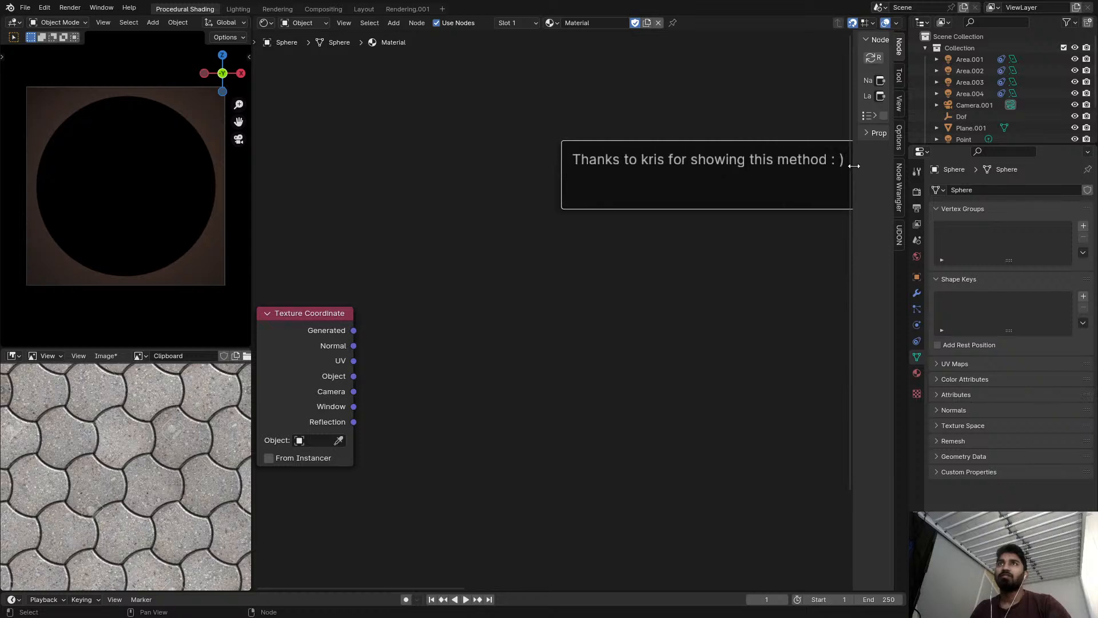
{"action": "middle_click_drag", "start_coordinate": [752, 166], "coordinate": [648, 193]}
{"action": "scroll", "coordinate": [619, 195], "scroll_direction": "down", "scroll_amount": 2}
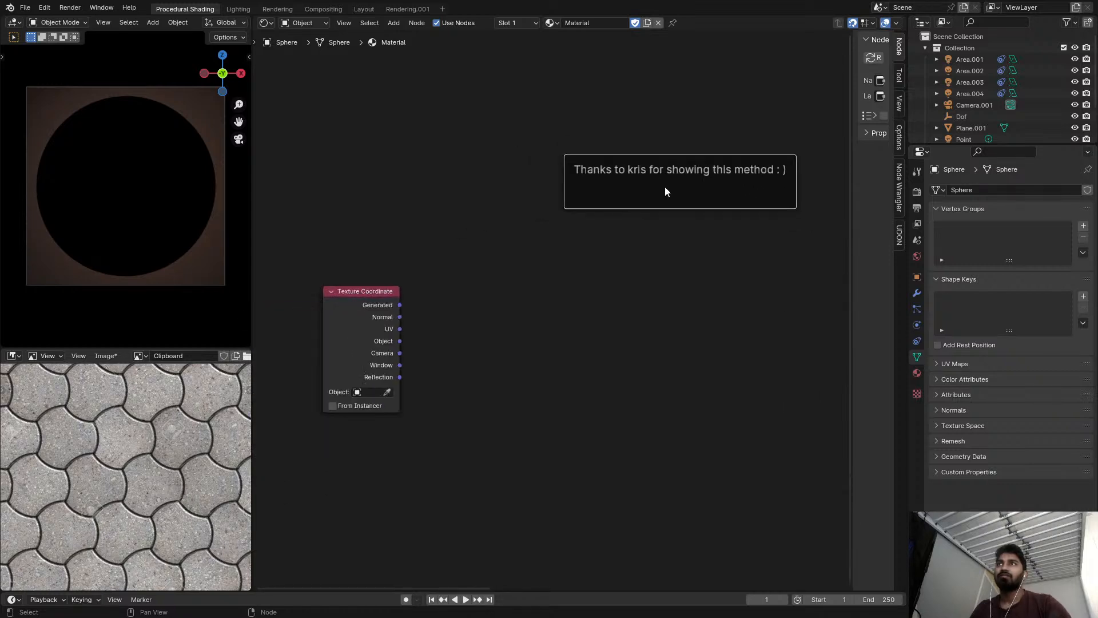
{"action": "left_click_drag", "start_coordinate": [607, 145], "coordinate": [632, 181]}
{"action": "middle_click_drag", "start_coordinate": [632, 181], "coordinate": [521, 238]}
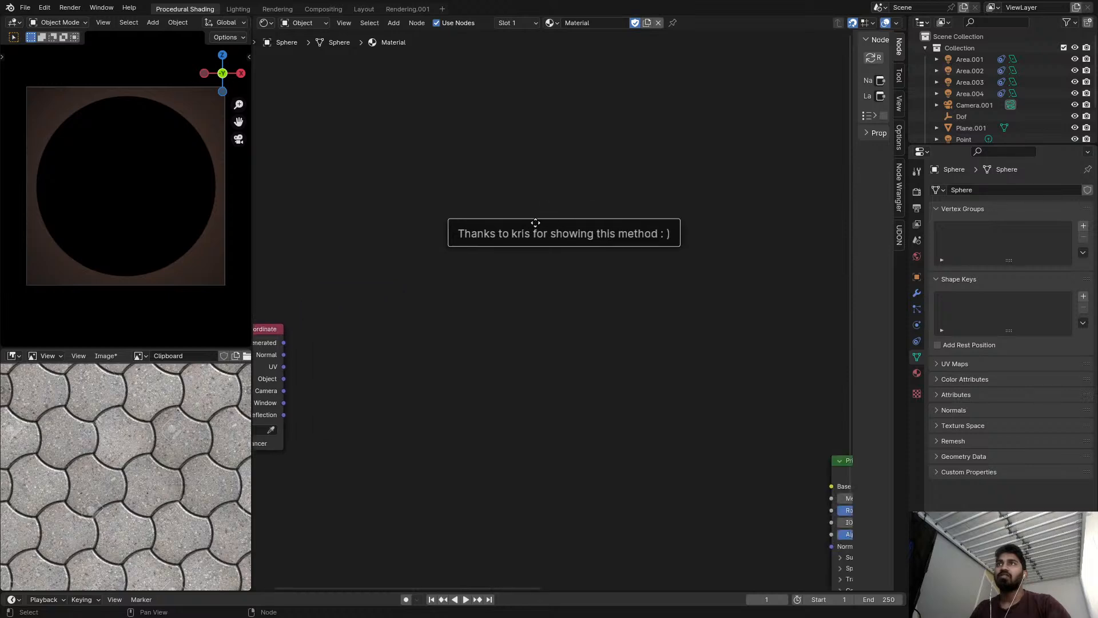
{"action": "scroll", "coordinate": [521, 238], "scroll_direction": "down", "scroll_amount": 2}
{"action": "left_click_drag", "start_coordinate": [560, 234], "coordinate": [755, 177]}
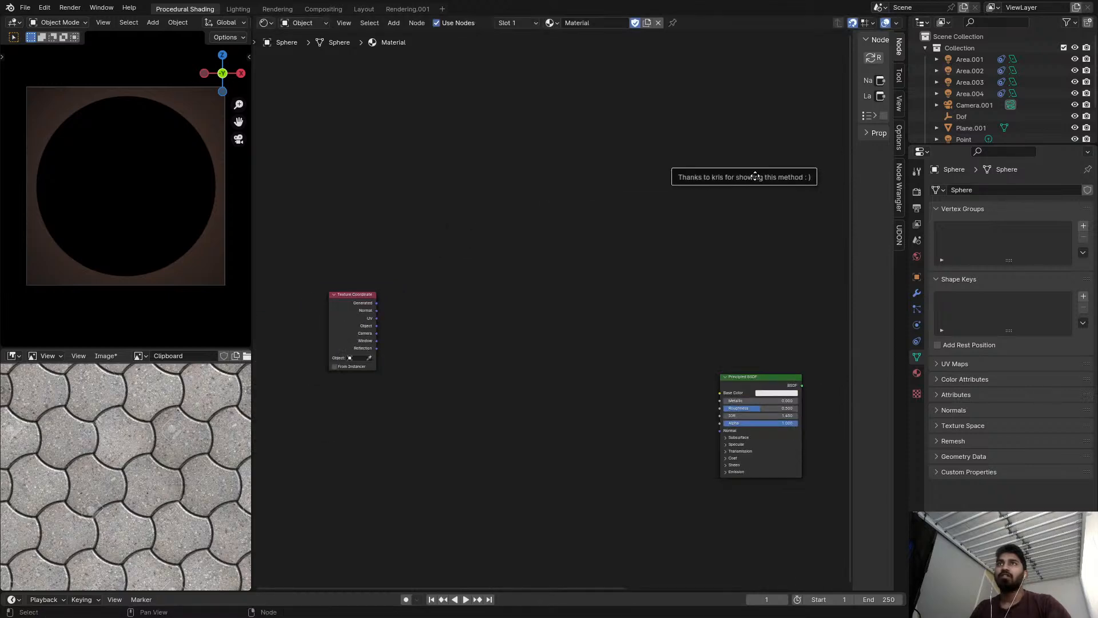
Preview the UV output of the Texture Coordinate node on the sphere.
{"action": "middle_click_drag", "start_coordinate": [751, 278], "coordinate": [661, 259]}
{"action": "scroll", "coordinate": [663, 363], "scroll_direction": "down", "scroll_amount": 2}
{"action": "middle_click_drag", "start_coordinate": [646, 361], "coordinate": [421, 348]}
{"action": "left_click_drag", "start_coordinate": [421, 348], "coordinate": [655, 313]}
{"action": "middle_click_drag", "start_coordinate": [401, 267], "coordinate": [718, 291]}
{"action": "scroll", "coordinate": [716, 286], "scroll_direction": "up", "scroll_amount": 8}
{"action": "middle_click_drag", "start_coordinate": [644, 282], "coordinate": [706, 235]}
{"action": "scroll", "coordinate": [420, 352], "scroll_direction": "up", "scroll_amount": 1}
{"action": "middle_click_drag", "start_coordinate": [425, 364], "coordinate": [521, 336]}
{"action": "scroll", "coordinate": [520, 335], "scroll_direction": "up", "scroll_amount": 2}
{"action": "left_click", "coordinate": [374, 314], "text": "ctrl+shift"}
{"action": "left_click", "coordinate": [374, 314], "text": "ctrl+shift"}
{"action": "left_click", "coordinate": [374, 314], "text": "ctrl+shift"}
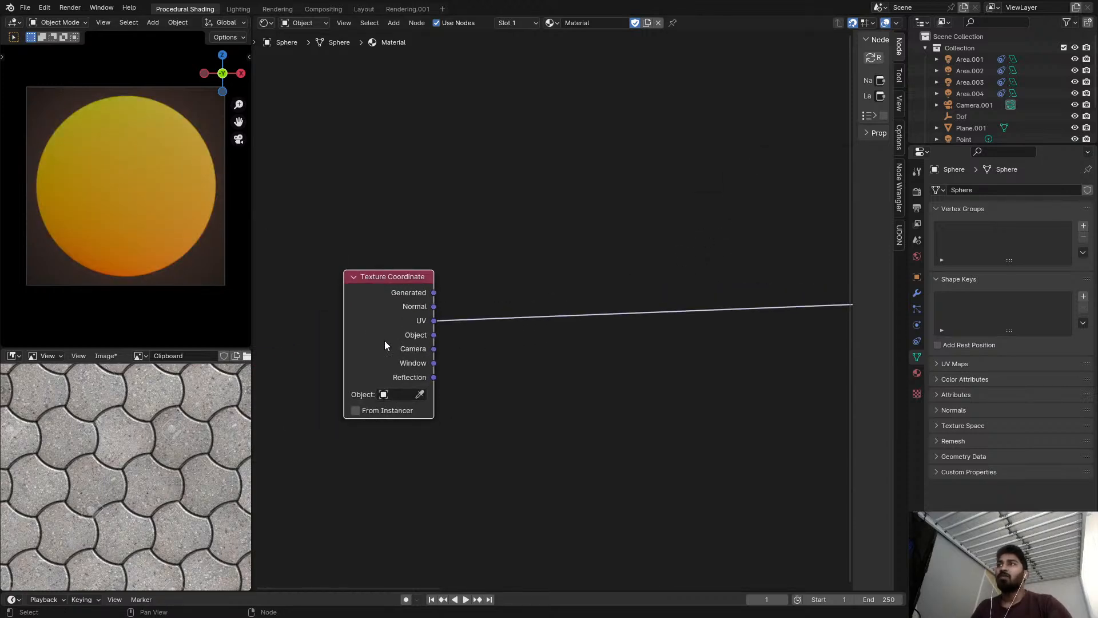
{"action": "scroll", "coordinate": [128, 446], "scroll_direction": "up", "scroll_amount": 2}
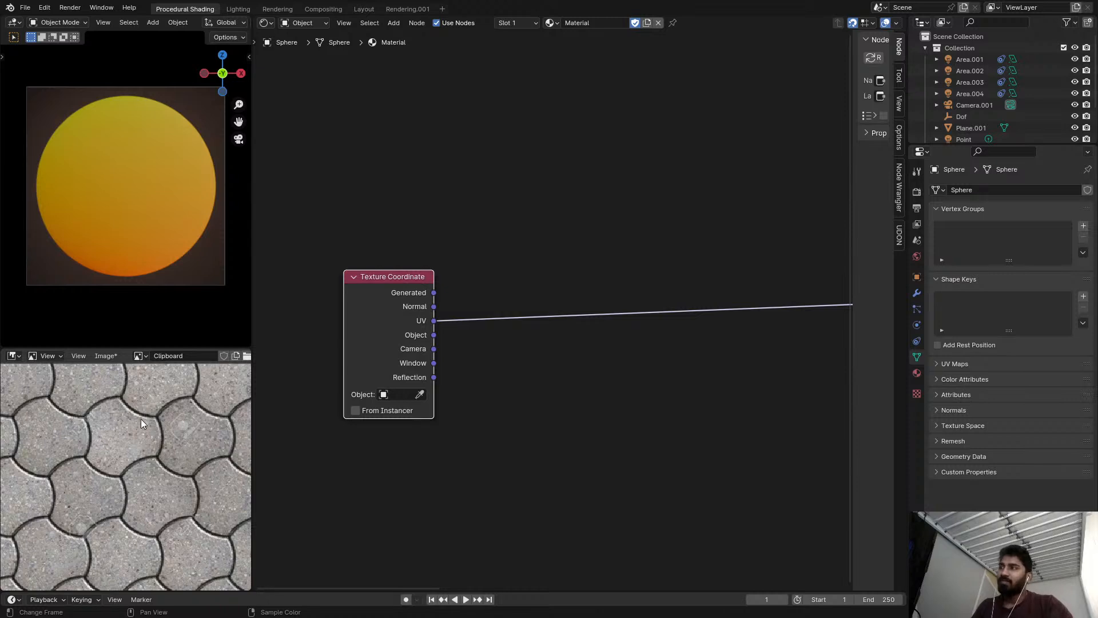
Insert a Vector Math node after the UV output of the Texture Coordinate node.
{"action": "left_click_drag", "start_coordinate": [434, 320], "coordinate": [416, 314]}
{"action": "type", "text": "vec"}
{"action": "left_click", "coordinate": [472, 335]}
{"action": "left_click", "coordinate": [398, 279]}
{"action": "left_click", "coordinate": [449, 320]}
Switch the Vector Math node's operation to Scale and set its scale to 10.
{"action": "left_click", "coordinate": [430, 316]}
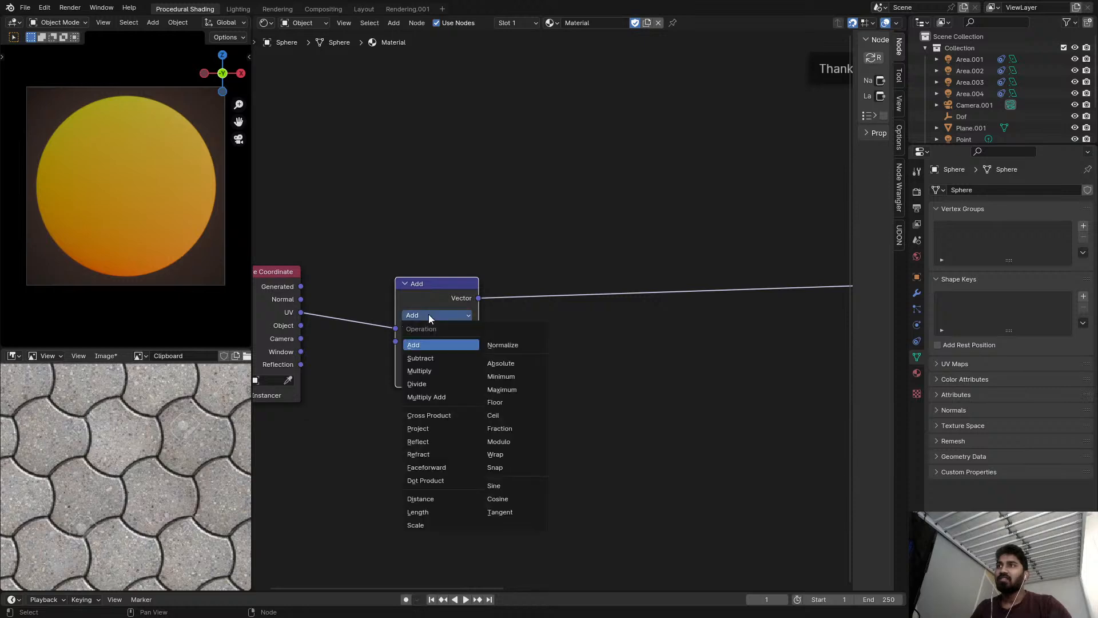
{"action": "left_click", "coordinate": [437, 524]}
{"action": "double_click", "coordinate": [438, 341]}
{"action": "type", "text": "10"}
{"action": "key", "text": "Return"}
{"action": "scroll", "coordinate": [498, 263], "scroll_direction": "up", "scroll_amount": 2}
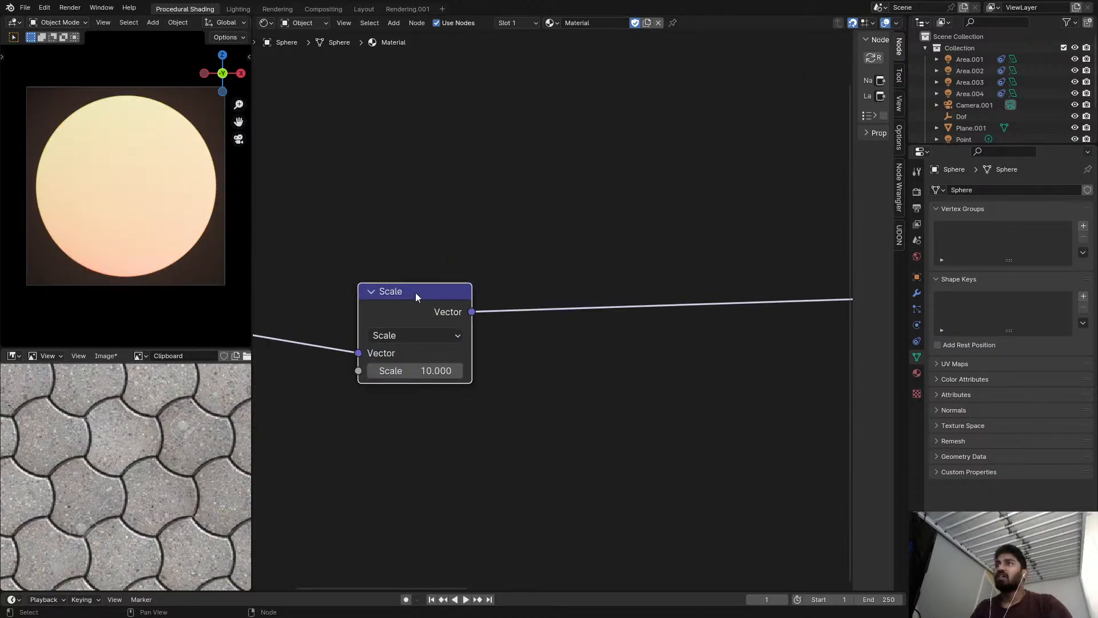
Maximize the paving reference image and annotate freehand circles around three adjoining tiles, two side by side and one above.
{"action": "key", "text": "ctrl+space"}
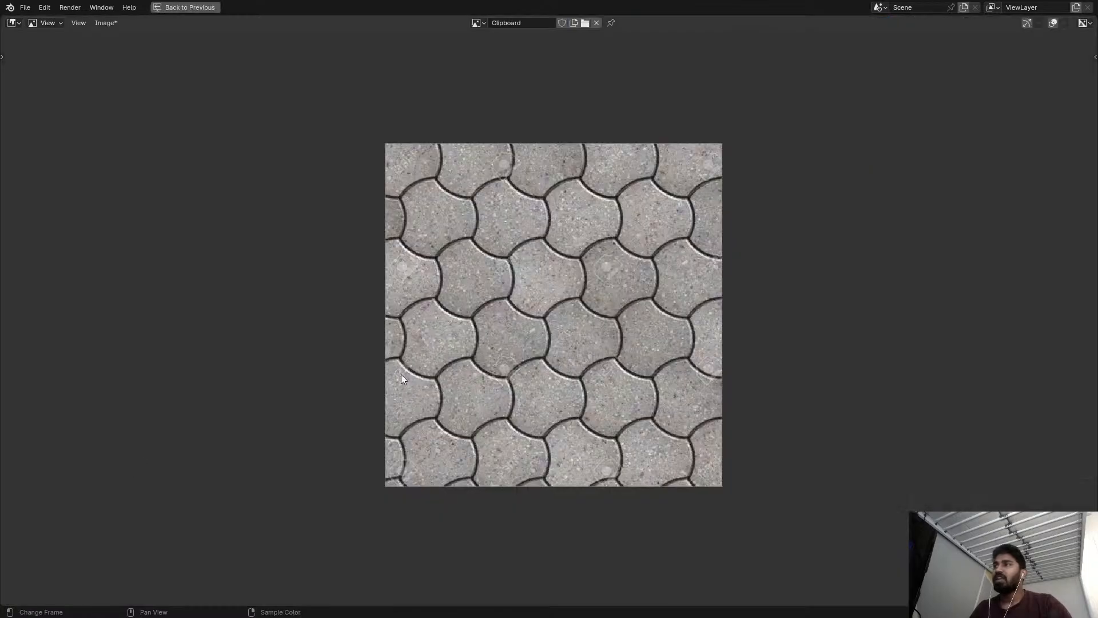
{"action": "scroll", "coordinate": [458, 343], "scroll_direction": "up", "scroll_amount": 3}
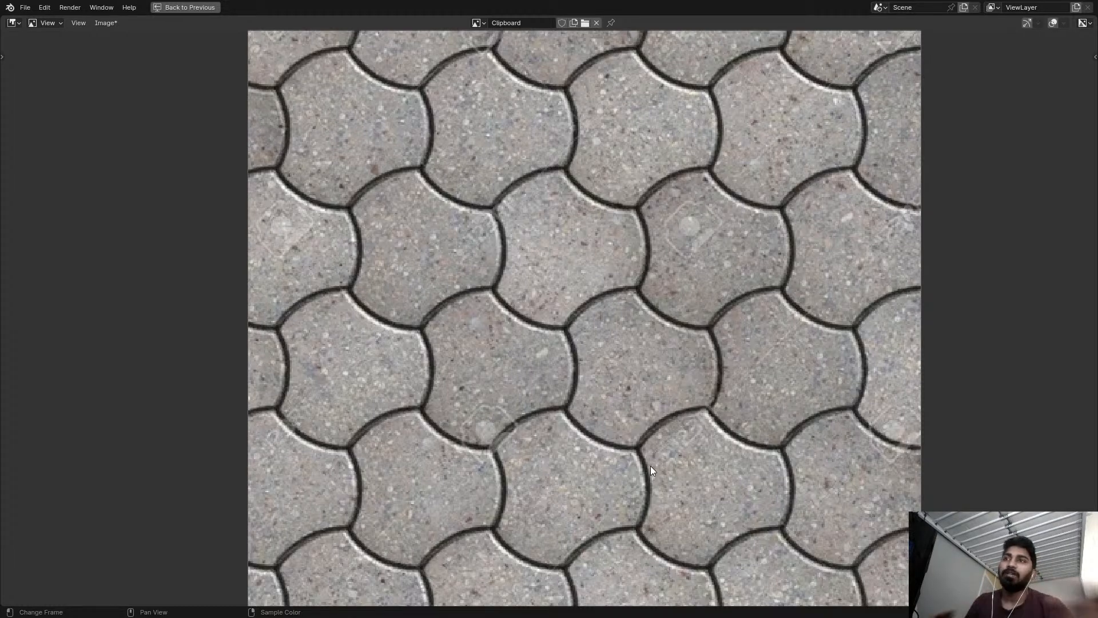
{"action": "middle_click_drag", "start_coordinate": [640, 435], "coordinate": [633, 376]}
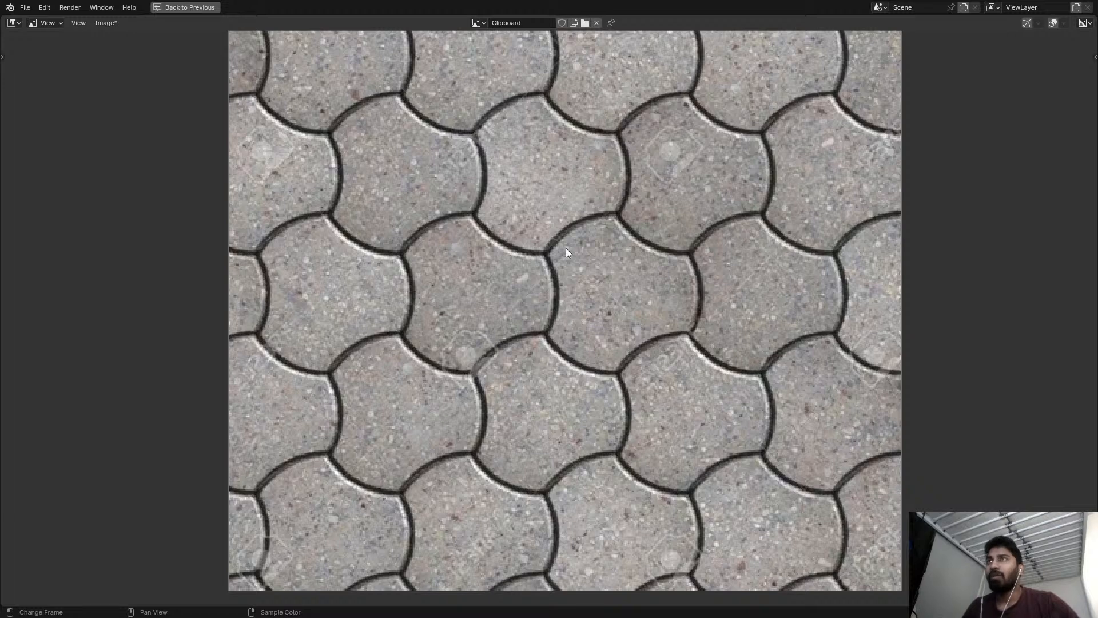
{"action": "mouse_move", "coordinate": [551, 246]}
{"action": "left_mouse_down"}
{"action": "mouse_move", "coordinate": [543, 335]}
{"action": "mouse_move", "coordinate": [574, 361]}
{"action": "mouse_move", "coordinate": [659, 359]}
{"action": "mouse_move", "coordinate": [689, 327]}
{"action": "mouse_move", "coordinate": [701, 266]}
{"action": "mouse_move", "coordinate": [657, 200]}
{"action": "mouse_move", "coordinate": [592, 215]}
{"action": "left_mouse_up"}
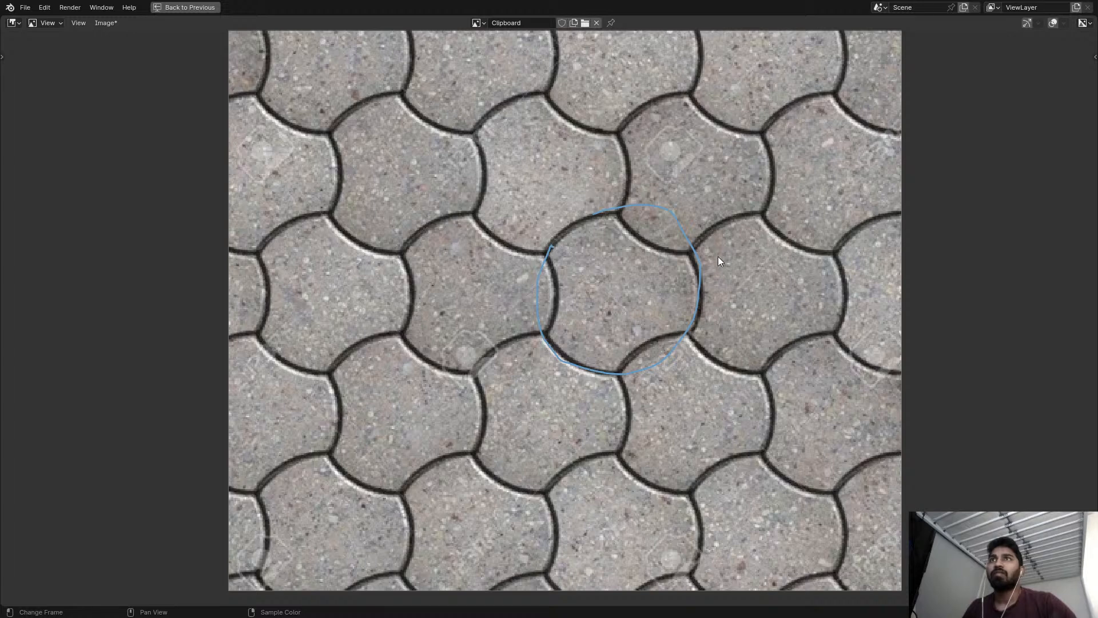
{"action": "mouse_move", "coordinate": [697, 245]}
{"action": "left_mouse_down"}
{"action": "mouse_move", "coordinate": [691, 292]}
{"action": "mouse_move", "coordinate": [712, 340]}
{"action": "mouse_move", "coordinate": [762, 364]}
{"action": "mouse_move", "coordinate": [834, 326]}
{"action": "mouse_move", "coordinate": [846, 262]}
{"action": "mouse_move", "coordinate": [767, 216]}
{"action": "mouse_move", "coordinate": [697, 245]}
{"action": "left_mouse_up"}
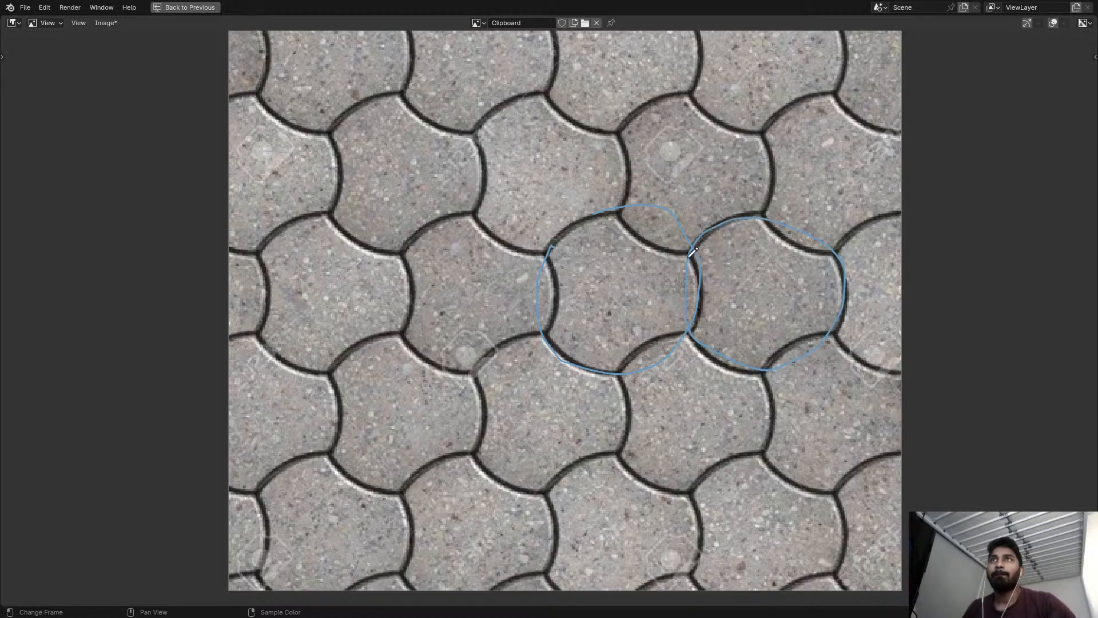
{"action": "middle_click_drag", "start_coordinate": [700, 244], "coordinate": [606, 363]}
{"action": "mouse_move", "coordinate": [525, 250]}
{"action": "left_mouse_down"}
{"action": "mouse_move", "coordinate": [520, 327]}
{"action": "mouse_move", "coordinate": [552, 357]}
{"action": "mouse_move", "coordinate": [645, 350]}
{"action": "mouse_move", "coordinate": [688, 294]}
{"action": "mouse_move", "coordinate": [658, 235]}
{"action": "mouse_move", "coordinate": [542, 252]}
{"action": "left_mouse_up"}
{"action": "scroll", "coordinate": [550, 293], "scroll_direction": "up", "scroll_amount": 2}
Try to outline the upper circled tile as a hexagon with annotation strokes between its corners, and undo those strokes.
{"action": "scroll", "coordinate": [548, 290], "scroll_direction": "down", "scroll_amount": 3}
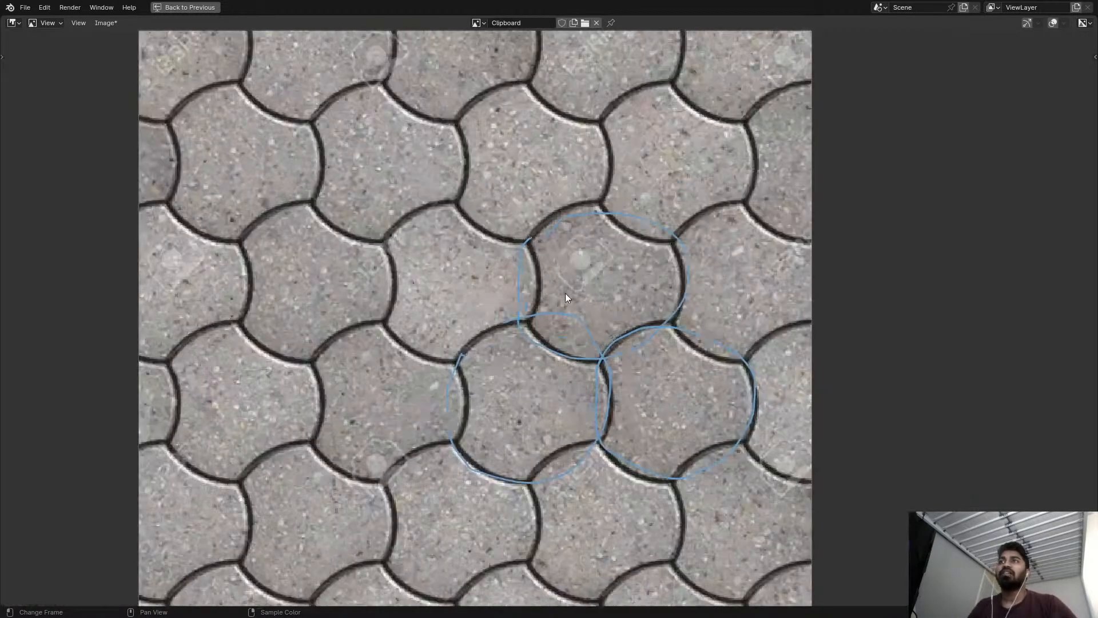
{"action": "scroll", "coordinate": [640, 311], "scroll_direction": "up", "scroll_amount": 1}
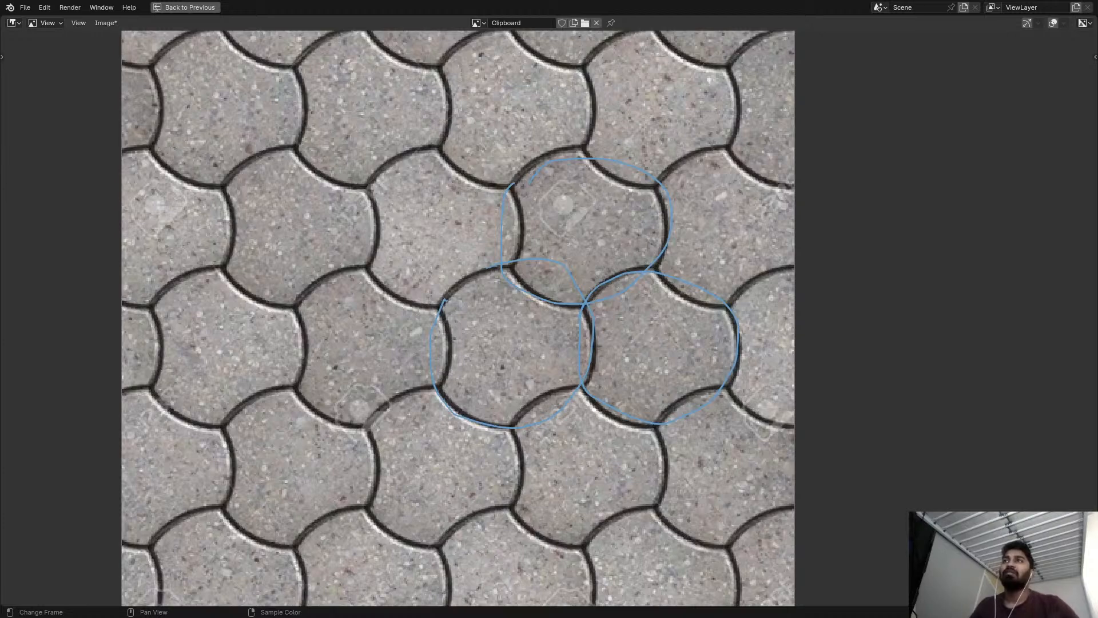
{"action": "scroll", "coordinate": [545, 278], "scroll_direction": "up", "scroll_amount": 1}
{"action": "middle_click_drag", "start_coordinate": [544, 278], "coordinate": [562, 360]}
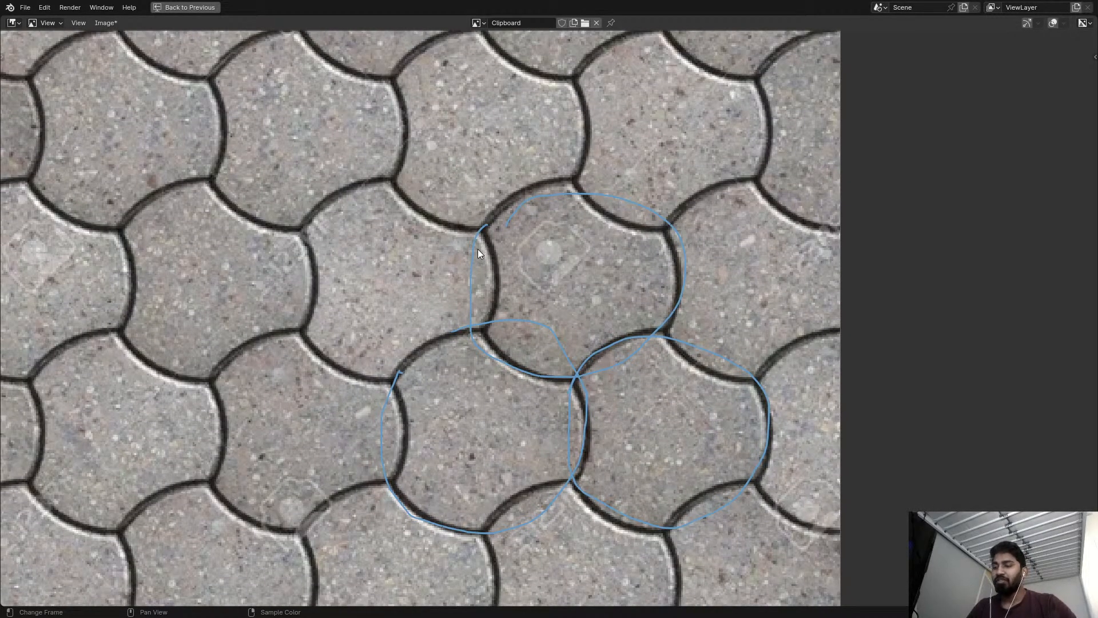
{"action": "mouse_move", "coordinate": [479, 230]}
{"action": "left_mouse_down"}
{"action": "mouse_move", "coordinate": [485, 329]}
{"action": "mouse_move", "coordinate": [576, 381]}
{"action": "mouse_move", "coordinate": [658, 326]}
{"action": "mouse_move", "coordinate": [662, 219]}
{"action": "left_mouse_up"}
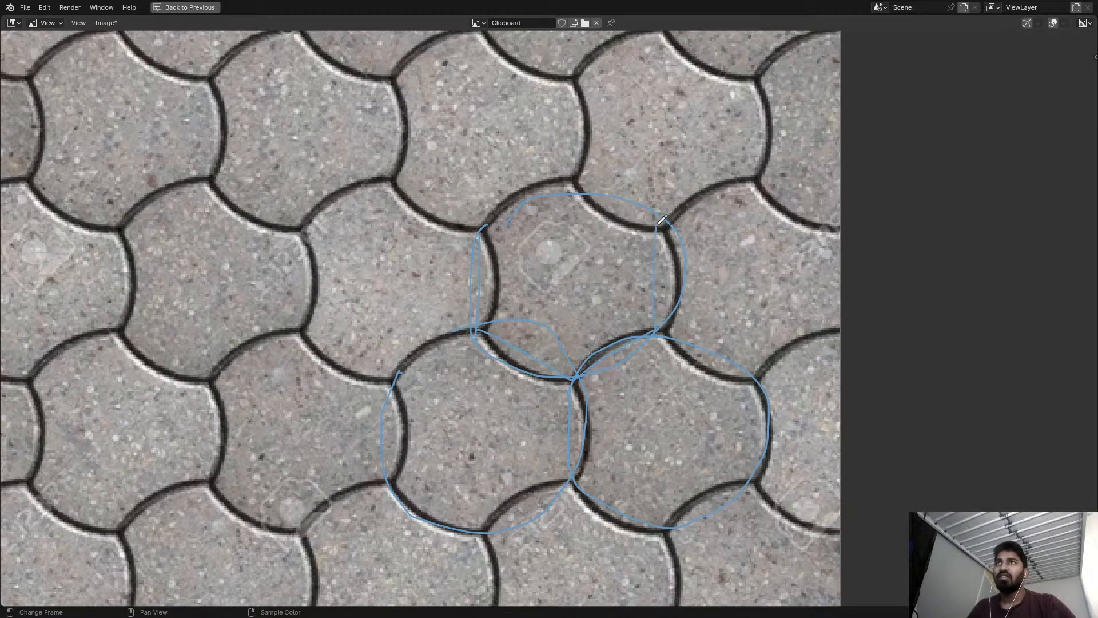
{"action": "left_click_drag", "start_coordinate": [574, 174], "coordinate": [563, 187]}
{"action": "scroll", "coordinate": [538, 223], "scroll_direction": "down", "scroll_amount": 5}
{"action": "scroll", "coordinate": [531, 251], "scroll_direction": "up", "scroll_amount": 4}
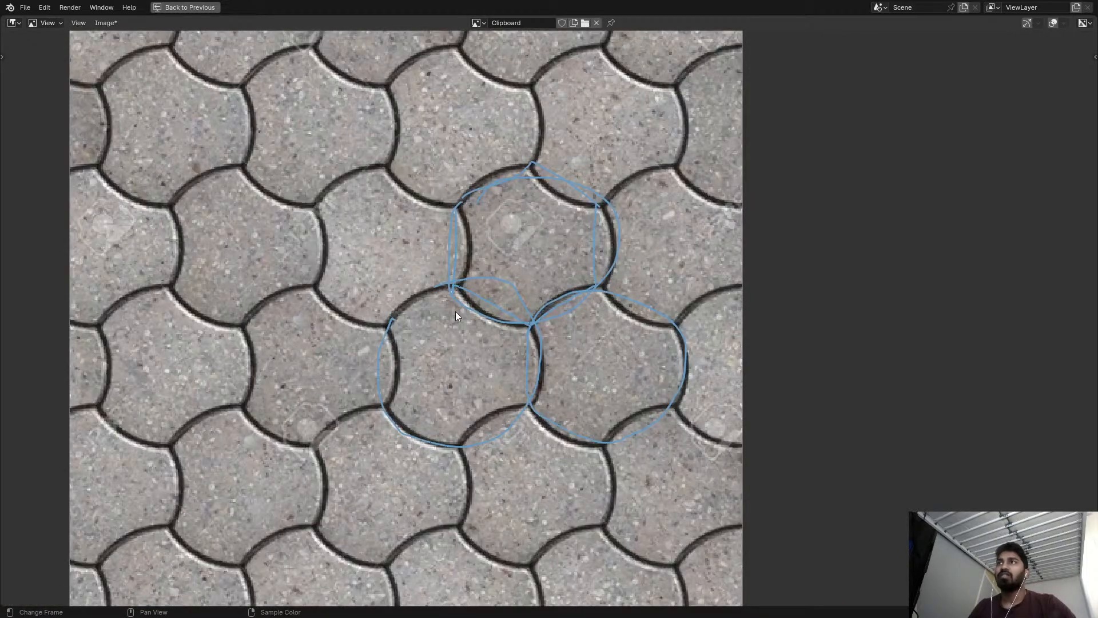
{"action": "key", "text": "ctrl+z"}
{"action": "key", "text": "ctrl+z"}
{"action": "key", "text": "ctrl+z"}
{"action": "key", "text": "ctrl+z"}
{"action": "key", "text": "ctrl+z"}
{"action": "key", "text": "ctrl+z"}
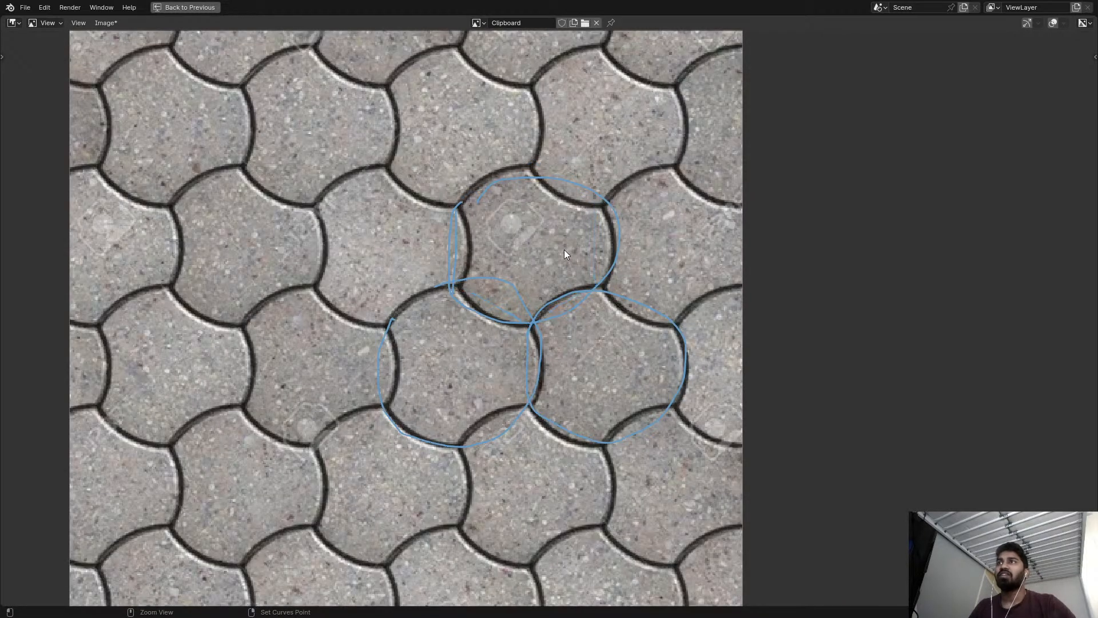
Add a second annotation layer to the reference image and set its color to red.
{"action": "key", "text": "n"}
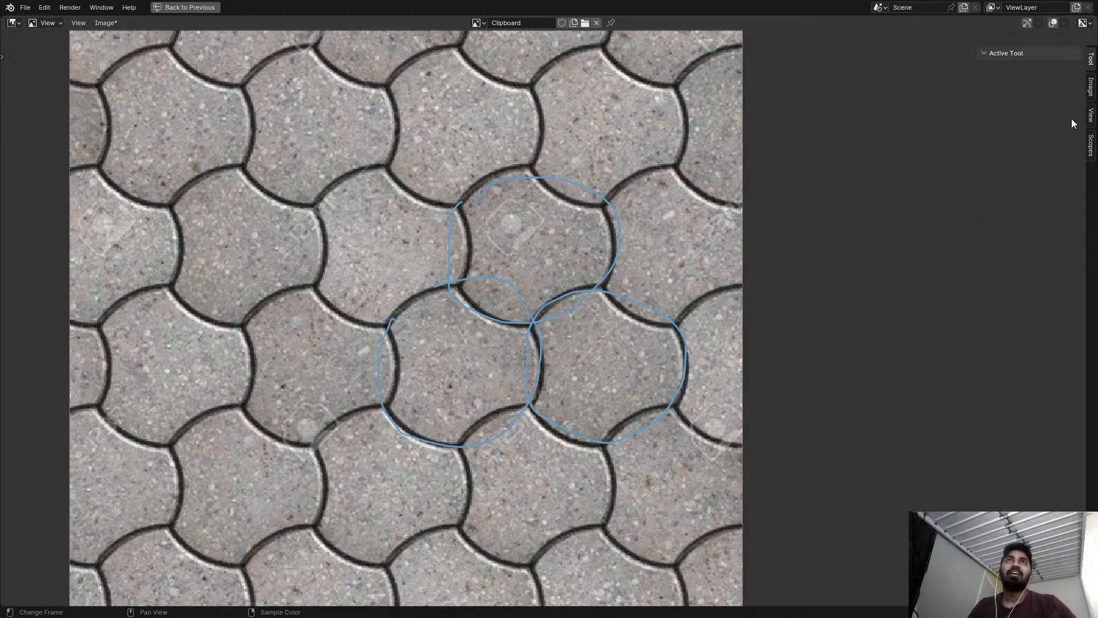
{"action": "left_click", "coordinate": [1091, 117]}
{"action": "left_click", "coordinate": [1093, 146]}
{"action": "left_click", "coordinate": [1093, 127]}
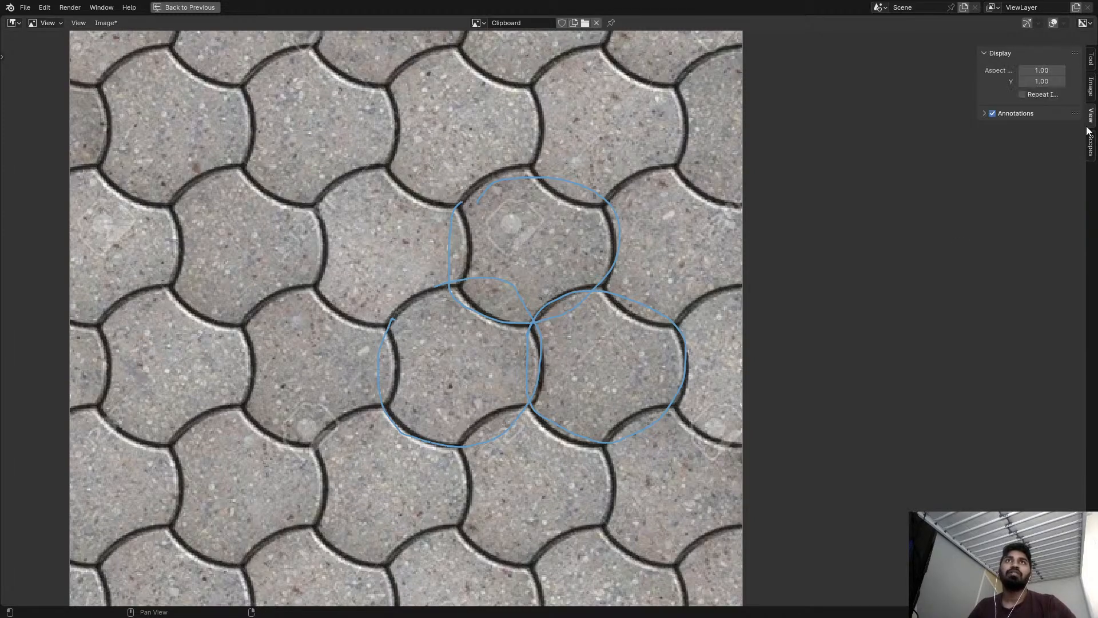
{"action": "left_click", "coordinate": [985, 113]}
{"action": "left_click", "coordinate": [1072, 145]}
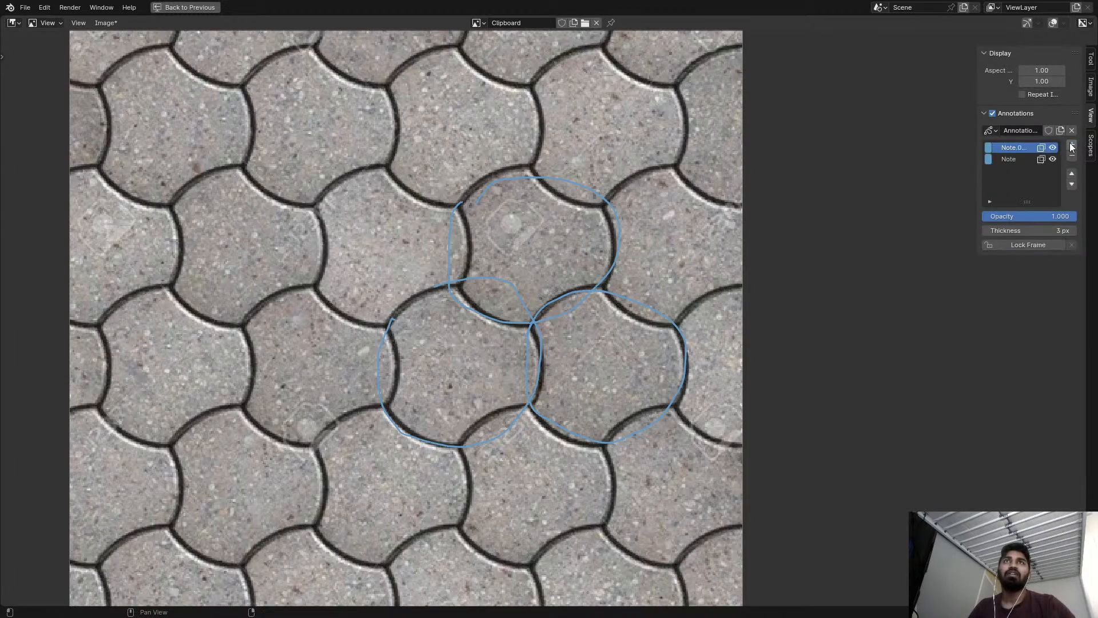
{"action": "left_click", "coordinate": [989, 147]}
{"action": "left_click", "coordinate": [973, 215]}
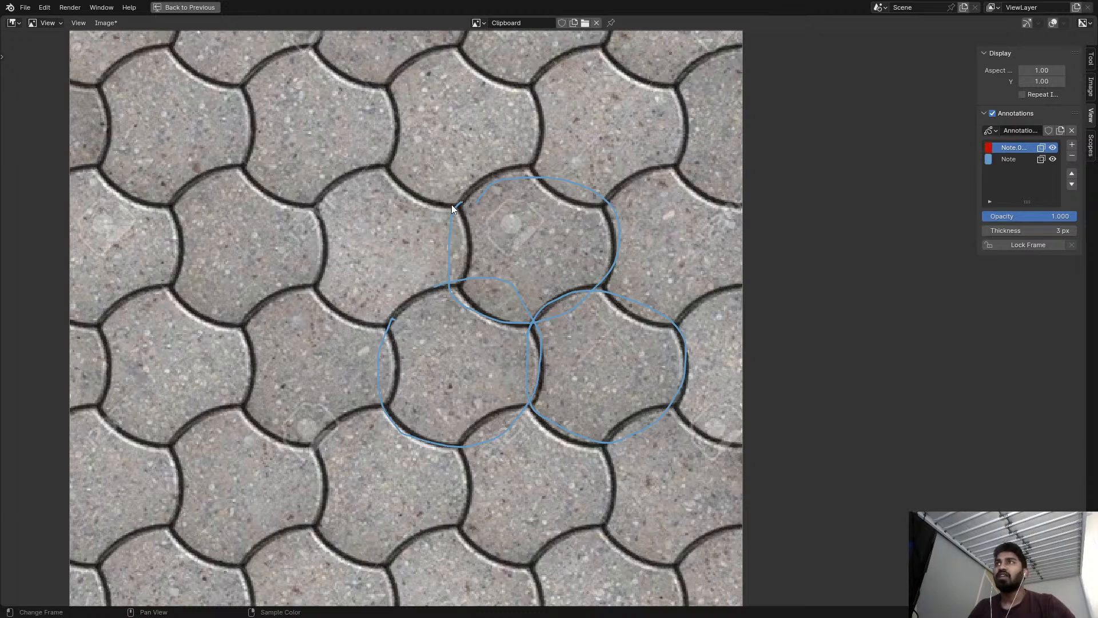
Outline the upper circled tile with a red straight-sided hexagon through its six corners using the Annotate Line tool.
{"action": "left_click", "coordinate": [2, 56]}
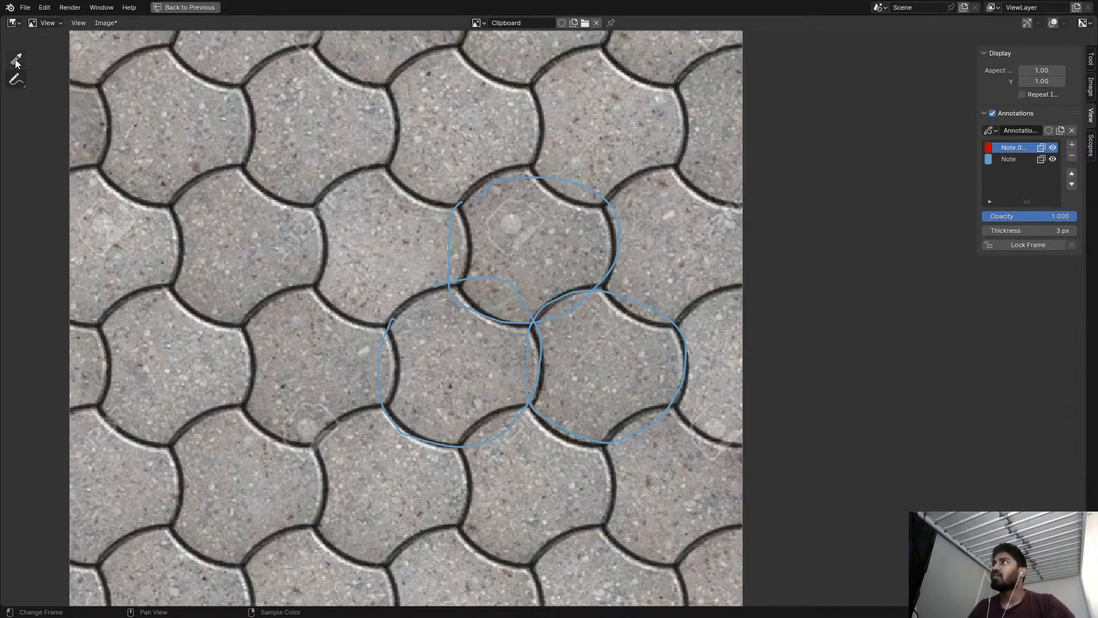
{"action": "left_click", "coordinate": [16, 79]}
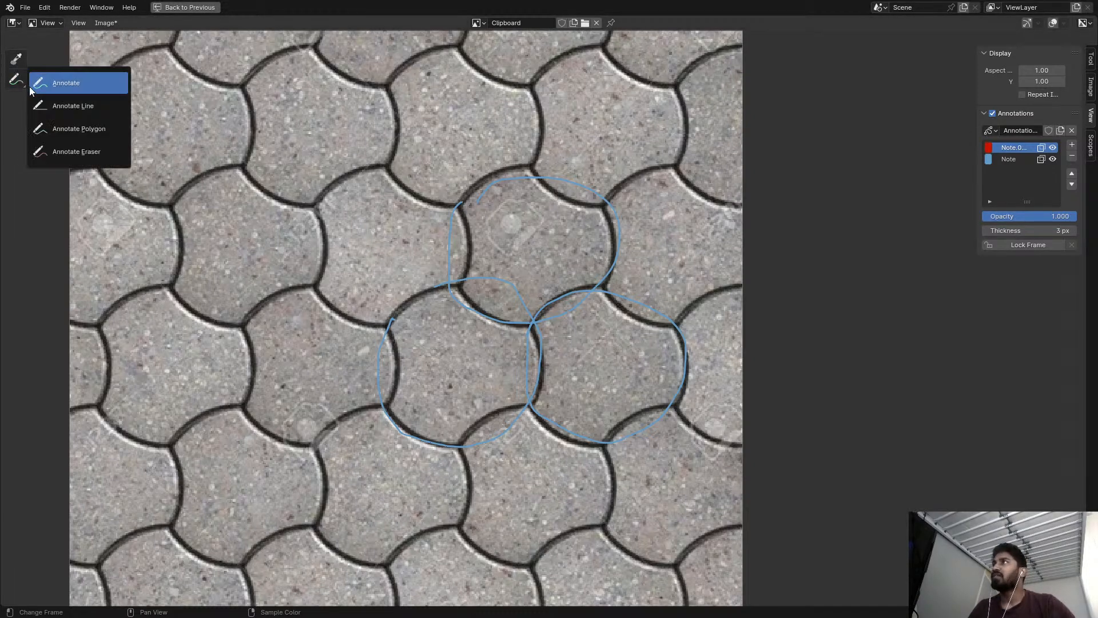
{"action": "left_click", "coordinate": [67, 105]}
{"action": "mouse_move", "coordinate": [462, 202]}
{"action": "left_mouse_down"}
{"action": "mouse_move", "coordinate": [457, 289]}
{"action": "mouse_move", "coordinate": [531, 322]}
{"action": "mouse_move", "coordinate": [610, 281]}
{"action": "mouse_move", "coordinate": [605, 204]}
{"action": "mouse_move", "coordinate": [536, 167]}
{"action": "mouse_move", "coordinate": [462, 201]}
{"action": "left_mouse_up"}
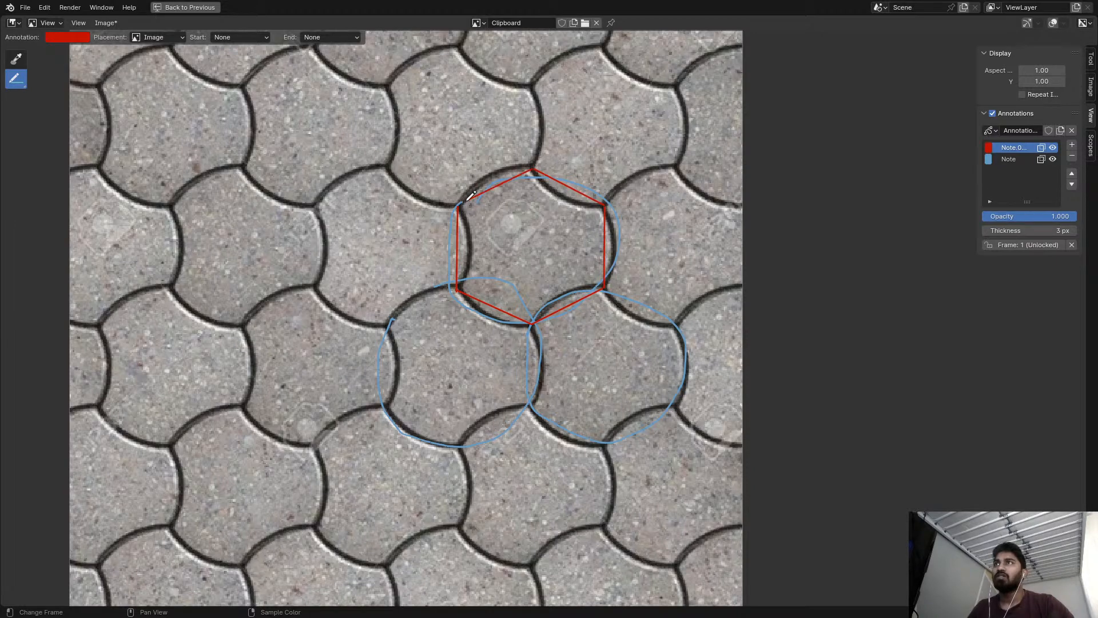
Compare the red hexagon's straight sides with the tile's curved edges up close, and restore the multi-editor workspace layout.
{"action": "scroll", "coordinate": [504, 260], "scroll_direction": "down", "scroll_amount": 3}
{"action": "scroll", "coordinate": [509, 262], "scroll_direction": "up", "scroll_amount": 2}
{"action": "scroll", "coordinate": [509, 262], "scroll_direction": "up", "scroll_amount": 1}
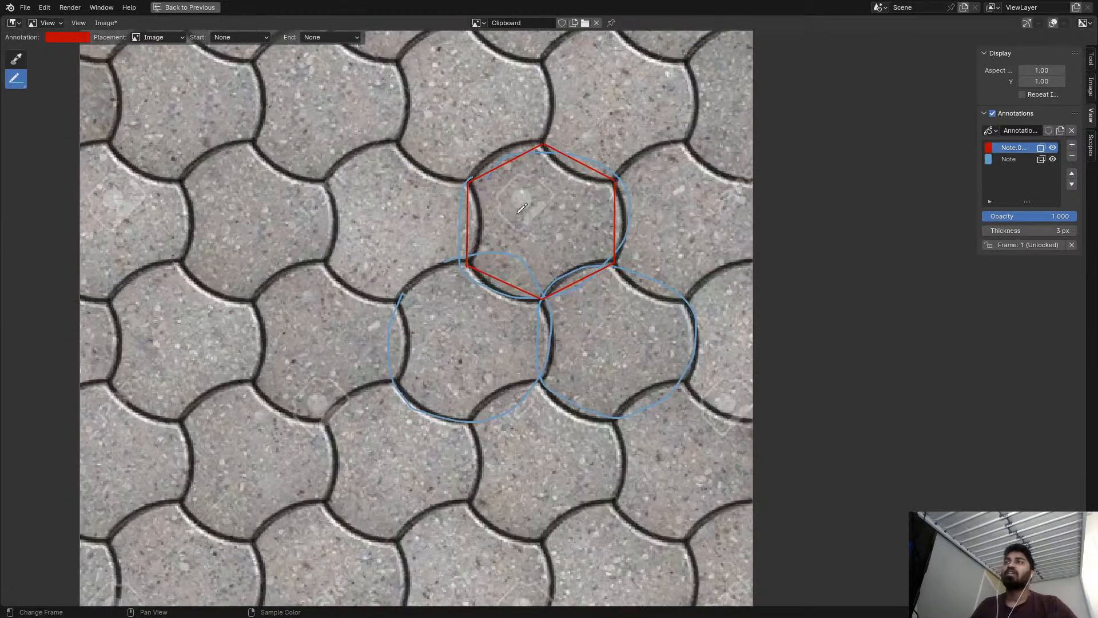
{"action": "scroll", "coordinate": [492, 180], "scroll_direction": "up", "scroll_amount": 4}
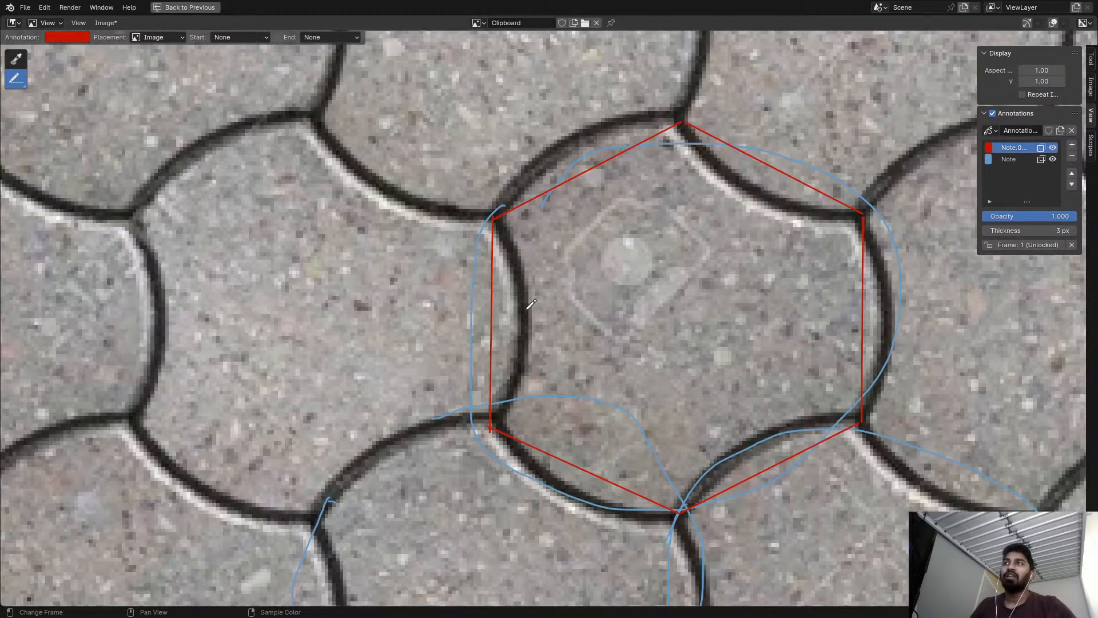
{"action": "middle_click_drag", "start_coordinate": [512, 434], "coordinate": [481, 346]}
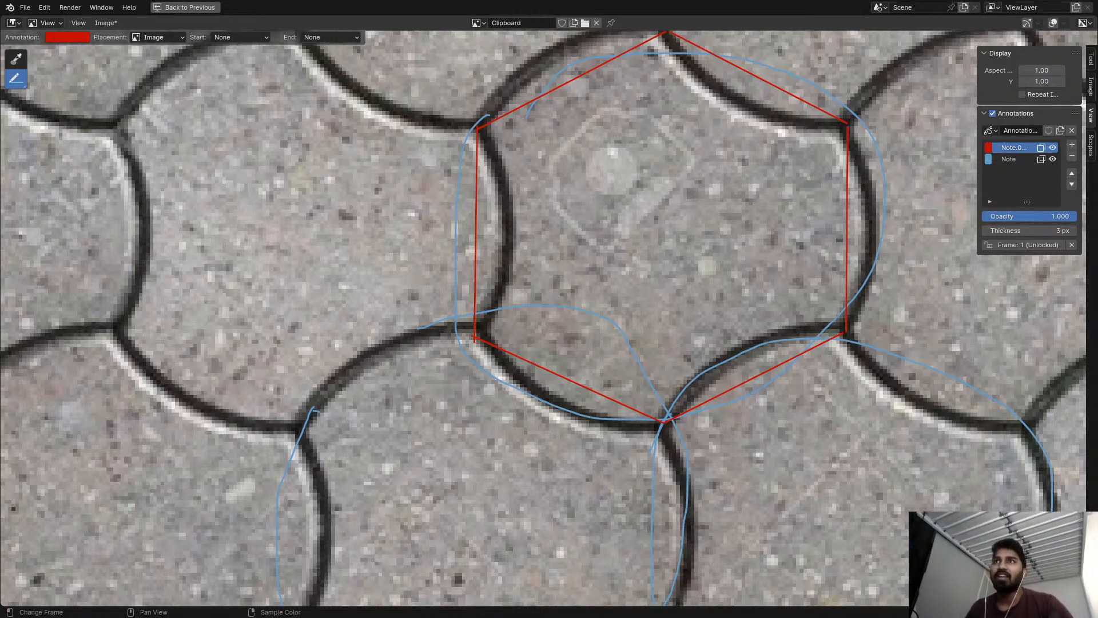
{"action": "key", "text": "Home"}
{"action": "key", "text": "ctrl+space"}
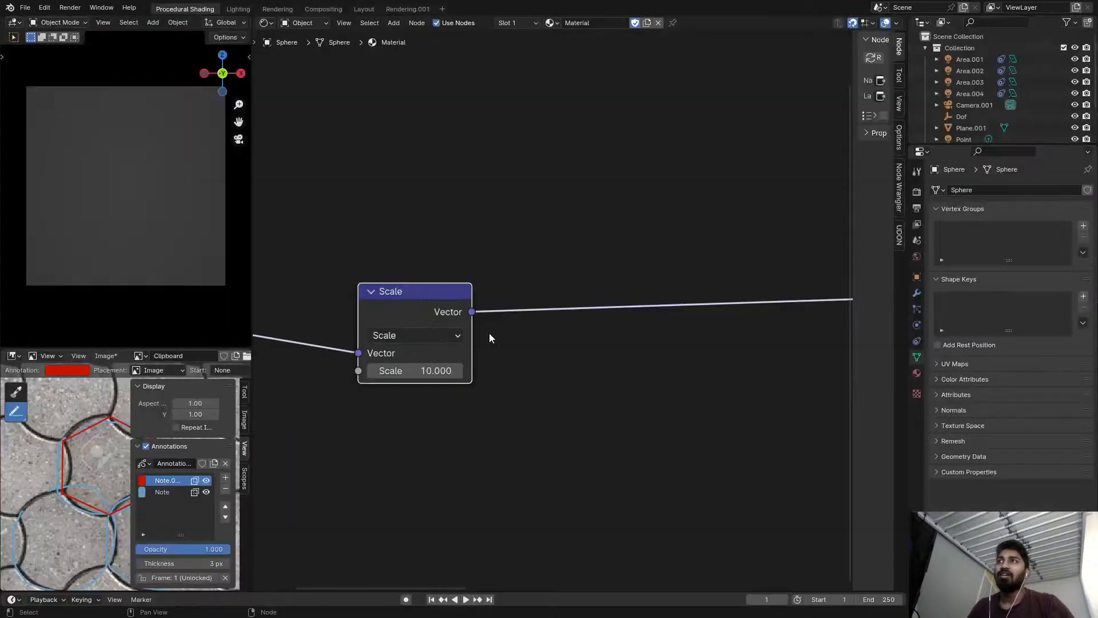
Insert a Vector Math node set to Add directly after the Scale node in the UV chain.
{"action": "left_click_drag", "start_coordinate": [498, 270], "coordinate": [468, 261]}
{"action": "middle_click_drag", "start_coordinate": [517, 248], "coordinate": [441, 217]}
{"action": "scroll", "coordinate": [461, 212], "scroll_direction": "up", "scroll_amount": 2}
{"action": "key", "text": "shift+a"}
{"action": "type", "text": "svec"}
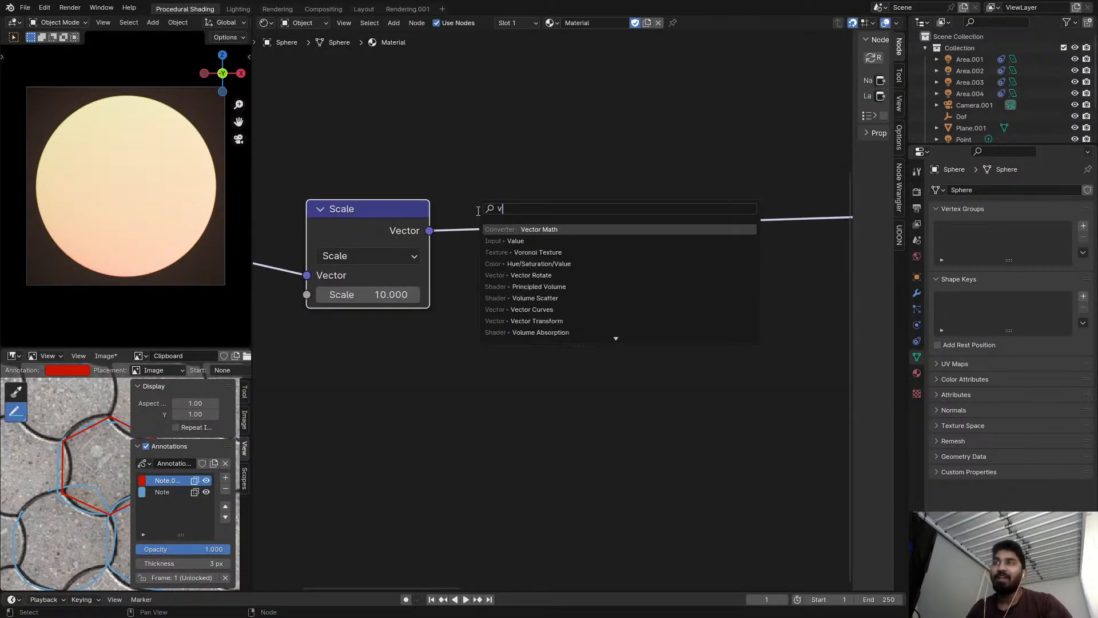
{"action": "key", "text": "Escape"}
{"action": "key", "text": "shift+a"}
{"action": "left_click", "coordinate": [527, 219]}
{"action": "type", "text": "vec"}
{"action": "key", "text": "Return"}
{"action": "left_click", "coordinate": [616, 185]}
{"action": "middle_click_drag", "start_coordinate": [616, 186], "coordinate": [517, 173]}
Duplicate the Add node onto its output link and set the duplicate's operation to Wrap.
{"action": "key", "text": "shift+d"}
{"action": "left_click", "coordinate": [706, 159]}
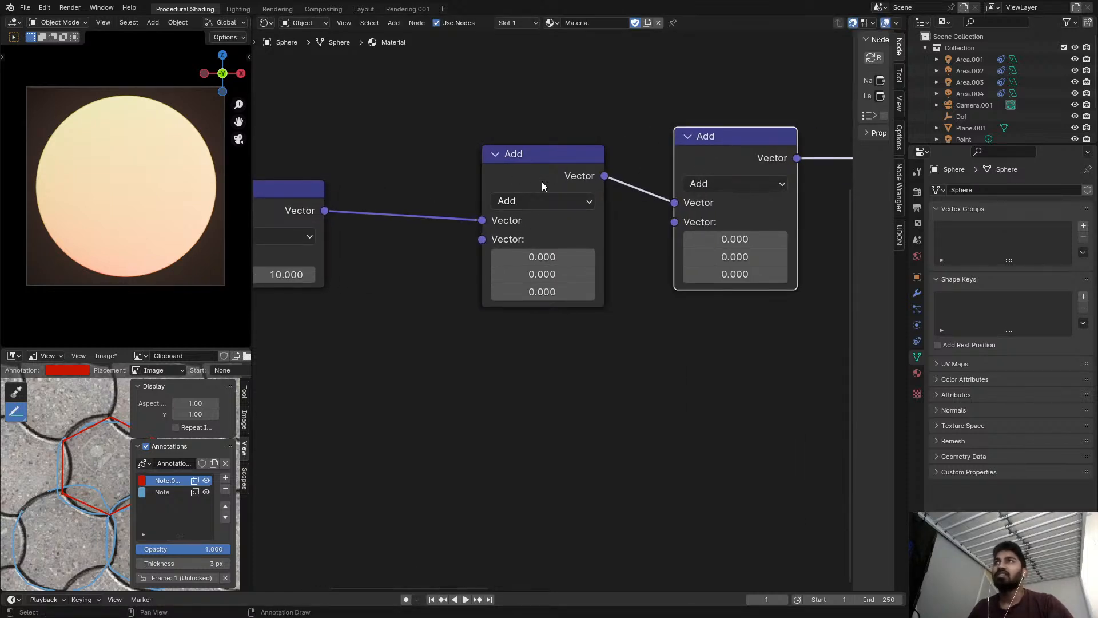
{"action": "scroll", "coordinate": [596, 152], "scroll_direction": "down", "scroll_amount": 3}
{"action": "middle_click_drag", "start_coordinate": [598, 152], "coordinate": [503, 114]}
{"action": "left_click", "coordinate": [588, 137]}
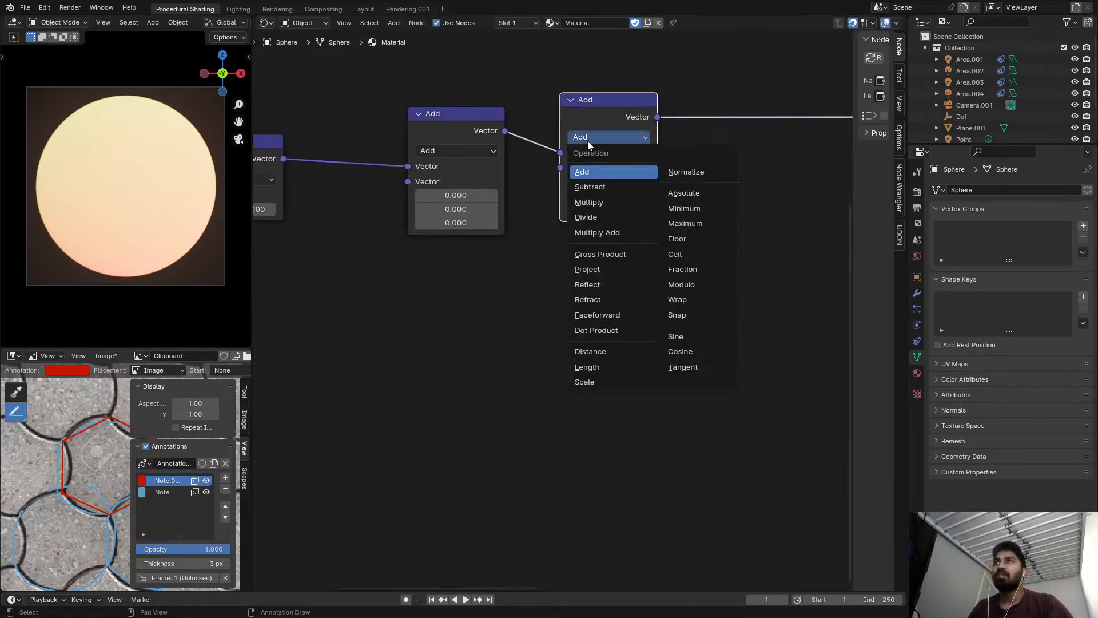
{"action": "left_click", "coordinate": [688, 297]}
Add a Combine XYZ node below the Add node and set its X to 0.5.
{"action": "middle_click_drag", "start_coordinate": [545, 289], "coordinate": [657, 297]}
{"action": "key", "text": "shift+a"}
{"action": "type", "text": "COM"}
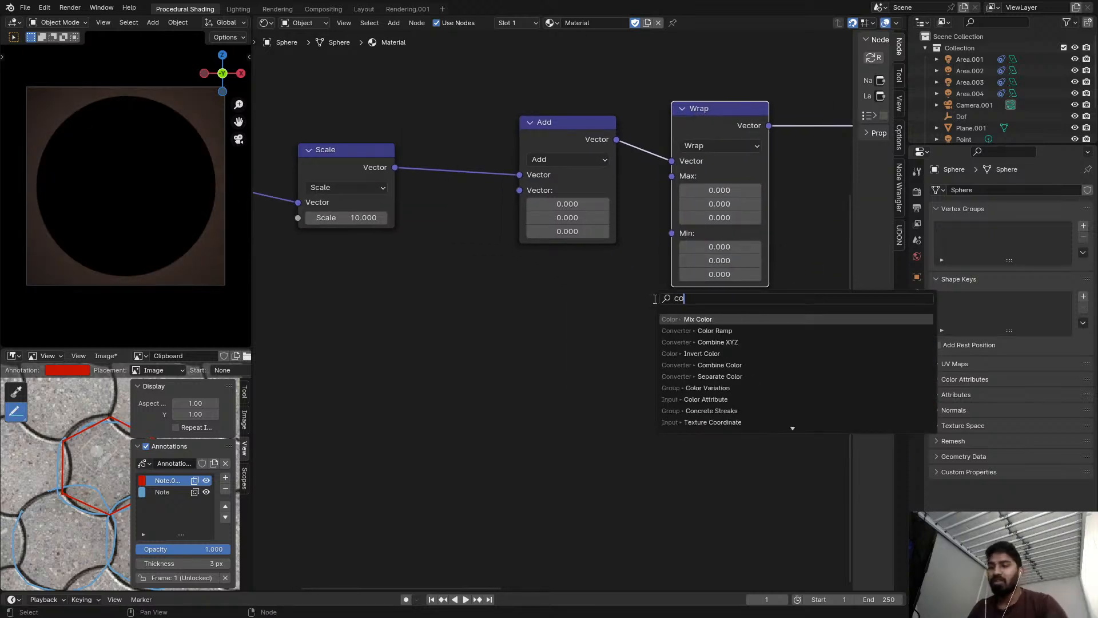
{"action": "key", "text": "Return"}
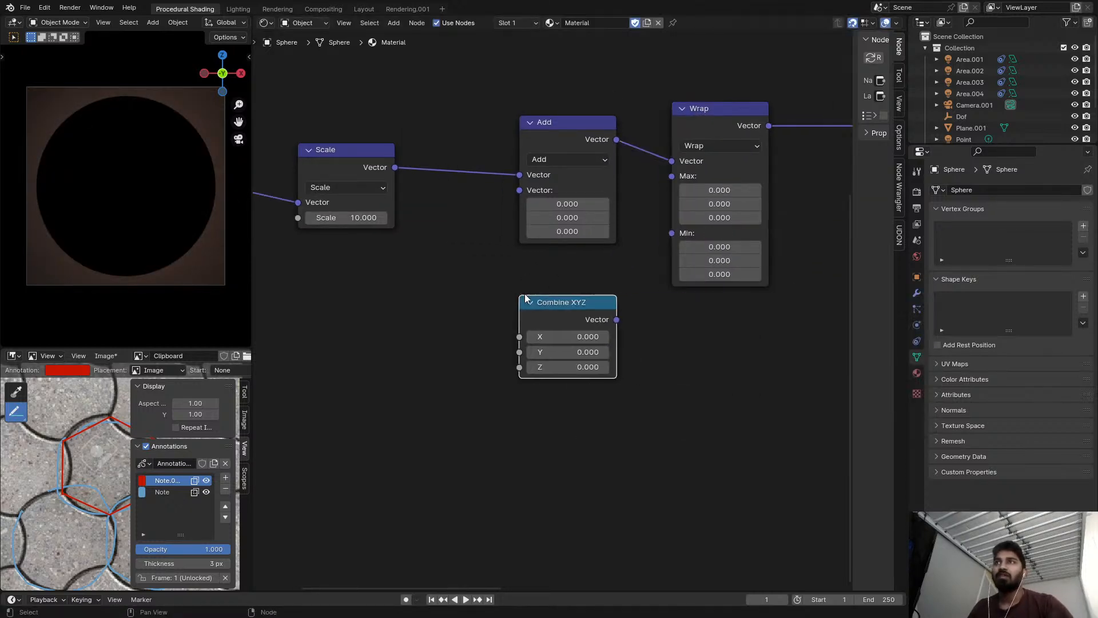
{"action": "left_click", "coordinate": [574, 340]}
{"action": "scroll", "coordinate": [574, 340], "scroll_direction": "up", "scroll_amount": 2}
{"action": "left_click", "coordinate": [573, 340]}
{"action": "key", "text": "BackSpace"}
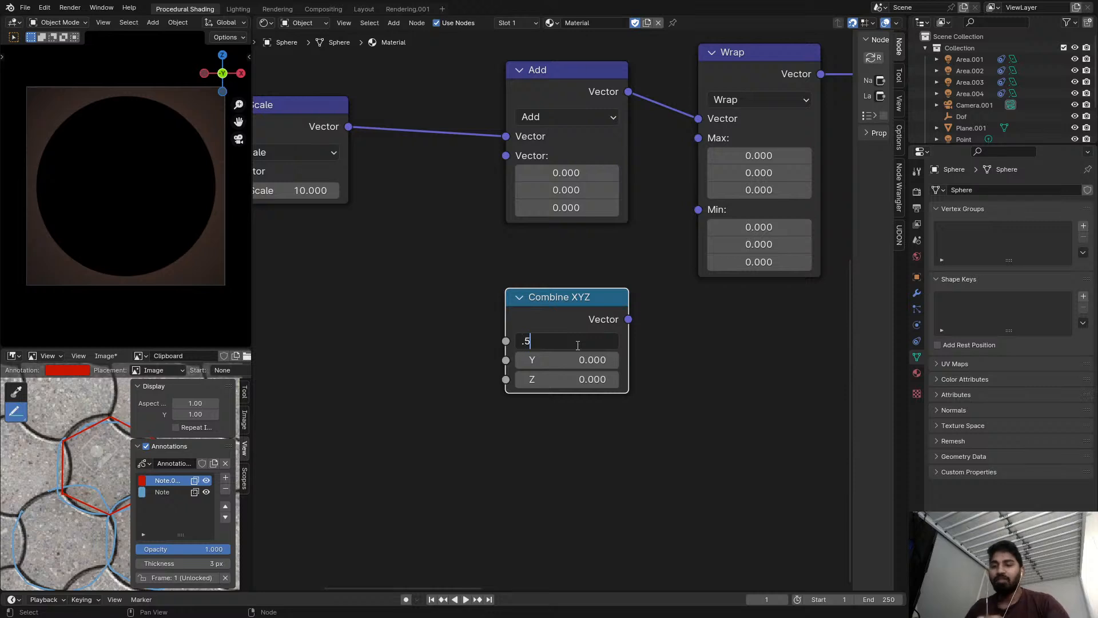
{"action": "key", "text": "Return"}
Set the Combine XYZ node's Y to sqrt(3)/2.
{"action": "left_click", "coordinate": [598, 354]}
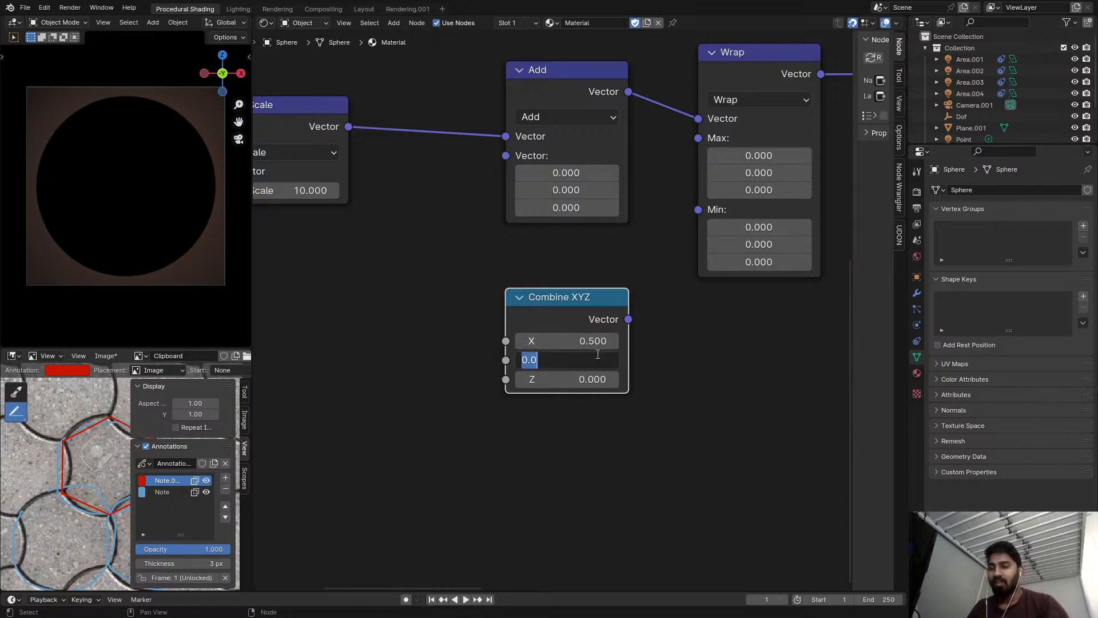
{"action": "type", "text": "SQRT(3)"}
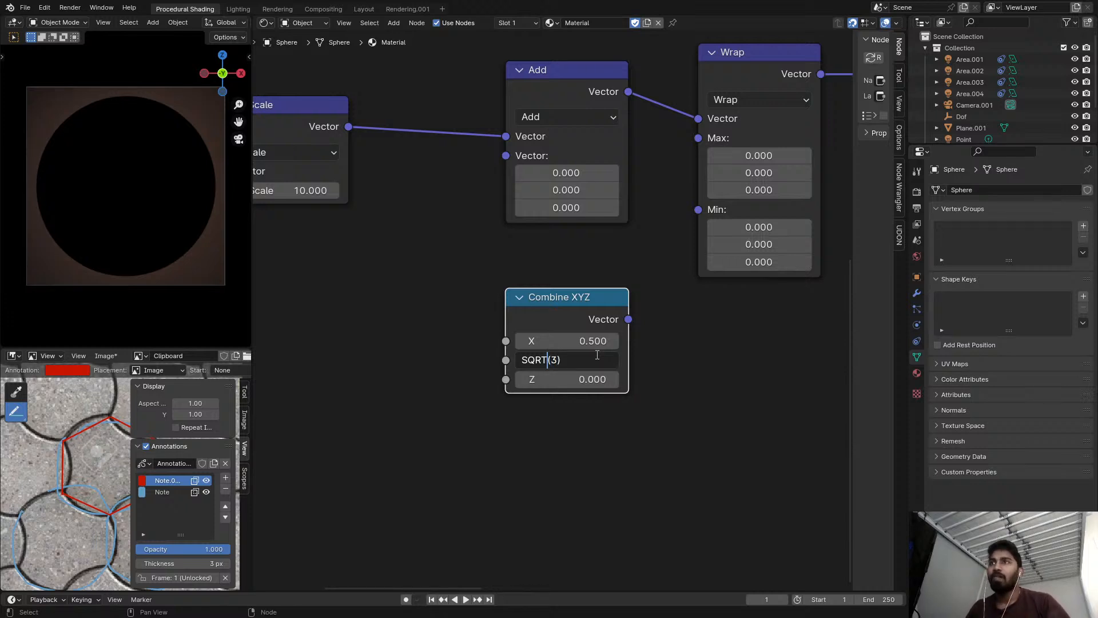
{"action": "key", "text": "BackSpace"}
{"action": "key", "text": "BackSpace"}
{"action": "key", "text": "BackSpace"}
{"action": "key", "text": "BackSpace"}
{"action": "type", "text": "sqrt"}
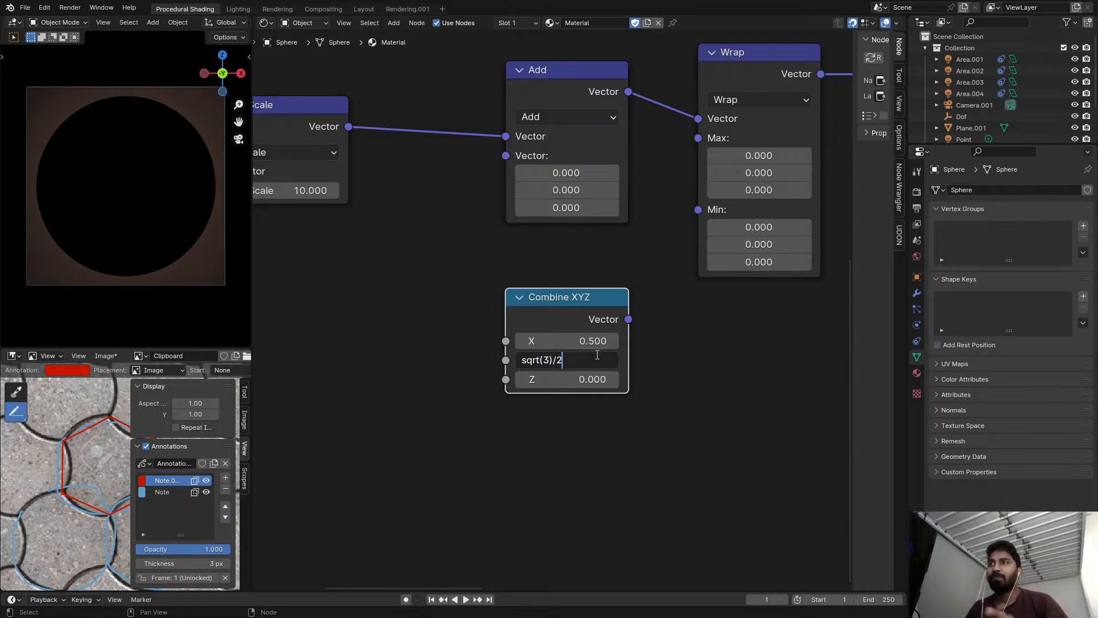
{"action": "type", "text": "/2"}
{"action": "key", "text": "Return"}
Connect the Combine XYZ vector to the Wrap node's Max input.
{"action": "left_click_drag", "start_coordinate": [628, 319], "coordinate": [672, 226]}
{"action": "left_click_drag", "start_coordinate": [628, 319], "coordinate": [698, 138]}
{"action": "middle_click_drag", "start_coordinate": [698, 138], "coordinate": [533, 300]}
{"action": "left_click_drag", "start_coordinate": [511, 327], "coordinate": [477, 314]}
Add a Vector Math node set to Scale beside Combine XYZ and feed it the Combine XYZ vector.
{"action": "key", "text": "shift+a"}
{"action": "key", "text": "s"}
{"action": "type", "text": "wrap"}
{"action": "key", "text": "Return"}
{"action": "left_click", "coordinate": [678, 296]}
{"action": "left_click_drag", "start_coordinate": [519, 321], "coordinate": [606, 366]}
{"action": "left_click", "coordinate": [657, 348]}
{"action": "left_click", "coordinate": [655, 343]}
{"action": "left_click", "coordinate": [668, 324]}
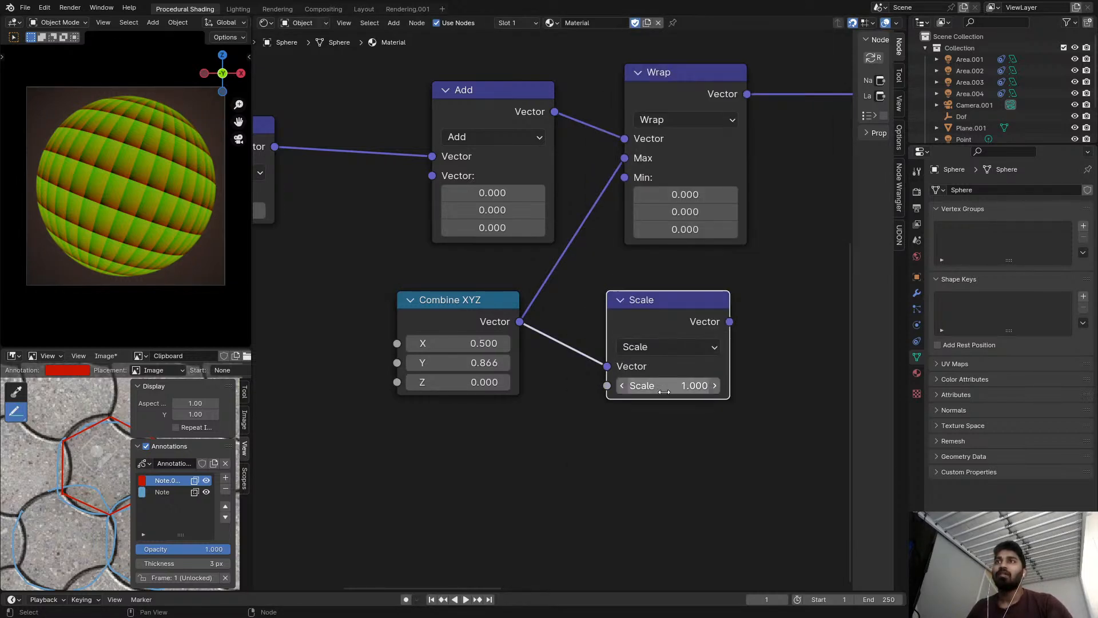
Set the new Scale node's factor to -1 and connect its output to the Wrap node's Min input.
{"action": "key", "text": "minus"}
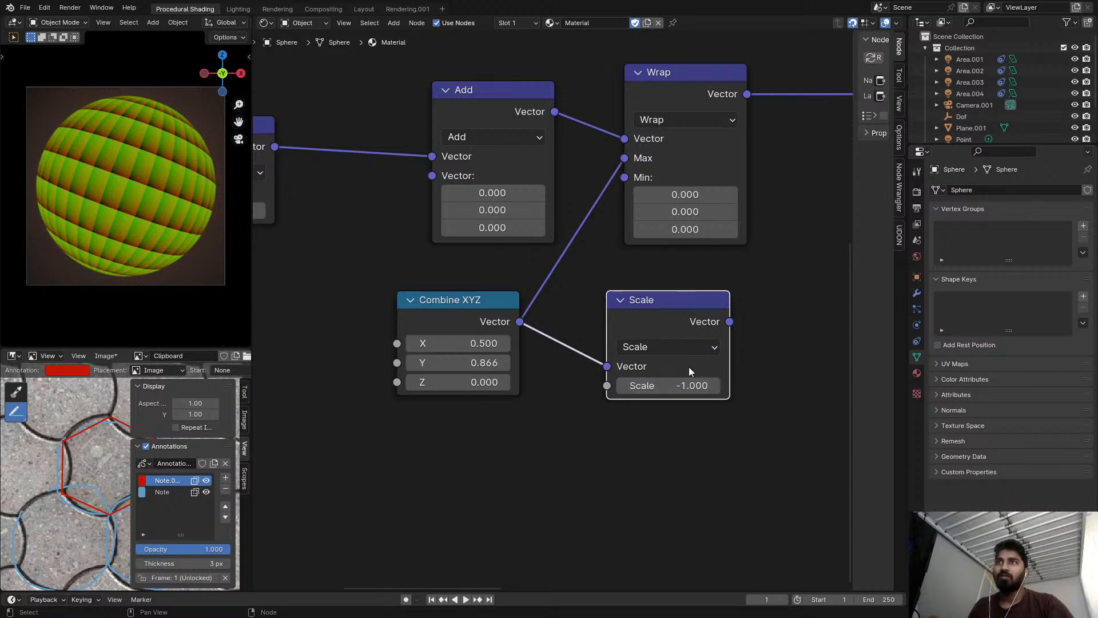
{"action": "middle_click_drag", "start_coordinate": [687, 372], "coordinate": [664, 431]}
{"action": "left_click_drag", "start_coordinate": [706, 381], "coordinate": [600, 237]}
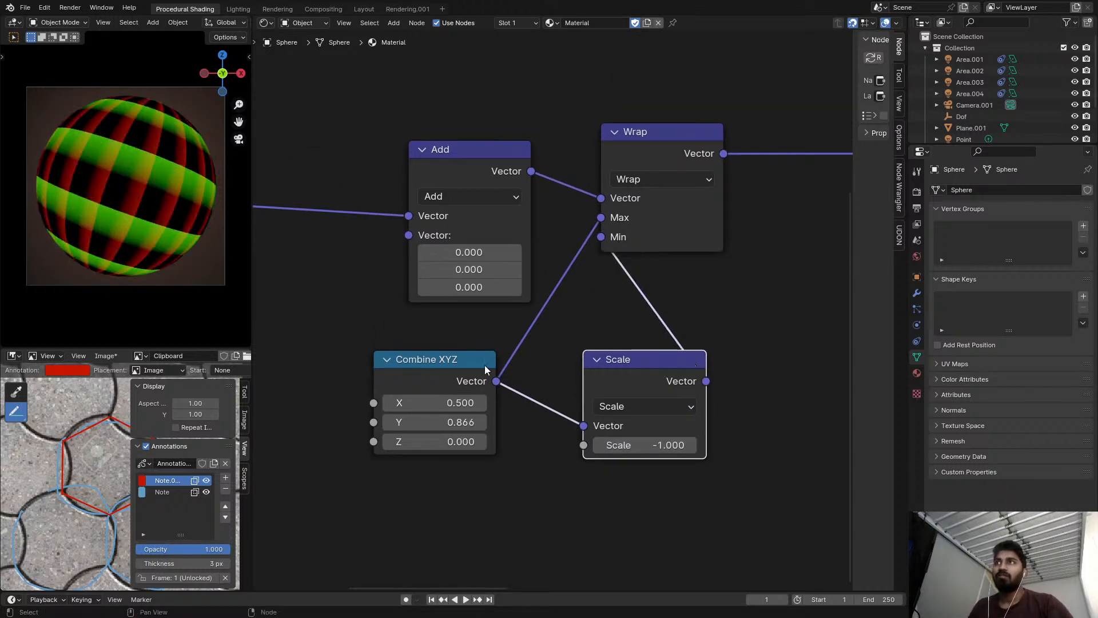
Rearrange the nodes so the negative Scale sits directly under Wrap and Combine XYZ sits below Add.
{"action": "left_click_drag", "start_coordinate": [480, 361], "coordinate": [445, 325]}
{"action": "left_click_drag", "start_coordinate": [657, 384], "coordinate": [588, 366]}
{"action": "left_click_drag", "start_coordinate": [454, 181], "coordinate": [383, 181]}
{"action": "left_click_drag", "start_coordinate": [659, 155], "coordinate": [712, 155]}
{"action": "scroll", "coordinate": [628, 226], "scroll_direction": "down", "scroll_amount": 3}
{"action": "left_click_drag", "start_coordinate": [595, 304], "coordinate": [666, 277]}
{"action": "scroll", "coordinate": [642, 269], "scroll_direction": "up", "scroll_amount": 2}
{"action": "left_click_drag", "start_coordinate": [464, 188], "coordinate": [464, 176]}
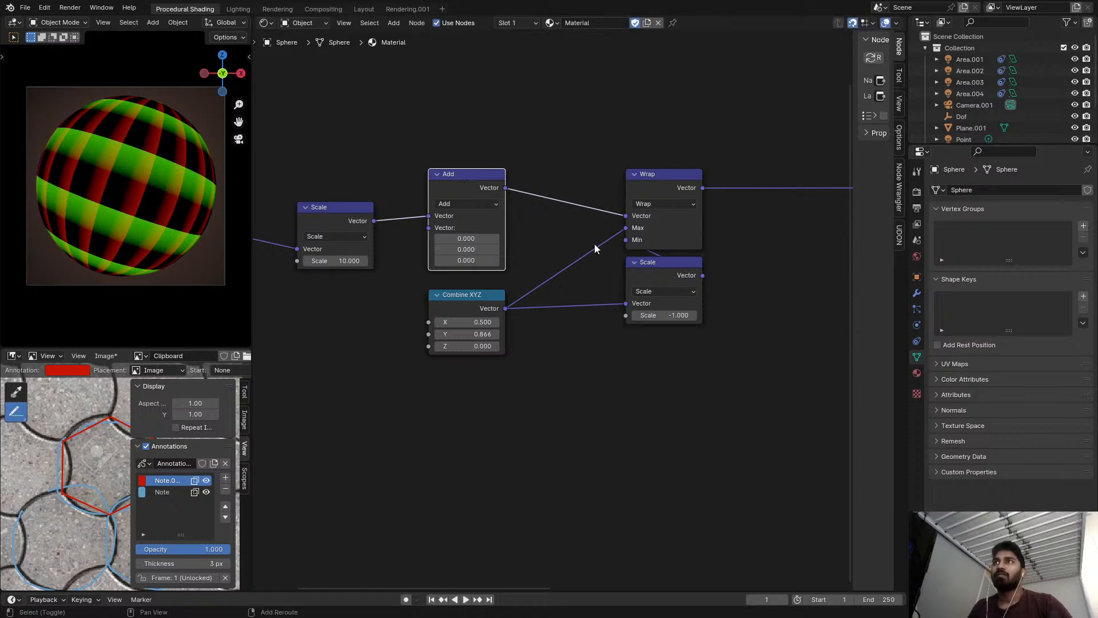
Add a reroute where the Combine XYZ links split toward Wrap and Scale, and space out the surrounding nodes.
{"action": "right_click_drag", "start_coordinate": [606, 288], "coordinate": [607, 331], "text": "shift"}
{"action": "scroll", "coordinate": [612, 277], "scroll_direction": "up", "scroll_amount": 3}
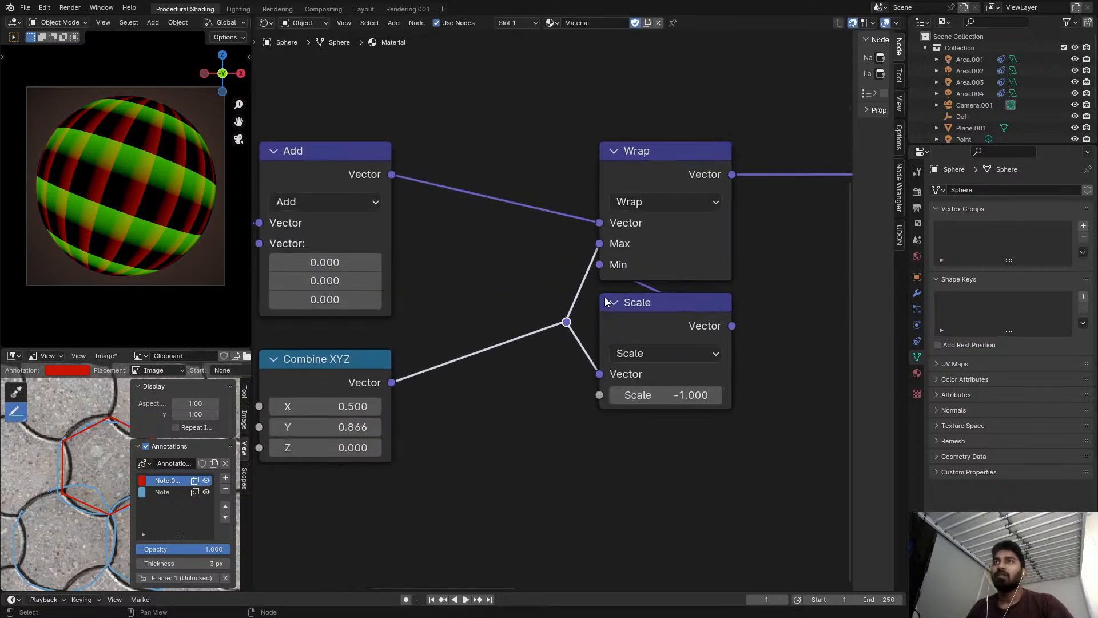
{"action": "middle_click_drag", "start_coordinate": [535, 269], "coordinate": [612, 254]}
{"action": "scroll", "coordinate": [612, 253], "scroll_direction": "down", "scroll_amount": 2}
{"action": "left_click_drag", "start_coordinate": [534, 307], "coordinate": [532, 396]}
{"action": "scroll", "coordinate": [473, 324], "scroll_direction": "down", "scroll_amount": 2}
{"action": "middle_click_drag", "start_coordinate": [472, 324], "coordinate": [667, 323]}
{"action": "mouse_move", "coordinate": [435, 236]}
{"action": "left_mouse_down"}
{"action": "mouse_move", "coordinate": [433, 263]}
{"action": "mouse_move", "coordinate": [433, 251]}
{"action": "left_mouse_up"}
{"action": "scroll", "coordinate": [615, 204], "scroll_direction": "up", "scroll_amount": 5}
Move Wrap, negative Scale and the reroute closer to Add, and place Combine XYZ directly beneath Add.
{"action": "middle_click_drag", "start_coordinate": [764, 219], "coordinate": [574, 207]}
{"action": "left_click_drag", "start_coordinate": [606, 152], "coordinate": [602, 198]}
{"action": "scroll", "coordinate": [630, 203], "scroll_direction": "down", "scroll_amount": 6}
{"action": "middle_click_drag", "start_coordinate": [723, 188], "coordinate": [640, 174]}
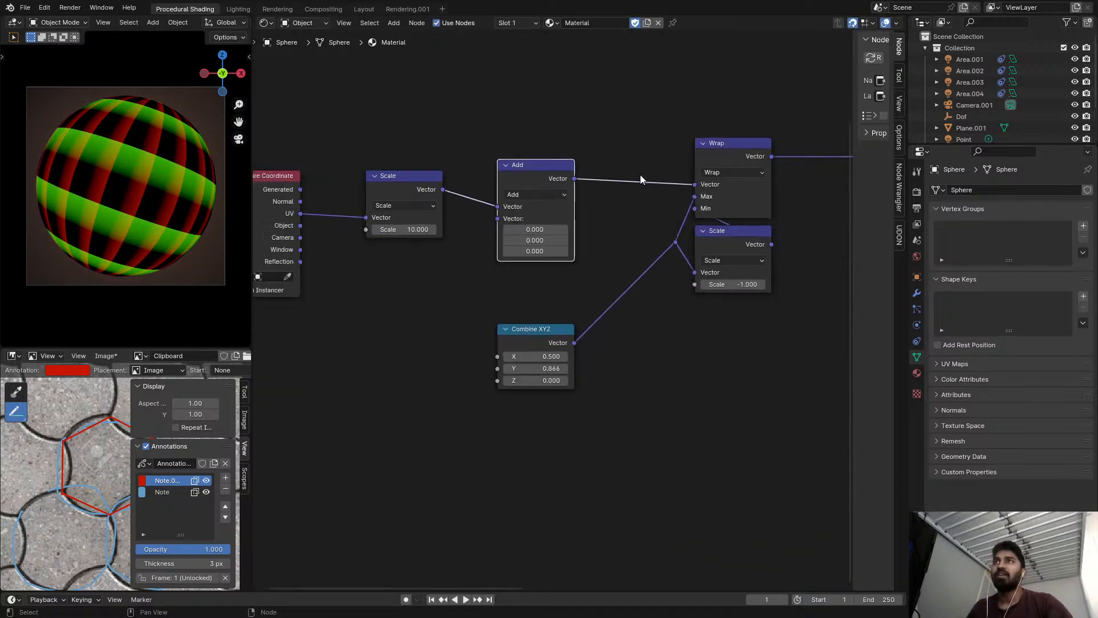
{"action": "middle_click_drag", "start_coordinate": [731, 168], "coordinate": [657, 178]}
{"action": "scroll", "coordinate": [658, 177], "scroll_direction": "up", "scroll_amount": 3}
{"action": "scroll", "coordinate": [568, 294], "scroll_direction": "down", "scroll_amount": 1}
{"action": "middle_click_drag", "start_coordinate": [568, 293], "coordinate": [592, 272]}
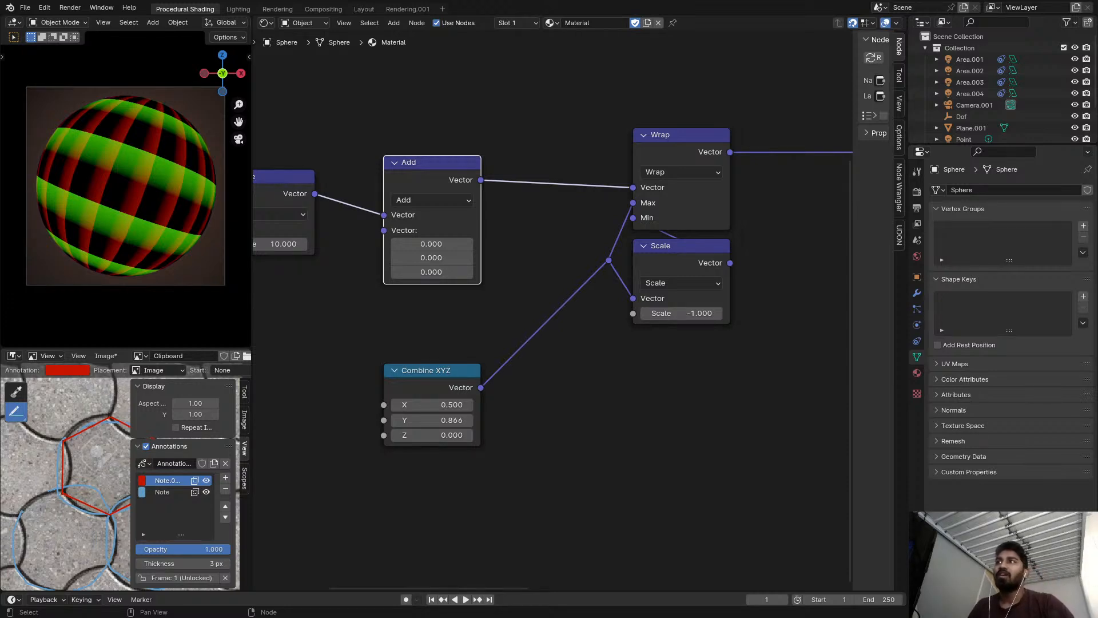
{"action": "scroll", "coordinate": [586, 279], "scroll_direction": "up", "scroll_amount": 3}
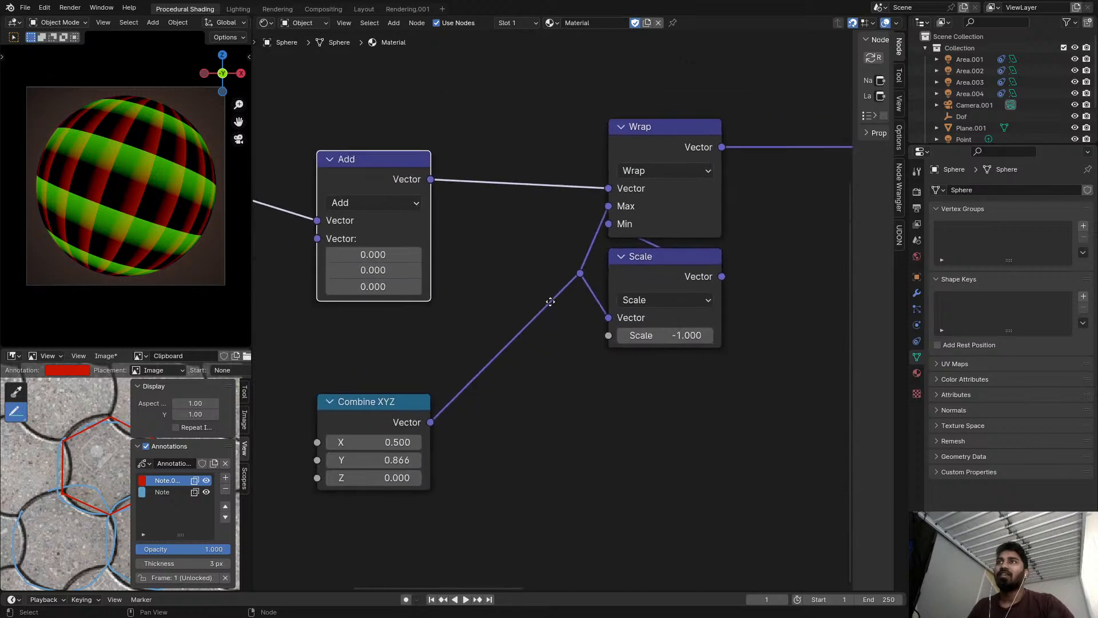
{"action": "left_click_drag", "start_coordinate": [528, 93], "coordinate": [684, 389]}
{"action": "left_click_drag", "start_coordinate": [632, 134], "coordinate": [600, 149]}
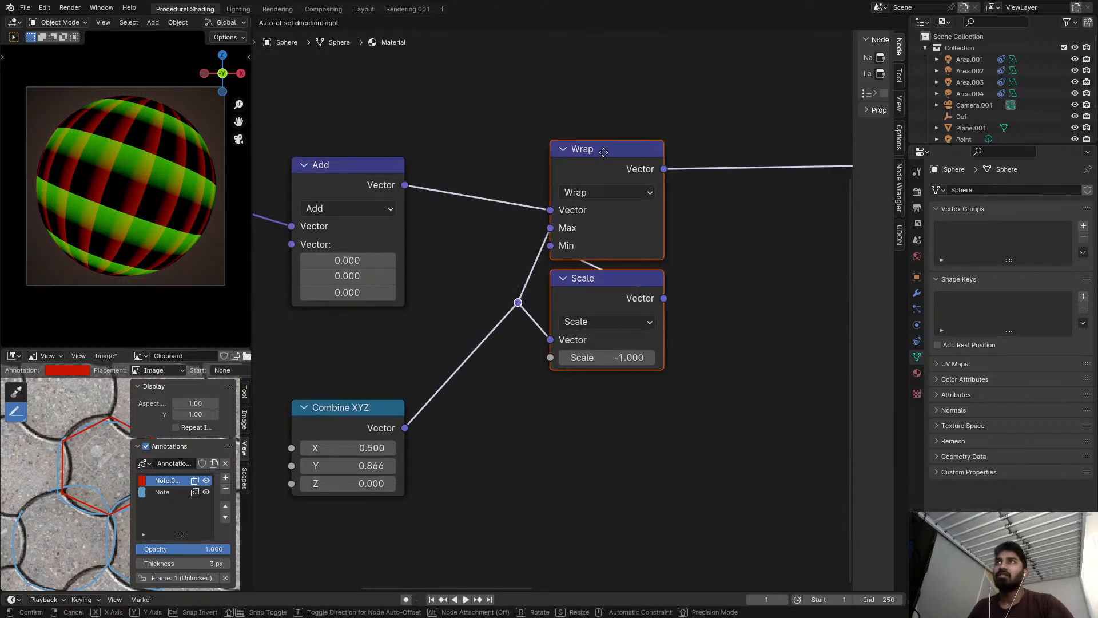
{"action": "left_click_drag", "start_coordinate": [369, 396], "coordinate": [372, 329]}
{"action": "scroll", "coordinate": [457, 342], "scroll_direction": "down", "scroll_amount": 2}
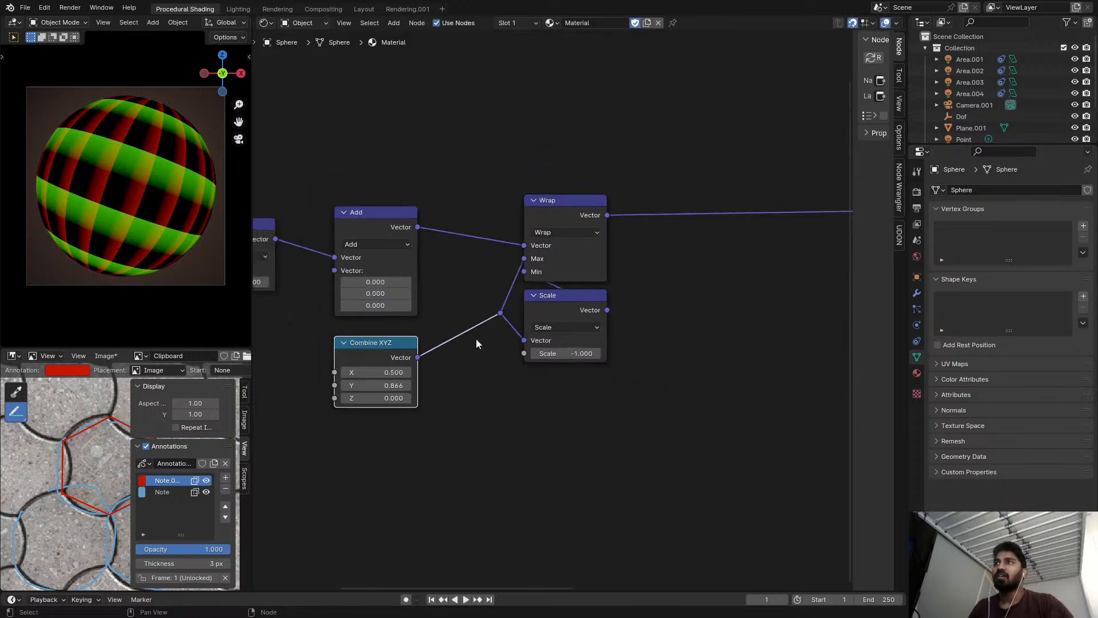
Duplicate the Add, Combine XYZ, reroute, Wrap and negative Scale nodes with their links, placing the copy above the original.
{"action": "left_click_drag", "start_coordinate": [496, 163], "coordinate": [631, 453], "text": "shift"}
{"action": "middle_click_drag", "start_coordinate": [443, 335], "coordinate": [480, 389]}
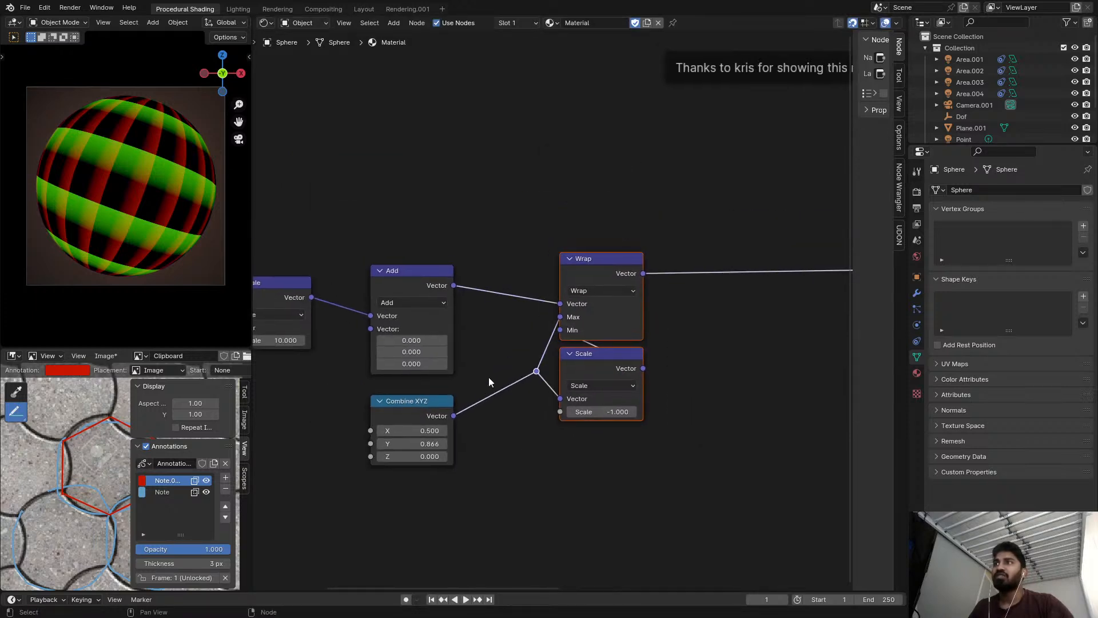
{"action": "scroll", "coordinate": [493, 372], "scroll_direction": "down", "scroll_amount": 3}
{"action": "left_click_drag", "start_coordinate": [410, 239], "coordinate": [621, 475]}
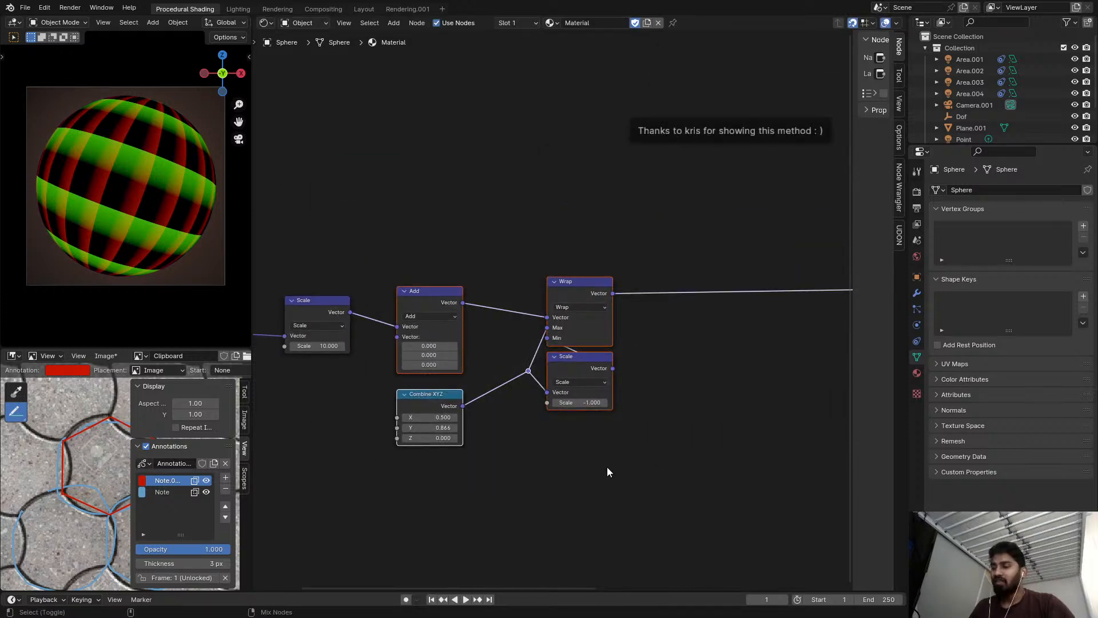
{"action": "key", "text": "shift+d"}
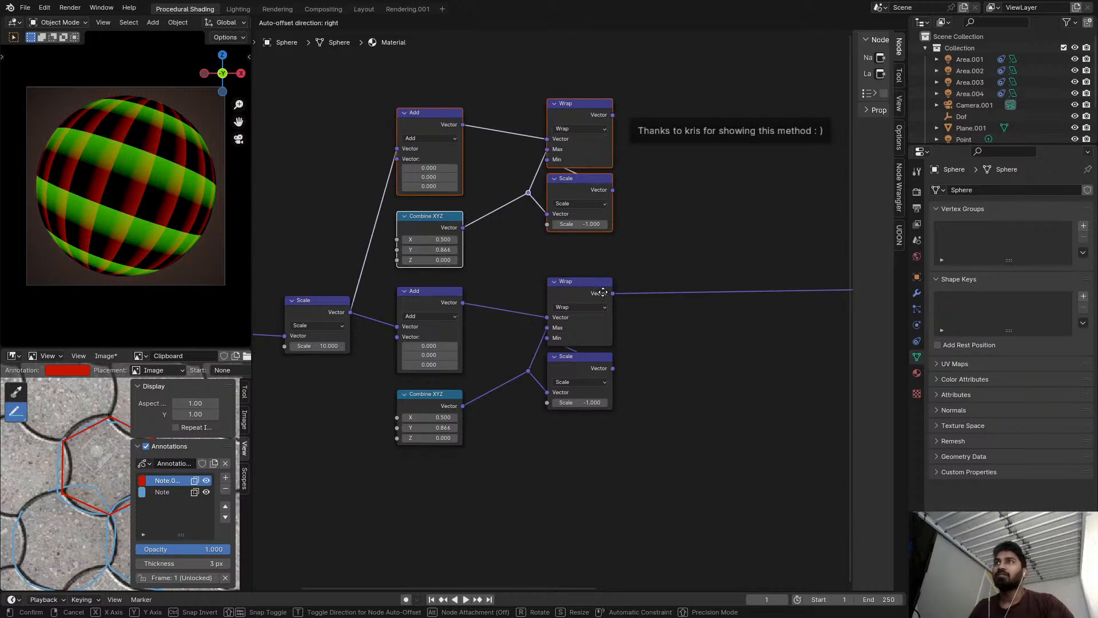
{"action": "left_click", "coordinate": [603, 294]}
{"action": "left_click", "coordinate": [627, 253]}
Remove the lower Add node while keeping the UV Scale linked to the lower Wrap.
{"action": "scroll", "coordinate": [627, 253], "scroll_direction": "up", "scroll_amount": 2}
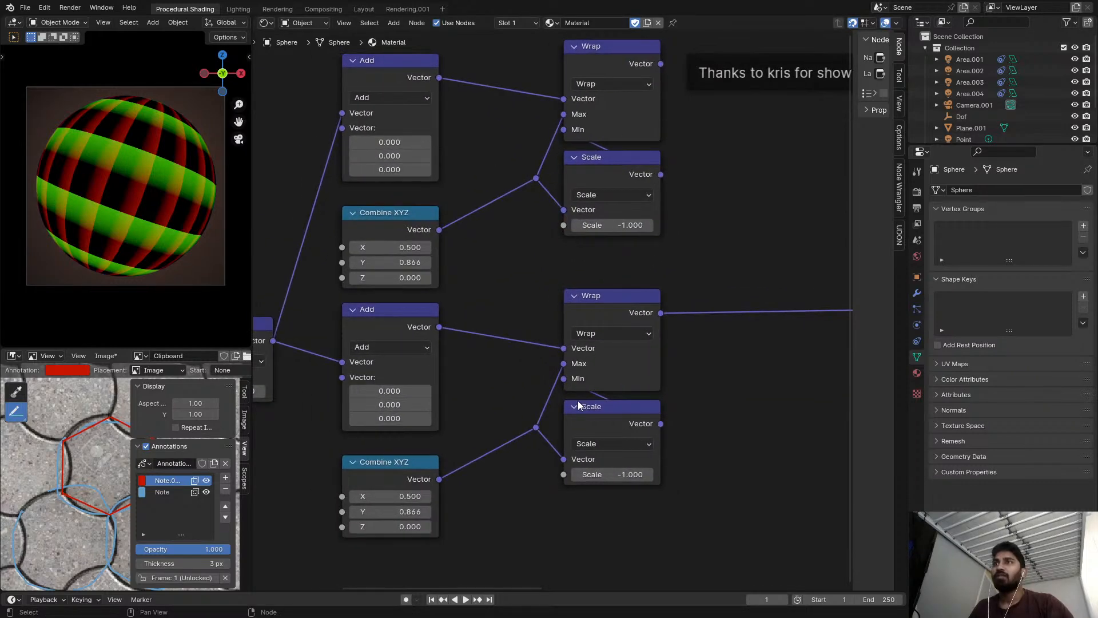
{"action": "middle_click_drag", "start_coordinate": [477, 371], "coordinate": [528, 342]}
{"action": "left_click", "coordinate": [475, 304]}
{"action": "key", "text": "ctrl+x"}
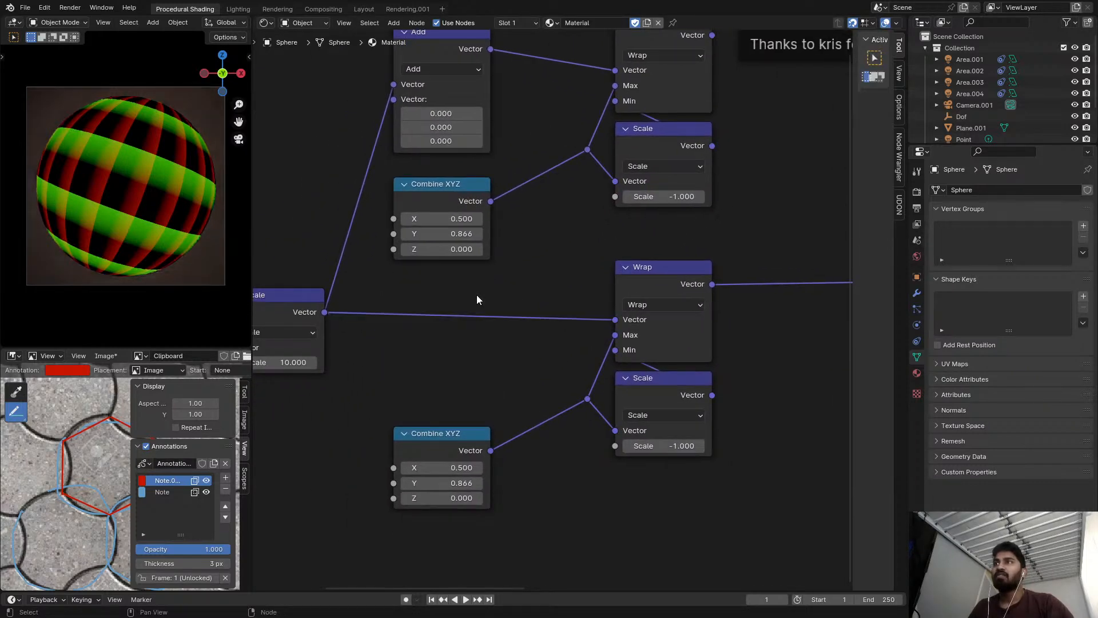
Preview the upper Wrap node's output on the sphere.
{"action": "scroll", "coordinate": [476, 298], "scroll_direction": "down", "scroll_amount": 3}
{"action": "middle_click_drag", "start_coordinate": [504, 269], "coordinate": [463, 322]}
{"action": "scroll", "coordinate": [466, 315], "scroll_direction": "down", "scroll_amount": 1}
{"action": "middle_click_drag", "start_coordinate": [576, 272], "coordinate": [495, 263]}
{"action": "scroll", "coordinate": [498, 234], "scroll_direction": "up", "scroll_amount": 3}
{"action": "left_click", "coordinate": [499, 129], "text": "ctrl+shift"}
{"action": "middle_click_drag", "start_coordinate": [677, 201], "coordinate": [490, 277]}
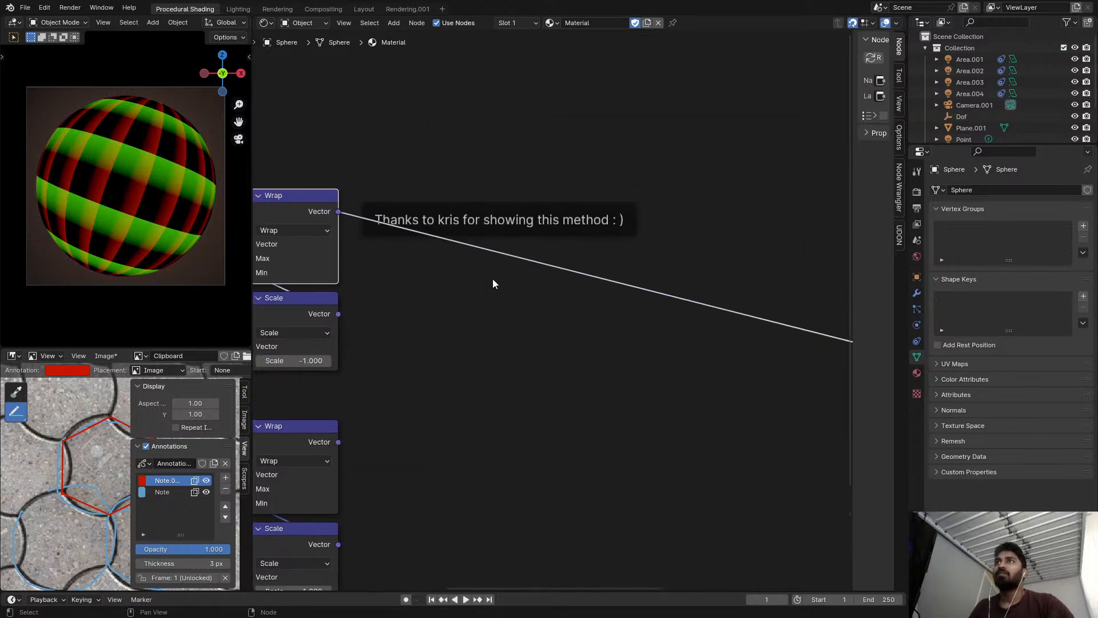
Move the thank-you note frame higher above the Wrap nodes.
{"action": "scroll", "coordinate": [504, 257], "scroll_direction": "down", "scroll_amount": 2}
{"action": "middle_click_drag", "start_coordinate": [549, 249], "coordinate": [586, 287]}
{"action": "left_click_drag", "start_coordinate": [587, 273], "coordinate": [578, 104]}
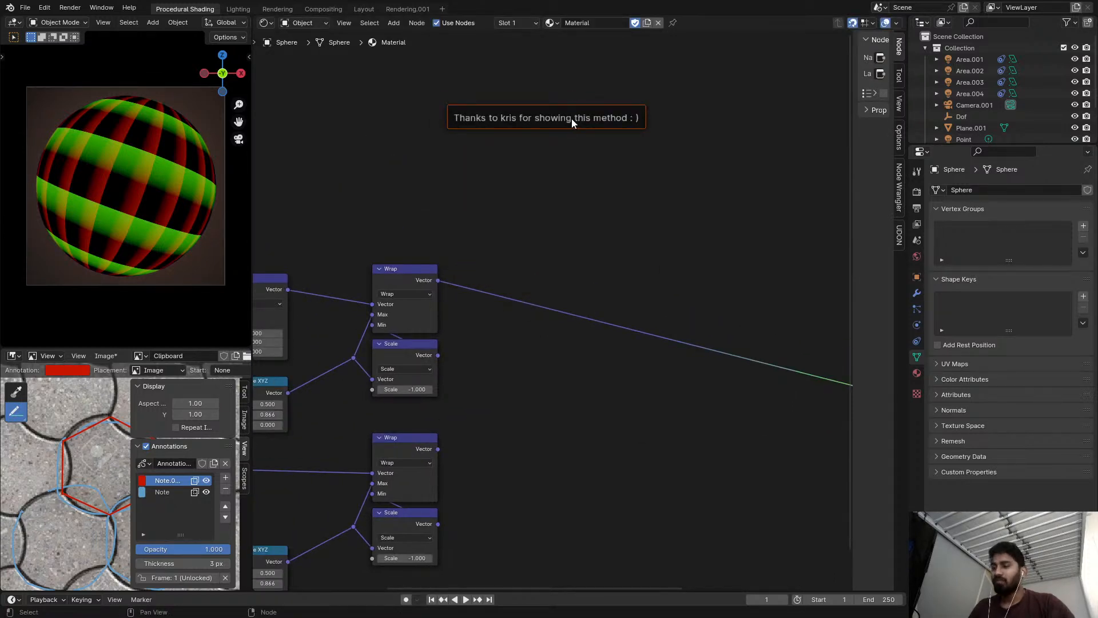
{"action": "key", "text": "F2"}
{"action": "key", "text": "Escape"}
Connect the lower Combine XYZ to the upper Wrap's Max and the lower negative Scale to its Min.
{"action": "scroll", "coordinate": [544, 189], "scroll_direction": "down", "scroll_amount": 1}
{"action": "middle_click_drag", "start_coordinate": [513, 247], "coordinate": [574, 198]}
{"action": "scroll", "coordinate": [462, 248], "scroll_direction": "up", "scroll_amount": 1}
{"action": "middle_click_drag", "start_coordinate": [461, 250], "coordinate": [579, 208]}
{"action": "middle_click_drag", "start_coordinate": [539, 315], "coordinate": [485, 311]}
{"action": "scroll", "coordinate": [522, 286], "scroll_direction": "up", "scroll_amount": 3}
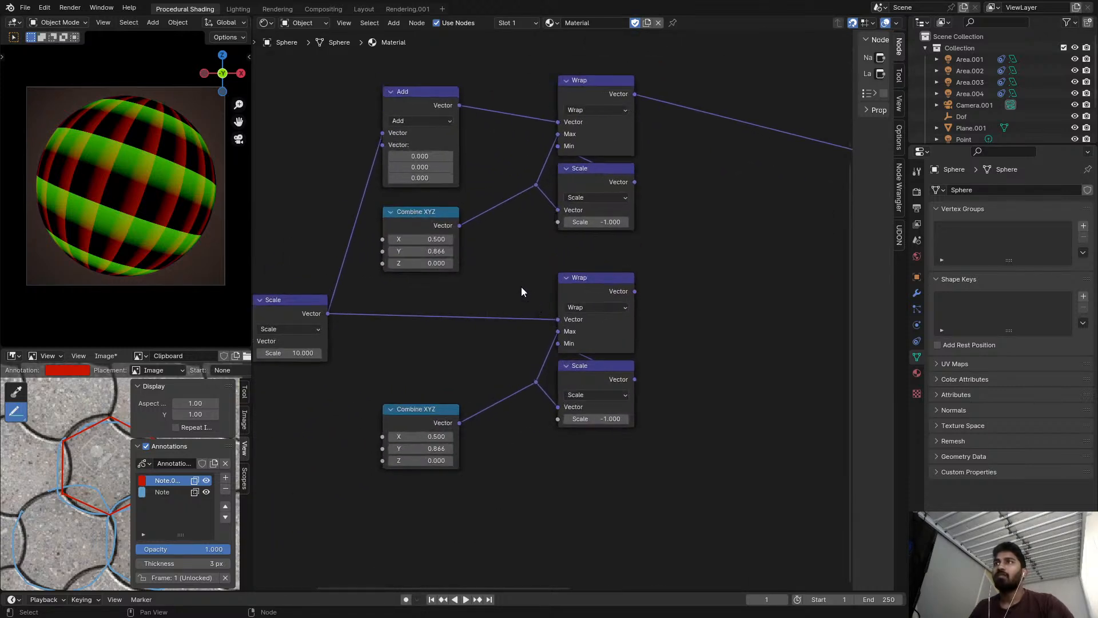
{"action": "middle_click_drag", "start_coordinate": [452, 219], "coordinate": [452, 260]}
{"action": "scroll", "coordinate": [452, 259], "scroll_direction": "up", "scroll_amount": 3}
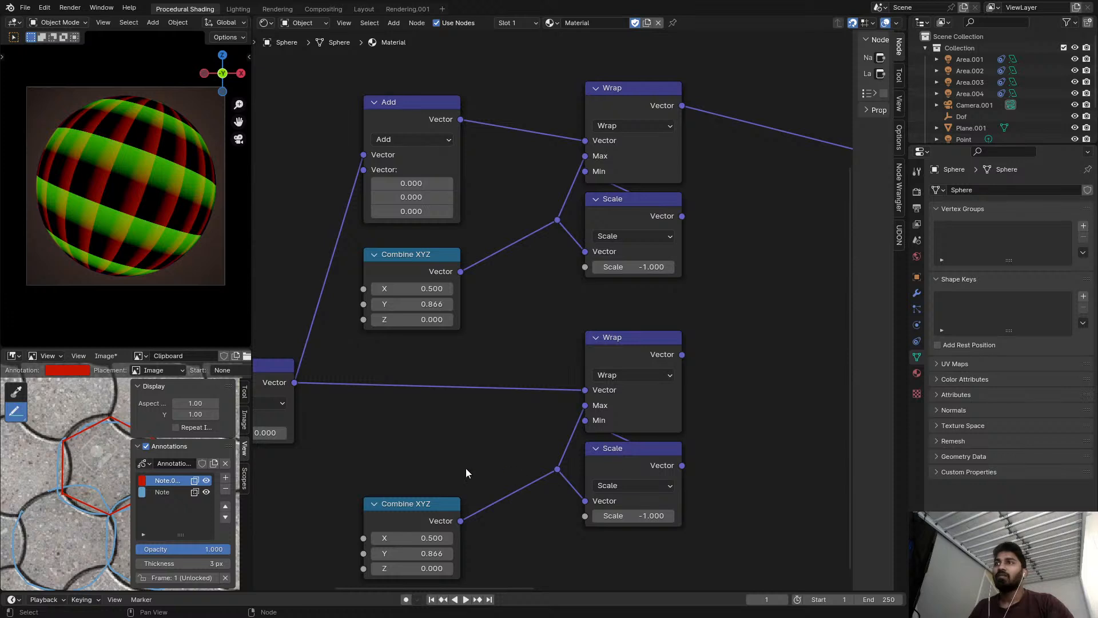
{"action": "left_click_drag", "start_coordinate": [460, 520], "coordinate": [583, 164]}
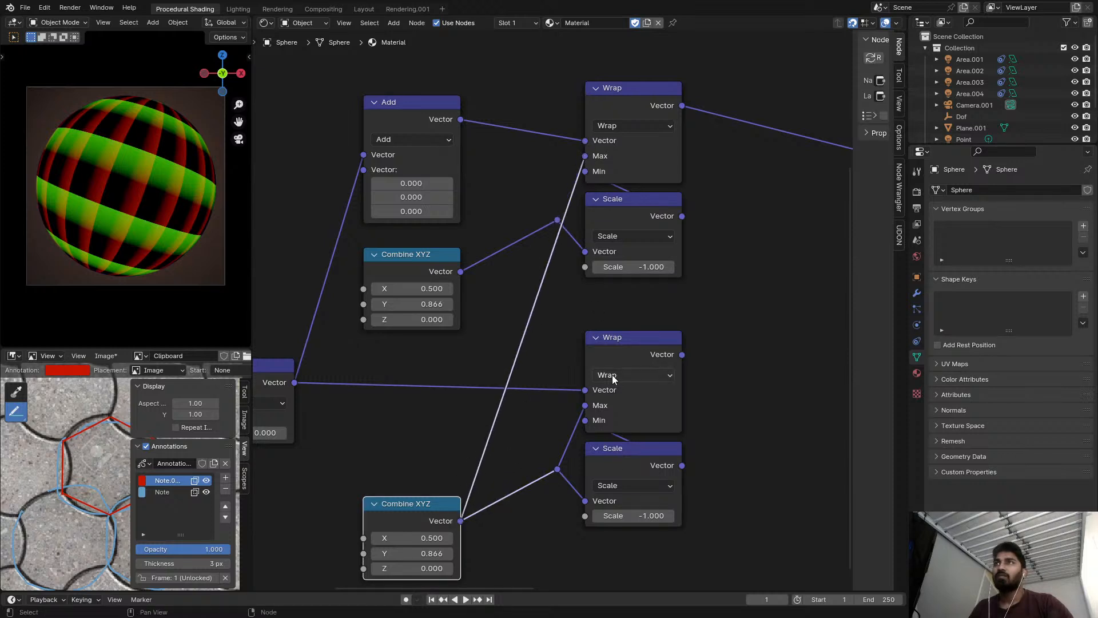
{"action": "left_click_drag", "start_coordinate": [674, 467], "coordinate": [678, 444]}
{"action": "left_click_drag", "start_coordinate": [611, 251], "coordinate": [599, 181]}
Remove the redundant upper Scale, upper Combine XYZ and leftover reroute so both Wrap nodes share one set.
{"action": "left_click", "coordinate": [645, 224]}
{"action": "key", "text": "x"}
{"action": "left_click", "coordinate": [422, 276]}
{"action": "key", "text": "x"}
{"action": "middle_click_drag", "start_coordinate": [423, 498], "coordinate": [501, 452]}
{"action": "left_click_drag", "start_coordinate": [501, 448], "coordinate": [496, 228]}
{"action": "left_click", "coordinate": [635, 423]}
{"action": "key", "text": "ctrl+x"}
Stack the shared Scale node between the two Wrap nodes and tidy the Add and Combine XYZ positions.
{"action": "left_click_drag", "start_coordinate": [702, 423], "coordinate": [701, 218]}
{"action": "left_click_drag", "start_coordinate": [703, 77], "coordinate": [660, 123]}
{"action": "left_click_drag", "start_coordinate": [504, 198], "coordinate": [504, 240]}
{"action": "left_click_drag", "start_coordinate": [503, 94], "coordinate": [510, 144]}
Insert a Vector Math node after the upper Wrap and set its operation to Dot Product.
{"action": "middle_click_drag", "start_coordinate": [647, 187], "coordinate": [495, 236]}
{"action": "scroll", "coordinate": [688, 191], "scroll_direction": "up", "scroll_amount": 1}
{"action": "middle_click_drag", "start_coordinate": [687, 190], "coordinate": [584, 193]}
{"action": "key", "text": "shift+a"}
{"action": "type", "text": "s"}
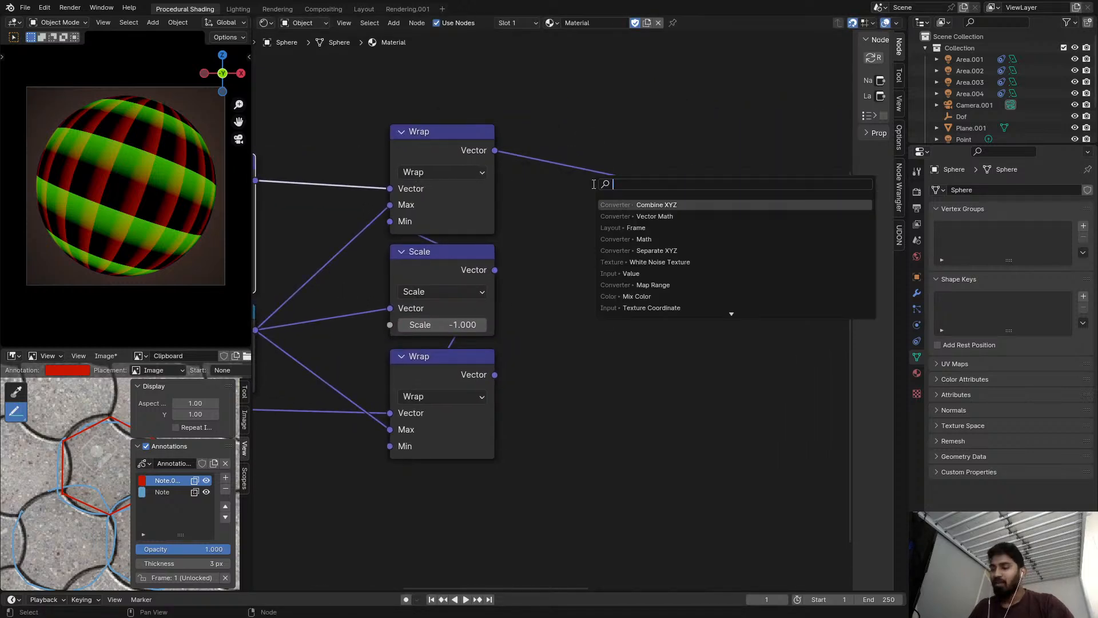
{"action": "type", "text": "vec"}
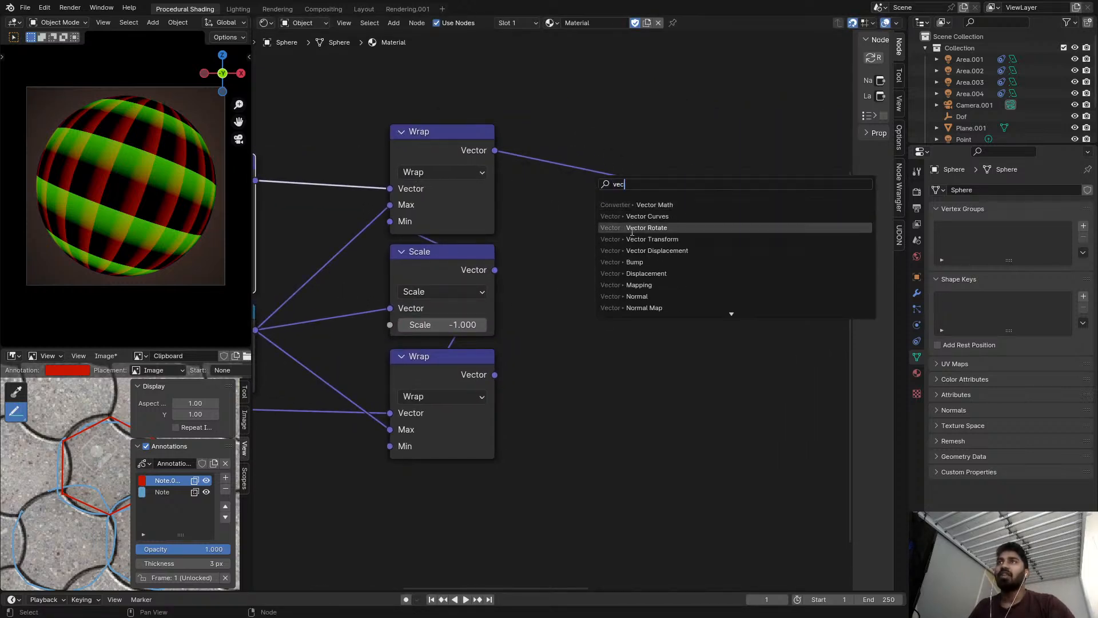
{"action": "left_click", "coordinate": [636, 205]}
{"action": "left_click", "coordinate": [612, 165]}
{"action": "left_click", "coordinate": [607, 169]}
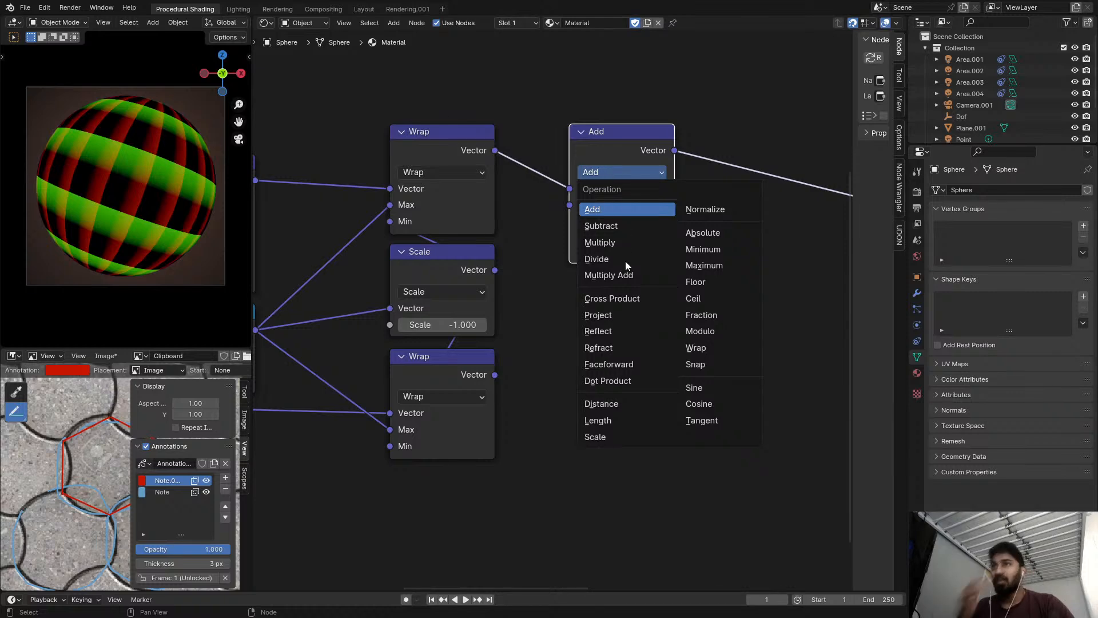
{"action": "left_click", "coordinate": [612, 381]}
Connect the upper Wrap vector to the Dot Product's second input as well and preview the result.
{"action": "right_click_drag", "start_coordinate": [530, 167], "coordinate": [605, 224], "text": "alt"}
{"action": "left_click", "coordinate": [623, 156], "text": "ctrl+shift"}
{"action": "middle_click_drag", "start_coordinate": [645, 158], "coordinate": [598, 183]}
{"action": "scroll", "coordinate": [598, 183], "scroll_direction": "up", "scroll_amount": 4}
{"action": "scroll", "coordinate": [572, 220], "scroll_direction": "down", "scroll_amount": 2}
Duplicate the Dot Product beside the lower Wrap and connect that Wrap's vector to both of its inputs.
{"action": "middle_click_drag", "start_coordinate": [572, 219], "coordinate": [602, 120]}
{"action": "key", "text": "shift+d"}
{"action": "left_click", "coordinate": [619, 374]}
{"action": "right_click_drag", "start_coordinate": [402, 328], "coordinate": [589, 343], "text": "alt"}
{"action": "right_click_drag", "start_coordinate": [450, 389], "coordinate": [595, 339], "text": "alt"}
Compare the previews of the lower and upper Dot Product outputs on the sphere.
{"action": "left_click", "coordinate": [649, 312], "text": "ctrl+shift"}
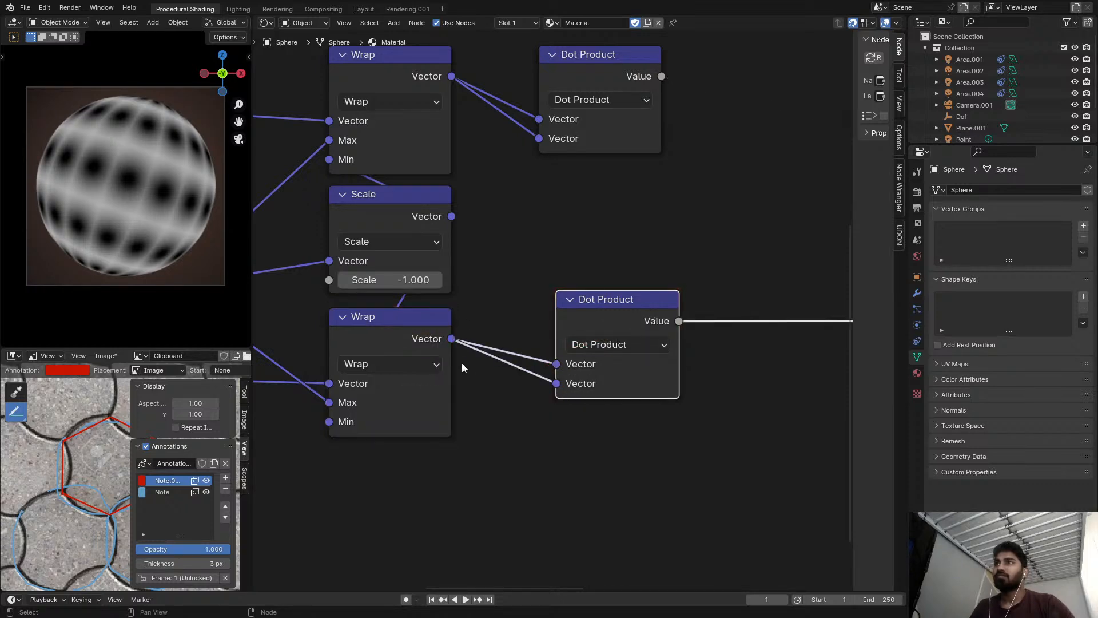
{"action": "scroll", "coordinate": [514, 342], "scroll_direction": "down", "scroll_amount": 2}
{"action": "scroll", "coordinate": [610, 183], "scroll_direction": "up", "scroll_amount": 2}
{"action": "left_click", "coordinate": [612, 114], "text": "ctrl+shift"}
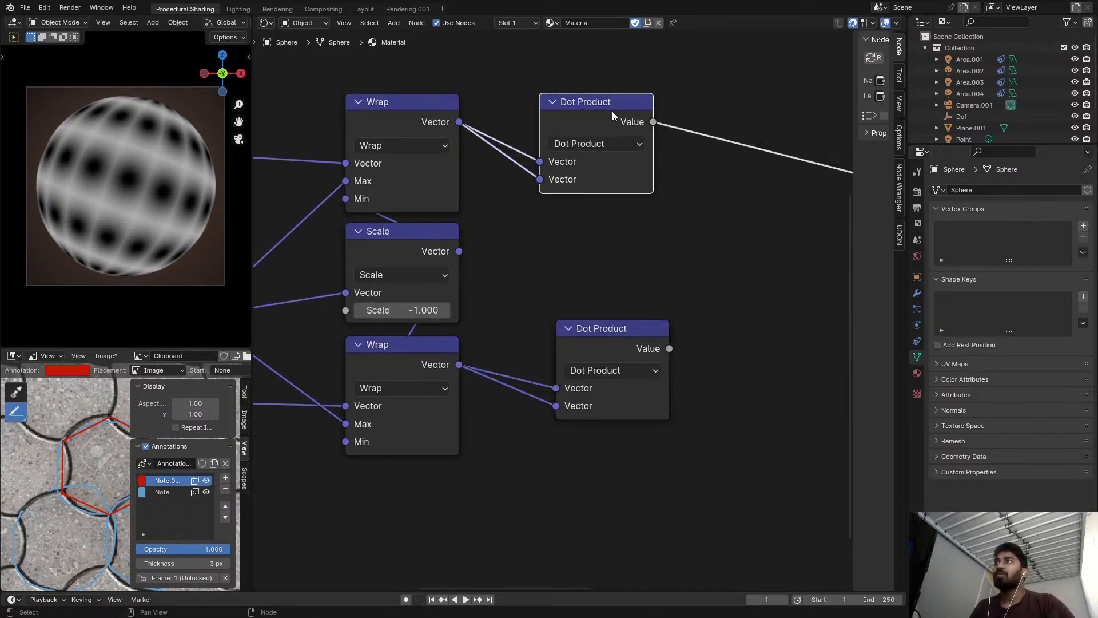
Insert a Math node after the upper Dot Product and set its operation to Square Root.
{"action": "scroll", "coordinate": [119, 168], "scroll_direction": "up", "scroll_amount": 1}
{"action": "middle_click_drag", "start_coordinate": [594, 101], "coordinate": [492, 104]}
{"action": "key", "text": "shift+a"}
{"action": "type", "text": "s"}
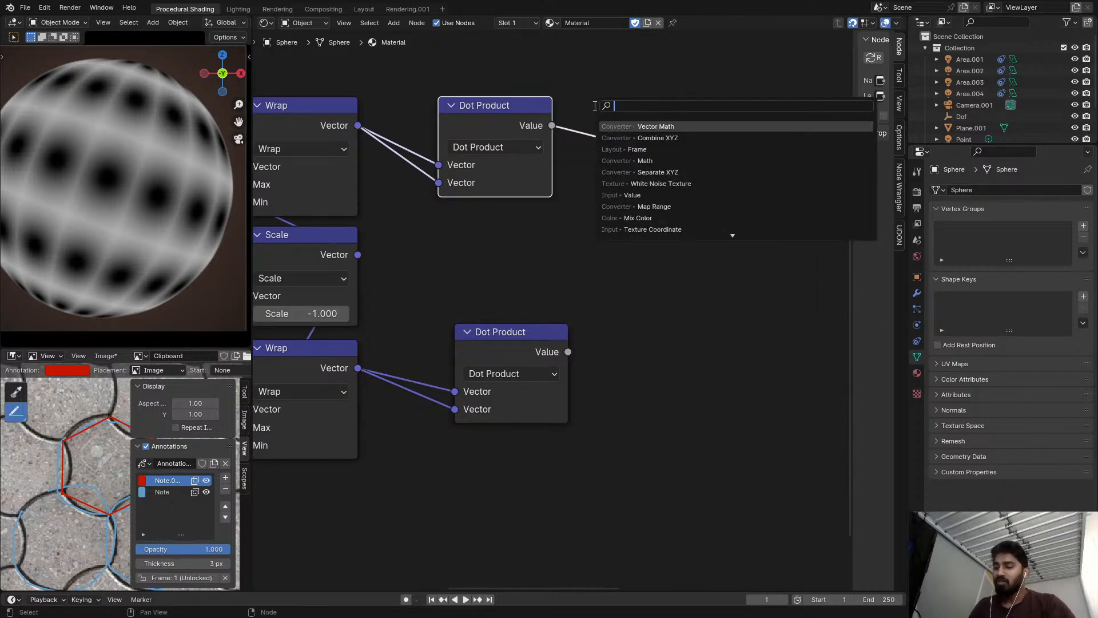
{"action": "type", "text": "add"}
{"action": "key", "text": "Return"}
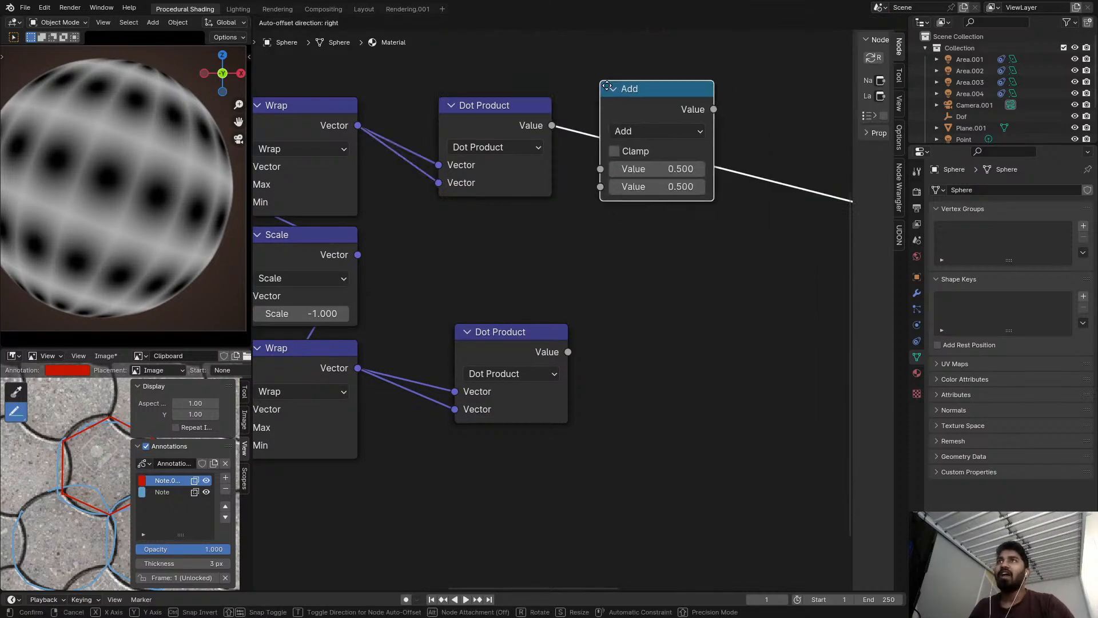
{"action": "left_click", "coordinate": [645, 131]}
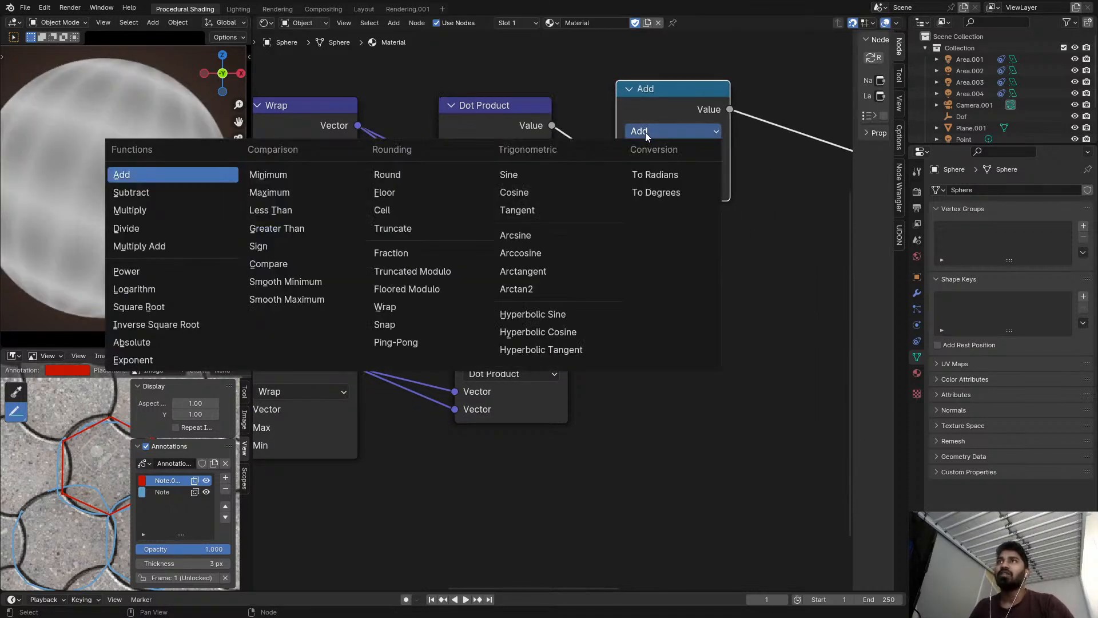
{"action": "left_click", "coordinate": [152, 304]}
Duplicate the upper Dot Product with its Wrap links, place the copy above and set its operation to Length.
{"action": "scroll", "coordinate": [644, 112], "scroll_direction": "down", "scroll_amount": 1}
{"action": "left_click", "coordinate": [485, 181]}
{"action": "key", "text": "shift+d"}
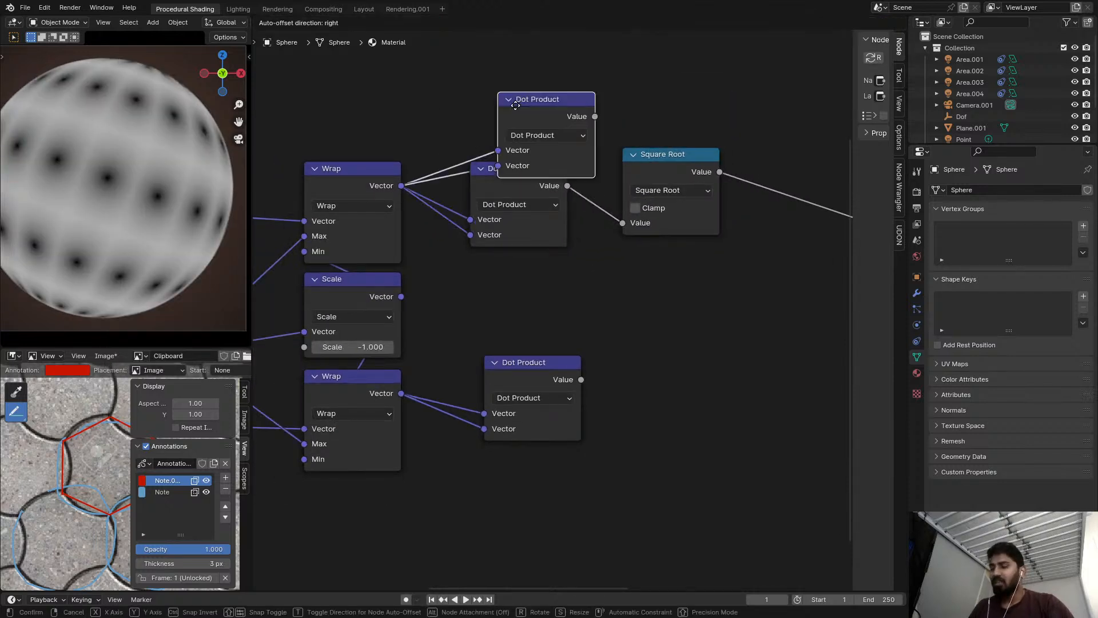
{"action": "left_click", "coordinate": [507, 89]}
{"action": "left_click", "coordinate": [522, 106]}
{"action": "left_click", "coordinate": [521, 333]}
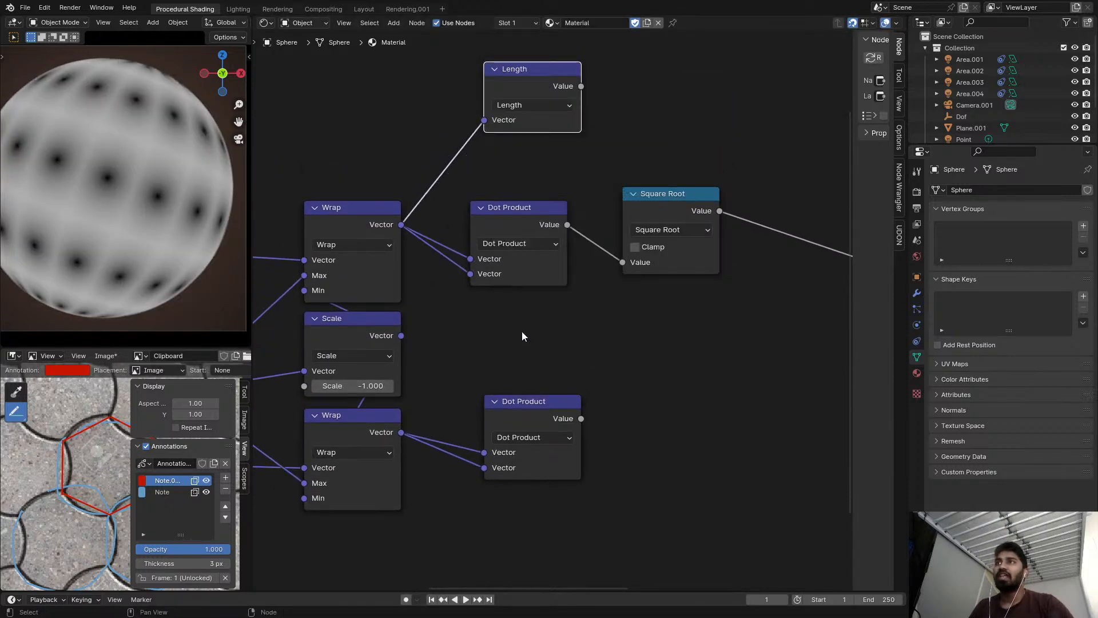
Align the Length node above the Square Root and compare the previews of their outputs on the sphere.
{"action": "left_click", "coordinate": [545, 84], "text": "ctrl+shift"}
{"action": "left_click_drag", "start_coordinate": [545, 80], "coordinate": [684, 115]}
{"action": "left_click", "coordinate": [691, 192], "text": "ctrl+shift"}
{"action": "left_click", "coordinate": [688, 120], "text": "ctrl+shift"}
{"action": "left_click", "coordinate": [687, 208], "text": "ctrl+shift"}
{"action": "middle_click_drag", "start_coordinate": [687, 208], "coordinate": [557, 187]}
{"action": "scroll", "coordinate": [557, 186], "scroll_direction": "up", "scroll_amount": 1}
{"action": "left_click", "coordinate": [552, 138], "text": "ctrl+shift"}
Insert a Math node after the Length node, set its operation to Power and its exponent to 2.
{"action": "key", "text": "shift+a"}
{"action": "left_click", "coordinate": [654, 140]}
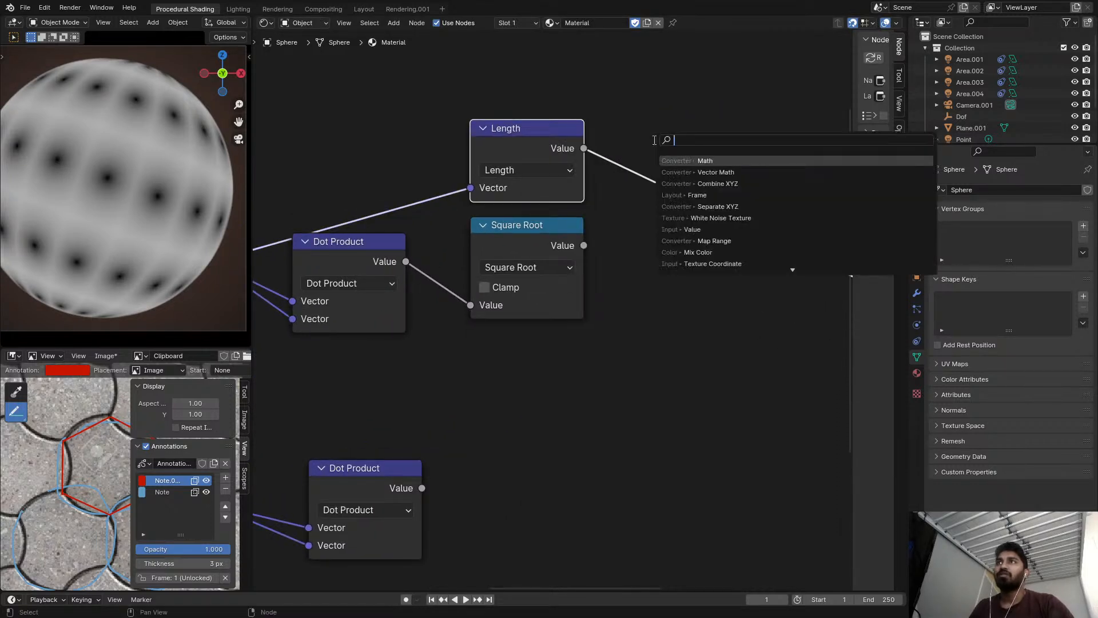
{"action": "type", "text": "add"}
{"action": "key", "text": "Return"}
{"action": "left_click", "coordinate": [684, 159]}
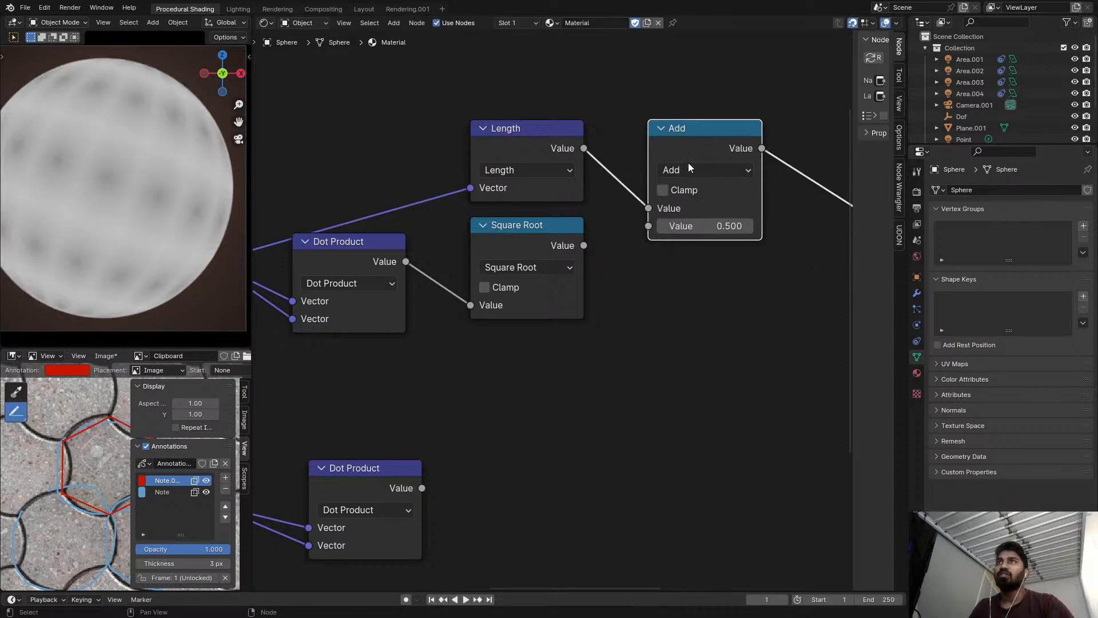
{"action": "left_click", "coordinate": [689, 170]}
{"action": "left_click", "coordinate": [197, 311]}
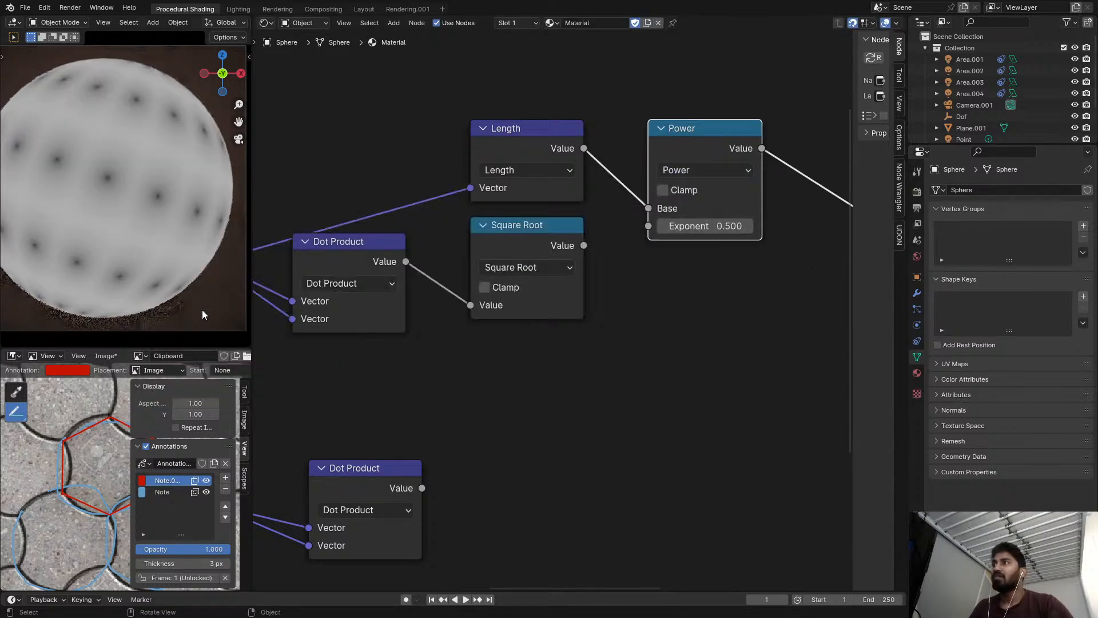
{"action": "left_click", "coordinate": [705, 226]}
{"action": "type", "text": "2"}
{"action": "key", "text": "Return"}
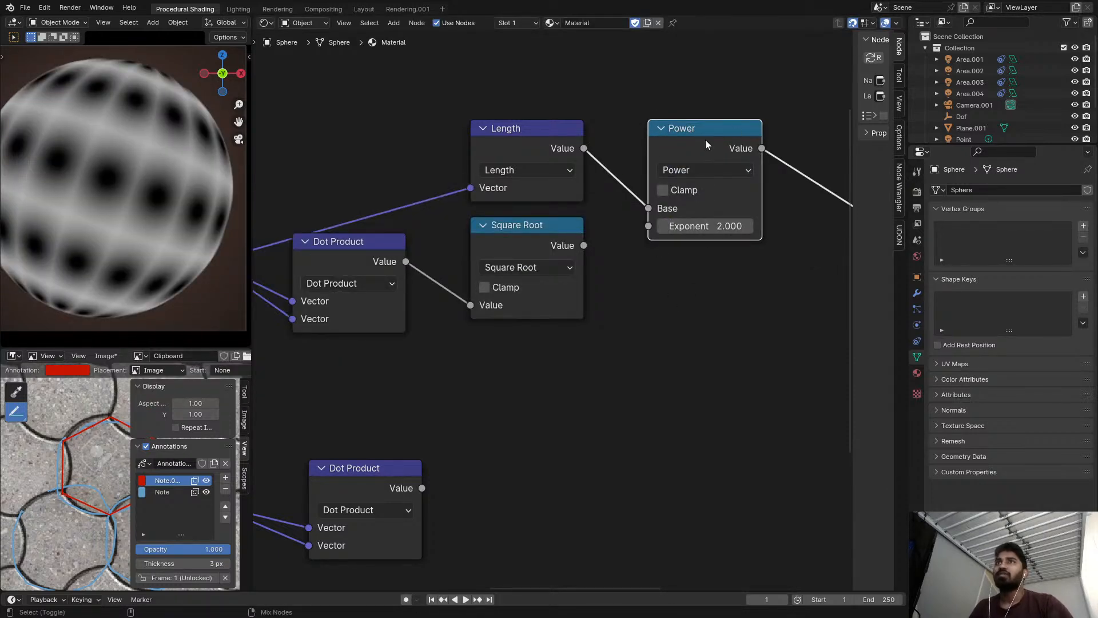
Remove the comparison Power, Length and Square Root nodes while keeping the upper Dot Product linked to the preview.
{"action": "left_click", "coordinate": [672, 129]}
{"action": "key", "text": "ctrl+x"}
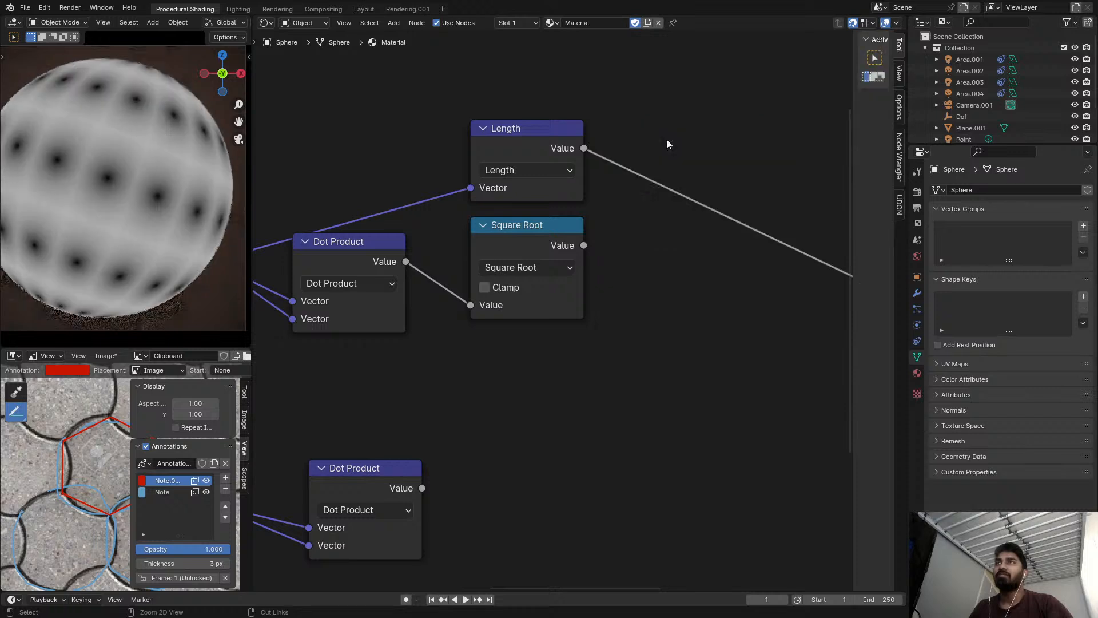
{"action": "left_click", "coordinate": [529, 134]}
{"action": "key", "text": "ctrl+x"}
{"action": "middle_click_drag", "start_coordinate": [518, 170], "coordinate": [596, 141]}
{"action": "left_click_drag", "start_coordinate": [591, 219], "coordinate": [551, 234]}
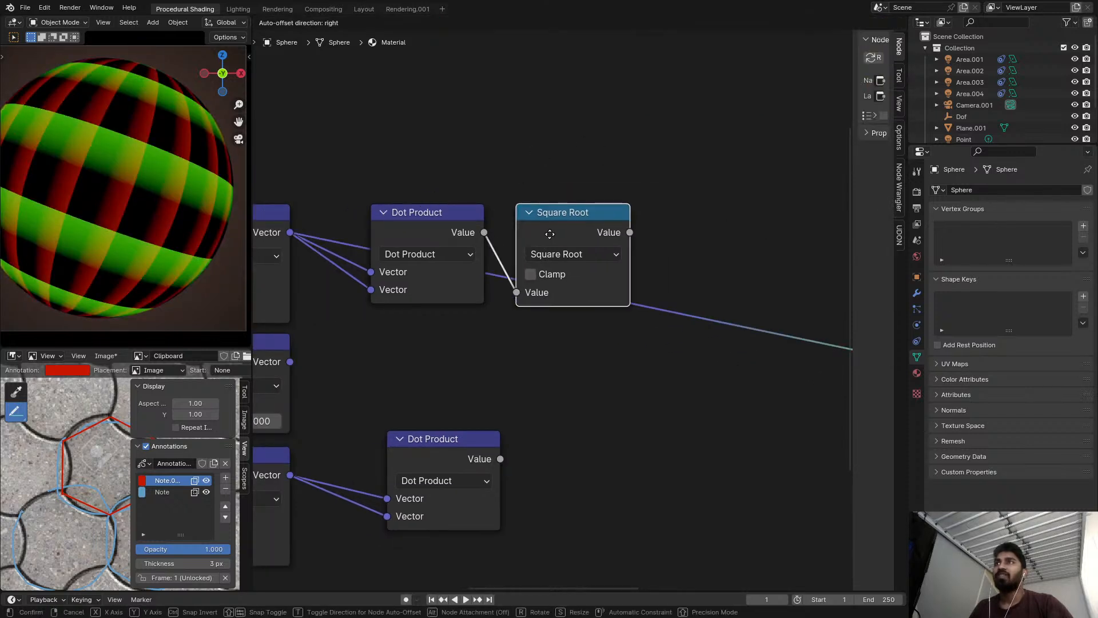
{"action": "left_click", "coordinate": [561, 228], "text": "ctrl+shift"}
{"action": "scroll", "coordinate": [582, 205], "scroll_direction": "up", "scroll_amount": 1}
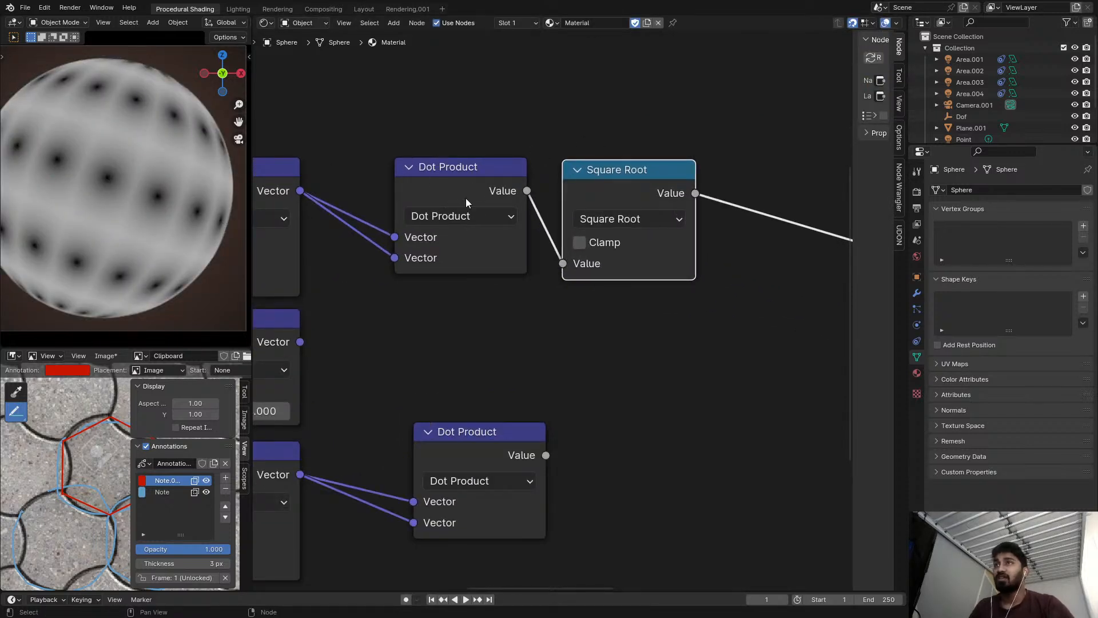
{"action": "key", "text": "ctrl+x"}
Insert a Math node after the upper Dot Product and connect the lower Dot Product to its second value.
{"action": "scroll", "coordinate": [617, 242], "scroll_direction": "down", "scroll_amount": 1}
{"action": "middle_click_drag", "start_coordinate": [616, 242], "coordinate": [572, 201]}
{"action": "key", "text": "shift+a"}
{"action": "type", "text": "smath"}
{"action": "key", "text": "Return"}
{"action": "left_click", "coordinate": [657, 167]}
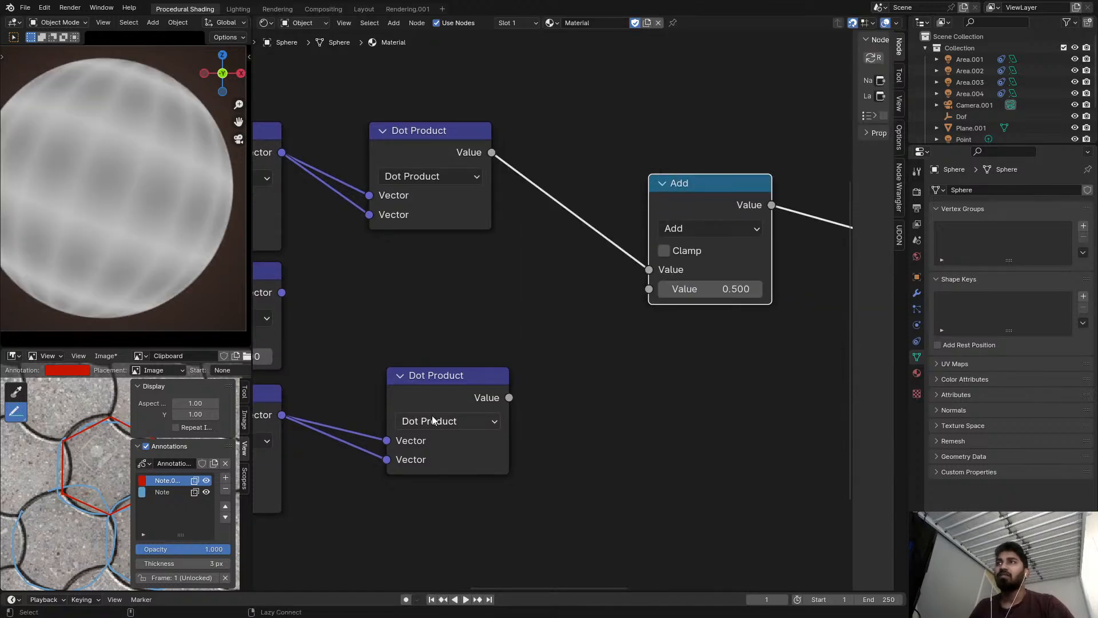
{"action": "right_click_drag", "start_coordinate": [431, 416], "coordinate": [694, 226], "text": "alt"}
{"action": "left_click", "coordinate": [694, 225]}
Set the operation of the Math node joining both Dot Products to Less Than.
{"action": "left_click", "coordinate": [695, 228]}
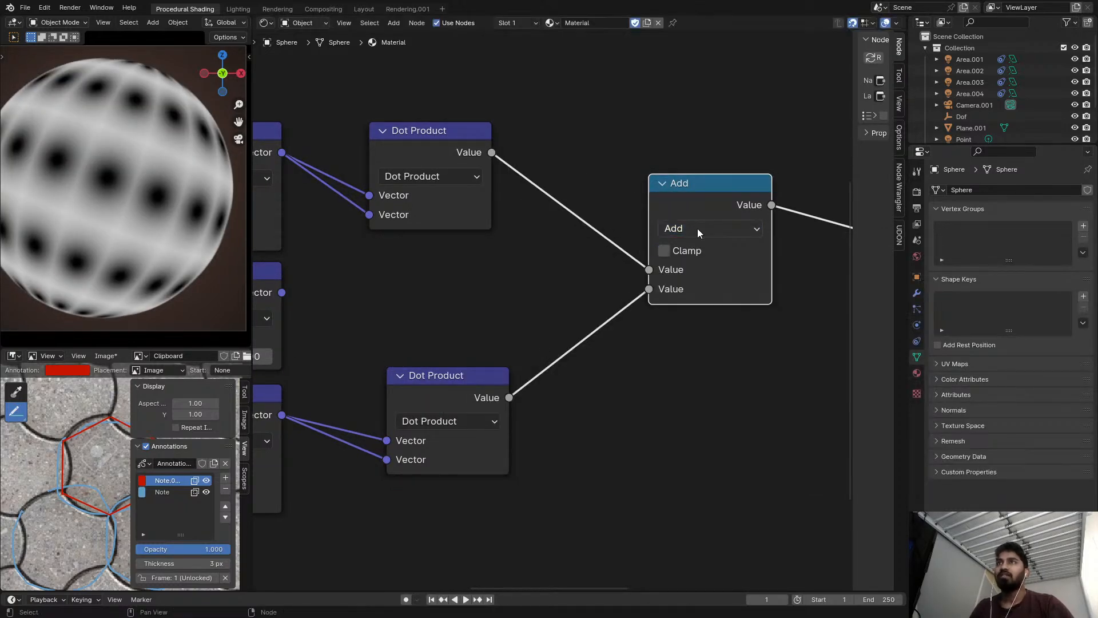
{"action": "middle_click_drag", "start_coordinate": [586, 250], "coordinate": [726, 233]}
{"action": "scroll", "coordinate": [697, 238], "scroll_direction": "down", "scroll_amount": 2}
{"action": "left_click", "coordinate": [727, 229]}
{"action": "left_click", "coordinate": [727, 232]}
{"action": "left_click", "coordinate": [728, 232]}
{"action": "left_click", "coordinate": [448, 290]}
Set the X component of the Add node's second vector to 0.5.
{"action": "middle_click_drag", "start_coordinate": [591, 285], "coordinate": [776, 275]}
{"action": "scroll", "coordinate": [562, 232], "scroll_direction": "up", "scroll_amount": 3}
{"action": "middle_click_drag", "start_coordinate": [267, 247], "coordinate": [383, 240]}
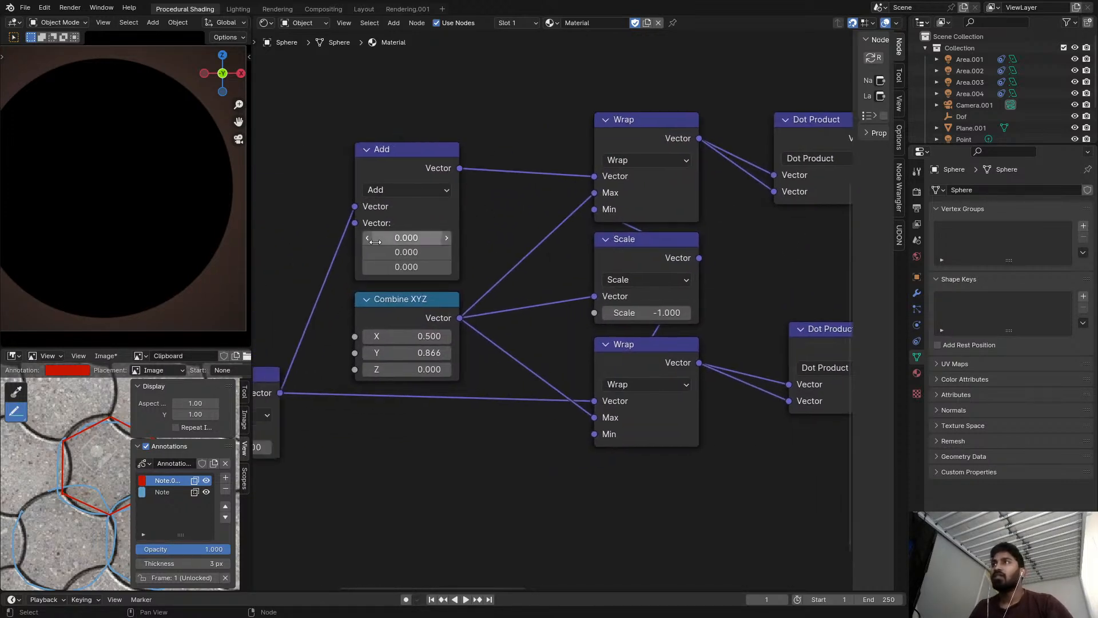
{"action": "scroll", "coordinate": [383, 239], "scroll_direction": "up", "scroll_amount": 3}
{"action": "left_click_drag", "start_coordinate": [409, 237], "coordinate": [464, 237]}
{"action": "left_click", "coordinate": [410, 236]}
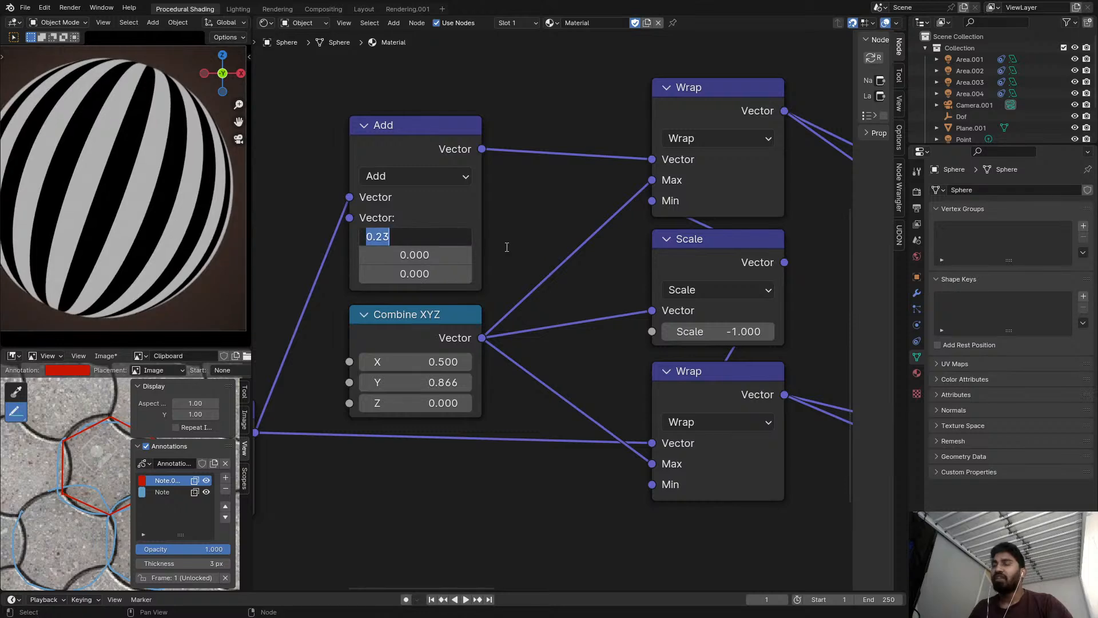
{"action": "key", "text": "Return"}
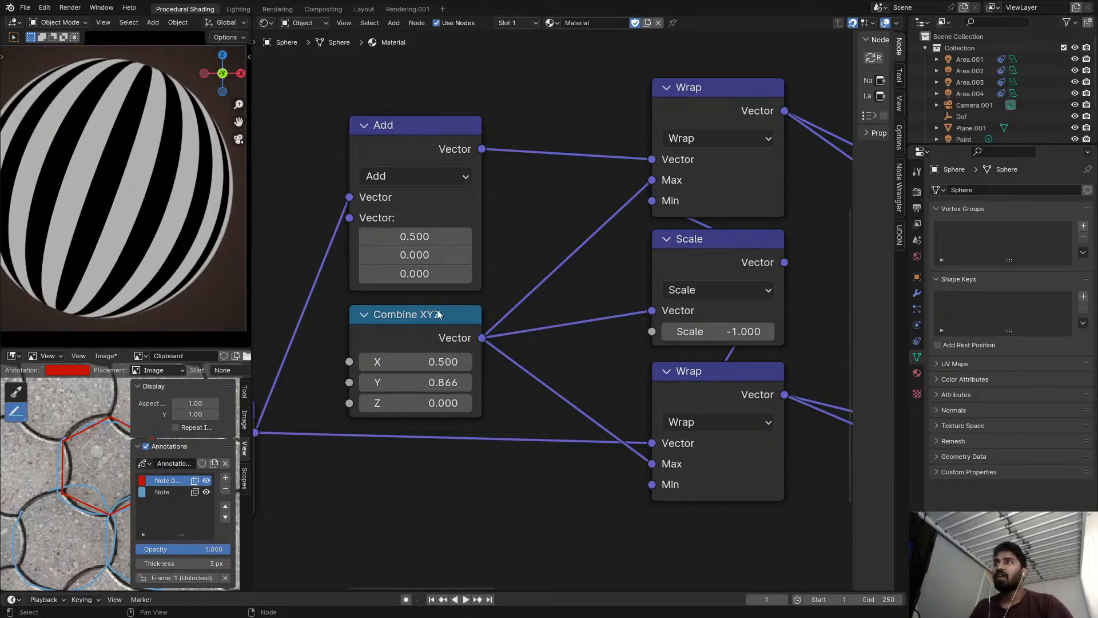
Connect the Combine XYZ vector to the Add node's second vector input and check the preview.
{"action": "left_click_drag", "start_coordinate": [482, 338], "coordinate": [416, 274]}
{"action": "left_click_drag", "start_coordinate": [363, 222], "coordinate": [365, 223]}
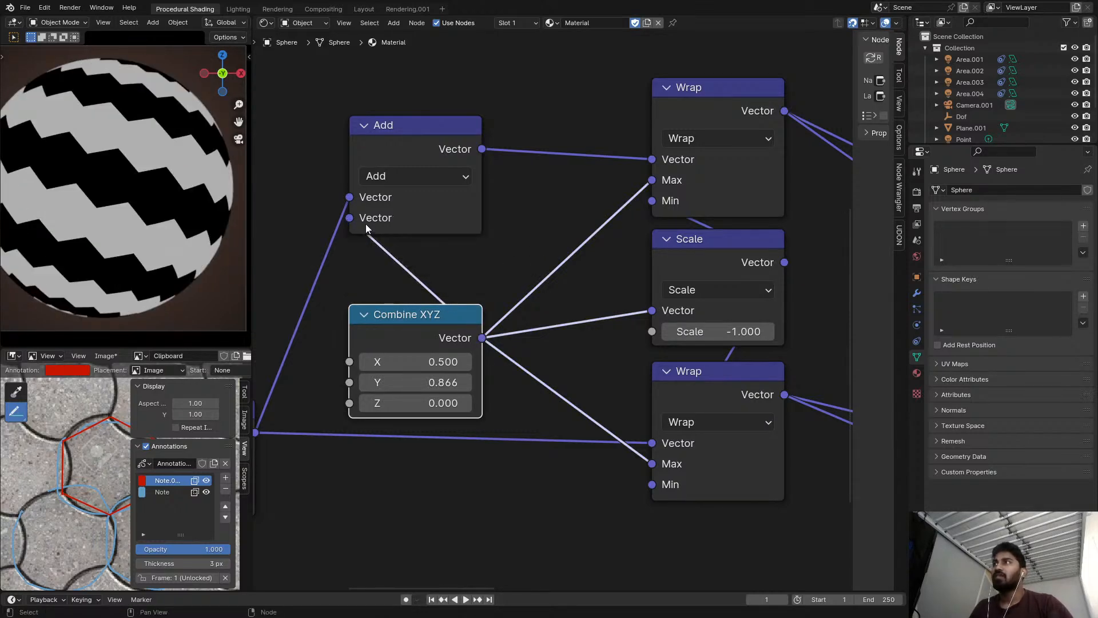
{"action": "scroll", "coordinate": [451, 272], "scroll_direction": "down", "scroll_amount": 3}
{"action": "left_click_drag", "start_coordinate": [457, 180], "coordinate": [457, 215]}
{"action": "scroll", "coordinate": [126, 209], "scroll_direction": "up", "scroll_amount": 3}
{"action": "scroll", "coordinate": [608, 257], "scroll_direction": "down", "scroll_amount": 5}
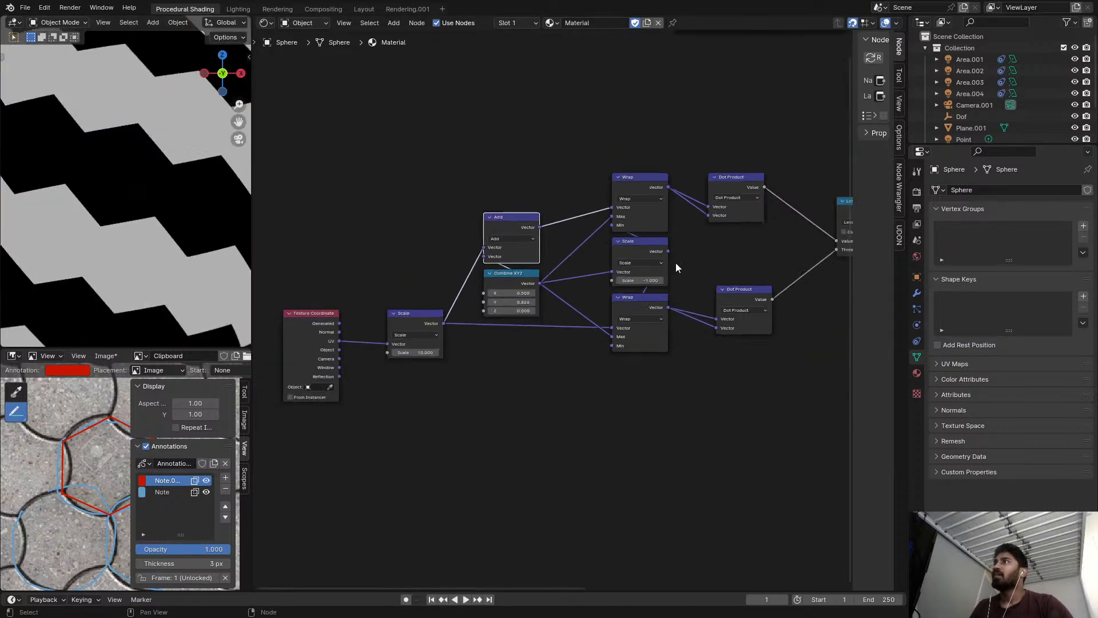
Add a Mix Color node and connect the Less Than value to its Factor.
{"action": "middle_click_drag", "start_coordinate": [675, 265], "coordinate": [311, 266]}
{"action": "scroll", "coordinate": [329, 228], "scroll_direction": "up", "scroll_amount": 3}
{"action": "key", "text": "shift+a"}
{"action": "left_click", "coordinate": [661, 189]}
{"action": "type", "text": "mi"}
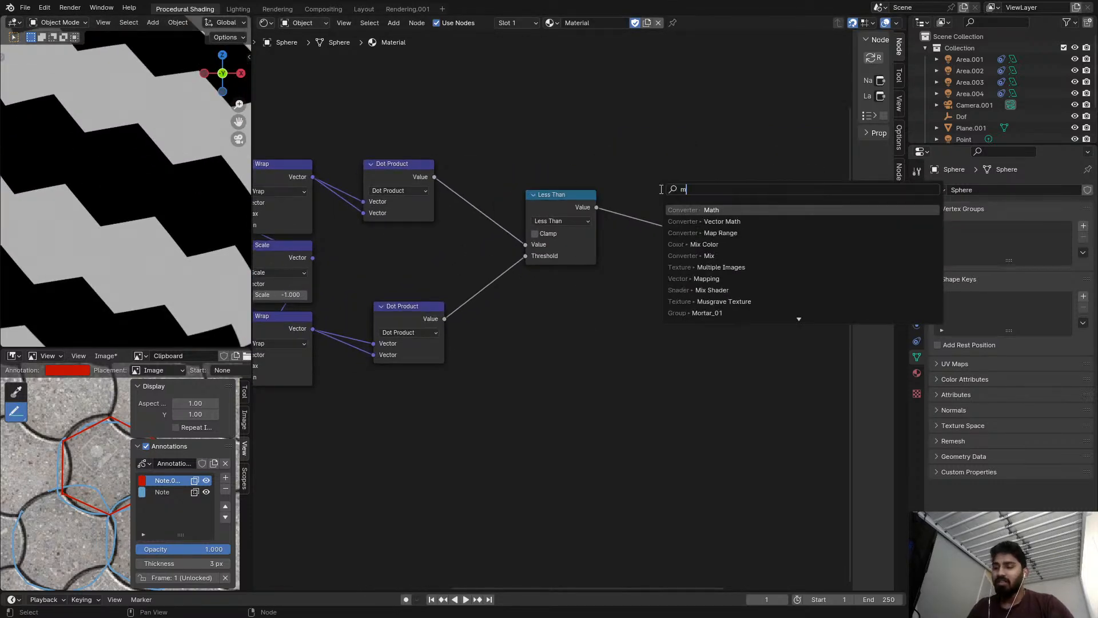
{"action": "left_click", "coordinate": [718, 222]}
{"action": "left_click", "coordinate": [698, 307]}
{"action": "right_click_drag", "start_coordinate": [614, 217], "coordinate": [709, 323], "text": "alt"}
{"action": "mouse_move", "coordinate": [404, 303]}
{"action": "left_mouse_down"}
{"action": "mouse_move", "coordinate": [395, 250]}
{"action": "mouse_move", "coordinate": [383, 302]}
{"action": "left_mouse_up"}
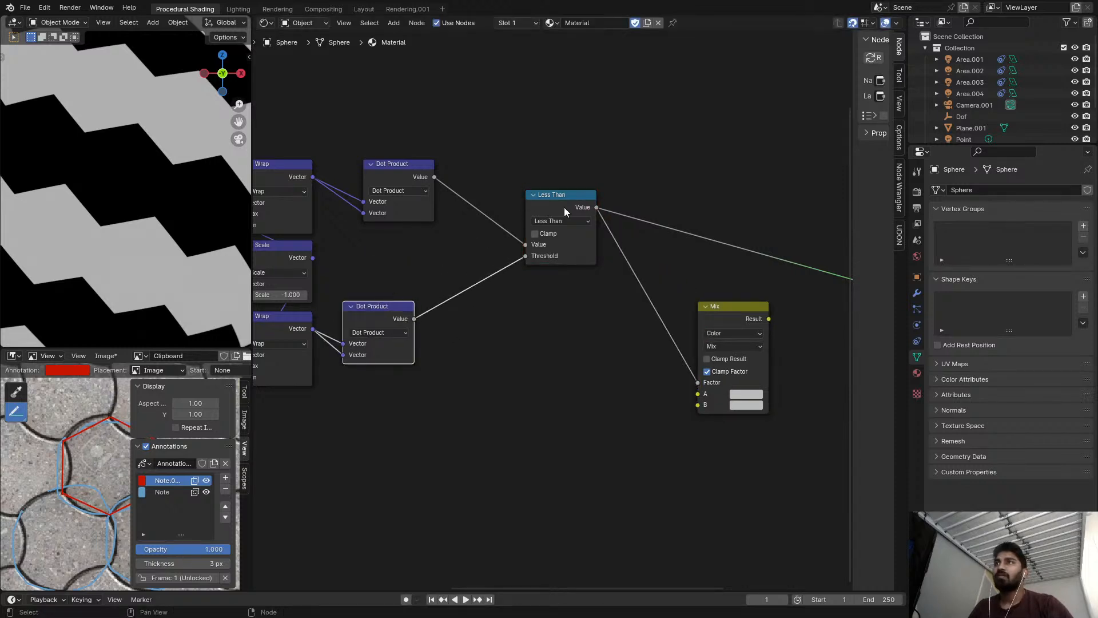
Connect the upper Wrap vector to the Mix node's A and the lower Wrap vector to B, previewing the result.
{"action": "scroll", "coordinate": [461, 148], "scroll_direction": "down", "scroll_amount": 2}
{"action": "right_click_drag", "start_coordinate": [314, 164], "coordinate": [676, 309], "text": "alt"}
{"action": "right_click_drag", "start_coordinate": [333, 298], "coordinate": [656, 348], "text": "alt"}
{"action": "scroll", "coordinate": [661, 286], "scroll_direction": "up", "scroll_amount": 2}
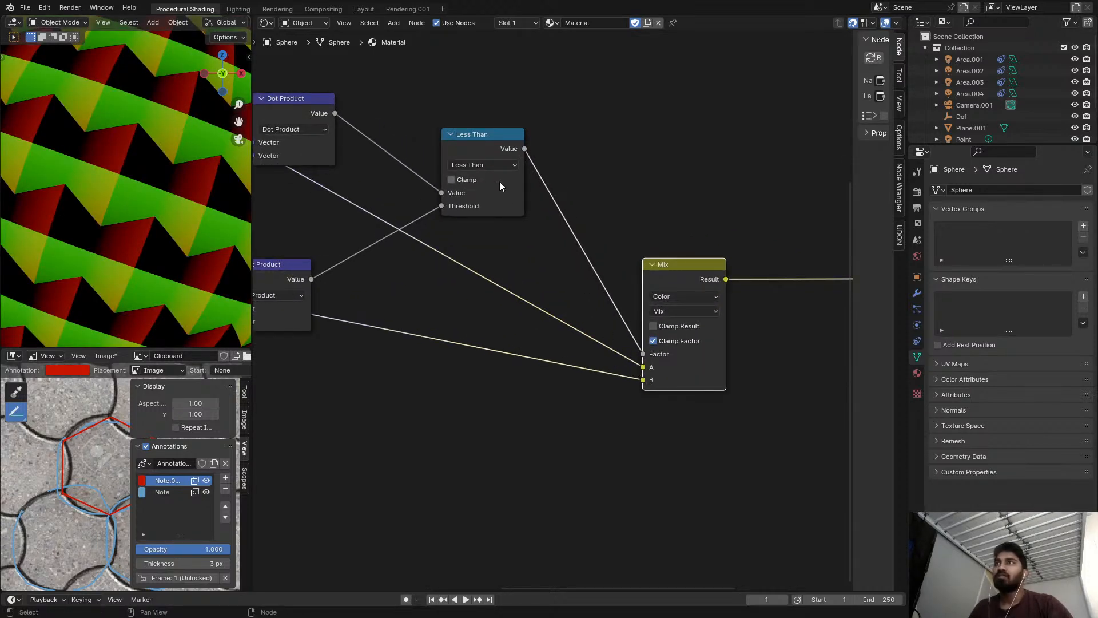
Change the comparison Math node's operation to Greater Than and check the pattern on the whole sphere.
{"action": "left_click", "coordinate": [489, 163]}
{"action": "key", "text": "g"}
{"action": "scroll", "coordinate": [142, 191], "scroll_direction": "down", "scroll_amount": 4}
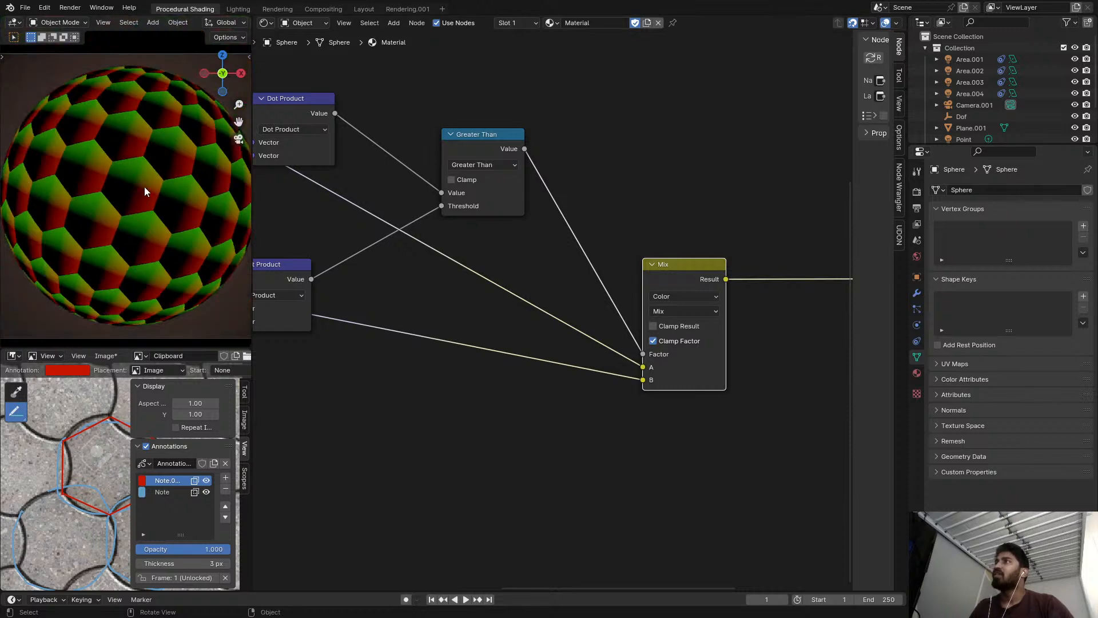
{"action": "scroll", "coordinate": [143, 190], "scroll_direction": "down", "scroll_amount": 3}
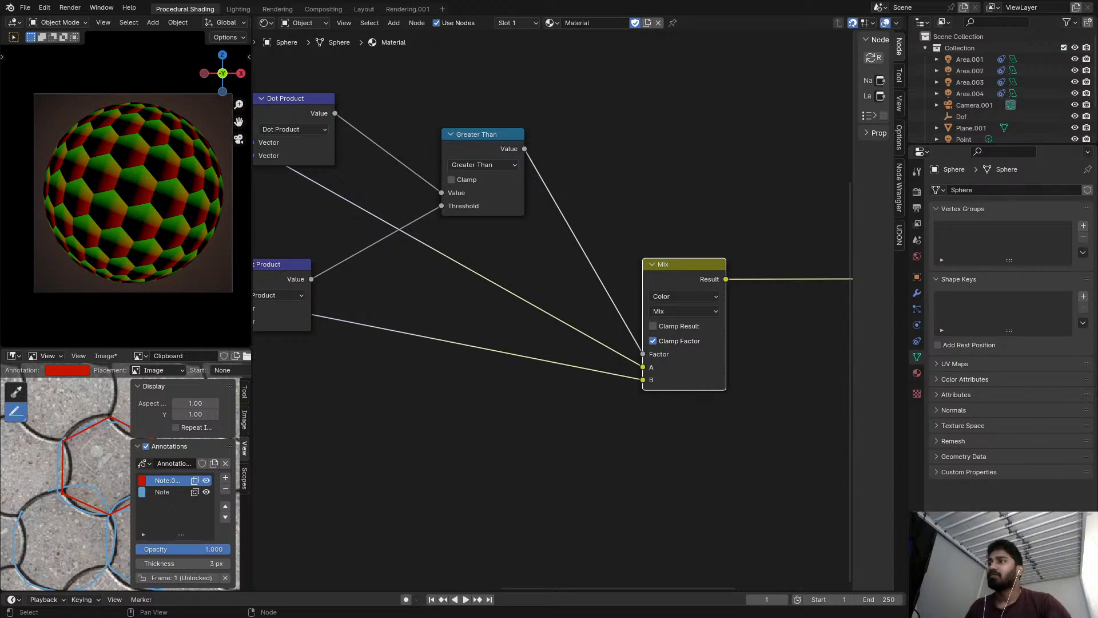
Collapse both Dot Product nodes and stack them closely beside the Wrap nodes.
{"action": "scroll", "coordinate": [567, 304], "scroll_direction": "down", "scroll_amount": 4}
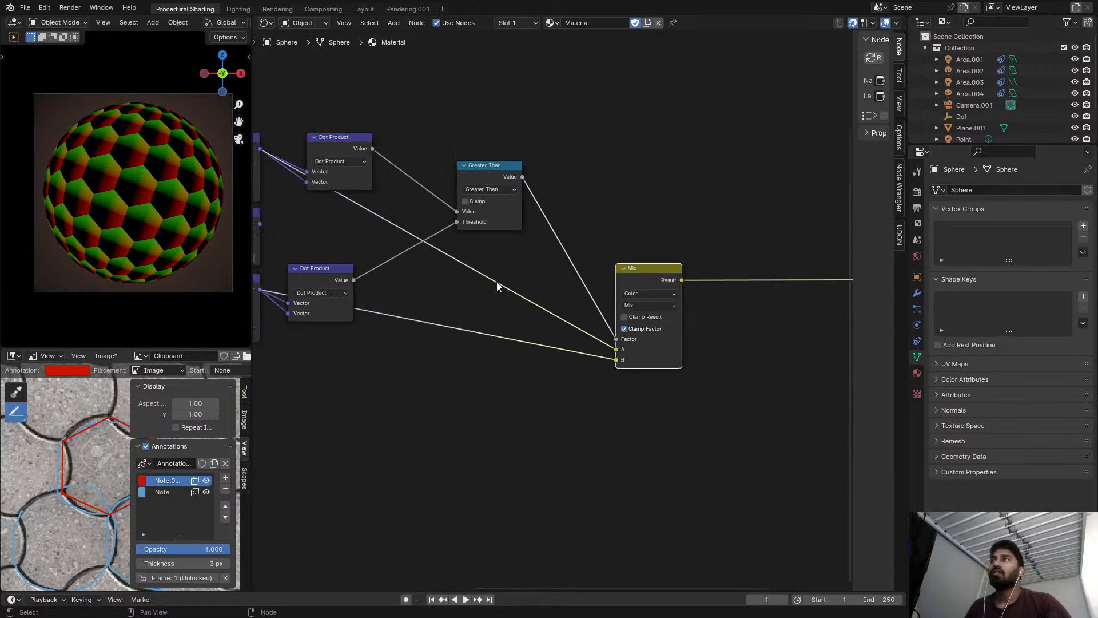
{"action": "scroll", "coordinate": [499, 240], "scroll_direction": "up", "scroll_amount": 2}
{"action": "scroll", "coordinate": [585, 269], "scroll_direction": "up", "scroll_amount": 3}
{"action": "middle_click_drag", "start_coordinate": [767, 269], "coordinate": [549, 279]}
{"action": "left_click_drag", "start_coordinate": [677, 302], "coordinate": [679, 262]}
{"action": "middle_click_drag", "start_coordinate": [360, 245], "coordinate": [568, 261]}
{"action": "scroll", "coordinate": [567, 262], "scroll_direction": "up", "scroll_amount": 1}
{"action": "scroll", "coordinate": [568, 266], "scroll_direction": "up", "scroll_amount": 1}
{"action": "left_click_drag", "start_coordinate": [503, 262], "coordinate": [482, 287]}
{"action": "left_click", "coordinate": [591, 349]}
{"action": "key", "text": "h"}
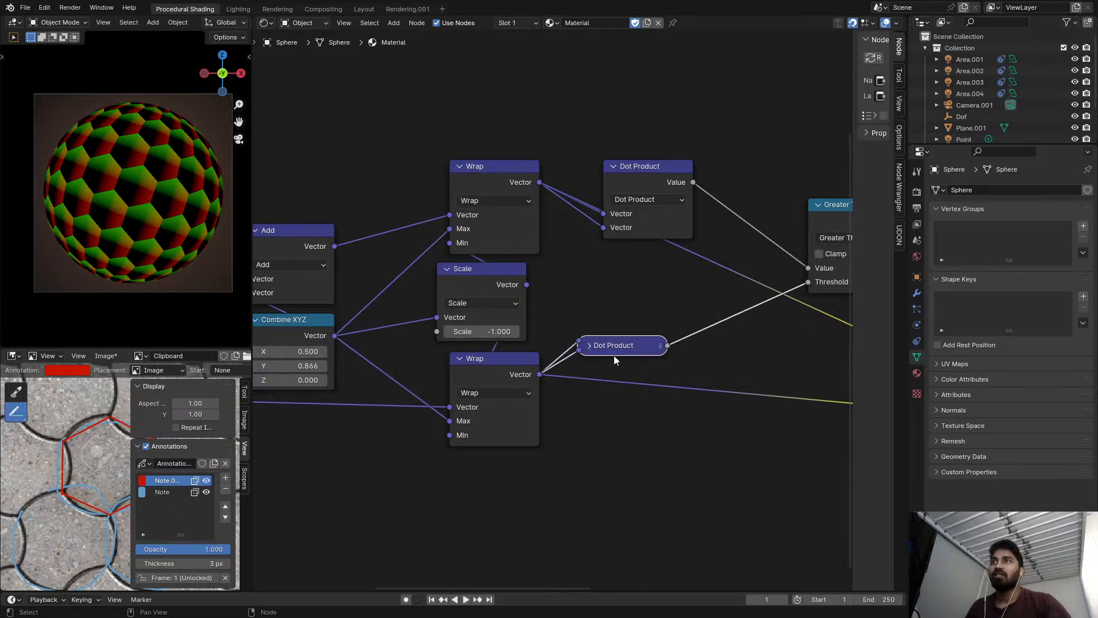
{"action": "left_click", "coordinate": [622, 188]}
{"action": "key", "text": "h"}
{"action": "left_click_drag", "start_coordinate": [615, 169], "coordinate": [594, 298]}
{"action": "left_click_drag", "start_coordinate": [597, 358], "coordinate": [597, 319]}
Collapse the Scale node between the Wraps and move it directly below the Combine XYZ node.
{"action": "left_click", "coordinate": [451, 280]}
{"action": "key", "text": "h"}
{"action": "key", "text": "h"}
{"action": "key", "text": "h"}
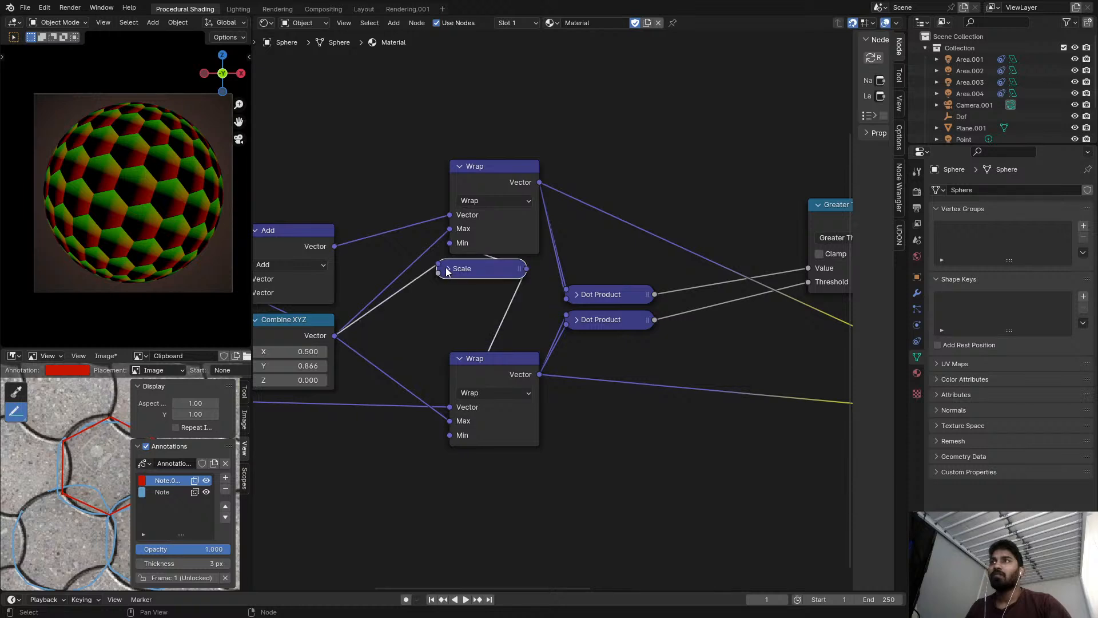
{"action": "key", "text": "g"}
{"action": "left_click", "coordinate": [279, 410]}
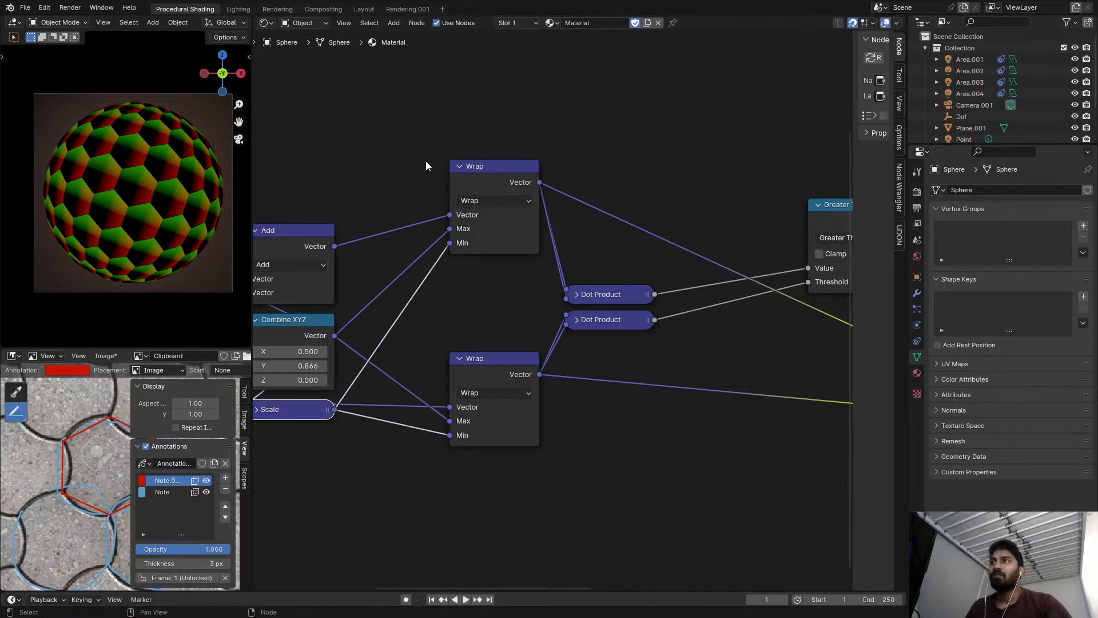
Collapse both Wrap nodes and stack them beside the collapsed Dot Products.
{"action": "left_click", "coordinate": [458, 165]}
{"action": "left_click_drag", "start_coordinate": [471, 166], "coordinate": [460, 281]}
{"action": "left_click", "coordinate": [461, 355]}
{"action": "left_click_drag", "start_coordinate": [484, 355], "coordinate": [471, 296]}
Examine the mixed cell gradients and hexagon borders up close on the sphere.
{"action": "scroll", "coordinate": [503, 296], "scroll_direction": "down", "scroll_amount": 4}
{"action": "middle_click_drag", "start_coordinate": [615, 299], "coordinate": [465, 296]}
{"action": "scroll", "coordinate": [646, 301], "scroll_direction": "down", "scroll_amount": 1}
{"action": "middle_click_drag", "start_coordinate": [652, 302], "coordinate": [551, 287]}
{"action": "scroll", "coordinate": [575, 283], "scroll_direction": "up", "scroll_amount": 3}
{"action": "scroll", "coordinate": [660, 294], "scroll_direction": "down", "scroll_amount": 5}
{"action": "middle_click_drag", "start_coordinate": [660, 294], "coordinate": [468, 282]}
{"action": "scroll", "coordinate": [600, 257], "scroll_direction": "down", "scroll_amount": 2}
{"action": "scroll", "coordinate": [554, 244], "scroll_direction": "up", "scroll_amount": 5}
{"action": "middle_click_drag", "start_coordinate": [53, 198], "coordinate": [54, 198]}
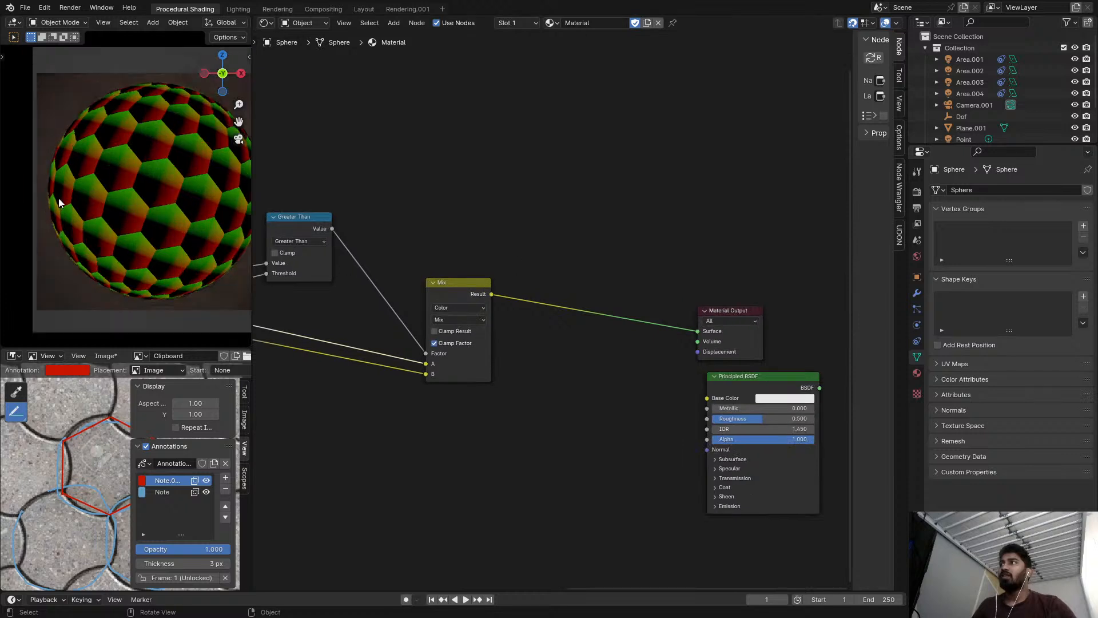
{"action": "scroll", "coordinate": [177, 228], "scroll_direction": "up", "scroll_amount": 6}
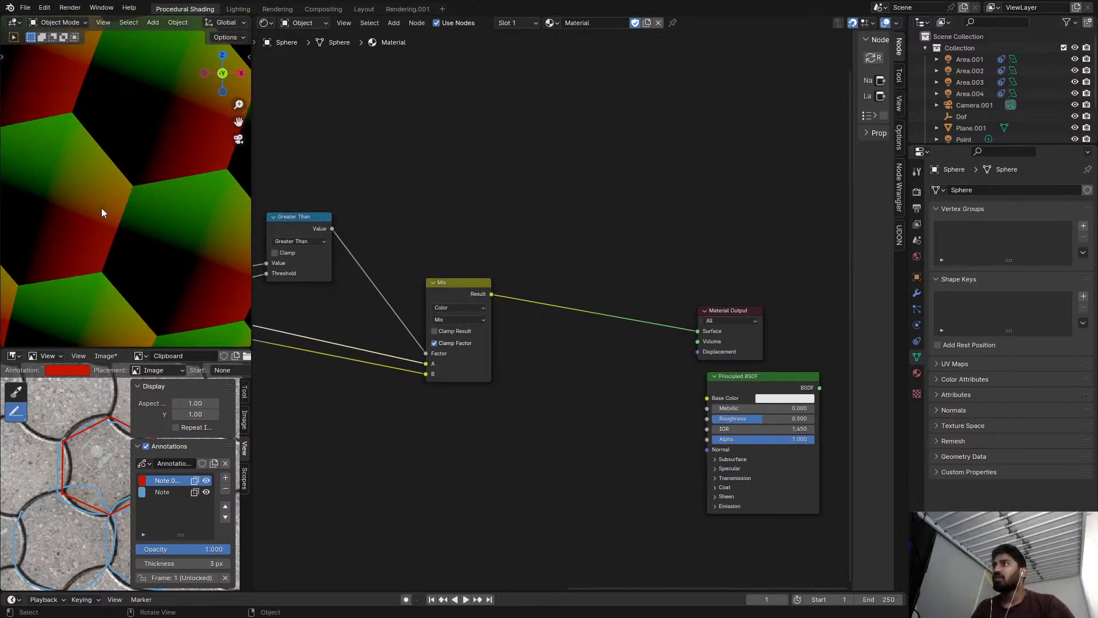
{"action": "middle_click_drag", "start_coordinate": [104, 268], "coordinate": [105, 167], "text": "shift"}
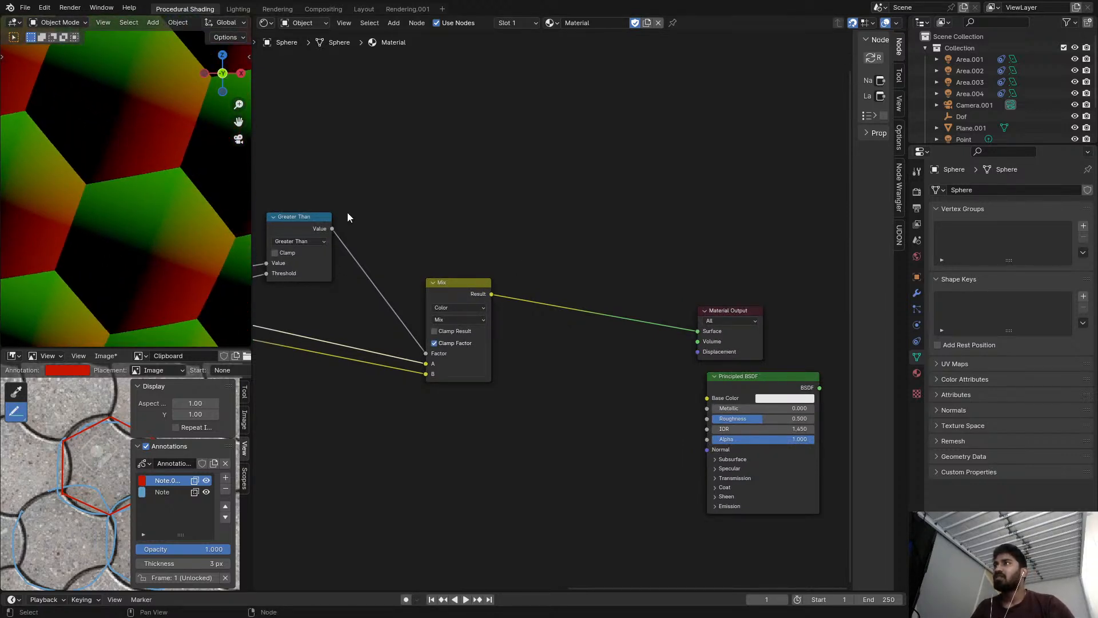
Add a Vector Math node and insert it on the link between the Mix node and the Material Output.
{"action": "scroll", "coordinate": [495, 235], "scroll_direction": "down", "scroll_amount": 3}
{"action": "middle_click_drag", "start_coordinate": [494, 235], "coordinate": [596, 252]}
{"action": "middle_click_drag", "start_coordinate": [453, 250], "coordinate": [469, 234]}
{"action": "scroll", "coordinate": [457, 263], "scroll_direction": "up", "scroll_amount": 1}
{"action": "scroll", "coordinate": [536, 270], "scroll_direction": "down", "scroll_amount": 5}
{"action": "key", "text": "shift+a"}
{"action": "left_click", "coordinate": [468, 235]}
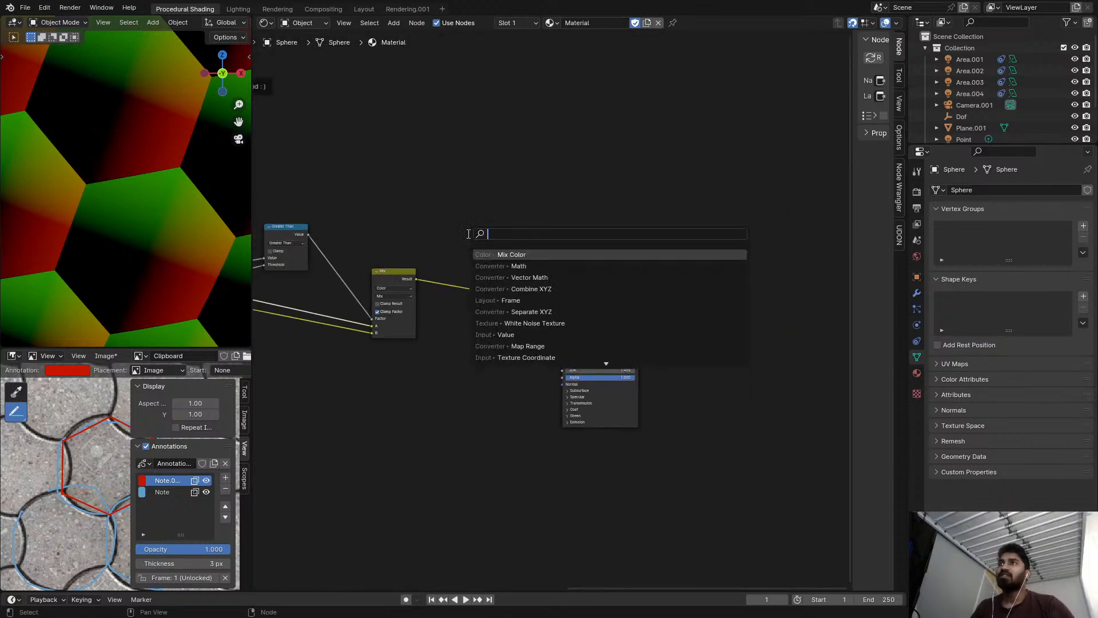
{"action": "type", "text": "vec"}
{"action": "key", "text": "Return"}
{"action": "left_click", "coordinate": [513, 163]}
{"action": "right_click_drag", "start_coordinate": [517, 204], "coordinate": [520, 194], "text": "alt"}
{"action": "left_click_drag", "start_coordinate": [534, 187], "coordinate": [508, 276]}
Move the Material Output farther from the new Add node to make room for more nodes.
{"action": "scroll", "coordinate": [489, 276], "scroll_direction": "up", "scroll_amount": 2}
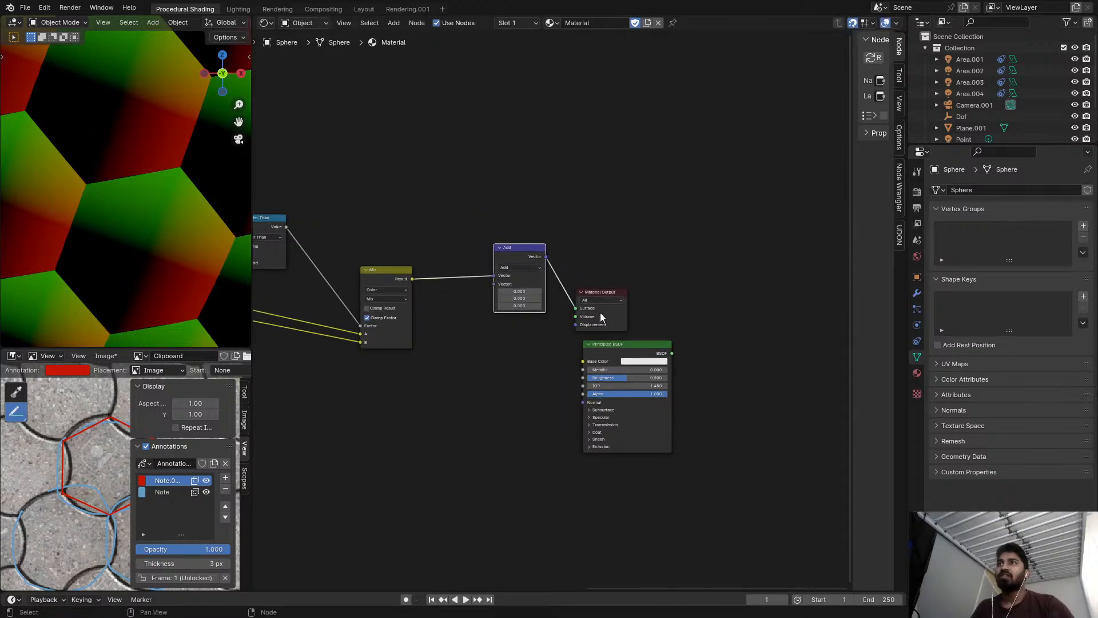
{"action": "left_click_drag", "start_coordinate": [599, 316], "coordinate": [753, 322]}
{"action": "scroll", "coordinate": [500, 257], "scroll_direction": "up", "scroll_amount": 1}
{"action": "left_click_drag", "start_coordinate": [519, 260], "coordinate": [510, 248]}
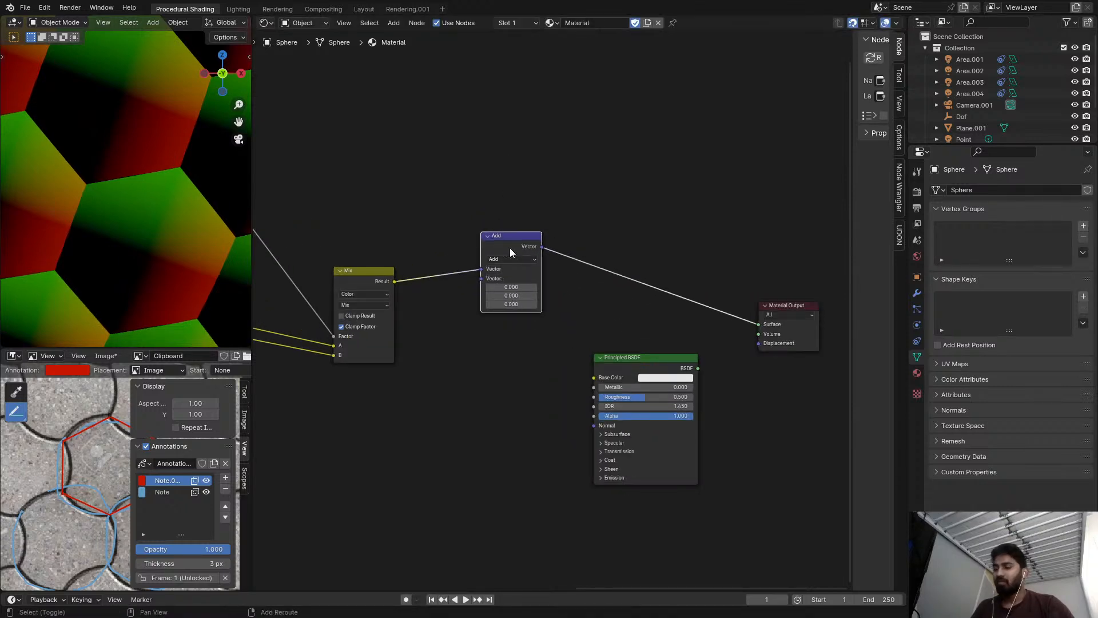
Duplicate the Add node after itself as a Dot Product, feeding the Add output into both of its vector inputs.
{"action": "key", "text": "shift+d"}
{"action": "left_click", "coordinate": [605, 242]}
{"action": "left_click", "coordinate": [605, 241]}
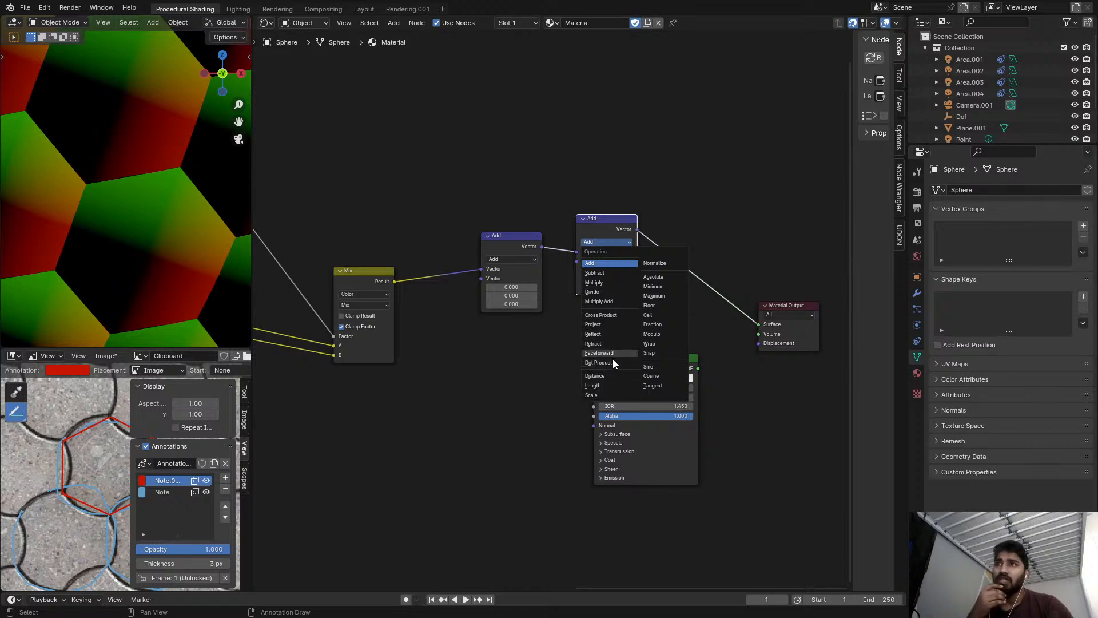
{"action": "left_click", "coordinate": [613, 362]}
{"action": "left_click", "coordinate": [597, 232], "text": "ctrl+shift"}
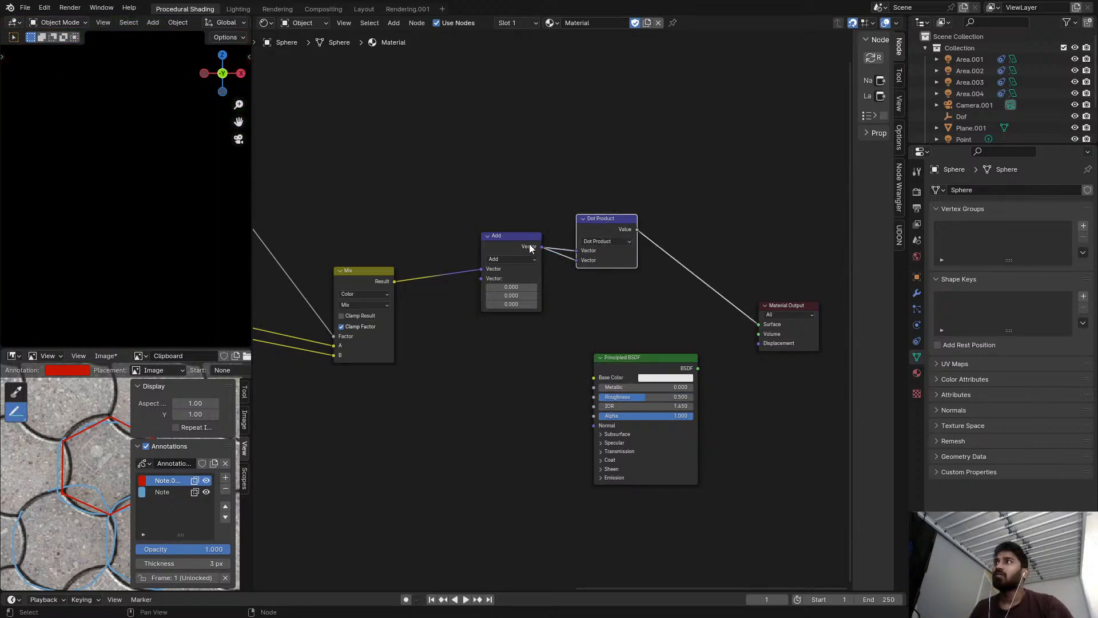
Set the Add node's Y offset to -0.5 and its X offset to 1/3.
{"action": "scroll", "coordinate": [497, 247], "scroll_direction": "up", "scroll_amount": 1}
{"action": "left_click", "coordinate": [520, 255]}
{"action": "mouse_move", "coordinate": [576, 264]}
{"action": "left_mouse_down", "text": "shift"}
{"action": "mouse_move", "coordinate": [514, 263]}
{"action": "mouse_move", "coordinate": [558, 254]}
{"action": "mouse_move", "coordinate": [546, 253]}
{"action": "left_mouse_up", "text": "shift"}
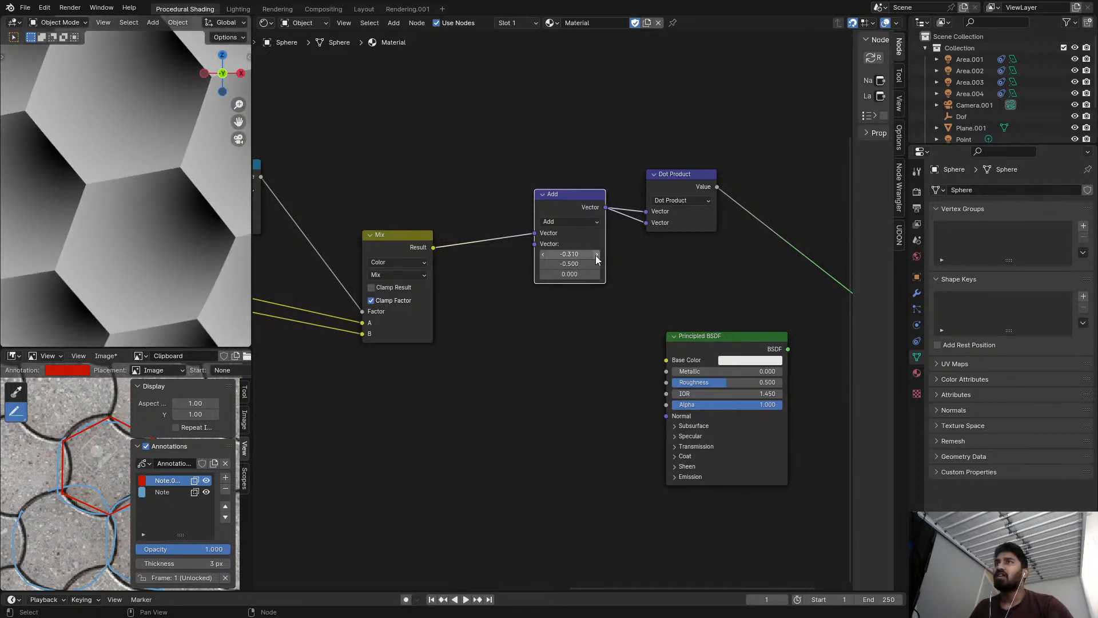
{"action": "scroll", "coordinate": [598, 253], "scroll_direction": "up", "scroll_amount": 2}
{"action": "left_click", "coordinate": [577, 255]}
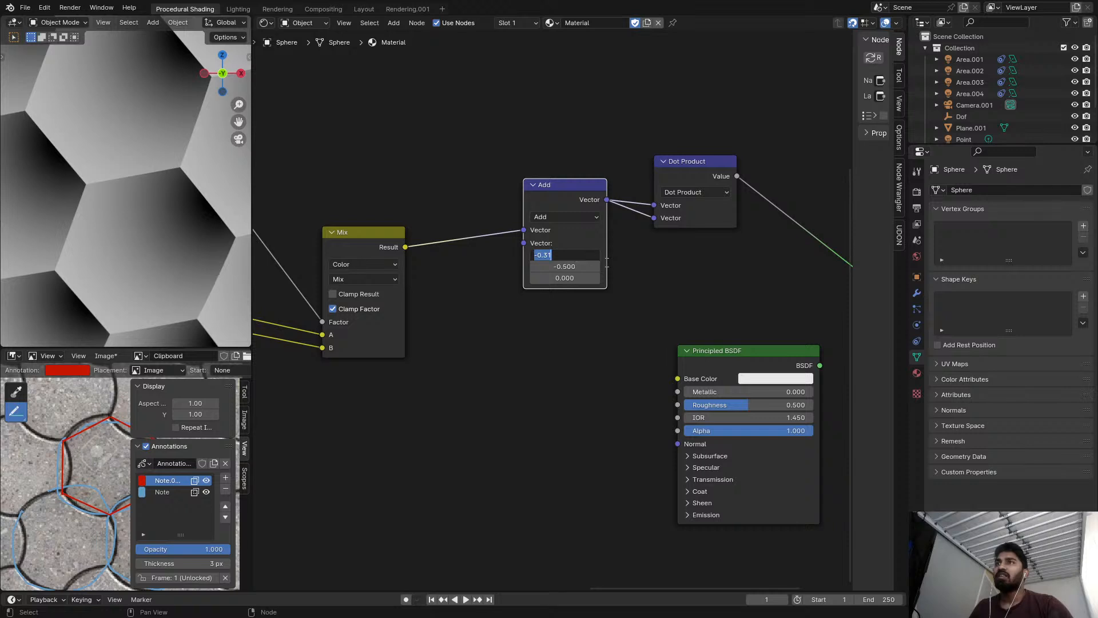
{"action": "key", "text": "BackSpace"}
{"action": "type", "text": "1/3"}
{"action": "key", "text": "Return"}
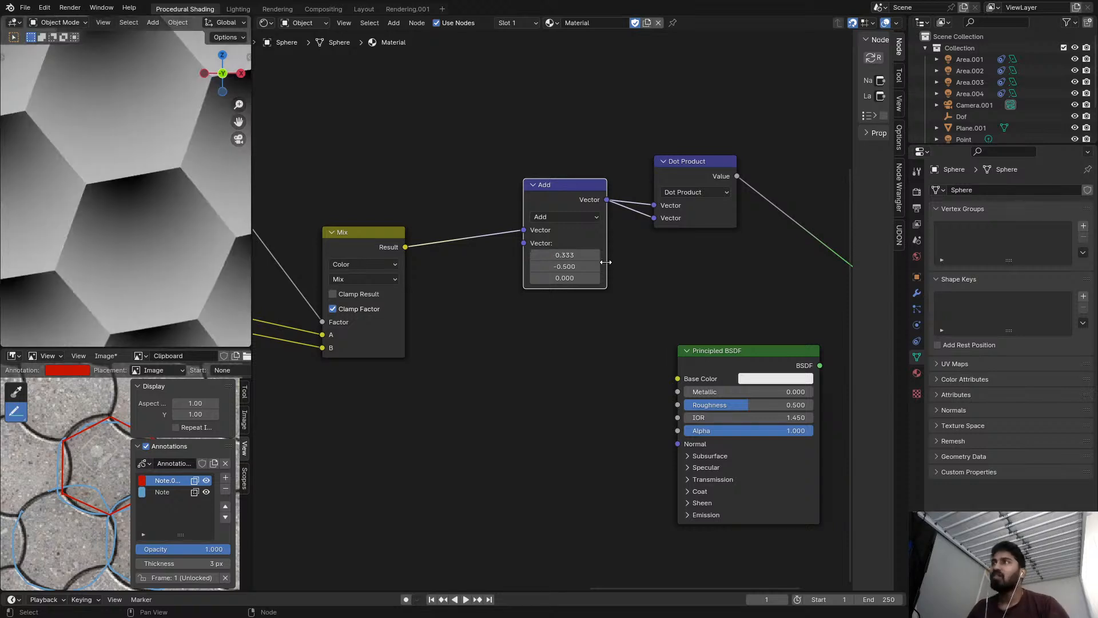
Move the Principled BSDF farther from the Dot Product node, beneath the Material Output link.
{"action": "scroll", "coordinate": [574, 269], "scroll_direction": "up", "scroll_amount": 1}
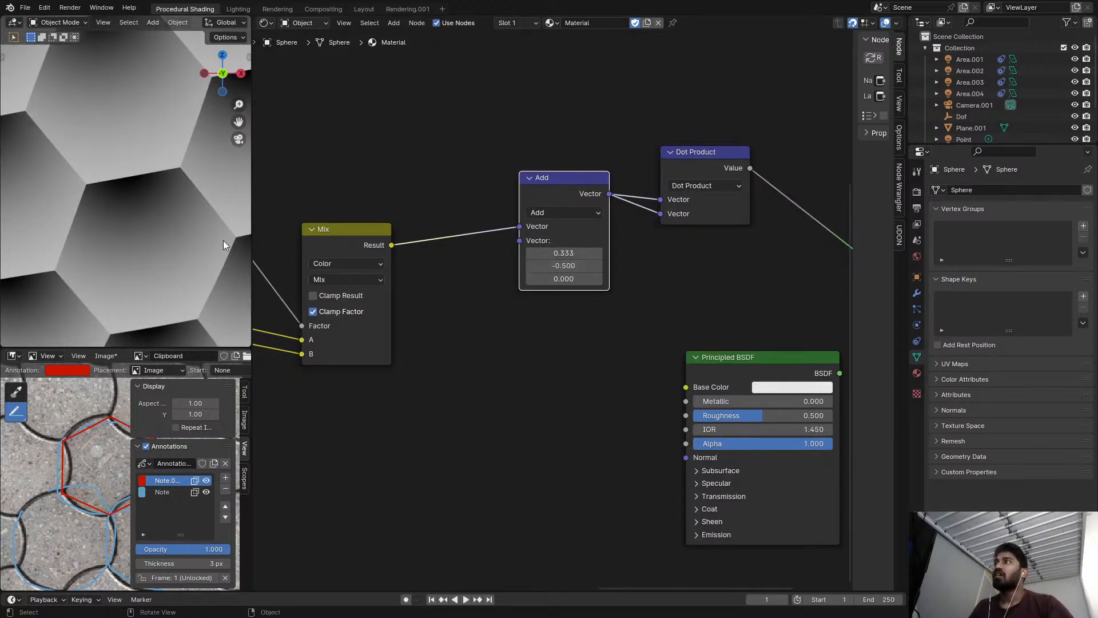
{"action": "scroll", "coordinate": [225, 234], "scroll_direction": "down", "scroll_amount": 2}
{"action": "scroll", "coordinate": [686, 177], "scroll_direction": "down", "scroll_amount": 3}
{"action": "middle_click_drag", "start_coordinate": [726, 176], "coordinate": [557, 176]}
{"action": "left_click_drag", "start_coordinate": [570, 346], "coordinate": [630, 357]}
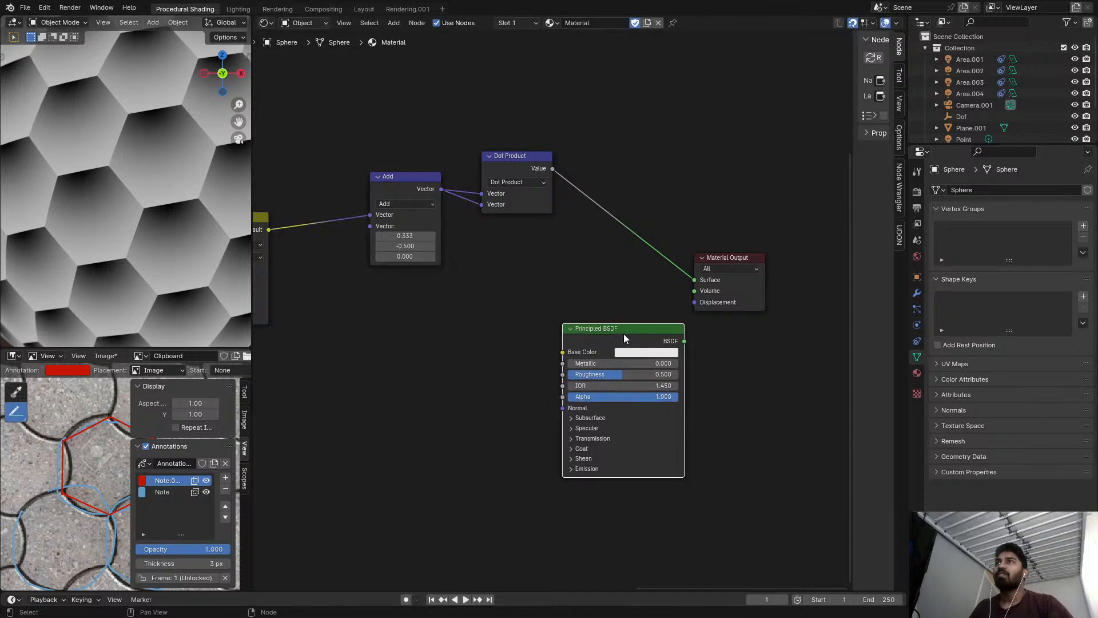
Add a Math node set to Greater Than on the link between the Dot Product and the Material Output.
{"action": "scroll", "coordinate": [572, 223], "scroll_direction": "up", "scroll_amount": 1}
{"action": "key", "text": "shift+a"}
{"action": "type", "text": "math"}
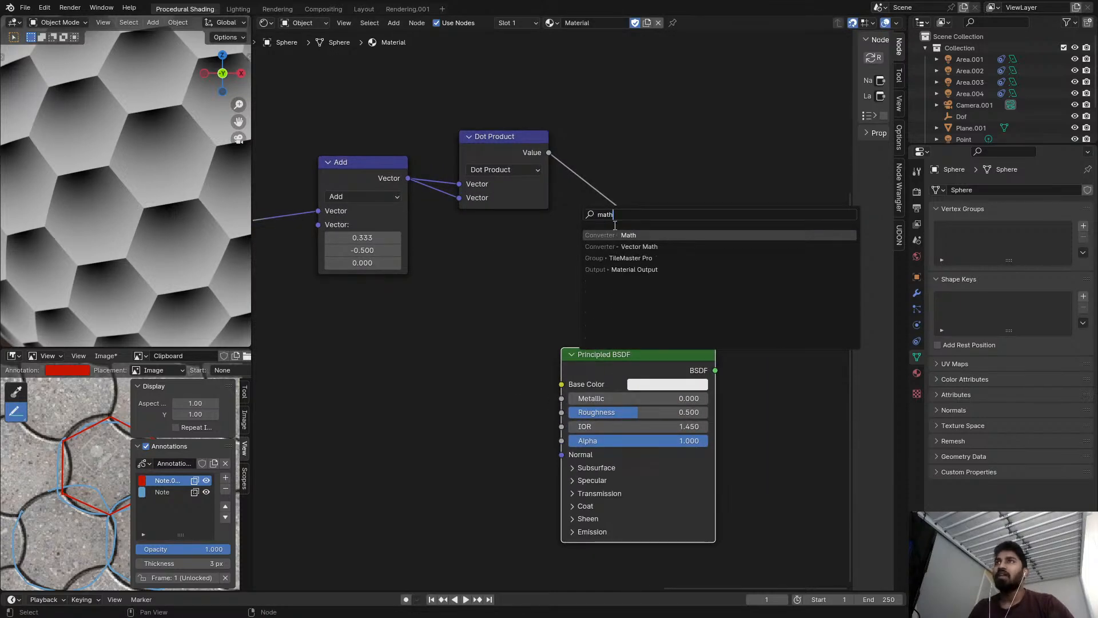
{"action": "key", "text": "Return"}
{"action": "left_click", "coordinate": [613, 169]}
{"action": "left_click", "coordinate": [625, 183]}
{"action": "key", "text": "g"}
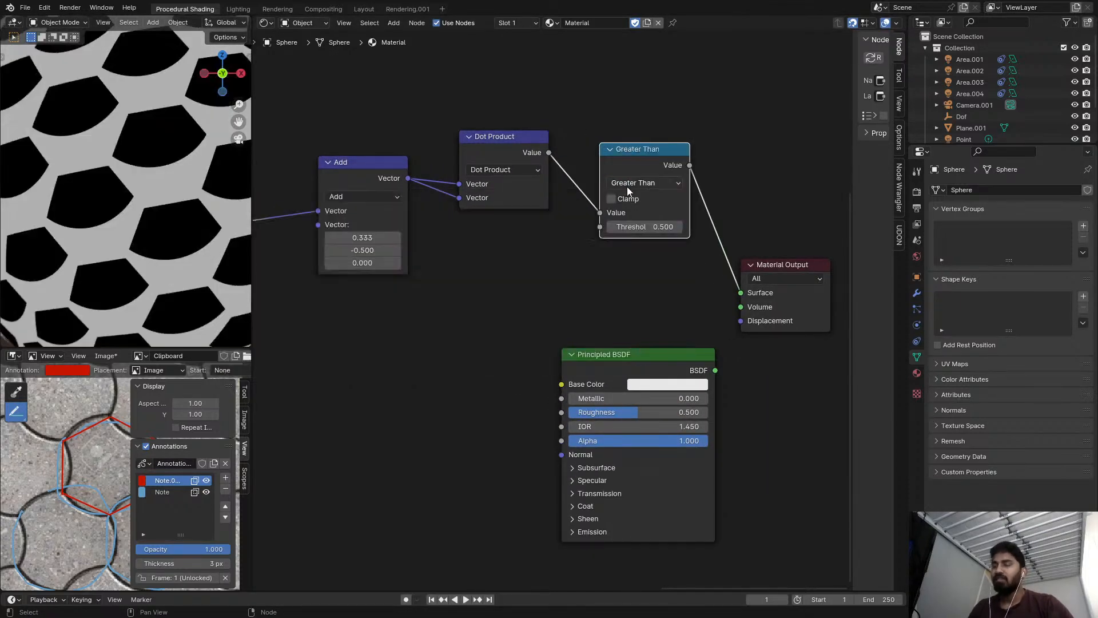
Lower the Greater Than threshold to 0.08, and finish by setting it to exactly 0.
{"action": "left_click_drag", "start_coordinate": [664, 229], "coordinate": [474, 228], "text": "shift"}
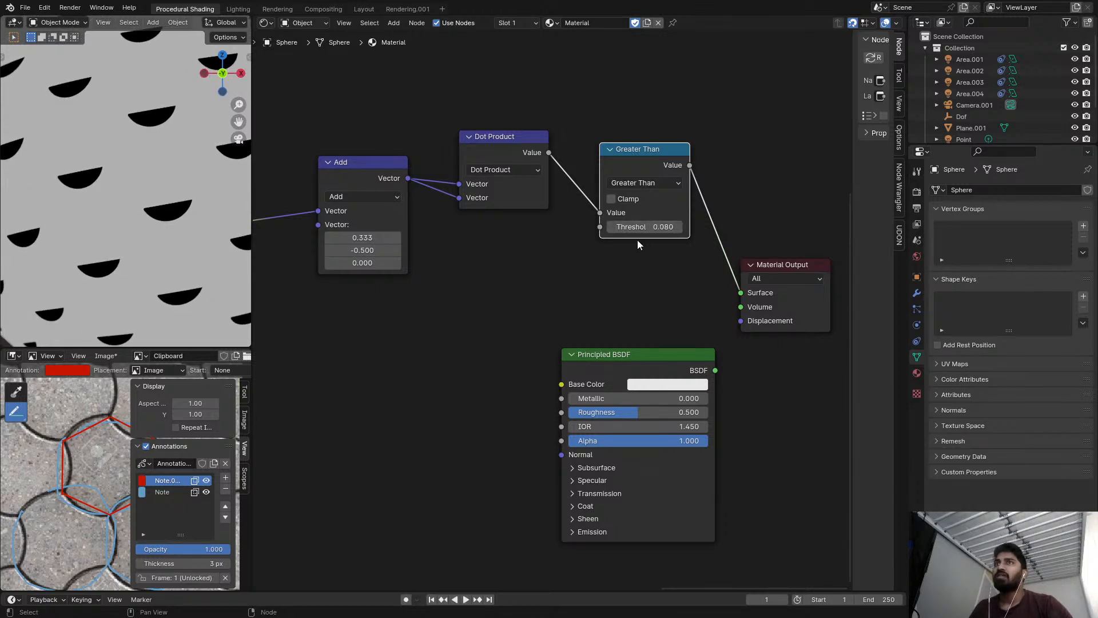
{"action": "middle_click_drag", "start_coordinate": [642, 243], "coordinate": [658, 240]}
{"action": "scroll", "coordinate": [655, 239], "scroll_direction": "up", "scroll_amount": 1}
{"action": "scroll", "coordinate": [655, 243], "scroll_direction": "up", "scroll_amount": 1}
{"action": "double_click", "coordinate": [661, 226]}
{"action": "type", "text": "0"}
{"action": "key", "text": "Return"}
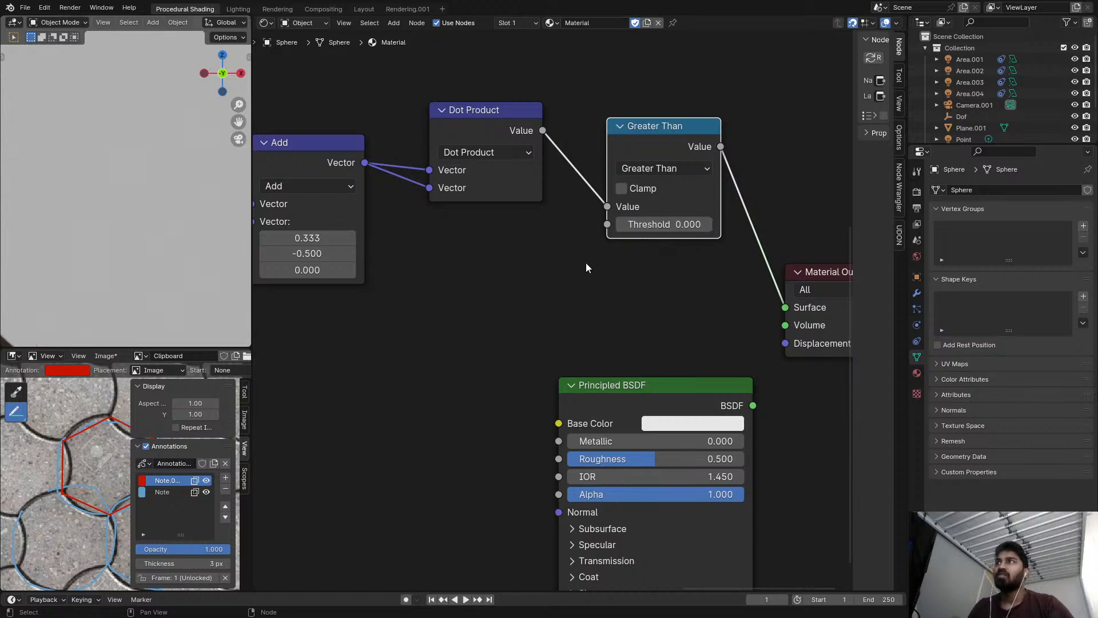
Try different Y and X offsets in the Add node, including a Y of -0.29.
{"action": "middle_click_drag", "start_coordinate": [532, 262], "coordinate": [569, 257]}
{"action": "scroll", "coordinate": [475, 253], "scroll_direction": "up", "scroll_amount": 1}
{"action": "middle_click_drag", "start_coordinate": [475, 248], "coordinate": [586, 275]}
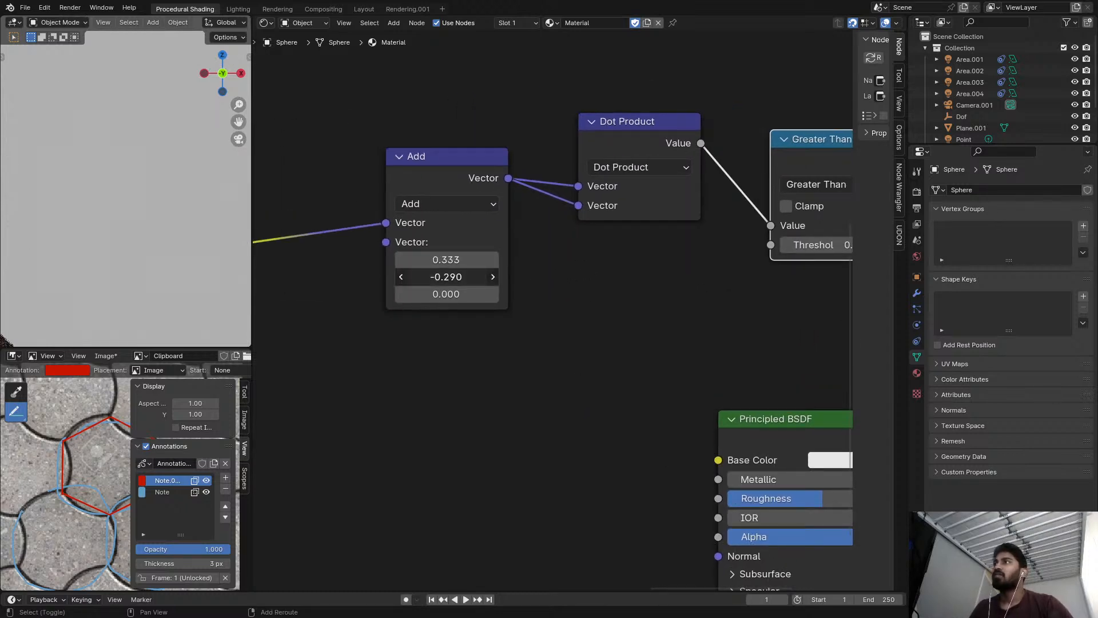
{"action": "left_click_drag", "start_coordinate": [467, 260], "coordinate": [492, 261]}
{"action": "right_click", "coordinate": [466, 260]}
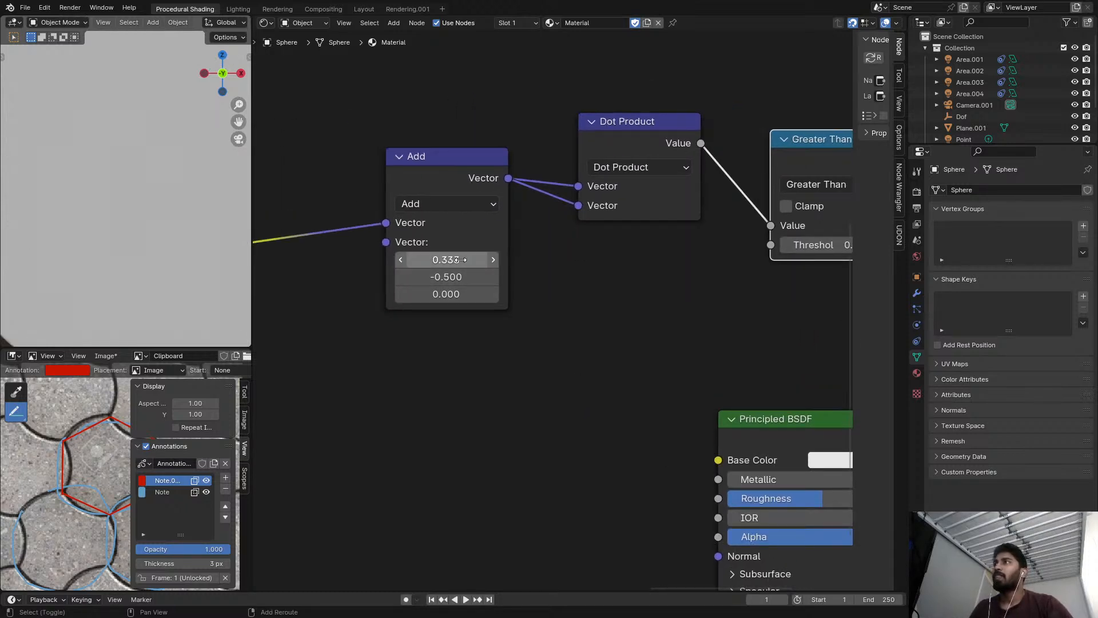
Change the Add node's operation to Subtract.
{"action": "scroll", "coordinate": [596, 244], "scroll_direction": "down", "scroll_amount": 5}
{"action": "scroll", "coordinate": [520, 247], "scroll_direction": "up", "scroll_amount": 3}
{"action": "middle_click_drag", "start_coordinate": [519, 248], "coordinate": [575, 266]}
{"action": "left_click", "coordinate": [547, 229]}
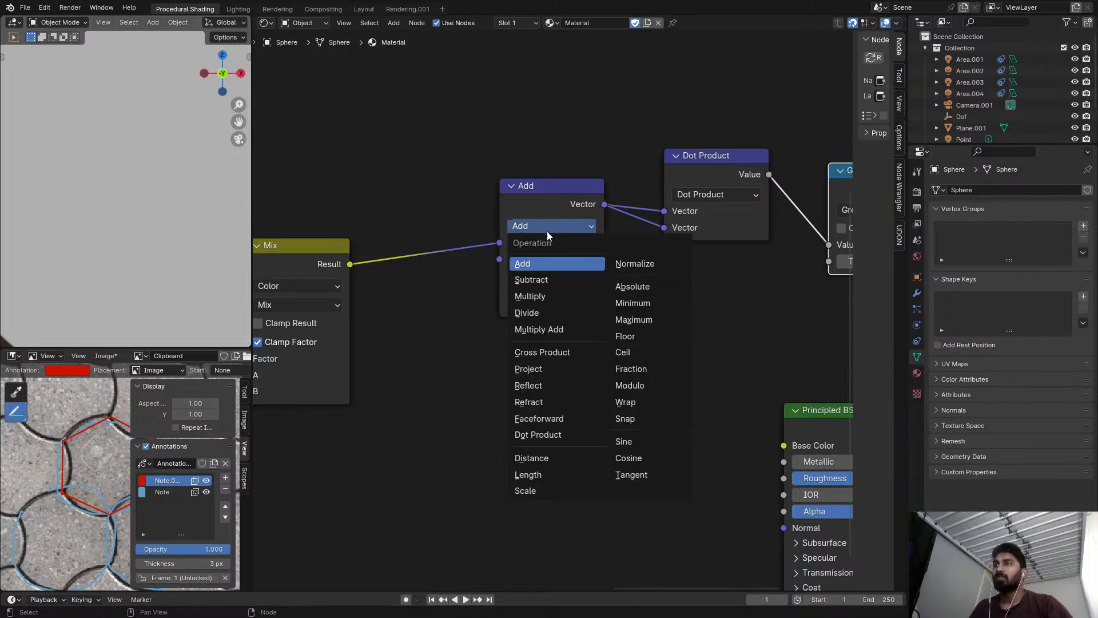
{"action": "left_click", "coordinate": [529, 279]}
Preview the Subtract output and the Dot Product output on the sphere in turn.
{"action": "middle_click_drag", "start_coordinate": [630, 244], "coordinate": [498, 238]}
{"action": "left_click", "coordinate": [572, 186]}
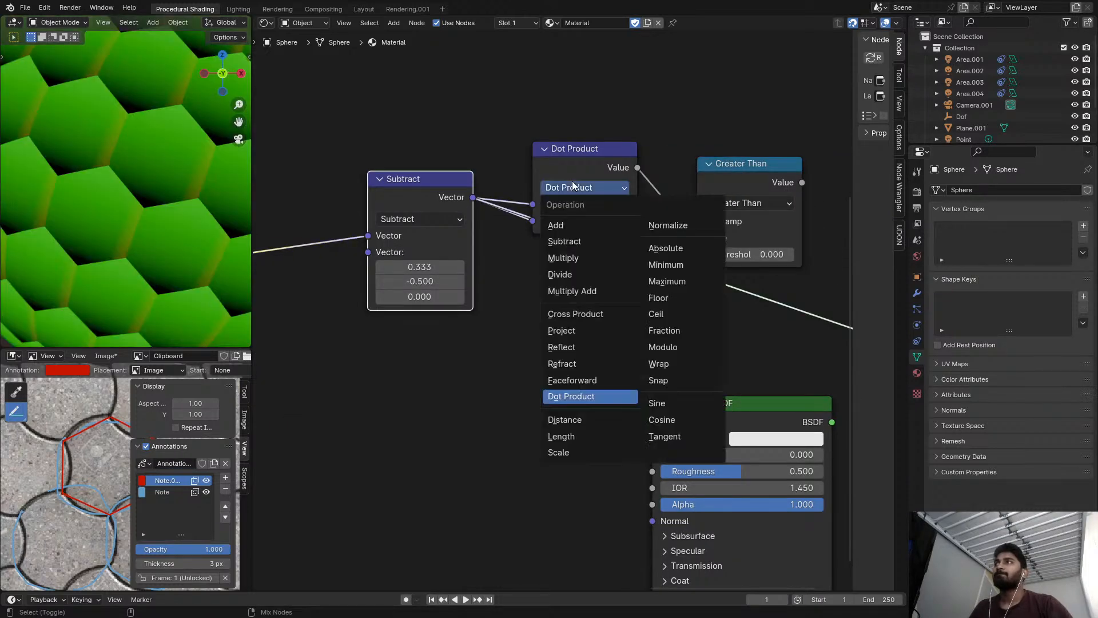
{"action": "left_click", "coordinate": [597, 165], "text": "ctrl+shift"}
{"action": "middle_click_drag", "start_coordinate": [736, 187], "coordinate": [631, 190]}
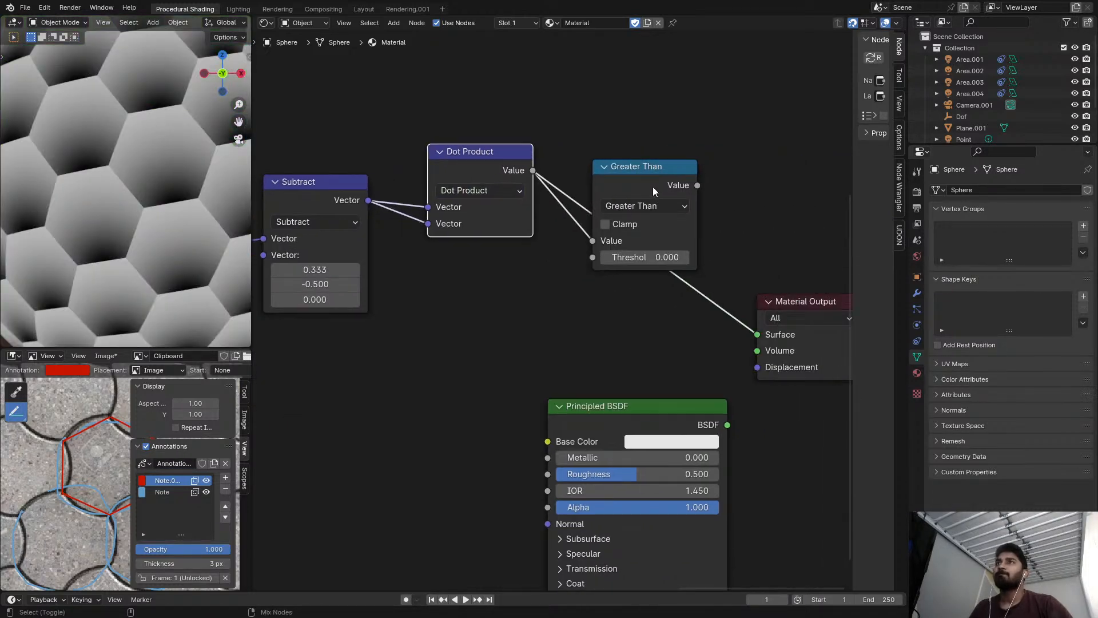
Preview the Greater Than output on the sphere and raise its threshold above 0.
{"action": "left_click", "coordinate": [653, 187], "text": "ctrl+shift"}
{"action": "left_click_drag", "start_coordinate": [652, 257], "coordinate": [679, 257]}
{"action": "scroll", "coordinate": [522, 261], "scroll_direction": "down", "scroll_amount": 1}
{"action": "scroll", "coordinate": [522, 261], "scroll_direction": "up", "scroll_amount": 2}
{"action": "middle_click_drag", "start_coordinate": [434, 251], "coordinate": [653, 185]}
{"action": "scroll", "coordinate": [426, 210], "scroll_direction": "down", "scroll_amount": 2}
{"action": "scroll", "coordinate": [554, 208], "scroll_direction": "down", "scroll_amount": 3}
{"action": "scroll", "coordinate": [597, 206], "scroll_direction": "up", "scroll_amount": 6}
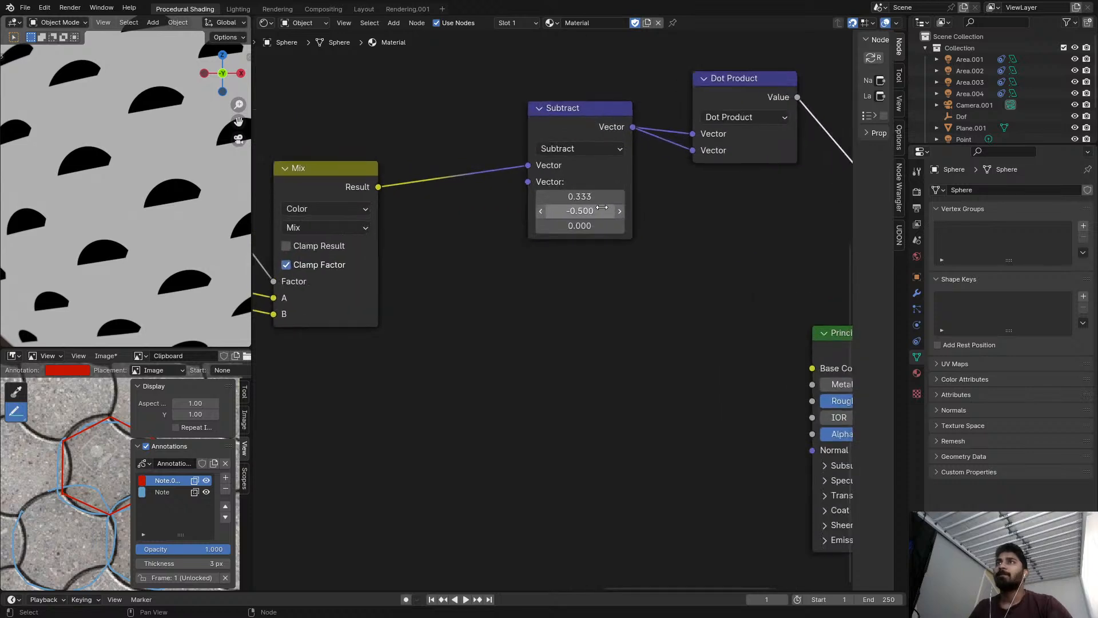
Try to enter 1/sqrt as the Subtract node's Y value.
{"action": "scroll", "coordinate": [600, 207], "scroll_direction": "up", "scroll_amount": 2}
{"action": "double_click", "coordinate": [598, 211]}
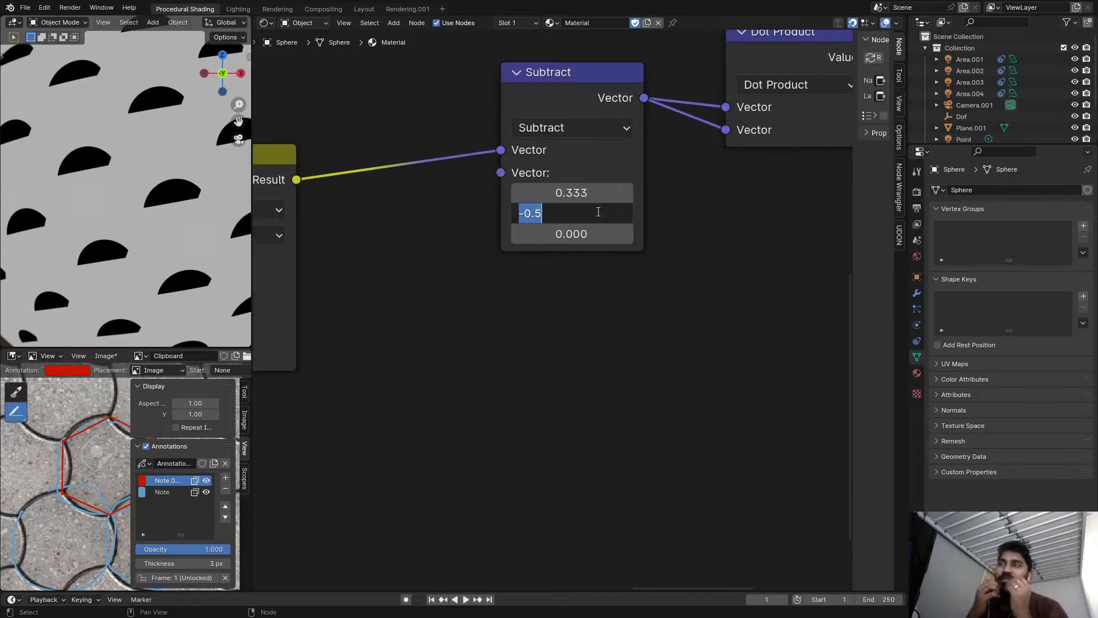
{"action": "type", "text": "1/sqrt"}
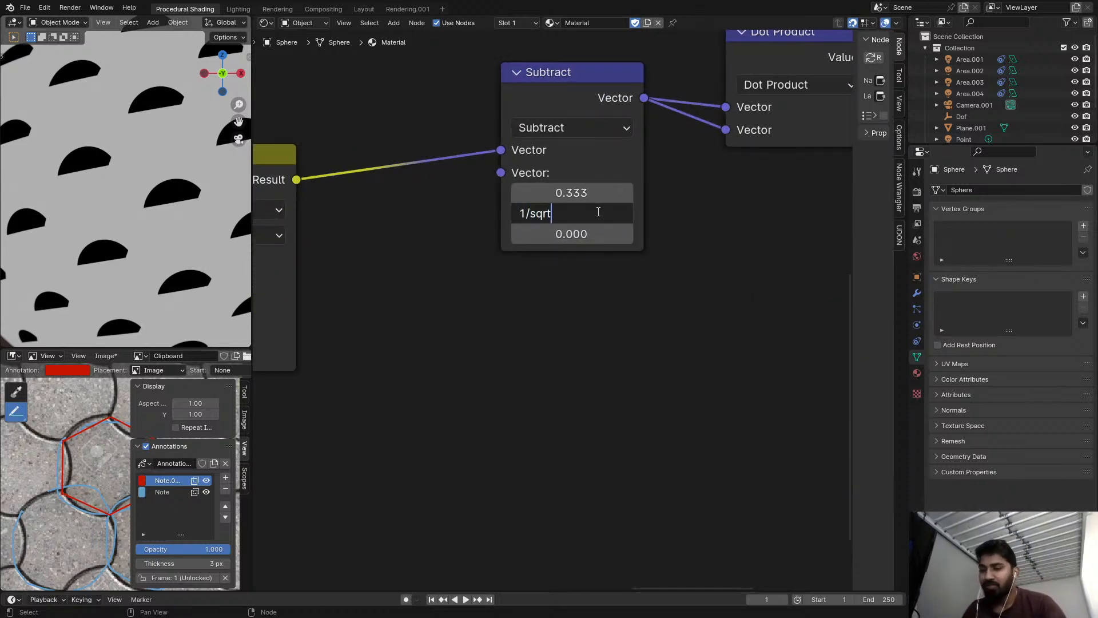
{"action": "key", "text": "Return"}
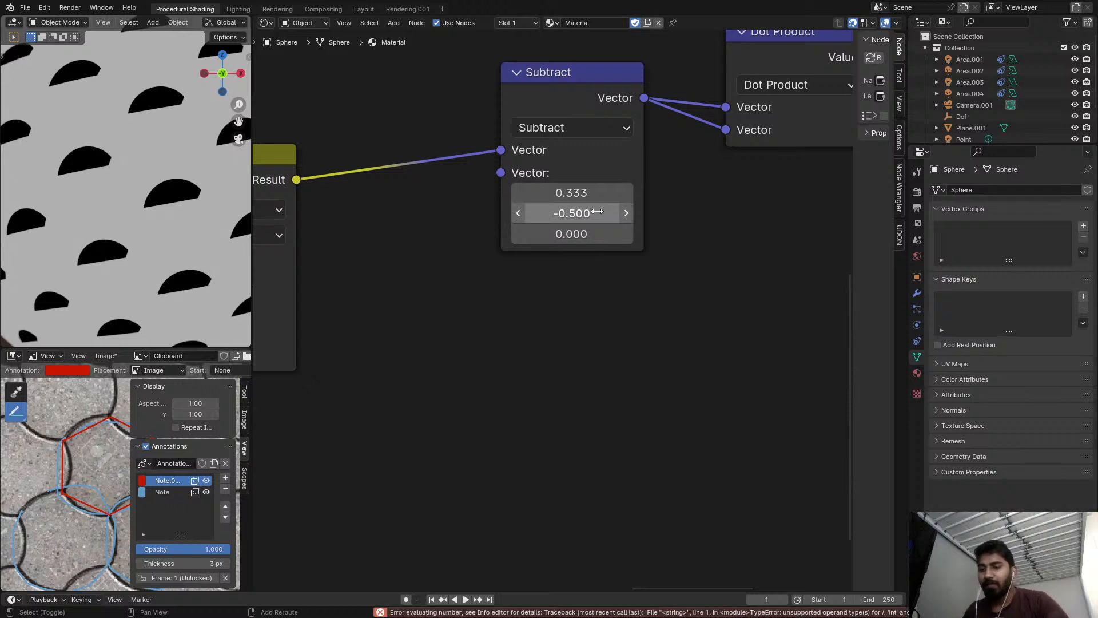
Set the Subtract node's Y value to 1/sqrt(3).
{"action": "left_click", "coordinate": [598, 212]}
{"action": "type", "text": "1"}
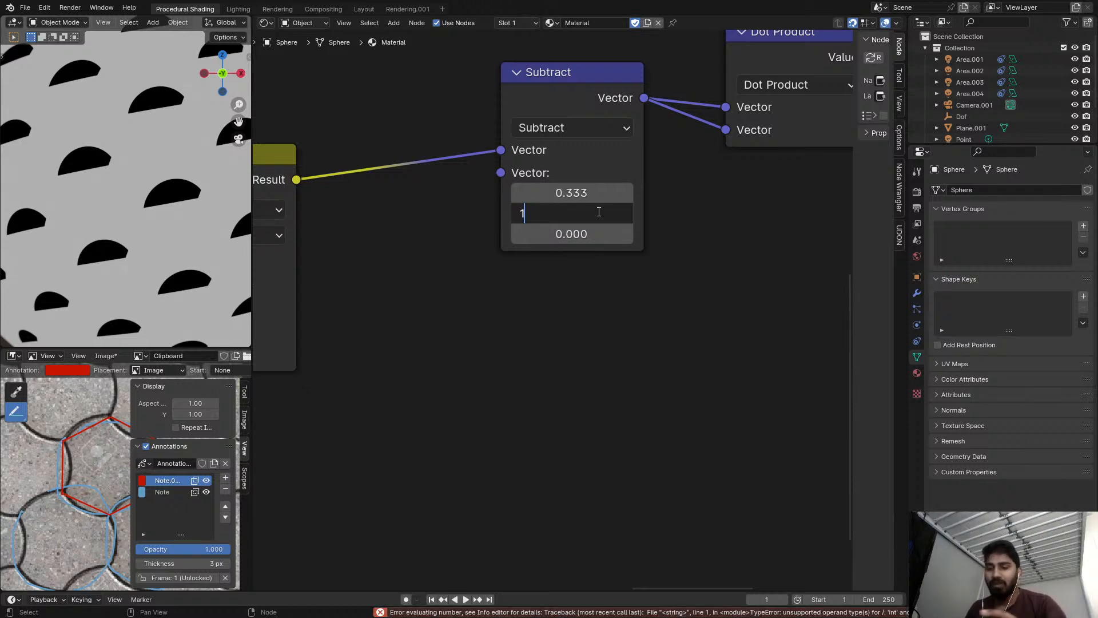
{"action": "type", "text": "/sqrt(3)"}
{"action": "key", "text": "Return"}
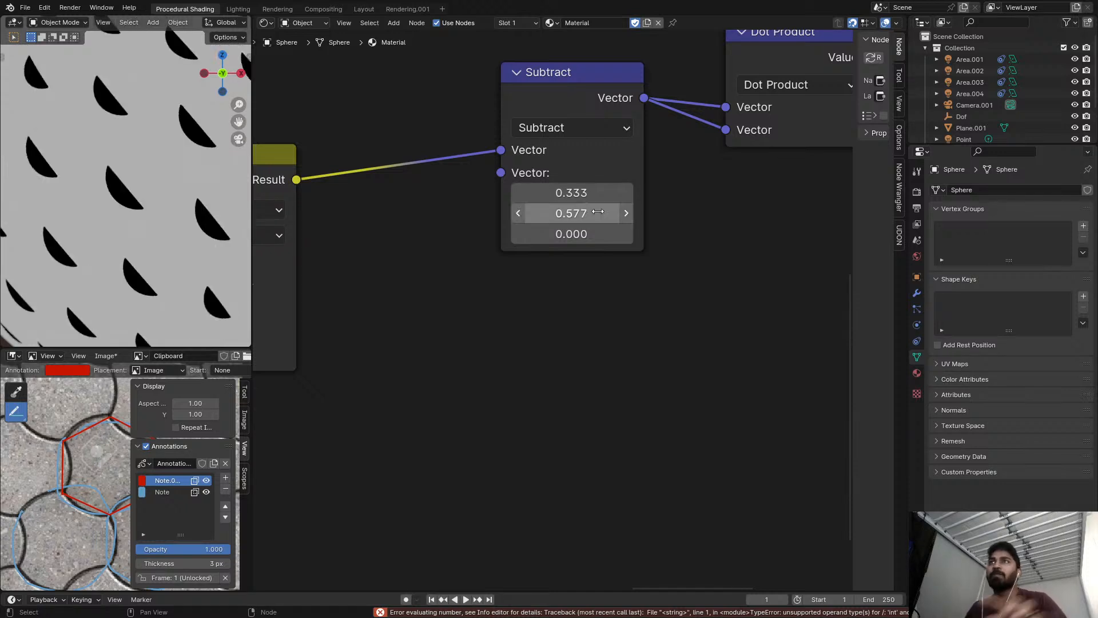
Copy the Subtract node's Y value, 0.57735, into the Greater Than threshold.
{"action": "left_click", "coordinate": [598, 212]}
{"action": "key", "text": "ctrl+c"}
{"action": "left_click", "coordinate": [622, 319]}
{"action": "scroll", "coordinate": [647, 323], "scroll_direction": "down", "scroll_amount": 6}
{"action": "middle_click_drag", "start_coordinate": [617, 300], "coordinate": [406, 294]}
{"action": "scroll", "coordinate": [584, 227], "scroll_direction": "up", "scroll_amount": 1}
{"action": "left_click", "coordinate": [670, 228]}
{"action": "key", "text": "ctrl+v"}
{"action": "key", "text": "Return"}
Reset the Greater Than threshold to 0 and preview the Subtract, Dot Product and Greater Than outputs in turn.
{"action": "left_click", "coordinate": [689, 231]}
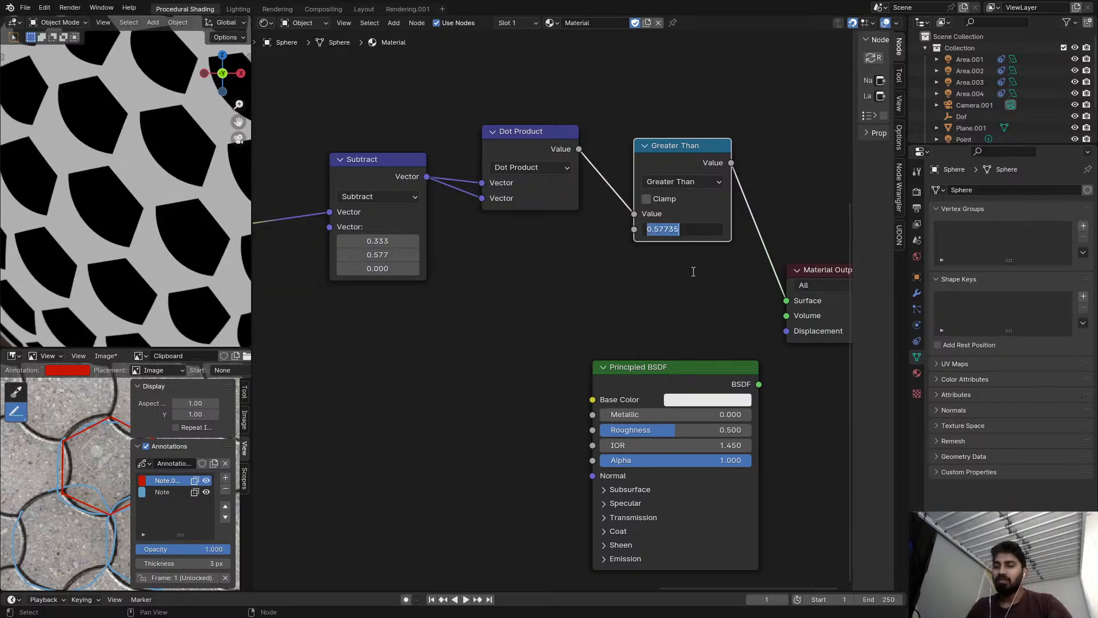
{"action": "type", "text": "0"}
{"action": "key", "text": "Return"}
{"action": "scroll", "coordinate": [480, 223], "scroll_direction": "left", "scroll_amount": 1, "text": "ctrl"}
{"action": "left_click", "coordinate": [406, 173], "text": "ctrl+shift"}
{"action": "left_click", "coordinate": [548, 153], "text": "ctrl+shift"}
{"action": "left_click", "coordinate": [706, 160], "text": "ctrl+shift"}
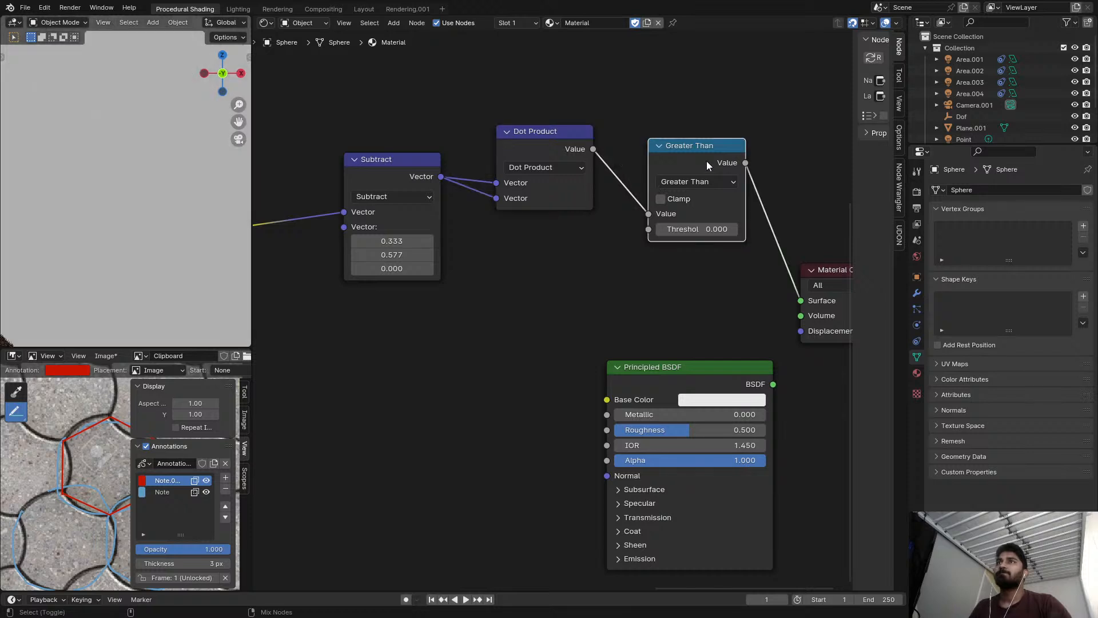
Try a Subtract X value of 1.52, and reset X to 0.
{"action": "left_click_drag", "start_coordinate": [403, 245], "coordinate": [460, 244]}
{"action": "left_click", "coordinate": [407, 244]}
{"action": "type", "text": "1.52"}
{"action": "key", "text": "Return"}
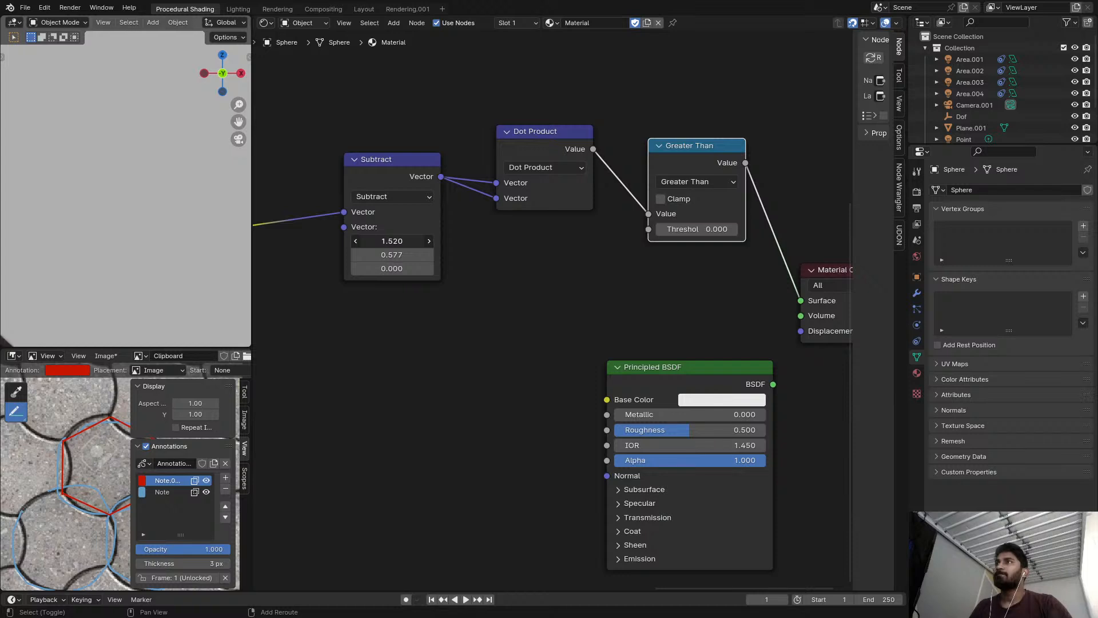
{"action": "left_click_drag", "start_coordinate": [403, 240], "coordinate": [354, 240]}
{"action": "key", "text": "BackSpace"}
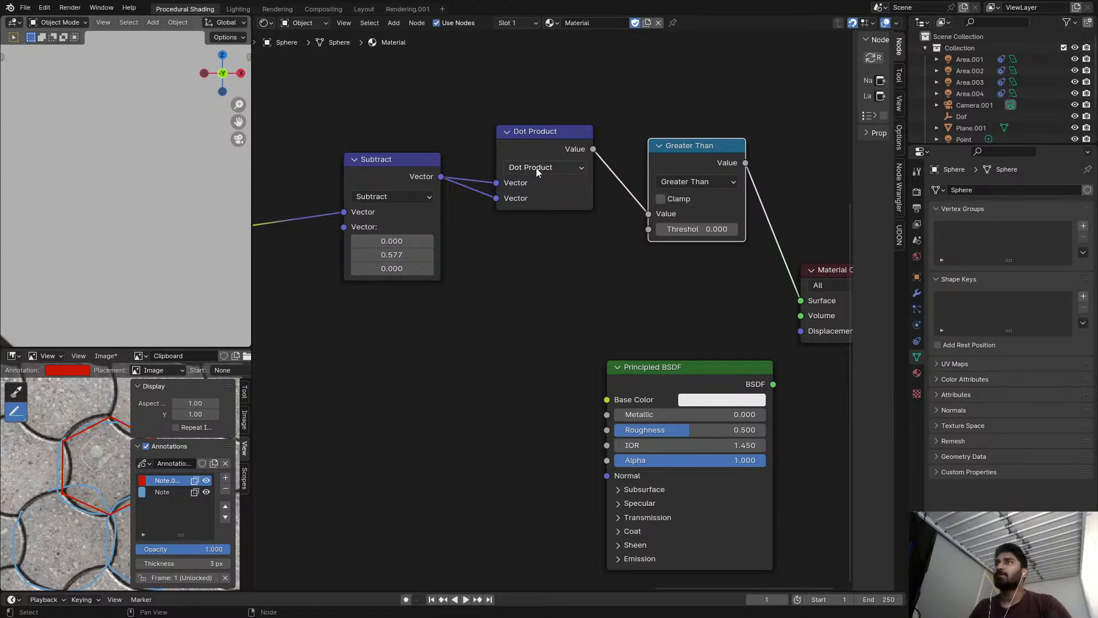
Preview the Dot Product and Greater Than outputs, and set the Greater Than threshold to 0.35.
{"action": "left_click", "coordinate": [537, 153], "text": "ctrl+shift"}
{"action": "middle_click_drag", "start_coordinate": [478, 212], "coordinate": [533, 227]}
{"action": "left_click", "coordinate": [736, 173], "text": "ctrl+shift"}
{"action": "mouse_move", "coordinate": [783, 244]}
{"action": "left_mouse_down"}
{"action": "mouse_move", "coordinate": [883, 245]}
{"action": "mouse_move", "coordinate": [792, 245]}
{"action": "left_mouse_up"}
Copy the Subtract node's Y value of 0.577 into its X, and raise Y to 0.877.
{"action": "middle_click_drag", "start_coordinate": [456, 252], "coordinate": [456, 298]}
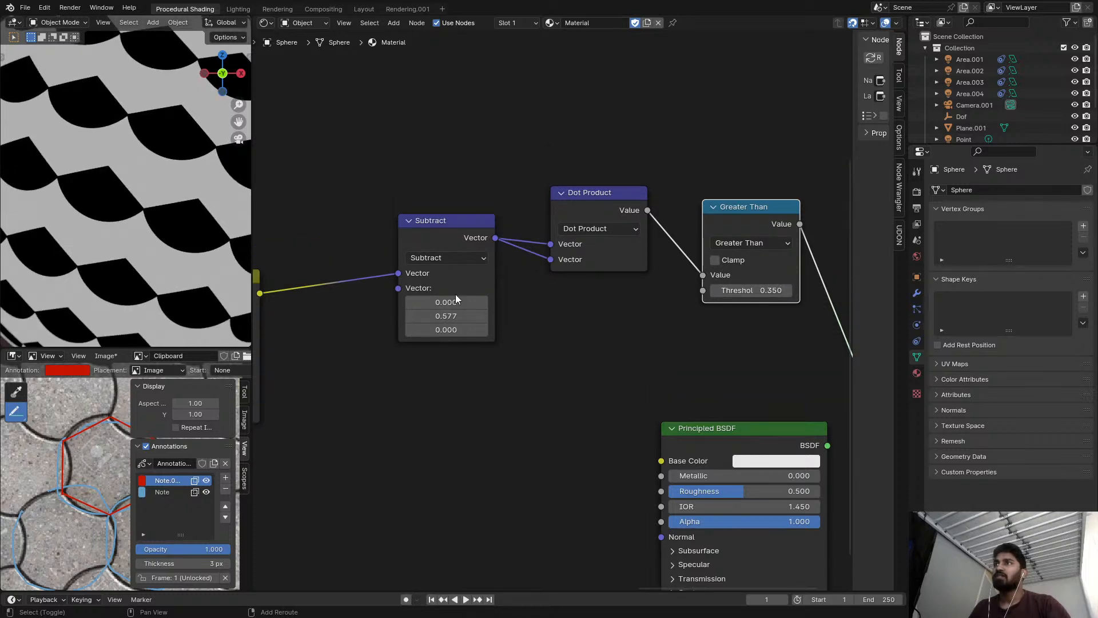
{"action": "left_click_drag", "start_coordinate": [455, 298], "coordinate": [414, 299]}
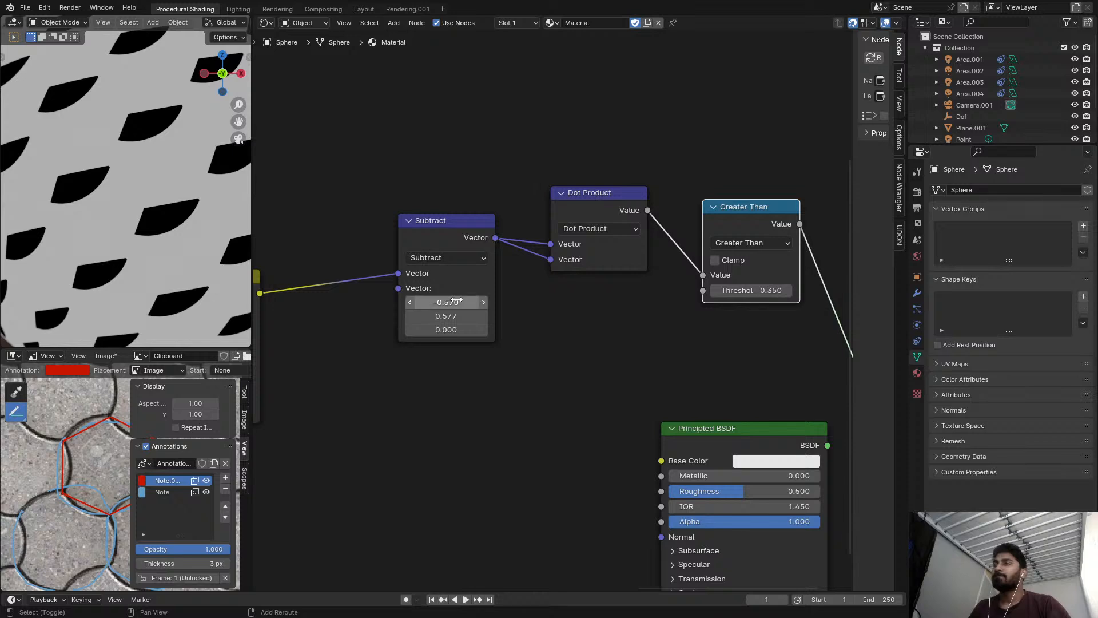
{"action": "left_click", "coordinate": [456, 316]}
{"action": "key", "text": "Escape"}
{"action": "left_click", "coordinate": [457, 300]}
{"action": "type", "text": "0.577"}
{"action": "key", "text": "Return"}
{"action": "left_click_drag", "start_coordinate": [456, 316], "coordinate": [474, 316]}
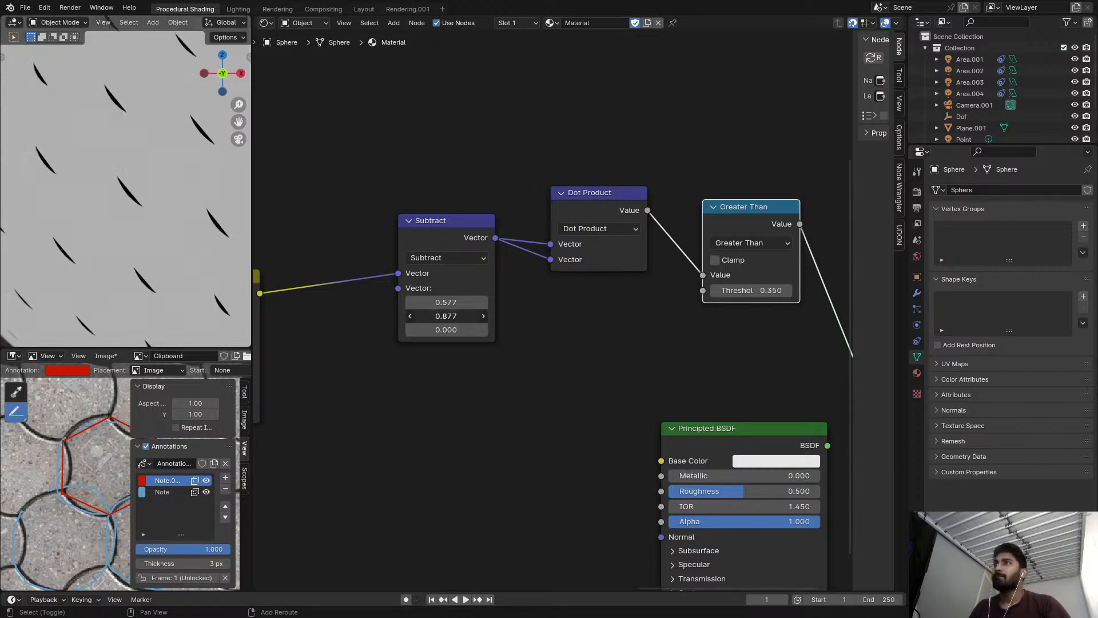
Try to set the Subtract node's Y value to a square root expression divided by 2.
{"action": "left_click", "coordinate": [460, 316]}
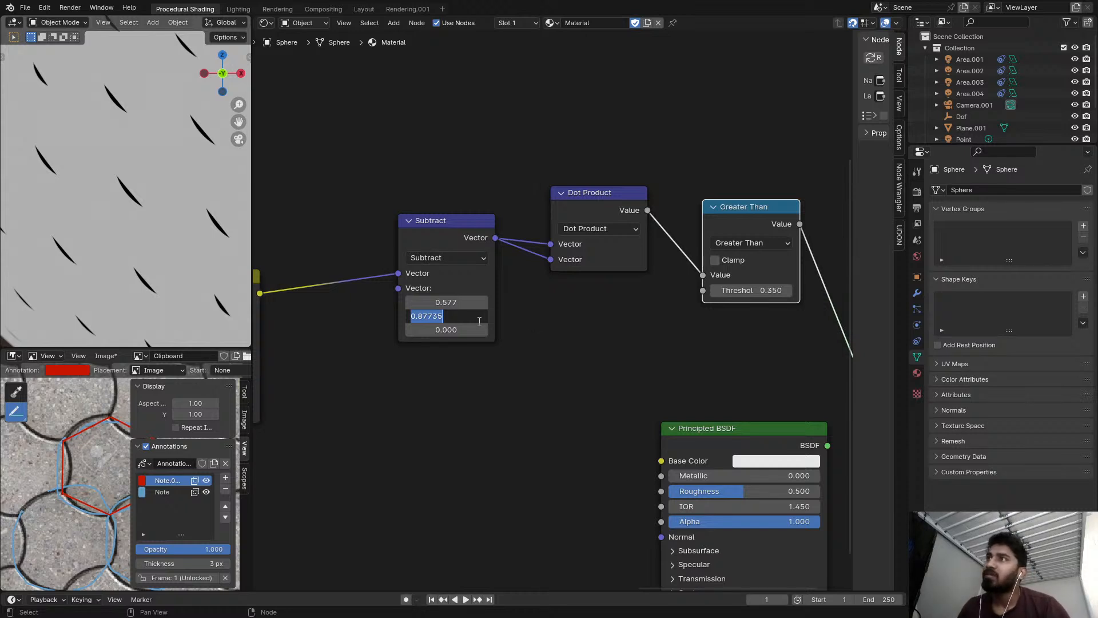
{"action": "type", "text": "sq"}
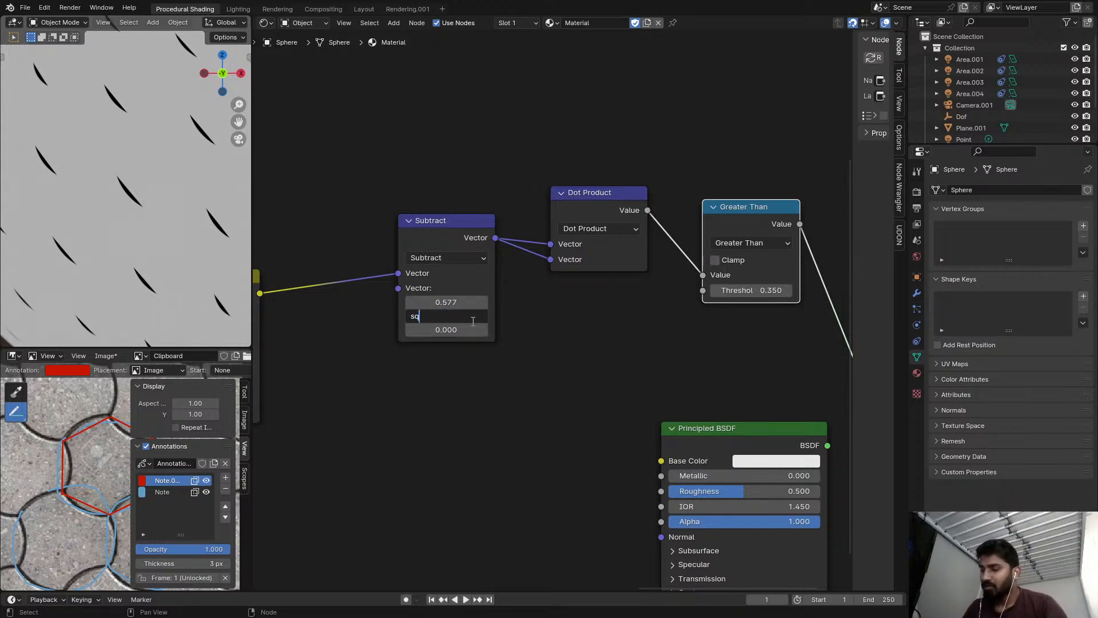
{"action": "type", "text": "rt("}
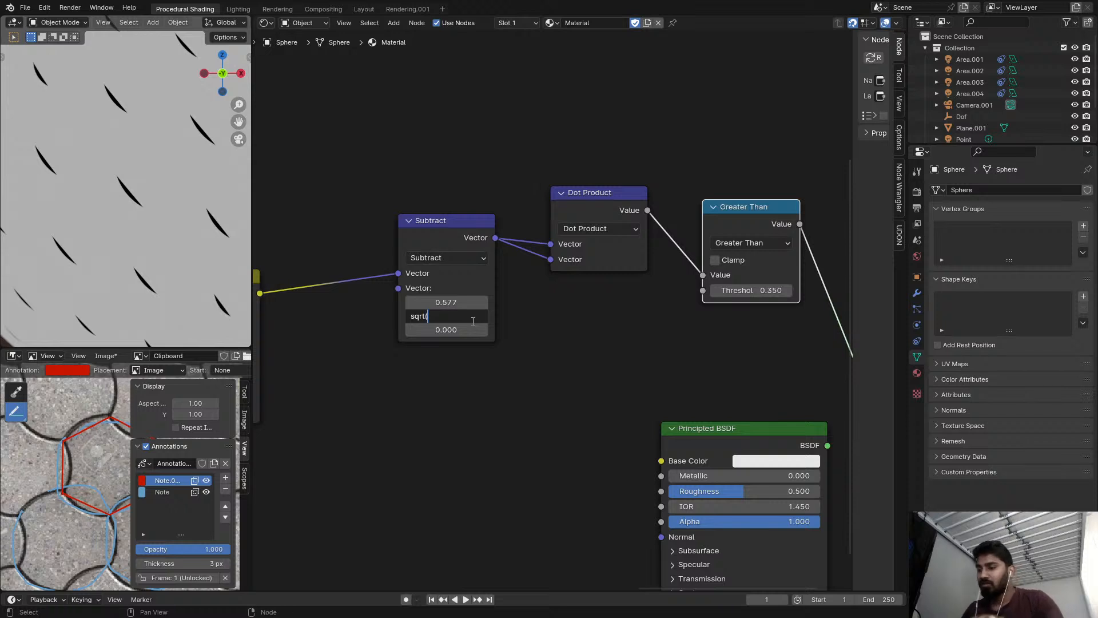
{"action": "type", "text": "£)/2"}
{"action": "key", "text": "Return"}
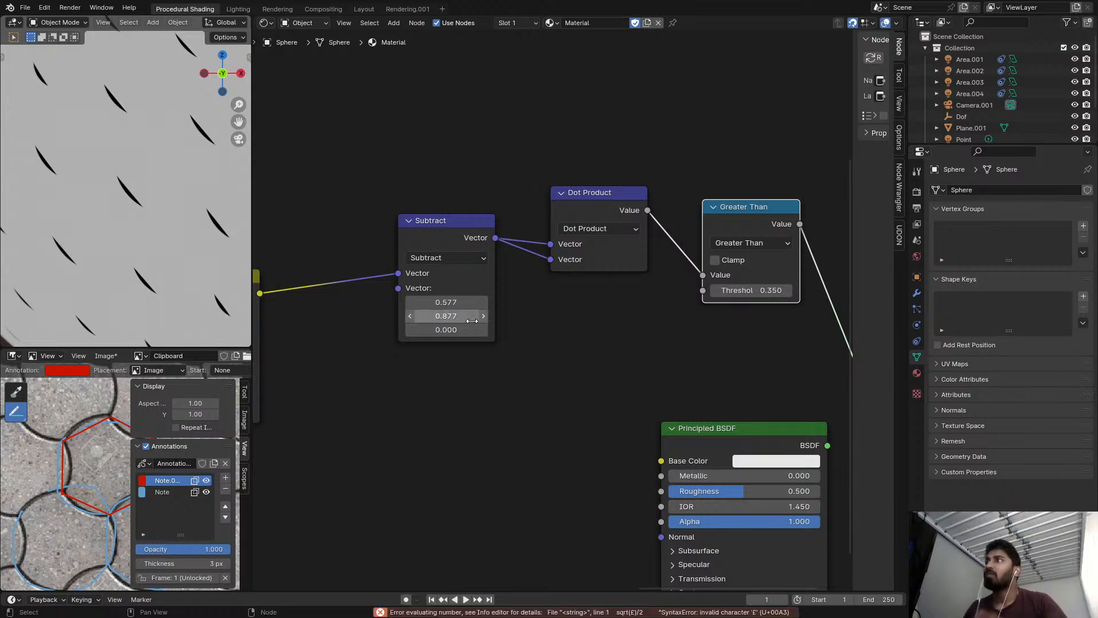
Set the Greater Than threshold to 1/3.
{"action": "scroll", "coordinate": [476, 348], "scroll_direction": "down", "scroll_amount": 2}
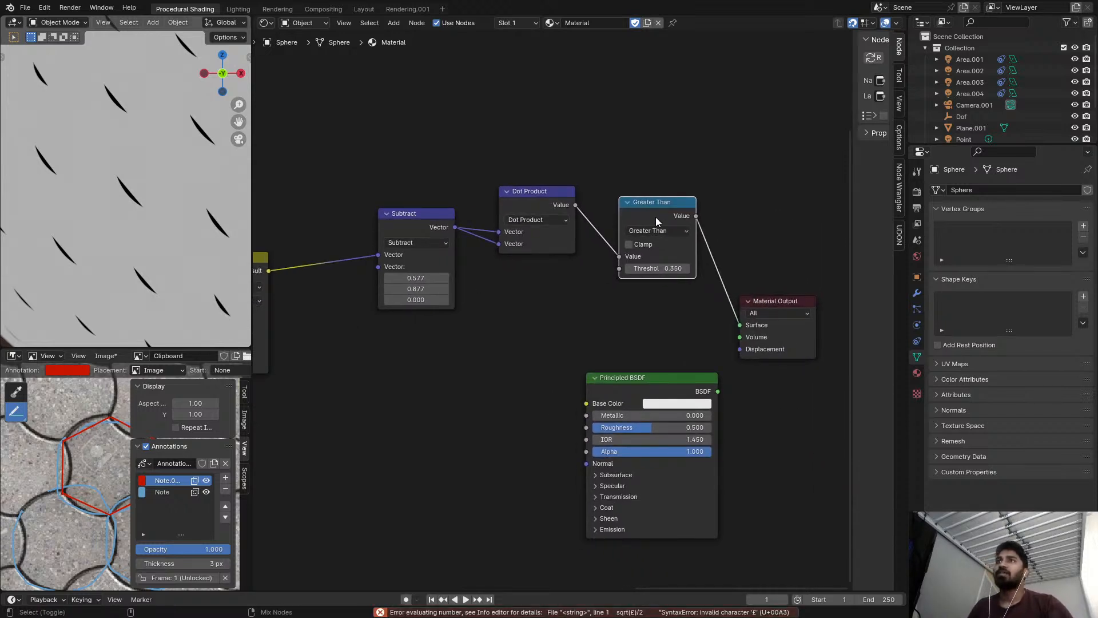
{"action": "mouse_move", "coordinate": [658, 268]}
{"action": "left_mouse_down", "text": "shift"}
{"action": "mouse_move", "coordinate": [680, 269]}
{"action": "mouse_move", "coordinate": [658, 268]}
{"action": "left_mouse_up", "text": "shift"}
{"action": "scroll", "coordinate": [674, 257], "scroll_direction": "up", "scroll_amount": 1}
{"action": "left_click", "coordinate": [669, 272]}
{"action": "type", "text": "1/3"}
{"action": "key", "text": "Return"}
Inspect the node chain and preview the Subtract node's output directly on the sphere.
{"action": "scroll", "coordinate": [600, 223], "scroll_direction": "down", "scroll_amount": 2}
{"action": "scroll", "coordinate": [680, 213], "scroll_direction": "up", "scroll_amount": 1}
{"action": "middle_click_drag", "start_coordinate": [681, 212], "coordinate": [603, 213]}
{"action": "middle_click_drag", "start_coordinate": [602, 296], "coordinate": [649, 271]}
{"action": "scroll", "coordinate": [589, 255], "scroll_direction": "up", "scroll_amount": 1}
{"action": "middle_click_drag", "start_coordinate": [458, 205], "coordinate": [497, 207]}
{"action": "scroll", "coordinate": [482, 200], "scroll_direction": "up", "scroll_amount": 1}
{"action": "left_click", "coordinate": [477, 194], "text": "ctrl+shift"}
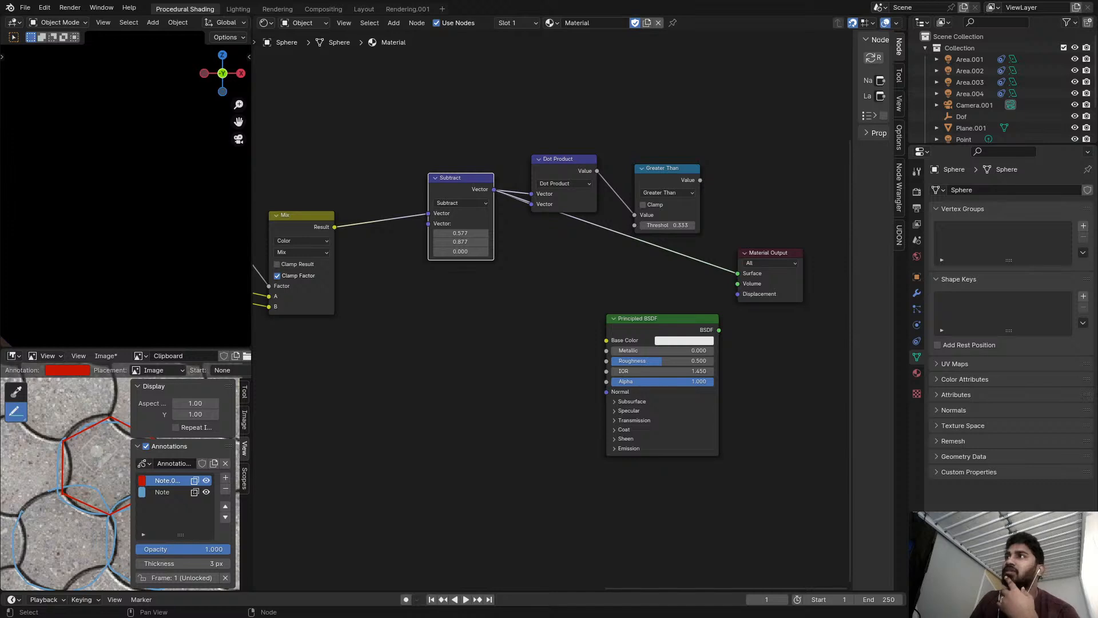
Reveal the node editor's tools, activate Annotate and try a freehand stroke in the empty space above the nodes.
{"action": "scroll", "coordinate": [476, 221], "scroll_direction": "down", "scroll_amount": 3}
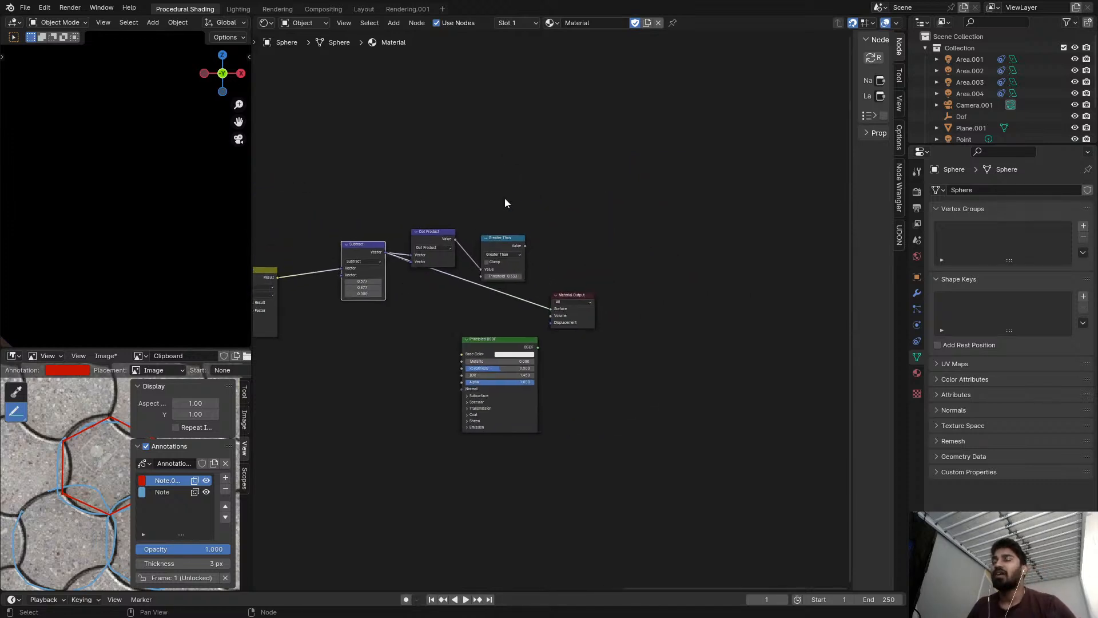
{"action": "scroll", "coordinate": [401, 131], "scroll_direction": "up", "scroll_amount": 3}
{"action": "left_click", "coordinate": [253, 45]}
{"action": "left_click", "coordinate": [270, 65]}
{"action": "middle_click_drag", "start_coordinate": [491, 93], "coordinate": [567, 333]}
{"action": "scroll", "coordinate": [491, 240], "scroll_direction": "up", "scroll_amount": 2}
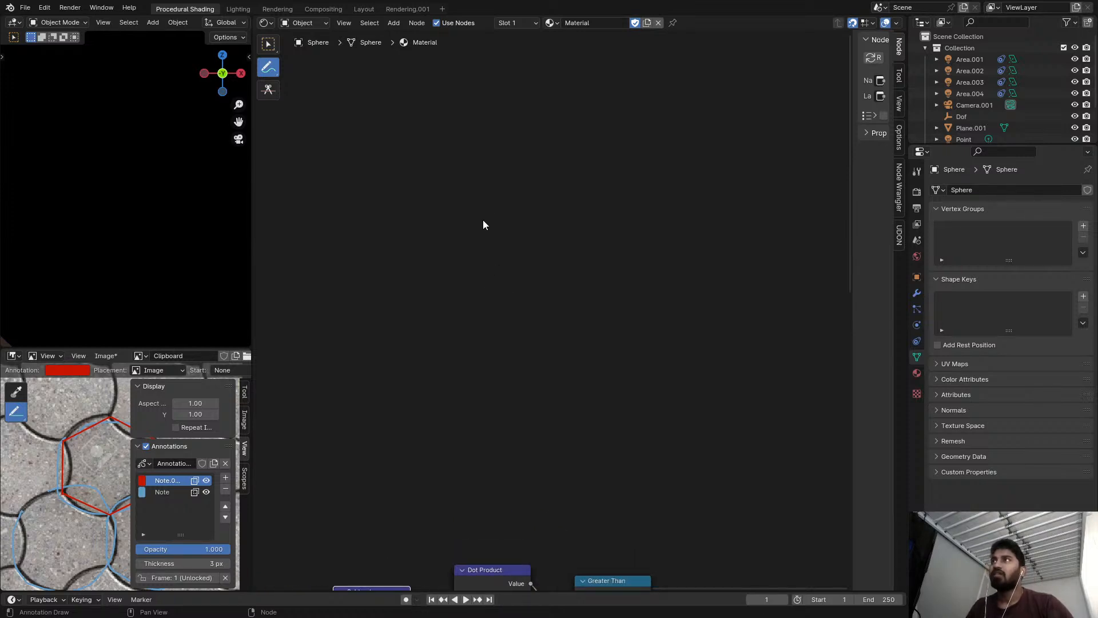
{"action": "left_click_drag", "start_coordinate": [484, 217], "coordinate": [489, 332]}
{"action": "key", "text": "ctrl+z"}
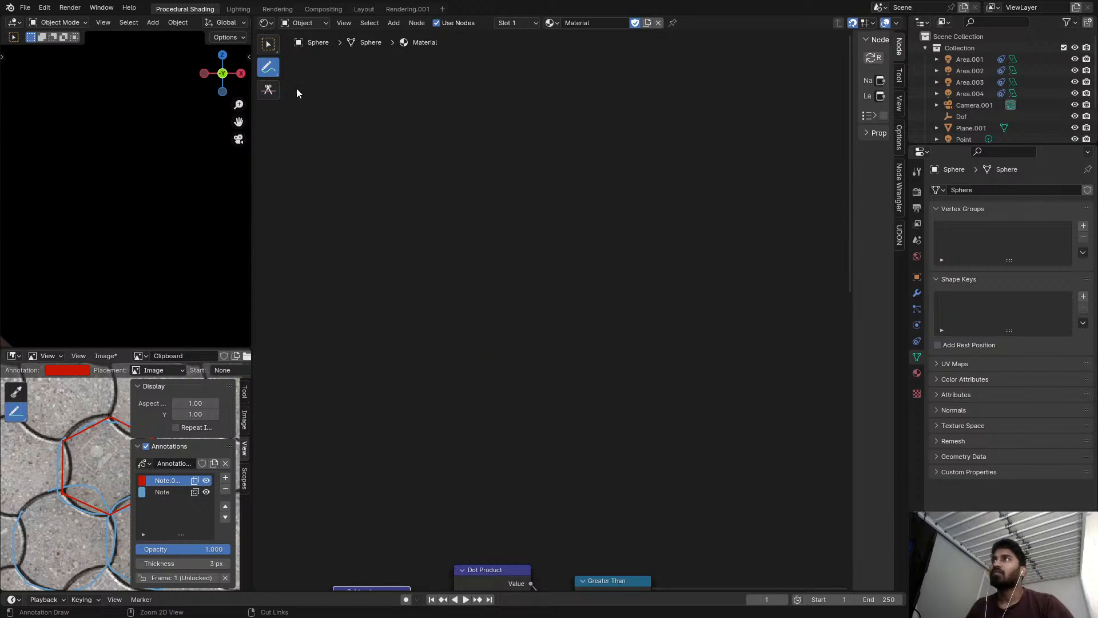
Draw a closed hexagon in the empty space above the nodes with the Annotate Polygon tool.
{"action": "right_click", "coordinate": [276, 70]}
{"action": "left_click", "coordinate": [276, 86]}
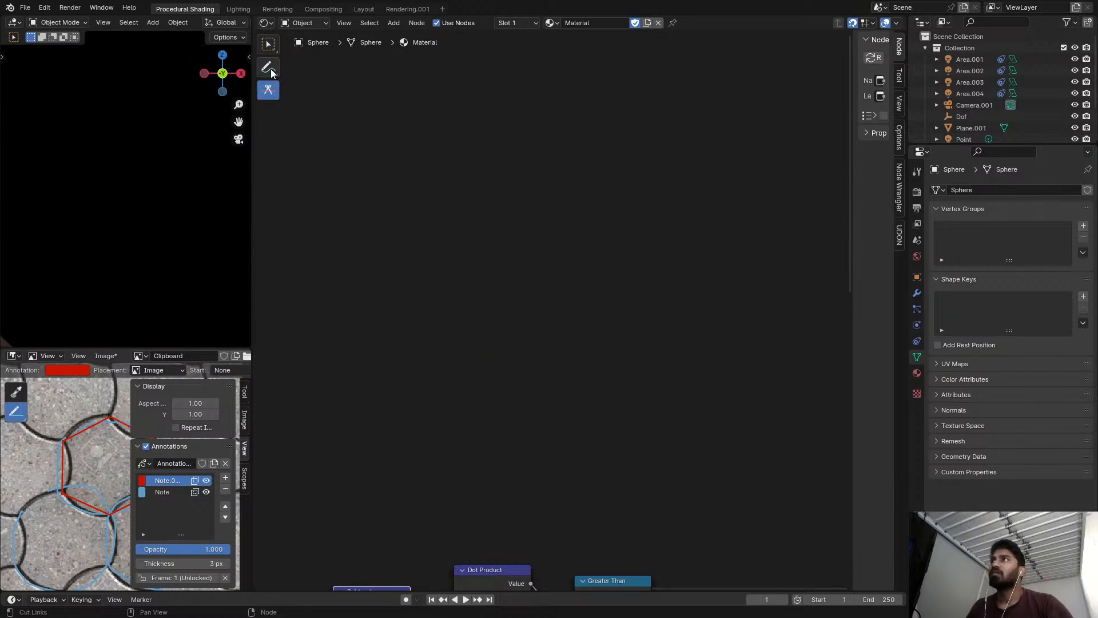
{"action": "left_click", "coordinate": [268, 67]}
{"action": "left_click", "coordinate": [351, 117]}
{"action": "left_click", "coordinate": [445, 176]}
{"action": "left_click", "coordinate": [452, 282]}
{"action": "left_click", "coordinate": [553, 342]}
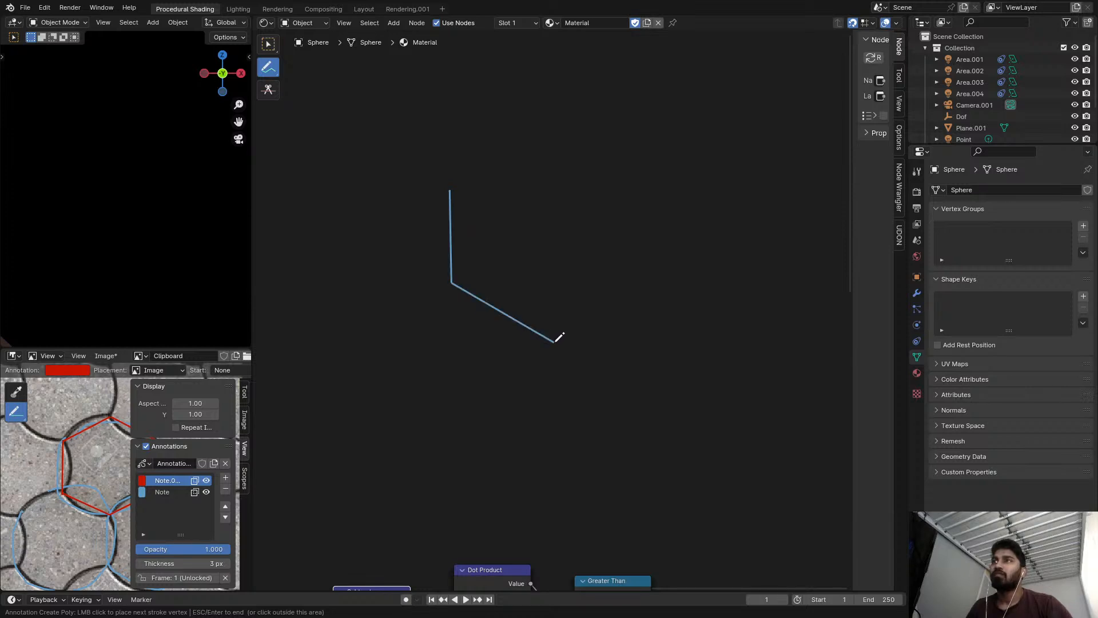
{"action": "left_click", "coordinate": [639, 282]}
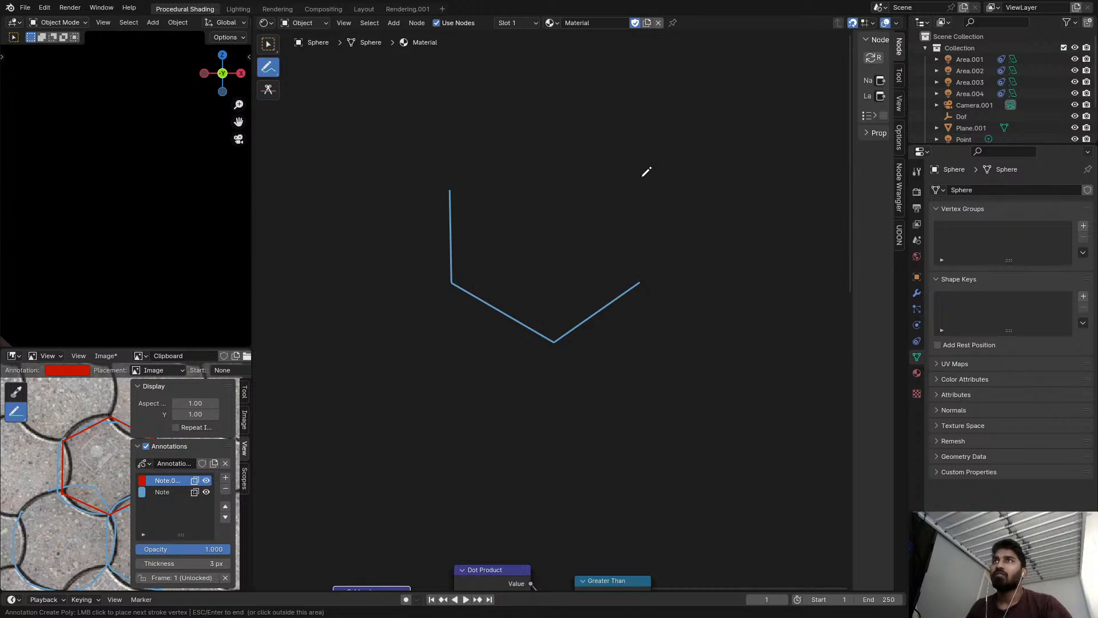
{"action": "left_click", "coordinate": [642, 182]}
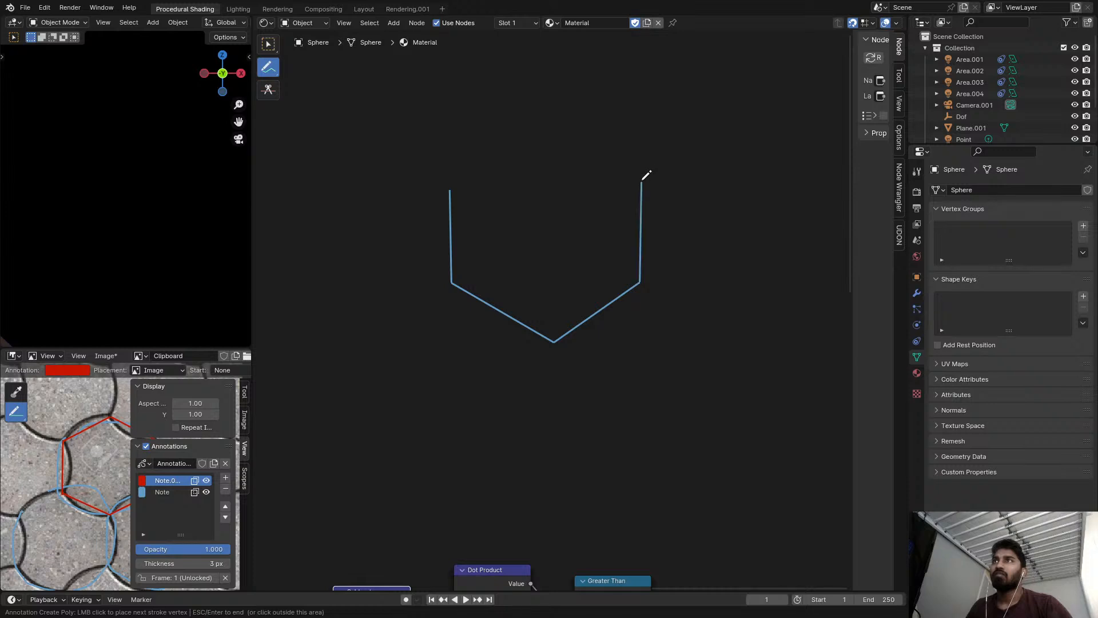
{"action": "left_click", "coordinate": [559, 111]}
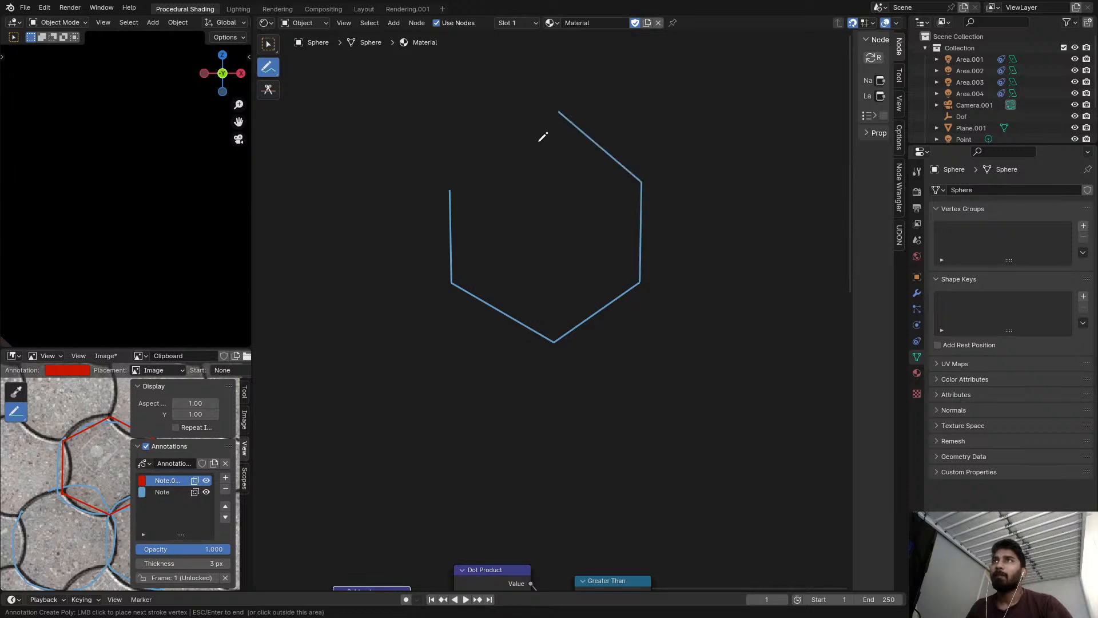
{"action": "left_click", "coordinate": [451, 188]}
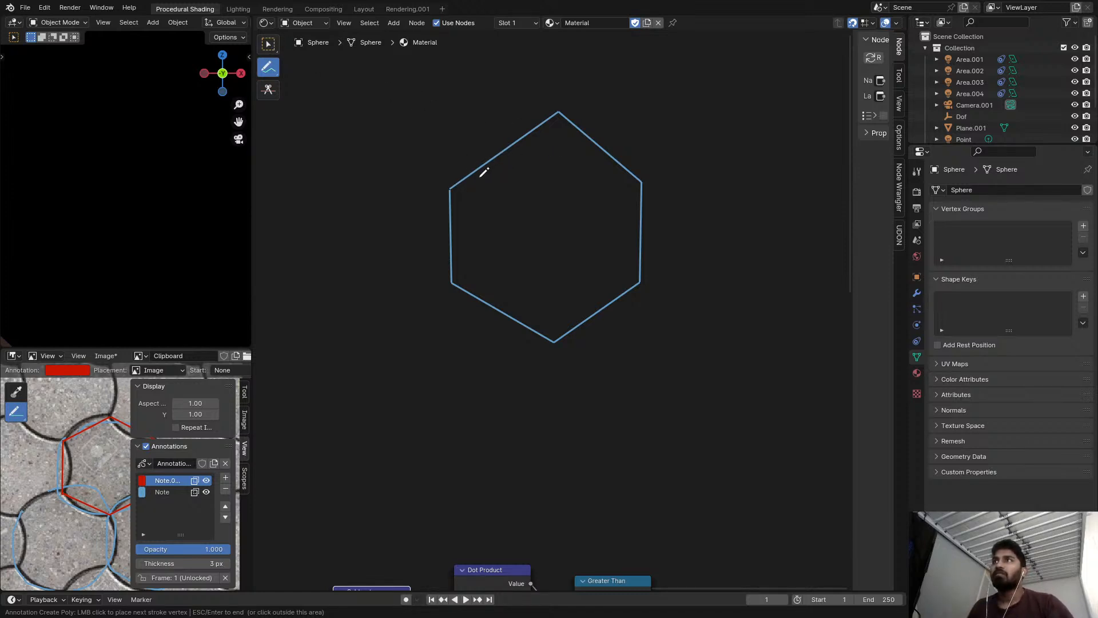
{"action": "key", "text": "Escape"}
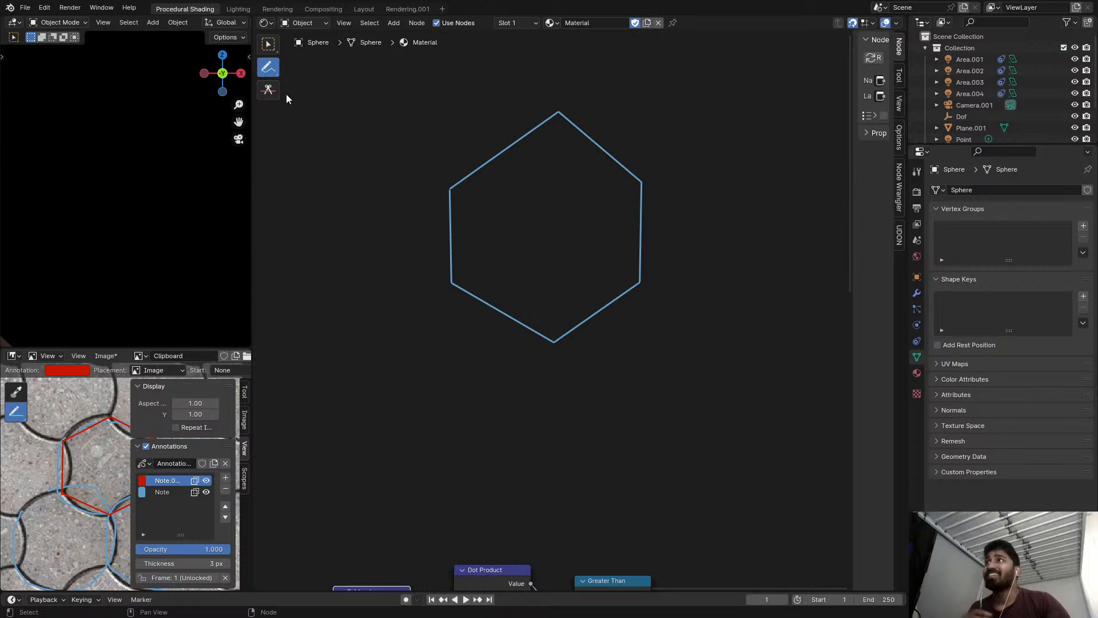
{"action": "left_click", "coordinate": [269, 90]}
{"action": "left_click_drag", "start_coordinate": [493, 121], "coordinate": [528, 180]}
{"action": "mouse_move", "coordinate": [448, 174]}
{"action": "left_mouse_down"}
{"action": "mouse_move", "coordinate": [548, 117]}
{"action": "mouse_move", "coordinate": [466, 172]}
{"action": "left_mouse_up"}
{"action": "left_click_drag", "start_coordinate": [269, 67], "coordinate": [294, 78]}
{"action": "scroll", "coordinate": [521, 176], "scroll_direction": "up", "scroll_amount": 2}
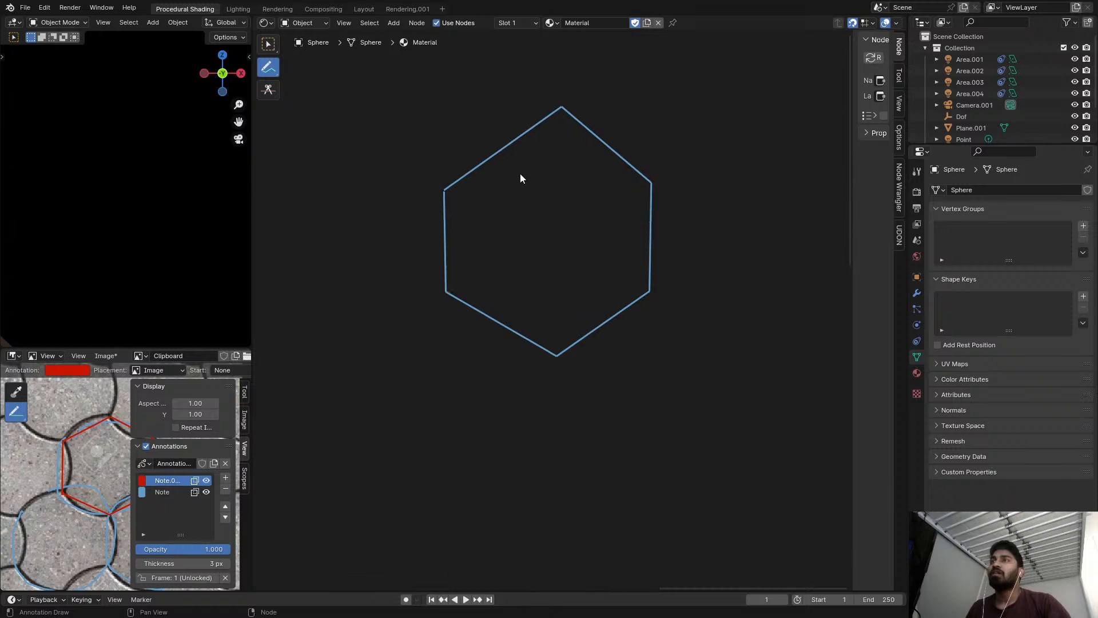
{"action": "left_click", "coordinate": [565, 102]}
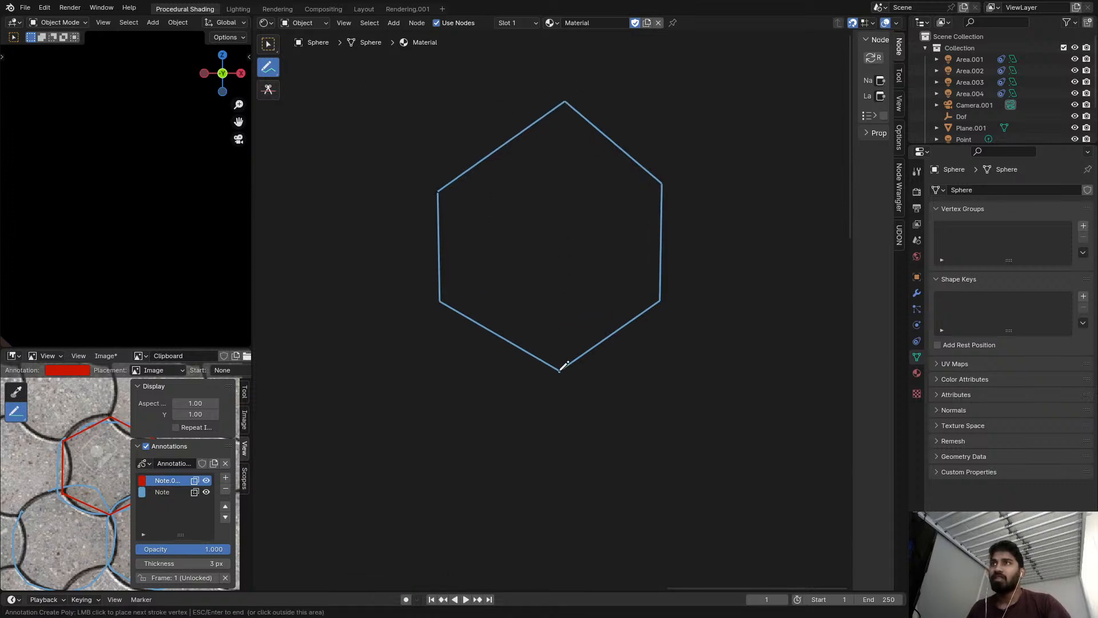
{"action": "key", "text": "Escape"}
Divide the hexagon with annotation lines, one vertical between opposite corners and one horizontal between the side midpoints.
{"action": "right_click", "coordinate": [270, 68]}
{"action": "left_click_drag", "start_coordinate": [276, 70], "coordinate": [308, 94]}
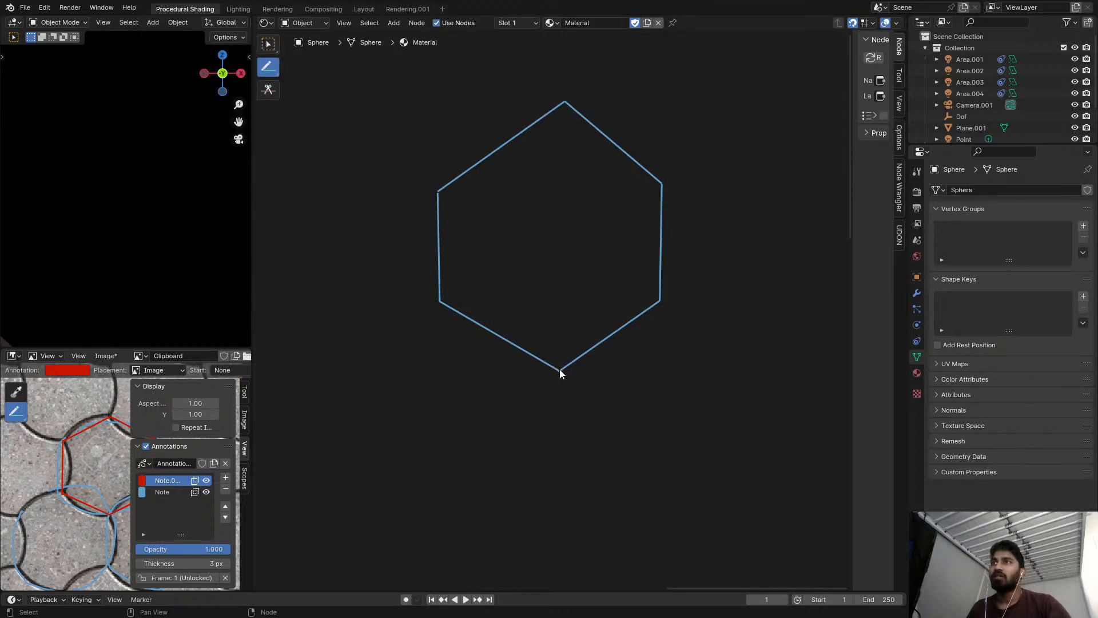
{"action": "left_click_drag", "start_coordinate": [560, 372], "coordinate": [567, 102]}
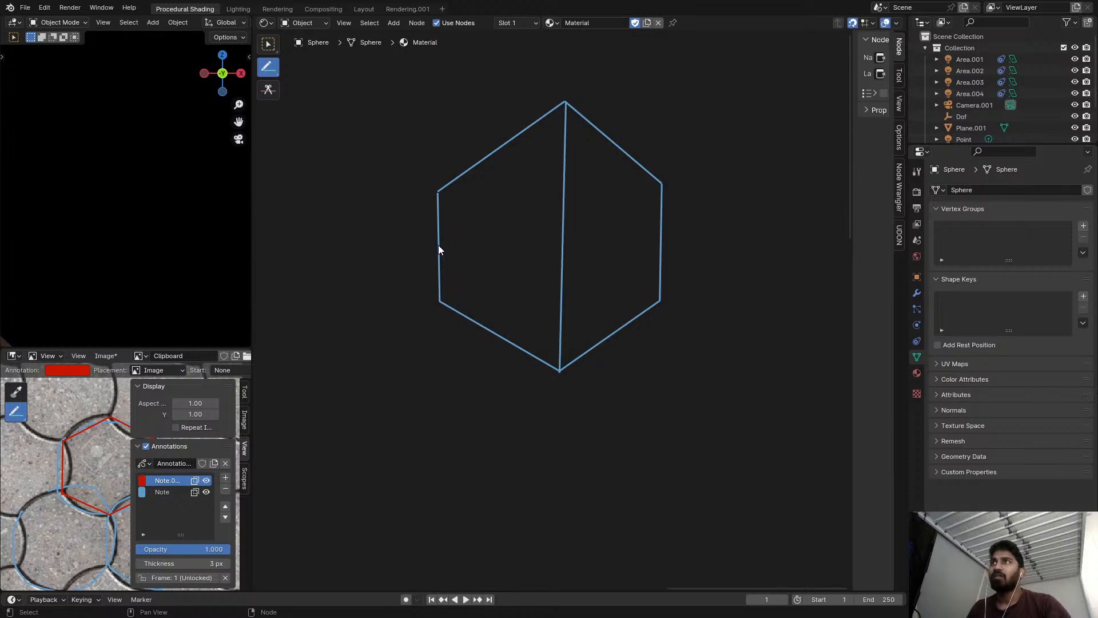
{"action": "left_click_drag", "start_coordinate": [440, 243], "coordinate": [660, 243]}
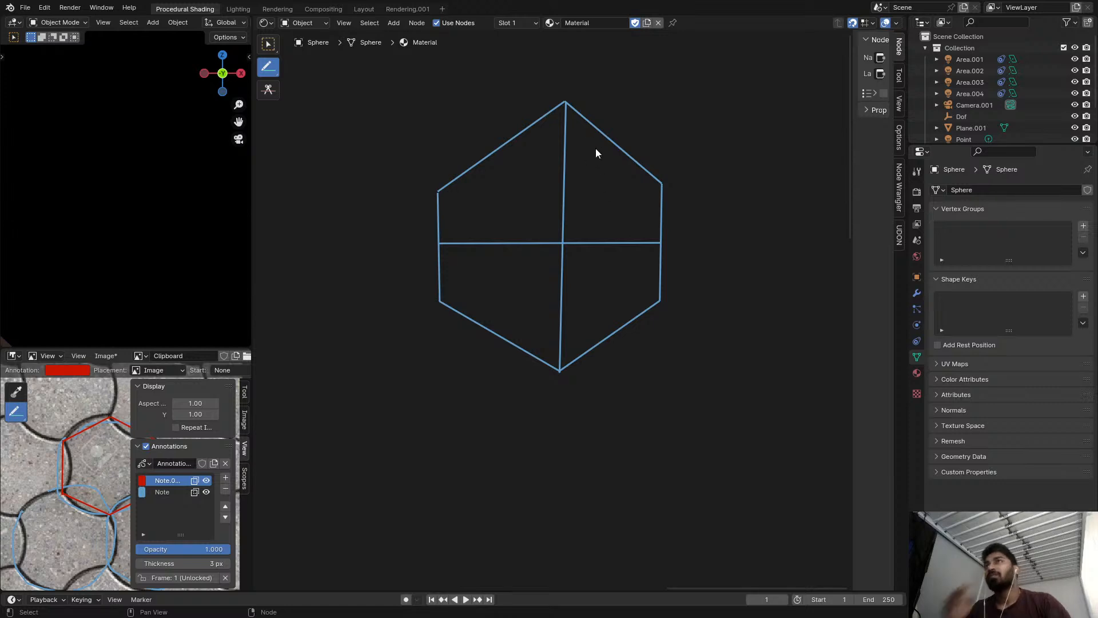
Overlay an annotation line from the hexagon's centre to its right side, undoing the stray lines at its upper right.
{"action": "mouse_move", "coordinate": [566, 100]}
{"action": "left_mouse_down"}
{"action": "mouse_move", "coordinate": [645, 112]}
{"action": "mouse_move", "coordinate": [673, 170]}
{"action": "mouse_move", "coordinate": [594, 167]}
{"action": "mouse_move", "coordinate": [593, 122]}
{"action": "left_mouse_up"}
{"action": "key", "text": "ctrl+z"}
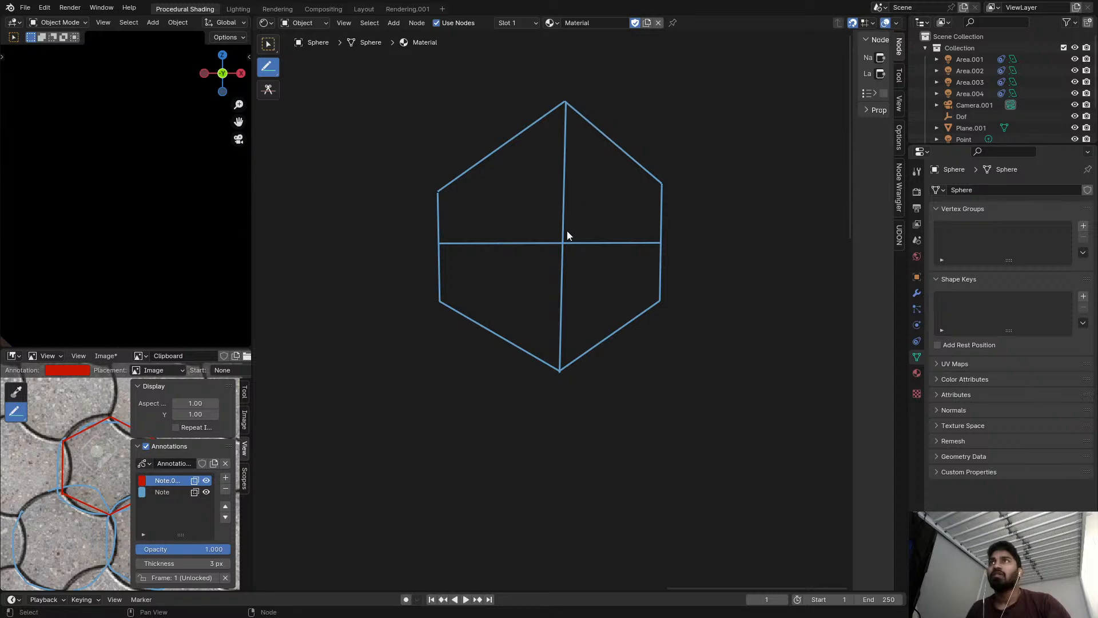
{"action": "left_click_drag", "start_coordinate": [604, 242], "coordinate": [663, 240]}
{"action": "left_click_drag", "start_coordinate": [566, 240], "coordinate": [628, 148]}
{"action": "key", "text": "ctrl+z"}
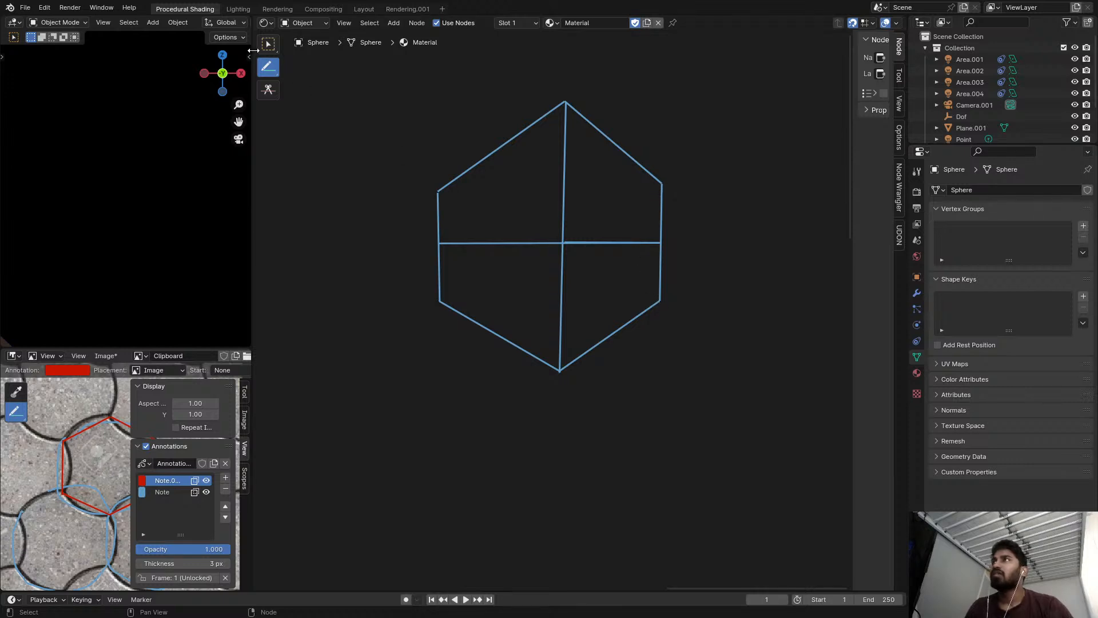
Sketch freehand arcs along the hexagon's six sides, alternating between bulging outward and curving inward.
{"action": "right_click", "coordinate": [267, 64]}
{"action": "left_click_drag", "start_coordinate": [271, 70], "coordinate": [303, 74]}
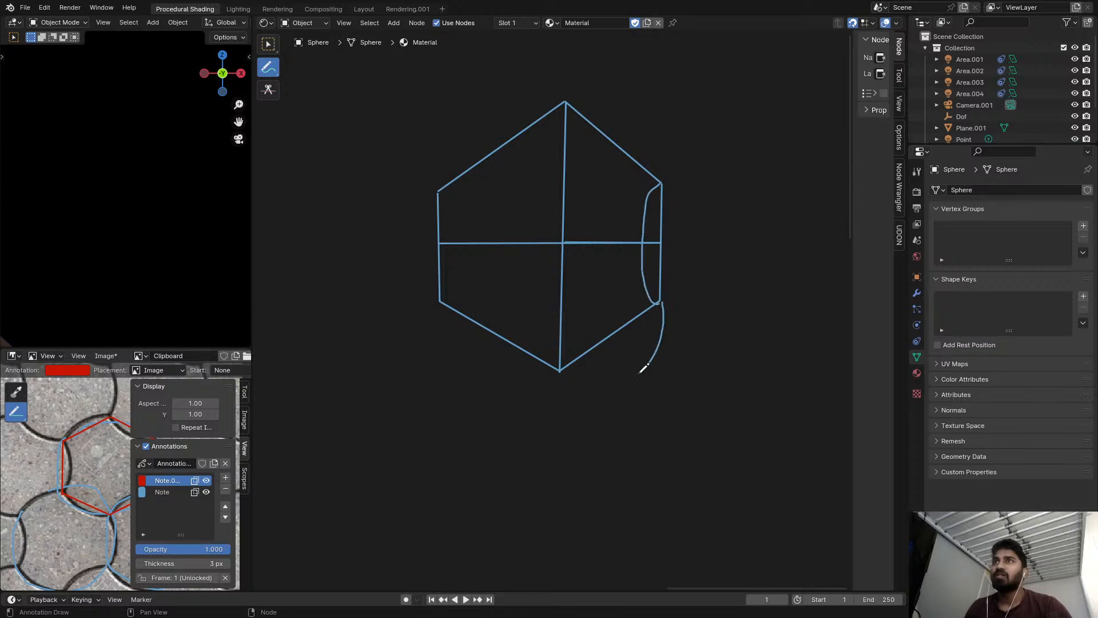
{"action": "left_click_drag", "start_coordinate": [562, 366], "coordinate": [558, 373]}
{"action": "mouse_move", "coordinate": [549, 332]}
{"action": "left_mouse_down"}
{"action": "mouse_move", "coordinate": [449, 290]}
{"action": "mouse_move", "coordinate": [439, 300]}
{"action": "mouse_move", "coordinate": [433, 189]}
{"action": "mouse_move", "coordinate": [464, 202]}
{"action": "mouse_move", "coordinate": [566, 143]}
{"action": "mouse_move", "coordinate": [576, 96]}
{"action": "mouse_move", "coordinate": [641, 112]}
{"action": "left_mouse_up"}
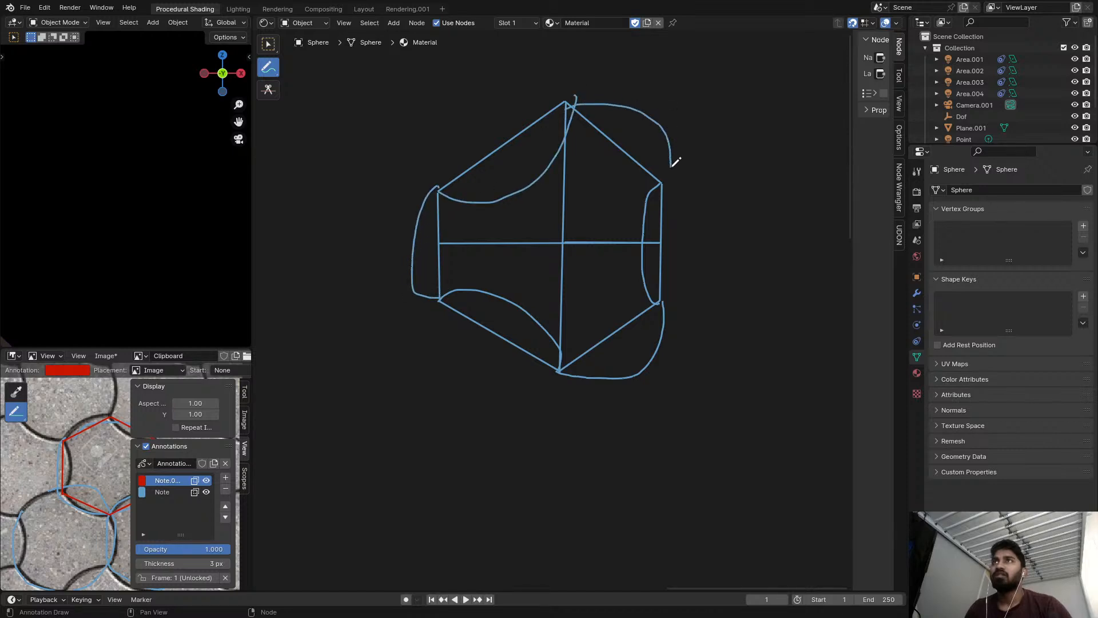
{"action": "left_click_drag", "start_coordinate": [671, 185], "coordinate": [667, 190]}
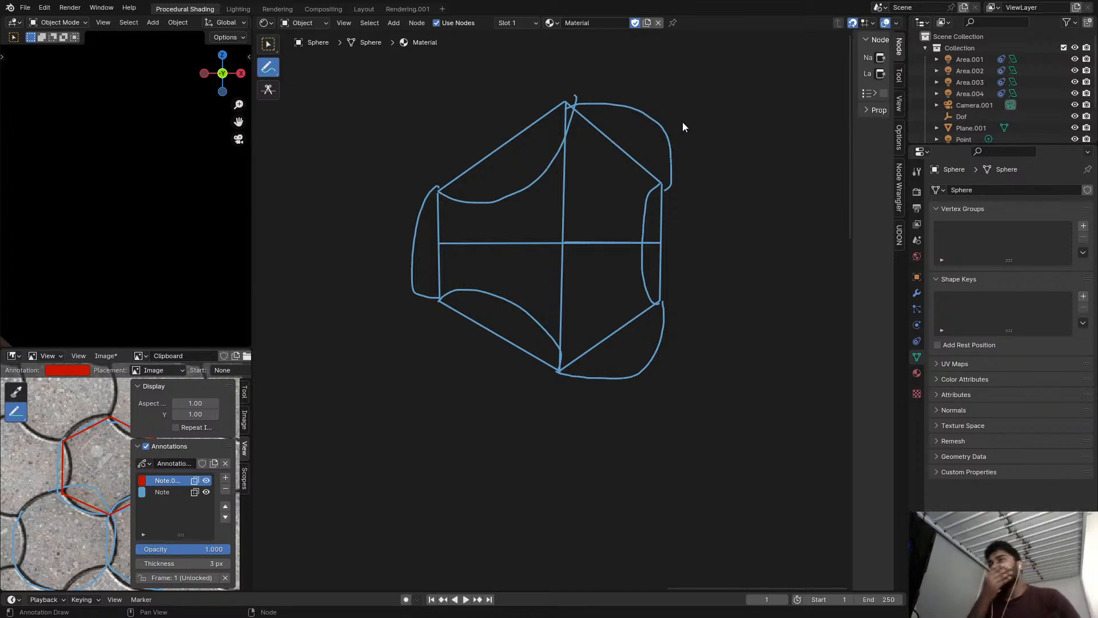
Draw a freehand line from the hexagon's centre to the middle of its upper-right side and label it 1/√3.
{"action": "scroll", "coordinate": [682, 204], "scroll_direction": "up", "scroll_amount": 2}
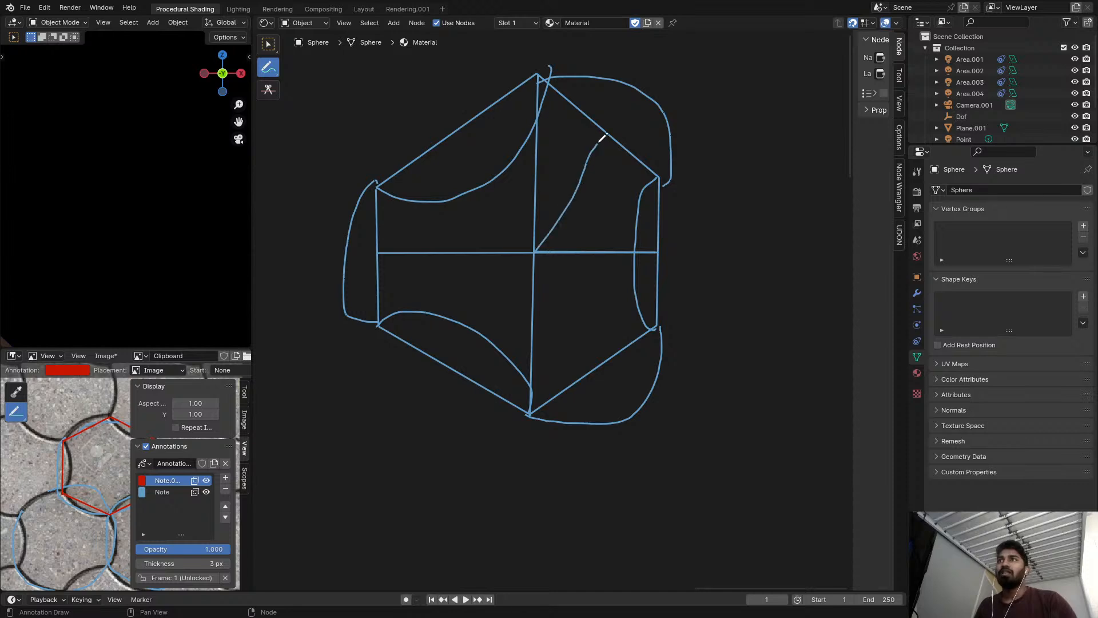
{"action": "key", "text": "ctrl+z"}
{"action": "left_click_drag", "start_coordinate": [535, 252], "coordinate": [595, 188]}
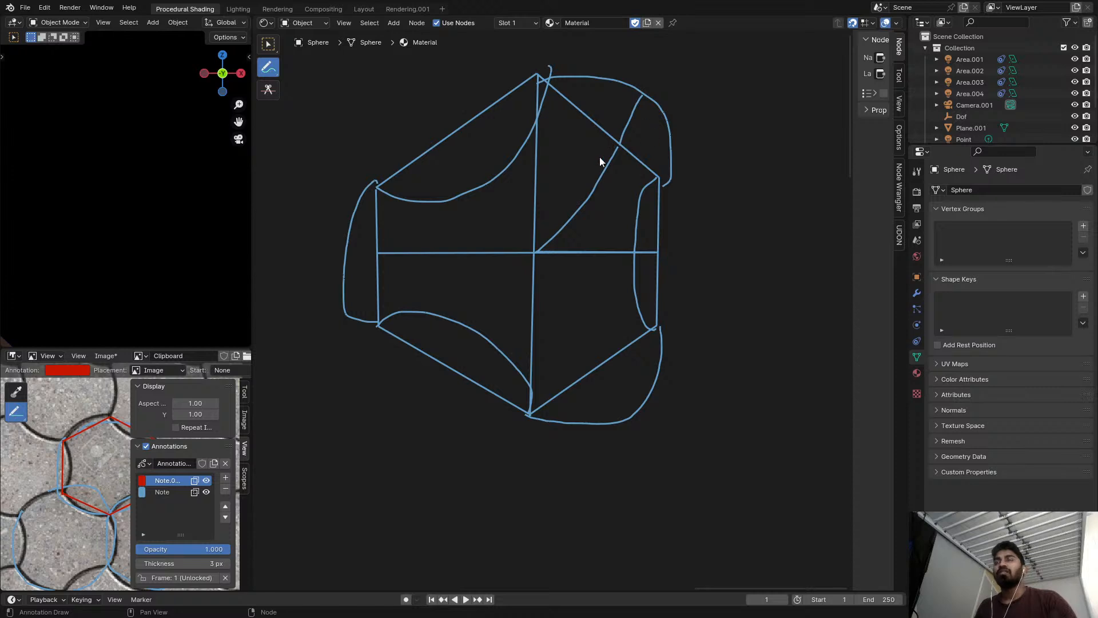
{"action": "key", "text": "ctrl+z"}
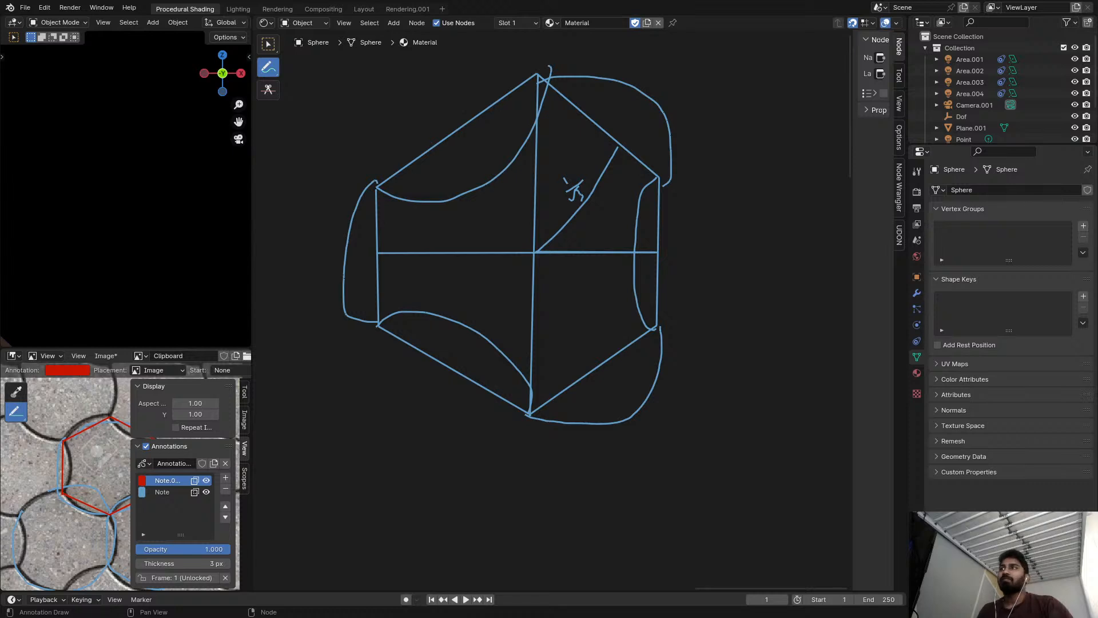
Return to the node chain and preview the Dot Product output on the sphere, removing the accidental stroke over the Subtract node.
{"action": "scroll", "coordinate": [533, 285], "scroll_direction": "down", "scroll_amount": 12}
{"action": "middle_click_drag", "start_coordinate": [534, 284], "coordinate": [537, 97]}
{"action": "scroll", "coordinate": [489, 251], "scroll_direction": "up", "scroll_amount": 4}
{"action": "mouse_move", "coordinate": [457, 246]}
{"action": "middle_mouse_down"}
{"action": "mouse_move", "coordinate": [471, 262]}
{"action": "mouse_move", "coordinate": [518, 231]}
{"action": "mouse_move", "coordinate": [564, 242]}
{"action": "mouse_move", "coordinate": [597, 234]}
{"action": "middle_mouse_up"}
{"action": "scroll", "coordinate": [485, 262], "scroll_direction": "up", "scroll_amount": 5}
{"action": "left_click", "coordinate": [486, 261], "text": "ctrl+shift"}
{"action": "left_click", "coordinate": [602, 242], "text": "ctrl+shift"}
{"action": "scroll", "coordinate": [537, 250], "scroll_direction": "down", "scroll_amount": 2}
{"action": "scroll", "coordinate": [531, 249], "scroll_direction": "down", "scroll_amount": 2}
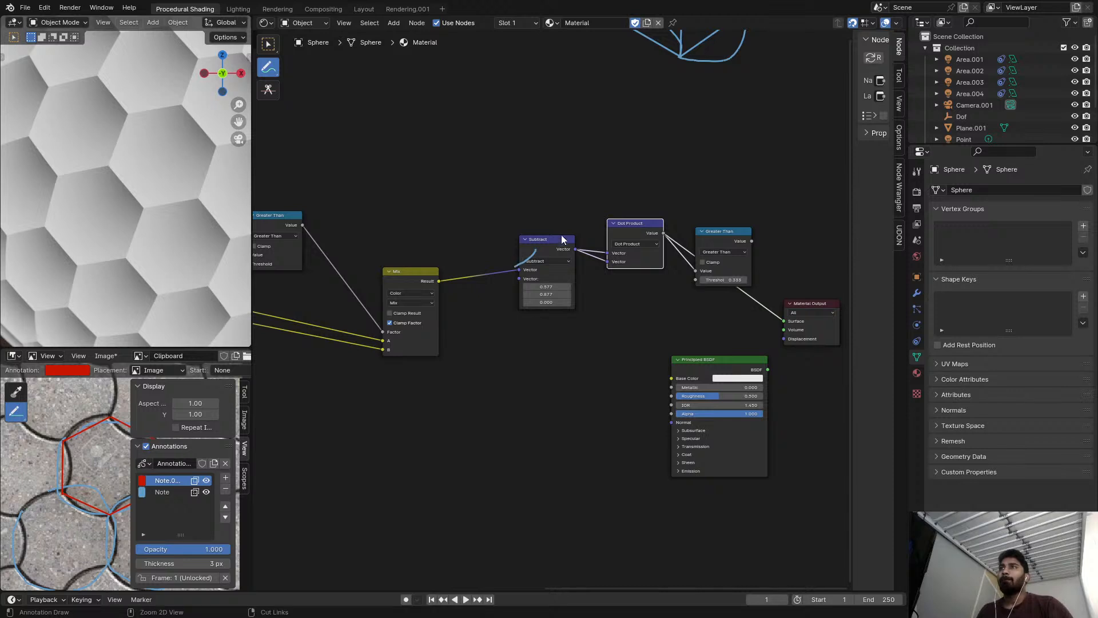
{"action": "scroll", "coordinate": [571, 247], "scroll_direction": "up", "scroll_amount": 1}
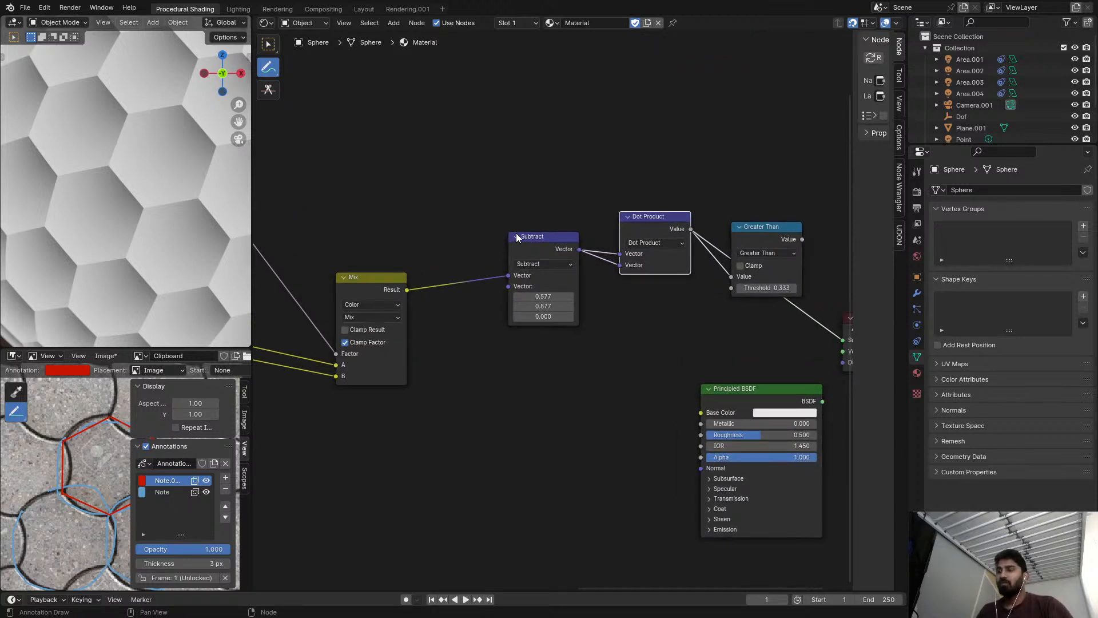
Move the Subtract and Dot Product nodes closer to the Mix node.
{"action": "left_click_drag", "start_coordinate": [539, 257], "coordinate": [478, 287]}
{"action": "left_click_drag", "start_coordinate": [650, 226], "coordinate": [565, 266]}
{"action": "scroll", "coordinate": [660, 266], "scroll_direction": "up", "scroll_amount": 3}
{"action": "middle_click_drag", "start_coordinate": [660, 266], "coordinate": [603, 255]}
Preview the Greater Than output on the sphere and raise its threshold to 0.423.
{"action": "left_click", "coordinate": [722, 220], "text": "ctrl+shift"}
{"action": "left_click_drag", "start_coordinate": [722, 217], "coordinate": [696, 217]}
{"action": "left_click_drag", "start_coordinate": [709, 282], "coordinate": [741, 282], "text": "shift"}
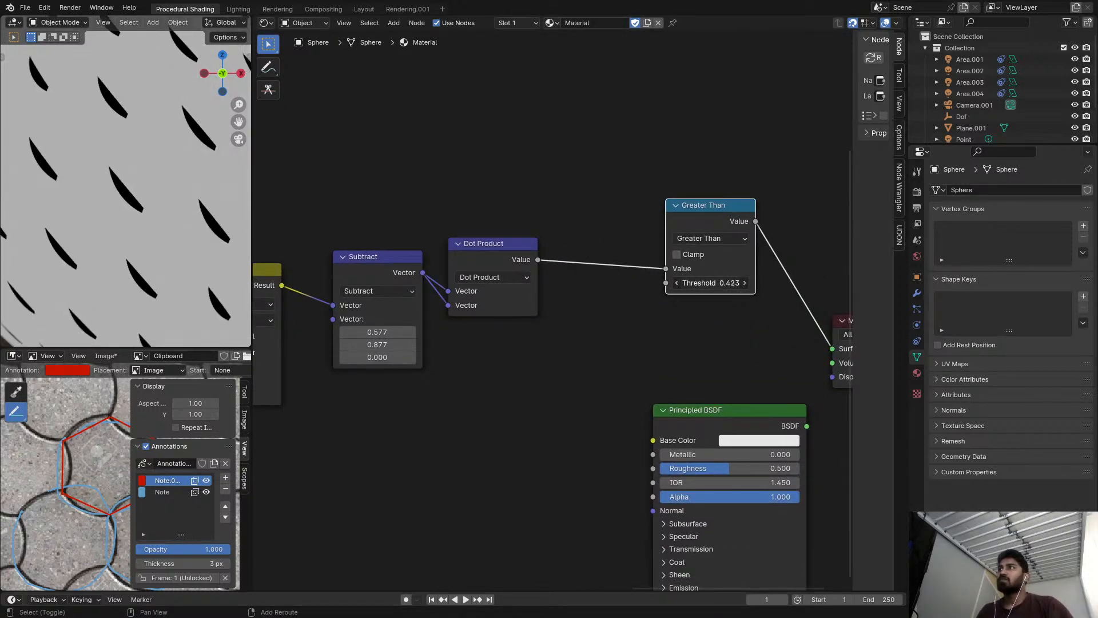
Lower the Subtract node's Y value to 0.847.
{"action": "middle_click_drag", "start_coordinate": [493, 337], "coordinate": [558, 354]}
{"action": "mouse_move", "coordinate": [443, 348]}
{"action": "left_mouse_down", "text": "shift"}
{"action": "mouse_move", "coordinate": [491, 349]}
{"action": "mouse_move", "coordinate": [417, 361]}
{"action": "mouse_move", "coordinate": [469, 361]}
{"action": "mouse_move", "coordinate": [424, 361]}
{"action": "mouse_move", "coordinate": [435, 361]}
{"action": "left_mouse_up", "text": "shift"}
{"action": "middle_click_drag", "start_coordinate": [460, 355], "coordinate": [503, 348]}
Compare the Dot Product and Greater Than outputs on the sphere, ending on the Greater Than preview.
{"action": "left_click", "coordinate": [600, 260], "text": "ctrl+shift"}
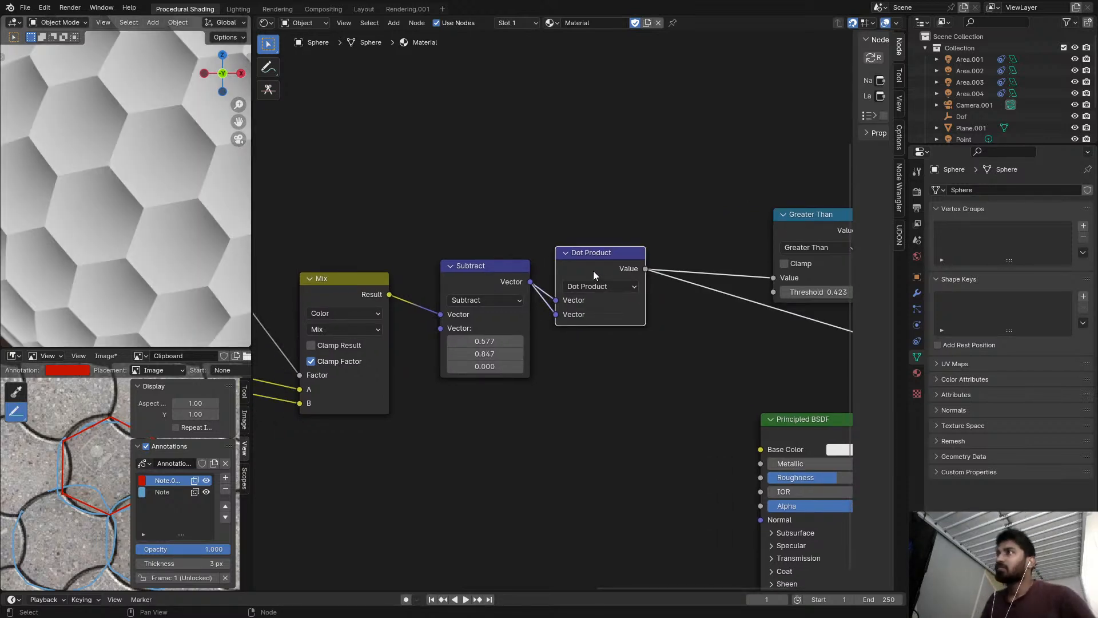
{"action": "scroll", "coordinate": [767, 240], "scroll_direction": "up", "scroll_amount": 1}
{"action": "middle_click_drag", "start_coordinate": [771, 239], "coordinate": [658, 241]}
{"action": "left_click", "coordinate": [697, 223], "text": "ctrl+shift"}
{"action": "middle_click_drag", "start_coordinate": [705, 191], "coordinate": [658, 228]}
{"action": "scroll", "coordinate": [657, 225], "scroll_direction": "down", "scroll_amount": 2}
{"action": "scroll", "coordinate": [657, 225], "scroll_direction": "down", "scroll_amount": 2}
{"action": "scroll", "coordinate": [702, 221], "scroll_direction": "up", "scroll_amount": 3}
{"action": "key", "text": "shift+a"}
{"action": "left_click", "coordinate": [701, 219]}
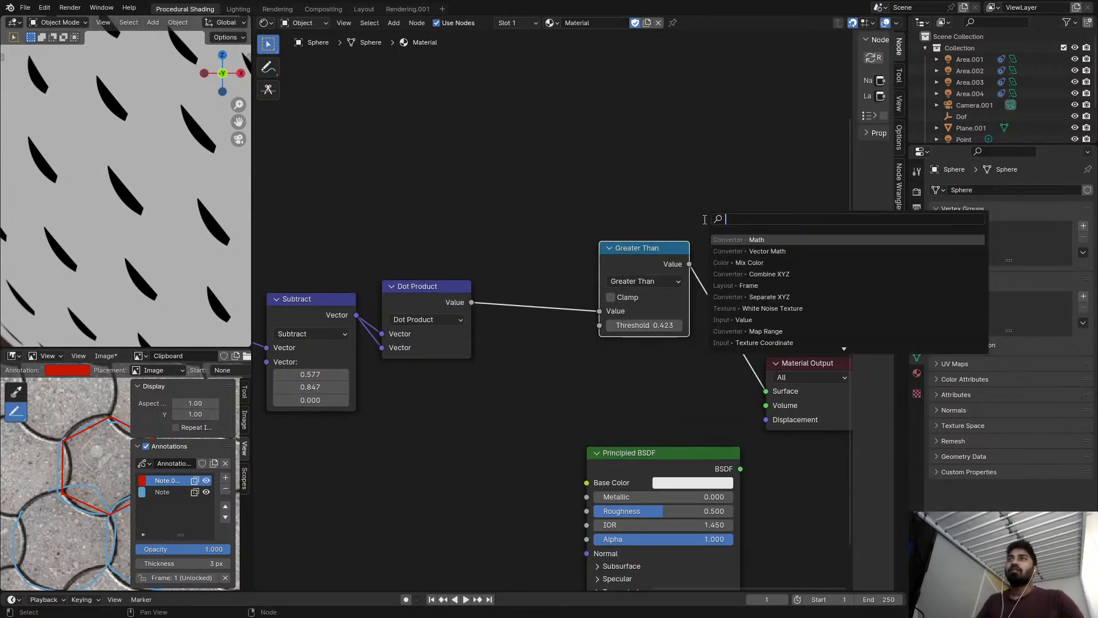
{"action": "key", "text": "Escape"}
Move the Principled BSDF node farther down and to the right, clear of the node chain.
{"action": "scroll", "coordinate": [589, 218], "scroll_direction": "down", "scroll_amount": 4}
{"action": "scroll", "coordinate": [411, 275], "scroll_direction": "up", "scroll_amount": 2}
{"action": "scroll", "coordinate": [371, 288], "scroll_direction": "down", "scroll_amount": 3}
{"action": "left_click_drag", "start_coordinate": [376, 217], "coordinate": [614, 281]}
{"action": "left_click_drag", "start_coordinate": [629, 384], "coordinate": [846, 489]}
{"action": "scroll", "coordinate": [538, 326], "scroll_direction": "down", "scroll_amount": 2}
{"action": "mouse_move", "coordinate": [429, 228]}
{"action": "left_mouse_down"}
{"action": "mouse_move", "coordinate": [511, 312]}
{"action": "mouse_move", "coordinate": [561, 318]}
{"action": "left_mouse_up"}
{"action": "key", "text": "g"}
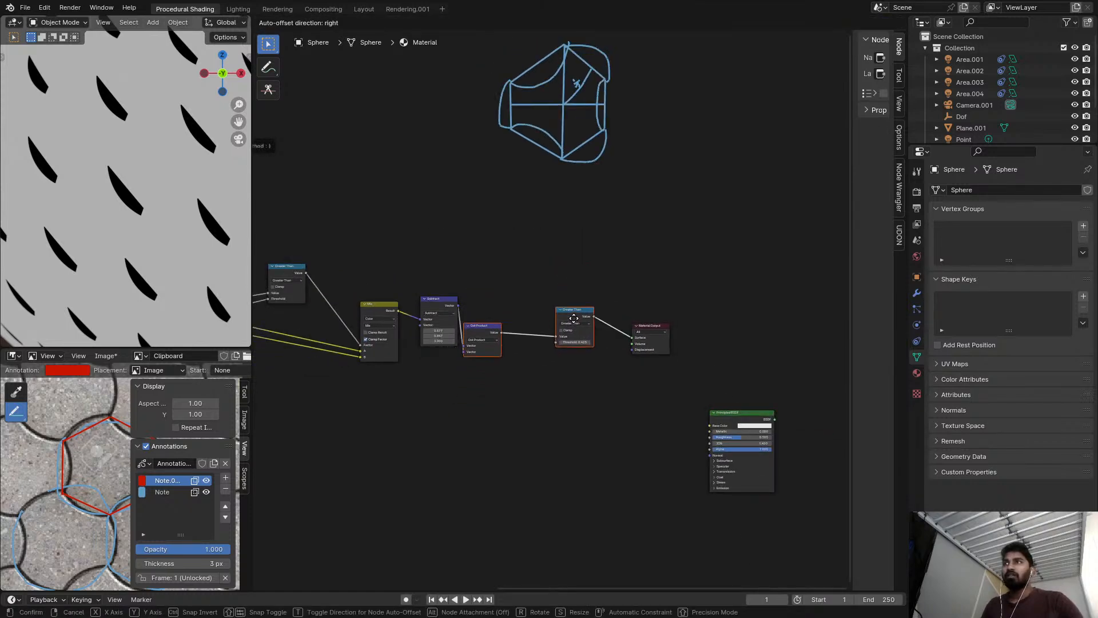
{"action": "right_click", "coordinate": [570, 329]}
Move the Subtract, Dot Product and Greater Than nodes together a little lower to free space above them.
{"action": "left_click_drag", "start_coordinate": [429, 278], "coordinate": [575, 334]}
{"action": "left_click_drag", "start_coordinate": [580, 282], "coordinate": [569, 325]}
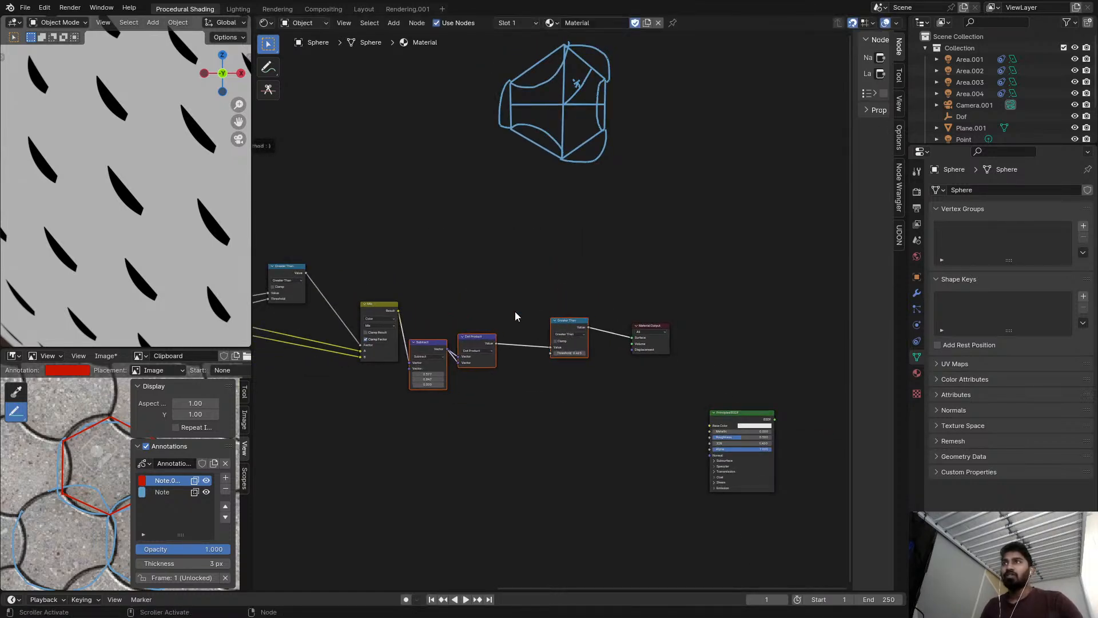
{"action": "scroll", "coordinate": [510, 305], "scroll_direction": "up", "scroll_amount": 3}
{"action": "left_click", "coordinate": [504, 307]}
{"action": "scroll", "coordinate": [394, 341], "scroll_direction": "up", "scroll_amount": 2}
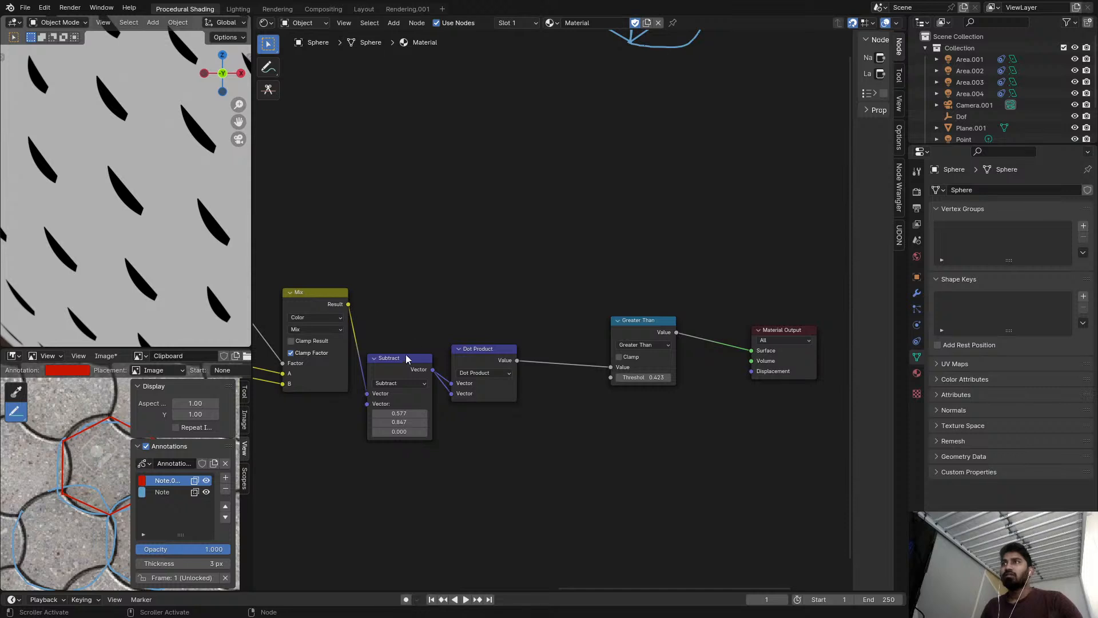
Add a Vector Math node above the Dot Product node and set its operation to Scale.
{"action": "left_click", "coordinate": [423, 365]}
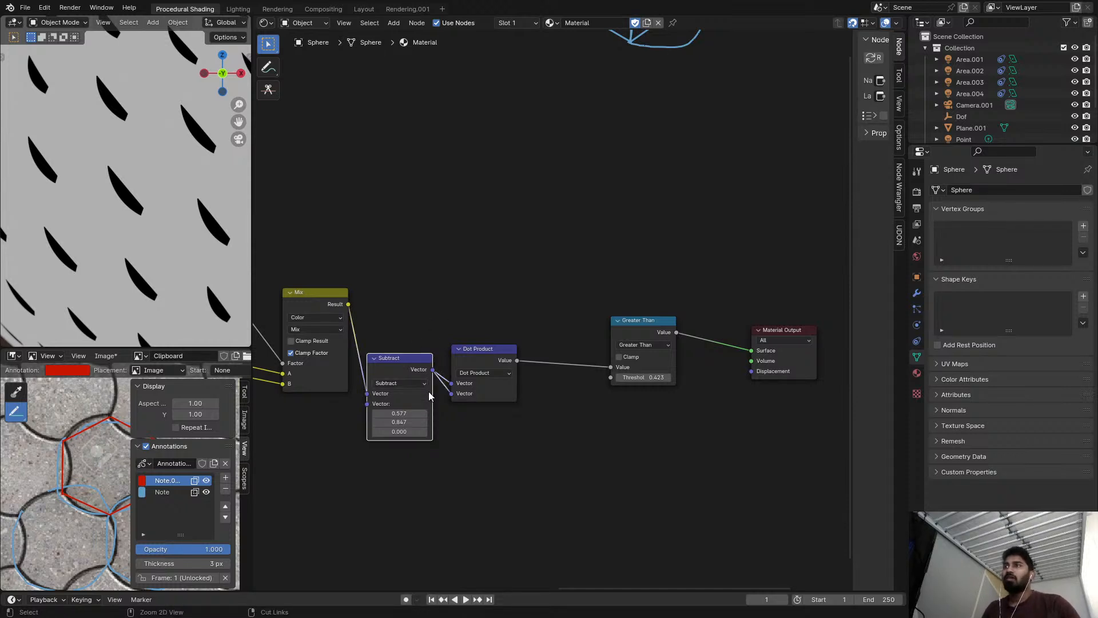
{"action": "scroll", "coordinate": [448, 403], "scroll_direction": "up", "scroll_amount": 2}
{"action": "scroll", "coordinate": [468, 366], "scroll_direction": "down", "scroll_amount": 2}
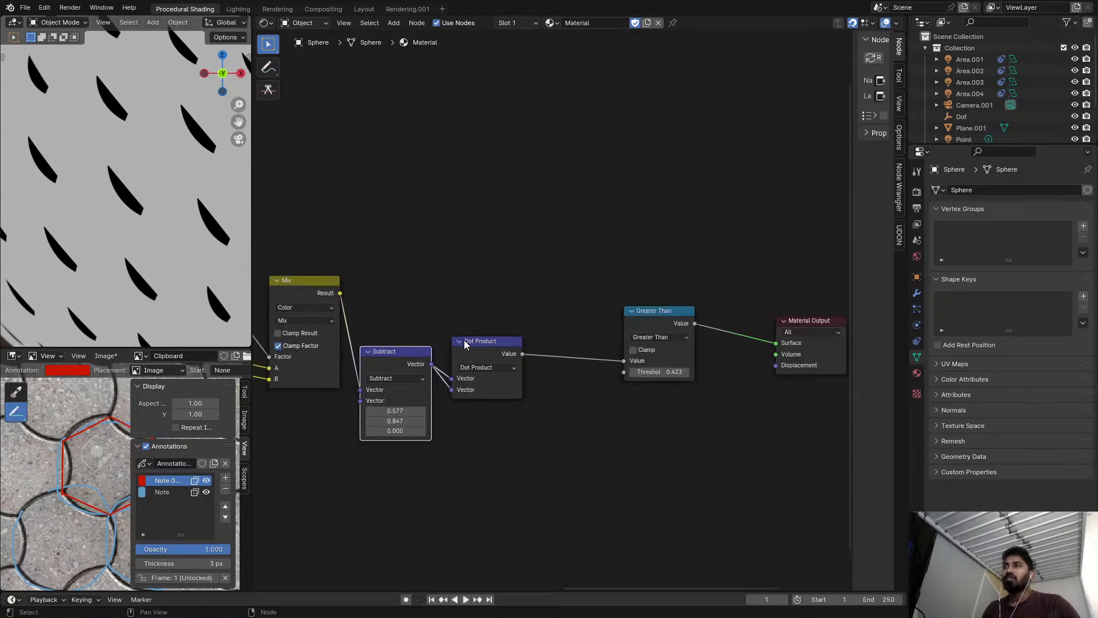
{"action": "scroll", "coordinate": [470, 346], "scroll_direction": "up", "scroll_amount": 3}
{"action": "key", "text": "shift+a"}
{"action": "left_click", "coordinate": [497, 316]}
{"action": "type", "text": "vec"}
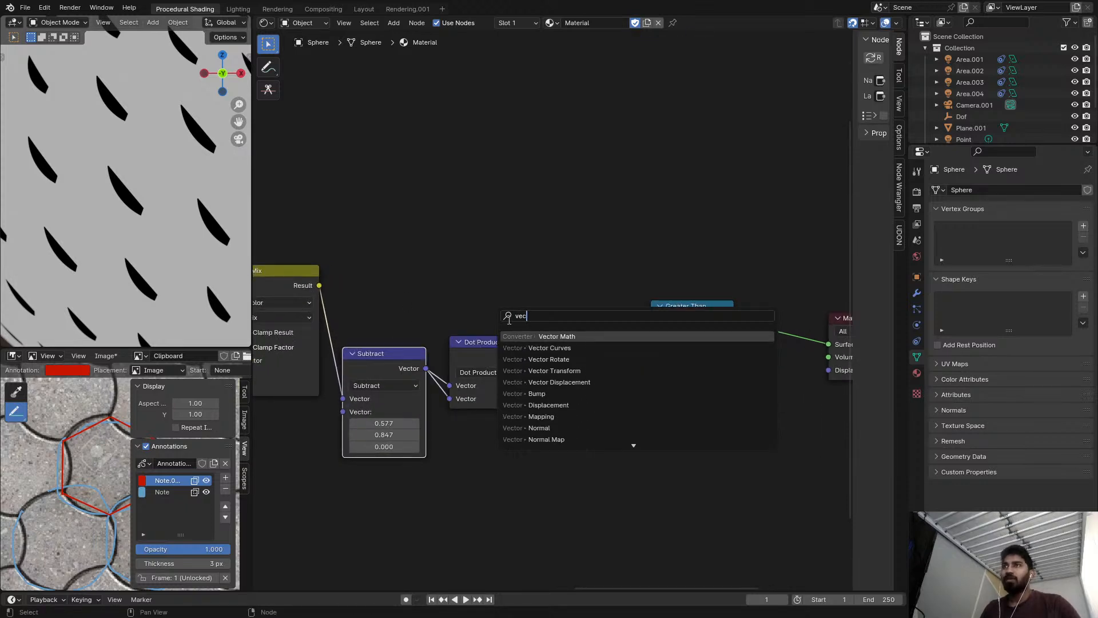
{"action": "key", "text": "Return"}
{"action": "left_click", "coordinate": [546, 153]}
{"action": "left_click", "coordinate": [571, 208]}
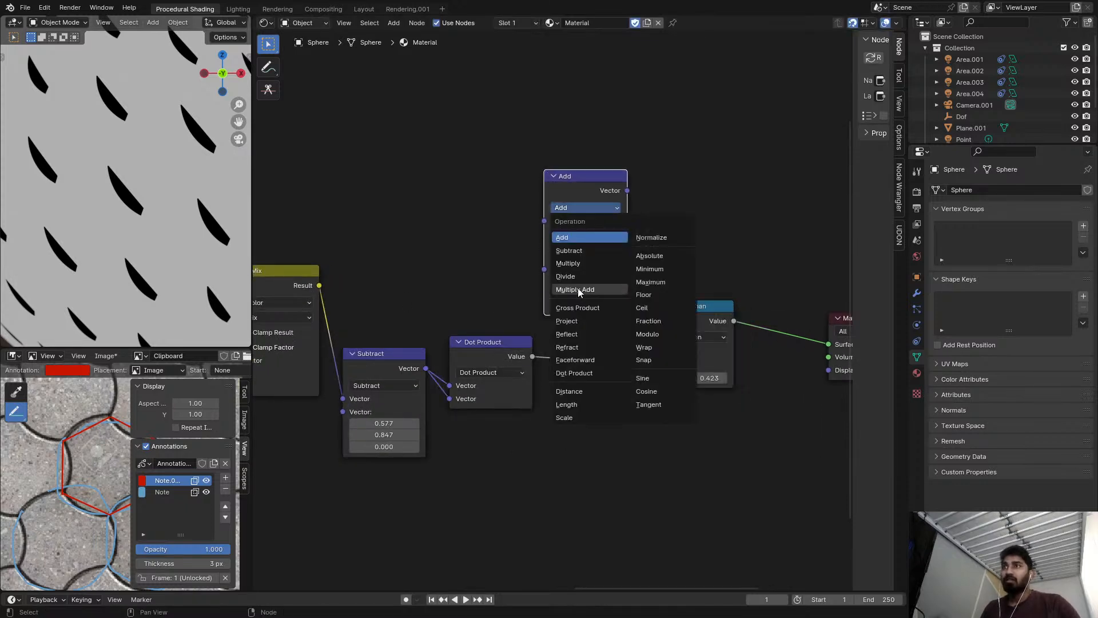
{"action": "left_click", "coordinate": [575, 418]}
Add a Vector Math node past the Greater Than node, fed by the Mix Result, and set its operation to Subtract.
{"action": "left_click_drag", "start_coordinate": [313, 291], "coordinate": [682, 269]}
{"action": "right_click", "coordinate": [324, 235]}
{"action": "type", "text": "vec"}
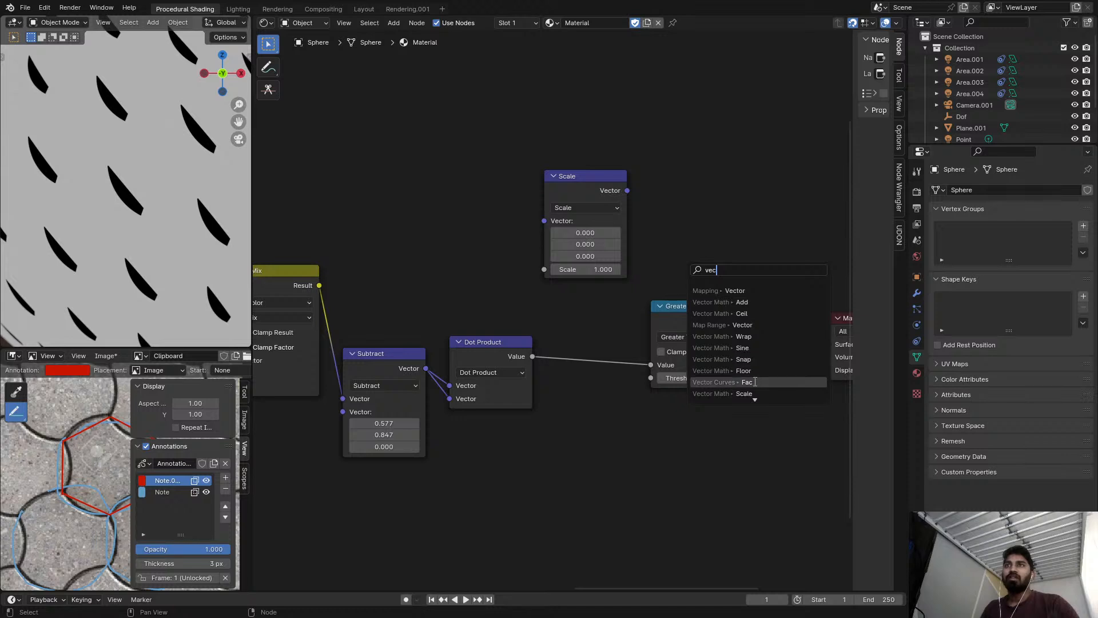
{"action": "scroll", "coordinate": [760, 386], "scroll_direction": "down", "scroll_amount": 6}
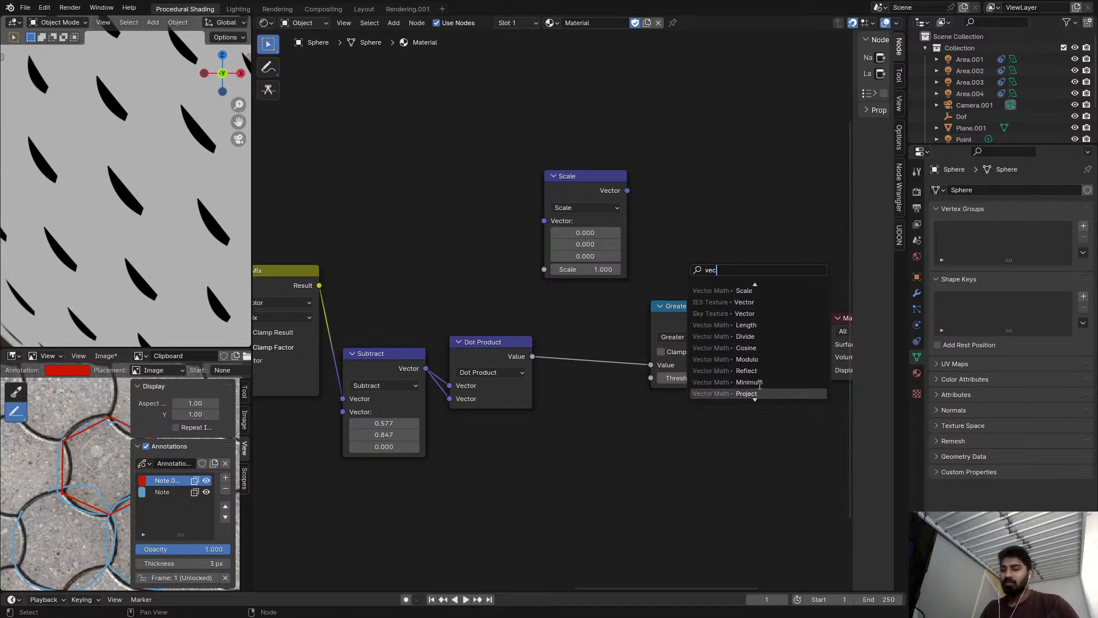
{"action": "type", "text": "b"}
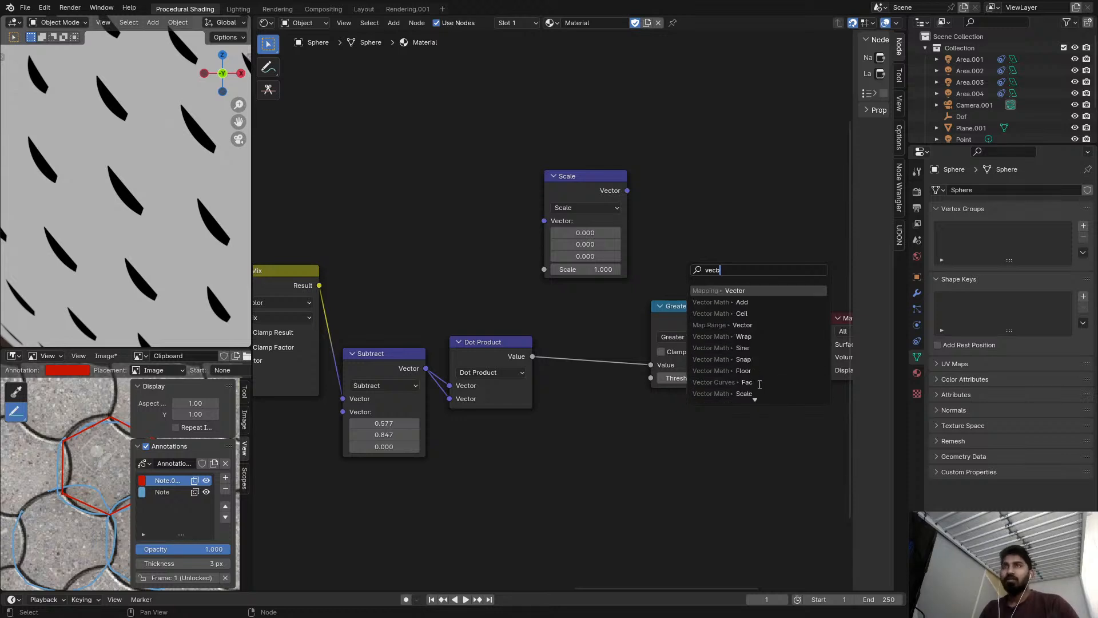
{"action": "left_click", "coordinate": [754, 305]}
{"action": "left_click", "coordinate": [800, 240]}
{"action": "left_click", "coordinate": [776, 230]}
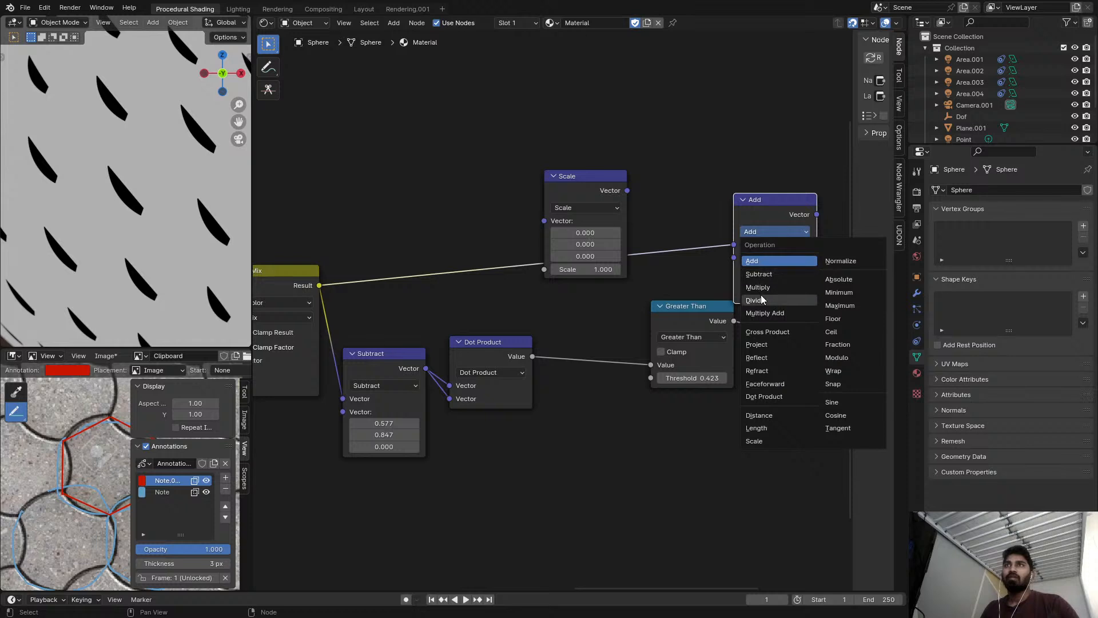
{"action": "left_click", "coordinate": [759, 274]}
Place the Scale node past Greater Than, feed its Scale input from Greater Than, and link its Vector output to the new Subtract's second input.
{"action": "left_click_drag", "start_coordinate": [701, 318], "coordinate": [677, 354]}
{"action": "left_click_drag", "start_coordinate": [571, 174], "coordinate": [789, 493]}
{"action": "scroll", "coordinate": [697, 382], "scroll_direction": "down", "scroll_amount": 5}
{"action": "scroll", "coordinate": [476, 314], "scroll_direction": "up", "scroll_amount": 2}
{"action": "scroll", "coordinate": [675, 386], "scroll_direction": "up", "scroll_amount": 2}
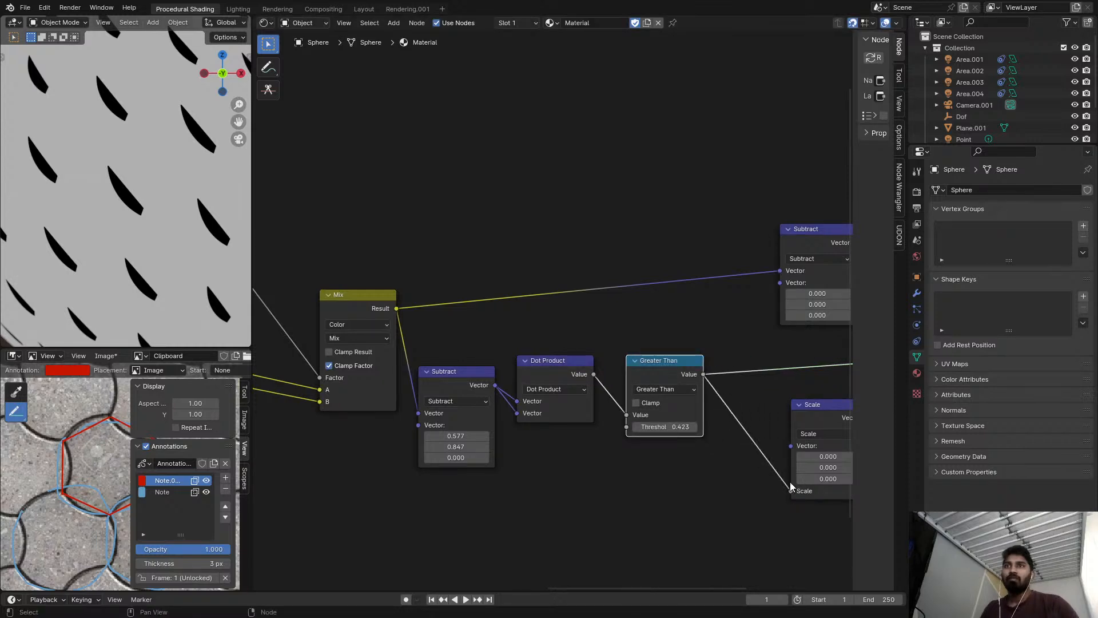
{"action": "middle_click_drag", "start_coordinate": [810, 430], "coordinate": [678, 430]}
{"action": "left_click_drag", "start_coordinate": [736, 418], "coordinate": [664, 290]}
{"action": "key", "text": "Escape"}
{"action": "left_click_drag", "start_coordinate": [737, 418], "coordinate": [651, 285]}
Change the Greater Than node's operation to Less Than and preview the final Subtract node on the sphere.
{"action": "scroll", "coordinate": [790, 417], "scroll_direction": "up", "scroll_amount": 3}
{"action": "mouse_move", "coordinate": [622, 362]}
{"action": "left_mouse_down"}
{"action": "mouse_move", "coordinate": [672, 362]}
{"action": "mouse_move", "coordinate": [623, 362]}
{"action": "left_mouse_up"}
{"action": "middle_click_drag", "start_coordinate": [483, 327], "coordinate": [539, 330]}
{"action": "scroll", "coordinate": [538, 329], "scroll_direction": "up", "scroll_amount": 1}
{"action": "left_click", "coordinate": [476, 252], "text": "ctrl+shift"}
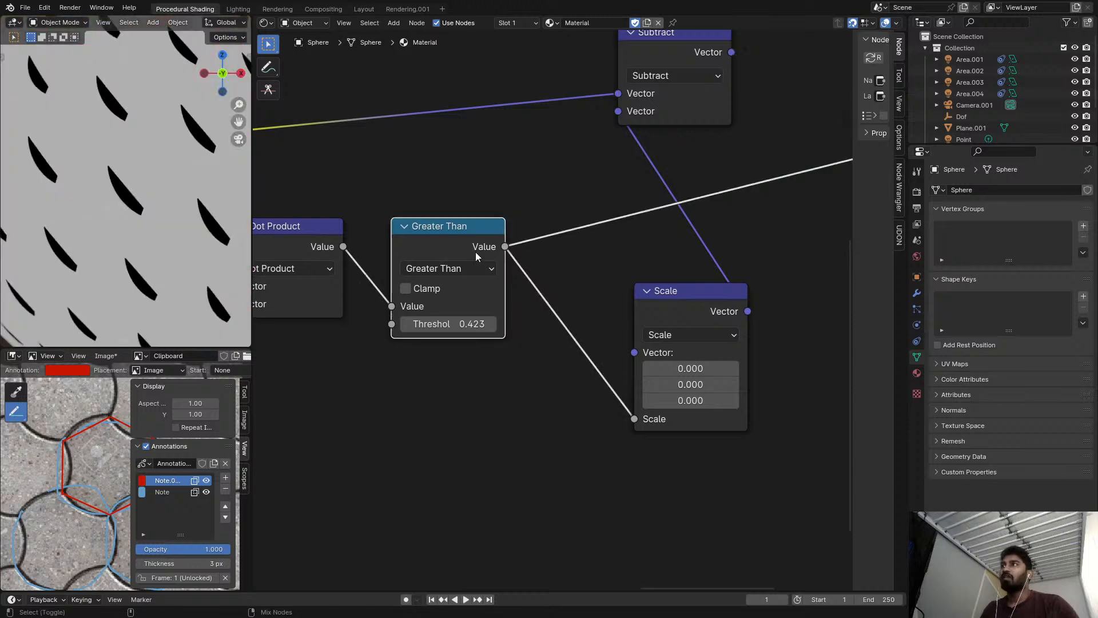
{"action": "left_click", "coordinate": [450, 270]}
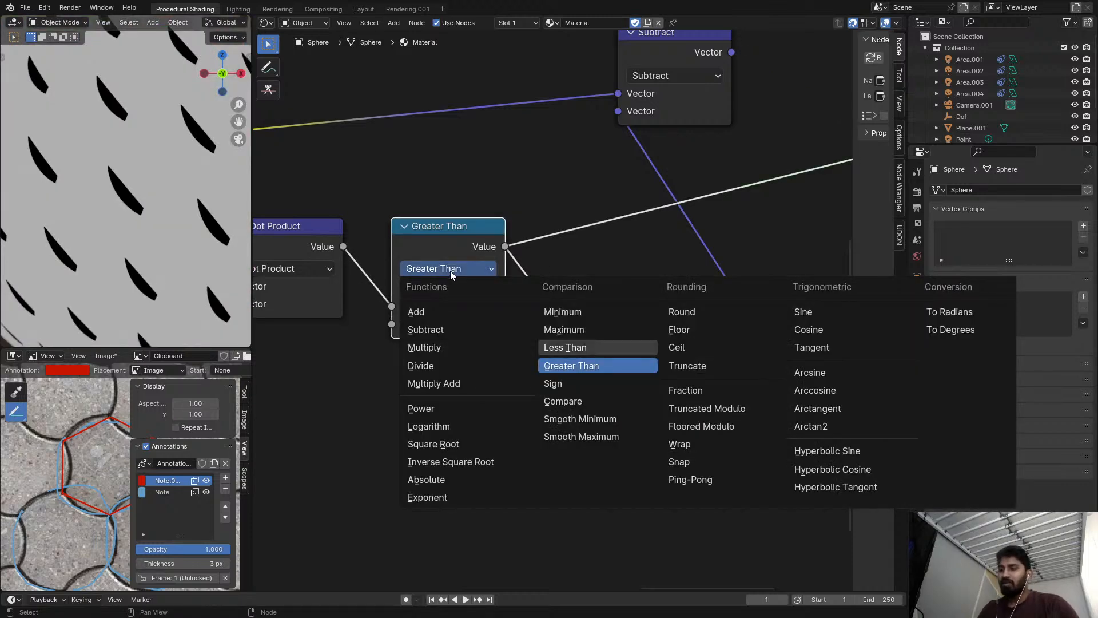
{"action": "left_click", "coordinate": [565, 347]}
{"action": "middle_click_drag", "start_coordinate": [649, 198], "coordinate": [624, 328]}
{"action": "scroll", "coordinate": [625, 327], "scroll_direction": "down", "scroll_amount": 1}
{"action": "left_click", "coordinate": [600, 199], "text": "ctrl+shift"}
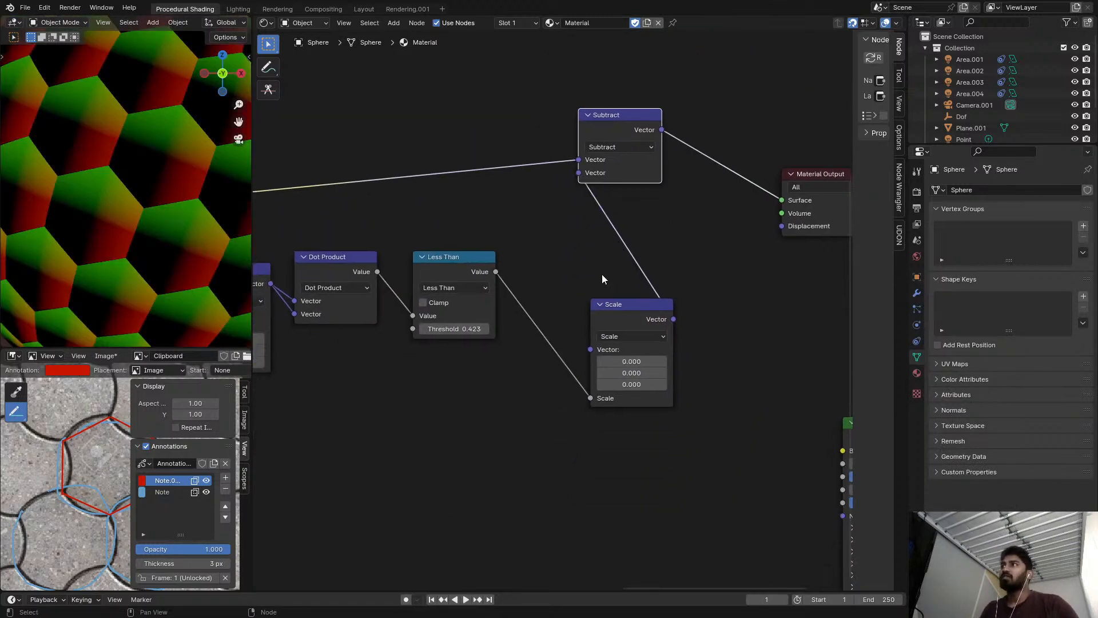
Set the X component of the Scale node's vector to 1.
{"action": "scroll", "coordinate": [598, 300], "scroll_direction": "up", "scroll_amount": 1}
{"action": "mouse_move", "coordinate": [623, 370]}
{"action": "left_mouse_down"}
{"action": "mouse_move", "coordinate": [672, 370]}
{"action": "mouse_move", "coordinate": [600, 370]}
{"action": "mouse_move", "coordinate": [623, 370]}
{"action": "left_mouse_up"}
{"action": "right_click", "coordinate": [622, 370]}
{"action": "scroll", "coordinate": [80, 157], "scroll_direction": "up", "scroll_amount": 4}
{"action": "middle_click_drag", "start_coordinate": [81, 156], "coordinate": [301, 231], "text": "shift"}
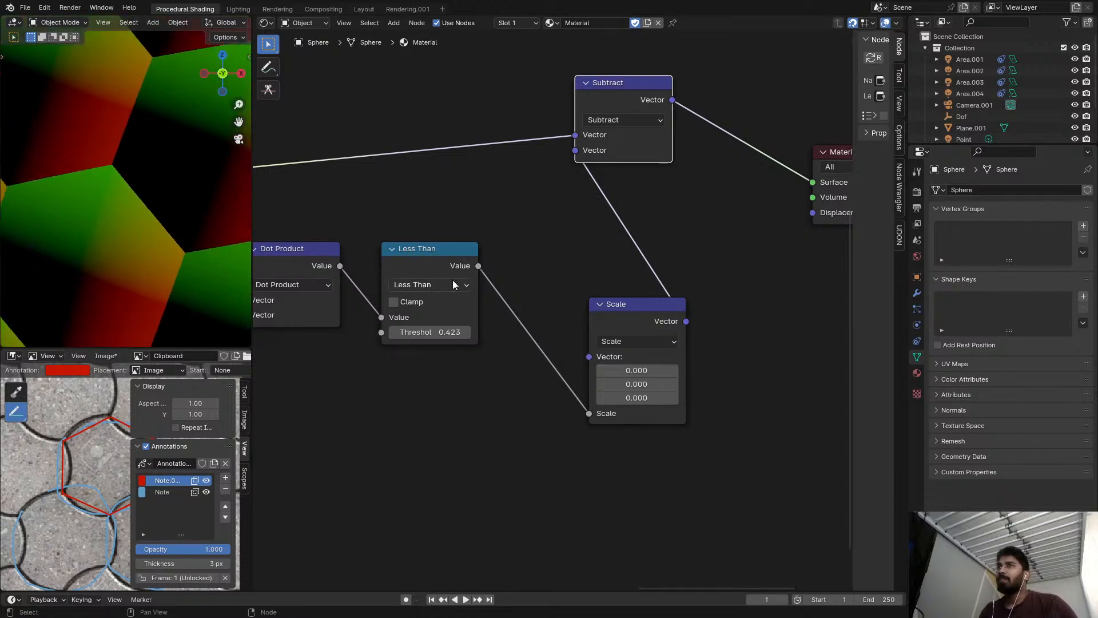
{"action": "middle_click_drag", "start_coordinate": [584, 331], "coordinate": [629, 297]}
{"action": "scroll", "coordinate": [629, 297], "scroll_direction": "up", "scroll_amount": 1}
{"action": "scroll", "coordinate": [639, 322], "scroll_direction": "down", "scroll_amount": 4}
{"action": "left_click_drag", "start_coordinate": [678, 337], "coordinate": [620, 337]}
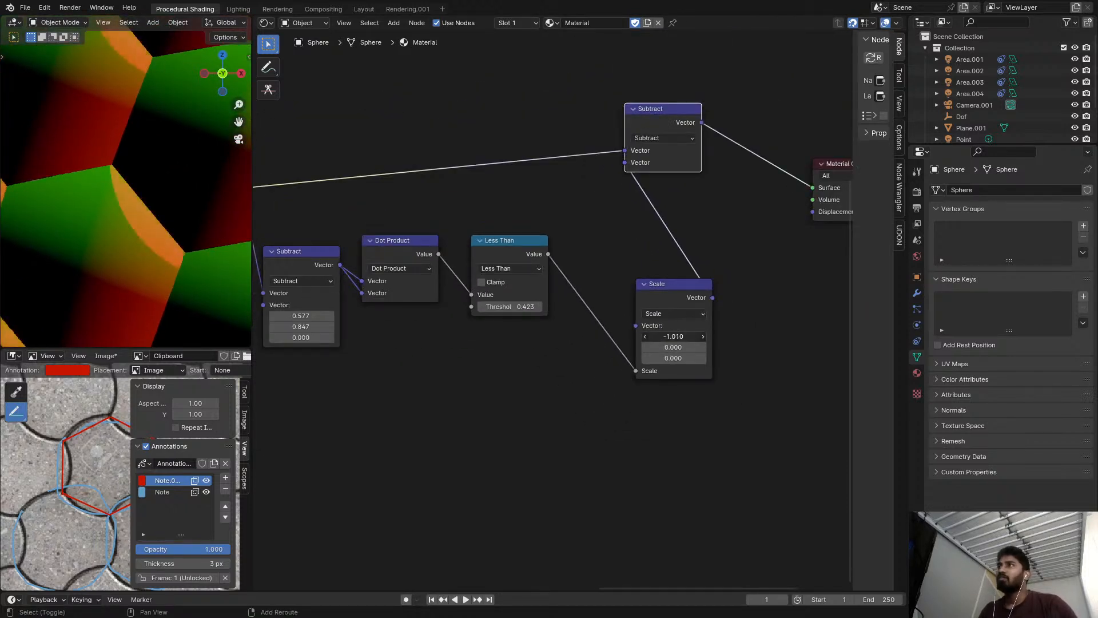
{"action": "left_click", "coordinate": [689, 338]}
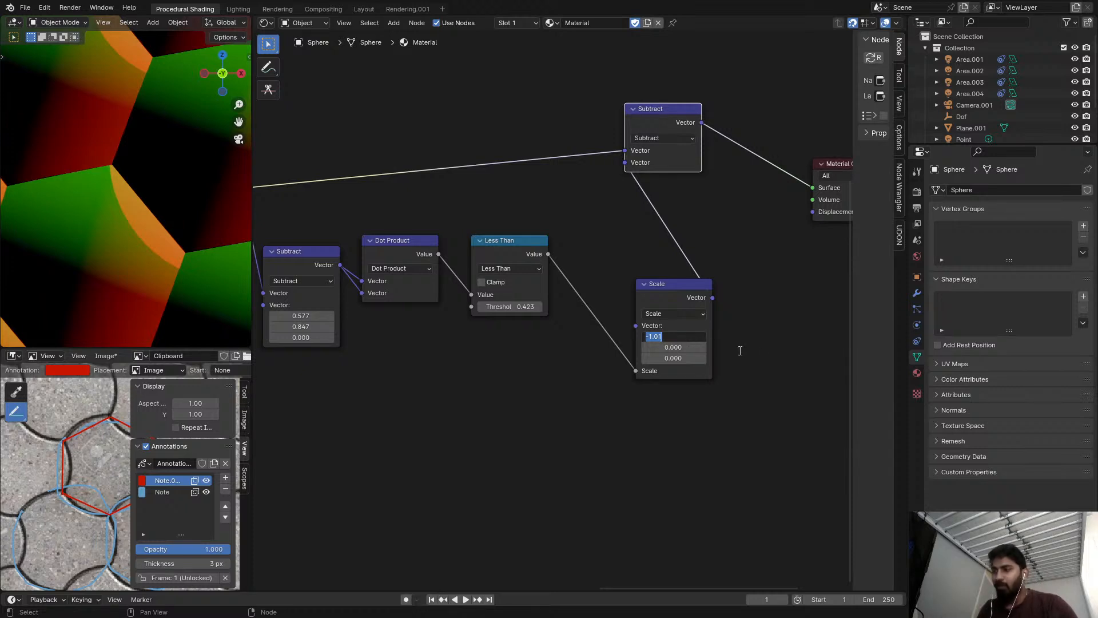
{"action": "type", "text": "1"}
{"action": "key", "text": "Return"}
Copy 0.577 from the Subtract node before the Dot Product into the Y component of the Scale node's vector.
{"action": "left_click_drag", "start_coordinate": [685, 348], "coordinate": [724, 348], "text": "shift"}
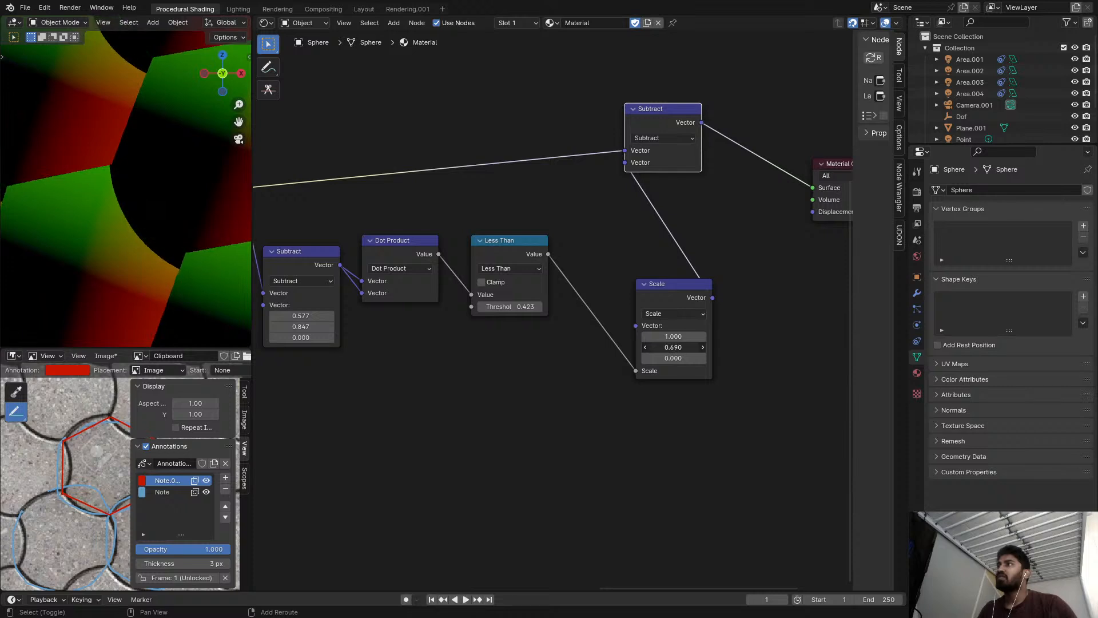
{"action": "key", "text": "Escape"}
{"action": "middle_click_drag", "start_coordinate": [465, 334], "coordinate": [493, 328]}
{"action": "left_click", "coordinate": [328, 310]}
{"action": "key", "text": "ctrl+c"}
{"action": "key", "text": "Escape"}
{"action": "left_click", "coordinate": [701, 342]}
{"action": "key", "text": "ctrl+v"}
{"action": "key", "text": "Return"}
{"action": "middle_click_drag", "start_coordinate": [699, 421], "coordinate": [643, 440]}
{"action": "scroll", "coordinate": [183, 240], "scroll_direction": "down", "scroll_amount": 3}
{"action": "scroll", "coordinate": [229, 220], "scroll_direction": "up", "scroll_amount": 2}
{"action": "scroll", "coordinate": [337, 234], "scroll_direction": "down", "scroll_amount": 1}
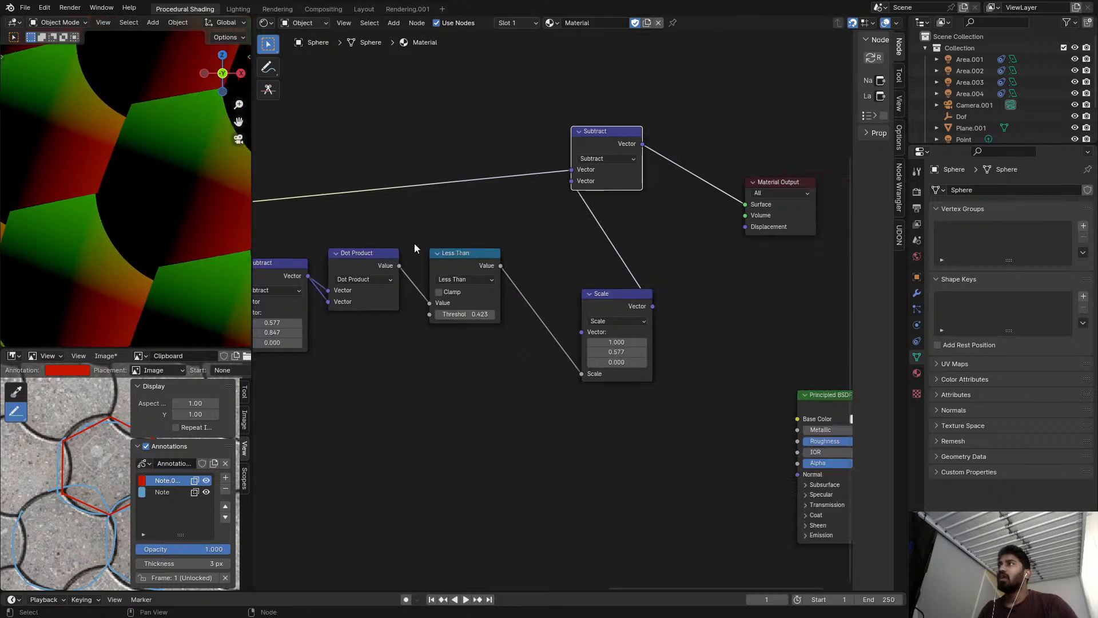
{"action": "scroll", "coordinate": [211, 201], "scroll_direction": "down", "scroll_amount": 2}
{"action": "scroll", "coordinate": [564, 305], "scroll_direction": "up", "scroll_amount": 2}
{"action": "left_click", "coordinate": [578, 305]}
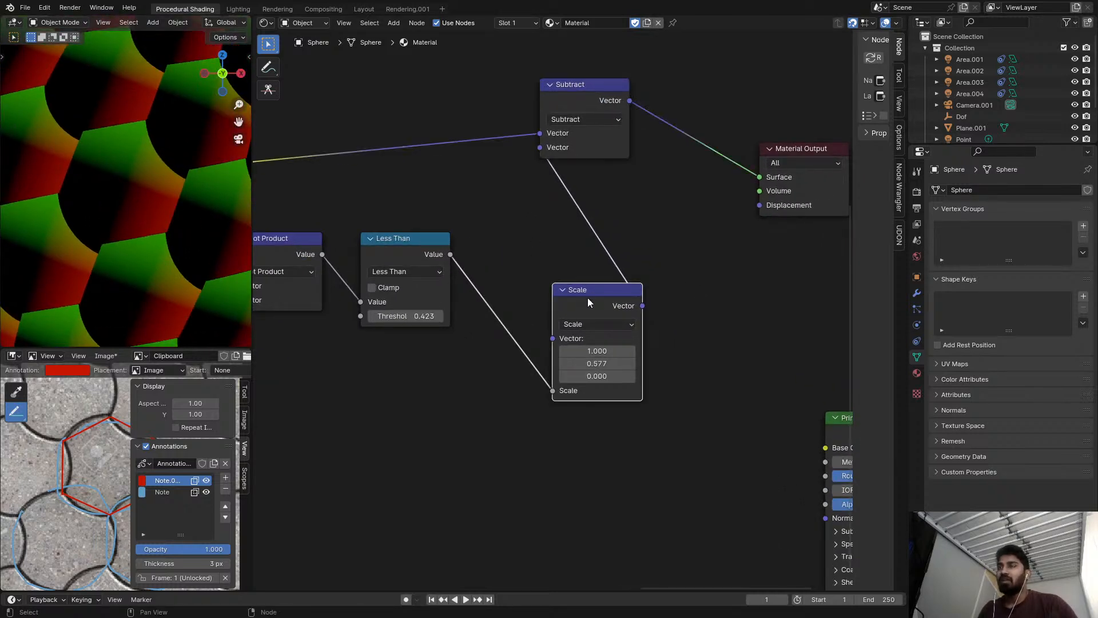
{"action": "key", "text": "shift+a"}
{"action": "type", "text": "c"}
{"action": "key", "text": "Escape"}
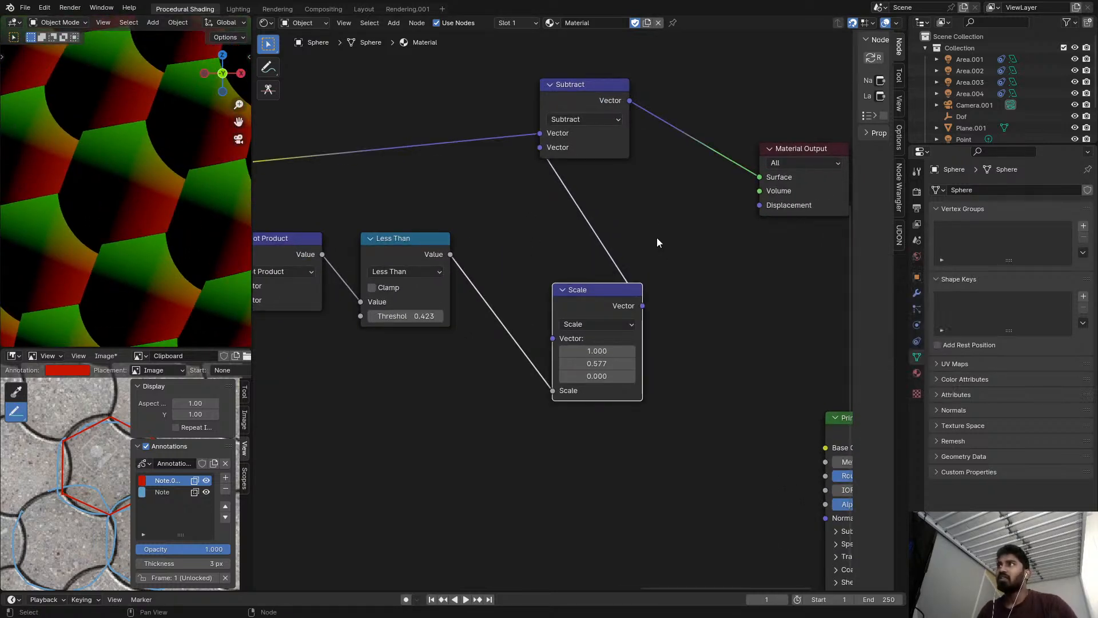
Try a Normalize Vector Math node between the Scale and final Subtract nodes, and remove it while keeping the link.
{"action": "key", "text": "shift+a"}
{"action": "type", "text": "vec"}
{"action": "key", "text": "Return"}
{"action": "left_click", "coordinate": [735, 235]}
{"action": "left_click", "coordinate": [738, 260]}
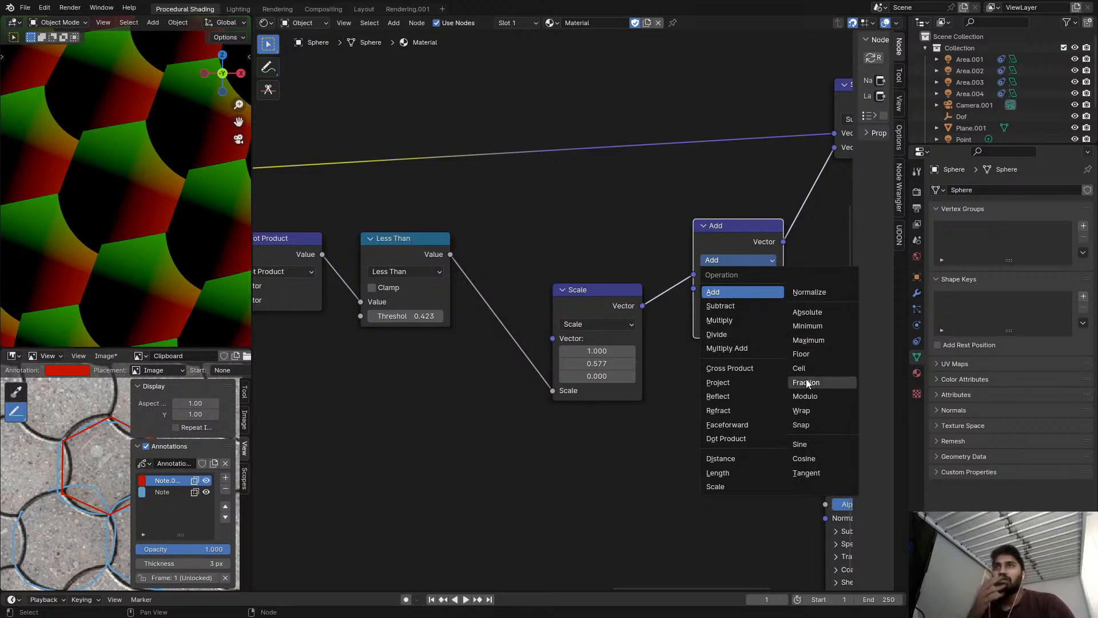
{"action": "left_click", "coordinate": [810, 293]}
{"action": "key", "text": "ctrl+x"}
Move the Scale node up and closer, in line with the Less Than node.
{"action": "left_click_drag", "start_coordinate": [595, 289], "coordinate": [551, 249]}
{"action": "middle_click_drag", "start_coordinate": [338, 270], "coordinate": [568, 282]}
{"action": "scroll", "coordinate": [569, 282], "scroll_direction": "down", "scroll_amount": 1}
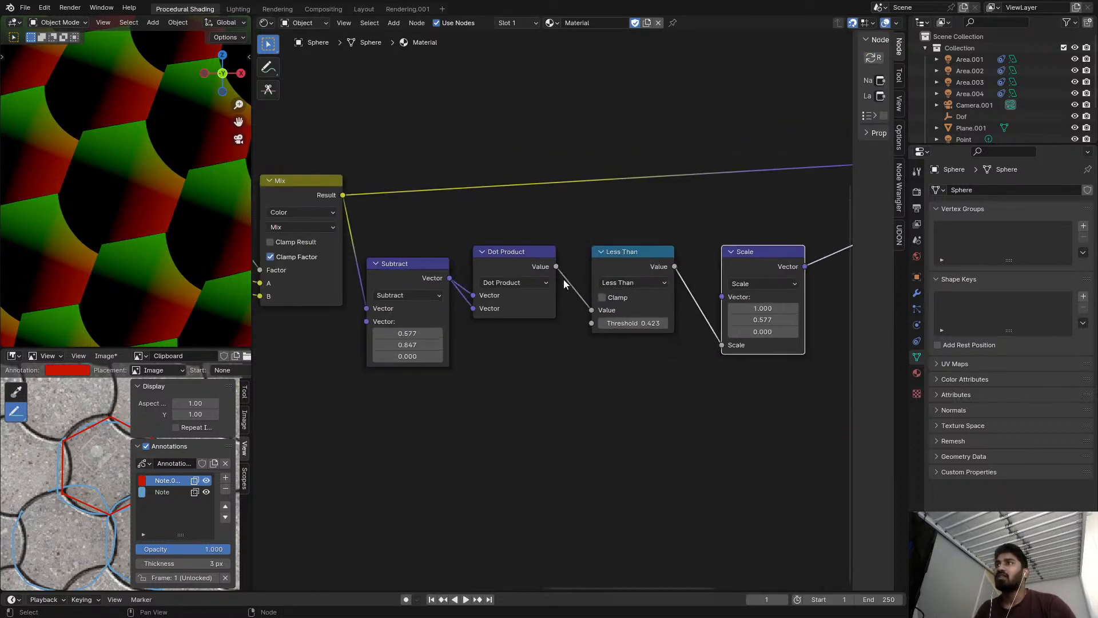
{"action": "middle_click_drag", "start_coordinate": [652, 267], "coordinate": [595, 274]}
{"action": "scroll", "coordinate": [594, 274], "scroll_direction": "down", "scroll_amount": 3}
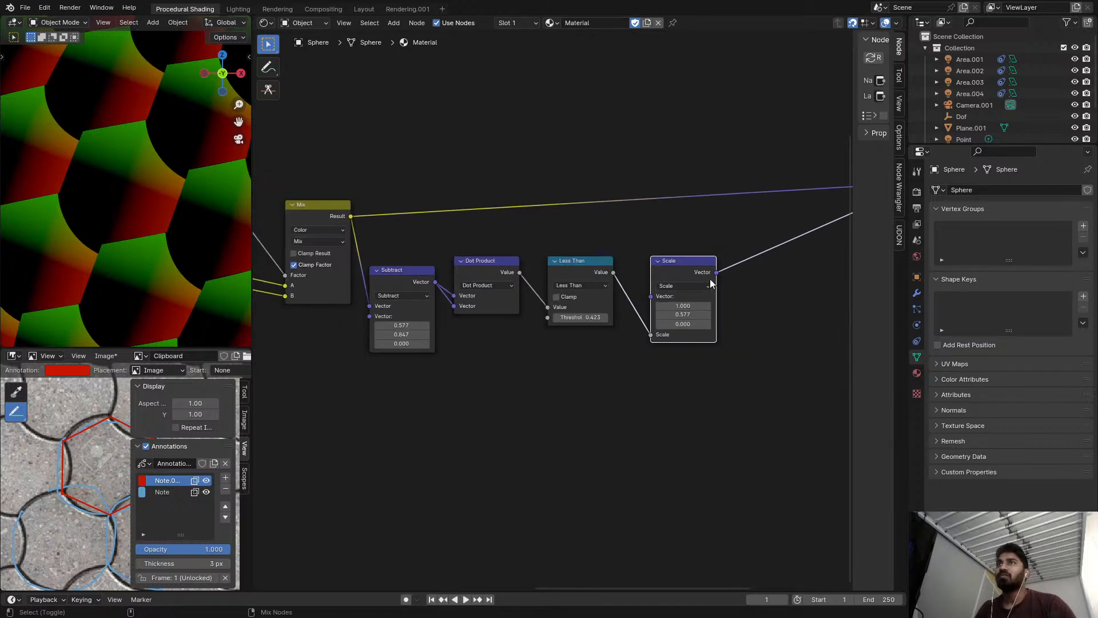
Lower the Less Than node's threshold to 0.403.
{"action": "left_click", "coordinate": [700, 270], "text": "ctrl+shift"}
{"action": "middle_click_drag", "start_coordinate": [699, 269], "coordinate": [526, 276]}
{"action": "scroll", "coordinate": [414, 316], "scroll_direction": "down", "scroll_amount": 2}
{"action": "left_click", "coordinate": [600, 228], "text": "ctrl+shift"}
{"action": "scroll", "coordinate": [527, 277], "scroll_direction": "up", "scroll_amount": 3}
{"action": "left_click_drag", "start_coordinate": [561, 336], "coordinate": [555, 336]}
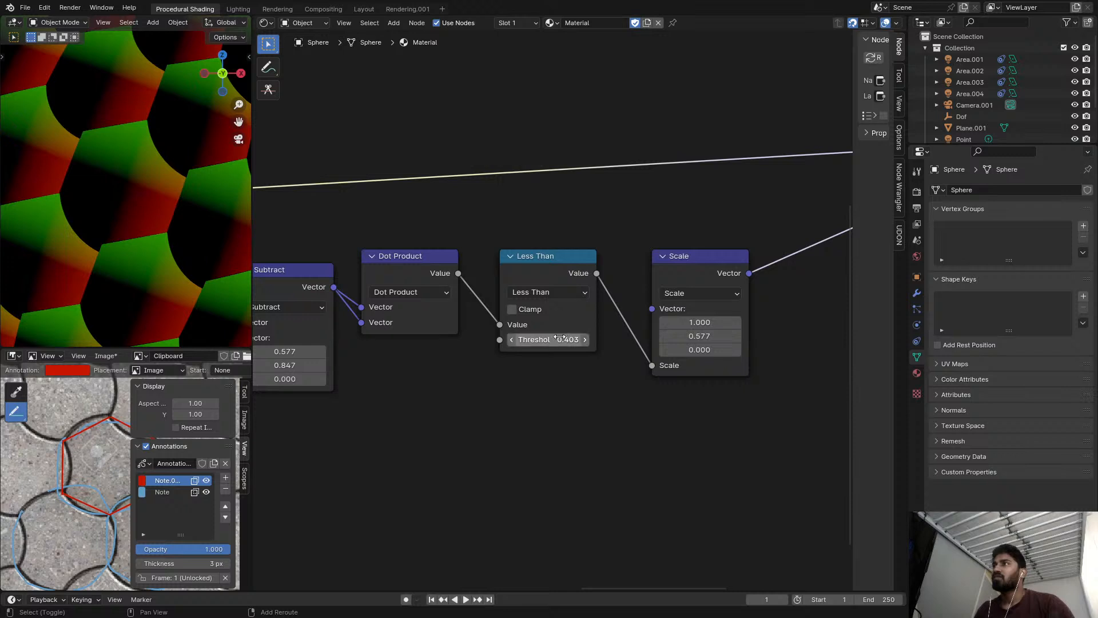
Try 0.5 as the Y value of the Subtract node before the Dot Product.
{"action": "middle_click_drag", "start_coordinate": [498, 342], "coordinate": [622, 342]}
{"action": "scroll", "coordinate": [503, 349], "scroll_direction": "up", "scroll_amount": 4}
{"action": "middle_click_drag", "start_coordinate": [380, 354], "coordinate": [498, 362]}
{"action": "left_click_drag", "start_coordinate": [485, 376], "coordinate": [485, 376]}
{"action": "left_click_drag", "start_coordinate": [509, 360], "coordinate": [500, 361]}
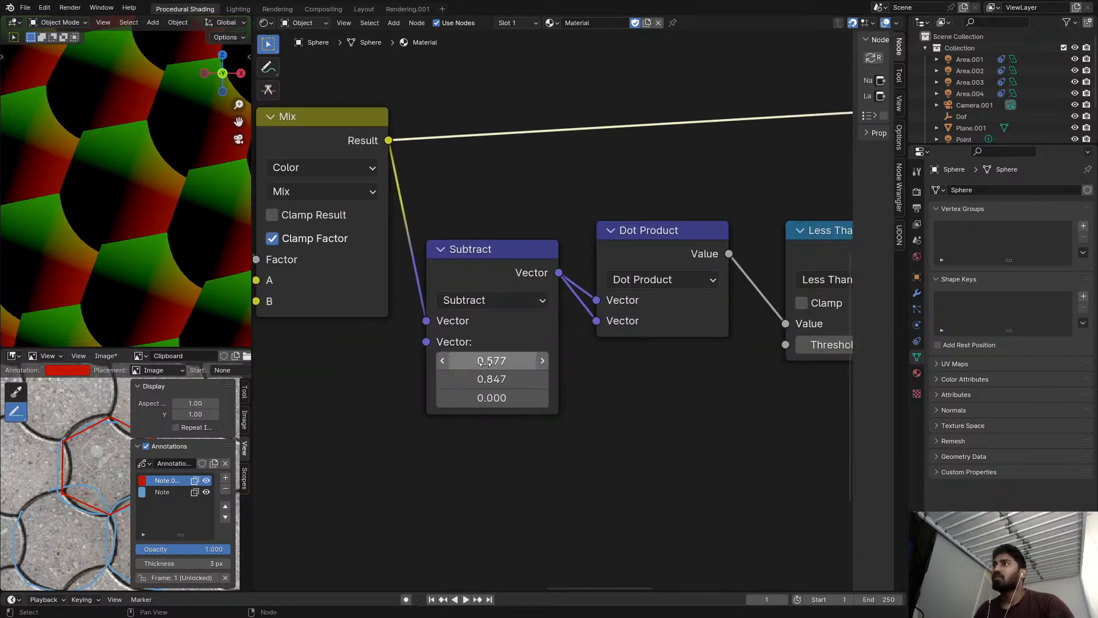
{"action": "left_click", "coordinate": [516, 378]}
{"action": "type", "text": "."}
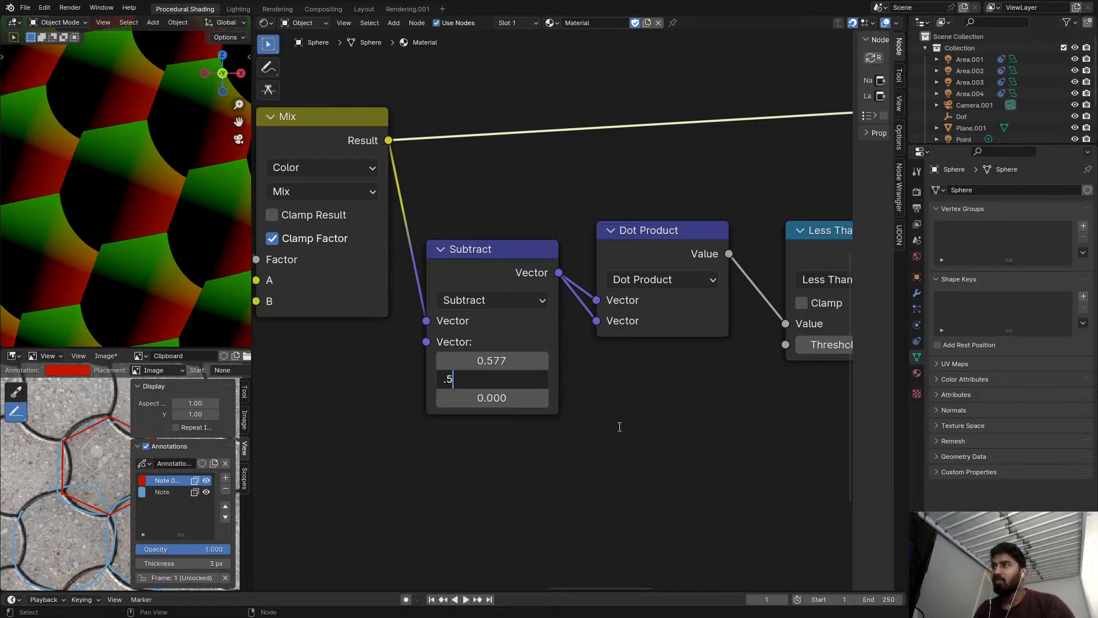
{"action": "type", "text": "5"}
{"action": "key", "text": "Return"}
Set both the X and Y values of the Subtract node before the Dot Product to 1.
{"action": "left_click", "coordinate": [500, 380]}
{"action": "type", "text": "1"}
{"action": "key", "text": "Return"}
{"action": "left_click", "coordinate": [506, 357]}
{"action": "type", "text": "1"}
{"action": "key", "text": "Return"}
{"action": "left_click", "coordinate": [508, 380]}
{"action": "key", "text": "Return"}
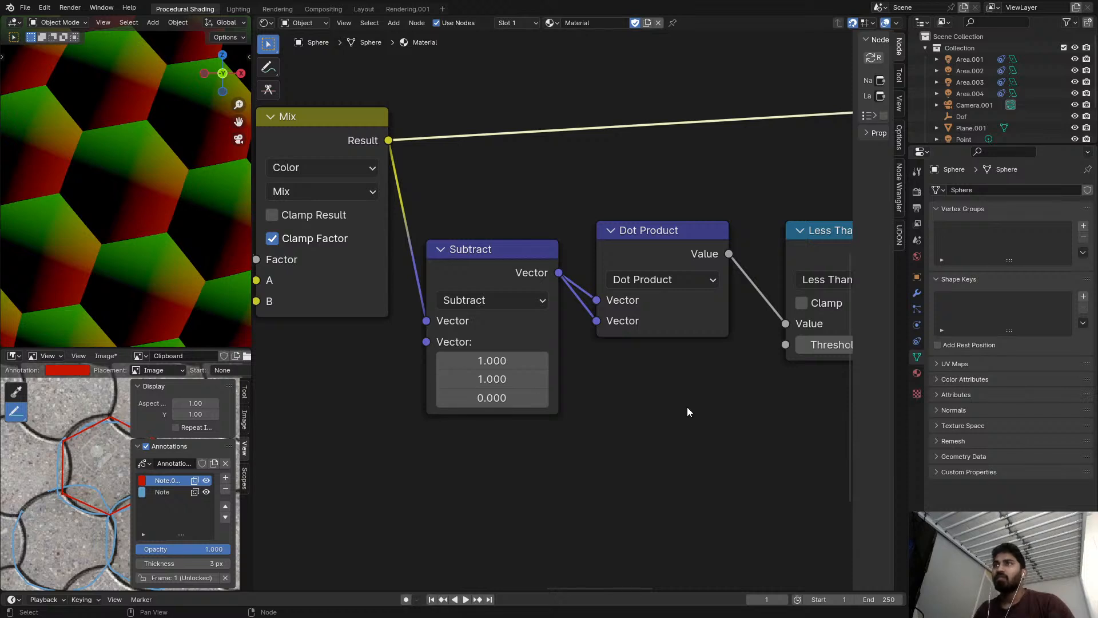
Copy the Scale node's Y value of 0.577 into the Y value of the Subtract node before the Dot Product.
{"action": "left_click", "coordinate": [688, 406]}
{"action": "scroll", "coordinate": [697, 400], "scroll_direction": "down", "scroll_amount": 5}
{"action": "middle_click_drag", "start_coordinate": [698, 395], "coordinate": [488, 377]}
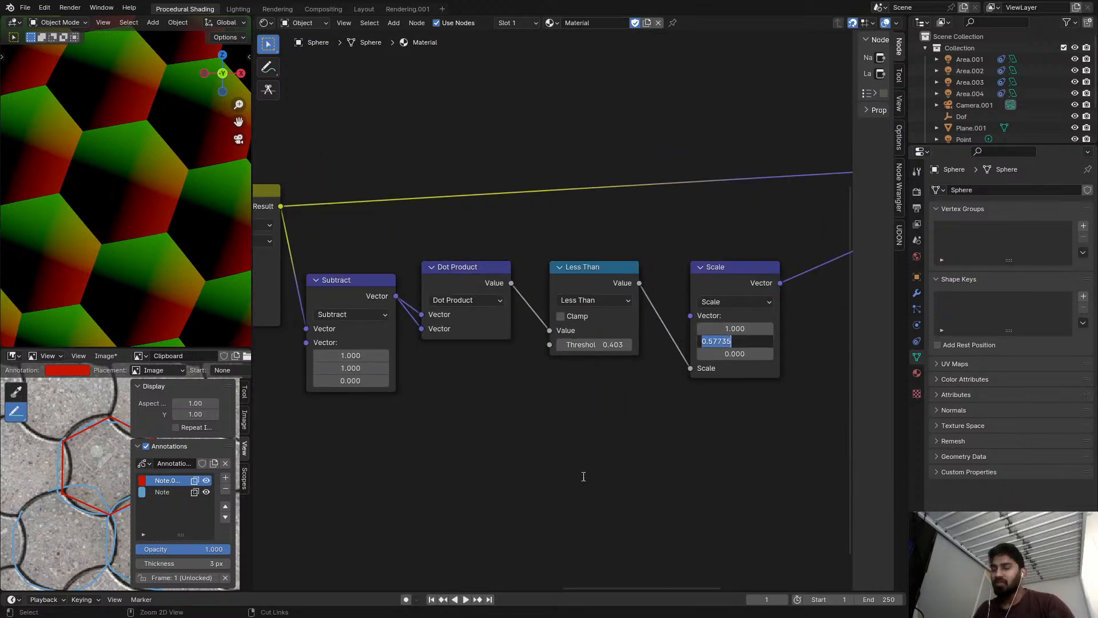
{"action": "key", "text": "ctrl+v"}
{"action": "key", "text": "Return"}
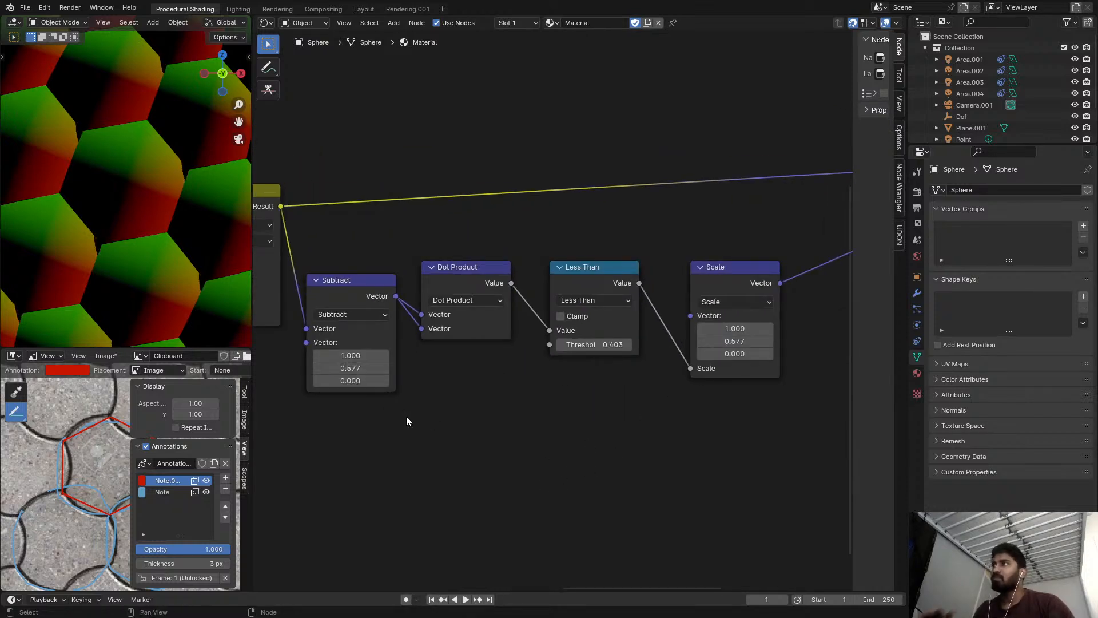
Set the Less Than node's threshold to the copied value 0.577.
{"action": "middle_click_drag", "start_coordinate": [434, 408], "coordinate": [534, 416]}
{"action": "scroll", "coordinate": [535, 413], "scroll_direction": "up", "scroll_amount": 1}
{"action": "middle_click_drag", "start_coordinate": [677, 335], "coordinate": [626, 332]}
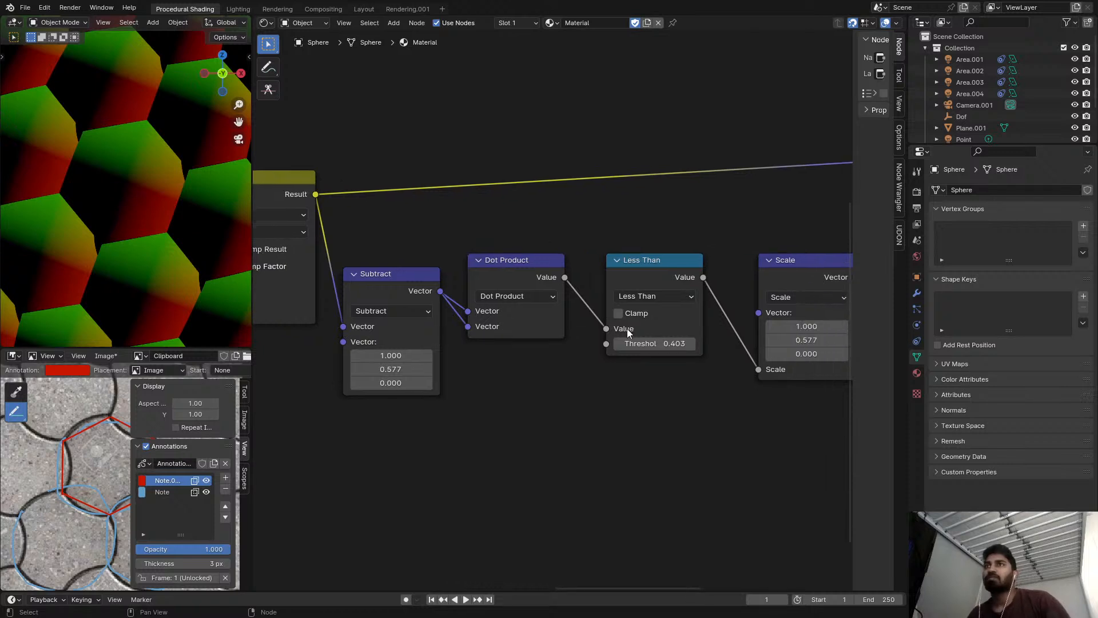
{"action": "left_click", "coordinate": [658, 344]}
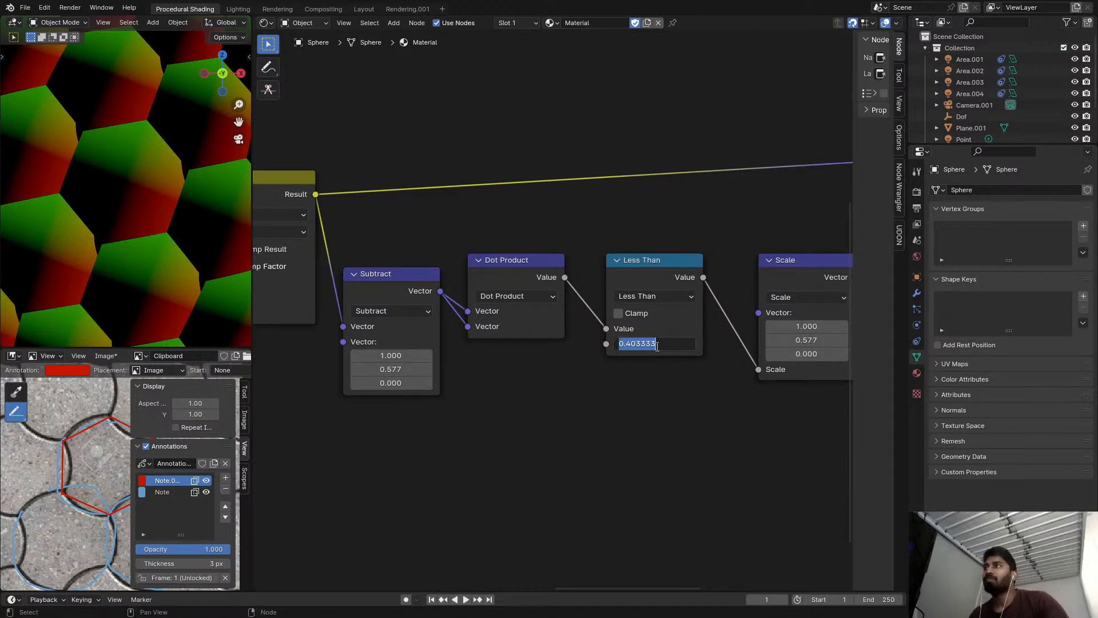
{"action": "key", "text": "ctrl+v"}
{"action": "key", "text": "Return"}
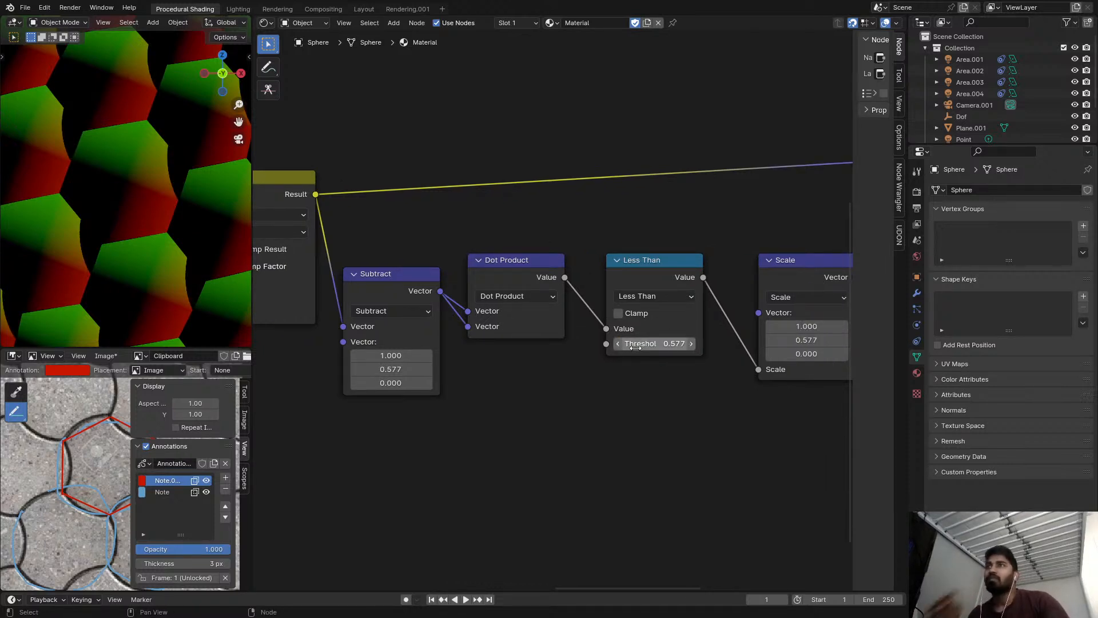
Set the Less Than threshold to 1/3, fine-tune it slightly upward, and check the pattern on the whole sphere.
{"action": "left_click", "coordinate": [653, 342]}
{"action": "type", "text": "1/"}
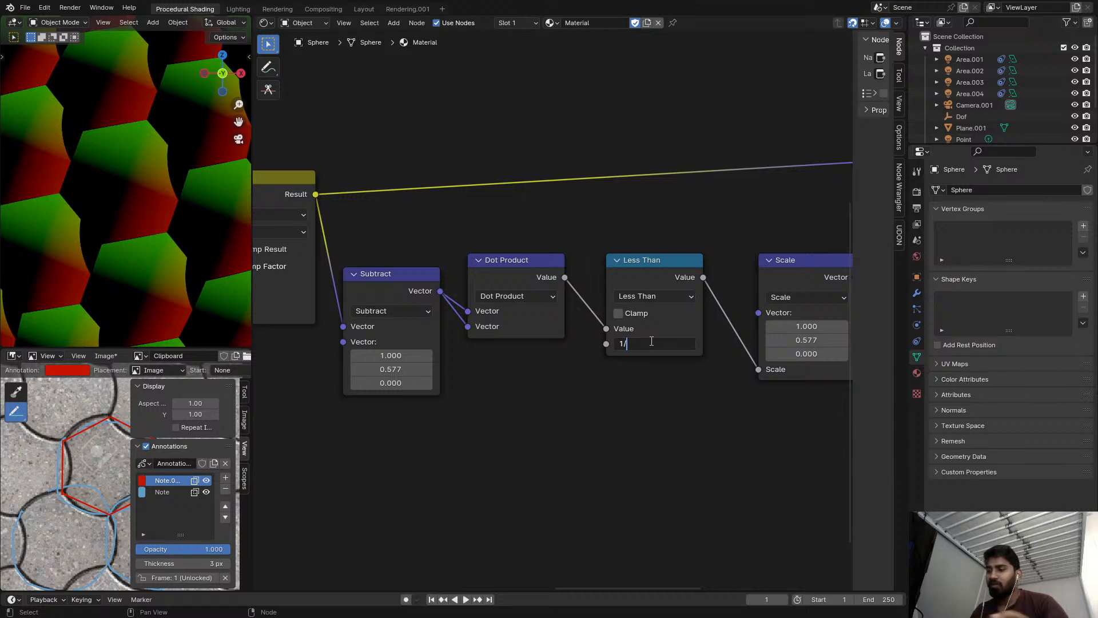
{"action": "type", "text": "3"}
{"action": "key", "text": "Return"}
{"action": "mouse_move", "coordinate": [674, 343]}
{"action": "left_mouse_down"}
{"action": "mouse_move", "coordinate": [749, 344]}
{"action": "mouse_move", "coordinate": [672, 343]}
{"action": "mouse_move", "coordinate": [692, 343]}
{"action": "mouse_move", "coordinate": [682, 343]}
{"action": "left_mouse_up"}
{"action": "scroll", "coordinate": [277, 208], "scroll_direction": "down", "scroll_amount": 2}
{"action": "scroll", "coordinate": [181, 229], "scroll_direction": "down", "scroll_amount": 6}
{"action": "scroll", "coordinate": [149, 232], "scroll_direction": "up", "scroll_amount": 6}
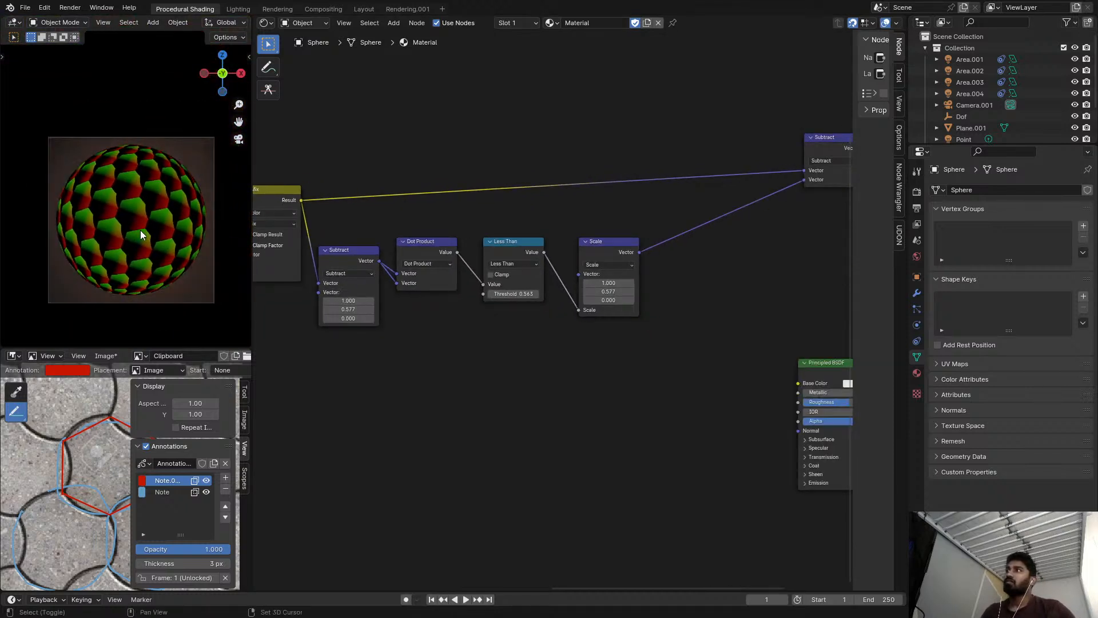
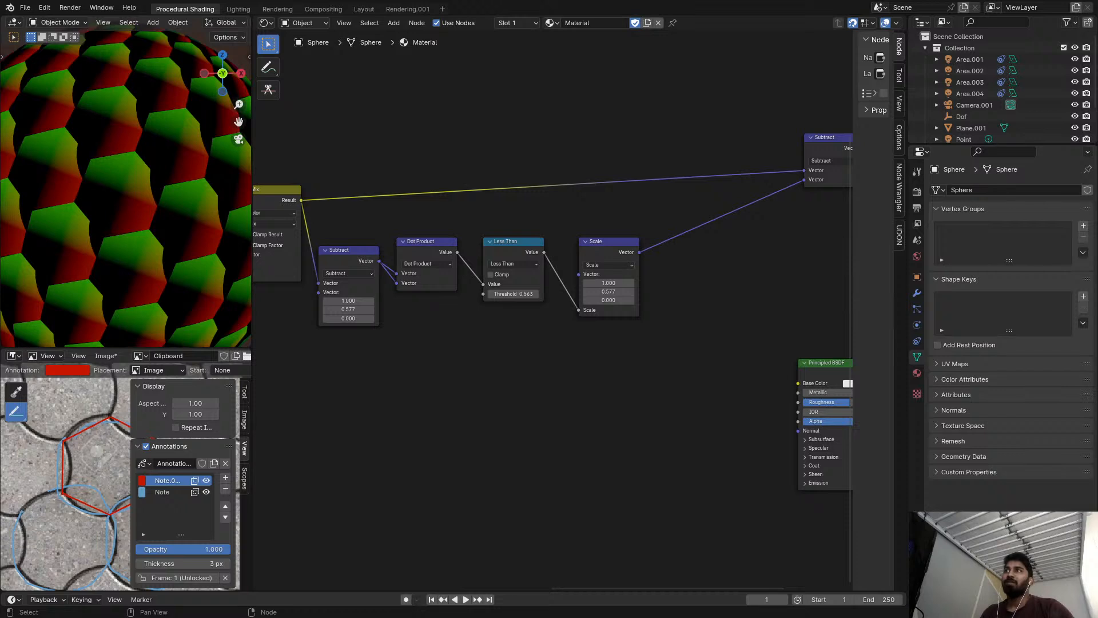
Lower the X value of the Subtract node before the Dot Product to 0.740.
{"action": "middle_click_drag", "start_coordinate": [486, 271], "coordinate": [551, 309]}
{"action": "scroll", "coordinate": [551, 309], "scroll_direction": "up", "scroll_amount": 3}
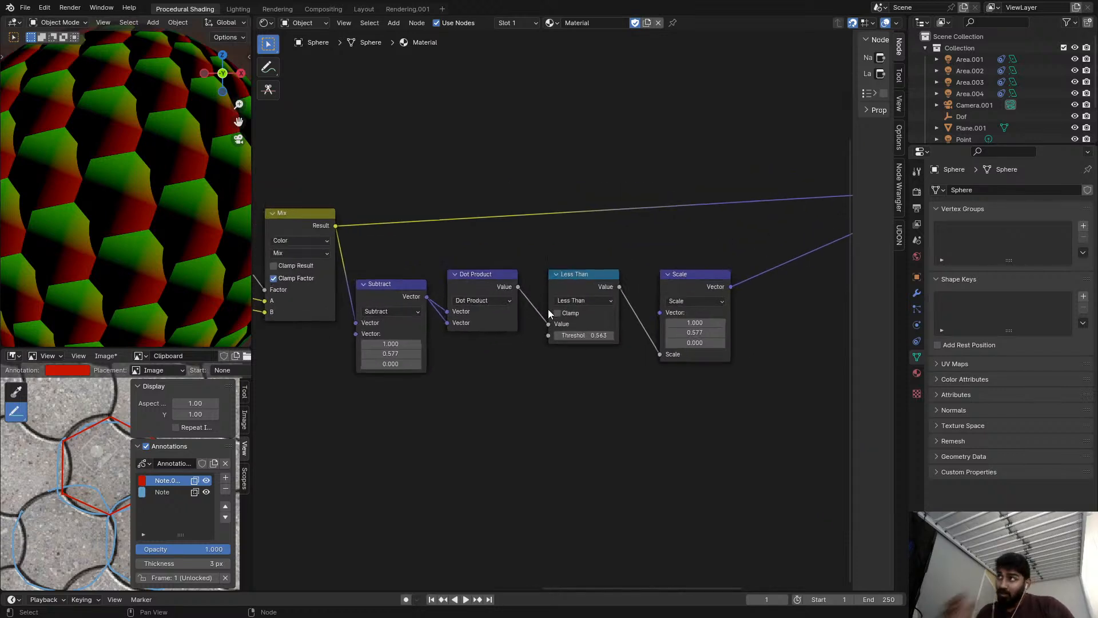
{"action": "middle_click_drag", "start_coordinate": [504, 280], "coordinate": [540, 285]}
{"action": "scroll", "coordinate": [446, 286], "scroll_direction": "up", "scroll_amount": 2}
{"action": "left_click", "coordinate": [441, 286]}
{"action": "middle_click_drag", "start_coordinate": [440, 286], "coordinate": [481, 292]}
{"action": "scroll", "coordinate": [467, 289], "scroll_direction": "up", "scroll_amount": 1}
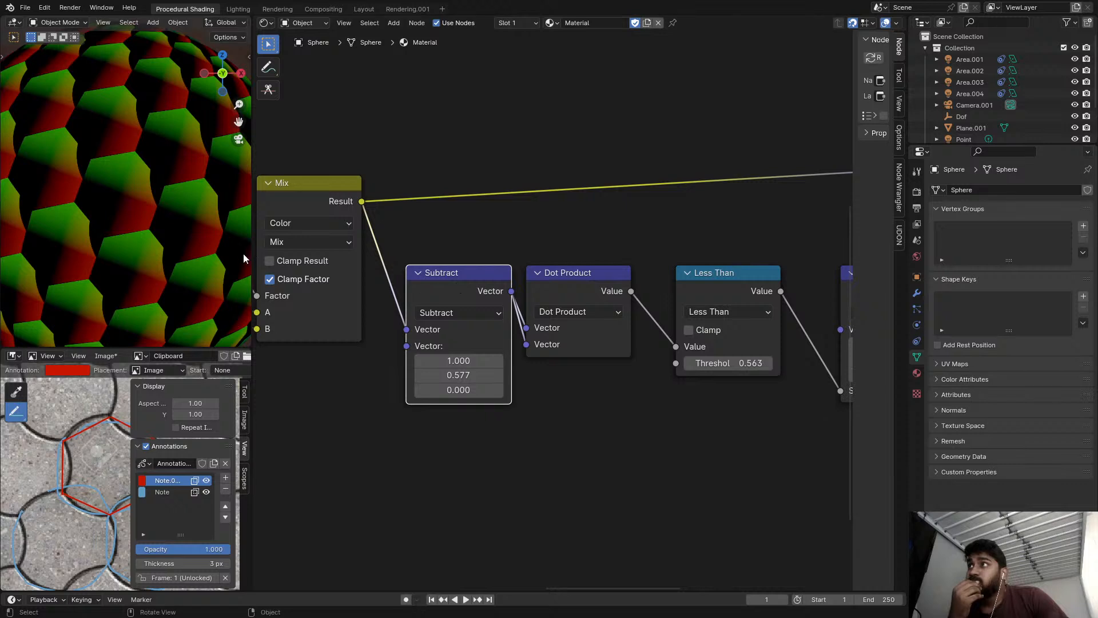
{"action": "scroll", "coordinate": [472, 315], "scroll_direction": "up", "scroll_amount": 1}
{"action": "left_click_drag", "start_coordinate": [468, 364], "coordinate": [460, 363]}
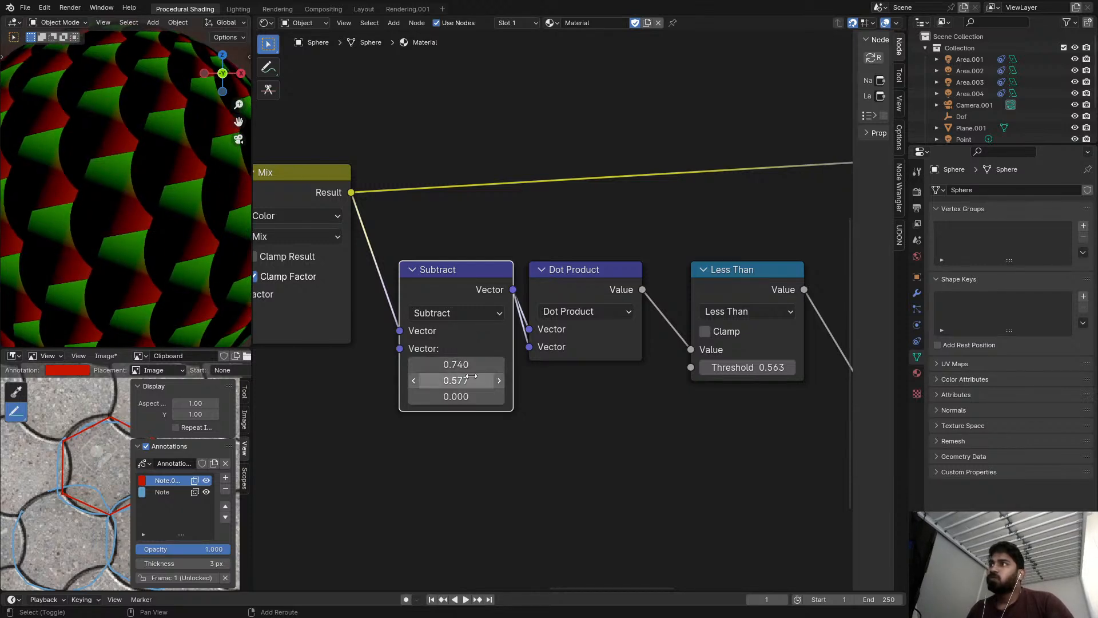
Add a Combine XYZ node and place it below the Subtract and Dot Product nodes.
{"action": "scroll", "coordinate": [459, 340], "scroll_direction": "down", "scroll_amount": 5}
{"action": "middle_click_drag", "start_coordinate": [459, 341], "coordinate": [371, 314]}
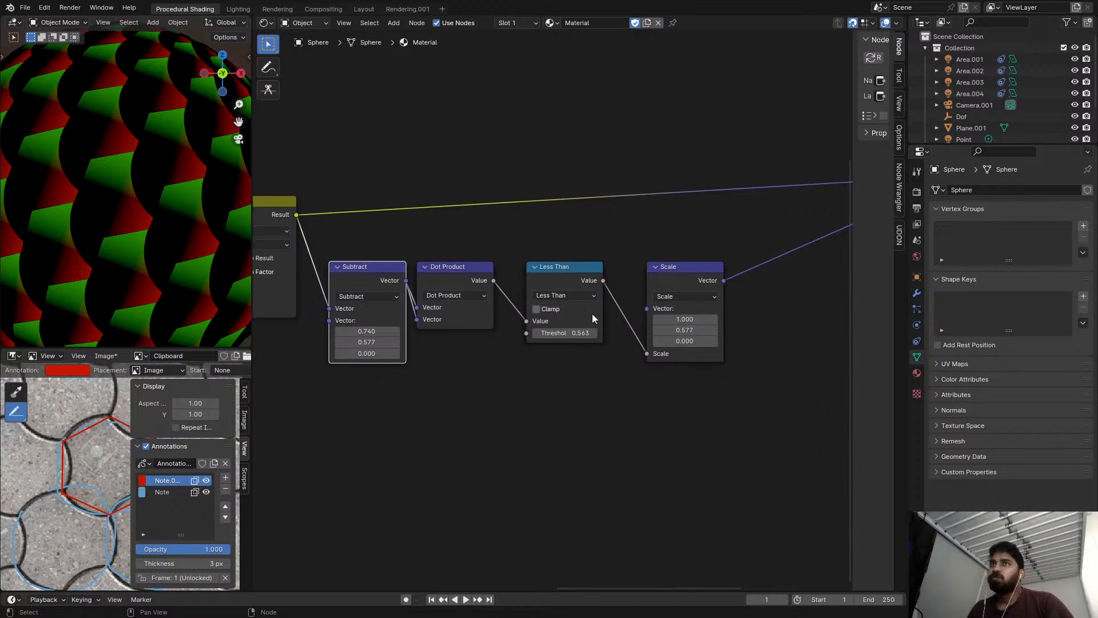
{"action": "scroll", "coordinate": [686, 327], "scroll_direction": "up", "scroll_amount": 1}
{"action": "left_click", "coordinate": [672, 281]}
{"action": "middle_click_drag", "start_coordinate": [634, 295], "coordinate": [655, 289]}
{"action": "key", "text": "shift+a"}
{"action": "type", "text": "s"}
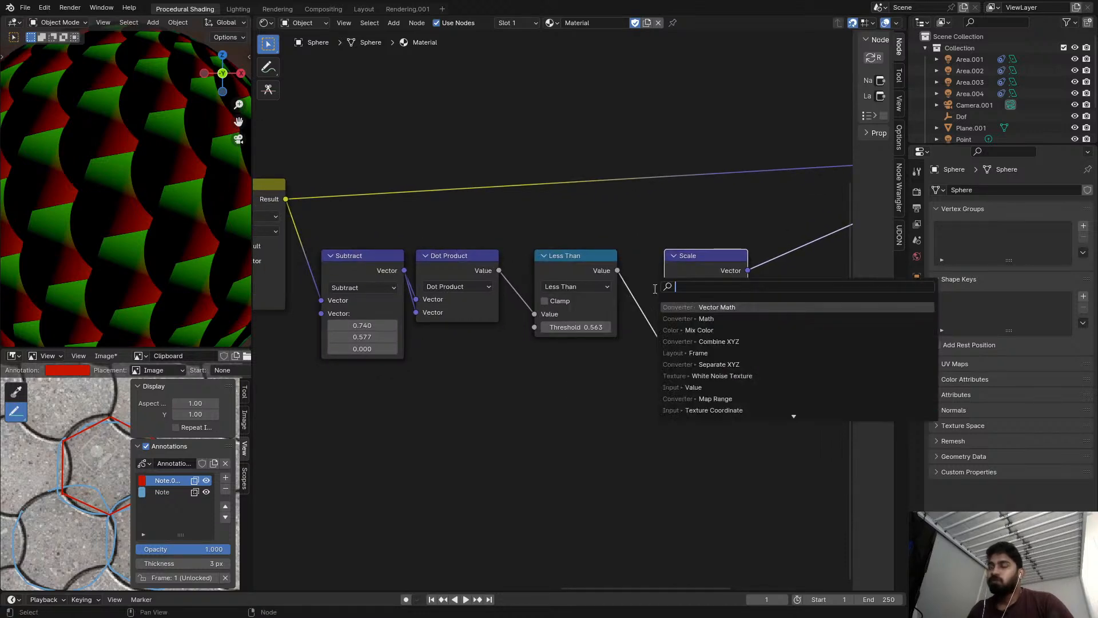
{"action": "type", "text": "COM"}
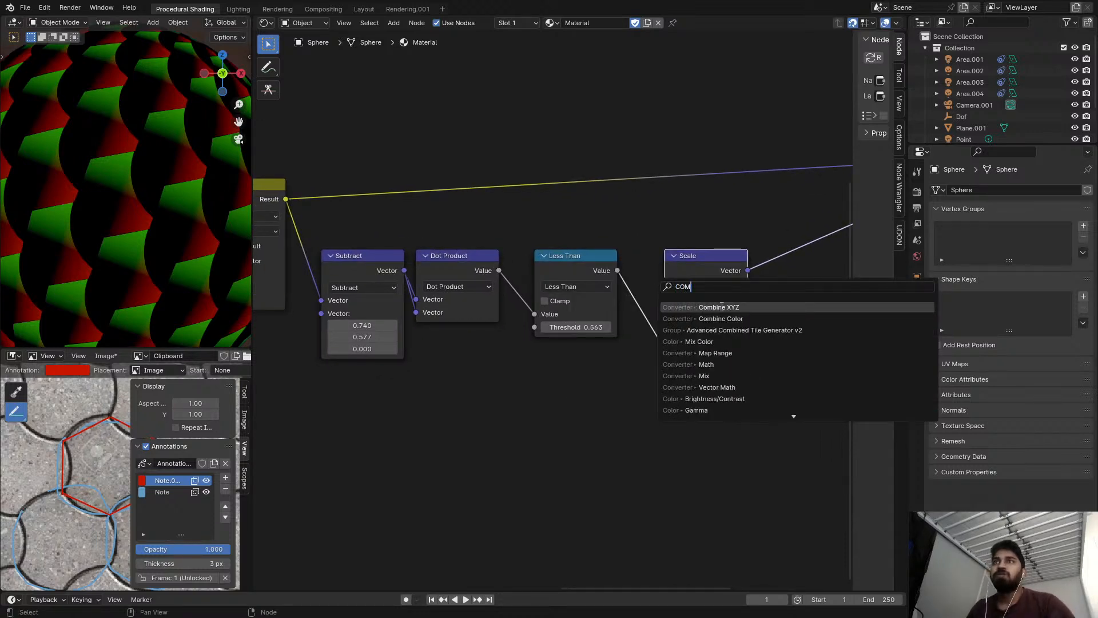
{"action": "left_click", "coordinate": [712, 307]}
{"action": "left_click", "coordinate": [423, 382]}
Set the Combine XYZ node to X 1 and Y 0.577, matching the Scale node's vector.
{"action": "left_click", "coordinate": [692, 312]}
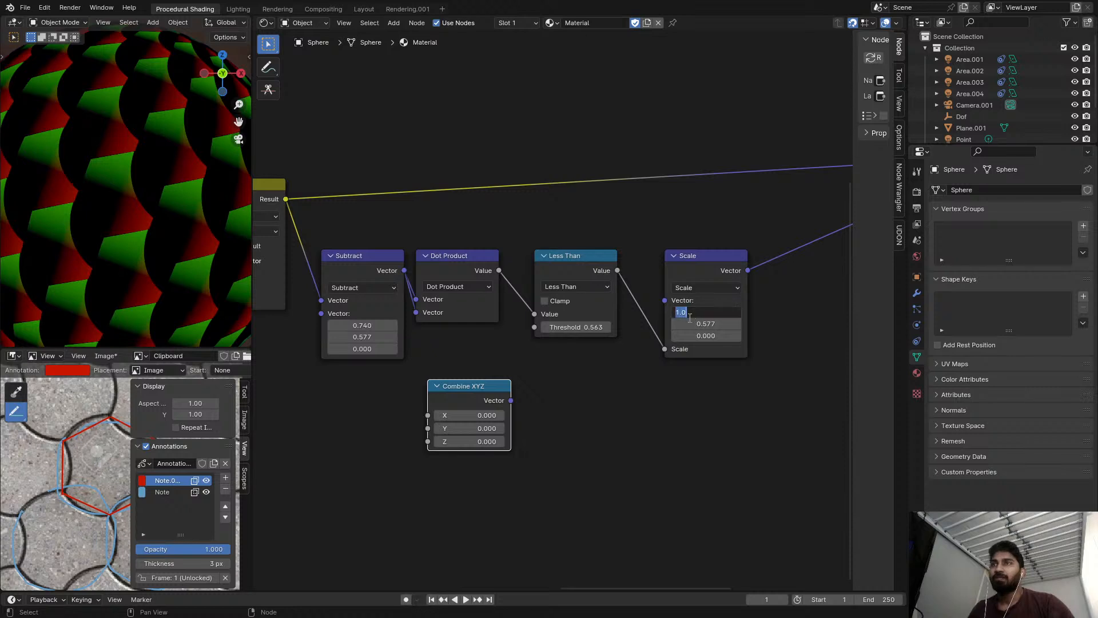
{"action": "left_click", "coordinate": [646, 417]}
{"action": "type", "text": "1"}
{"action": "key", "text": "Return"}
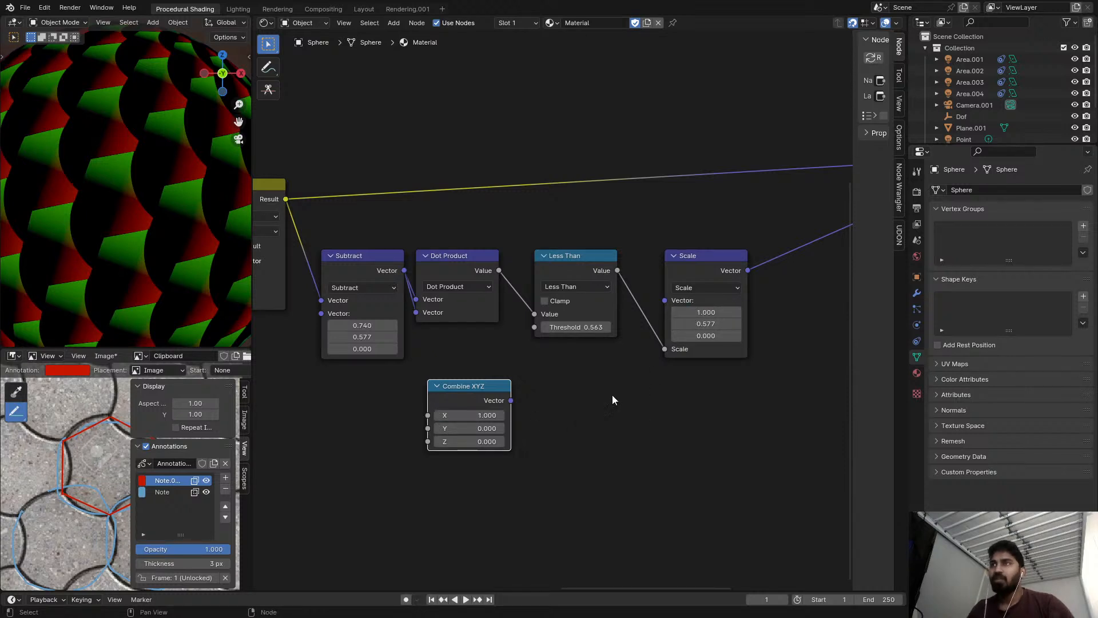
{"action": "left_click", "coordinate": [454, 429]}
{"action": "type", "text": "0.577"}
{"action": "key", "text": "Return"}
Examine the node chain by previewing the Add, Dot Product, Greater Than and last Scale node outputs on the sphere.
{"action": "scroll", "coordinate": [486, 406], "scroll_direction": "down", "scroll_amount": 1}
{"action": "middle_click_drag", "start_coordinate": [430, 383], "coordinate": [691, 367]}
{"action": "middle_click_drag", "start_coordinate": [409, 213], "coordinate": [582, 229]}
{"action": "scroll", "coordinate": [503, 211], "scroll_direction": "down", "scroll_amount": 3}
{"action": "middle_click_drag", "start_coordinate": [462, 226], "coordinate": [674, 263]}
{"action": "middle_click_drag", "start_coordinate": [431, 281], "coordinate": [488, 270]}
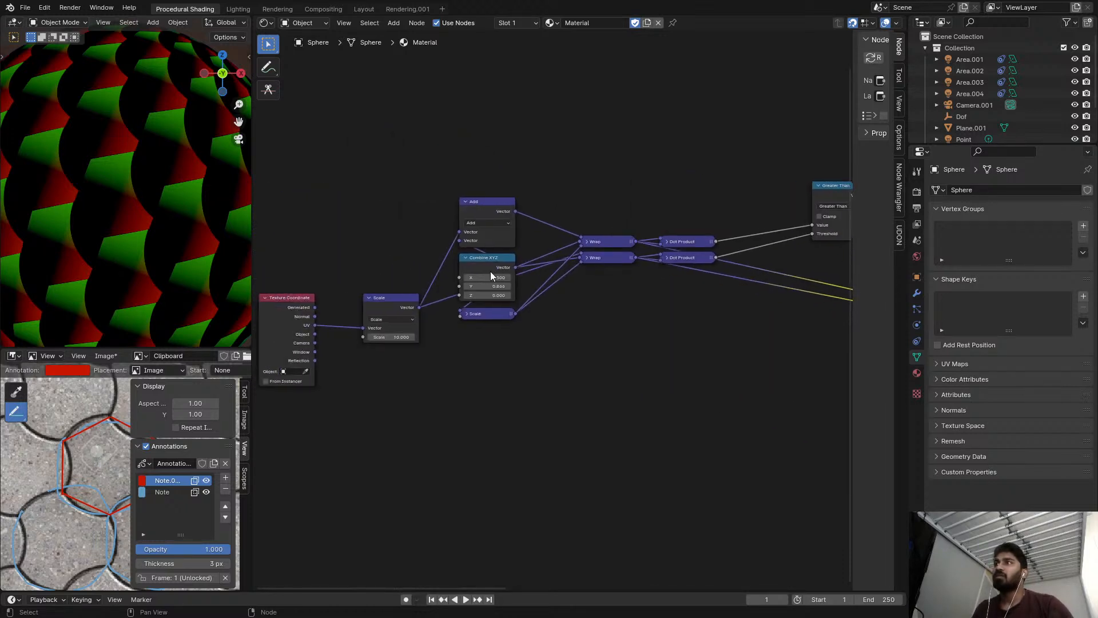
{"action": "scroll", "coordinate": [498, 249], "scroll_direction": "up", "scroll_amount": 2}
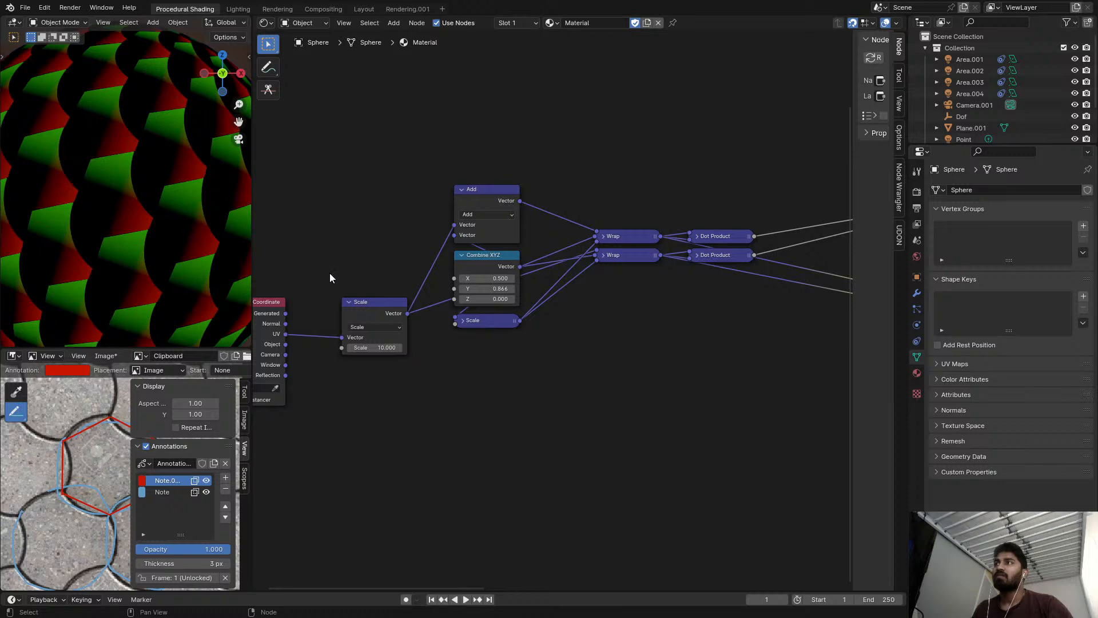
{"action": "middle_click_drag", "start_coordinate": [571, 223], "coordinate": [537, 225]}
{"action": "scroll", "coordinate": [537, 225], "scroll_direction": "up", "scroll_amount": 2}
{"action": "left_click", "coordinate": [469, 199], "text": "ctrl+shift"}
{"action": "middle_click_drag", "start_coordinate": [699, 226], "coordinate": [603, 232]}
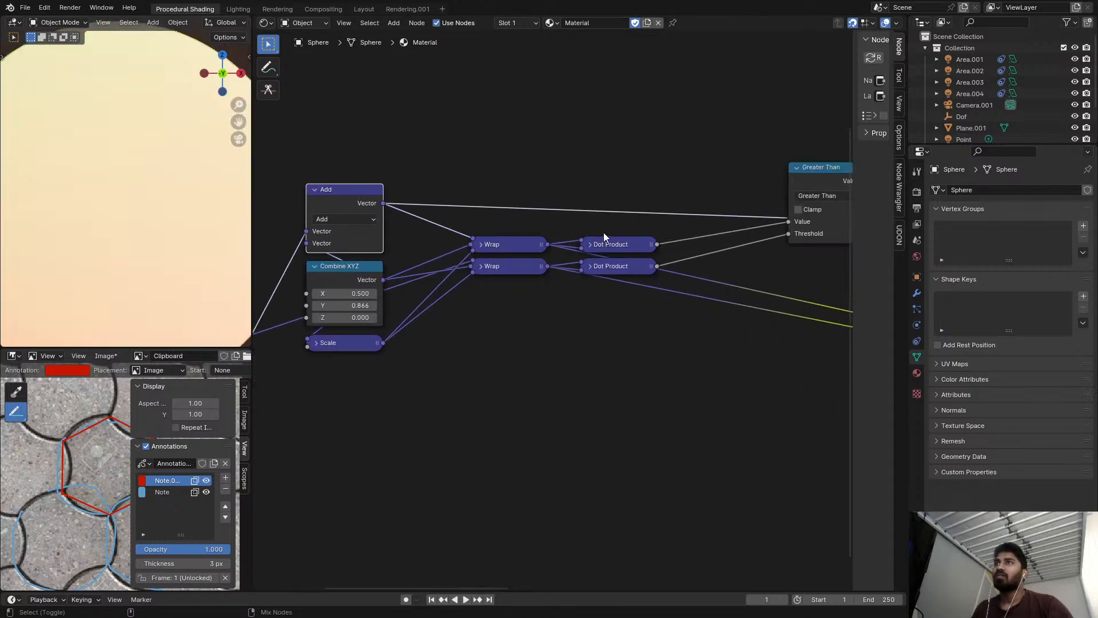
{"action": "left_click", "coordinate": [645, 245], "text": "ctrl+shift"}
{"action": "middle_click_drag", "start_coordinate": [720, 243], "coordinate": [569, 229]}
{"action": "left_click", "coordinate": [698, 164], "text": "ctrl+shift"}
{"action": "middle_click_drag", "start_coordinate": [696, 171], "coordinate": [482, 183]}
{"action": "scroll", "coordinate": [655, 214], "scroll_direction": "down", "scroll_amount": 4}
{"action": "middle_click_drag", "start_coordinate": [711, 249], "coordinate": [523, 214]}
{"action": "left_click", "coordinate": [743, 253], "text": "ctrl+shift"}
{"action": "scroll", "coordinate": [515, 239], "scroll_direction": "up", "scroll_amount": 2}
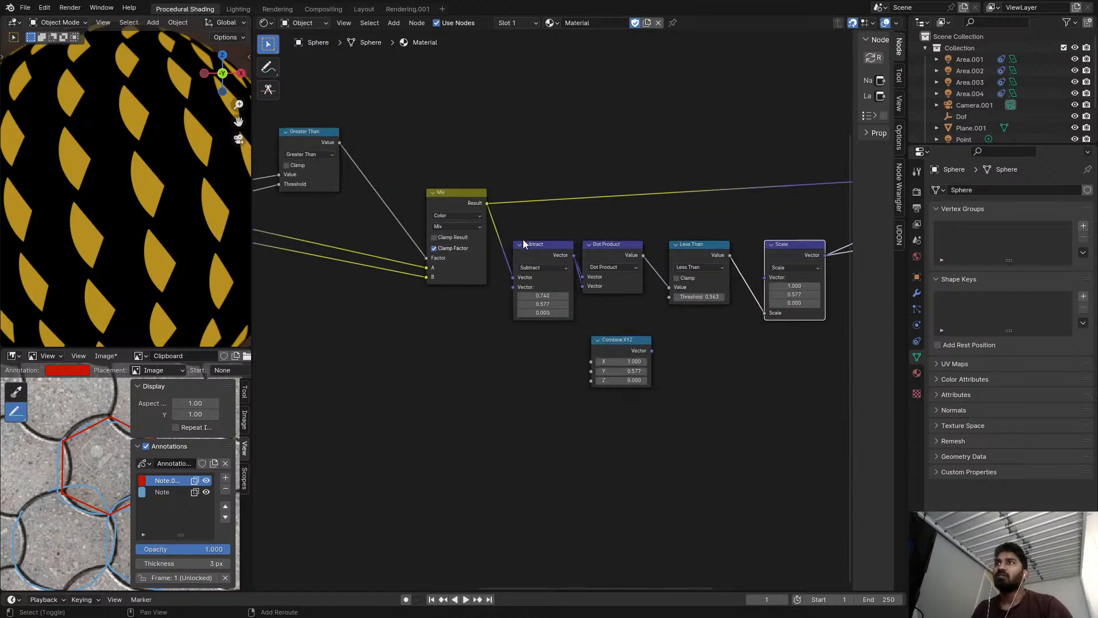
Insert a vector math Scale node with scale 2 between the Mix node and the Subtract node before the Dot Product.
{"action": "key", "text": "shift+a"}
{"action": "type", "text": "sadd"}
{"action": "key", "text": "Return"}
{"action": "left_click", "coordinate": [545, 244]}
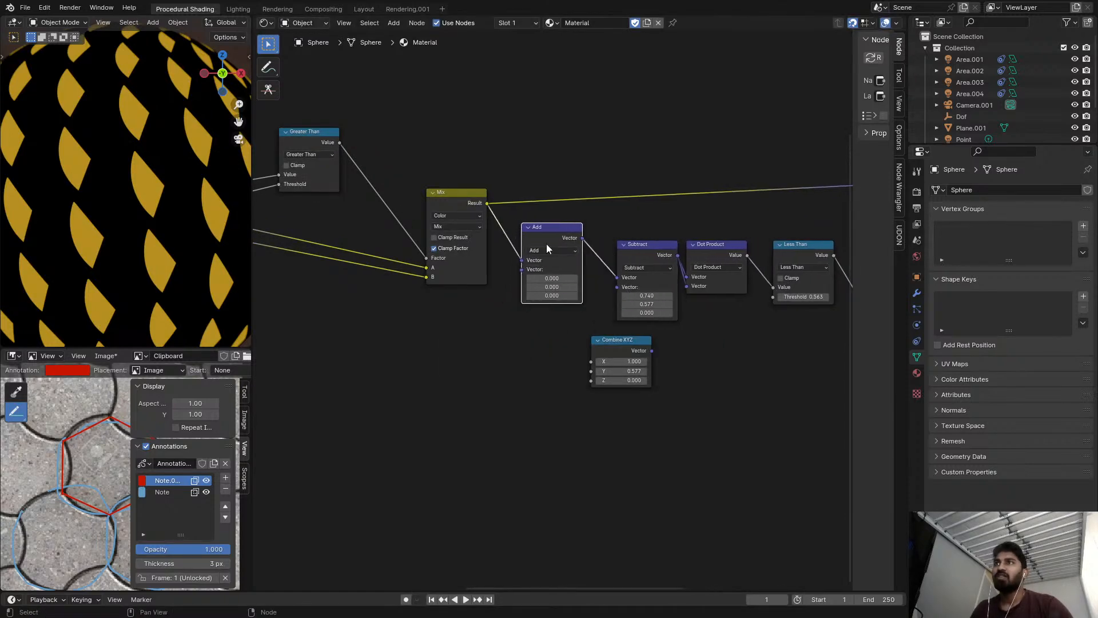
{"action": "left_click", "coordinate": [547, 251]}
{"action": "left_click", "coordinate": [549, 388]}
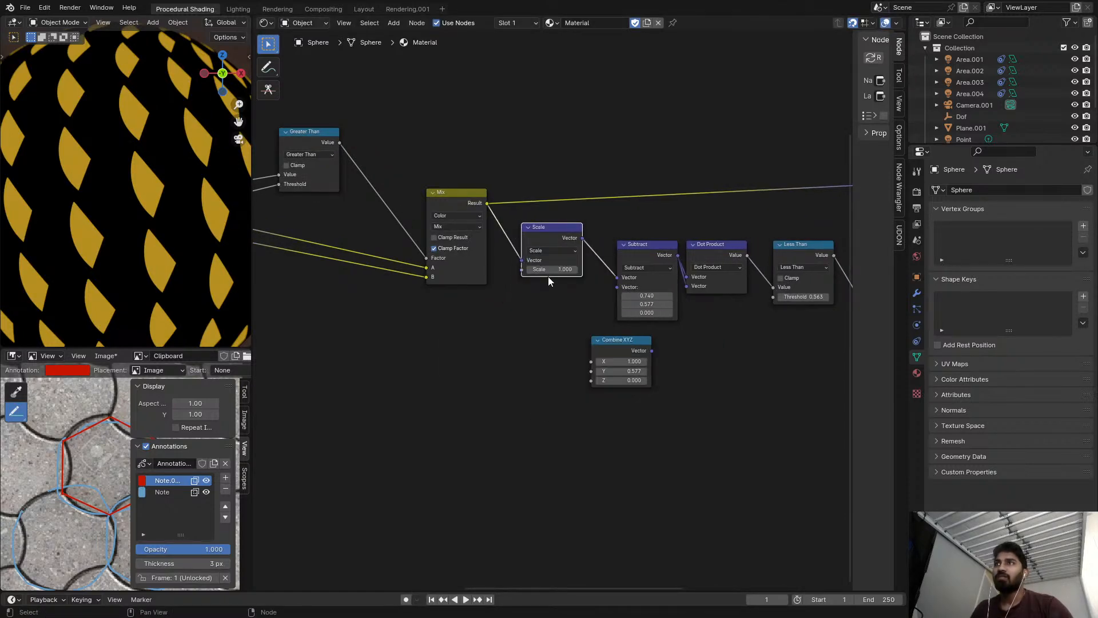
{"action": "key", "text": "Return"}
Preview the final Subtract node and feed its first vector input from the new Scale node instead of the Mix result.
{"action": "middle_click_drag", "start_coordinate": [555, 293], "coordinate": [352, 343]}
{"action": "scroll", "coordinate": [352, 342], "scroll_direction": "down", "scroll_amount": 6}
{"action": "scroll", "coordinate": [509, 281], "scroll_direction": "up", "scroll_amount": 2}
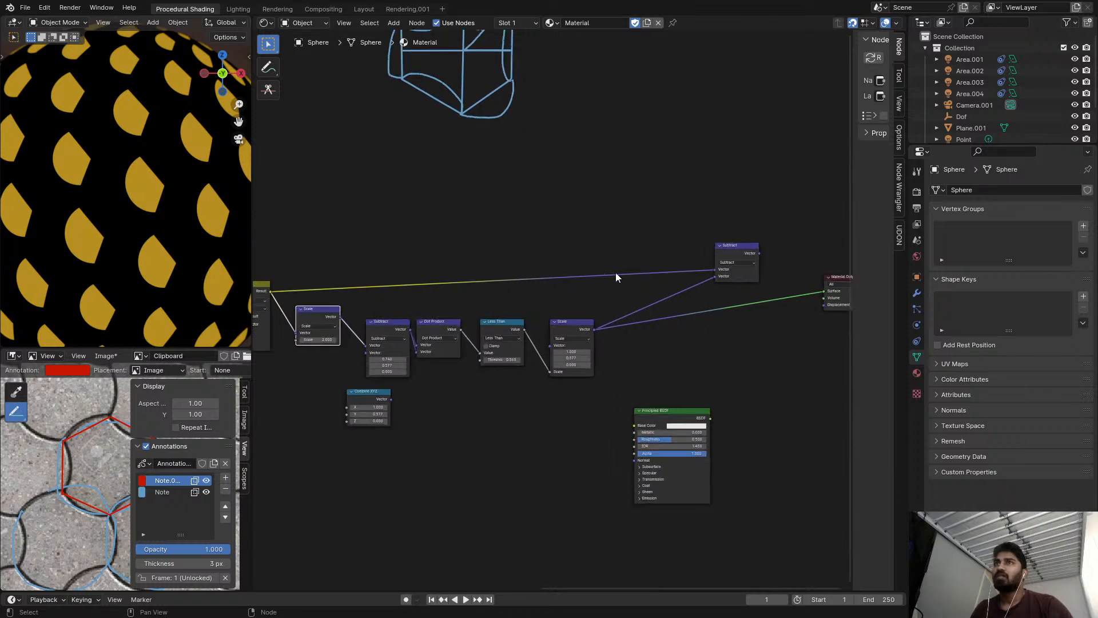
{"action": "left_click", "coordinate": [738, 249], "text": "ctrl+shift"}
{"action": "middle_click_drag", "start_coordinate": [619, 284], "coordinate": [640, 282]}
{"action": "middle_click_drag", "start_coordinate": [503, 307], "coordinate": [571, 306]}
{"action": "scroll", "coordinate": [415, 288], "scroll_direction": "up", "scroll_amount": 1}
{"action": "left_click_drag", "start_coordinate": [429, 318], "coordinate": [806, 269]}
{"action": "middle_click_drag", "start_coordinate": [667, 296], "coordinate": [783, 263]}
{"action": "scroll", "coordinate": [596, 286], "scroll_direction": "up", "scroll_amount": 3}
{"action": "scroll", "coordinate": [548, 282], "scroll_direction": "up", "scroll_amount": 3}
{"action": "middle_click_drag", "start_coordinate": [547, 282], "coordinate": [652, 276]}
{"action": "scroll", "coordinate": [531, 269], "scroll_direction": "up", "scroll_amount": 3}
{"action": "left_click_drag", "start_coordinate": [527, 266], "coordinate": [514, 238]}
{"action": "middle_click_drag", "start_coordinate": [581, 293], "coordinate": [572, 194]}
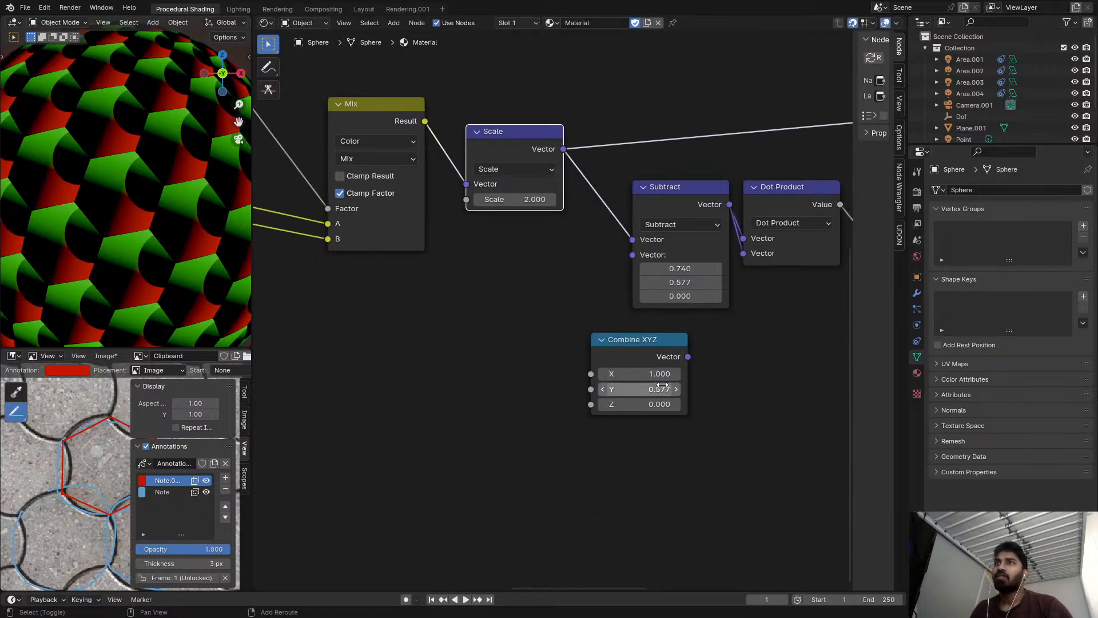
Connect the Combine XYZ output to the last Scale node's vector and to the second vector of the Subtract node before the Dot Product.
{"action": "scroll", "coordinate": [686, 355], "scroll_direction": "down", "scroll_amount": 2}
{"action": "middle_click_drag", "start_coordinate": [713, 336], "coordinate": [626, 336]}
{"action": "left_click_drag", "start_coordinate": [597, 339], "coordinate": [555, 259]}
{"action": "scroll", "coordinate": [591, 290], "scroll_direction": "up", "scroll_amount": 1}
{"action": "middle_click_drag", "start_coordinate": [572, 292], "coordinate": [473, 338]}
{"action": "scroll", "coordinate": [453, 303], "scroll_direction": "down", "scroll_amount": 2}
{"action": "left_click_drag", "start_coordinate": [660, 279], "coordinate": [683, 263]}
{"action": "middle_click_drag", "start_coordinate": [416, 363], "coordinate": [492, 364]}
{"action": "scroll", "coordinate": [492, 364], "scroll_direction": "up", "scroll_amount": 5}
{"action": "mouse_move", "coordinate": [492, 347]}
{"action": "left_mouse_down"}
{"action": "mouse_move", "coordinate": [400, 347]}
{"action": "mouse_move", "coordinate": [476, 347]}
{"action": "left_mouse_up"}
{"action": "right_click", "coordinate": [507, 348]}
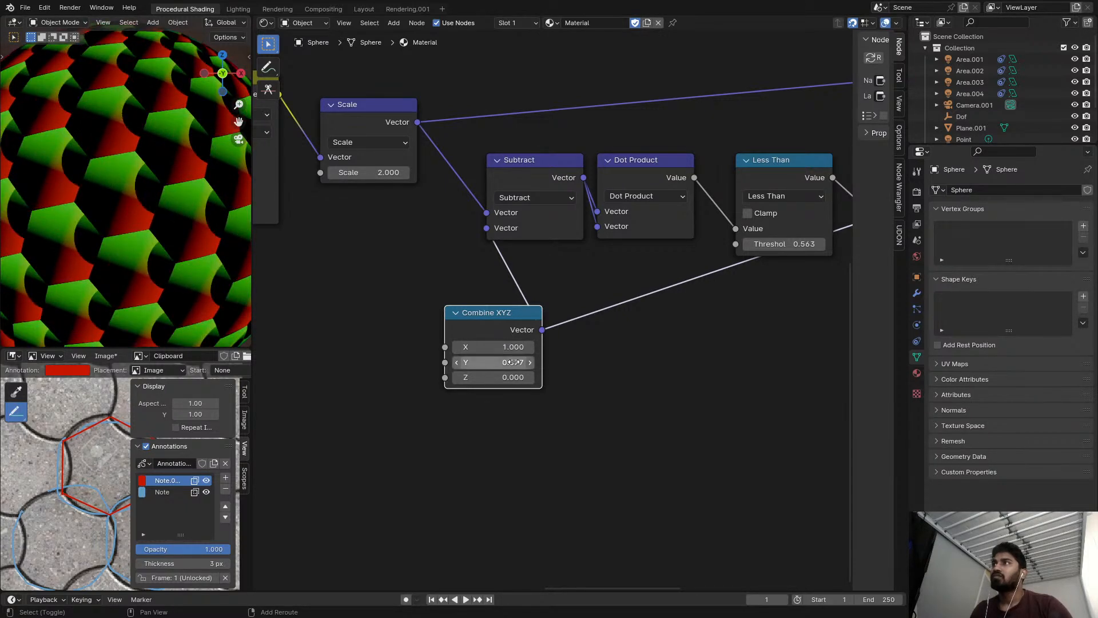
{"action": "scroll", "coordinate": [523, 356], "scroll_direction": "down", "scroll_amount": 2}
{"action": "middle_click_drag", "start_coordinate": [522, 356], "coordinate": [419, 353]}
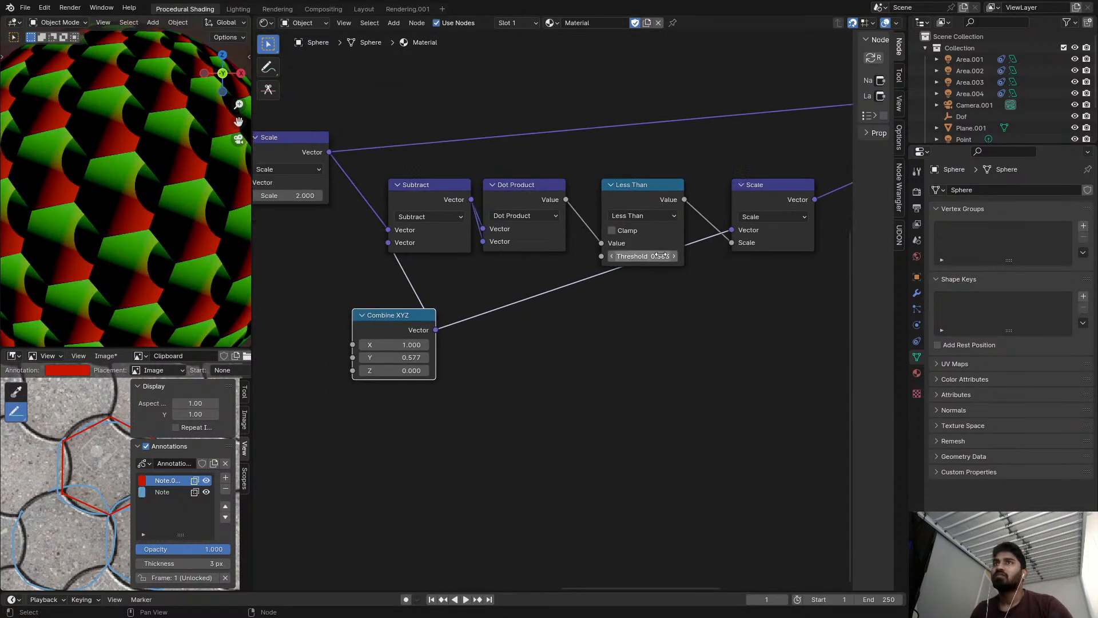
{"action": "left_click", "coordinate": [657, 219]}
{"action": "left_click", "coordinate": [372, 286]}
{"action": "left_click", "coordinate": [657, 217]}
{"action": "key", "text": "t"}
{"action": "middle_click_drag", "start_coordinate": [590, 281], "coordinate": [703, 286]}
{"action": "scroll", "coordinate": [527, 347], "scroll_direction": "up", "scroll_amount": 2}
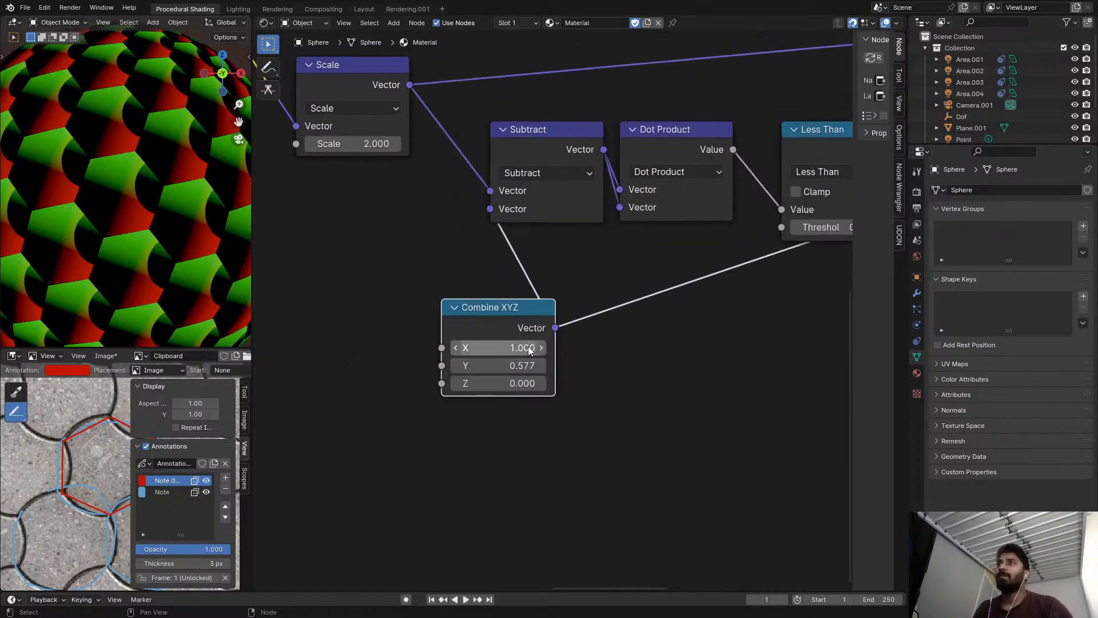
Disconnect the Combine XYZ node from the Subtract node before the Dot Product.
{"action": "scroll", "coordinate": [526, 347], "scroll_direction": "down", "scroll_amount": 2}
{"action": "left_click_drag", "start_coordinate": [498, 232], "coordinate": [507, 276]}
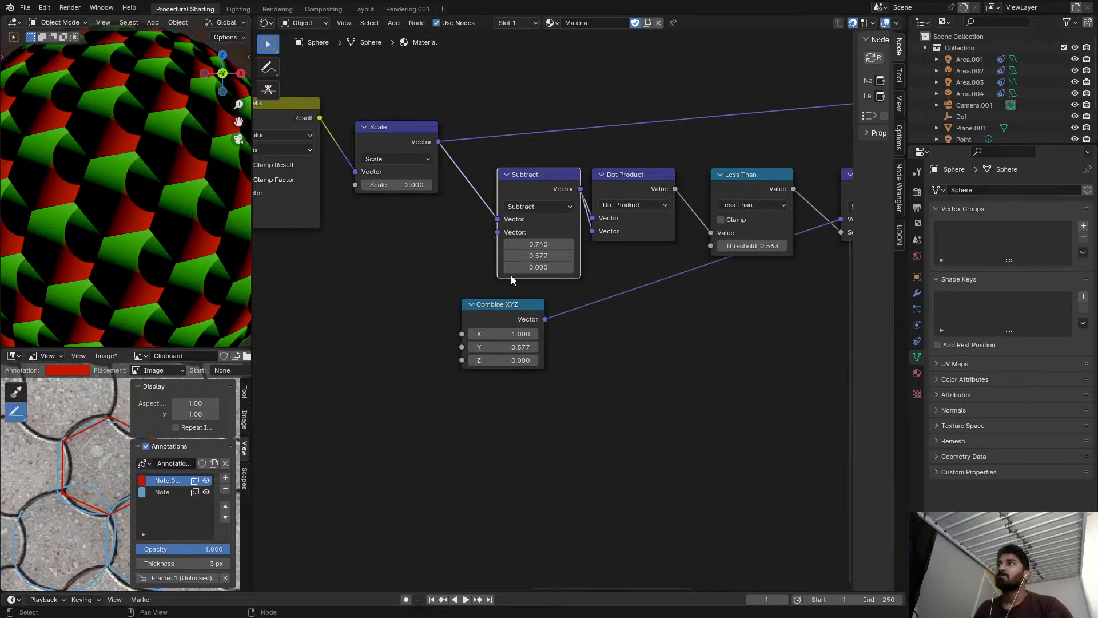
{"action": "scroll", "coordinate": [507, 275], "scroll_direction": "down", "scroll_amount": 4}
{"action": "left_click", "coordinate": [369, 220]}
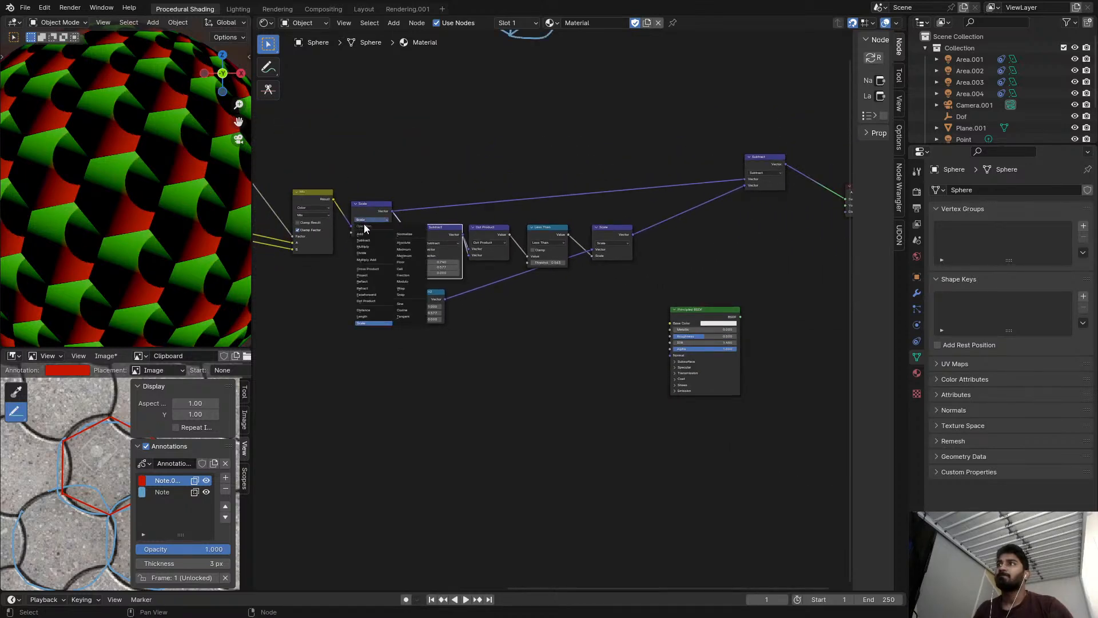
{"action": "scroll", "coordinate": [608, 244], "scroll_direction": "up", "scroll_amount": 4}
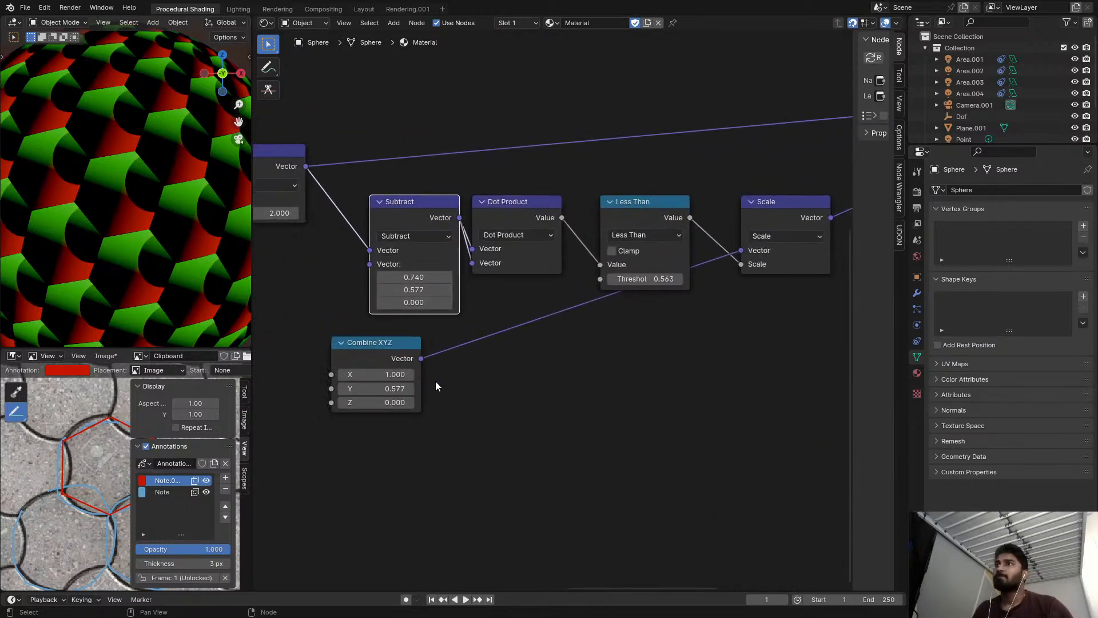
Try different X and Y values on the Combine XYZ node.
{"action": "left_click_drag", "start_coordinate": [388, 374], "coordinate": [410, 387], "text": "shift"}
{"action": "right_click", "coordinate": [388, 375]}
{"action": "right_click", "coordinate": [388, 376]}
{"action": "right_click", "coordinate": [393, 387]}
Try raising the Less Than threshold to about 0.893.
{"action": "scroll", "coordinate": [521, 325], "scroll_direction": "down", "scroll_amount": 3}
{"action": "middle_click_drag", "start_coordinate": [520, 325], "coordinate": [517, 358]}
{"action": "scroll", "coordinate": [619, 316], "scroll_direction": "up", "scroll_amount": 2}
{"action": "left_click", "coordinate": [618, 335], "text": "shift"}
{"action": "left_click_drag", "start_coordinate": [620, 328], "coordinate": [672, 327]}
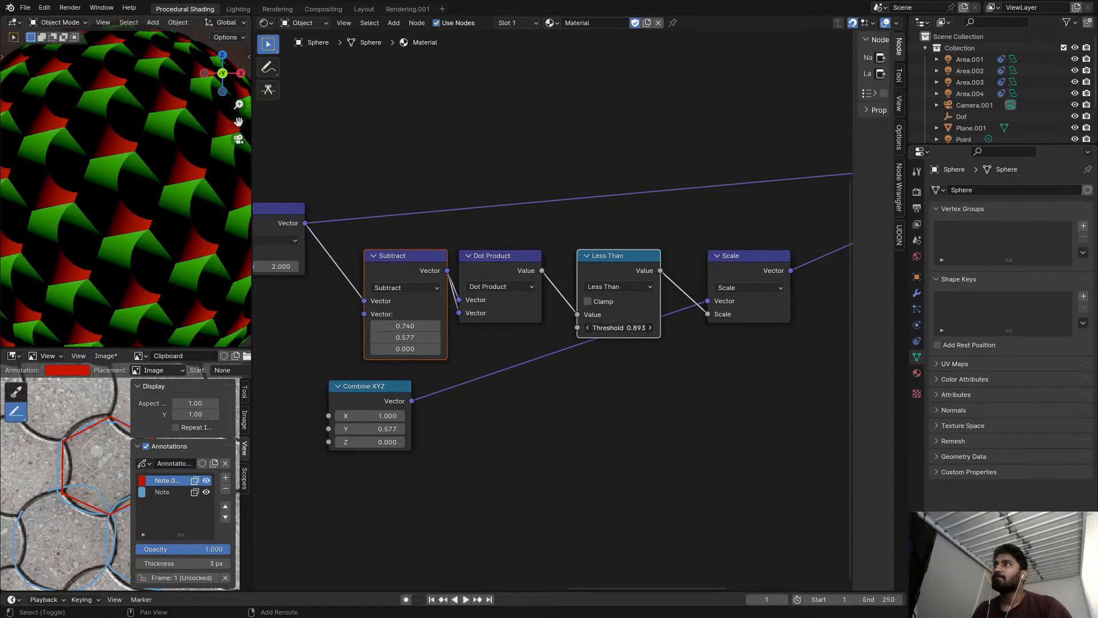
{"action": "key", "text": "Escape"}
Set the X value of the Subtract node before the Dot Product to 0.5.
{"action": "scroll", "coordinate": [540, 349], "scroll_direction": "up", "scroll_amount": 3}
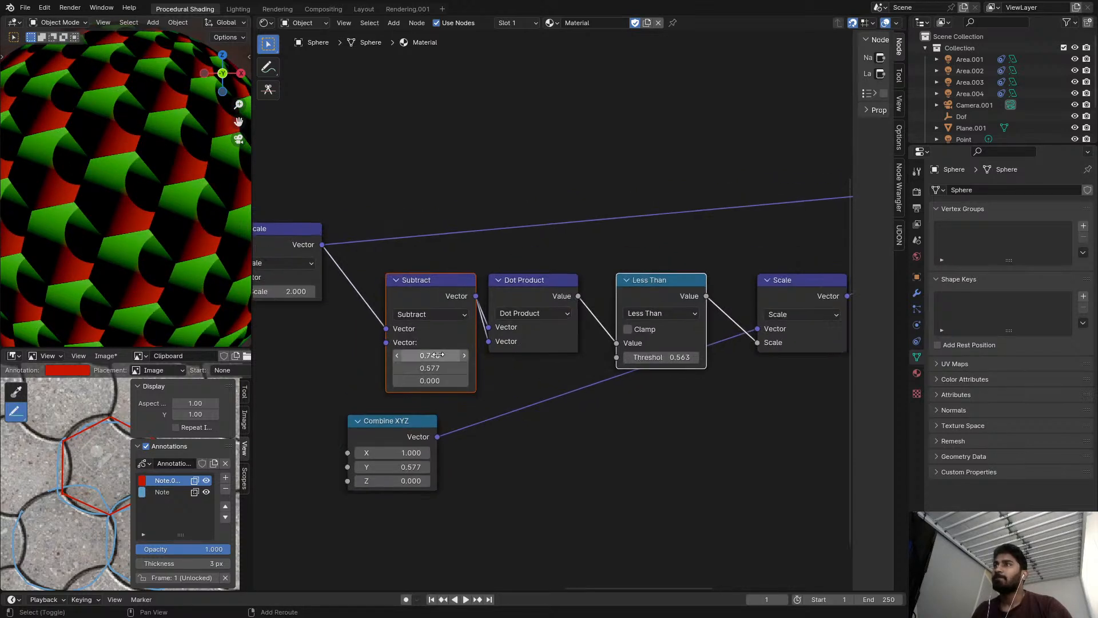
{"action": "left_click_drag", "start_coordinate": [439, 355], "coordinate": [406, 356]}
{"action": "scroll", "coordinate": [447, 367], "scroll_direction": "up", "scroll_amount": 2, "text": "shift"}
{"action": "middle_click_drag", "start_coordinate": [447, 367], "coordinate": [461, 352]}
{"action": "left_click", "coordinate": [450, 387]}
{"action": "type", "text": "."}
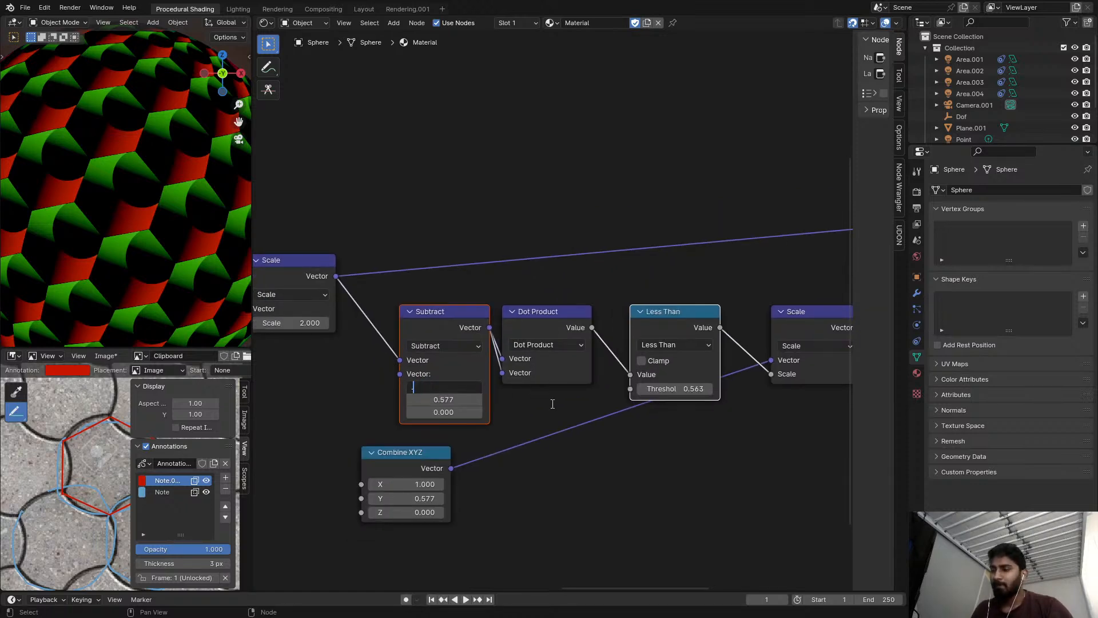
{"action": "type", "text": "5"}
{"action": "key", "text": "Return"}
Set the Subtract node's Y value to 1 and copy the Combine XYZ node's Y value of 0.577 into its X value.
{"action": "scroll", "coordinate": [554, 407], "scroll_direction": "up", "scroll_amount": 4}
{"action": "mouse_move", "coordinate": [480, 403]}
{"action": "left_mouse_down"}
{"action": "mouse_move", "coordinate": [533, 403]}
{"action": "mouse_move", "coordinate": [461, 383]}
{"action": "mouse_move", "coordinate": [502, 383]}
{"action": "mouse_move", "coordinate": [484, 384]}
{"action": "left_mouse_up"}
{"action": "key", "text": "Return"}
{"action": "scroll", "coordinate": [497, 390], "scroll_direction": "up", "scroll_amount": 1}
{"action": "scroll", "coordinate": [471, 546], "scroll_direction": "down", "scroll_amount": 2}
{"action": "middle_click_drag", "start_coordinate": [471, 547], "coordinate": [483, 464]}
{"action": "left_click", "coordinate": [478, 484]}
{"action": "key", "text": "ctrl+c"}
{"action": "left_click", "coordinate": [534, 484]}
{"action": "left_click", "coordinate": [492, 319]}
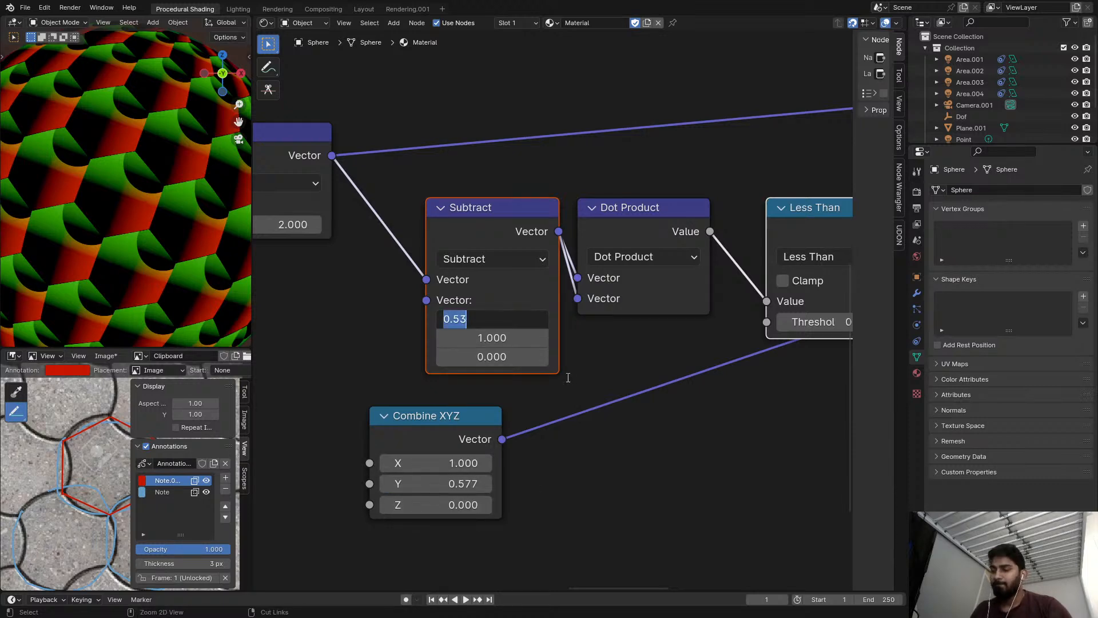
{"action": "key", "text": "ctrl+v"}
{"action": "key", "text": "Return"}
Inspect the arc on a single tile up close and lower the Less Than threshold to about 0.373.
{"action": "scroll", "coordinate": [221, 191], "scroll_direction": "up", "scroll_amount": 5}
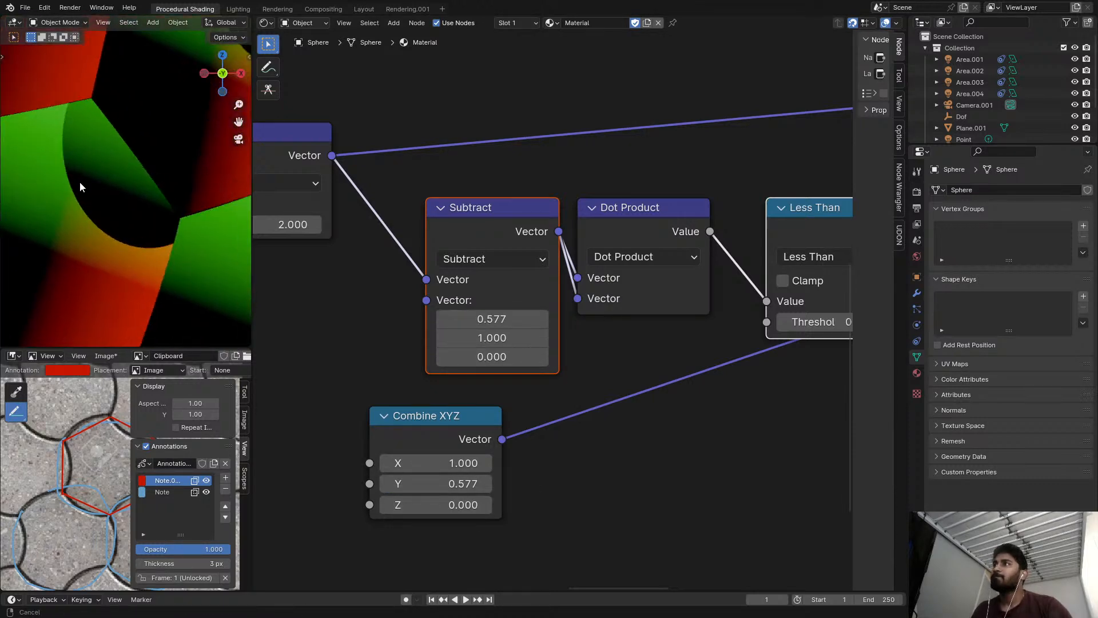
{"action": "scroll", "coordinate": [614, 233], "scroll_direction": "down", "scroll_amount": 1}
{"action": "scroll", "coordinate": [614, 232], "scroll_direction": "down", "scroll_amount": 1}
{"action": "middle_click_drag", "start_coordinate": [614, 233], "coordinate": [469, 239]}
{"action": "mouse_move", "coordinate": [681, 316]}
{"action": "left_mouse_down", "text": "shift"}
{"action": "mouse_move", "coordinate": [658, 316]}
{"action": "mouse_move", "coordinate": [681, 316]}
{"action": "left_mouse_up", "text": "shift"}
Try to enter one divided by a square root, written with uppercase SQRT, as the Less Than threshold.
{"action": "scroll", "coordinate": [680, 314], "scroll_direction": "up", "scroll_amount": 3}
{"action": "left_click", "coordinate": [676, 304]}
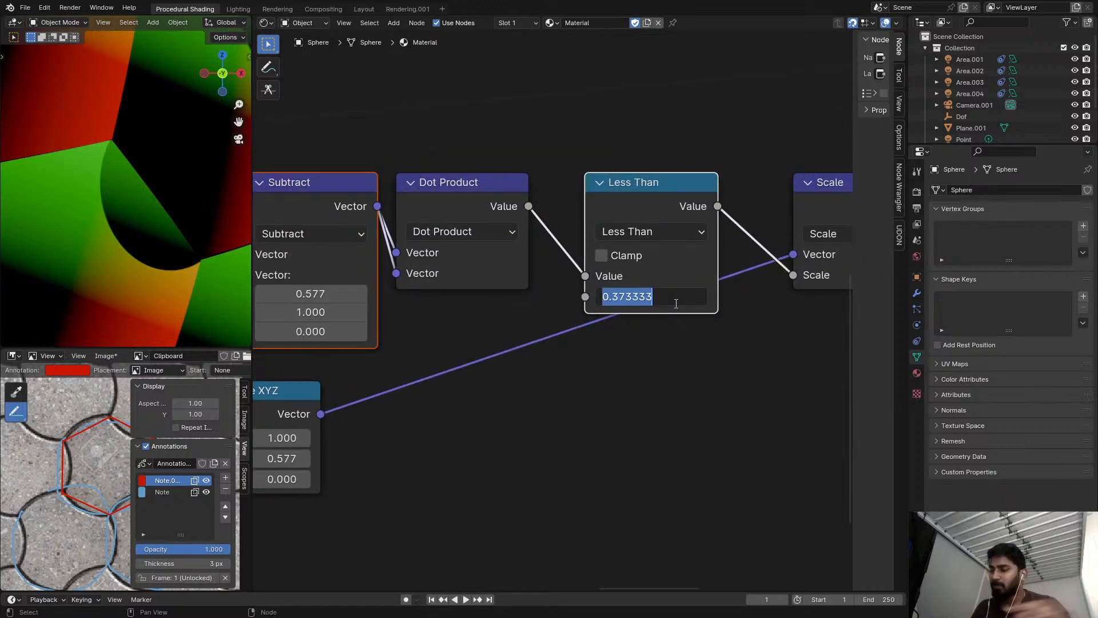
{"action": "type", "text": "1/SQRT("}
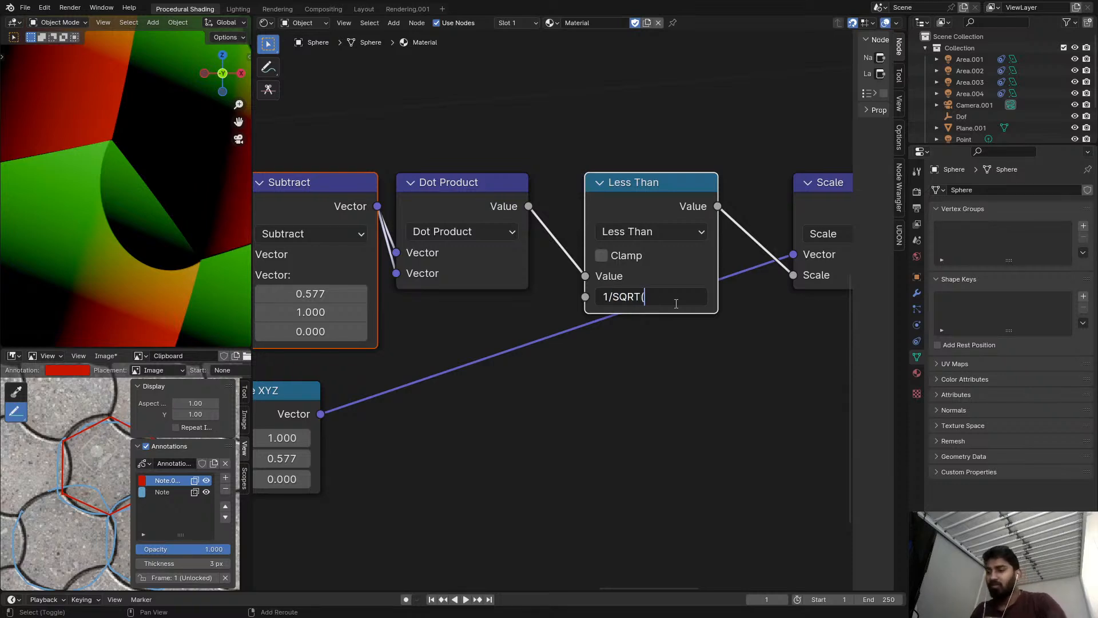
{"action": "key", "text": "Return"}
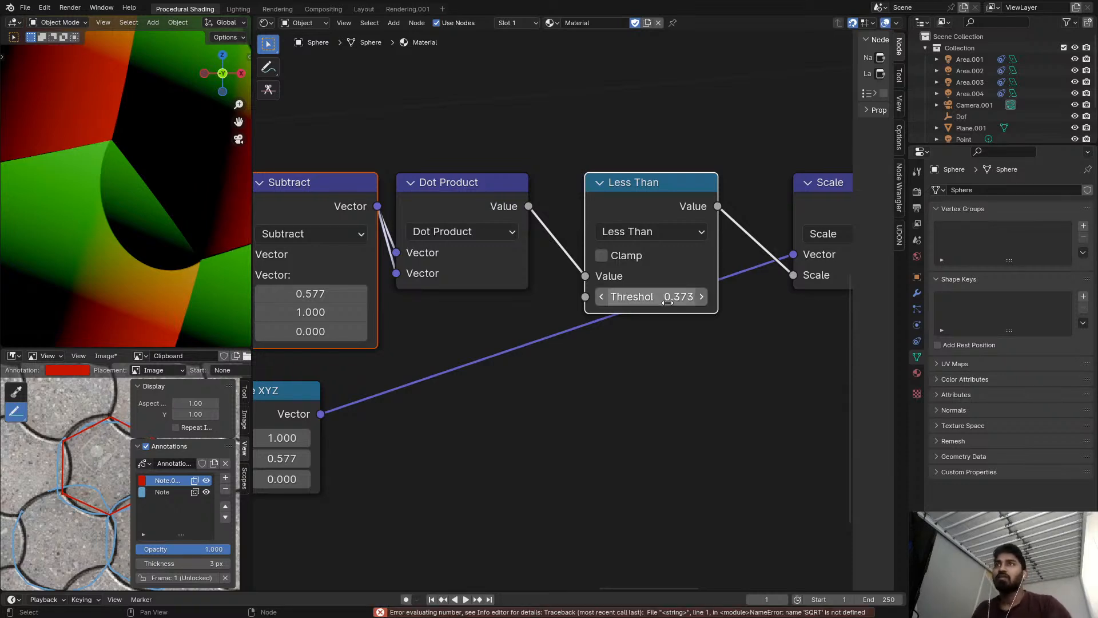
Set the Less Than threshold to 2/sqrt(3).
{"action": "left_click", "coordinate": [670, 302]}
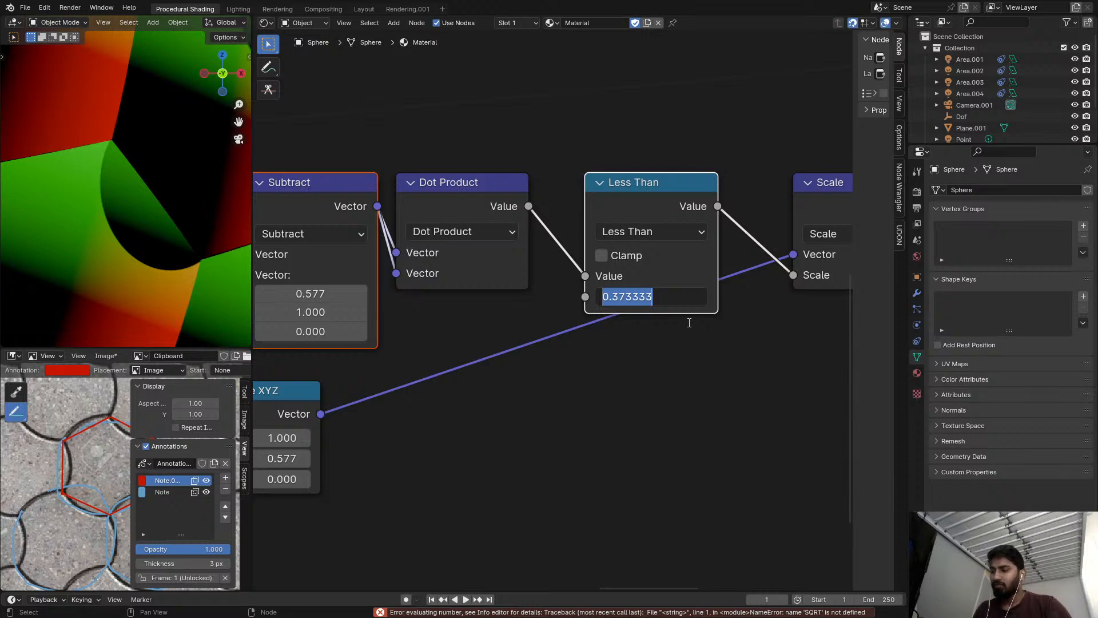
{"action": "type", "text": "2"}
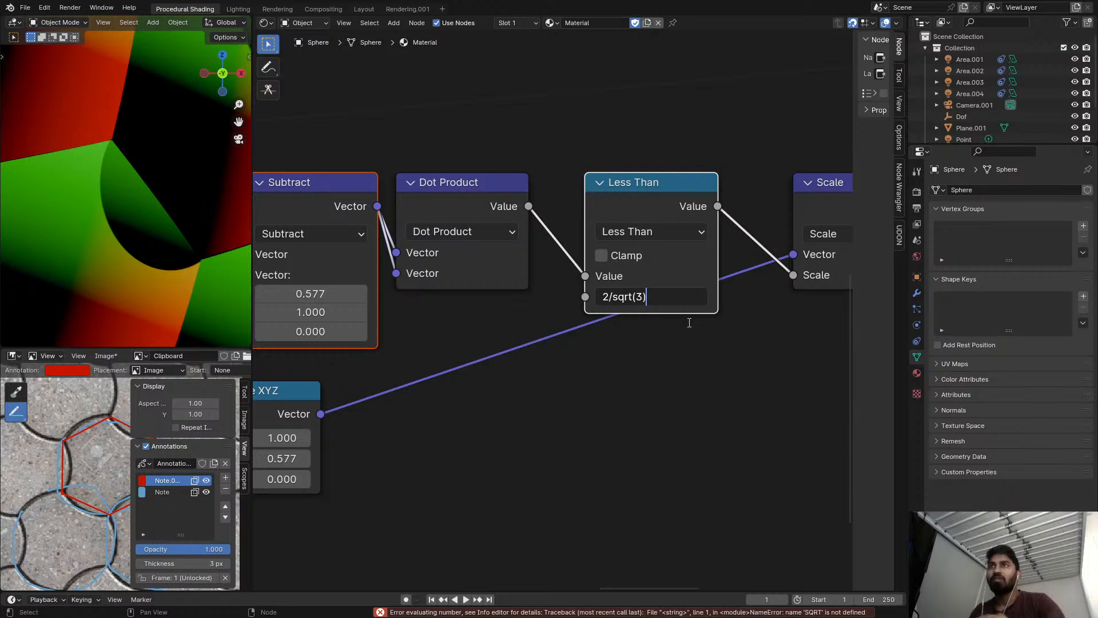
{"action": "type", "text": "/sqrt(3)"}
{"action": "key", "text": "Return"}
Try dividing the Less Than threshold by 2 twice, and undo the halving.
{"action": "double_click", "coordinate": [682, 294]}
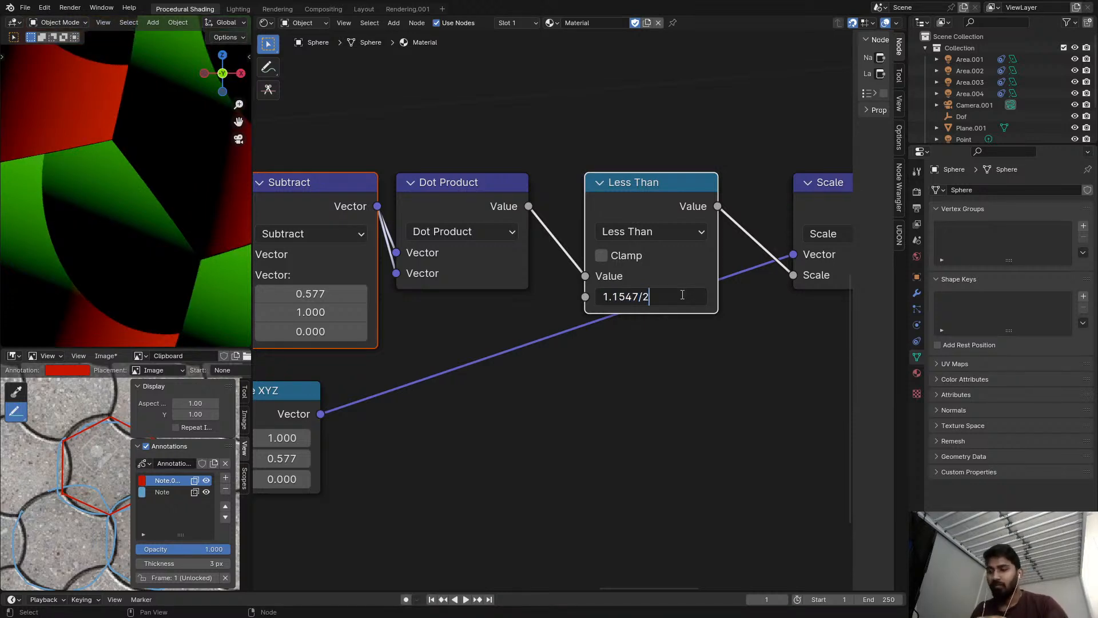
{"action": "type", "text": "/2"}
{"action": "key", "text": "Return"}
{"action": "double_click", "coordinate": [692, 293]}
{"action": "type", "text": "/2"}
{"action": "key", "text": "Return"}
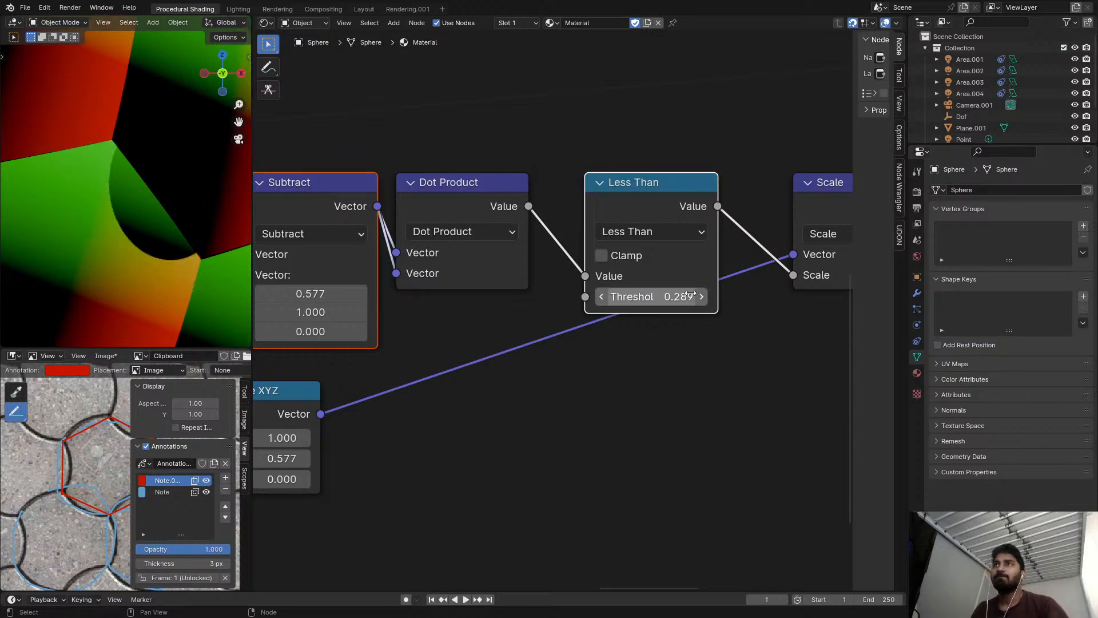
{"action": "key", "text": "ctrl+z"}
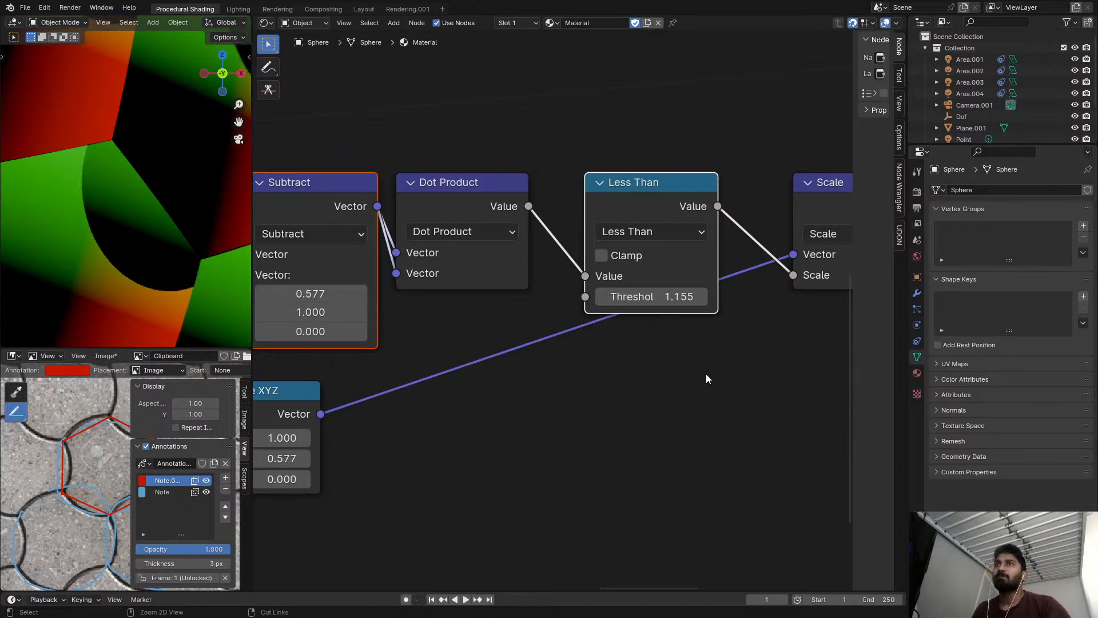
Set the Less Than threshold to 1/3.
{"action": "left_click", "coordinate": [665, 303]}
{"action": "type", "text": "1"}
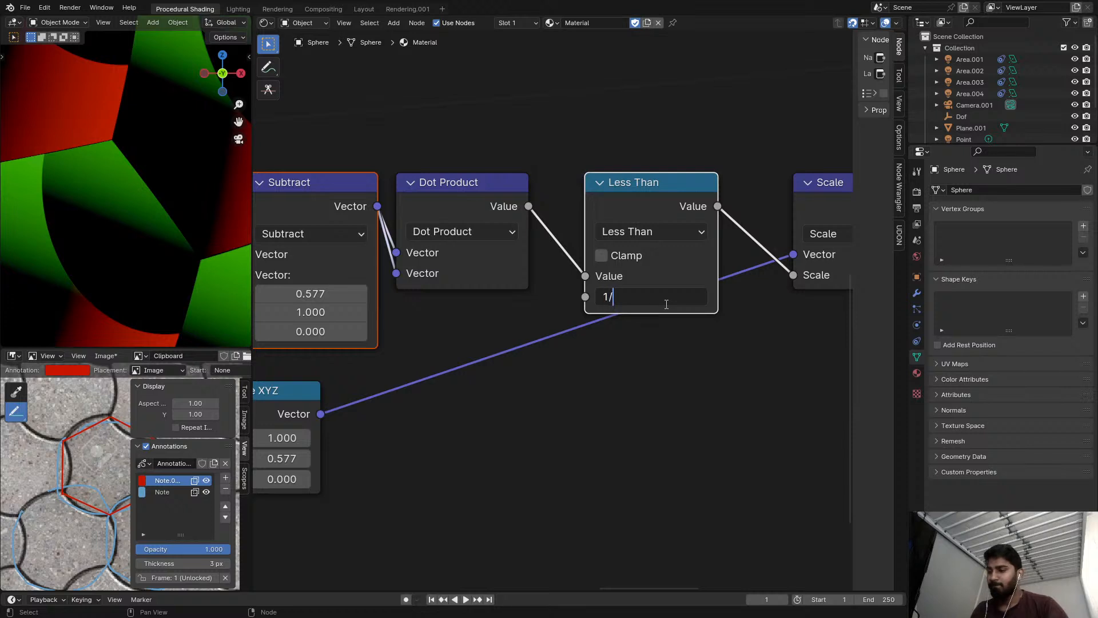
{"action": "type", "text": "/3"}
{"action": "key", "text": "Return"}
{"action": "scroll", "coordinate": [412, 324], "scroll_direction": "down", "scroll_amount": 1}
{"action": "middle_click_drag", "start_coordinate": [323, 317], "coordinate": [403, 292]}
{"action": "scroll", "coordinate": [402, 293], "scroll_direction": "up", "scroll_amount": 2}
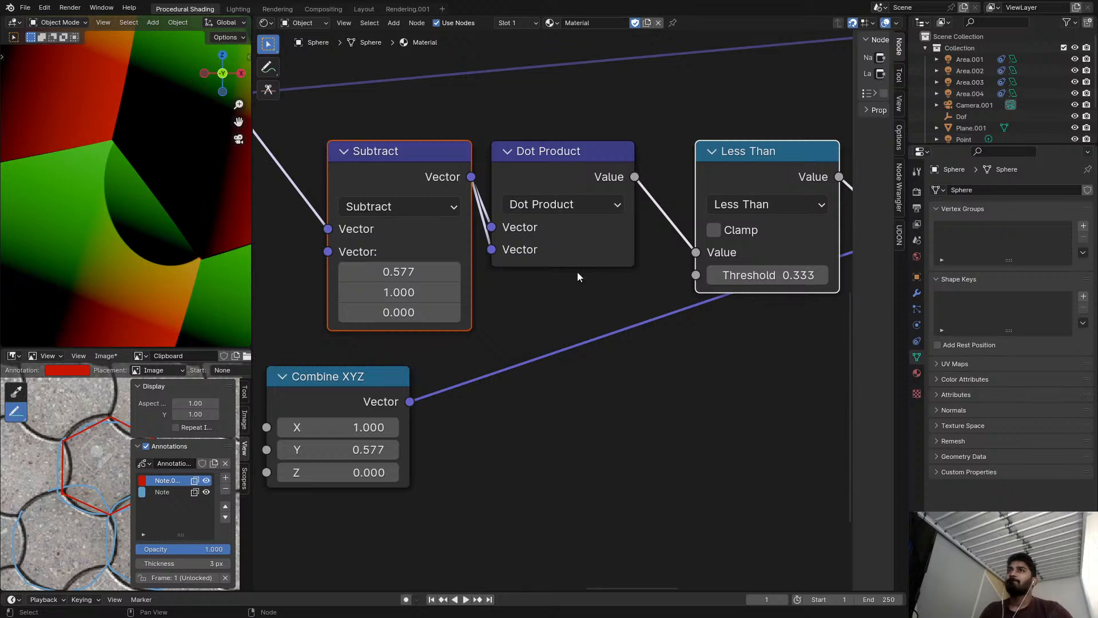
Fine-tune the Less Than threshold to 0.367 so the arc meets the tile corners.
{"action": "scroll", "coordinate": [577, 260], "scroll_direction": "down", "scroll_amount": 2}
{"action": "middle_click_drag", "start_coordinate": [554, 264], "coordinate": [502, 266]}
{"action": "scroll", "coordinate": [554, 273], "scroll_direction": "up", "scroll_amount": 3}
{"action": "left_click_drag", "start_coordinate": [688, 269], "coordinate": [691, 269], "text": "shift"}
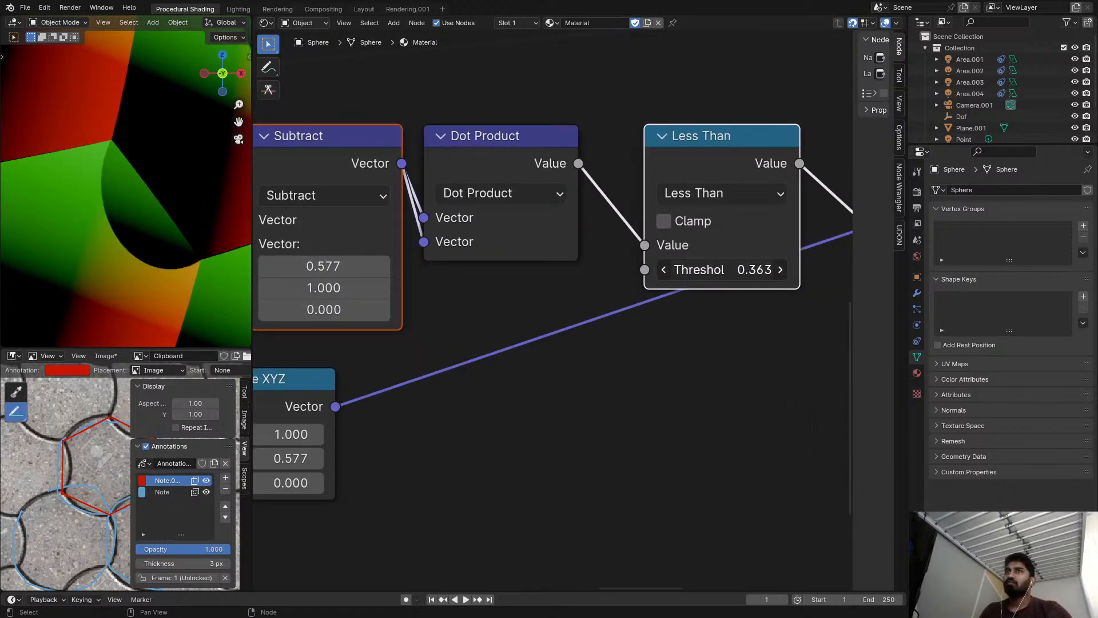
{"action": "left_click", "coordinate": [731, 269]}
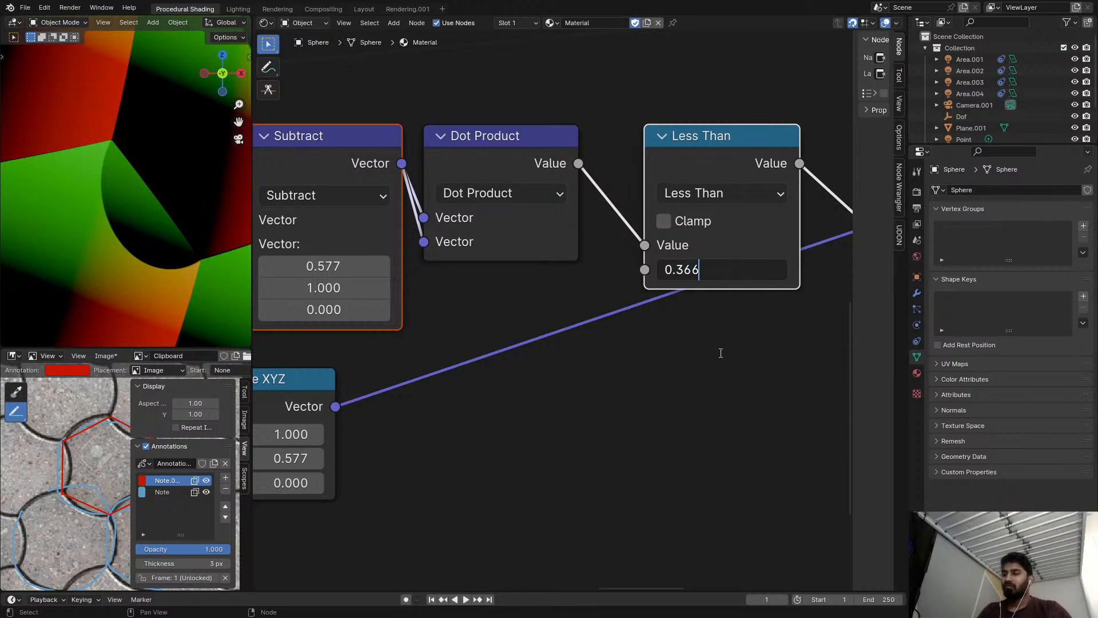
{"action": "key", "text": "BackSpace"}
{"action": "type", "text": "7"}
{"action": "key", "text": "Return"}
{"action": "scroll", "coordinate": [256, 288], "scroll_direction": "down", "scroll_amount": 7}
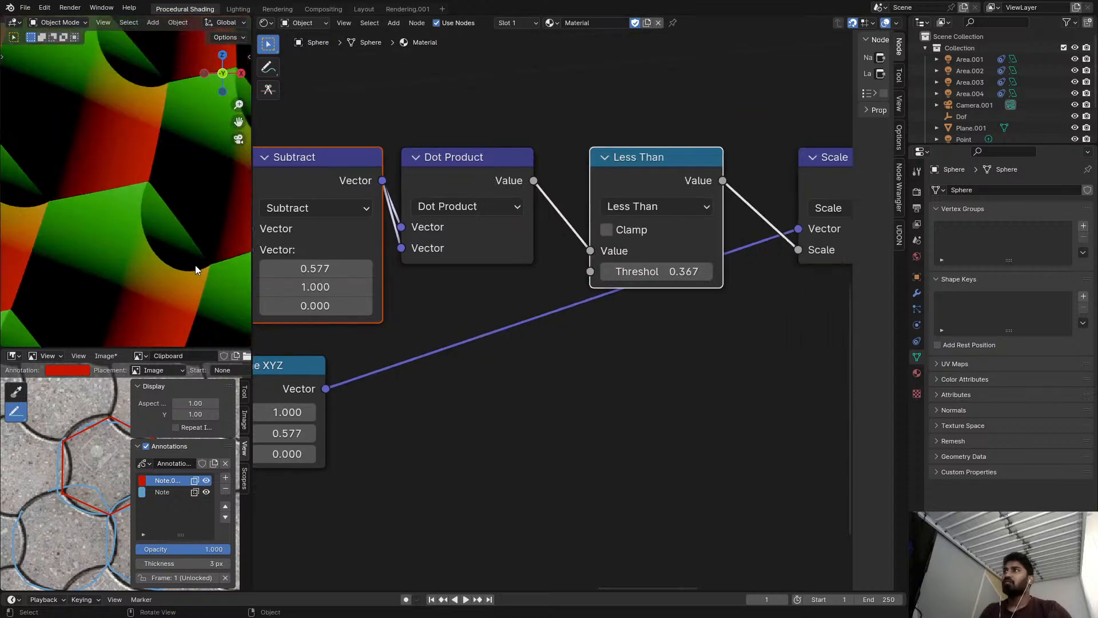
Move the Combine XYZ node so it lines up directly beneath the Subtract node that feeds the Dot Product.
{"action": "scroll", "coordinate": [500, 265], "scroll_direction": "down", "scroll_amount": 2}
{"action": "scroll", "coordinate": [427, 338], "scroll_direction": "up", "scroll_amount": 1}
{"action": "left_click_drag", "start_coordinate": [306, 376], "coordinate": [292, 376]}
{"action": "right_click", "coordinate": [307, 375]}
{"action": "left_click_drag", "start_coordinate": [356, 253], "coordinate": [315, 253]}
{"action": "right_click", "coordinate": [355, 252]}
{"action": "middle_click_drag", "start_coordinate": [617, 279], "coordinate": [459, 252]}
{"action": "scroll", "coordinate": [459, 252], "scroll_direction": "down", "scroll_amount": 4}
{"action": "middle_click_drag", "start_coordinate": [622, 217], "coordinate": [622, 253]}
{"action": "scroll", "coordinate": [622, 253], "scroll_direction": "down", "scroll_amount": 4}
{"action": "scroll", "coordinate": [429, 336], "scroll_direction": "up", "scroll_amount": 4}
{"action": "middle_click_drag", "start_coordinate": [366, 335], "coordinate": [524, 357]}
{"action": "scroll", "coordinate": [524, 357], "scroll_direction": "up", "scroll_amount": 2}
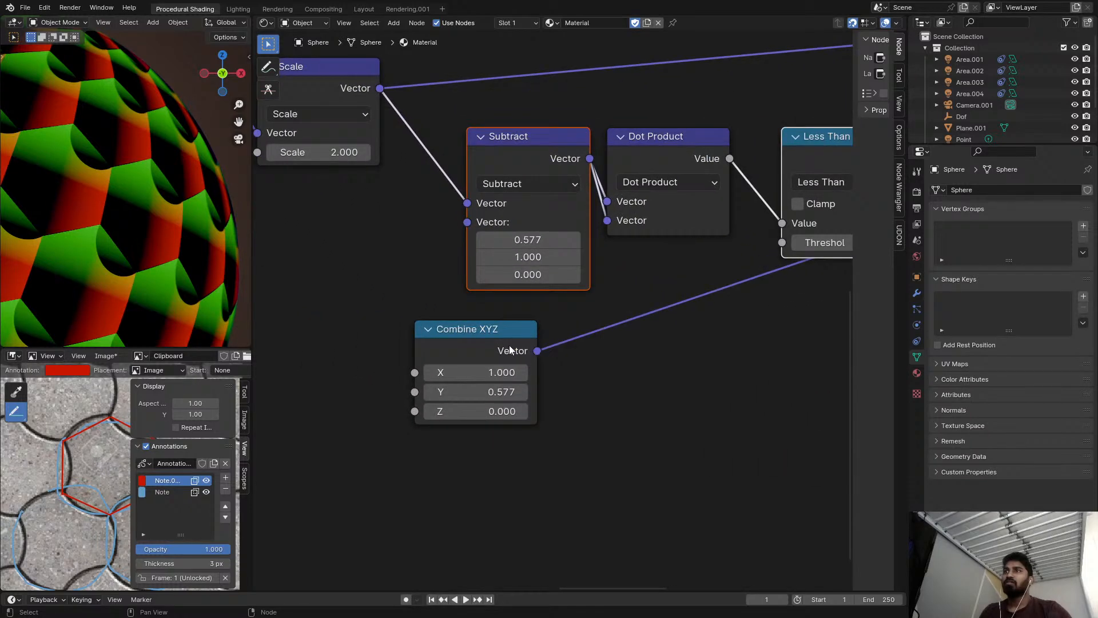
{"action": "left_click_drag", "start_coordinate": [489, 343], "coordinate": [536, 342]}
{"action": "scroll", "coordinate": [518, 293], "scroll_direction": "up", "scroll_amount": 3}
{"action": "scroll", "coordinate": [174, 222], "scroll_direction": "down", "scroll_amount": 2}
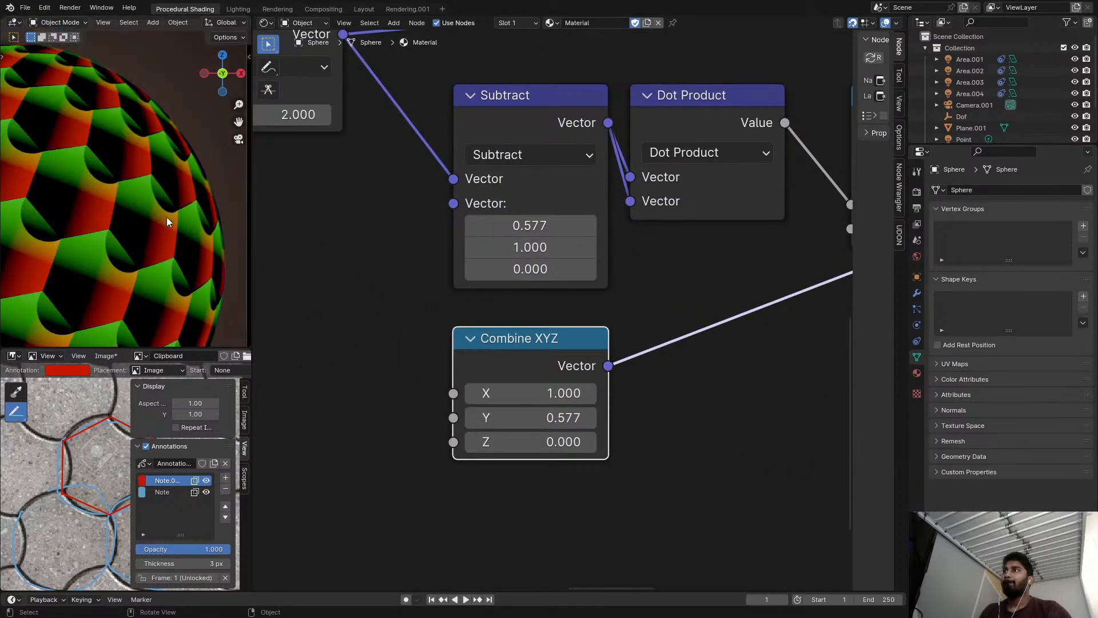
{"action": "scroll", "coordinate": [143, 223], "scroll_direction": "up", "scroll_amount": 2}
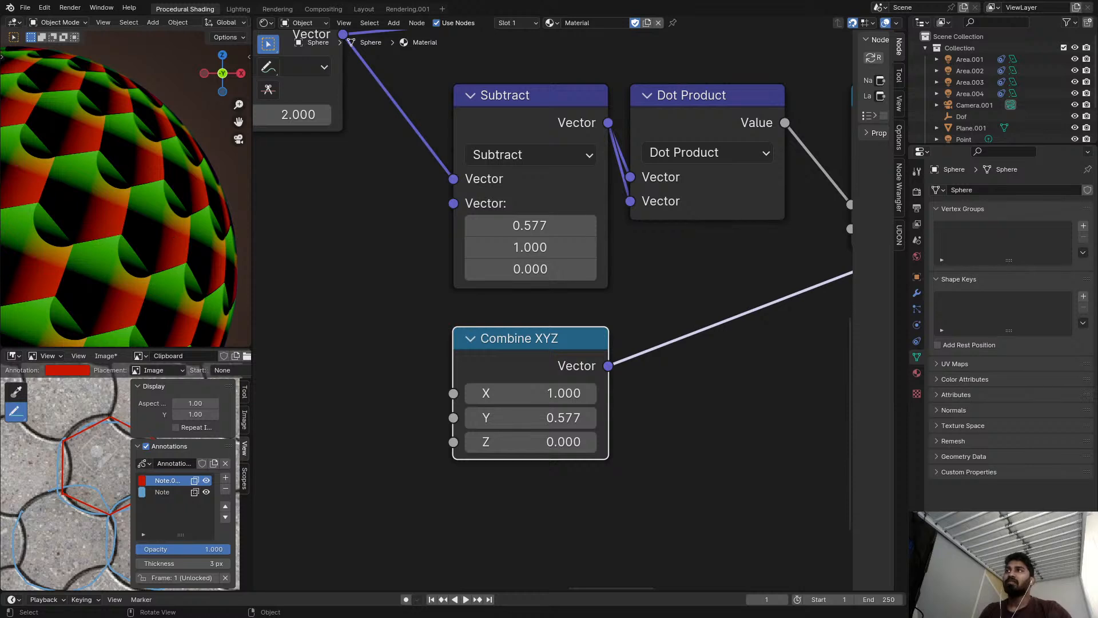
Try different X and Y offsets on the Combine XYZ node.
{"action": "middle_click_drag", "start_coordinate": [688, 326], "coordinate": [475, 315]}
{"action": "scroll", "coordinate": [476, 314], "scroll_direction": "down", "scroll_amount": 5}
{"action": "mouse_move", "coordinate": [557, 271]}
{"action": "middle_mouse_down"}
{"action": "mouse_move", "coordinate": [459, 304]}
{"action": "mouse_move", "coordinate": [318, 329]}
{"action": "mouse_move", "coordinate": [551, 265]}
{"action": "middle_mouse_up"}
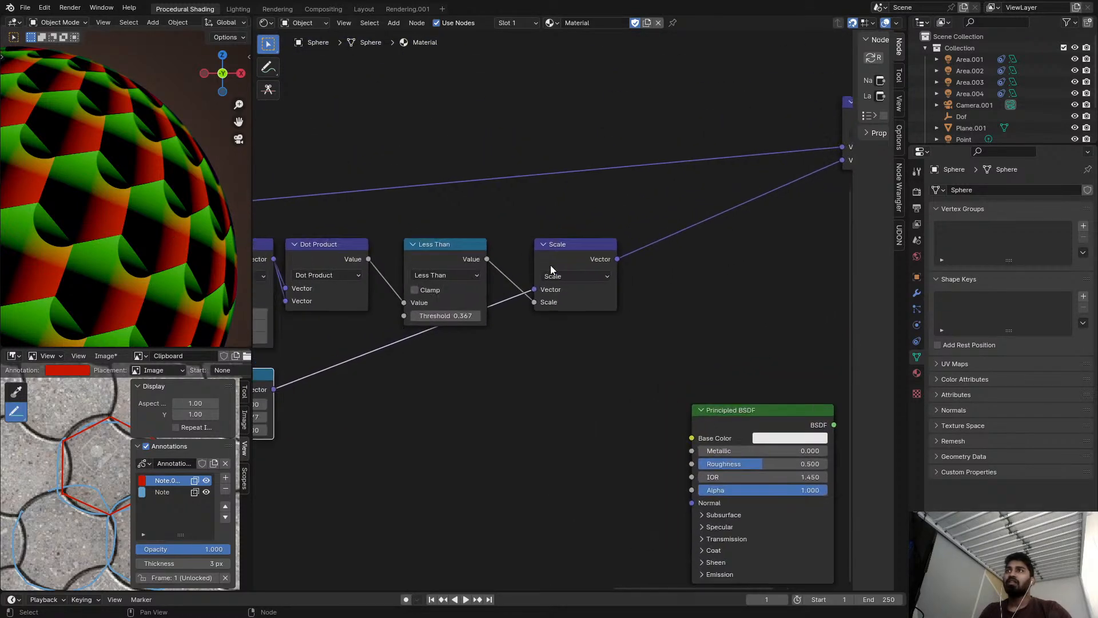
{"action": "scroll", "coordinate": [479, 396], "scroll_direction": "up", "scroll_amount": 2}
{"action": "middle_click_drag", "start_coordinate": [479, 396], "coordinate": [622, 390]}
{"action": "scroll", "coordinate": [622, 389], "scroll_direction": "up", "scroll_amount": 1}
{"action": "mouse_move", "coordinate": [520, 394]}
{"action": "left_mouse_down"}
{"action": "mouse_move", "coordinate": [548, 395]}
{"action": "mouse_move", "coordinate": [552, 411]}
{"action": "mouse_move", "coordinate": [489, 412]}
{"action": "mouse_move", "coordinate": [575, 410]}
{"action": "mouse_move", "coordinate": [477, 393]}
{"action": "mouse_move", "coordinate": [534, 393]}
{"action": "mouse_move", "coordinate": [456, 393]}
{"action": "mouse_move", "coordinate": [542, 394]}
{"action": "left_mouse_up"}
{"action": "right_click", "coordinate": [548, 394]}
{"action": "right_click", "coordinate": [546, 411]}
{"action": "key", "text": "Return"}
Set the Combine XYZ offset's X to 1 and raise its Y to 4.920.
{"action": "left_click", "coordinate": [542, 393]}
{"action": "type", "text": "1"}
{"action": "key", "text": "Return"}
{"action": "left_click_drag", "start_coordinate": [532, 411], "coordinate": [589, 410], "text": "shift"}
{"action": "scroll", "coordinate": [113, 216], "scroll_direction": "up", "scroll_amount": 8}
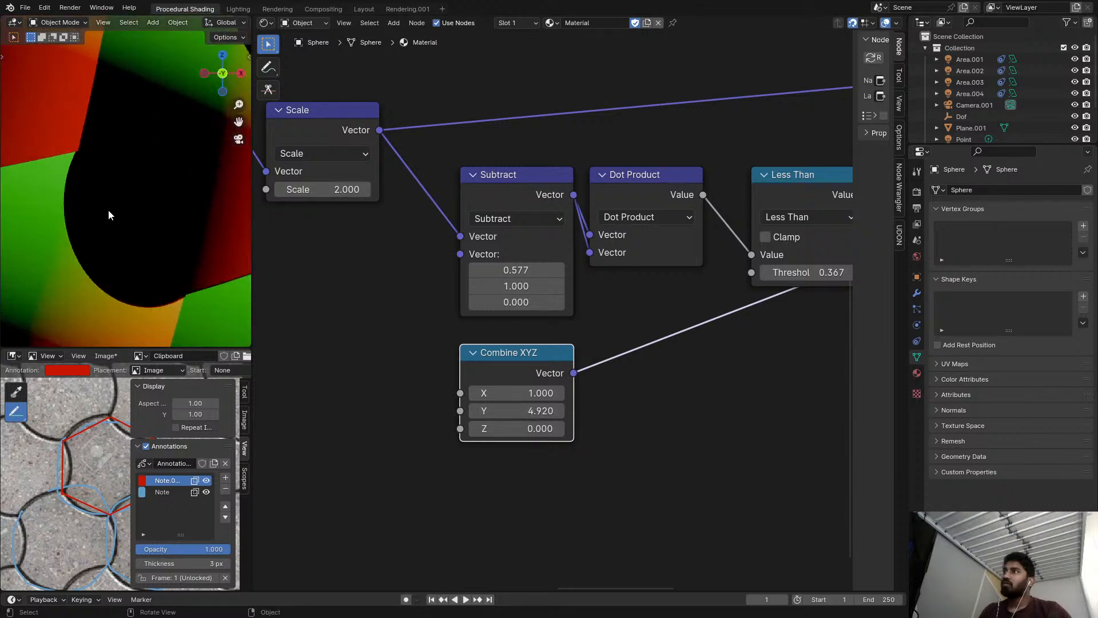
Lower the Less Than threshold to 0.357 and check the arc edges on the tiles.
{"action": "scroll", "coordinate": [231, 183], "scroll_direction": "down", "scroll_amount": 2}
{"action": "middle_click_drag", "start_coordinate": [160, 192], "coordinate": [133, 198], "text": "shift"}
{"action": "scroll", "coordinate": [646, 271], "scroll_direction": "up", "scroll_amount": 1}
{"action": "middle_click_drag", "start_coordinate": [646, 271], "coordinate": [545, 277]}
{"action": "left_click_drag", "start_coordinate": [738, 279], "coordinate": [726, 278], "text": "shift"}
{"action": "scroll", "coordinate": [156, 218], "scroll_direction": "down", "scroll_amount": 5}
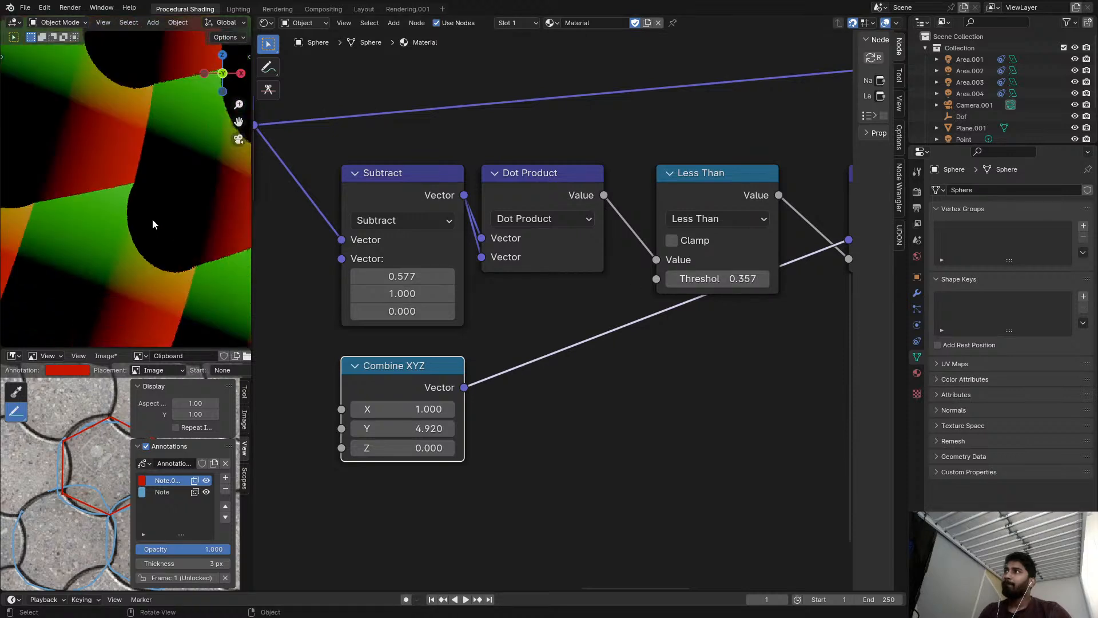
{"action": "scroll", "coordinate": [148, 223], "scroll_direction": "up", "scroll_amount": 2}
{"action": "scroll", "coordinate": [280, 246], "scroll_direction": "down", "scroll_amount": 3}
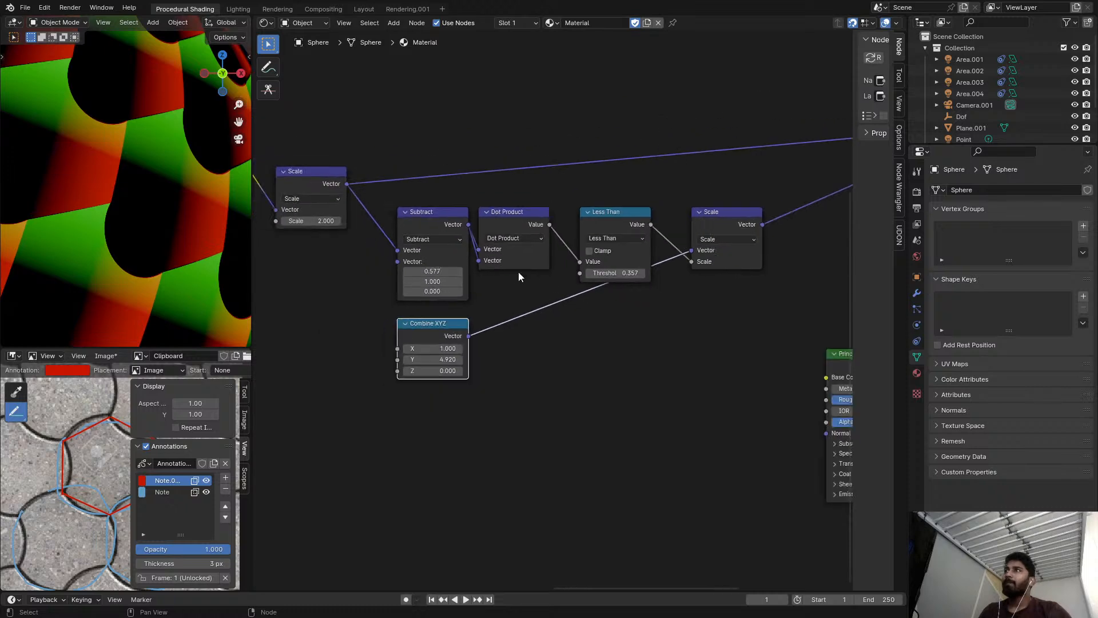
Preview the Less Than and Combine XYZ outputs on the sphere, and return to the final Subtract result.
{"action": "scroll", "coordinate": [578, 280], "scroll_direction": "up", "scroll_amount": 5}
{"action": "left_click", "coordinate": [651, 202], "text": "ctrl+shift"}
{"action": "left_click", "coordinate": [407, 346], "text": "ctrl+shift"}
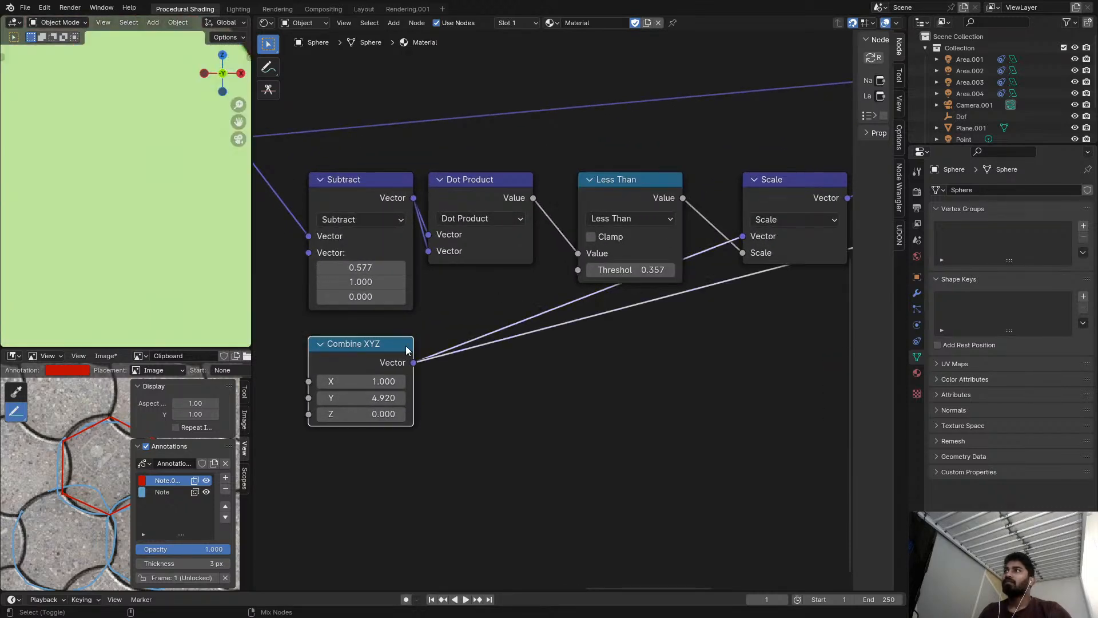
{"action": "scroll", "coordinate": [459, 336], "scroll_direction": "down", "scroll_amount": 6}
{"action": "scroll", "coordinate": [166, 287], "scroll_direction": "down", "scroll_amount": 2}
{"action": "left_click", "coordinate": [670, 267], "text": "ctrl+shift"}
{"action": "scroll", "coordinate": [650, 266], "scroll_direction": "up", "scroll_amount": 1}
{"action": "left_click_drag", "start_coordinate": [632, 287], "coordinate": [615, 285]}
{"action": "key", "text": "ctrl+z"}
{"action": "mouse_move", "coordinate": [574, 263]}
{"action": "middle_mouse_down"}
{"action": "mouse_move", "coordinate": [585, 259]}
{"action": "mouse_move", "coordinate": [588, 277]}
{"action": "mouse_move", "coordinate": [575, 281]}
{"action": "middle_mouse_up"}
{"action": "scroll", "coordinate": [586, 259], "scroll_direction": "down", "scroll_amount": 5}
{"action": "left_click", "coordinate": [770, 181], "text": "ctrl+shift"}
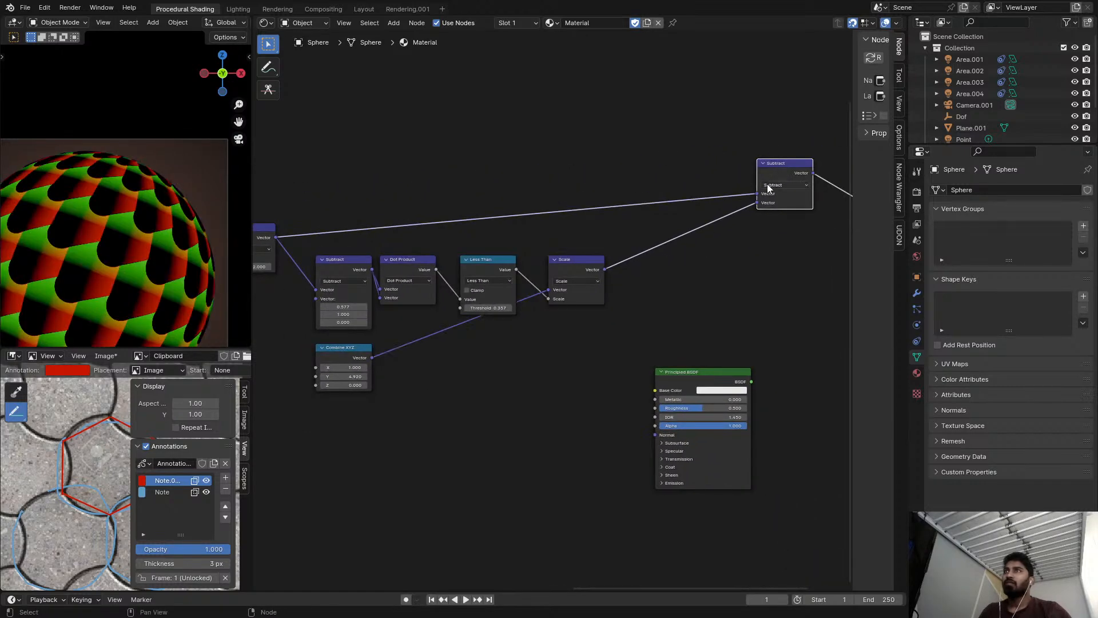
Try the Add operation in the final Subtract node, switch it back to Subtract and reposition the node.
{"action": "left_click", "coordinate": [774, 188]}
{"action": "key", "text": "a"}
{"action": "left_click", "coordinate": [775, 187]}
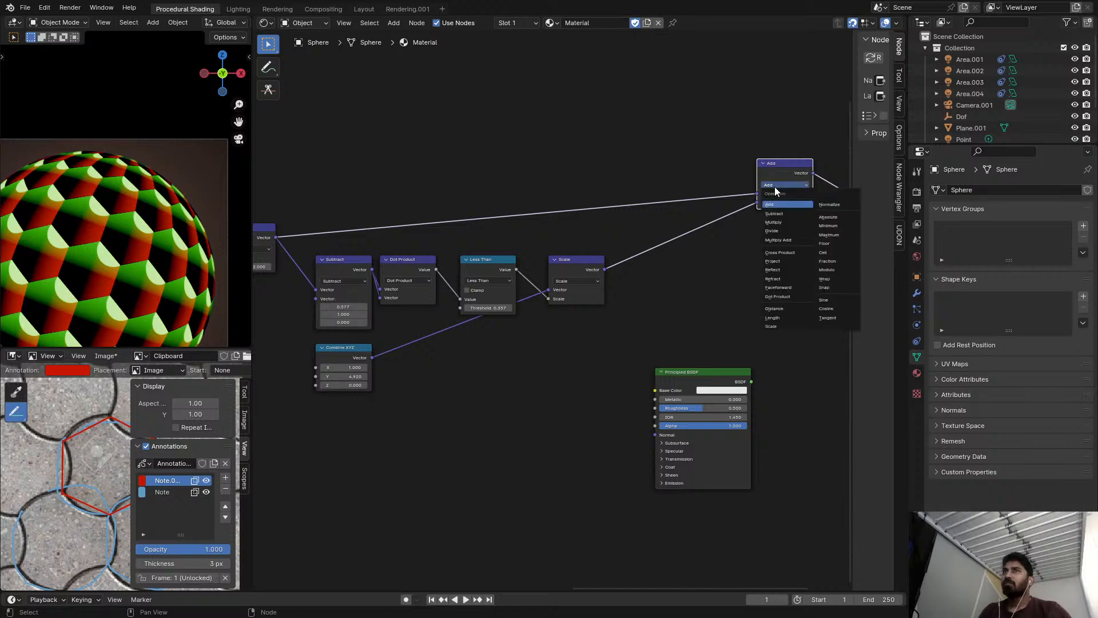
{"action": "key", "text": "s"}
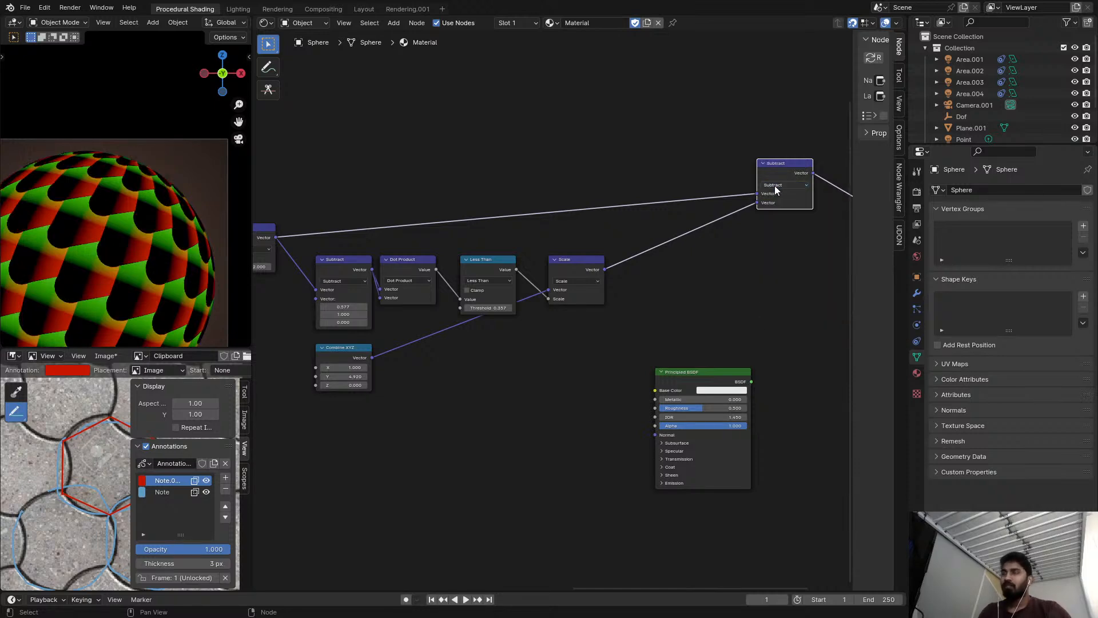
{"action": "left_click_drag", "start_coordinate": [778, 170], "coordinate": [755, 201]}
Try the Add operation with X at about -0.633 in the vector node feeding the Dot Product.
{"action": "scroll", "coordinate": [527, 270], "scroll_direction": "up", "scroll_amount": 3}
{"action": "middle_click_drag", "start_coordinate": [527, 270], "coordinate": [677, 260]}
{"action": "scroll", "coordinate": [437, 304], "scroll_direction": "up", "scroll_amount": 2}
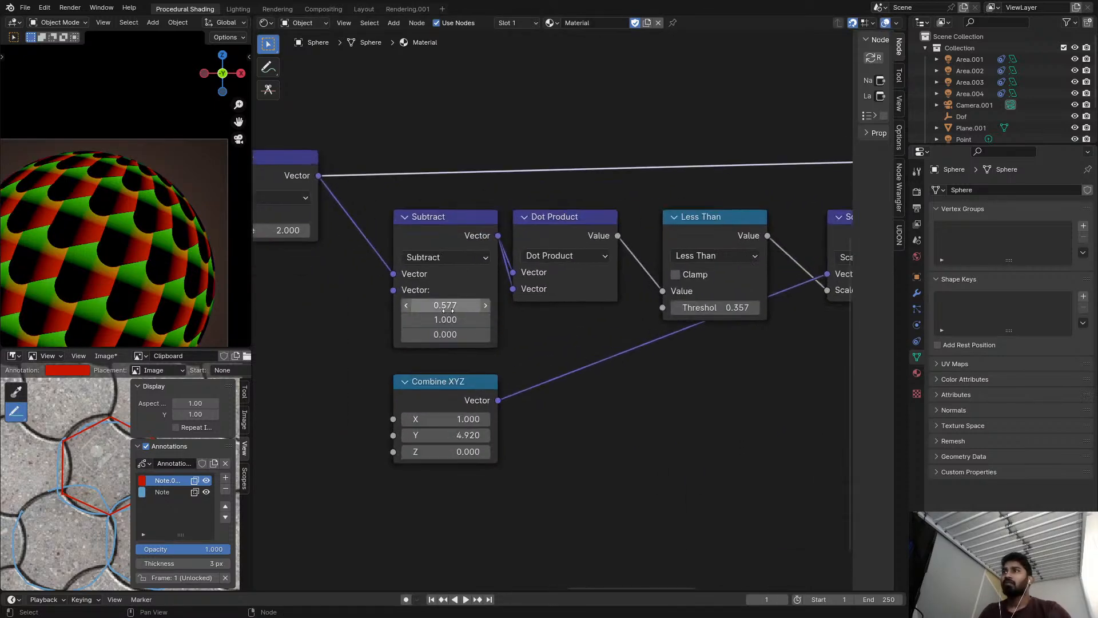
{"action": "middle_click_drag", "start_coordinate": [437, 304], "coordinate": [481, 286]}
{"action": "scroll", "coordinate": [481, 286], "scroll_direction": "up", "scroll_amount": 1}
{"action": "left_click", "coordinate": [478, 223]}
{"action": "key", "text": "a"}
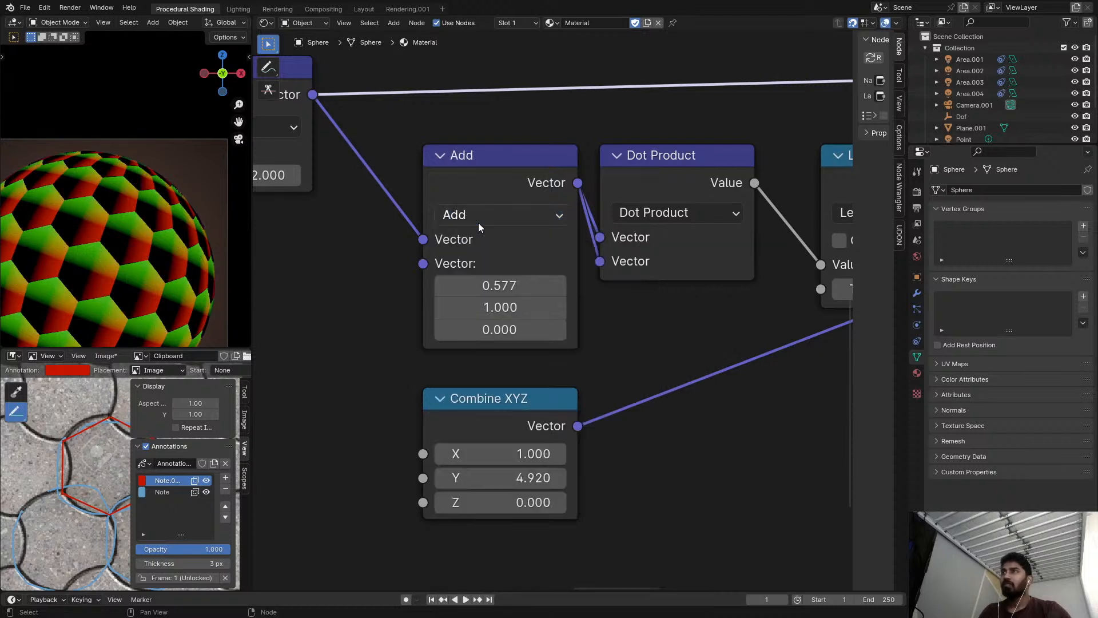
{"action": "scroll", "coordinate": [143, 252], "scroll_direction": "up", "scroll_amount": 4}
{"action": "left_click_drag", "start_coordinate": [503, 285], "coordinate": [433, 285]}
{"action": "mouse_move", "coordinate": [521, 303]}
{"action": "left_mouse_down"}
{"action": "mouse_move", "coordinate": [534, 304]}
{"action": "mouse_move", "coordinate": [520, 304]}
{"action": "left_mouse_up"}
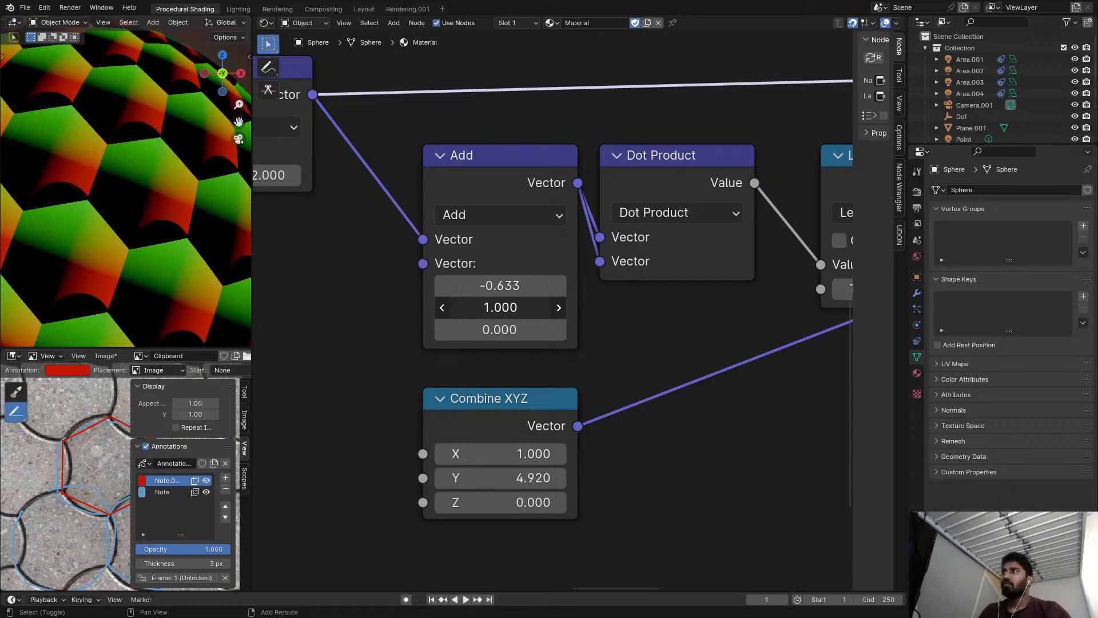
Set the Add node's X to 1/3.
{"action": "left_click", "coordinate": [535, 288]}
{"action": "left_click", "coordinate": [535, 292]}
{"action": "left_click_drag", "start_coordinate": [453, 292], "coordinate": [430, 287]}
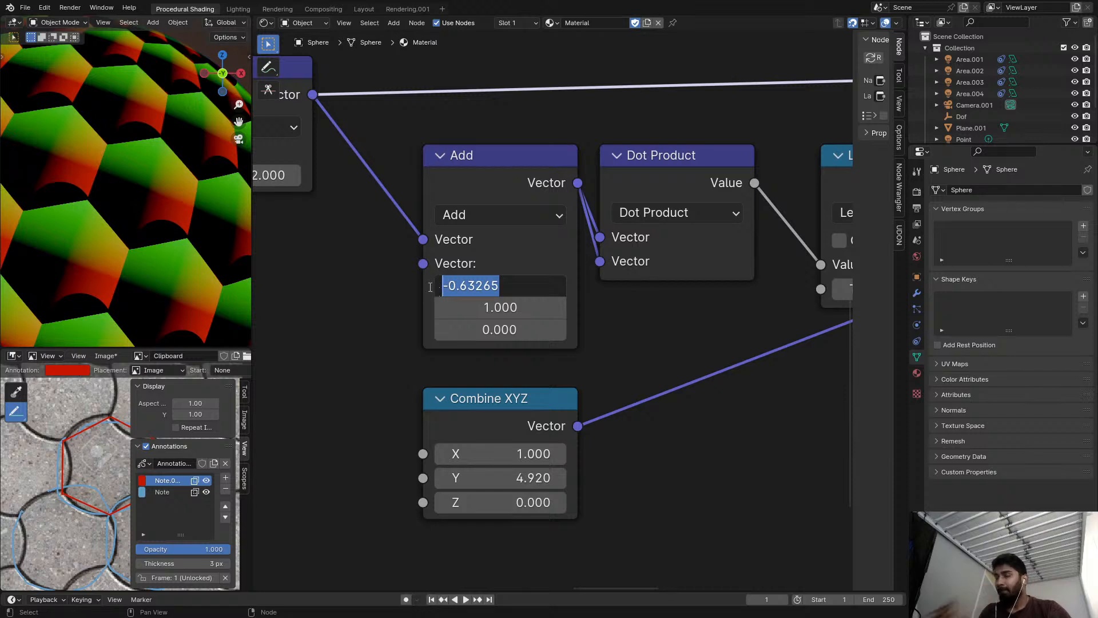
{"action": "type", "text": "1/3"}
{"action": "key", "text": "Return"}
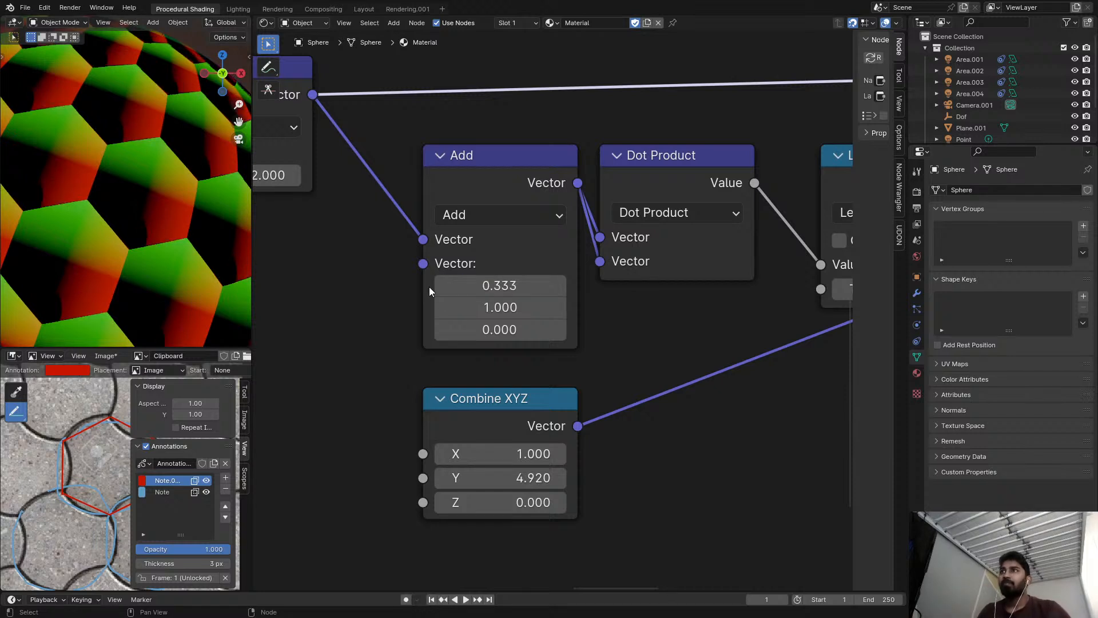
Double the Add node's X and negate it to -0.667, and check the resulting arc on a tile up close.
{"action": "left_click", "coordinate": [527, 288]}
{"action": "left_click", "coordinate": [527, 289]}
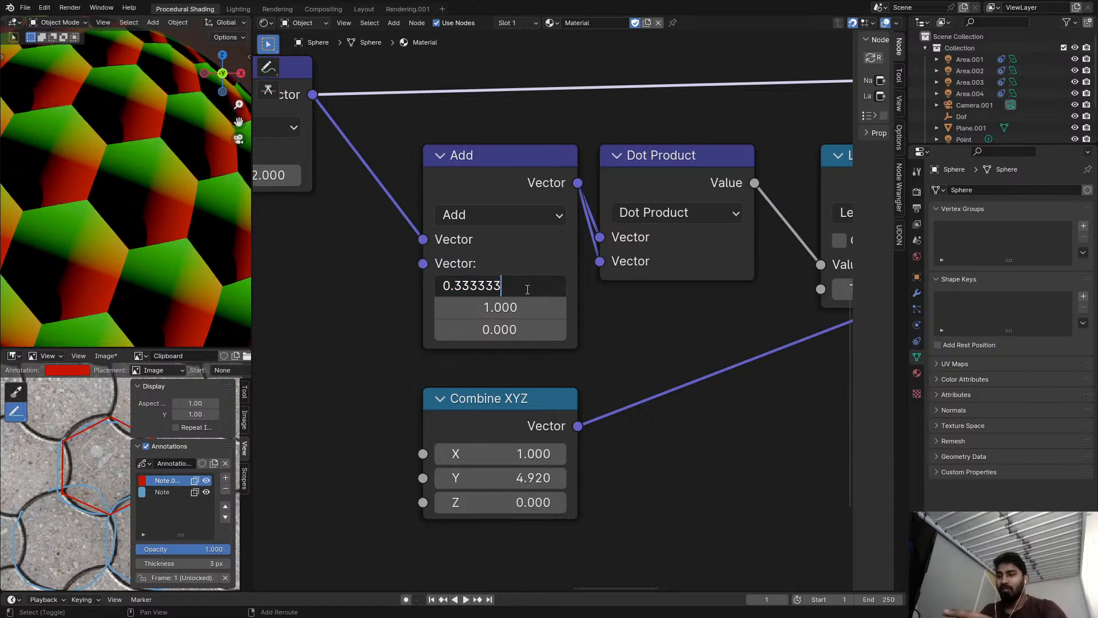
{"action": "type", "text": "*2"}
{"action": "key", "text": "Return"}
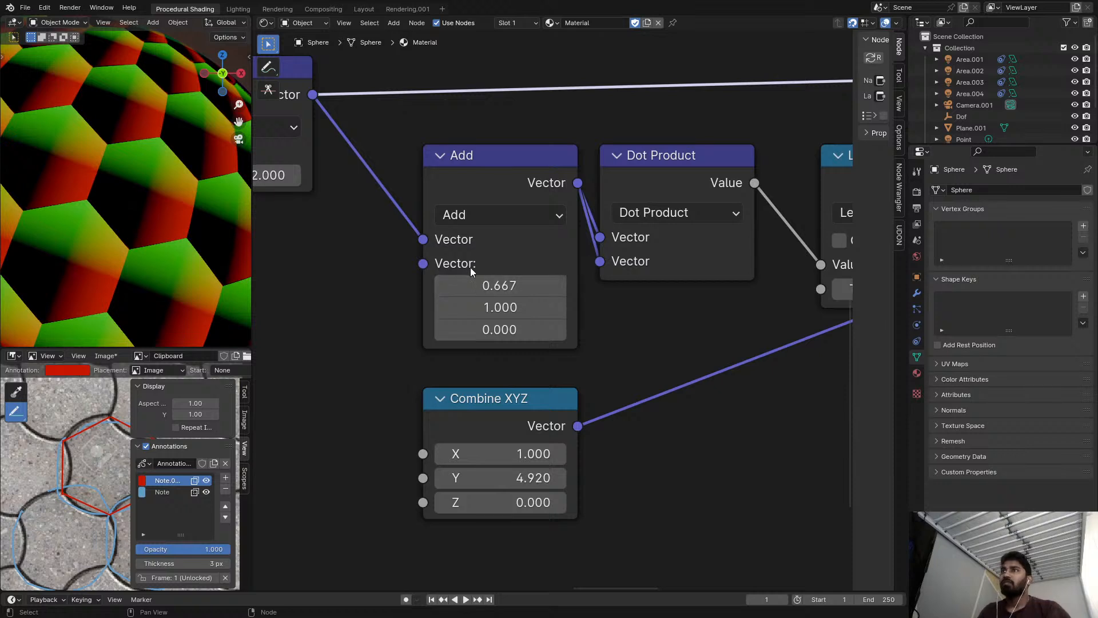
{"action": "key", "text": "minus"}
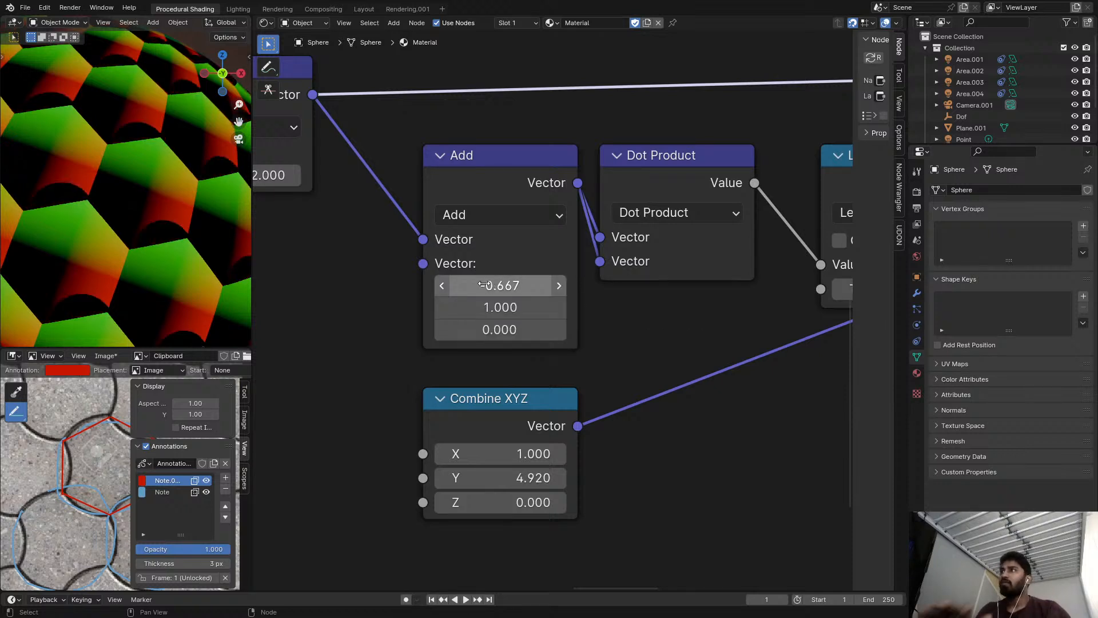
{"action": "scroll", "coordinate": [91, 230], "scroll_direction": "up", "scroll_amount": 5}
{"action": "middle_click_drag", "start_coordinate": [165, 236], "coordinate": [21, 212], "text": "shift"}
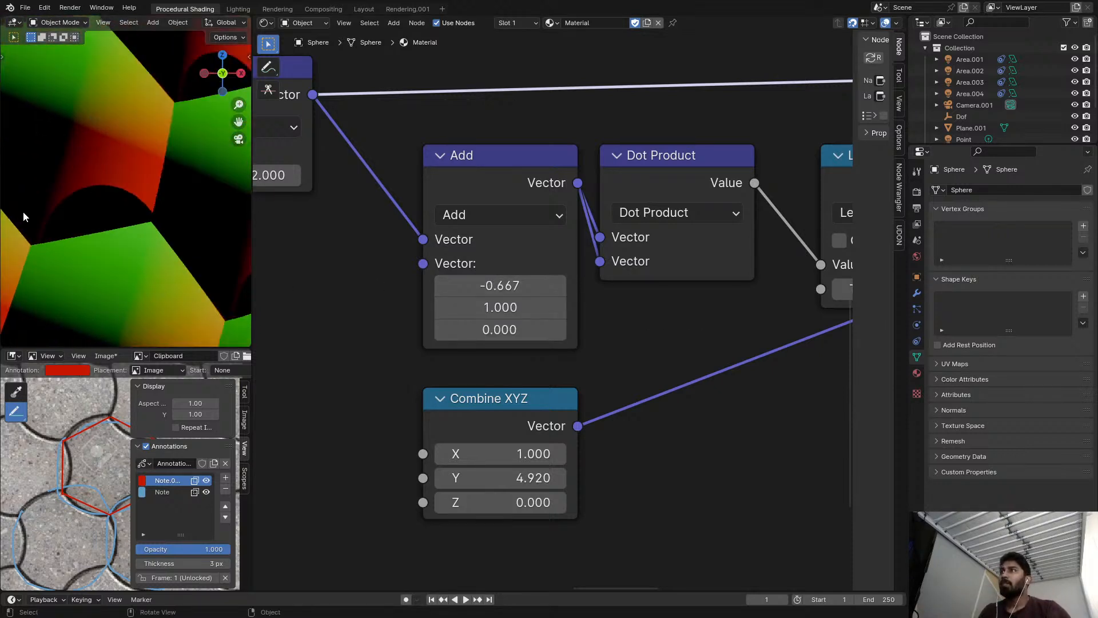
{"action": "middle_click_drag", "start_coordinate": [112, 207], "coordinate": [166, 198], "text": "shift"}
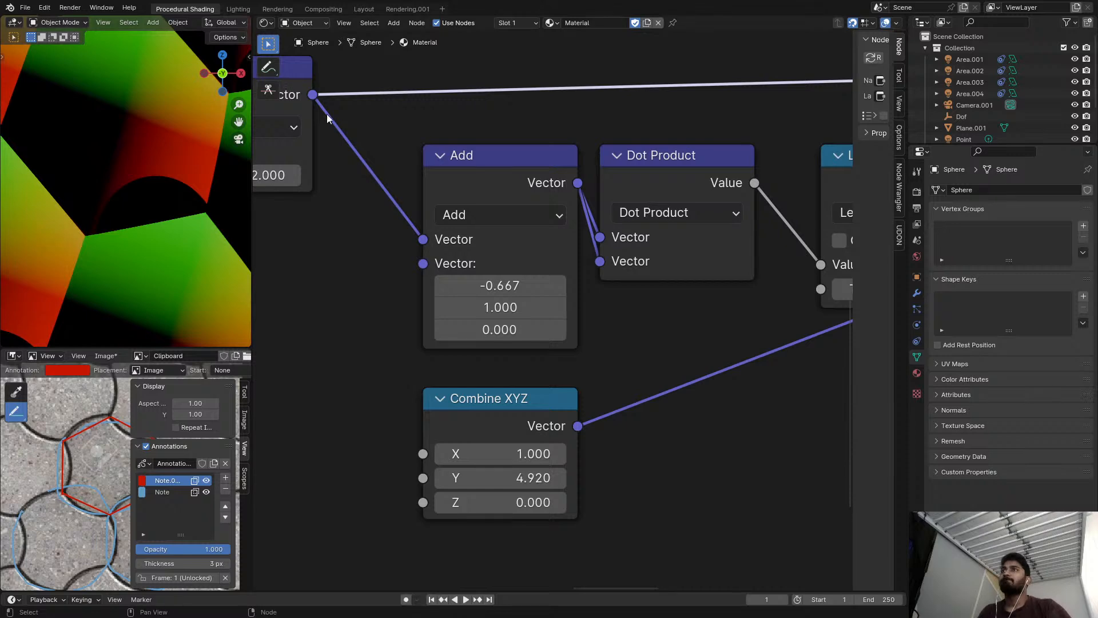
Undo the Add node trial back to the Subtract operation and look over the tile pattern on the sphere.
{"action": "key", "text": "ctrl+z"}
{"action": "key", "text": "ctrl+z"}
{"action": "key", "text": "ctrl+z"}
{"action": "key", "text": "ctrl+z"}
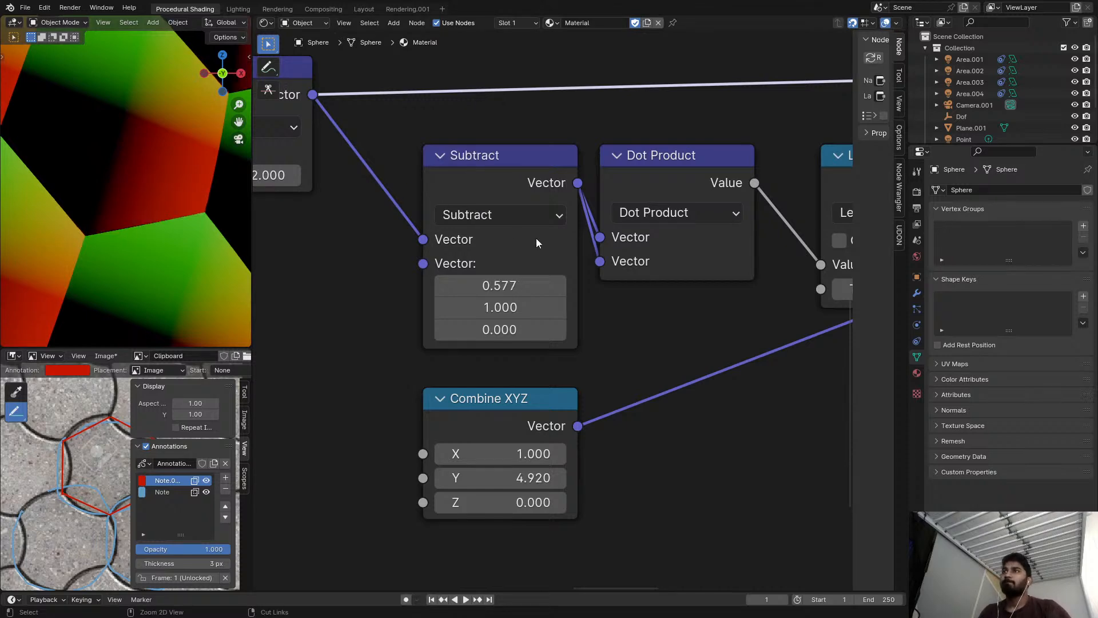
{"action": "scroll", "coordinate": [192, 224], "scroll_direction": "down", "scroll_amount": 8}
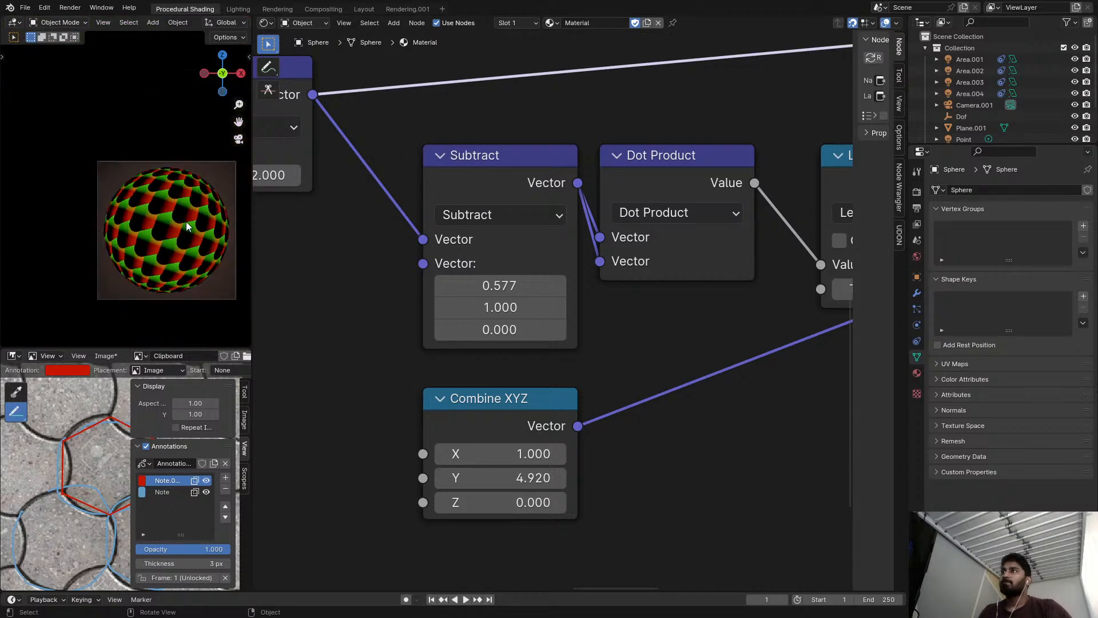
{"action": "scroll", "coordinate": [186, 221], "scroll_direction": "up", "scroll_amount": 8}
{"action": "scroll", "coordinate": [469, 274], "scroll_direction": "down", "scroll_amount": 2}
Move the final Subtract node closer to the arc nodes and delete the unused Principled BSDF node.
{"action": "middle_click_drag", "start_coordinate": [479, 280], "coordinate": [451, 277]}
{"action": "scroll", "coordinate": [458, 277], "scroll_direction": "down", "scroll_amount": 9}
{"action": "middle_click_drag", "start_coordinate": [510, 255], "coordinate": [425, 252]}
{"action": "scroll", "coordinate": [425, 253], "scroll_direction": "up", "scroll_amount": 4}
{"action": "left_click_drag", "start_coordinate": [328, 382], "coordinate": [609, 366]}
{"action": "scroll", "coordinate": [575, 329], "scroll_direction": "down", "scroll_amount": 7}
{"action": "middle_click_drag", "start_coordinate": [573, 317], "coordinate": [487, 291]}
{"action": "left_click_drag", "start_coordinate": [664, 172], "coordinate": [599, 209]}
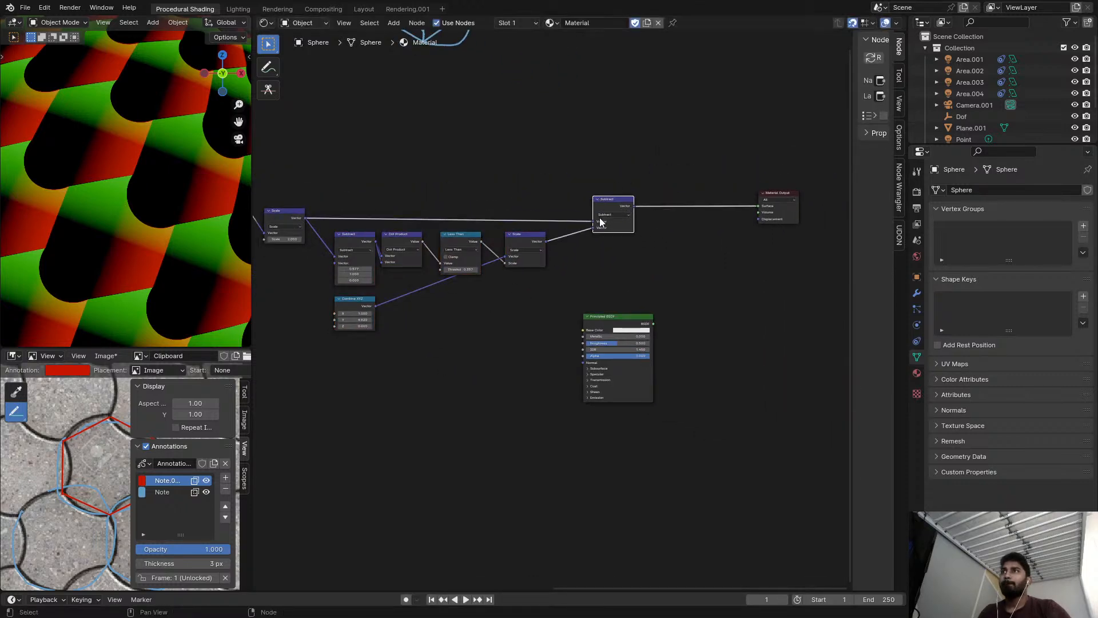
{"action": "left_click", "coordinate": [618, 321]}
{"action": "key", "text": "x"}
Duplicate the Subtract, Dot Product, Less Than, Scale and Combine XYZ arc nodes with their incoming link, placing the copies below the originals.
{"action": "middle_click_drag", "start_coordinate": [280, 235], "coordinate": [423, 251]}
{"action": "scroll", "coordinate": [421, 250], "scroll_direction": "up", "scroll_amount": 11}
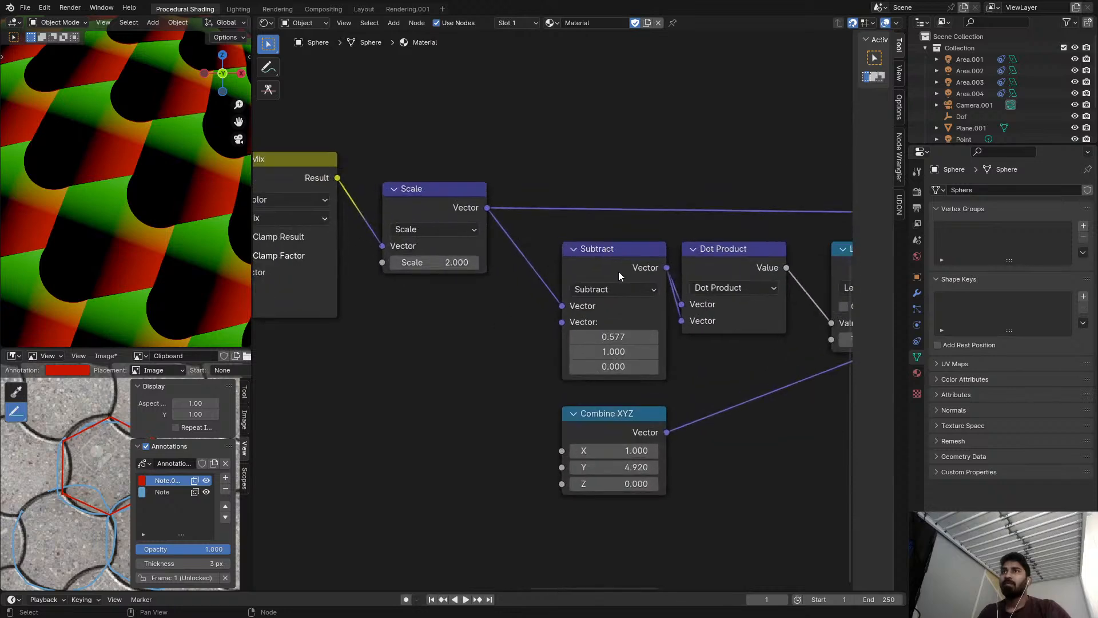
{"action": "middle_click_drag", "start_coordinate": [620, 276], "coordinate": [442, 218]}
{"action": "scroll", "coordinate": [442, 215], "scroll_direction": "down", "scroll_amount": 2}
{"action": "scroll", "coordinate": [441, 209], "scroll_direction": "down", "scroll_amount": 2}
{"action": "left_click_drag", "start_coordinate": [426, 188], "coordinate": [655, 319]}
{"action": "scroll", "coordinate": [623, 299], "scroll_direction": "down", "scroll_amount": 2}
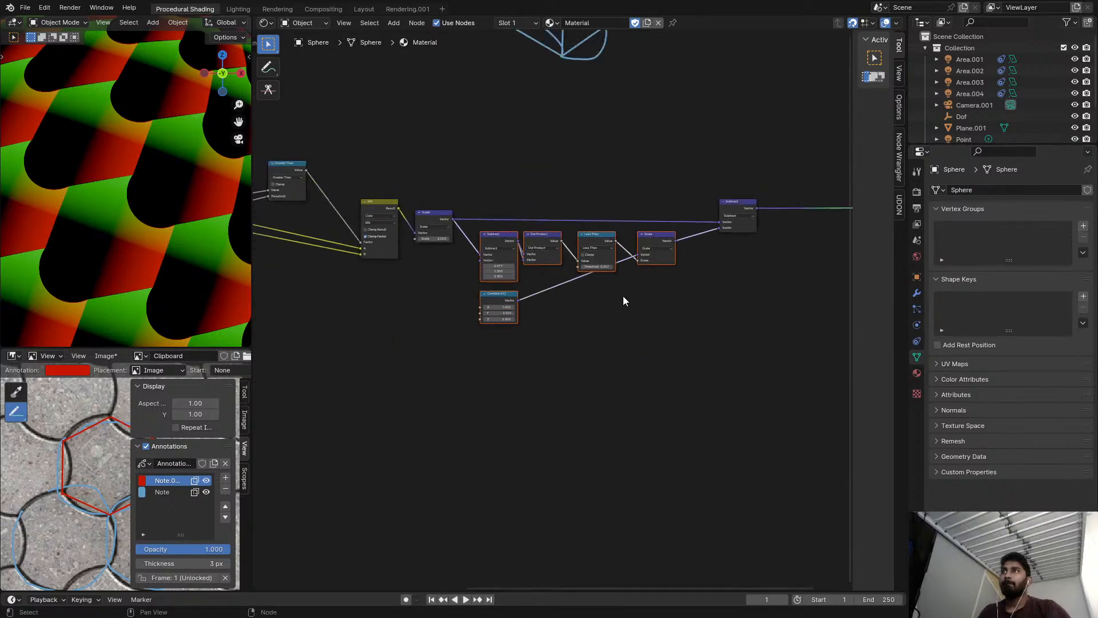
{"action": "key", "text": "shift+d"}
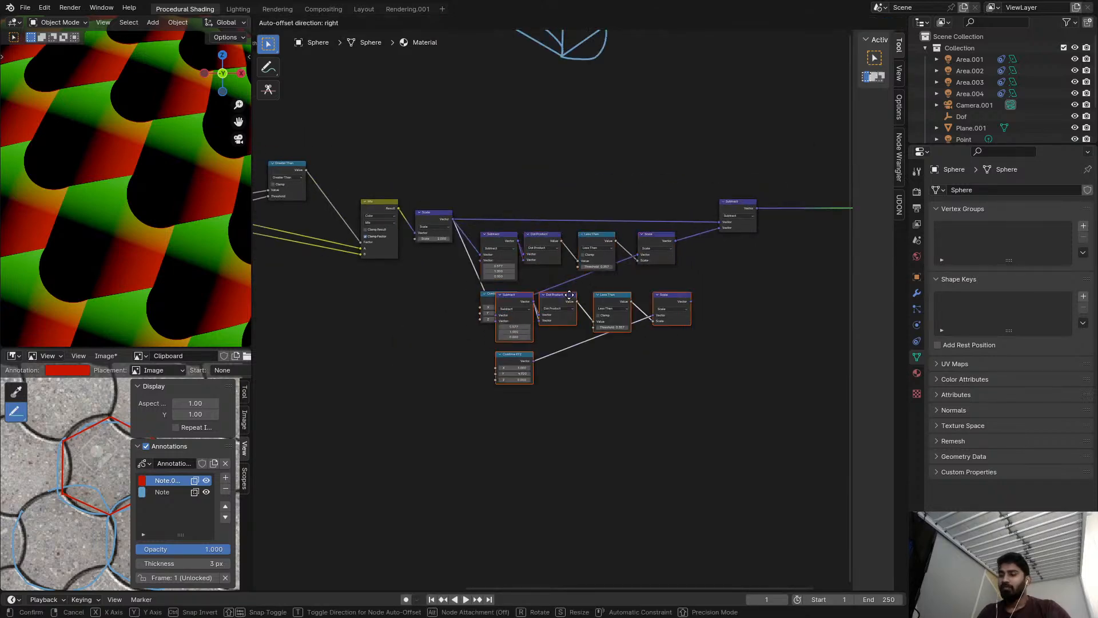
{"action": "left_click", "coordinate": [560, 350]}
{"action": "middle_click_drag", "start_coordinate": [653, 300], "coordinate": [593, 282]}
{"action": "scroll", "coordinate": [665, 219], "scroll_direction": "up", "scroll_amount": 1}
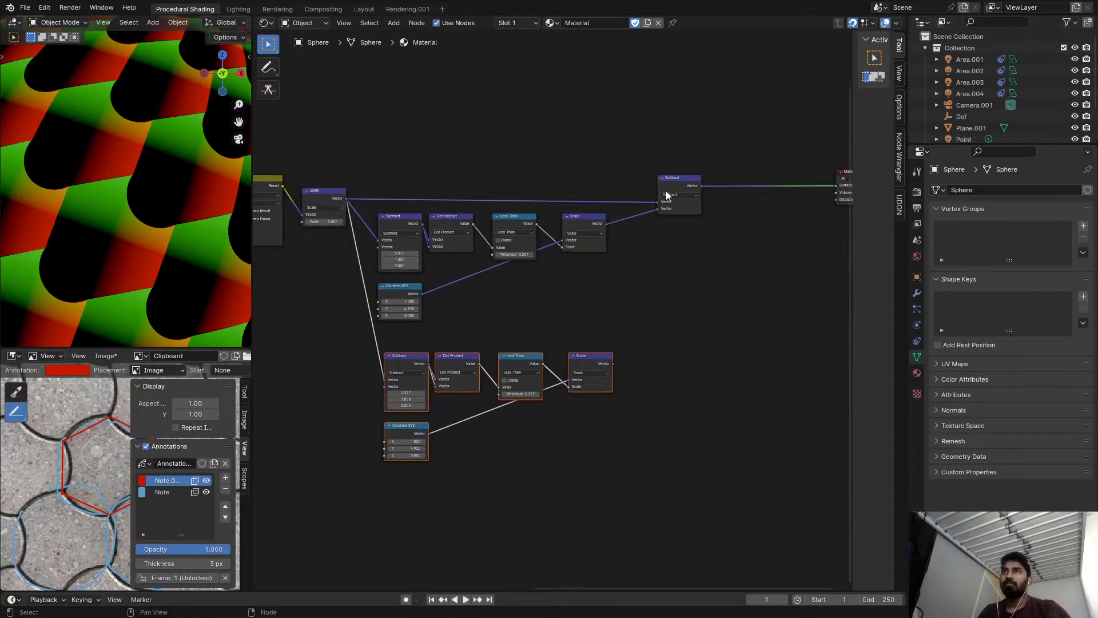
Duplicate the final Subtract node below the original and connect the duplicated Scale node's vector to its second input.
{"action": "left_click", "coordinate": [668, 195]}
{"action": "key", "text": "shift+d"}
{"action": "right_click_drag", "start_coordinate": [683, 193], "coordinate": [682, 338], "text": "alt"}
{"action": "right_click_drag", "start_coordinate": [607, 363], "coordinate": [667, 364], "text": "alt"}
{"action": "left_click", "coordinate": [696, 337], "text": "ctrl+shift"}
{"action": "scroll", "coordinate": [400, 458], "scroll_direction": "up", "scroll_amount": 3}
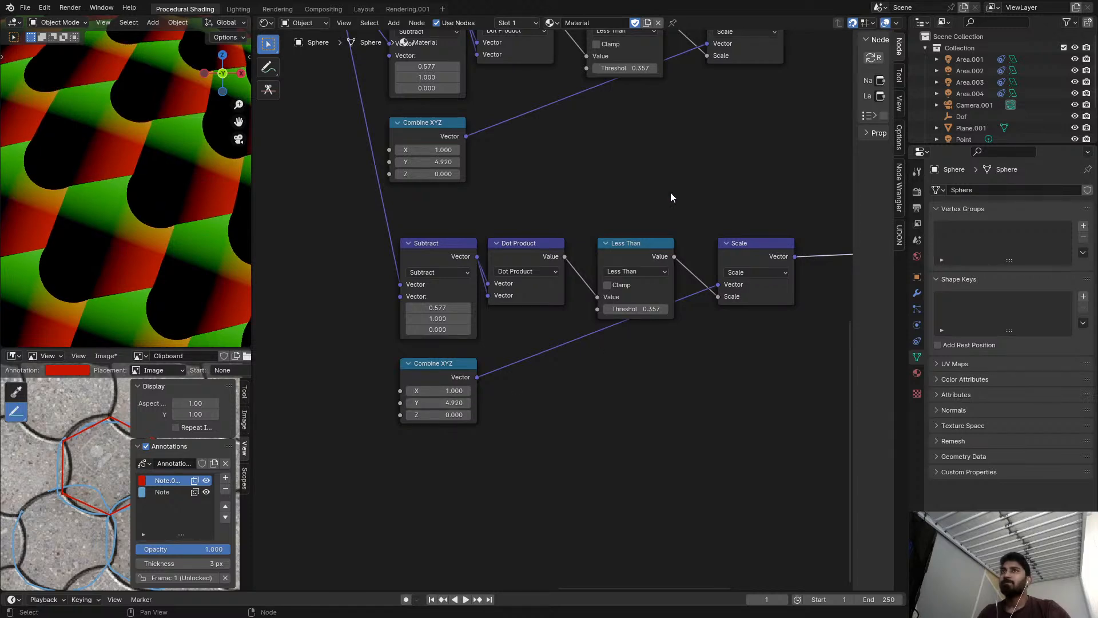
Preview the output of the upper arc chain's Scale node on the sphere.
{"action": "scroll", "coordinate": [659, 217], "scroll_direction": "down", "scroll_amount": 1}
{"action": "middle_click_drag", "start_coordinate": [669, 160], "coordinate": [650, 253]}
{"action": "scroll", "coordinate": [715, 117], "scroll_direction": "down", "scroll_amount": 2}
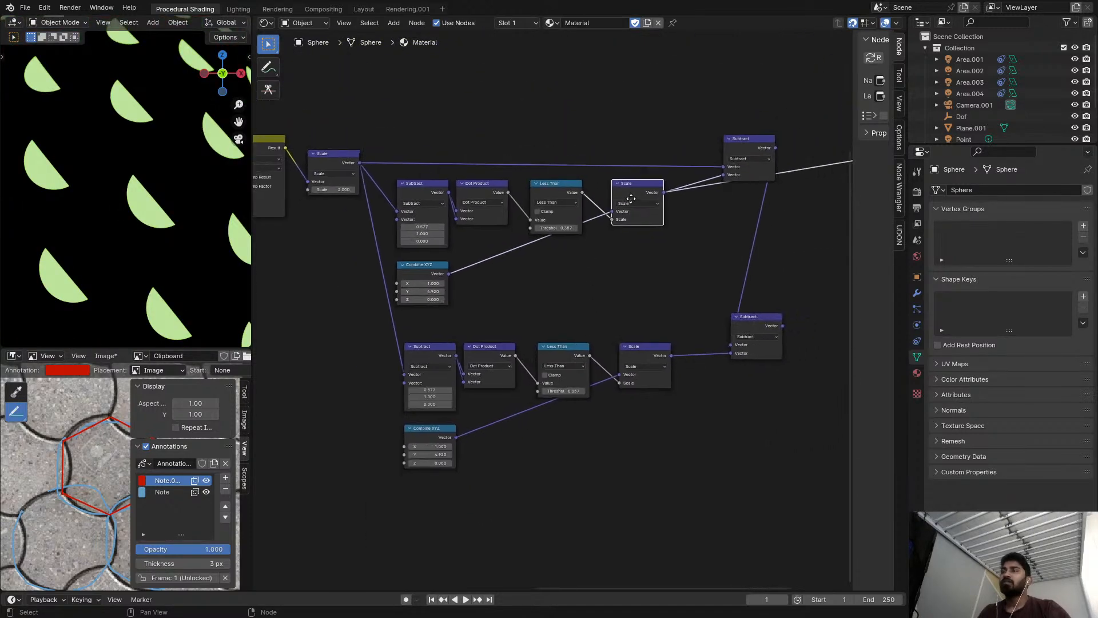
Preview the upper final Subtract node on the sphere and set the upper Combine XYZ node's Y to 1.
{"action": "left_click", "coordinate": [759, 144]}
{"action": "scroll", "coordinate": [494, 269], "scroll_direction": "up", "scroll_amount": 2}
{"action": "middle_click_drag", "start_coordinate": [417, 316], "coordinate": [488, 306]}
{"action": "left_click_drag", "start_coordinate": [455, 303], "coordinate": [377, 302]}
{"action": "key", "text": "Escape"}
{"action": "left_click", "coordinate": [456, 302]}
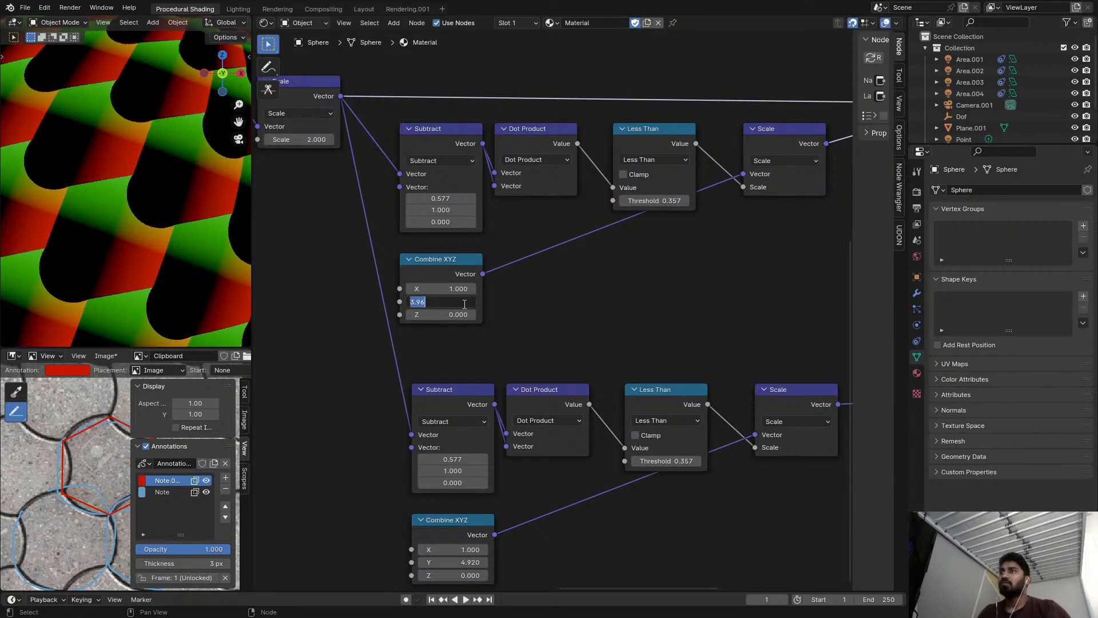
{"action": "type", "text": "1"}
{"action": "key", "text": "Return"}
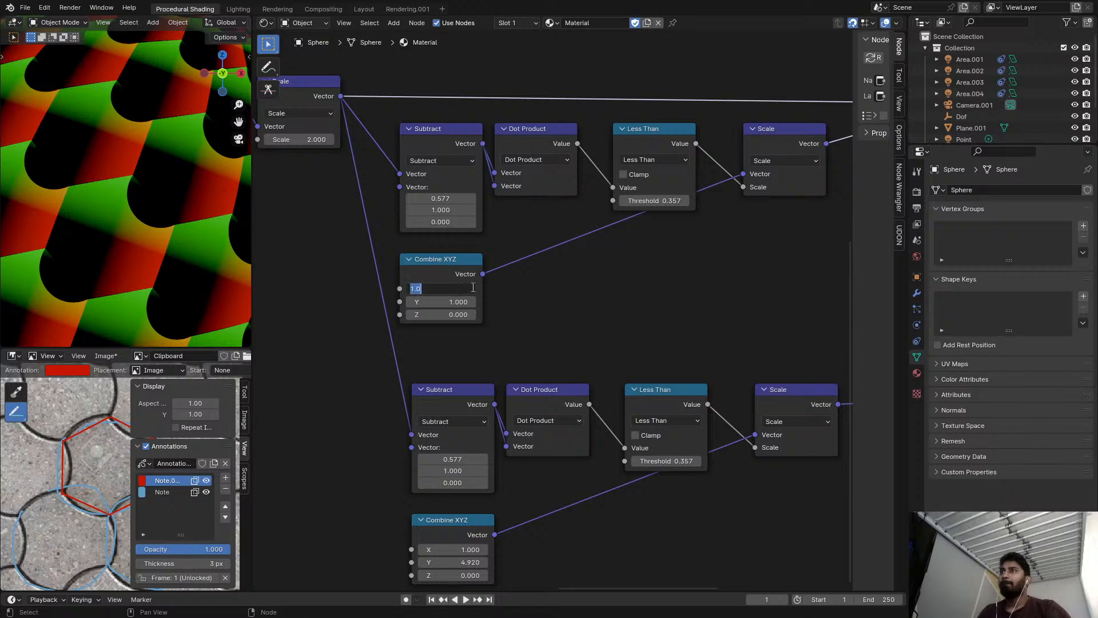
{"action": "key", "text": "Return"}
Disconnect the upper Less Than node from the Scale node and preview the upper final Subtract output again.
{"action": "scroll", "coordinate": [493, 286], "scroll_direction": "down", "scroll_amount": 2}
{"action": "left_click", "coordinate": [716, 188], "text": "ctrl+shift"}
{"action": "left_click_drag", "start_coordinate": [677, 214], "coordinate": [644, 176]}
{"action": "scroll", "coordinate": [800, 150], "scroll_direction": "up", "scroll_amount": 1}
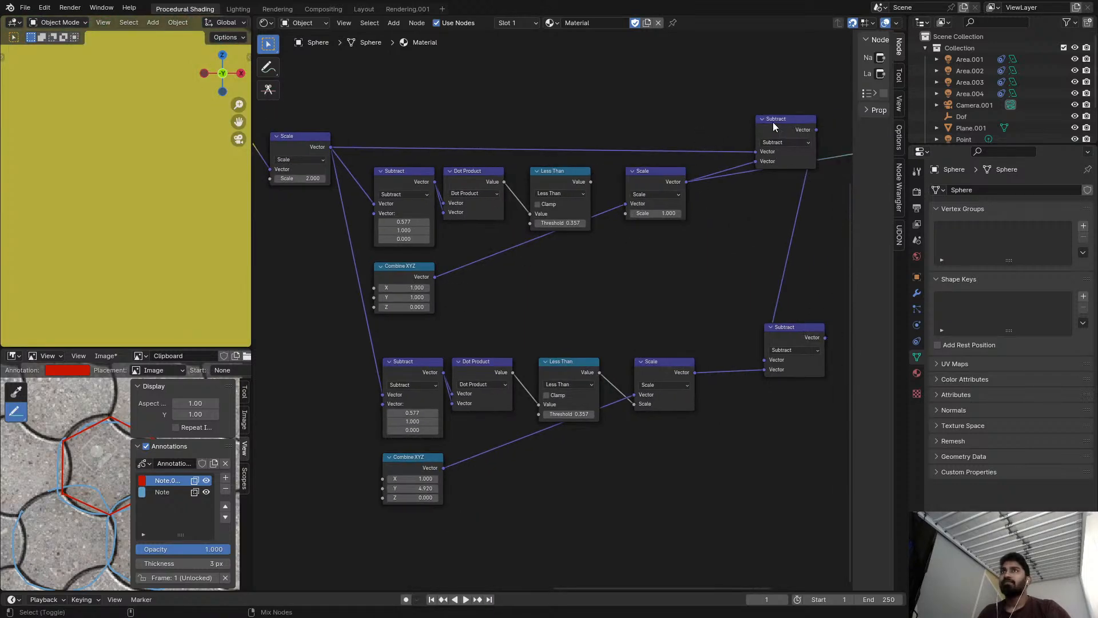
{"action": "left_click", "coordinate": [774, 122], "text": "ctrl+shift"}
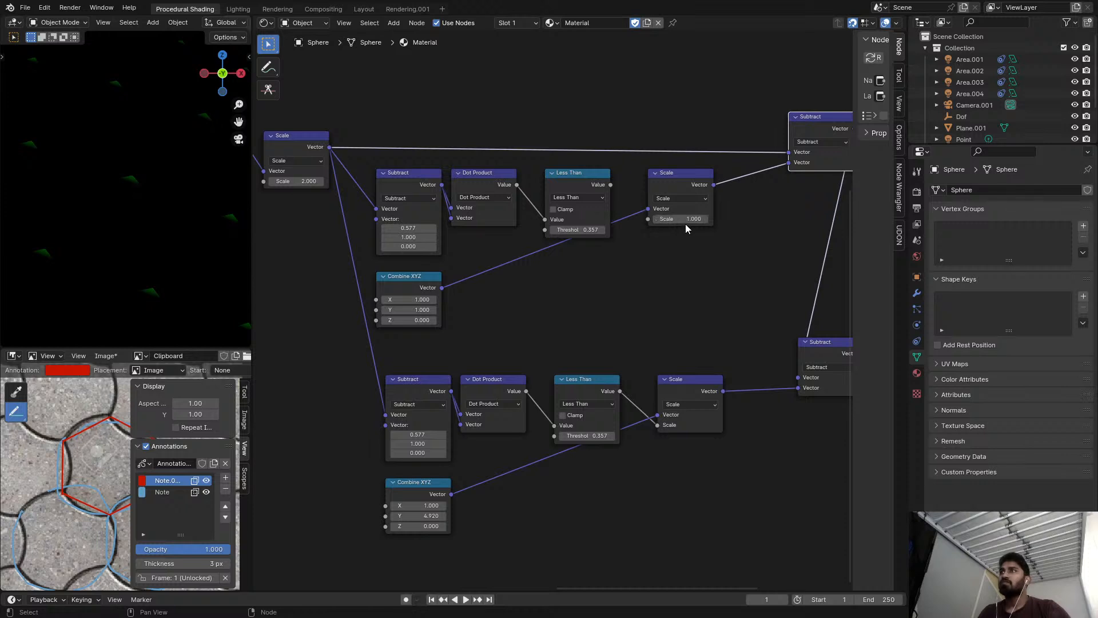
Set the upper Combine XYZ node's X and Y values to 0.
{"action": "left_click_drag", "start_coordinate": [669, 220], "coordinate": [671, 219]}
{"action": "left_click_drag", "start_coordinate": [409, 299], "coordinate": [349, 299]}
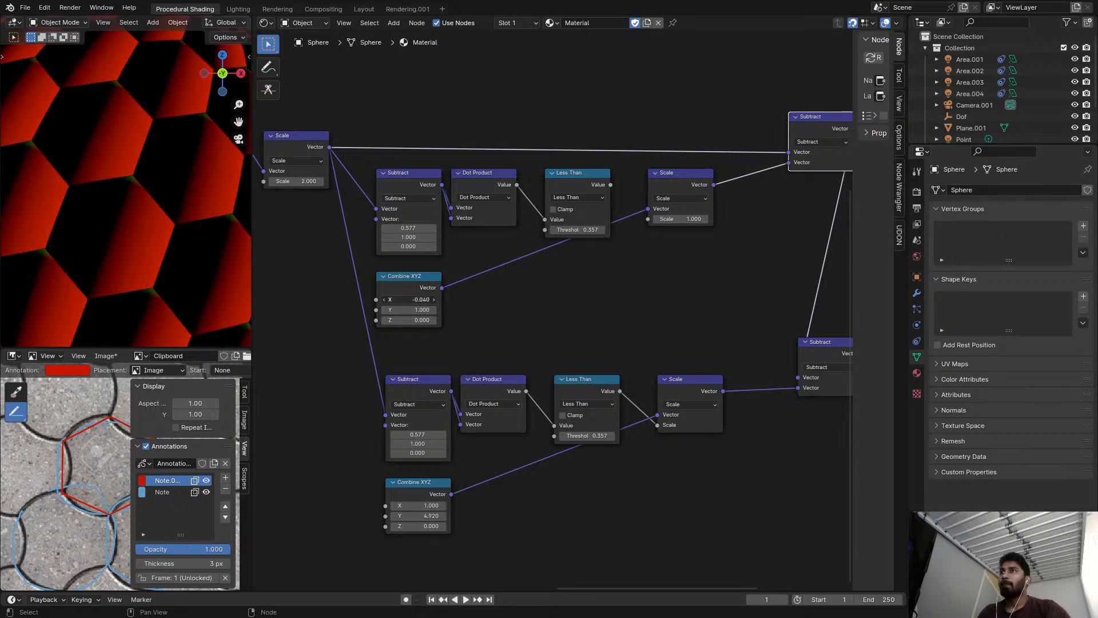
{"action": "key", "text": "Return"}
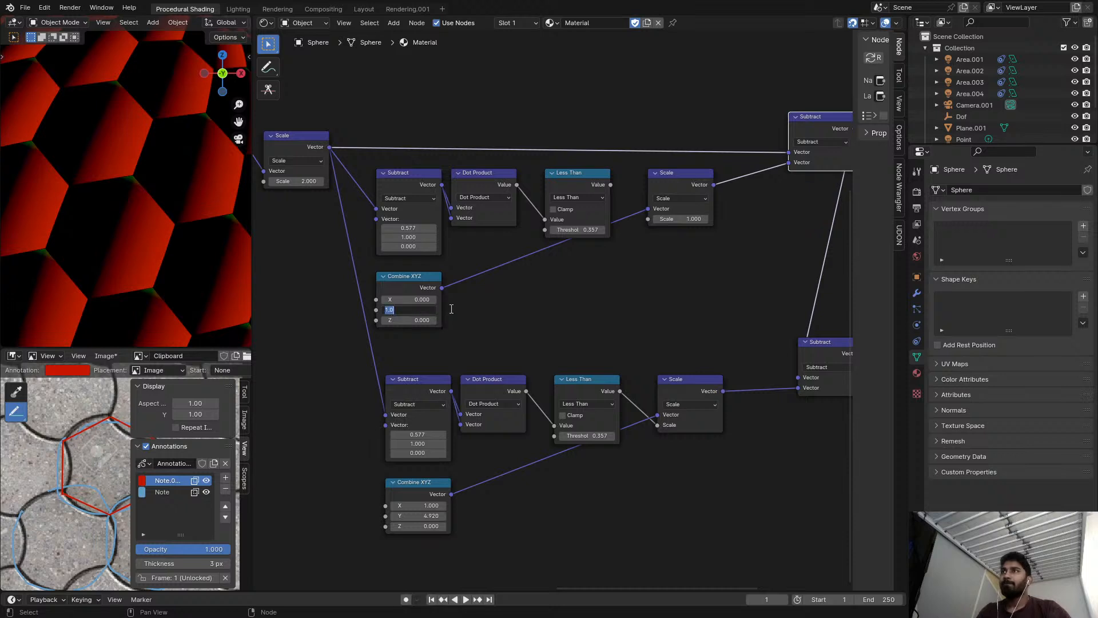
{"action": "type", "text": "0"}
{"action": "key", "text": "Return"}
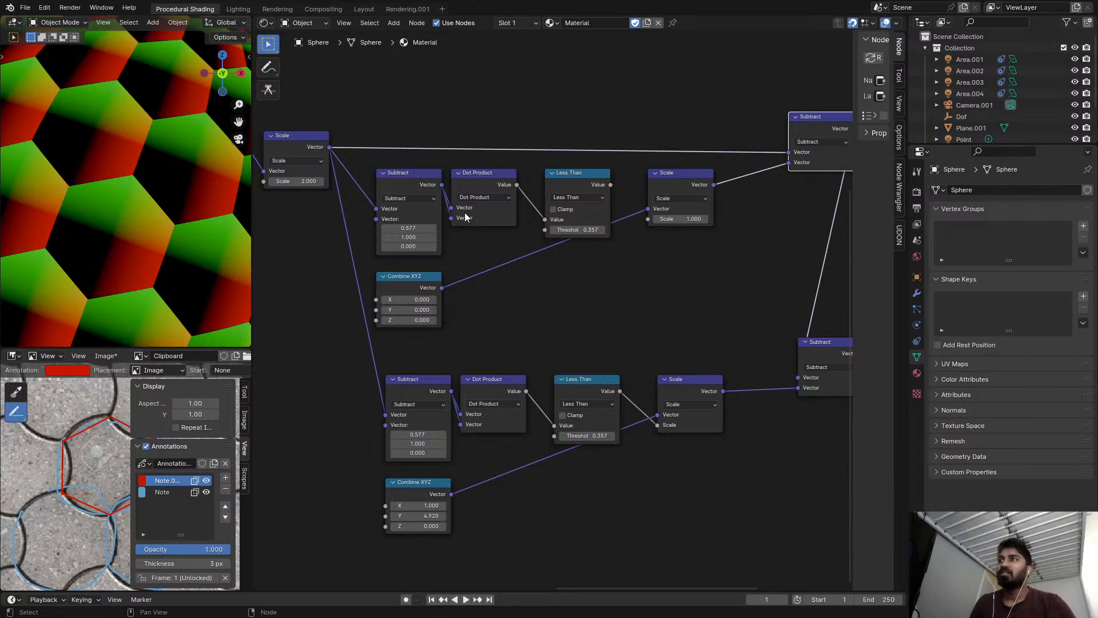
Examine the annotated hexagon and arcs in the reference image, and preview the upper Less Than node's output on the sphere.
{"action": "scroll", "coordinate": [39, 438], "scroll_direction": "up", "scroll_amount": 3}
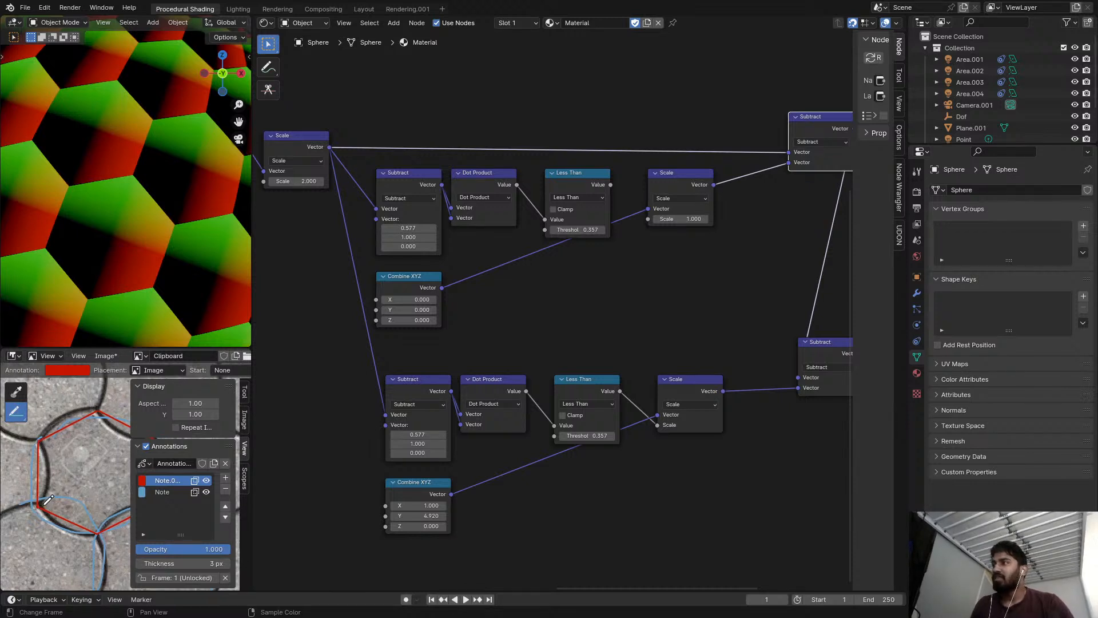
{"action": "middle_click_drag", "start_coordinate": [109, 507], "coordinate": [67, 511]}
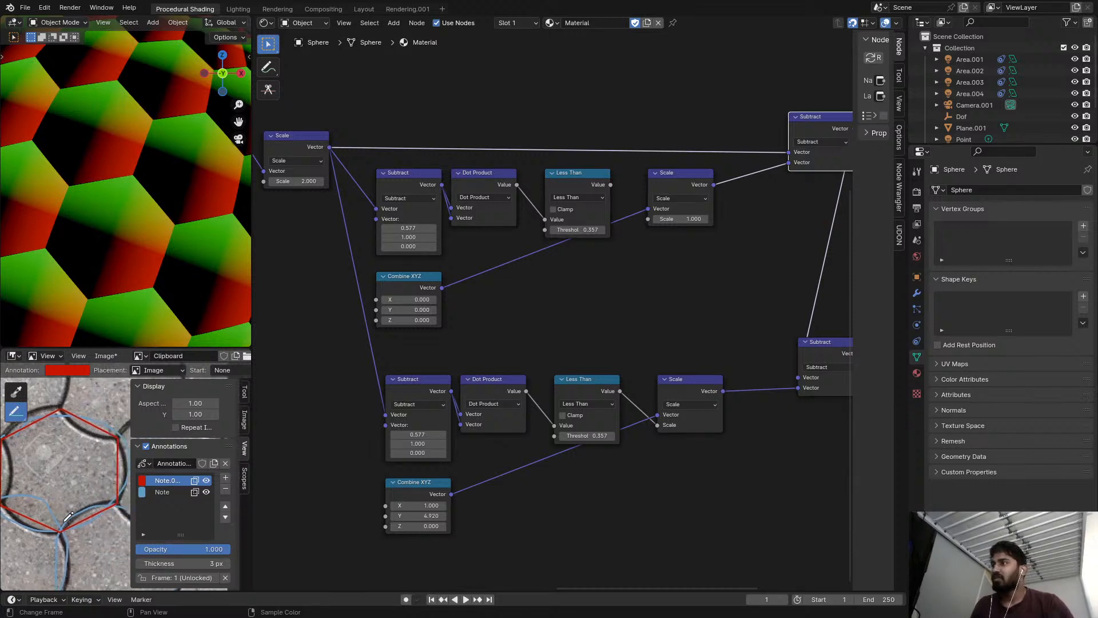
{"action": "middle_click_drag", "start_coordinate": [444, 346], "coordinate": [547, 295]}
{"action": "scroll", "coordinate": [619, 289], "scroll_direction": "down", "scroll_amount": 2}
{"action": "scroll", "coordinate": [579, 283], "scroll_direction": "down", "scroll_amount": 2}
{"action": "scroll", "coordinate": [597, 227], "scroll_direction": "up", "scroll_amount": 4}
{"action": "scroll", "coordinate": [617, 209], "scroll_direction": "up", "scroll_amount": 1}
{"action": "left_click", "coordinate": [617, 209], "text": "ctrl+shift"}
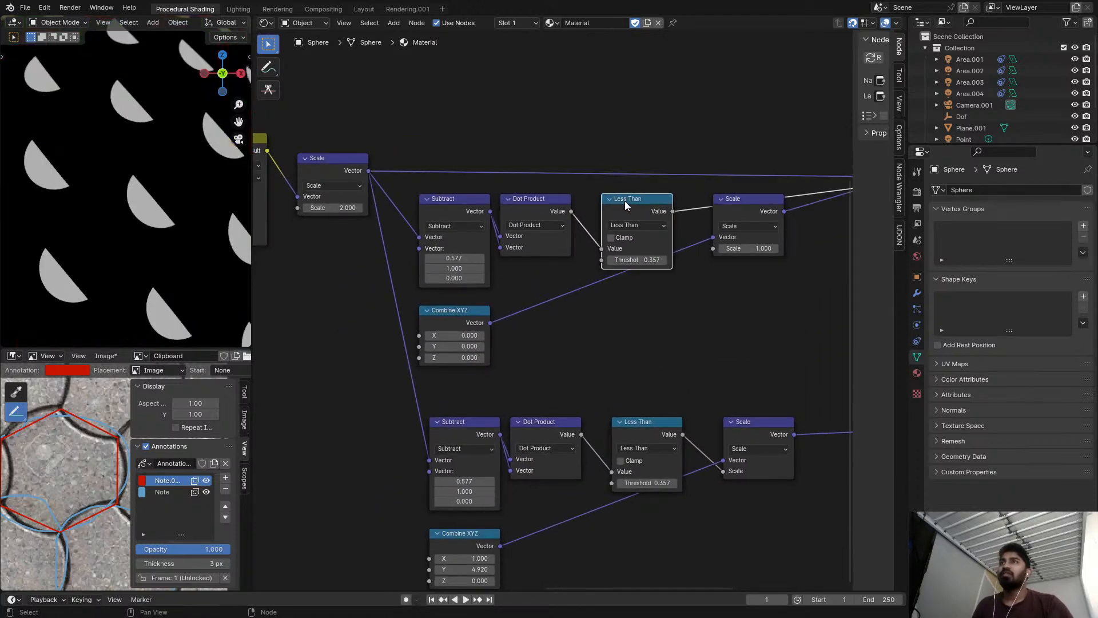
Try a threshold of 0 on the upper Less Than node and set it to 1.
{"action": "left_click", "coordinate": [634, 260]}
{"action": "type", "text": "000"}
{"action": "key", "text": "Return"}
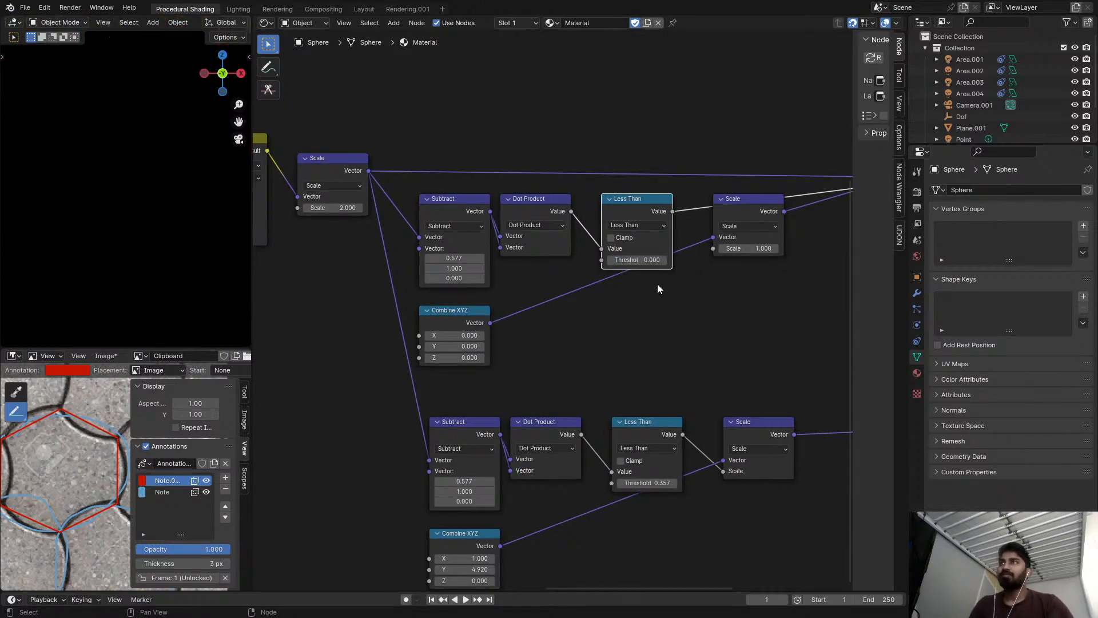
{"action": "key", "text": "Return"}
{"action": "middle_click_drag", "start_coordinate": [664, 287], "coordinate": [652, 291]}
{"action": "scroll", "coordinate": [554, 273], "scroll_direction": "down", "scroll_amount": 1}
{"action": "middle_click_drag", "start_coordinate": [505, 285], "coordinate": [565, 269]}
{"action": "scroll", "coordinate": [554, 273], "scroll_direction": "up", "scroll_amount": 2}
{"action": "scroll", "coordinate": [556, 276], "scroll_direction": "down", "scroll_amount": 1}
{"action": "scroll", "coordinate": [497, 318], "scroll_direction": "up", "scroll_amount": 1}
{"action": "left_click_drag", "start_coordinate": [498, 320], "coordinate": [492, 320]}
{"action": "right_click", "coordinate": [497, 320]}
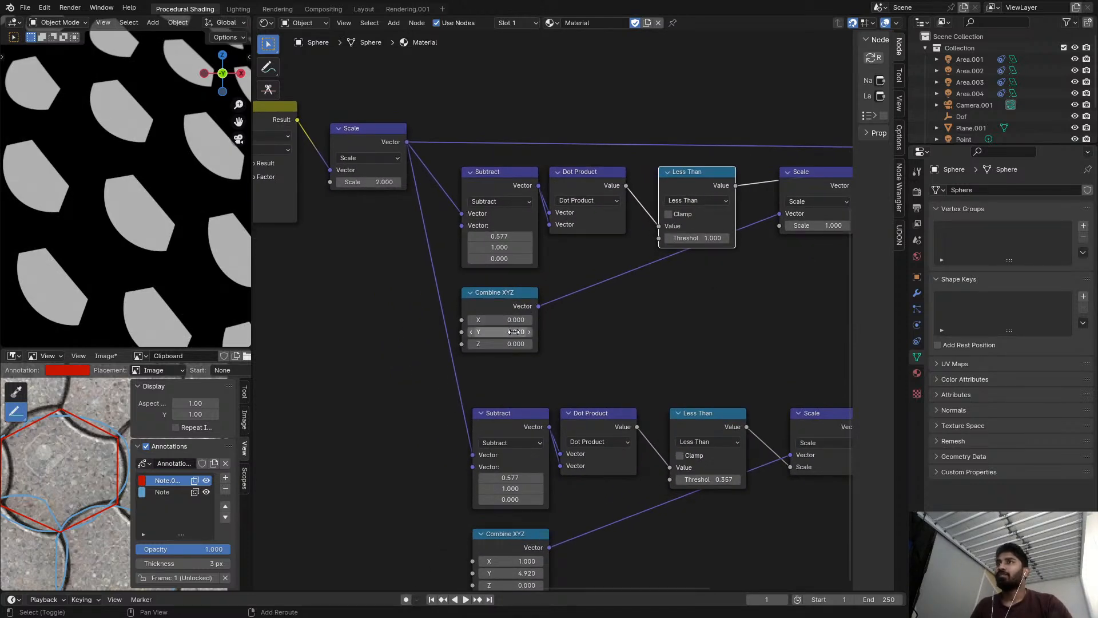
{"action": "left_click_drag", "start_coordinate": [507, 235], "coordinate": [530, 247]}
{"action": "right_click", "coordinate": [507, 235]}
{"action": "right_click", "coordinate": [500, 247]}
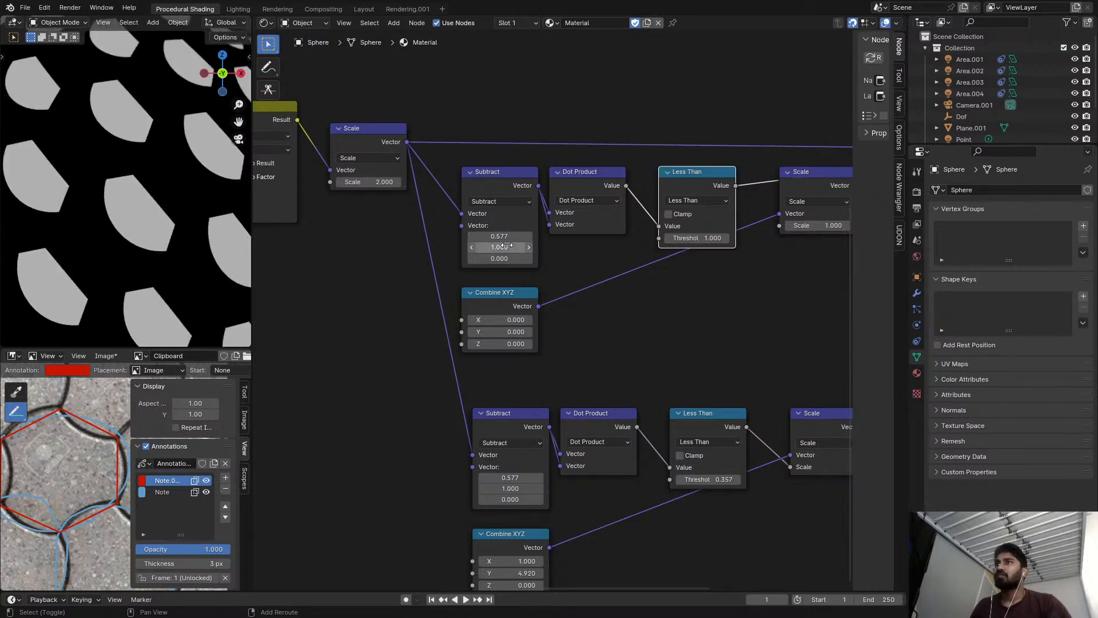
{"action": "scroll", "coordinate": [483, 252], "scroll_direction": "up", "scroll_amount": 2}
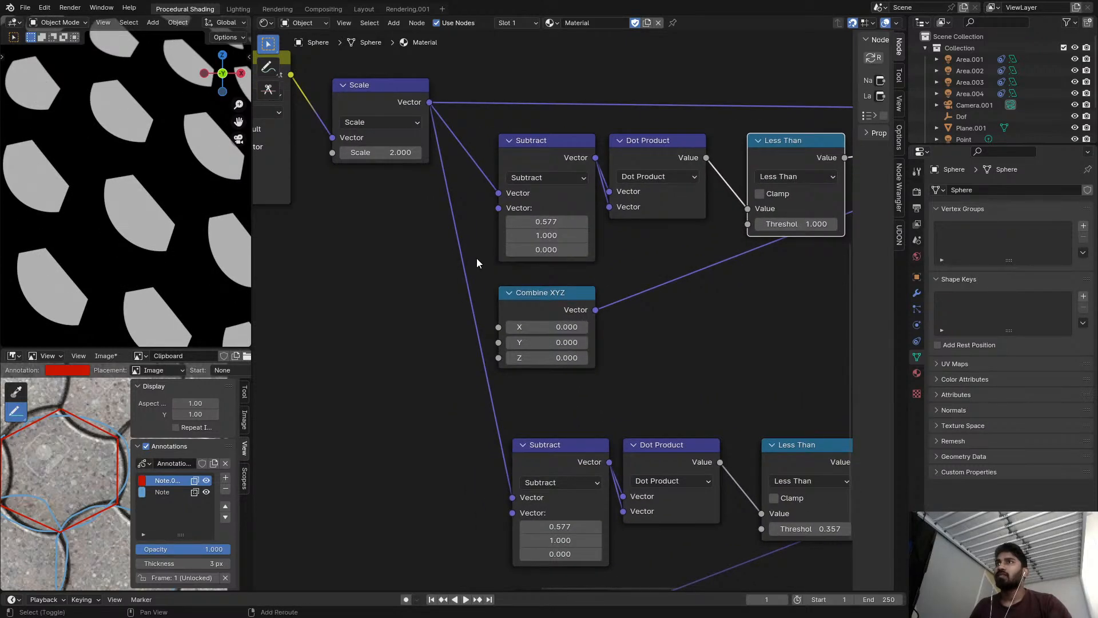
{"action": "key", "text": "shift+a"}
{"action": "type", "text": "ve"}
{"action": "key", "text": "Escape"}
Move the upper Combine XYZ before the Subtract node with X 0.577 and Y 1, and connect it to Subtract's second vector.
{"action": "left_click_drag", "start_coordinate": [519, 296], "coordinate": [297, 280]}
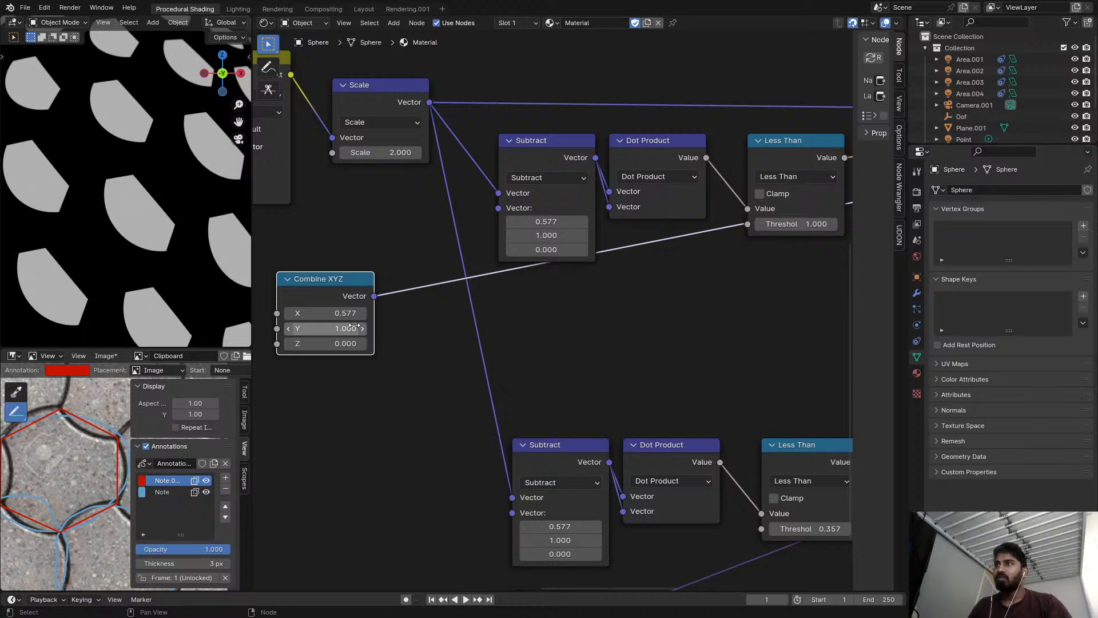
{"action": "left_click_drag", "start_coordinate": [374, 296], "coordinate": [497, 209]}
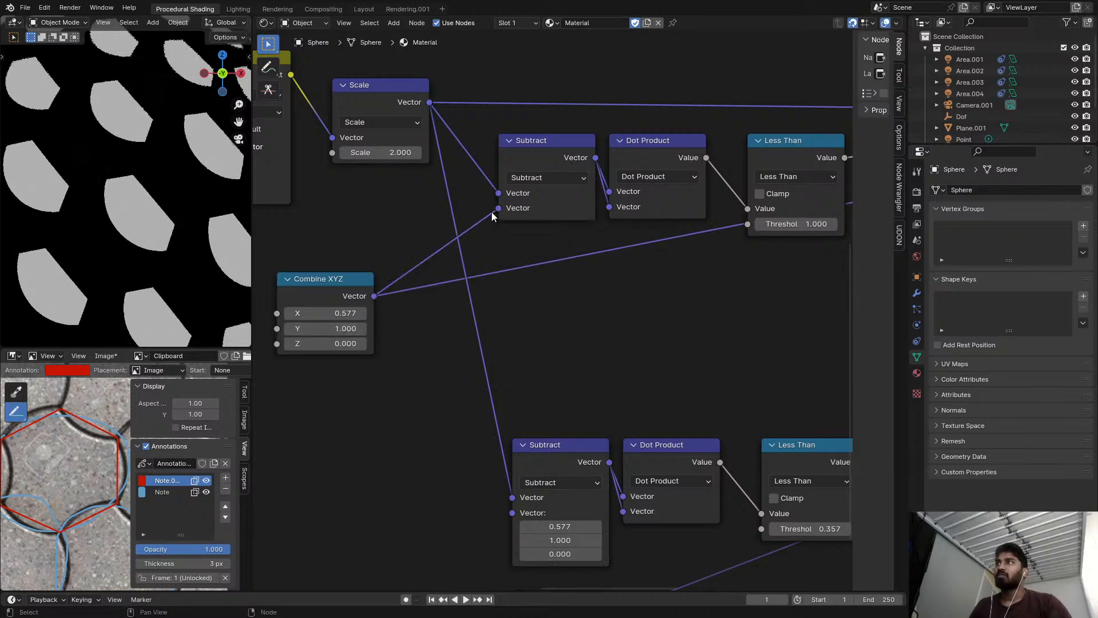
Duplicate the upper Subtract node into the link from Combine XYZ to Subtract and change its operation to Scale.
{"action": "scroll", "coordinate": [446, 247], "scroll_direction": "up", "scroll_amount": 1}
{"action": "scroll", "coordinate": [517, 223], "scroll_direction": "down", "scroll_amount": 4}
{"action": "scroll", "coordinate": [519, 222], "scroll_direction": "up", "scroll_amount": 4}
{"action": "left_click", "coordinate": [561, 139]}
{"action": "key", "text": "shift+d"}
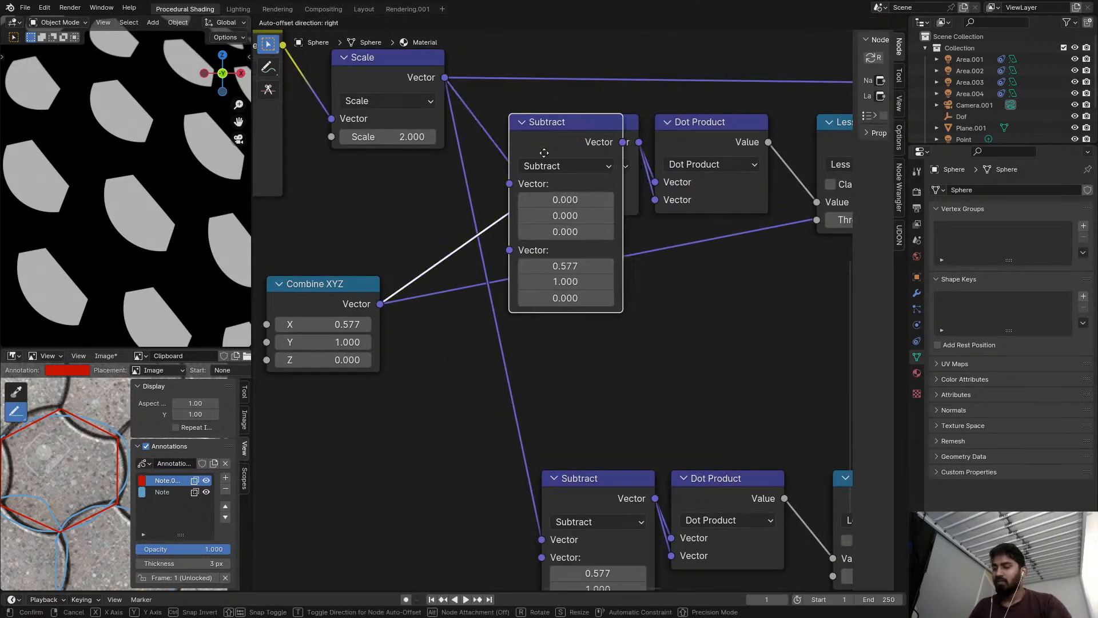
{"action": "left_click", "coordinate": [452, 245]}
{"action": "left_click", "coordinate": [475, 264]}
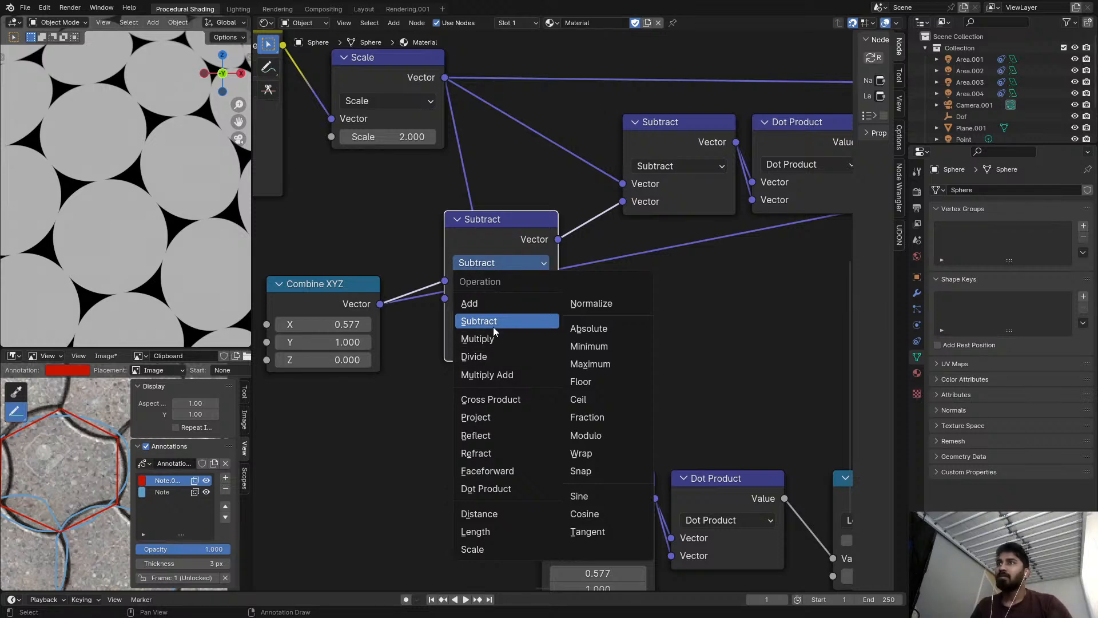
{"action": "left_click", "coordinate": [481, 549]}
Tune the inserted Scale node's factor and set it to 1.5.
{"action": "left_click_drag", "start_coordinate": [517, 298], "coordinate": [589, 298]}
{"action": "left_click", "coordinate": [525, 297]}
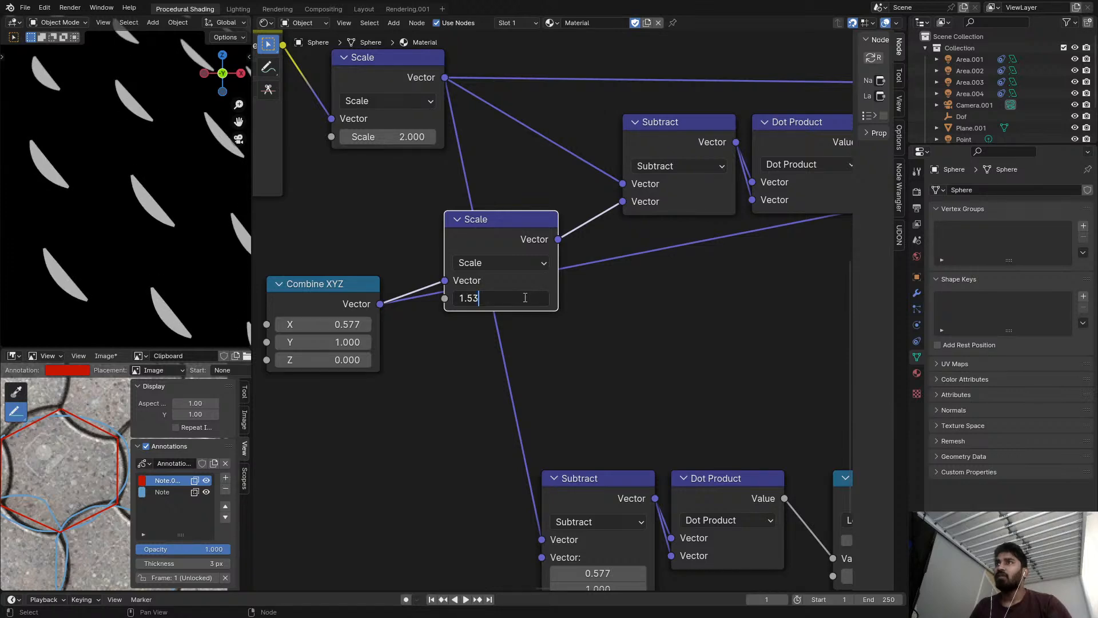
{"action": "type", "text": "1.5"}
{"action": "key", "text": "Return"}
{"action": "scroll", "coordinate": [666, 312], "scroll_direction": "down", "scroll_amount": 3}
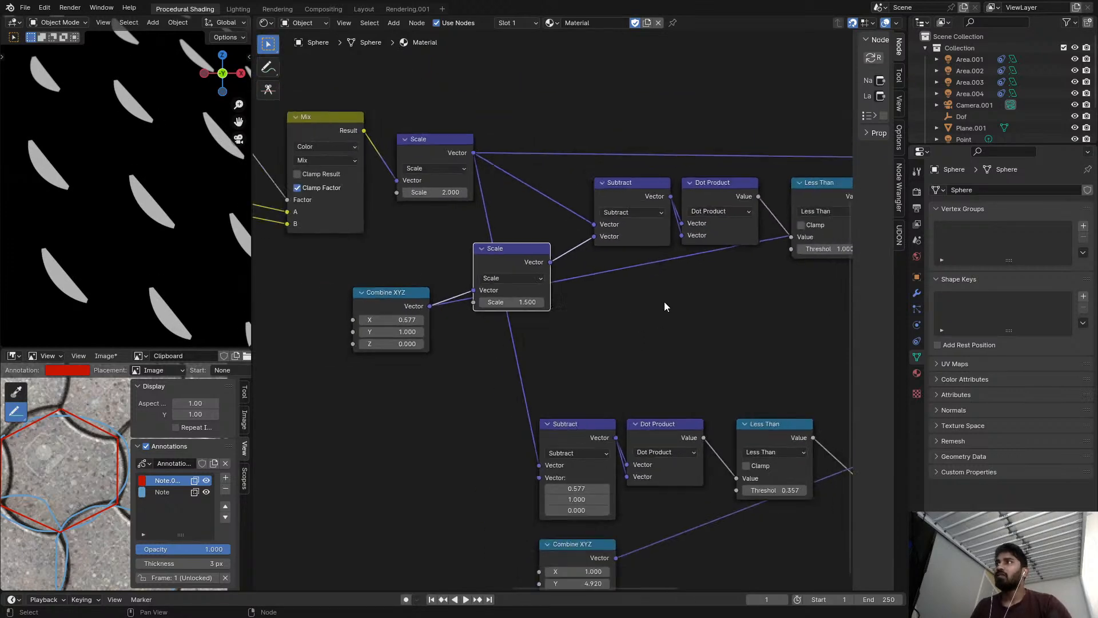
{"action": "scroll", "coordinate": [301, 270], "scroll_direction": "up", "scroll_amount": 4}
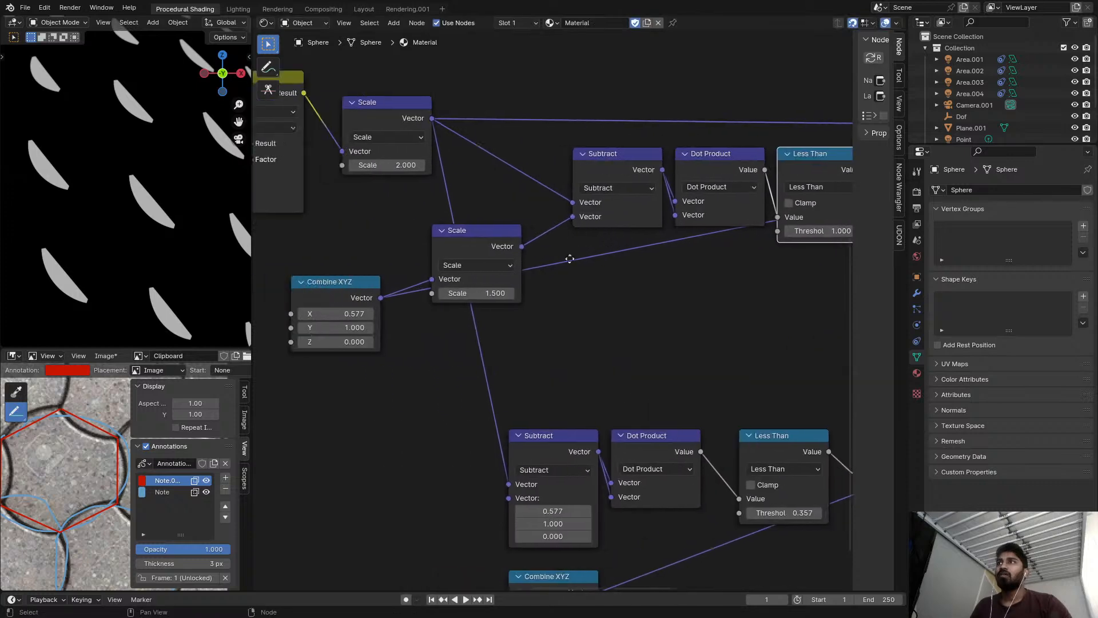
Try the inserted Scale node's factor at 2/sqrt(3) and its inverse, and undo both changes.
{"action": "left_click", "coordinate": [503, 297]}
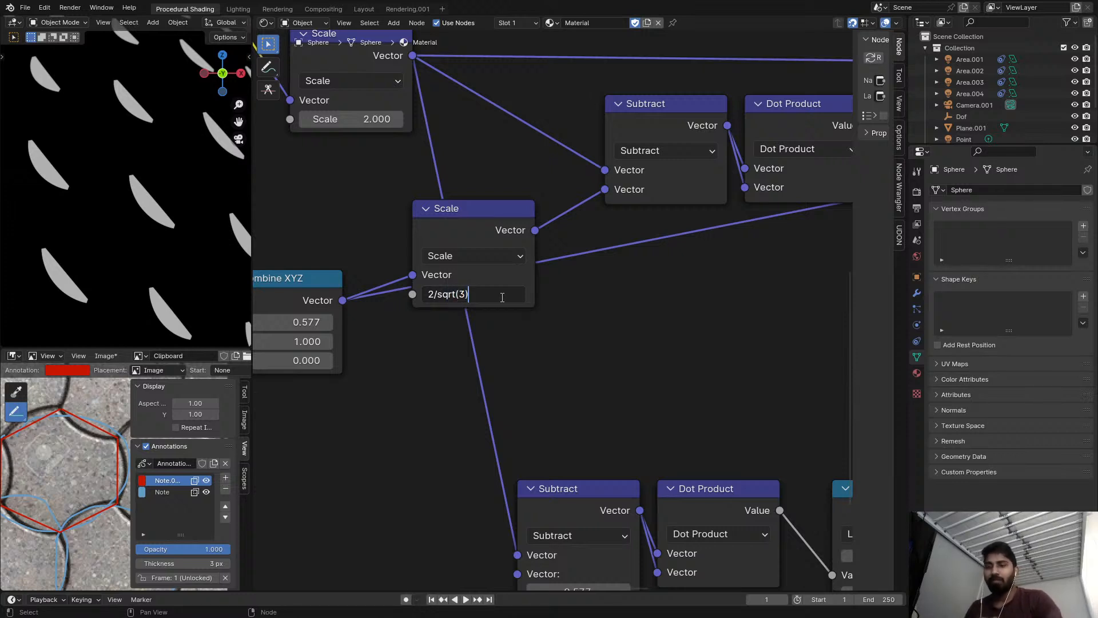
{"action": "type", "text": "2/sqrt(3)"}
{"action": "key", "text": "Return"}
{"action": "middle_click_drag", "start_coordinate": [490, 261], "coordinate": [539, 246]}
{"action": "left_click", "coordinate": [535, 274]}
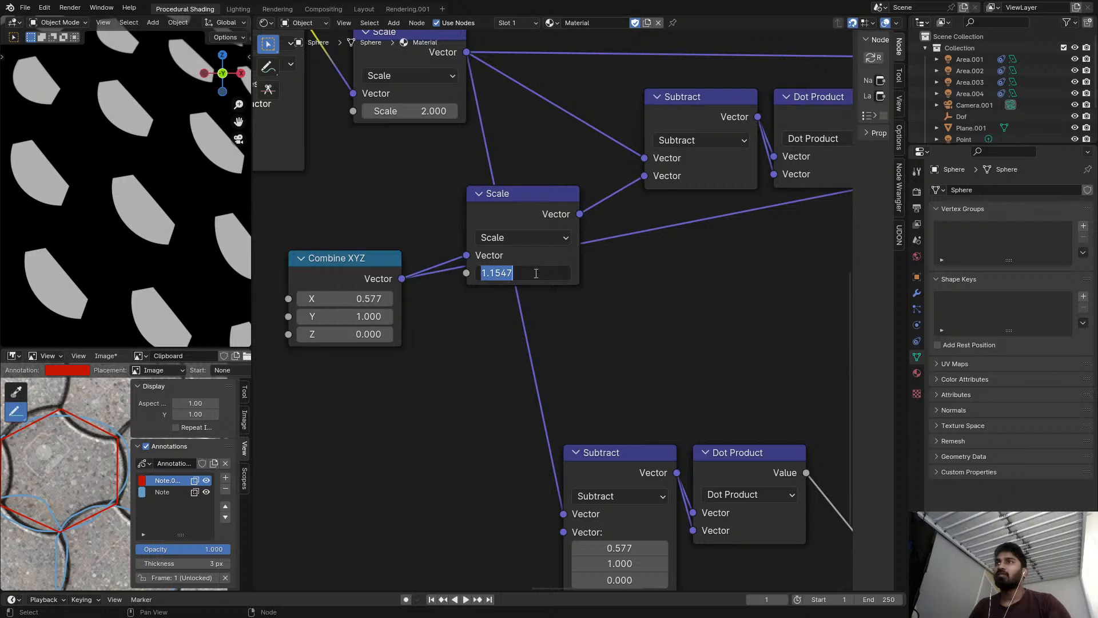
{"action": "type", "text": "1"}
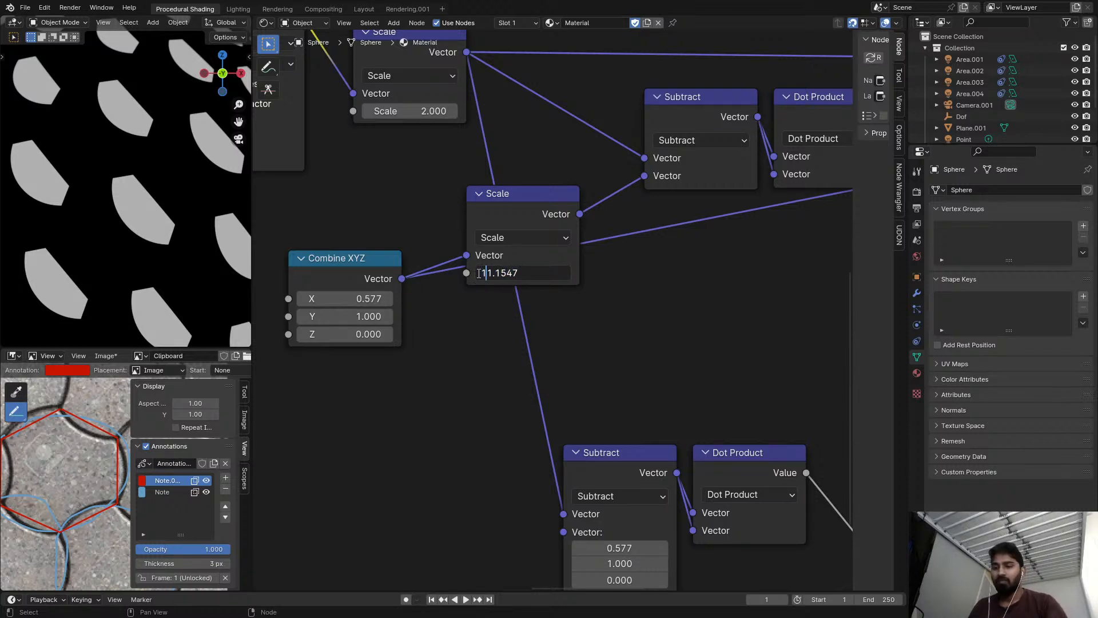
{"action": "type", "text": "/"}
{"action": "key", "text": "Return"}
{"action": "key", "text": "ctrl+z"}
{"action": "key", "text": "ctrl+z"}
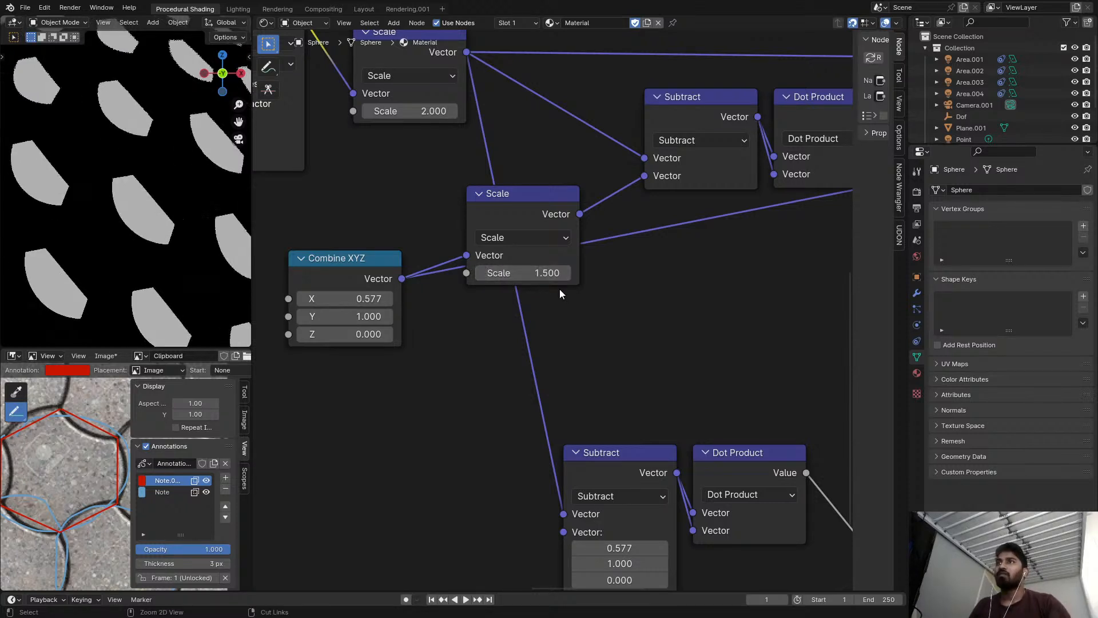
Set the inserted Scale node's factor to 1.53 and reduce the upper Less Than threshold to 0.91.
{"action": "mouse_move", "coordinate": [554, 273]}
{"action": "left_mouse_down", "text": "shift"}
{"action": "mouse_move", "coordinate": [580, 274]}
{"action": "mouse_move", "coordinate": [567, 274]}
{"action": "left_mouse_up", "text": "shift"}
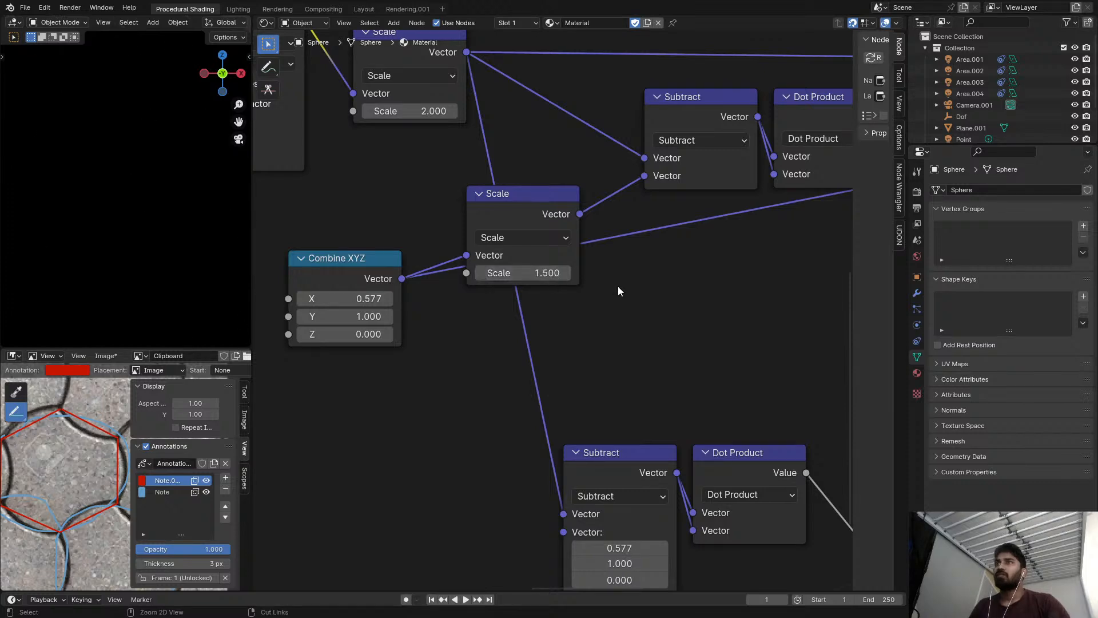
{"action": "middle_click_drag", "start_coordinate": [581, 287], "coordinate": [527, 294]}
{"action": "scroll", "coordinate": [527, 294], "scroll_direction": "down", "scroll_amount": 3}
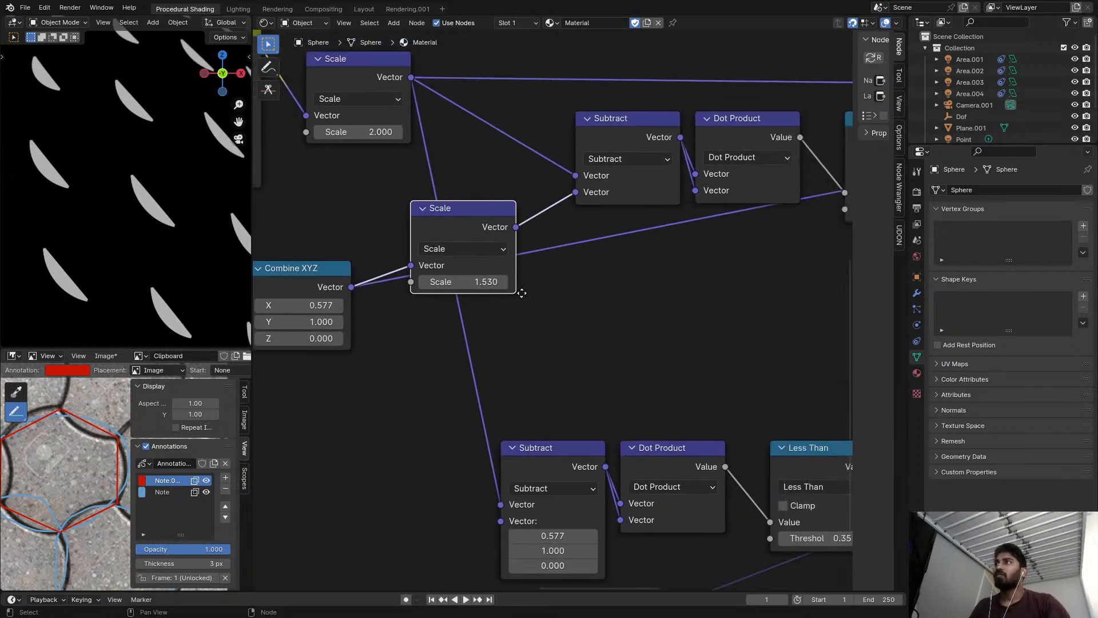
{"action": "middle_click_drag", "start_coordinate": [581, 262], "coordinate": [551, 273]}
{"action": "middle_click_drag", "start_coordinate": [736, 233], "coordinate": [608, 244]}
{"action": "left_click_drag", "start_coordinate": [688, 240], "coordinate": [682, 241], "text": "shift"}
{"action": "middle_click_drag", "start_coordinate": [703, 248], "coordinate": [575, 252]}
Reconnect the upper Less Than output to the last Scale node's factor and move that Scale node below the final Subtract.
{"action": "left_click", "coordinate": [653, 187], "text": "ctrl+shift"}
{"action": "left_click_drag", "start_coordinate": [656, 190], "coordinate": [774, 217]}
{"action": "scroll", "coordinate": [651, 238], "scroll_direction": "down", "scroll_amount": 3}
{"action": "left_click_drag", "start_coordinate": [621, 202], "coordinate": [683, 250]}
{"action": "scroll", "coordinate": [658, 251], "scroll_direction": "down", "scroll_amount": 3}
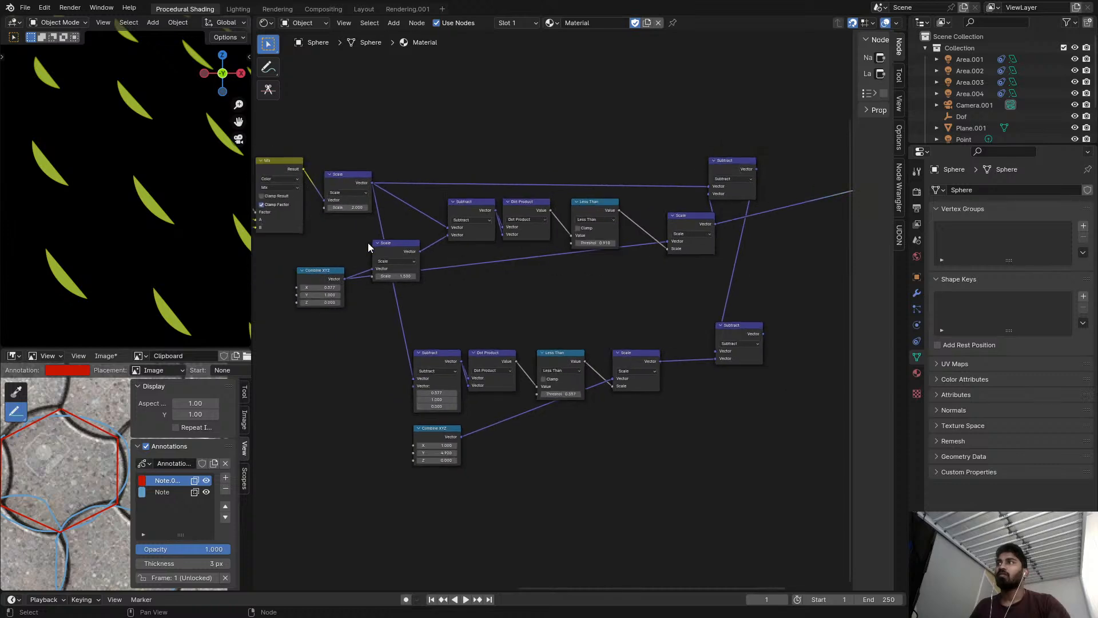
Preview the upper final Subtract output on the sphere and move the upper Combine XYZ node lower.
{"action": "scroll", "coordinate": [412, 255], "scroll_direction": "up", "scroll_amount": 2}
{"action": "middle_click_drag", "start_coordinate": [674, 255], "coordinate": [549, 255]}
{"action": "scroll", "coordinate": [549, 255], "scroll_direction": "down", "scroll_amount": 2}
{"action": "left_click", "coordinate": [655, 174], "text": "ctrl+shift"}
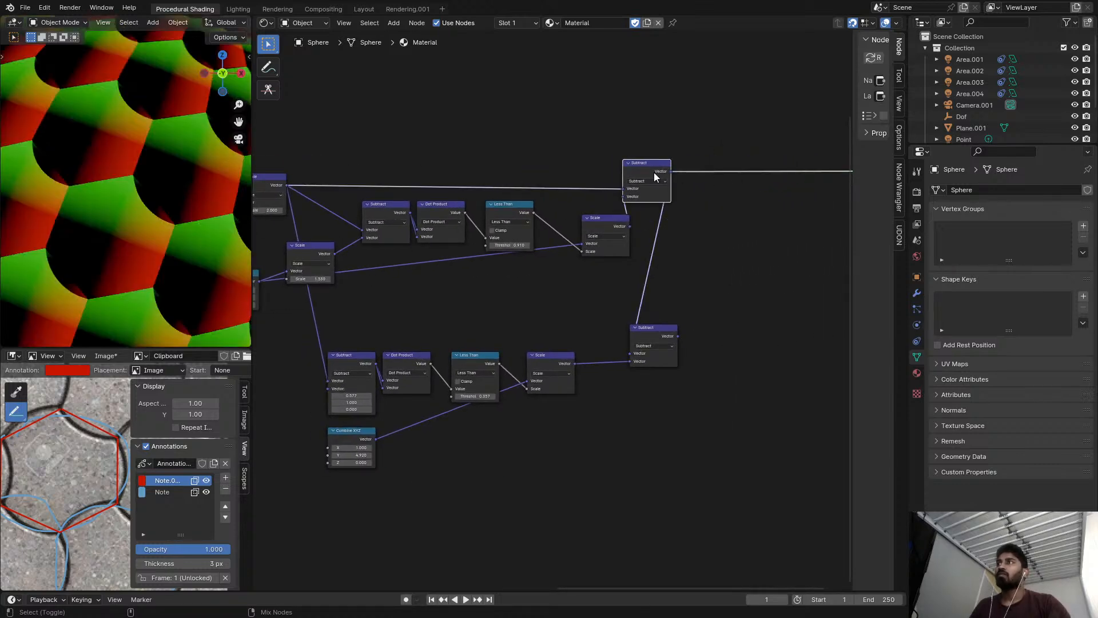
{"action": "scroll", "coordinate": [668, 178], "scroll_direction": "up", "scroll_amount": 5}
{"action": "scroll", "coordinate": [492, 265], "scroll_direction": "up", "scroll_amount": 4}
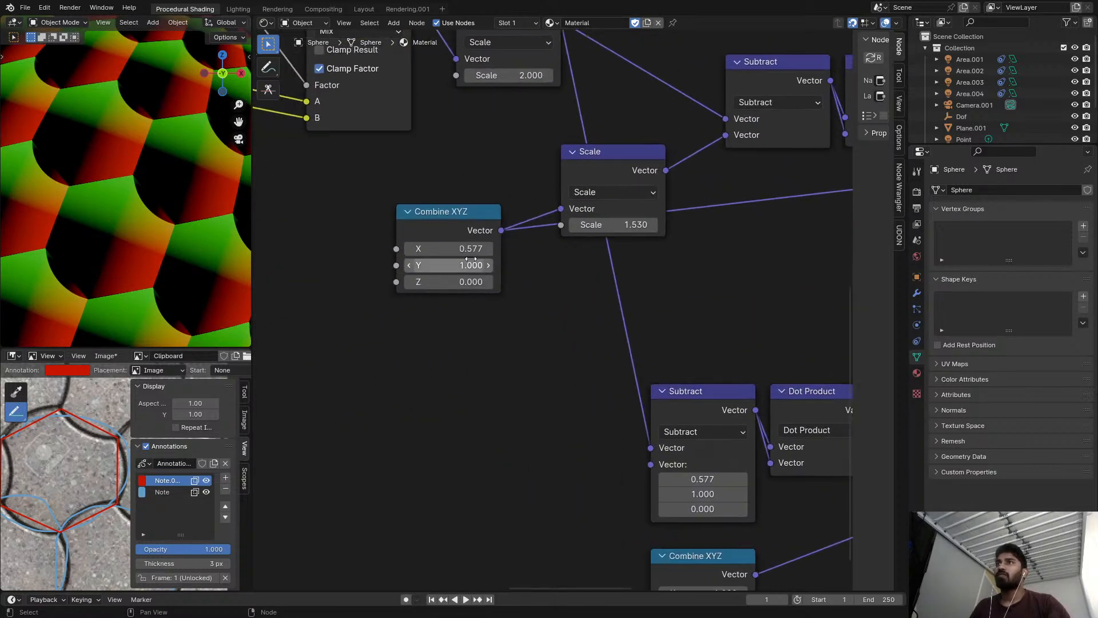
{"action": "left_click", "coordinate": [454, 221]}
{"action": "left_click_drag", "start_coordinate": [453, 221], "coordinate": [466, 282]}
Try a duplicated Scale node with a factor of about 1.68 between Combine XYZ and the upper chain's last Scale node.
{"action": "scroll", "coordinate": [582, 274], "scroll_direction": "down", "scroll_amount": 2}
{"action": "middle_click_drag", "start_coordinate": [582, 270], "coordinate": [460, 233]}
{"action": "scroll", "coordinate": [582, 243], "scroll_direction": "down", "scroll_amount": 3}
{"action": "left_click", "coordinate": [479, 180]}
{"action": "key", "text": "shift+d"}
{"action": "left_click", "coordinate": [678, 229]}
{"action": "left_click_drag", "start_coordinate": [674, 235], "coordinate": [650, 235]}
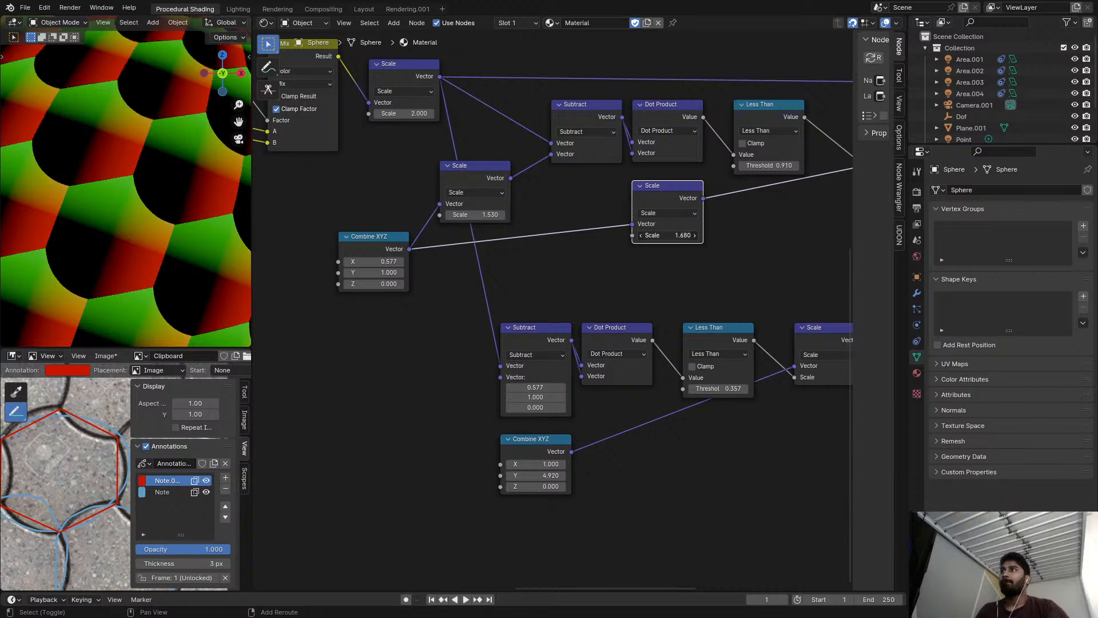
{"action": "left_click", "coordinate": [732, 244]}
{"action": "key", "text": "ctrl+x"}
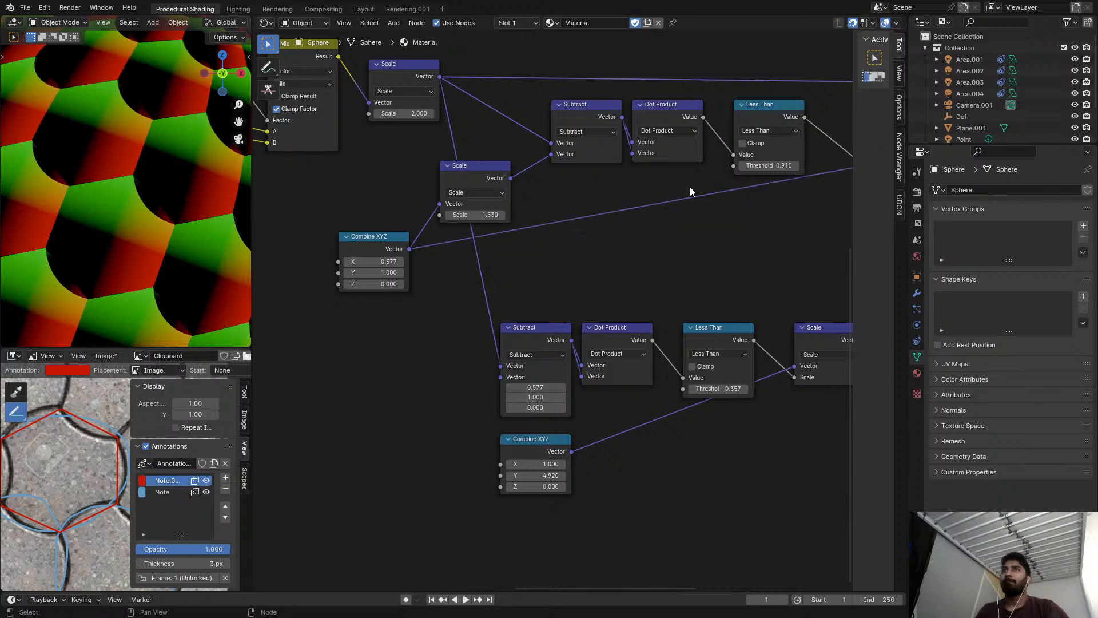
Delete the inserted 1.53 Scale, Subtract and Dot Product nodes from the upper chain while keeping their links connected.
{"action": "scroll", "coordinate": [688, 189], "scroll_direction": "down", "scroll_amount": 2}
{"action": "middle_click_drag", "start_coordinate": [635, 156], "coordinate": [551, 182]}
{"action": "scroll", "coordinate": [551, 181], "scroll_direction": "up", "scroll_amount": 1}
{"action": "left_click", "coordinate": [391, 194]}
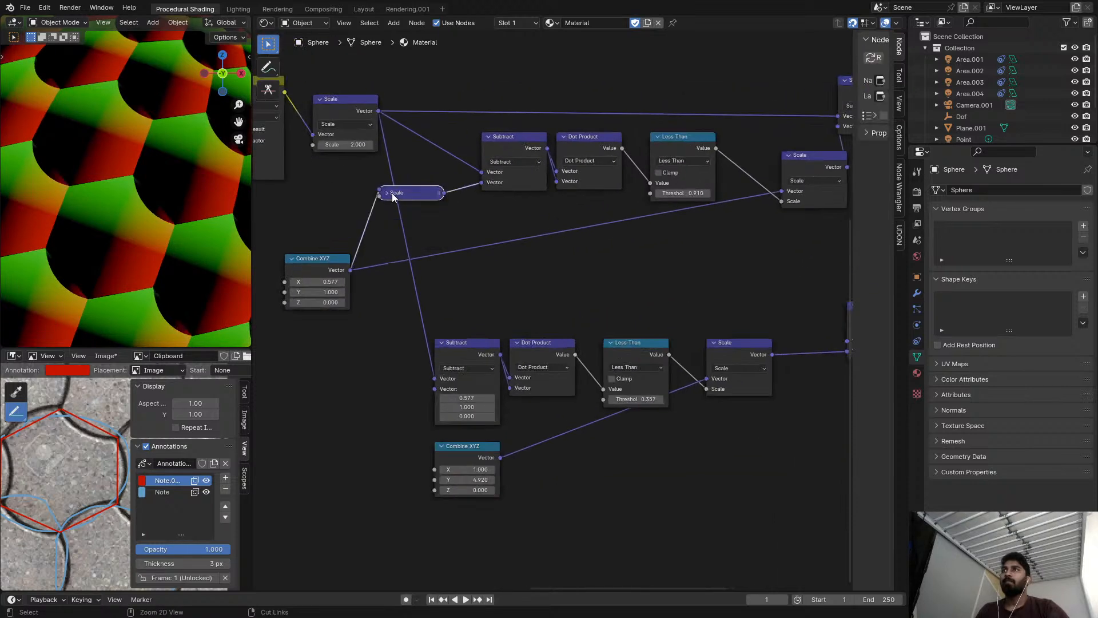
{"action": "key", "text": "ctrl+x"}
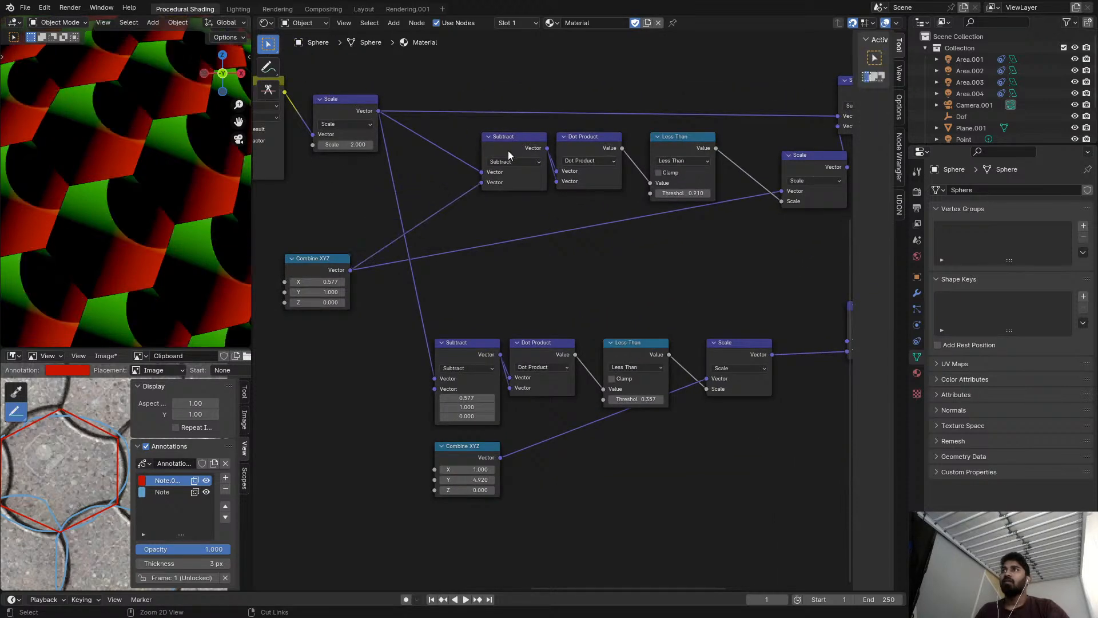
{"action": "left_click", "coordinate": [507, 152]}
{"action": "key", "text": "ctrl+x"}
{"action": "left_click", "coordinate": [581, 147]}
{"action": "key", "text": "ctrl+x"}
Try to remove the upper chain's Less Than node and undo the removal.
{"action": "middle_click_drag", "start_coordinate": [658, 152], "coordinate": [674, 153], "text": "ctrl"}
{"action": "scroll", "coordinate": [755, 149], "scroll_direction": "down", "scroll_amount": 2}
{"action": "middle_click_drag", "start_coordinate": [786, 142], "coordinate": [712, 199]}
{"action": "left_click", "coordinate": [558, 133]}
{"action": "key", "text": "ctrl+x"}
{"action": "key", "text": "ctrl+z"}
{"action": "scroll", "coordinate": [578, 144], "scroll_direction": "down", "scroll_amount": 1}
{"action": "scroll", "coordinate": [512, 188], "scroll_direction": "up", "scroll_amount": 1}
Try removing the upper chain's first Subtract and Dot Product nodes and previewing the 2.000 Scale output.
{"action": "middle_click_drag", "start_coordinate": [512, 188], "coordinate": [423, 167]}
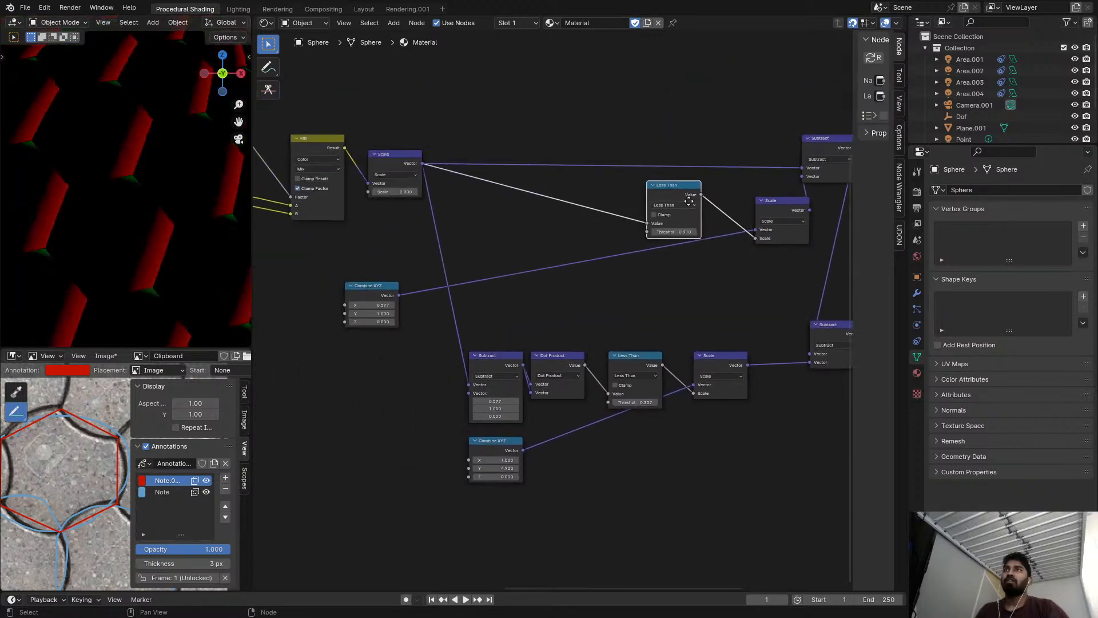
{"action": "scroll", "coordinate": [433, 173], "scroll_direction": "down", "scroll_amount": 2}
{"action": "left_click", "coordinate": [349, 147], "text": "ctrl+shift"}
{"action": "scroll", "coordinate": [389, 145], "scroll_direction": "up", "scroll_amount": 1}
Try a Vector Math node set to Length on the 2.000 Scale output and preview it on the sphere.
{"action": "key", "text": "shift+a"}
{"action": "left_click", "coordinate": [474, 141]}
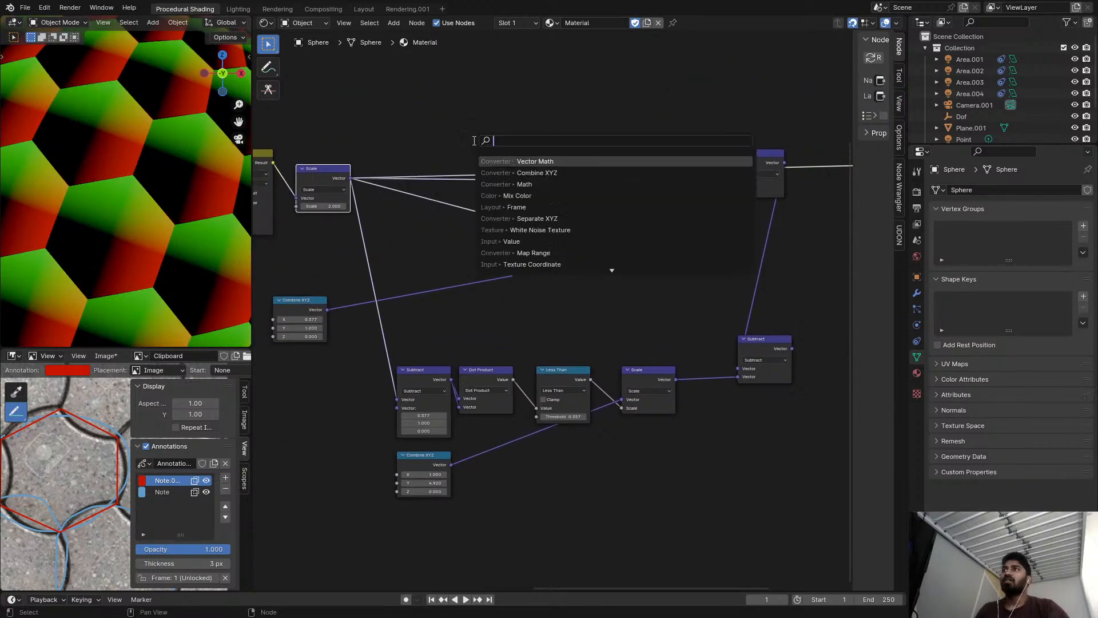
{"action": "type", "text": "add"}
{"action": "key", "text": "Return"}
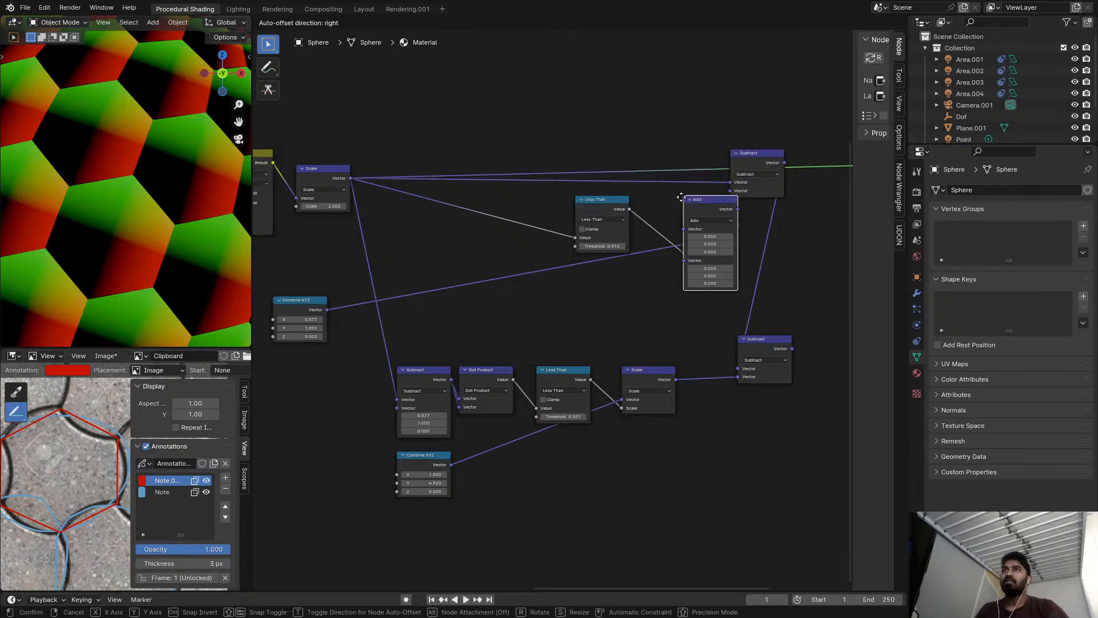
{"action": "left_click", "coordinate": [658, 160]}
{"action": "left_click_drag", "start_coordinate": [669, 191], "coordinate": [464, 105]}
{"action": "left_click", "coordinate": [461, 97]}
{"action": "left_click", "coordinate": [465, 100]}
{"action": "left_click", "coordinate": [479, 82], "text": "ctrl+shift"}
{"action": "scroll", "coordinate": [501, 105], "scroll_direction": "up", "scroll_amount": 3}
{"action": "middle_click_drag", "start_coordinate": [501, 105], "coordinate": [486, 112]}
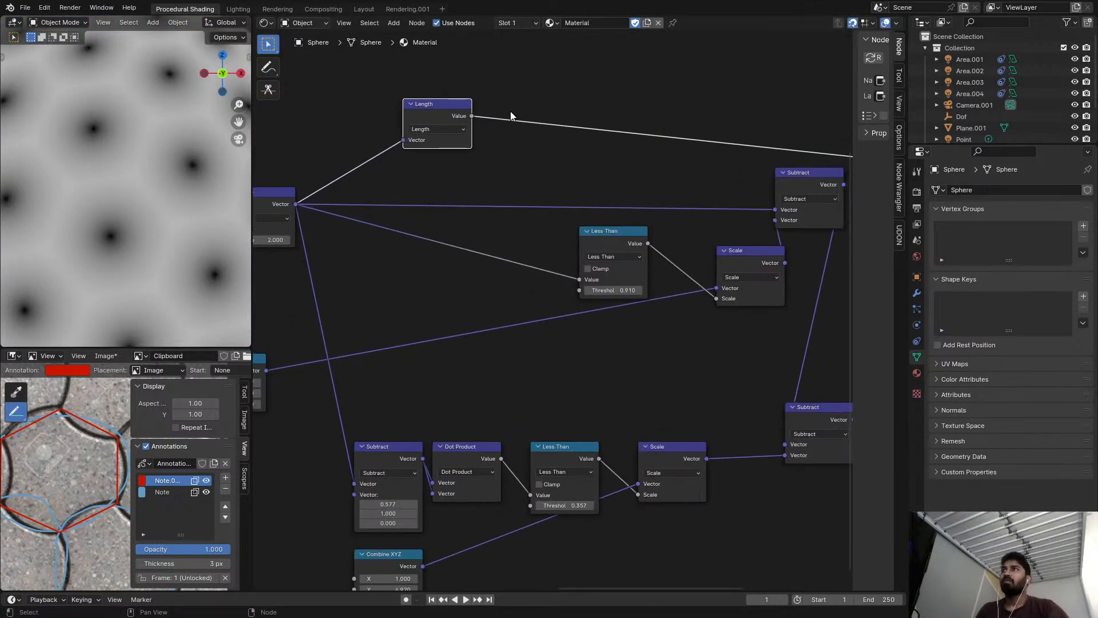
Try a Math Add node with a value of 0.500 after the Length node.
{"action": "key", "text": "shift+a"}
{"action": "left_click", "coordinate": [515, 110]}
{"action": "type", "text": "add"}
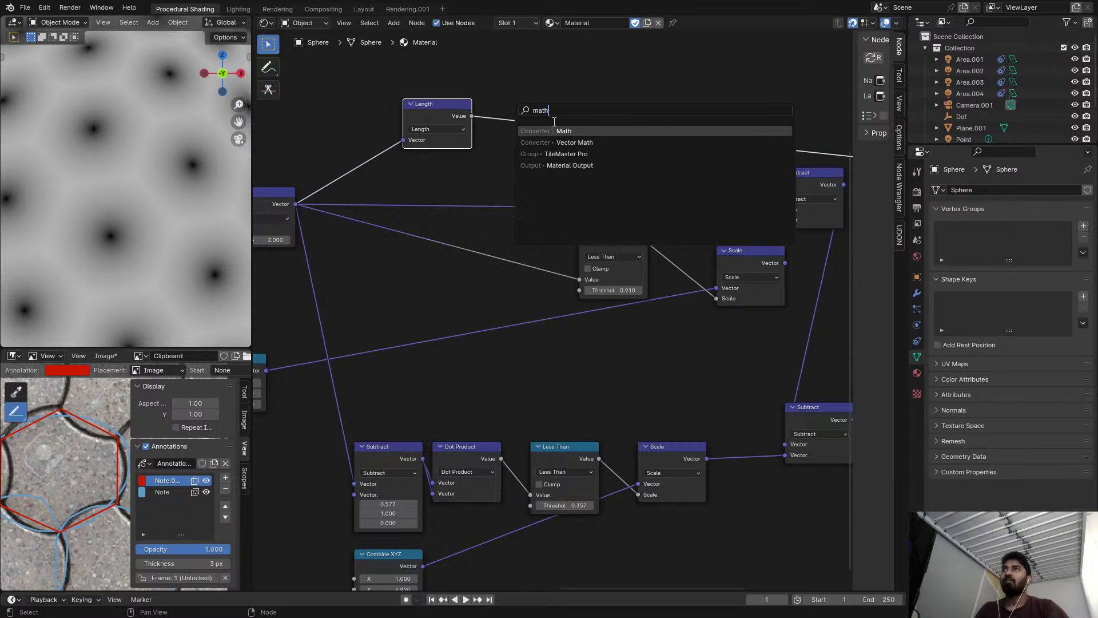
{"action": "key", "text": "Return"}
{"action": "left_click", "coordinate": [541, 115]}
{"action": "left_click", "coordinate": [541, 119]}
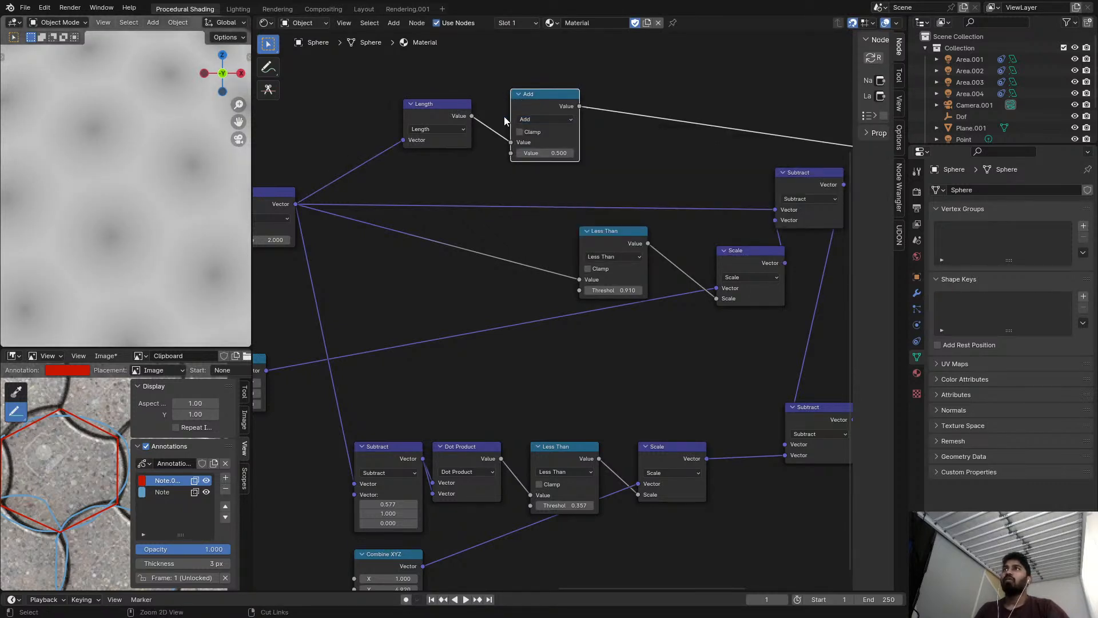
Undo the Add, Length and node-removal edits back to the upper chain with its collapsed Scale, Subtract and Dot Product nodes.
{"action": "key", "text": "ctrl+z"}
{"action": "key", "text": "ctrl+z"}
{"action": "key", "text": "ctrl+z"}
{"action": "key", "text": "ctrl+z"}
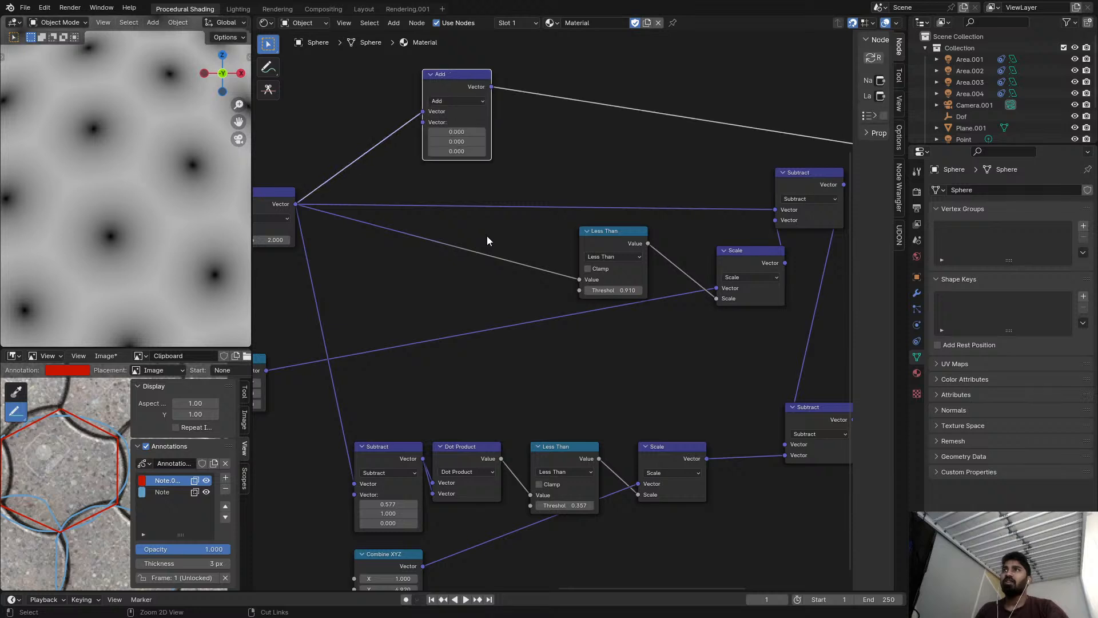
{"action": "key", "text": "ctrl+z"}
{"action": "key", "text": "ctrl+z"}
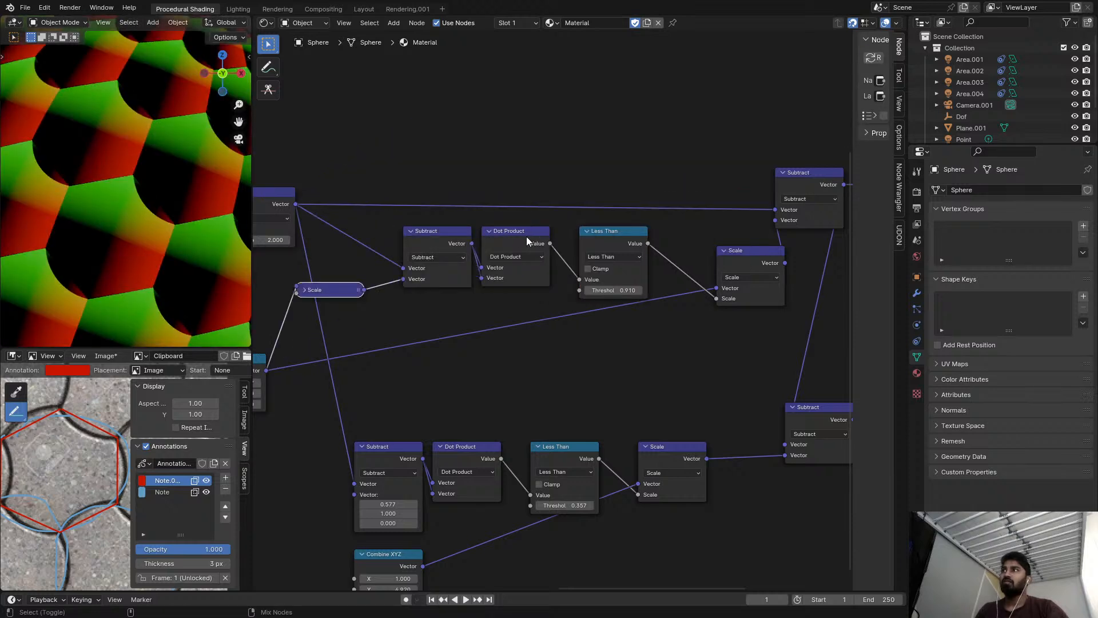
{"action": "key", "text": "ctrl+z"}
Preview the output of the upper chain's last Scale node on the sphere.
{"action": "middle_click_drag", "start_coordinate": [630, 250], "coordinate": [503, 231]}
{"action": "left_click", "coordinate": [629, 234], "text": "ctrl+shift"}
{"action": "left_click_drag", "start_coordinate": [461, 202], "coordinate": [493, 225]}
{"action": "key", "text": "g"}
{"action": "left_click", "coordinate": [495, 226]}
{"action": "left_click", "coordinate": [389, 219]}
Insert a Math node set to Square Root between the upper chain's Dot Product and Less Than nodes.
{"action": "key", "text": "shift+a"}
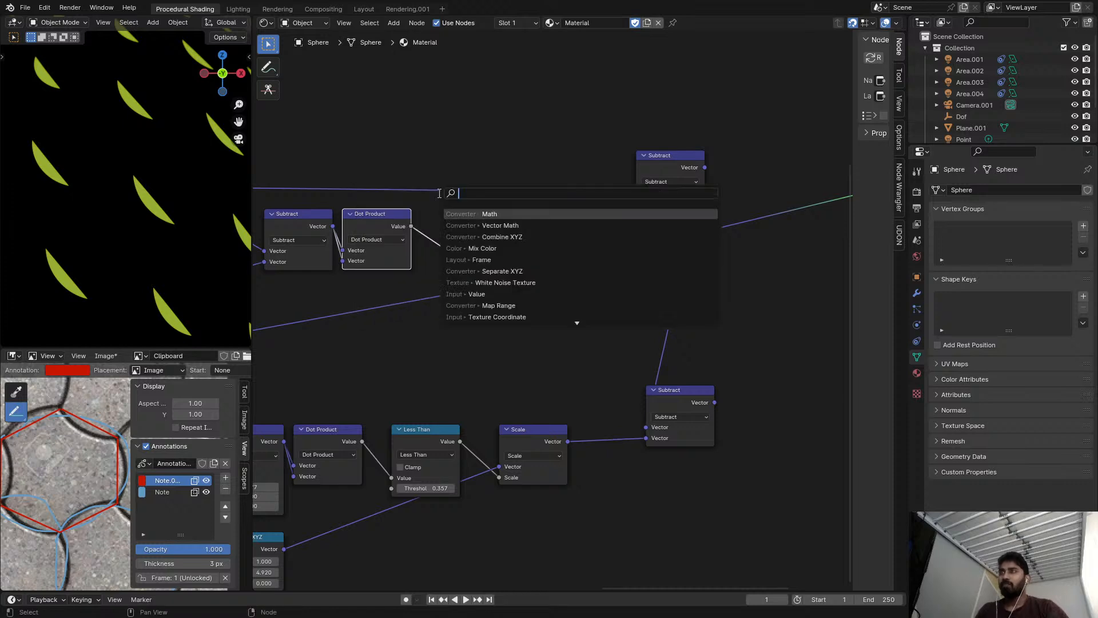
{"action": "type", "text": "am"}
{"action": "key", "text": "Escape"}
{"action": "key", "text": "shift+a"}
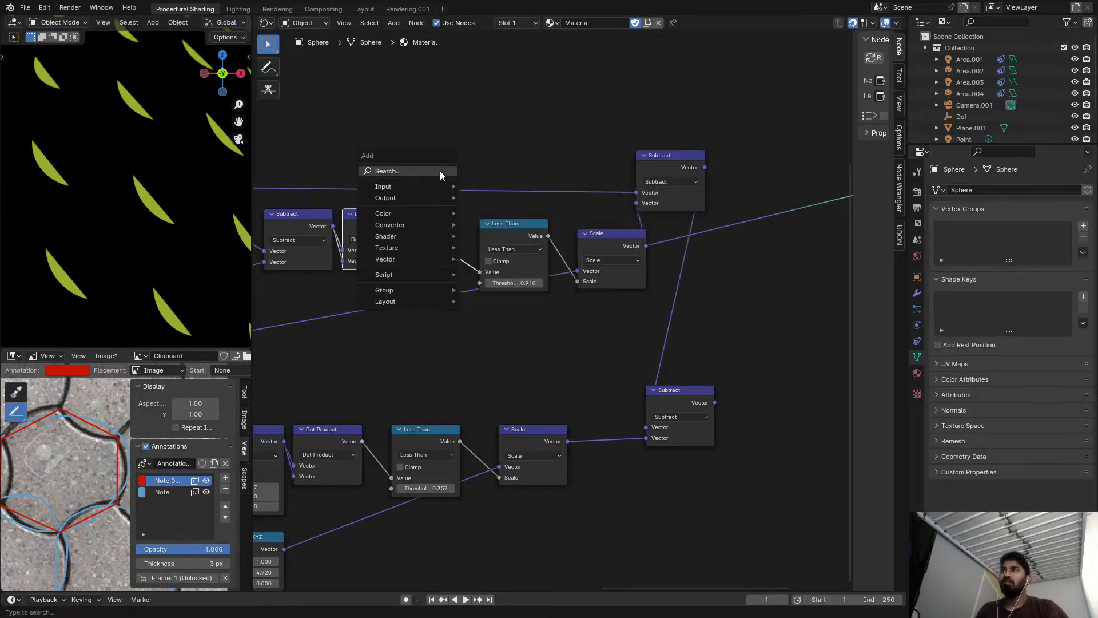
{"action": "left_click", "coordinate": [441, 170]}
{"action": "type", "text": "math"}
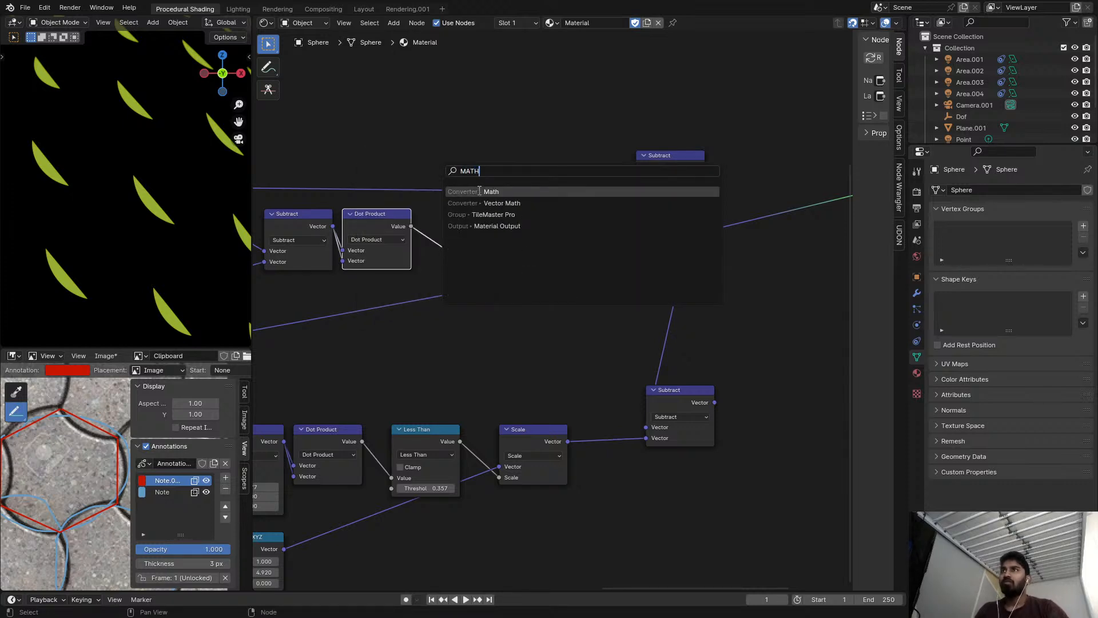
{"action": "key", "text": "Return"}
{"action": "left_click", "coordinate": [429, 216]}
{"action": "left_click", "coordinate": [467, 242]}
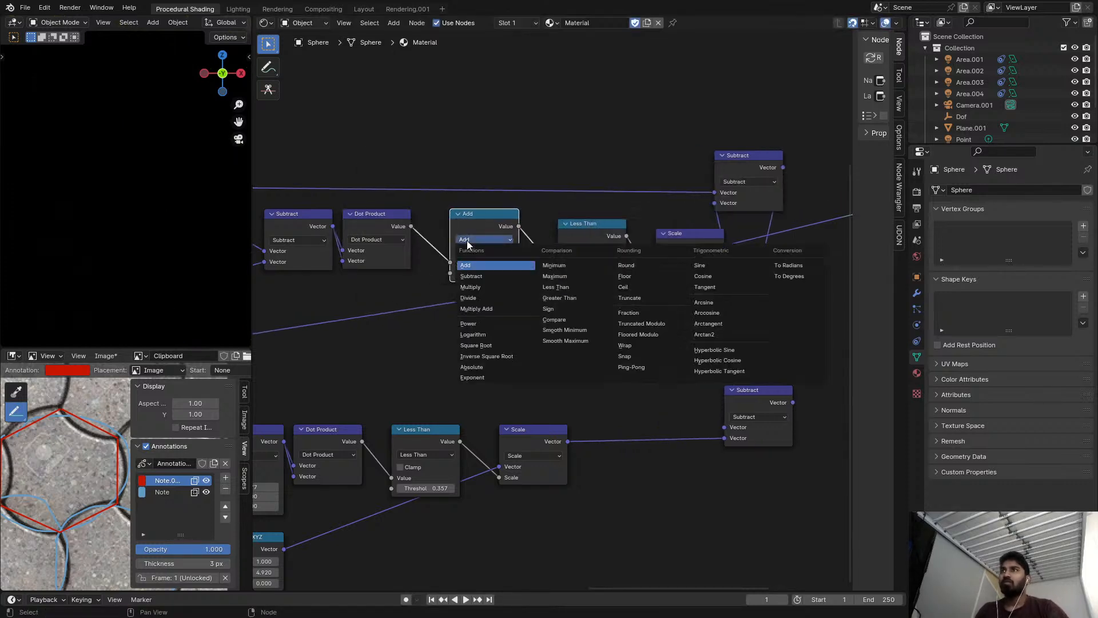
{"action": "left_click", "coordinate": [480, 344]}
Line up the Square Root and Less Than nodes beside Dot Product and preview the upper final Subtract output.
{"action": "left_click_drag", "start_coordinate": [502, 255], "coordinate": [482, 255]}
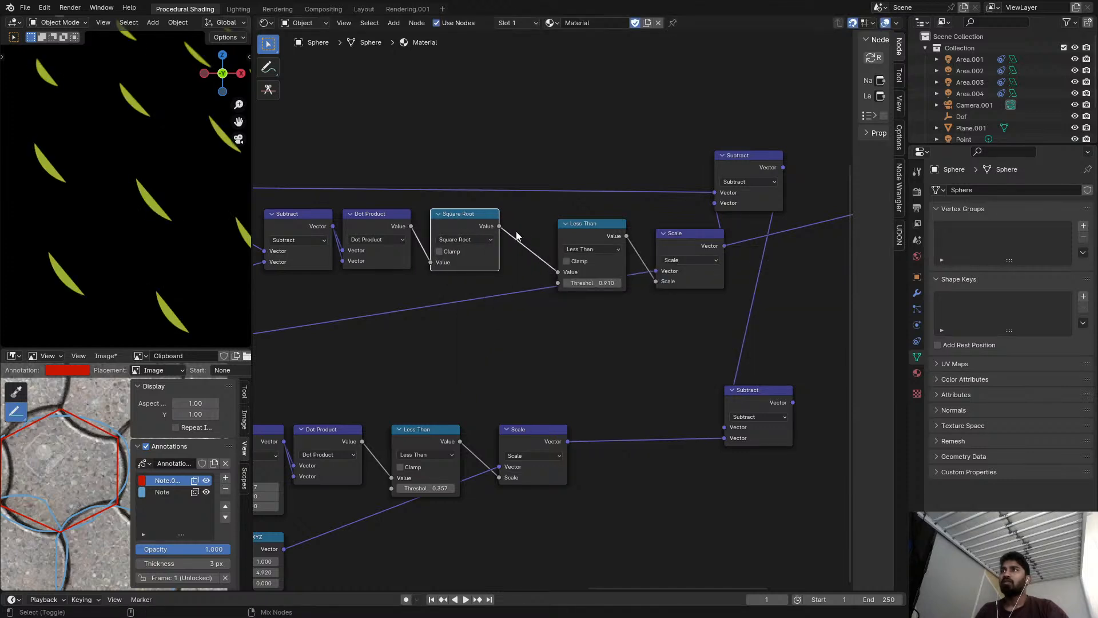
{"action": "left_click_drag", "start_coordinate": [589, 224], "coordinate": [541, 214]}
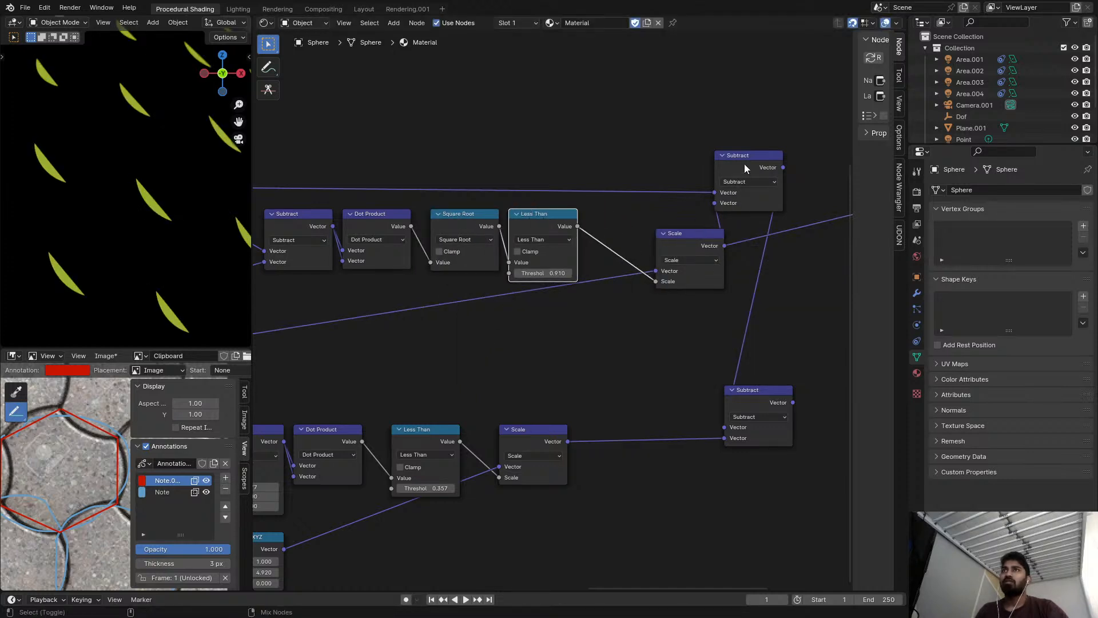
{"action": "left_click", "coordinate": [743, 166], "text": "ctrl+shift"}
Disconnect and delete the collapsed Scale node between Combine XYZ and the upper chain's first Subtract node.
{"action": "scroll", "coordinate": [726, 273], "scroll_direction": "down", "scroll_amount": 1}
{"action": "scroll", "coordinate": [674, 260], "scroll_direction": "down", "scroll_amount": 3}
{"action": "scroll", "coordinate": [380, 276], "scroll_direction": "up", "scroll_amount": 4}
{"action": "middle_click_drag", "start_coordinate": [372, 278], "coordinate": [558, 257]}
{"action": "scroll", "coordinate": [543, 266], "scroll_direction": "up", "scroll_amount": 3}
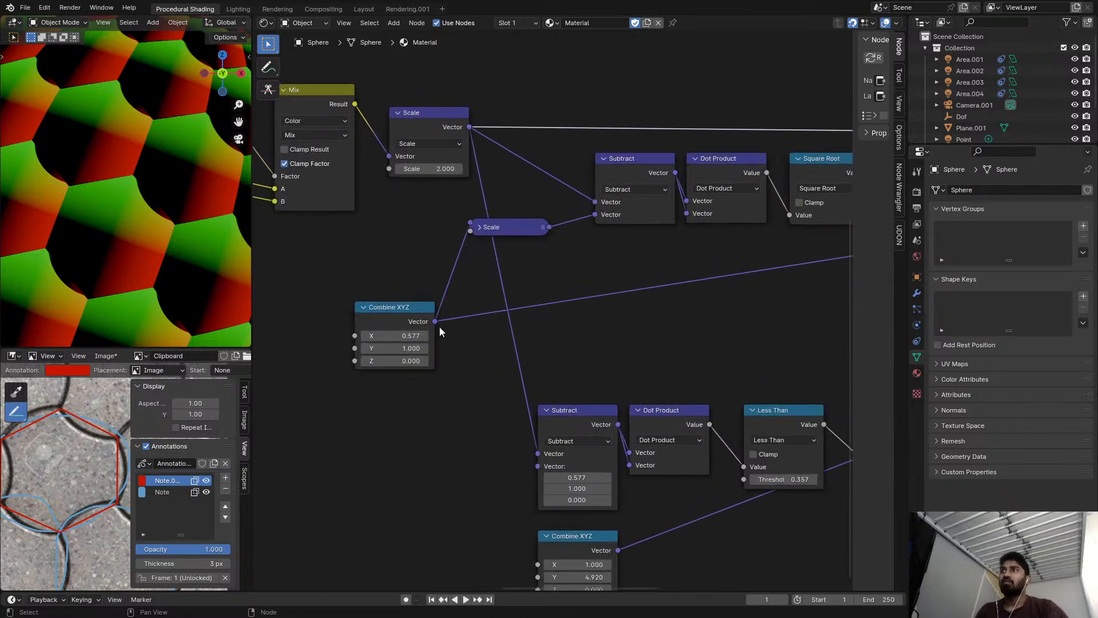
{"action": "mouse_move", "coordinate": [422, 335]}
{"action": "left_mouse_down"}
{"action": "mouse_move", "coordinate": [403, 335]}
{"action": "mouse_move", "coordinate": [437, 335]}
{"action": "mouse_move", "coordinate": [422, 335]}
{"action": "left_mouse_up"}
{"action": "right_click", "coordinate": [422, 335]}
{"action": "left_click_drag", "start_coordinate": [595, 208], "coordinate": [593, 229]}
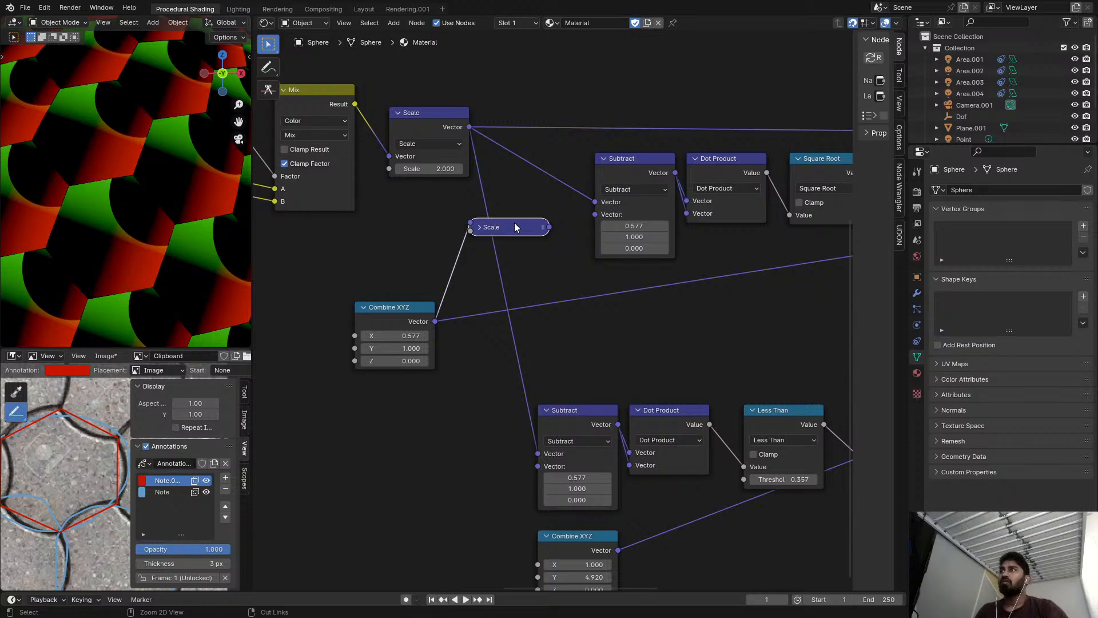
{"action": "key", "text": "x"}
Try an offset of about 0.867 in X and 1.350 in Y on the upper chain's first Subtract node.
{"action": "scroll", "coordinate": [622, 252], "scroll_direction": "up", "scroll_amount": 1}
{"action": "scroll", "coordinate": [622, 251], "scroll_direction": "up", "scroll_amount": 1}
{"action": "mouse_move", "coordinate": [634, 233]}
{"action": "left_mouse_down"}
{"action": "mouse_move", "coordinate": [666, 232]}
{"action": "mouse_move", "coordinate": [654, 232]}
{"action": "left_mouse_up"}
{"action": "scroll", "coordinate": [646, 227], "scroll_direction": "up", "scroll_amount": 3}
{"action": "middle_click_drag", "start_coordinate": [648, 227], "coordinate": [590, 229]}
{"action": "mouse_move", "coordinate": [590, 215]}
{"action": "left_mouse_down"}
{"action": "mouse_move", "coordinate": [580, 214]}
{"action": "mouse_move", "coordinate": [606, 214]}
{"action": "left_mouse_up"}
Try a square-root-of-3 expression for the upper Subtract's X offset and a Y offset of about 1.410.
{"action": "left_click", "coordinate": [638, 220]}
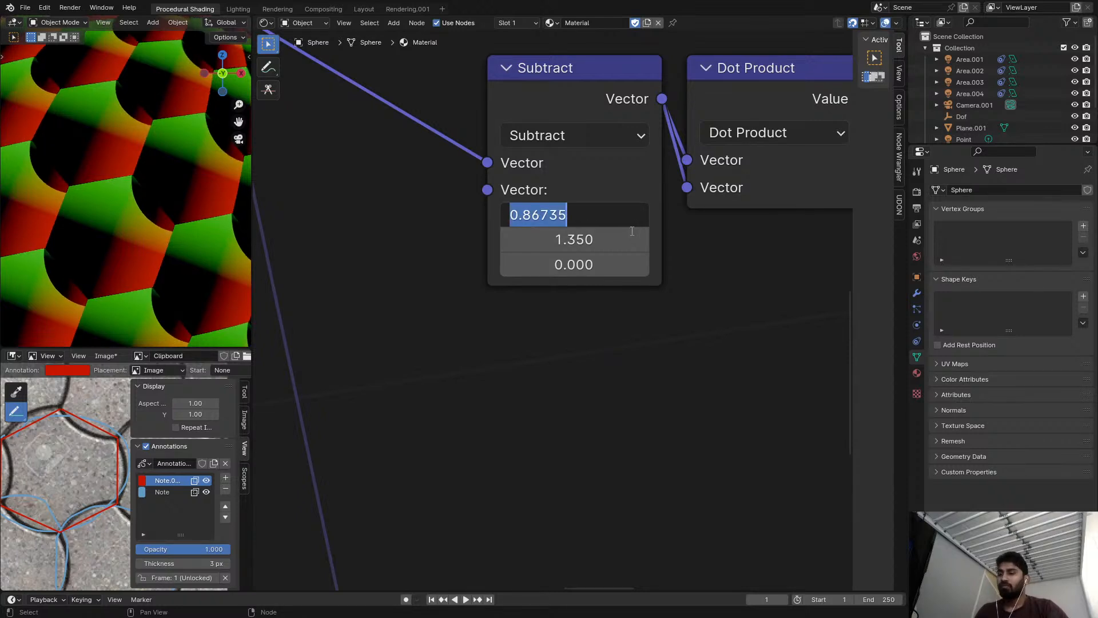
{"action": "type", "text": "SQ"}
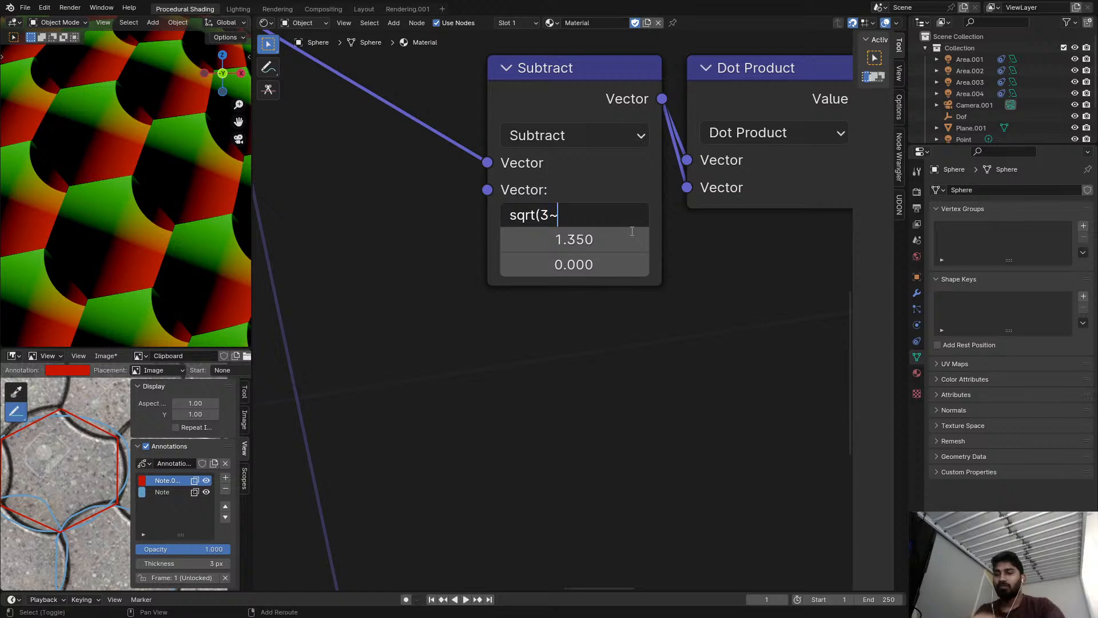
{"action": "type", "text": "2"}
{"action": "key", "text": "Return"}
{"action": "mouse_move", "coordinate": [613, 235]}
{"action": "left_mouse_down", "text": "shift"}
{"action": "mouse_move", "coordinate": [591, 235]}
{"action": "mouse_move", "coordinate": [615, 235]}
{"action": "left_mouse_up", "text": "shift"}
{"action": "scroll", "coordinate": [193, 164], "scroll_direction": "up", "scroll_amount": 5}
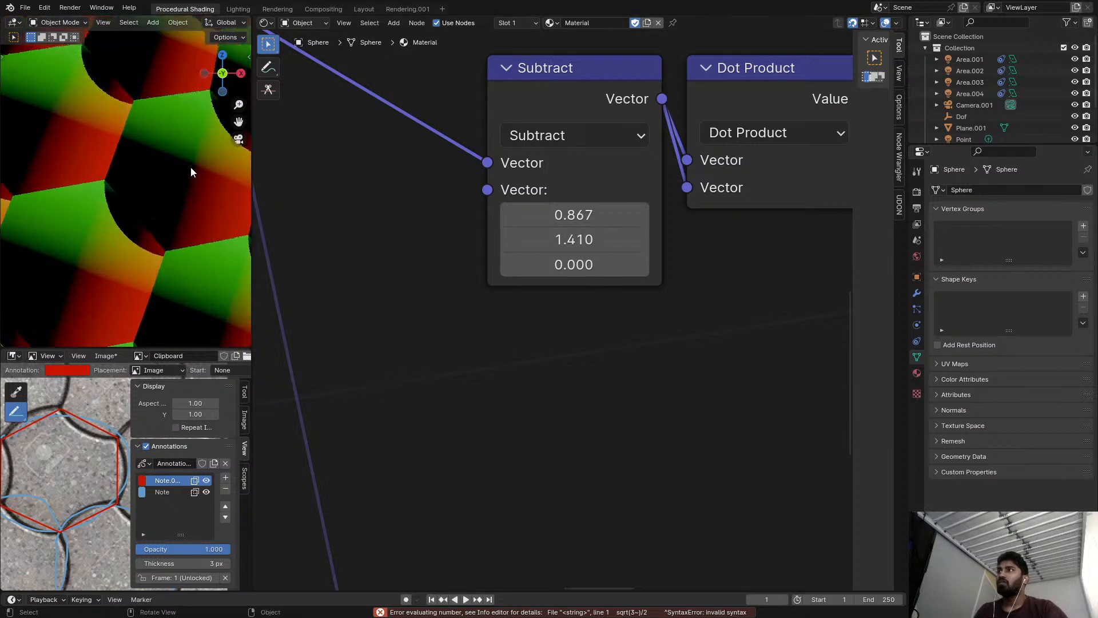
Set the sphere's Y rotation to 0° and inspect the arc pattern up close.
{"action": "middle_click_drag", "start_coordinate": [135, 211], "coordinate": [123, 160], "text": "shift"}
{"action": "middle_click_drag", "start_coordinate": [84, 229], "coordinate": [123, 283], "text": "shift"}
{"action": "scroll", "coordinate": [143, 228], "scroll_direction": "down", "scroll_amount": 3}
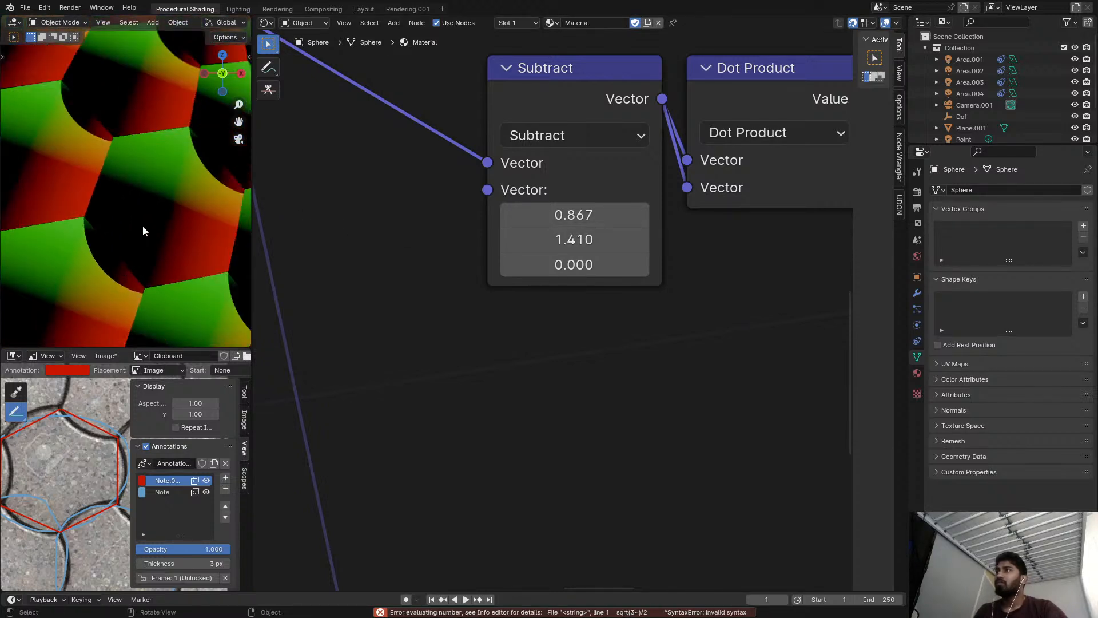
{"action": "scroll", "coordinate": [166, 210], "scroll_direction": "down", "scroll_amount": 6}
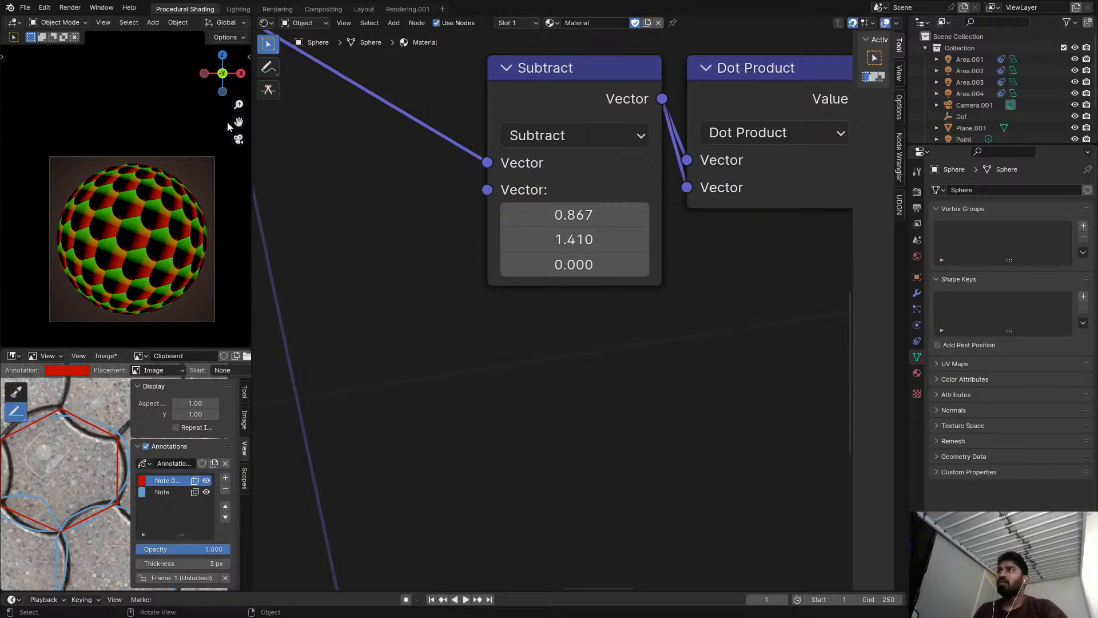
{"action": "key", "text": "n"}
{"action": "left_click", "coordinate": [194, 140]}
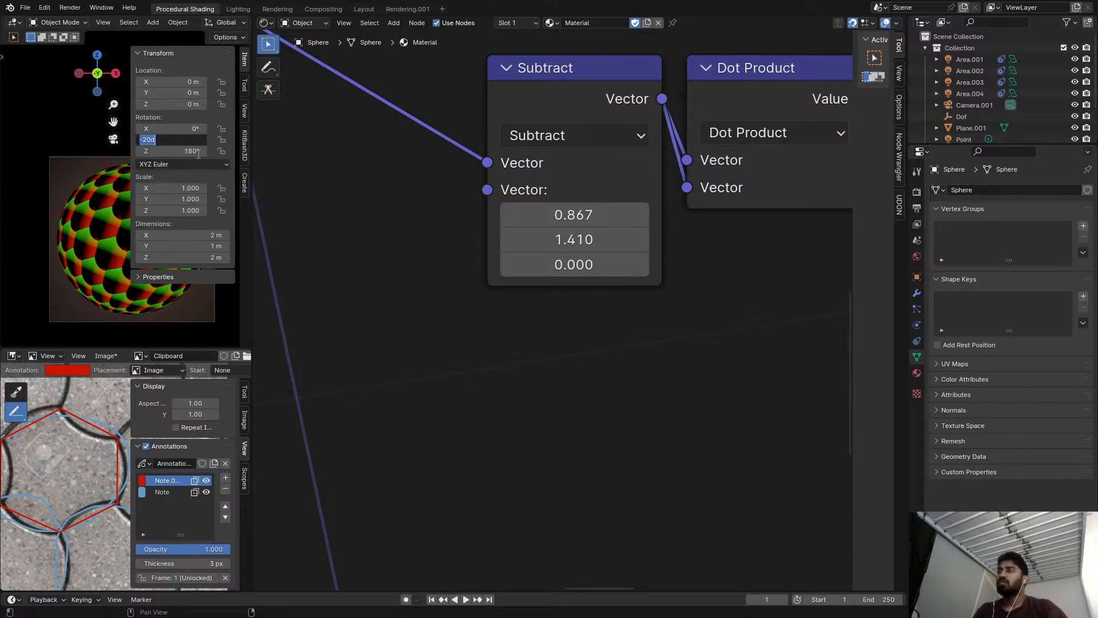
{"action": "type", "text": "0"}
{"action": "key", "text": "Return"}
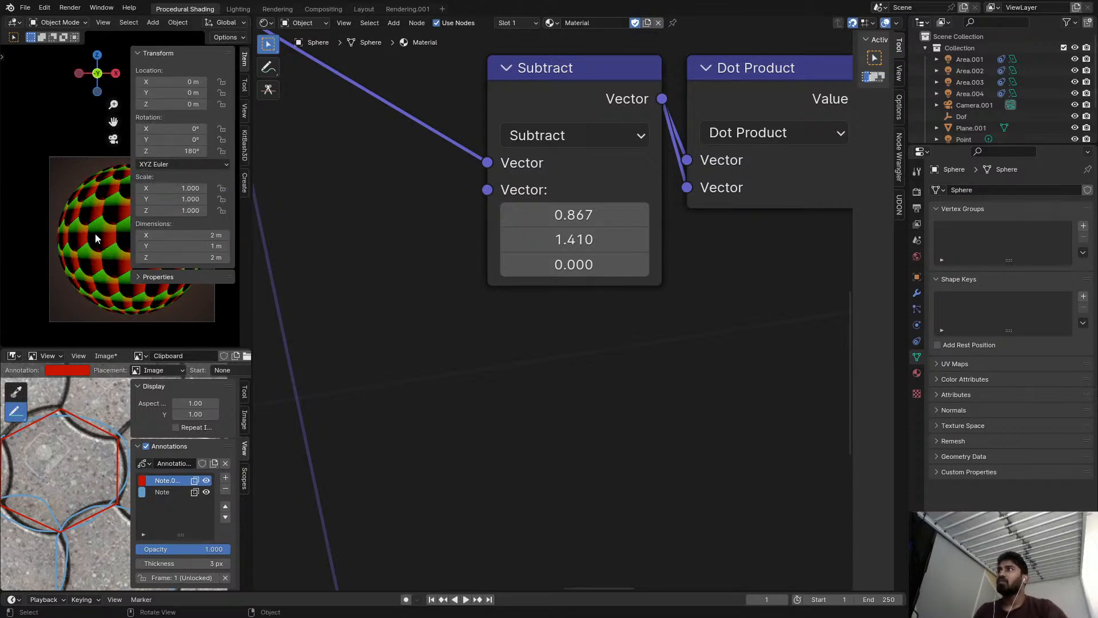
{"action": "scroll", "coordinate": [98, 237], "scroll_direction": "down", "scroll_amount": 1}
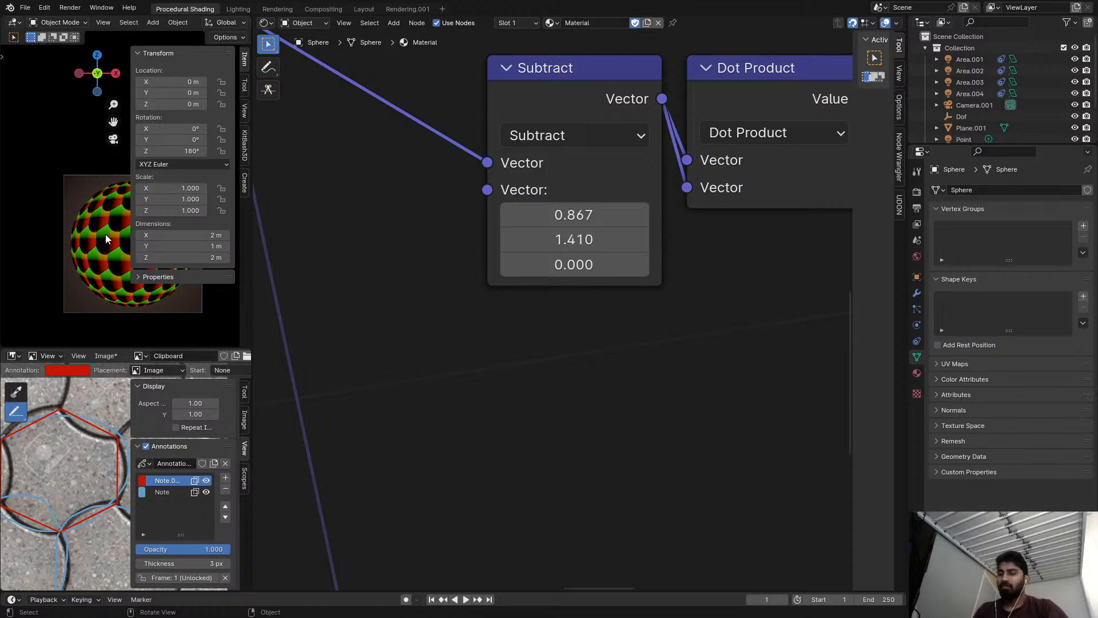
{"action": "key", "text": "n"}
{"action": "scroll", "coordinate": [109, 235], "scroll_direction": "up", "scroll_amount": 2}
{"action": "scroll", "coordinate": [138, 235], "scroll_direction": "up", "scroll_amount": 3}
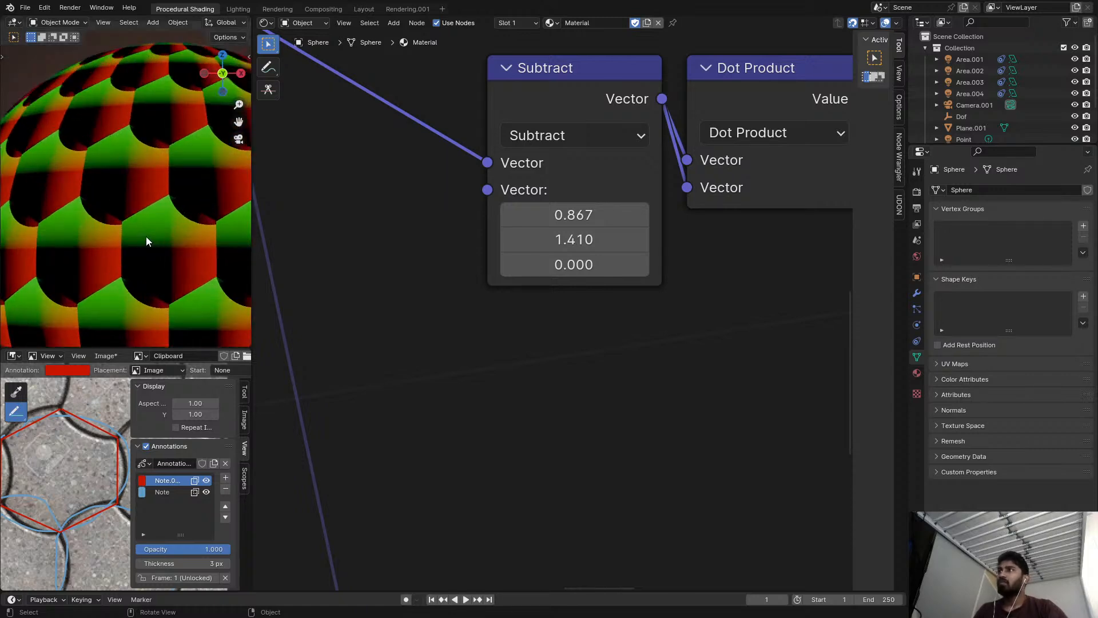
{"action": "scroll", "coordinate": [135, 209], "scroll_direction": "up", "scroll_amount": 2}
{"action": "scroll", "coordinate": [566, 331], "scroll_direction": "down", "scroll_amount": 10}
Activate the Annotate tool at the hexagon sketch above the node chains.
{"action": "mouse_move", "coordinate": [639, 263]}
{"action": "middle_mouse_down"}
{"action": "mouse_move", "coordinate": [601, 248]}
{"action": "mouse_move", "coordinate": [558, 326]}
{"action": "mouse_move", "coordinate": [551, 378]}
{"action": "mouse_move", "coordinate": [589, 424]}
{"action": "middle_mouse_up"}
{"action": "scroll", "coordinate": [558, 326], "scroll_direction": "down", "scroll_amount": 6}
{"action": "scroll", "coordinate": [502, 297], "scroll_direction": "up", "scroll_amount": 4}
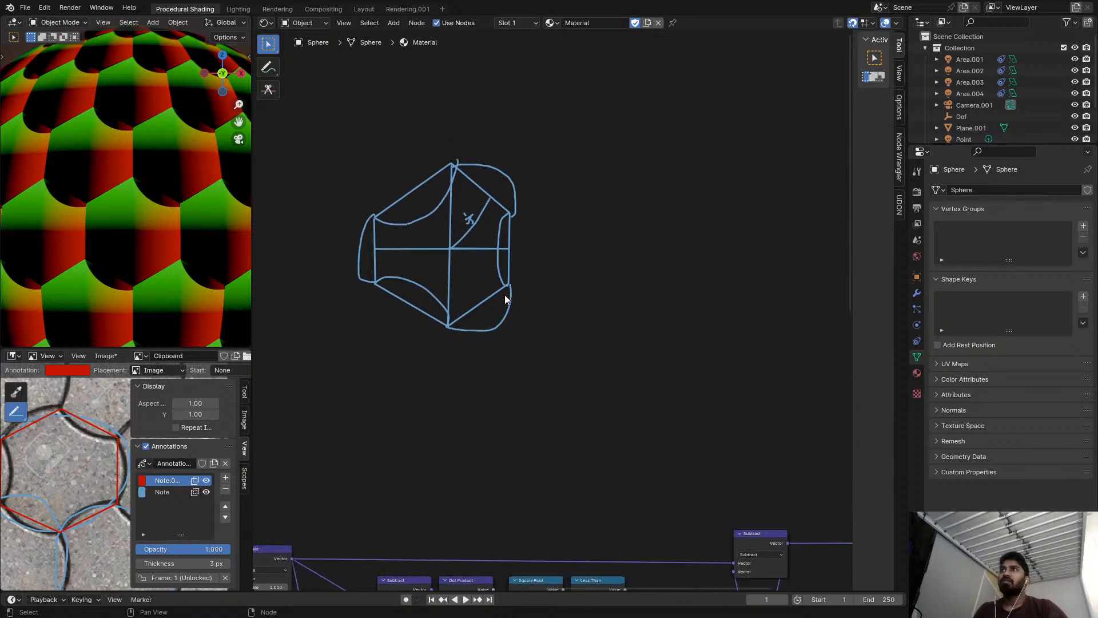
{"action": "scroll", "coordinate": [569, 311], "scroll_direction": "down", "scroll_amount": 8}
{"action": "middle_click_drag", "start_coordinate": [565, 303], "coordinate": [547, 210]}
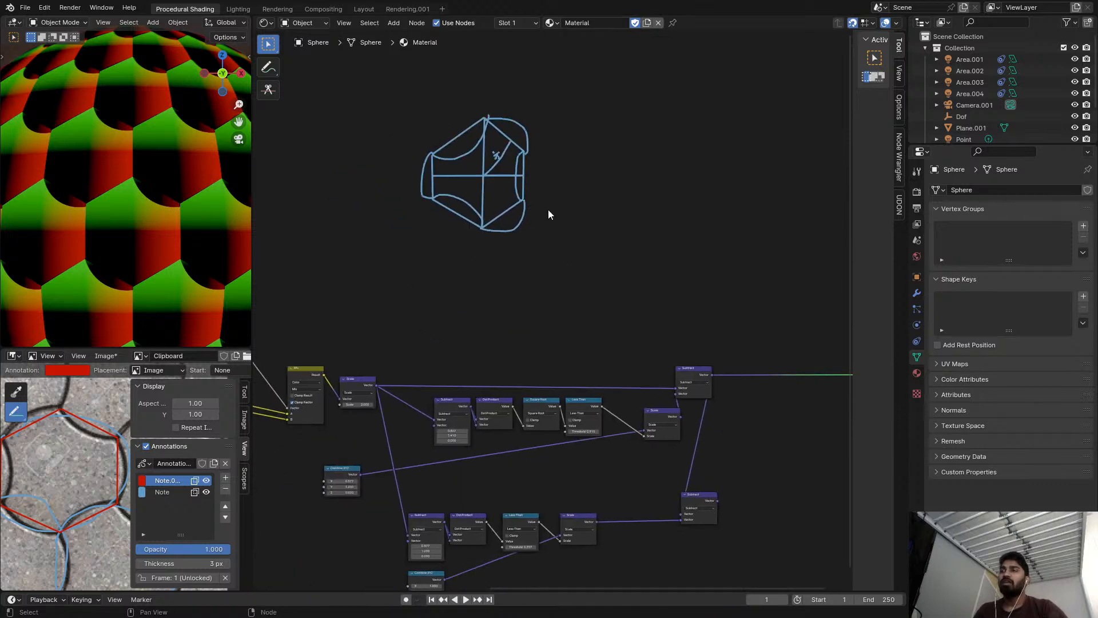
{"action": "left_click", "coordinate": [268, 67]}
{"action": "key", "text": "ctrl+z"}
{"action": "key", "text": "ctrl+z"}
{"action": "key", "text": "ctrl+z"}
{"action": "key", "text": "ctrl+shift+z"}
{"action": "key", "text": "ctrl+shift+z"}
{"action": "key", "text": "ctrl+shift+z"}
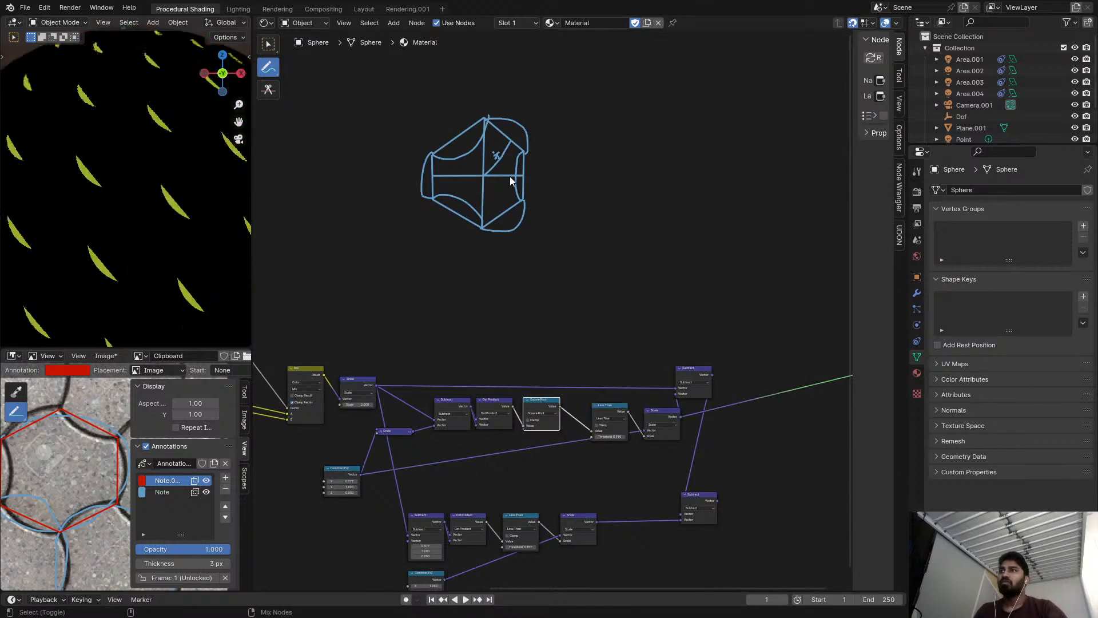
Annotate a second hexagon beside the existing sketch, with a line from its center out across the upper-right edge.
{"action": "scroll", "coordinate": [518, 163], "scroll_direction": "up", "scroll_amount": 8}
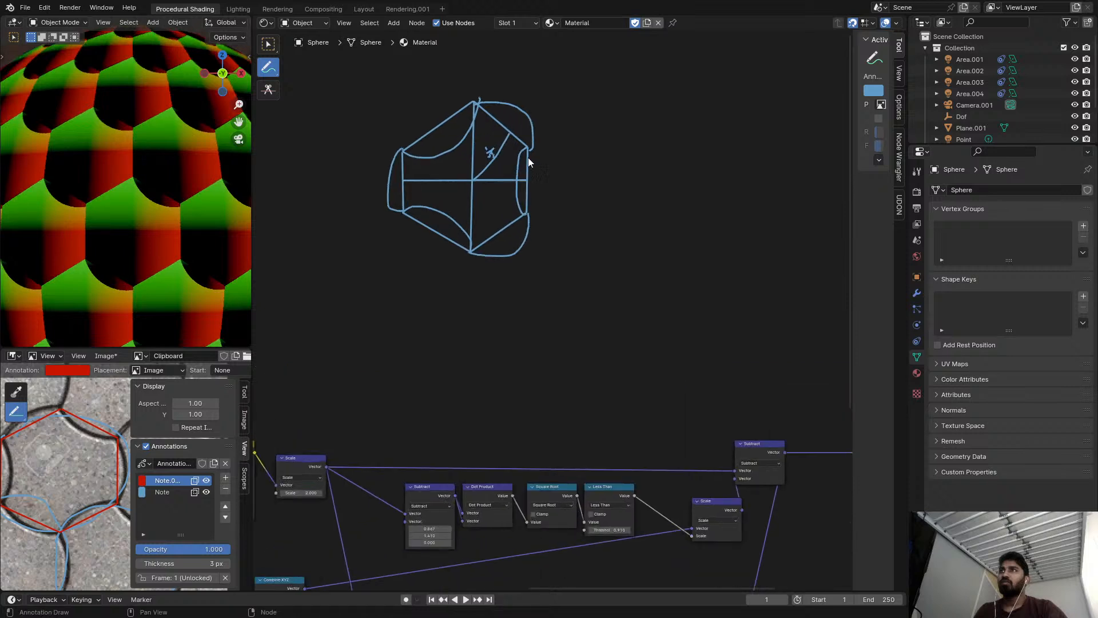
{"action": "middle_click_drag", "start_coordinate": [680, 198], "coordinate": [458, 197]}
{"action": "scroll", "coordinate": [505, 222], "scroll_direction": "down", "scroll_amount": 2}
{"action": "scroll", "coordinate": [507, 228], "scroll_direction": "up", "scroll_amount": 1}
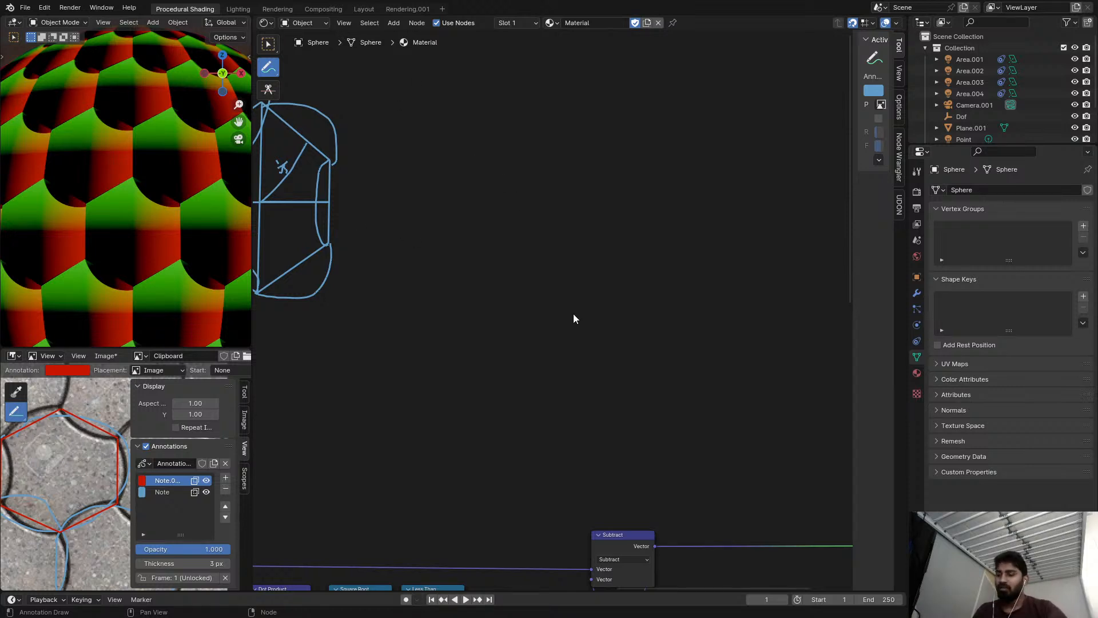
{"action": "mouse_move", "coordinate": [565, 210]}
{"action": "left_mouse_down"}
{"action": "mouse_move", "coordinate": [615, 170]}
{"action": "mouse_move", "coordinate": [677, 259]}
{"action": "left_mouse_up"}
{"action": "left_click_drag", "start_coordinate": [606, 333], "coordinate": [559, 292]}
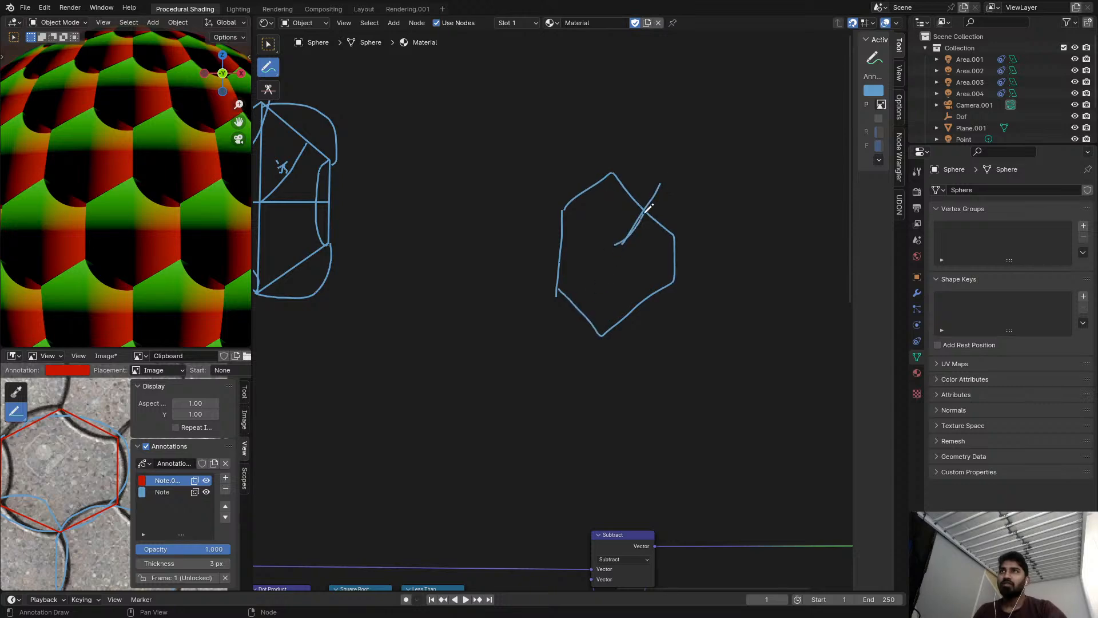
{"action": "scroll", "coordinate": [640, 229], "scroll_direction": "down", "scroll_amount": 3}
{"action": "mouse_move", "coordinate": [564, 286]}
{"action": "middle_mouse_down"}
{"action": "mouse_move", "coordinate": [578, 228]}
{"action": "mouse_move", "coordinate": [644, 137]}
{"action": "middle_mouse_up"}
{"action": "scroll", "coordinate": [514, 277], "scroll_direction": "up", "scroll_amount": 1}
{"action": "middle_click_drag", "start_coordinate": [510, 280], "coordinate": [588, 207]}
Preview the upper chain's Dot Product output on the sphere.
{"action": "scroll", "coordinate": [502, 337], "scroll_direction": "up", "scroll_amount": 4}
{"action": "scroll", "coordinate": [502, 338], "scroll_direction": "down", "scroll_amount": 4}
{"action": "middle_click_drag", "start_coordinate": [591, 252], "coordinate": [435, 383]}
{"action": "mouse_move", "coordinate": [649, 197]}
{"action": "middle_mouse_down"}
{"action": "mouse_move", "coordinate": [559, 264]}
{"action": "mouse_move", "coordinate": [565, 244]}
{"action": "middle_mouse_up"}
{"action": "scroll", "coordinate": [629, 220], "scroll_direction": "up", "scroll_amount": 4}
{"action": "middle_click_drag", "start_coordinate": [423, 491], "coordinate": [604, 319]}
{"action": "scroll", "coordinate": [604, 320], "scroll_direction": "down", "scroll_amount": 2}
{"action": "middle_click_drag", "start_coordinate": [543, 368], "coordinate": [680, 246]}
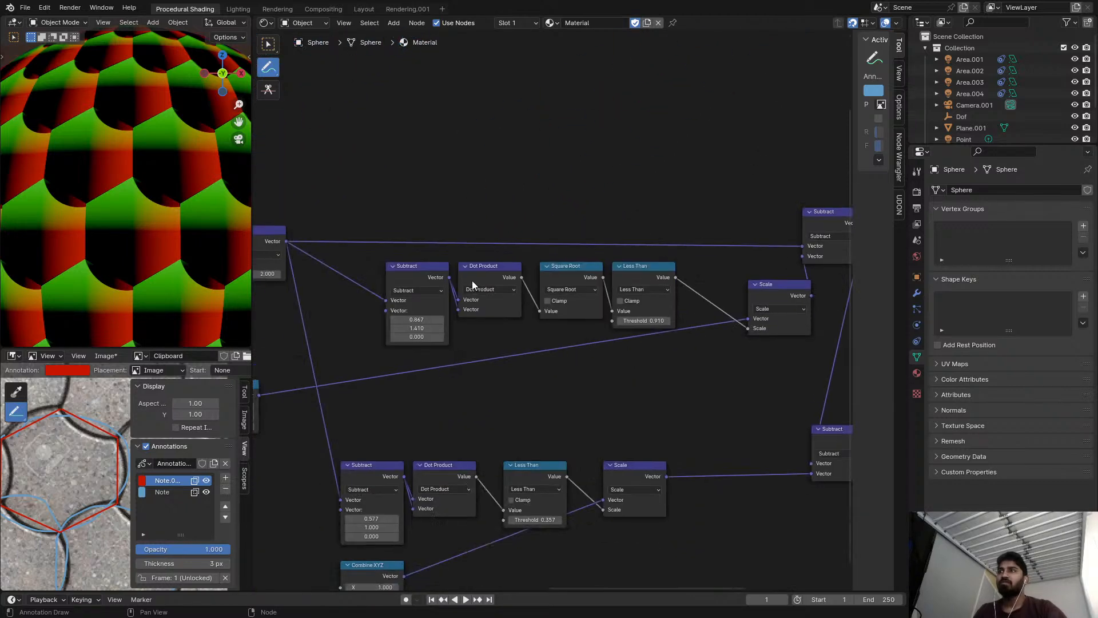
{"action": "left_click", "coordinate": [480, 281], "text": "ctrl+shift"}
Set the upper chain's first Subtract offset to 0.5 in X and sqrt(3)/2 in Y, and inspect the dark spot on the sphere.
{"action": "scroll", "coordinate": [451, 286], "scroll_direction": "up", "scroll_amount": 2}
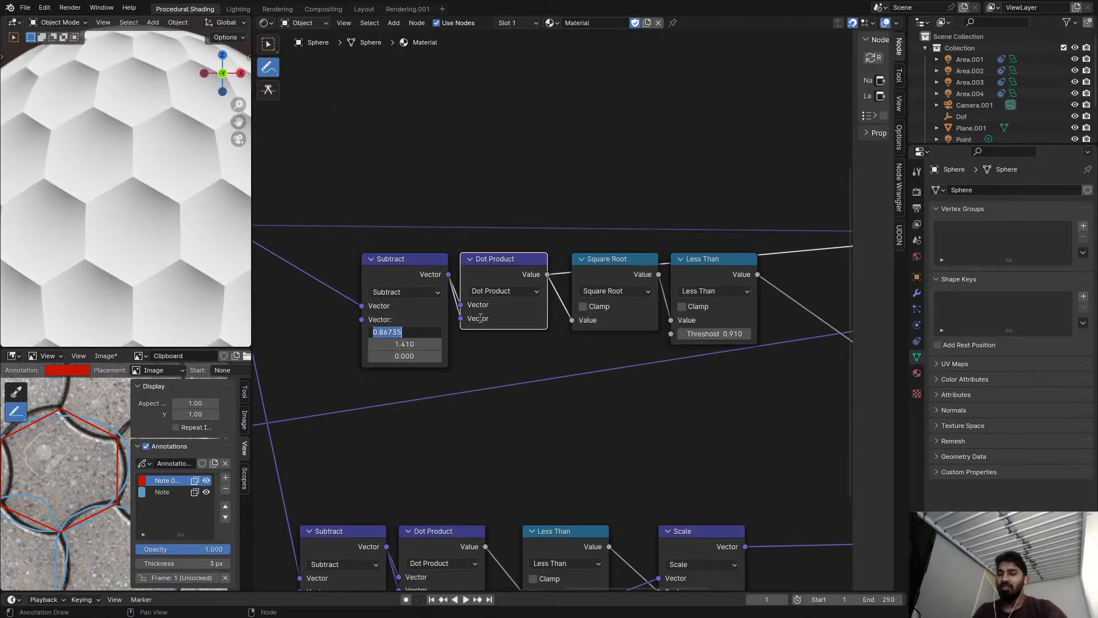
{"action": "key", "text": "Escape"}
{"action": "left_click", "coordinate": [424, 329]}
{"action": "type", "text": ".5"}
{"action": "left_click", "coordinate": [418, 344]}
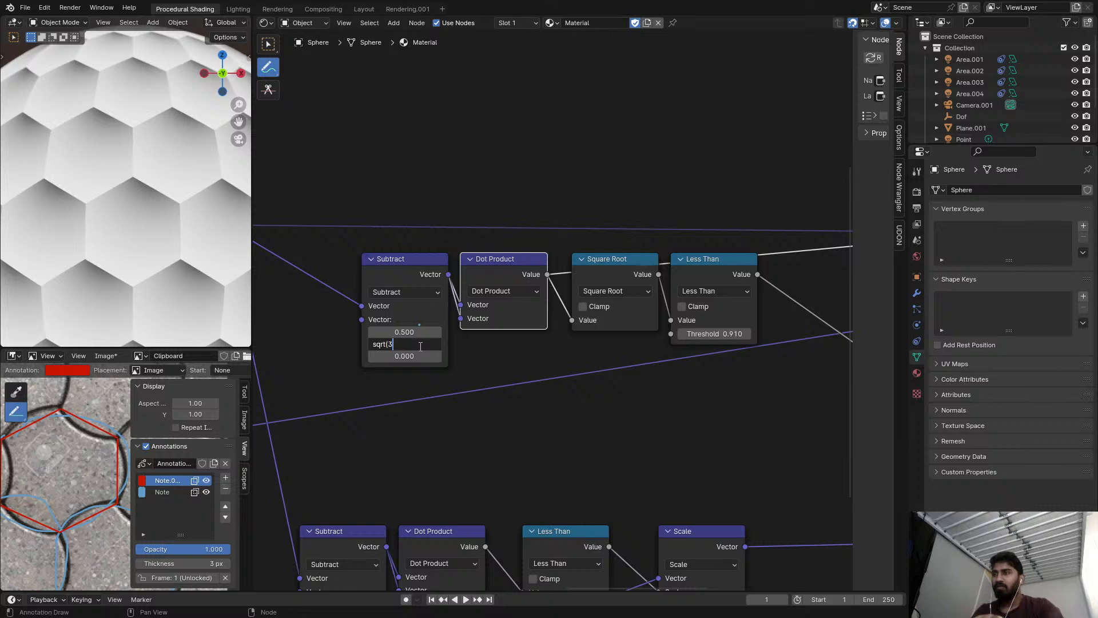
{"action": "type", "text": "sqrt(3)/2"}
{"action": "key", "text": "Return"}
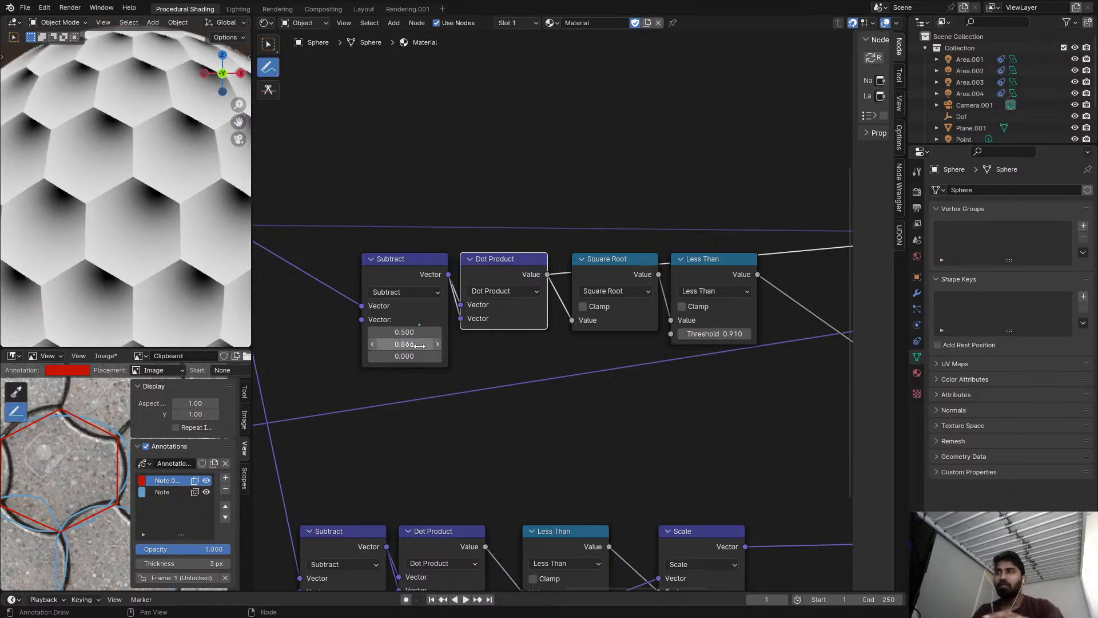
{"action": "scroll", "coordinate": [156, 194], "scroll_direction": "up", "scroll_amount": 3}
{"action": "scroll", "coordinate": [156, 194], "scroll_direction": "up", "scroll_amount": 3}
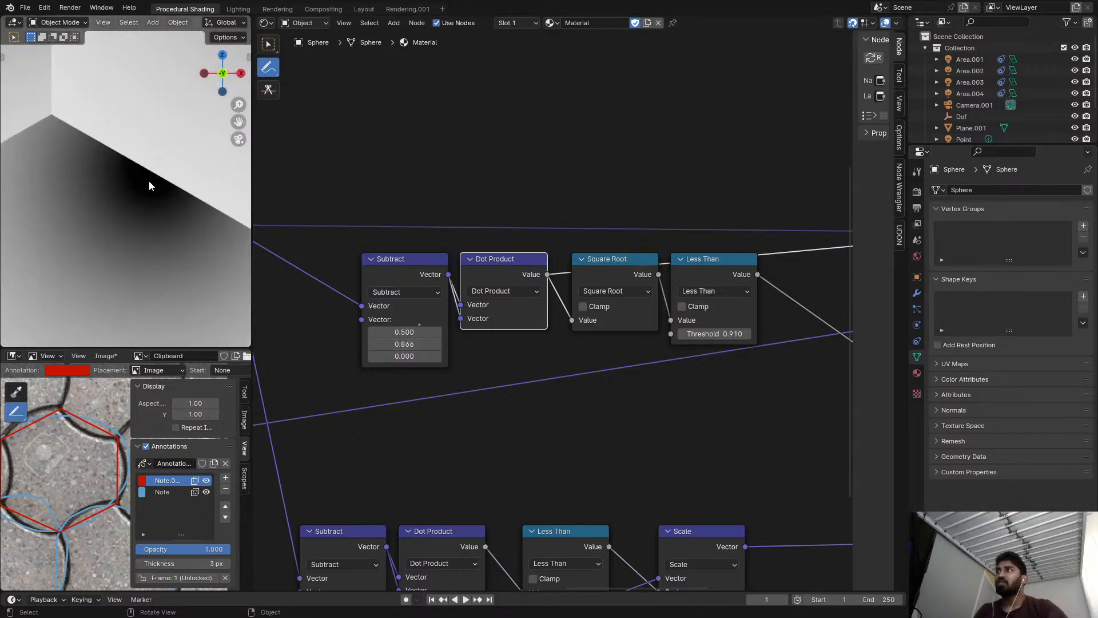
Preview the upper chain's Less Than output on the sphere and examine the arc-shaped mask.
{"action": "scroll", "coordinate": [345, 234], "scroll_direction": "down", "scroll_amount": 3}
{"action": "left_click", "coordinate": [406, 256], "text": "ctrl+shift"}
{"action": "left_click", "coordinate": [460, 260], "text": "ctrl+shift"}
{"action": "middle_click_drag", "start_coordinate": [515, 263], "coordinate": [432, 273]}
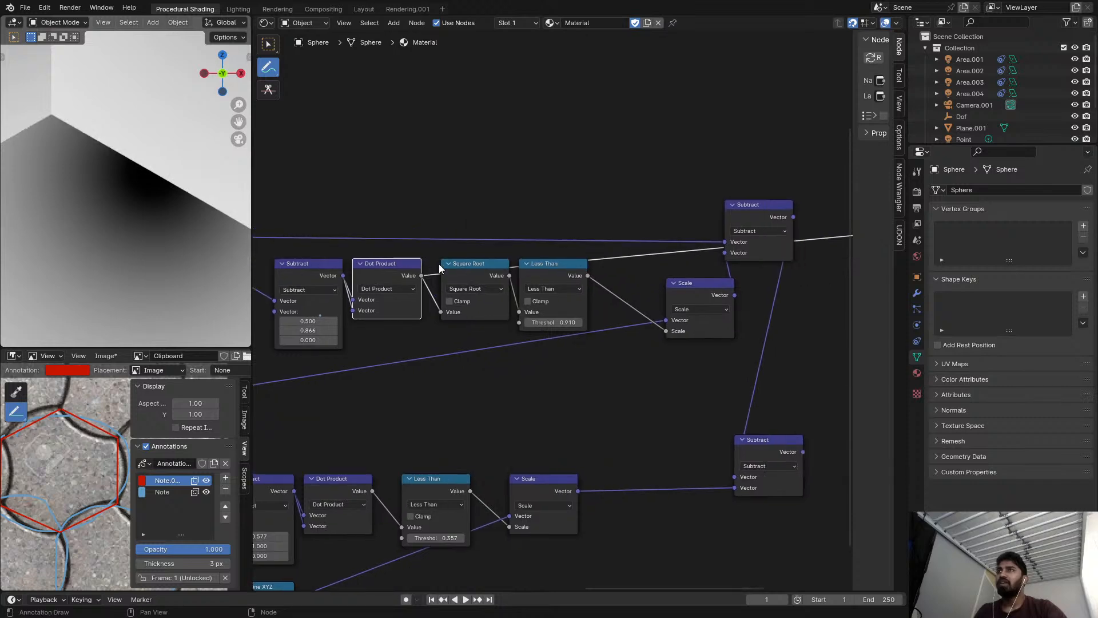
{"action": "left_click", "coordinate": [476, 272], "text": "ctrl+shift"}
{"action": "left_click", "coordinate": [544, 270], "text": "ctrl+shift"}
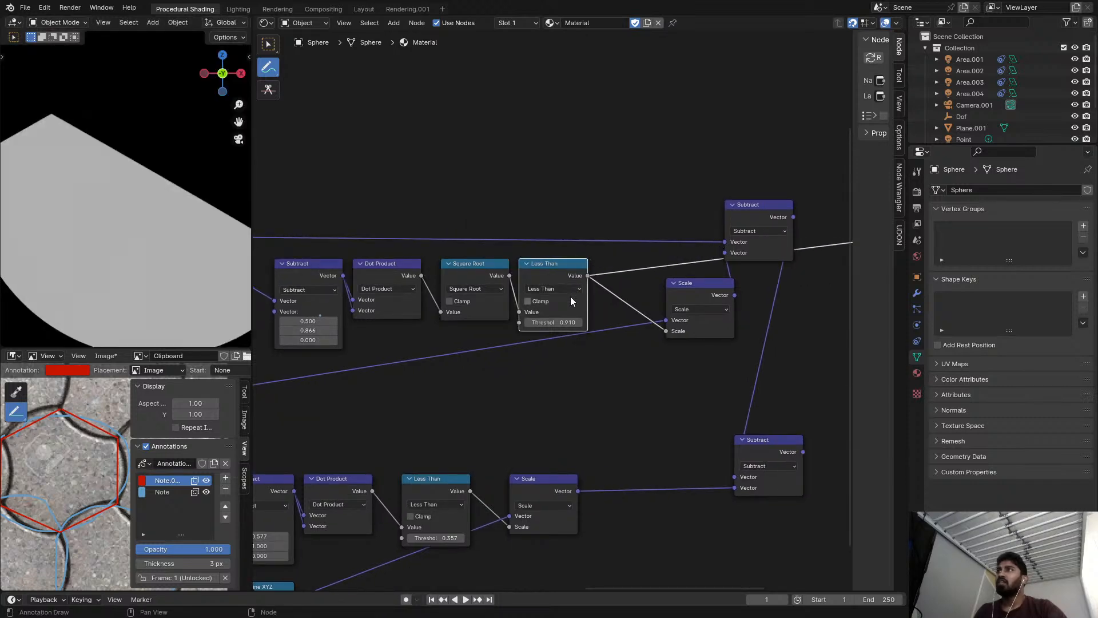
{"action": "scroll", "coordinate": [571, 294], "scroll_direction": "down", "scroll_amount": 4}
{"action": "scroll", "coordinate": [180, 268], "scroll_direction": "down", "scroll_amount": 3}
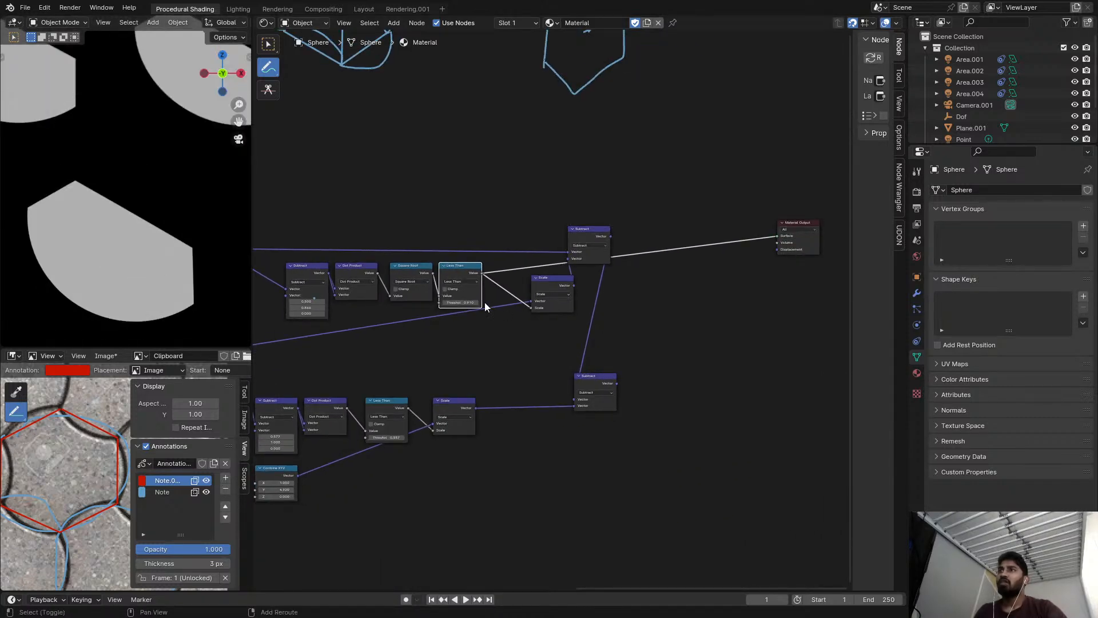
Set the upper chain's Less Than threshold to 0.58.
{"action": "mouse_move", "coordinate": [461, 302]}
{"action": "left_mouse_down"}
{"action": "mouse_move", "coordinate": [432, 302]}
{"action": "mouse_move", "coordinate": [444, 303]}
{"action": "left_mouse_up"}
{"action": "scroll", "coordinate": [479, 309], "scroll_direction": "up", "scroll_amount": 3}
{"action": "scroll", "coordinate": [623, 340], "scroll_direction": "up", "scroll_amount": 1}
{"action": "middle_click_drag", "start_coordinate": [480, 311], "coordinate": [669, 342]}
{"action": "scroll", "coordinate": [629, 343], "scroll_direction": "down", "scroll_amount": 2}
{"action": "scroll", "coordinate": [620, 343], "scroll_direction": "up", "scroll_amount": 1}
{"action": "left_click", "coordinate": [692, 341]}
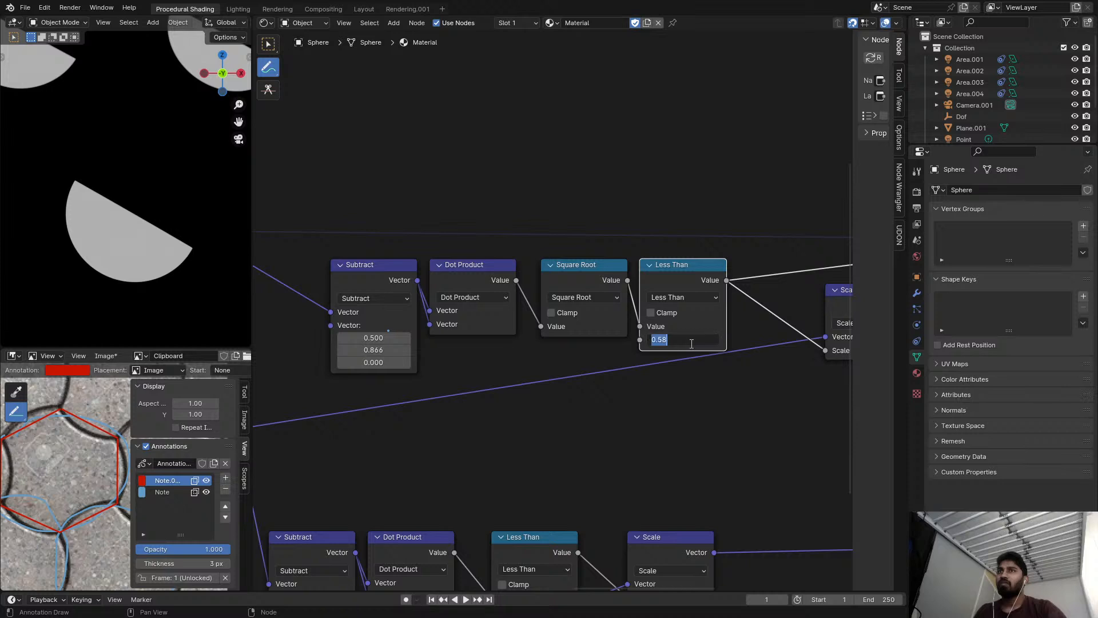
Preview the upper chain's final Subtract output on the sphere and inspect the arc's edge near the cell corner.
{"action": "scroll", "coordinate": [519, 350], "scroll_direction": "down", "scroll_amount": 2}
{"action": "middle_click_drag", "start_coordinate": [805, 307], "coordinate": [595, 306]}
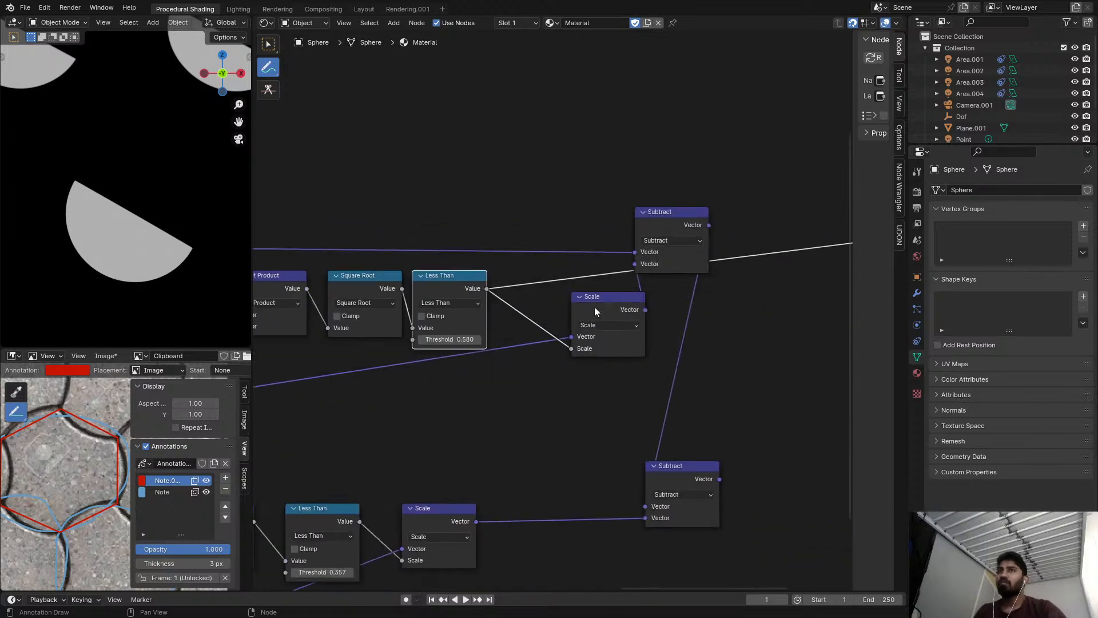
{"action": "left_click", "coordinate": [665, 242], "text": "ctrl+shift"}
{"action": "middle_click_drag", "start_coordinate": [619, 248], "coordinate": [660, 253]}
{"action": "scroll", "coordinate": [124, 170], "scroll_direction": "up", "scroll_amount": 6}
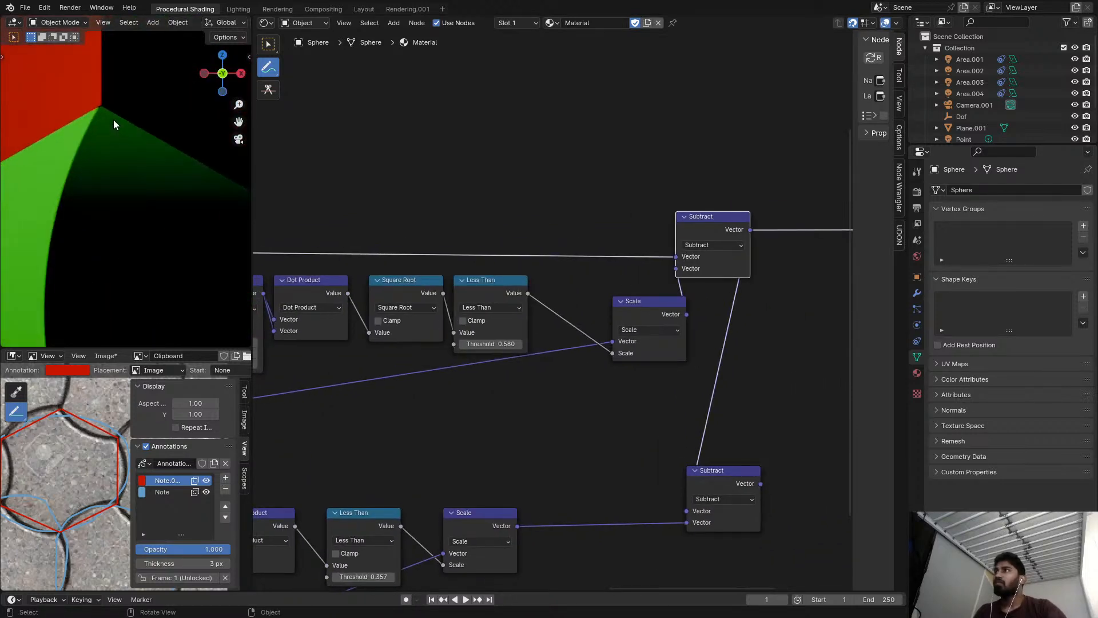
{"action": "scroll", "coordinate": [101, 96], "scroll_direction": "up", "scroll_amount": 2}
{"action": "scroll", "coordinate": [122, 127], "scroll_direction": "down", "scroll_amount": 5}
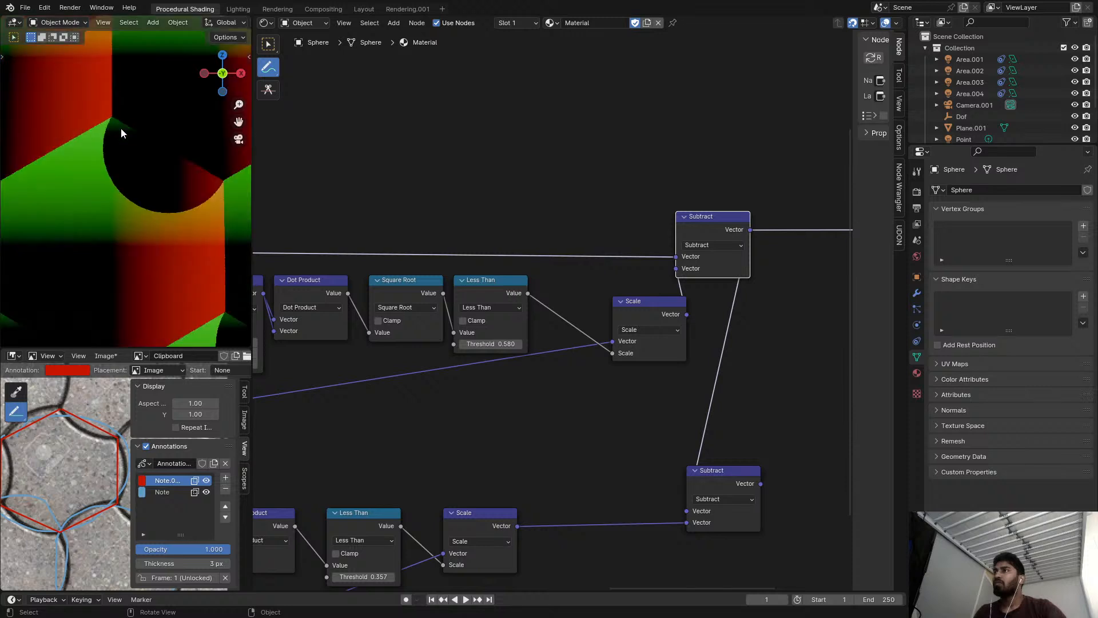
{"action": "scroll", "coordinate": [136, 177], "scroll_direction": "up", "scroll_amount": 3}
Switch from annotating back to node selection and mute the upper chain's Square Root node.
{"action": "middle_click_drag", "start_coordinate": [298, 217], "coordinate": [506, 232]}
{"action": "scroll", "coordinate": [464, 228], "scroll_direction": "up", "scroll_amount": 3}
{"action": "scroll", "coordinate": [464, 233], "scroll_direction": "down", "scroll_amount": 3}
{"action": "middle_click_drag", "start_coordinate": [381, 314], "coordinate": [519, 304]}
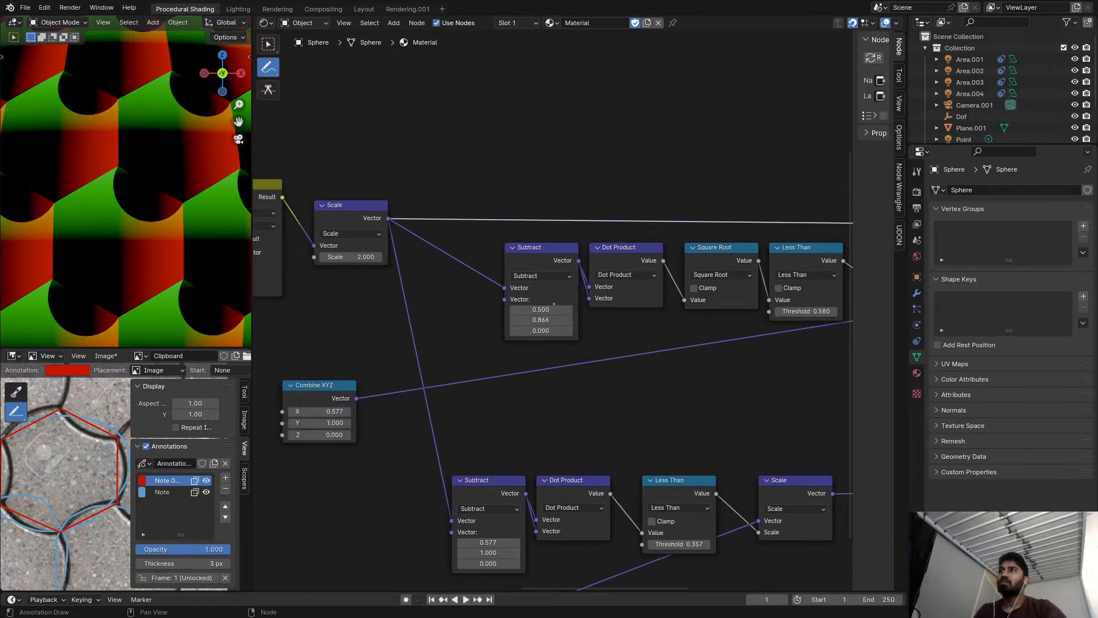
{"action": "middle_click_drag", "start_coordinate": [688, 314], "coordinate": [556, 307]}
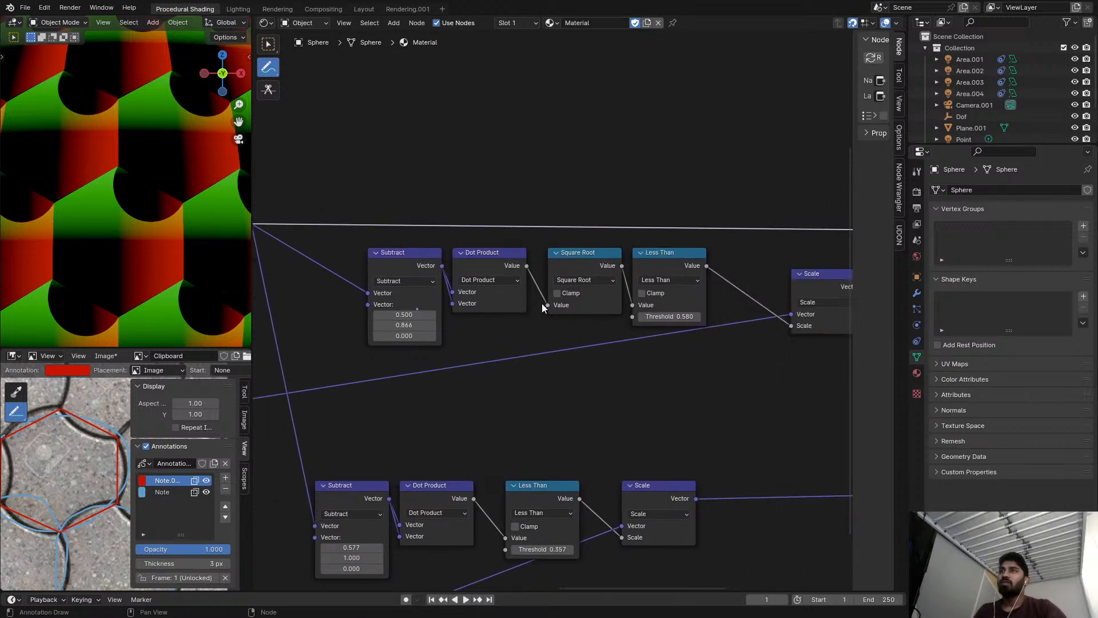
{"action": "scroll", "coordinate": [477, 297], "scroll_direction": "up", "scroll_amount": 2}
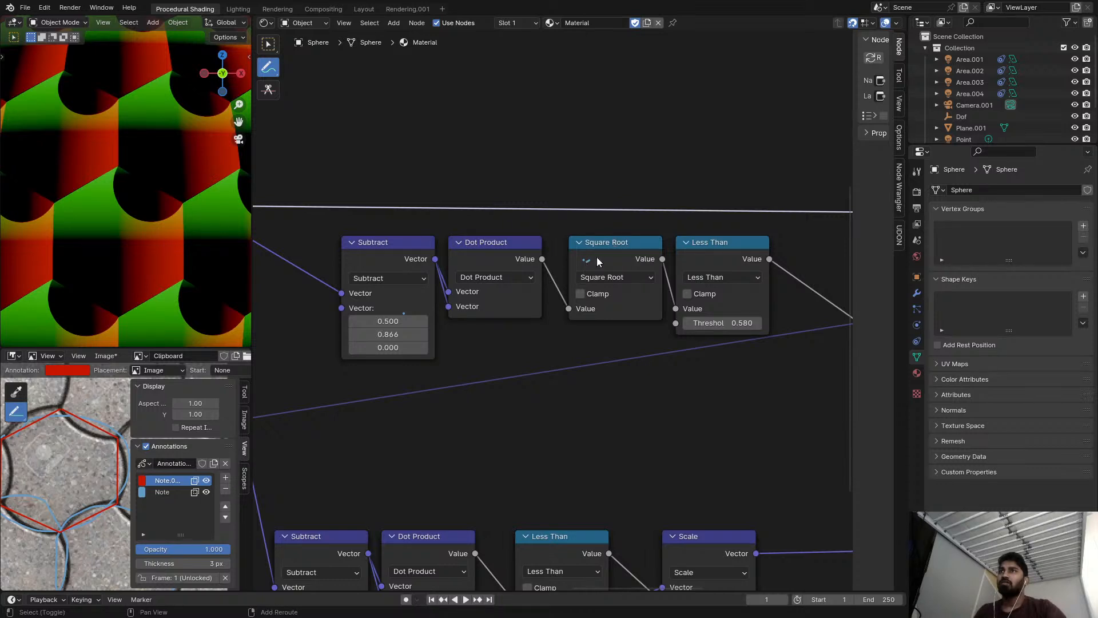
{"action": "middle_click_drag", "start_coordinate": [596, 256], "coordinate": [584, 268]}
{"action": "left_click_drag", "start_coordinate": [584, 267], "coordinate": [563, 228], "text": "ctrl"}
{"action": "left_click", "coordinate": [268, 44]}
{"action": "scroll", "coordinate": [590, 291], "scroll_direction": "up", "scroll_amount": 1}
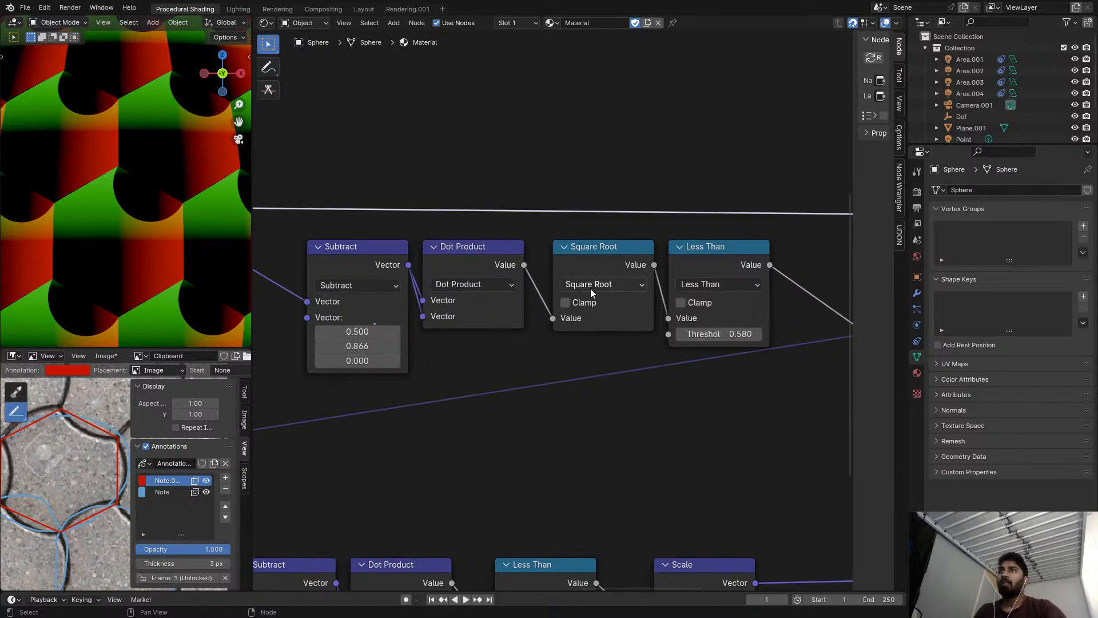
{"action": "left_click", "coordinate": [591, 270]}
{"action": "key", "text": "m"}
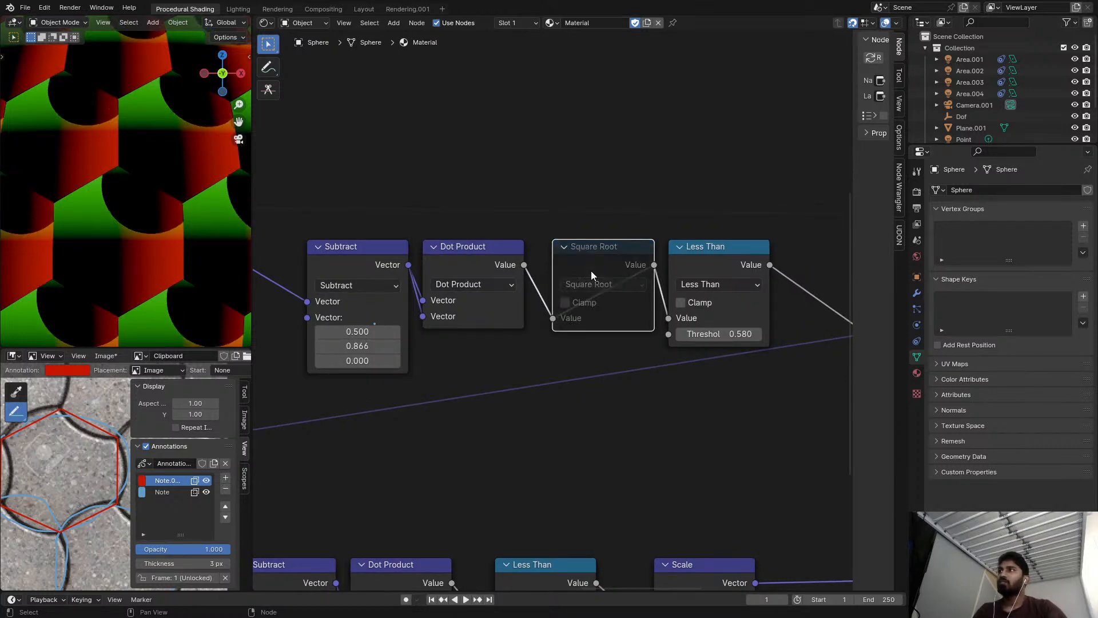
Lower the upper chain's Less Than threshold to 0.34.
{"action": "scroll", "coordinate": [737, 300], "scroll_direction": "up", "scroll_amount": 1}
{"action": "middle_click_drag", "start_coordinate": [736, 300], "coordinate": [626, 296]}
{"action": "mouse_move", "coordinate": [623, 336]}
{"action": "left_mouse_down"}
{"action": "mouse_move", "coordinate": [634, 335]}
{"action": "mouse_move", "coordinate": [566, 335]}
{"action": "mouse_move", "coordinate": [602, 336]}
{"action": "left_mouse_up"}
{"action": "scroll", "coordinate": [539, 299], "scroll_direction": "down", "scroll_amount": 4}
{"action": "middle_click_drag", "start_coordinate": [566, 286], "coordinate": [591, 290]}
{"action": "scroll", "coordinate": [518, 272], "scroll_direction": "up", "scroll_amount": 3}
{"action": "scroll", "coordinate": [465, 263], "scroll_direction": "down", "scroll_amount": 3}
Preview the upper chain's Dot Product output and delete the muted Square Root node while keeping the chain connected.
{"action": "middle_click_drag", "start_coordinate": [465, 264], "coordinate": [578, 284]}
{"action": "left_click", "coordinate": [554, 288], "text": "ctrl+shift"}
{"action": "scroll", "coordinate": [623, 273], "scroll_direction": "down", "scroll_amount": 1}
{"action": "scroll", "coordinate": [578, 284], "scroll_direction": "down", "scroll_amount": 2}
{"action": "scroll", "coordinate": [575, 284], "scroll_direction": "up", "scroll_amount": 2}
{"action": "scroll", "coordinate": [616, 292], "scroll_direction": "up", "scroll_amount": 1}
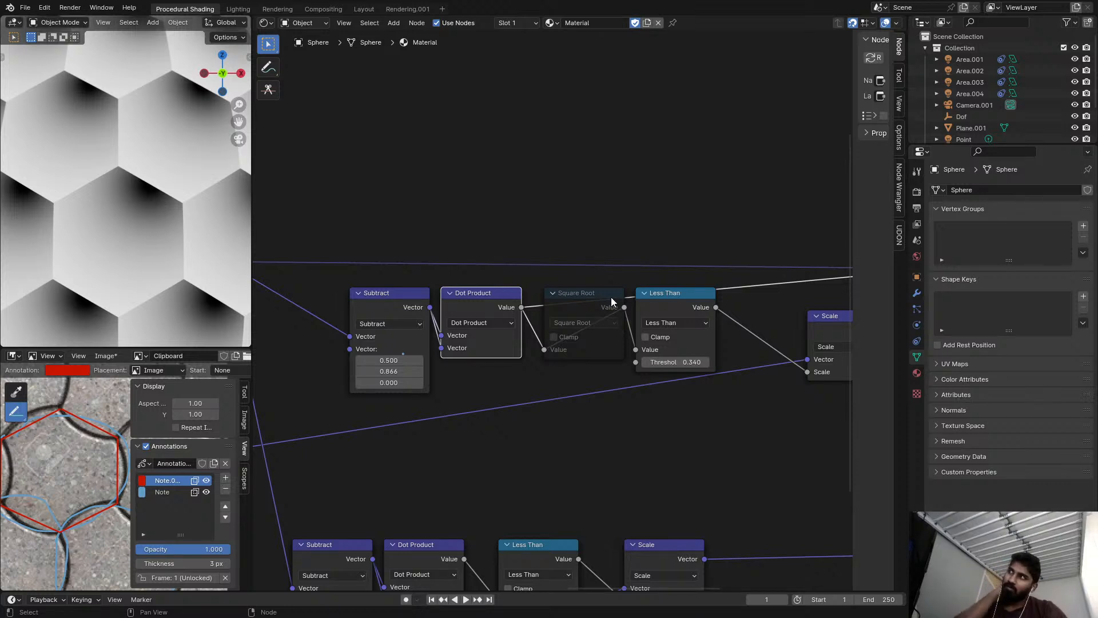
{"action": "left_click", "coordinate": [585, 300]}
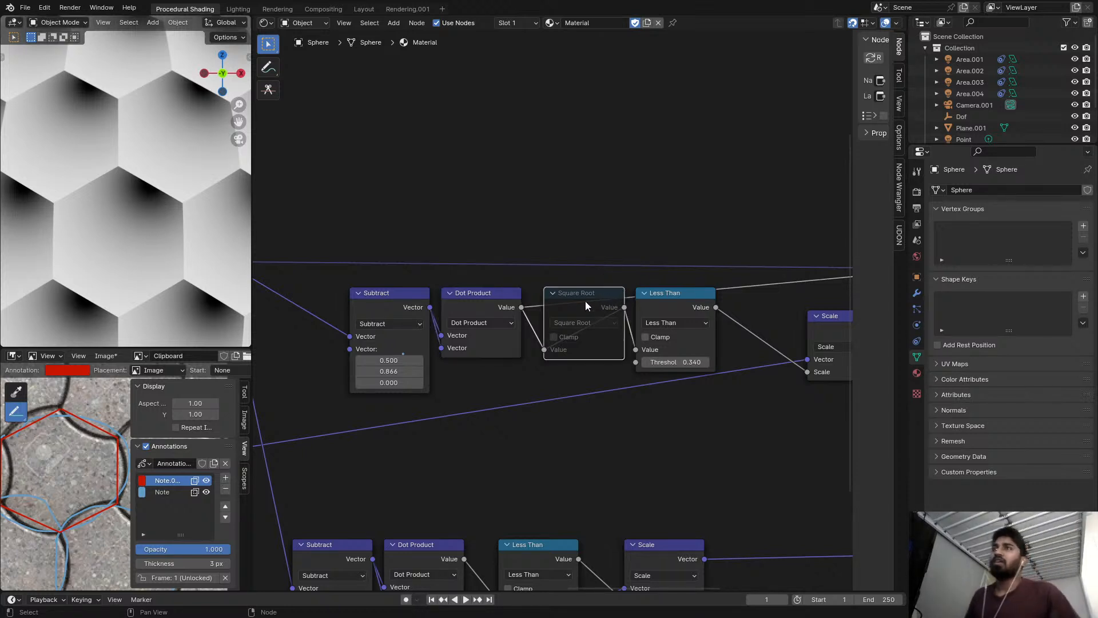
{"action": "key", "text": "ctrl+x"}
Preview the upper chain's Less Than output, followed by its final Subtract output, on the sphere.
{"action": "middle_click_drag", "start_coordinate": [629, 304], "coordinate": [467, 310]}
{"action": "left_click", "coordinate": [501, 305], "text": "ctrl+shift"}
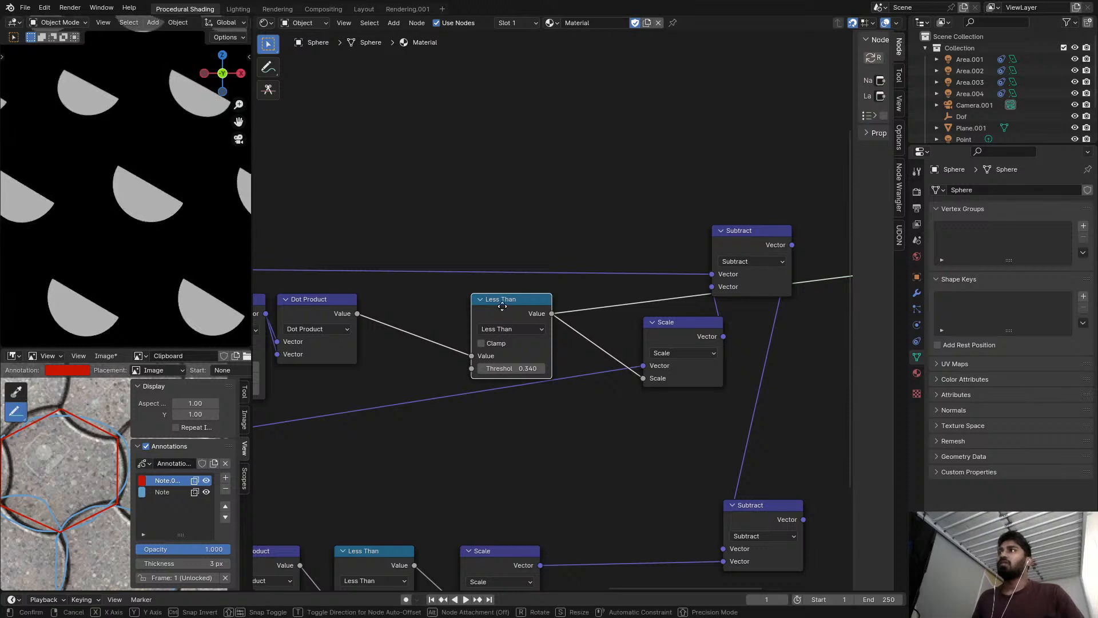
{"action": "scroll", "coordinate": [505, 307], "scroll_direction": "down", "scroll_amount": 2}
{"action": "scroll", "coordinate": [566, 324], "scroll_direction": "down", "scroll_amount": 1}
{"action": "left_click", "coordinate": [644, 333], "text": "ctrl+shift"}
{"action": "middle_click_drag", "start_coordinate": [627, 333], "coordinate": [615, 335]}
{"action": "left_click", "coordinate": [673, 259], "text": "ctrl+shift"}
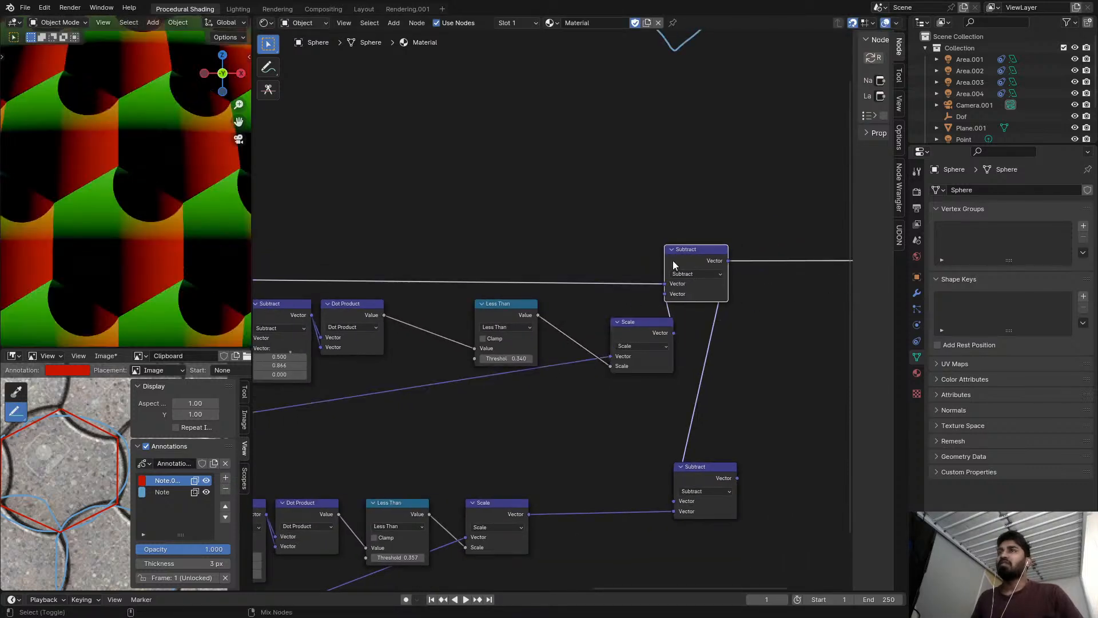
{"action": "middle_click_drag", "start_coordinate": [686, 296], "coordinate": [707, 271]}
Set the Combine XYZ node feeding the upper Scale node to 0 in X and 1 in Y.
{"action": "middle_click_drag", "start_coordinate": [491, 342], "coordinate": [540, 317]}
{"action": "middle_click_drag", "start_coordinate": [460, 351], "coordinate": [629, 292]}
{"action": "mouse_move", "coordinate": [361, 324]}
{"action": "left_mouse_down"}
{"action": "mouse_move", "coordinate": [414, 315]}
{"action": "mouse_move", "coordinate": [655, 332]}
{"action": "left_mouse_up"}
{"action": "scroll", "coordinate": [646, 330], "scroll_direction": "up", "scroll_amount": 6}
{"action": "middle_click_drag", "start_coordinate": [647, 330], "coordinate": [592, 327]}
{"action": "mouse_move", "coordinate": [588, 367]}
{"action": "left_mouse_down"}
{"action": "mouse_move", "coordinate": [576, 366]}
{"action": "mouse_move", "coordinate": [607, 366]}
{"action": "left_mouse_up"}
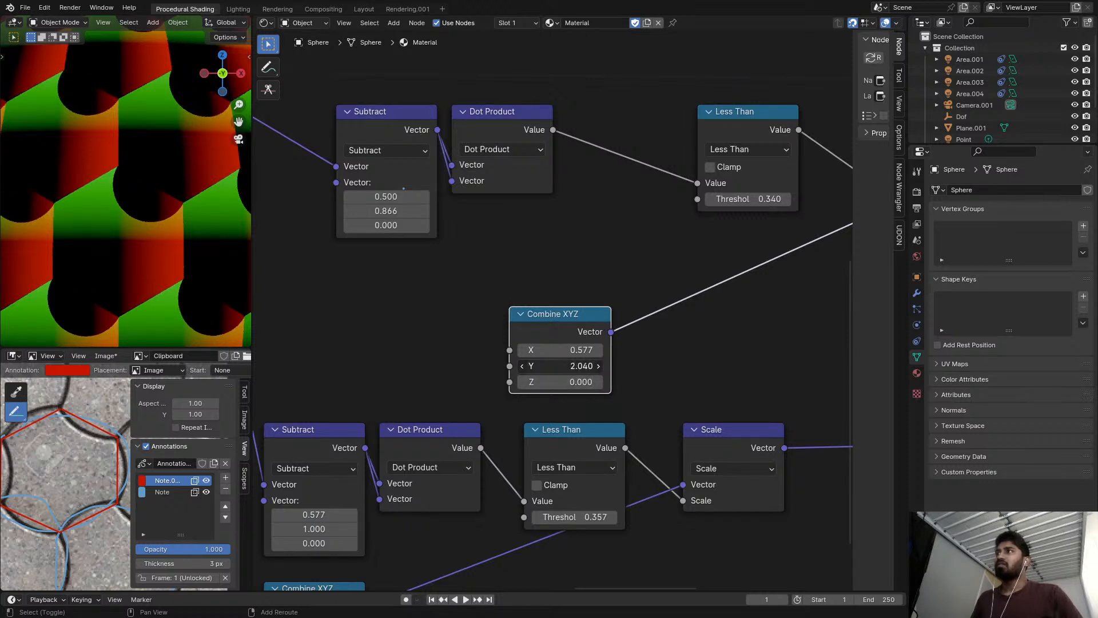
{"action": "type", "text": "1"}
{"action": "key", "text": "Return"}
{"action": "mouse_move", "coordinate": [555, 348]}
{"action": "left_mouse_down"}
{"action": "mouse_move", "coordinate": [573, 349]}
{"action": "mouse_move", "coordinate": [543, 342]}
{"action": "left_mouse_up"}
{"action": "left_click", "coordinate": [602, 349]}
{"action": "type", "text": "0"}
{"action": "key", "text": "Return"}
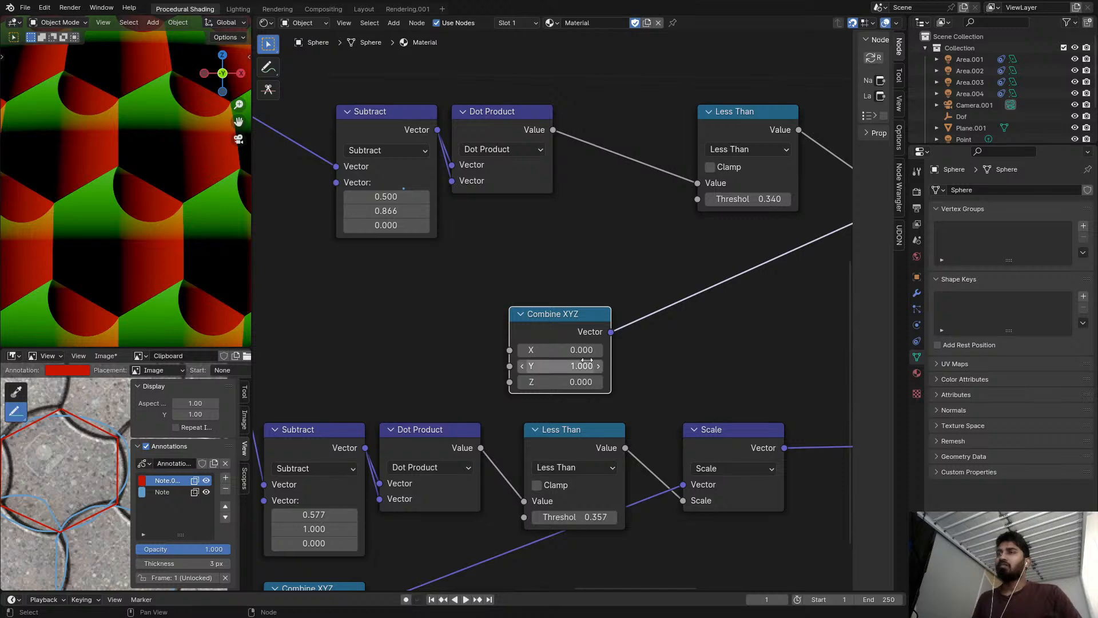
Disconnect the Combine XYZ node from the upper Scale node so its own vector of 1, 0.577, 0 applies.
{"action": "scroll", "coordinate": [392, 343], "scroll_direction": "down", "scroll_amount": 3}
{"action": "middle_click_drag", "start_coordinate": [761, 230], "coordinate": [723, 229]}
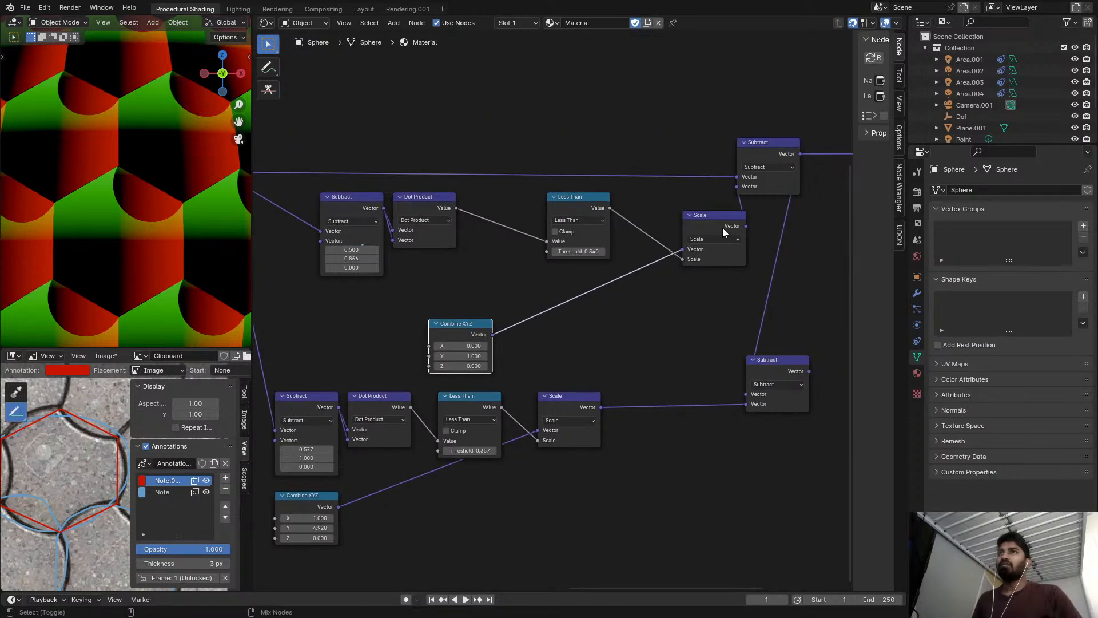
{"action": "left_click_drag", "start_coordinate": [684, 251], "coordinate": [713, 255]}
{"action": "middle_click_drag", "start_coordinate": [715, 262], "coordinate": [676, 278]}
{"action": "scroll", "coordinate": [676, 275], "scroll_direction": "up", "scroll_amount": 1}
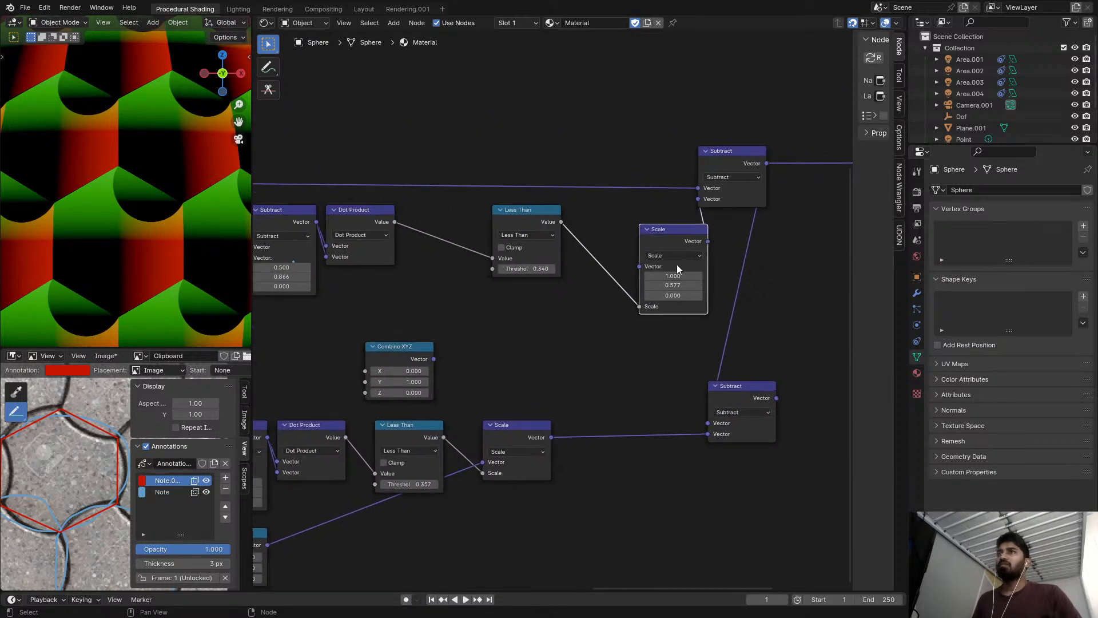
Move the upper chain's Less Than and Scale nodes close to its Dot Product node and save the file.
{"action": "scroll", "coordinate": [671, 236], "scroll_direction": "down", "scroll_amount": 3}
{"action": "left_click_drag", "start_coordinate": [311, 195], "coordinate": [638, 208]}
{"action": "scroll", "coordinate": [638, 208], "scroll_direction": "up", "scroll_amount": 2}
{"action": "middle_click_drag", "start_coordinate": [677, 220], "coordinate": [629, 217]}
{"action": "left_click_drag", "start_coordinate": [641, 230], "coordinate": [437, 213]}
{"action": "scroll", "coordinate": [566, 227], "scroll_direction": "up", "scroll_amount": 2}
{"action": "left_click_drag", "start_coordinate": [608, 212], "coordinate": [497, 210]}
{"action": "left_click_drag", "start_coordinate": [766, 143], "coordinate": [629, 143]}
{"action": "key", "text": "ctrl+s"}
{"action": "scroll", "coordinate": [520, 167], "scroll_direction": "down", "scroll_amount": 8}
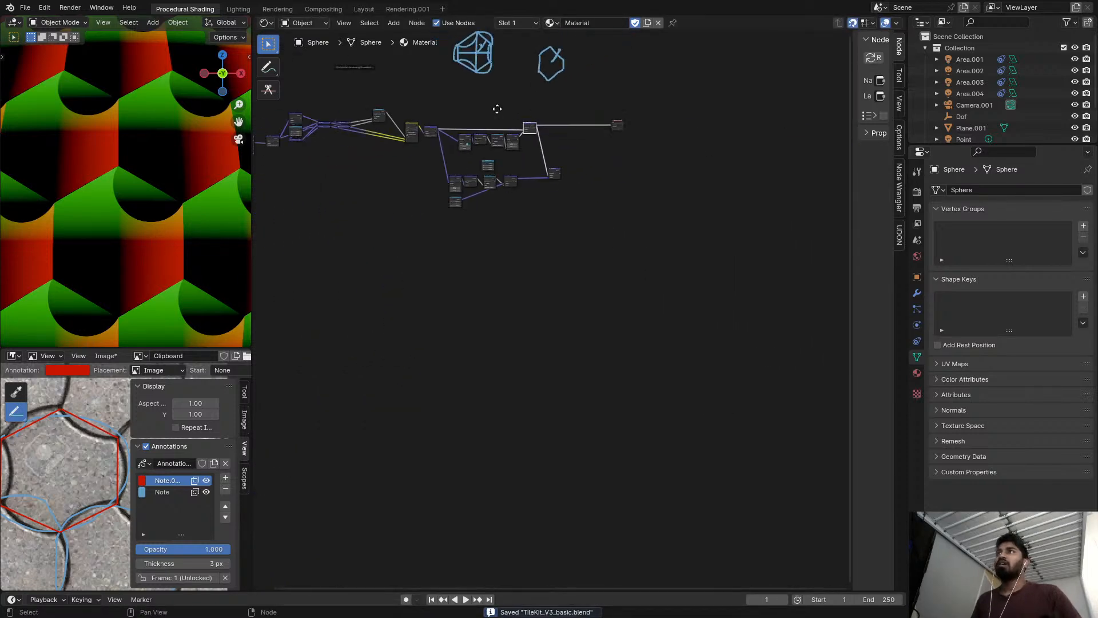
Delete the Scale node directly after the Mix node, keeping the Mix result connected to both chains.
{"action": "scroll", "coordinate": [489, 159], "scroll_direction": "up", "scroll_amount": 4}
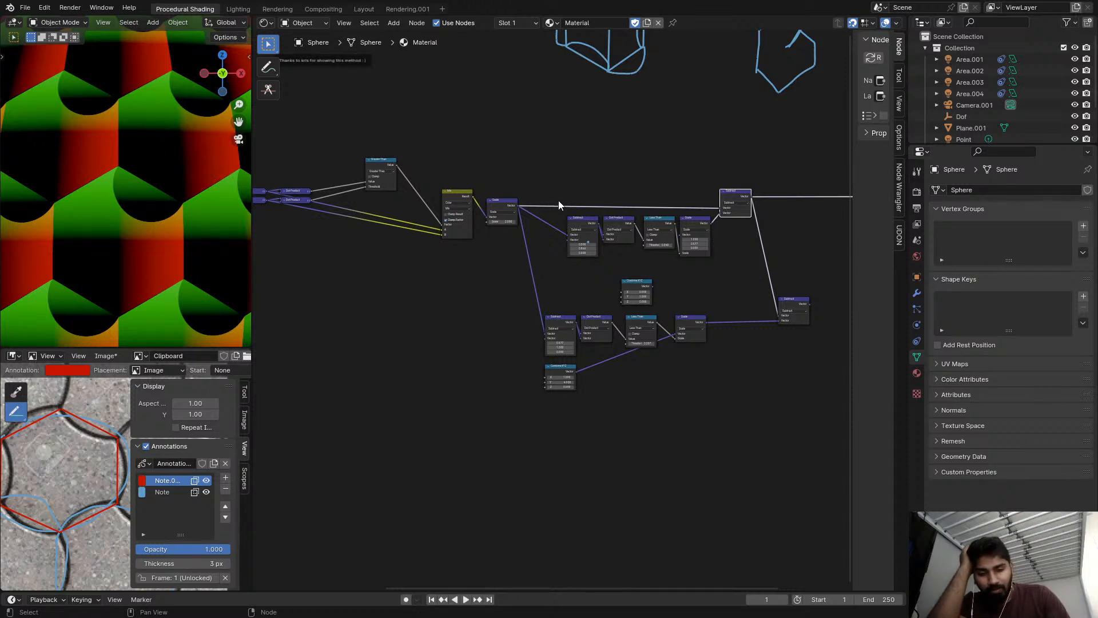
{"action": "scroll", "coordinate": [558, 200], "scroll_direction": "up", "scroll_amount": 5}
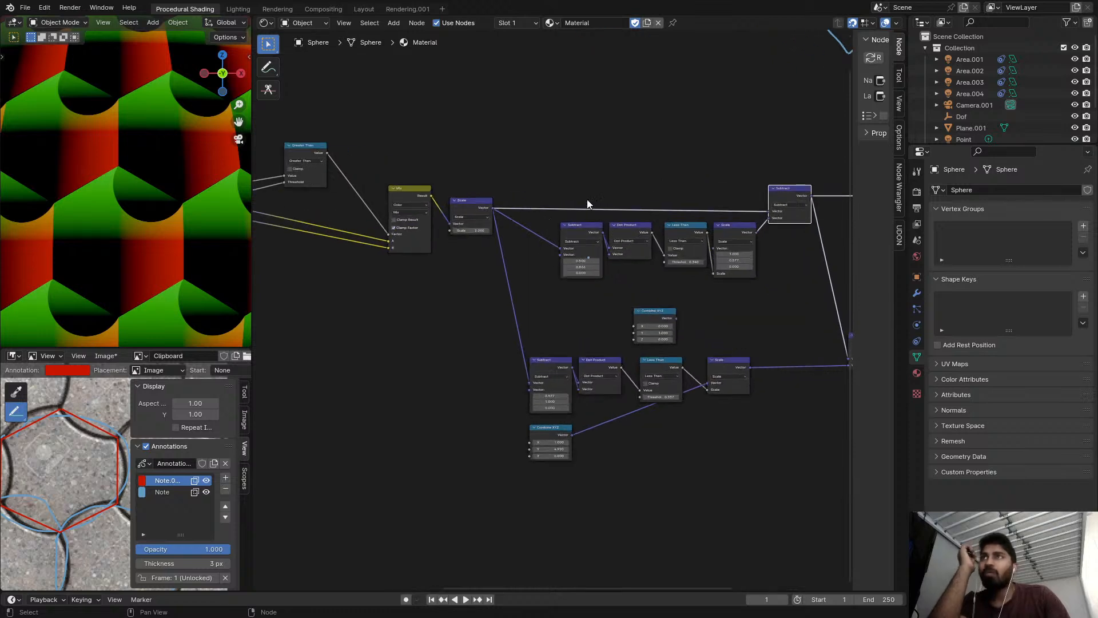
{"action": "middle_click_drag", "start_coordinate": [542, 223], "coordinate": [472, 184]}
{"action": "left_click", "coordinate": [400, 154]}
{"action": "key", "text": "ctrl+x"}
{"action": "scroll", "coordinate": [528, 188], "scroll_direction": "up", "scroll_amount": 1}
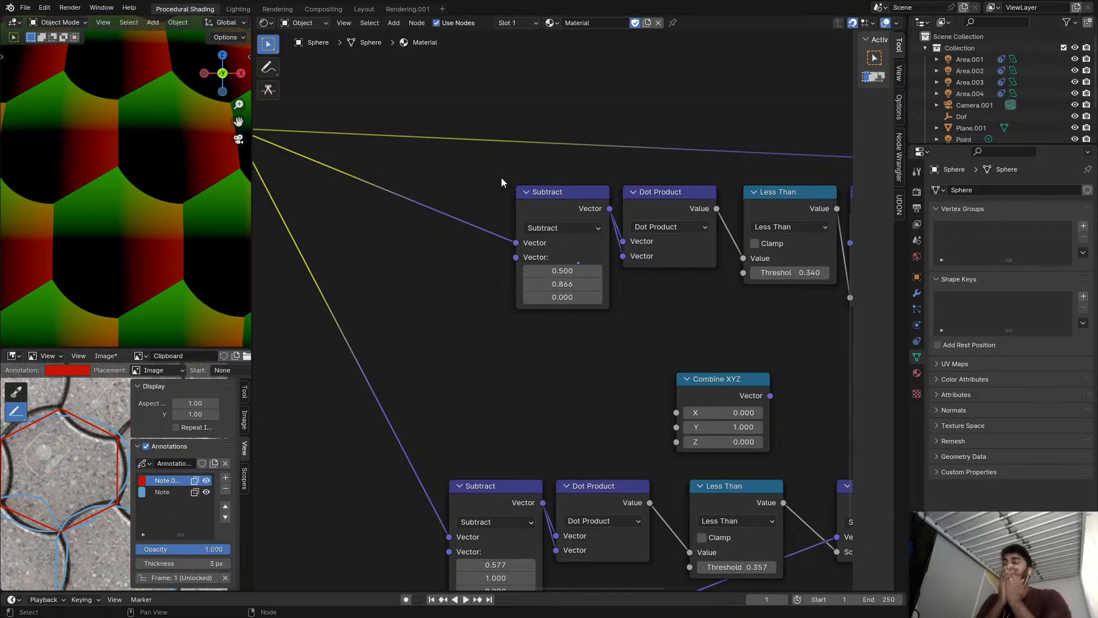
Preview the upper chain's final Subtract output with the unscaled cell coordinates.
{"action": "scroll", "coordinate": [504, 206], "scroll_direction": "down", "scroll_amount": 2}
{"action": "middle_click_drag", "start_coordinate": [692, 242], "coordinate": [452, 238]}
{"action": "scroll", "coordinate": [581, 225], "scroll_direction": "up", "scroll_amount": 1}
{"action": "left_click", "coordinate": [502, 197], "text": "ctrl+shift"}
{"action": "middle_click_drag", "start_coordinate": [507, 195], "coordinate": [639, 201]}
{"action": "left_click", "coordinate": [619, 131], "text": "ctrl+shift"}
{"action": "scroll", "coordinate": [541, 220], "scroll_direction": "down", "scroll_amount": 3}
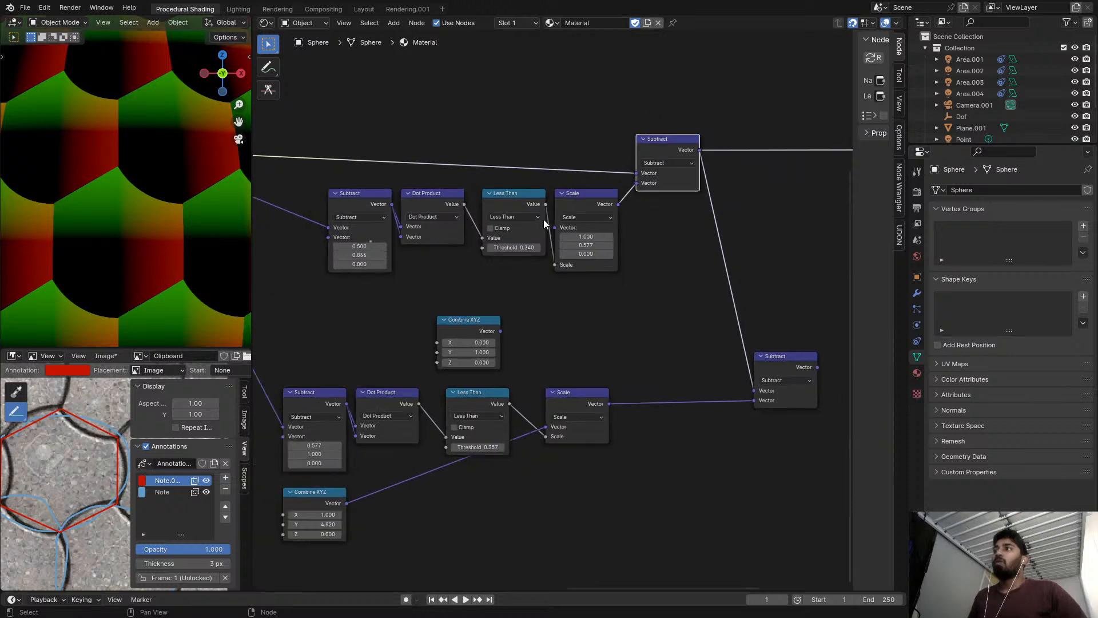
Inspect the upper chain's Subtract offset and Scale vector values without changing them.
{"action": "middle_click_drag", "start_coordinate": [384, 233], "coordinate": [392, 214]}
{"action": "scroll", "coordinate": [393, 213], "scroll_direction": "up", "scroll_amount": 3}
{"action": "right_click_drag", "start_coordinate": [361, 229], "coordinate": [380, 218], "text": "shift"}
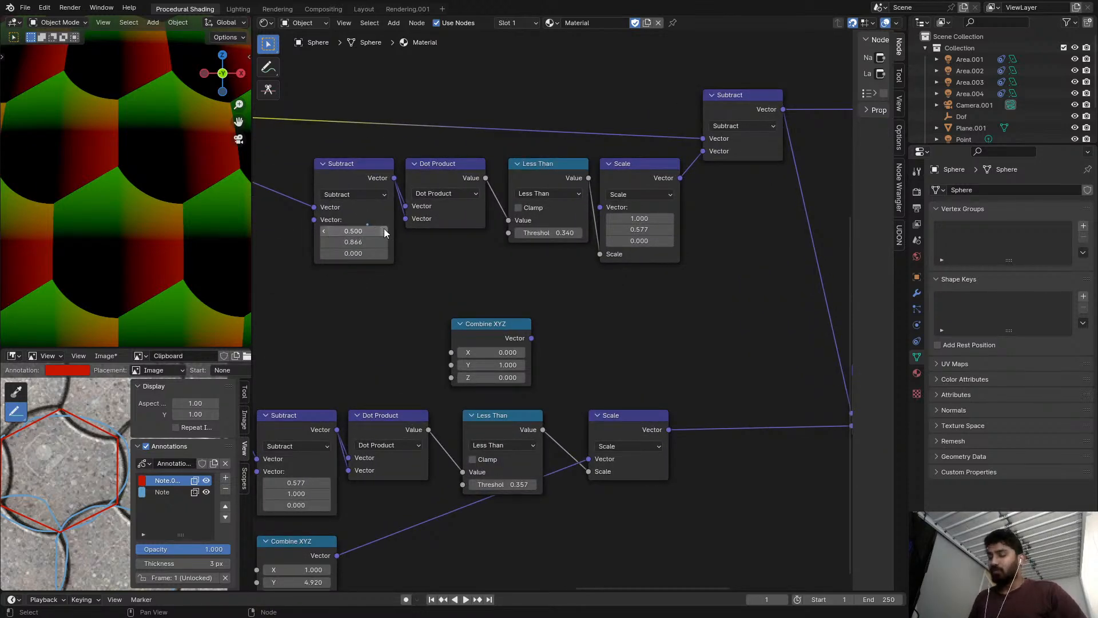
{"action": "right_click", "coordinate": [336, 232]}
{"action": "scroll", "coordinate": [394, 214], "scroll_direction": "up", "scroll_amount": 1}
{"action": "middle_click_drag", "start_coordinate": [391, 217], "coordinate": [457, 209]}
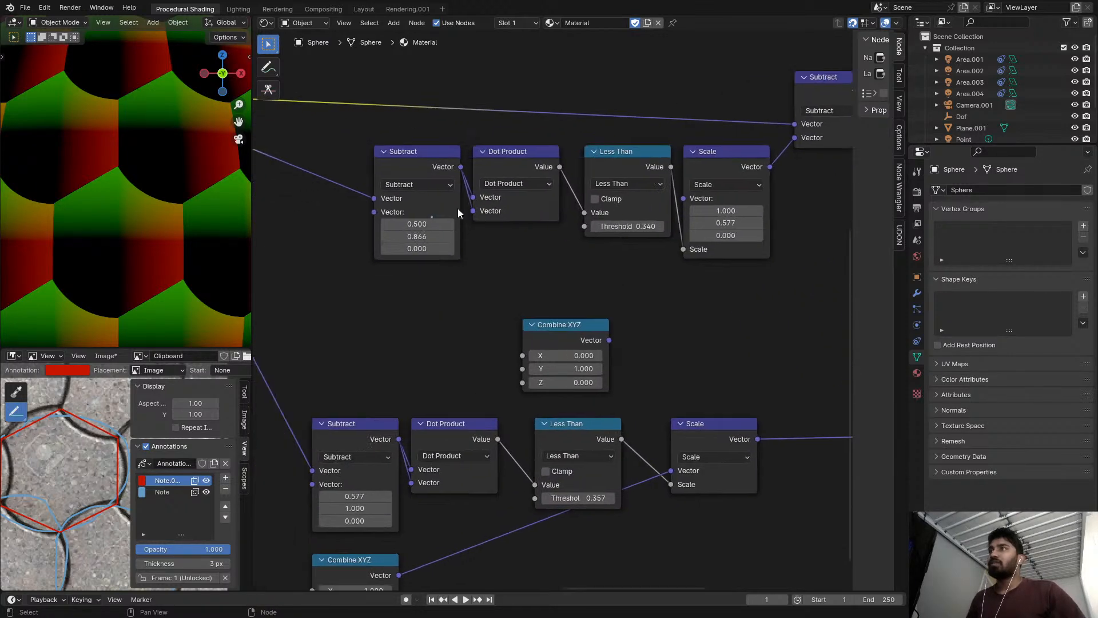
{"action": "scroll", "coordinate": [669, 210], "scroll_direction": "up", "scroll_amount": 2}
{"action": "left_click", "coordinate": [743, 226]}
{"action": "key", "text": "Escape"}
{"action": "left_click", "coordinate": [743, 226]}
{"action": "key", "text": "Escape"}
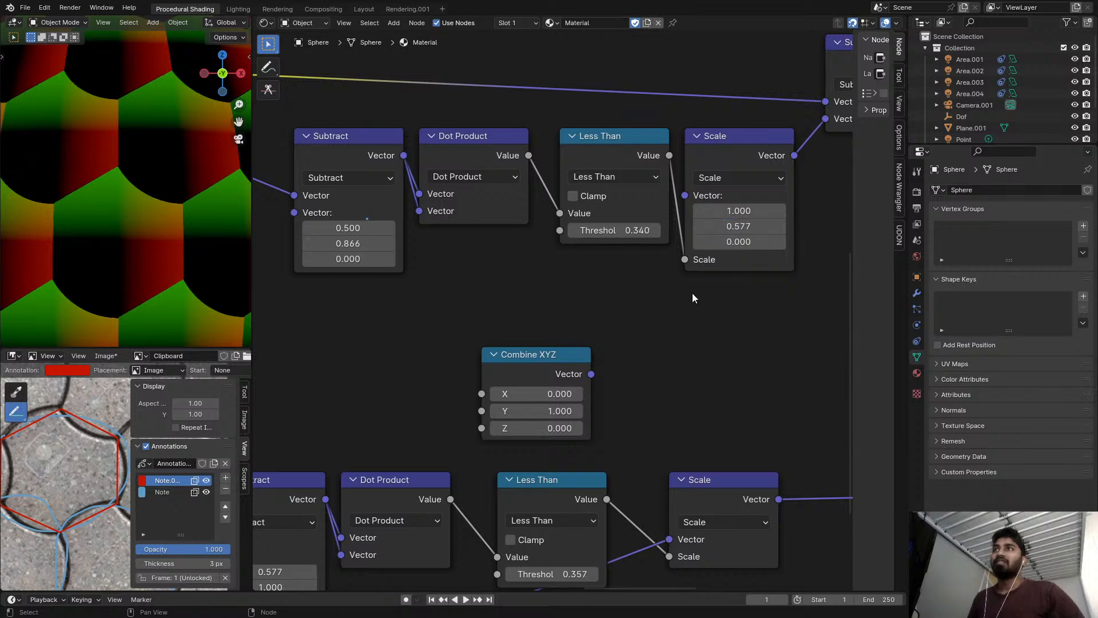
Set the upper chain's Less Than threshold to 1/3.
{"action": "left_click", "coordinate": [622, 229]}
{"action": "type", "text": "1/3"}
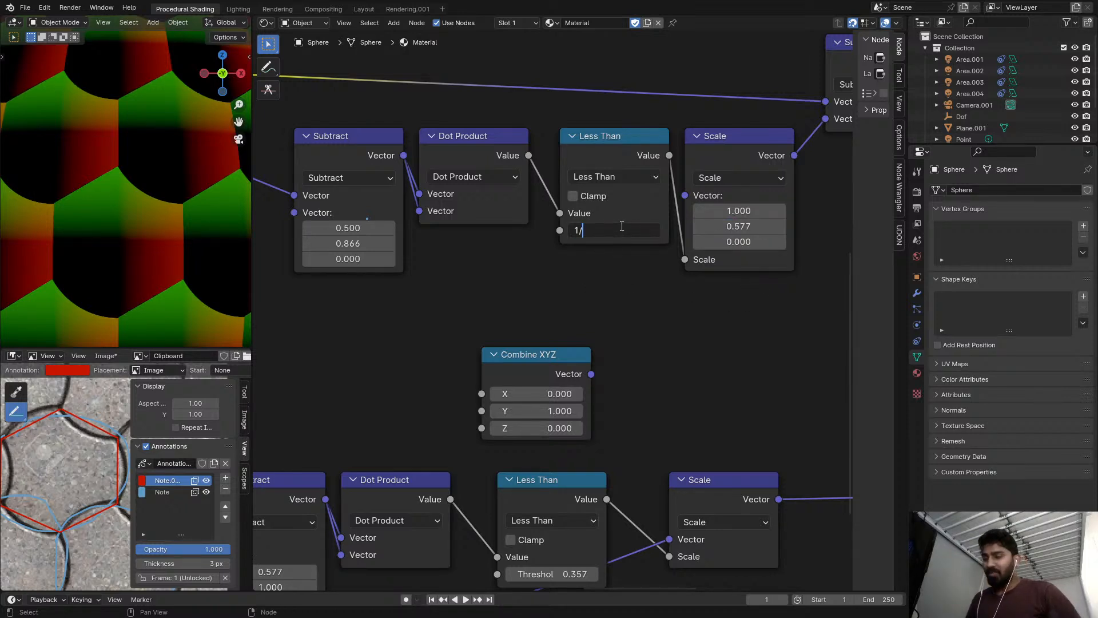
{"action": "key", "text": "Return"}
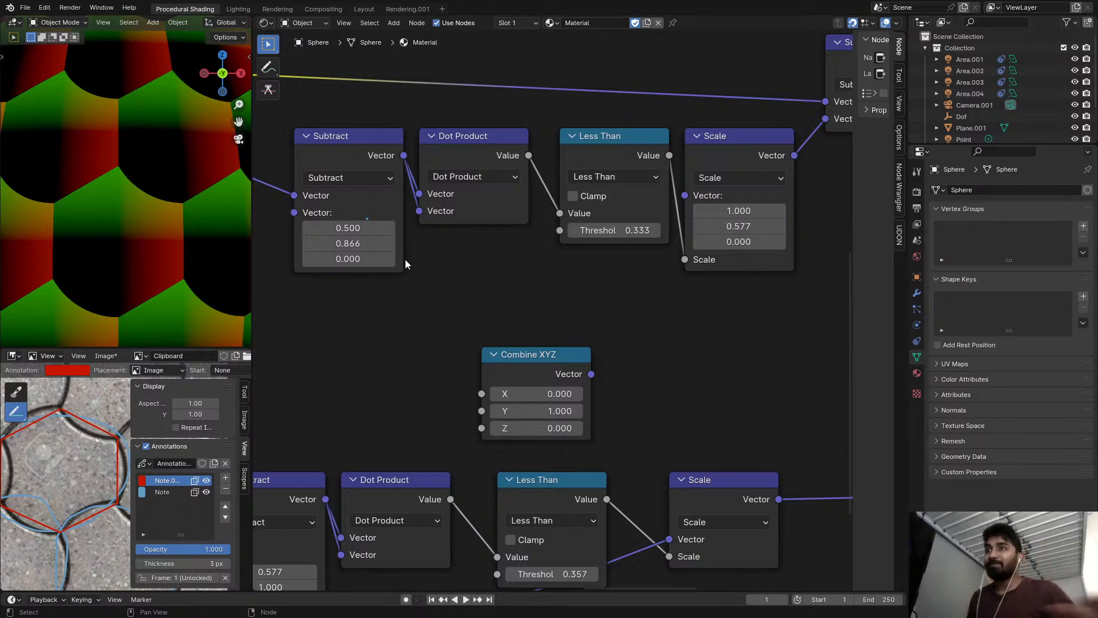
Delete the disconnected Combine XYZ node between the two chains.
{"action": "scroll", "coordinate": [479, 365], "scroll_direction": "down", "scroll_amount": 2}
{"action": "left_click", "coordinate": [496, 352]}
{"action": "key", "text": "x"}
{"action": "scroll", "coordinate": [496, 353], "scroll_direction": "down", "scroll_amount": 4}
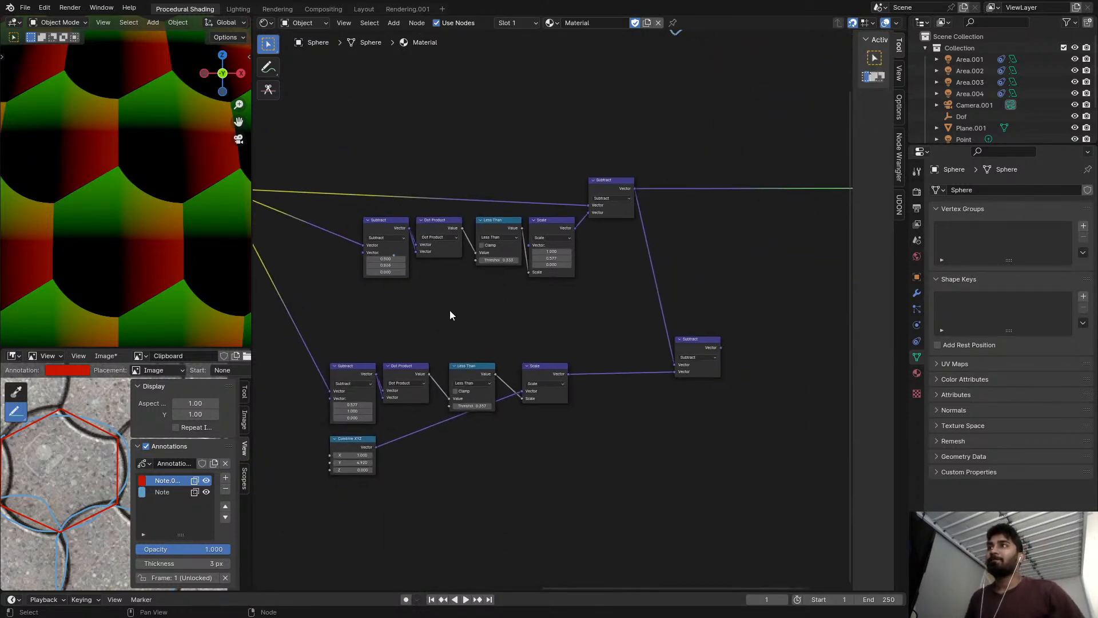
Preview the Subtract node that joins both chains and move it up between them.
{"action": "scroll", "coordinate": [651, 320], "scroll_direction": "up", "scroll_amount": 1}
{"action": "scroll", "coordinate": [642, 333], "scroll_direction": "up", "scroll_amount": 1}
{"action": "left_click", "coordinate": [637, 339], "text": "ctrl+shift"}
{"action": "left_click_drag", "start_coordinate": [637, 339], "coordinate": [651, 305]}
{"action": "scroll", "coordinate": [526, 333], "scroll_direction": "down", "scroll_amount": 1}
{"action": "middle_click_drag", "start_coordinate": [514, 336], "coordinate": [610, 309]}
Add a shared reroute point on the links from the Mix node to the upper chain's two Subtract nodes.
{"action": "left_click_drag", "start_coordinate": [371, 313], "coordinate": [600, 461]}
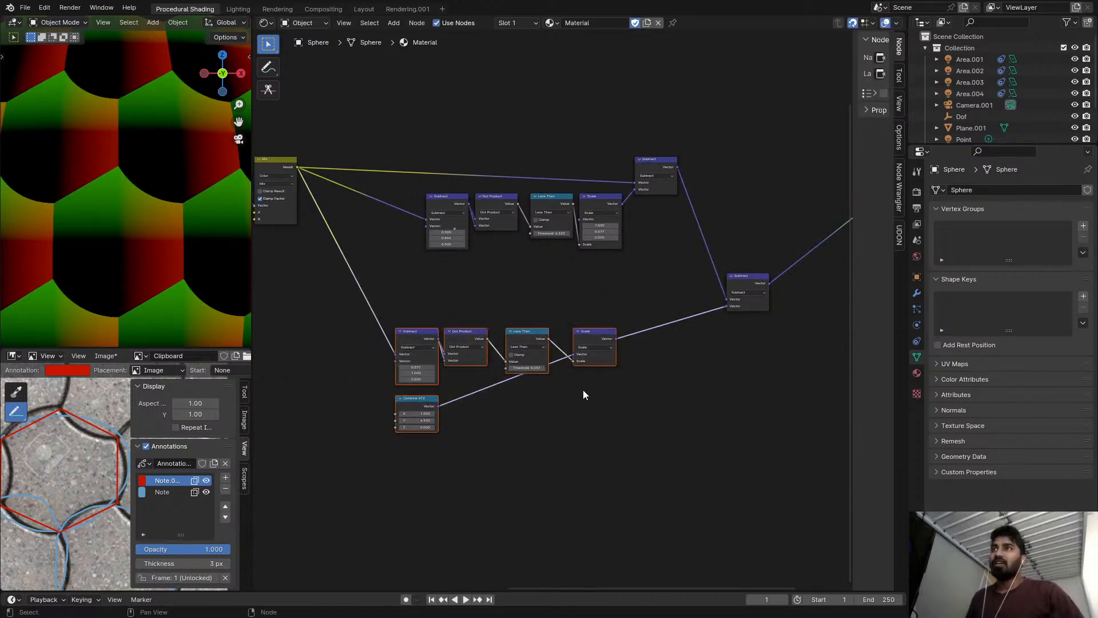
{"action": "scroll", "coordinate": [575, 306], "scroll_direction": "up", "scroll_amount": 1}
{"action": "left_click", "coordinate": [501, 243]}
{"action": "scroll", "coordinate": [492, 242], "scroll_direction": "up", "scroll_amount": 1}
{"action": "middle_click_drag", "start_coordinate": [421, 240], "coordinate": [514, 240]}
{"action": "right_click_drag", "start_coordinate": [435, 209], "coordinate": [435, 210], "text": "shift"}
Insert a Vector Math node between the Mix node and the upper reroute, and make it scale the coordinates.
{"action": "key", "text": "shift+a"}
{"action": "type", "text": "svec"}
{"action": "key", "text": "Return"}
{"action": "left_click", "coordinate": [362, 117]}
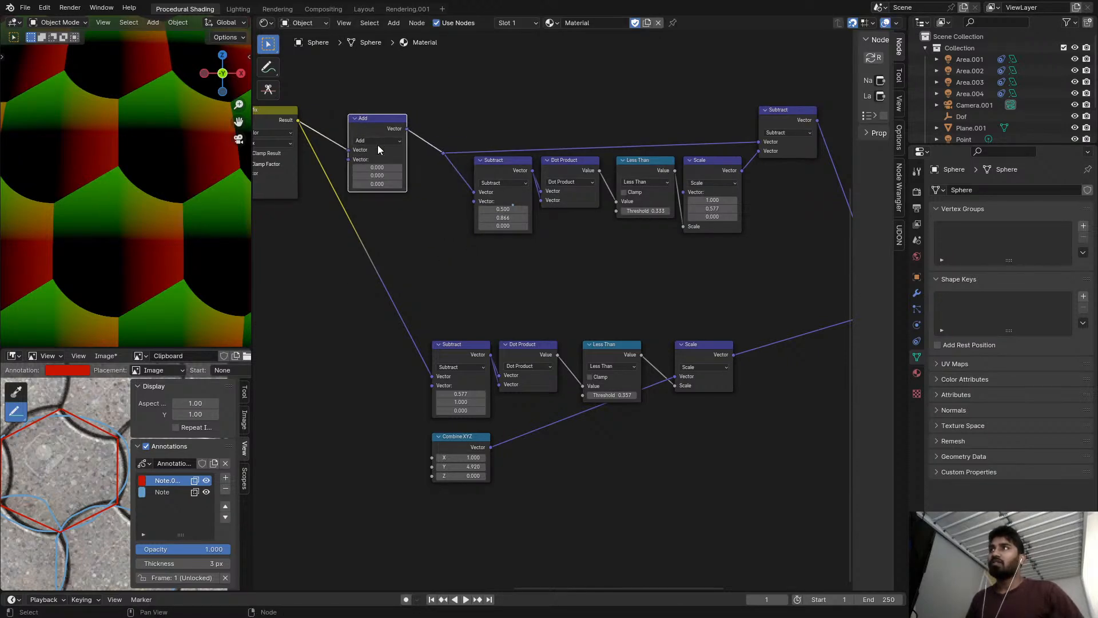
{"action": "left_click", "coordinate": [379, 141]}
{"action": "left_click", "coordinate": [386, 289]}
{"action": "scroll", "coordinate": [476, 236], "scroll_direction": "up", "scroll_amount": 2}
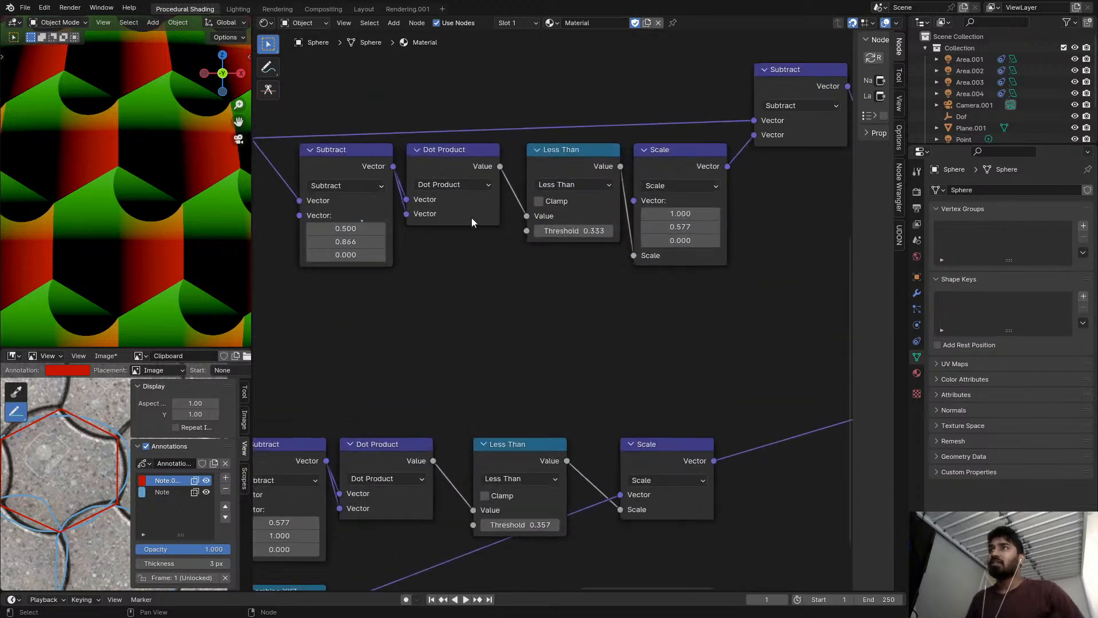
{"action": "scroll", "coordinate": [589, 242], "scroll_direction": "up", "scroll_amount": 4}
{"action": "left_click_drag", "start_coordinate": [572, 226], "coordinate": [681, 226]}
{"action": "key", "text": "Escape"}
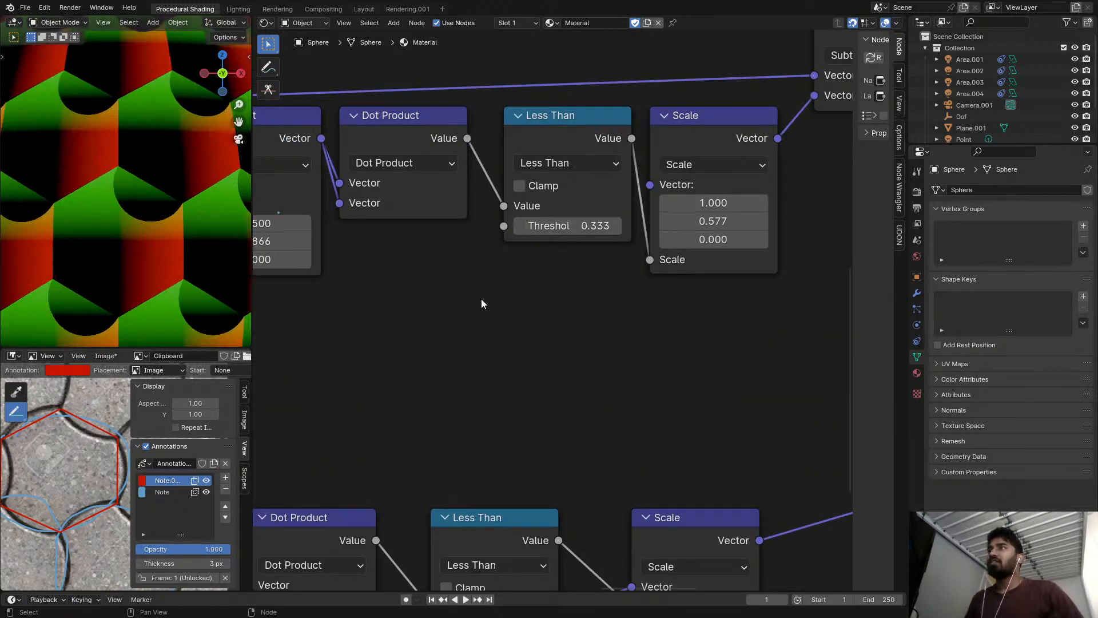
Remove the Scale node between the Mix node and the upper reroute while keeping the link intact.
{"action": "scroll", "coordinate": [490, 297], "scroll_direction": "down", "scroll_amount": 4}
{"action": "middle_click_drag", "start_coordinate": [554, 299], "coordinate": [828, 255]}
{"action": "key", "text": "ctrl+x"}
{"action": "scroll", "coordinate": [510, 223], "scroll_direction": "down", "scroll_amount": 3}
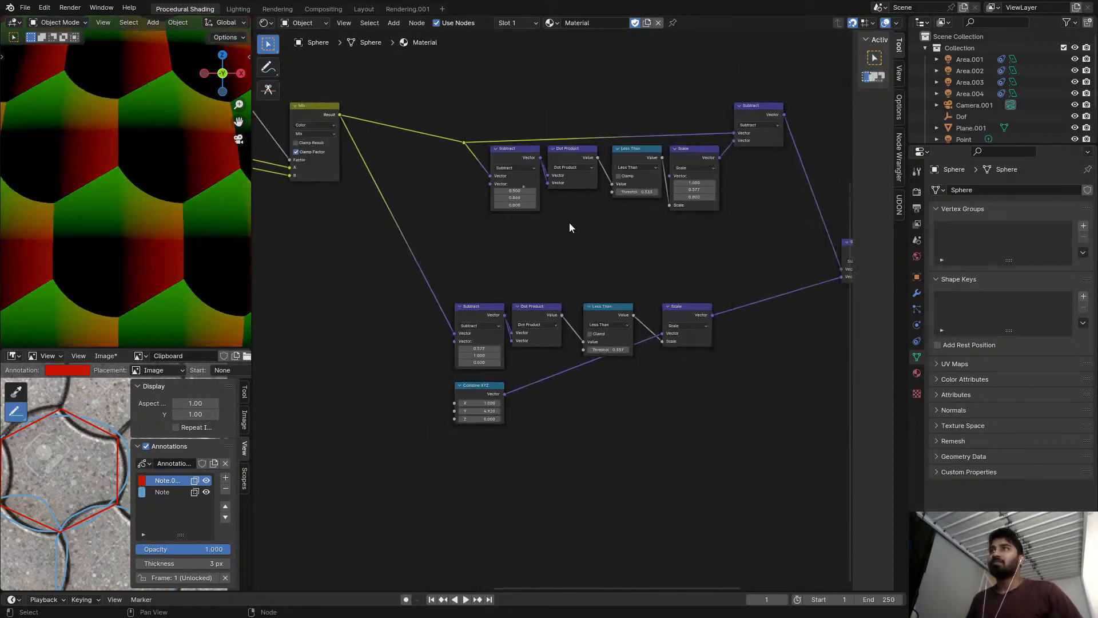
Compare the upper chain with the lower chain and check the Subtract nodes that output and join them.
{"action": "middle_click_drag", "start_coordinate": [568, 222], "coordinate": [425, 218]}
{"action": "scroll", "coordinate": [366, 262], "scroll_direction": "up", "scroll_amount": 2}
{"action": "scroll", "coordinate": [356, 246], "scroll_direction": "down", "scroll_amount": 3}
{"action": "middle_click_drag", "start_coordinate": [355, 240], "coordinate": [426, 235]}
{"action": "scroll", "coordinate": [393, 217], "scroll_direction": "up", "scroll_amount": 6}
{"action": "scroll", "coordinate": [400, 222], "scroll_direction": "down", "scroll_amount": 4}
{"action": "scroll", "coordinate": [435, 229], "scroll_direction": "up", "scroll_amount": 2}
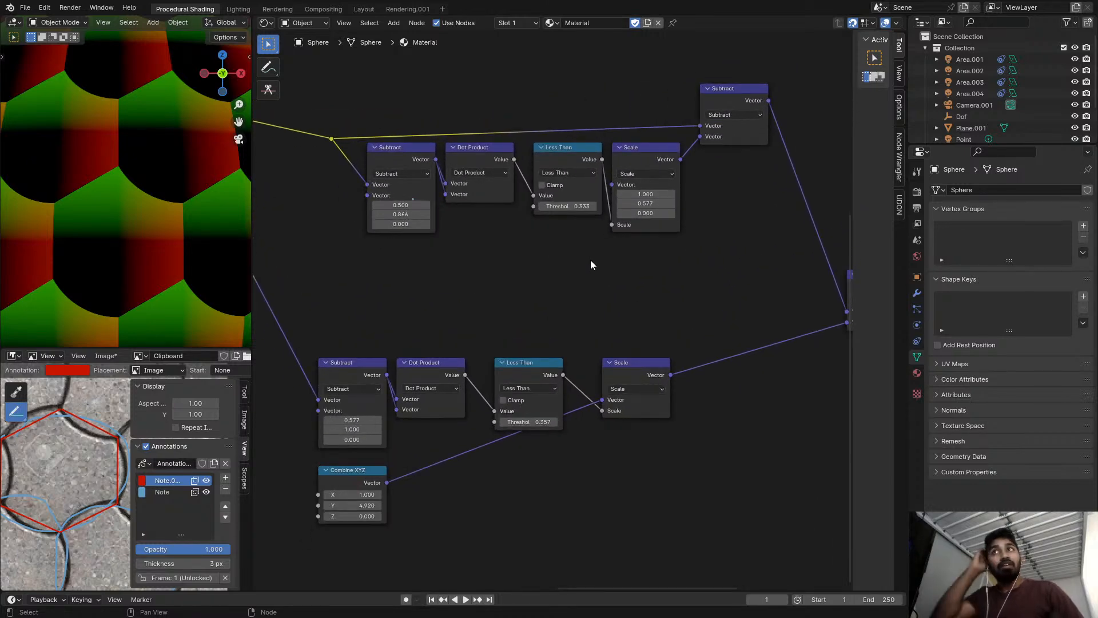
{"action": "left_click", "coordinate": [734, 98]}
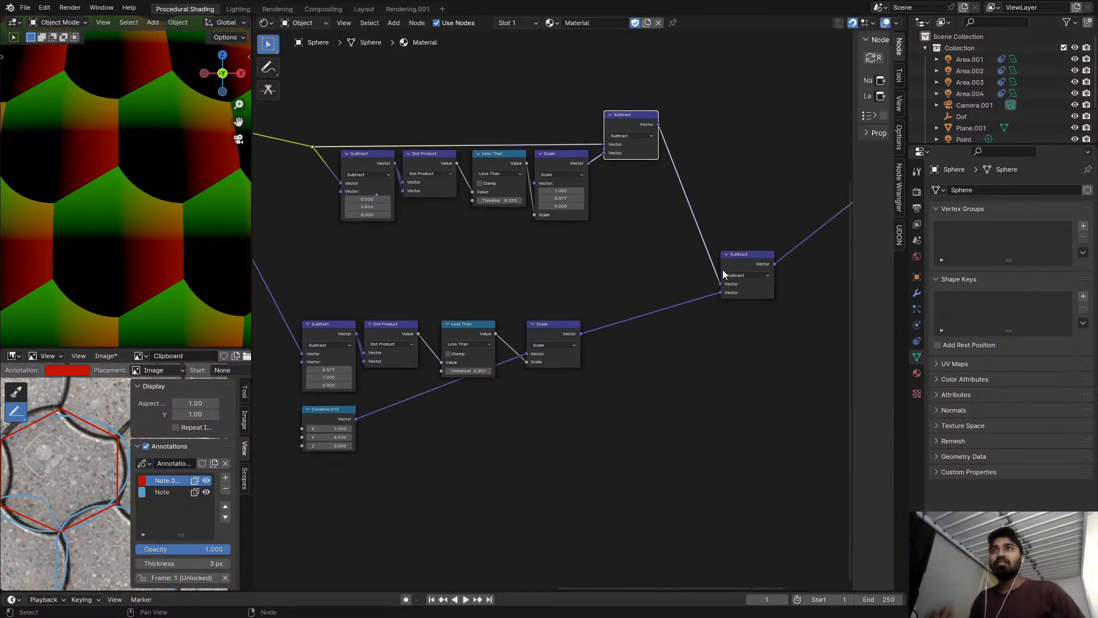
{"action": "left_click", "coordinate": [745, 265]}
{"action": "scroll", "coordinate": [602, 320], "scroll_direction": "up", "scroll_amount": 3}
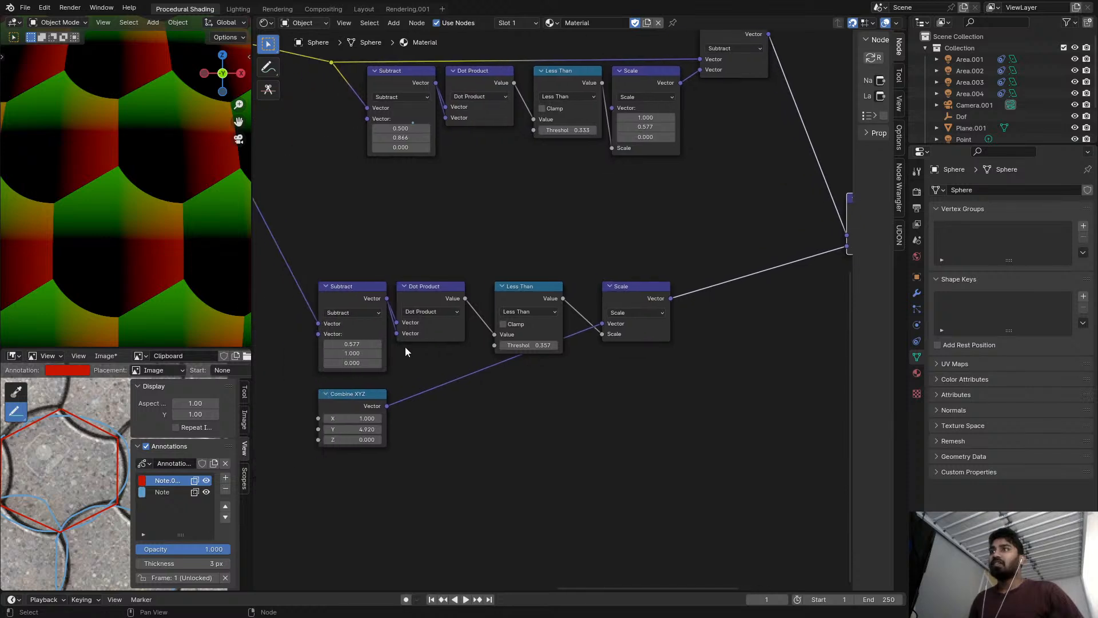
{"action": "middle_click_drag", "start_coordinate": [413, 163], "coordinate": [488, 174]}
{"action": "scroll", "coordinate": [487, 174], "scroll_direction": "down", "scroll_amount": 3}
{"action": "middle_click_drag", "start_coordinate": [399, 215], "coordinate": [445, 183]}
{"action": "scroll", "coordinate": [446, 184], "scroll_direction": "up", "scroll_amount": 2}
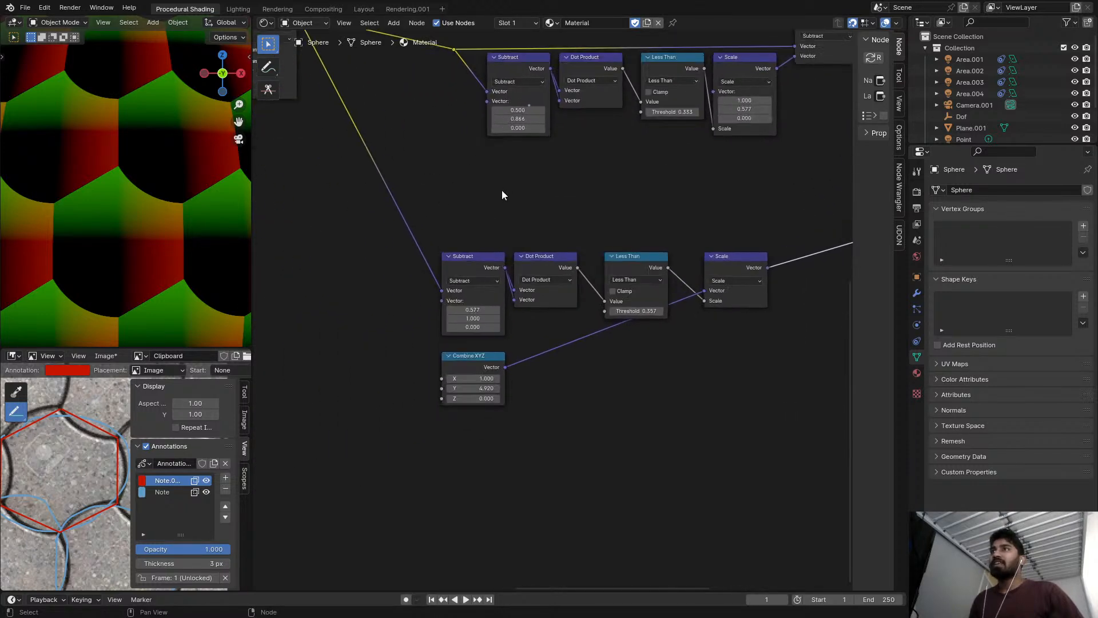
{"action": "middle_click_drag", "start_coordinate": [548, 135], "coordinate": [529, 215]}
{"action": "scroll", "coordinate": [529, 215], "scroll_direction": "up", "scroll_amount": 4}
{"action": "key", "text": "shift+a"}
{"action": "key", "text": "s"}
{"action": "key", "text": "Escape"}
Set the X and Y vector values of both chains' first Subtract nodes to 0.5.
{"action": "middle_click_drag", "start_coordinate": [508, 259], "coordinate": [521, 245]}
{"action": "double_click", "coordinate": [507, 168]}
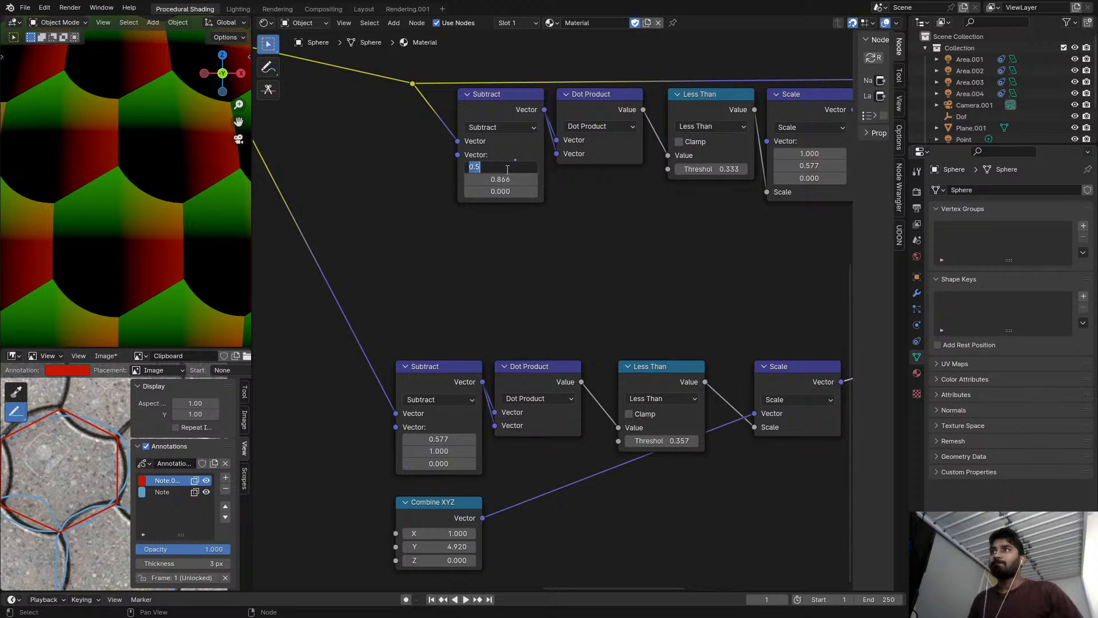
{"action": "left_click", "coordinate": [496, 313]}
{"action": "double_click", "coordinate": [454, 437]}
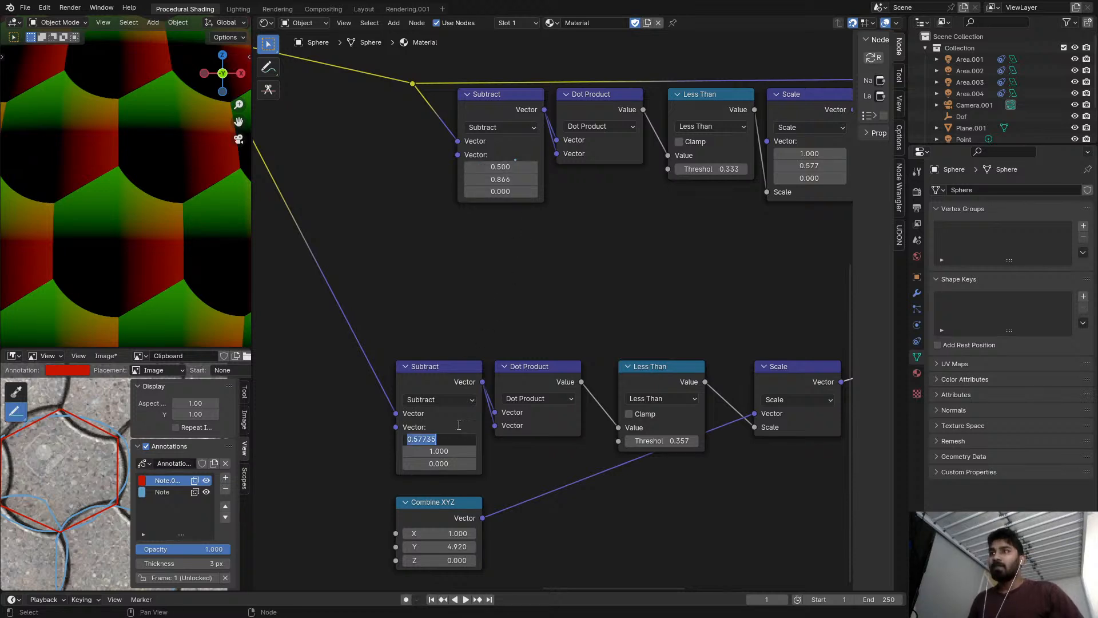
{"action": "key", "text": "ctrl+v"}
{"action": "key", "text": "Return"}
{"action": "double_click", "coordinate": [500, 179]}
{"action": "left_click", "coordinate": [506, 264]}
{"action": "middle_click_drag", "start_coordinate": [506, 335], "coordinate": [502, 239]}
{"action": "scroll", "coordinate": [502, 239], "scroll_direction": "up", "scroll_amount": 1}
{"action": "left_click", "coordinate": [443, 367]}
{"action": "key", "text": "ctrl+v"}
{"action": "left_click", "coordinate": [535, 393]}
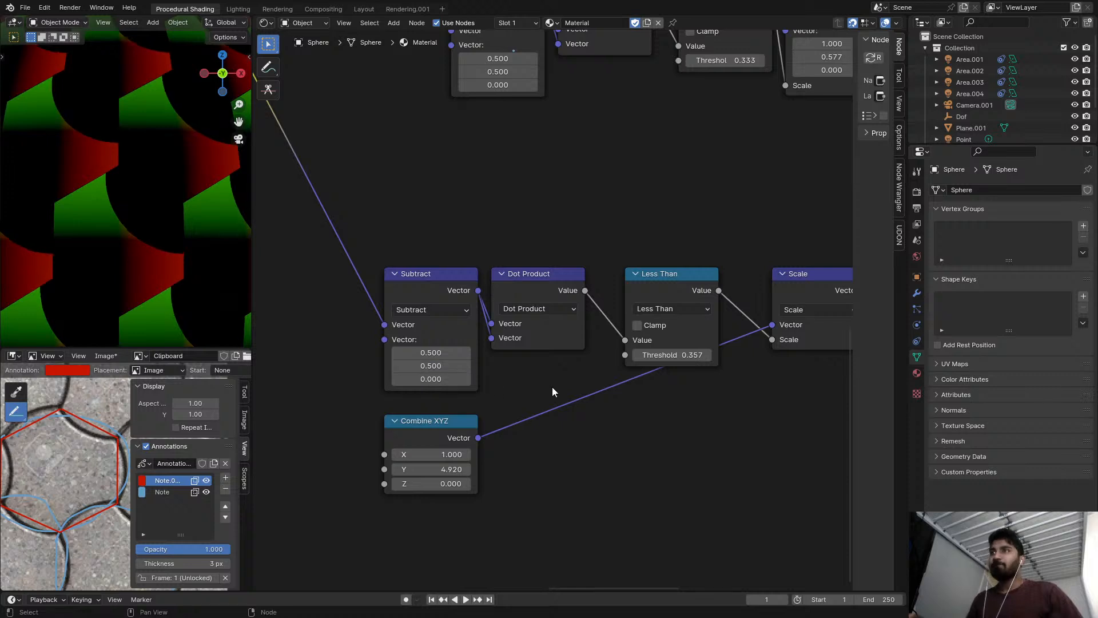
Delete the lower chain with its Combine XYZ node, and place a duplicate of the upper chain below with its input links kept.
{"action": "scroll", "coordinate": [459, 366], "scroll_direction": "down", "scroll_amount": 4}
{"action": "left_click_drag", "start_coordinate": [418, 270], "coordinate": [654, 443]}
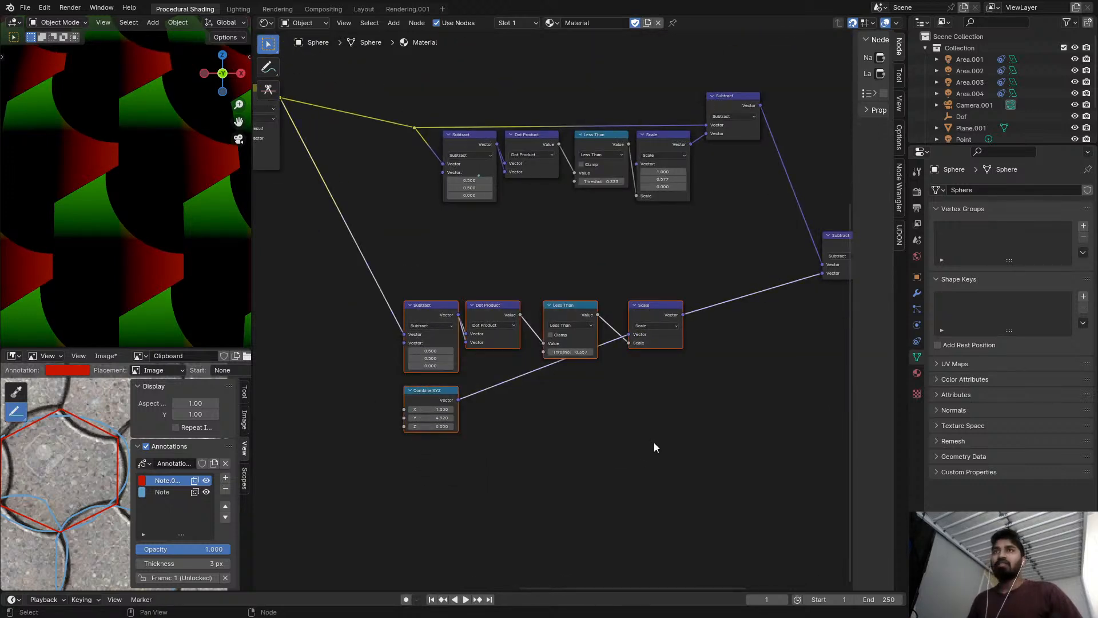
{"action": "key", "text": "Delete"}
{"action": "left_click_drag", "start_coordinate": [445, 83], "coordinate": [778, 225]}
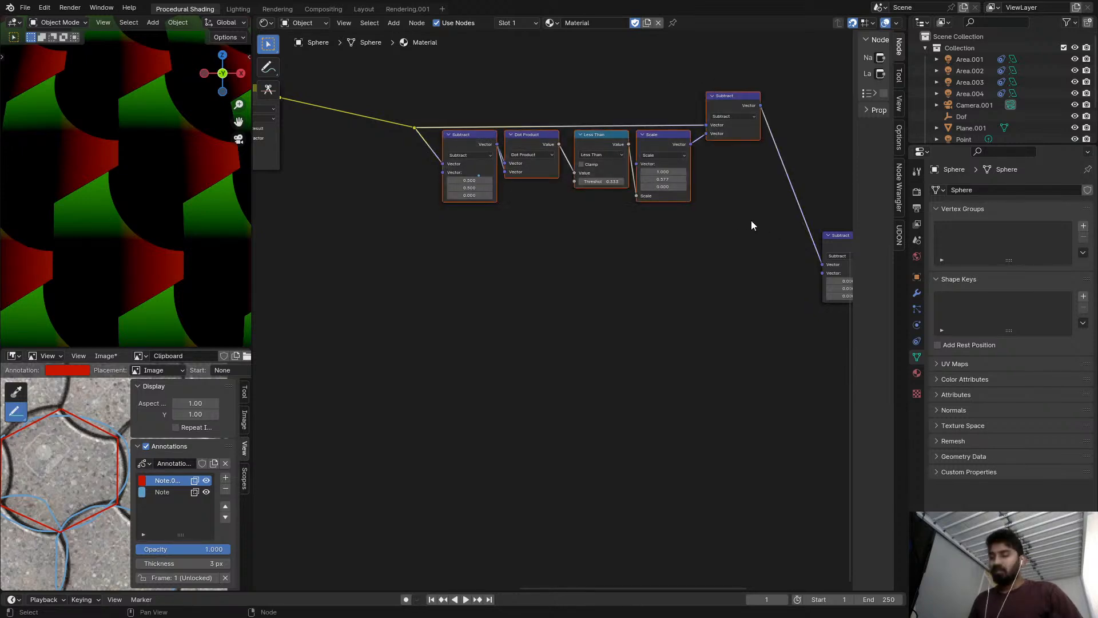
{"action": "key", "text": "ctrl+shift+d"}
{"action": "left_click", "coordinate": [757, 412]}
Feed the upper chain's output Subtract into the duplicated Subtract node, and remove the final joining Subtract node.
{"action": "scroll", "coordinate": [737, 143], "scroll_direction": "up", "scroll_amount": 3}
{"action": "left_click_drag", "start_coordinate": [766, 95], "coordinate": [719, 364]}
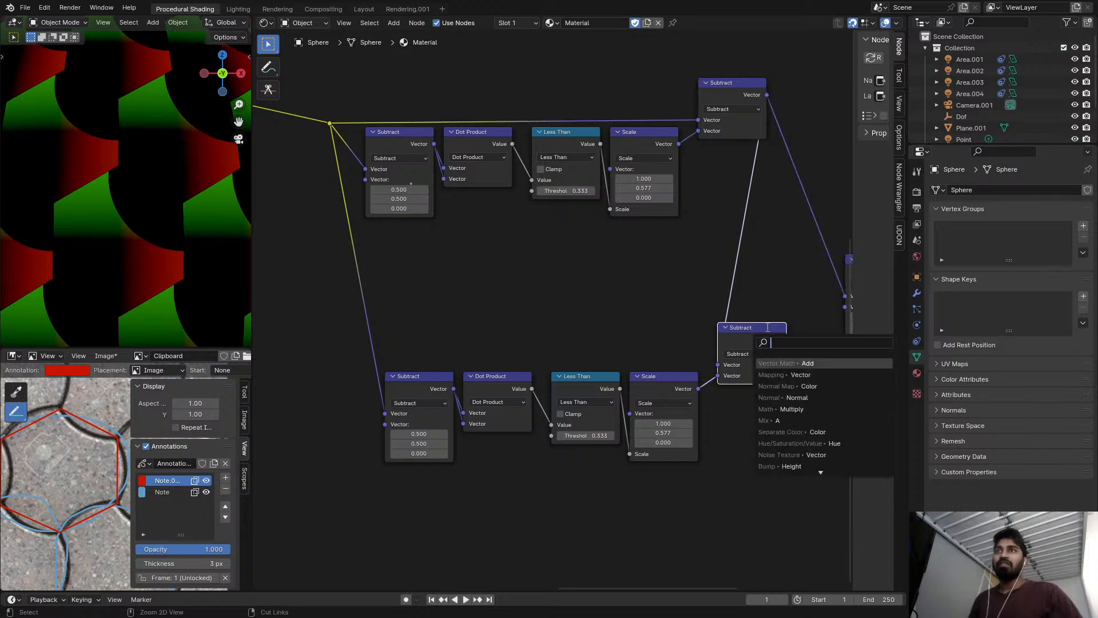
{"action": "middle_click_drag", "start_coordinate": [756, 318], "coordinate": [654, 334]}
{"action": "left_click", "coordinate": [774, 252]}
{"action": "key", "text": "x"}
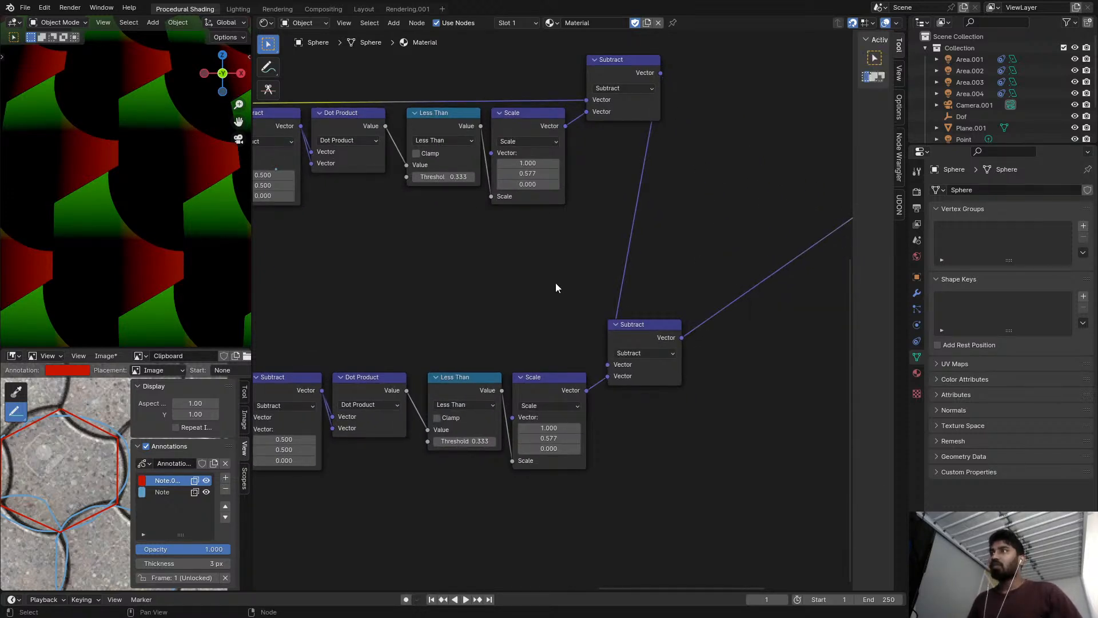
Undo the chain replacement and the changes to the first Subtract nodes' vectors.
{"action": "scroll", "coordinate": [449, 294], "scroll_direction": "down", "scroll_amount": 2}
{"action": "middle_click_drag", "start_coordinate": [449, 294], "coordinate": [516, 223]}
{"action": "scroll", "coordinate": [139, 217], "scroll_direction": "down", "scroll_amount": 3}
{"action": "middle_click_drag", "start_coordinate": [406, 274], "coordinate": [495, 346]}
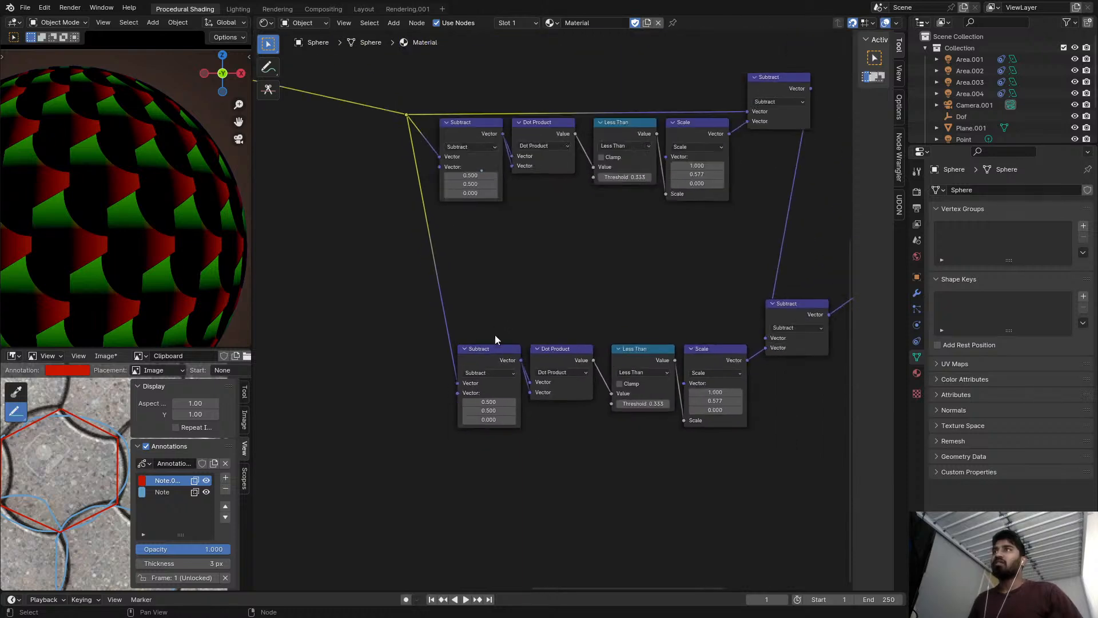
{"action": "scroll", "coordinate": [503, 353], "scroll_direction": "up", "scroll_amount": 3}
{"action": "scroll", "coordinate": [510, 304], "scroll_direction": "down", "scroll_amount": 2}
{"action": "key", "text": "ctrl+z"}
{"action": "key", "text": "ctrl+z"}
{"action": "key", "text": "ctrl+z"}
Replace the lower chain and its Combine XYZ node with a duplicate of the upper chain that keeps its input links.
{"action": "scroll", "coordinate": [537, 268], "scroll_direction": "down", "scroll_amount": 1}
{"action": "left_click_drag", "start_coordinate": [374, 277], "coordinate": [674, 460]}
{"action": "key", "text": "ctrl+x"}
{"action": "scroll", "coordinate": [664, 401], "scroll_direction": "down", "scroll_amount": 4}
{"action": "middle_click_drag", "start_coordinate": [661, 394], "coordinate": [579, 422]}
{"action": "left_click_drag", "start_coordinate": [396, 166], "coordinate": [715, 333]}
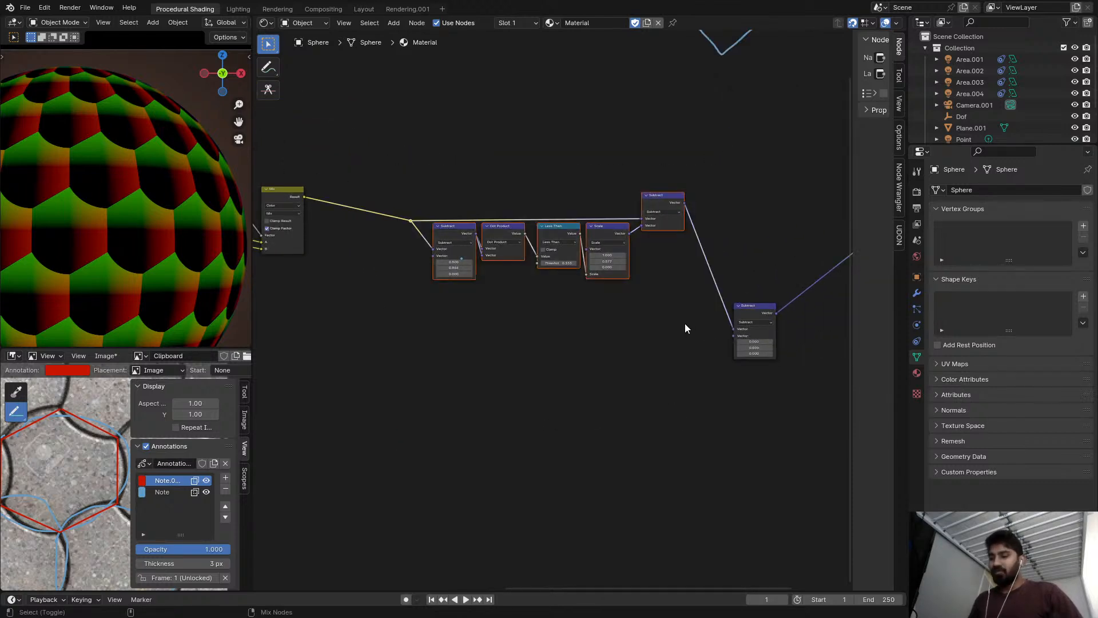
{"action": "key", "text": "shift+d"}
{"action": "left_click", "coordinate": [633, 478]}
Connect the upper chain's output Subtract to the first vector of the duplicated chain's output Subtract.
{"action": "scroll", "coordinate": [637, 397], "scroll_direction": "up", "scroll_amount": 3}
{"action": "left_click_drag", "start_coordinate": [644, 342], "coordinate": [780, 303]}
{"action": "left_click_drag", "start_coordinate": [704, 114], "coordinate": [723, 171]}
{"action": "right_click", "coordinate": [722, 171]}
{"action": "left_click_drag", "start_coordinate": [708, 108], "coordinate": [595, 348]}
Set the X value of the duplicated chain's first Subtract vector to -0.5 and inspect the pattern on the sphere.
{"action": "middle_click_drag", "start_coordinate": [413, 416], "coordinate": [536, 346]}
{"action": "scroll", "coordinate": [468, 351], "scroll_direction": "up", "scroll_amount": 9}
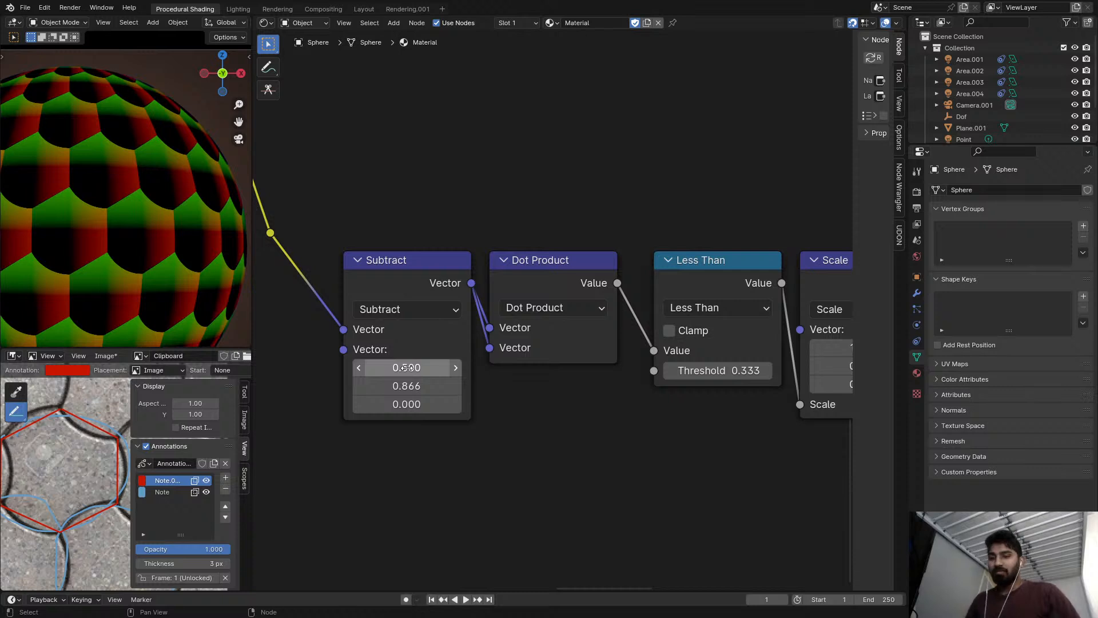
{"action": "key", "text": "minus"}
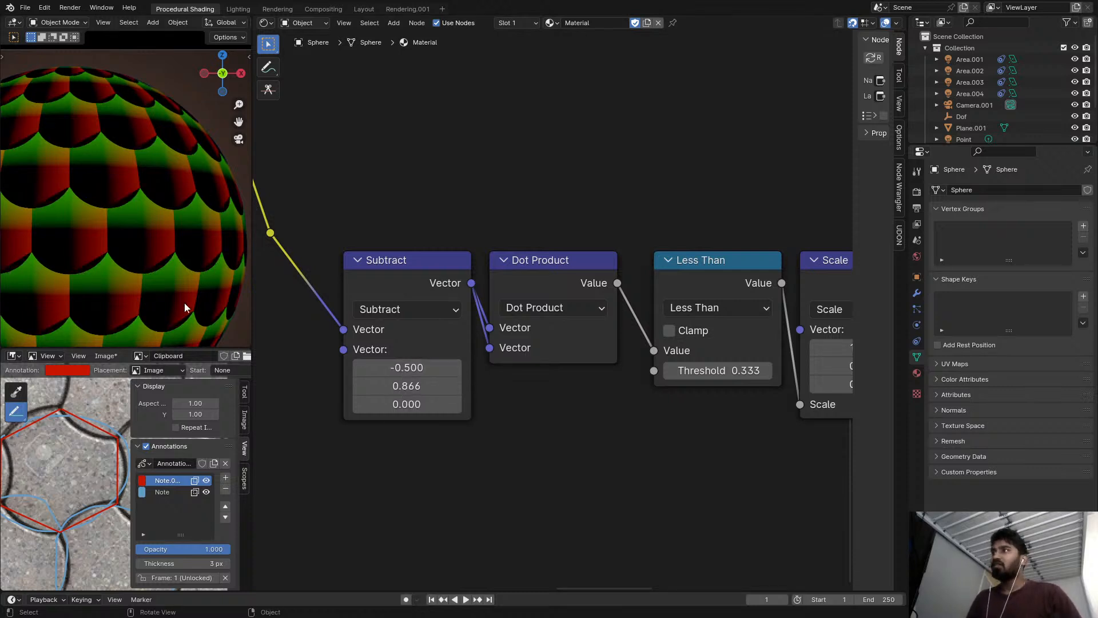
{"action": "scroll", "coordinate": [177, 292], "scroll_direction": "up", "scroll_amount": 5}
{"action": "scroll", "coordinate": [172, 274], "scroll_direction": "up", "scroll_amount": 2}
{"action": "scroll", "coordinate": [501, 262], "scroll_direction": "down", "scroll_amount": 2}
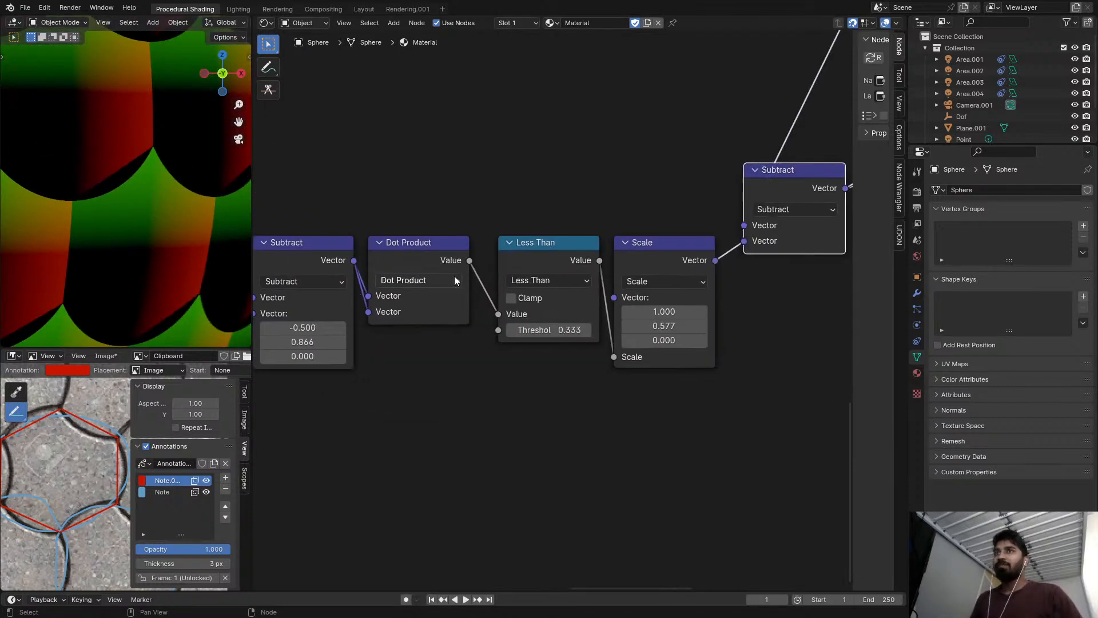
Examine the arc cutouts on the sphere alongside the duplicated chain's Less Than threshold and Scale vector.
{"action": "scroll", "coordinate": [636, 329], "scroll_direction": "down", "scroll_amount": 1}
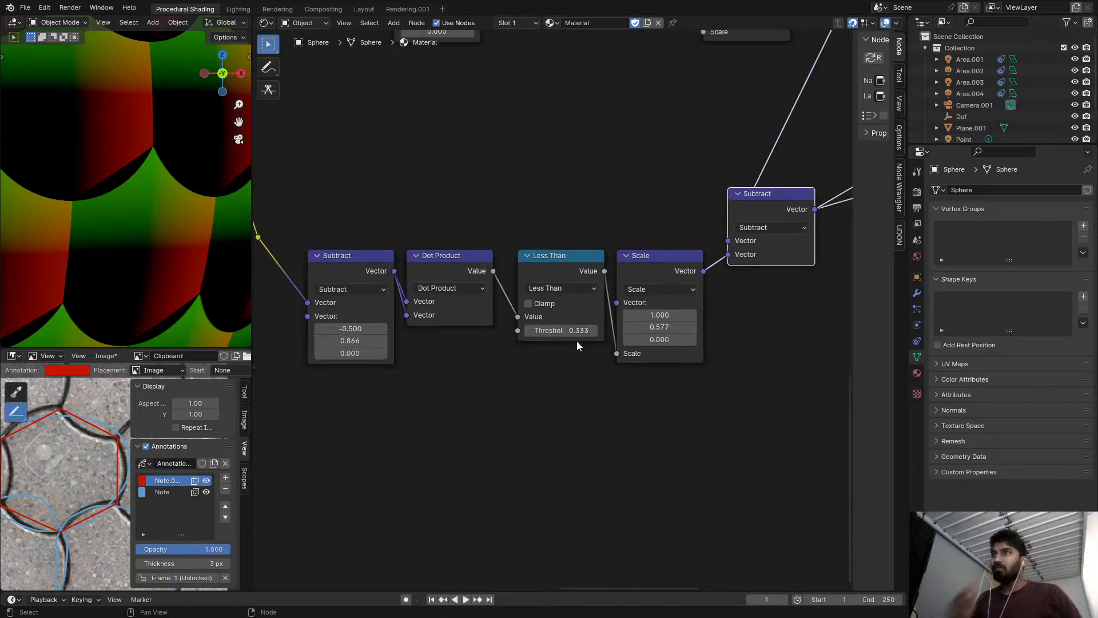
{"action": "middle_click_drag", "start_coordinate": [463, 325], "coordinate": [498, 319]}
{"action": "scroll", "coordinate": [131, 189], "scroll_direction": "down", "scroll_amount": 2}
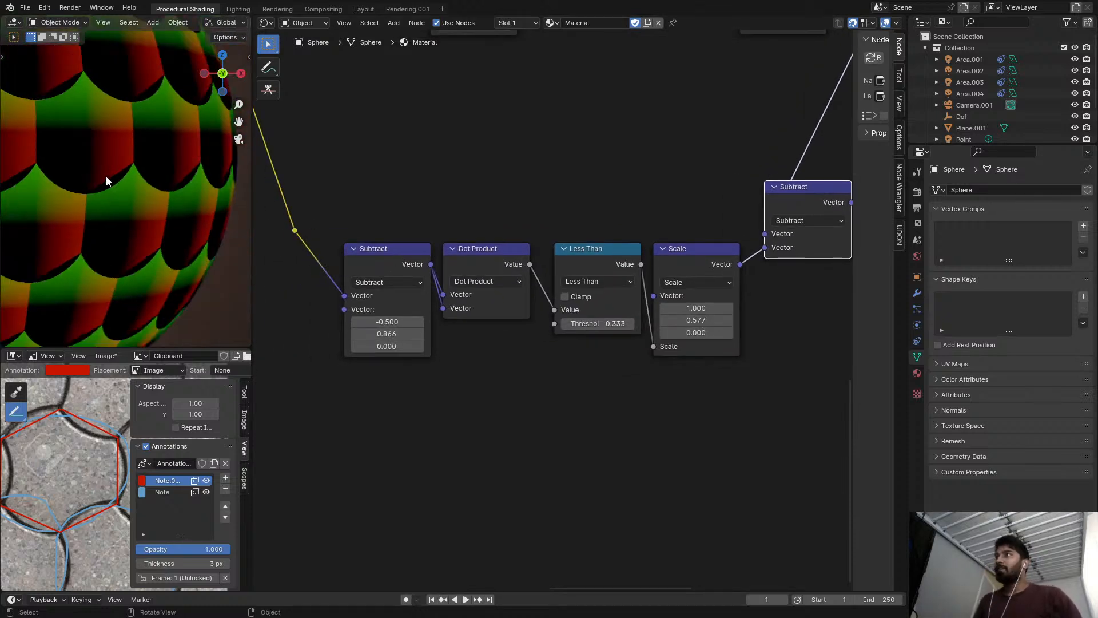
{"action": "scroll", "coordinate": [106, 195], "scroll_direction": "down", "scroll_amount": 4}
{"action": "scroll", "coordinate": [99, 217], "scroll_direction": "up", "scroll_amount": 5}
{"action": "scroll", "coordinate": [618, 280], "scroll_direction": "up", "scroll_amount": 4}
{"action": "scroll", "coordinate": [587, 286], "scroll_direction": "down", "scroll_amount": 5}
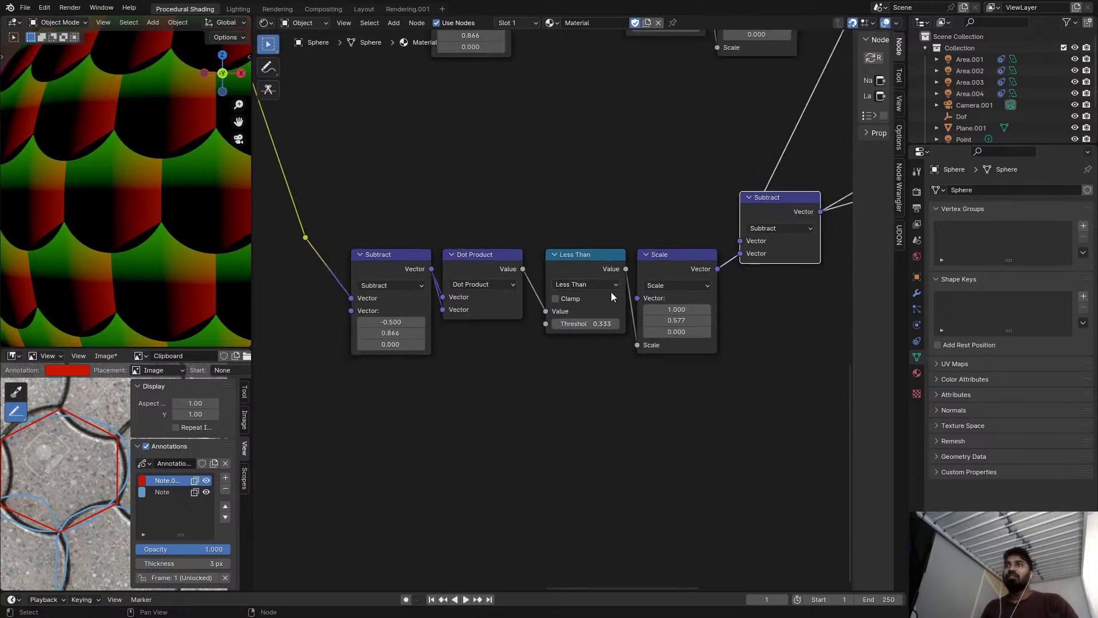
{"action": "scroll", "coordinate": [609, 290], "scroll_direction": "down", "scroll_amount": 4}
{"action": "middle_click_drag", "start_coordinate": [641, 304], "coordinate": [592, 355]}
{"action": "scroll", "coordinate": [593, 356], "scroll_direction": "up", "scroll_amount": 3}
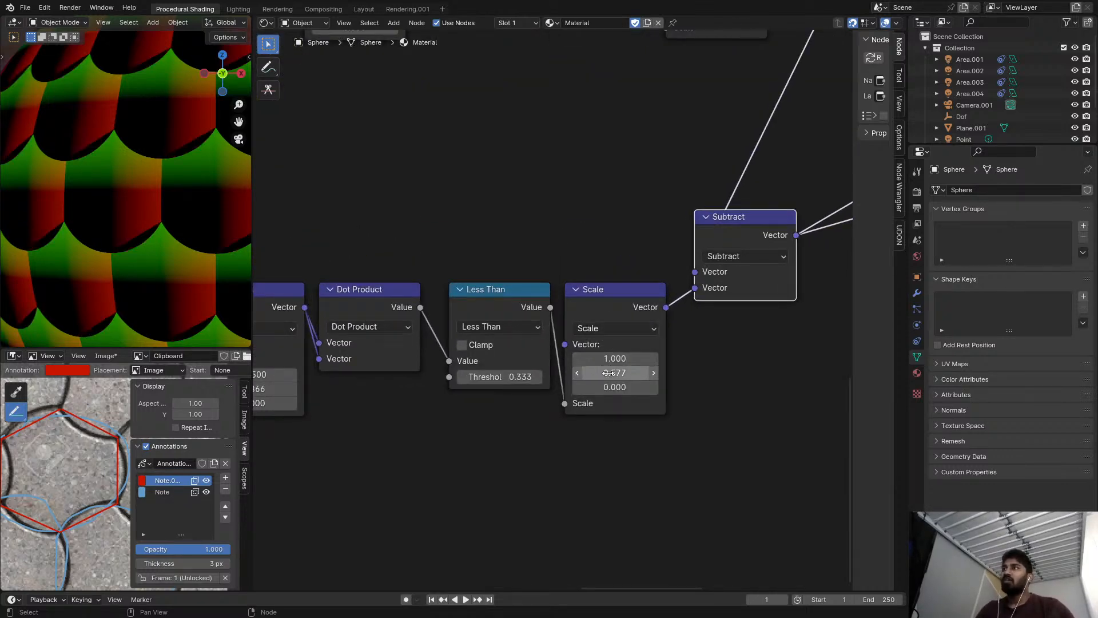
{"action": "scroll", "coordinate": [615, 358], "scroll_direction": "down", "scroll_amount": 3}
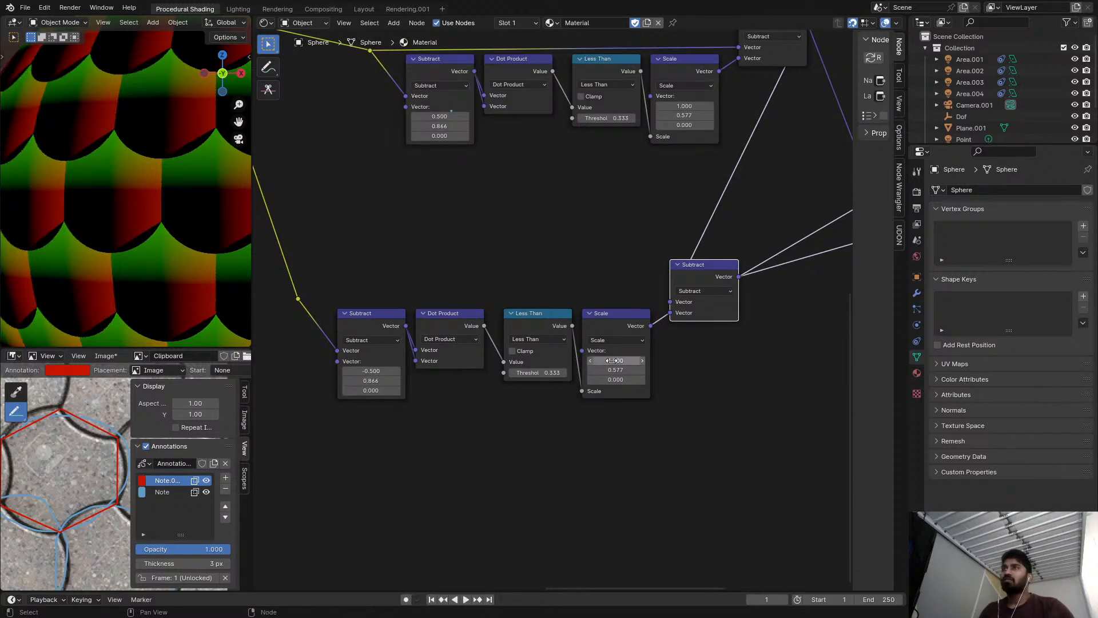
Move the duplicated chain's output Subtract node farther away from its Scale node.
{"action": "left_click", "coordinate": [626, 321], "text": "ctrl+shift"}
{"action": "left_click", "coordinate": [716, 266], "text": "ctrl+shift"}
{"action": "scroll", "coordinate": [709, 272], "scroll_direction": "down", "scroll_amount": 1}
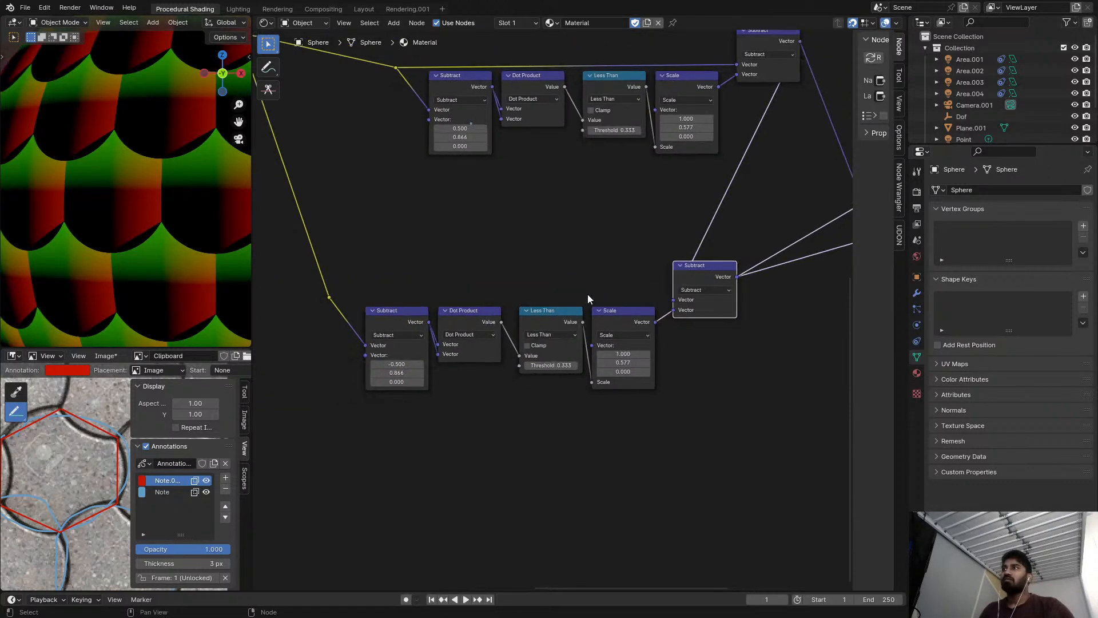
{"action": "scroll", "coordinate": [698, 270], "scroll_direction": "down", "scroll_amount": 4}
{"action": "middle_click_drag", "start_coordinate": [675, 272], "coordinate": [585, 294]}
{"action": "left_click_drag", "start_coordinate": [587, 295], "coordinate": [640, 309]}
{"action": "scroll", "coordinate": [544, 324], "scroll_direction": "up", "scroll_amount": 3}
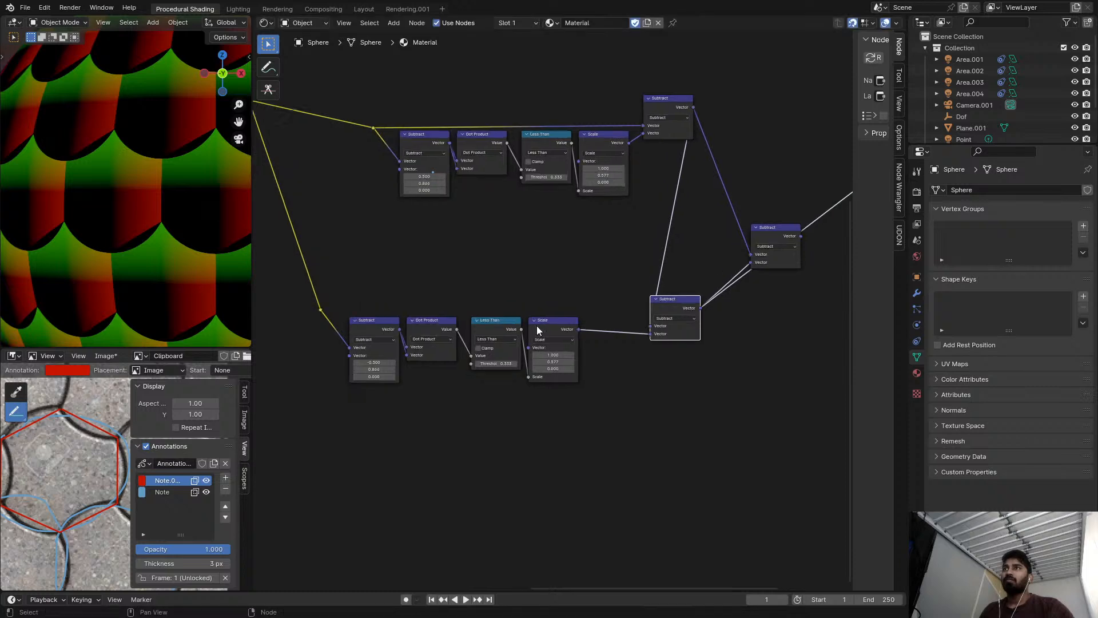
Dissolve the reroute feeding the second chain, and set its first Subtract vector to X 0.5 and Y -0.866.
{"action": "left_click", "coordinate": [380, 279]}
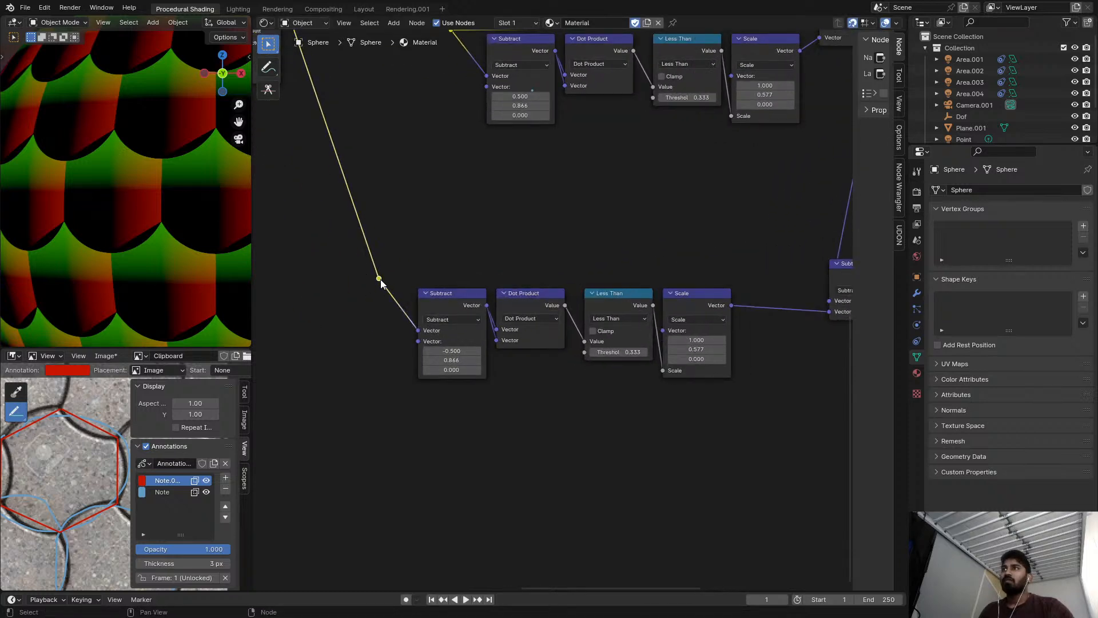
{"action": "key", "text": "ctrl+x"}
{"action": "scroll", "coordinate": [473, 318], "scroll_direction": "up", "scroll_amount": 1}
{"action": "key", "text": "minus"}
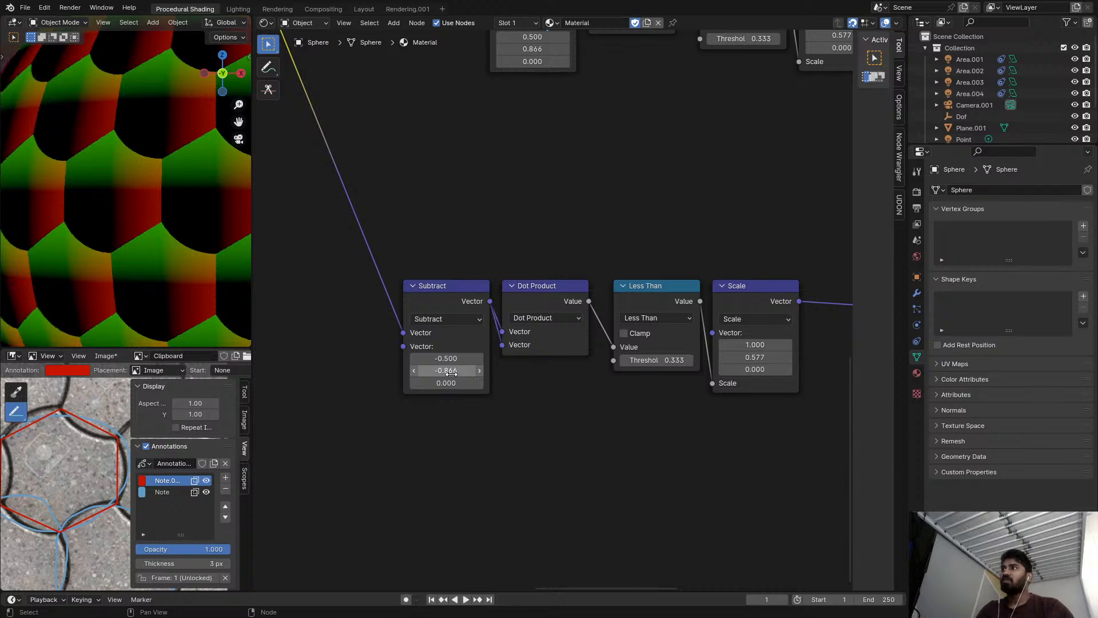
{"action": "key", "text": "minus"}
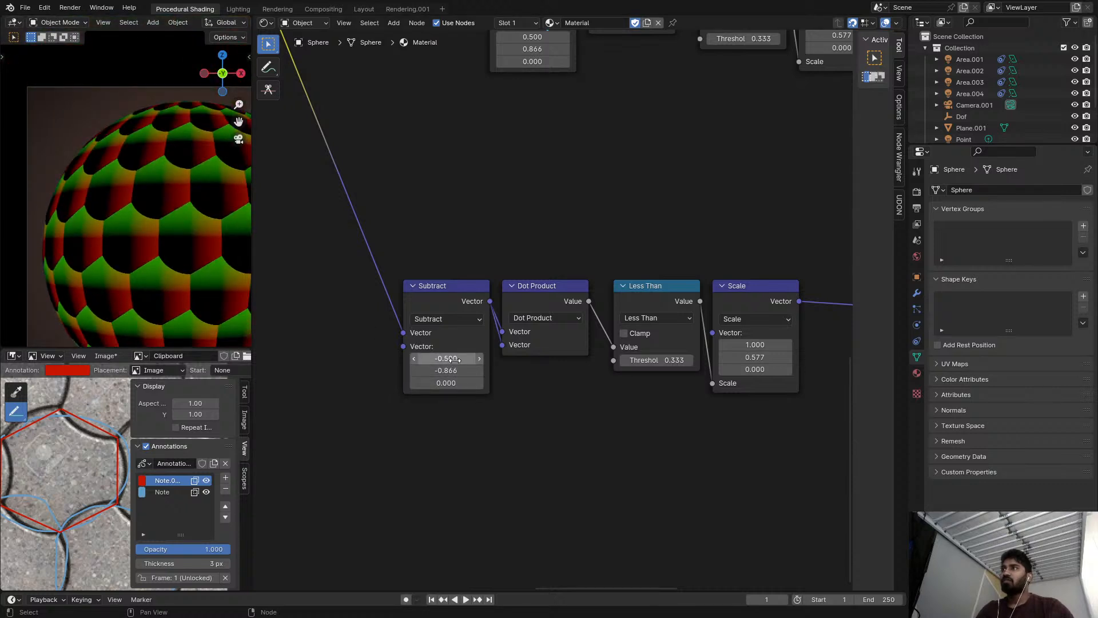
{"action": "scroll", "coordinate": [455, 359], "scroll_direction": "up", "scroll_amount": 1}
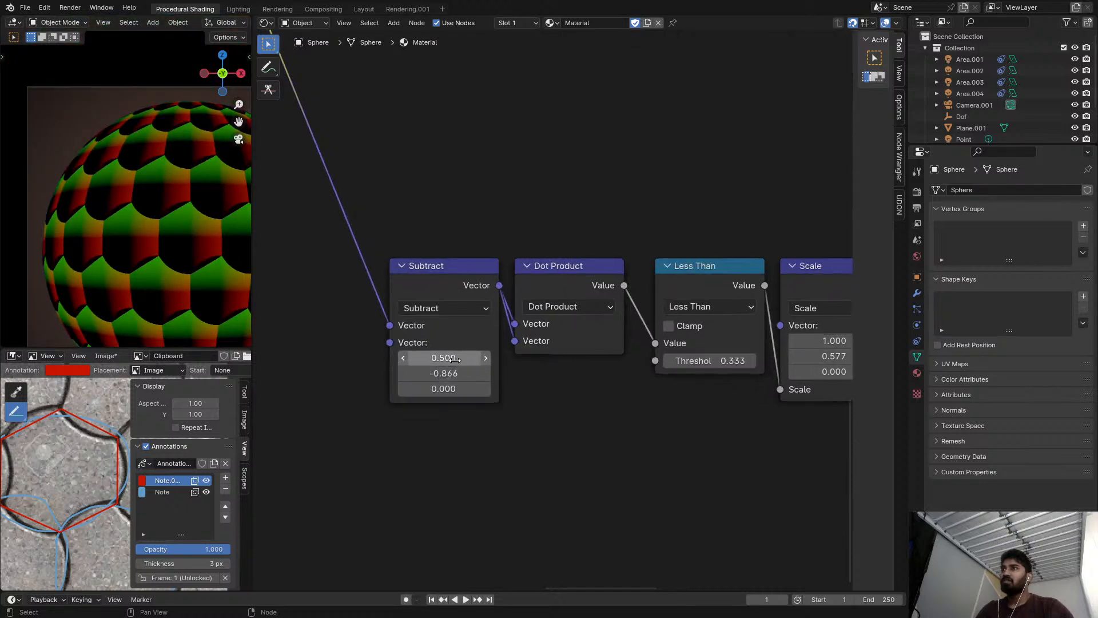
Duplicate the second chain's Subtract, Dot Product, Less Than and Scale nodes below it, keeping their input links.
{"action": "scroll", "coordinate": [455, 354], "scroll_direction": "down", "scroll_amount": 8}
{"action": "middle_click_drag", "start_coordinate": [538, 345], "coordinate": [409, 307]}
{"action": "left_click_drag", "start_coordinate": [337, 244], "coordinate": [509, 346]}
{"action": "middle_click_drag", "start_coordinate": [510, 346], "coordinate": [574, 298]}
{"action": "key", "text": "ctrl+shift+d"}
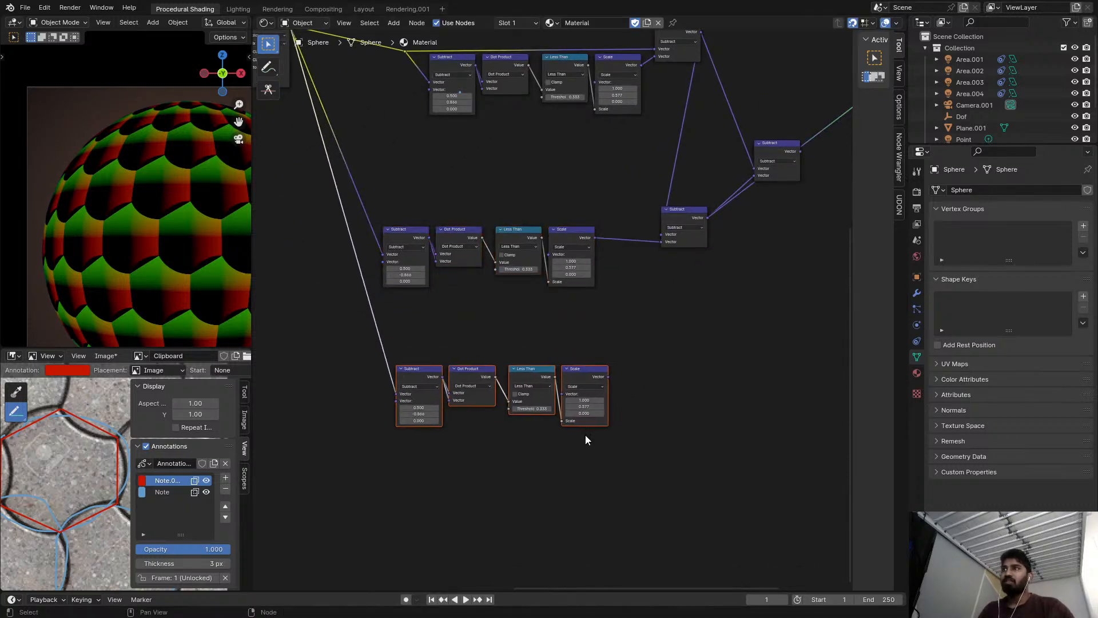
{"action": "left_click", "coordinate": [587, 438]}
Preview the third chain's Scale node and set its first Subtract vector to X -0.5 and Y 0.866.
{"action": "scroll", "coordinate": [587, 405], "scroll_direction": "up", "scroll_amount": 4}
{"action": "left_click", "coordinate": [585, 375], "text": "ctrl+shift"}
{"action": "middle_click_drag", "start_coordinate": [501, 378], "coordinate": [565, 366]}
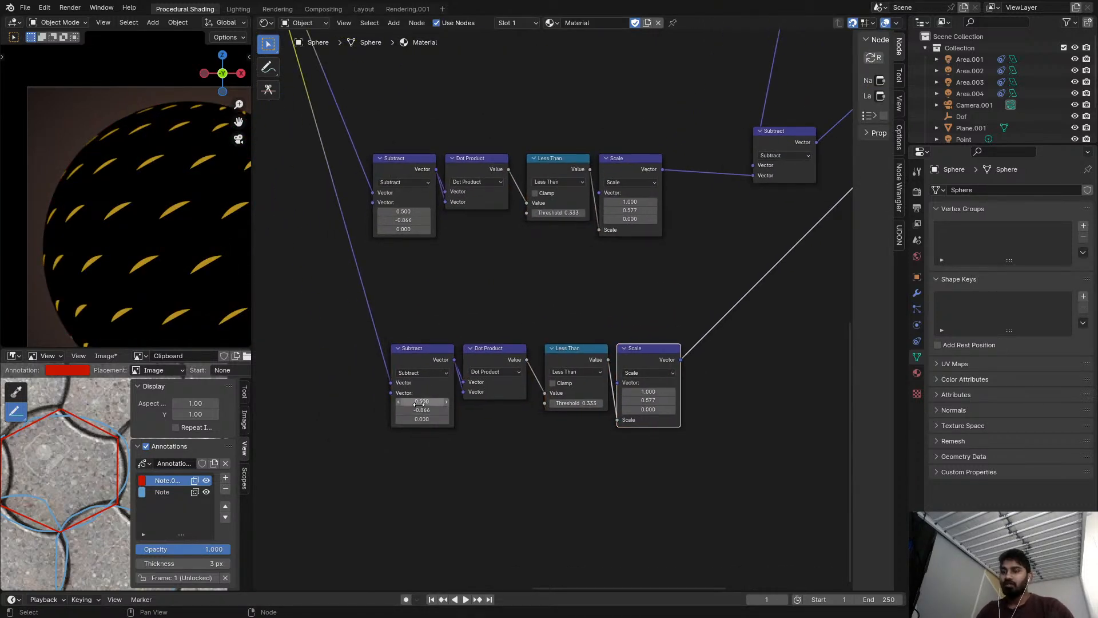
{"action": "key", "text": "minus"}
{"action": "key", "text": "minus"}
Duplicate the second chain's output Subtract below it and feed the original's output into the copy's first vector.
{"action": "middle_click_drag", "start_coordinate": [739, 260], "coordinate": [595, 316]}
{"action": "scroll", "coordinate": [593, 316], "scroll_direction": "down", "scroll_amount": 6}
{"action": "scroll", "coordinate": [595, 316], "scroll_direction": "up", "scroll_amount": 5}
{"action": "left_click", "coordinate": [636, 213]}
{"action": "key", "text": "shift+d"}
{"action": "left_click_drag", "start_coordinate": [659, 210], "coordinate": [635, 338]}
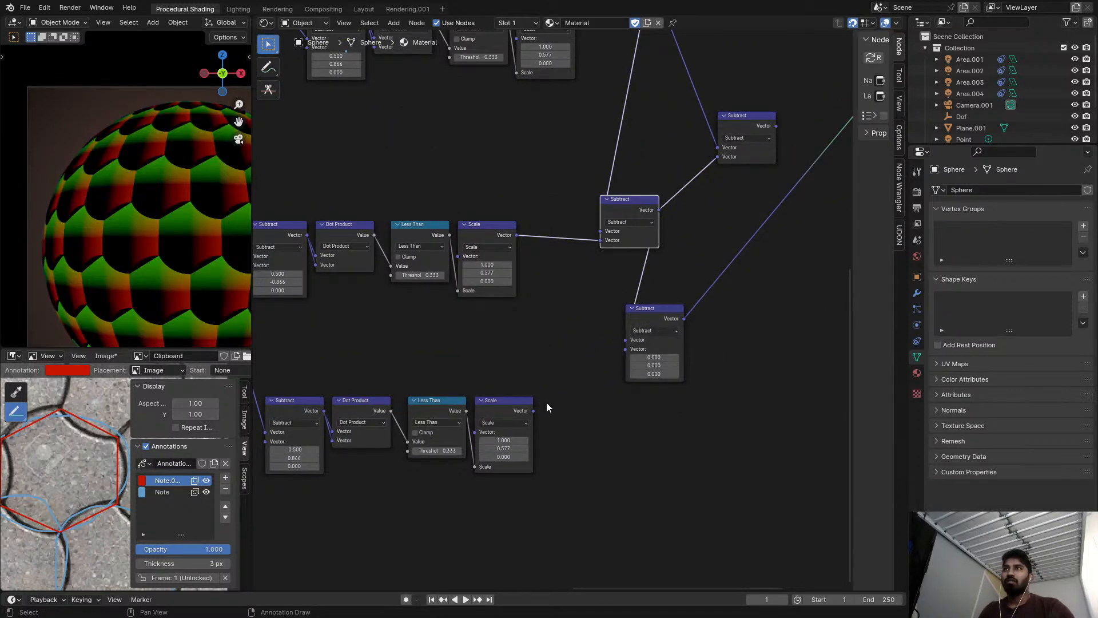
Connect the third chain's Scale output to the new Subtract's second vector, and remove the old joining Subtract node.
{"action": "left_click_drag", "start_coordinate": [533, 410], "coordinate": [581, 386]}
{"action": "left_click_drag", "start_coordinate": [622, 351], "coordinate": [625, 349]}
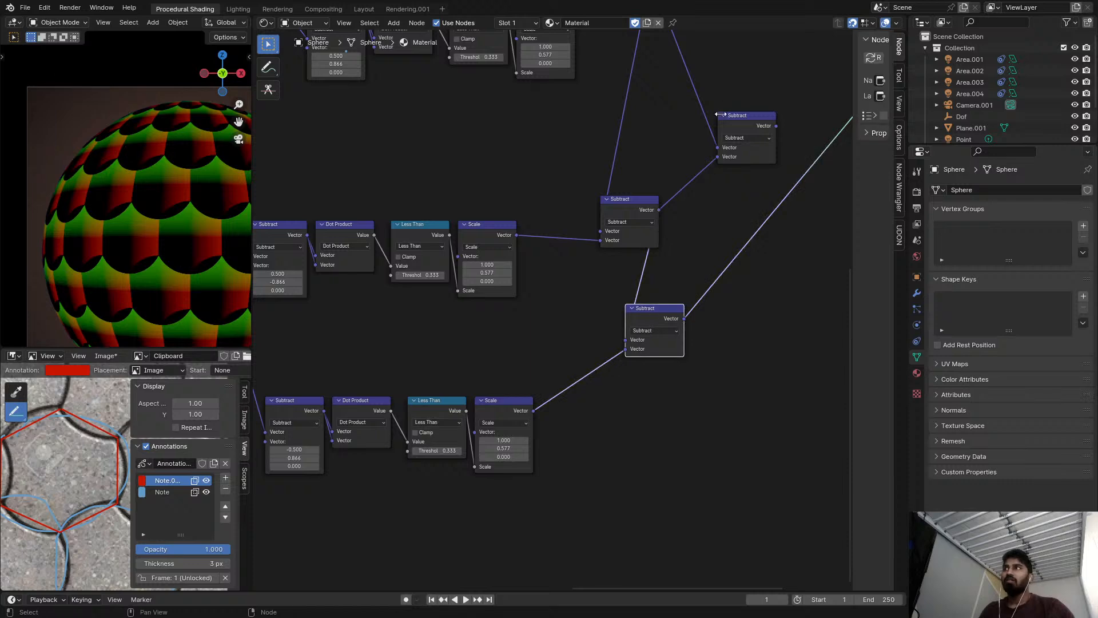
{"action": "left_click", "coordinate": [739, 127], "text": "ctrl"}
{"action": "key", "text": "ctrl+x"}
Examine the tile pattern on the sphere and the arc-center vectors of the three chains.
{"action": "scroll", "coordinate": [515, 274], "scroll_direction": "up", "scroll_amount": 1}
{"action": "middle_click_drag", "start_coordinate": [394, 318], "coordinate": [518, 263]}
{"action": "scroll", "coordinate": [509, 262], "scroll_direction": "up", "scroll_amount": 1}
{"action": "scroll", "coordinate": [214, 227], "scroll_direction": "up", "scroll_amount": 4}
{"action": "middle_click_drag", "start_coordinate": [200, 226], "coordinate": [176, 220], "text": "shift"}
{"action": "scroll", "coordinate": [411, 266], "scroll_direction": "up", "scroll_amount": 1}
{"action": "middle_click_drag", "start_coordinate": [410, 266], "coordinate": [554, 310]}
{"action": "scroll", "coordinate": [563, 263], "scroll_direction": "up", "scroll_amount": 1}
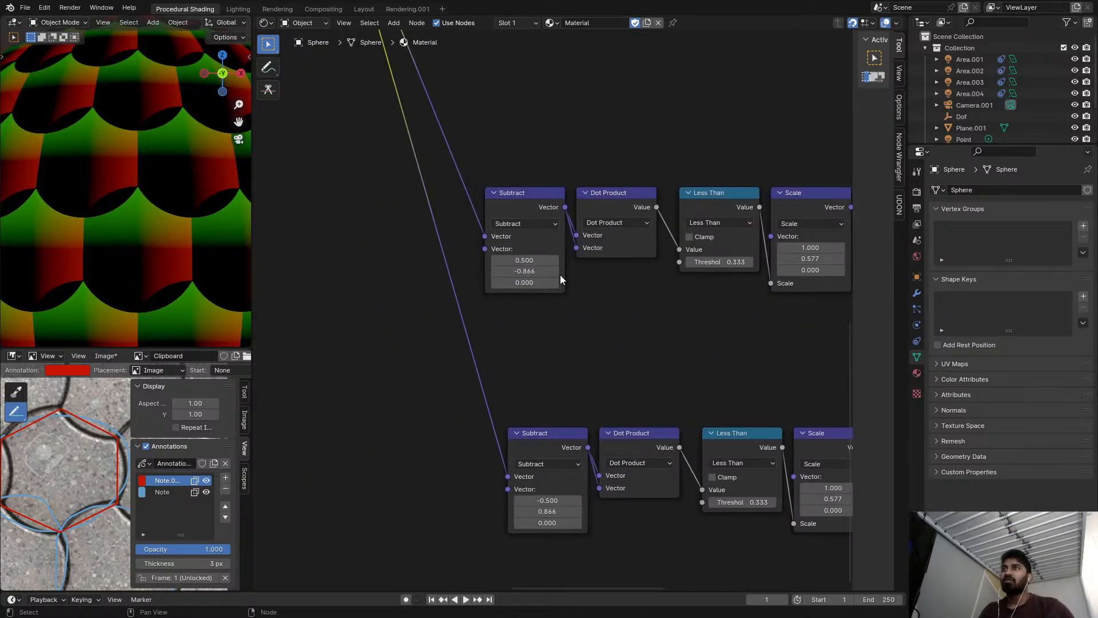
{"action": "middle_click_drag", "start_coordinate": [630, 251], "coordinate": [534, 279]}
{"action": "scroll", "coordinate": [534, 279], "scroll_direction": "down", "scroll_amount": 1}
{"action": "middle_click_drag", "start_coordinate": [671, 267], "coordinate": [585, 291]}
{"action": "scroll", "coordinate": [644, 262], "scroll_direction": "up", "scroll_amount": 1}
{"action": "scroll", "coordinate": [670, 272], "scroll_direction": "down", "scroll_amount": 4}
{"action": "middle_click_drag", "start_coordinate": [616, 252], "coordinate": [591, 295]}
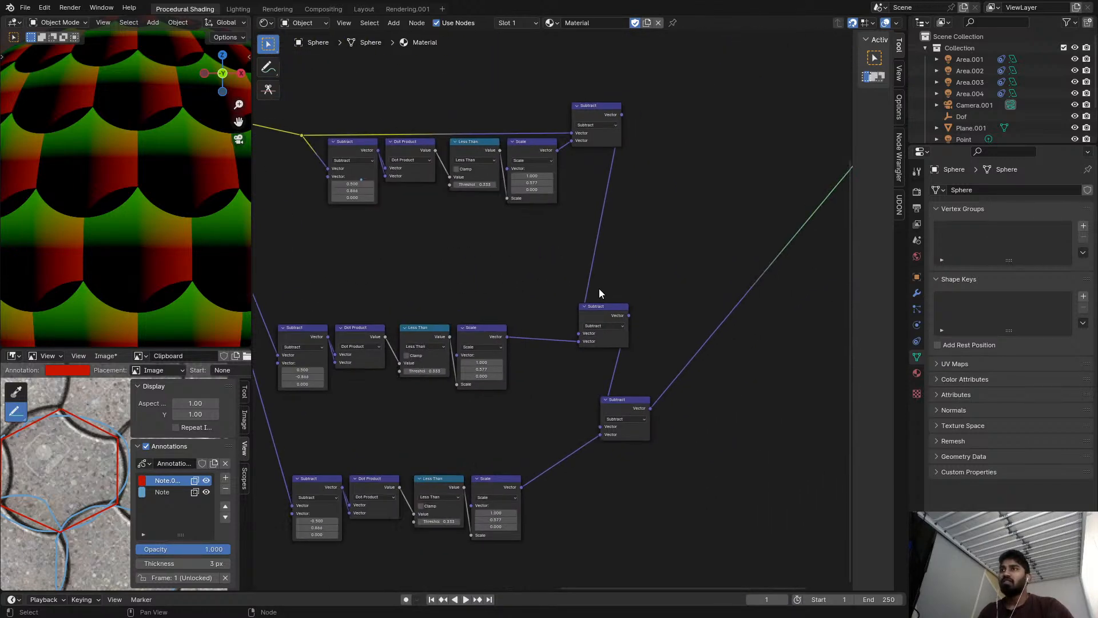
Annotate the node editor with three curved strokes meeting at one point to sketch a tile corner.
{"action": "left_click_drag", "start_coordinate": [661, 248], "coordinate": [753, 123]}
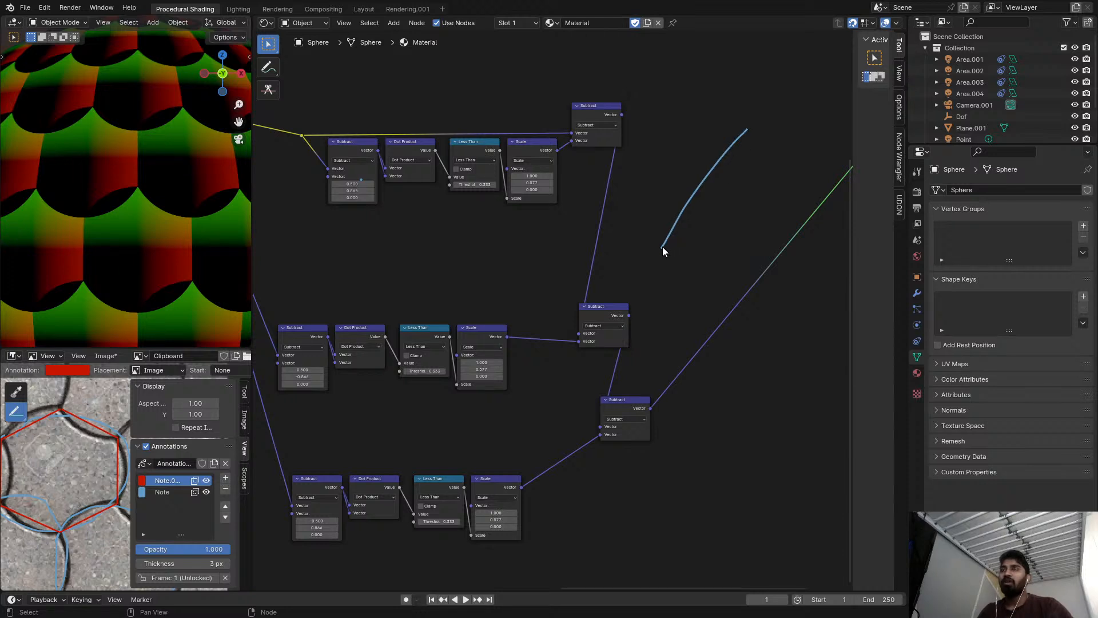
{"action": "left_click_drag", "start_coordinate": [663, 246], "coordinate": [429, 117]}
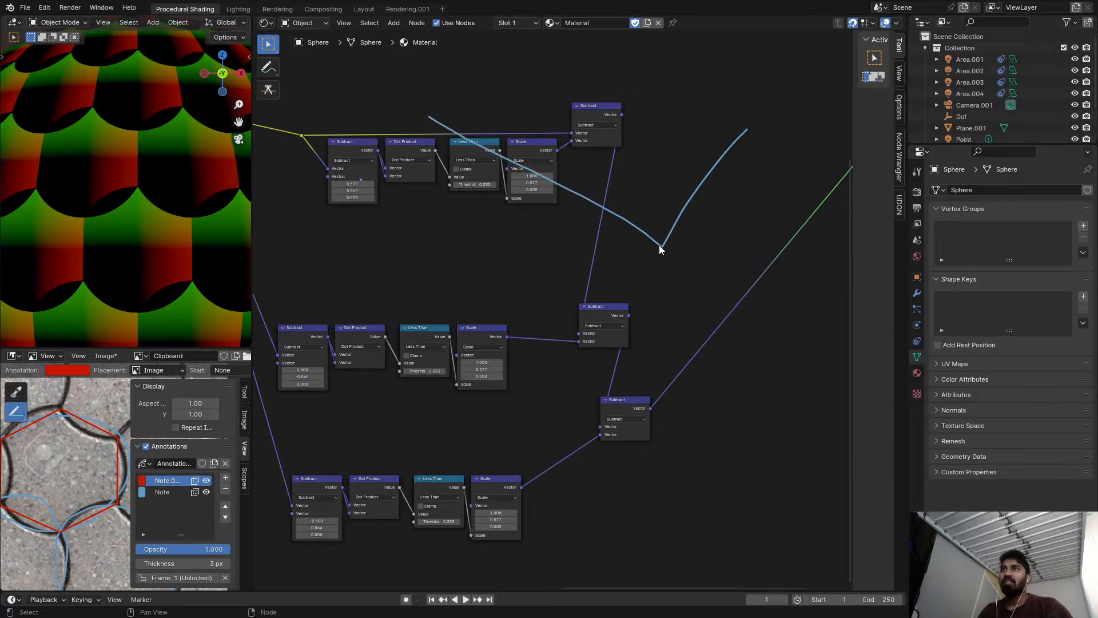
{"action": "scroll", "coordinate": [583, 338], "scroll_direction": "up", "scroll_amount": 1}
{"action": "scroll", "coordinate": [667, 234], "scroll_direction": "down", "scroll_amount": 2}
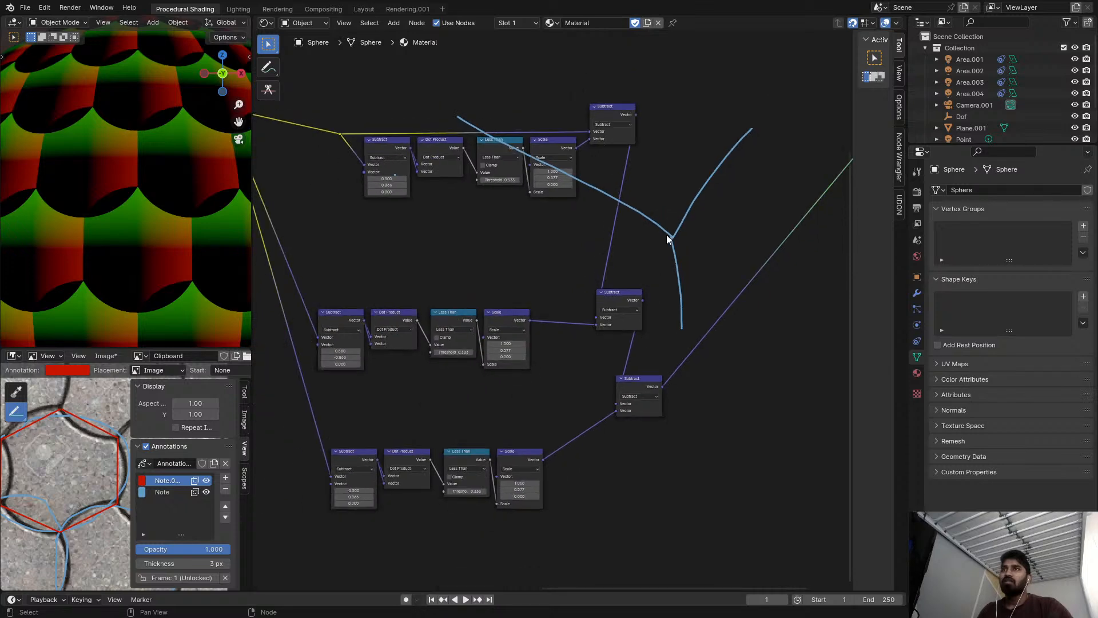
{"action": "scroll", "coordinate": [462, 313], "scroll_direction": "up", "scroll_amount": 2}
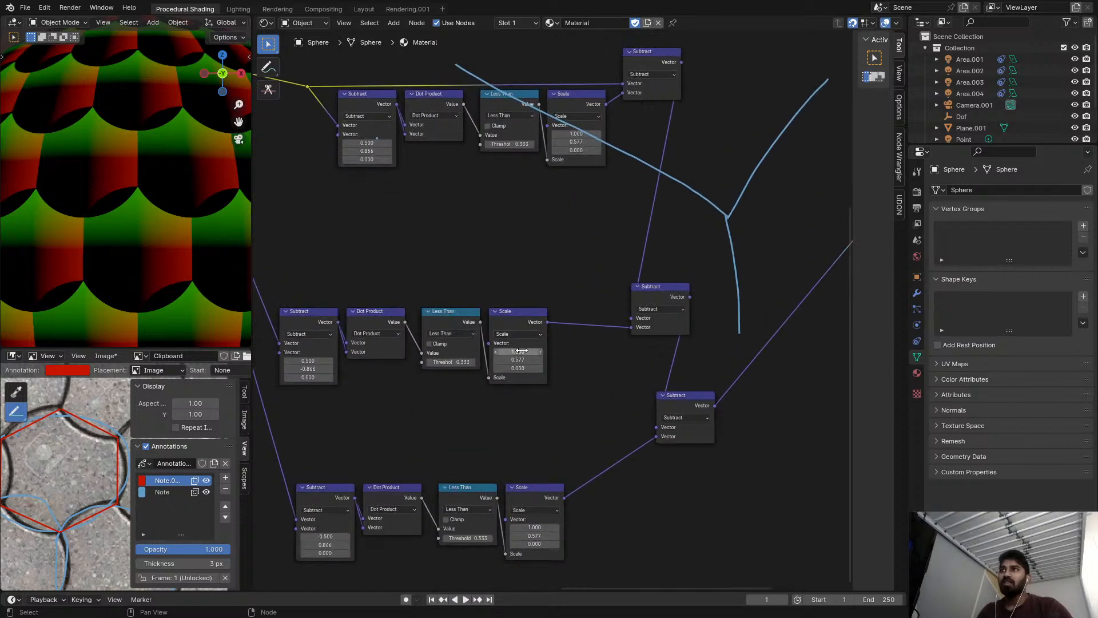
Try X -1 in the second chain's Scale vector, and preview that Scale node and the Subtract it feeds.
{"action": "key", "text": "minus"}
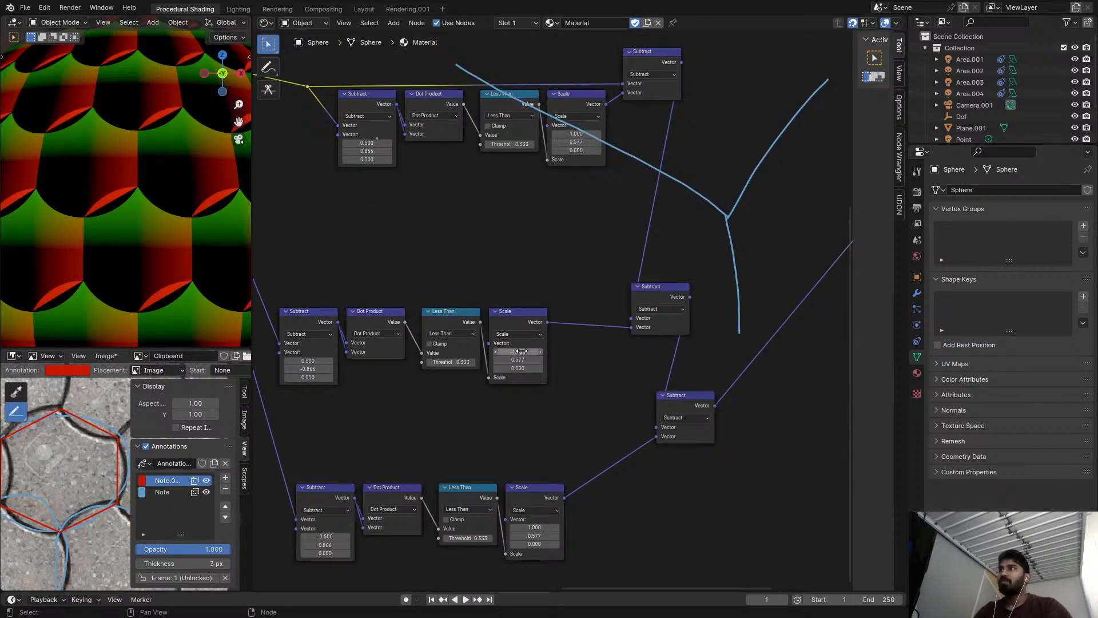
{"action": "middle_click_drag", "start_coordinate": [520, 351], "coordinate": [575, 316]}
{"action": "scroll", "coordinate": [575, 318], "scroll_direction": "up", "scroll_amount": 1}
{"action": "left_click", "coordinate": [590, 285], "text": "ctrl+shift"}
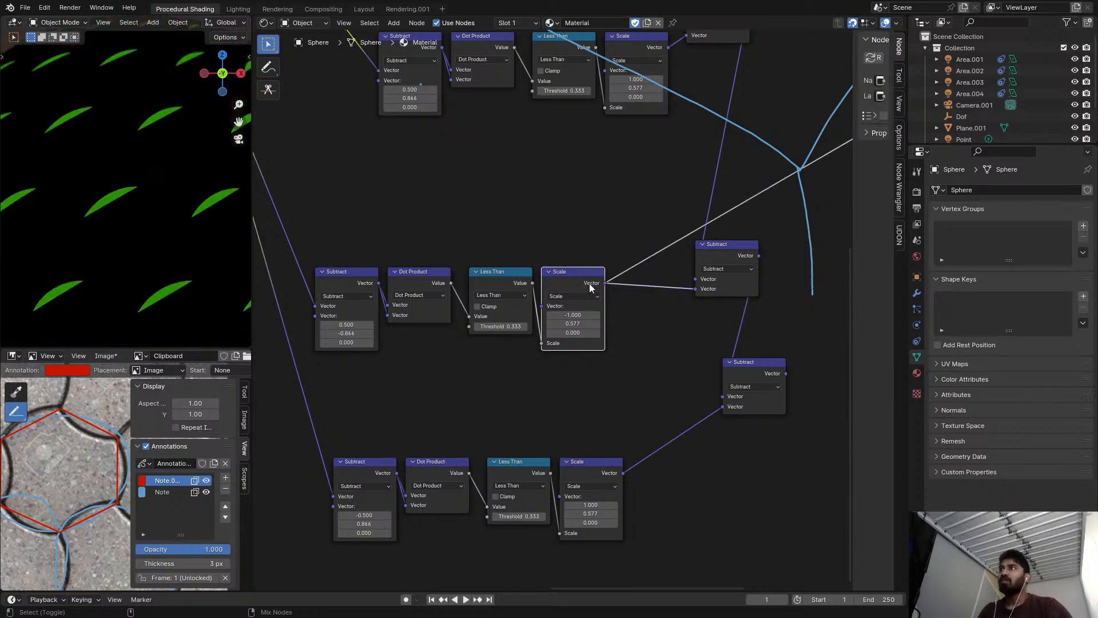
{"action": "scroll", "coordinate": [592, 282], "scroll_direction": "down", "scroll_amount": 2}
{"action": "left_click", "coordinate": [640, 256], "text": "ctrl+shift"}
{"action": "scroll", "coordinate": [551, 301], "scroll_direction": "up", "scroll_amount": 2}
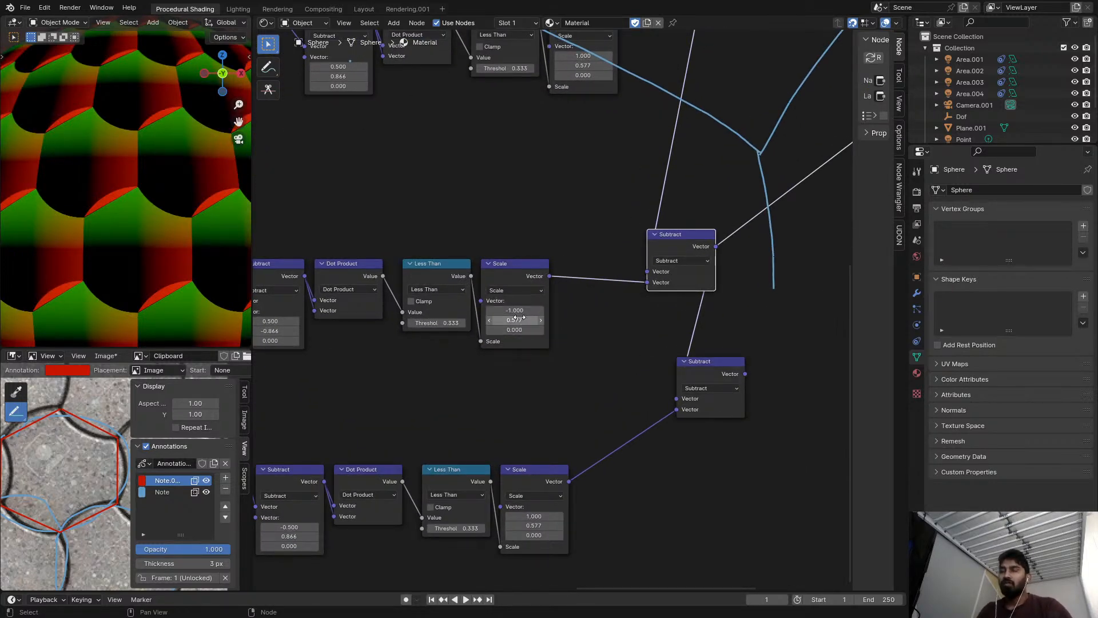
Try flipping the signs of the X and Y values in the second chain's Scale vector.
{"action": "key", "text": "minus"}
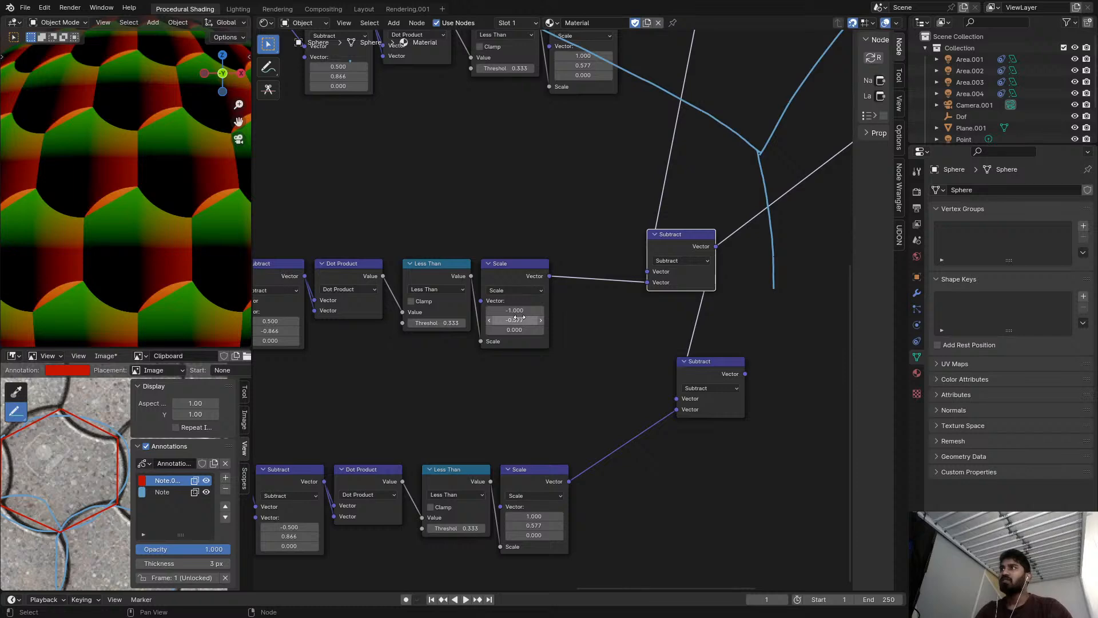
{"action": "key", "text": "minus"}
{"action": "key", "text": "minus"}
{"action": "scroll", "coordinate": [564, 293], "scroll_direction": "down", "scroll_amount": 2}
{"action": "scroll", "coordinate": [564, 294], "scroll_direction": "up", "scroll_amount": 1}
{"action": "left_click_drag", "start_coordinate": [553, 288], "coordinate": [485, 288], "text": "shift"}
{"action": "right_click", "coordinate": [553, 288]}
Set the second chain's Scale vector Y to -0.866 by copying the Y value of the chain's first Subtract.
{"action": "mouse_move", "coordinate": [553, 296]}
{"action": "left_mouse_down"}
{"action": "mouse_move", "coordinate": [576, 296]}
{"action": "mouse_move", "coordinate": [531, 297]}
{"action": "left_mouse_up"}
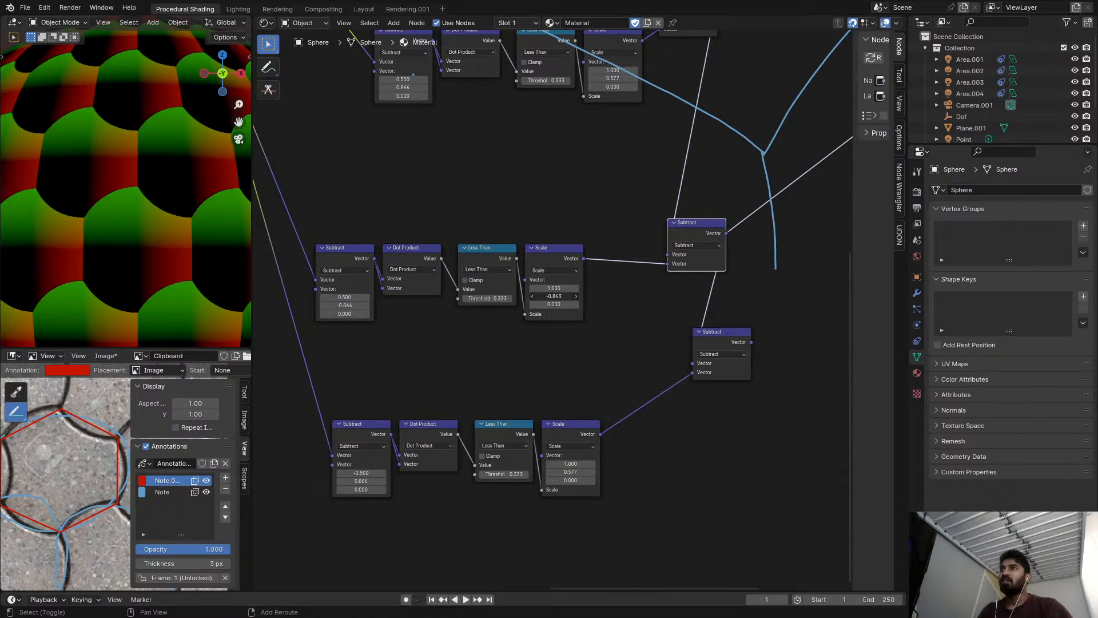
{"action": "scroll", "coordinate": [558, 326], "scroll_direction": "up", "scroll_amount": 3}
{"action": "left_click", "coordinate": [339, 294]}
{"action": "key", "text": "ctrl+c"}
{"action": "left_click", "coordinate": [450, 335]}
{"action": "left_click", "coordinate": [645, 281]}
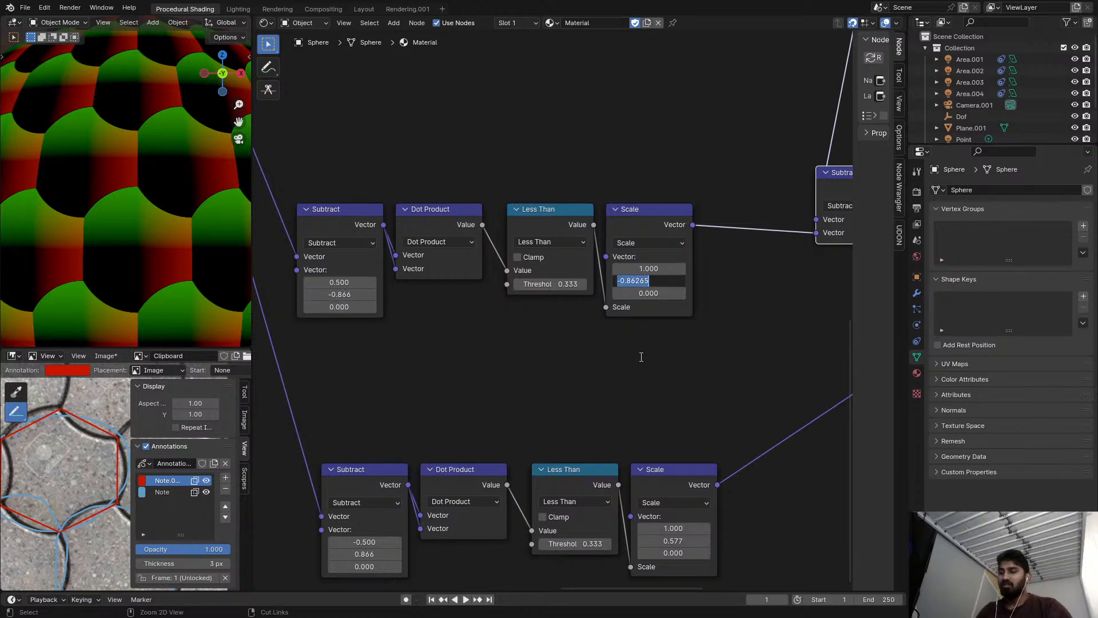
{"action": "key", "text": "ctrl+v"}
{"action": "left_click", "coordinate": [640, 355]}
Try different X values, including 0, in the second chain's Scale vector, and undo them.
{"action": "scroll", "coordinate": [645, 350], "scroll_direction": "up", "scroll_amount": 1}
{"action": "middle_click_drag", "start_coordinate": [646, 350], "coordinate": [611, 373]}
{"action": "scroll", "coordinate": [615, 266], "scroll_direction": "up", "scroll_amount": 2}
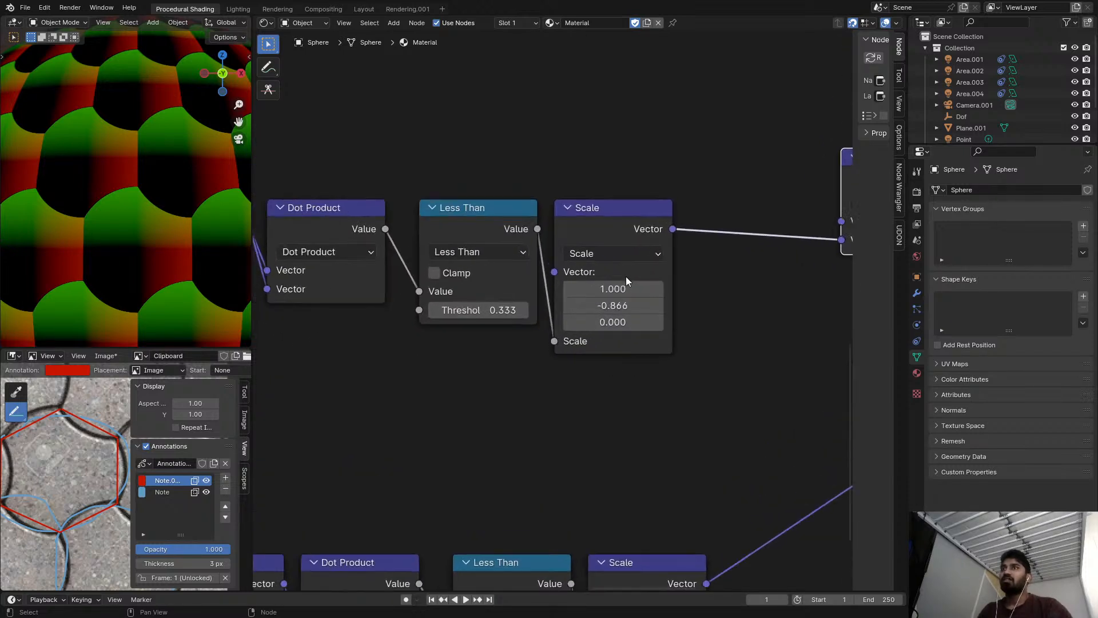
{"action": "left_click_drag", "start_coordinate": [613, 289], "coordinate": [958, 289]}
{"action": "right_click", "coordinate": [627, 288]}
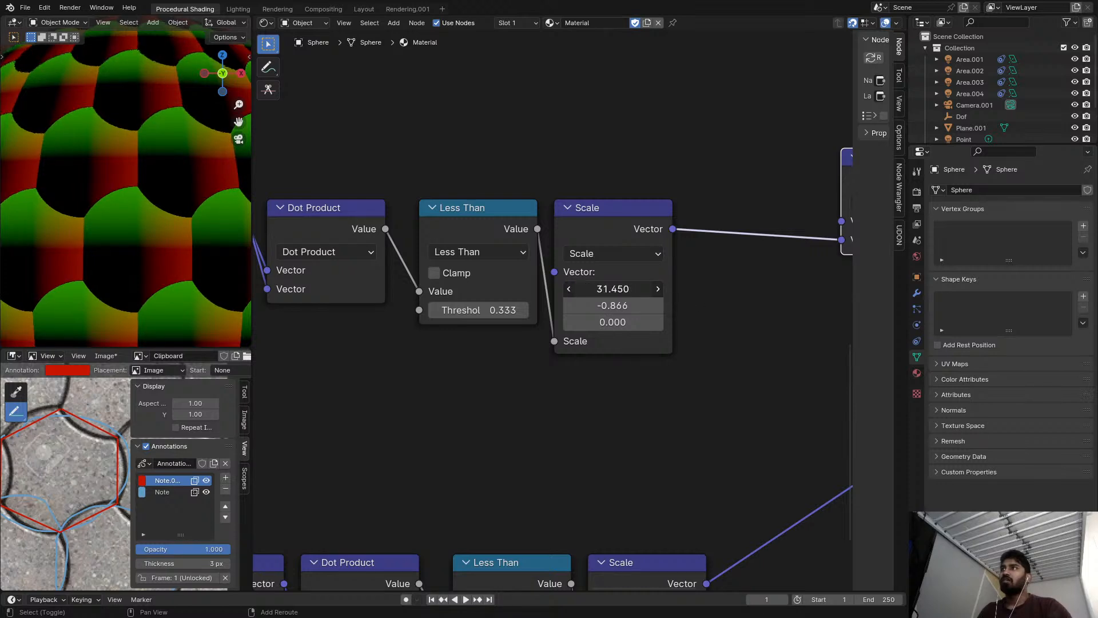
{"action": "left_click_drag", "start_coordinate": [624, 289], "coordinate": [847, 289]}
{"action": "left_click", "coordinate": [625, 289]}
{"action": "type", "text": "0"}
{"action": "key", "text": "Return"}
{"action": "scroll", "coordinate": [750, 330], "scroll_direction": "down", "scroll_amount": 1}
{"action": "middle_click_drag", "start_coordinate": [750, 331], "coordinate": [662, 327]}
{"action": "key", "text": "ctrl+z"}
{"action": "left_click", "coordinate": [534, 288]}
{"action": "key", "text": "ctrl+z"}
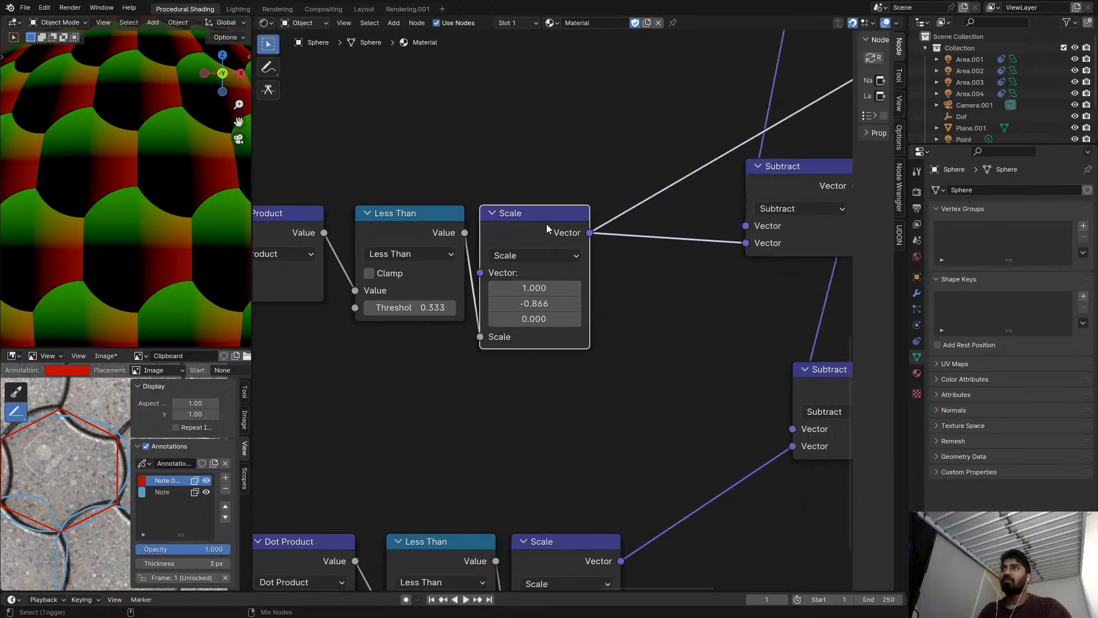
Preview the second chain's Scale and output Subtract in turn, and test another Scale X value without keeping it.
{"action": "left_click", "coordinate": [547, 224], "text": "ctrl+shift"}
{"action": "middle_click_drag", "start_coordinate": [653, 220], "coordinate": [592, 229]}
{"action": "left_click", "coordinate": [759, 184], "text": "ctrl+shift"}
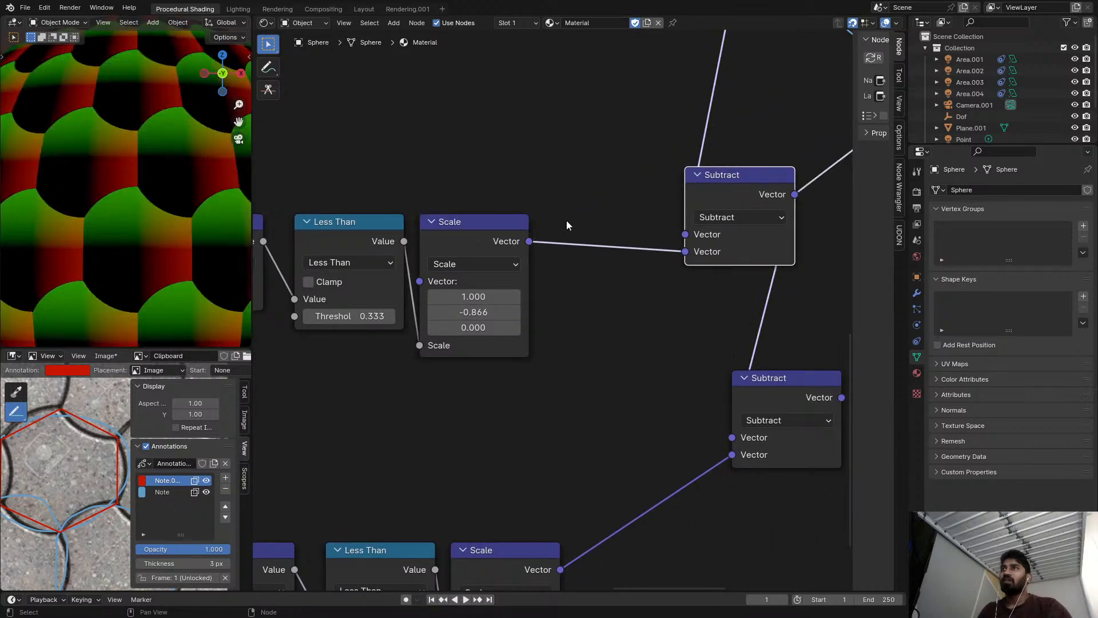
{"action": "left_click", "coordinate": [502, 238], "text": "ctrl+shift"}
{"action": "left_click_drag", "start_coordinate": [474, 296], "coordinate": [827, 297]}
{"action": "right_click", "coordinate": [827, 296]}
Insert a Vector Math node on the output link of the second chain's output Subtract.
{"action": "left_click", "coordinate": [748, 205], "text": "ctrl+shift"}
{"action": "middle_click_drag", "start_coordinate": [748, 205], "coordinate": [644, 207]}
{"action": "scroll", "coordinate": [644, 207], "scroll_direction": "down", "scroll_amount": 3}
{"action": "middle_click_drag", "start_coordinate": [510, 218], "coordinate": [436, 218]}
{"action": "scroll", "coordinate": [436, 218], "scroll_direction": "down", "scroll_amount": 2}
{"action": "middle_click_drag", "start_coordinate": [627, 217], "coordinate": [536, 238]}
{"action": "key", "text": "shift+a"}
{"action": "left_click", "coordinate": [536, 239]}
{"action": "type", "text": "vec"}
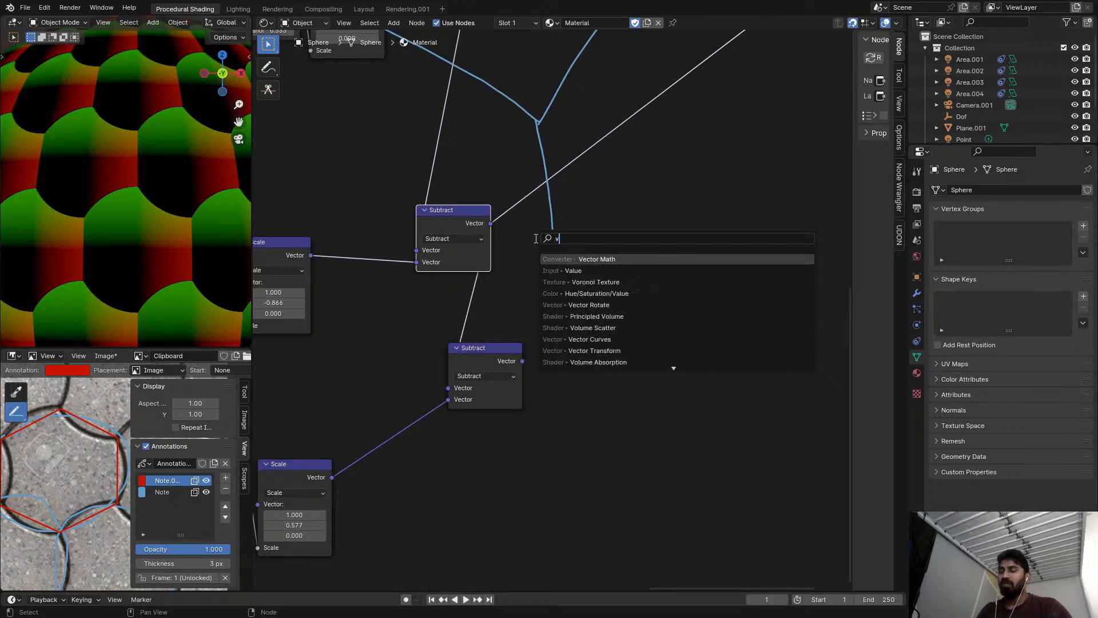
{"action": "key", "text": "Return"}
{"action": "left_click", "coordinate": [569, 166]}
Switch the new Vector Math node to Length and preview its value on the sphere.
{"action": "left_click", "coordinate": [591, 193]}
{"action": "left_click", "coordinate": [574, 372]}
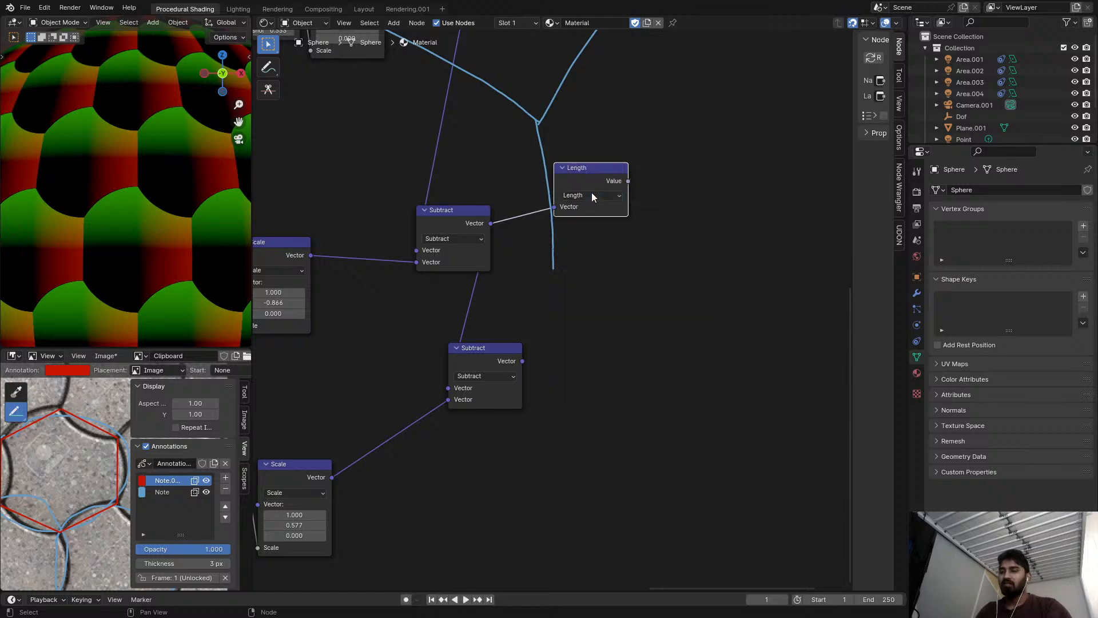
{"action": "left_click_drag", "start_coordinate": [595, 180], "coordinate": [605, 191]}
{"action": "middle_click_drag", "start_coordinate": [523, 217], "coordinate": [693, 234]}
{"action": "scroll", "coordinate": [693, 233], "scroll_direction": "up", "scroll_amount": 1}
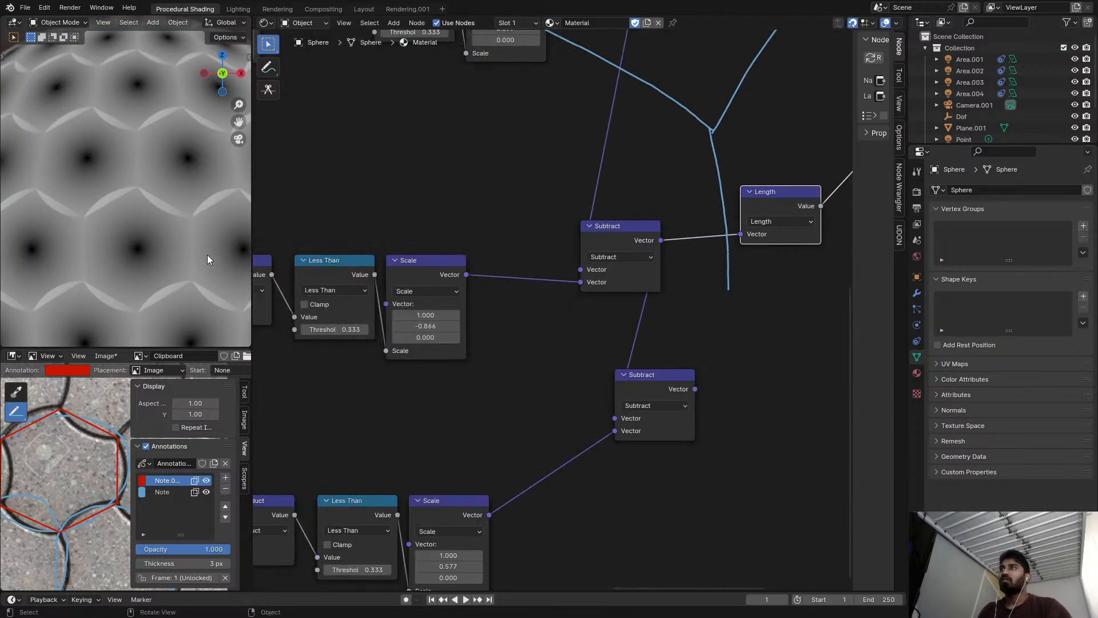
Set the second chain's Scale vector X to 0.5.
{"action": "scroll", "coordinate": [120, 244], "scroll_direction": "down", "scroll_amount": 5}
{"action": "scroll", "coordinate": [116, 243], "scroll_direction": "up", "scroll_amount": 6}
{"action": "middle_click_drag", "start_coordinate": [402, 242], "coordinate": [459, 245]}
{"action": "scroll", "coordinate": [478, 261], "scroll_direction": "up", "scroll_amount": 1}
{"action": "left_click_drag", "start_coordinate": [504, 333], "coordinate": [449, 333], "text": "shift"}
{"action": "left_click", "coordinate": [503, 335]}
{"action": "type", "text": ".5"}
{"action": "key", "text": "Return"}
Test the first chain's Scale vector values and set its X to 0.5.
{"action": "scroll", "coordinate": [507, 292], "scroll_direction": "down", "scroll_amount": 2}
{"action": "middle_click_drag", "start_coordinate": [563, 221], "coordinate": [514, 362]}
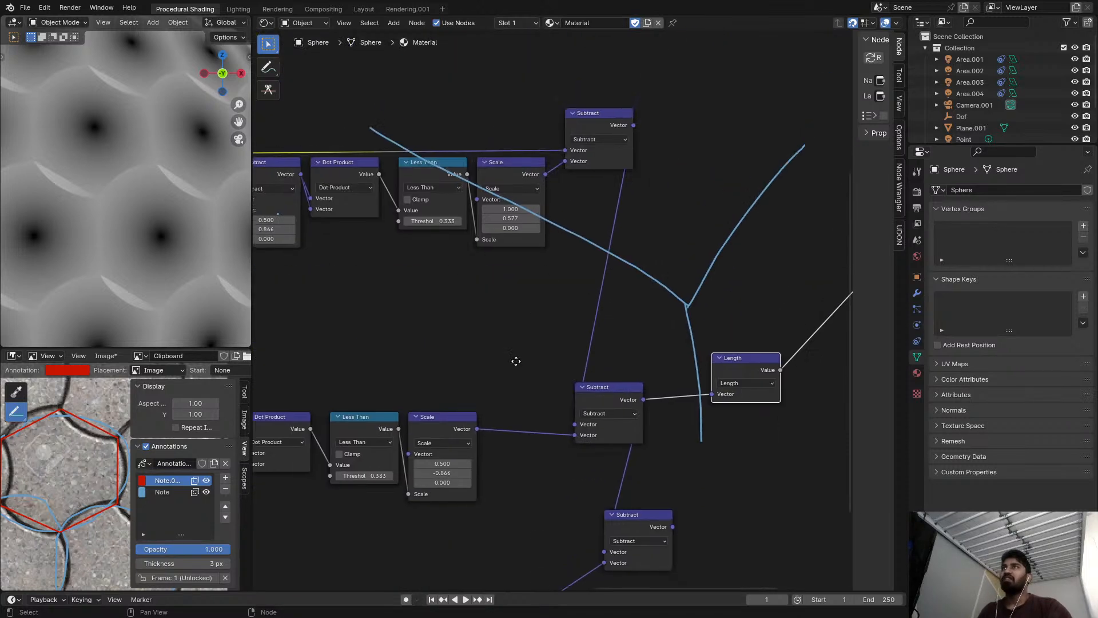
{"action": "scroll", "coordinate": [552, 244], "scroll_direction": "up", "scroll_amount": 2}
{"action": "scroll", "coordinate": [517, 186], "scroll_direction": "up", "scroll_amount": 1}
{"action": "left_click_drag", "start_coordinate": [511, 204], "coordinate": [572, 215]}
{"action": "right_click", "coordinate": [517, 204]}
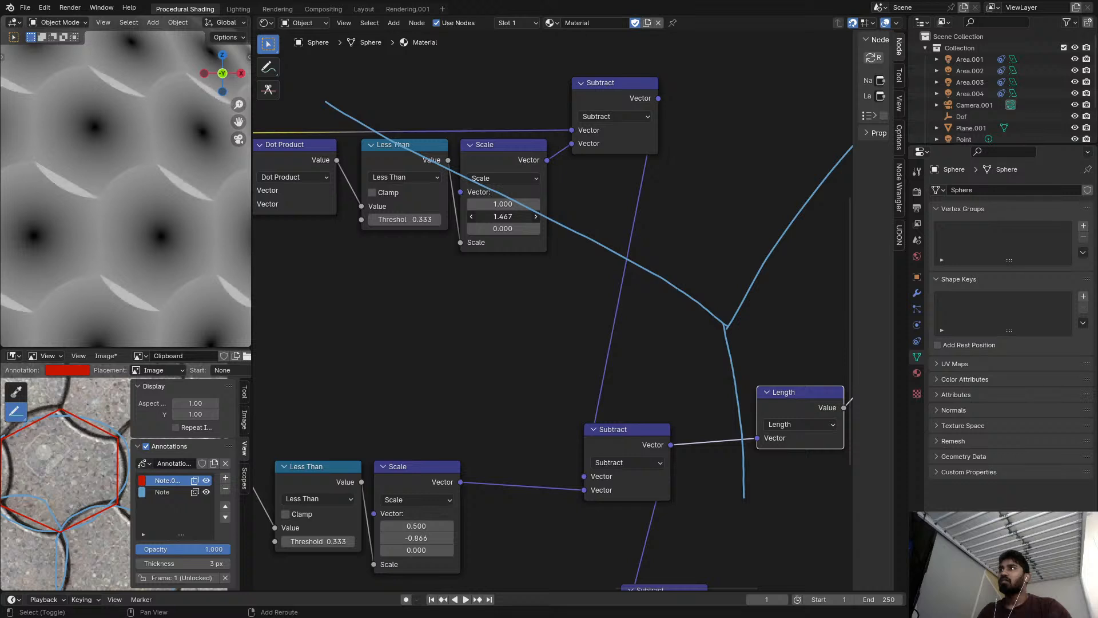
{"action": "right_click", "coordinate": [504, 216]}
{"action": "left_click_drag", "start_coordinate": [502, 205], "coordinate": [488, 204]}
{"action": "left_click", "coordinate": [503, 205]}
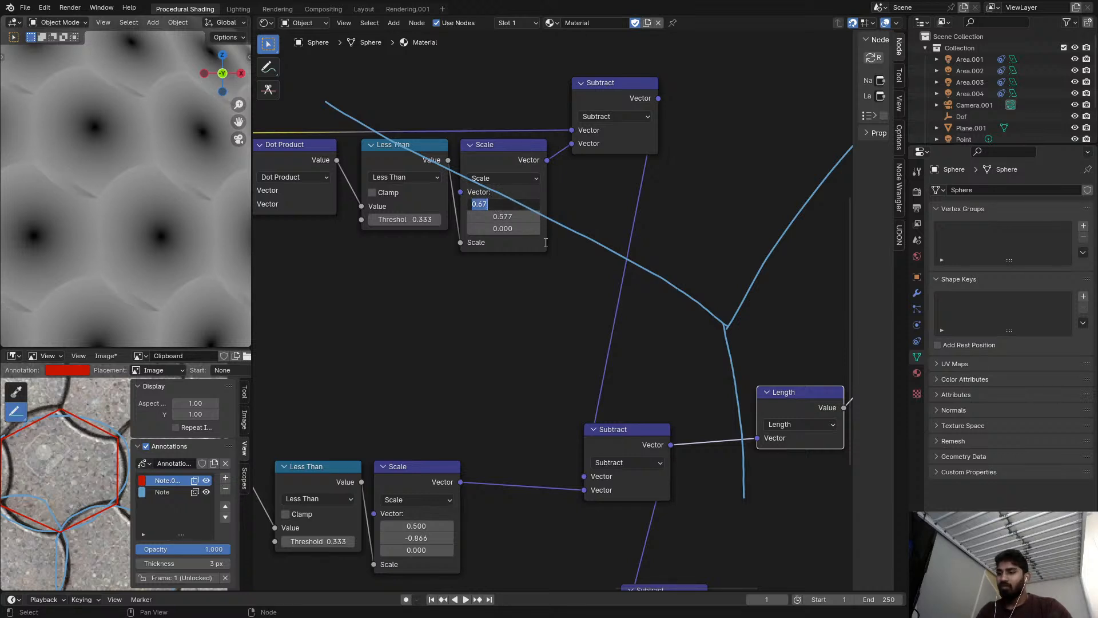
{"action": "type", "text": ".5"}
{"action": "key", "text": "Return"}
Set the first chain's Scale vector Y to 0.866, matching the magnitude used in the second chain's Scale.
{"action": "left_click_drag", "start_coordinate": [502, 216], "coordinate": [526, 216]}
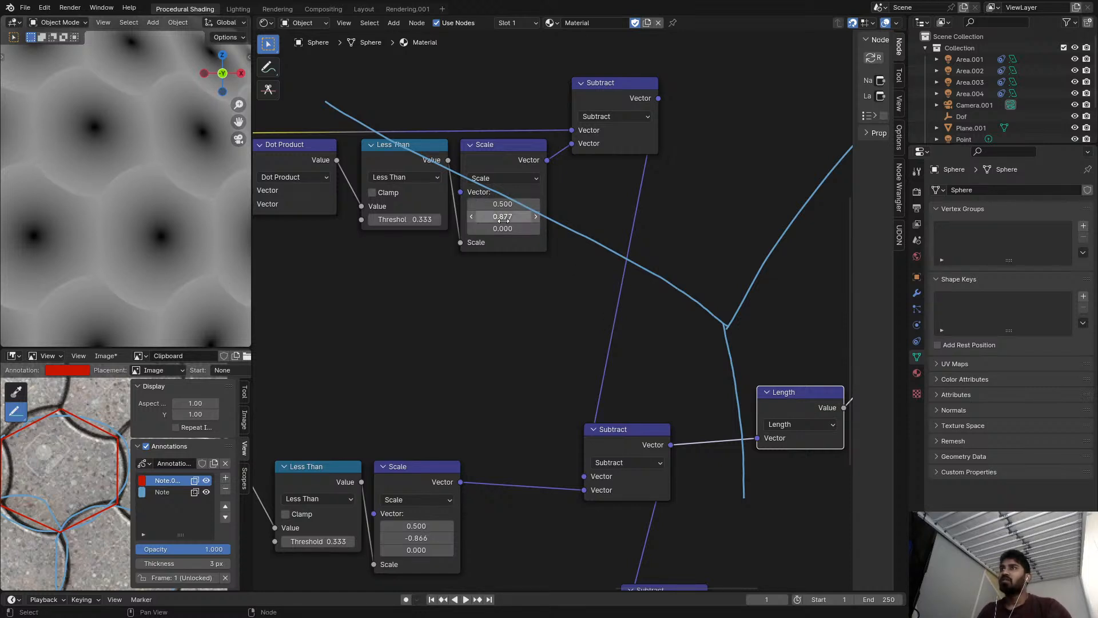
{"action": "scroll", "coordinate": [512, 274], "scroll_direction": "down", "scroll_amount": 2}
{"action": "middle_click_drag", "start_coordinate": [481, 373], "coordinate": [528, 361]}
{"action": "scroll", "coordinate": [510, 382], "scroll_direction": "up", "scroll_amount": 1}
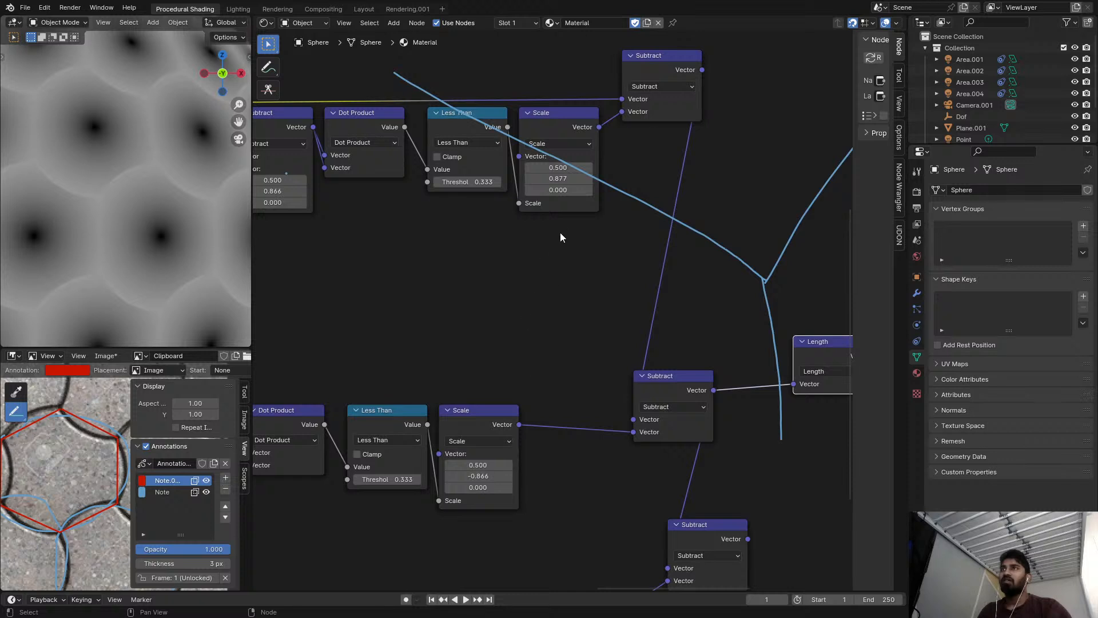
{"action": "middle_click_drag", "start_coordinate": [501, 449], "coordinate": [507, 442]}
{"action": "left_click", "coordinate": [497, 468]}
{"action": "key", "text": "Return"}
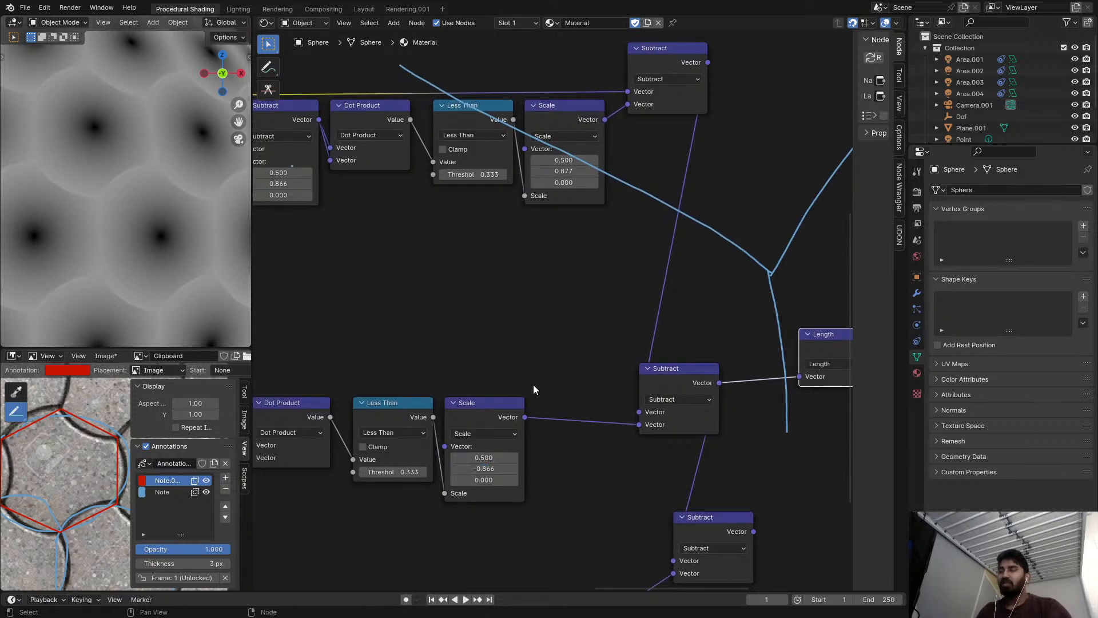
{"action": "left_click", "coordinate": [564, 171]}
{"action": "key", "text": "Return"}
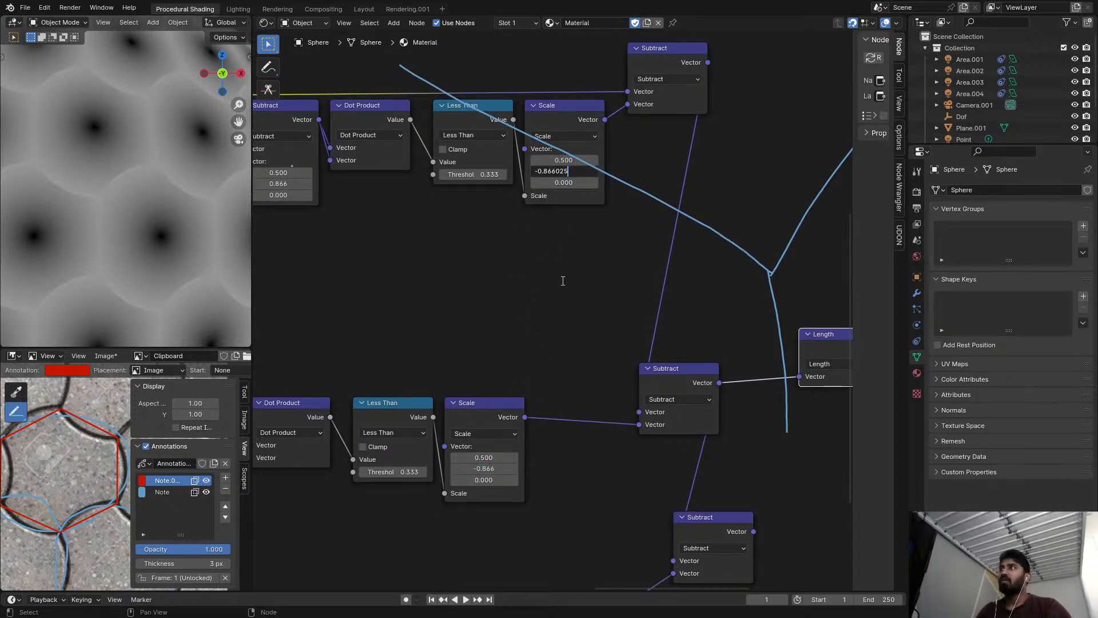
{"action": "left_click", "coordinate": [565, 171]}
{"action": "type", "text": "0.866"}
{"action": "key", "text": "Return"}
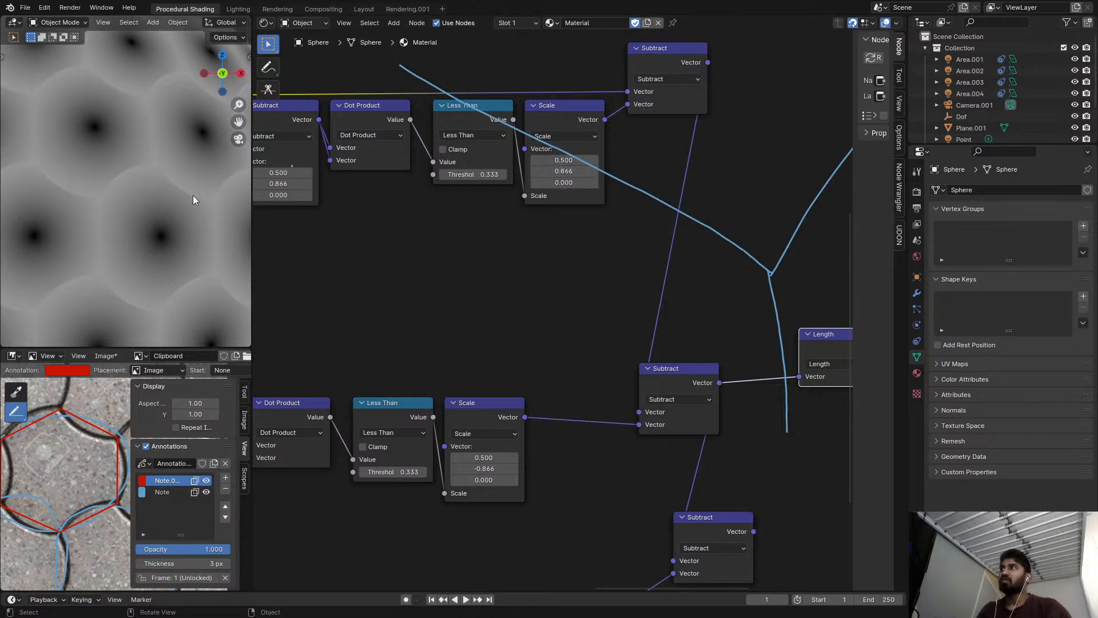
Examine the seams between tiles in the length preview from different angles on the sphere.
{"action": "scroll", "coordinate": [218, 195], "scroll_direction": "down", "scroll_amount": 6}
{"action": "scroll", "coordinate": [471, 268], "scroll_direction": "down", "scroll_amount": 1}
{"action": "middle_click_drag", "start_coordinate": [471, 268], "coordinate": [489, 205]}
{"action": "scroll", "coordinate": [166, 211], "scroll_direction": "up", "scroll_amount": 5}
{"action": "mouse_move", "coordinate": [59, 199]}
{"action": "middle_mouse_down", "text": "shift"}
{"action": "mouse_move", "coordinate": [85, 177]}
{"action": "mouse_move", "coordinate": [247, 194]}
{"action": "mouse_move", "coordinate": [46, 183]}
{"action": "middle_mouse_up", "text": "shift"}
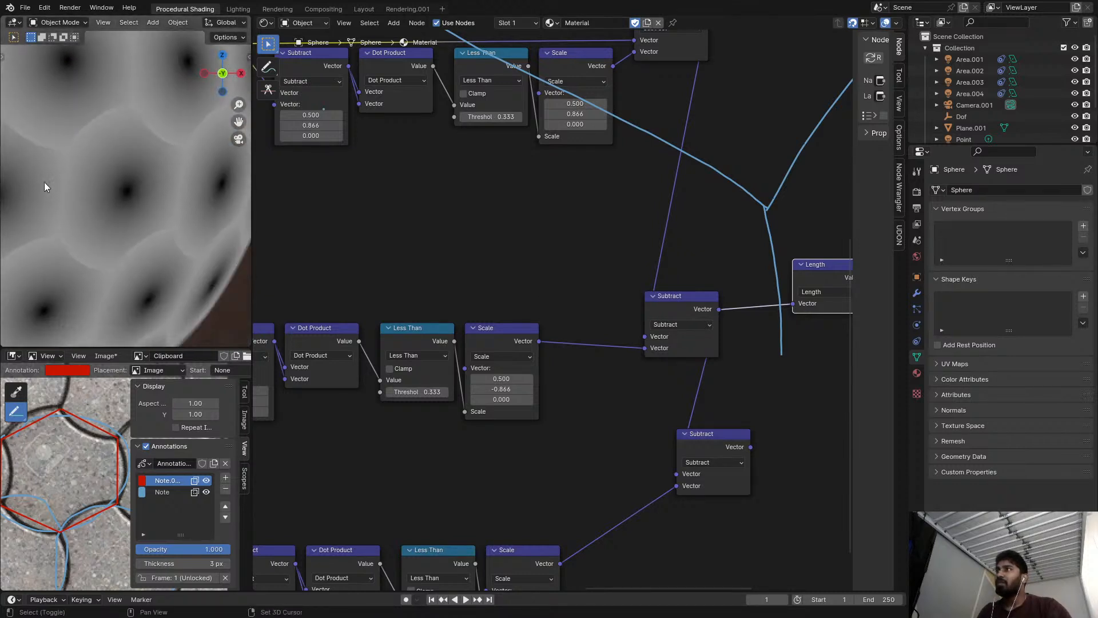
{"action": "scroll", "coordinate": [57, 178], "scroll_direction": "up", "scroll_amount": 5}
{"action": "scroll", "coordinate": [81, 269], "scroll_direction": "down", "scroll_amount": 3}
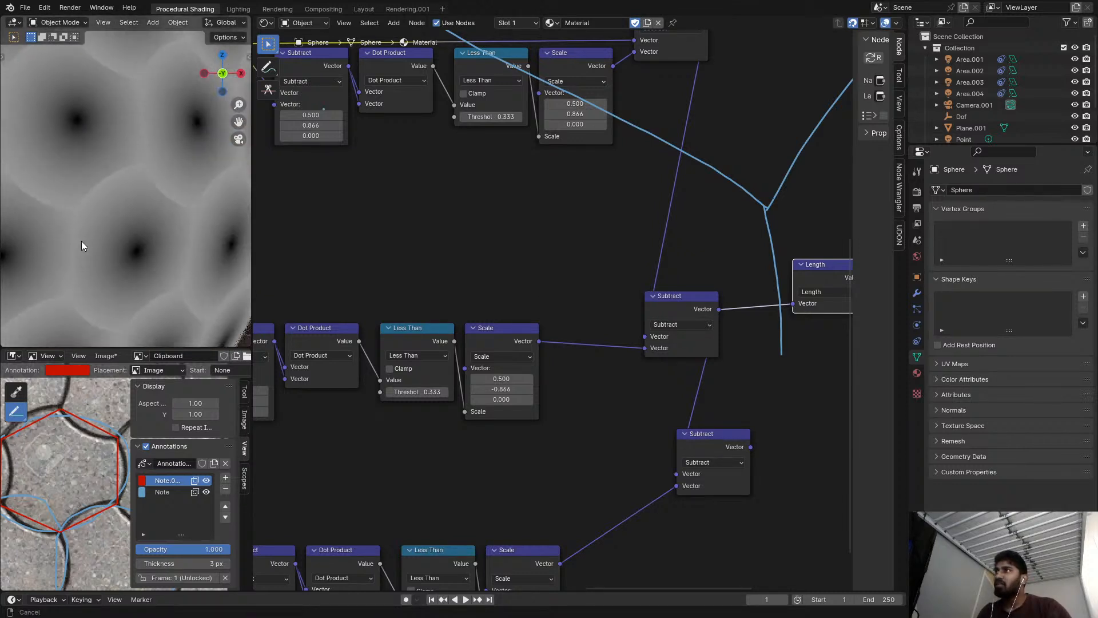
Move the Length node to the third chain's output Subtract and preview the length of that vector.
{"action": "middle_click_drag", "start_coordinate": [713, 462], "coordinate": [714, 392]}
{"action": "scroll", "coordinate": [712, 394], "scroll_direction": "down", "scroll_amount": 1}
{"action": "middle_click_drag", "start_coordinate": [751, 357], "coordinate": [525, 375]}
{"action": "left_click_drag", "start_coordinate": [519, 399], "coordinate": [591, 403]}
{"action": "scroll", "coordinate": [528, 371], "scroll_direction": "down", "scroll_amount": 2}
{"action": "middle_click_drag", "start_coordinate": [540, 334], "coordinate": [586, 342]}
{"action": "scroll", "coordinate": [523, 366], "scroll_direction": "up", "scroll_amount": 2}
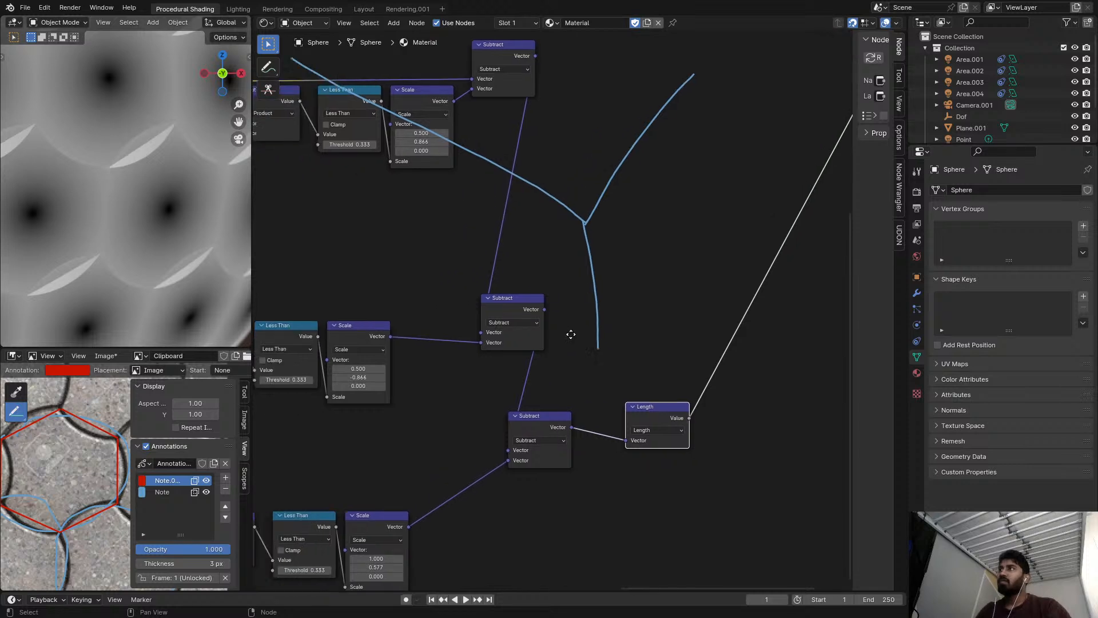
Compare previews of the second and third chains' output Subtracts on the sphere, and check the third chain's Scale values.
{"action": "scroll", "coordinate": [366, 309], "scroll_direction": "down", "scroll_amount": 1}
{"action": "scroll", "coordinate": [82, 283], "scroll_direction": "down", "scroll_amount": 3}
{"action": "scroll", "coordinate": [556, 305], "scroll_direction": "up", "scroll_amount": 1}
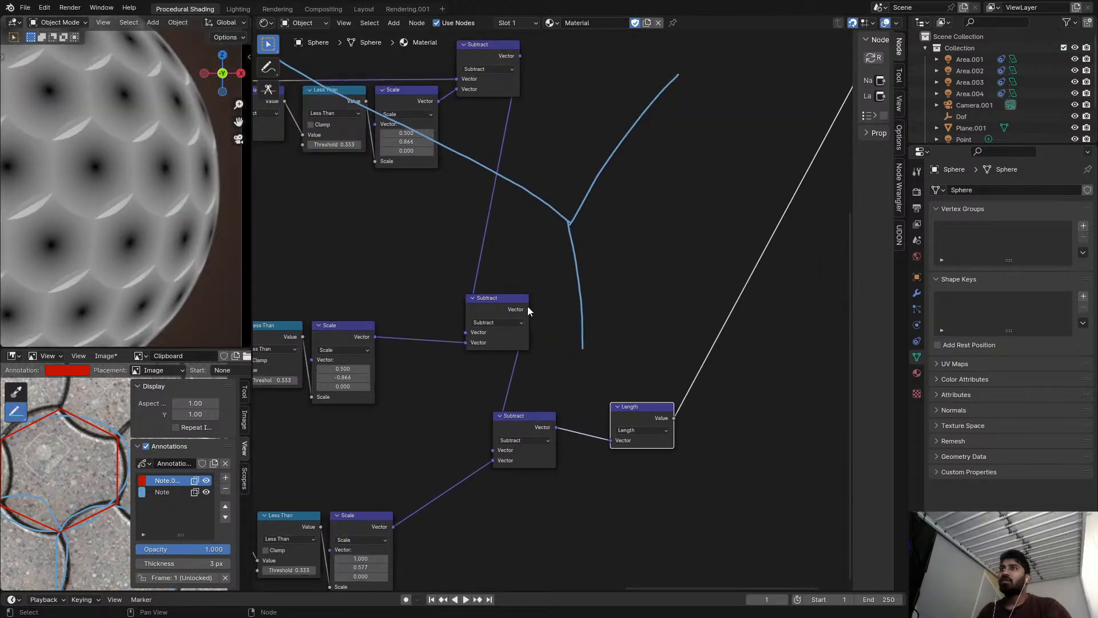
{"action": "left_click", "coordinate": [529, 418], "text": "ctrl+shift"}
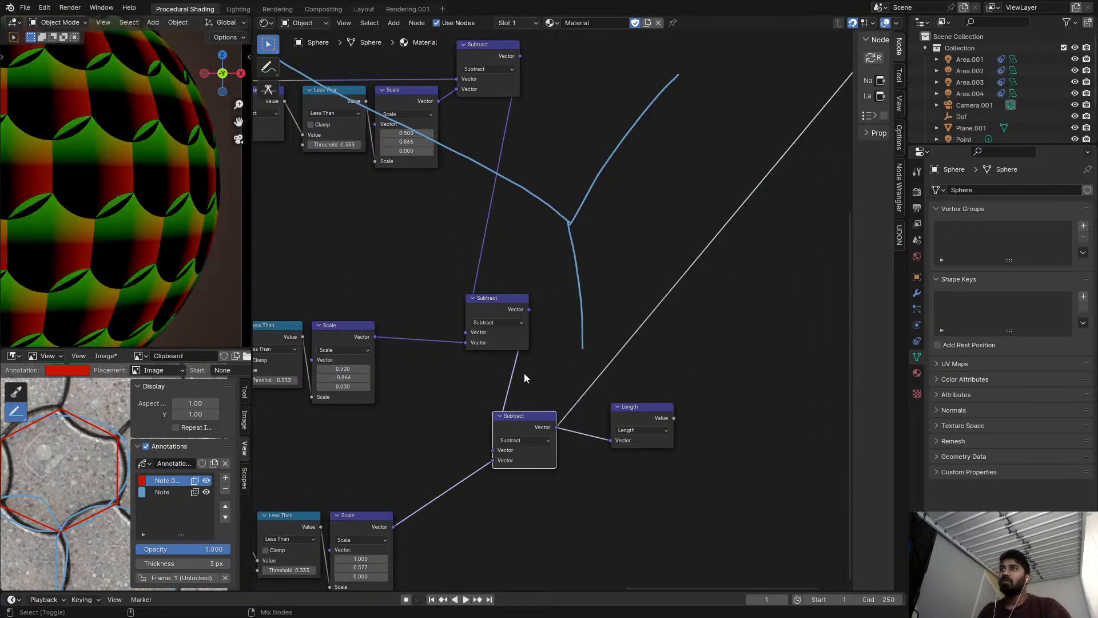
{"action": "left_click", "coordinate": [497, 309], "text": "ctrl+shift"}
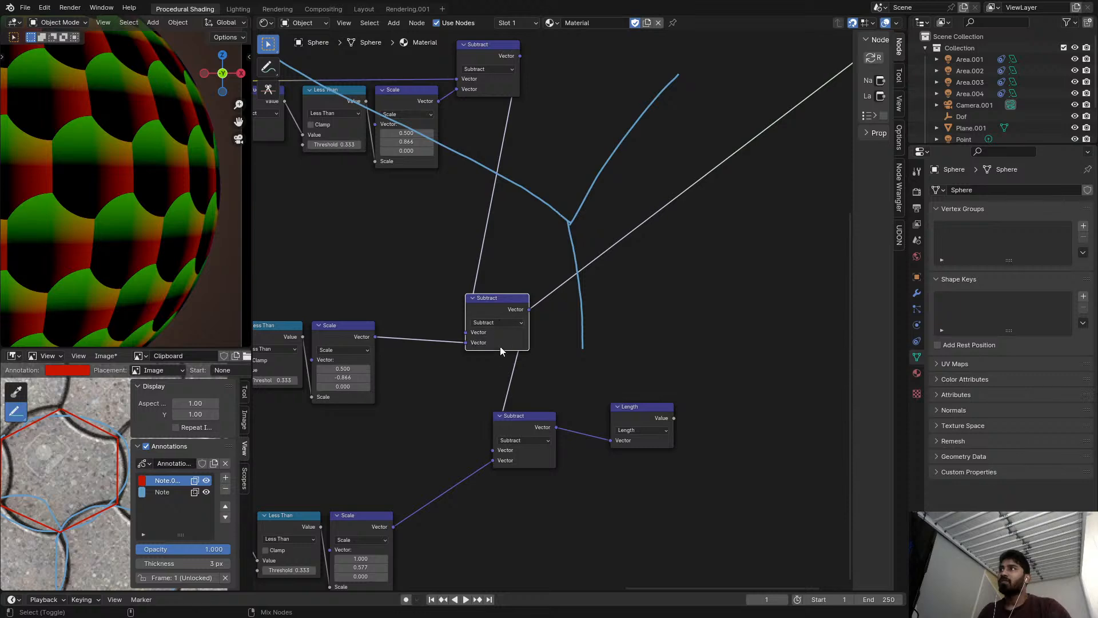
{"action": "left_click", "coordinate": [524, 424], "text": "ctrl+shift"}
{"action": "scroll", "coordinate": [446, 435], "scroll_direction": "down", "scroll_amount": 2}
{"action": "middle_click_drag", "start_coordinate": [369, 461], "coordinate": [507, 358]}
{"action": "scroll", "coordinate": [508, 372], "scroll_direction": "up", "scroll_amount": 3}
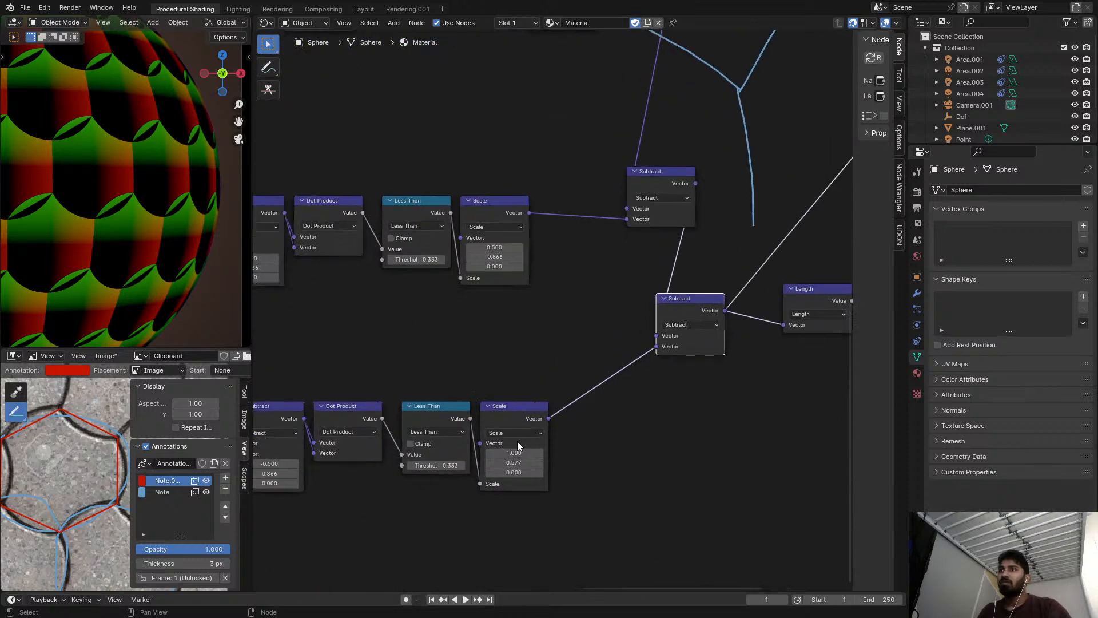
{"action": "scroll", "coordinate": [524, 445], "scroll_direction": "down", "scroll_amount": 5}
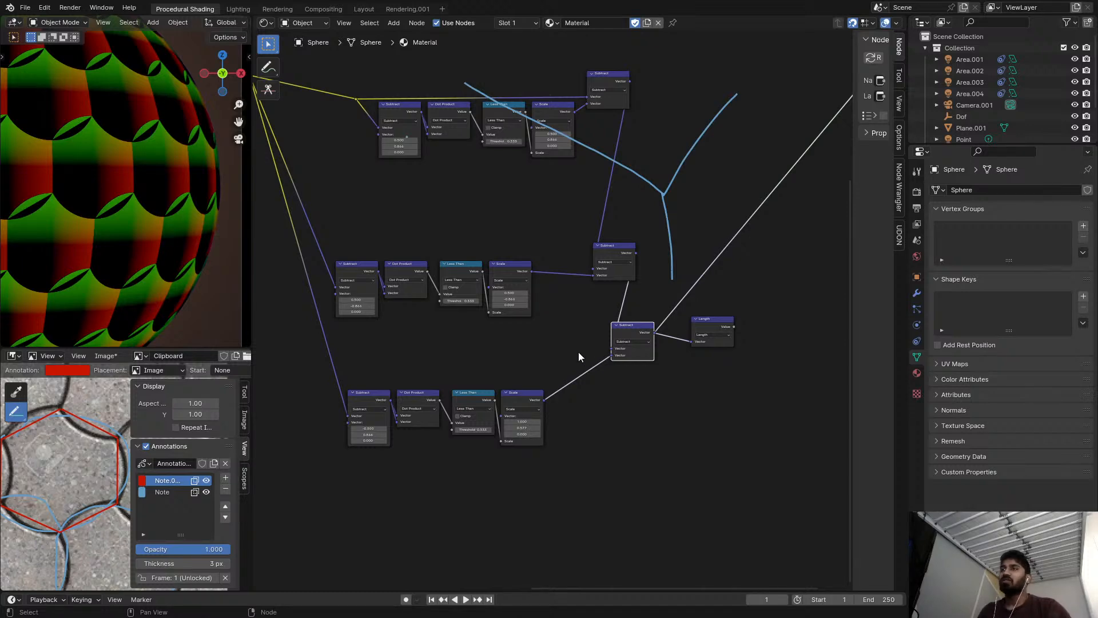
Preview the Length node fed by the third chain's output Subtract on the sphere.
{"action": "scroll", "coordinate": [579, 351], "scroll_direction": "up", "scroll_amount": 4}
{"action": "scroll", "coordinate": [627, 275], "scroll_direction": "down", "scroll_amount": 4}
{"action": "middle_click_drag", "start_coordinate": [603, 193], "coordinate": [513, 264]}
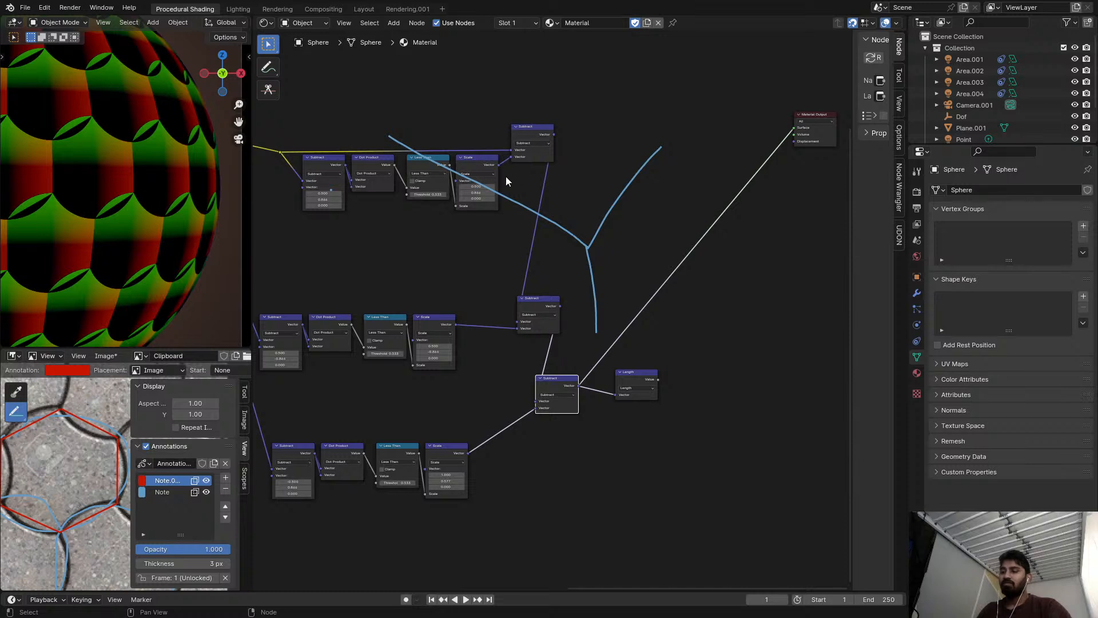
{"action": "mouse_move", "coordinate": [343, 113]}
{"action": "right_mouse_down"}
{"action": "mouse_move", "coordinate": [628, 176]}
{"action": "mouse_move", "coordinate": [594, 206]}
{"action": "right_mouse_up"}
{"action": "mouse_move", "coordinate": [666, 175]}
{"action": "right_mouse_down"}
{"action": "mouse_move", "coordinate": [598, 247]}
{"action": "mouse_move", "coordinate": [603, 320]}
{"action": "right_mouse_up"}
{"action": "scroll", "coordinate": [603, 321], "scroll_direction": "up", "scroll_amount": 2}
{"action": "left_click_drag", "start_coordinate": [565, 384], "coordinate": [621, 273]}
{"action": "left_click_drag", "start_coordinate": [673, 391], "coordinate": [704, 327]}
{"action": "left_click", "coordinate": [704, 326], "text": "ctrl+shift"}
{"action": "middle_click_drag", "start_coordinate": [612, 361], "coordinate": [780, 247]}
{"action": "scroll", "coordinate": [578, 379], "scroll_direction": "up", "scroll_amount": 7}
{"action": "middle_click_drag", "start_coordinate": [572, 371], "coordinate": [678, 302]}
{"action": "scroll", "coordinate": [430, 349], "scroll_direction": "down", "scroll_amount": 4}
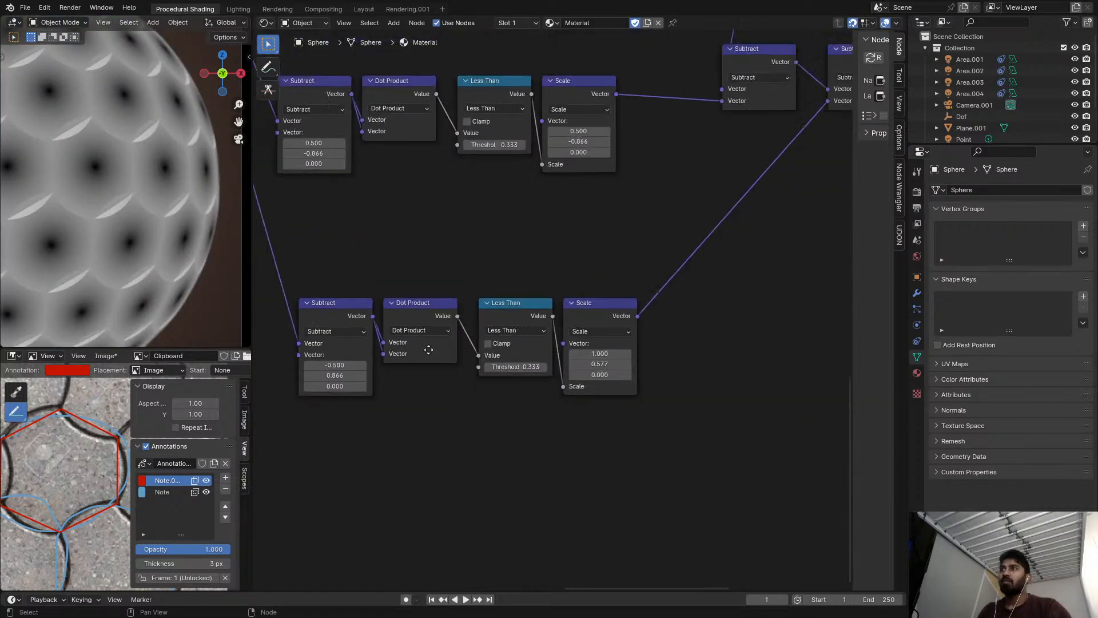
Preview the third chain's first Subtract, and compare the Dot Product previews of the three chains.
{"action": "middle_click_drag", "start_coordinate": [429, 353], "coordinate": [537, 395]}
{"action": "left_click", "coordinate": [448, 359], "text": "ctrl+shift"}
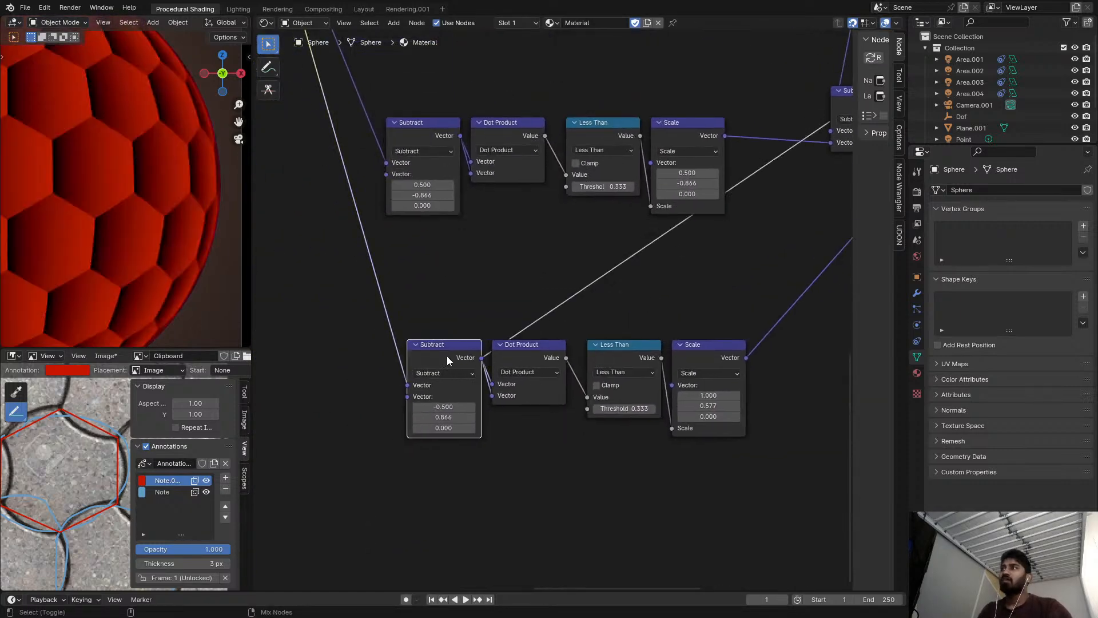
{"action": "left_click", "coordinate": [526, 359], "text": "ctrl+shift"}
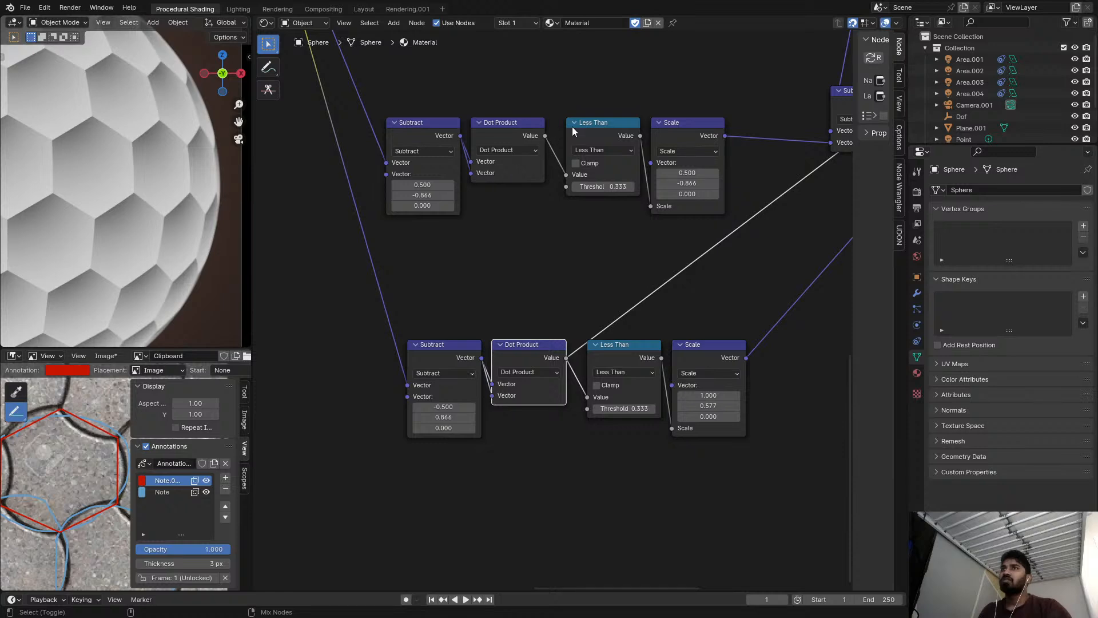
{"action": "left_click", "coordinate": [514, 126], "text": "ctrl+shift"}
{"action": "middle_click_drag", "start_coordinate": [503, 157], "coordinate": [517, 335]}
{"action": "scroll", "coordinate": [516, 335], "scroll_direction": "down", "scroll_amount": 3}
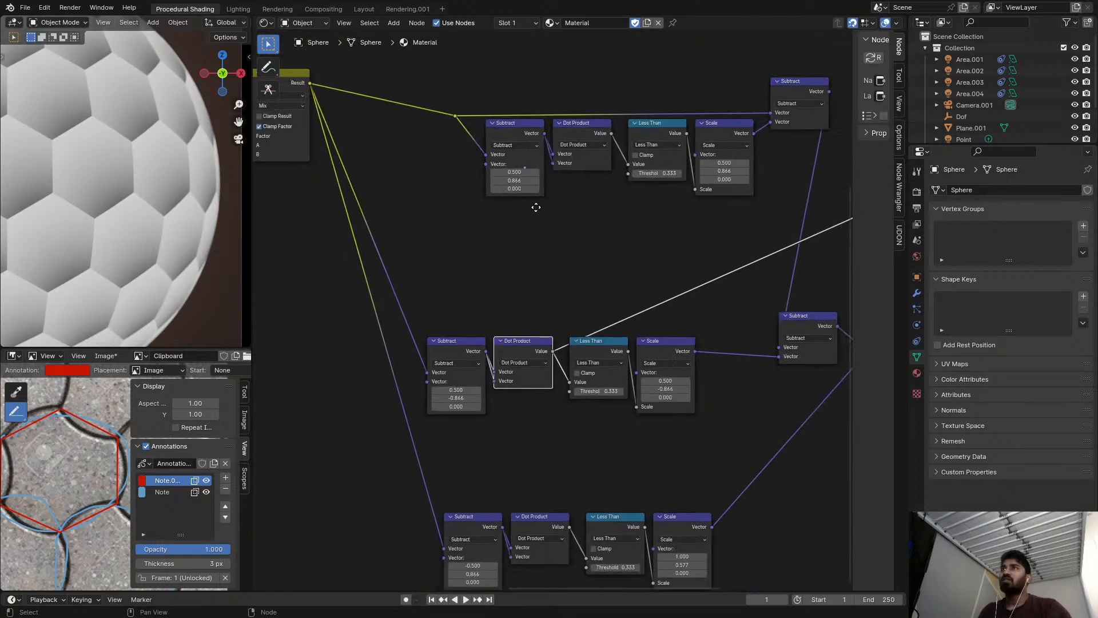
{"action": "middle_click_drag", "start_coordinate": [540, 197], "coordinate": [517, 235]}
{"action": "scroll", "coordinate": [517, 235], "scroll_direction": "up", "scroll_amount": 1}
{"action": "left_click", "coordinate": [561, 157], "text": "ctrl+shift"}
{"action": "scroll", "coordinate": [613, 266], "scroll_direction": "down", "scroll_amount": 1}
{"action": "middle_click_drag", "start_coordinate": [614, 266], "coordinate": [527, 260]}
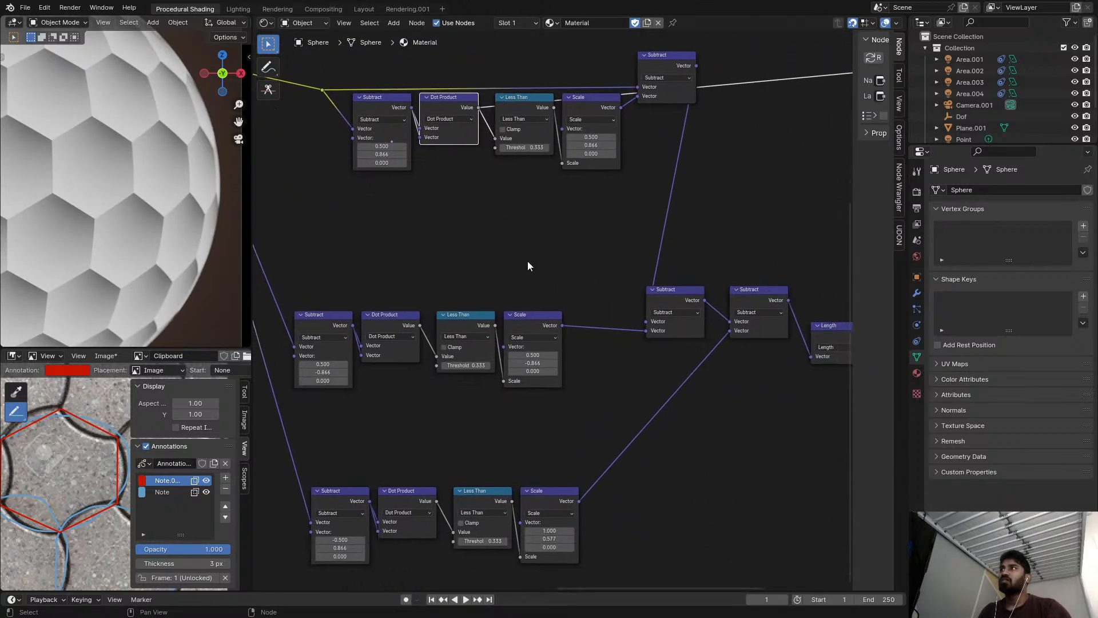
Recheck the third chain's preview and return to previewing the Length node's output.
{"action": "scroll", "coordinate": [564, 435], "scroll_direction": "up", "scroll_amount": 1}
{"action": "middle_click_drag", "start_coordinate": [564, 435], "coordinate": [529, 430]}
{"action": "left_click", "coordinate": [523, 498], "text": "ctrl+shift"}
{"action": "middle_click_drag", "start_coordinate": [607, 452], "coordinate": [472, 408]}
{"action": "left_click", "coordinate": [707, 269], "text": "ctrl+shift"}
{"action": "middle_click_drag", "start_coordinate": [521, 313], "coordinate": [579, 285]}
{"action": "middle_click_drag", "start_coordinate": [398, 332], "coordinate": [499, 294]}
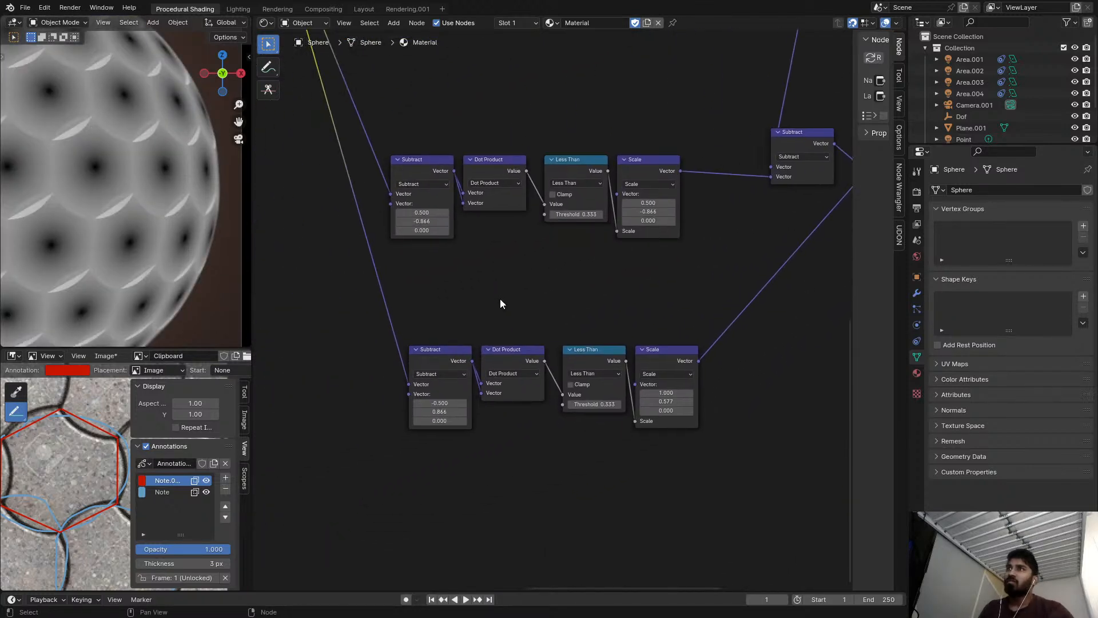
Try 1, 0, 0 as the third chain's first Subtract vector.
{"action": "scroll", "coordinate": [485, 402], "scroll_direction": "up", "scroll_amount": 2}
{"action": "left_click_drag", "start_coordinate": [480, 404], "coordinate": [461, 410]}
{"action": "type", "text": "0"}
{"action": "key", "text": "Return"}
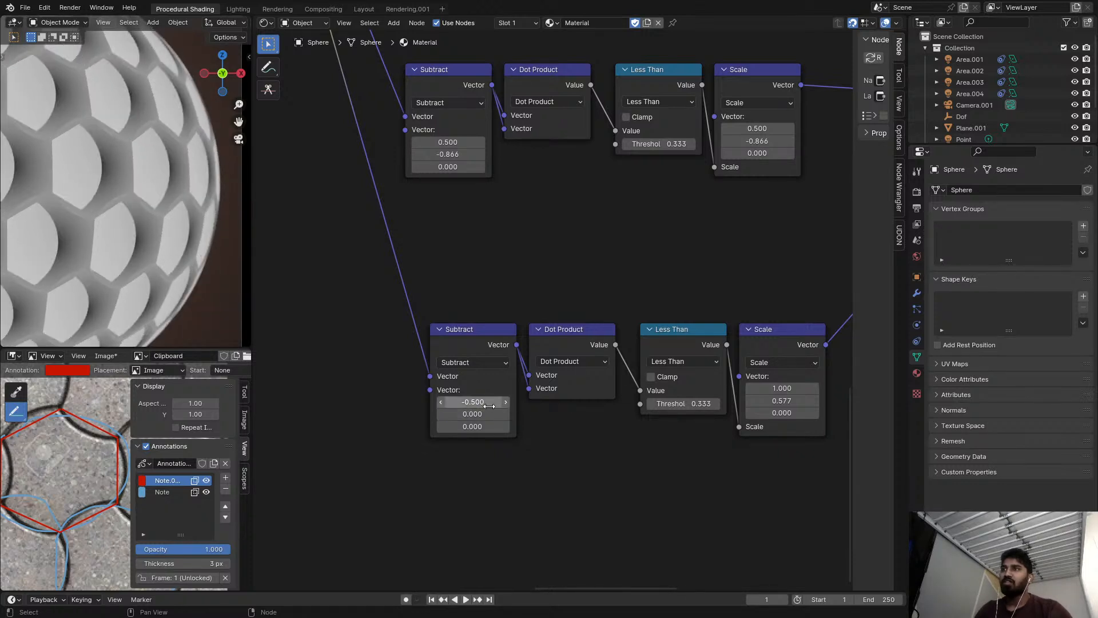
{"action": "key", "text": "Return"}
{"action": "middle_click_drag", "start_coordinate": [541, 418], "coordinate": [581, 407]}
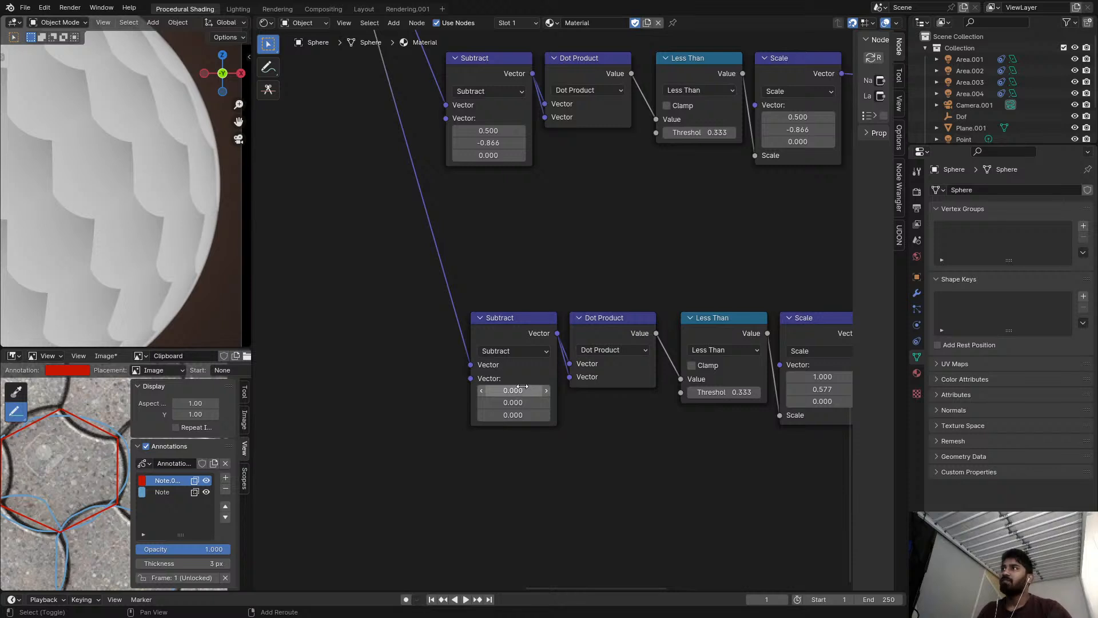
{"action": "mouse_move", "coordinate": [503, 390]}
{"action": "left_mouse_down"}
{"action": "mouse_move", "coordinate": [493, 390]}
{"action": "mouse_move", "coordinate": [529, 402]}
{"action": "mouse_move", "coordinate": [542, 402]}
{"action": "mouse_move", "coordinate": [520, 390]}
{"action": "mouse_move", "coordinate": [579, 390]}
{"action": "mouse_move", "coordinate": [487, 402]}
{"action": "mouse_move", "coordinate": [528, 391]}
{"action": "left_mouse_up"}
{"action": "key", "text": "ctrl+z"}
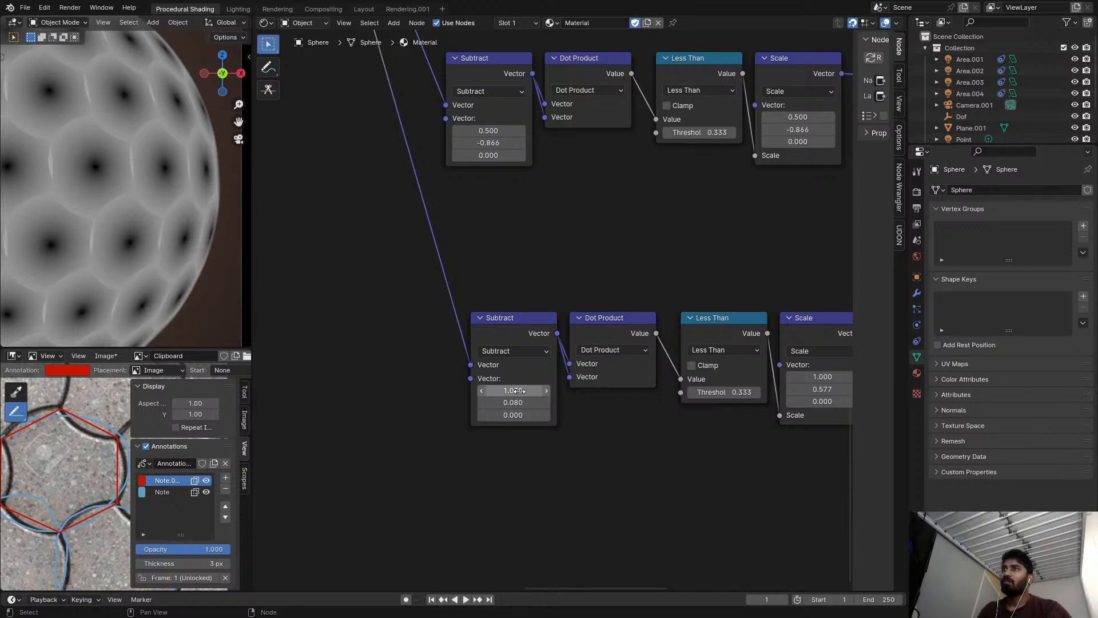
{"action": "key", "text": "Return"}
{"action": "type", "text": "0"}
{"action": "key", "text": "Return"}
Examine the tile seams in the length preview on the sphere at close and wide range.
{"action": "middle_click_drag", "start_coordinate": [572, 388], "coordinate": [571, 346]}
{"action": "scroll", "coordinate": [571, 347], "scroll_direction": "up", "scroll_amount": 1}
{"action": "scroll", "coordinate": [171, 291], "scroll_direction": "up", "scroll_amount": 3}
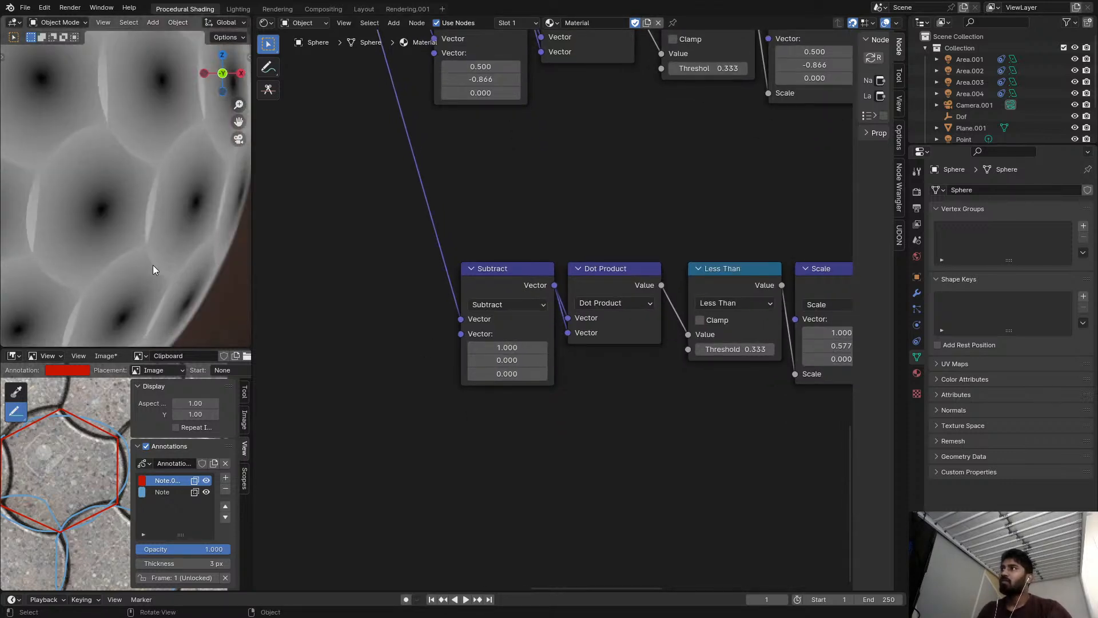
{"action": "scroll", "coordinate": [154, 252], "scroll_direction": "down", "scroll_amount": 3}
{"action": "scroll", "coordinate": [323, 235], "scroll_direction": "down", "scroll_amount": 2}
{"action": "scroll", "coordinate": [108, 205], "scroll_direction": "down", "scroll_amount": 4}
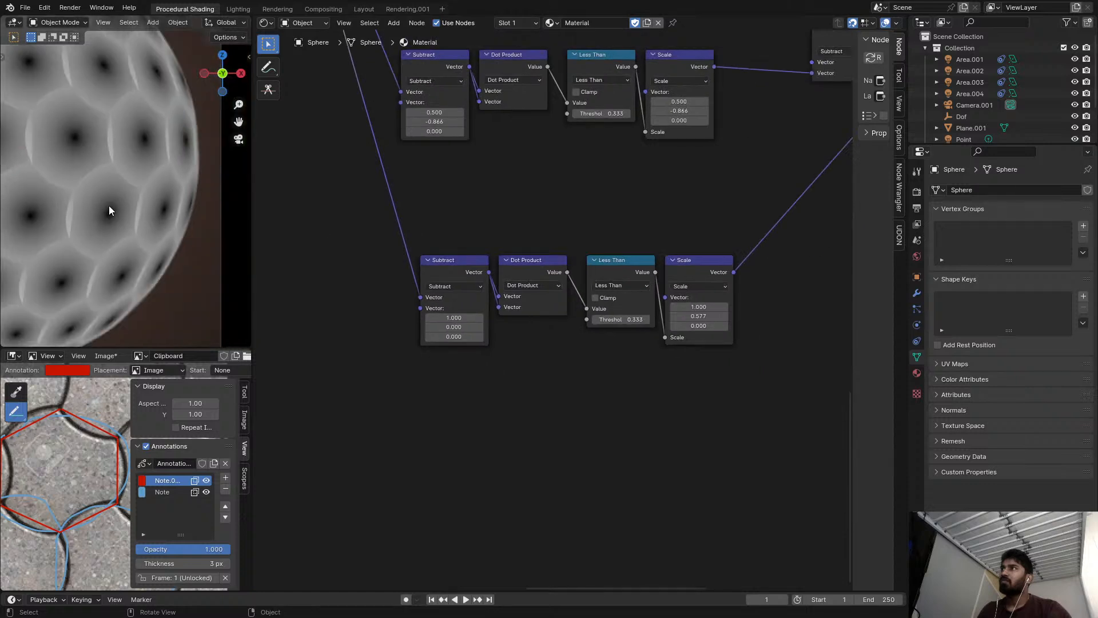
{"action": "scroll", "coordinate": [131, 193], "scroll_direction": "up", "scroll_amount": 2}
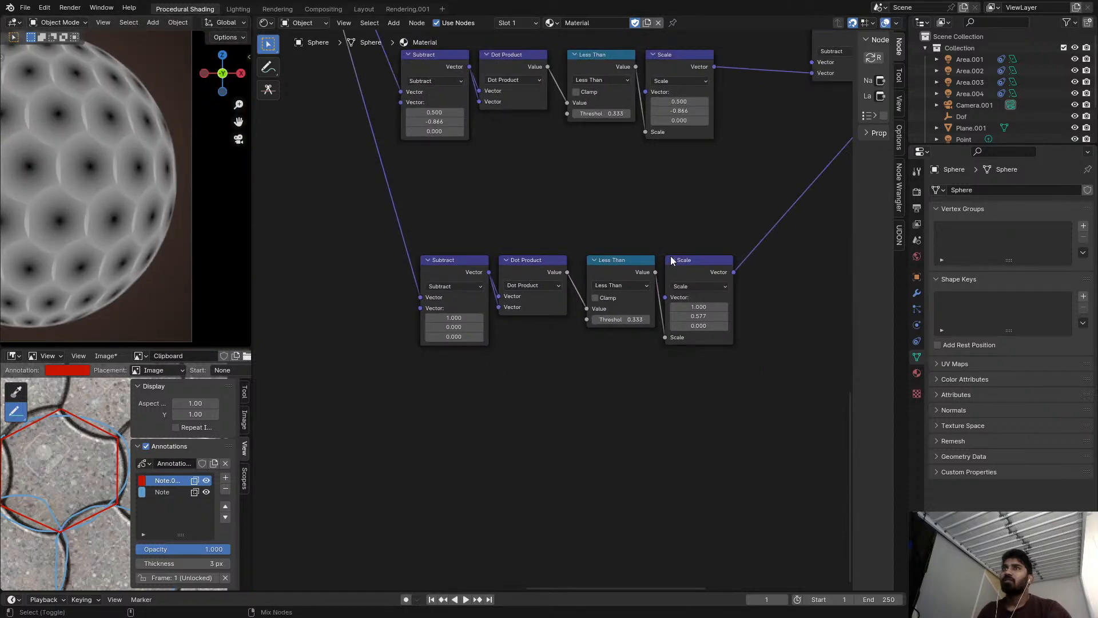
{"action": "scroll", "coordinate": [757, 221], "scroll_direction": "down", "scroll_amount": 1}
{"action": "middle_click_drag", "start_coordinate": [758, 221], "coordinate": [497, 314]}
{"action": "left_click", "coordinate": [761, 173], "text": "ctrl+shift"}
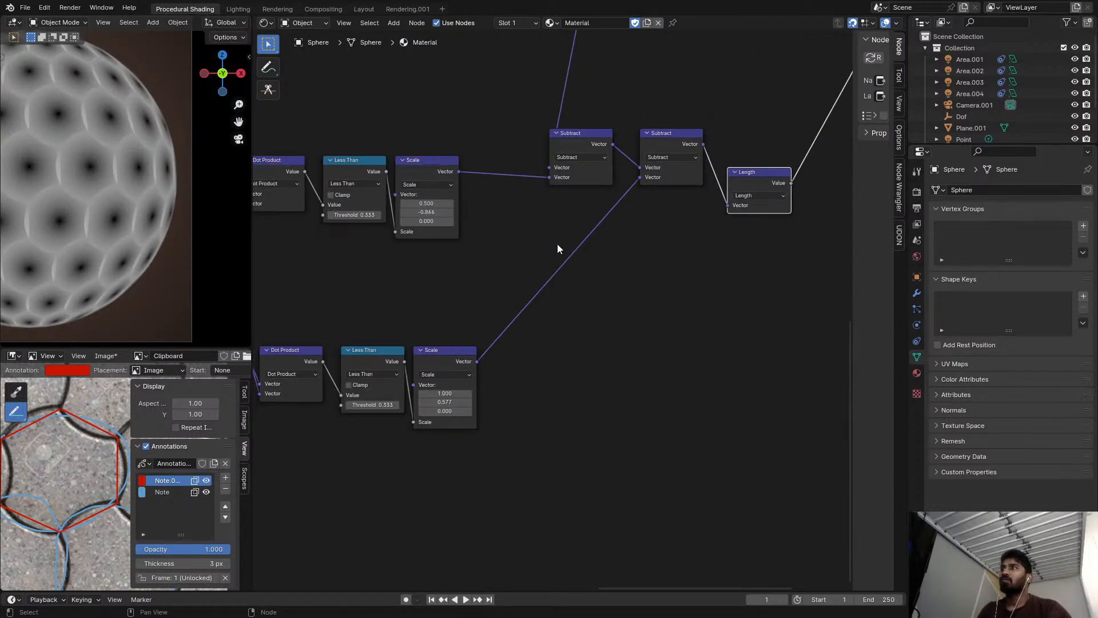
Preview the third chain's output Subtract and examine its offset pattern across the sphere.
{"action": "scroll", "coordinate": [609, 227], "scroll_direction": "down", "scroll_amount": 2}
{"action": "left_click", "coordinate": [651, 163], "text": "ctrl+shift"}
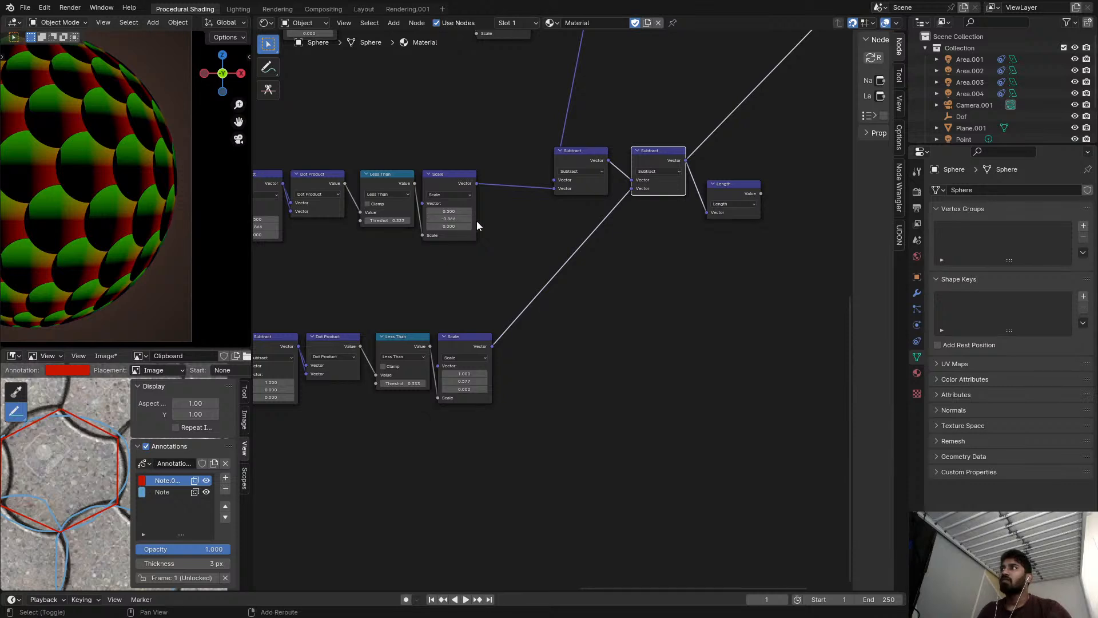
{"action": "middle_click_drag", "start_coordinate": [470, 219], "coordinate": [558, 235]}
{"action": "scroll", "coordinate": [181, 212], "scroll_direction": "down", "scroll_amount": 3}
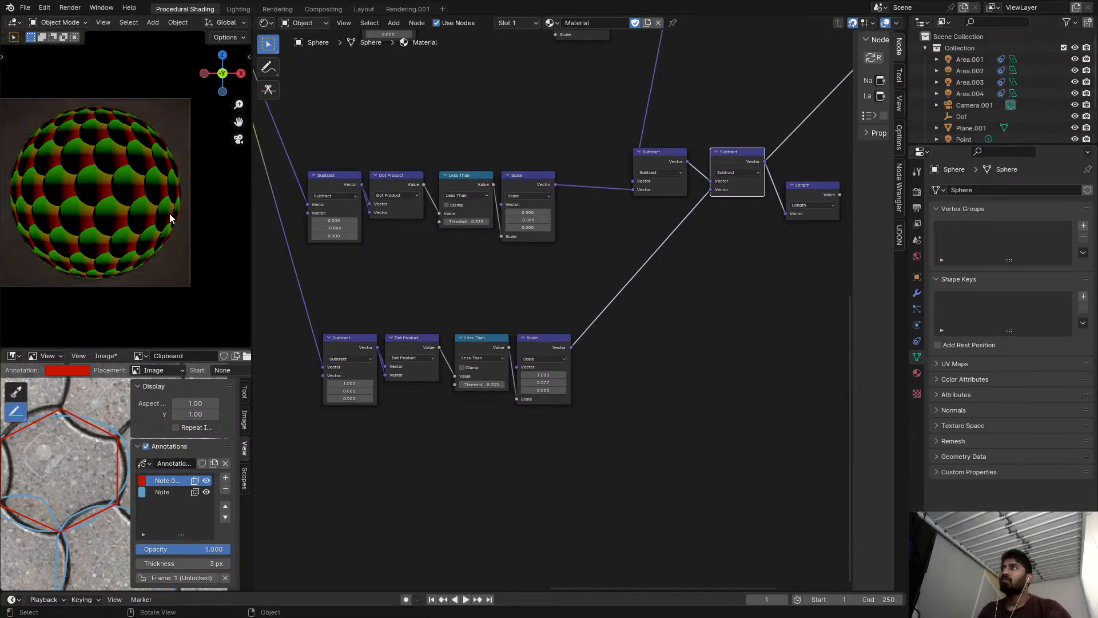
{"action": "middle_click_drag", "start_coordinate": [80, 189], "coordinate": [173, 233], "text": "shift"}
{"action": "scroll", "coordinate": [172, 233], "scroll_direction": "up", "scroll_amount": 5}
{"action": "middle_click_drag", "start_coordinate": [191, 193], "coordinate": [78, 188], "text": "shift"}
{"action": "scroll", "coordinate": [166, 184], "scroll_direction": "down", "scroll_amount": 2}
{"action": "scroll", "coordinate": [166, 184], "scroll_direction": "up", "scroll_amount": 1}
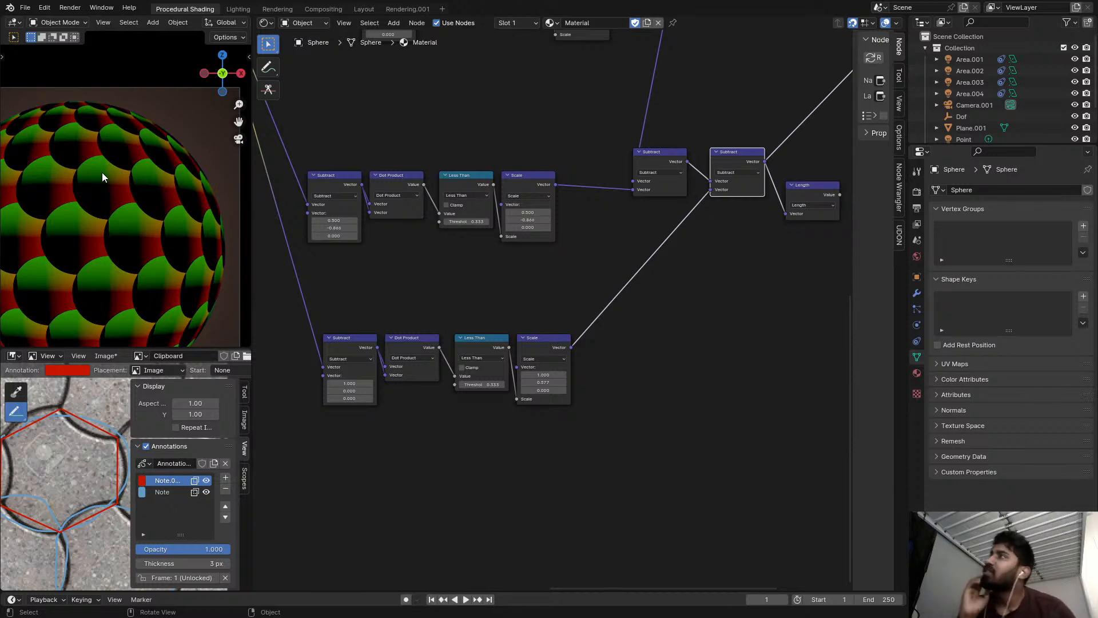
{"action": "mouse_move", "coordinate": [112, 170]}
{"action": "middle_mouse_down"}
{"action": "mouse_move", "coordinate": [214, 198]}
{"action": "mouse_move", "coordinate": [102, 176]}
{"action": "middle_mouse_up"}
{"action": "key", "text": "KP_0"}
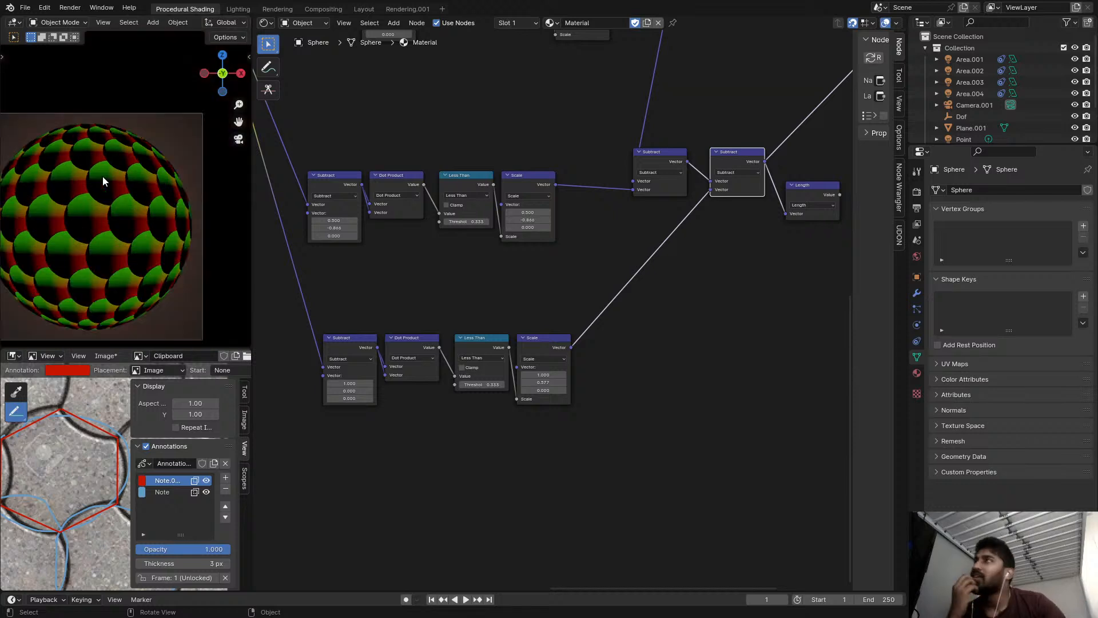
{"action": "scroll", "coordinate": [149, 184], "scroll_direction": "up", "scroll_amount": 1}
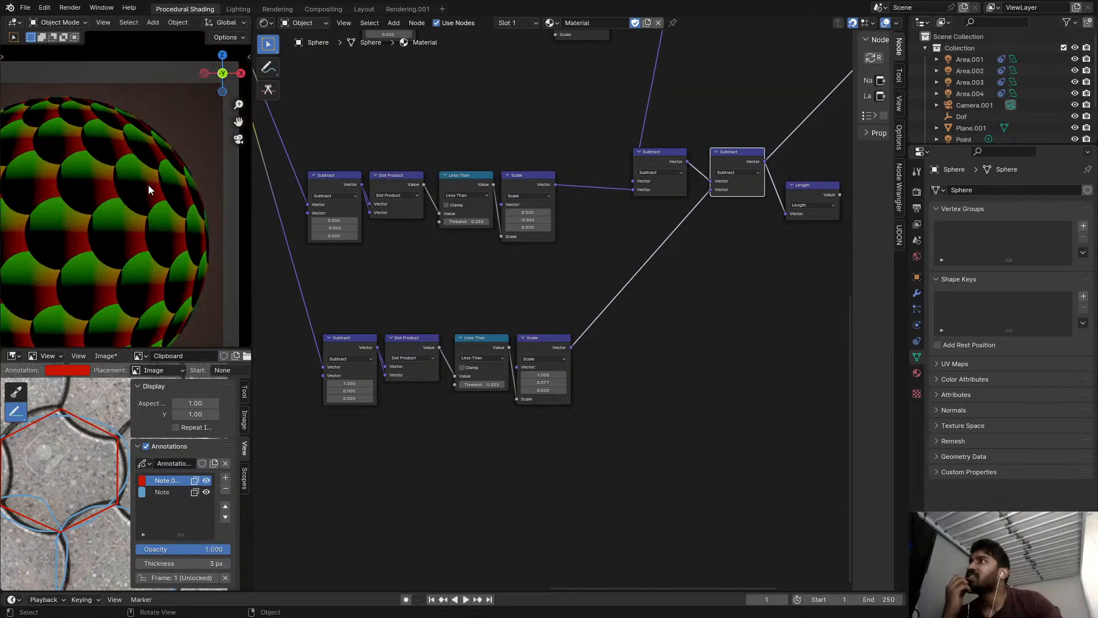
{"action": "scroll", "coordinate": [149, 184], "scroll_direction": "up", "scroll_amount": 1}
{"action": "middle_click_drag", "start_coordinate": [355, 227], "coordinate": [471, 234]}
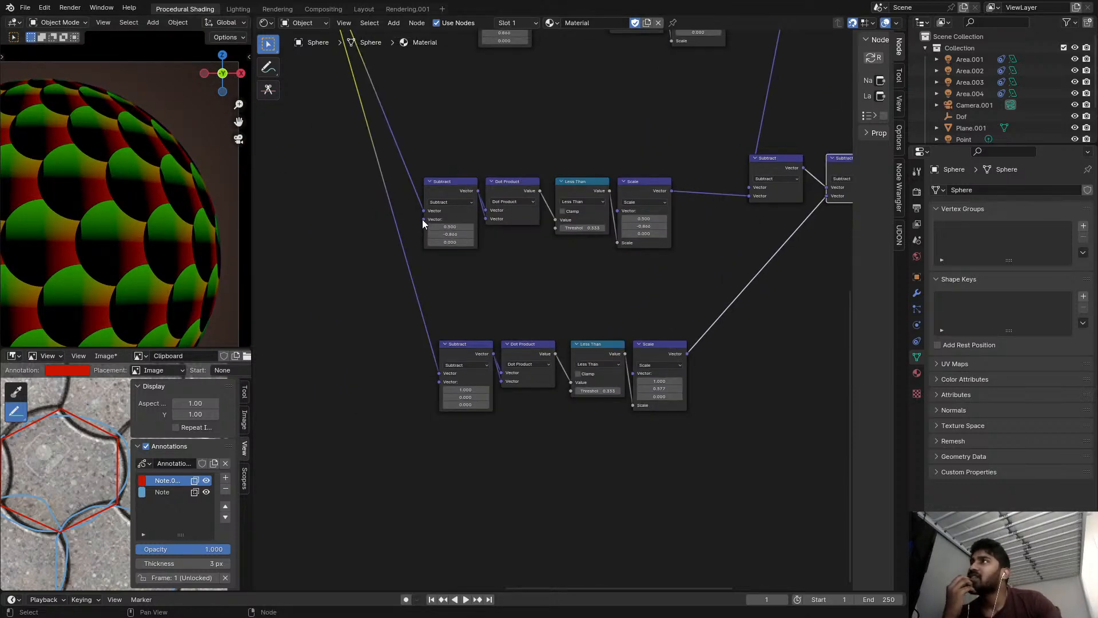
{"action": "middle_click_drag", "start_coordinate": [367, 226], "coordinate": [370, 224]}
{"action": "scroll", "coordinate": [143, 240], "scroll_direction": "down", "scroll_amount": 3}
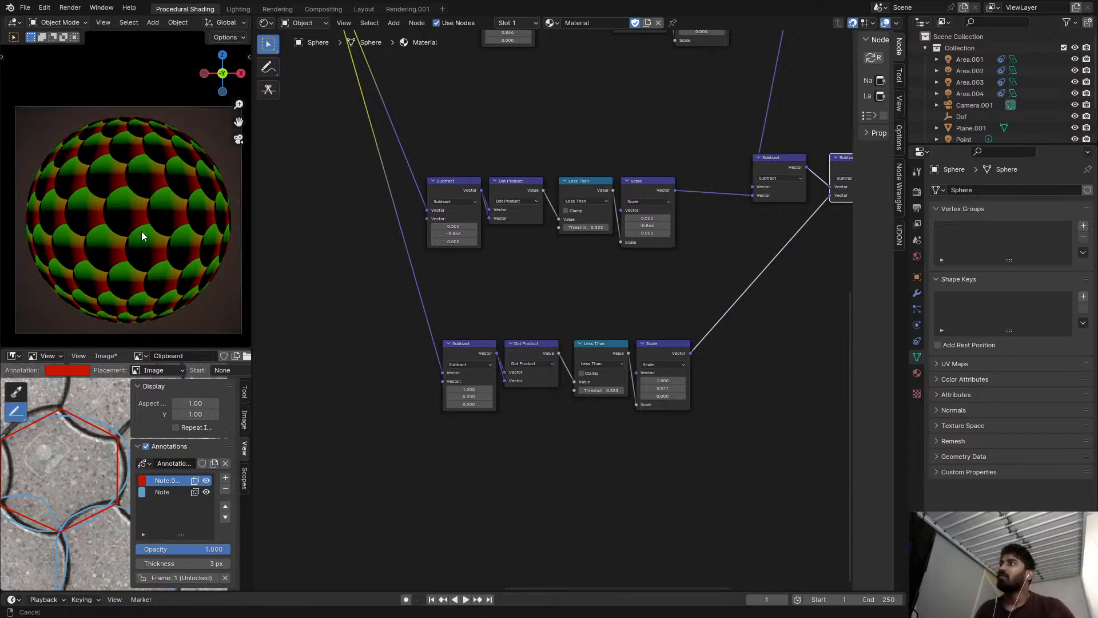
{"action": "scroll", "coordinate": [143, 234], "scroll_direction": "up", "scroll_amount": 4}
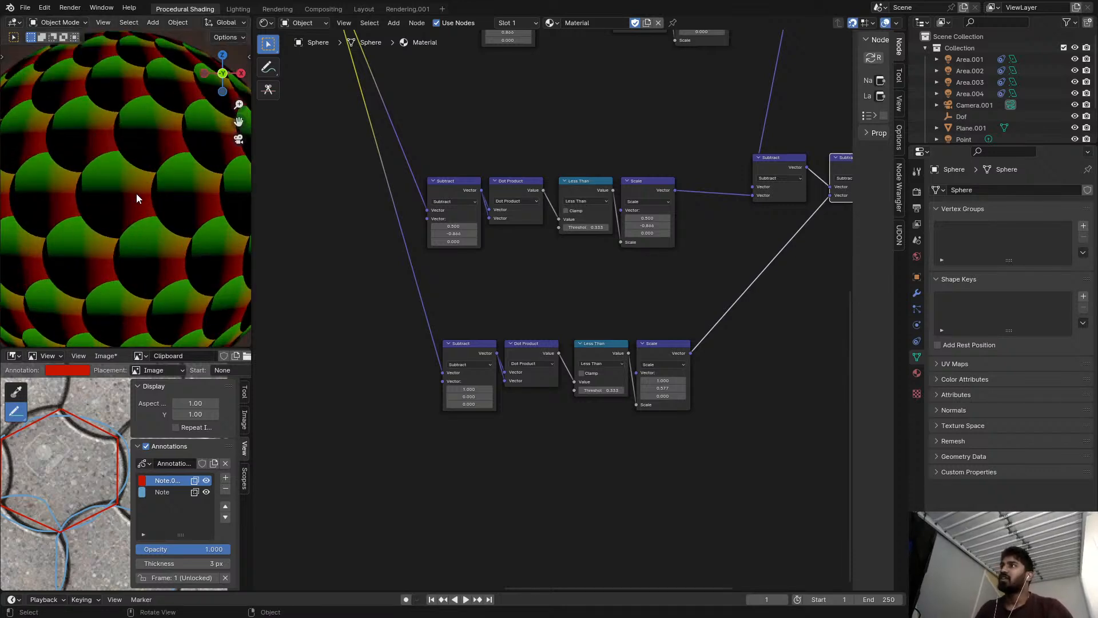
{"action": "scroll", "coordinate": [436, 275], "scroll_direction": "up", "scroll_amount": 2}
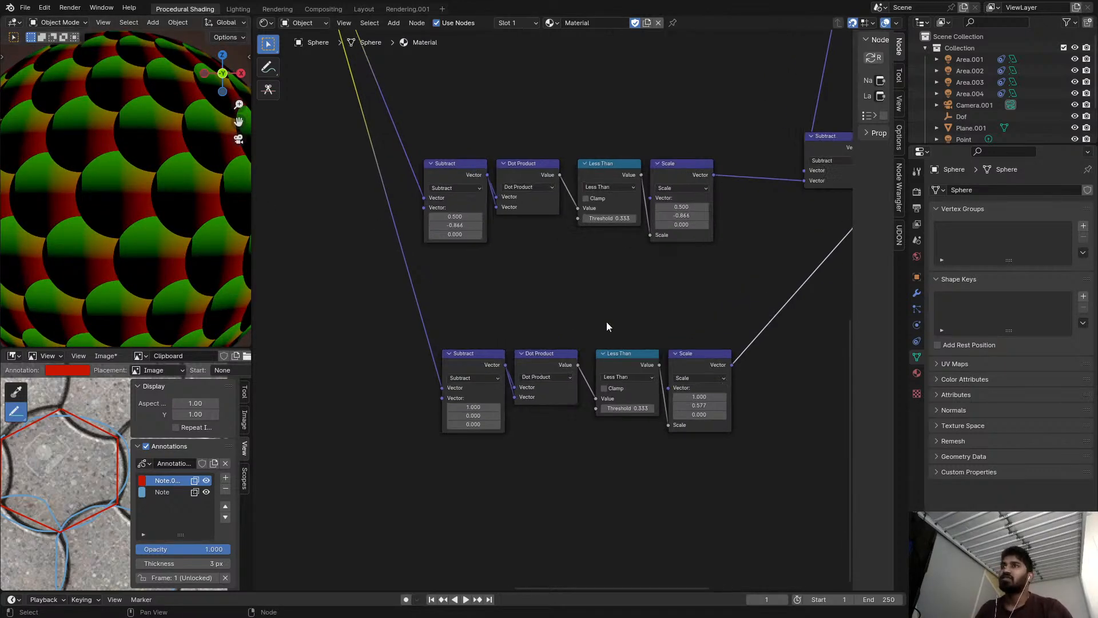
Try an X value of -1 in the third chain's first Subtract vector.
{"action": "middle_click_drag", "start_coordinate": [738, 357], "coordinate": [615, 340]}
{"action": "scroll", "coordinate": [686, 369], "scroll_direction": "up", "scroll_amount": 5}
{"action": "scroll", "coordinate": [600, 370], "scroll_direction": "down", "scroll_amount": 3}
{"action": "middle_click_drag", "start_coordinate": [515, 357], "coordinate": [553, 348]}
{"action": "left_click_drag", "start_coordinate": [385, 409], "coordinate": [271, 398], "text": "shift"}
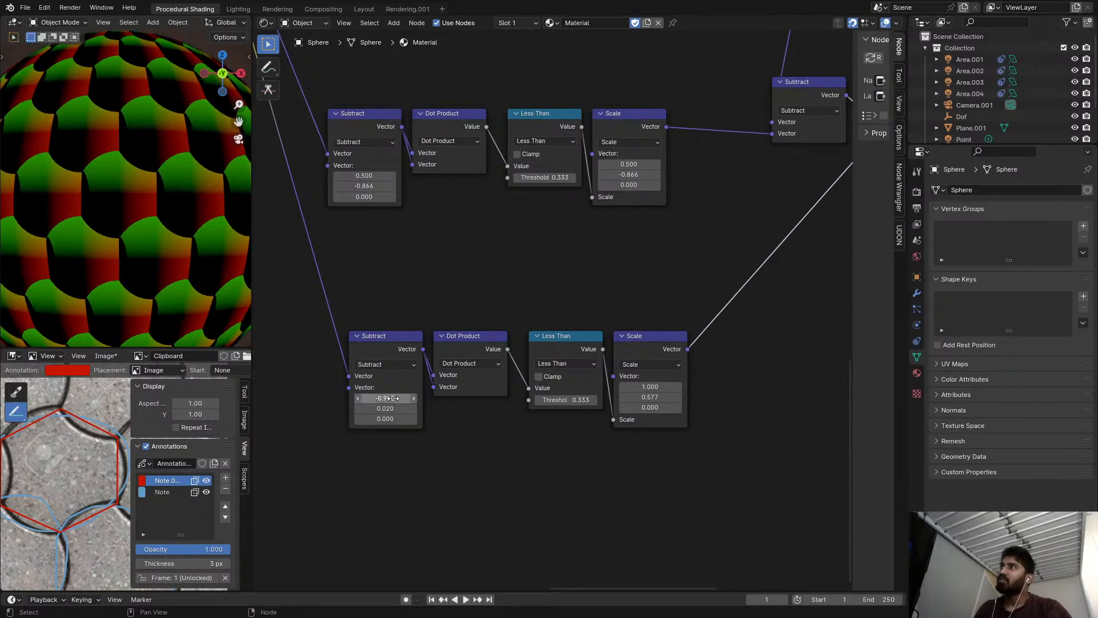
{"action": "scroll", "coordinate": [399, 392], "scroll_direction": "up", "scroll_amount": 2}
{"action": "left_click", "coordinate": [464, 389]}
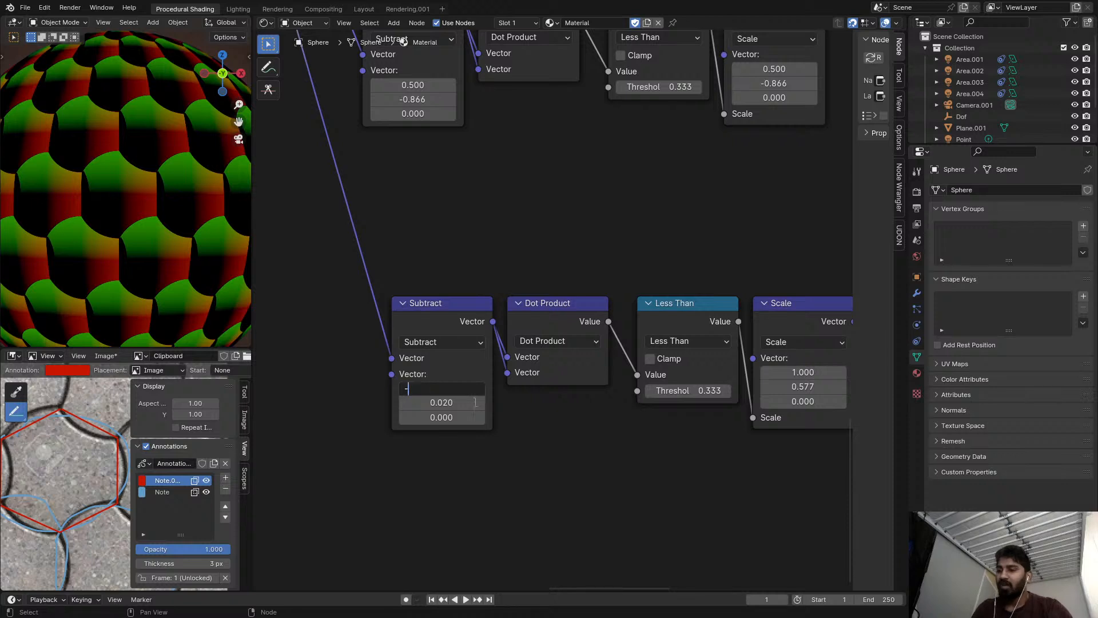
{"action": "key", "text": "Return"}
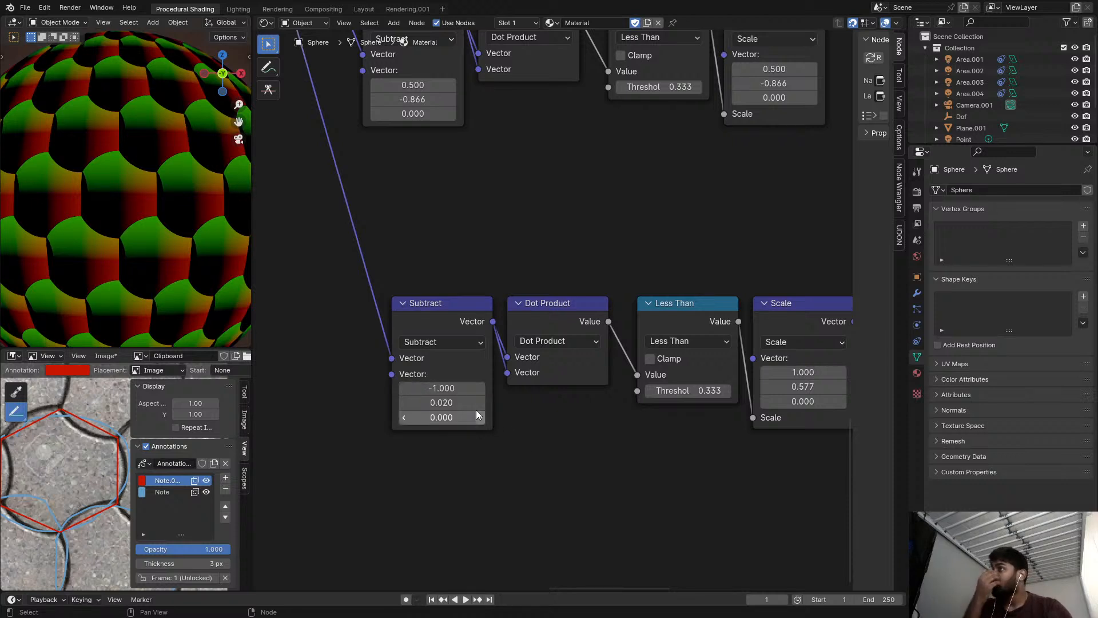
Try a Y value of sqrt(3)/2 in the third chain's first Subtract vector.
{"action": "left_click_drag", "start_coordinate": [448, 403], "coordinate": [453, 403]}
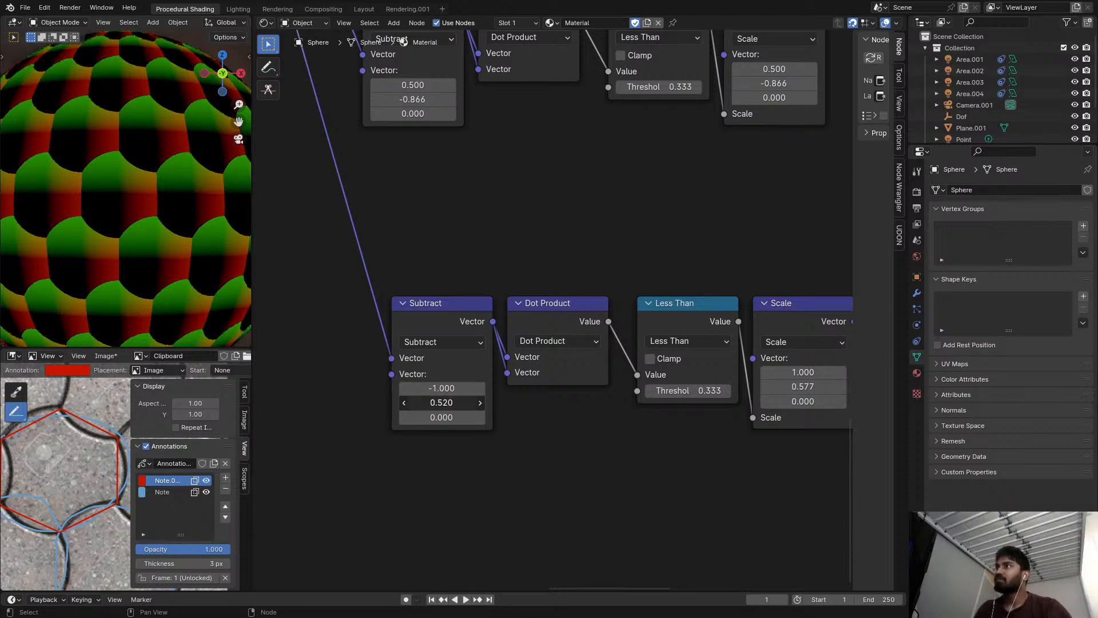
{"action": "key", "text": "Escape"}
{"action": "scroll", "coordinate": [515, 332], "scroll_direction": "down", "scroll_amount": 3}
{"action": "middle_click_drag", "start_coordinate": [535, 323], "coordinate": [420, 374]}
{"action": "scroll", "coordinate": [403, 357], "scroll_direction": "up", "scroll_amount": 1}
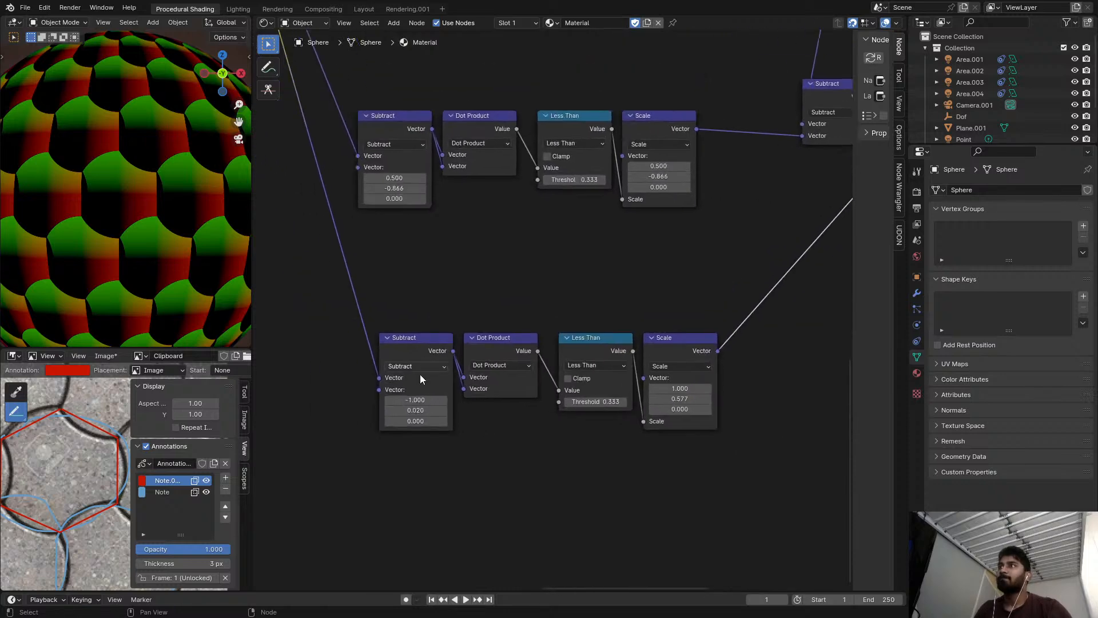
{"action": "left_click", "coordinate": [424, 410]}
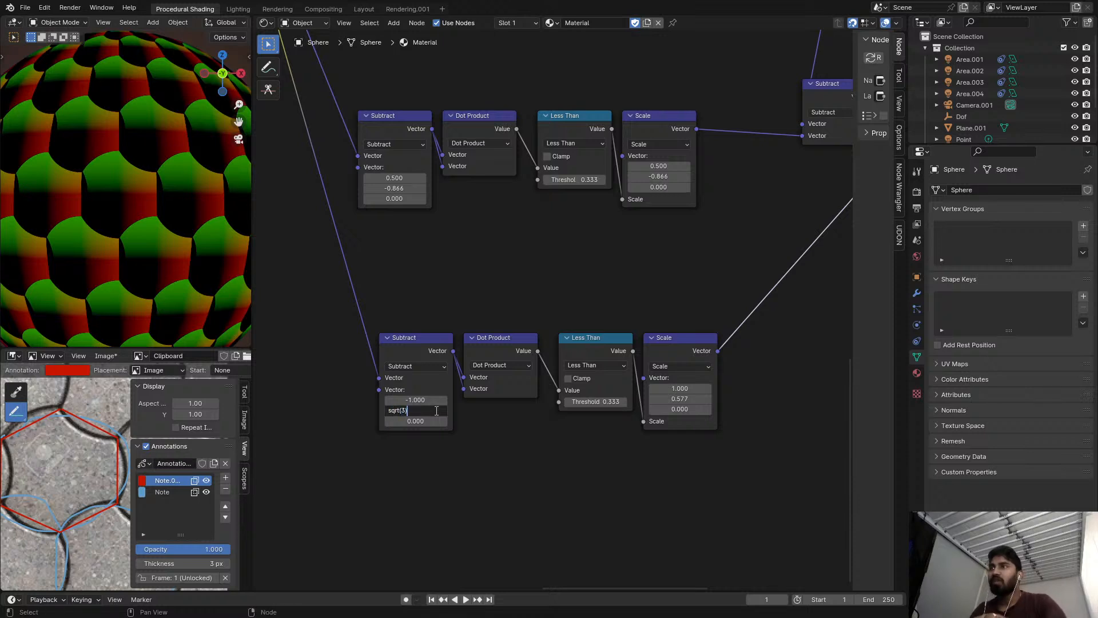
{"action": "type", "text": "sqrt(3)/2"}
{"action": "key", "text": "Return"}
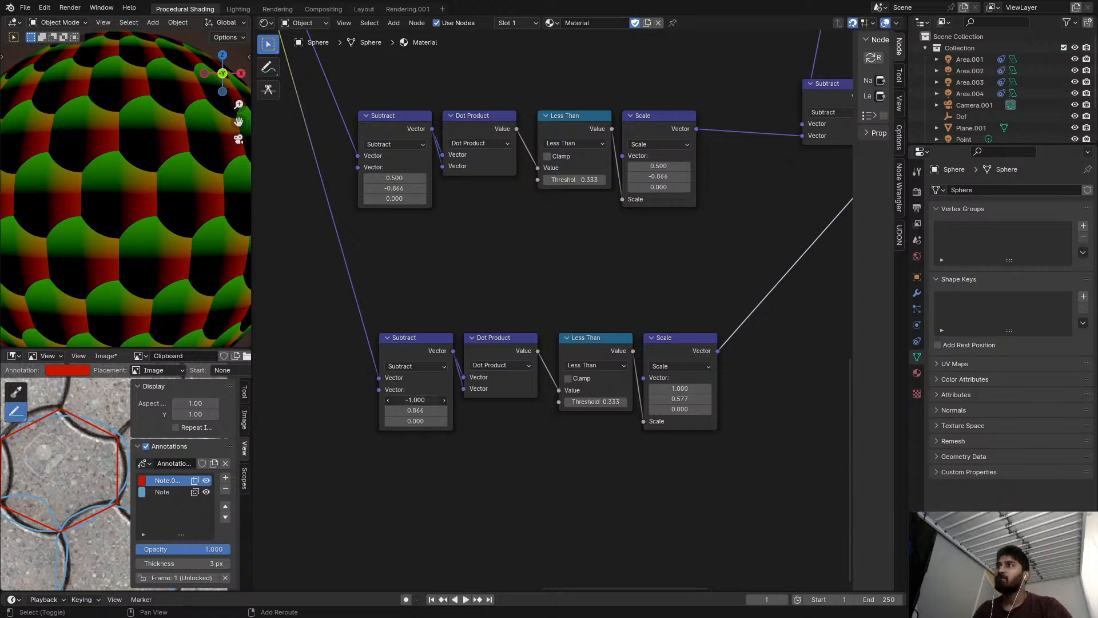
Try an X value of 0 in the third chain's first Subtract vector.
{"action": "left_click_drag", "start_coordinate": [415, 400], "coordinate": [441, 400]}
{"action": "left_click", "coordinate": [415, 400]}
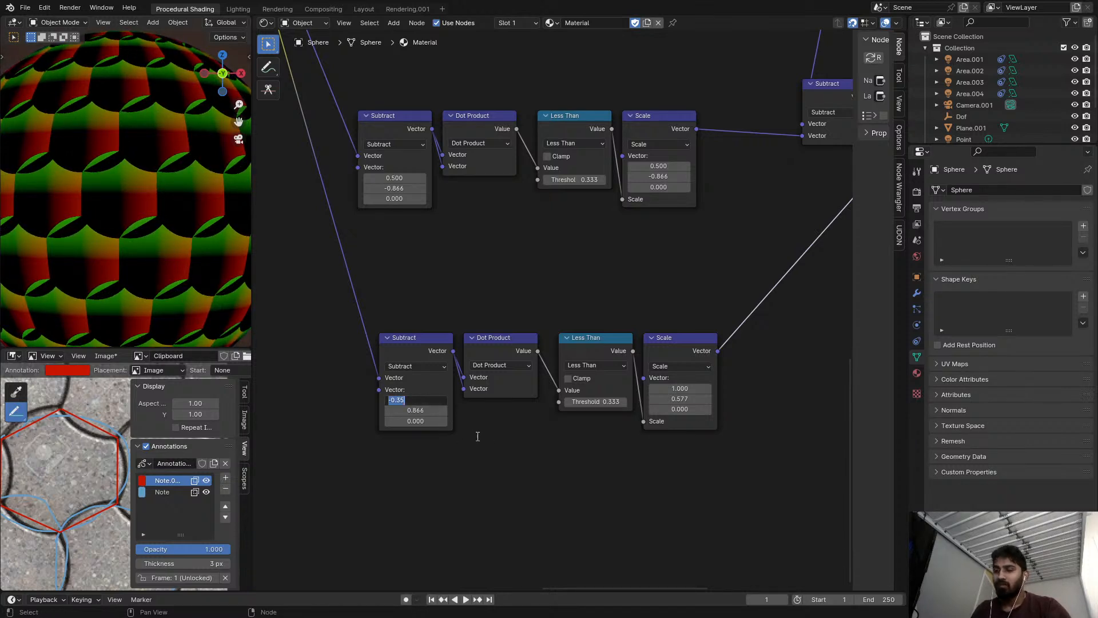
{"action": "key", "text": "Return"}
{"action": "scroll", "coordinate": [348, 352], "scroll_direction": "down", "scroll_amount": 1}
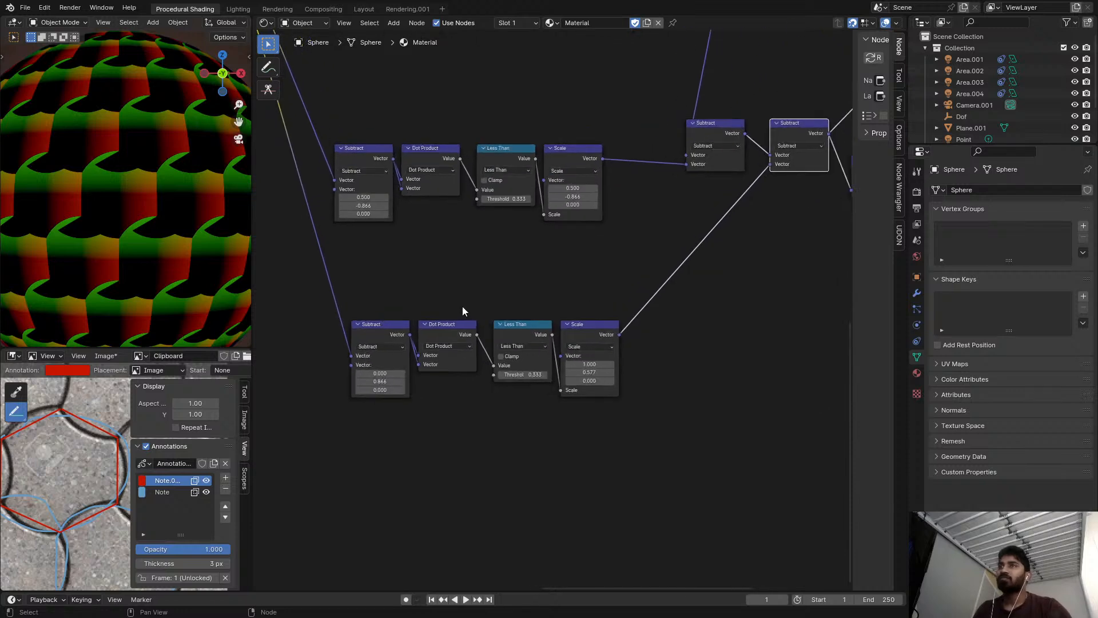
Preview the third chain's first Subtract, Dot Product and Less Than in turn on the sphere.
{"action": "left_click", "coordinate": [406, 330], "text": "ctrl+shift"}
{"action": "left_click", "coordinate": [457, 331], "text": "ctrl+shift"}
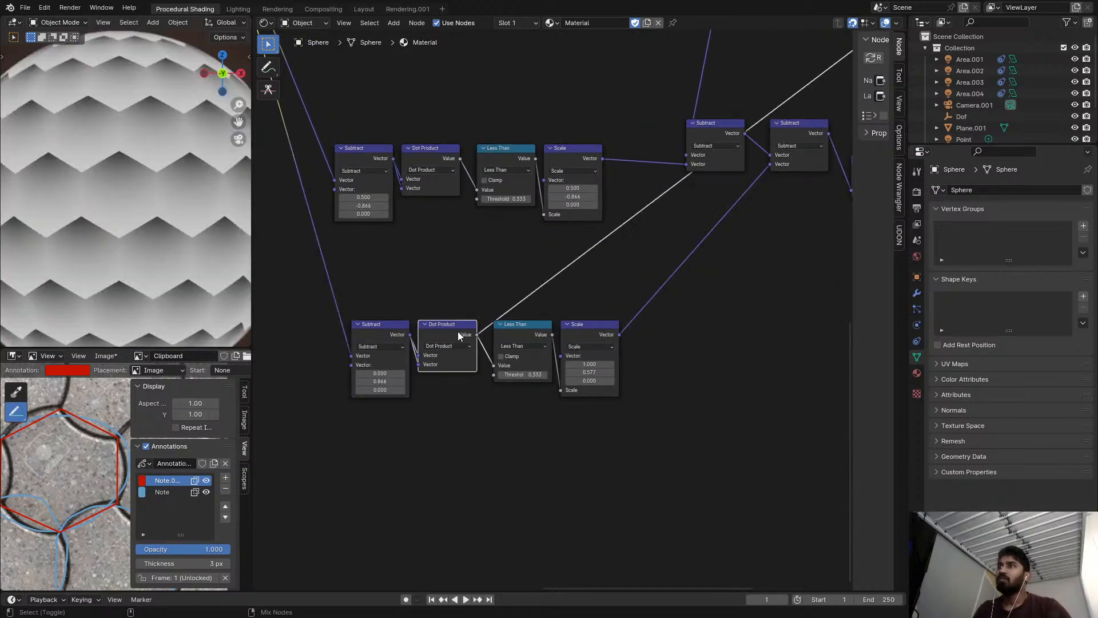
{"action": "left_click", "coordinate": [531, 331], "text": "ctrl+shift"}
Set the third chain's first Subtract vector to -1, 0, 0.
{"action": "scroll", "coordinate": [446, 344], "scroll_direction": "up", "scroll_amount": 1}
{"action": "middle_click_drag", "start_coordinate": [446, 344], "coordinate": [510, 332]}
{"action": "left_click_drag", "start_coordinate": [450, 363], "coordinate": [479, 363]}
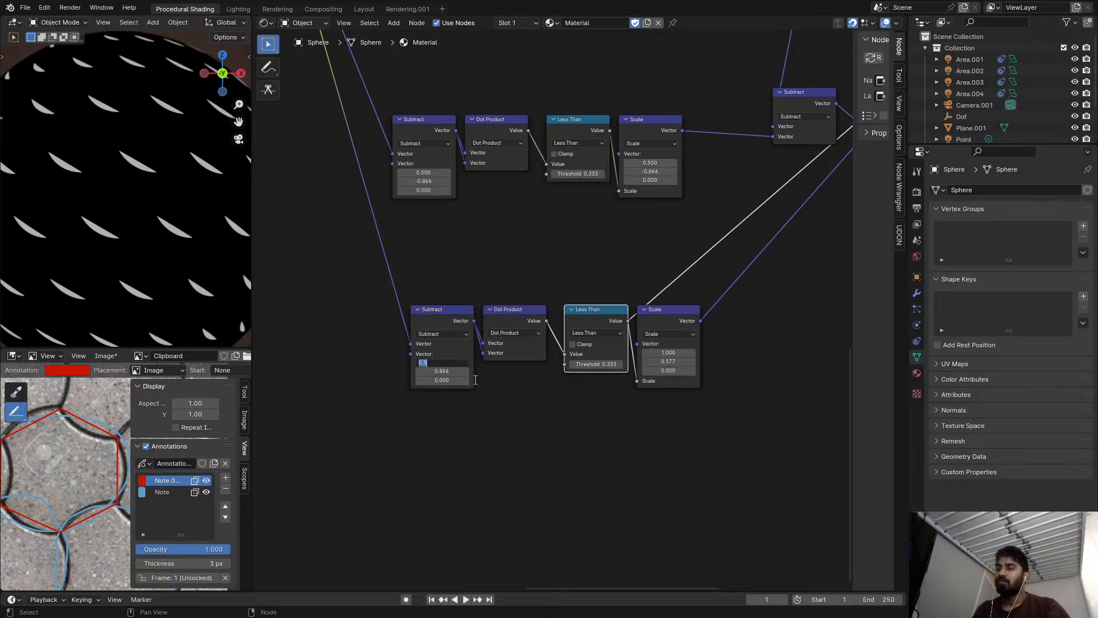
{"action": "type", "text": "0"}
{"action": "key", "text": "Return"}
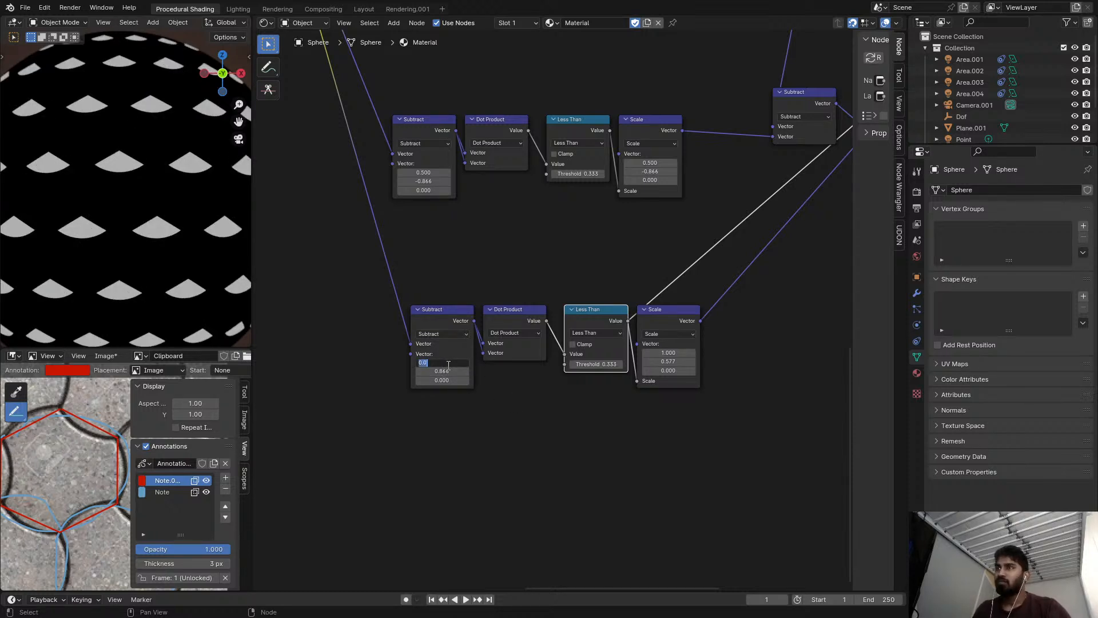
{"action": "type", "text": ".0"}
{"action": "key", "text": "Return"}
{"action": "type", "text": "-0.35"}
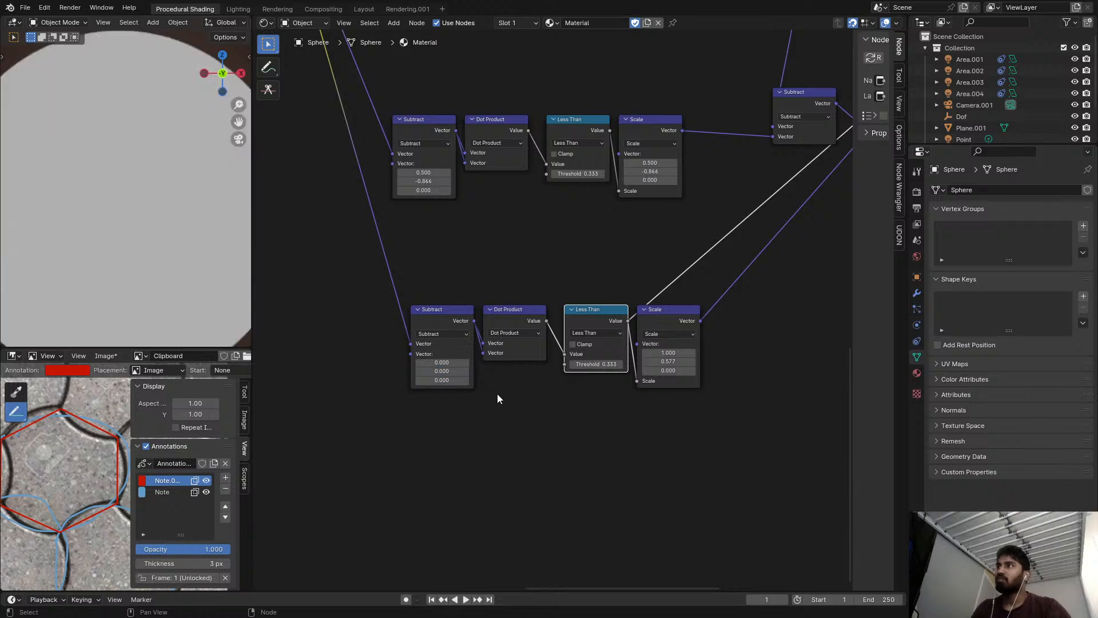
{"action": "key", "text": "Return"}
{"action": "left_click_drag", "start_coordinate": [428, 371], "coordinate": [384, 362]}
{"action": "type", "text": "-1"}
{"action": "key", "text": "Return"}
Preview the third chain's Scale and its output Subtract on the sphere.
{"action": "scroll", "coordinate": [652, 366], "scroll_direction": "down", "scroll_amount": 1}
{"action": "middle_click_drag", "start_coordinate": [658, 361], "coordinate": [578, 360]}
{"action": "left_click", "coordinate": [582, 331], "text": "ctrl+shift"}
{"action": "middle_click_drag", "start_coordinate": [610, 316], "coordinate": [463, 353]}
{"action": "scroll", "coordinate": [654, 214], "scroll_direction": "down", "scroll_amount": 2}
{"action": "left_click", "coordinate": [647, 167], "text": "ctrl+shift"}
{"action": "middle_click_drag", "start_coordinate": [691, 191], "coordinate": [653, 204]}
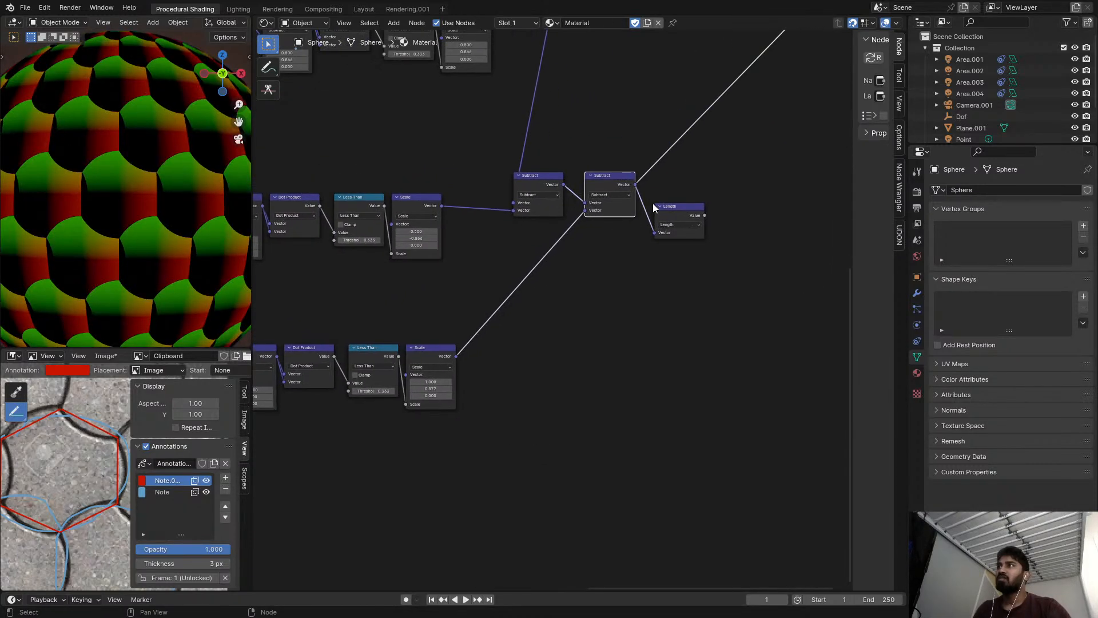
Preview the Length output on the sphere and set the third chain's Scale vector to 0, 0, 0.
{"action": "left_click", "coordinate": [694, 213], "text": "ctrl+shift"}
{"action": "scroll", "coordinate": [616, 266], "scroll_direction": "up", "scroll_amount": 2}
{"action": "middle_click_drag", "start_coordinate": [616, 266], "coordinate": [563, 337]}
{"action": "scroll", "coordinate": [563, 338], "scroll_direction": "up", "scroll_amount": 2}
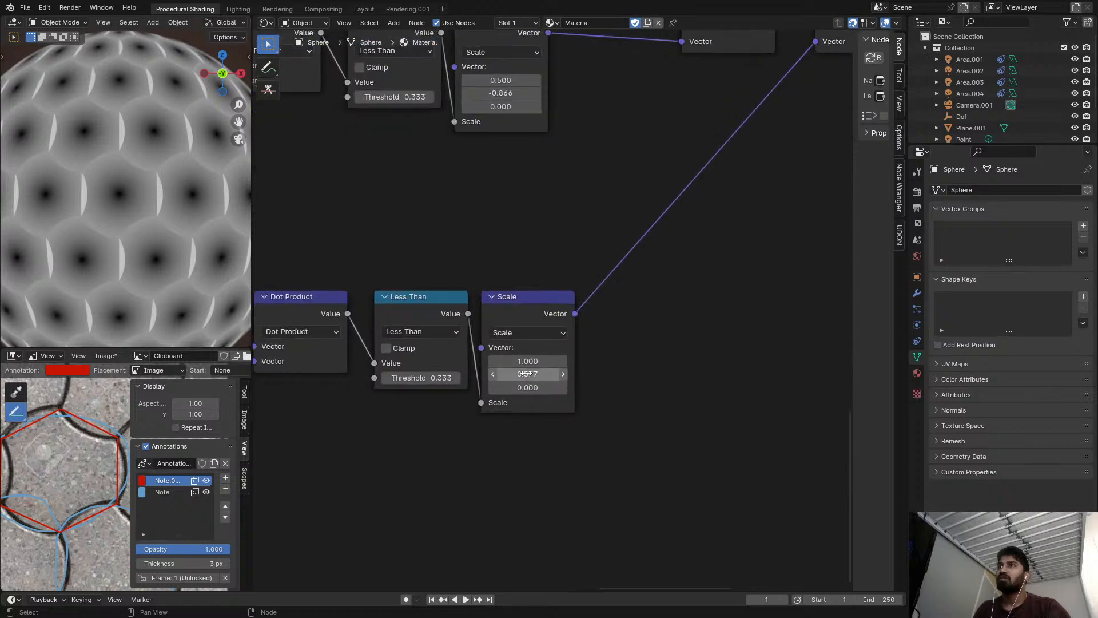
{"action": "scroll", "coordinate": [527, 373], "scroll_direction": "up", "scroll_amount": 1}
{"action": "left_click_drag", "start_coordinate": [527, 359], "coordinate": [430, 360]}
{"action": "mouse_move", "coordinate": [527, 360]}
{"action": "left_mouse_down"}
{"action": "mouse_move", "coordinate": [541, 360]}
{"action": "mouse_move", "coordinate": [529, 360]}
{"action": "left_mouse_up"}
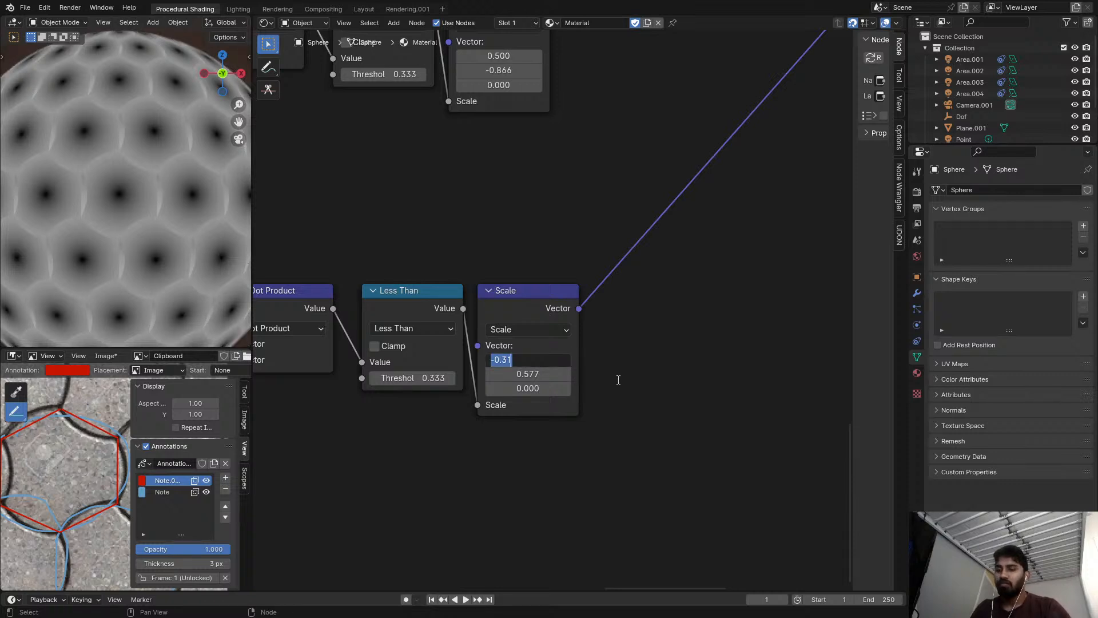
{"action": "type", "text": "0"}
{"action": "key", "text": "Return"}
{"action": "mouse_move", "coordinate": [539, 375]}
{"action": "left_mouse_down", "text": "shift"}
{"action": "mouse_move", "coordinate": [498, 375]}
{"action": "mouse_move", "coordinate": [532, 374]}
{"action": "left_mouse_up", "text": "shift"}
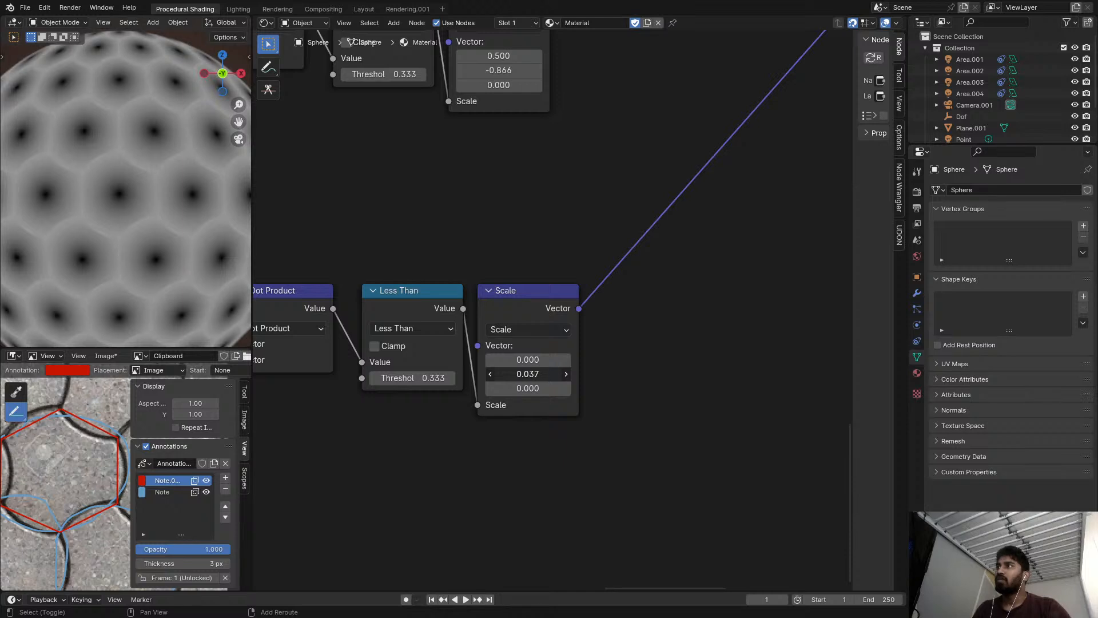
{"action": "type", "text": "0"}
{"action": "key", "text": "Return"}
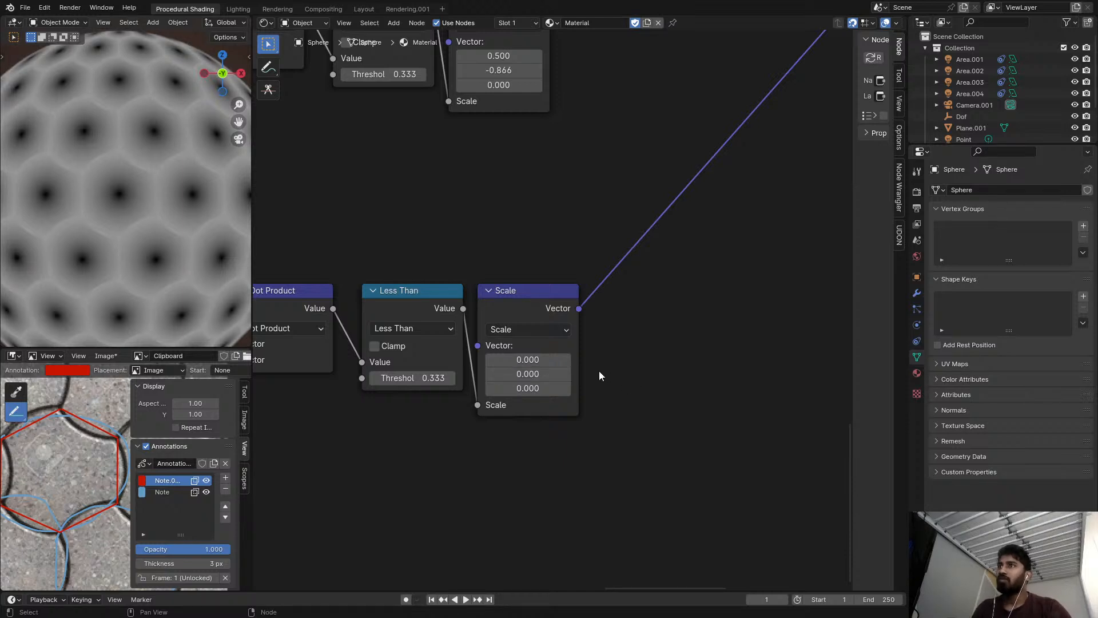
Preview the third chain's Less Than, its Scale and the final Subtract in turn on the sphere.
{"action": "scroll", "coordinate": [430, 347], "scroll_direction": "down", "scroll_amount": 1}
{"action": "middle_click_drag", "start_coordinate": [431, 347], "coordinate": [462, 333]}
{"action": "left_click", "coordinate": [448, 290], "text": "ctrl+shift"}
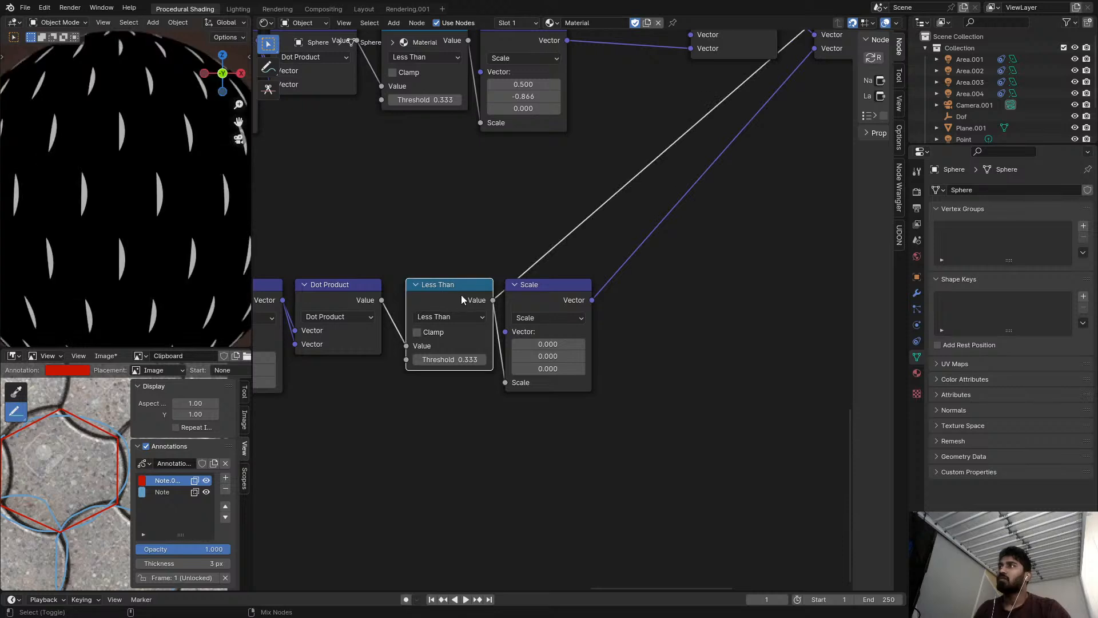
{"action": "left_click", "coordinate": [539, 295], "text": "ctrl+shift"}
{"action": "scroll", "coordinate": [536, 295], "scroll_direction": "down", "scroll_amount": 1}
{"action": "left_click", "coordinate": [459, 301], "text": "ctrl+shift"}
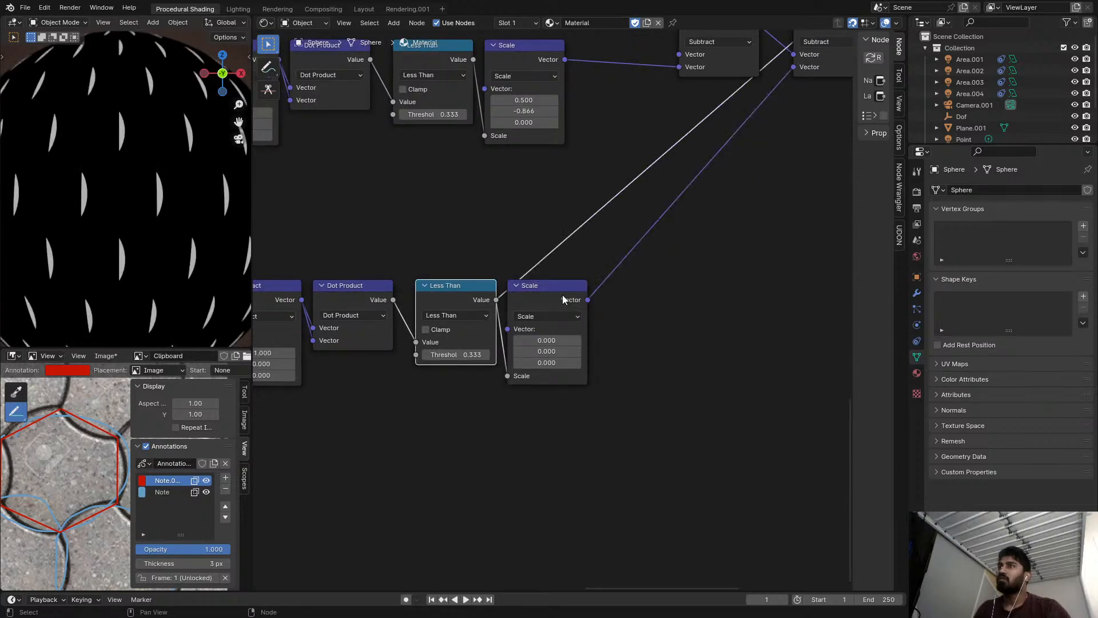
{"action": "left_click", "coordinate": [561, 294], "text": "ctrl+shift"}
{"action": "scroll", "coordinate": [594, 287], "scroll_direction": "down", "scroll_amount": 3}
{"action": "middle_click_drag", "start_coordinate": [721, 155], "coordinate": [601, 198]}
{"action": "left_click", "coordinate": [667, 111], "text": "ctrl+shift"}
{"action": "scroll", "coordinate": [522, 272], "scroll_direction": "up", "scroll_amount": 3}
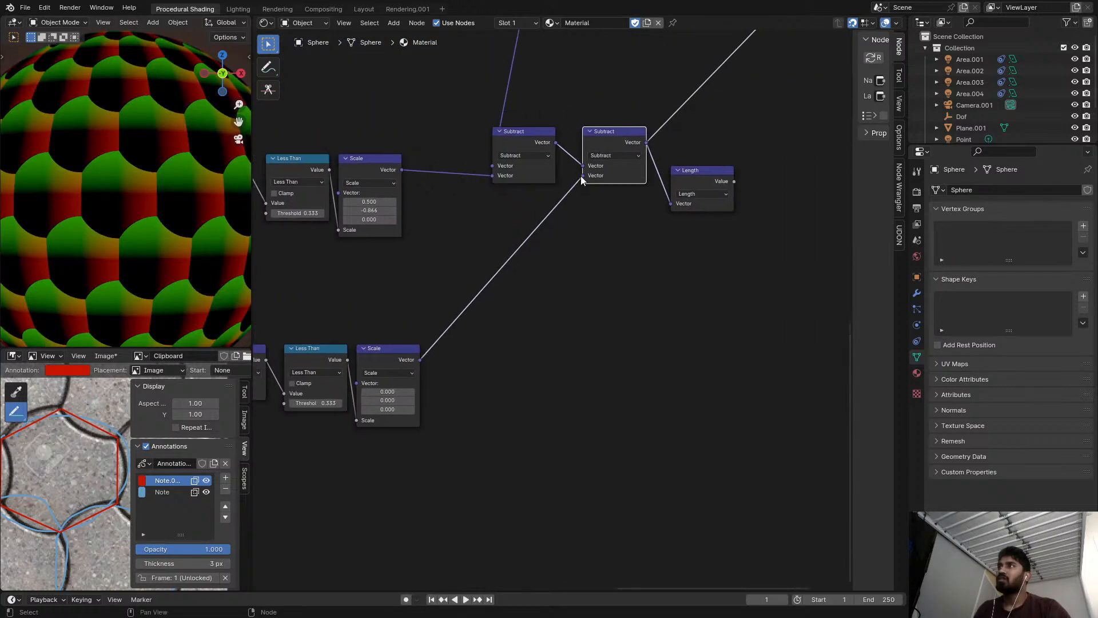
Set the X value of the third chain's Scale vector to -1.
{"action": "scroll", "coordinate": [506, 301], "scroll_direction": "down", "scroll_amount": 3}
{"action": "middle_click_drag", "start_coordinate": [572, 246], "coordinate": [705, 247]}
{"action": "scroll", "coordinate": [588, 335], "scroll_direction": "up", "scroll_amount": 6}
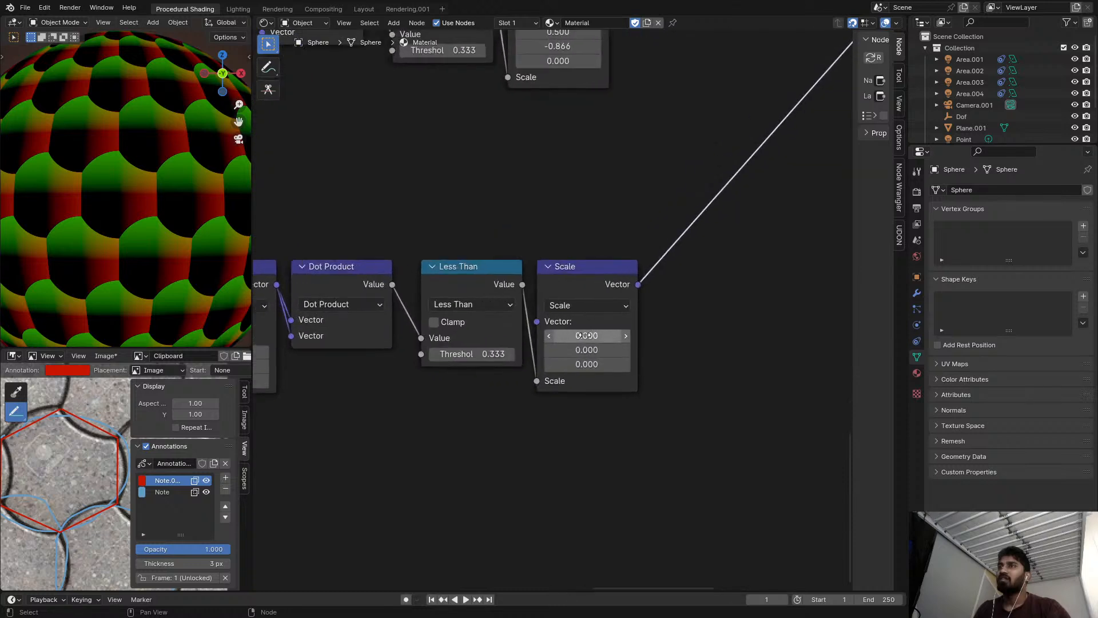
{"action": "middle_click_drag", "start_coordinate": [588, 336], "coordinate": [590, 358]}
{"action": "left_click", "coordinate": [599, 334]}
{"action": "left_click", "coordinate": [609, 331]}
{"action": "left_click_drag", "start_coordinate": [610, 373], "coordinate": [549, 359]}
{"action": "right_click", "coordinate": [610, 373]}
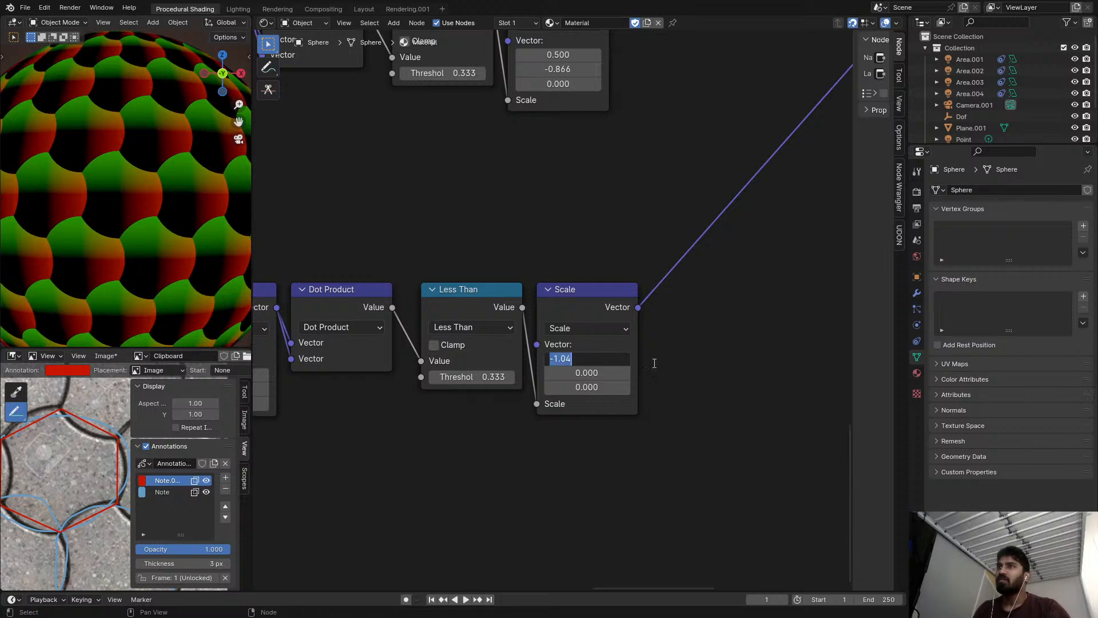
{"action": "type", "text": "-1"}
{"action": "key", "text": "Return"}
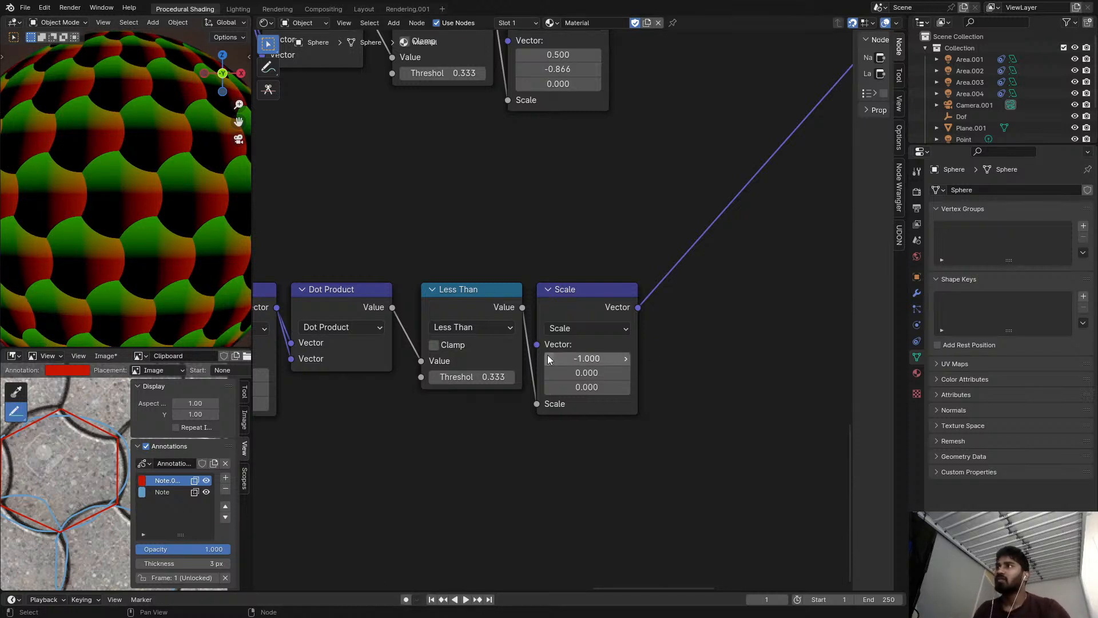
Preview the third chain's Scale and the final Length output on the sphere.
{"action": "scroll", "coordinate": [583, 312], "scroll_direction": "down", "scroll_amount": 1}
{"action": "left_click", "coordinate": [584, 314], "text": "ctrl+shift"}
{"action": "scroll", "coordinate": [744, 177], "scroll_direction": "down", "scroll_amount": 3}
{"action": "middle_click_drag", "start_coordinate": [818, 99], "coordinate": [685, 170]}
{"action": "middle_click_drag", "start_coordinate": [823, 135], "coordinate": [684, 190]}
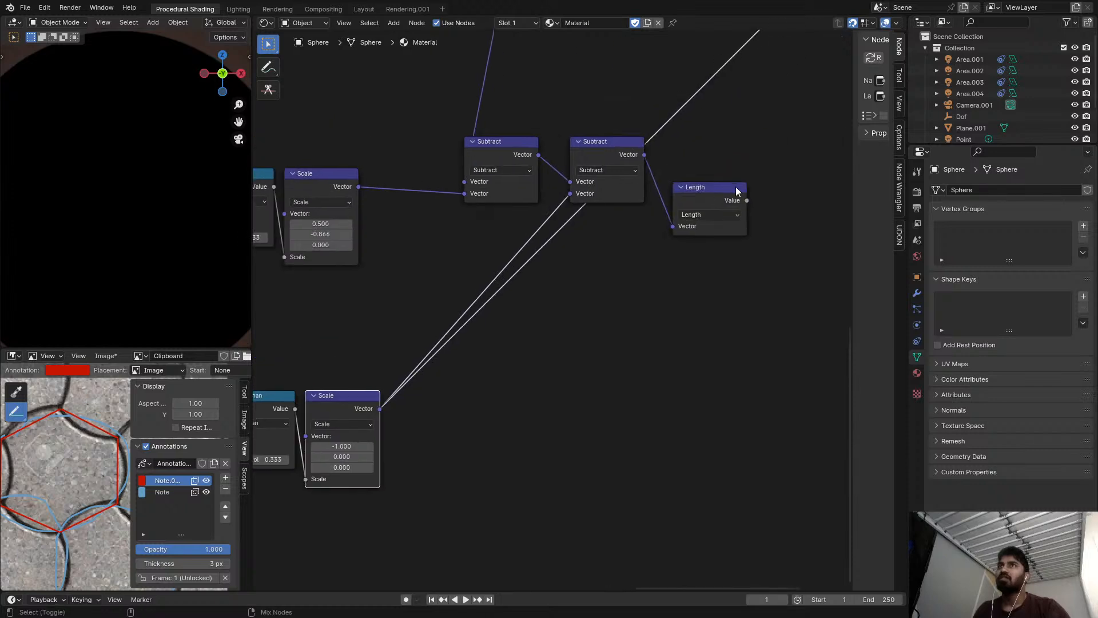
{"action": "left_click", "coordinate": [729, 193], "text": "ctrl+shift"}
{"action": "scroll", "coordinate": [701, 204], "scroll_direction": "down", "scroll_amount": 1}
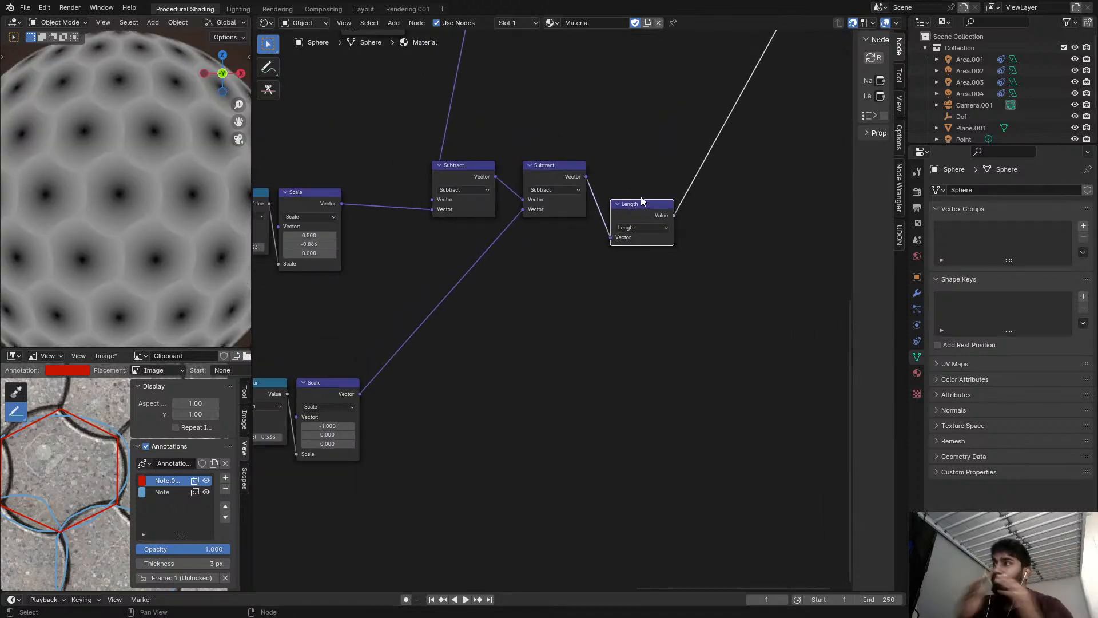
Shift the third chain's nodes sideways to line them up with the matching nodes of the second chain.
{"action": "scroll", "coordinate": [574, 154], "scroll_direction": "down", "scroll_amount": 6}
{"action": "middle_click_drag", "start_coordinate": [574, 153], "coordinate": [572, 303]}
{"action": "scroll", "coordinate": [558, 246], "scroll_direction": "down", "scroll_amount": 2}
{"action": "scroll", "coordinate": [543, 280], "scroll_direction": "up", "scroll_amount": 6}
{"action": "scroll", "coordinate": [544, 281], "scroll_direction": "down", "scroll_amount": 3}
{"action": "middle_click_drag", "start_coordinate": [394, 307], "coordinate": [548, 259]}
{"action": "scroll", "coordinate": [489, 281], "scroll_direction": "up", "scroll_amount": 10}
{"action": "scroll", "coordinate": [411, 271], "scroll_direction": "down", "scroll_amount": 4}
{"action": "scroll", "coordinate": [364, 286], "scroll_direction": "up", "scroll_amount": 9}
{"action": "mouse_move", "coordinate": [391, 309]}
{"action": "left_mouse_down"}
{"action": "mouse_move", "coordinate": [376, 311]}
{"action": "mouse_move", "coordinate": [385, 312]}
{"action": "left_mouse_up"}
{"action": "left_click_drag", "start_coordinate": [589, 299], "coordinate": [564, 304]}
{"action": "left_click_drag", "start_coordinate": [749, 309], "coordinate": [728, 310]}
Select the third chain's Subtract, Dot Product, Less Than and Scale nodes and move them up close beneath the second chain.
{"action": "scroll", "coordinate": [581, 318], "scroll_direction": "down", "scroll_amount": 3}
{"action": "left_click_drag", "start_coordinate": [442, 342], "coordinate": [749, 436]}
{"action": "left_click_drag", "start_coordinate": [739, 427], "coordinate": [703, 353]}
{"action": "scroll", "coordinate": [689, 355], "scroll_direction": "up", "scroll_amount": 3}
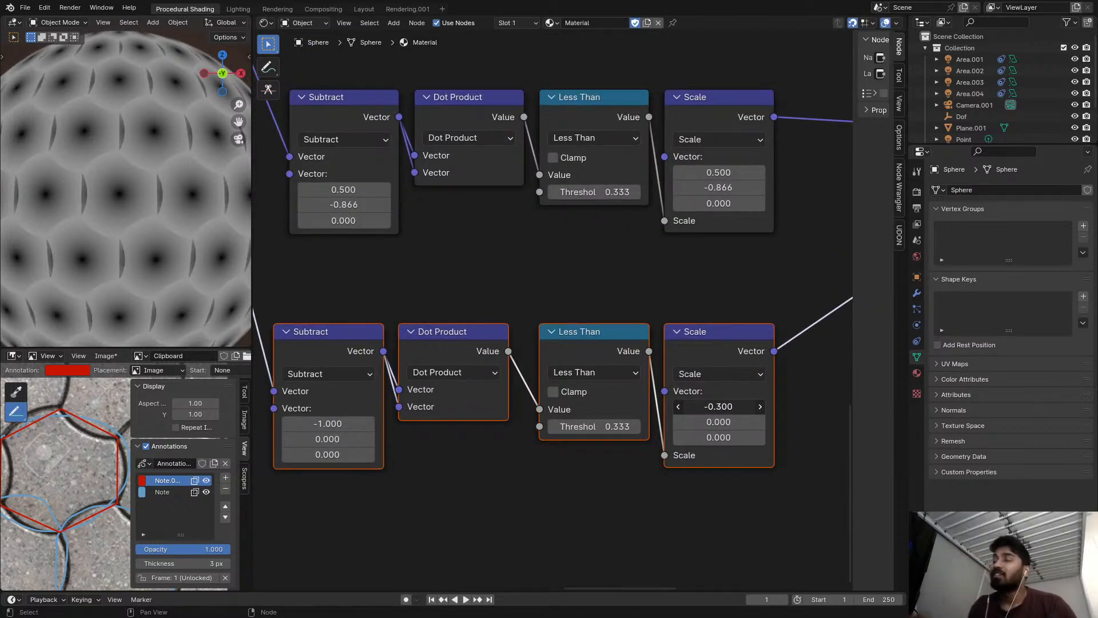
{"action": "left_click_drag", "start_coordinate": [290, 283], "coordinate": [691, 398]}
{"action": "left_click_drag", "start_coordinate": [713, 360], "coordinate": [713, 300]}
{"action": "middle_click_drag", "start_coordinate": [713, 301], "coordinate": [665, 409]}
{"action": "scroll", "coordinate": [635, 355], "scroll_direction": "down", "scroll_amount": 10}
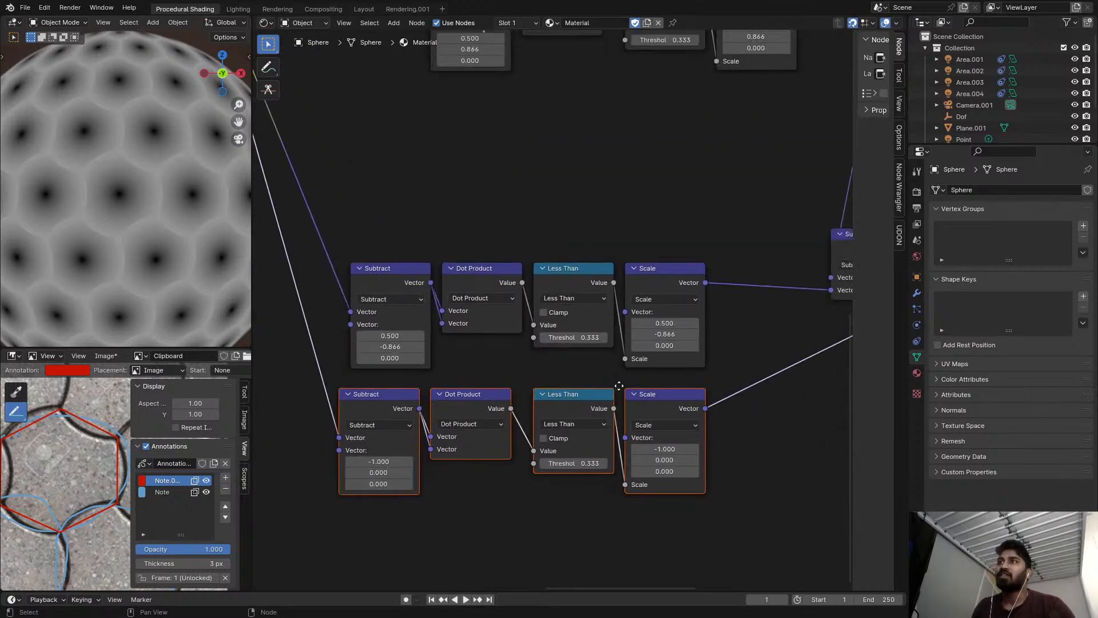
Tidy the upper part of the node tree and dissolve the selected node while keeping its links.
{"action": "middle_click_drag", "start_coordinate": [638, 200], "coordinate": [570, 292]}
{"action": "scroll", "coordinate": [570, 292], "scroll_direction": "up", "scroll_amount": 1}
{"action": "middle_click_drag", "start_coordinate": [385, 226], "coordinate": [437, 215]}
{"action": "right_click_drag", "start_coordinate": [378, 370], "coordinate": [378, 372], "text": "shift"}
{"action": "left_click_drag", "start_coordinate": [439, 170], "coordinate": [468, 191]}
{"action": "key", "text": "ctrl+x"}
{"action": "scroll", "coordinate": [531, 230], "scroll_direction": "down", "scroll_amount": 7}
{"action": "middle_click_drag", "start_coordinate": [484, 244], "coordinate": [378, 228]}
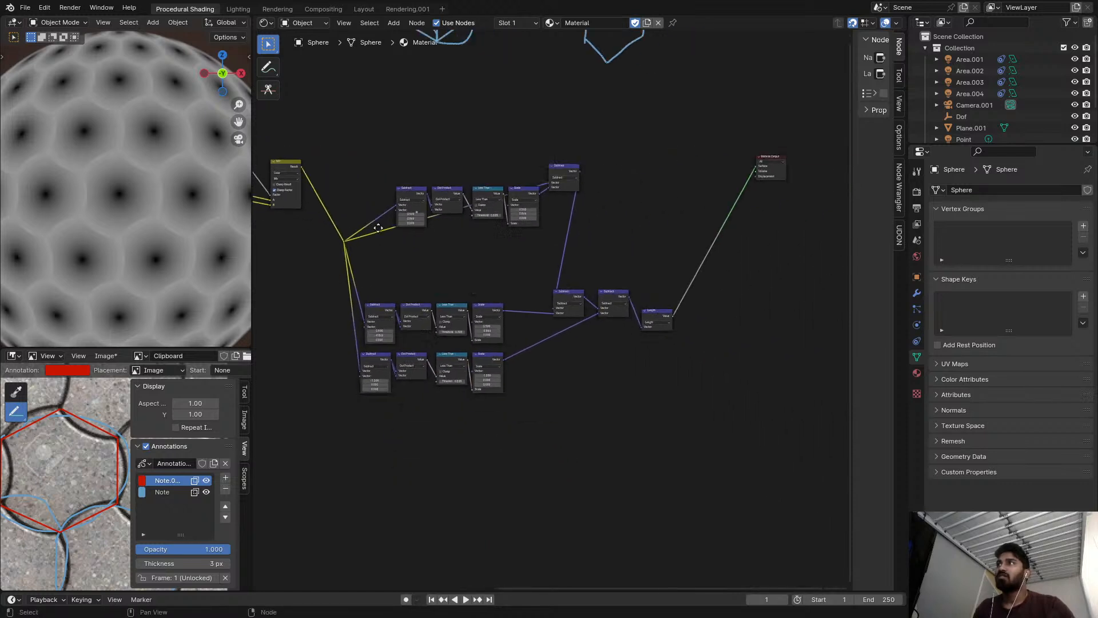
{"action": "scroll", "coordinate": [637, 274], "scroll_direction": "up", "scroll_amount": 1}
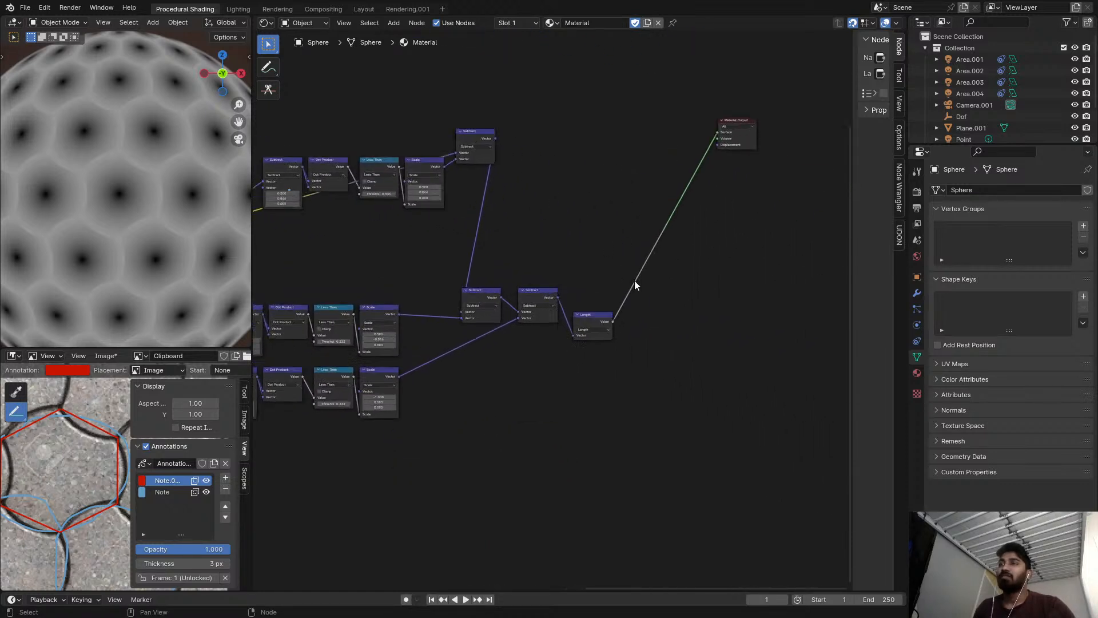
Preview the final Subtract's vector output on the sphere.
{"action": "scroll", "coordinate": [595, 297], "scroll_direction": "up", "scroll_amount": 3}
{"action": "middle_click_drag", "start_coordinate": [526, 286], "coordinate": [486, 284]}
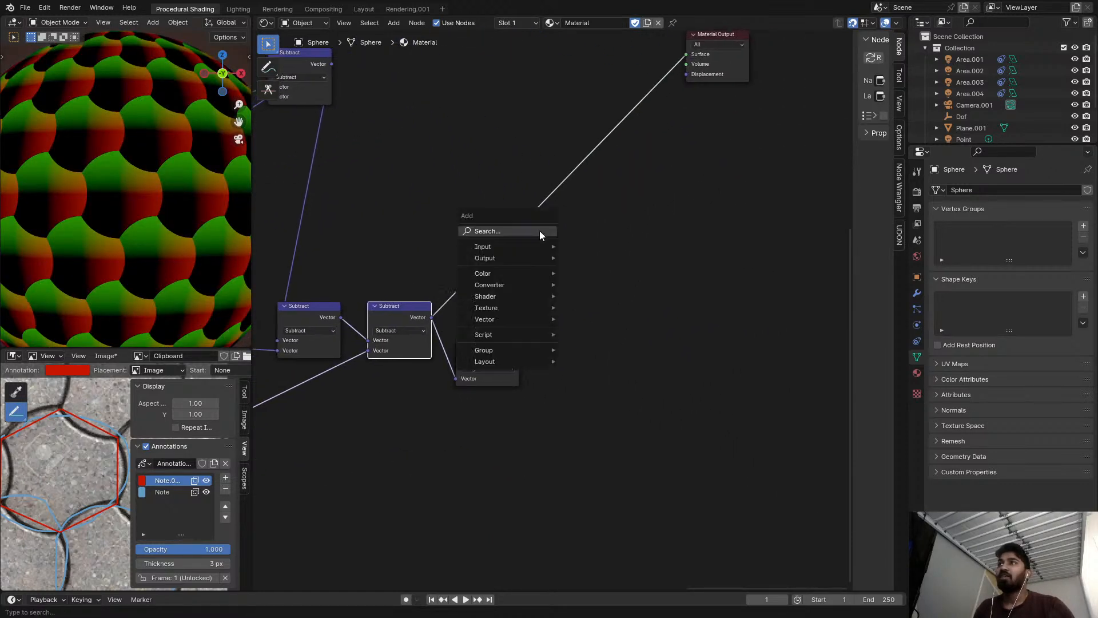
{"action": "key", "text": "shift+a"}
{"action": "key", "text": "Escape"}
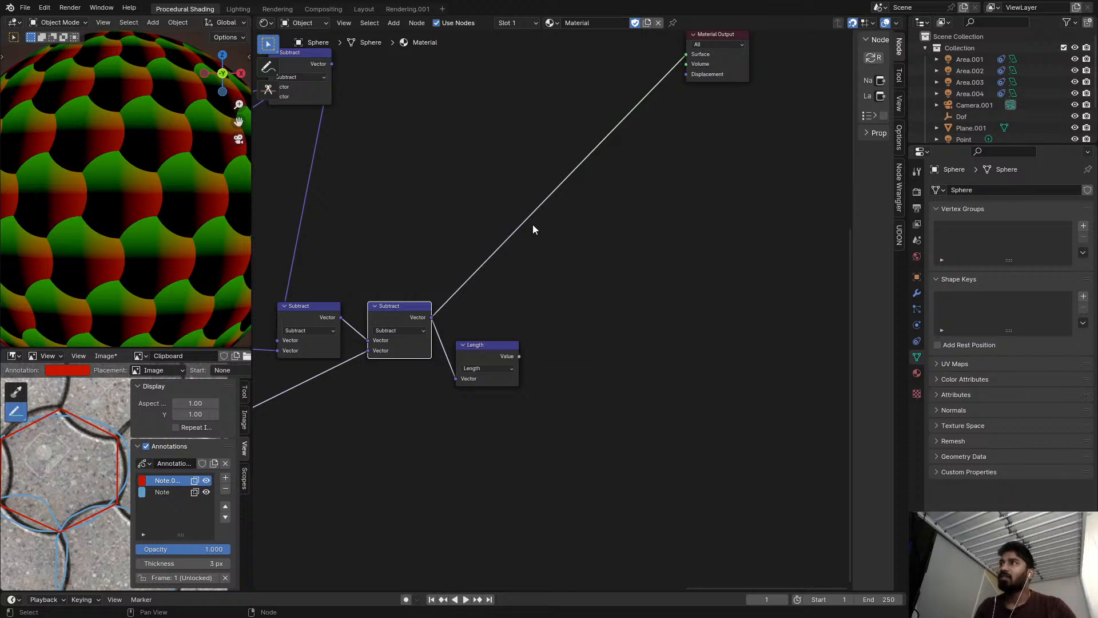
{"action": "scroll", "coordinate": [532, 228], "scroll_direction": "down", "scroll_amount": 2}
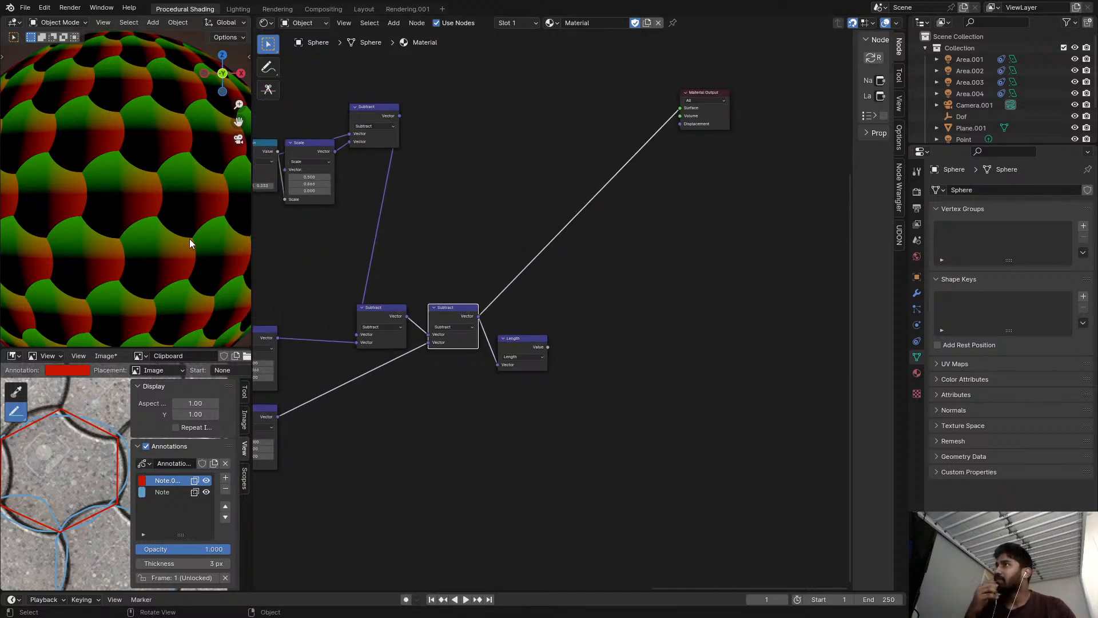
{"action": "scroll", "coordinate": [540, 351], "scroll_direction": "up", "scroll_amount": 1}
Add a Separate XYZ node fed by the final Subtract and preview its X output on the sphere.
{"action": "left_click", "coordinate": [540, 351], "text": "ctrl+shift"}
{"action": "scroll", "coordinate": [550, 309], "scroll_direction": "up", "scroll_amount": 1}
{"action": "left_click_drag", "start_coordinate": [513, 344], "coordinate": [592, 359]}
{"action": "scroll", "coordinate": [522, 324], "scroll_direction": "up", "scroll_amount": 3}
{"action": "key", "text": "shift+a"}
{"action": "left_click", "coordinate": [527, 293]}
{"action": "type", "text": "sep"}
{"action": "left_click", "coordinate": [589, 315]}
{"action": "left_click", "coordinate": [560, 204]}
{"action": "right_click_drag", "start_coordinate": [430, 318], "coordinate": [571, 241], "text": "alt"}
{"action": "scroll", "coordinate": [603, 238], "scroll_direction": "up", "scroll_amount": 1}
Insert a Math node set to Add with value 0.5 after the Separate XYZ node's X output.
{"action": "key", "text": "shift+a"}
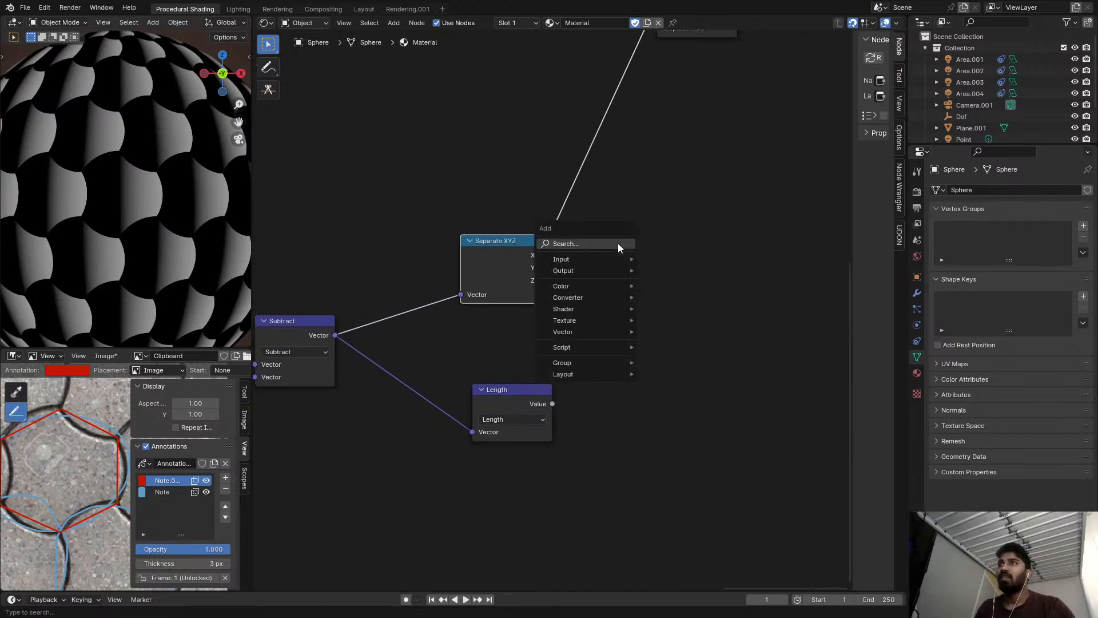
{"action": "left_click", "coordinate": [618, 244]}
{"action": "type", "text": "ma"}
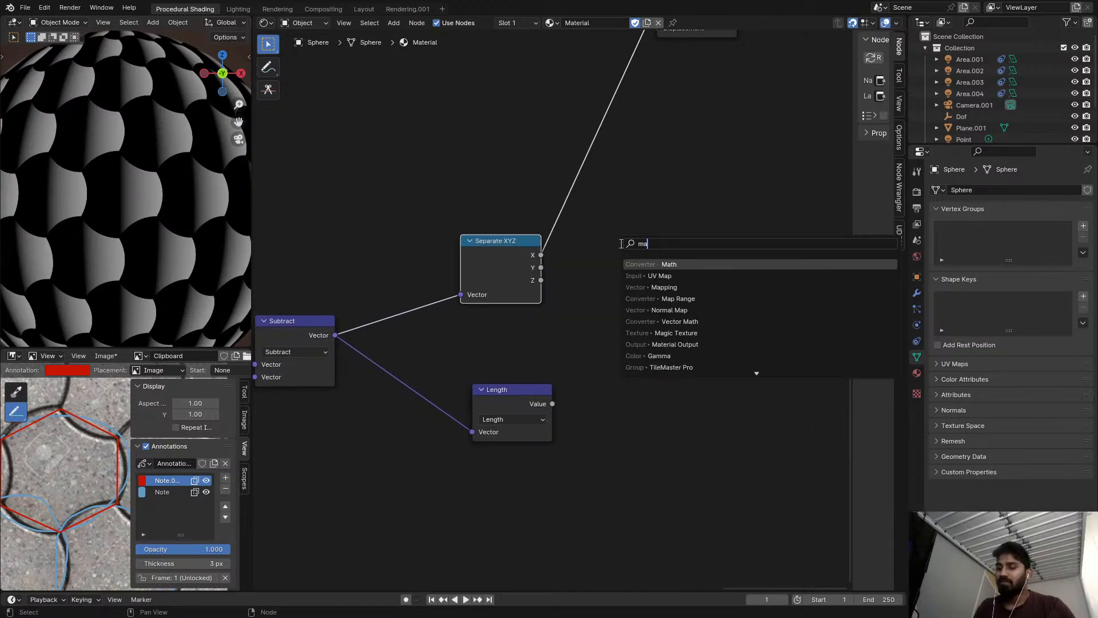
{"action": "key", "text": "Return"}
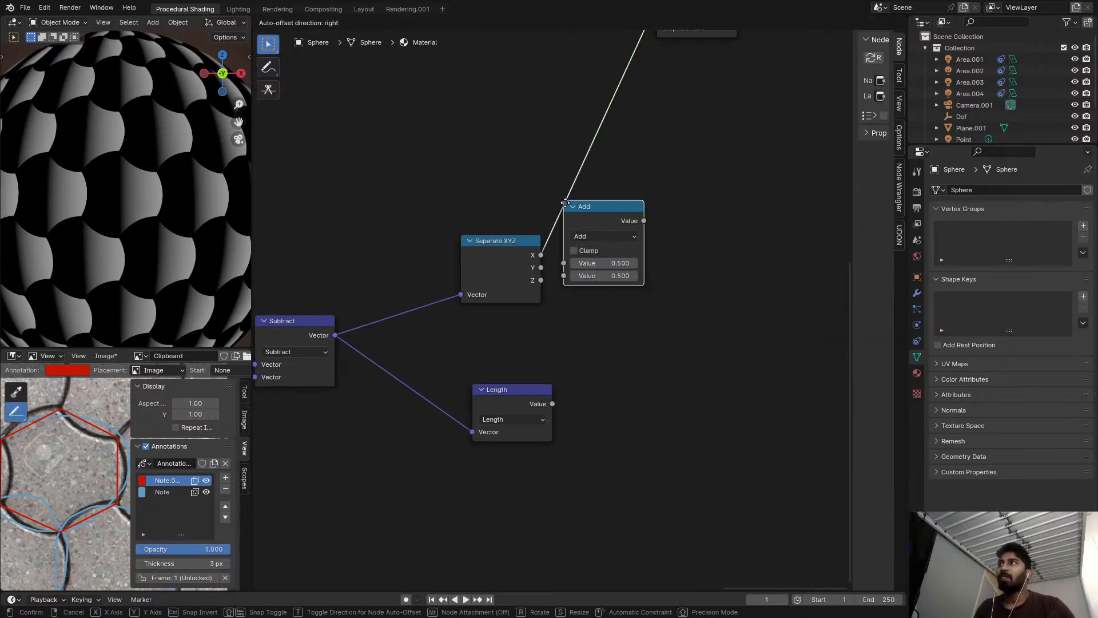
{"action": "left_click", "coordinate": [602, 211]}
{"action": "scroll", "coordinate": [650, 242], "scroll_direction": "up", "scroll_amount": 1}
{"action": "left_click", "coordinate": [650, 242]}
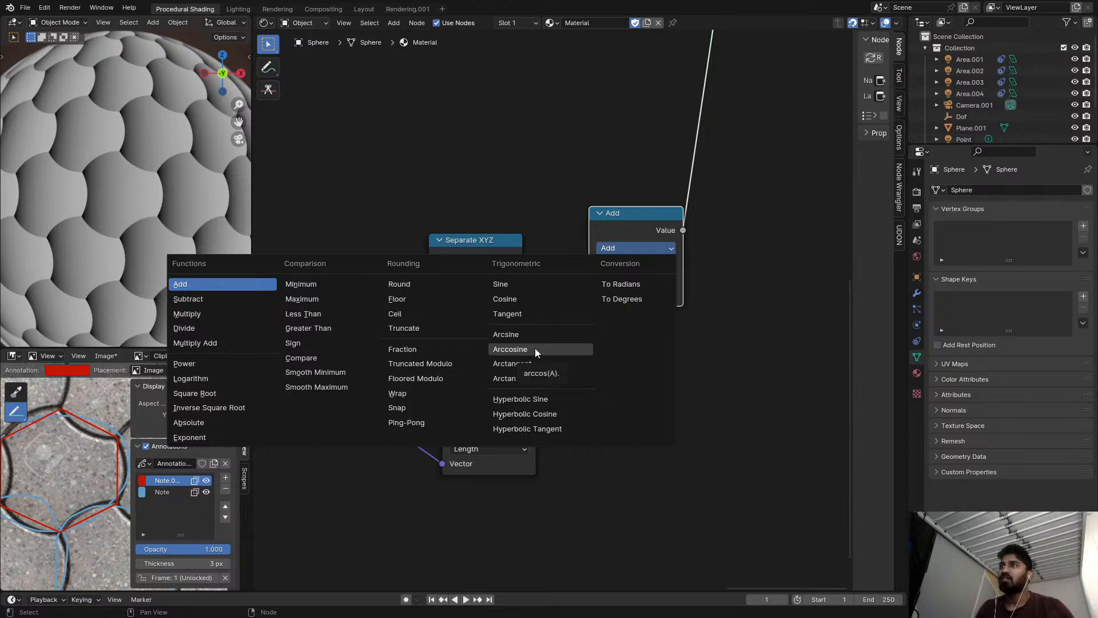
{"action": "key", "text": "Escape"}
{"action": "left_click", "coordinate": [626, 249]}
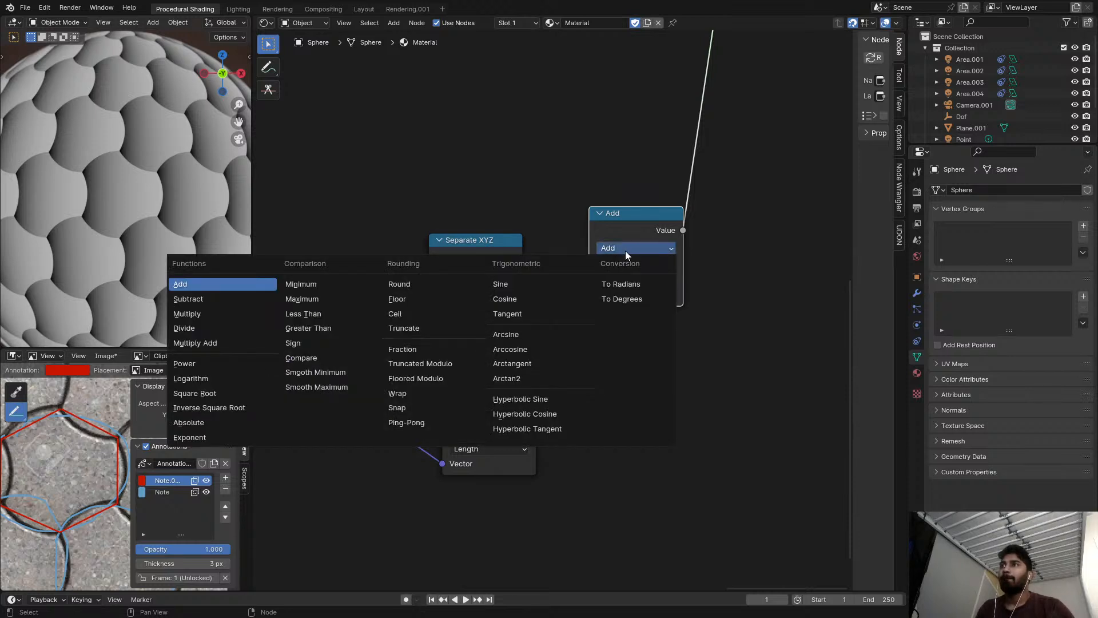
{"action": "key", "text": "Escape"}
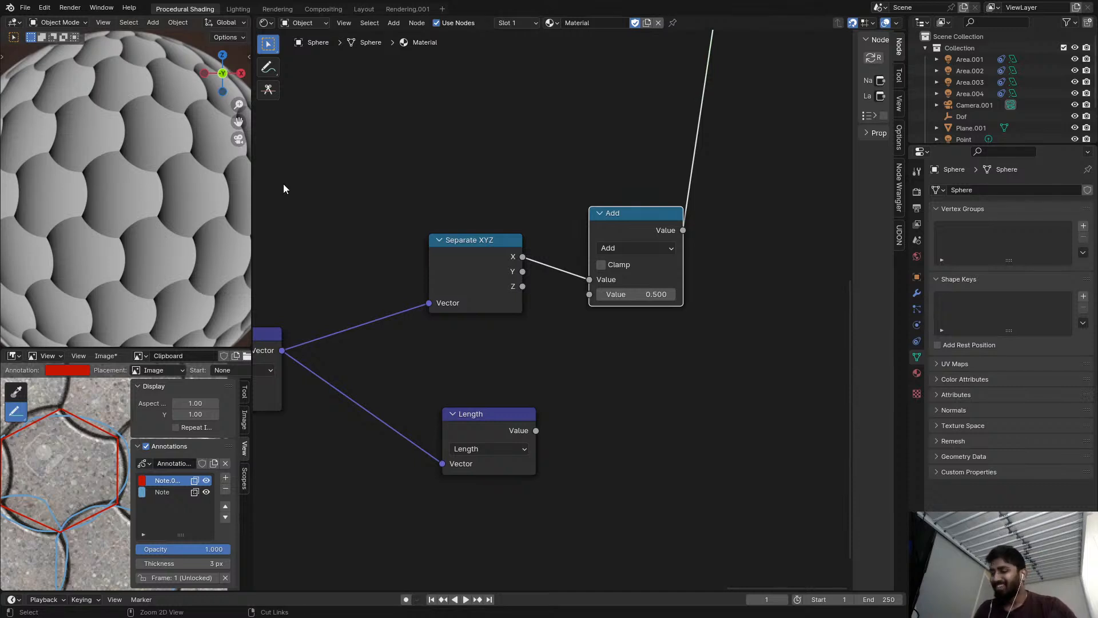
Save TileKit_V3_basic.blend, including its modified image, and open the recent file eraser closeup3.blend.
{"action": "key", "text": "ctrl+s"}
{"action": "middle_click_drag", "start_coordinate": [310, 229], "coordinate": [390, 188]}
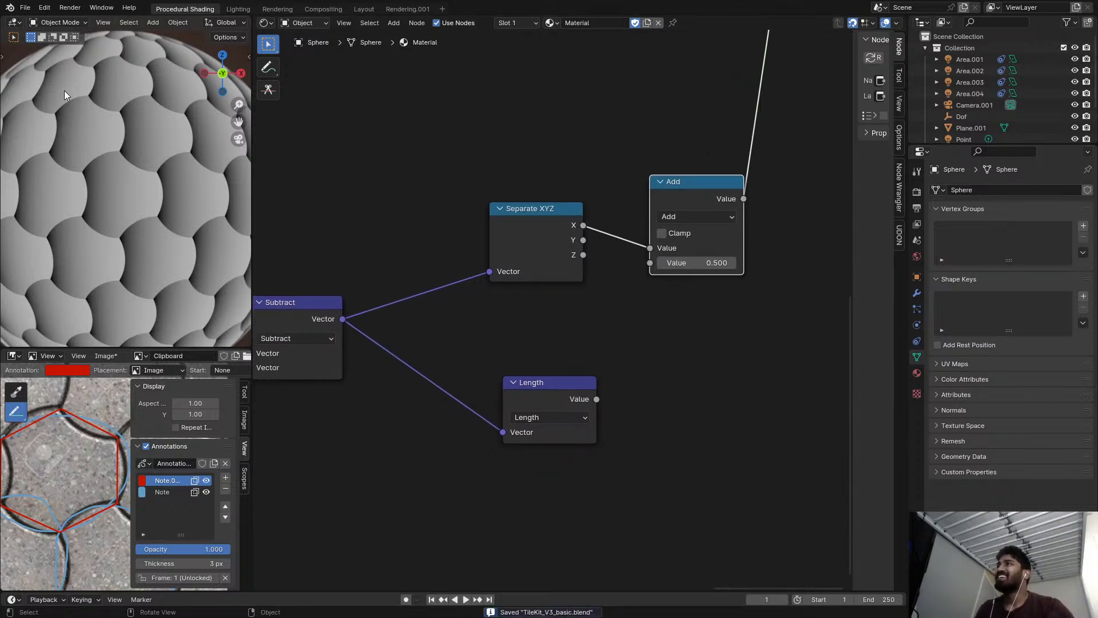
{"action": "left_click", "coordinate": [26, 8]}
{"action": "mouse_move", "coordinate": [48, 42]}
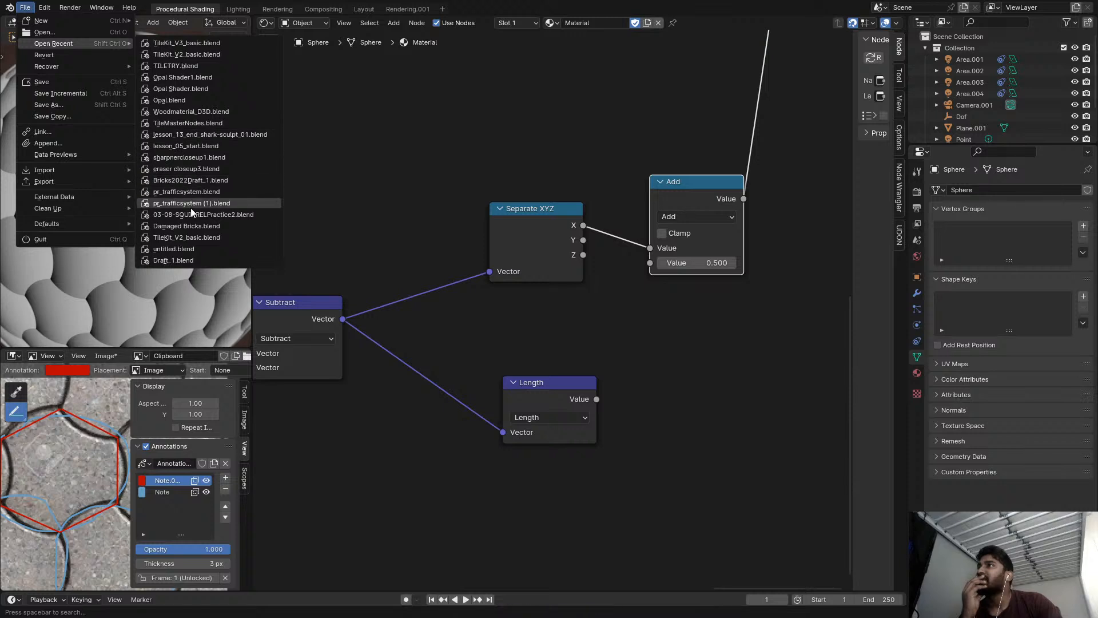
{"action": "left_click", "coordinate": [194, 167]}
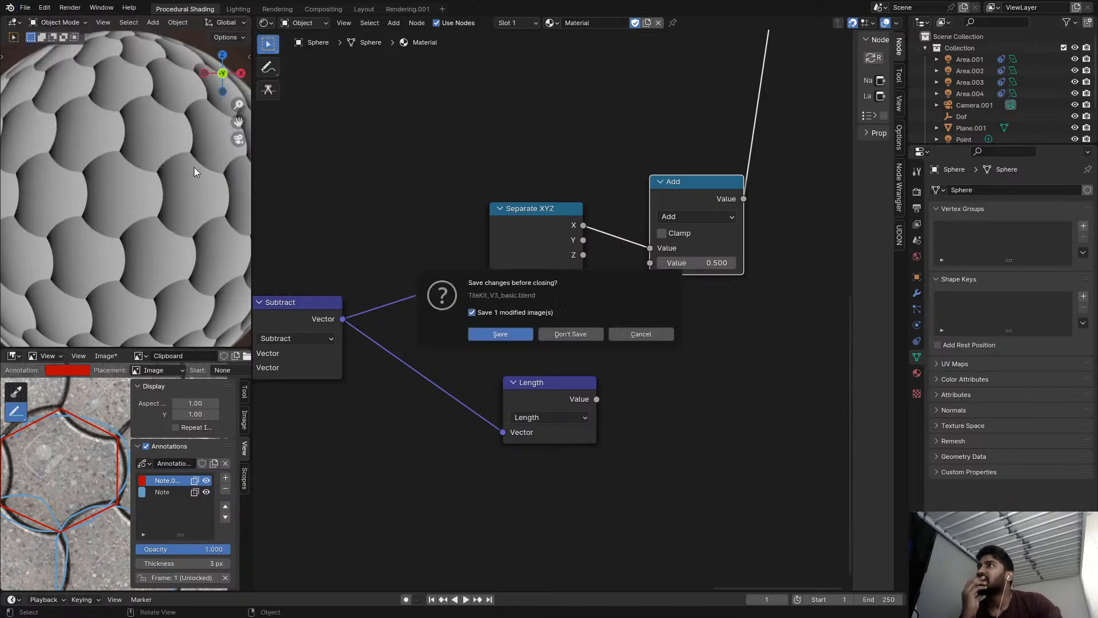
{"action": "left_click", "coordinate": [518, 331]}
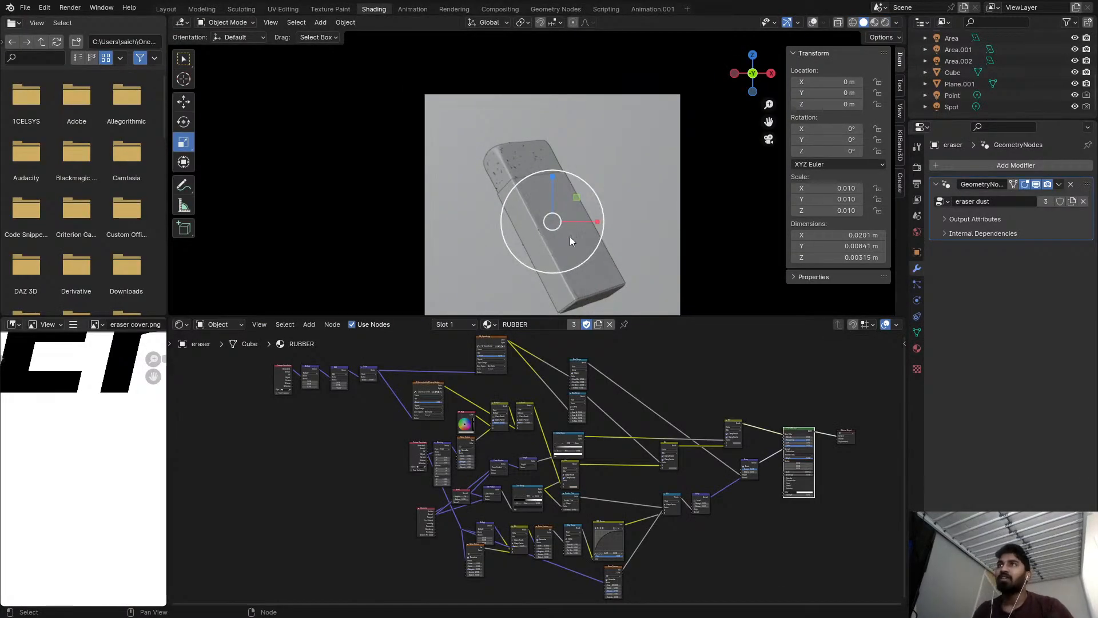
Switch the eraser scene's 3D viewport to rendered shading.
{"action": "scroll", "coordinate": [566, 219], "scroll_direction": "down", "scroll_amount": 5}
{"action": "scroll", "coordinate": [578, 234], "scroll_direction": "up", "scroll_amount": 1}
{"action": "left_click", "coordinate": [627, 232]}
{"action": "key", "text": "z"}
{"action": "left_click", "coordinate": [622, 181]}
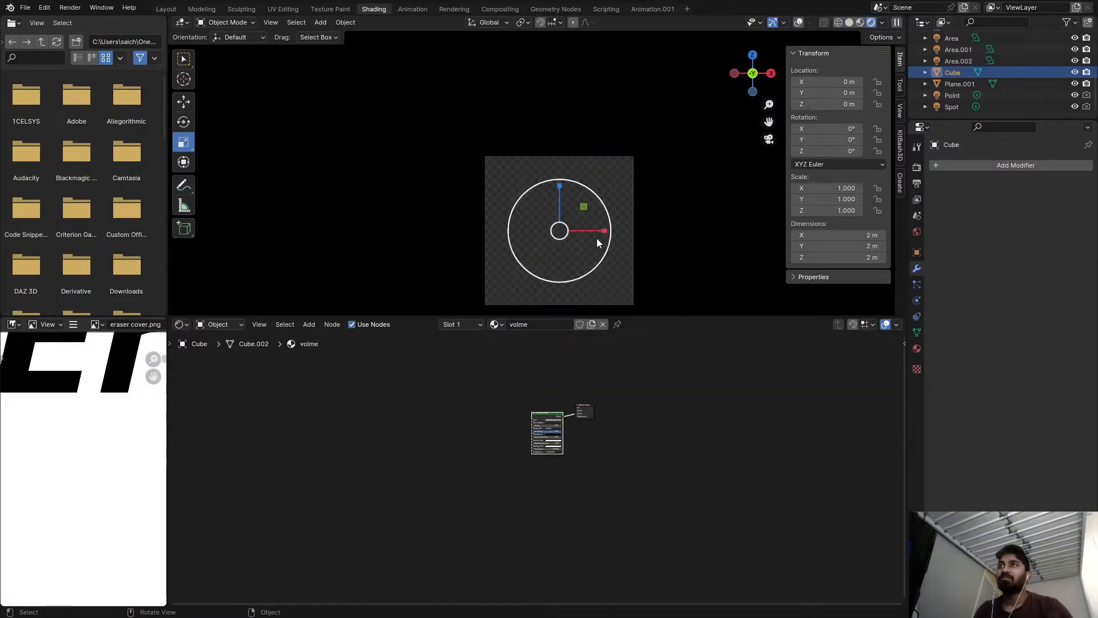
Select the eraser's cover and frame the rendered eraser in the viewport.
{"action": "scroll", "coordinate": [596, 238], "scroll_direction": "up", "scroll_amount": 5}
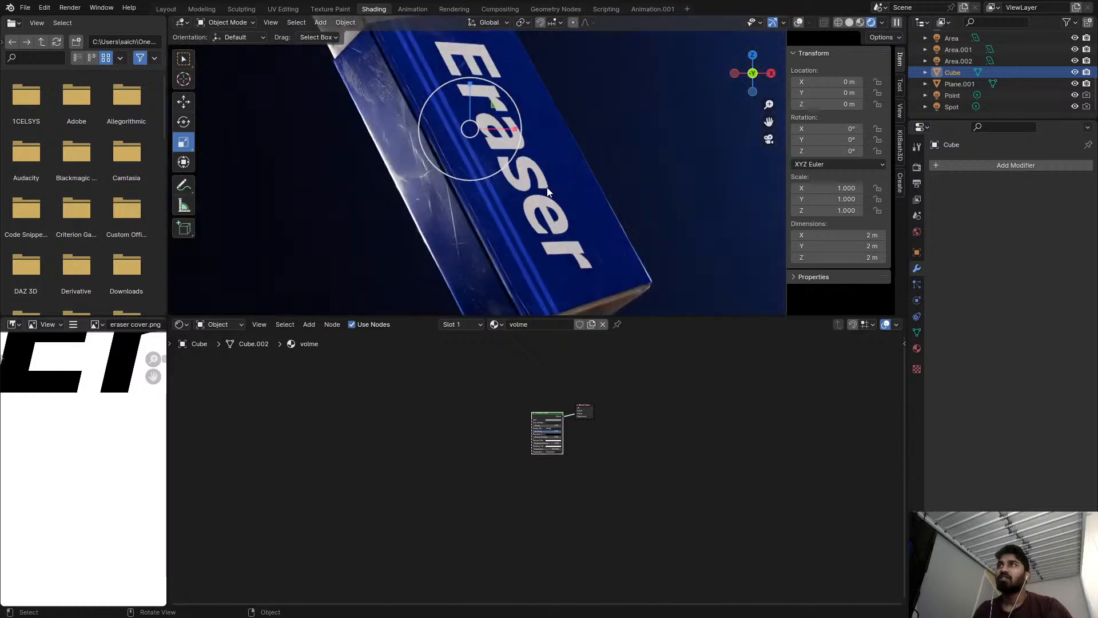
{"action": "middle_click_drag", "start_coordinate": [441, 150], "coordinate": [497, 282], "text": "shift"}
{"action": "scroll", "coordinate": [483, 211], "scroll_direction": "up", "scroll_amount": 4}
{"action": "scroll", "coordinate": [484, 214], "scroll_direction": "down", "scroll_amount": 6}
{"action": "left_click", "coordinate": [510, 246]}
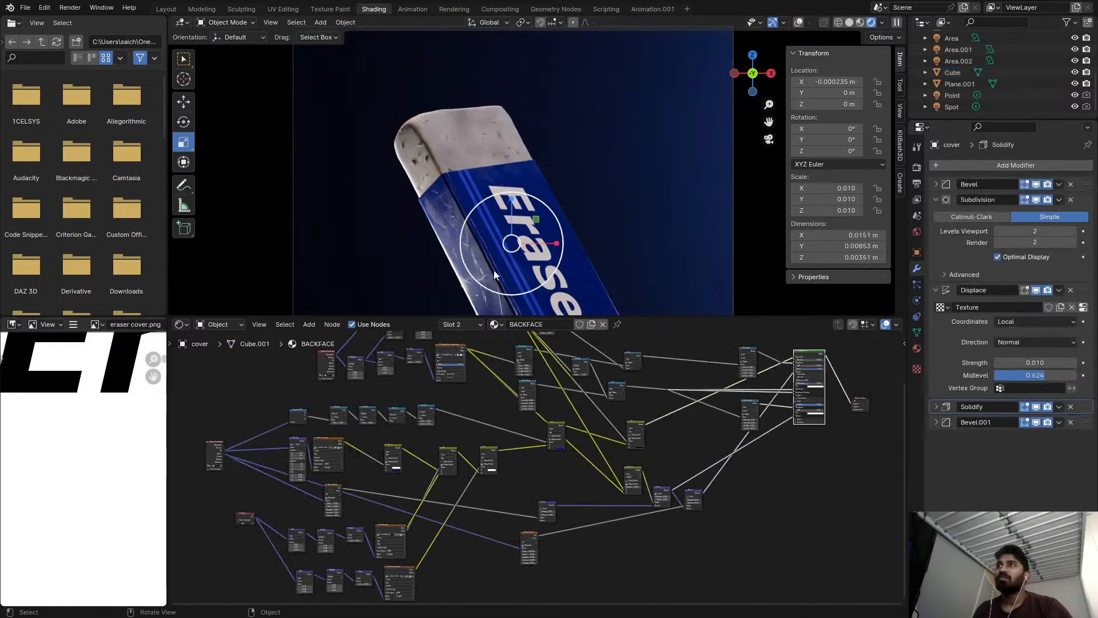
{"action": "scroll", "coordinate": [521, 264], "scroll_direction": "down", "scroll_amount": 2}
{"action": "middle_click_drag", "start_coordinate": [520, 264], "coordinate": [522, 228], "text": "shift"}
{"action": "mouse_move", "coordinate": [821, 152]}
{"action": "left_mouse_down"}
{"action": "mouse_move", "coordinate": [886, 151]}
{"action": "mouse_move", "coordinate": [858, 151]}
{"action": "left_mouse_up"}
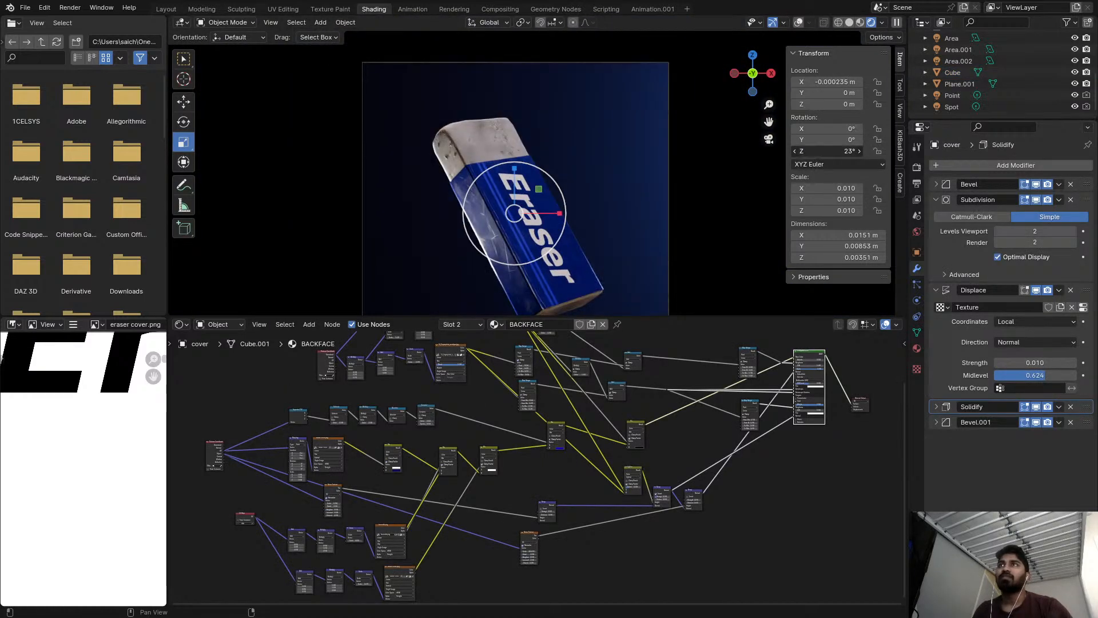
{"action": "right_click", "coordinate": [858, 152]}
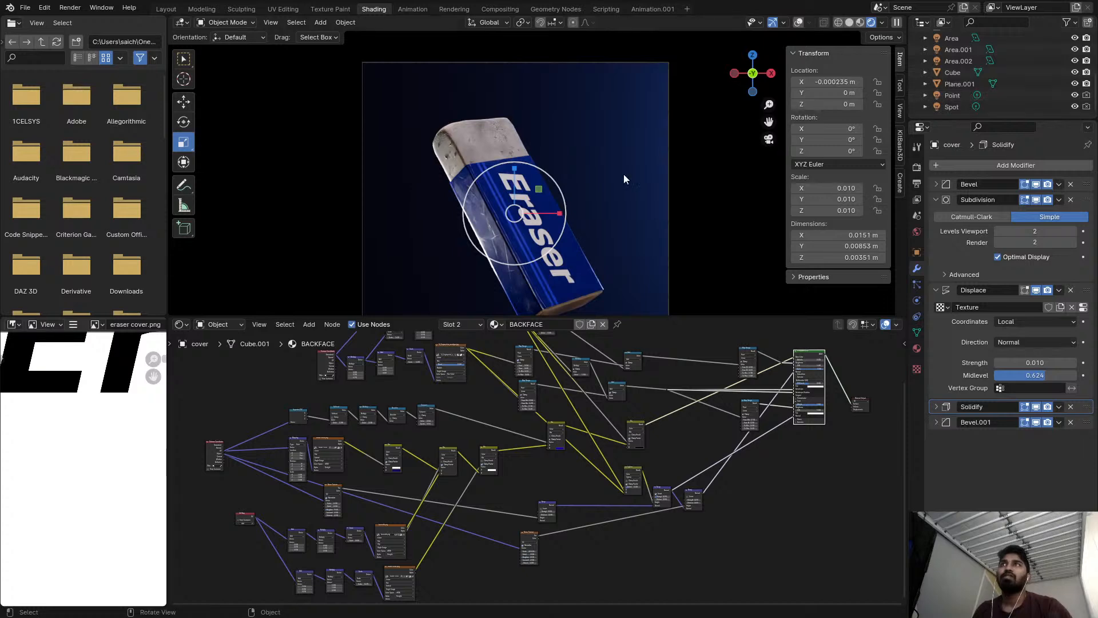
Maximize the 3D viewport with the Transform tool active and play the eraser's animation.
{"action": "left_click", "coordinate": [183, 163]}
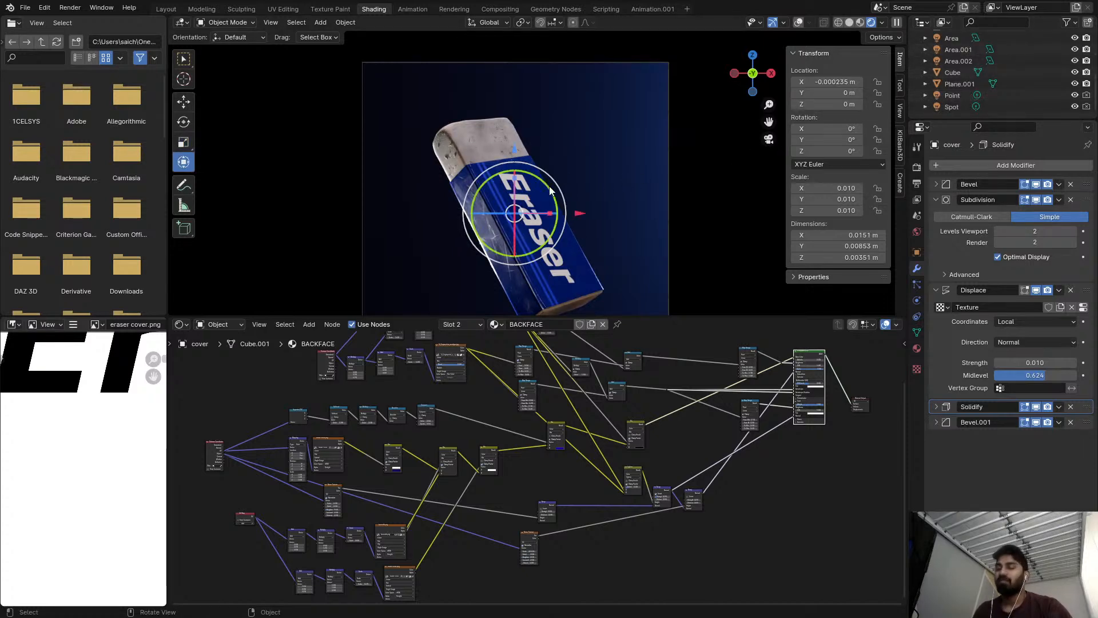
{"action": "key", "text": "ctrl+space"}
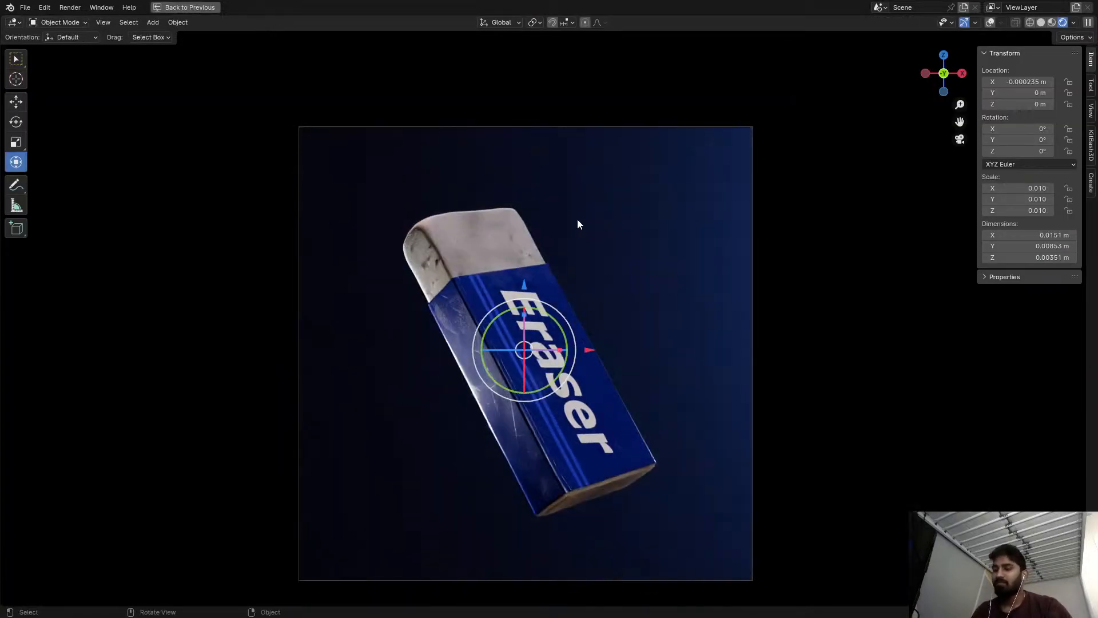
{"action": "key", "text": "space"}
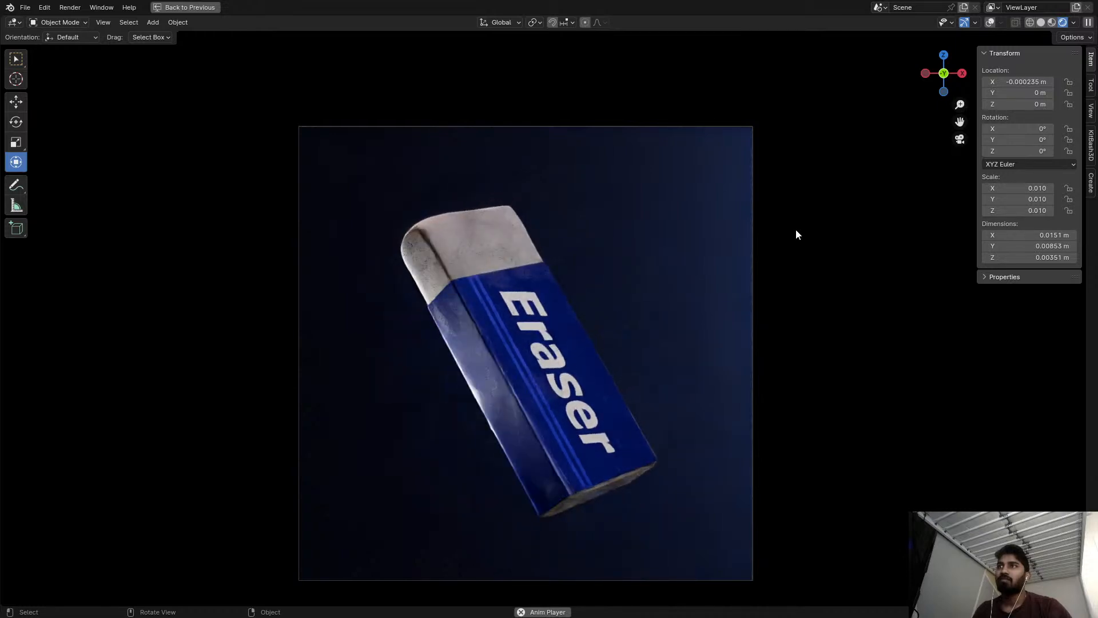
Stop the eraser's animation playback and open the recent file sharpnercloseup1.blend without saving the eraser scene.
{"action": "key", "text": "space"}
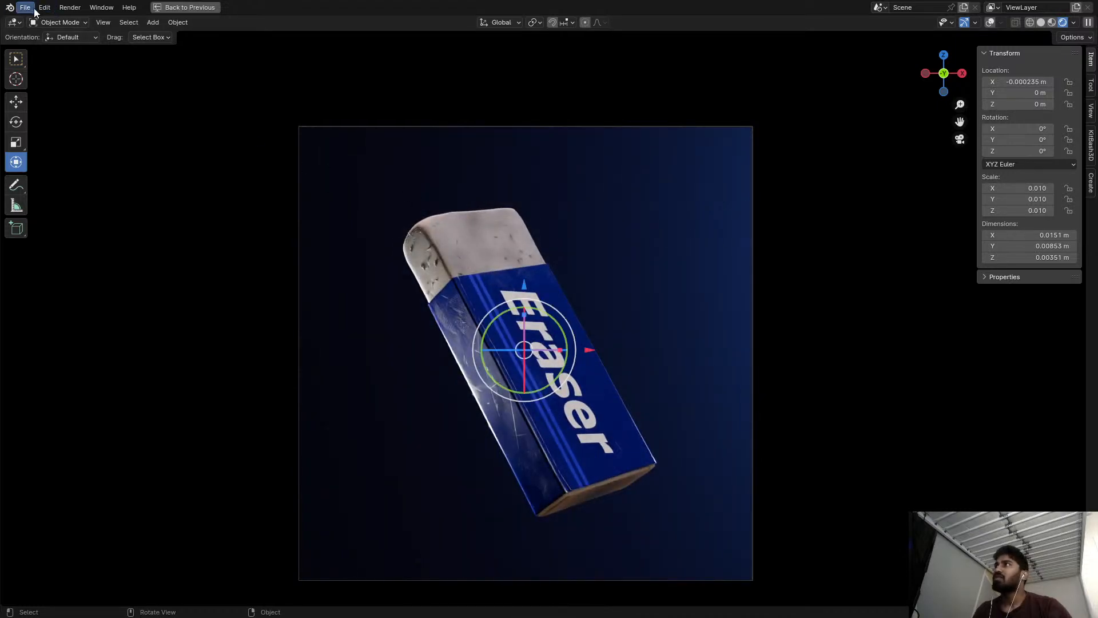
{"action": "left_click", "coordinate": [25, 7]}
{"action": "mouse_move", "coordinate": [46, 42]}
{"action": "left_click", "coordinate": [171, 170]}
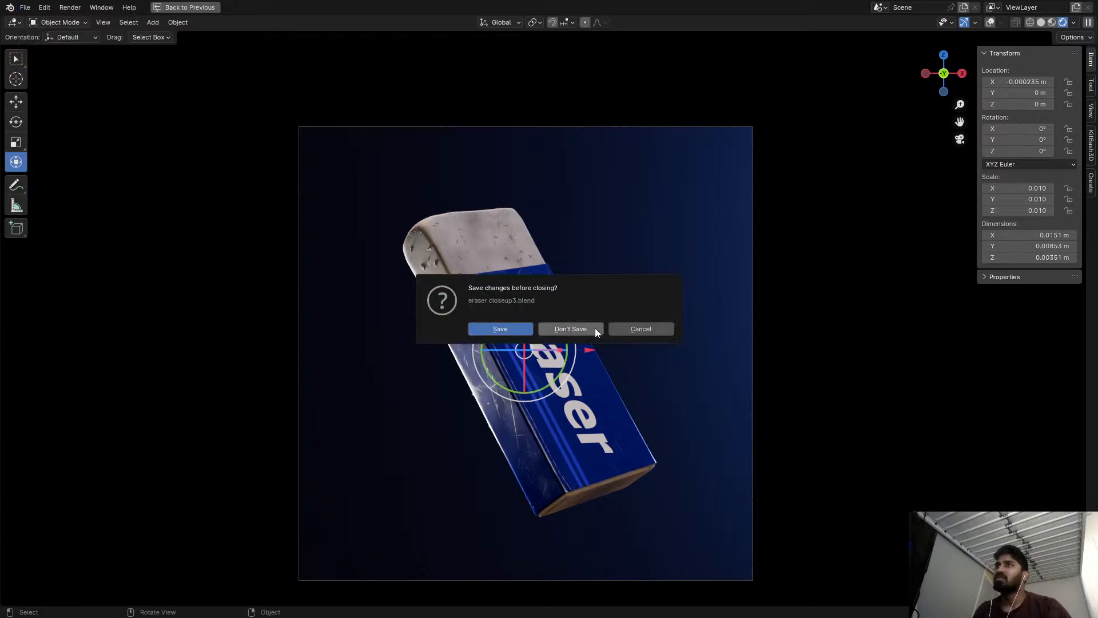
{"action": "left_click", "coordinate": [595, 328]}
Inspect the sharpener in rendered shading in a maximized viewport, and return it to solid shading.
{"action": "key", "text": "z"}
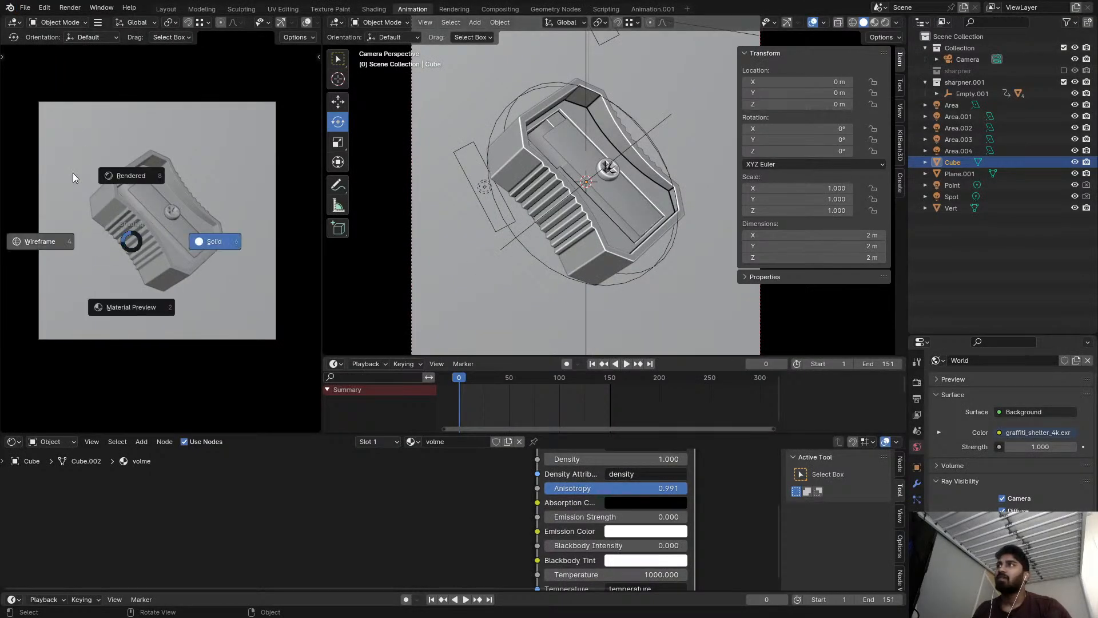
{"action": "left_click", "coordinate": [153, 183]}
{"action": "key", "text": "ctrl+space"}
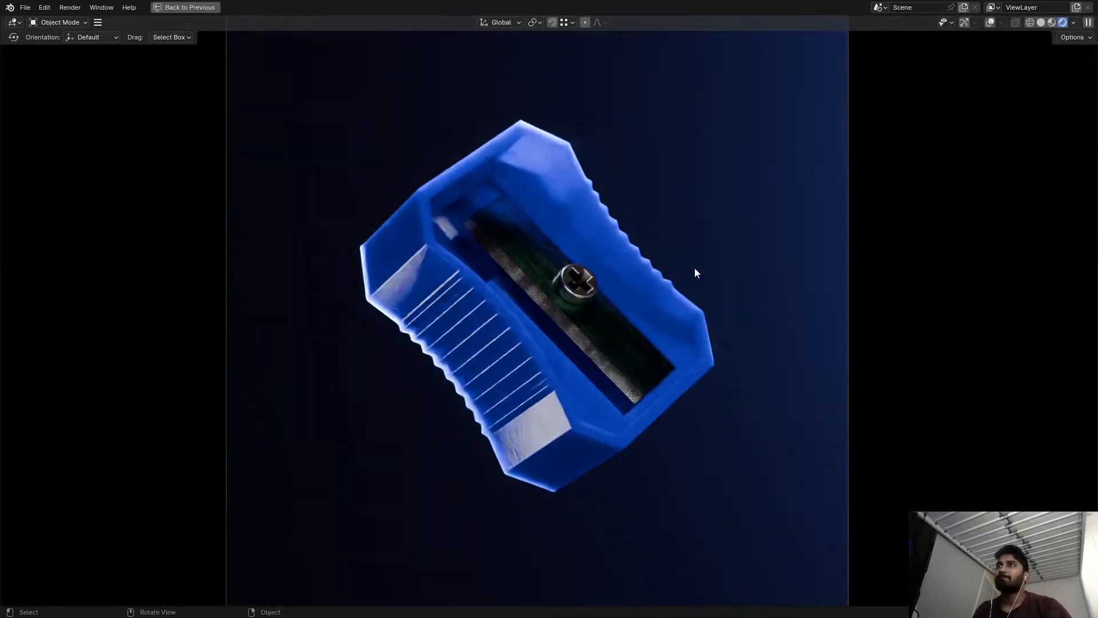
{"action": "key", "text": "z"}
{"action": "left_click", "coordinate": [1040, 356]}
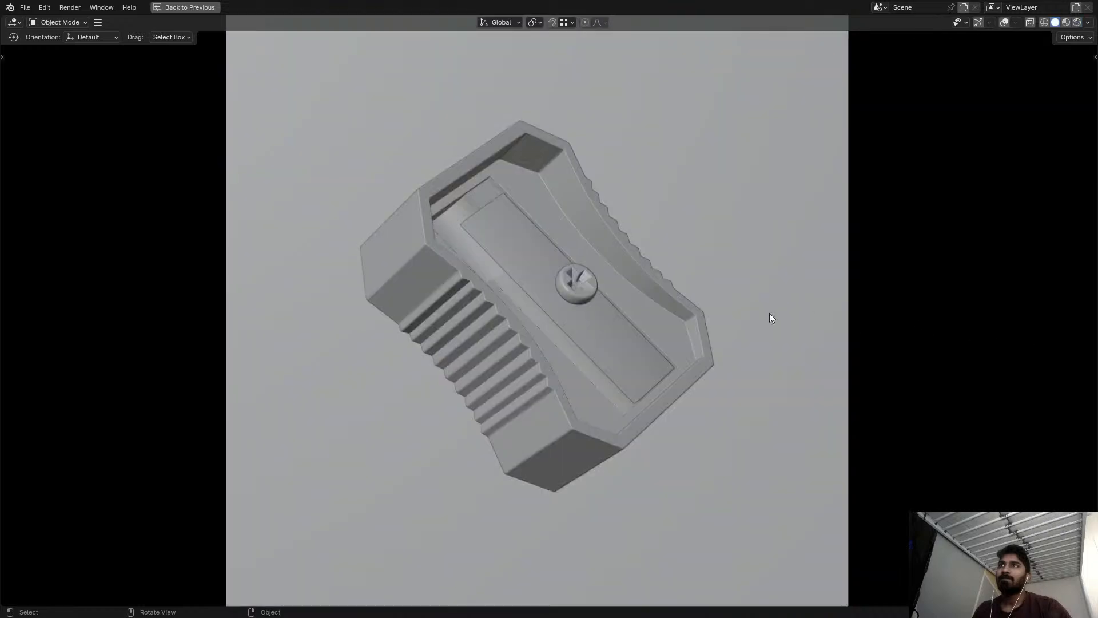
Reopen the recent file TileKit_V3_basic.blend without saving the sharpener scene.
{"action": "left_click", "coordinate": [25, 8]}
{"action": "mouse_move", "coordinate": [55, 44]}
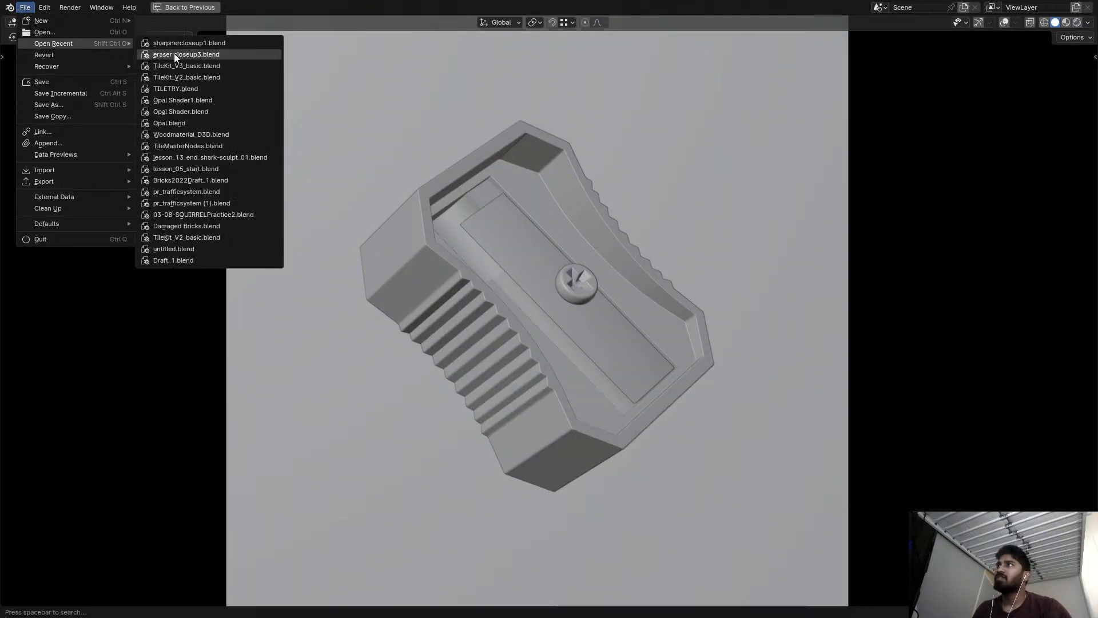
{"action": "left_click", "coordinate": [180, 70]}
{"action": "left_click", "coordinate": [579, 328]}
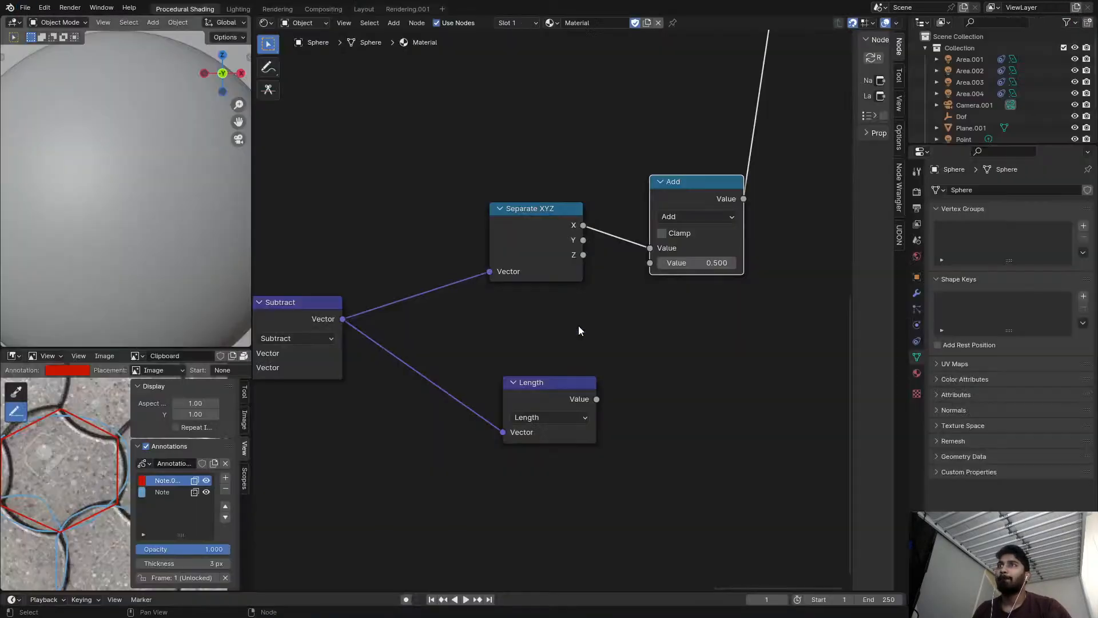
Move the Add node that follows Separate XYZ slightly higher in the material node tree.
{"action": "scroll", "coordinate": [515, 355], "scroll_direction": "down", "scroll_amount": 6}
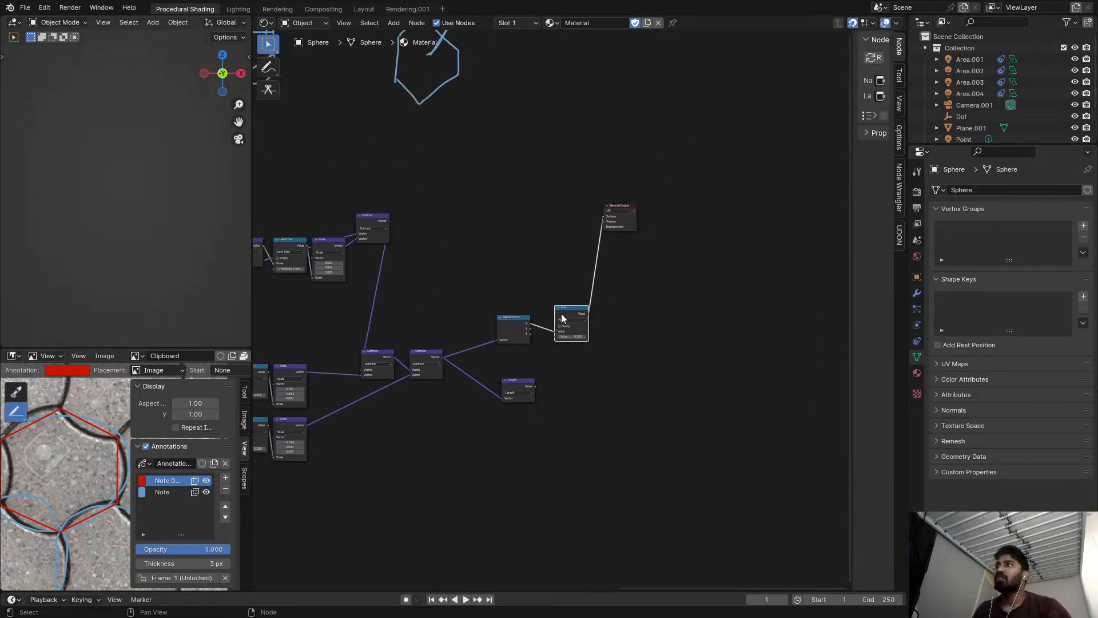
{"action": "scroll", "coordinate": [629, 217], "scroll_direction": "up", "scroll_amount": 8}
{"action": "left_click_drag", "start_coordinate": [634, 217], "coordinate": [769, 257]}
{"action": "scroll", "coordinate": [616, 343], "scroll_direction": "up", "scroll_amount": 2}
{"action": "middle_click_drag", "start_coordinate": [526, 404], "coordinate": [540, 341]}
{"action": "scroll", "coordinate": [540, 340], "scroll_direction": "up", "scroll_amount": 5}
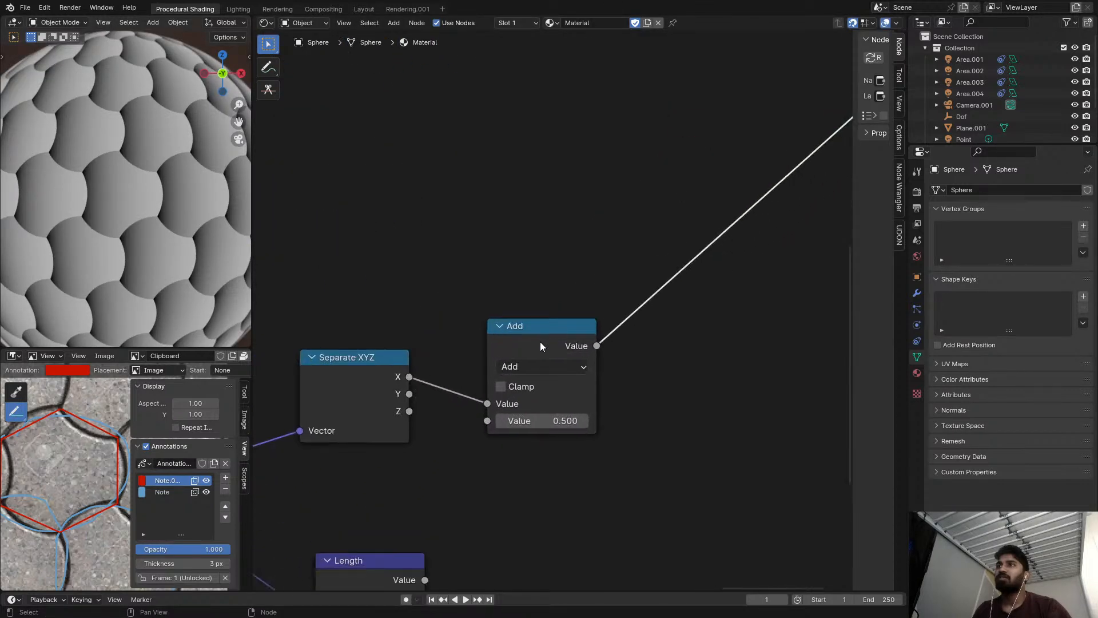
{"action": "left_click_drag", "start_coordinate": [541, 342], "coordinate": [538, 295]}
{"action": "left_click", "coordinate": [524, 321]}
{"action": "left_click", "coordinate": [501, 348]}
{"action": "left_click", "coordinate": [501, 340]}
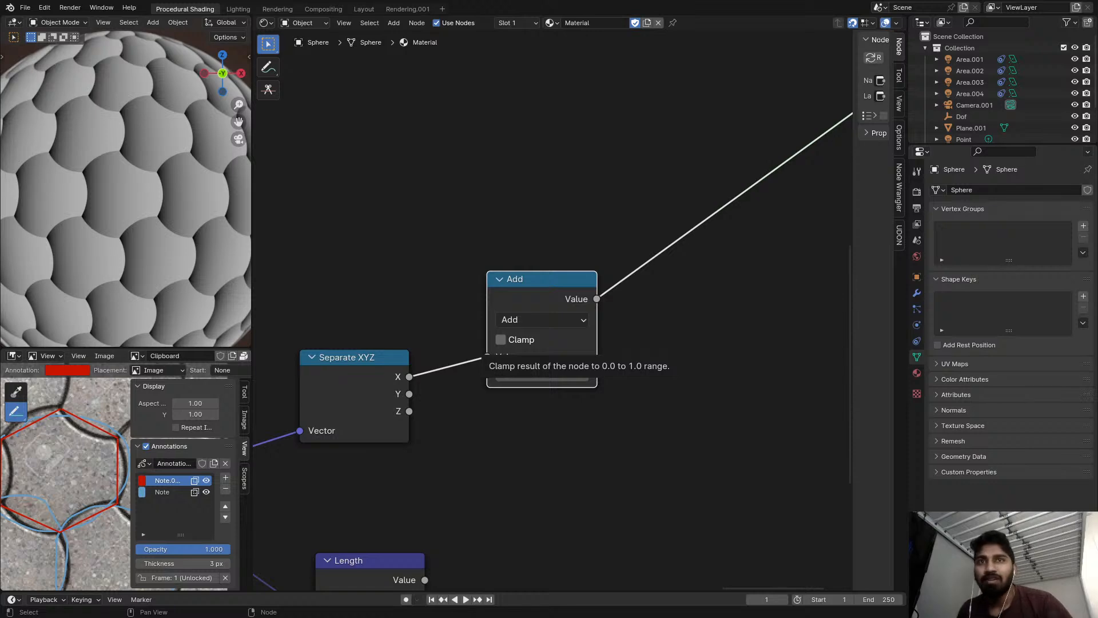
{"action": "scroll", "coordinate": [365, 357], "scroll_direction": "down", "scroll_amount": 5}
{"action": "middle_click_drag", "start_coordinate": [391, 374], "coordinate": [465, 326]}
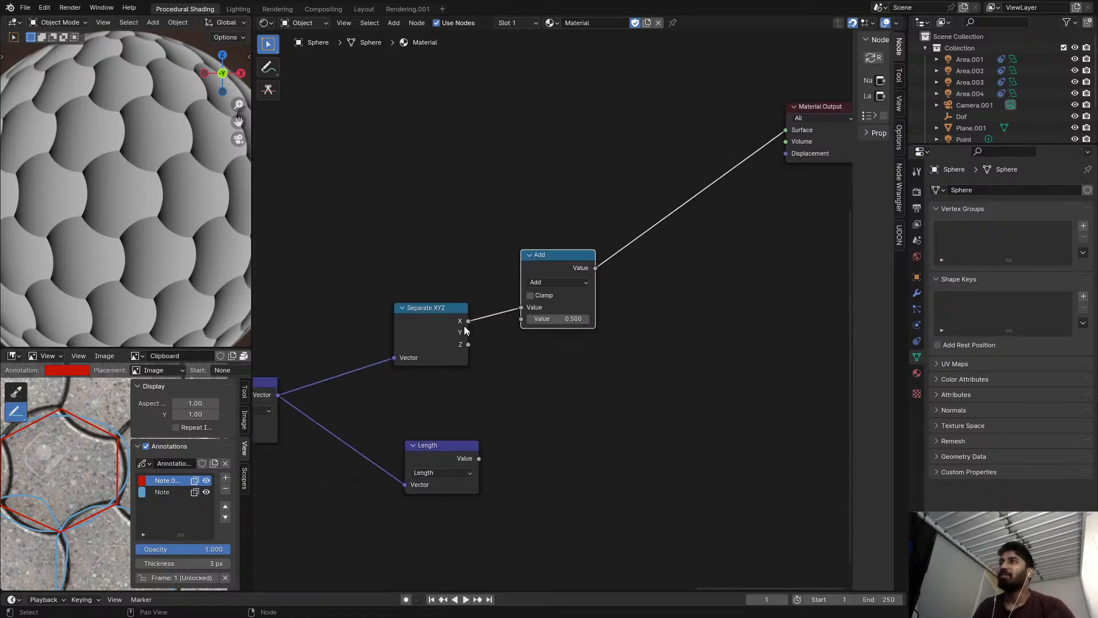
Examine the annotated paving-tile reference image in a maximized image editor and restore the layout.
{"action": "key", "text": "ctrl+space"}
{"action": "scroll", "coordinate": [334, 400], "scroll_direction": "up", "scroll_amount": 7}
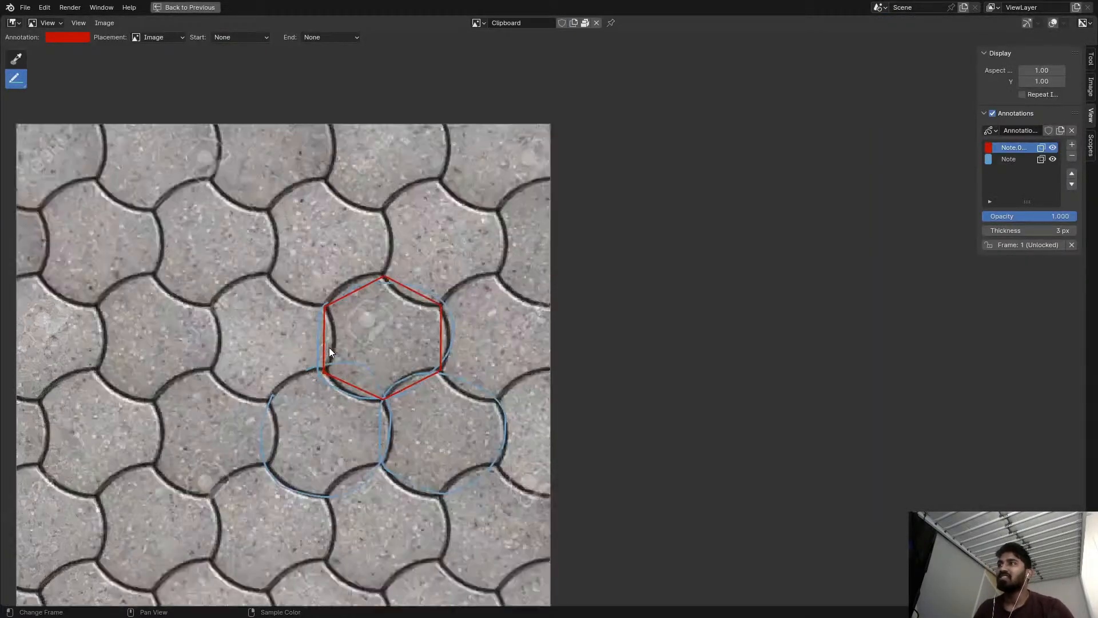
{"action": "middle_click_drag", "start_coordinate": [190, 335], "coordinate": [522, 316]}
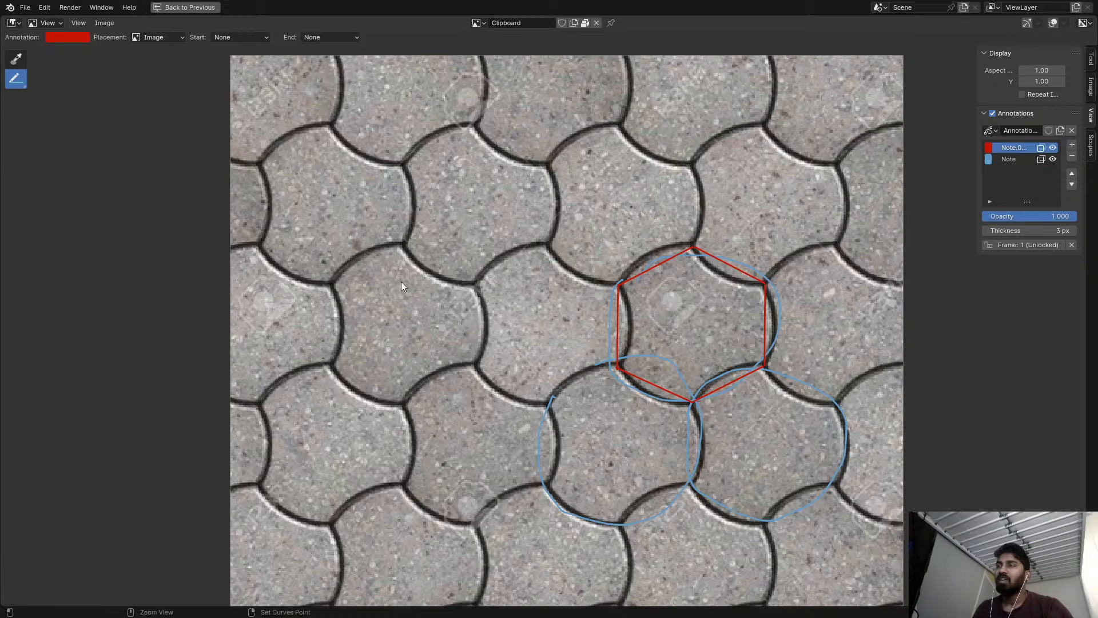
{"action": "key", "text": "ctrl+space"}
Preview the arc mask's Scale node with vector 0.500, 0.866, 0.000, and the Length node of the finished coordinates.
{"action": "scroll", "coordinate": [520, 319], "scroll_direction": "down", "scroll_amount": 4}
{"action": "middle_click_drag", "start_coordinate": [394, 360], "coordinate": [485, 314]}
{"action": "mouse_move", "coordinate": [332, 317]}
{"action": "middle_mouse_down"}
{"action": "mouse_move", "coordinate": [520, 266]}
{"action": "mouse_move", "coordinate": [495, 279]}
{"action": "middle_mouse_up"}
{"action": "scroll", "coordinate": [520, 266], "scroll_direction": "up", "scroll_amount": 4}
{"action": "left_click", "coordinate": [499, 258], "text": "ctrl+shift"}
{"action": "left_click", "coordinate": [533, 97], "text": "ctrl+shift"}
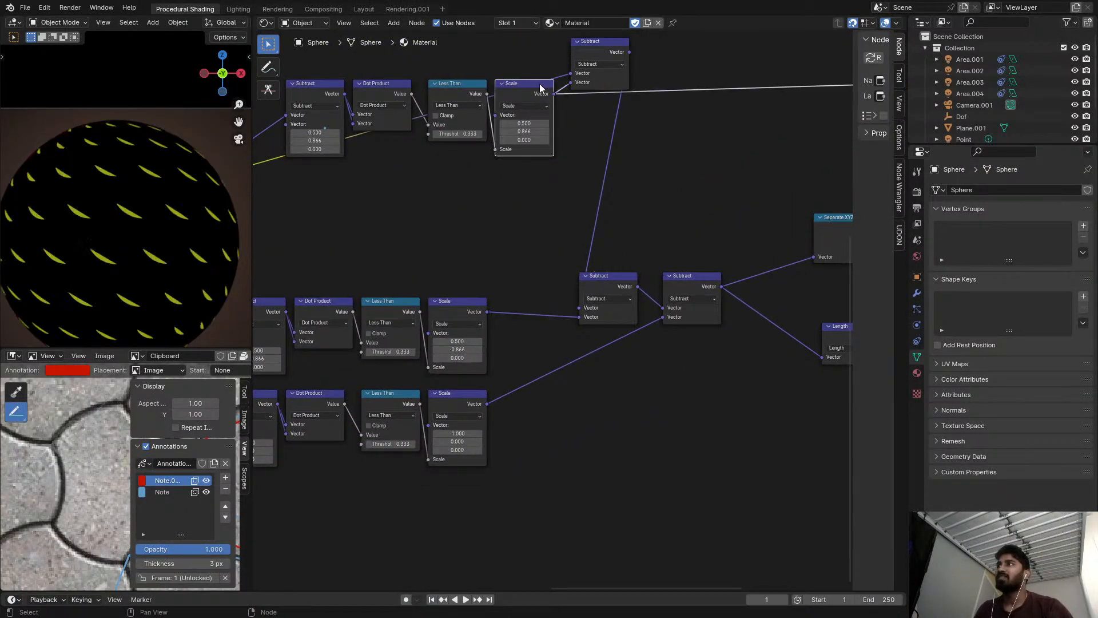
{"action": "middle_click_drag", "start_coordinate": [540, 88], "coordinate": [469, 171]}
{"action": "left_click", "coordinate": [534, 118], "text": "ctrl+shift"}
{"action": "scroll", "coordinate": [779, 273], "scroll_direction": "up", "scroll_amount": 1}
{"action": "middle_click_drag", "start_coordinate": [779, 273], "coordinate": [548, 214]}
{"action": "left_click", "coordinate": [562, 369], "text": "ctrl+shift"}
{"action": "scroll", "coordinate": [623, 274], "scroll_direction": "up", "scroll_amount": 1}
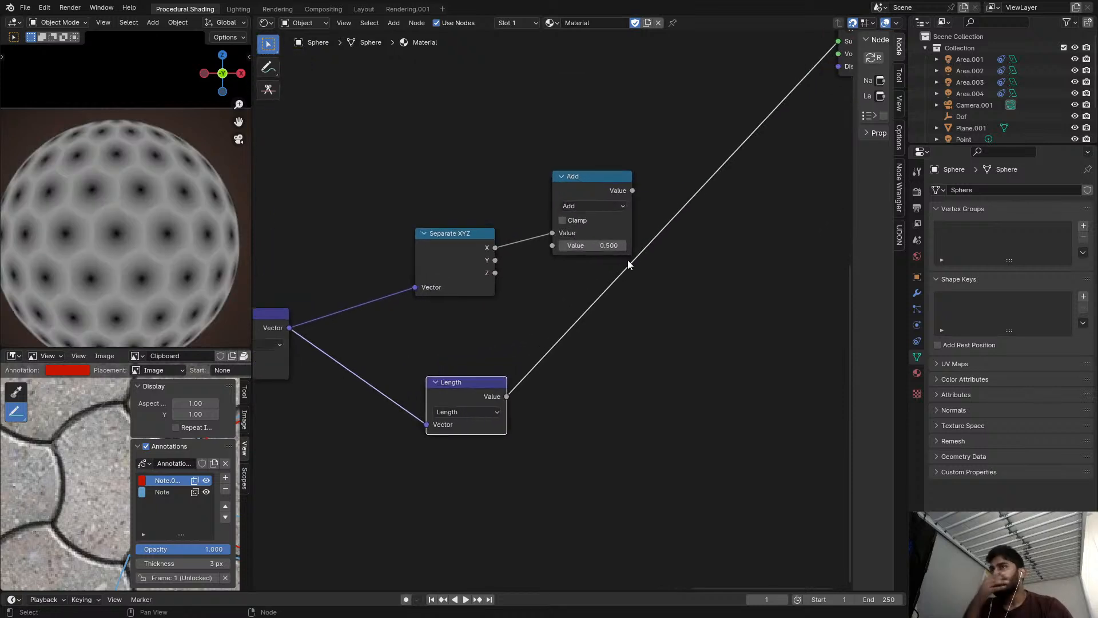
Switch the Add node after Separate XYZ to Arctan2 and preview its output on the sphere.
{"action": "left_click", "coordinate": [589, 206]}
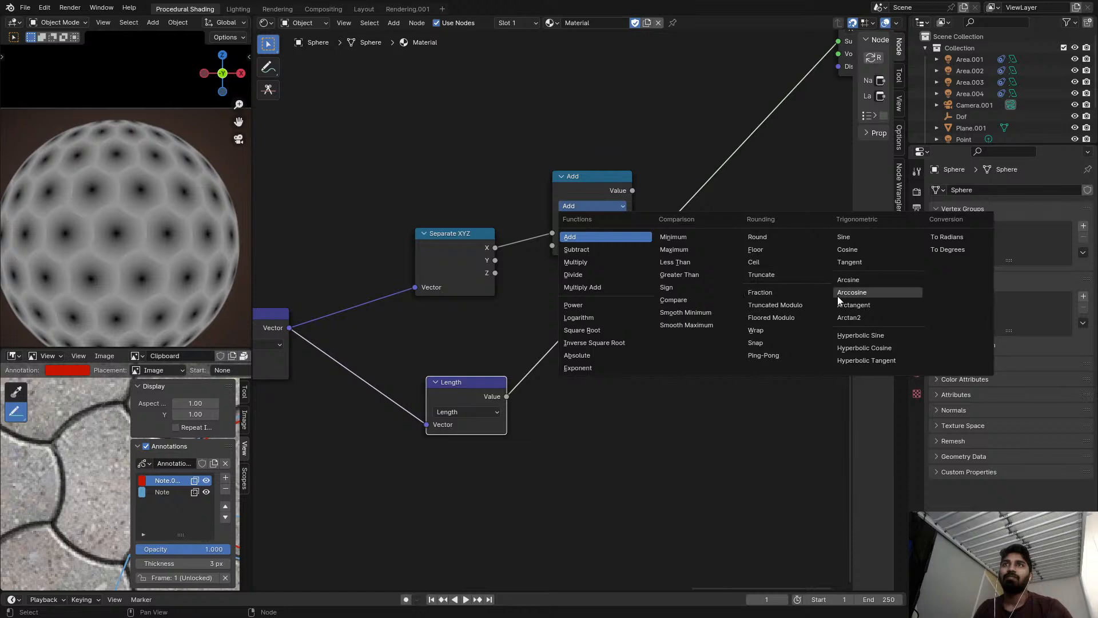
{"action": "left_click", "coordinate": [852, 305]}
{"action": "scroll", "coordinate": [600, 218], "scroll_direction": "up", "scroll_amount": 1}
{"action": "left_click", "coordinate": [598, 178], "text": "ctrl+shift"}
{"action": "left_click", "coordinate": [601, 201]}
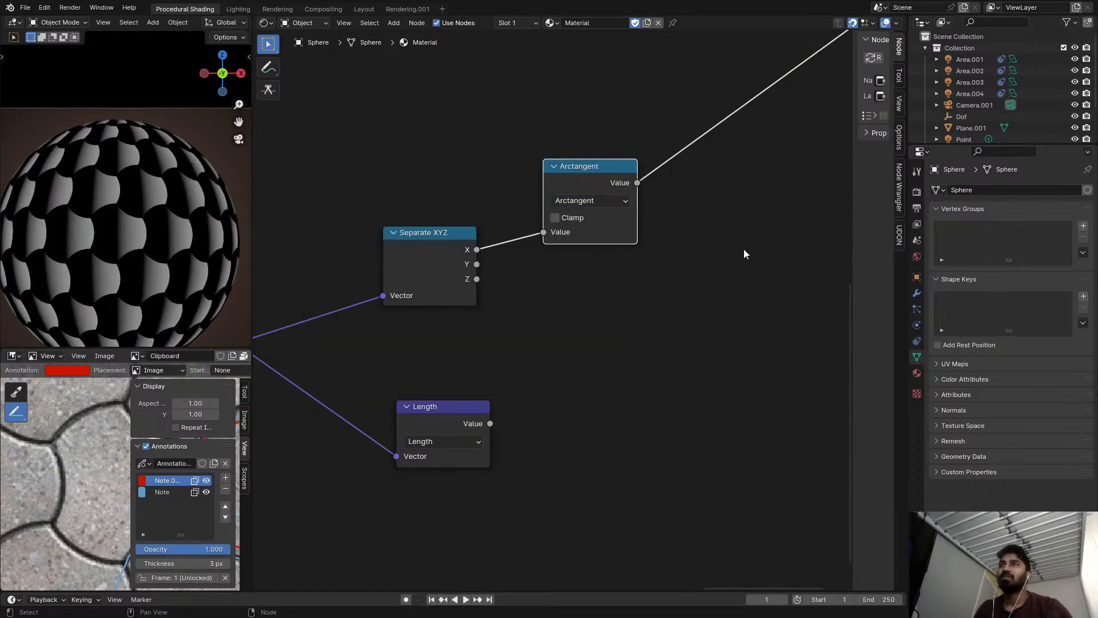
{"action": "left_click", "coordinate": [606, 202]}
{"action": "left_click", "coordinate": [500, 328]}
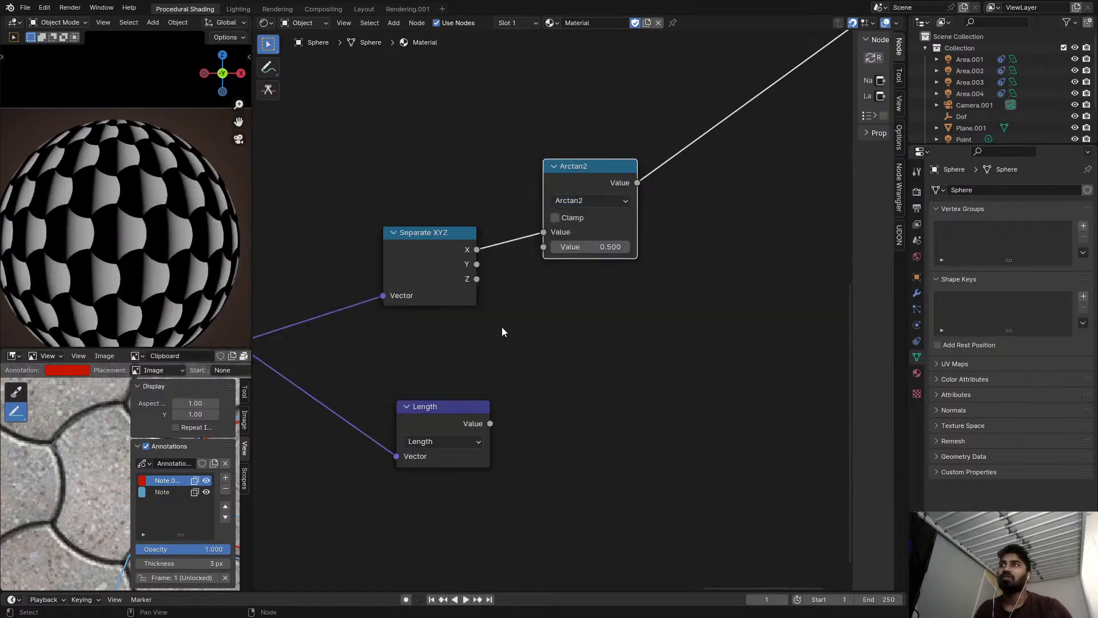
Connect Separate XYZ's Y output to the Arctan2 node's first value and X to its second.
{"action": "scroll", "coordinate": [629, 252], "scroll_direction": "up", "scroll_amount": 1}
{"action": "left_click_drag", "start_coordinate": [452, 267], "coordinate": [533, 248]}
{"action": "left_click_drag", "start_coordinate": [571, 173], "coordinate": [540, 204]}
{"action": "middle_click_drag", "start_coordinate": [655, 192], "coordinate": [603, 201]}
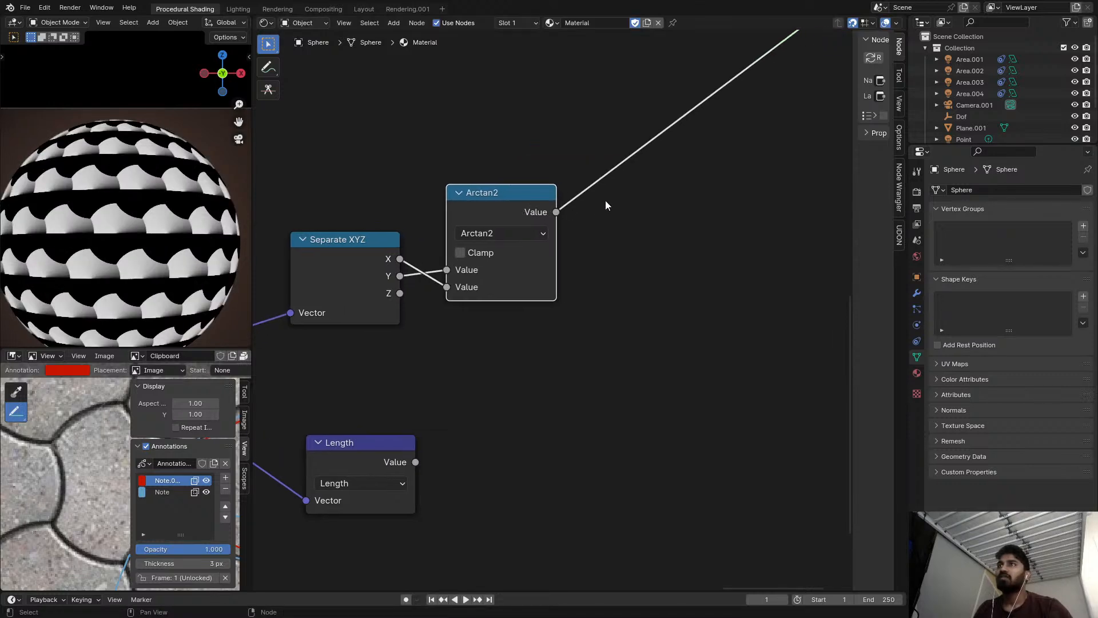
Duplicate the Arctan2 node after itself, change the copy to Multiply, and set its value to pi.
{"action": "key", "text": "shift+d"}
{"action": "left_click", "coordinate": [691, 201]}
{"action": "left_click", "coordinate": [639, 232]}
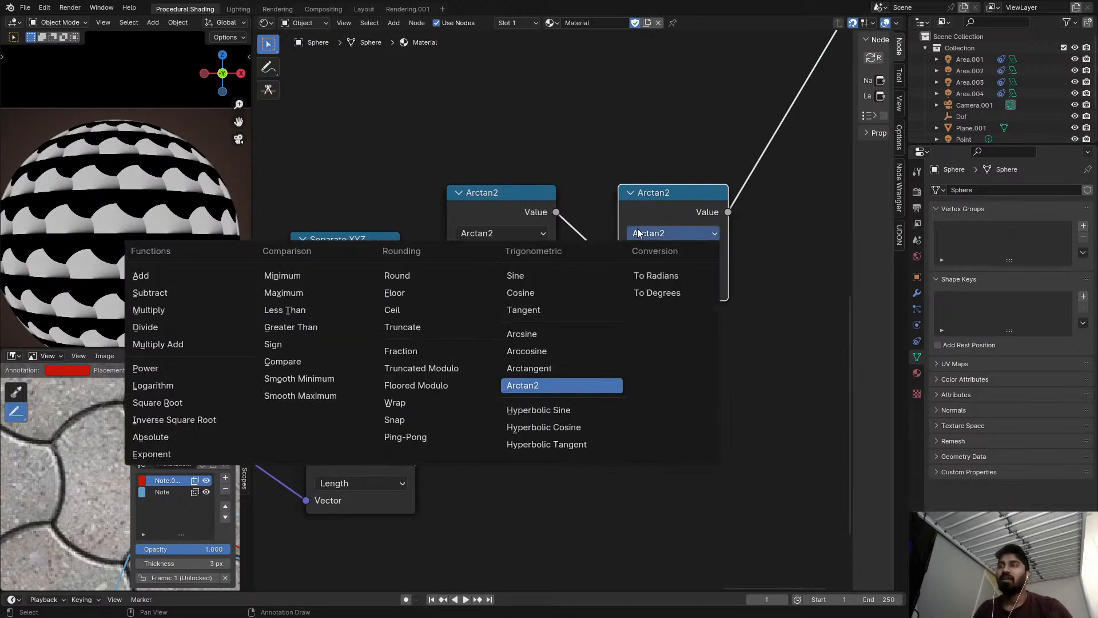
{"action": "left_click", "coordinate": [149, 309]}
{"action": "left_click", "coordinate": [674, 286]}
{"action": "type", "text": "pi"}
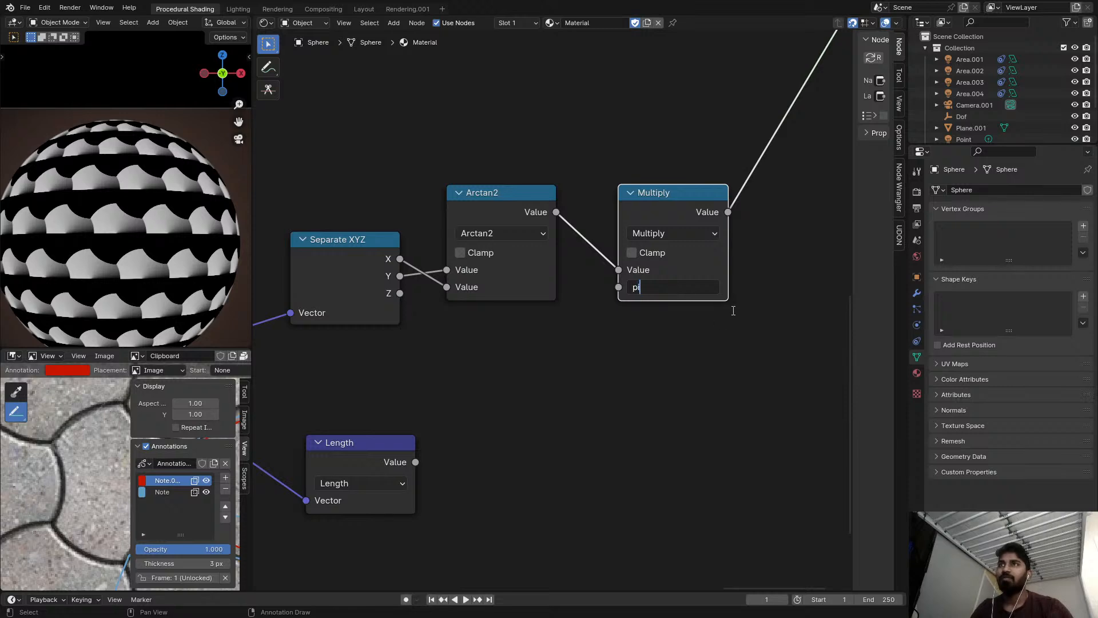
{"action": "key", "text": "Return"}
{"action": "middle_click_drag", "start_coordinate": [737, 305], "coordinate": [608, 255]}
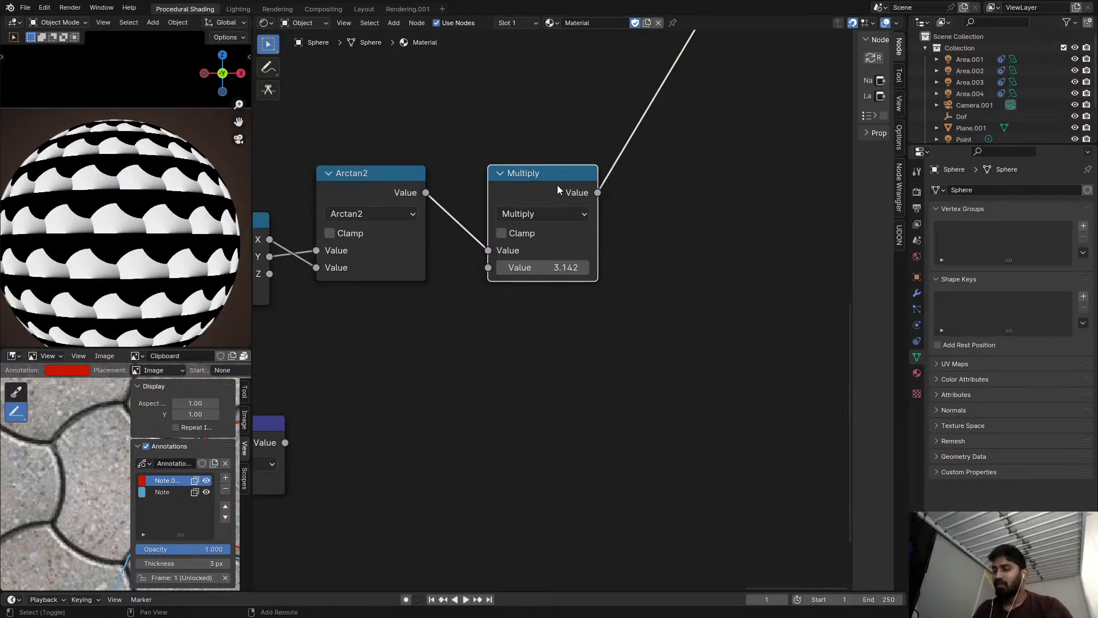
Duplicate the Multiply node after itself and change the copy to Ping-Pong with a scale of 3.142.
{"action": "key", "text": "shift+d"}
{"action": "left_click", "coordinate": [668, 188]}
{"action": "left_click", "coordinate": [672, 198]}
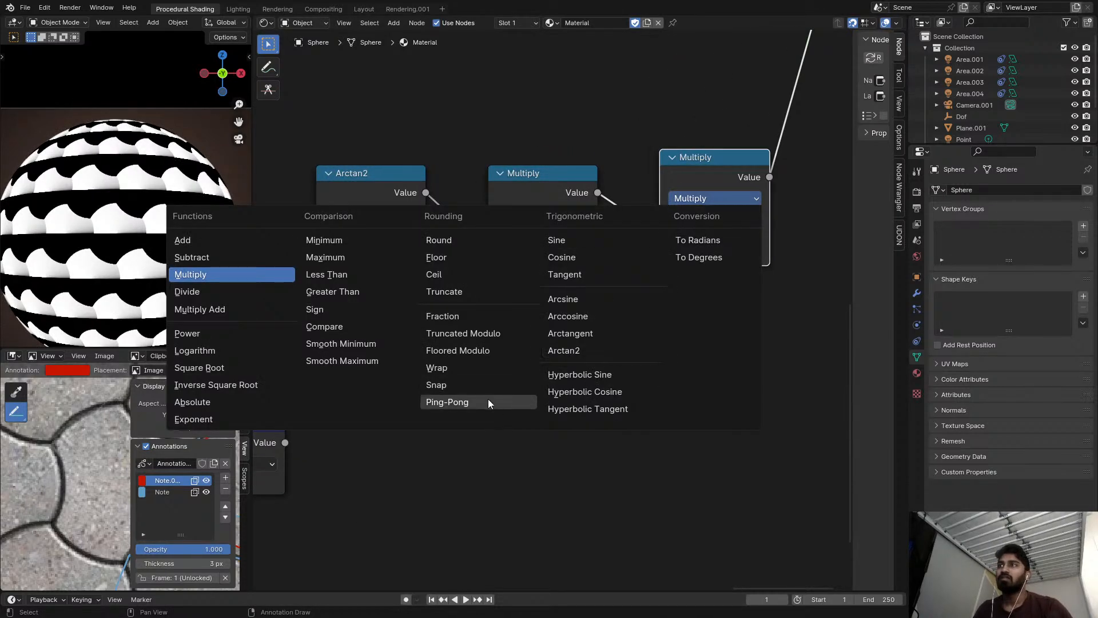
{"action": "left_click", "coordinate": [452, 401]}
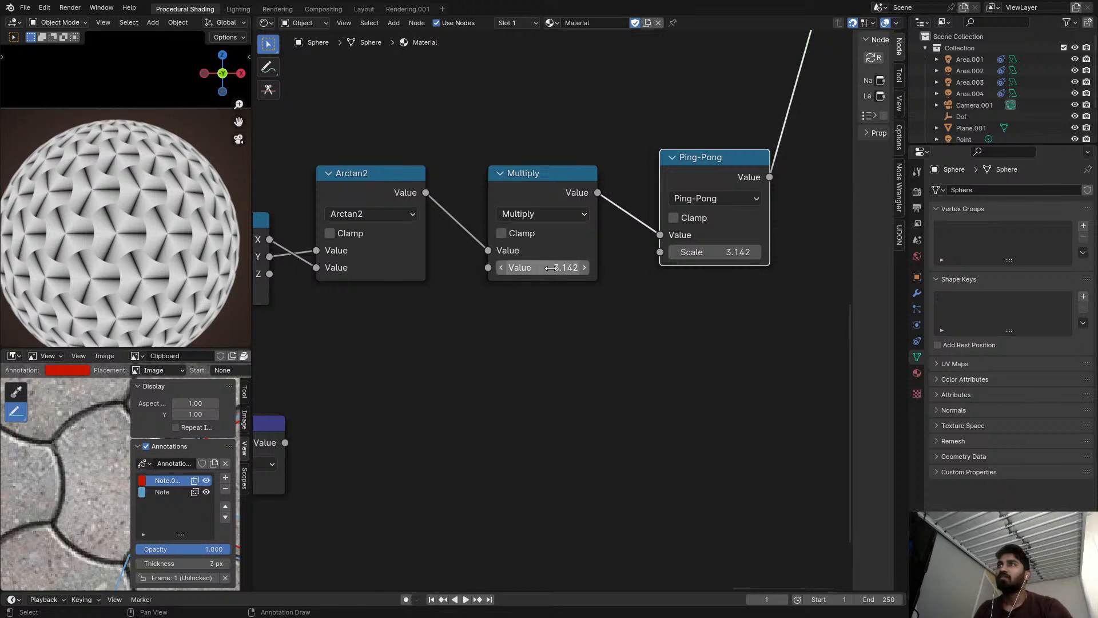
{"action": "scroll", "coordinate": [572, 240], "scroll_direction": "down", "scroll_amount": 2}
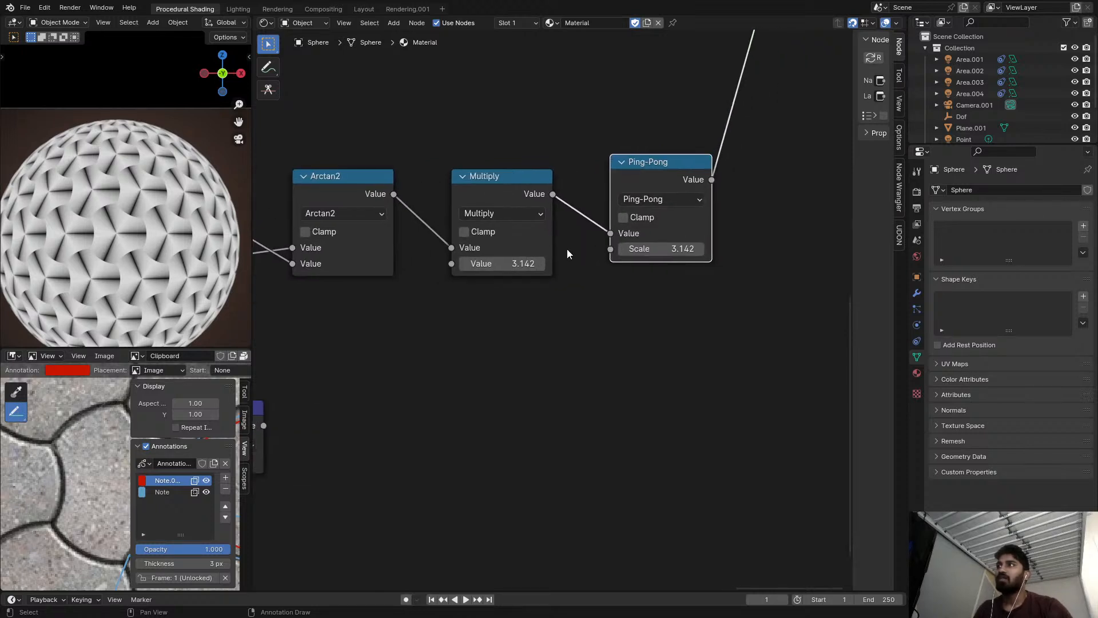
Add a Divide node after Ping-Pong by duplication and connect the Length output to its second value.
{"action": "middle_click_drag", "start_coordinate": [723, 138], "coordinate": [600, 193]}
{"action": "key", "text": "shift+d"}
{"action": "left_click", "coordinate": [707, 171]}
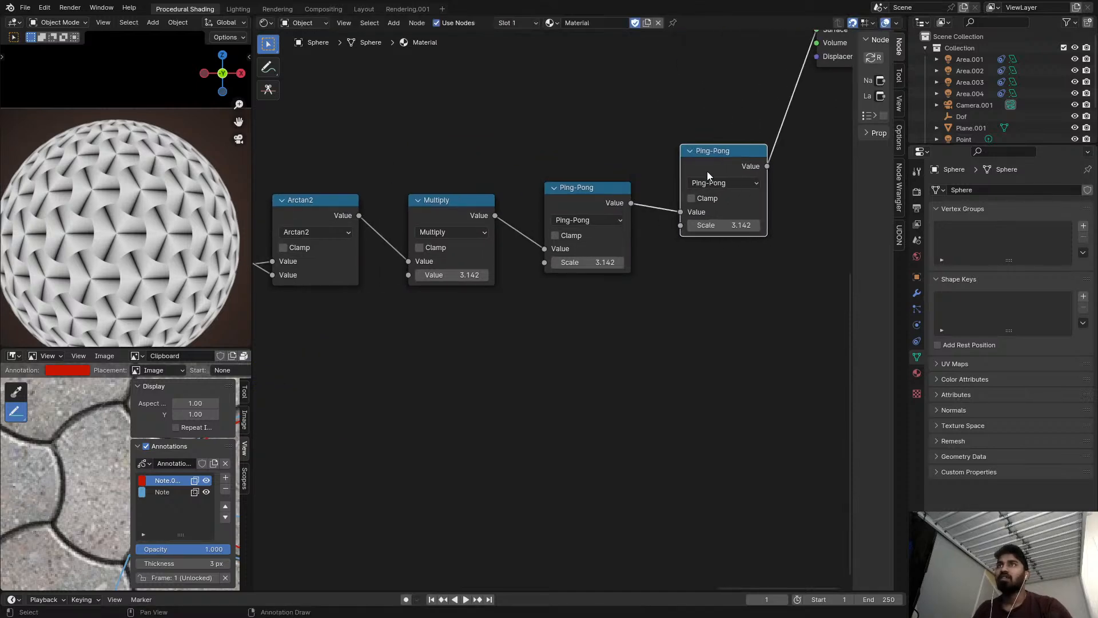
{"action": "left_click", "coordinate": [711, 180]}
{"action": "left_click", "coordinate": [306, 256]}
{"action": "key", "text": "Home"}
{"action": "right_click_drag", "start_coordinate": [342, 372], "coordinate": [664, 253], "text": "alt"}
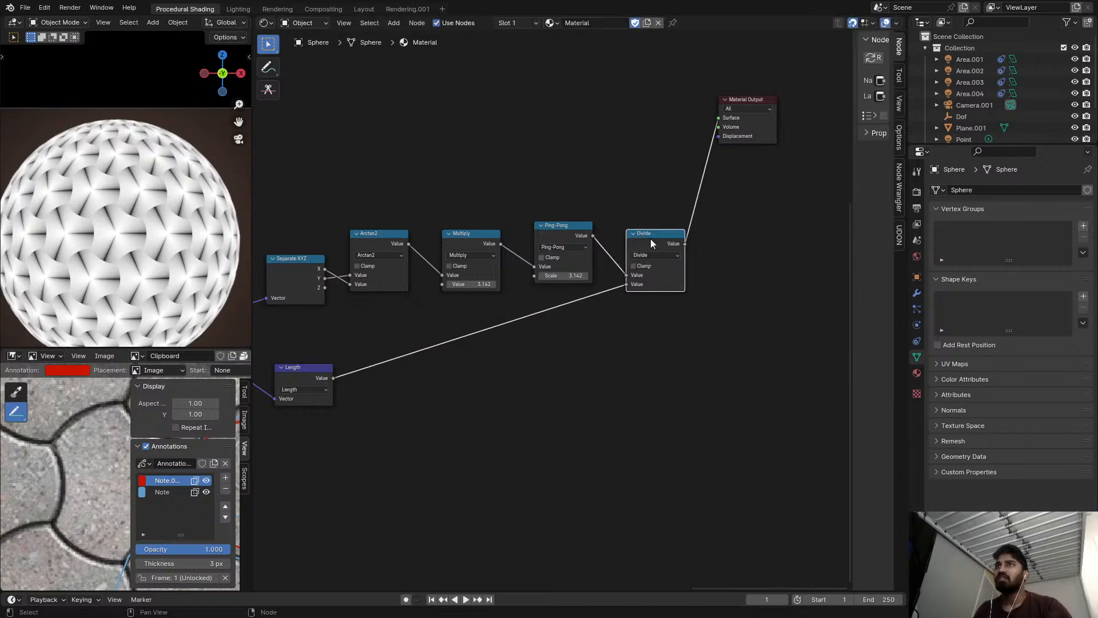
Change the Divide node to Multiply and inspect the resulting tile pattern up close on the sphere.
{"action": "scroll", "coordinate": [650, 238], "scroll_direction": "up", "scroll_amount": 3}
{"action": "left_click", "coordinate": [648, 267]}
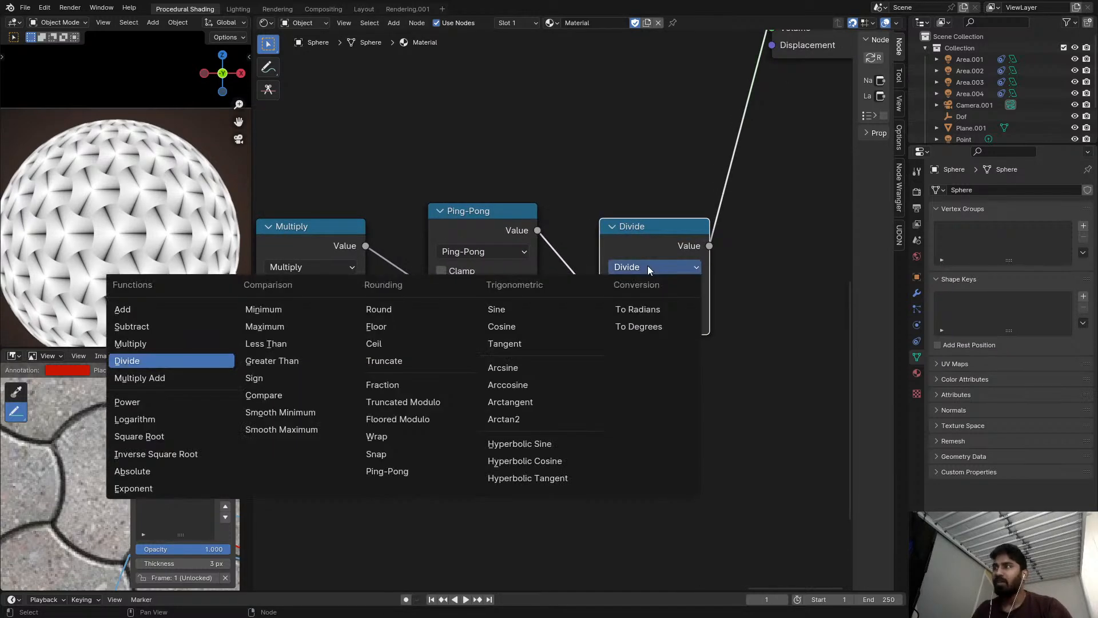
{"action": "key", "text": "m"}
{"action": "scroll", "coordinate": [81, 271], "scroll_direction": "up", "scroll_amount": 4}
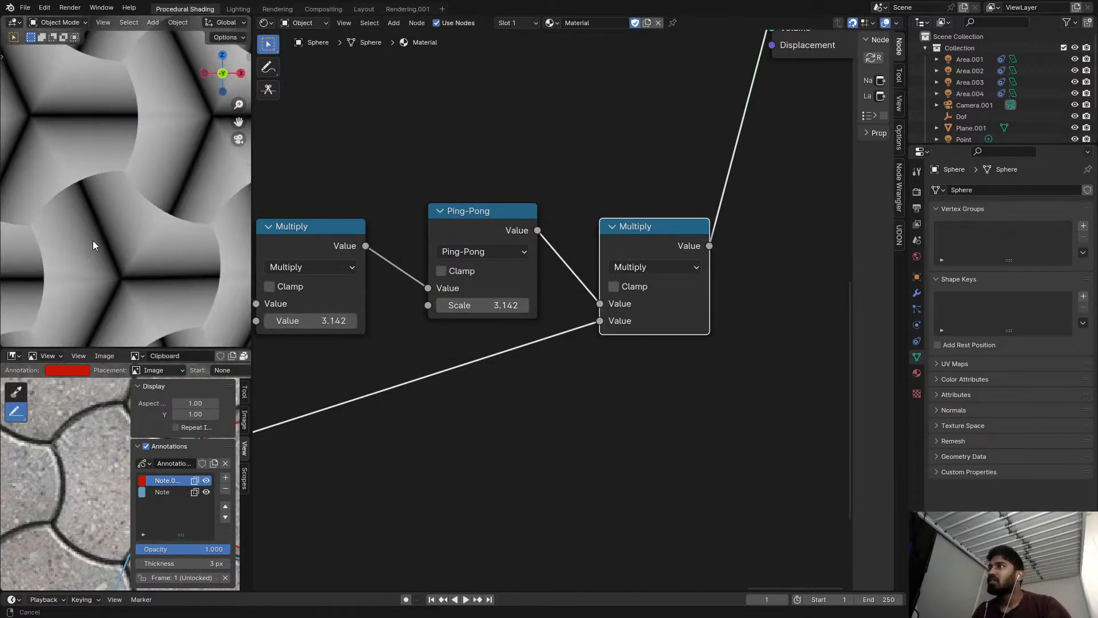
{"action": "middle_click_drag", "start_coordinate": [91, 243], "coordinate": [131, 201], "text": "shift"}
{"action": "scroll", "coordinate": [149, 205], "scroll_direction": "up", "scroll_amount": 1}
Insert a duplicate of the pi Multiply node between Arctan2 and Multiply, and change the copy to Add.
{"action": "middle_click_drag", "start_coordinate": [410, 337], "coordinate": [490, 294]}
{"action": "scroll", "coordinate": [464, 296], "scroll_direction": "down", "scroll_amount": 3}
{"action": "scroll", "coordinate": [491, 294], "scroll_direction": "down", "scroll_amount": 1}
{"action": "scroll", "coordinate": [505, 275], "scroll_direction": "down", "scroll_amount": 3}
{"action": "middle_click_drag", "start_coordinate": [303, 326], "coordinate": [496, 287]}
{"action": "scroll", "coordinate": [117, 242], "scroll_direction": "up", "scroll_amount": 2}
{"action": "scroll", "coordinate": [118, 239], "scroll_direction": "up", "scroll_amount": 5}
{"action": "scroll", "coordinate": [150, 195], "scroll_direction": "down", "scroll_amount": 8}
{"action": "middle_click_drag", "start_coordinate": [616, 268], "coordinate": [543, 330]}
{"action": "scroll", "coordinate": [543, 330], "scroll_direction": "up", "scroll_amount": 4}
{"action": "left_click", "coordinate": [646, 206]}
{"action": "key", "text": "shift+d"}
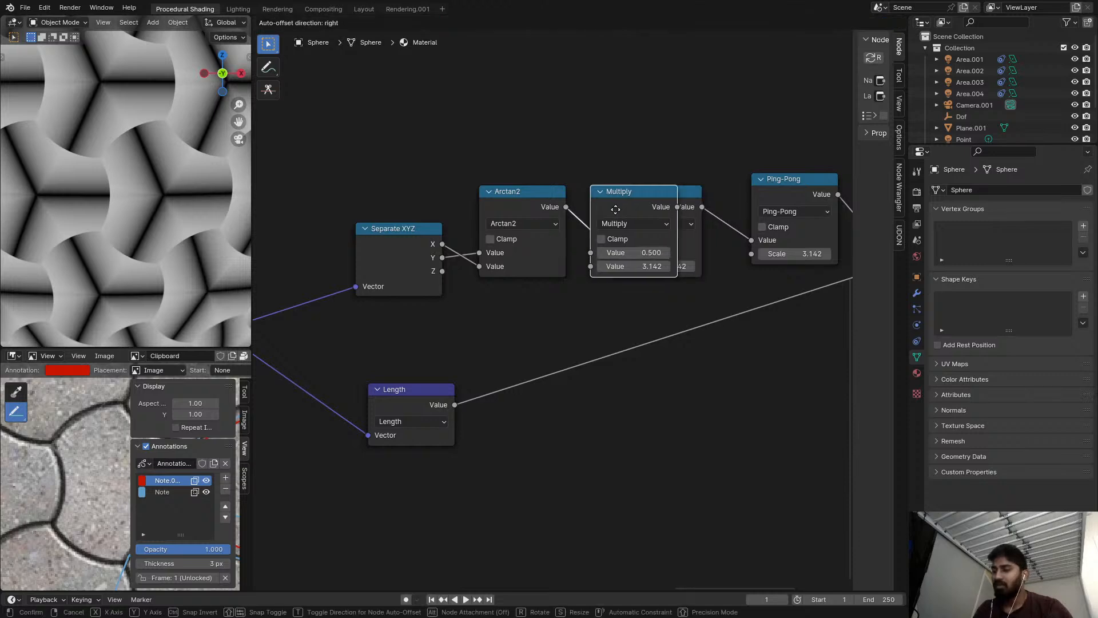
{"action": "left_click", "coordinate": [589, 203]}
{"action": "left_click", "coordinate": [645, 223]}
{"action": "key", "text": "a"}
Try different offsets, including 0, on the inserted Add node, and remove it while keeping Arctan2 linked to Multiply.
{"action": "left_click_drag", "start_coordinate": [660, 266], "coordinate": [600, 266], "text": "shift"}
{"action": "double_click", "coordinate": [663, 266]}
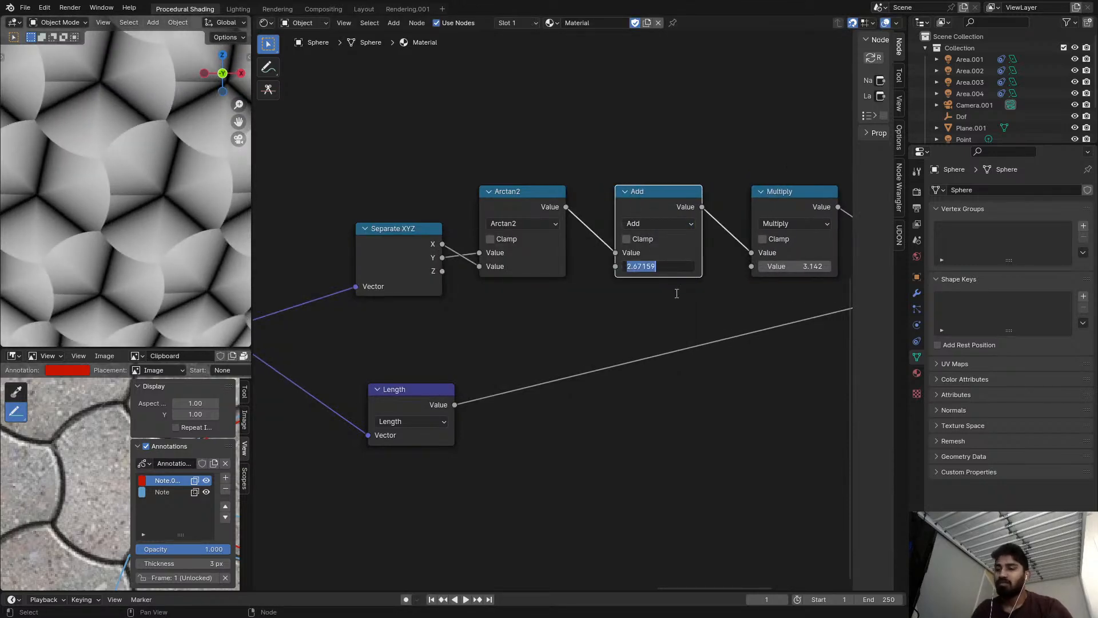
{"action": "type", "text": "0"}
{"action": "key", "text": "Return"}
{"action": "left_click_drag", "start_coordinate": [672, 267], "coordinate": [730, 267], "text": "shift"}
{"action": "key", "text": "ctrl+x"}
Preview the Length node, insert a Math node on its preview link, and set the operation to Subtract.
{"action": "scroll", "coordinate": [614, 229], "scroll_direction": "down", "scroll_amount": 5}
{"action": "scroll", "coordinate": [516, 283], "scroll_direction": "up", "scroll_amount": 4}
{"action": "left_click", "coordinate": [478, 357], "text": "ctrl+shift"}
{"action": "middle_click_drag", "start_coordinate": [552, 339], "coordinate": [518, 332]}
{"action": "key", "text": "shift+a"}
{"action": "type", "text": "add"}
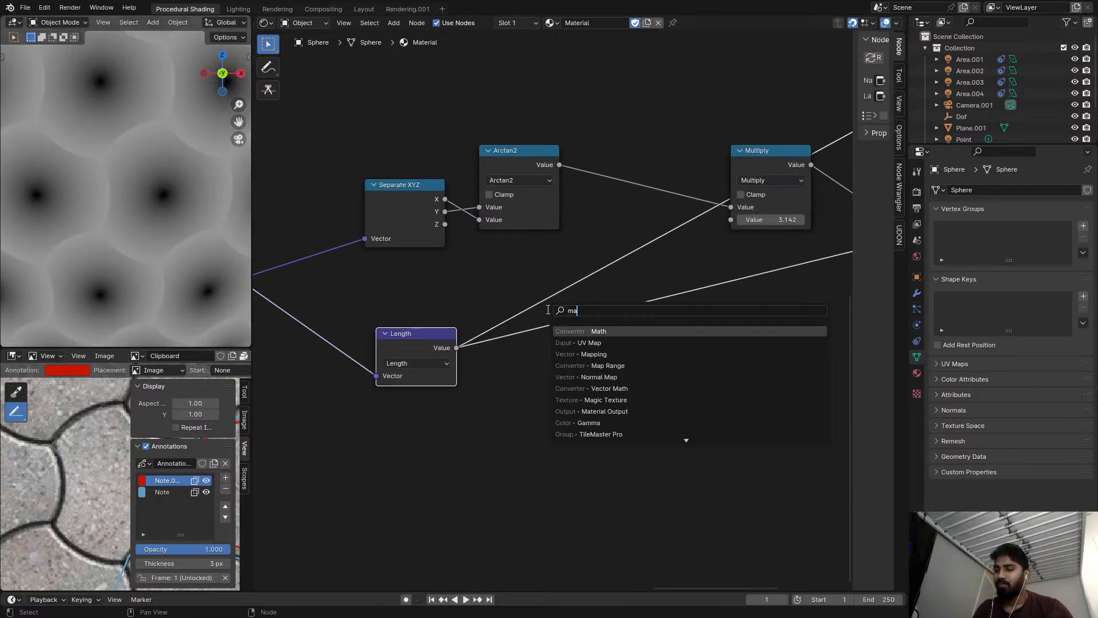
{"action": "key", "text": "Return"}
{"action": "left_click", "coordinate": [517, 277]}
{"action": "left_click", "coordinate": [543, 317]}
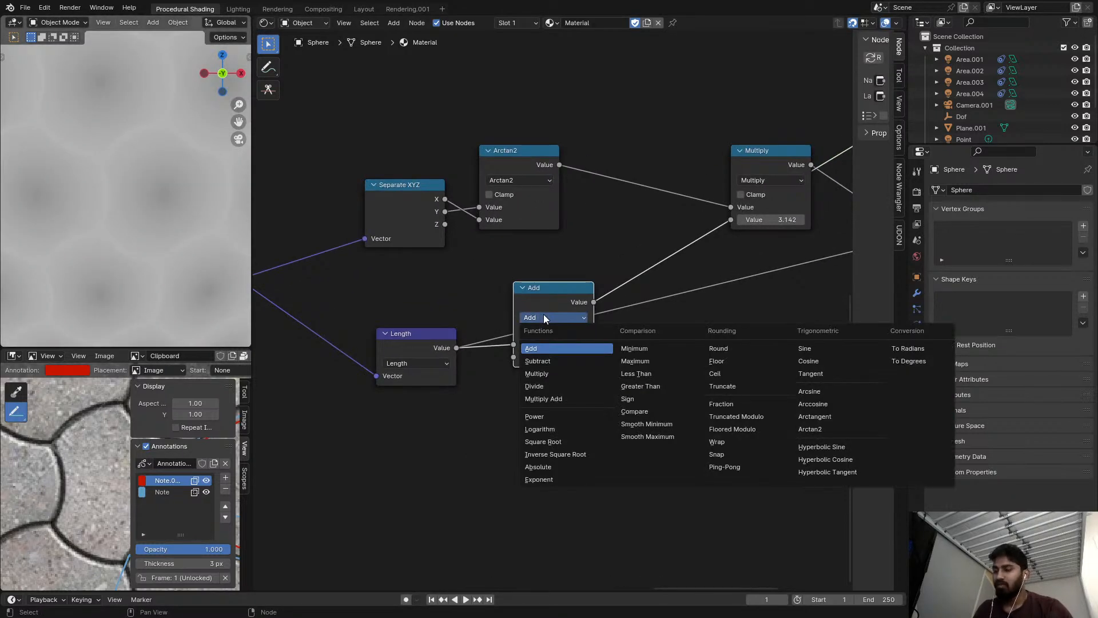
{"action": "left_click", "coordinate": [535, 362]}
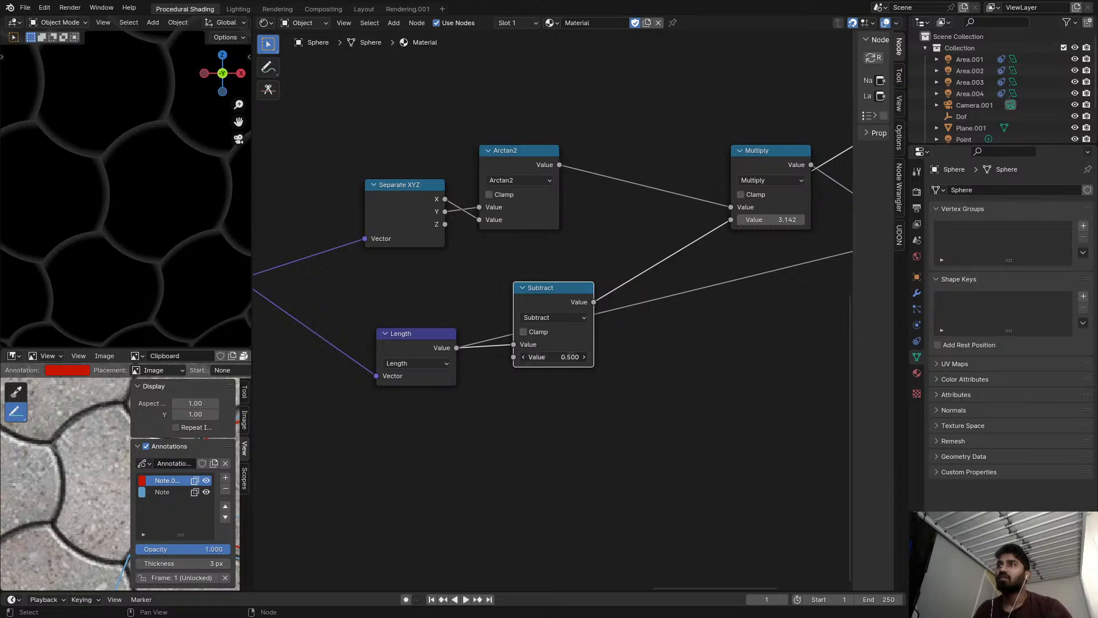
Move the Length link to the Subtract node's second input, enable Clamp, and set the first value to 0.57.
{"action": "left_click_drag", "start_coordinate": [515, 344], "coordinate": [584, 344]}
{"action": "left_click", "coordinate": [536, 333]}
{"action": "left_click_drag", "start_coordinate": [555, 344], "coordinate": [549, 344]}
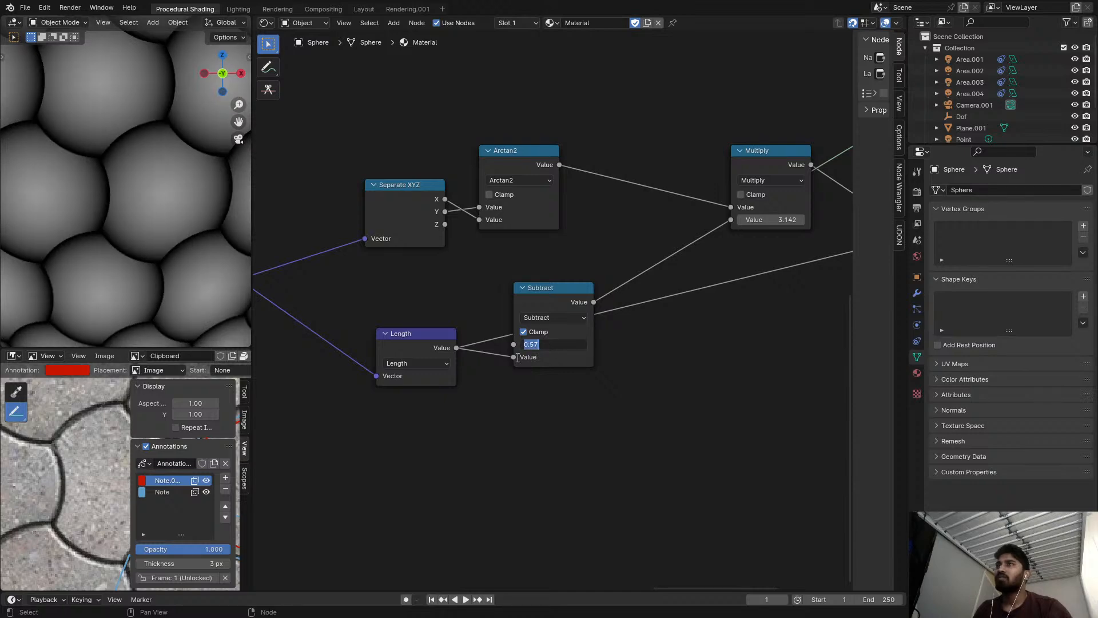
Review the masked offset branches and the chained vector Subtract nodes that feed the Length and Arctan2 calculations.
{"action": "left_click", "coordinate": [536, 422]}
{"action": "scroll", "coordinate": [513, 414], "scroll_direction": "down", "scroll_amount": 6}
{"action": "middle_click_drag", "start_coordinate": [532, 396], "coordinate": [811, 395]}
{"action": "scroll", "coordinate": [517, 366], "scroll_direction": "up", "scroll_amount": 5}
{"action": "middle_click_drag", "start_coordinate": [436, 322], "coordinate": [705, 345]}
{"action": "scroll", "coordinate": [526, 314], "scroll_direction": "up", "scroll_amount": 4}
{"action": "scroll", "coordinate": [484, 311], "scroll_direction": "down", "scroll_amount": 5}
{"action": "middle_click_drag", "start_coordinate": [506, 370], "coordinate": [506, 225]}
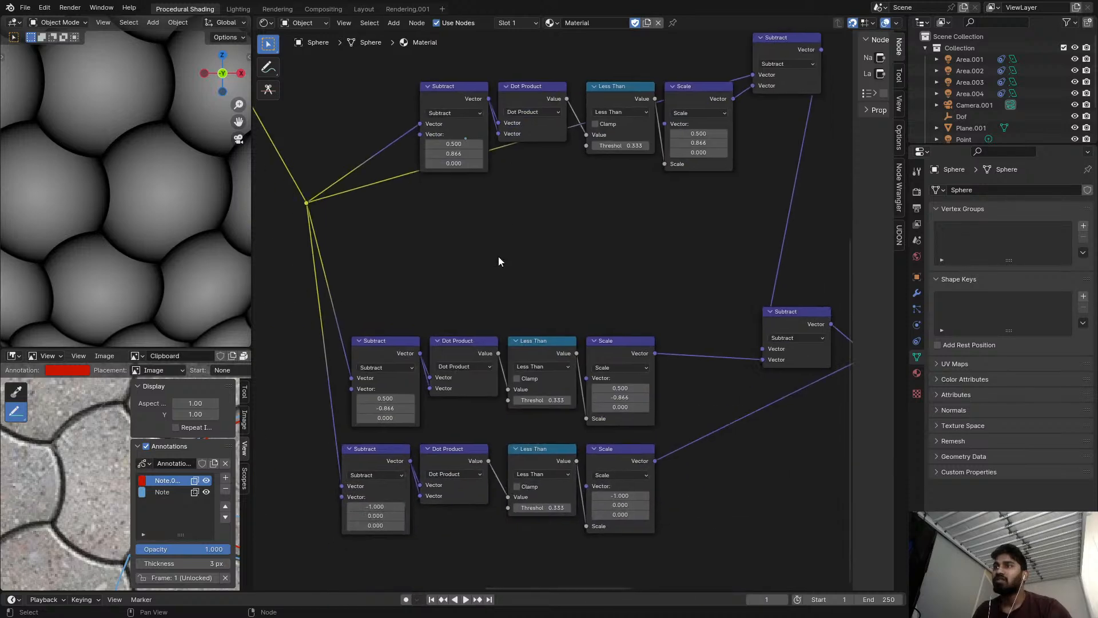
{"action": "middle_click_drag", "start_coordinate": [656, 420], "coordinate": [718, 454]}
{"action": "scroll", "coordinate": [719, 449], "scroll_direction": "down", "scroll_amount": 2}
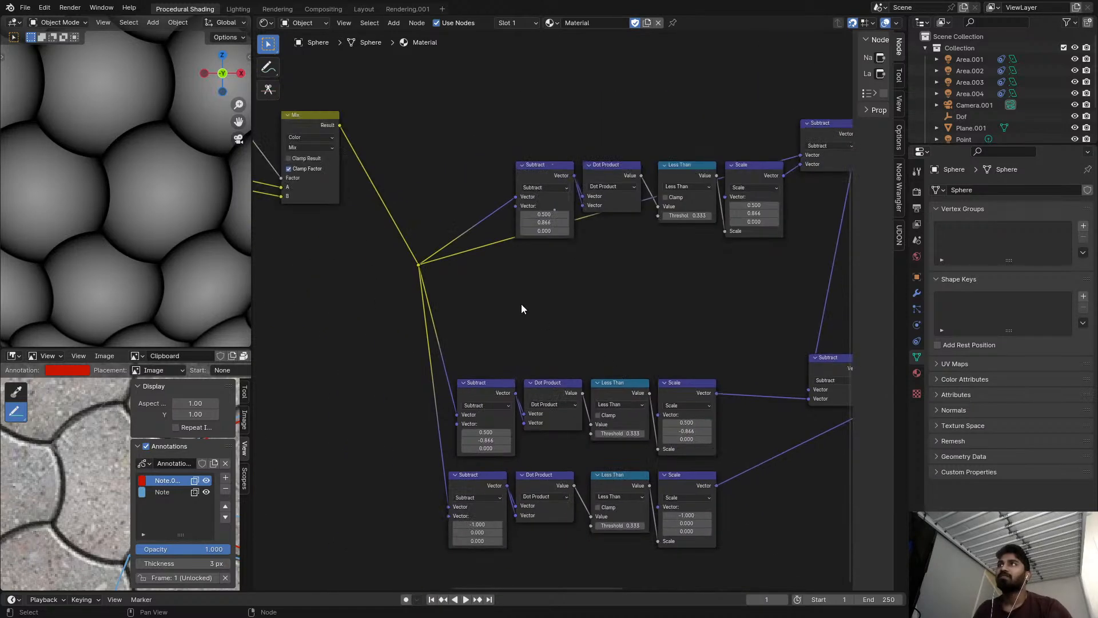
{"action": "middle_click_drag", "start_coordinate": [706, 271], "coordinate": [534, 286]}
{"action": "scroll", "coordinate": [572, 226], "scroll_direction": "up", "scroll_amount": 3}
{"action": "scroll", "coordinate": [575, 221], "scroll_direction": "up", "scroll_amount": 1}
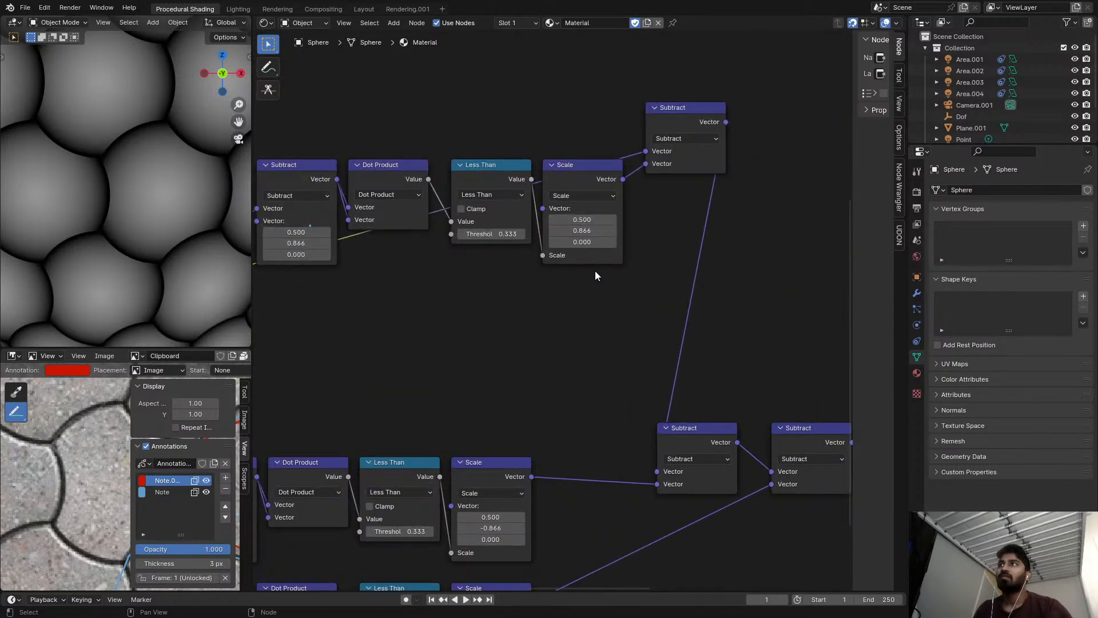
{"action": "scroll", "coordinate": [600, 271], "scroll_direction": "down", "scroll_amount": 1}
{"action": "middle_click_drag", "start_coordinate": [604, 281], "coordinate": [574, 197]}
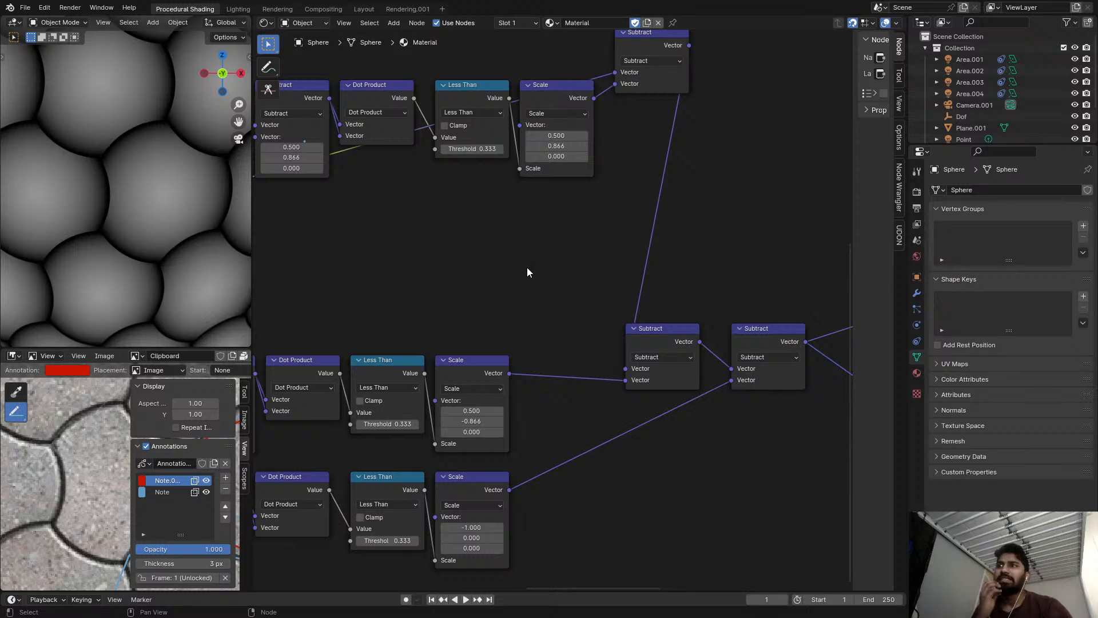
{"action": "middle_click_drag", "start_coordinate": [812, 295], "coordinate": [527, 277]}
{"action": "scroll", "coordinate": [531, 275], "scroll_direction": "up", "scroll_amount": 3}
{"action": "middle_click_drag", "start_coordinate": [618, 303], "coordinate": [253, 238]}
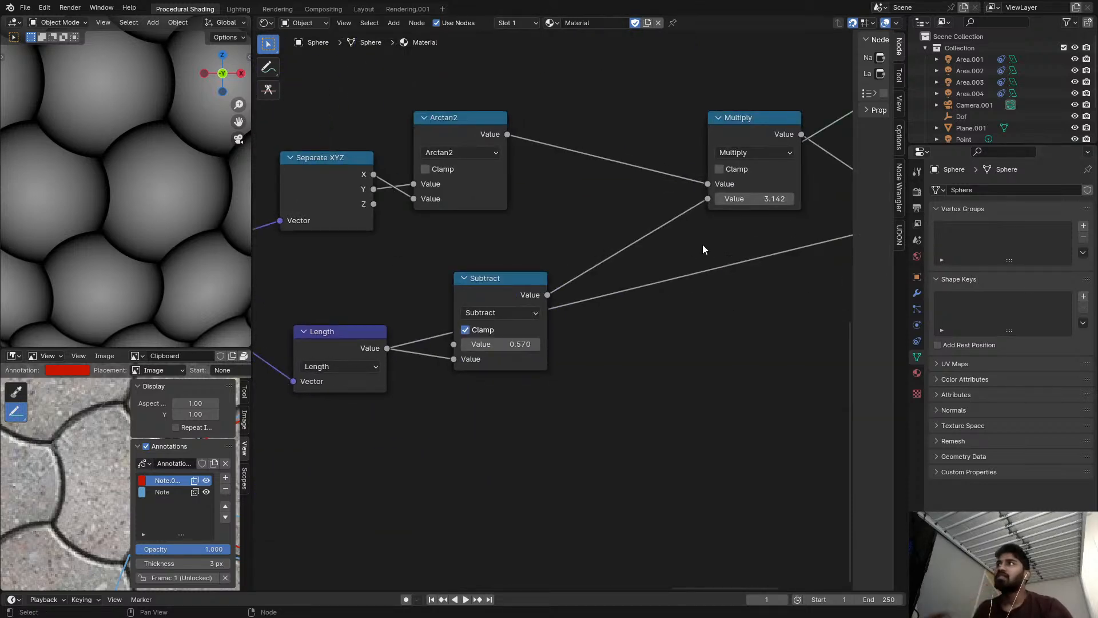
Set the first value of the Subtract node after Length to 1/sqrt(3).
{"action": "scroll", "coordinate": [668, 285], "scroll_direction": "up", "scroll_amount": 3}
{"action": "left_click", "coordinate": [489, 353]}
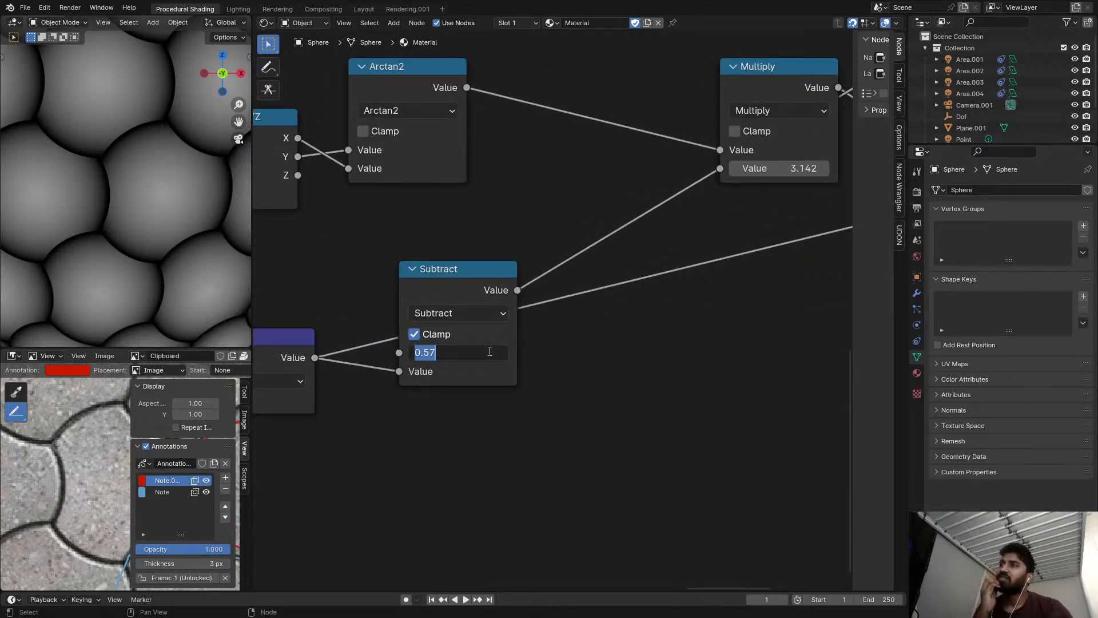
{"action": "type", "text": "1/sqrt(3)"}
{"action": "key", "text": "Return"}
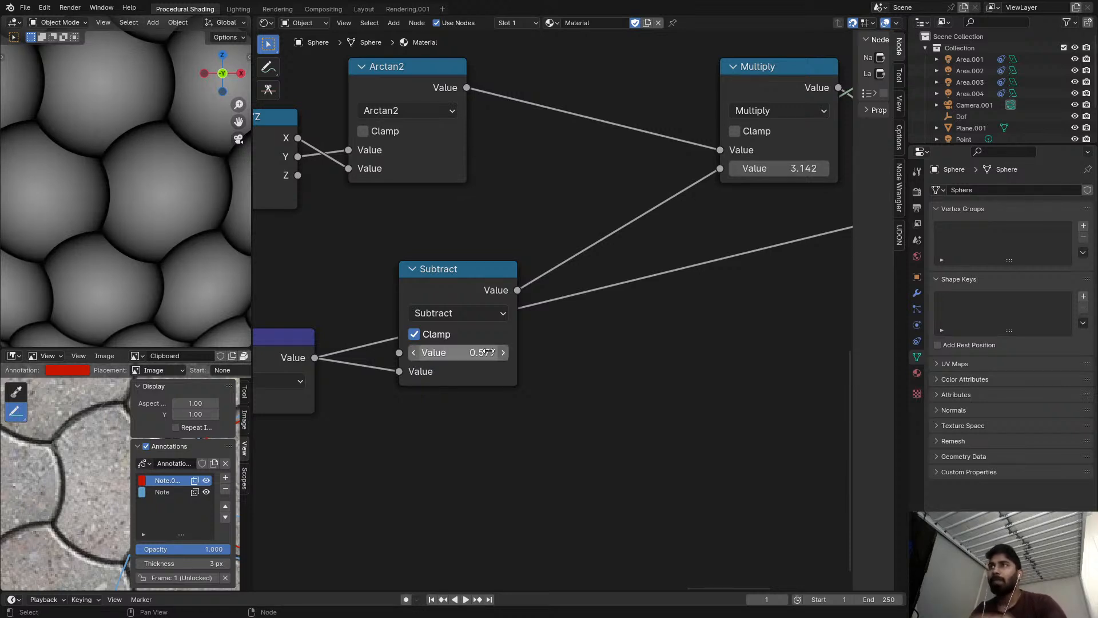
Preview the output of the final Multiply node after Ping-Pong on the sphere.
{"action": "scroll", "coordinate": [486, 281], "scroll_direction": "down", "scroll_amount": 6}
{"action": "middle_click_drag", "start_coordinate": [548, 260], "coordinate": [397, 298]}
{"action": "scroll", "coordinate": [486, 268], "scroll_direction": "down", "scroll_amount": 2}
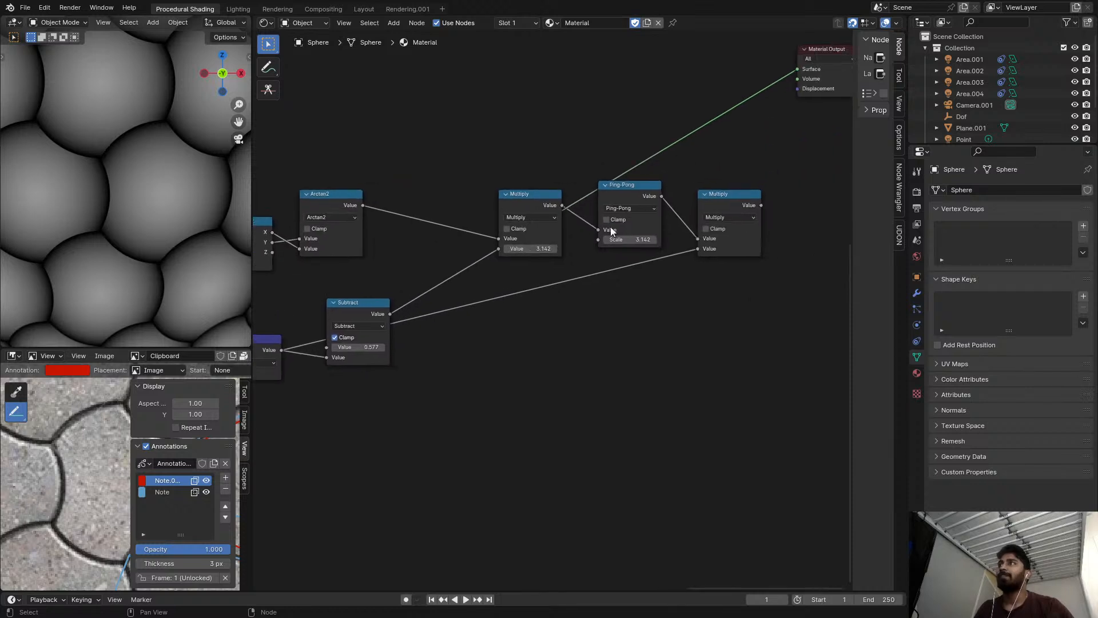
{"action": "middle_click_drag", "start_coordinate": [682, 214], "coordinate": [621, 210]}
{"action": "left_click", "coordinate": [666, 201], "text": "ctrl+shift"}
{"action": "scroll", "coordinate": [607, 203], "scroll_direction": "up", "scroll_amount": 1}
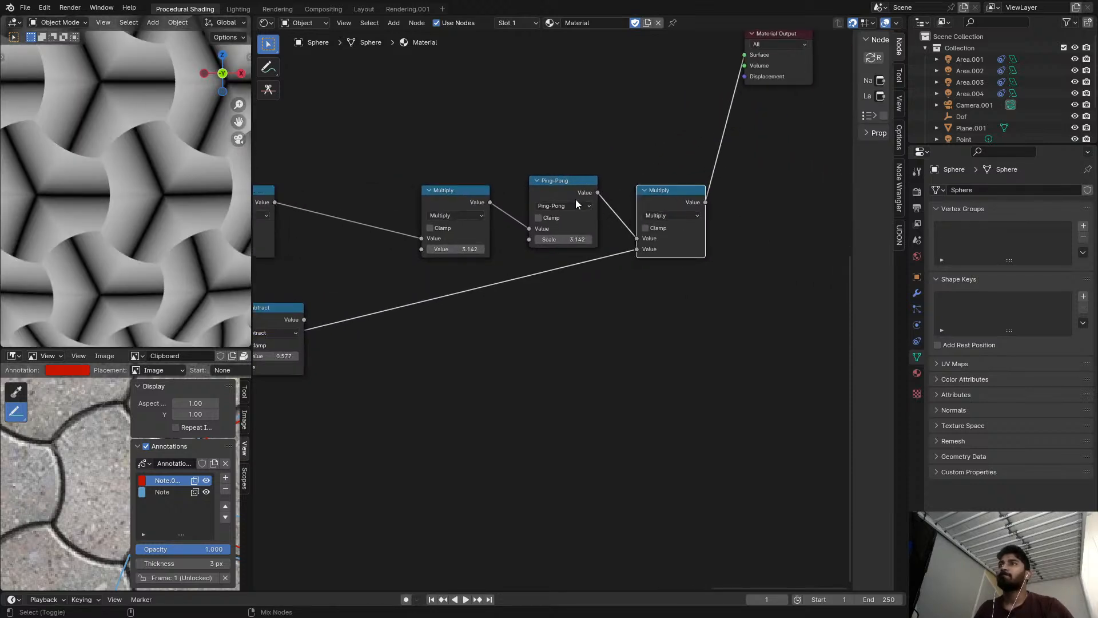
Remove the Ping-Pong node and the 3.142 Multiply node, keeping Arctan2 linked to the final Multiply.
{"action": "left_click", "coordinate": [575, 199], "text": "ctrl+shift"}
{"action": "left_click", "coordinate": [469, 208], "text": "ctrl+shift"}
{"action": "left_click", "coordinate": [564, 191]}
{"action": "key", "text": "ctrl+x"}
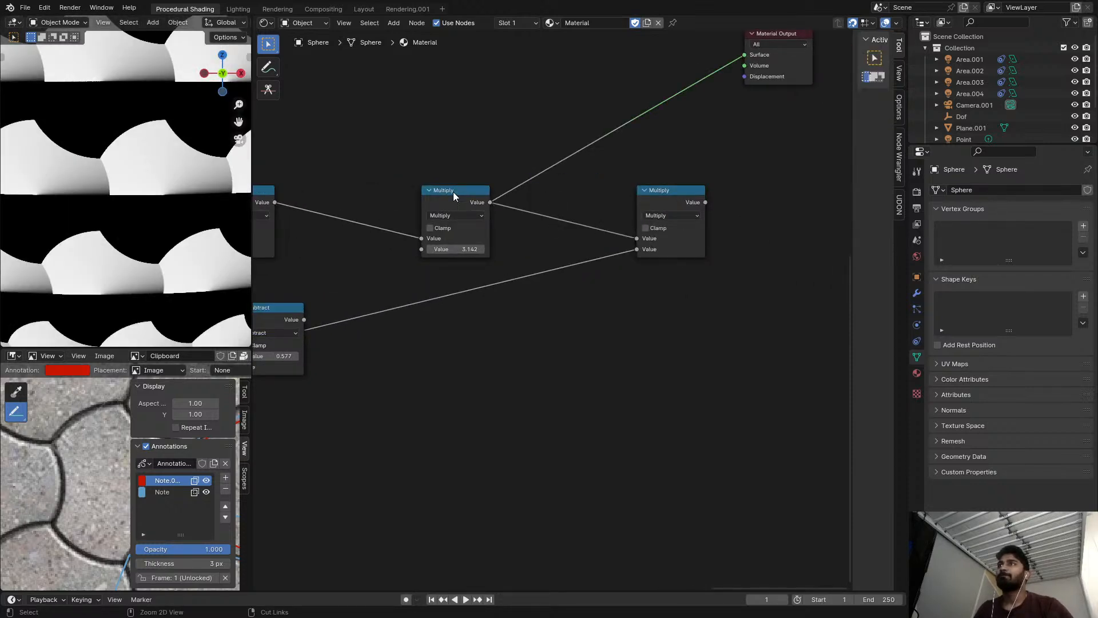
{"action": "left_click", "coordinate": [453, 191]}
{"action": "key", "text": "ctrl+x"}
Remove the Arctan2 and final Multiply nodes, and place the Subtract node beside Length as the previewed output.
{"action": "left_click_drag", "start_coordinate": [674, 203], "coordinate": [440, 222]}
{"action": "middle_click_drag", "start_coordinate": [353, 234], "coordinate": [551, 229]}
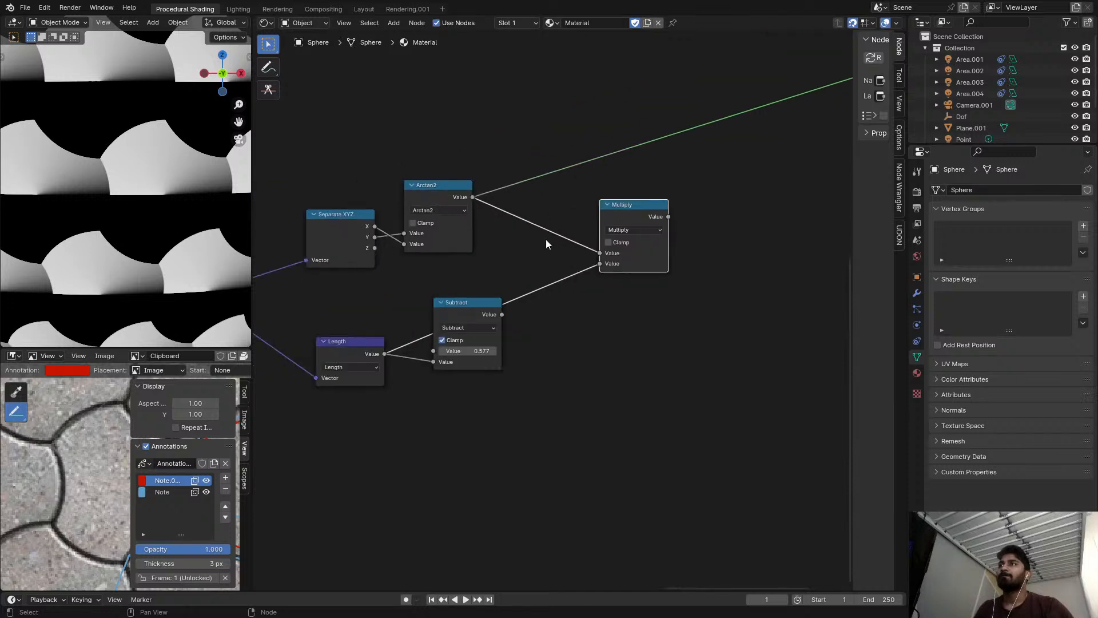
{"action": "left_click", "coordinate": [438, 186]}
{"action": "key", "text": "ctrl+x"}
{"action": "left_click", "coordinate": [632, 219], "text": "ctrl+shift"}
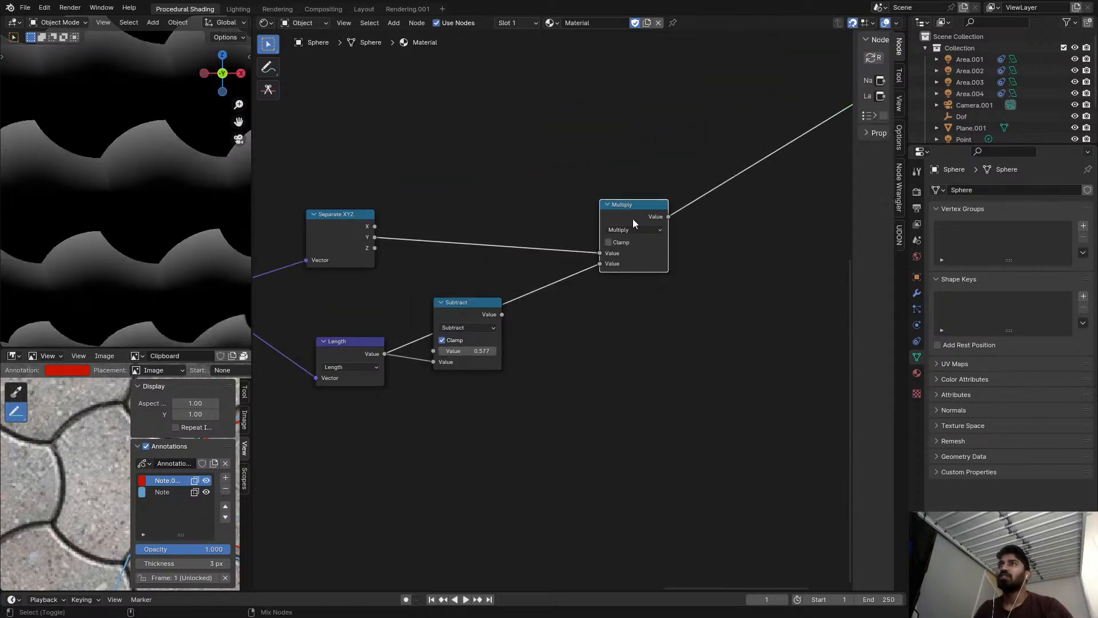
{"action": "left_click_drag", "start_coordinate": [469, 305], "coordinate": [449, 346]}
{"action": "key", "text": "ctrl+x"}
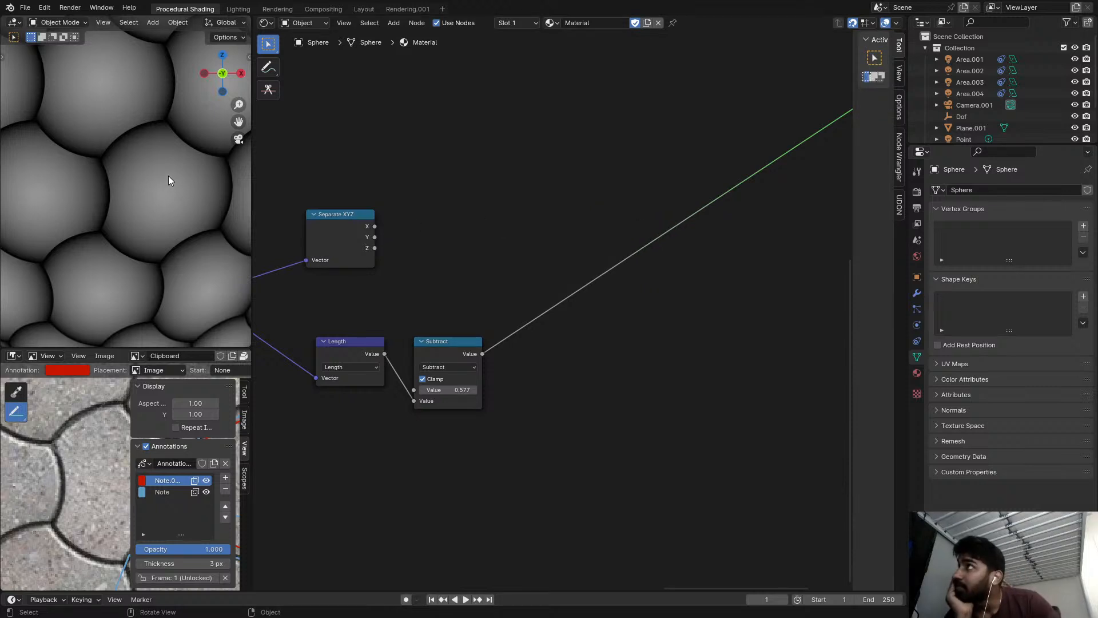
Preview the length-based Subtract, the Separate XYZ components, and the final vector Subtract in turn on the sphere.
{"action": "scroll", "coordinate": [520, 204], "scroll_direction": "down", "scroll_amount": 3}
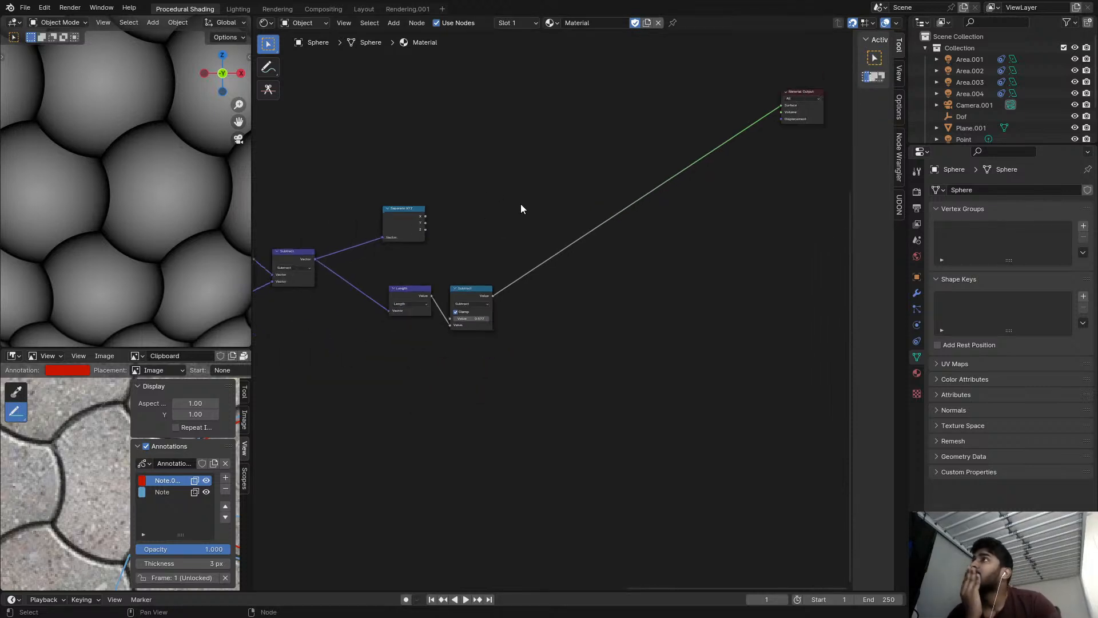
{"action": "scroll", "coordinate": [503, 211], "scroll_direction": "down", "scroll_amount": 1}
{"action": "scroll", "coordinate": [113, 183], "scroll_direction": "down", "scroll_amount": 4}
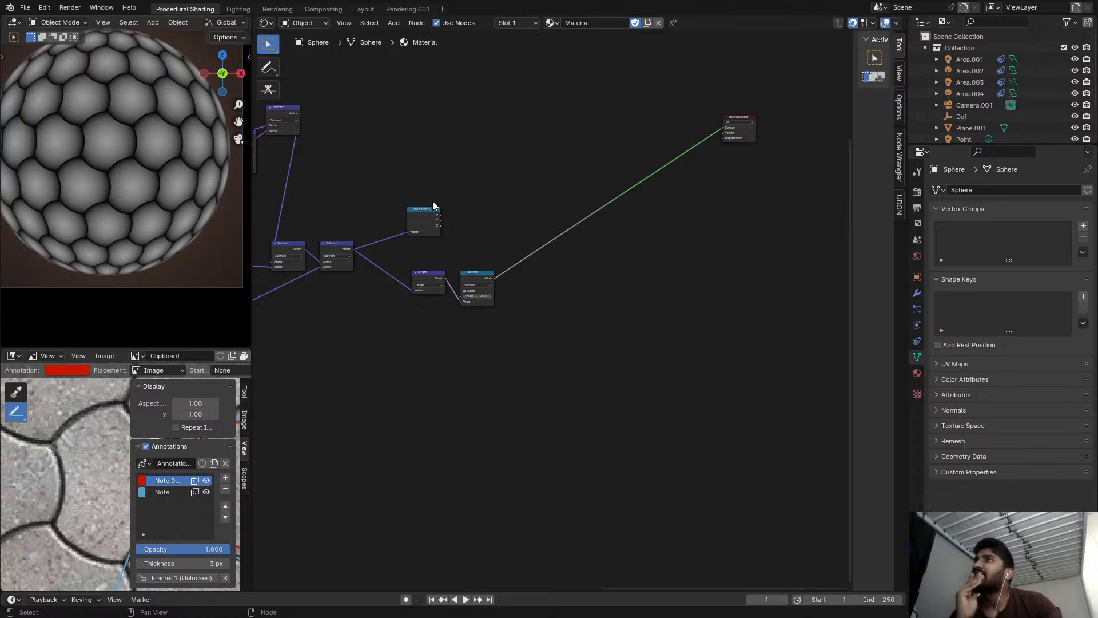
{"action": "scroll", "coordinate": [504, 268], "scroll_direction": "up", "scroll_amount": 2}
{"action": "scroll", "coordinate": [501, 273], "scroll_direction": "up", "scroll_amount": 1}
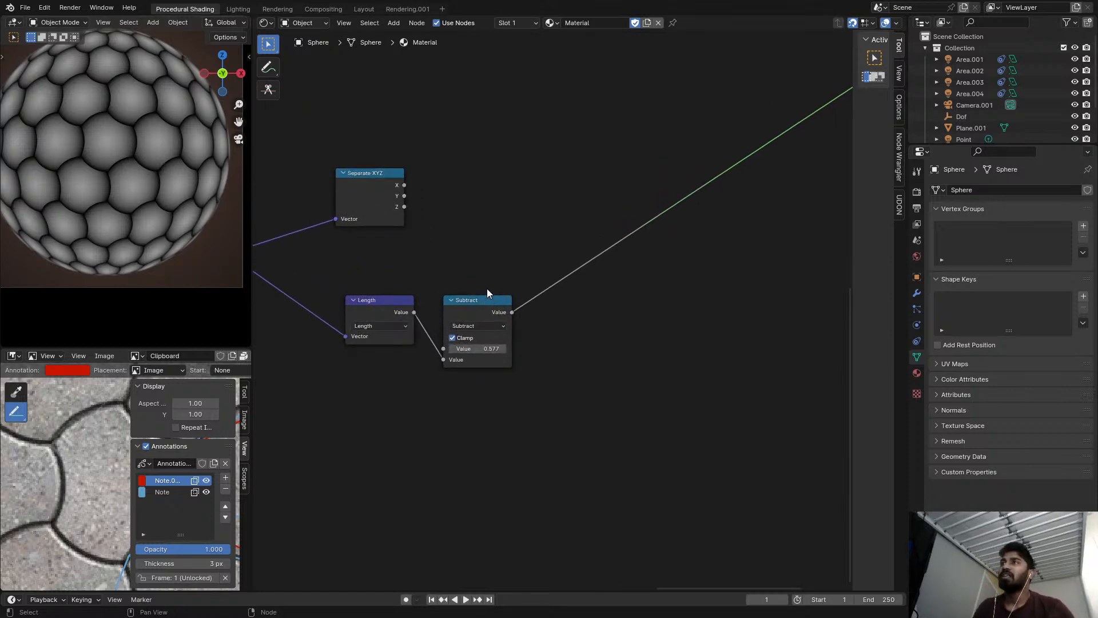
{"action": "left_click", "coordinate": [479, 307]}
{"action": "scroll", "coordinate": [426, 209], "scroll_direction": "left", "scroll_amount": 2, "text": "ctrl"}
{"action": "left_click", "coordinate": [416, 193], "text": "ctrl+shift"}
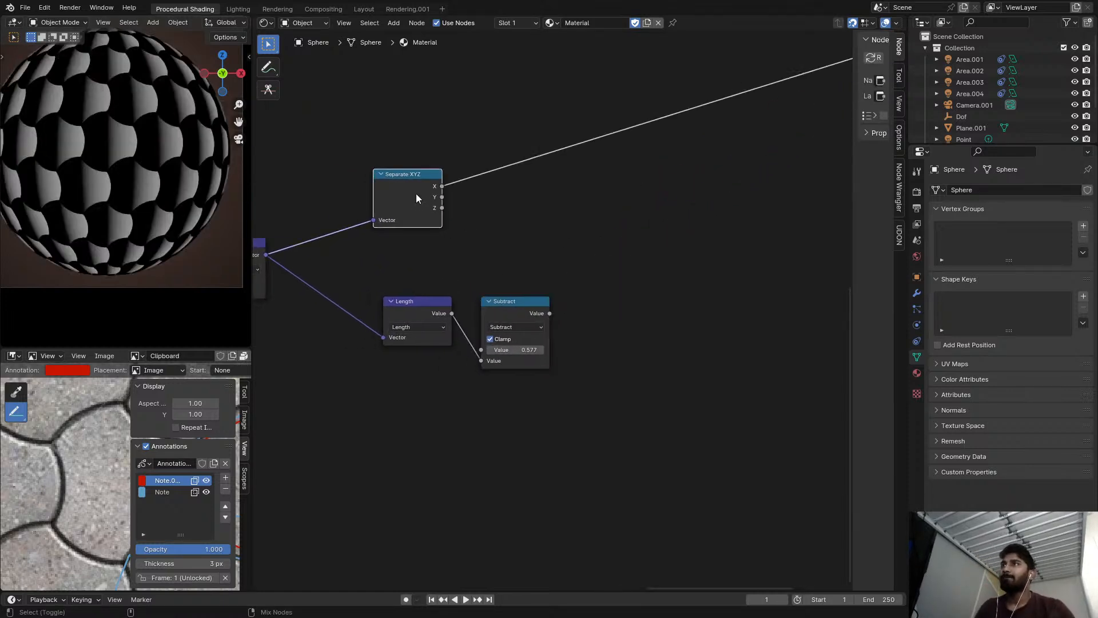
{"action": "left_click", "coordinate": [413, 183], "text": "ctrl+shift"}
{"action": "left_click", "coordinate": [411, 184], "text": "ctrl+shift"}
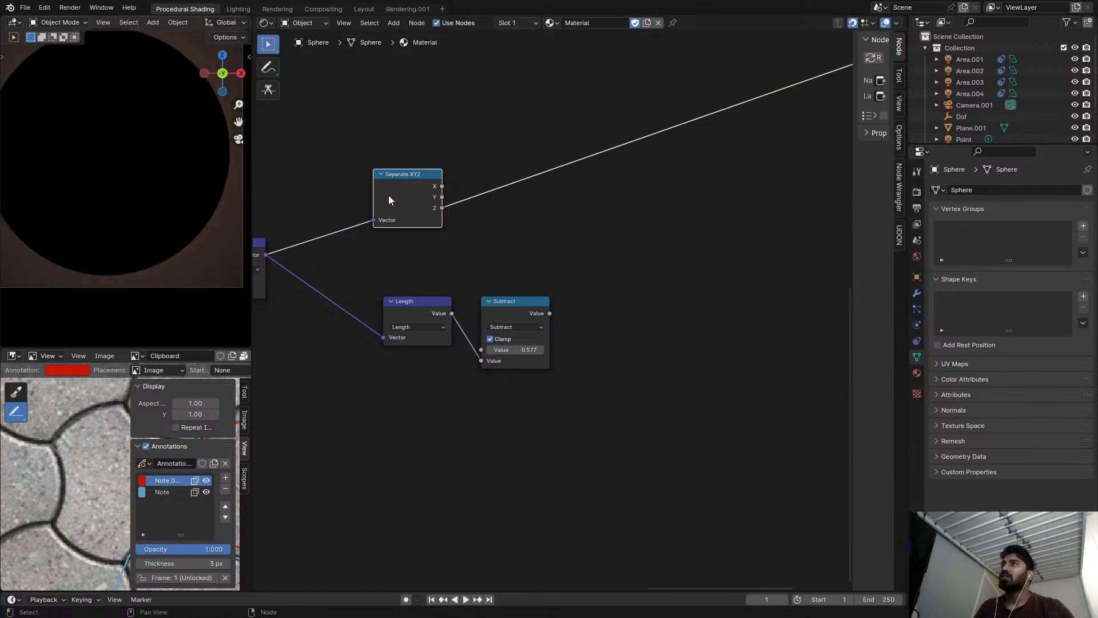
{"action": "middle_click_drag", "start_coordinate": [274, 249], "coordinate": [370, 250]}
{"action": "scroll", "coordinate": [366, 252], "scroll_direction": "up", "scroll_amount": 1}
{"action": "left_click", "coordinate": [341, 258], "text": "ctrl+shift"}
{"action": "middle_click_drag", "start_coordinate": [628, 246], "coordinate": [614, 262]}
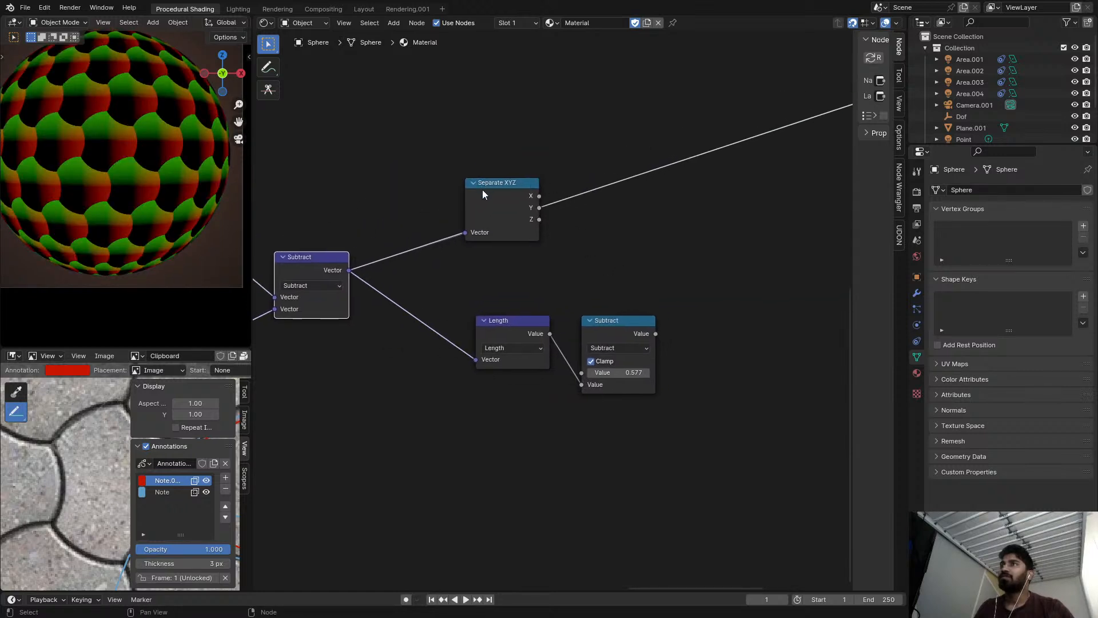
Move Separate XYZ aside and insert a Vector Math node set to Dot Product on the vector Subtract's preview link.
{"action": "left_click_drag", "start_coordinate": [481, 188], "coordinate": [451, 134]}
{"action": "middle_click_drag", "start_coordinate": [574, 218], "coordinate": [539, 187]}
{"action": "scroll", "coordinate": [539, 186], "scroll_direction": "up", "scroll_amount": 2}
{"action": "key", "text": "shift+a"}
{"action": "left_click", "coordinate": [540, 187]}
{"action": "type", "text": "vec"}
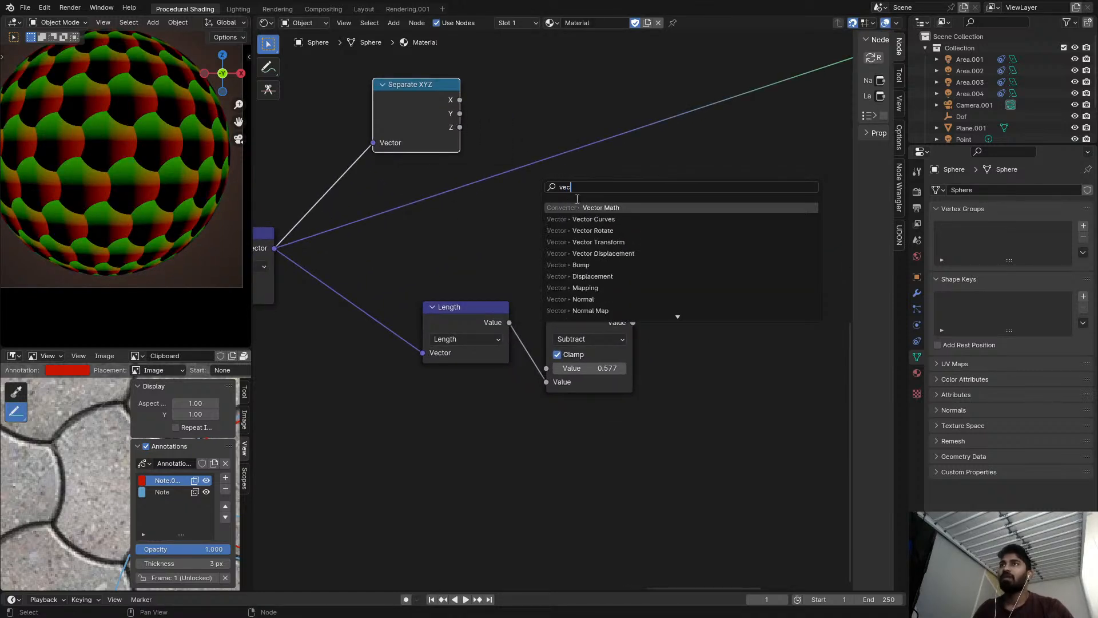
{"action": "key", "text": "Return"}
{"action": "left_click", "coordinate": [551, 120]}
{"action": "left_click", "coordinate": [568, 153]}
{"action": "left_click", "coordinate": [596, 324]}
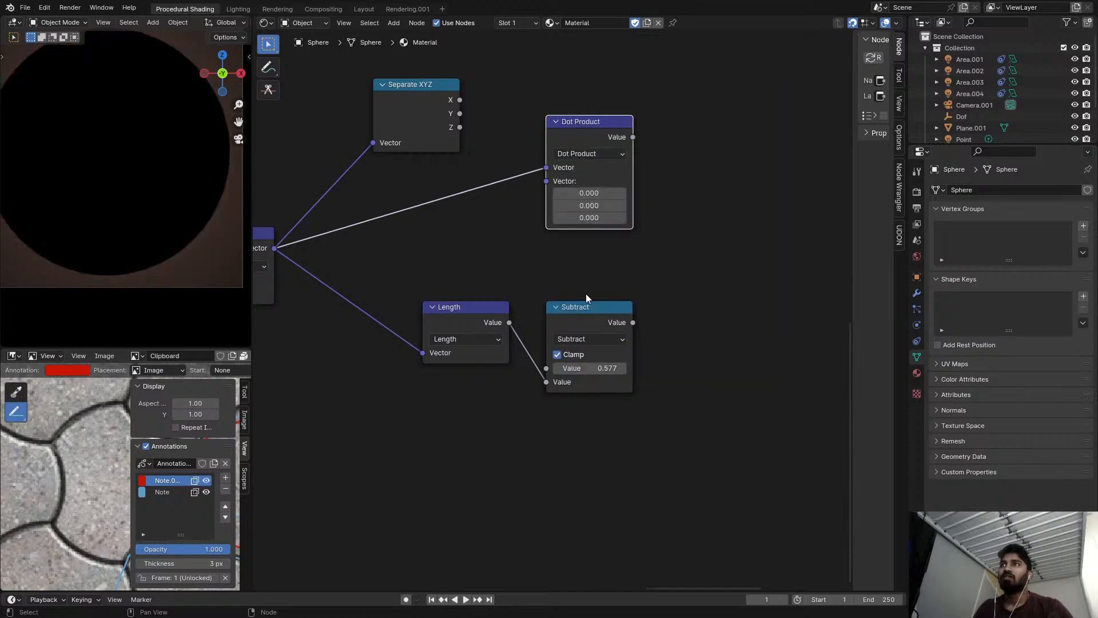
Link the vector Subtract to the Dot Product's second input as well, and preview the result.
{"action": "right_click_drag", "start_coordinate": [277, 248], "coordinate": [563, 195], "text": "alt"}
{"action": "left_click", "coordinate": [581, 127], "text": "ctrl+shift"}
{"action": "left_click_drag", "start_coordinate": [581, 126], "coordinate": [544, 164]}
{"action": "middle_click_drag", "start_coordinate": [558, 150], "coordinate": [486, 143]}
{"action": "scroll", "coordinate": [486, 143], "scroll_direction": "up", "scroll_amount": 4}
{"action": "middle_click_drag", "start_coordinate": [595, 173], "coordinate": [568, 171]}
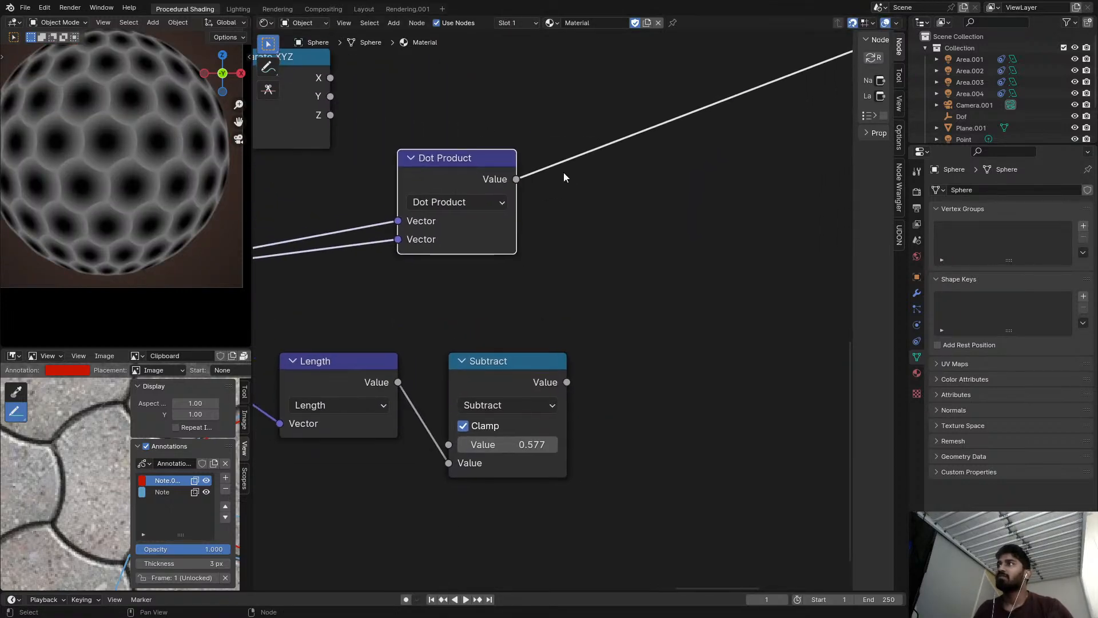
Insert a copy of the clamped Subtract node after Dot Product and change its operation to Square Root.
{"action": "left_click", "coordinate": [521, 366]}
{"action": "key", "text": "shift+d"}
{"action": "left_click", "coordinate": [639, 172]}
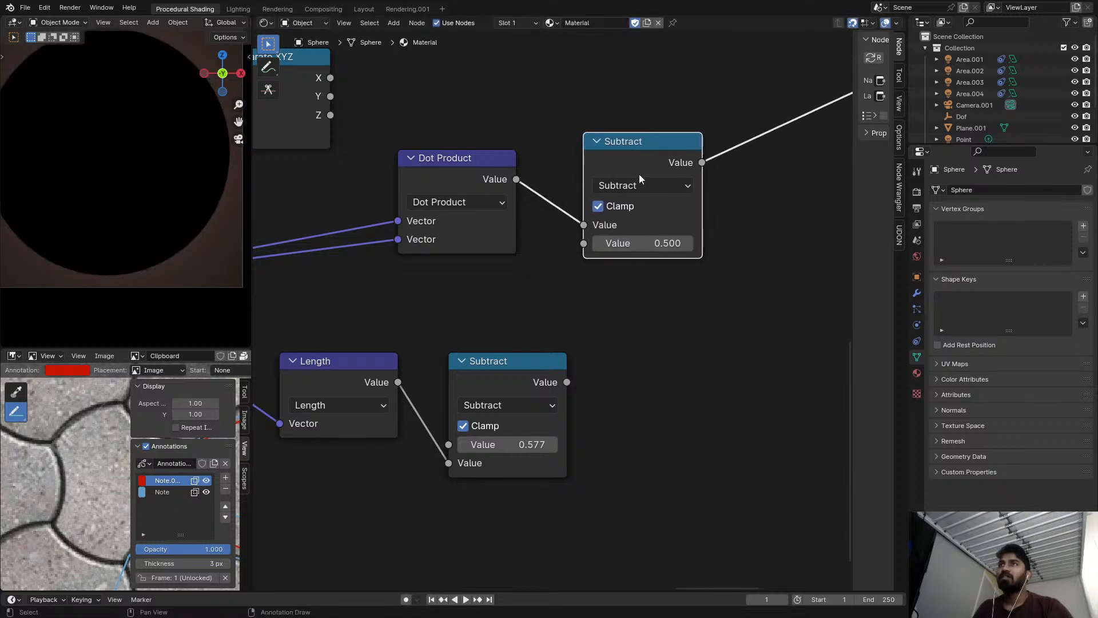
{"action": "left_click", "coordinate": [639, 185]}
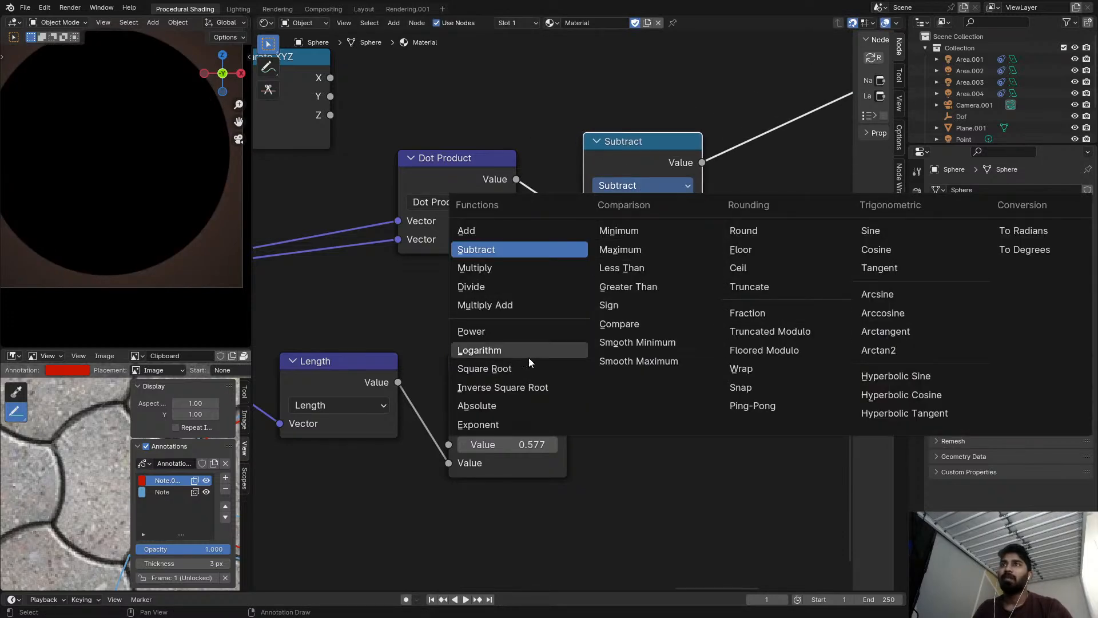
{"action": "left_click", "coordinate": [506, 373]}
{"action": "scroll", "coordinate": [643, 218], "scroll_direction": "up", "scroll_amount": 1}
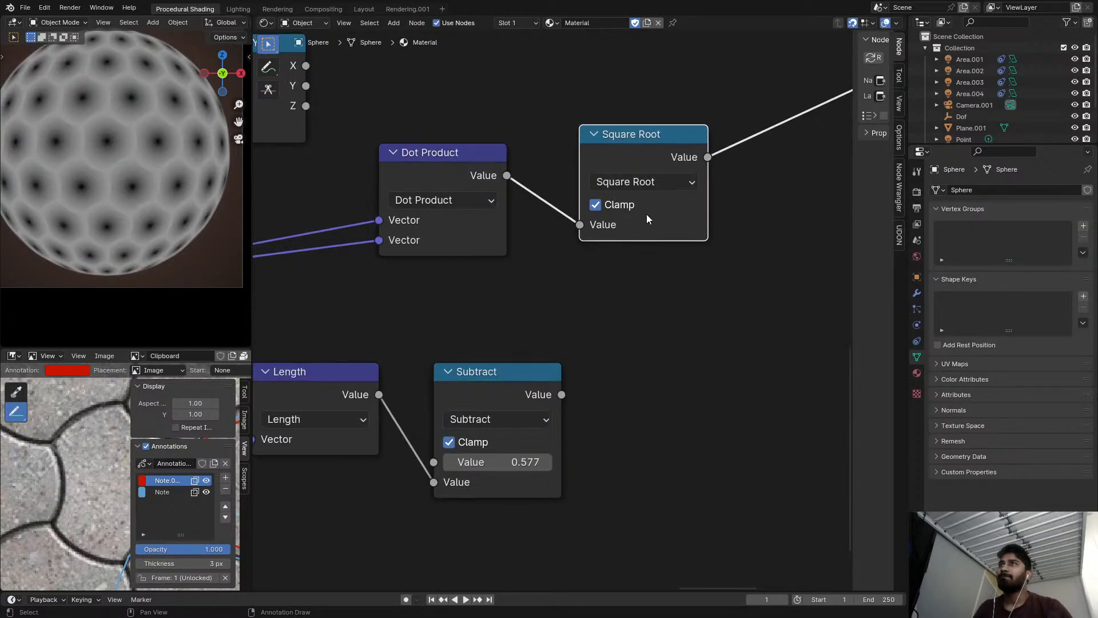
Try a duplicate of Square Root after it, set to Subtract without Clamp, subtracting the root from 0.577.
{"action": "middle_click_drag", "start_coordinate": [649, 163], "coordinate": [561, 170]}
{"action": "scroll", "coordinate": [633, 182], "scroll_direction": "up", "scroll_amount": 1}
{"action": "middle_click_drag", "start_coordinate": [632, 182], "coordinate": [599, 176]}
{"action": "left_click", "coordinate": [408, 402], "text": "ctrl+shift"}
{"action": "left_click", "coordinate": [484, 168], "text": "ctrl+shift"}
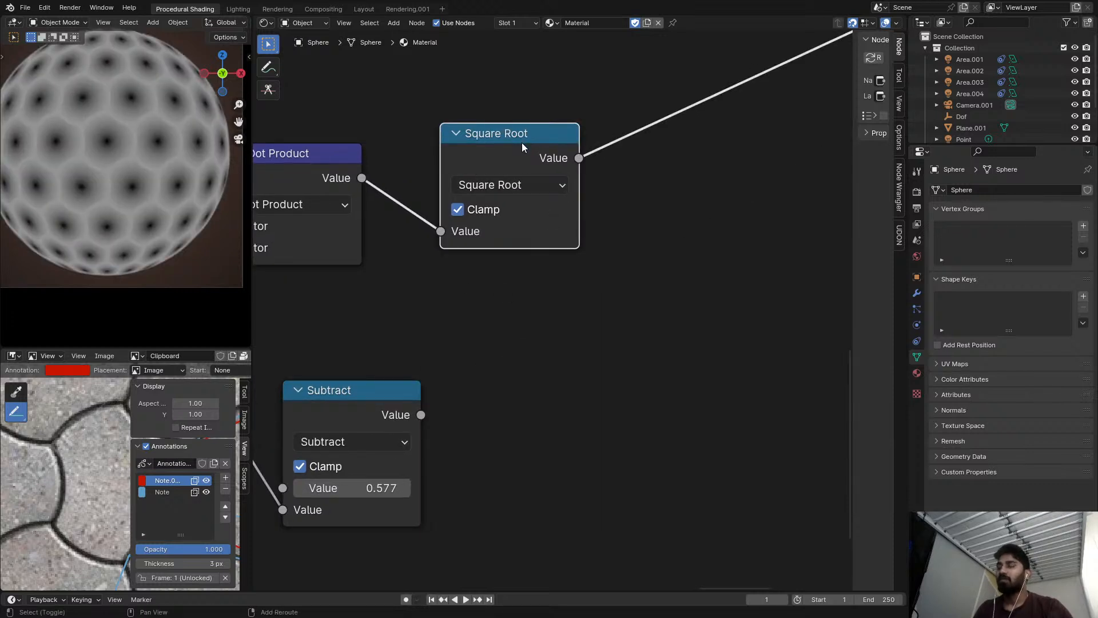
{"action": "key", "text": "shift+d"}
{"action": "left_click", "coordinate": [660, 126]}
{"action": "left_click", "coordinate": [696, 164]}
{"action": "key", "text": "s"}
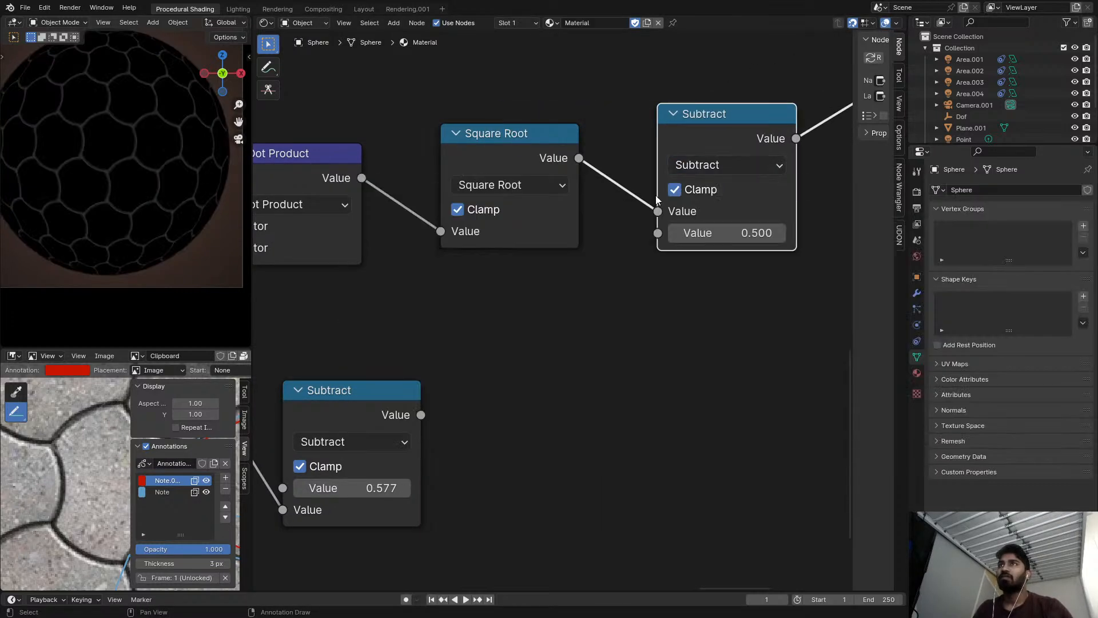
{"action": "left_click", "coordinate": [675, 189]}
{"action": "left_click_drag", "start_coordinate": [658, 211], "coordinate": [658, 233]}
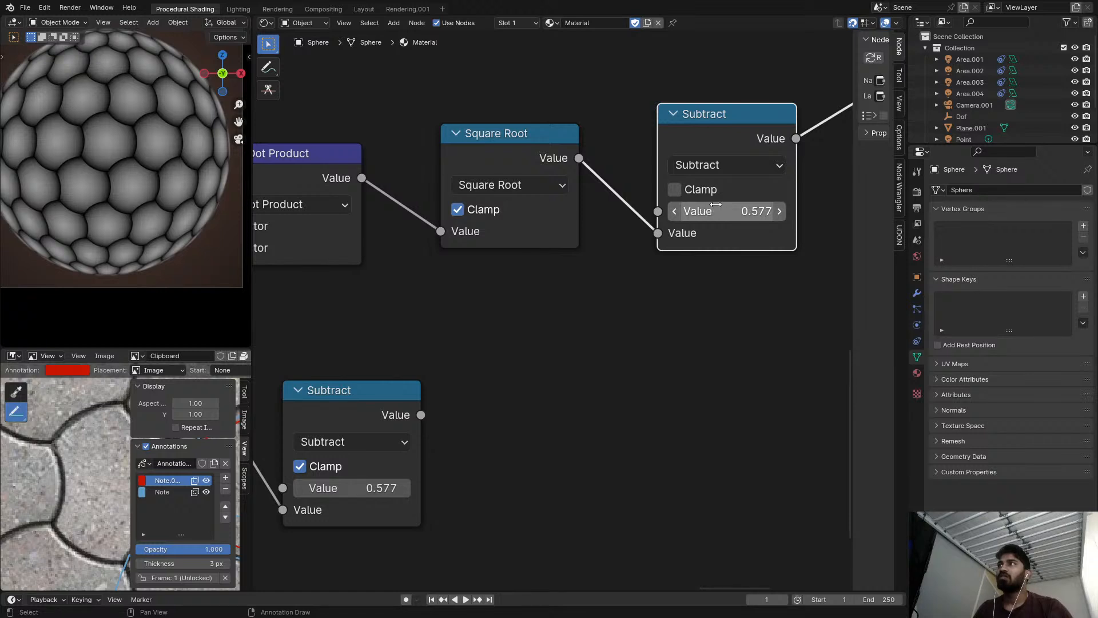
Delete the Subtract node after Square Root, keeping Square Root linked to the material output.
{"action": "scroll", "coordinate": [715, 204], "scroll_direction": "down", "scroll_amount": 2}
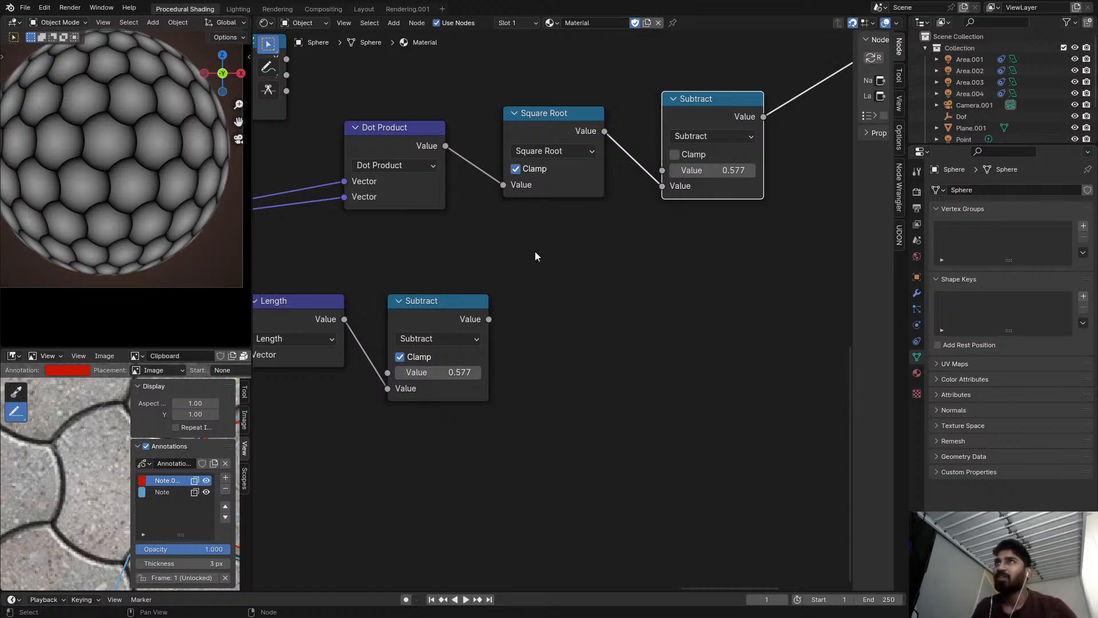
{"action": "key", "text": "x"}
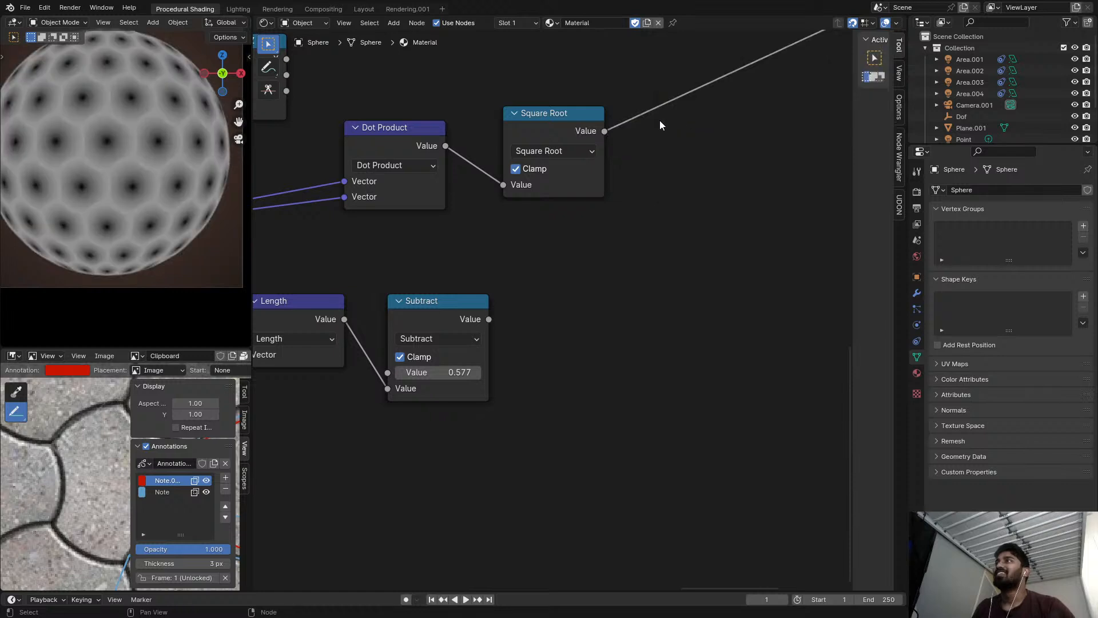
{"action": "scroll", "coordinate": [578, 197], "scroll_direction": "down", "scroll_amount": 4}
{"action": "key", "text": "shift+a"}
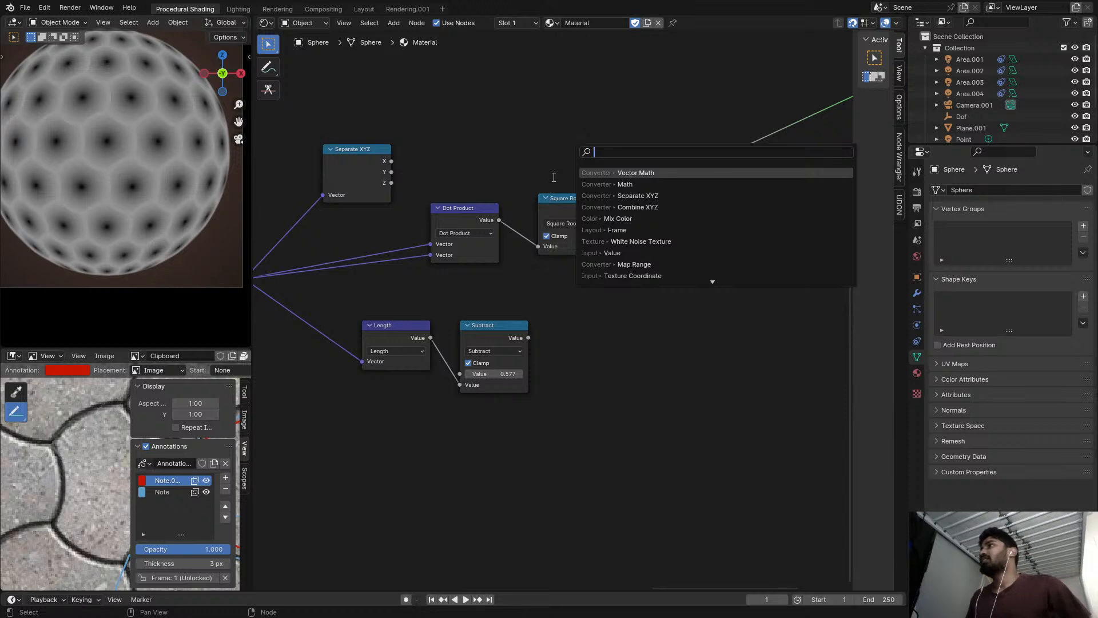
{"action": "key", "text": "Escape"}
Inspect the Square Root pattern up close on the sphere and select the Square Root node.
{"action": "scroll", "coordinate": [578, 207], "scroll_direction": "up", "scroll_amount": 1}
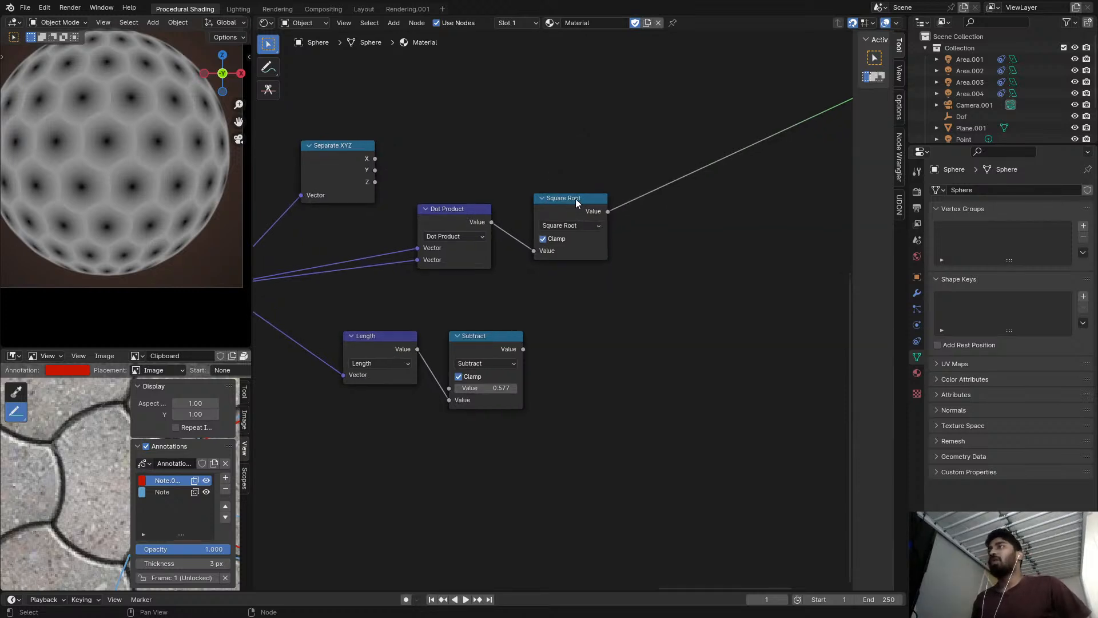
{"action": "scroll", "coordinate": [87, 129], "scroll_direction": "up", "scroll_amount": 4}
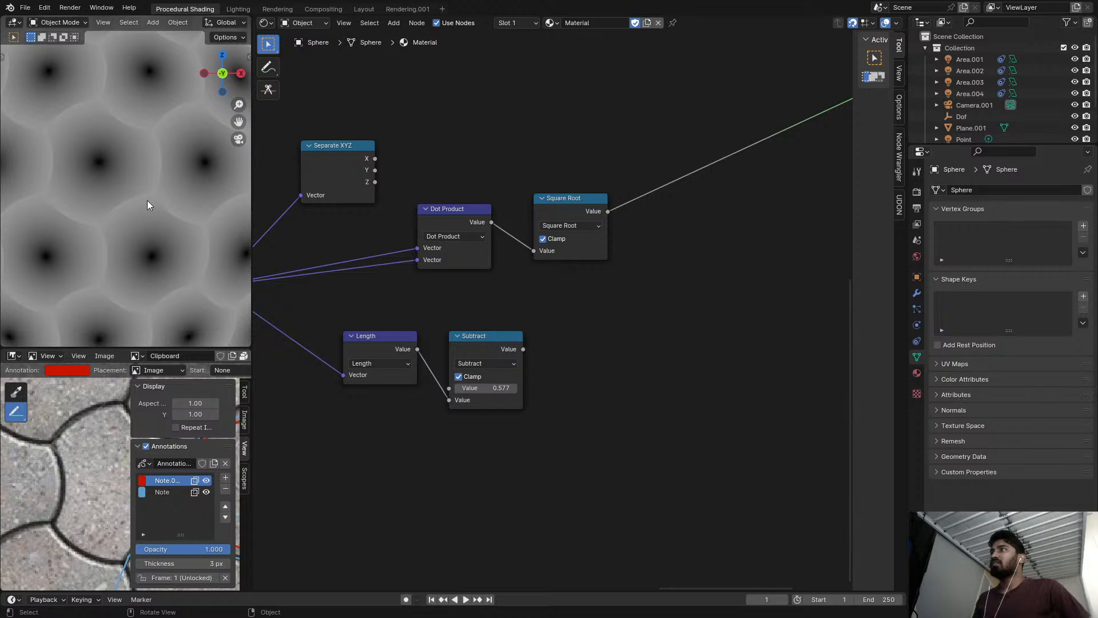
{"action": "scroll", "coordinate": [565, 220], "scroll_direction": "up", "scroll_amount": 2}
{"action": "left_click", "coordinate": [564, 214]}
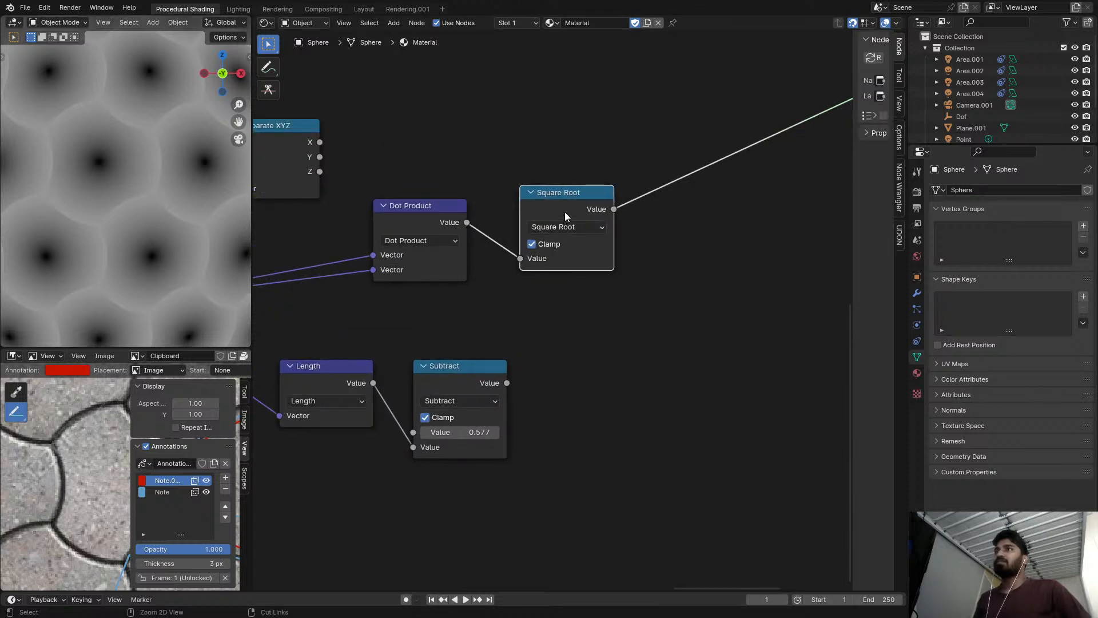
Delete the Square Root and Dot Product nodes, and preview the X output of Separate XYZ on the sphere.
{"action": "key", "text": "ctrl+x"}
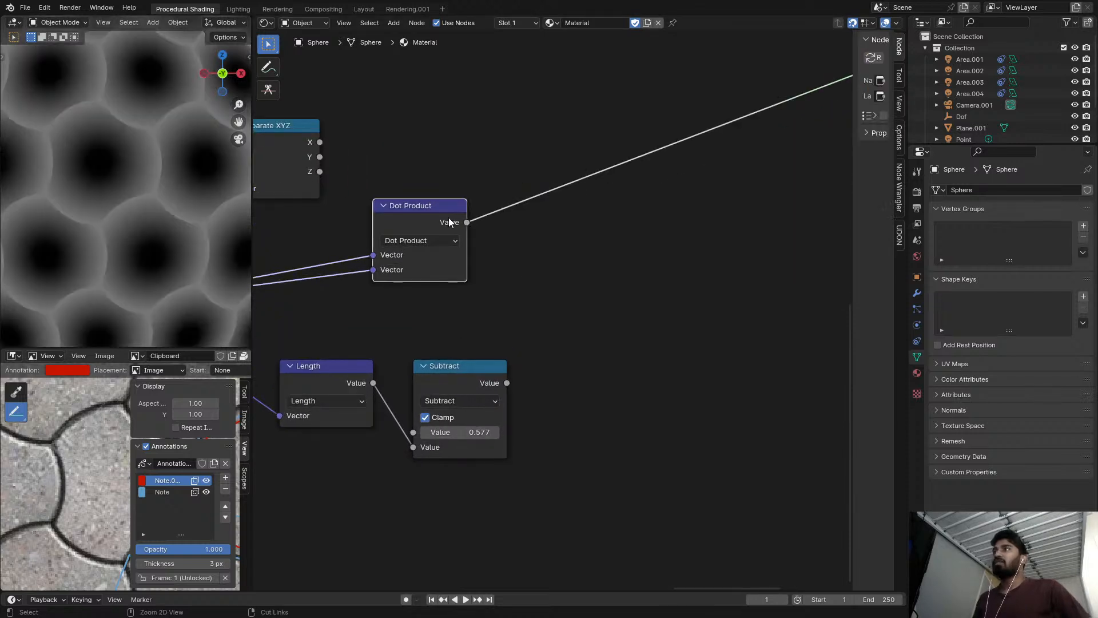
{"action": "key", "text": "ctrl+x"}
{"action": "scroll", "coordinate": [372, 185], "scroll_direction": "down", "scroll_amount": 2}
{"action": "left_click_drag", "start_coordinate": [369, 158], "coordinate": [407, 237]}
{"action": "left_click", "coordinate": [407, 237], "text": "ctrl+shift"}
{"action": "scroll", "coordinate": [424, 230], "scroll_direction": "up", "scroll_amount": 1}
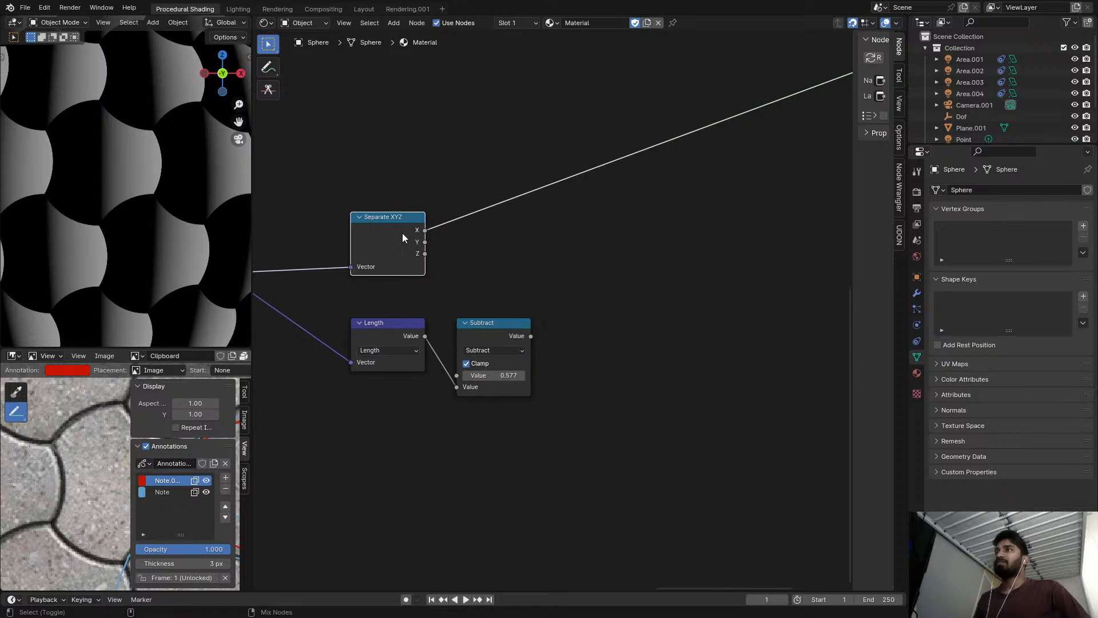
Preview the Y output of Separate XYZ on the sphere.
{"action": "left_click", "coordinate": [403, 235], "text": "ctrl+shift"}
{"action": "key", "text": "shift+a"}
{"action": "left_click", "coordinate": [496, 227]}
{"action": "type", "text": "math"}
{"action": "key", "text": "Escape"}
{"action": "middle_click_drag", "start_coordinate": [489, 214], "coordinate": [530, 210]}
{"action": "scroll", "coordinate": [530, 209], "scroll_direction": "up", "scroll_amount": 1}
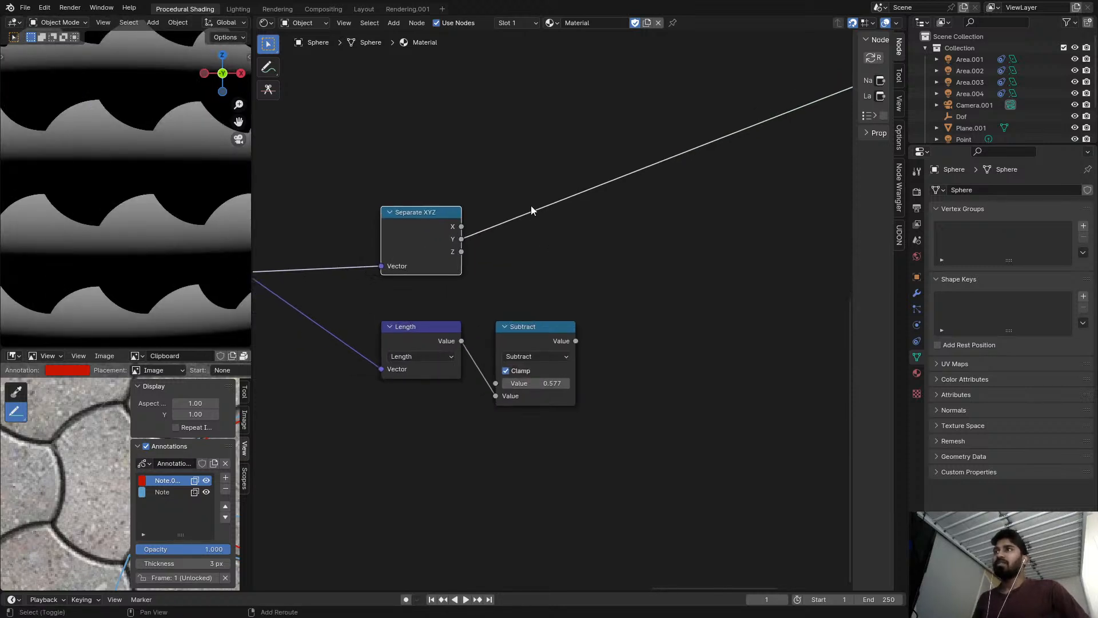
Insert a Math node set to Add between Separate XYZ's Y output and the material output.
{"action": "key", "text": "shift+a"}
{"action": "type", "text": "add"}
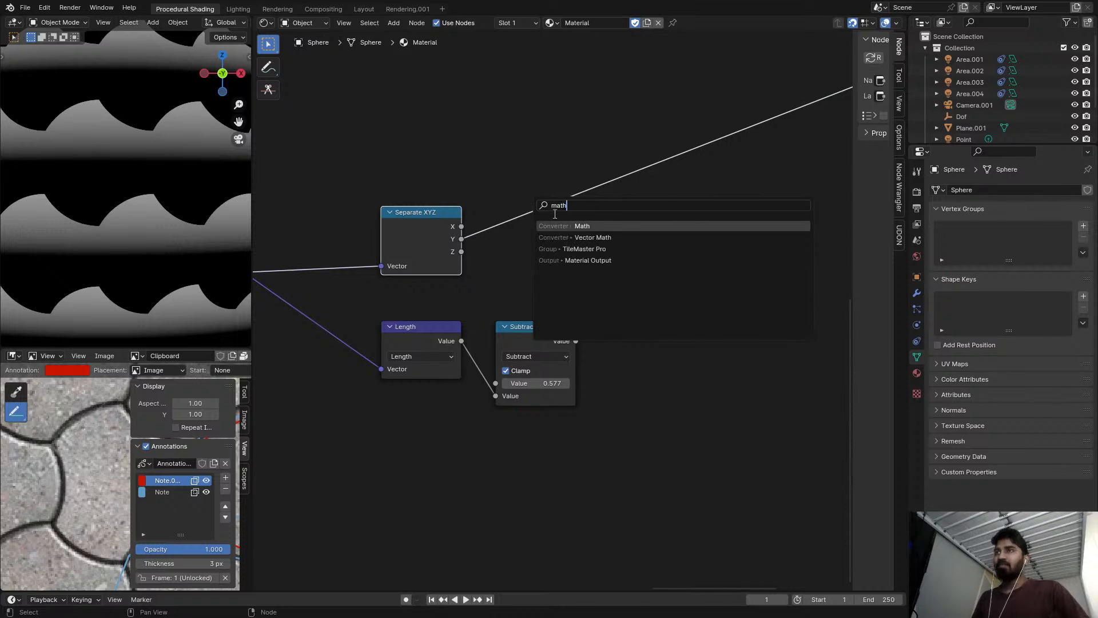
{"action": "key", "text": "Return"}
{"action": "left_click", "coordinate": [532, 170]}
{"action": "left_click", "coordinate": [556, 197]}
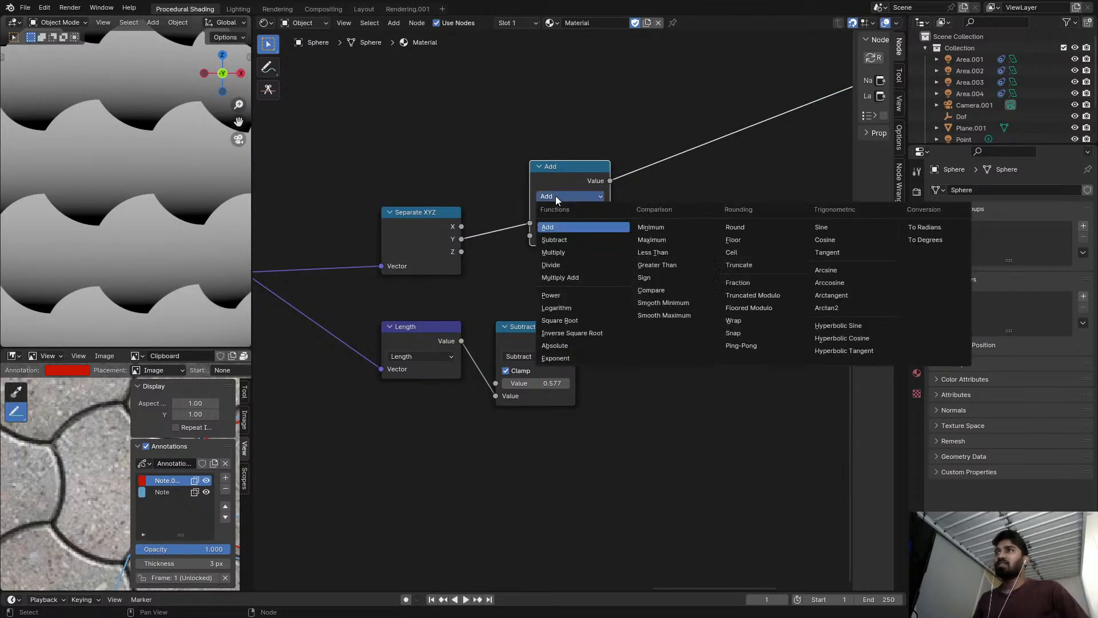
{"action": "left_click", "coordinate": [554, 196]}
Try different offsets in the Add node after Separate XYZ, and delete that node.
{"action": "left_click_drag", "start_coordinate": [558, 178], "coordinate": [581, 214]}
{"action": "left_click_drag", "start_coordinate": [590, 269], "coordinate": [621, 269], "text": "shift"}
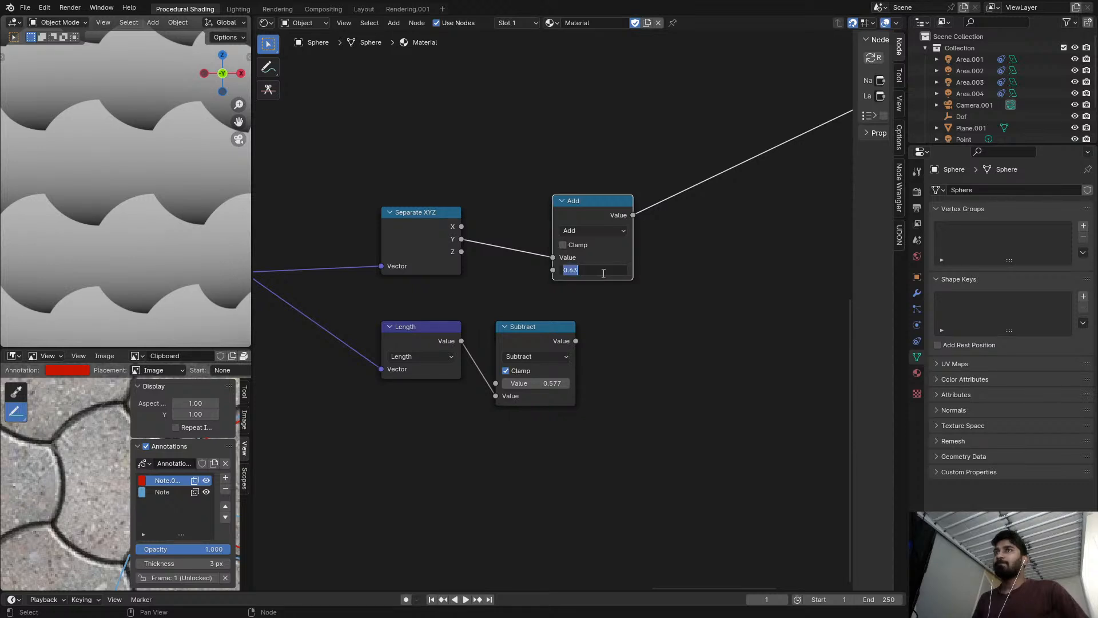
{"action": "left_click", "coordinate": [629, 296]}
{"action": "middle_click_drag", "start_coordinate": [613, 288], "coordinate": [551, 289]}
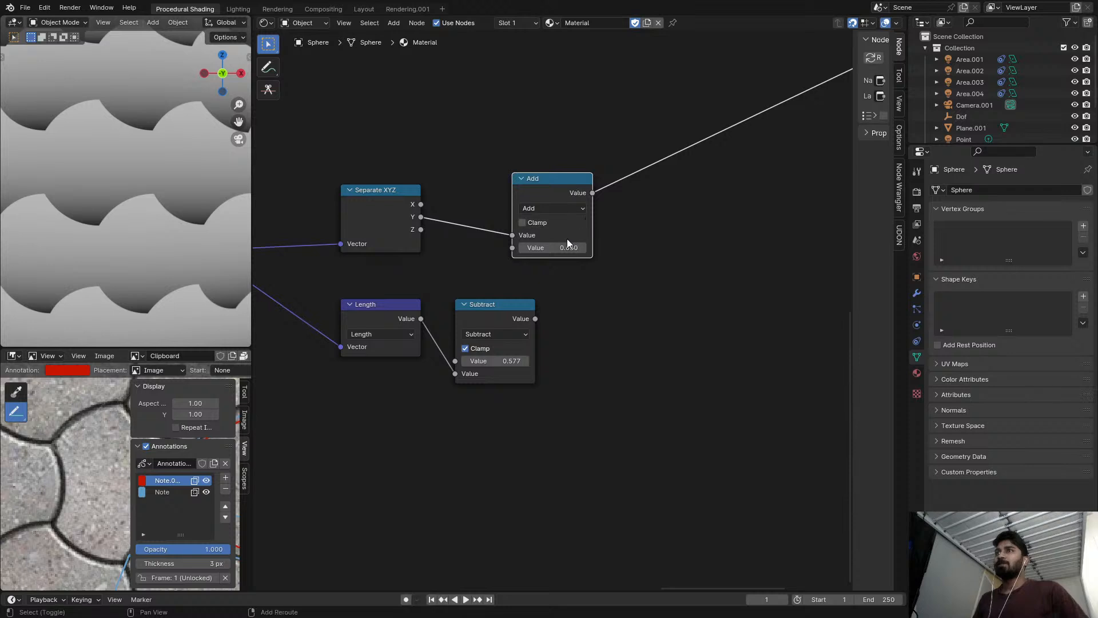
{"action": "scroll", "coordinate": [541, 184], "scroll_direction": "down", "scroll_amount": 3}
{"action": "key", "text": "ctrl+x"}
Preview the combined vector from the final Subtract node before Separate XYZ on the sphere.
{"action": "scroll", "coordinate": [457, 193], "scroll_direction": "down", "scroll_amount": 6}
{"action": "middle_click_drag", "start_coordinate": [281, 219], "coordinate": [550, 193]}
{"action": "scroll", "coordinate": [551, 193], "scroll_direction": "up", "scroll_amount": 2}
{"action": "left_click", "coordinate": [533, 194], "text": "ctrl+shift"}
{"action": "left_click", "coordinate": [604, 198], "text": "ctrl+shift"}
{"action": "left_click", "coordinate": [423, 212], "text": "ctrl+shift"}
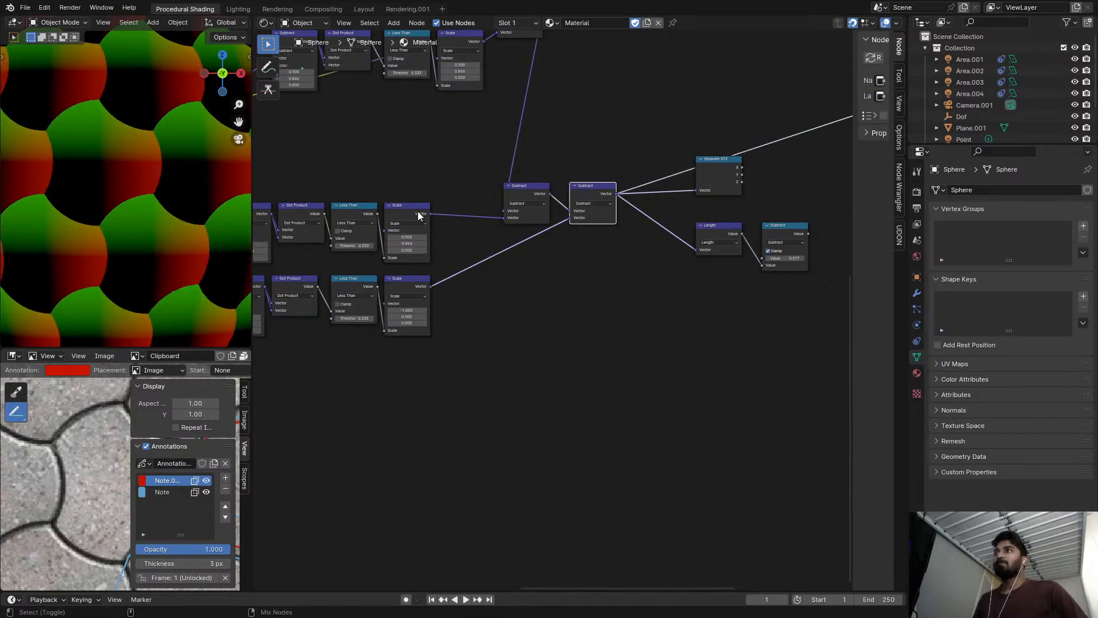
Examine the Less Than arc masks and Scale offsets of the branches by previewing their outputs.
{"action": "middle_click_drag", "start_coordinate": [480, 61], "coordinate": [445, 133]}
{"action": "left_click", "coordinate": [431, 112], "text": "ctrl+shift"}
{"action": "scroll", "coordinate": [461, 123], "scroll_direction": "down", "scroll_amount": 3}
{"action": "scroll", "coordinate": [396, 239], "scroll_direction": "up", "scroll_amount": 3}
{"action": "left_click", "coordinate": [397, 240], "text": "ctrl+shift"}
{"action": "middle_click_drag", "start_coordinate": [414, 326], "coordinate": [475, 301]}
{"action": "left_click", "coordinate": [431, 258], "text": "ctrl+shift"}
{"action": "scroll", "coordinate": [470, 243], "scroll_direction": "down", "scroll_amount": 4}
{"action": "left_click", "coordinate": [421, 132], "text": "ctrl+shift"}
{"action": "scroll", "coordinate": [492, 136], "scroll_direction": "up", "scroll_amount": 2}
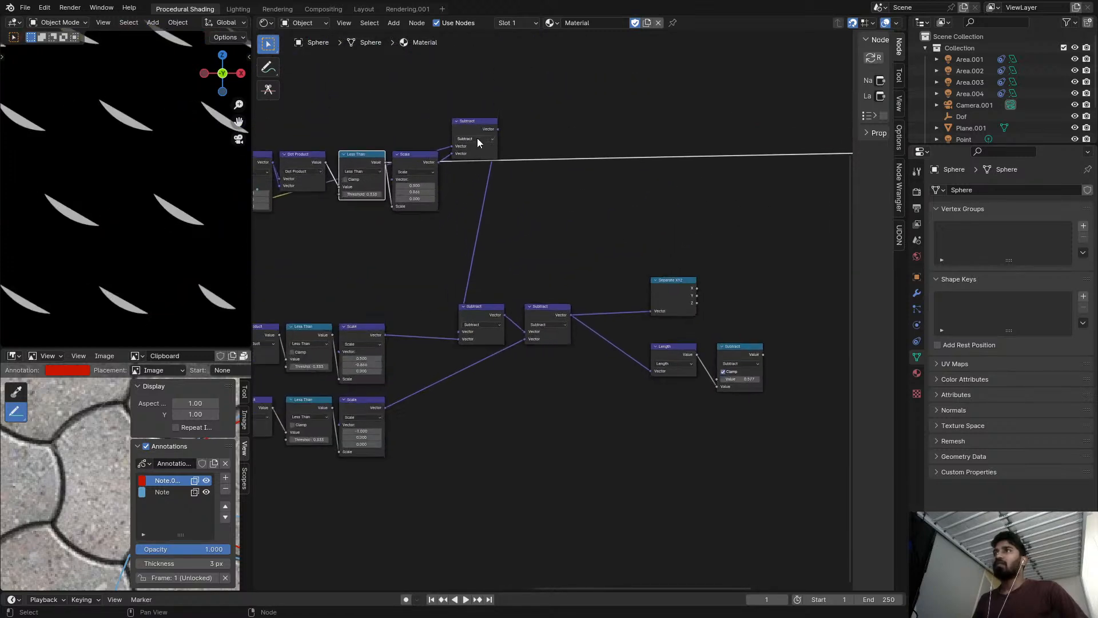
Add a Vector Math node in the empty area above Separate XYZ.
{"action": "scroll", "coordinate": [553, 156], "scroll_direction": "down", "scroll_amount": 5}
{"action": "middle_click_drag", "start_coordinate": [553, 156], "coordinate": [576, 163]}
{"action": "scroll", "coordinate": [499, 148], "scroll_direction": "up", "scroll_amount": 3}
{"action": "scroll", "coordinate": [498, 147], "scroll_direction": "down", "scroll_amount": 2}
{"action": "scroll", "coordinate": [575, 163], "scroll_direction": "up", "scroll_amount": 3}
{"action": "scroll", "coordinate": [601, 199], "scroll_direction": "down", "scroll_amount": 1}
{"action": "middle_click_drag", "start_coordinate": [604, 202], "coordinate": [560, 193]}
{"action": "scroll", "coordinate": [557, 209], "scroll_direction": "down", "scroll_amount": 2}
{"action": "key", "text": "shift+a"}
{"action": "left_click", "coordinate": [571, 192]}
{"action": "type", "text": "vec"}
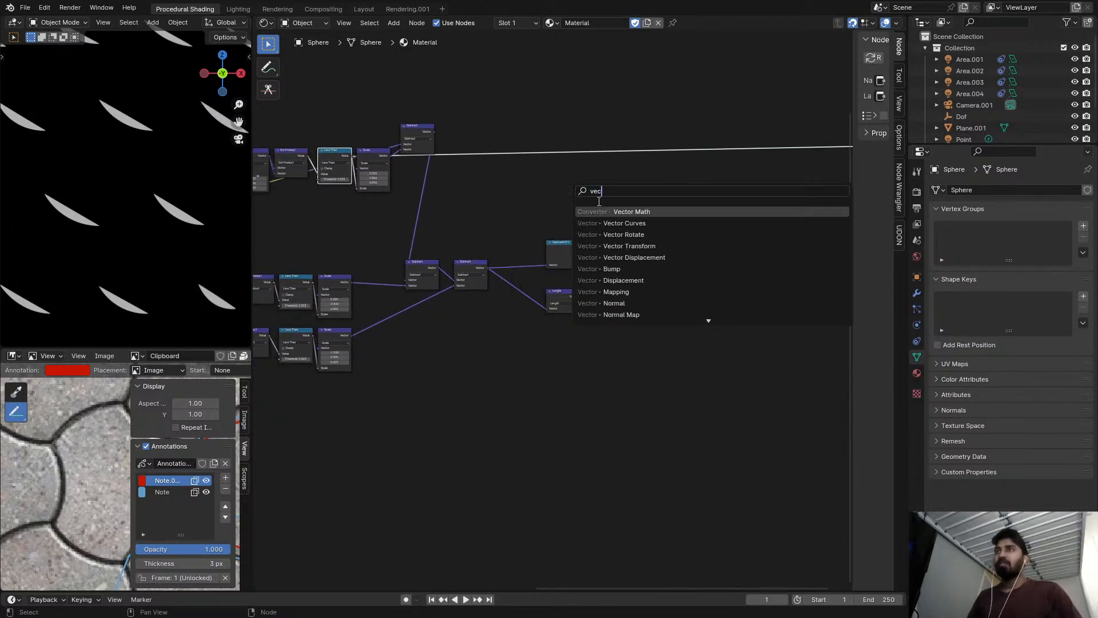
{"action": "key", "text": "Return"}
{"action": "left_click", "coordinate": [613, 180]}
Feed the final vector Subtract into the new Vector Math node, set it to Length and preview the result.
{"action": "right_click_drag", "start_coordinate": [477, 266], "coordinate": [636, 192], "text": "alt"}
{"action": "scroll", "coordinate": [632, 195], "scroll_direction": "up", "scroll_amount": 2}
{"action": "left_click", "coordinate": [628, 204]}
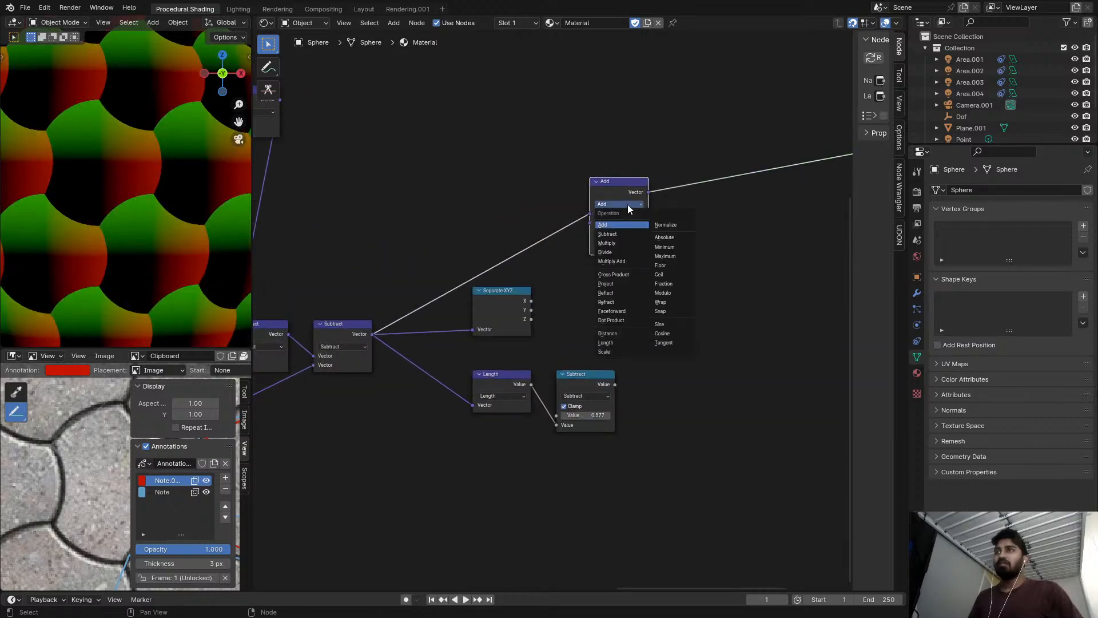
{"action": "left_click", "coordinate": [606, 342]}
{"action": "right_click_drag", "start_coordinate": [367, 345], "coordinate": [594, 231], "text": "alt"}
{"action": "left_click", "coordinate": [616, 180], "text": "ctrl+shift"}
{"action": "left_click_drag", "start_coordinate": [610, 182], "coordinate": [548, 191]}
{"action": "scroll", "coordinate": [547, 191], "scroll_direction": "up", "scroll_amount": 3}
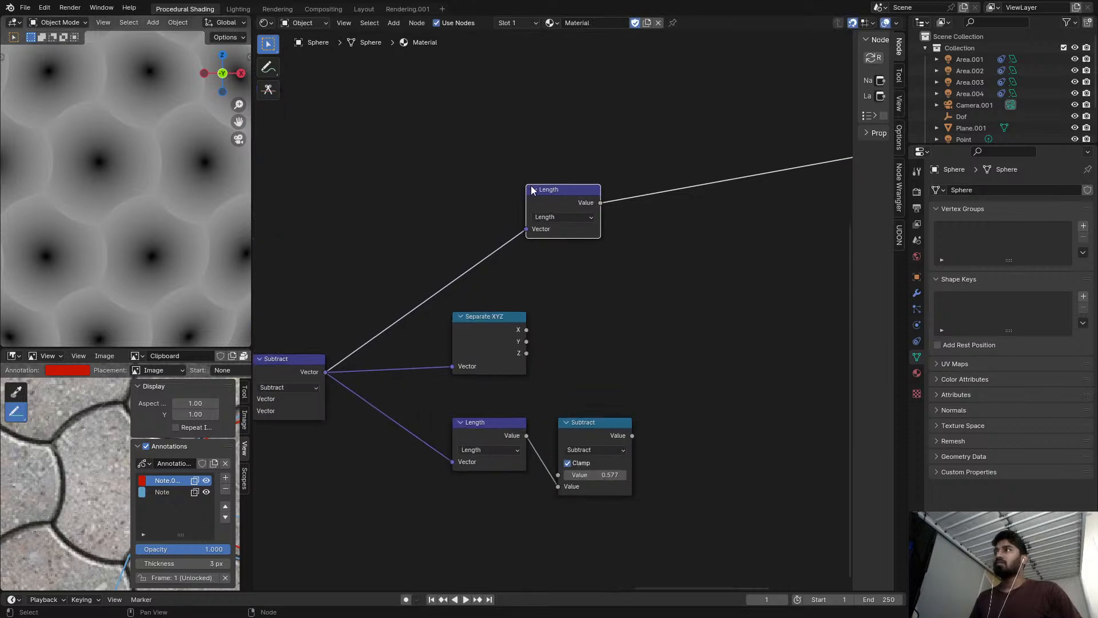
{"action": "middle_click_drag", "start_coordinate": [599, 201], "coordinate": [502, 137]}
{"action": "scroll", "coordinate": [504, 132], "scroll_direction": "up", "scroll_amount": 1}
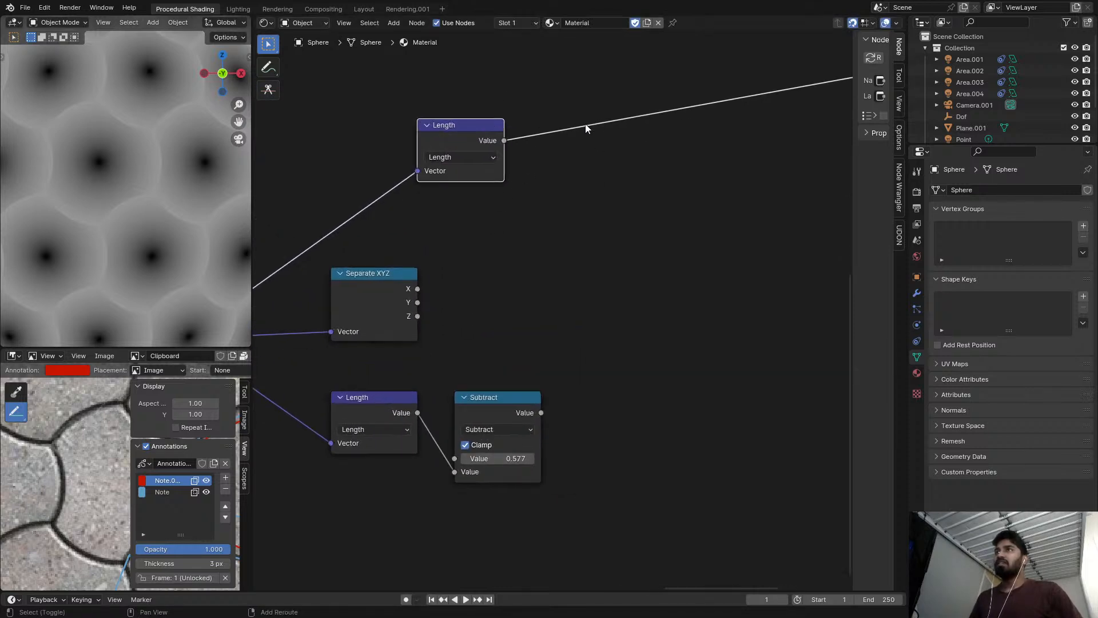
Try a Math Add node with value 0.500 after the upper Length node, and delete it.
{"action": "key", "text": "shift+a"}
{"action": "type", "text": "math"}
{"action": "key", "text": "Return"}
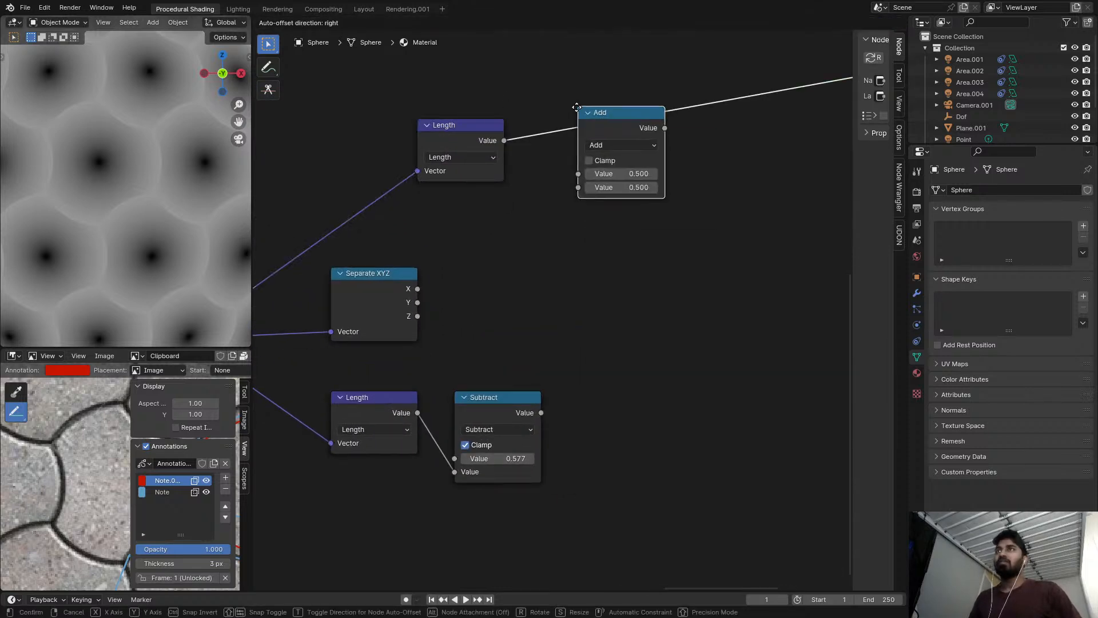
{"action": "left_click", "coordinate": [607, 143]}
{"action": "mouse_move", "coordinate": [627, 191]}
{"action": "left_mouse_down", "text": "shift"}
{"action": "mouse_move", "coordinate": [727, 191]}
{"action": "mouse_move", "coordinate": [627, 191]}
{"action": "left_mouse_up", "text": "shift"}
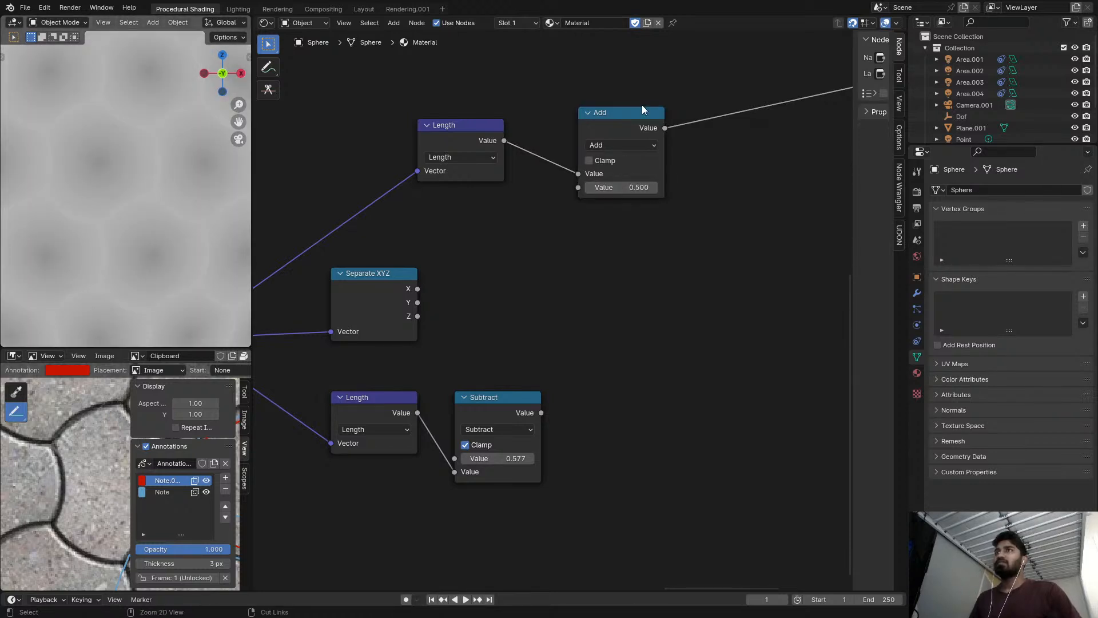
{"action": "key", "text": "ctrl+x"}
Insert a vector Add node before the upper Length node and set its X and Y offsets to 0.290 and 0.460.
{"action": "middle_click_drag", "start_coordinate": [539, 142], "coordinate": [644, 121]}
{"action": "key", "text": "shift+a"}
{"action": "type", "text": "vec"}
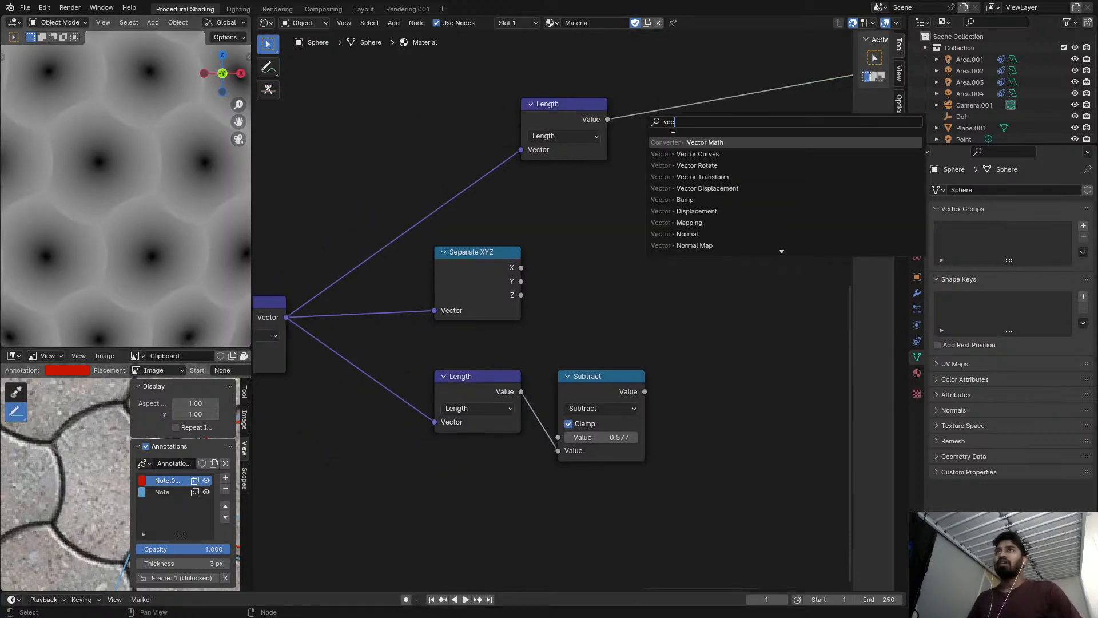
{"action": "key", "text": "Return"}
{"action": "left_click", "coordinate": [561, 122]}
{"action": "middle_click_drag", "start_coordinate": [523, 137], "coordinate": [577, 134]}
{"action": "left_click_drag", "start_coordinate": [485, 162], "coordinate": [455, 175], "text": "shift"}
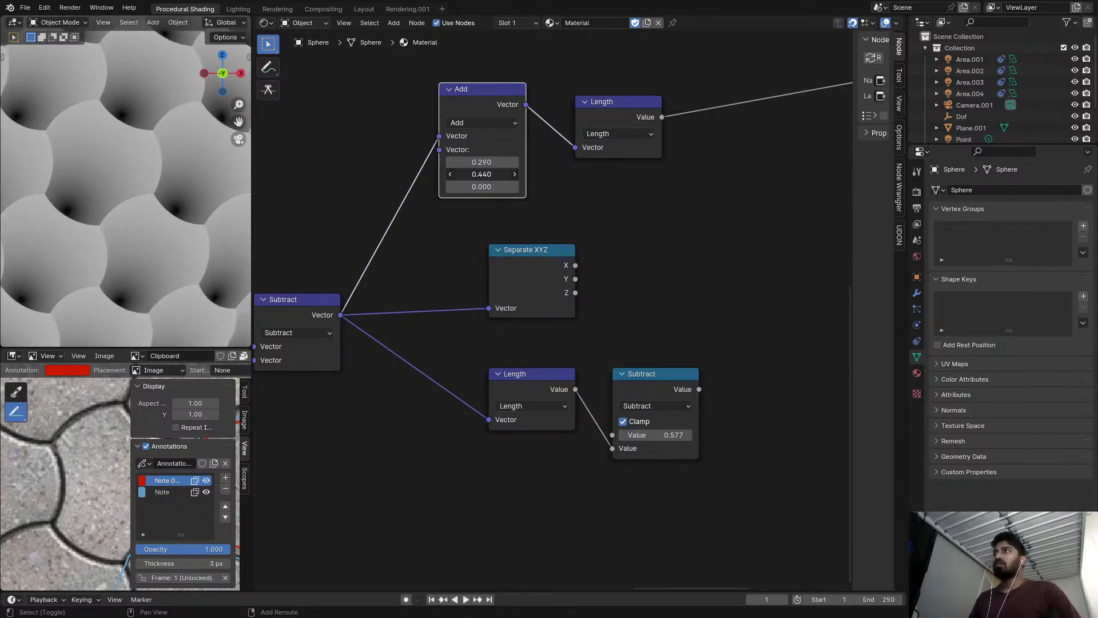
Insert a Math node set to Subtract after the upper Length node, with the length as the second value.
{"action": "key", "text": "shift+a"}
{"action": "type", "text": "math"}
{"action": "key", "text": "Return"}
{"action": "left_click", "coordinate": [702, 74]}
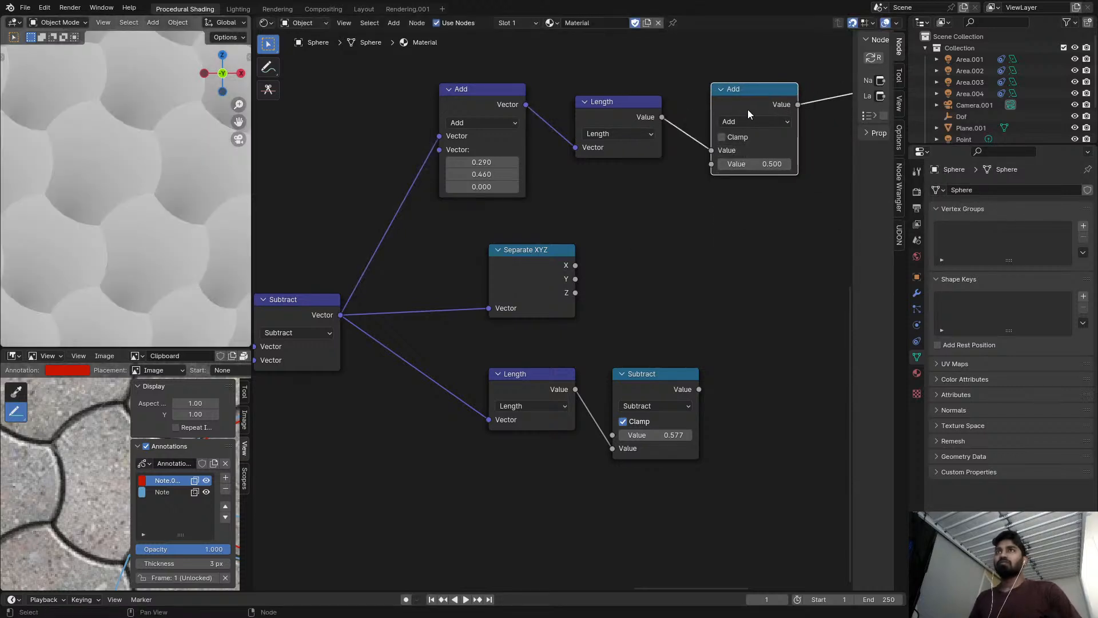
{"action": "scroll", "coordinate": [745, 126], "scroll_direction": "down", "scroll_amount": 1, "text": "ctrl"}
{"action": "left_click_drag", "start_coordinate": [711, 150], "coordinate": [713, 166]}
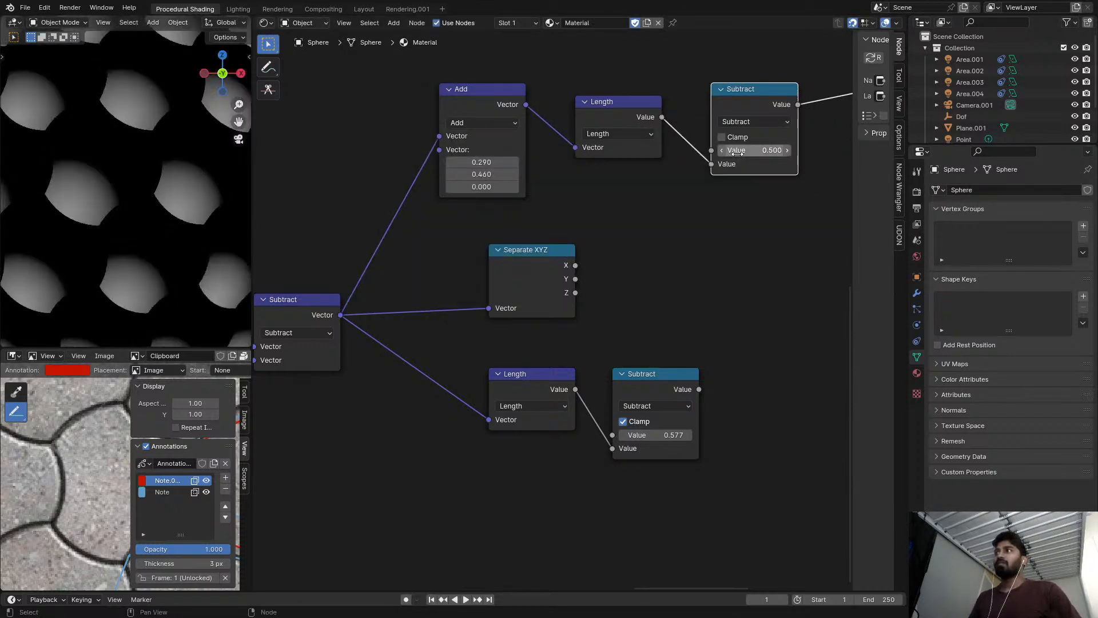
Copy the 0.577 value from the lower Subtract node into the upper Subtract node's first value.
{"action": "left_click", "coordinate": [742, 150]}
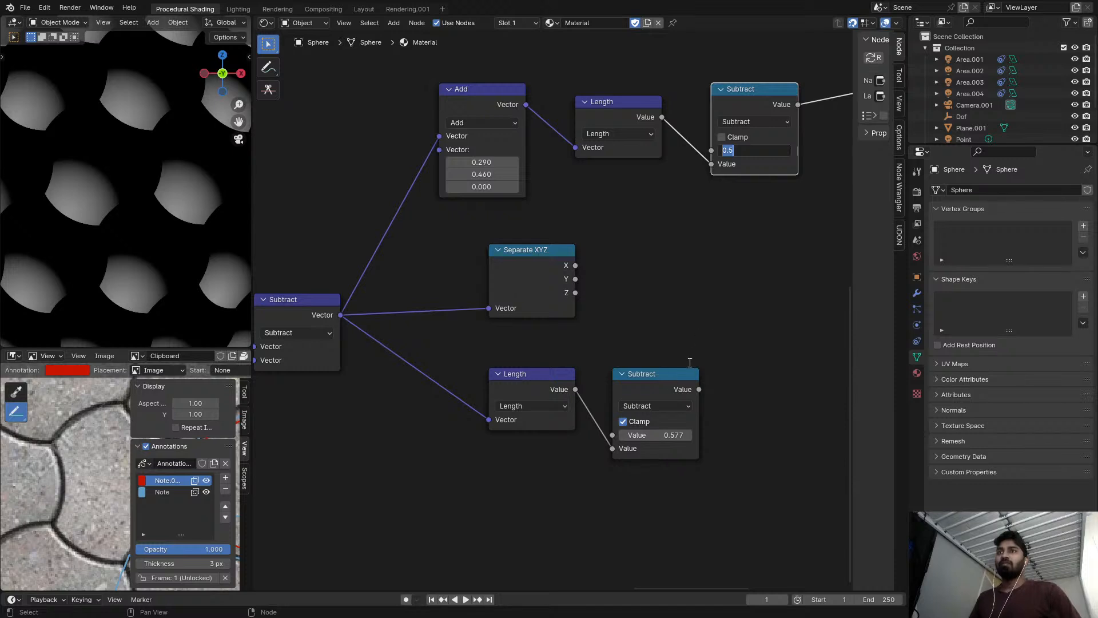
{"action": "key", "text": "Return"}
{"action": "left_click", "coordinate": [658, 437]}
{"action": "type", "text": "0"}
{"action": "key", "text": "Return"}
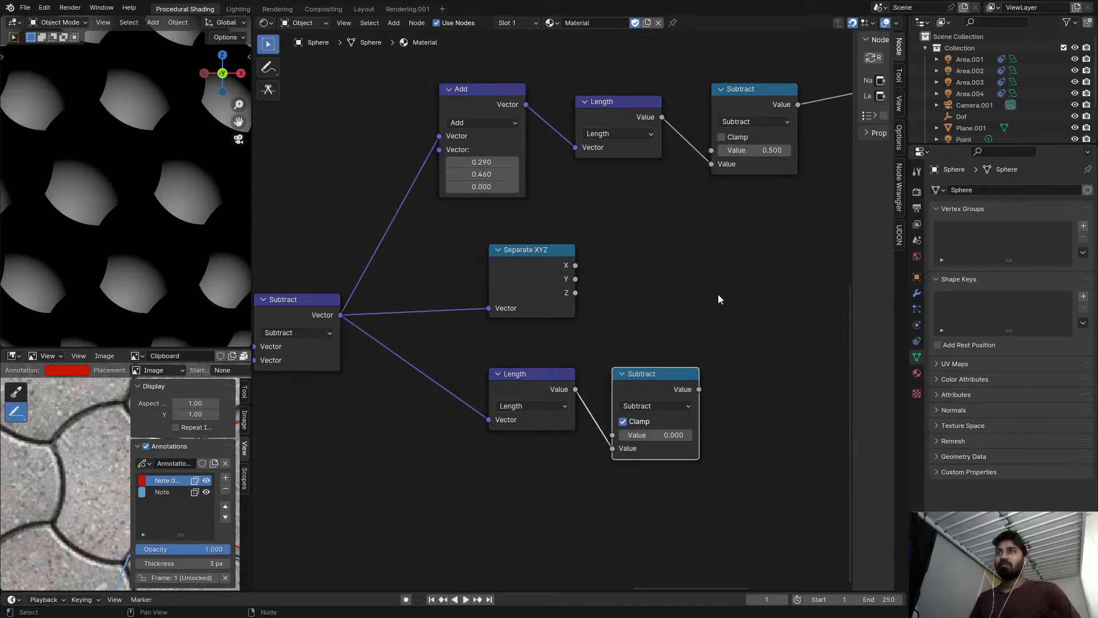
{"action": "key", "text": "ctrl+z"}
{"action": "left_click", "coordinate": [751, 151]}
{"action": "key", "text": "ctrl+v"}
{"action": "key", "text": "Return"}
{"action": "middle_click_drag", "start_coordinate": [709, 194], "coordinate": [667, 222]}
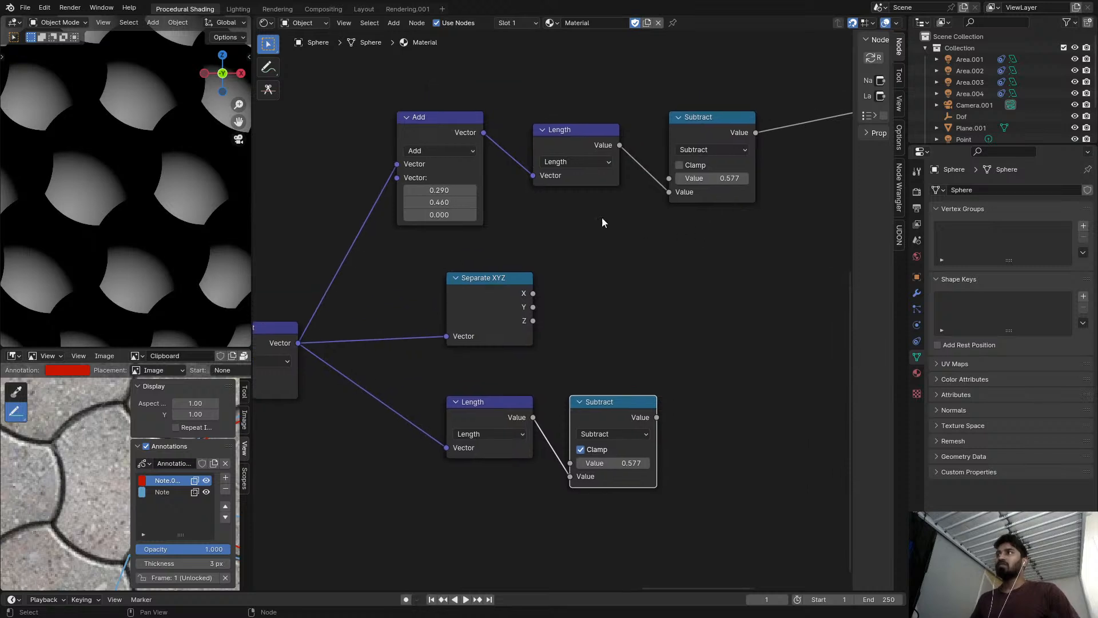
Set the vector Add node's offset to 1.000, 0.000, 0.000.
{"action": "mouse_move", "coordinate": [446, 199]}
{"action": "left_mouse_down"}
{"action": "mouse_move", "coordinate": [406, 190]}
{"action": "mouse_move", "coordinate": [461, 190]}
{"action": "left_mouse_up"}
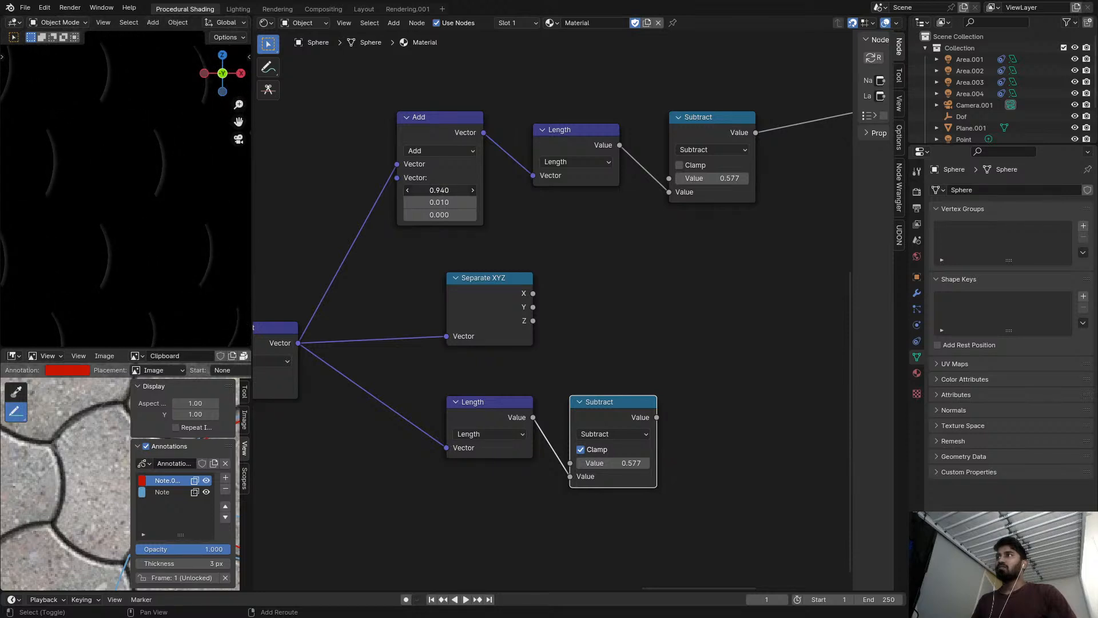
{"action": "key", "text": "Tab"}
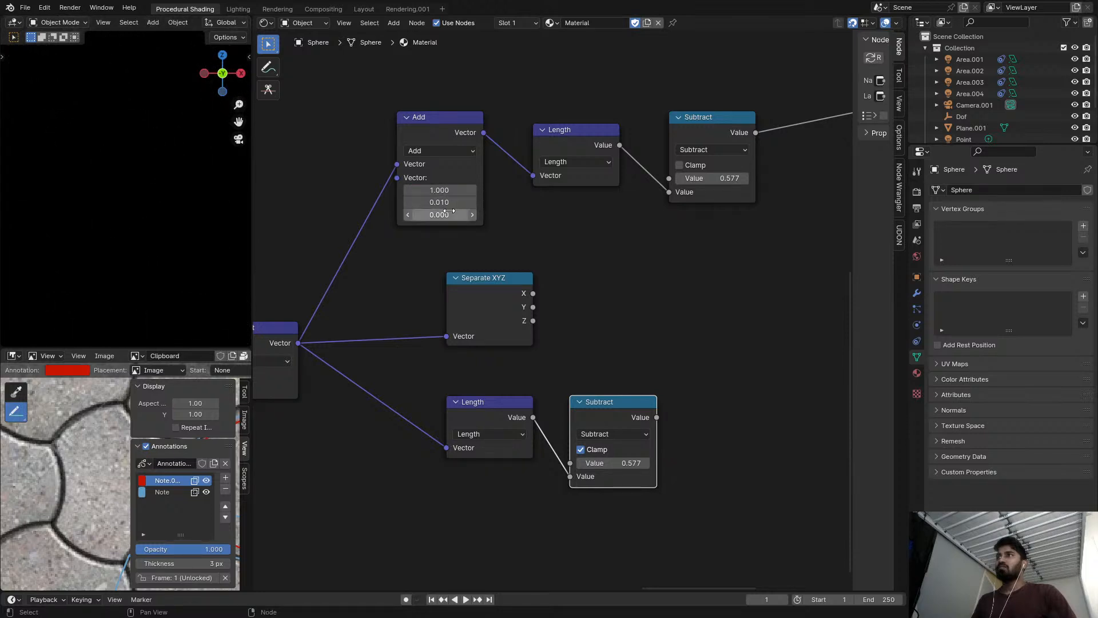
{"action": "key", "text": "Return"}
{"action": "scroll", "coordinate": [536, 232], "scroll_direction": "down", "scroll_amount": 2}
{"action": "middle_click_drag", "start_coordinate": [546, 229], "coordinate": [450, 237]}
{"action": "scroll", "coordinate": [575, 192], "scroll_direction": "up", "scroll_amount": 4}
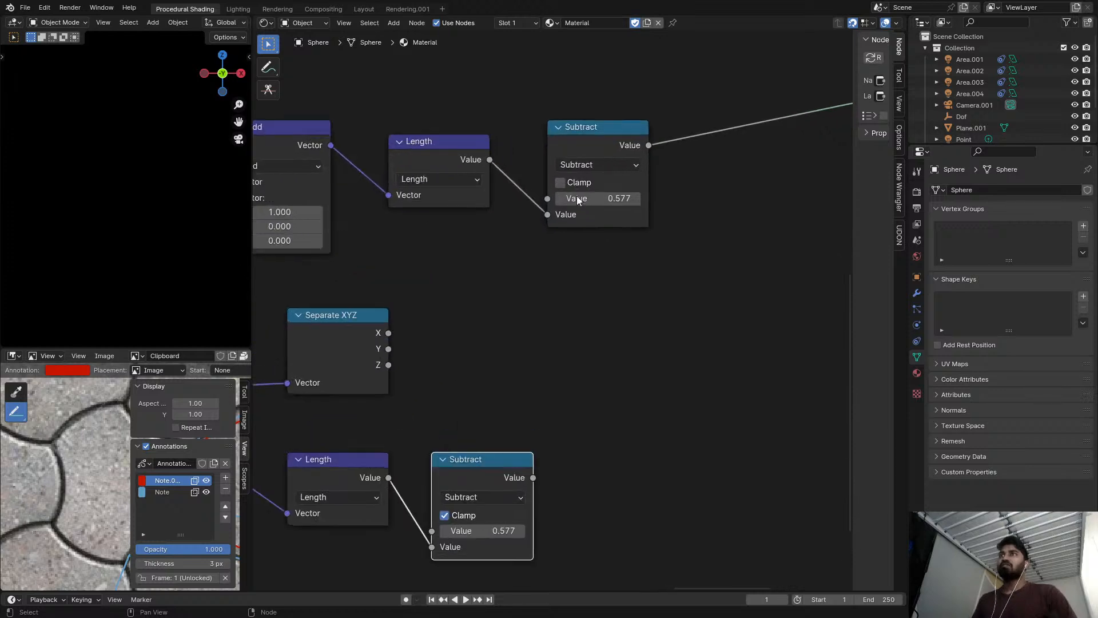
Try 1 as the first value of the upper Subtract node.
{"action": "left_click", "coordinate": [554, 200]}
{"action": "type", "text": "1"}
{"action": "key", "text": "Return"}
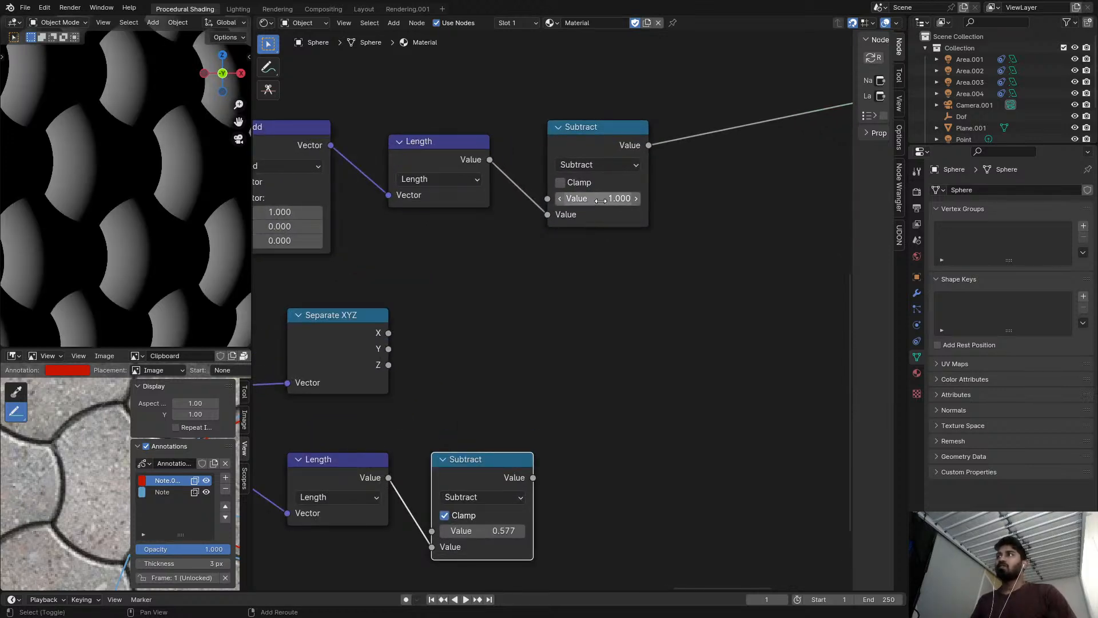
Move the length to the upper Subtract node's first value and subtract 0.577 from it.
{"action": "mouse_move", "coordinate": [546, 214]}
{"action": "left_mouse_down"}
{"action": "mouse_move", "coordinate": [547, 197]}
{"action": "mouse_move", "coordinate": [629, 214]}
{"action": "mouse_move", "coordinate": [582, 215]}
{"action": "left_mouse_up"}
{"action": "scroll", "coordinate": [547, 265], "scroll_direction": "down", "scroll_amount": 1}
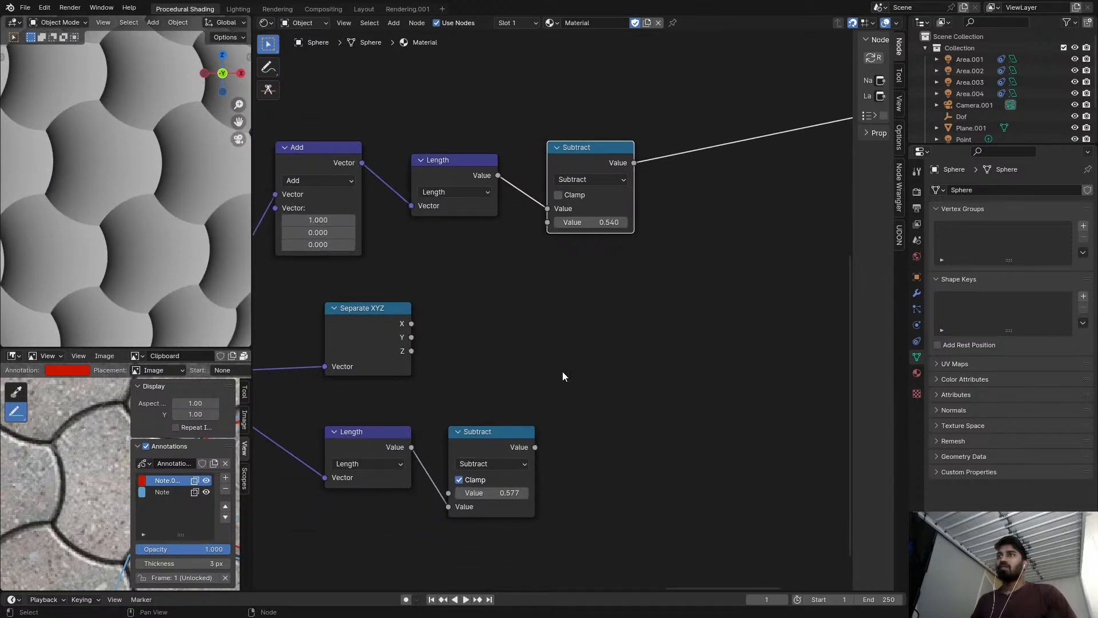
{"action": "key", "text": "Return"}
{"action": "key", "text": "Return"}
Compare the patterns of the lower clamped Subtract and the upper Subtract on the sphere.
{"action": "scroll", "coordinate": [585, 247], "scroll_direction": "down", "scroll_amount": 3}
{"action": "middle_click_drag", "start_coordinate": [517, 243], "coordinate": [578, 247]}
{"action": "scroll", "coordinate": [473, 273], "scroll_direction": "up", "scroll_amount": 3}
{"action": "scroll", "coordinate": [629, 290], "scroll_direction": "down", "scroll_amount": 1}
{"action": "middle_click_drag", "start_coordinate": [629, 290], "coordinate": [536, 265]}
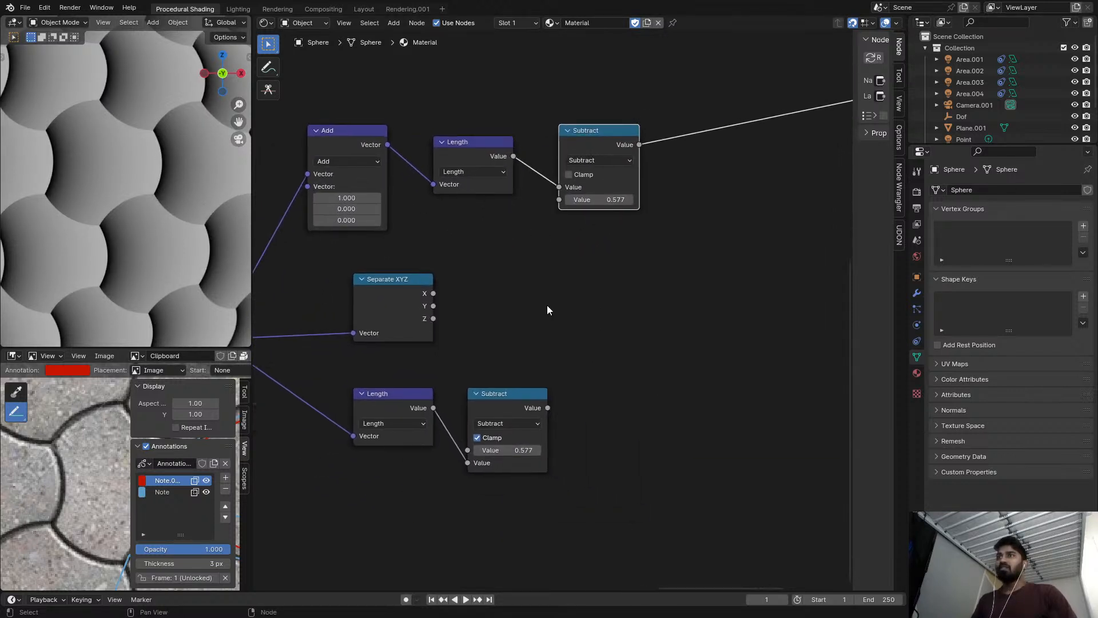
{"action": "left_click", "coordinate": [529, 403], "text": "ctrl+shift"}
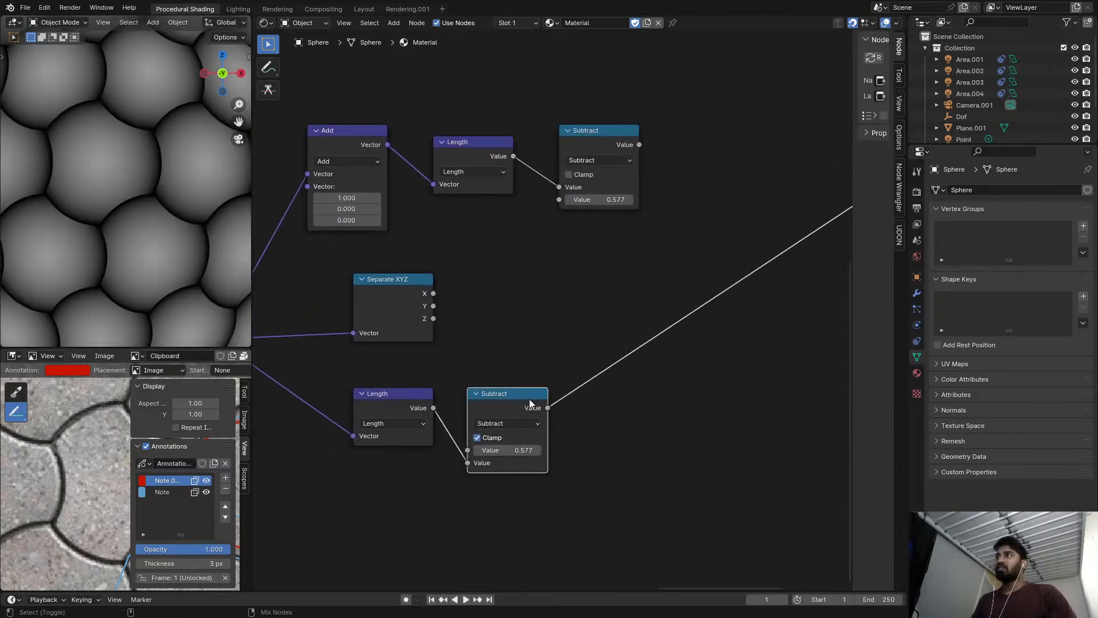
{"action": "left_click", "coordinate": [589, 151], "text": "ctrl+shift"}
{"action": "middle_click_drag", "start_coordinate": [544, 171], "coordinate": [582, 199]}
Move the upper Add, Length and Subtract nodes together farther above Separate XYZ to make room.
{"action": "scroll", "coordinate": [582, 198], "scroll_direction": "down", "scroll_amount": 2}
{"action": "left_click_drag", "start_coordinate": [404, 131], "coordinate": [665, 202]}
{"action": "left_click_drag", "start_coordinate": [633, 175], "coordinate": [632, 103]}
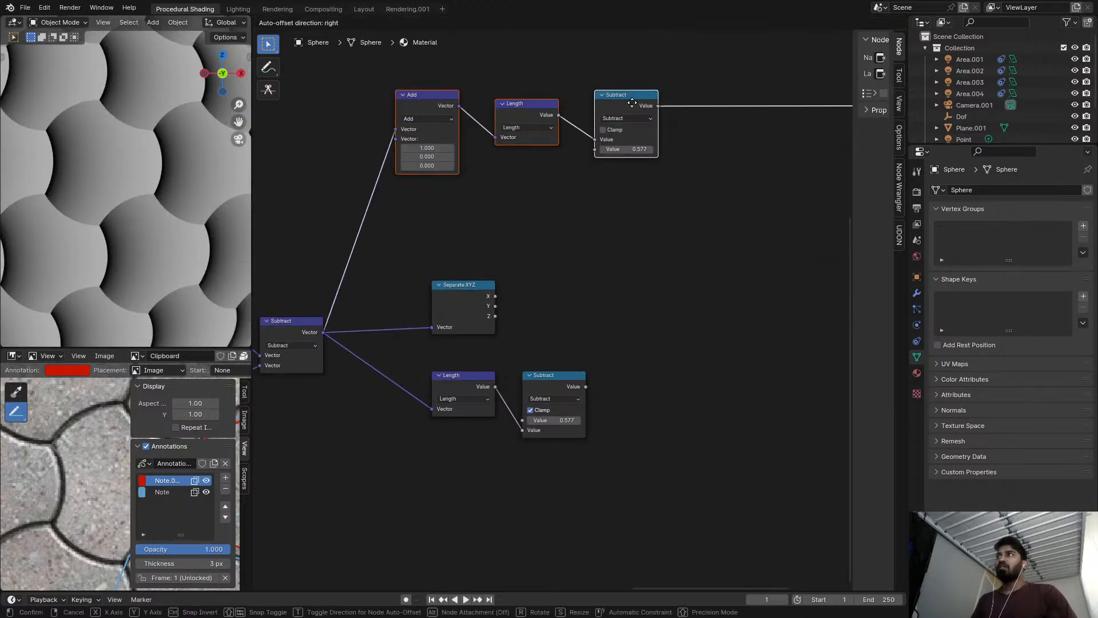
{"action": "left_click", "coordinate": [547, 188]}
{"action": "middle_click_drag", "start_coordinate": [483, 132], "coordinate": [481, 164]}
{"action": "left_click_drag", "start_coordinate": [533, 112], "coordinate": [629, 159]}
{"action": "left_click_drag", "start_coordinate": [414, 93], "coordinate": [662, 158]}
{"action": "middle_click_drag", "start_coordinate": [660, 157], "coordinate": [642, 101]}
{"action": "scroll", "coordinate": [641, 101], "scroll_direction": "up", "scroll_amount": 1}
Duplicate the Add, Length and Subtract branch below the original with its input link kept, and preview the copy.
{"action": "key", "text": "shift+d"}
{"action": "left_click", "coordinate": [644, 268]}
{"action": "left_click", "coordinate": [625, 171], "text": "ctrl+shift"}
{"action": "middle_click_drag", "start_coordinate": [487, 228], "coordinate": [553, 247]}
{"action": "scroll", "coordinate": [486, 247], "scroll_direction": "up", "scroll_amount": 3}
Set the duplicated Add node's X offset to 0.
{"action": "mouse_move", "coordinate": [452, 242]}
{"action": "left_mouse_down", "text": "shift"}
{"action": "mouse_move", "coordinate": [478, 243]}
{"action": "mouse_move", "coordinate": [432, 243]}
{"action": "mouse_move", "coordinate": [474, 254]}
{"action": "left_mouse_up", "text": "shift"}
{"action": "right_click", "coordinate": [440, 242]}
{"action": "right_click", "coordinate": [438, 254]}
{"action": "left_click", "coordinate": [442, 245]}
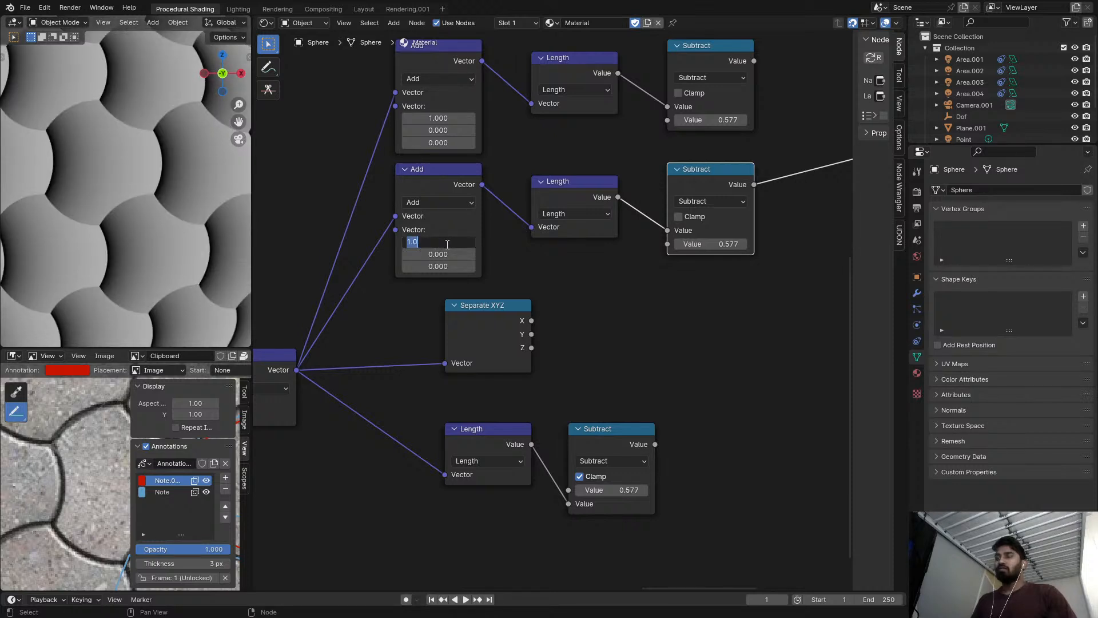
{"action": "type", "text": "0"}
{"action": "key", "text": "Return"}
Try several Y offsets in the duplicated Add node, including 0.900, and set Y to 0.5.
{"action": "left_click_drag", "start_coordinate": [463, 242], "coordinate": [500, 253]}
{"action": "right_click", "coordinate": [464, 241]}
{"action": "middle_click_drag", "start_coordinate": [452, 252], "coordinate": [456, 298]}
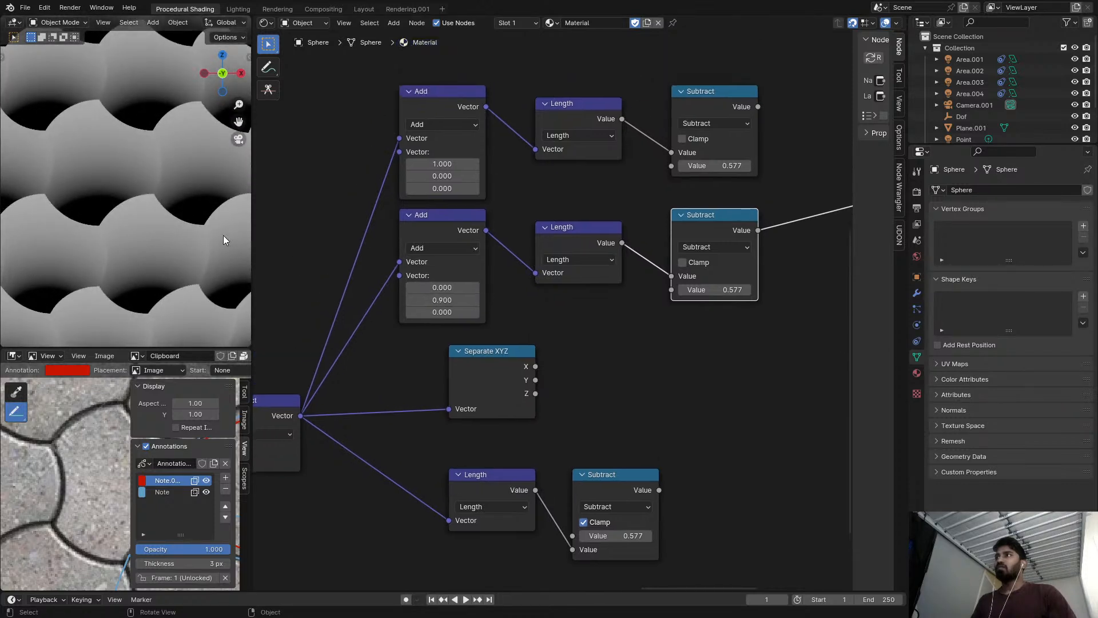
{"action": "mouse_move", "coordinate": [456, 300]}
{"action": "left_mouse_down"}
{"action": "mouse_move", "coordinate": [509, 305]}
{"action": "mouse_move", "coordinate": [413, 291]}
{"action": "mouse_move", "coordinate": [473, 291]}
{"action": "mouse_move", "coordinate": [452, 300]}
{"action": "left_mouse_up"}
{"action": "right_click", "coordinate": [460, 291]}
{"action": "left_click", "coordinate": [475, 299]}
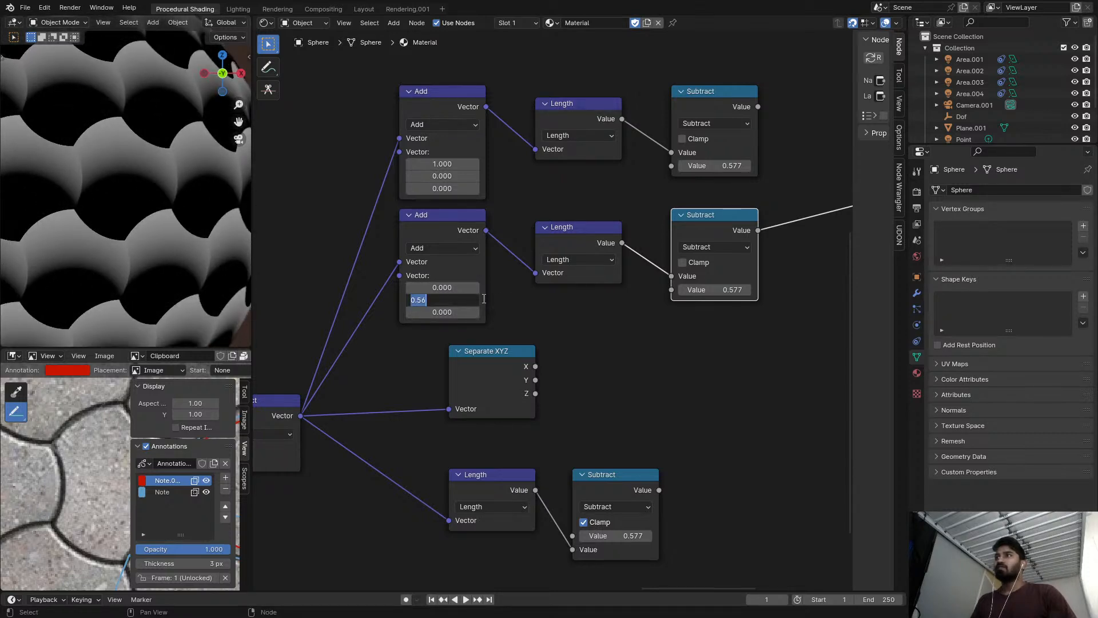
{"action": "type", "text": ".5"}
{"action": "key", "text": "Return"}
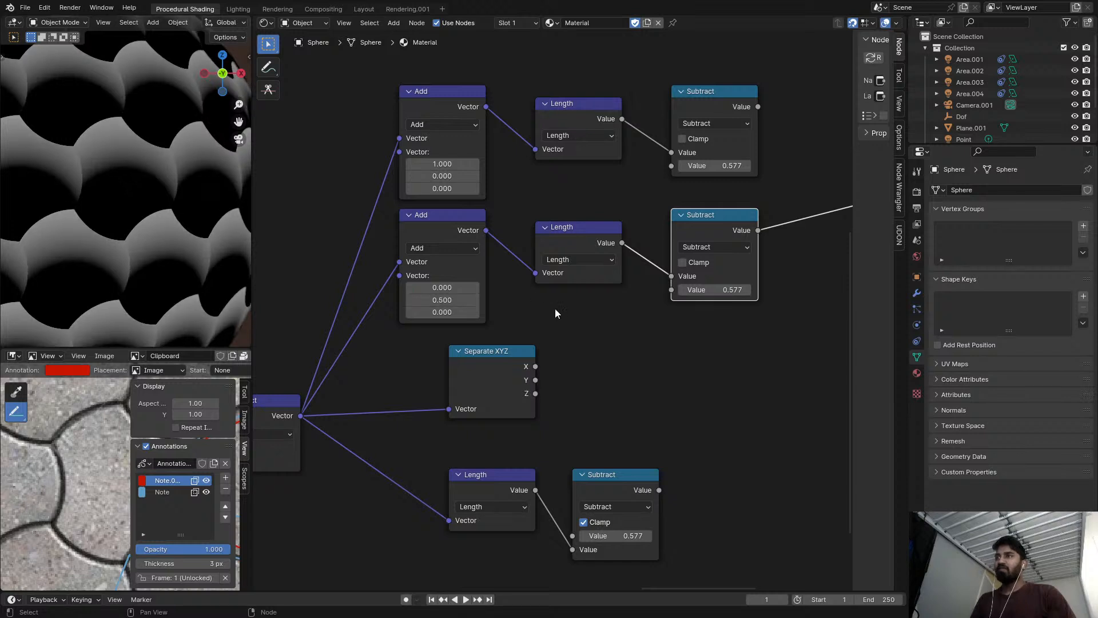
Set the second Add node's X offset to -0.5 and try a Y offset of 0.890.
{"action": "left_click_drag", "start_coordinate": [452, 287], "coordinate": [425, 287]}
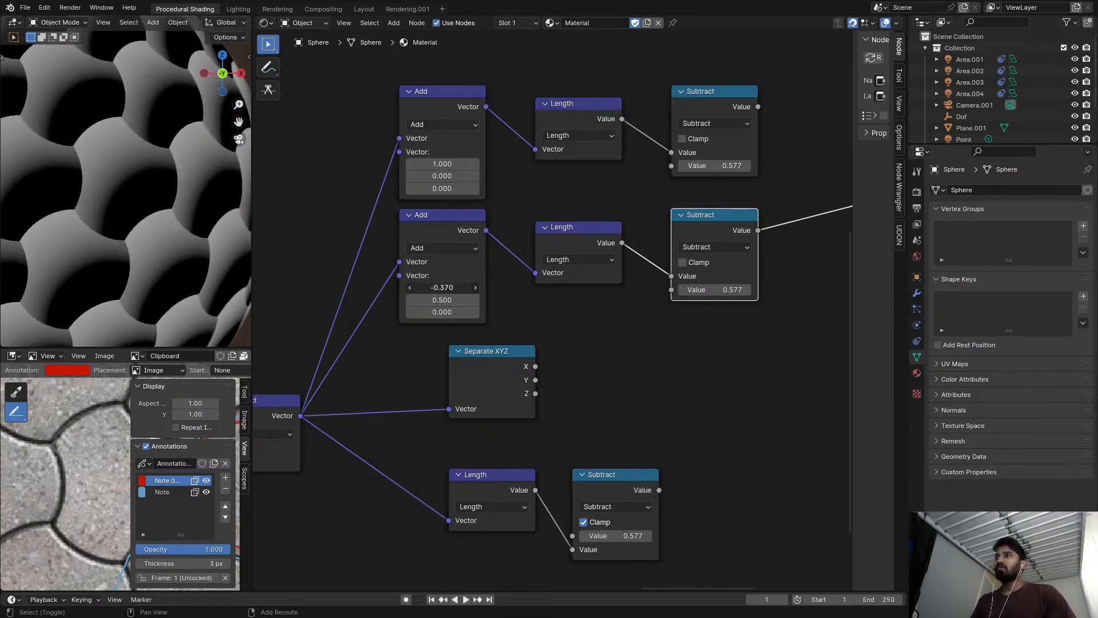
{"action": "left_click", "coordinate": [455, 289]}
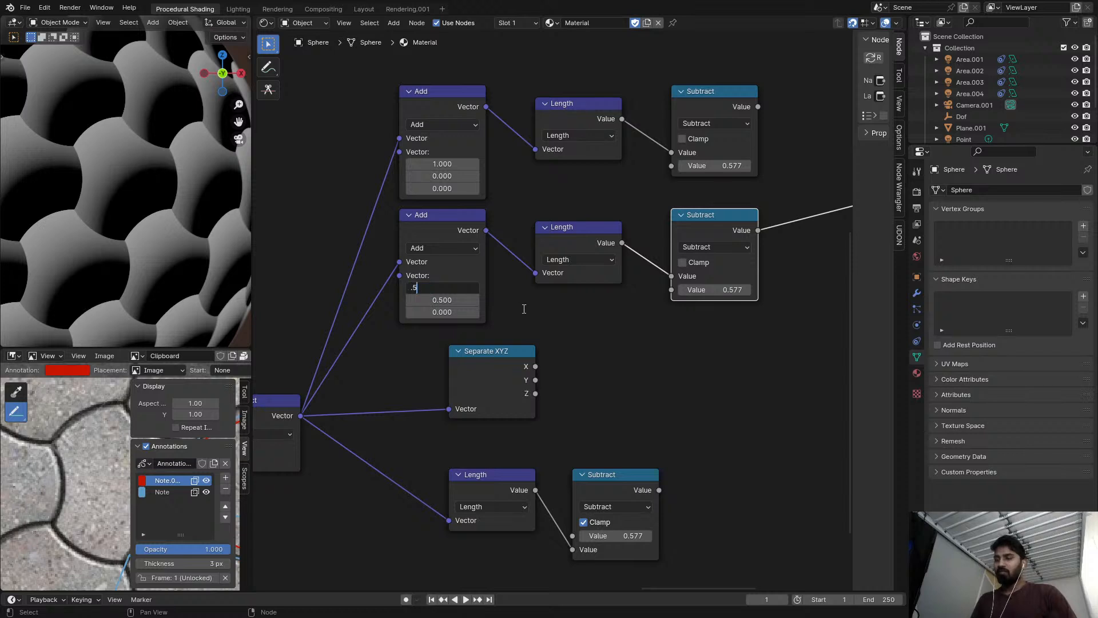
{"action": "key", "text": "Return"}
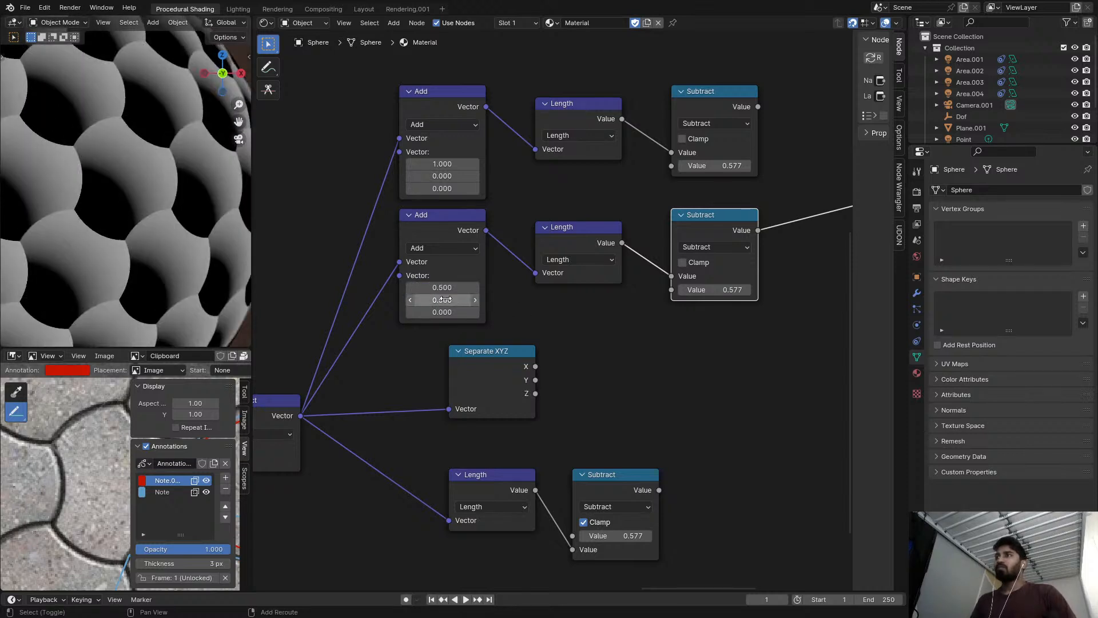
{"action": "key", "text": "minus"}
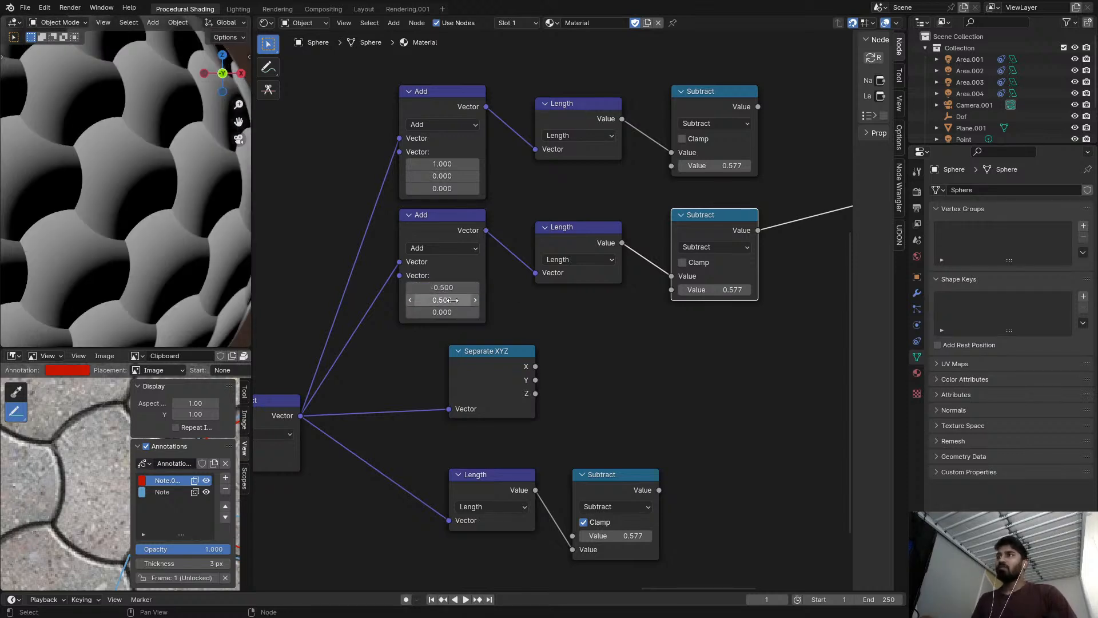
{"action": "left_click_drag", "start_coordinate": [442, 300], "coordinate": [464, 300]}
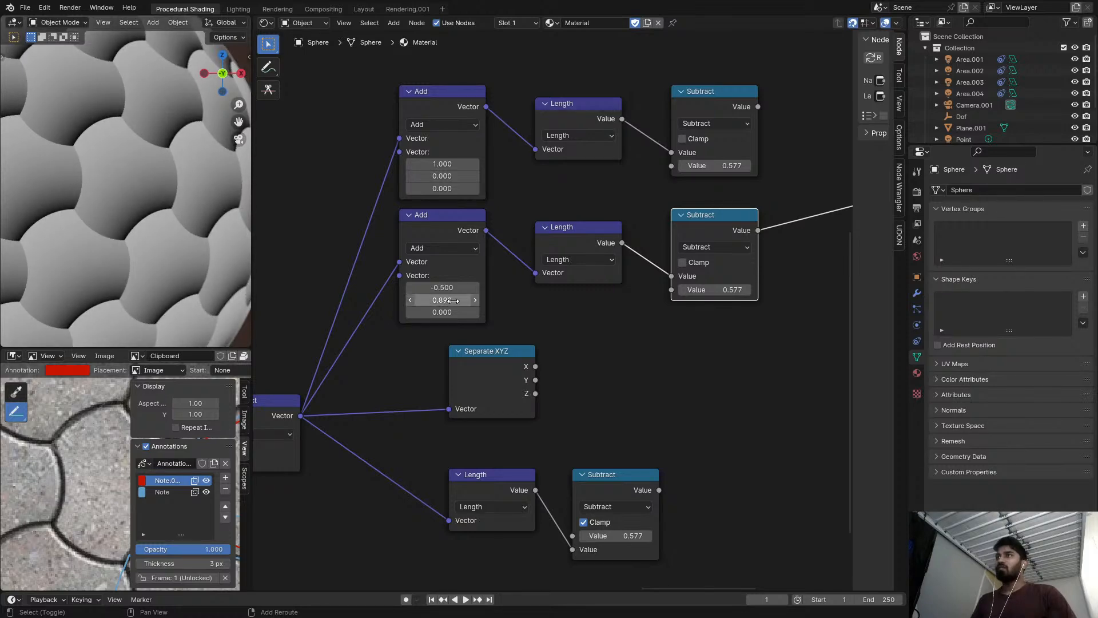
{"action": "left_click", "coordinate": [555, 304]}
Copy the -0.866025 Y value from the Scale node into the second Add node's Y offset.
{"action": "scroll", "coordinate": [555, 306], "scroll_direction": "down", "scroll_amount": 7}
{"action": "middle_click_drag", "start_coordinate": [426, 319], "coordinate": [606, 292]}
{"action": "scroll", "coordinate": [336, 387], "scroll_direction": "up", "scroll_amount": 5}
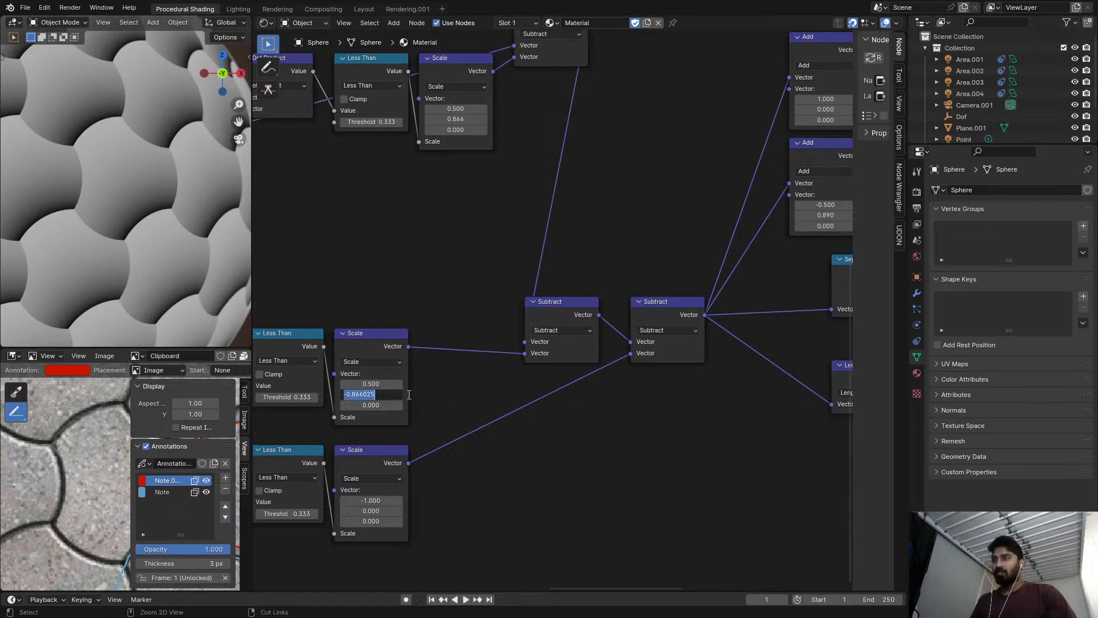
{"action": "key", "text": "ctrl+c"}
{"action": "left_click", "coordinate": [458, 402]}
{"action": "middle_click_drag", "start_coordinate": [633, 346], "coordinate": [442, 365]}
{"action": "scroll", "coordinate": [626, 309], "scroll_direction": "up", "scroll_amount": 4}
{"action": "left_click", "coordinate": [640, 202]}
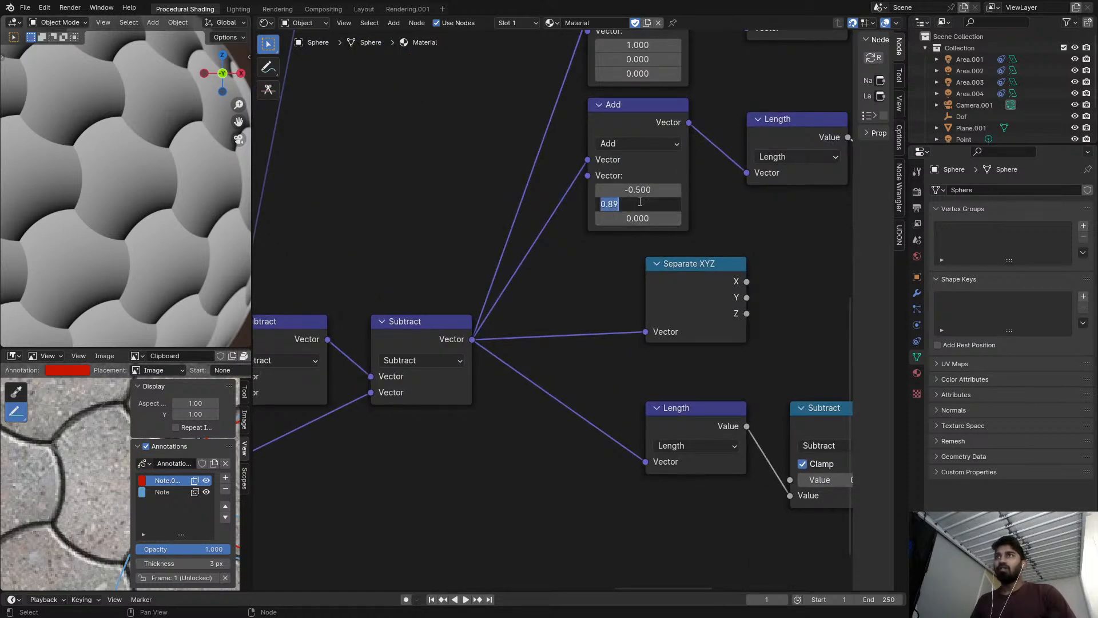
{"action": "key", "text": "Return"}
{"action": "middle_click_drag", "start_coordinate": [652, 238], "coordinate": [618, 275]}
{"action": "scroll", "coordinate": [582, 255], "scroll_direction": "up", "scroll_amount": 4}
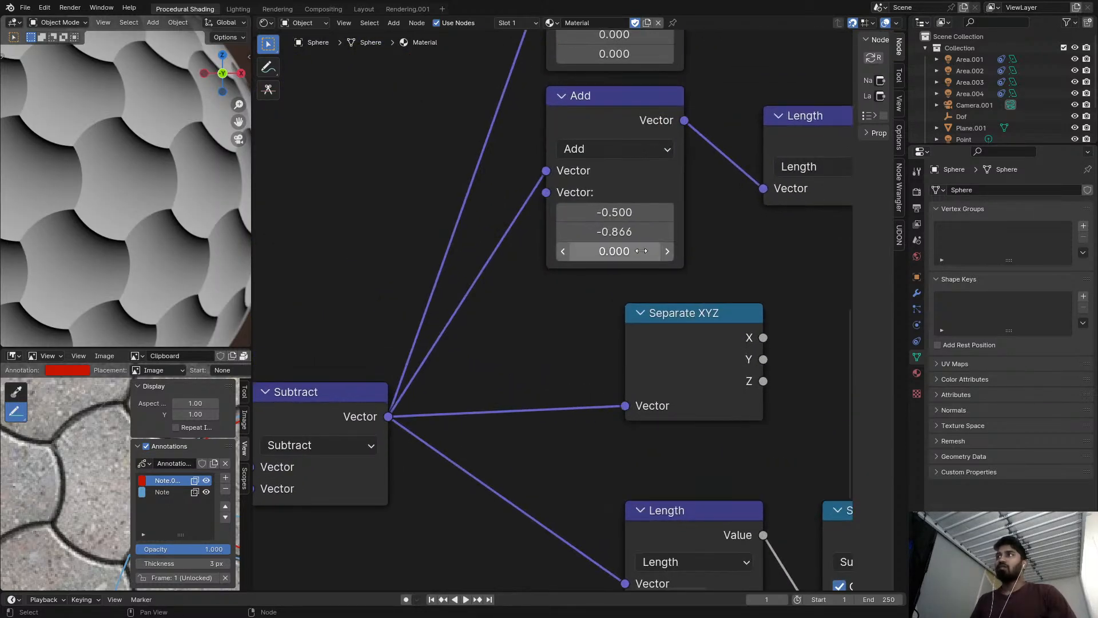
Move the Separate XYZ node and the lower Length and Subtract nodes farther down to make room for another branch.
{"action": "middle_click_drag", "start_coordinate": [777, 297], "coordinate": [516, 279]}
{"action": "scroll", "coordinate": [516, 279], "scroll_direction": "down", "scroll_amount": 5}
{"action": "left_click", "coordinate": [553, 422], "text": "ctrl+shift"}
{"action": "middle_click_drag", "start_coordinate": [554, 414], "coordinate": [651, 325]}
{"action": "scroll", "coordinate": [589, 240], "scroll_direction": "down", "scroll_amount": 2}
{"action": "left_click", "coordinate": [602, 204], "text": "ctrl+shift"}
{"action": "left_click_drag", "start_coordinate": [669, 353], "coordinate": [465, 210]}
{"action": "left_click_drag", "start_coordinate": [502, 218], "coordinate": [485, 374]}
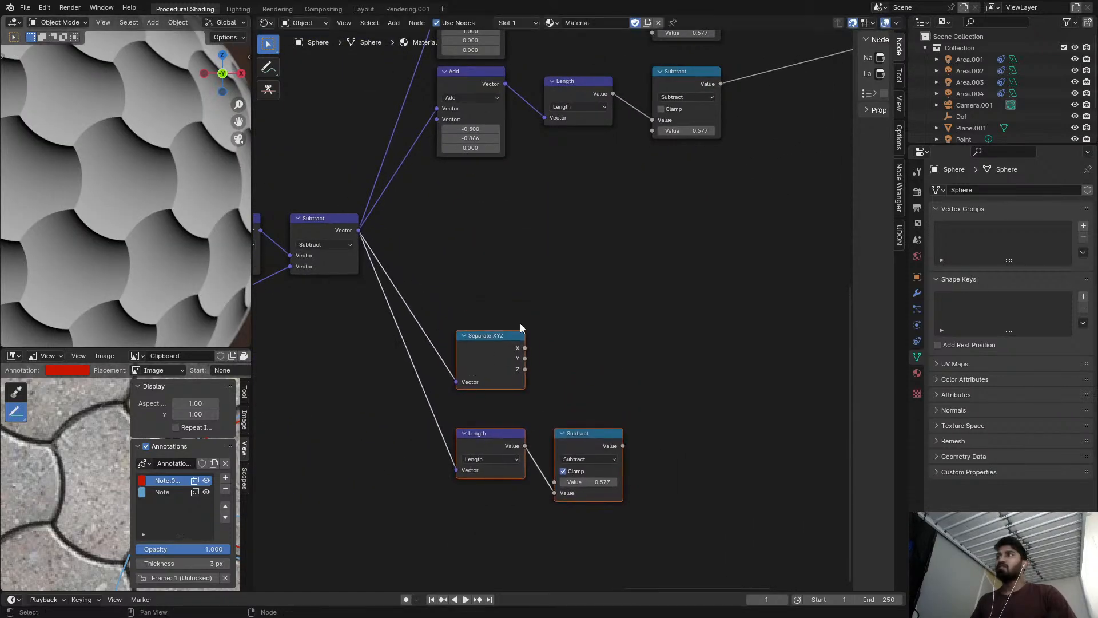
{"action": "scroll", "coordinate": [529, 257], "scroll_direction": "down", "scroll_amount": 3}
Duplicate the second Add, Length and Subtract branch below it with its input link kept, and set the copy's Y offset to 0.866.
{"action": "middle_click_drag", "start_coordinate": [531, 256], "coordinate": [464, 273]}
{"action": "scroll", "coordinate": [493, 234], "scroll_direction": "down", "scroll_amount": 2}
{"action": "left_click_drag", "start_coordinate": [602, 202], "coordinate": [423, 162]}
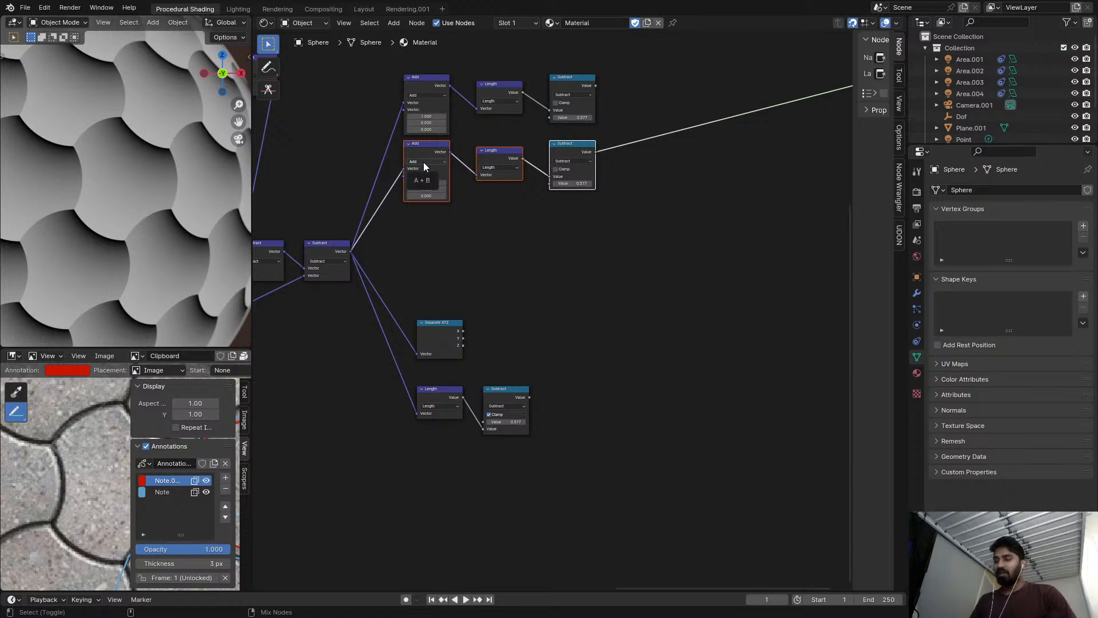
{"action": "key", "text": "shift+d"}
{"action": "left_click", "coordinate": [475, 215]}
{"action": "scroll", "coordinate": [480, 212], "scroll_direction": "up", "scroll_amount": 2}
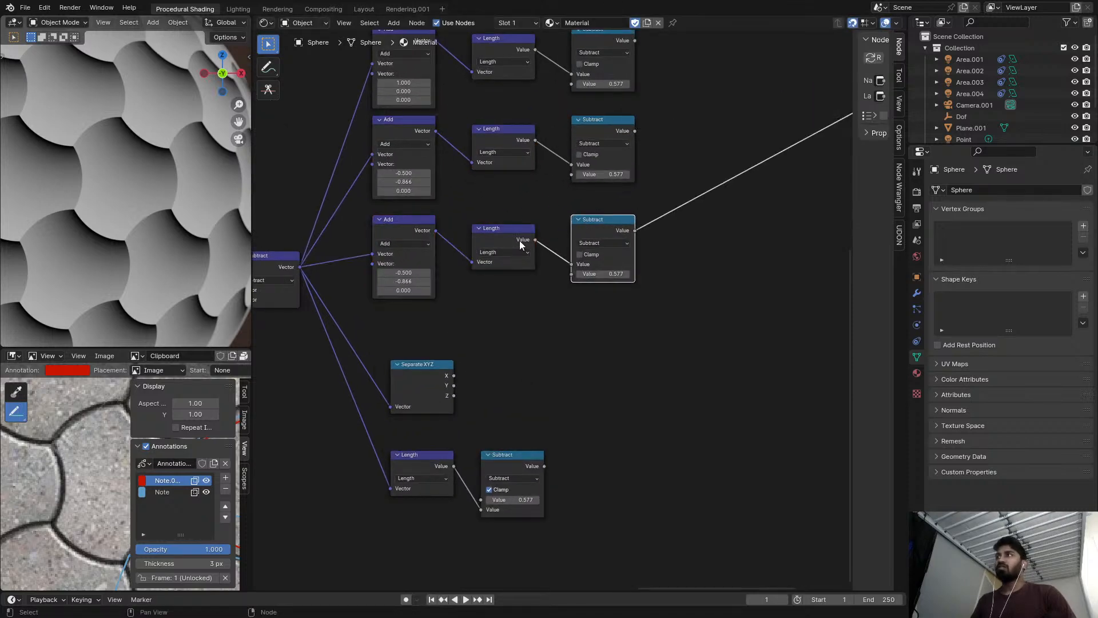
{"action": "scroll", "coordinate": [407, 274], "scroll_direction": "up", "scroll_amount": 3}
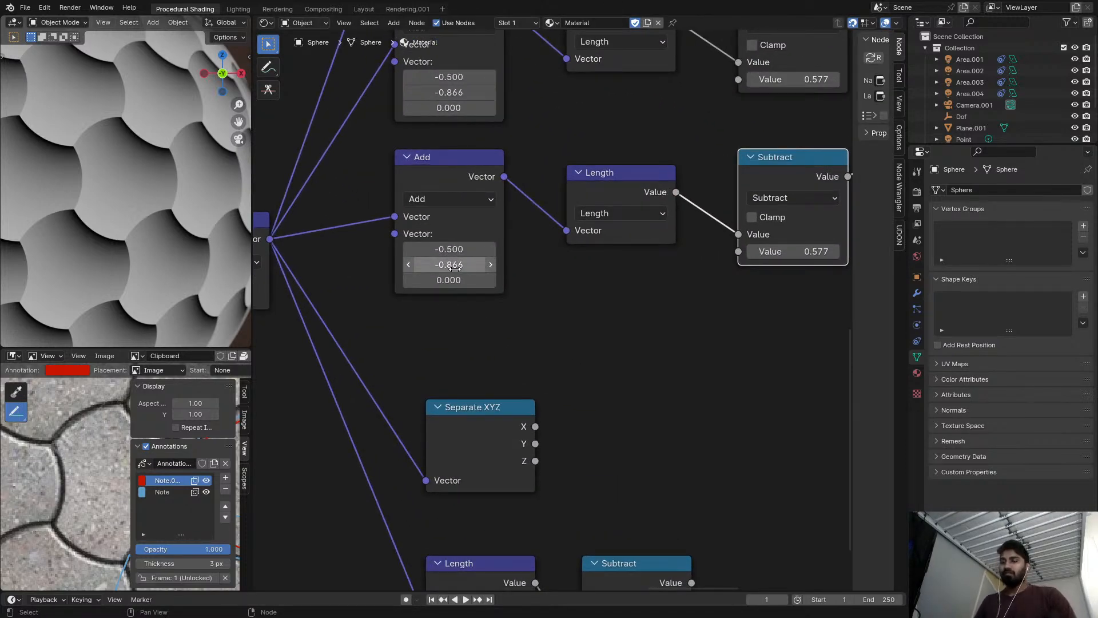
{"action": "key", "text": "minus"}
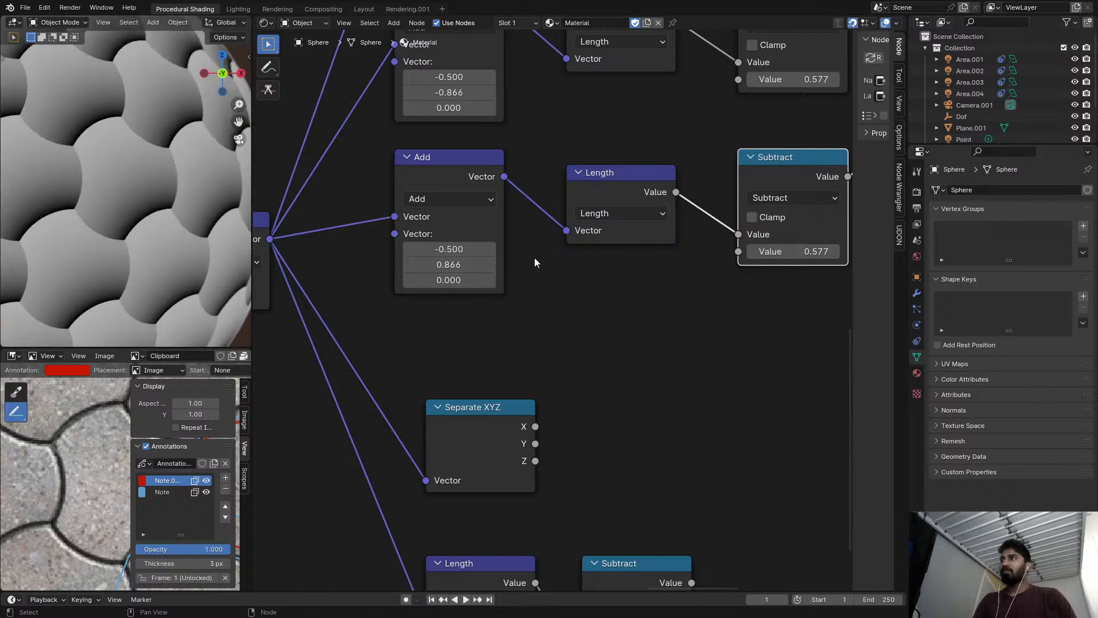
Preview the top Subtract node and insert a Math node set to Add on its output.
{"action": "middle_click_drag", "start_coordinate": [812, 198], "coordinate": [550, 182]}
{"action": "scroll", "coordinate": [551, 180], "scroll_direction": "down", "scroll_amount": 6}
{"action": "middle_click_drag", "start_coordinate": [586, 115], "coordinate": [502, 209]}
{"action": "scroll", "coordinate": [503, 162], "scroll_direction": "up", "scroll_amount": 1}
{"action": "middle_click_drag", "start_coordinate": [504, 163], "coordinate": [486, 241]}
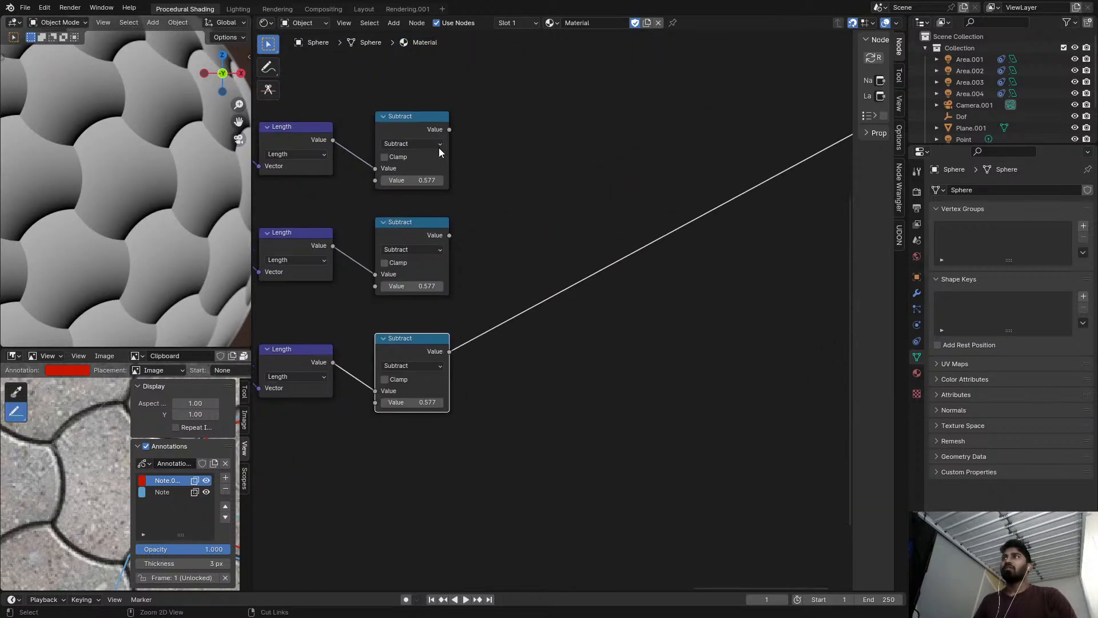
{"action": "left_click", "coordinate": [439, 134], "text": "ctrl+shift"}
{"action": "key", "text": "shift+a"}
{"action": "left_click", "coordinate": [524, 139]}
{"action": "type", "text": "add"}
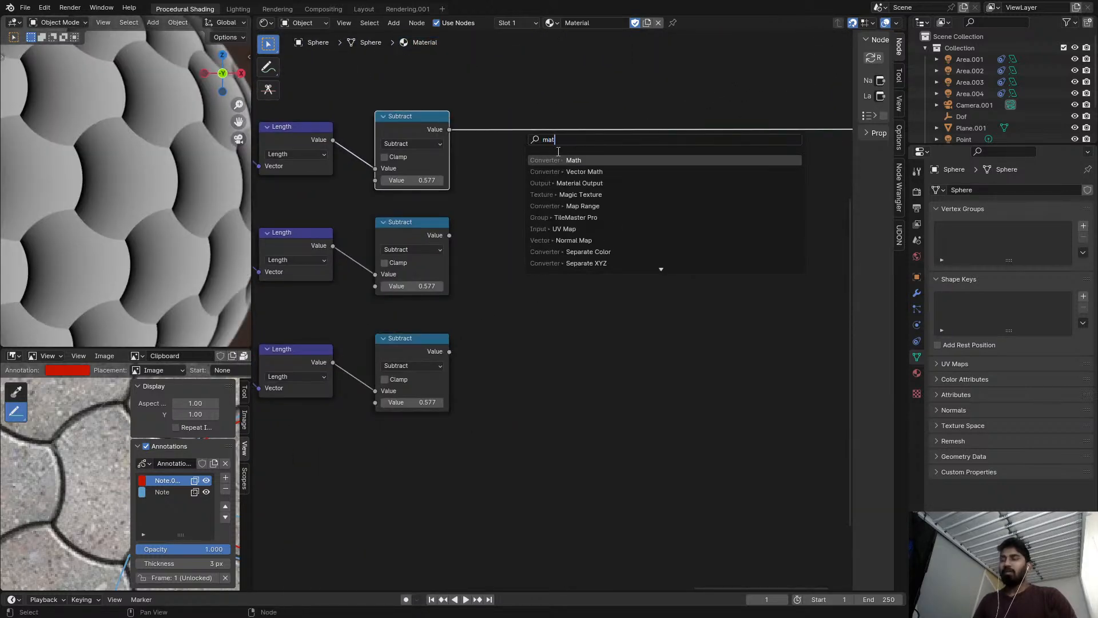
{"action": "key", "text": "Return"}
{"action": "left_click", "coordinate": [578, 137]}
Connect the second Subtract to the Add node, and place a duplicate Add after it that takes the third Subtract.
{"action": "right_click_drag", "start_coordinate": [425, 270], "coordinate": [604, 167], "text": "alt"}
{"action": "mouse_move", "coordinate": [589, 128]}
{"action": "left_mouse_down", "text": "alt"}
{"action": "mouse_move", "coordinate": [654, 116]}
{"action": "mouse_move", "coordinate": [570, 137]}
{"action": "left_mouse_up", "text": "alt"}
{"action": "right_click_drag", "start_coordinate": [434, 247], "coordinate": [607, 170], "text": "alt"}
{"action": "key", "text": "shift+d"}
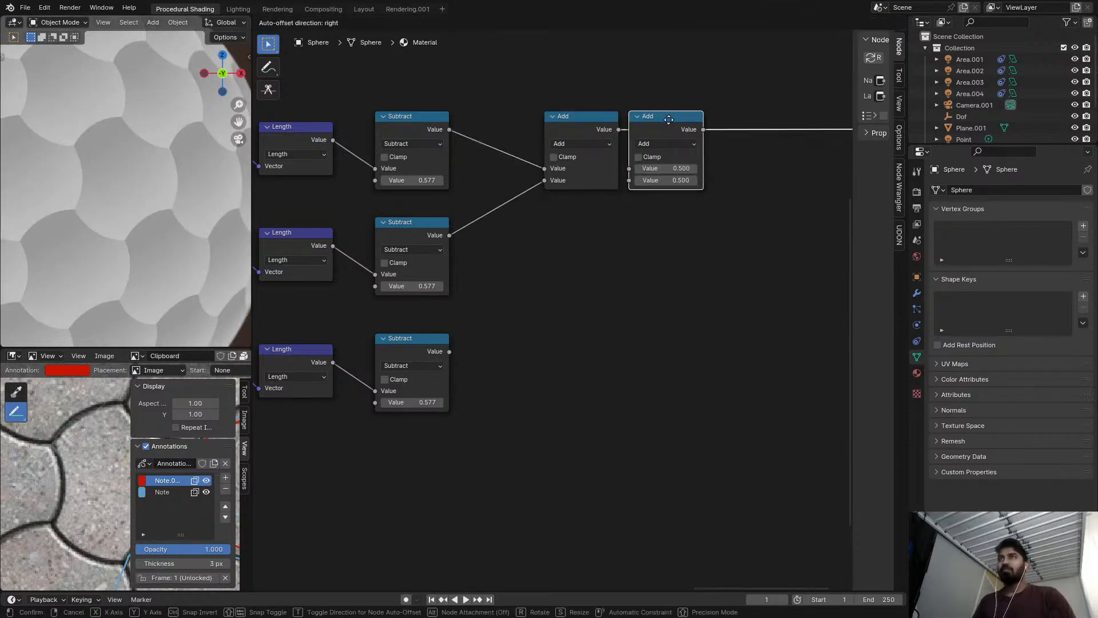
{"action": "left_click", "coordinate": [694, 128]}
{"action": "right_click_drag", "start_coordinate": [424, 374], "coordinate": [695, 172], "text": "alt"}
Change the operation of both chained Add nodes to Minimum.
{"action": "left_click", "coordinate": [586, 143]}
{"action": "left_click", "coordinate": [656, 171]}
{"action": "left_click", "coordinate": [688, 146]}
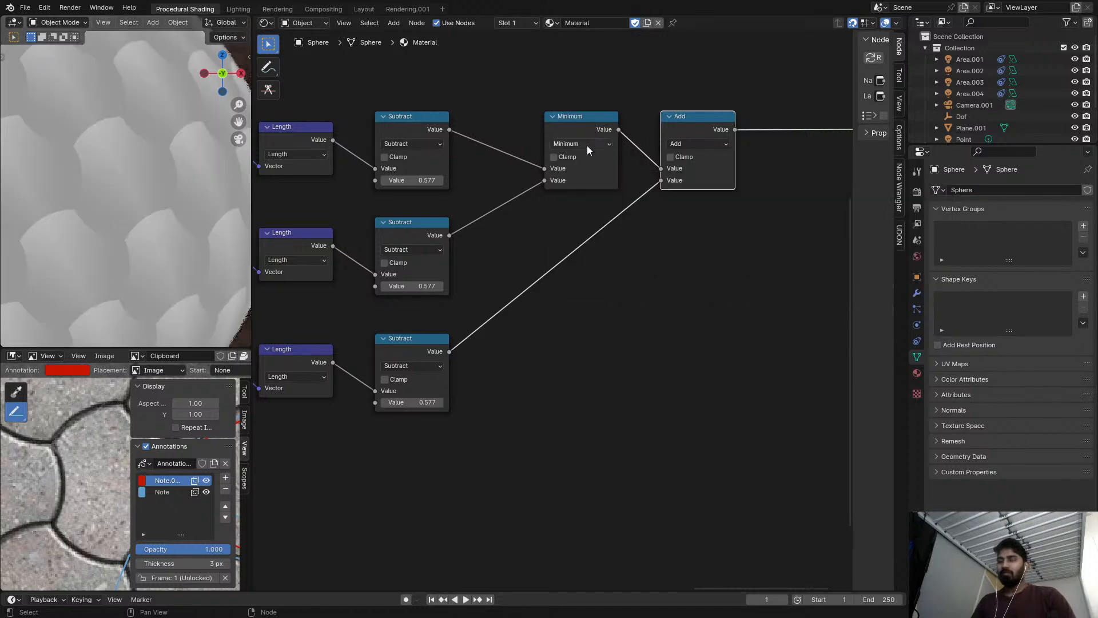
{"action": "left_click", "coordinate": [688, 146]}
{"action": "scroll", "coordinate": [567, 191], "scroll_direction": "down", "scroll_amount": 2}
{"action": "scroll", "coordinate": [567, 191], "scroll_direction": "down", "scroll_amount": 1}
{"action": "middle_click_drag", "start_coordinate": [567, 191], "coordinate": [567, 153]}
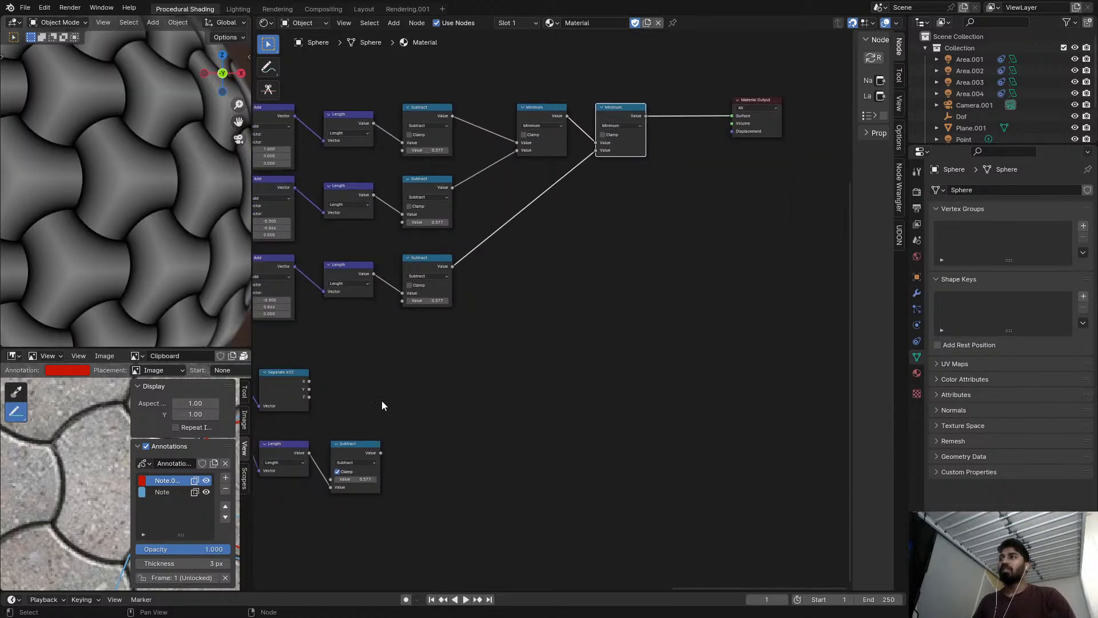
Preview the bottom clamped Subtract, and combine it with the chained result through a third Minimum node.
{"action": "left_click", "coordinate": [364, 449], "text": "ctrl+shift"}
{"action": "middle_click_drag", "start_coordinate": [435, 363], "coordinate": [425, 382]}
{"action": "scroll", "coordinate": [425, 382], "scroll_direction": "down", "scroll_amount": 3}
{"action": "scroll", "coordinate": [581, 174], "scroll_direction": "up", "scroll_amount": 2}
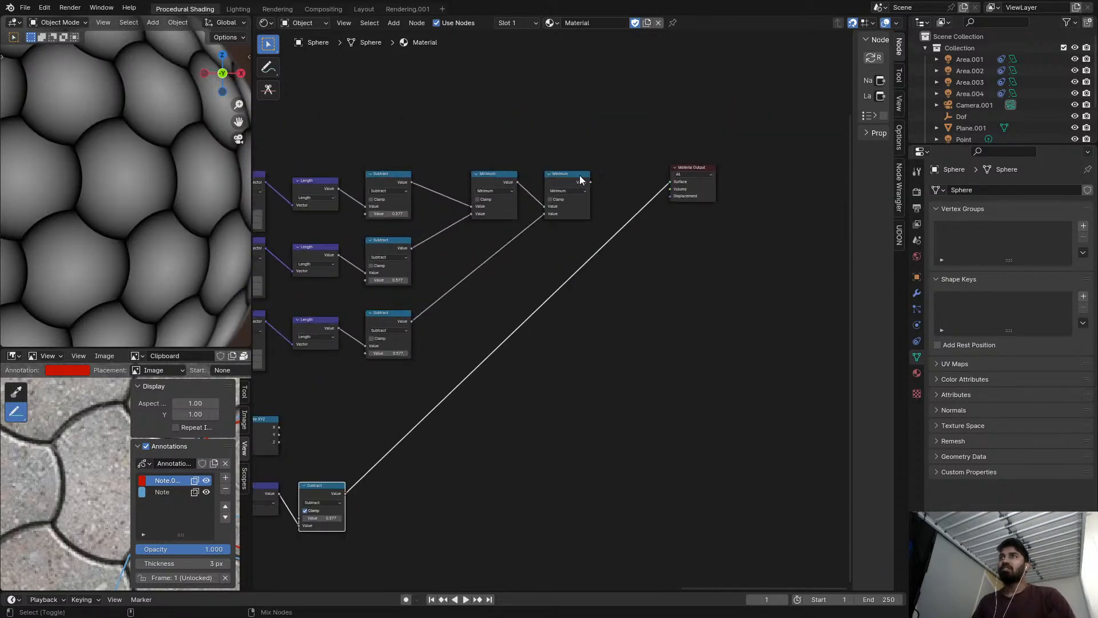
{"action": "left_click", "coordinate": [580, 177], "text": "ctrl+shift"}
{"action": "key", "text": "shift+d"}
{"action": "left_click", "coordinate": [625, 186]}
{"action": "right_click_drag", "start_coordinate": [341, 499], "coordinate": [626, 223], "text": "alt"}
{"action": "scroll", "coordinate": [635, 190], "scroll_direction": "up", "scroll_amount": 3}
Examine the combined tile edge pattern on the sphere up close and from farther away.
{"action": "left_click", "coordinate": [635, 191]}
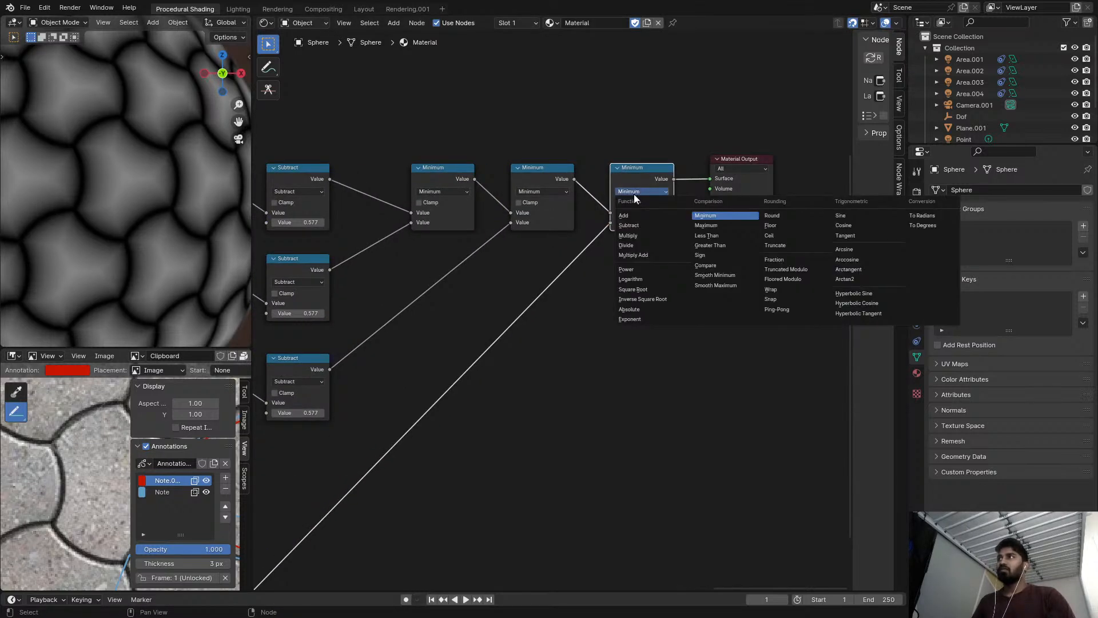
{"action": "scroll", "coordinate": [104, 213], "scroll_direction": "up", "scroll_amount": 7}
{"action": "scroll", "coordinate": [127, 237], "scroll_direction": "down", "scroll_amount": 7}
{"action": "scroll", "coordinate": [109, 214], "scroll_direction": "up", "scroll_amount": 5}
{"action": "scroll", "coordinate": [64, 188], "scroll_direction": "down", "scroll_amount": 10}
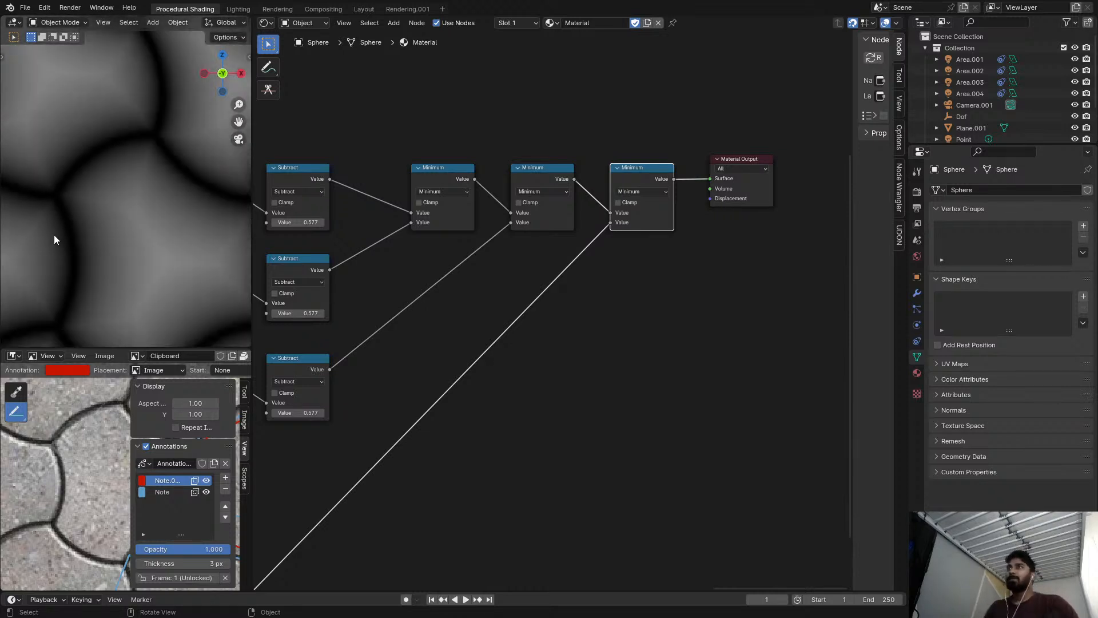
{"action": "scroll", "coordinate": [80, 183], "scroll_direction": "down", "scroll_amount": 2}
{"action": "scroll", "coordinate": [63, 174], "scroll_direction": "up", "scroll_amount": 6}
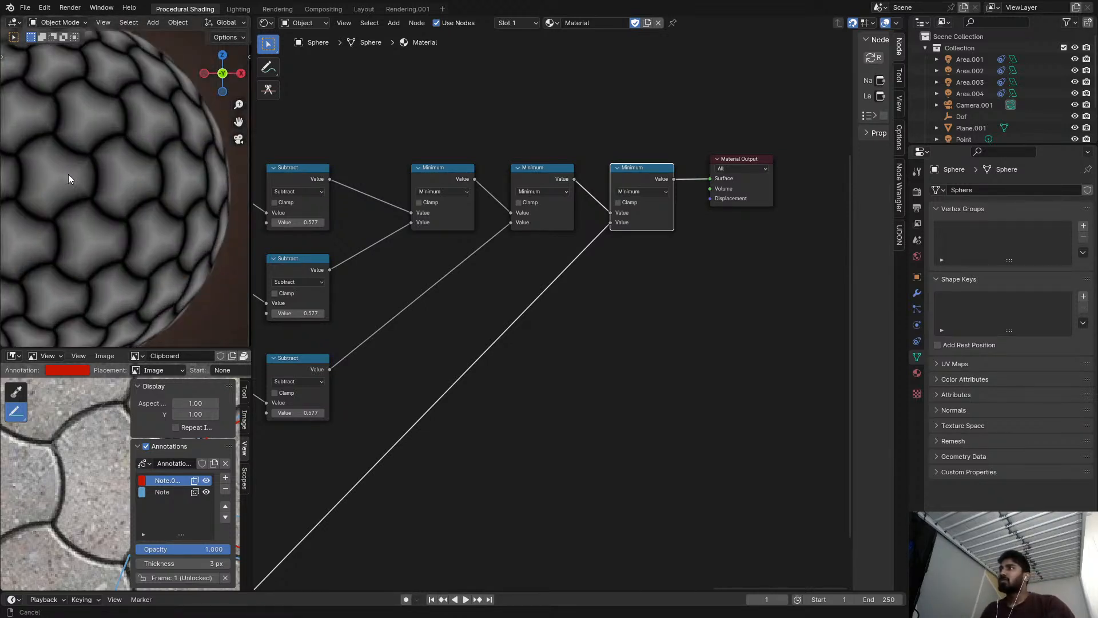
Change the second and third Minimum nodes to Smooth Minimum.
{"action": "middle_click_drag", "start_coordinate": [619, 325], "coordinate": [512, 348]}
{"action": "scroll", "coordinate": [513, 349], "scroll_direction": "up", "scroll_amount": 2}
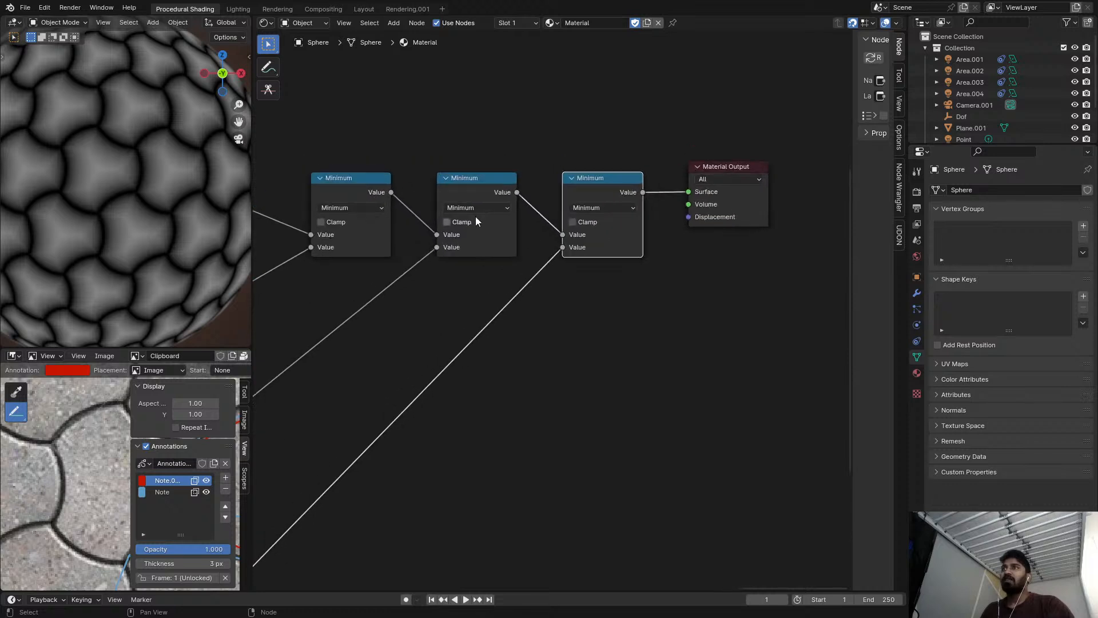
{"action": "left_click", "coordinate": [476, 211]}
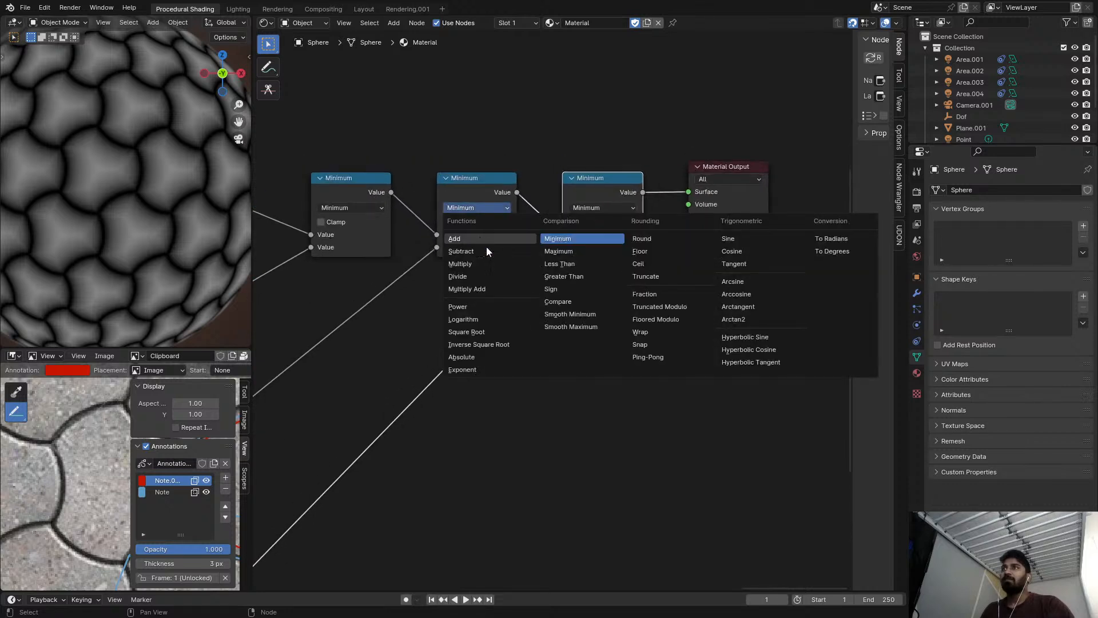
{"action": "left_click", "coordinate": [599, 314]}
{"action": "left_click", "coordinate": [610, 210]}
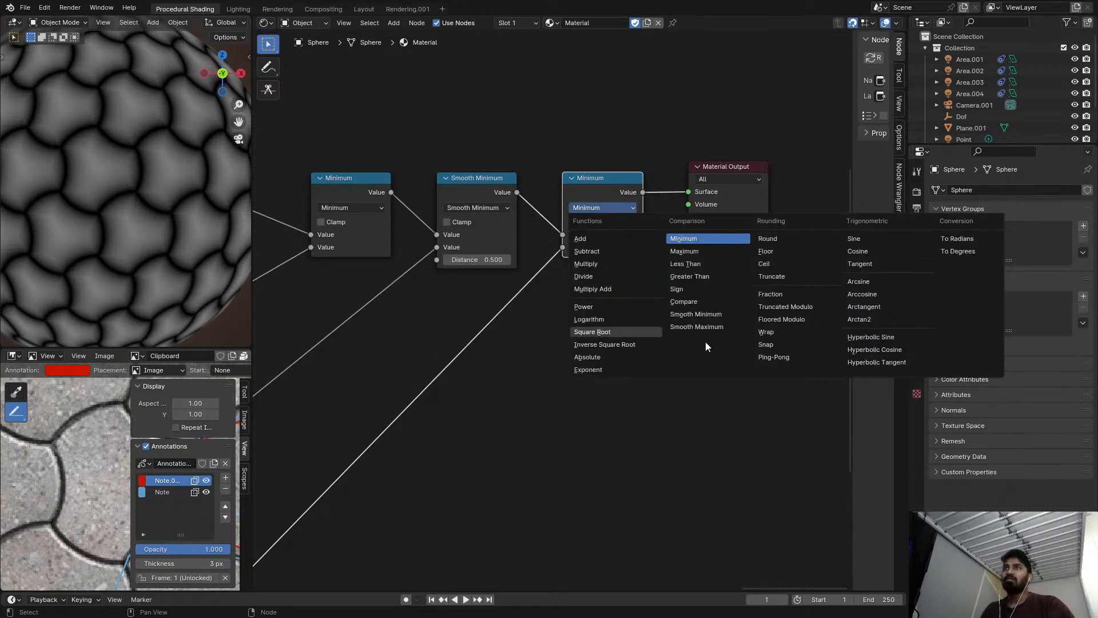
{"action": "left_click", "coordinate": [696, 314]}
Add a Value node and connect it to the Distance inputs of both Smooth Minimum nodes.
{"action": "scroll", "coordinate": [516, 275], "scroll_direction": "up", "scroll_amount": 3}
{"action": "key", "text": "shift+a"}
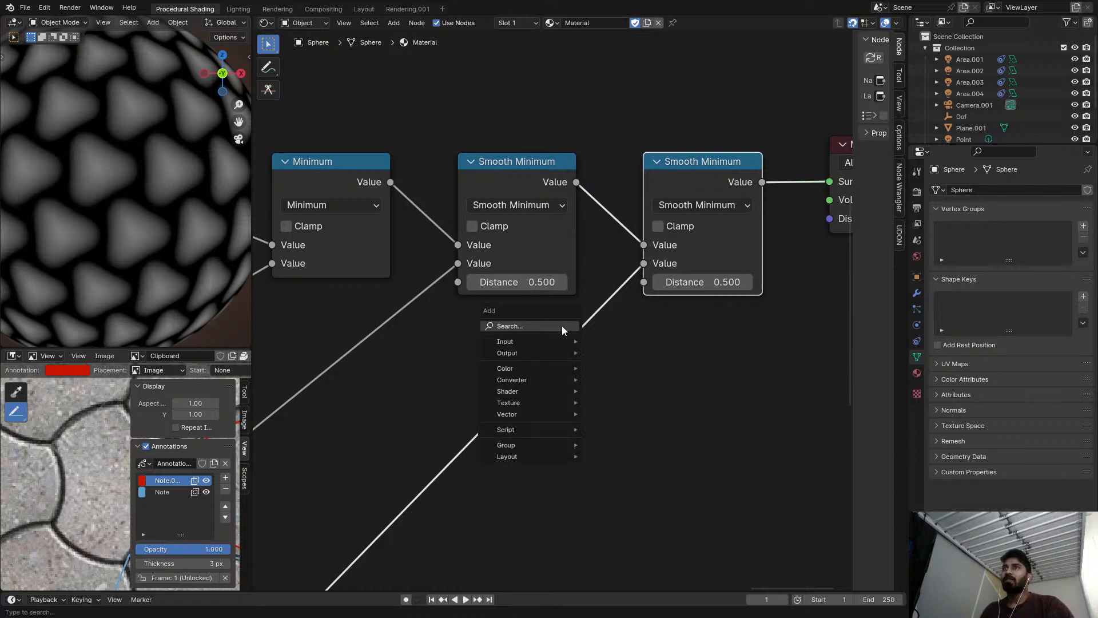
{"action": "type", "text": "value"}
{"action": "key", "text": "Return"}
{"action": "left_click", "coordinate": [482, 337]}
{"action": "left_click_drag", "start_coordinate": [509, 351], "coordinate": [643, 281]}
{"action": "scroll", "coordinate": [655, 290], "scroll_direction": "down", "scroll_amount": 2}
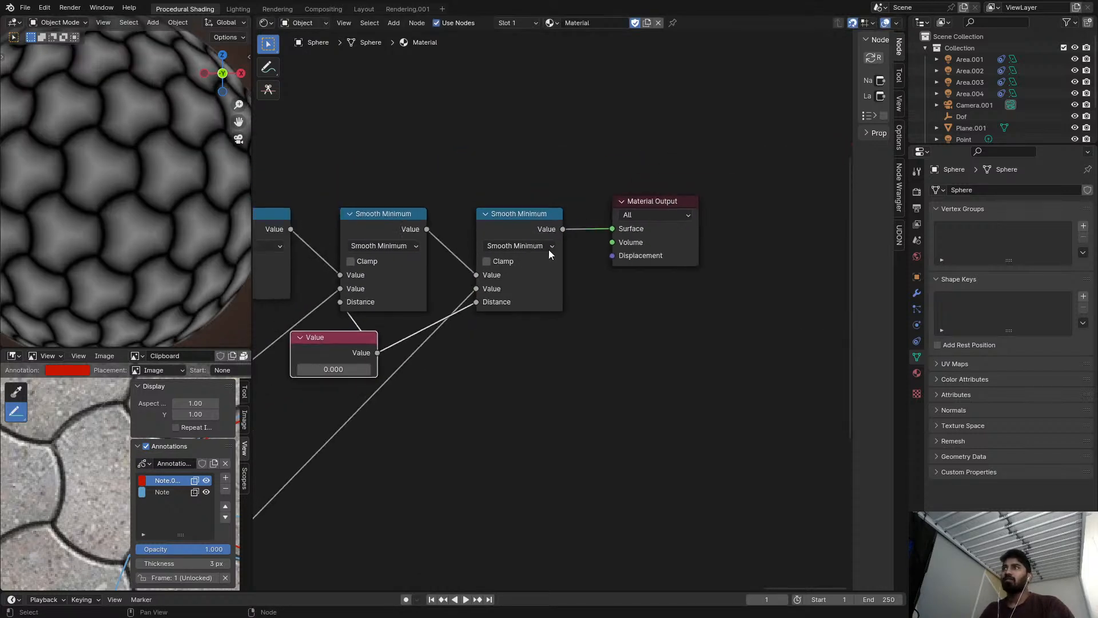
Move the Material Output node farther away from the last Smooth Minimum node.
{"action": "left_click", "coordinate": [651, 211]}
{"action": "left_click", "coordinate": [650, 201]}
{"action": "left_click_drag", "start_coordinate": [649, 201], "coordinate": [762, 189]}
Try a Greater Than node after the last Smooth Minimum with the shared Value at 1.000, and remove the node again.
{"action": "left_click", "coordinate": [539, 222]}
{"action": "key", "text": "shift+d"}
{"action": "left_click", "coordinate": [683, 217]}
{"action": "left_click", "coordinate": [675, 233]}
{"action": "key", "text": "g"}
{"action": "mouse_move", "coordinate": [671, 276]}
{"action": "left_mouse_down", "text": "shift"}
{"action": "mouse_move", "coordinate": [680, 275]}
{"action": "mouse_move", "coordinate": [644, 275]}
{"action": "mouse_move", "coordinate": [676, 276]}
{"action": "left_mouse_up", "text": "shift"}
{"action": "left_click_drag", "start_coordinate": [340, 368], "coordinate": [378, 368]}
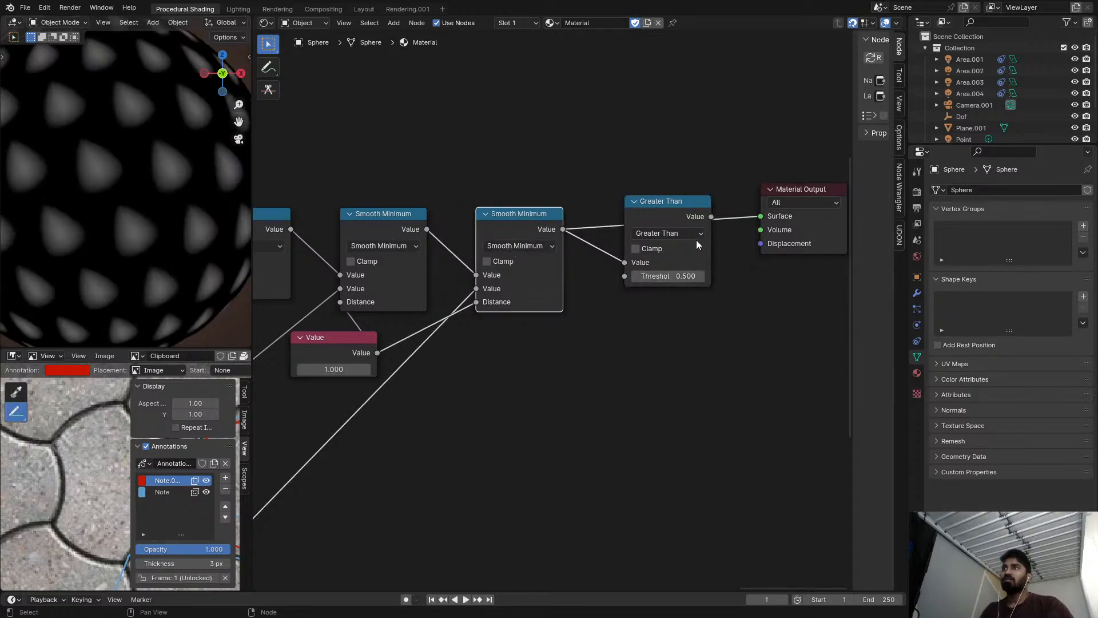
{"action": "mouse_move", "coordinate": [680, 277]}
{"action": "left_mouse_down"}
{"action": "mouse_move", "coordinate": [617, 277]}
{"action": "mouse_move", "coordinate": [692, 277]}
{"action": "left_mouse_up"}
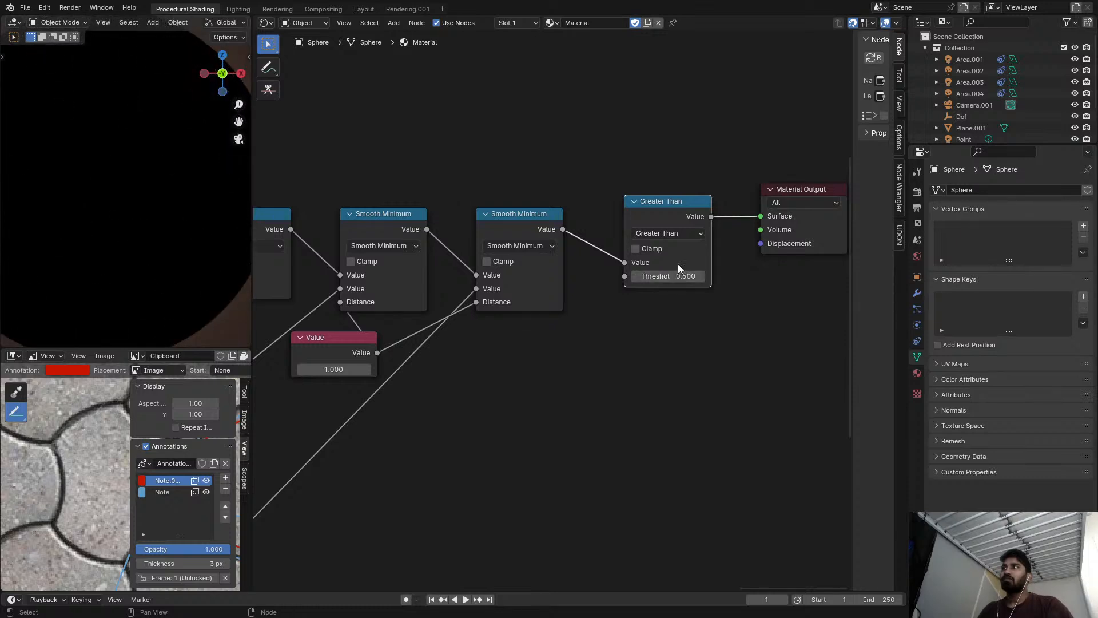
{"action": "key", "text": "ctrl+x"}
Try a smoothing distance of 0.950 in the Value node, and reset it to 0.
{"action": "middle_click_drag", "start_coordinate": [604, 282], "coordinate": [699, 277]}
{"action": "mouse_move", "coordinate": [438, 363]}
{"action": "left_mouse_down", "text": "shift"}
{"action": "mouse_move", "coordinate": [390, 363]}
{"action": "mouse_move", "coordinate": [435, 363]}
{"action": "left_mouse_up", "text": "shift"}
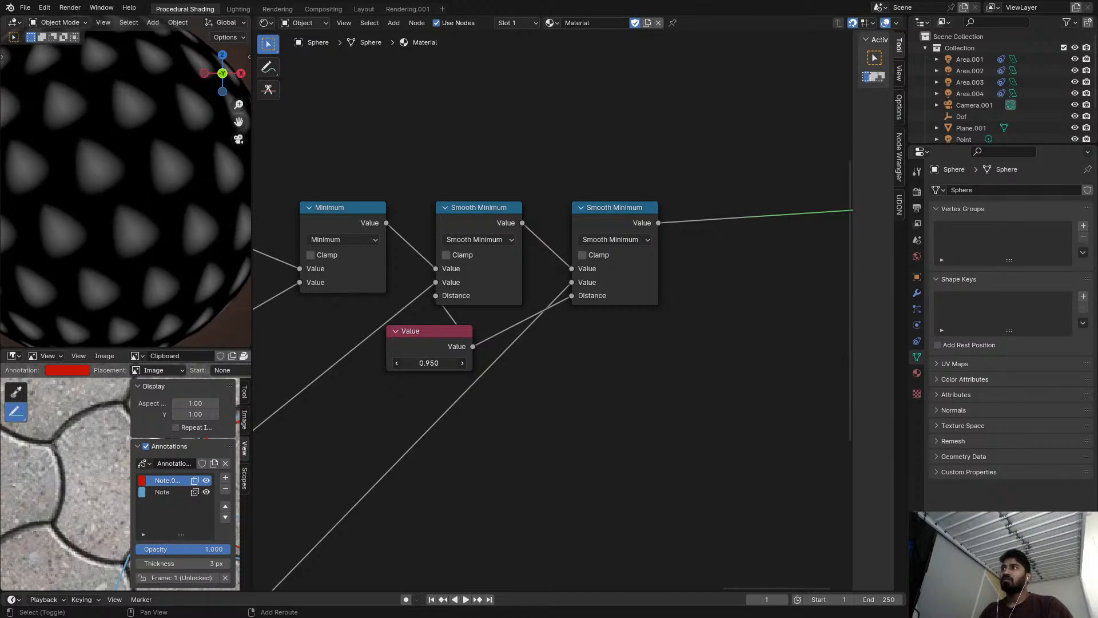
{"action": "scroll", "coordinate": [165, 228], "scroll_direction": "up", "scroll_amount": 4}
{"action": "scroll", "coordinate": [165, 231], "scroll_direction": "down", "scroll_amount": 4}
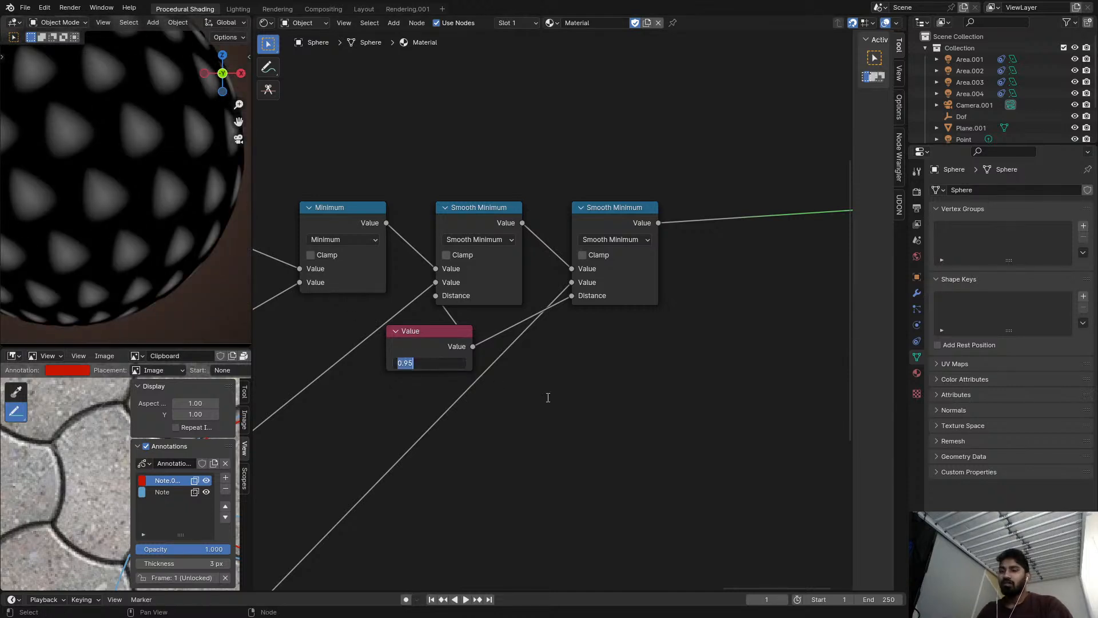
{"action": "type", "text": "0"}
{"action": "key", "text": "Return"}
Move the last Smooth Minimum node closer to the preceding one.
{"action": "scroll", "coordinate": [478, 338], "scroll_direction": "down", "scroll_amount": 5}
{"action": "middle_click_drag", "start_coordinate": [478, 338], "coordinate": [508, 295]}
{"action": "left_click_drag", "start_coordinate": [571, 218], "coordinate": [552, 218]}
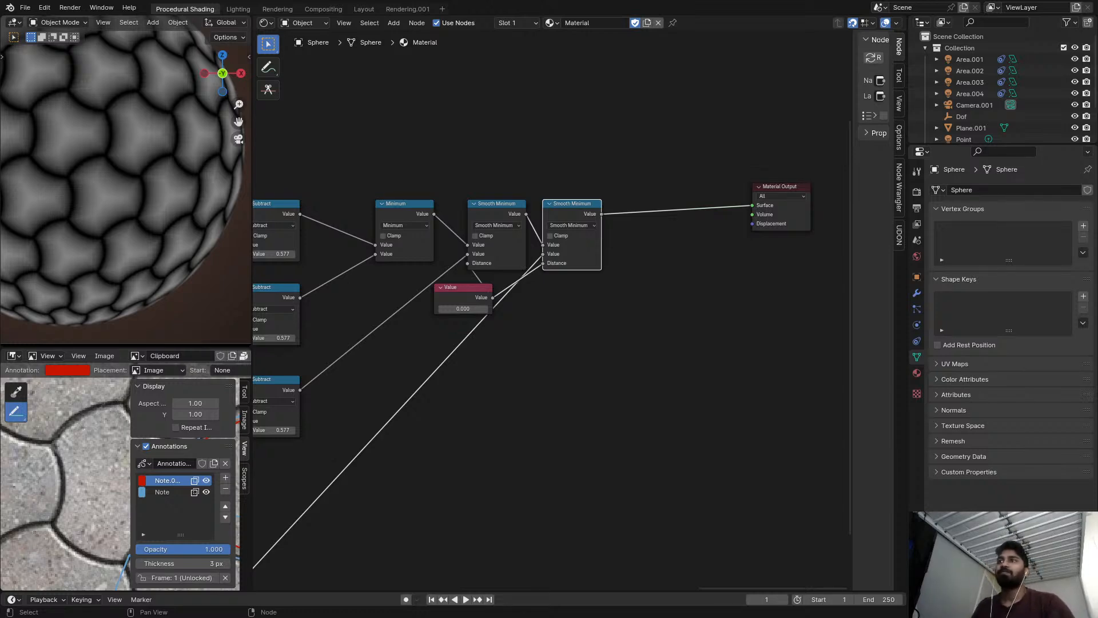
Maximize the paving reference image and erase the red hexagon annotation drawn over the tile.
{"action": "key", "text": "Home"}
{"action": "key", "text": "Home"}
{"action": "key", "text": "ctrl+space"}
{"action": "scroll", "coordinate": [395, 368], "scroll_direction": "up", "scroll_amount": 4}
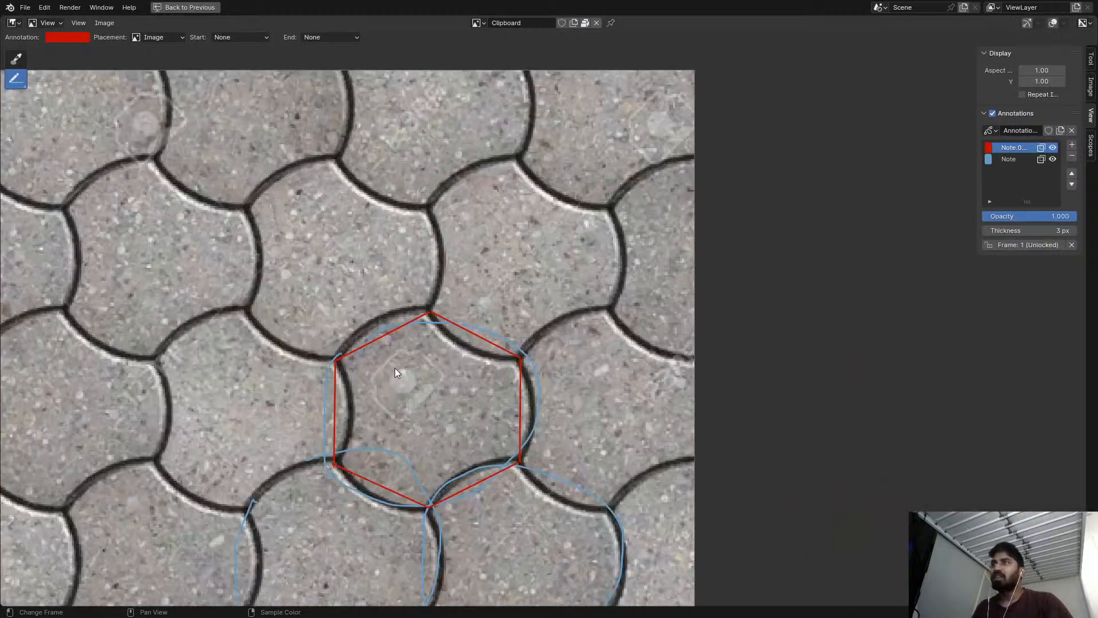
{"action": "scroll", "coordinate": [423, 331], "scroll_direction": "down", "scroll_amount": 1}
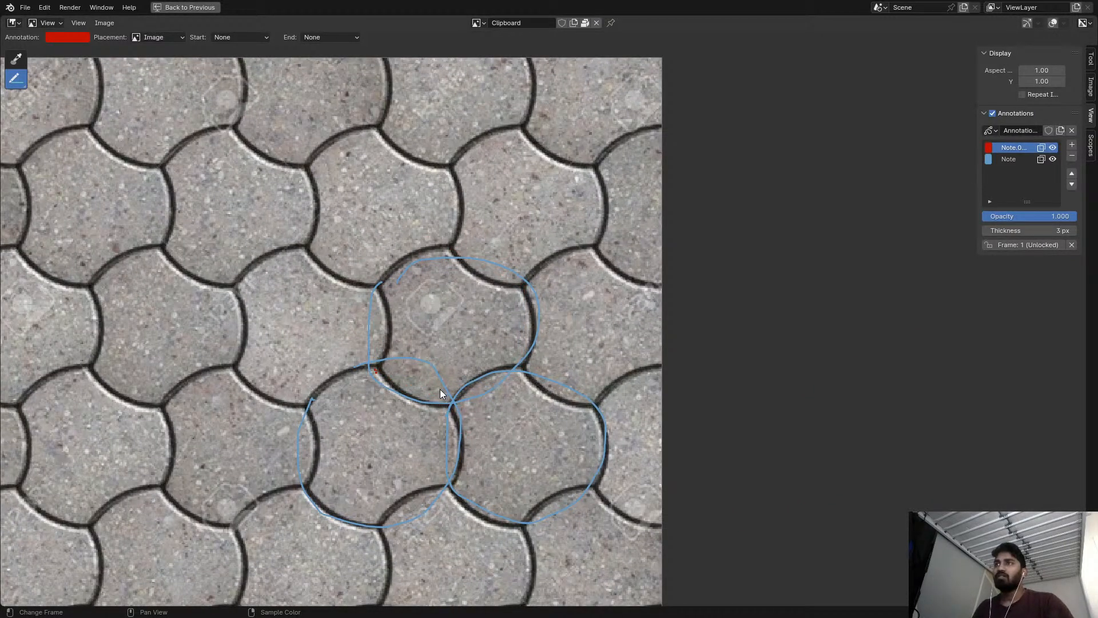
{"action": "left_click", "coordinate": [23, 85]}
{"action": "scroll", "coordinate": [367, 193], "scroll_direction": "down", "scroll_amount": 5}
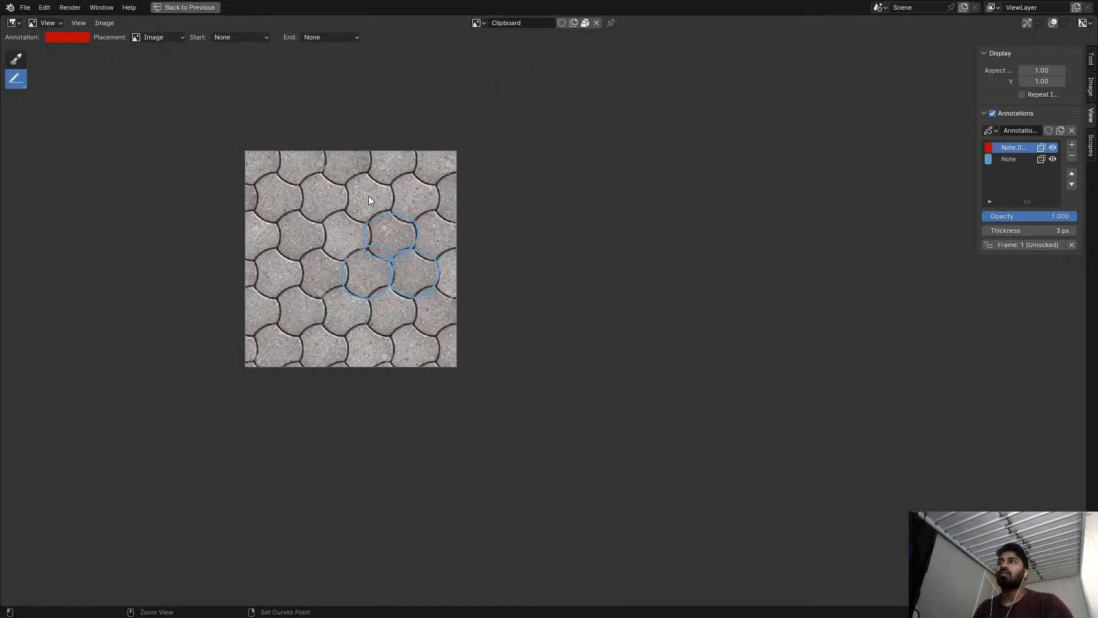
Restore the split layout from the maximized reference image and remove both annotation layers from it.
{"action": "key", "text": "ctrl+space"}
{"action": "scroll", "coordinate": [477, 254], "scroll_direction": "down", "scroll_amount": 6}
{"action": "middle_click_drag", "start_coordinate": [335, 294], "coordinate": [569, 222]}
{"action": "middle_click_drag", "start_coordinate": [481, 242], "coordinate": [551, 232]}
{"action": "middle_click_drag", "start_coordinate": [413, 215], "coordinate": [512, 266]}
{"action": "scroll", "coordinate": [512, 267], "scroll_direction": "down", "scroll_amount": 1}
{"action": "mouse_move", "coordinate": [562, 166]}
{"action": "middle_mouse_down"}
{"action": "mouse_move", "coordinate": [510, 265]}
{"action": "mouse_move", "coordinate": [446, 285]}
{"action": "middle_mouse_up"}
{"action": "scroll", "coordinate": [470, 263], "scroll_direction": "up", "scroll_amount": 3}
{"action": "right_click_drag", "start_coordinate": [470, 265], "coordinate": [506, 160]}
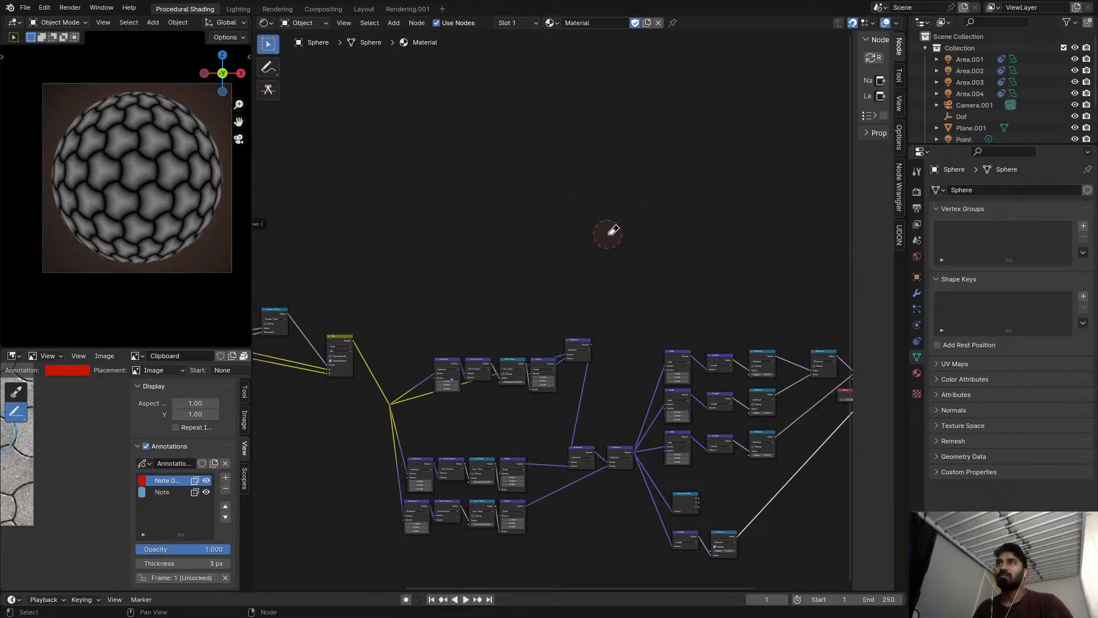
{"action": "scroll", "coordinate": [5, 468], "scroll_direction": "down", "scroll_amount": 3}
{"action": "mouse_move", "coordinate": [11, 466]}
{"action": "middle_mouse_down"}
{"action": "mouse_move", "coordinate": [69, 469]}
{"action": "mouse_move", "coordinate": [75, 490]}
{"action": "middle_mouse_up"}
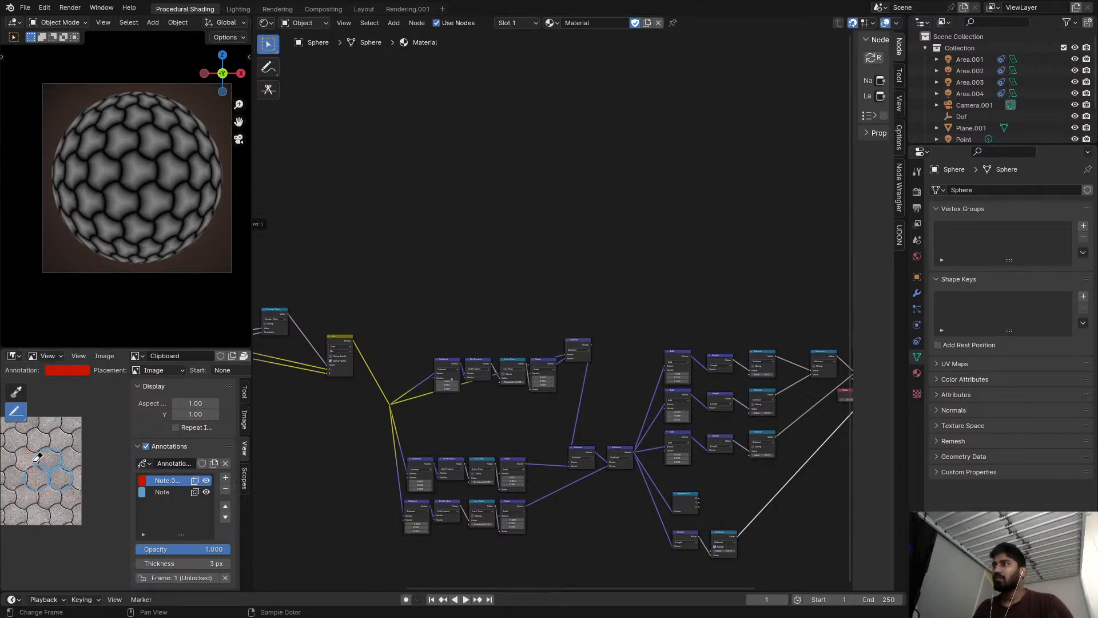
{"action": "left_click", "coordinate": [226, 489]}
{"action": "left_click", "coordinate": [225, 489]}
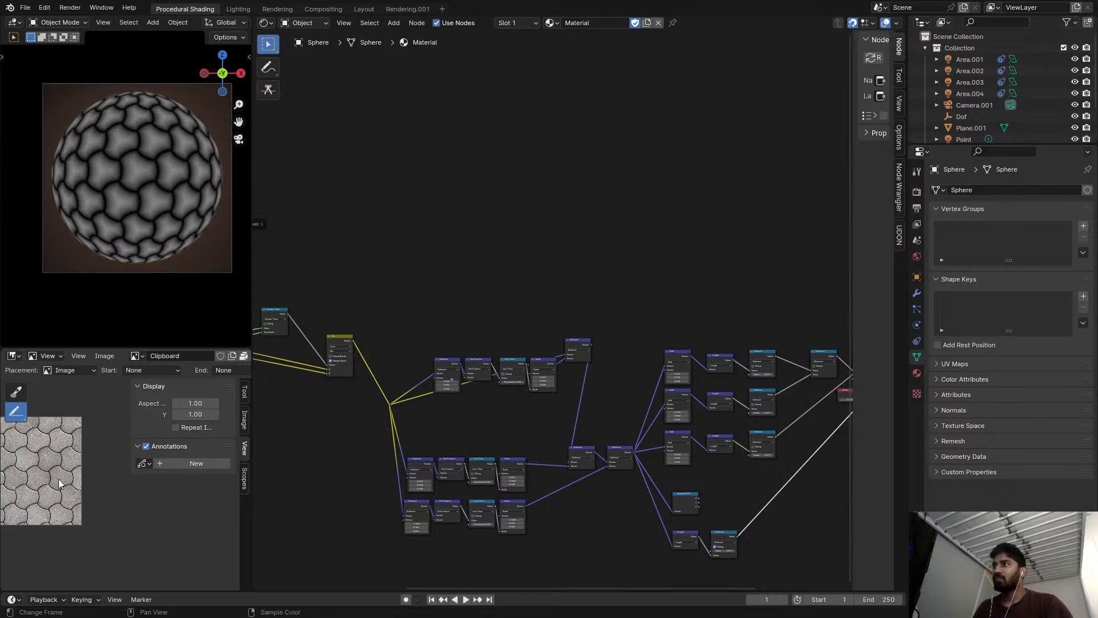
{"action": "scroll", "coordinate": [556, 303], "scroll_direction": "up", "scroll_amount": 3}
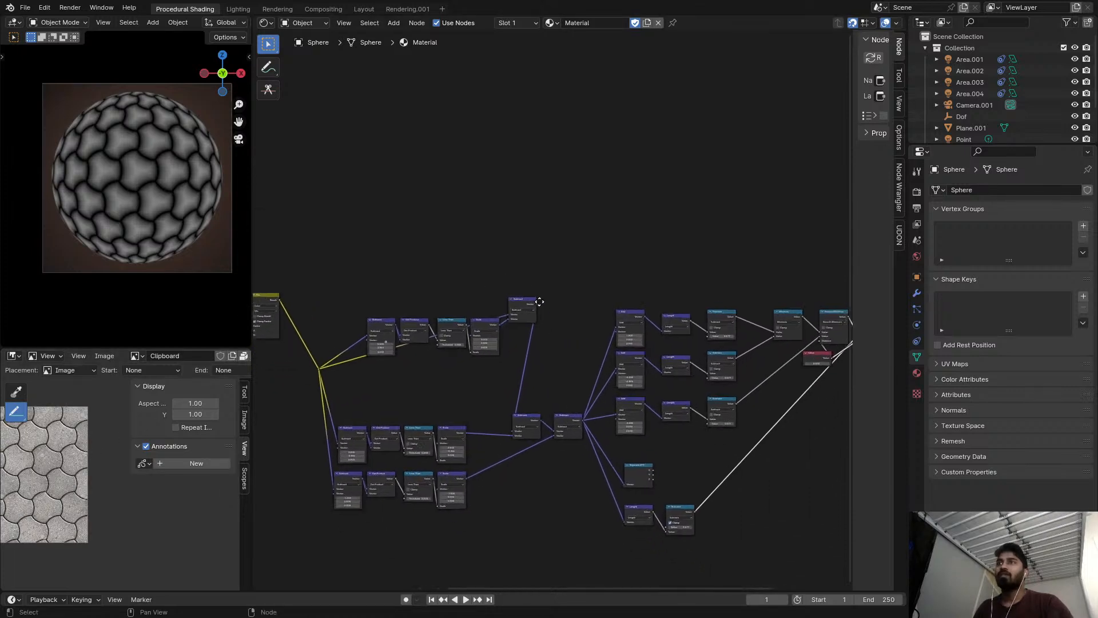
Collapse the Subtract, Dot Product and Less Than nodes of the upper offset branch and stack them vertically.
{"action": "scroll", "coordinate": [530, 287], "scroll_direction": "up", "scroll_amount": 4}
{"action": "left_click_drag", "start_coordinate": [515, 298], "coordinate": [504, 349]}
{"action": "scroll", "coordinate": [486, 352], "scroll_direction": "down", "scroll_amount": 4}
{"action": "middle_click_drag", "start_coordinate": [455, 357], "coordinate": [658, 312]}
{"action": "scroll", "coordinate": [437, 326], "scroll_direction": "up", "scroll_amount": 5}
{"action": "left_click", "coordinate": [475, 259]}
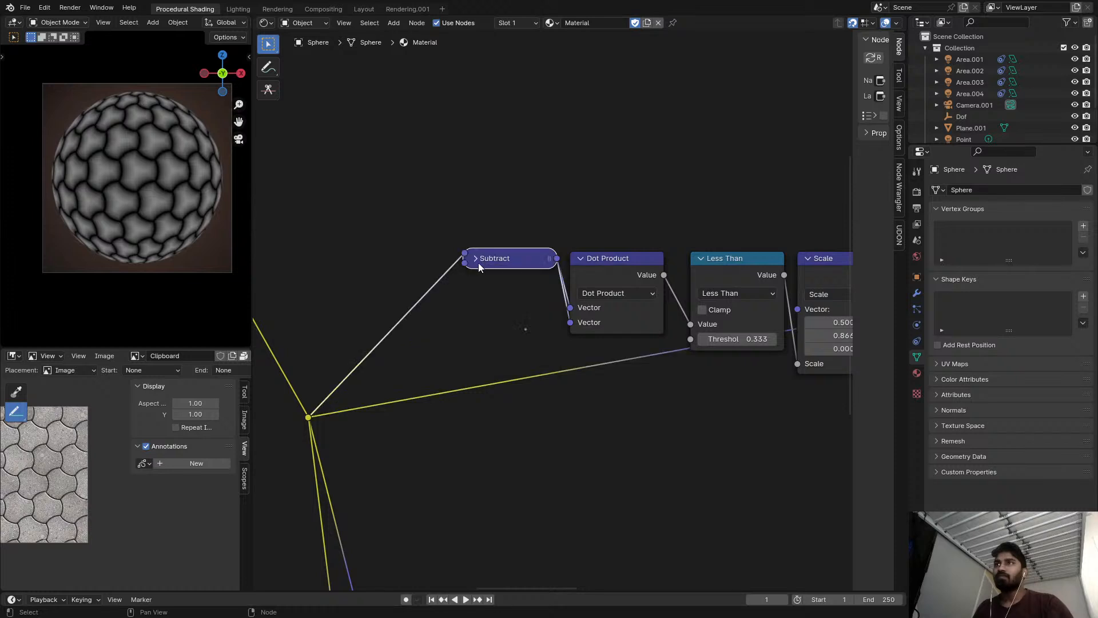
{"action": "left_click", "coordinate": [581, 258]}
{"action": "left_click_drag", "start_coordinate": [596, 259], "coordinate": [487, 291]}
{"action": "left_click", "coordinate": [700, 259]}
{"action": "left_click_drag", "start_coordinate": [732, 259], "coordinate": [505, 313]}
Move the upper branch's Scale node and the Subtract node after it close to the collapsed stack.
{"action": "middle_click_drag", "start_coordinate": [632, 298], "coordinate": [466, 294]}
{"action": "scroll", "coordinate": [466, 294], "scroll_direction": "up", "scroll_amount": 1}
{"action": "left_click_drag", "start_coordinate": [666, 258], "coordinate": [318, 345]}
{"action": "left_click_drag", "start_coordinate": [796, 285], "coordinate": [476, 371]}
{"action": "middle_click_drag", "start_coordinate": [484, 345], "coordinate": [607, 252]}
{"action": "scroll", "coordinate": [497, 246], "scroll_direction": "up", "scroll_amount": 3}
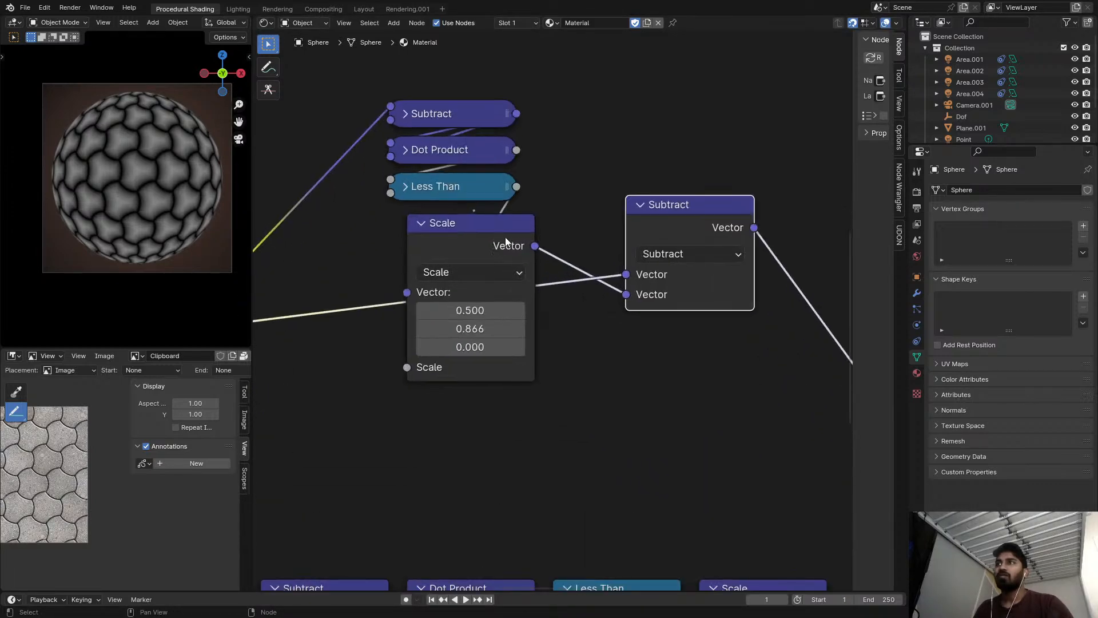
Undo the last node moves and arrange the upper branch with the collapsed stack before Scale and the Subtract node after it.
{"action": "scroll", "coordinate": [530, 228], "scroll_direction": "down", "scroll_amount": 4}
{"action": "key", "text": "ctrl+z"}
{"action": "middle_click_drag", "start_coordinate": [556, 221], "coordinate": [539, 249]}
{"action": "key", "text": "ctrl+z"}
{"action": "left_click_drag", "start_coordinate": [495, 261], "coordinate": [590, 172]}
{"action": "left_click_drag", "start_coordinate": [426, 123], "coordinate": [605, 228]}
{"action": "left_click_drag", "start_coordinate": [583, 177], "coordinate": [556, 343]}
{"action": "middle_click_drag", "start_coordinate": [624, 320], "coordinate": [471, 329]}
{"action": "scroll", "coordinate": [471, 329], "scroll_direction": "down", "scroll_amount": 2}
{"action": "left_click_drag", "start_coordinate": [694, 219], "coordinate": [522, 311]}
{"action": "middle_click_drag", "start_coordinate": [382, 322], "coordinate": [445, 277]}
{"action": "scroll", "coordinate": [445, 276], "scroll_direction": "up", "scroll_amount": 2}
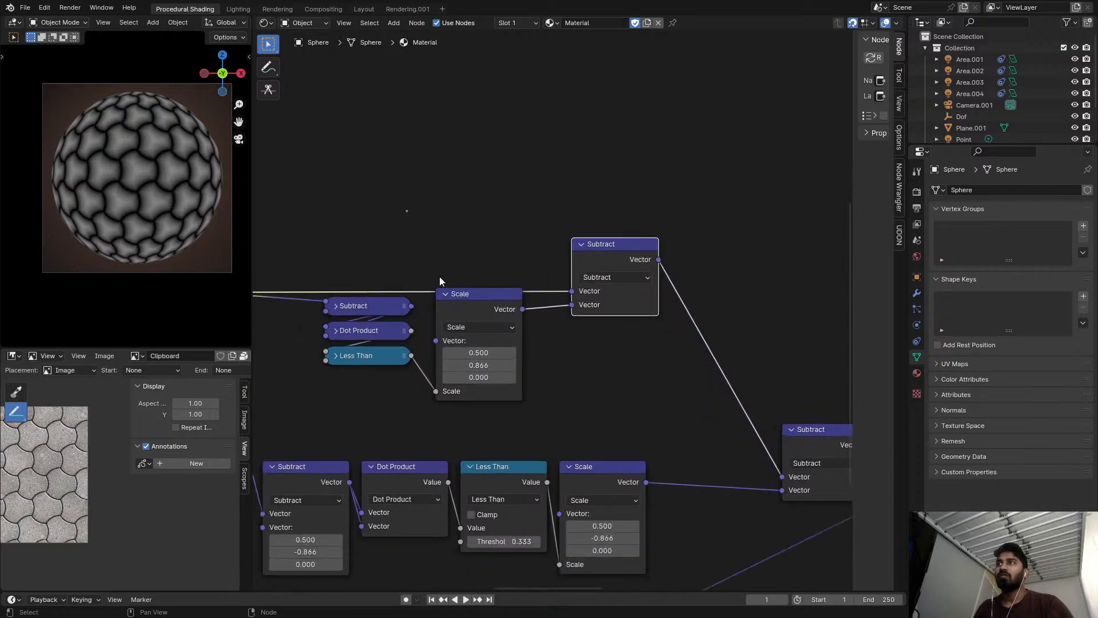
Lower the upper stack together with its Scale node, and add a reroute on the link that feeds the stack and the Subtract node.
{"action": "middle_click_drag", "start_coordinate": [343, 276], "coordinate": [455, 228]}
{"action": "left_click_drag", "start_coordinate": [453, 227], "coordinate": [615, 311]}
{"action": "left_click_drag", "start_coordinate": [606, 269], "coordinate": [606, 296]}
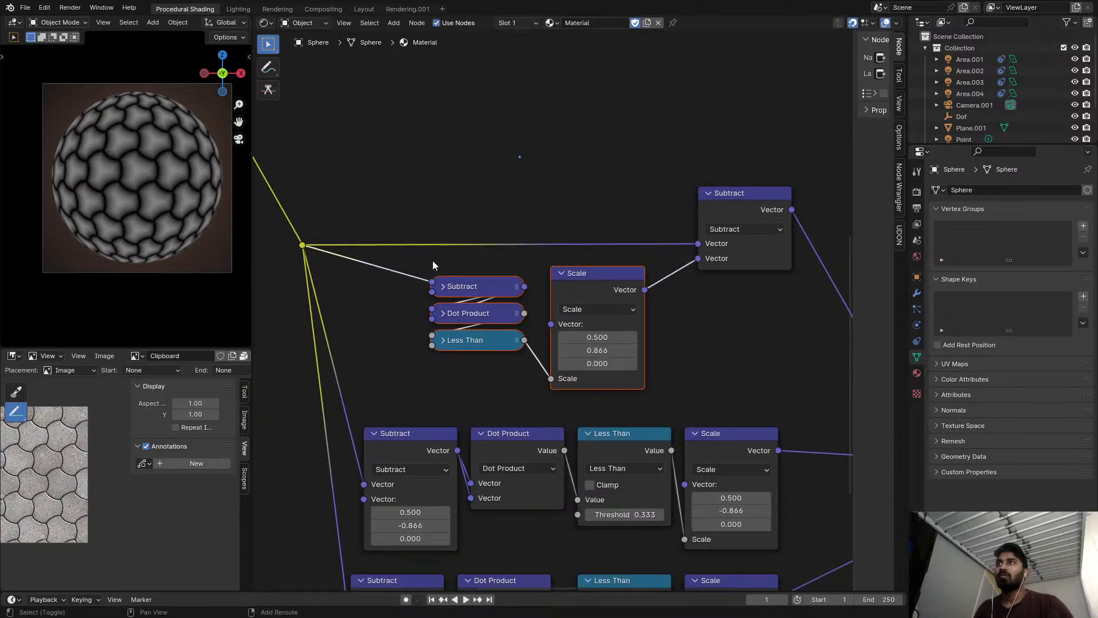
{"action": "right_click_drag", "start_coordinate": [411, 304], "coordinate": [411, 305], "text": "shift"}
{"action": "middle_click_drag", "start_coordinate": [416, 305], "coordinate": [398, 269]}
{"action": "key", "text": "g"}
{"action": "left_click", "coordinate": [386, 252]}
{"action": "scroll", "coordinate": [424, 277], "scroll_direction": "down", "scroll_amount": 2}
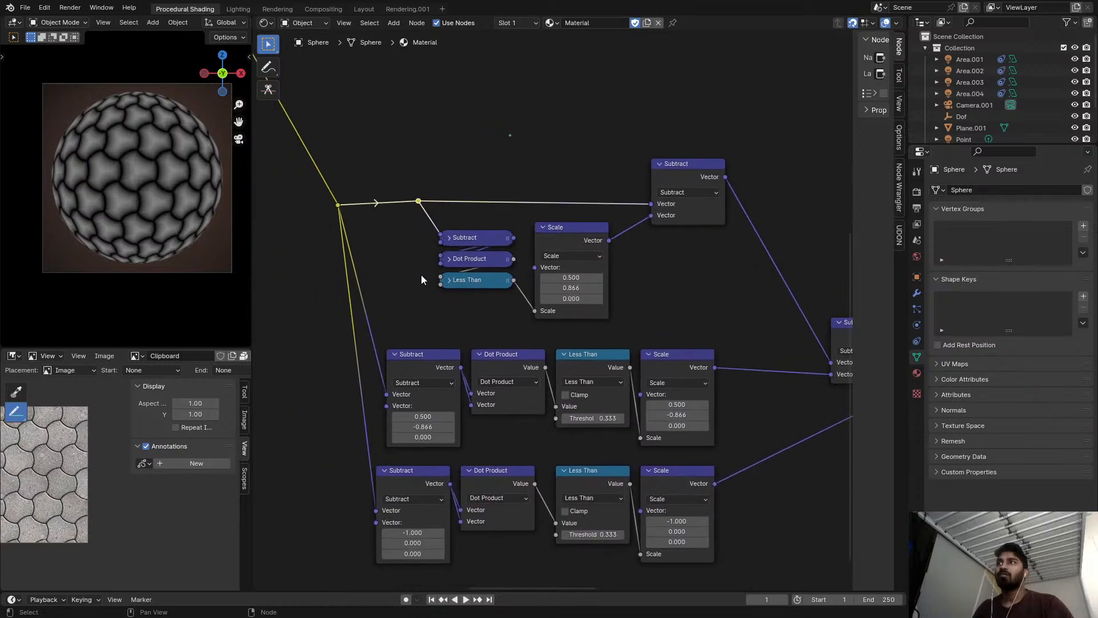
{"action": "left_click", "coordinate": [337, 204]}
Collapse the middle branch's Subtract, Dot Product and Less Than nodes, stack them vertically and shift the stack toward Scale.
{"action": "scroll", "coordinate": [356, 218], "scroll_direction": "down", "scroll_amount": 1}
{"action": "middle_click_drag", "start_coordinate": [501, 369], "coordinate": [442, 302]}
{"action": "scroll", "coordinate": [443, 302], "scroll_direction": "up", "scroll_amount": 3}
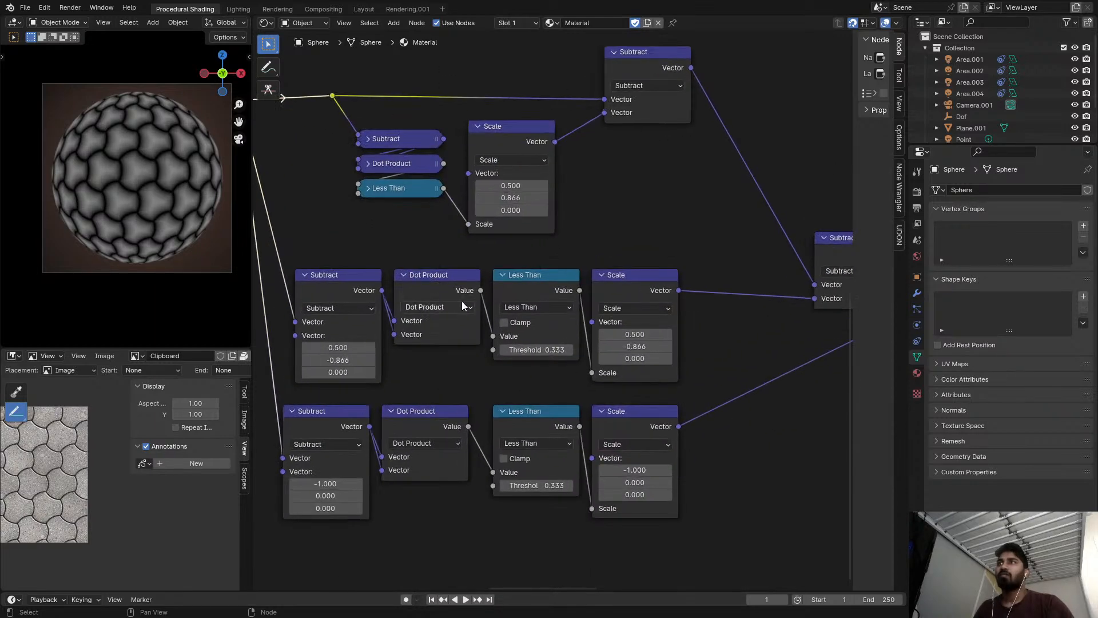
{"action": "scroll", "coordinate": [497, 277], "scroll_direction": "down", "scroll_amount": 4}
{"action": "middle_click_drag", "start_coordinate": [497, 277], "coordinate": [486, 212]}
{"action": "scroll", "coordinate": [352, 191], "scroll_direction": "up", "scroll_amount": 3}
{"action": "left_click", "coordinate": [314, 206]}
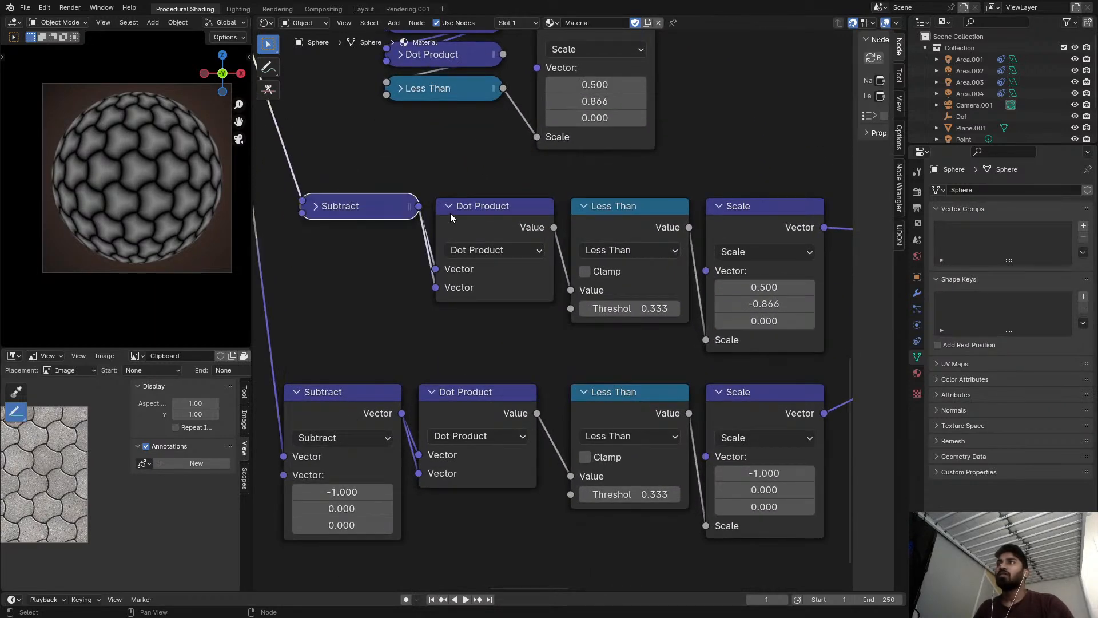
{"action": "left_click", "coordinate": [448, 206]}
{"action": "left_click_drag", "start_coordinate": [466, 210], "coordinate": [330, 243]}
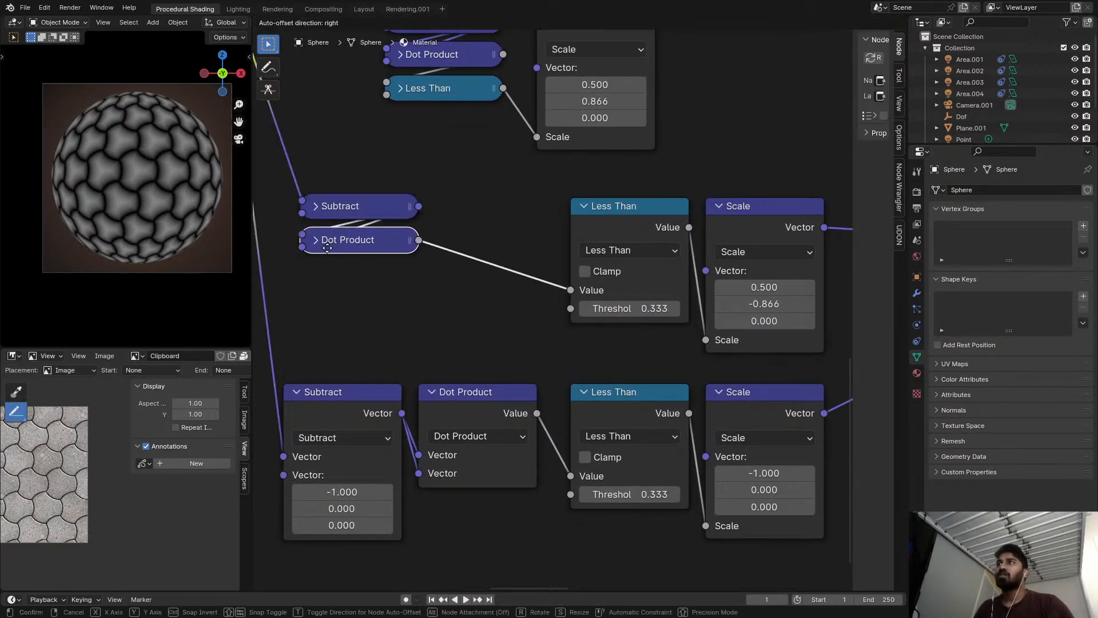
{"action": "left_click", "coordinate": [584, 206]}
{"action": "left_click_drag", "start_coordinate": [615, 209], "coordinate": [345, 277]}
{"action": "left_click_drag", "start_coordinate": [290, 188], "coordinate": [405, 344]}
{"action": "left_click_drag", "start_coordinate": [389, 215], "coordinate": [457, 215]}
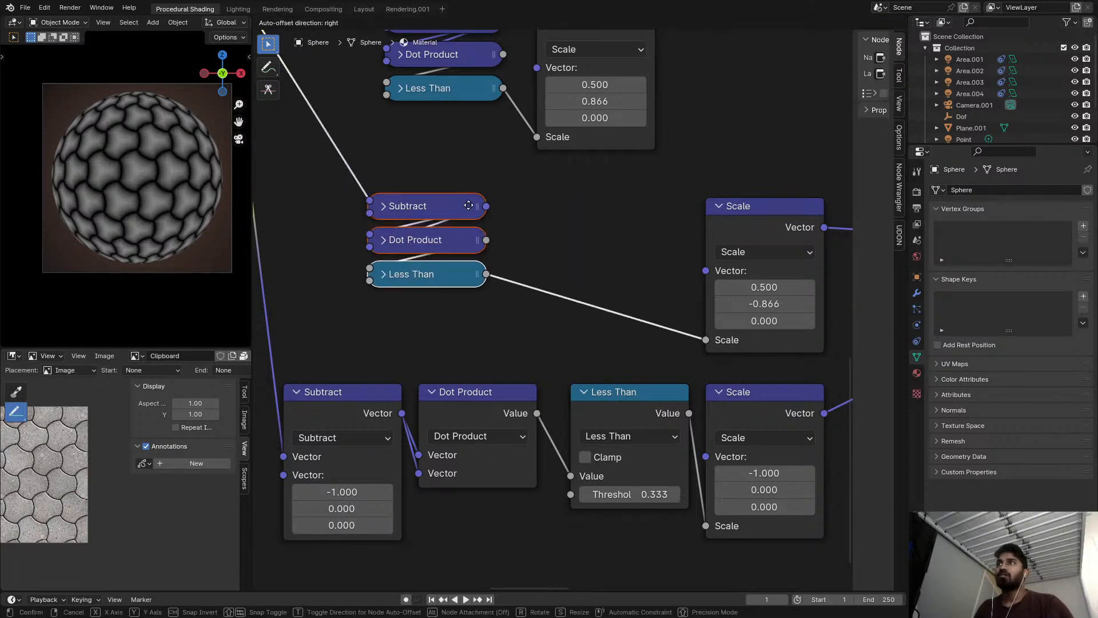
Move the middle branch's expanded Scale node beside its stack, and nudge the Subtract node that joins the upper two branches.
{"action": "left_click", "coordinate": [718, 206]}
{"action": "left_click_drag", "start_coordinate": [754, 211], "coordinate": [577, 204]}
{"action": "key", "text": "h"}
{"action": "left_click", "coordinate": [576, 204]}
{"action": "scroll", "coordinate": [520, 214], "scroll_direction": "down", "scroll_amount": 4}
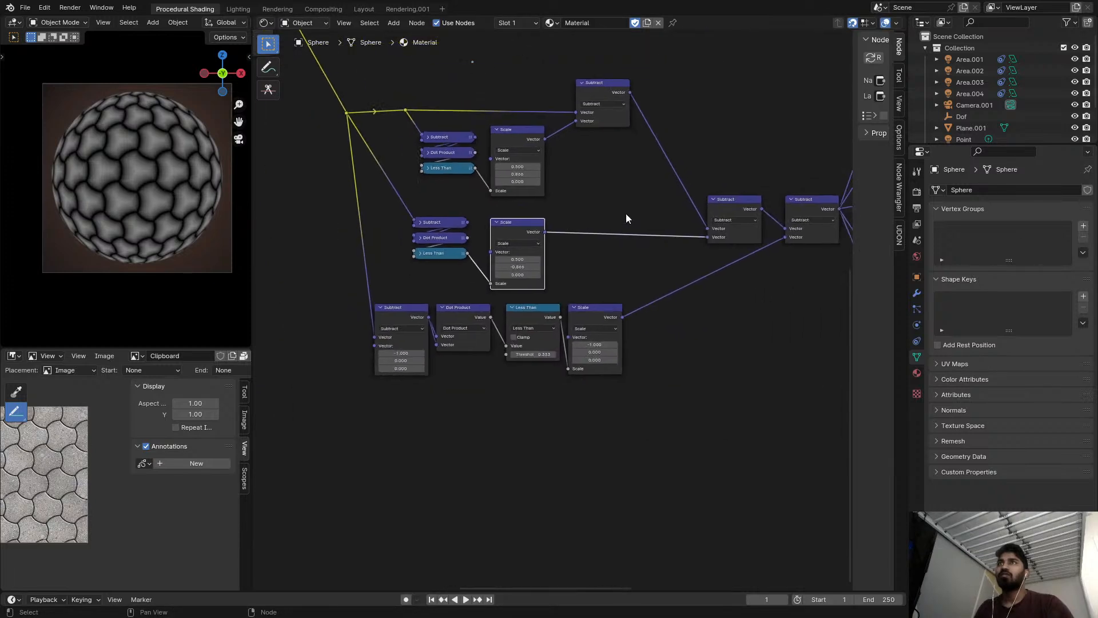
{"action": "left_click_drag", "start_coordinate": [734, 202], "coordinate": [725, 195]}
Collapse the bottom branch's Subtract, Dot Product and Less Than nodes and stack them vertically under the other two stacks.
{"action": "scroll", "coordinate": [424, 331], "scroll_direction": "up", "scroll_amount": 3}
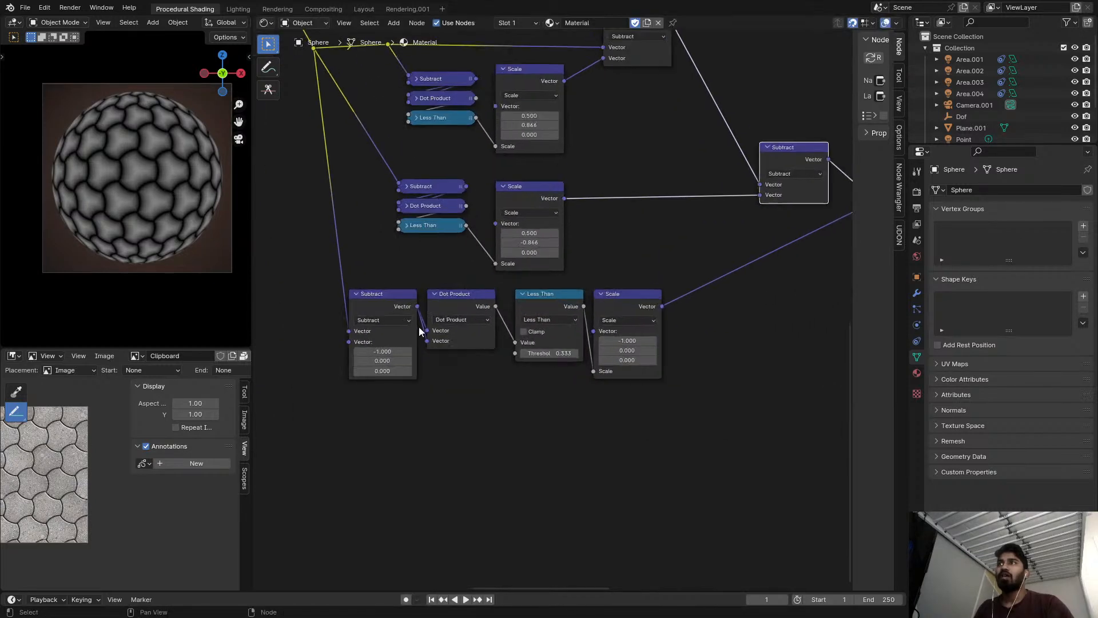
{"action": "left_click", "coordinate": [354, 294]}
{"action": "left_click", "coordinate": [445, 294]}
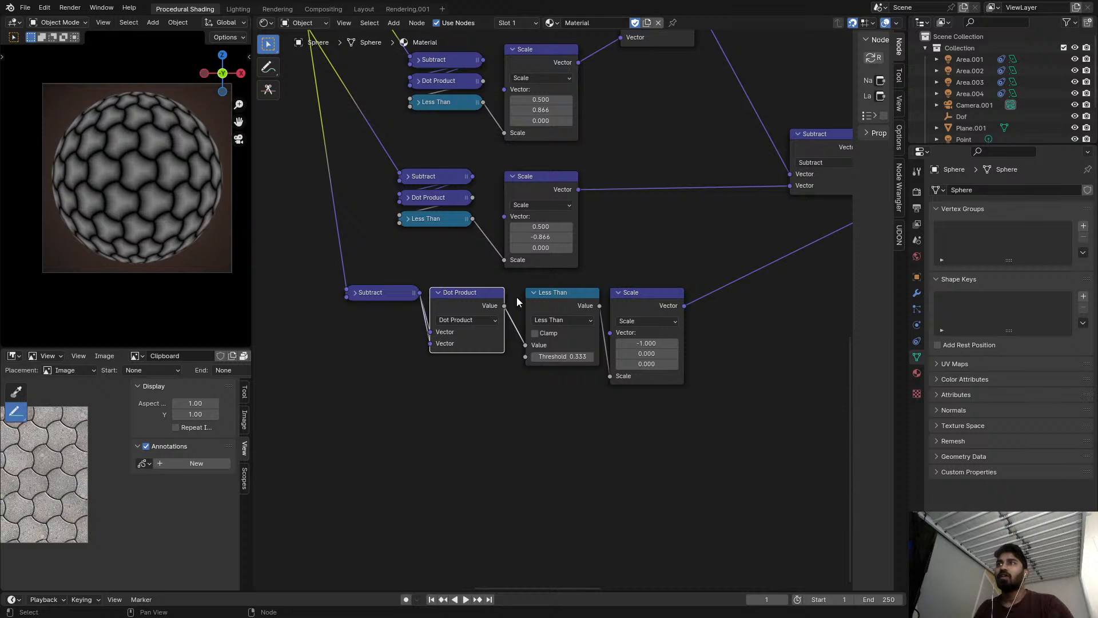
{"action": "left_click", "coordinate": [438, 292]}
{"action": "left_click", "coordinate": [534, 294]}
{"action": "left_click", "coordinate": [534, 293]}
{"action": "left_click_drag", "start_coordinate": [472, 296], "coordinate": [379, 320]}
{"action": "left_click_drag", "start_coordinate": [565, 294], "coordinate": [384, 336]}
{"action": "left_click_drag", "start_coordinate": [344, 267], "coordinate": [434, 372]}
{"action": "left_click_drag", "start_coordinate": [399, 292], "coordinate": [442, 292]}
Align the bottom branch's Scale node under the other Scale nodes and move the last two vector Subtract nodes closer in.
{"action": "left_click_drag", "start_coordinate": [624, 291], "coordinate": [515, 275]}
{"action": "scroll", "coordinate": [605, 271], "scroll_direction": "down", "scroll_amount": 5}
{"action": "middle_click_drag", "start_coordinate": [818, 209], "coordinate": [727, 273]}
{"action": "scroll", "coordinate": [749, 266], "scroll_direction": "up", "scroll_amount": 2}
{"action": "left_click_drag", "start_coordinate": [745, 257], "coordinate": [735, 330]}
{"action": "scroll", "coordinate": [668, 332], "scroll_direction": "down", "scroll_amount": 3}
{"action": "scroll", "coordinate": [469, 279], "scroll_direction": "down", "scroll_amount": 1}
Enclose the three offset branches, their reroutes and the chained Subtract nodes in one frame.
{"action": "middle_click_drag", "start_coordinate": [469, 279], "coordinate": [543, 248]}
{"action": "left_click_drag", "start_coordinate": [533, 220], "coordinate": [740, 417]}
{"action": "key", "text": "ctrl+j"}
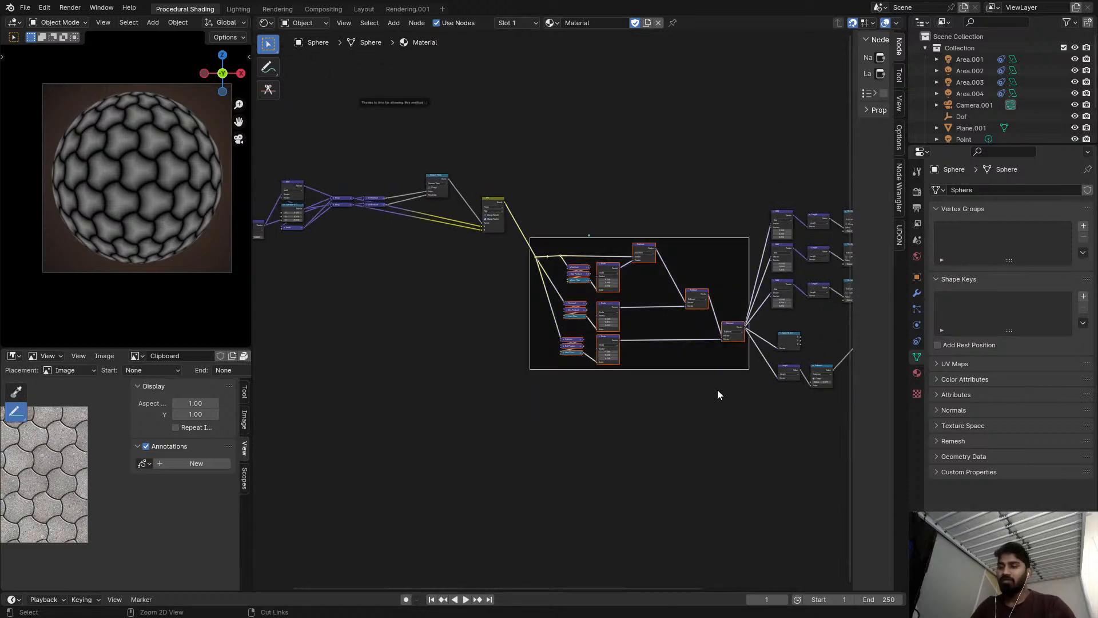
{"action": "left_click_drag", "start_coordinate": [688, 252], "coordinate": [696, 180]}
{"action": "scroll", "coordinate": [589, 223], "scroll_direction": "up", "scroll_amount": 5}
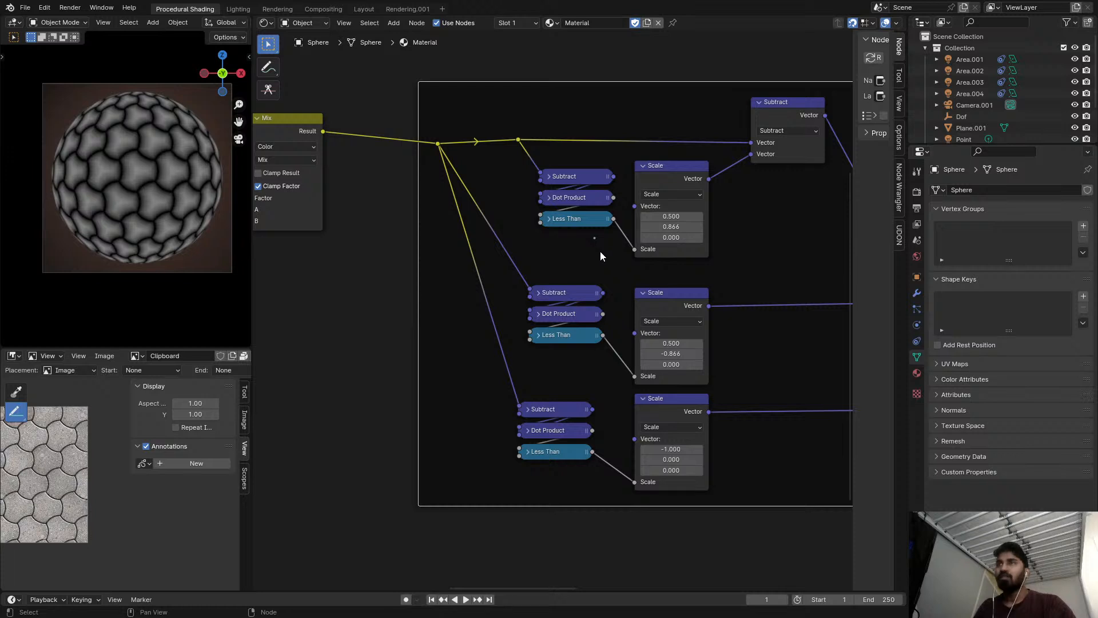
Preview the outputs of the framed chain's second, last and first Subtract nodes in turn on the sphere.
{"action": "scroll", "coordinate": [735, 277], "scroll_direction": "down", "scroll_amount": 5}
{"action": "middle_click_drag", "start_coordinate": [743, 284], "coordinate": [456, 298]}
{"action": "scroll", "coordinate": [577, 267], "scroll_direction": "up", "scroll_amount": 1}
{"action": "left_click", "coordinate": [585, 276], "text": "ctrl+shift"}
{"action": "left_click", "coordinate": [665, 354], "text": "ctrl+shift"}
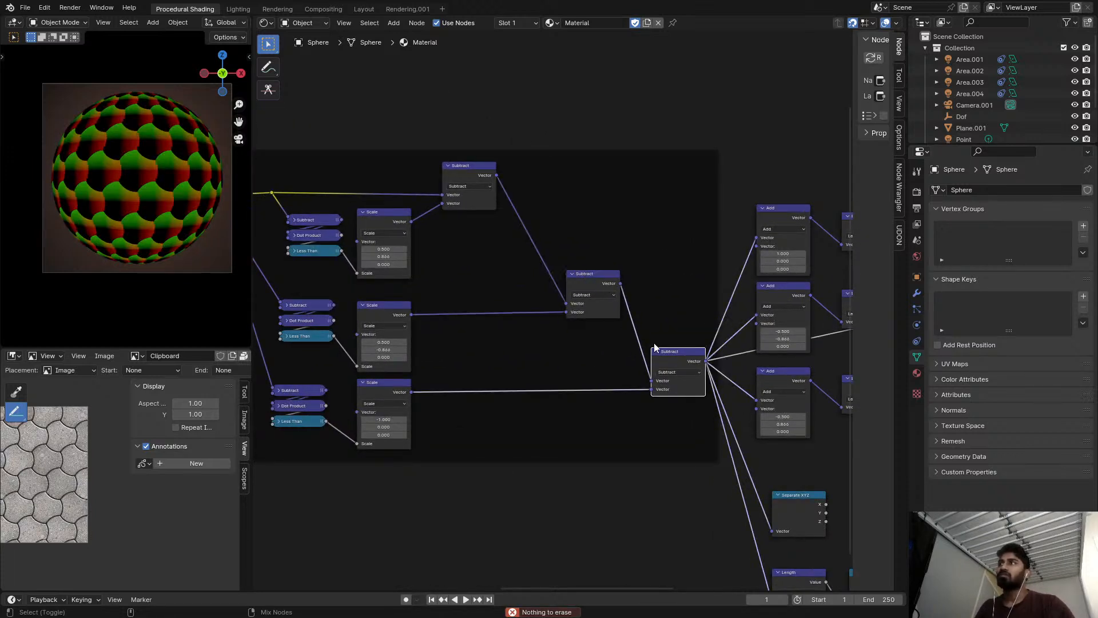
{"action": "left_click", "coordinate": [467, 178], "text": "ctrl+shift"}
Preview the frame's last Subtract node on the sphere again to compare its coordinates with the first Subtract output.
{"action": "scroll", "coordinate": [473, 179], "scroll_direction": "down", "scroll_amount": 2}
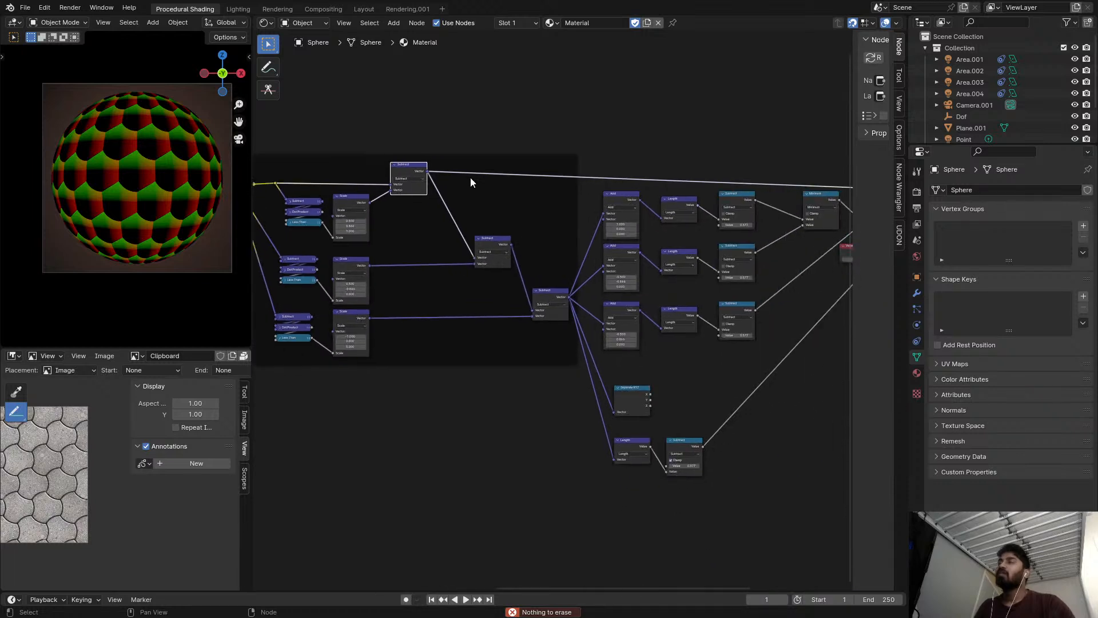
{"action": "middle_click_drag", "start_coordinate": [525, 186], "coordinate": [399, 182]}
{"action": "scroll", "coordinate": [398, 181], "scroll_direction": "down", "scroll_amount": 2}
{"action": "scroll", "coordinate": [493, 189], "scroll_direction": "up", "scroll_amount": 3}
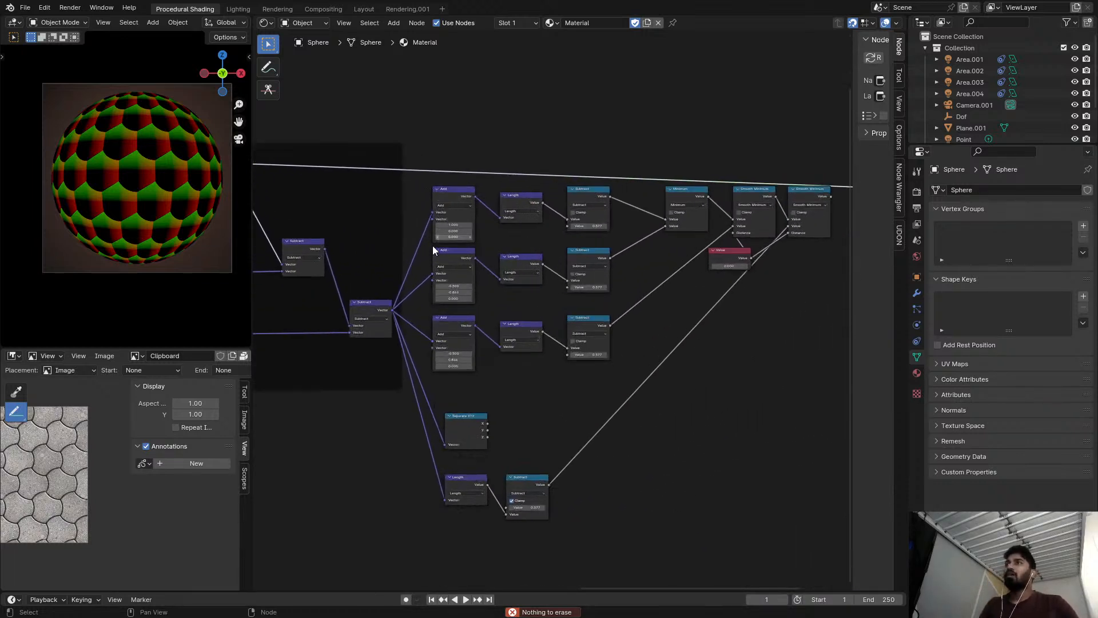
{"action": "left_click", "coordinate": [364, 317], "text": "ctrl+shift"}
{"action": "middle_click_drag", "start_coordinate": [364, 317], "coordinate": [519, 353]}
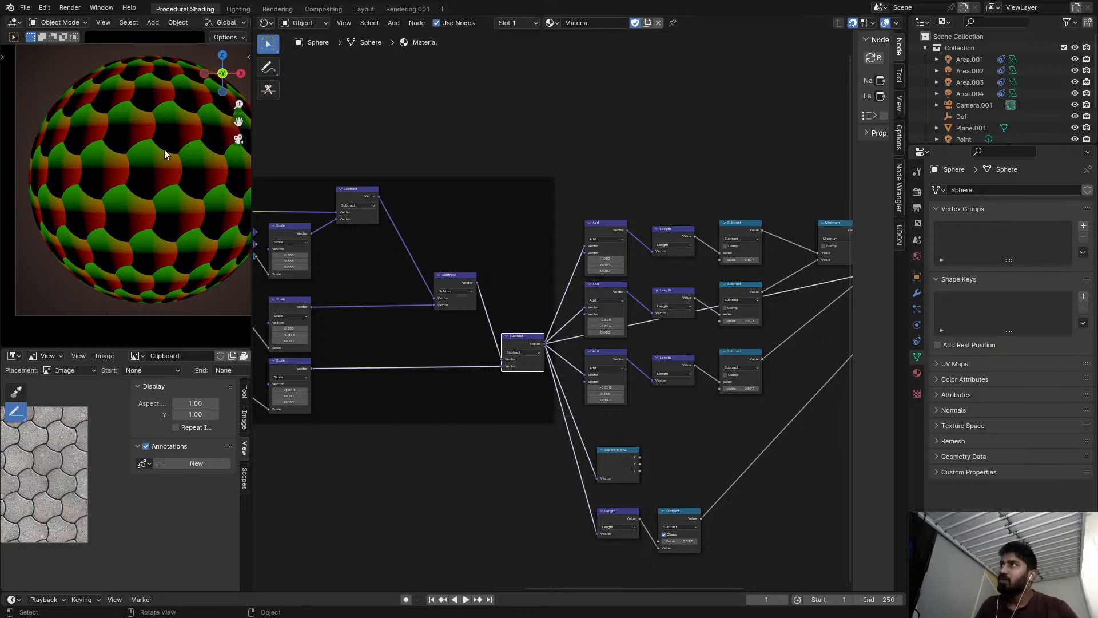
Preview the output of the Mix node that feeds the frame to examine the coordinates before the offset branches.
{"action": "middle_click_drag", "start_coordinate": [518, 170], "coordinate": [700, 208]}
{"action": "scroll", "coordinate": [579, 182], "scroll_direction": "down", "scroll_amount": 4}
{"action": "scroll", "coordinate": [578, 183], "scroll_direction": "up", "scroll_amount": 1}
{"action": "middle_click_drag", "start_coordinate": [550, 192], "coordinate": [742, 181]}
{"action": "scroll", "coordinate": [455, 185], "scroll_direction": "up", "scroll_amount": 2}
{"action": "middle_click_drag", "start_coordinate": [455, 185], "coordinate": [547, 187]}
{"action": "scroll", "coordinate": [469, 203], "scroll_direction": "up", "scroll_amount": 1}
{"action": "left_click", "coordinate": [637, 235]}
{"action": "middle_click_drag", "start_coordinate": [637, 235], "coordinate": [507, 221]}
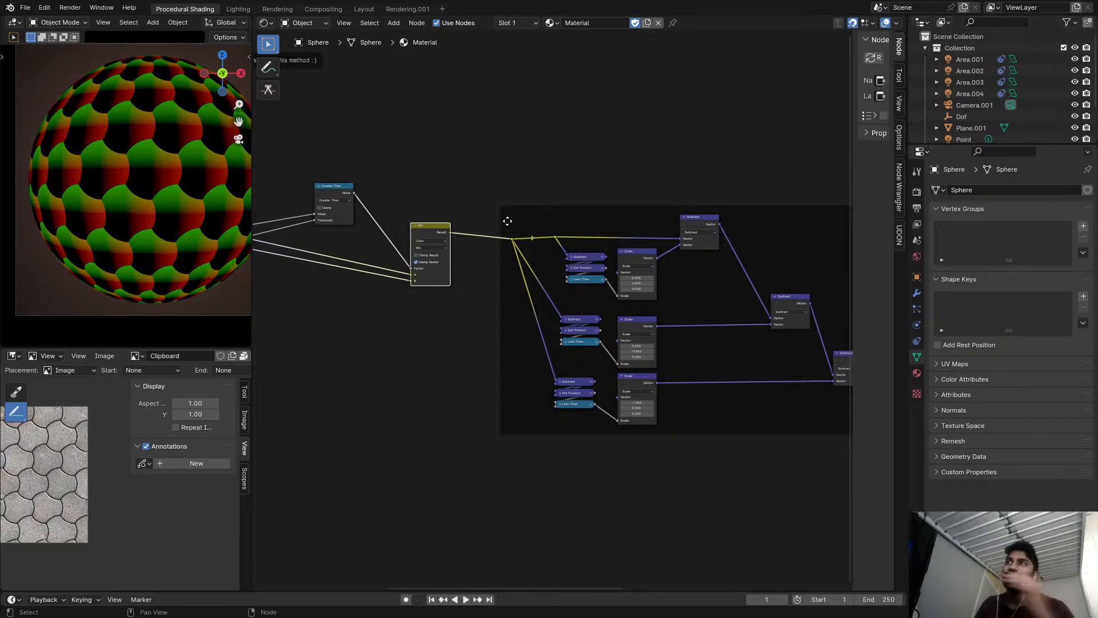
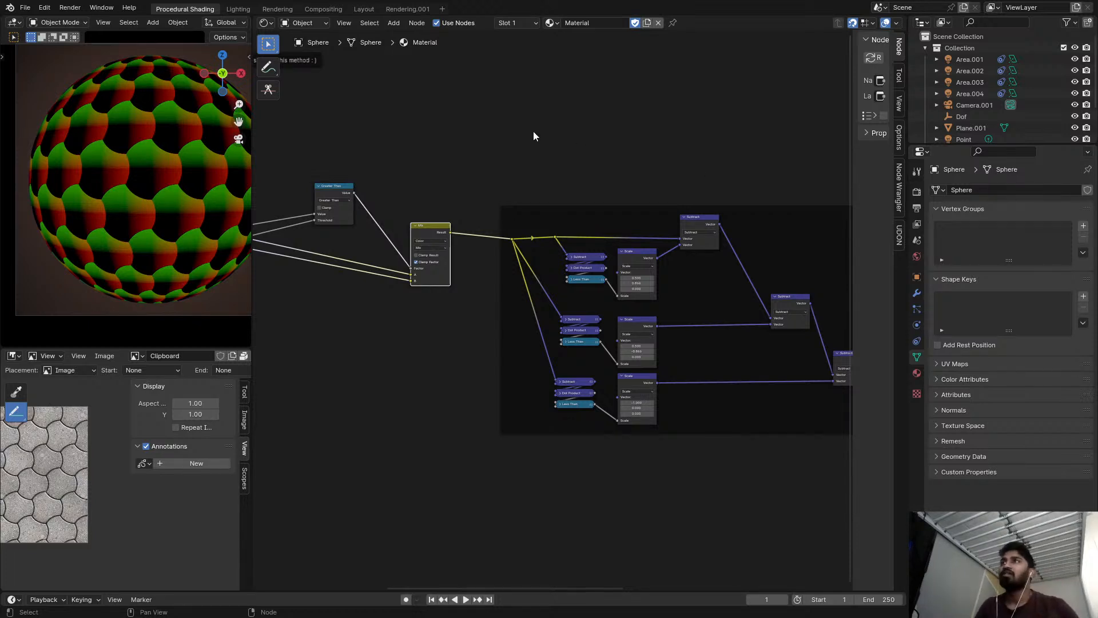
{"action": "left_click", "coordinate": [576, 144]}
{"action": "key", "text": "shift+a"}
{"action": "type", "text": "semi"}
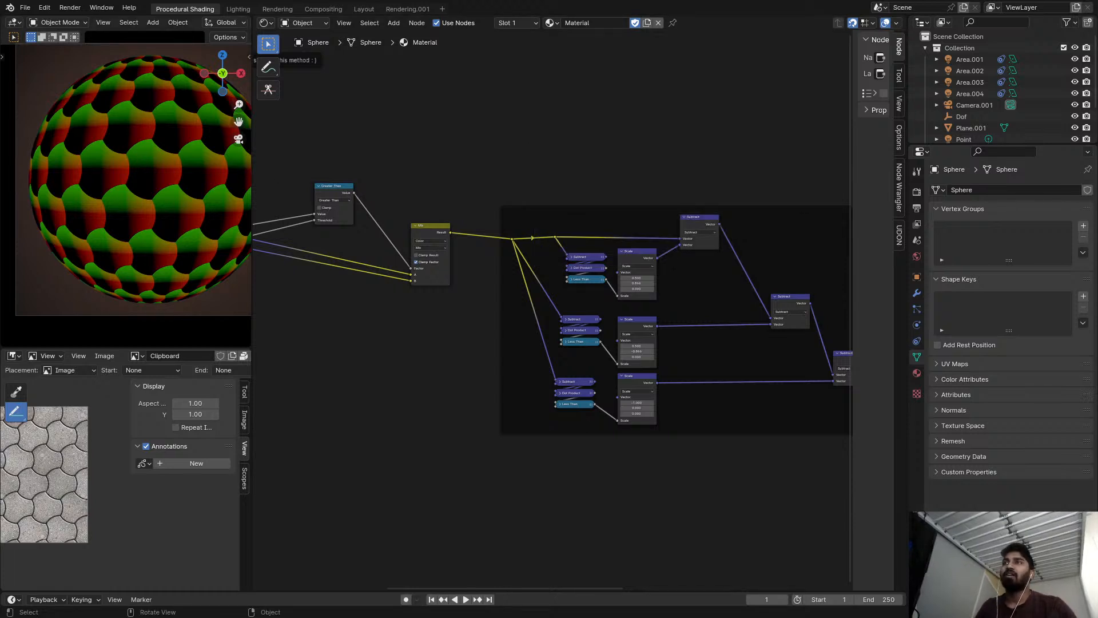
Dissolve the reroute just after the Mix node and route its three outgoing links through one new reroute outside the frame.
{"action": "scroll", "coordinate": [571, 245], "scroll_direction": "down", "scroll_amount": 2}
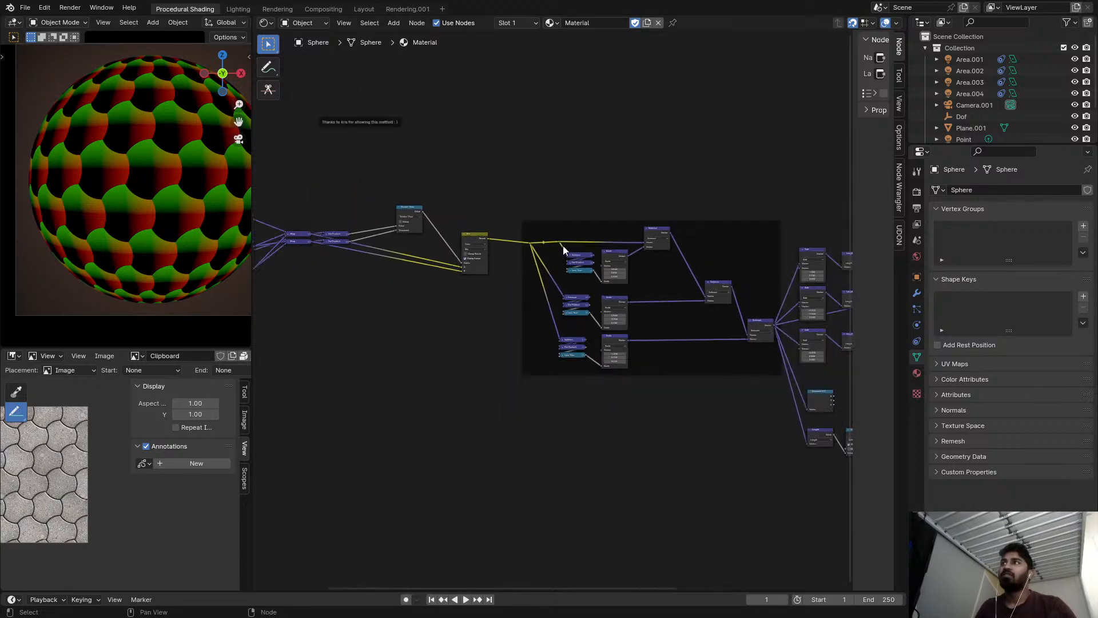
{"action": "scroll", "coordinate": [460, 209], "scroll_direction": "up", "scroll_amount": 4}
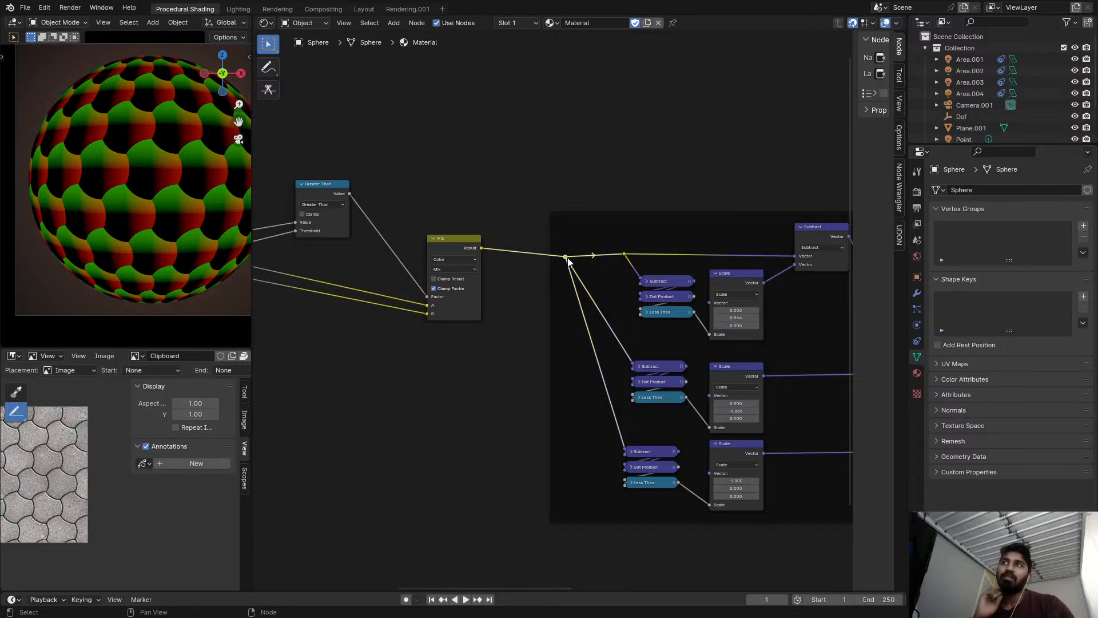
{"action": "key", "text": "ctrl+x"}
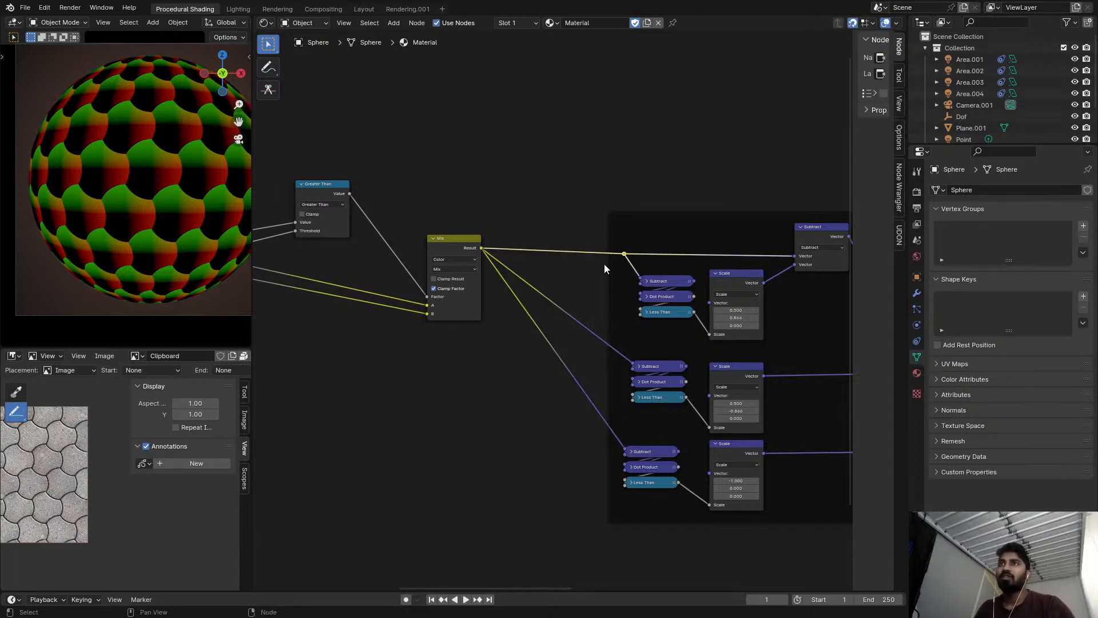
{"action": "left_click_drag", "start_coordinate": [623, 255], "coordinate": [632, 363]}
{"action": "right_click_drag", "start_coordinate": [590, 431], "coordinate": [590, 430], "text": "shift"}
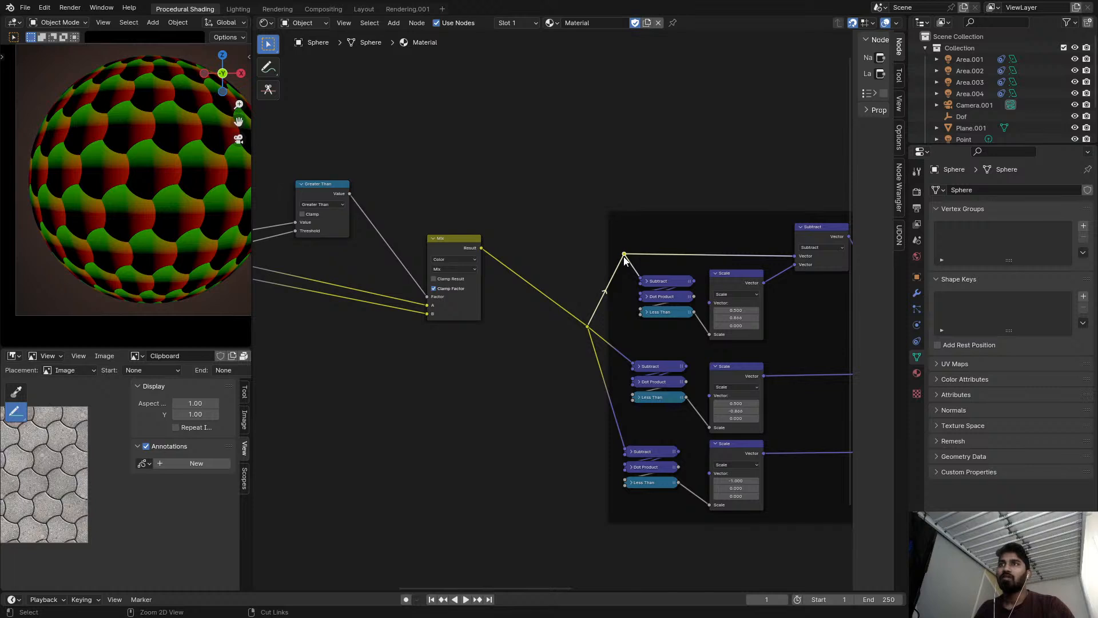
Dissolve the remaining reroute inside the frame and move the shared reroute level with the first Subtract node's input, outside the frame.
{"action": "left_click", "coordinate": [588, 330]}
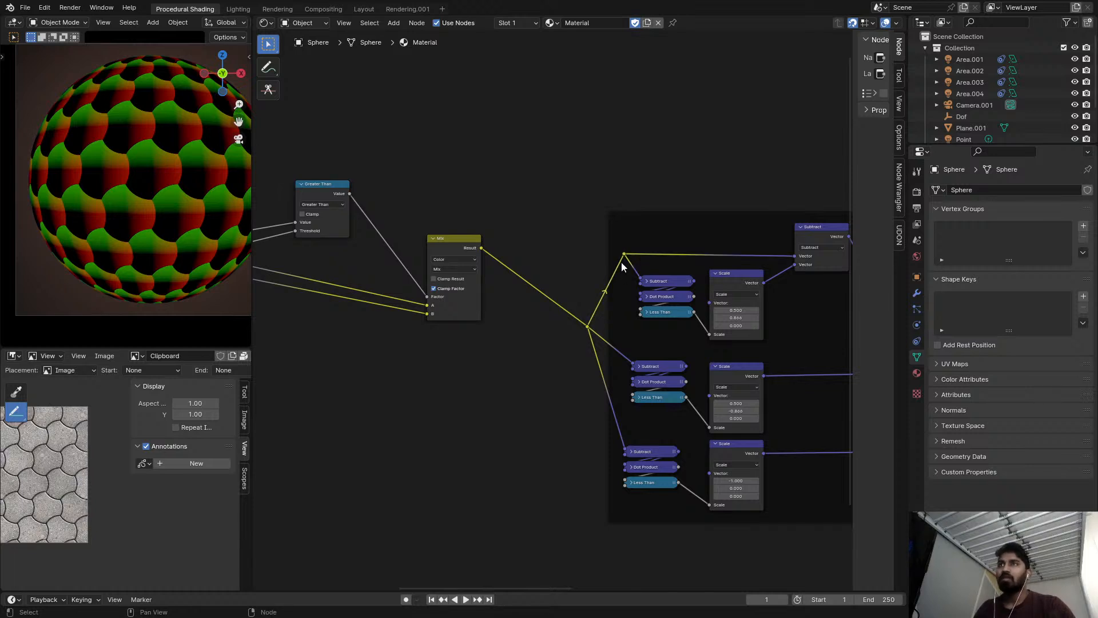
{"action": "key", "text": "ctrl+x"}
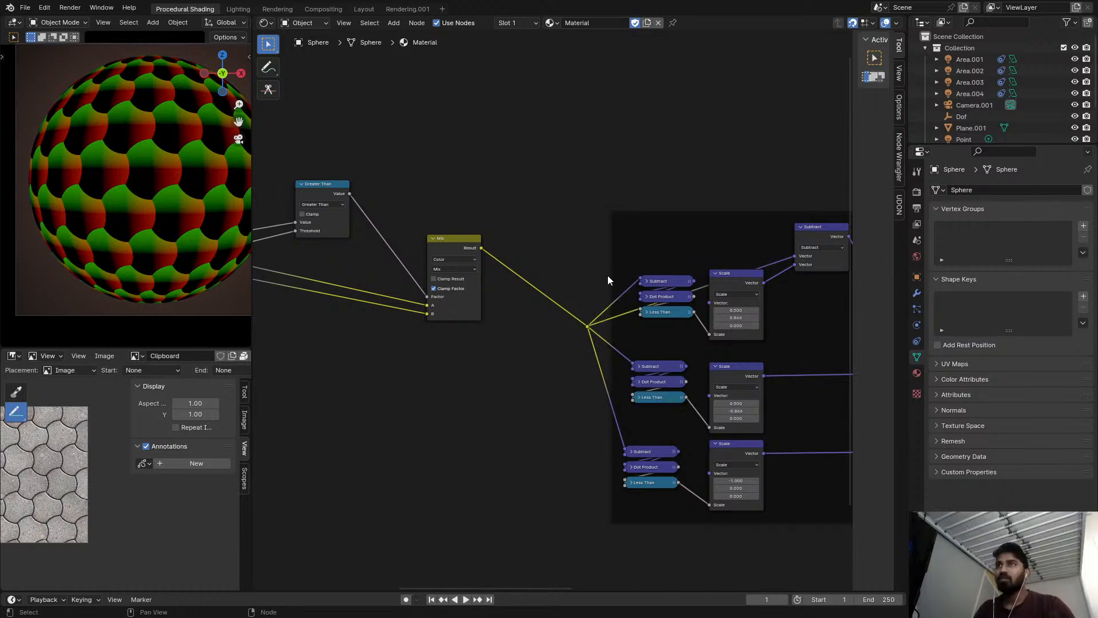
{"action": "left_click", "coordinate": [587, 328]}
{"action": "key", "text": "g"}
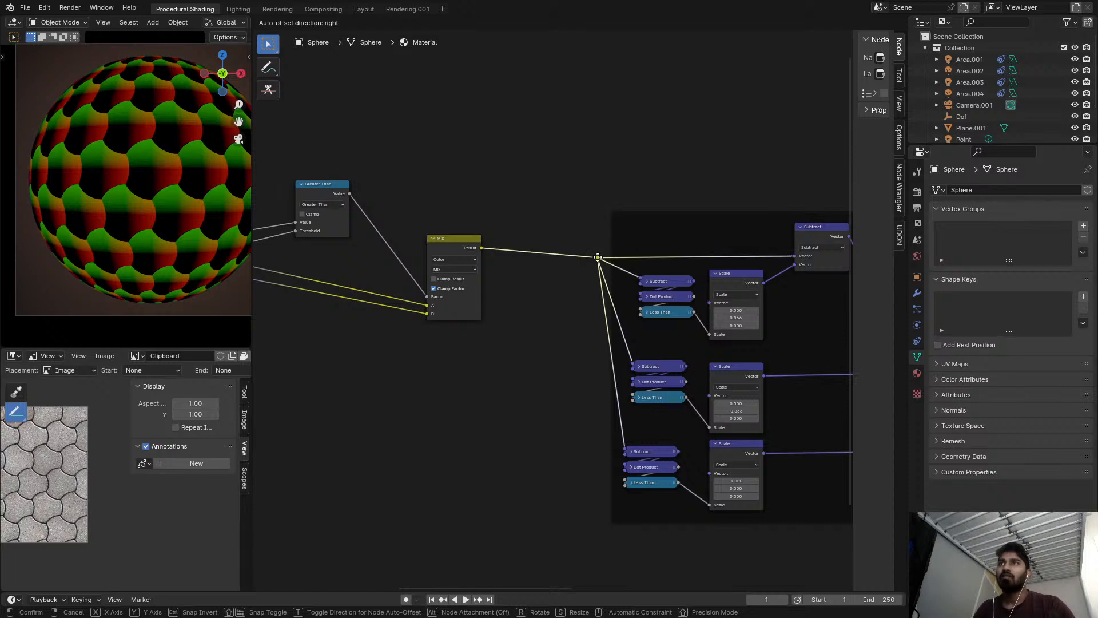
{"action": "left_click", "coordinate": [599, 257]}
{"action": "key", "text": "g"}
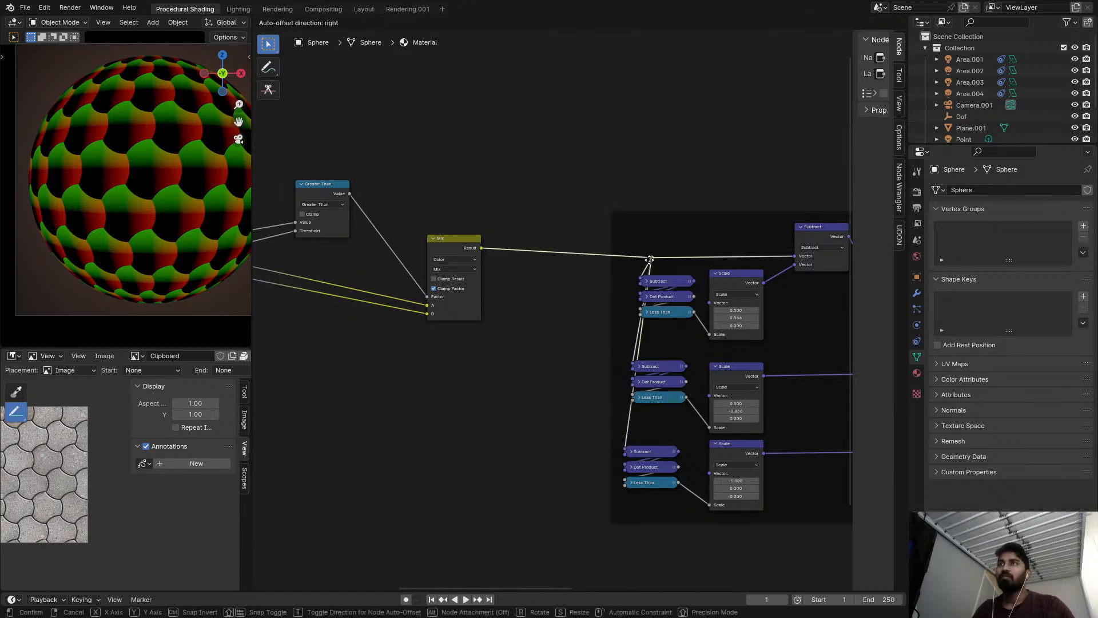
{"action": "left_click", "coordinate": [580, 257]}
{"action": "left_click", "coordinate": [640, 184]}
Duplicate the topmost Add node after the frame with its input link, place it above the others and preview its output.
{"action": "scroll", "coordinate": [638, 182], "scroll_direction": "down", "scroll_amount": 2}
{"action": "middle_click_drag", "start_coordinate": [629, 178], "coordinate": [457, 150]}
{"action": "scroll", "coordinate": [646, 206], "scroll_direction": "up", "scroll_amount": 2}
{"action": "scroll", "coordinate": [744, 286], "scroll_direction": "up", "scroll_amount": 2}
{"action": "middle_click_drag", "start_coordinate": [748, 289], "coordinate": [588, 269]}
{"action": "scroll", "coordinate": [629, 309], "scroll_direction": "down", "scroll_amount": 2}
{"action": "middle_click_drag", "start_coordinate": [656, 349], "coordinate": [554, 312]}
{"action": "scroll", "coordinate": [591, 263], "scroll_direction": "up", "scroll_amount": 2}
{"action": "middle_click_drag", "start_coordinate": [586, 193], "coordinate": [506, 225]}
{"action": "scroll", "coordinate": [505, 225], "scroll_direction": "up", "scroll_amount": 7}
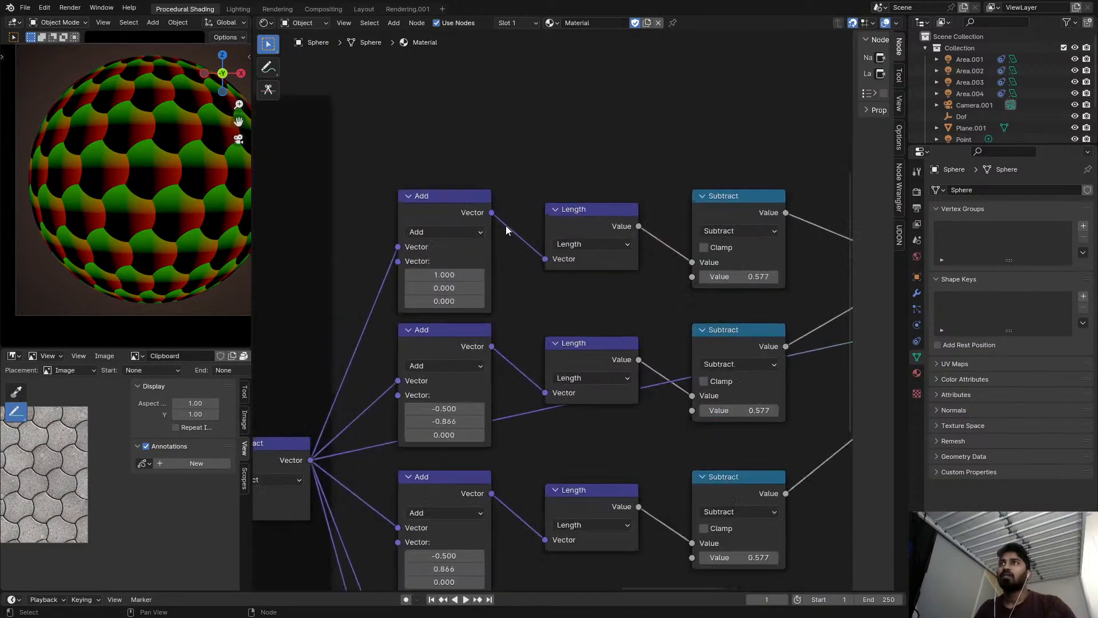
{"action": "scroll", "coordinate": [488, 244], "scroll_direction": "down", "scroll_amount": 2}
{"action": "middle_click_drag", "start_coordinate": [469, 413], "coordinate": [435, 401]}
{"action": "scroll", "coordinate": [477, 313], "scroll_direction": "up", "scroll_amount": 1}
{"action": "scroll", "coordinate": [413, 156], "scroll_direction": "up", "scroll_amount": 3}
{"action": "middle_click_drag", "start_coordinate": [407, 166], "coordinate": [480, 231]}
{"action": "scroll", "coordinate": [457, 177], "scroll_direction": "up", "scroll_amount": 3}
{"action": "scroll", "coordinate": [471, 185], "scroll_direction": "down", "scroll_amount": 6}
{"action": "left_click", "coordinate": [476, 170]}
{"action": "key", "text": "ctrl+shift+d"}
{"action": "left_click", "coordinate": [503, 71]}
{"action": "left_click", "coordinate": [504, 71], "text": "ctrl+shift"}
Change the duplicated Add node's operation to Distance.
{"action": "scroll", "coordinate": [504, 115], "scroll_direction": "up", "scroll_amount": 3}
{"action": "left_click", "coordinate": [484, 93]}
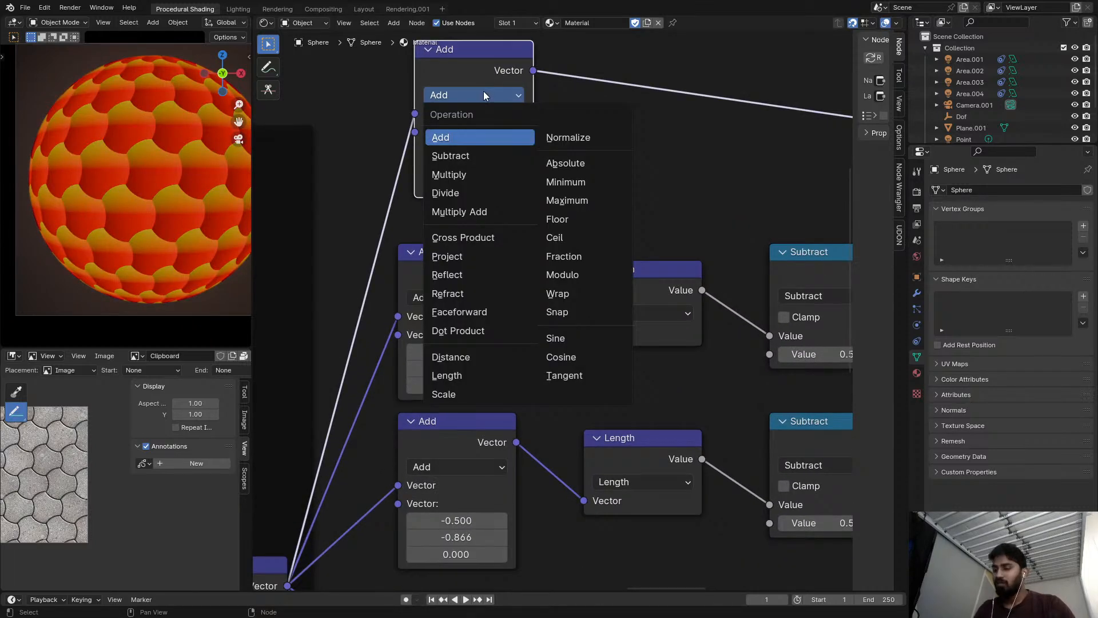
{"action": "key", "text": "d"}
{"action": "scroll", "coordinate": [544, 122], "scroll_direction": "down", "scroll_amount": 1}
{"action": "middle_click_drag", "start_coordinate": [544, 123], "coordinate": [532, 129]}
{"action": "left_click", "coordinate": [465, 101]}
{"action": "key", "text": "i"}
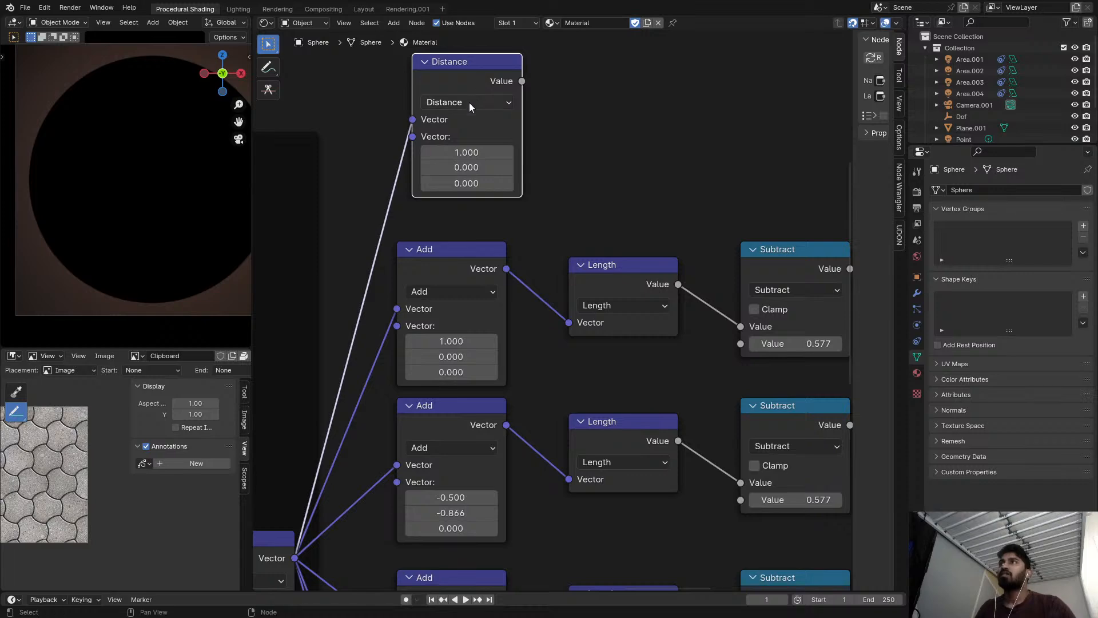
Preview the Distance node and the first Length node in turn on the sphere to compare them.
{"action": "left_click", "coordinate": [475, 80], "text": "ctrl+shift"}
{"action": "scroll", "coordinate": [545, 150], "scroll_direction": "up", "scroll_amount": 1}
{"action": "left_click", "coordinate": [636, 296], "text": "ctrl+shift"}
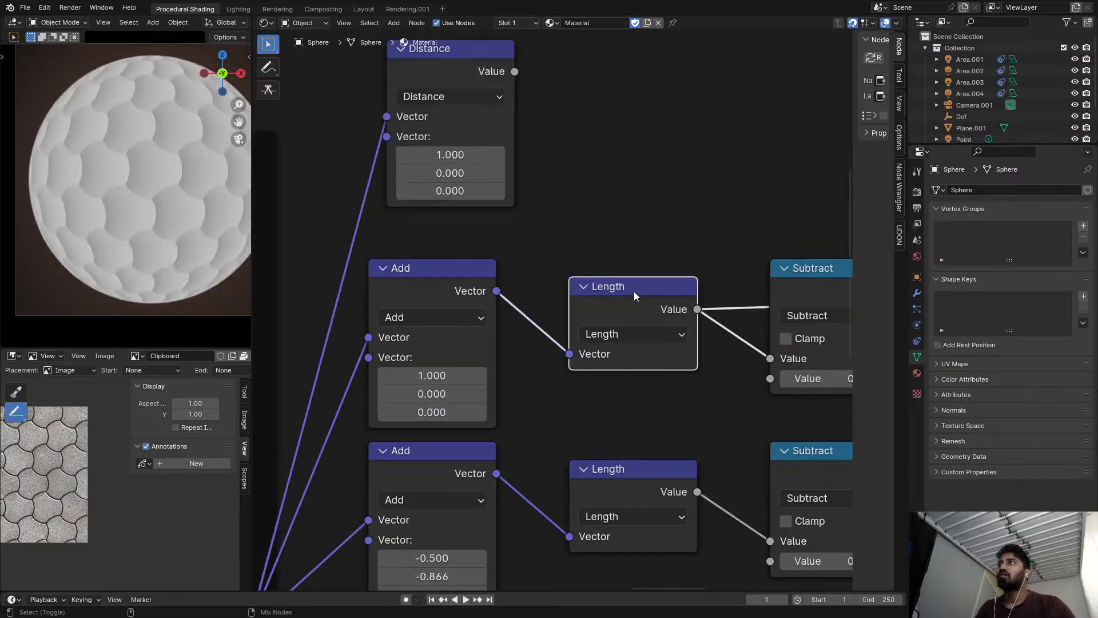
{"action": "left_click", "coordinate": [481, 65], "text": "ctrl+shift"}
{"action": "scroll", "coordinate": [571, 231], "scroll_direction": "down", "scroll_amount": 3}
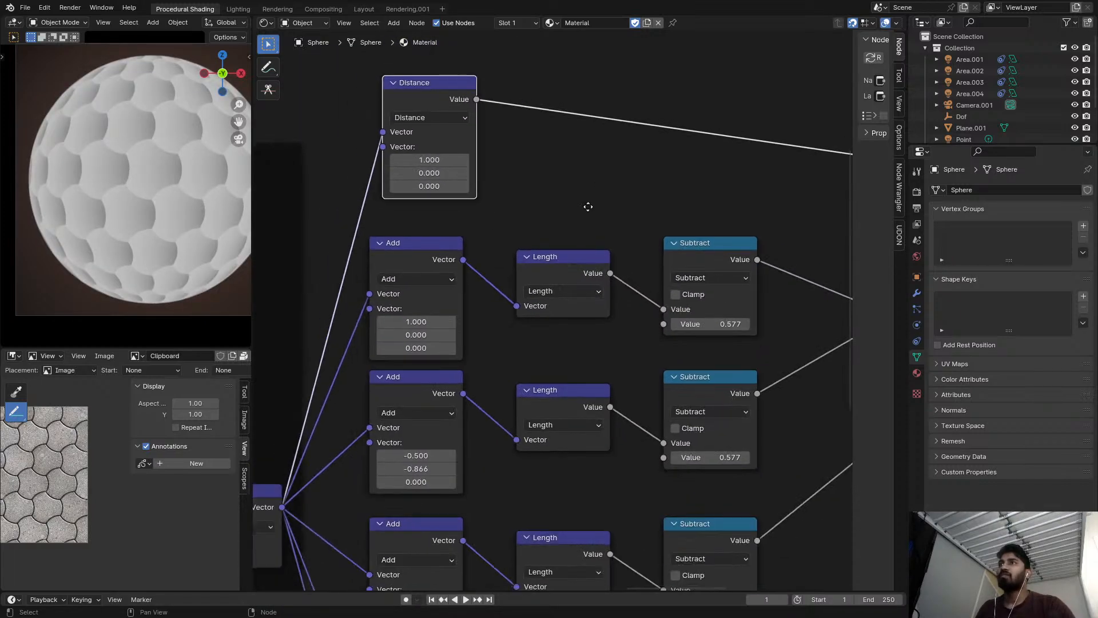
Set the Distance node's second vector X to -1.000.
{"action": "key", "text": "KP_Decimal"}
{"action": "scroll", "coordinate": [572, 328], "scroll_direction": "up", "scroll_amount": 2}
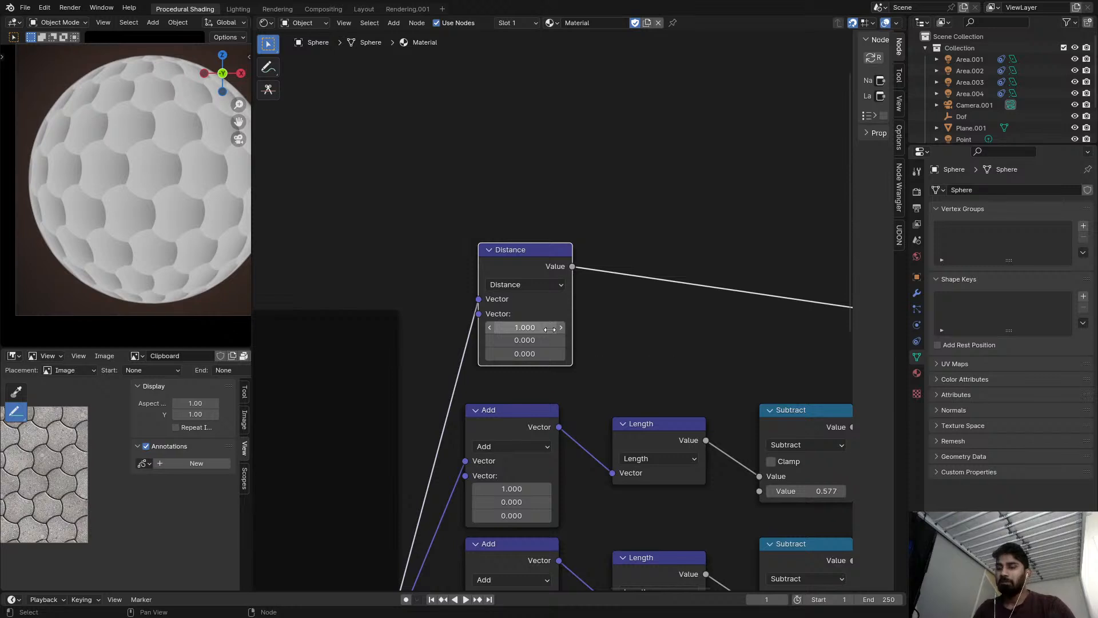
{"action": "key", "text": "minus"}
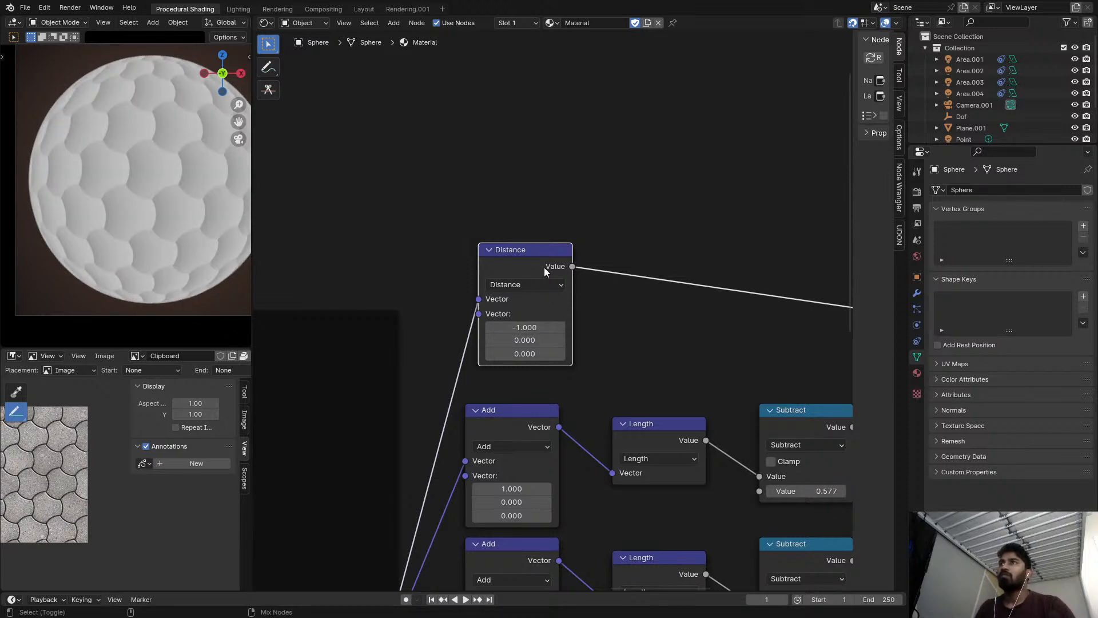
Compare the adjusted Distance output with the first Length output, and examine the first 0.577 Subtract output on the sphere.
{"action": "middle_click_drag", "start_coordinate": [543, 267], "coordinate": [503, 192]}
{"action": "left_click", "coordinate": [634, 369], "text": "ctrl+shift"}
{"action": "left_click", "coordinate": [505, 186], "text": "ctrl+shift"}
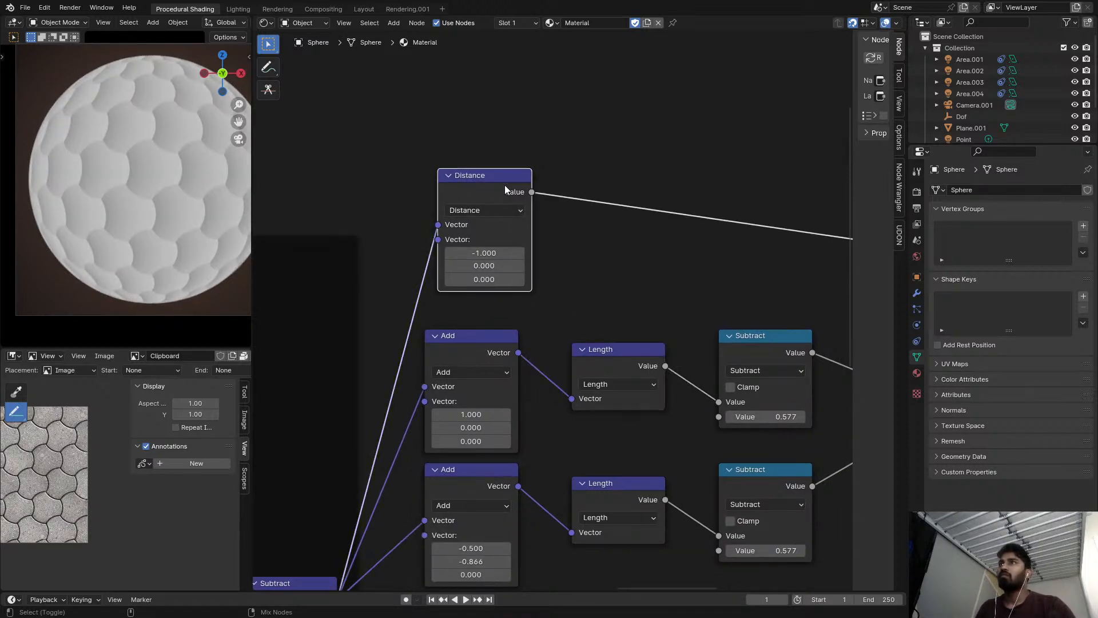
{"action": "left_click", "coordinate": [634, 359], "text": "ctrl+shift"}
{"action": "middle_click_drag", "start_coordinate": [673, 351], "coordinate": [593, 329]}
{"action": "left_click", "coordinate": [695, 324], "text": "ctrl+shift"}
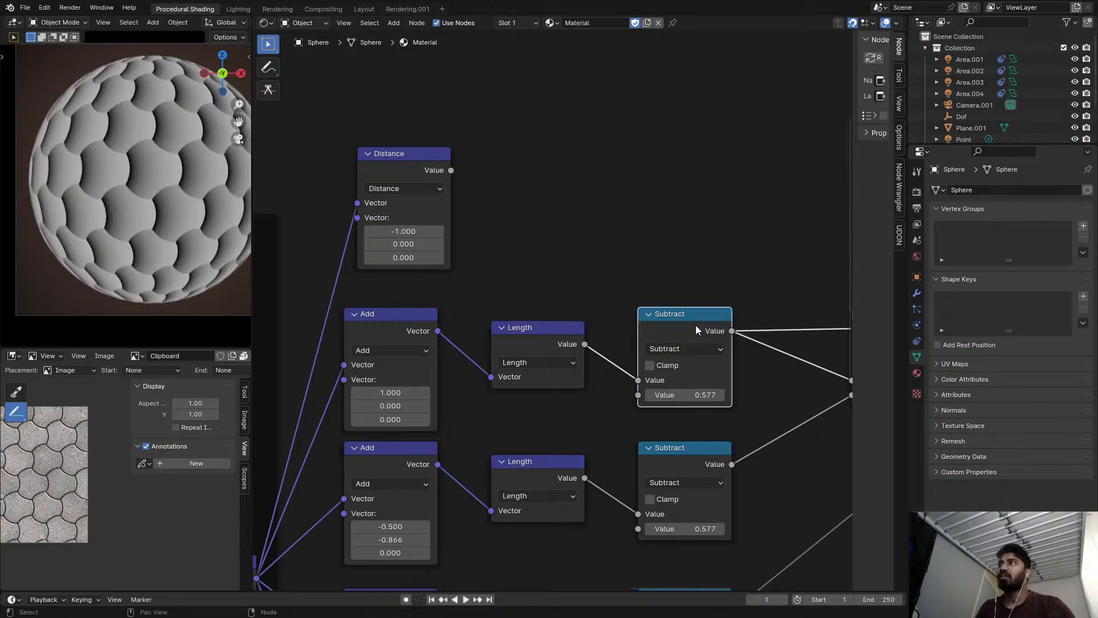
Preview the Distance node again and move it higher to leave room above the Add nodes.
{"action": "middle_click_drag", "start_coordinate": [504, 269], "coordinate": [551, 280]}
{"action": "left_click", "coordinate": [464, 182], "text": "ctrl+shift"}
{"action": "scroll", "coordinate": [545, 213], "scroll_direction": "down", "scroll_amount": 3}
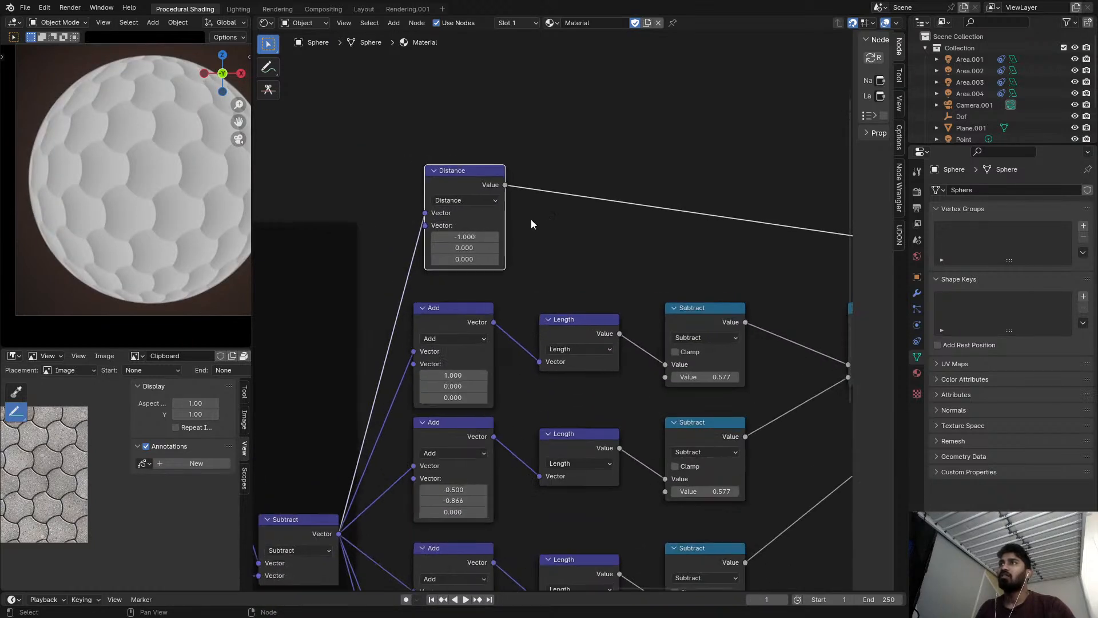
{"action": "left_click_drag", "start_coordinate": [484, 208], "coordinate": [489, 82]}
{"action": "key", "text": "ctrl+shift+d"}
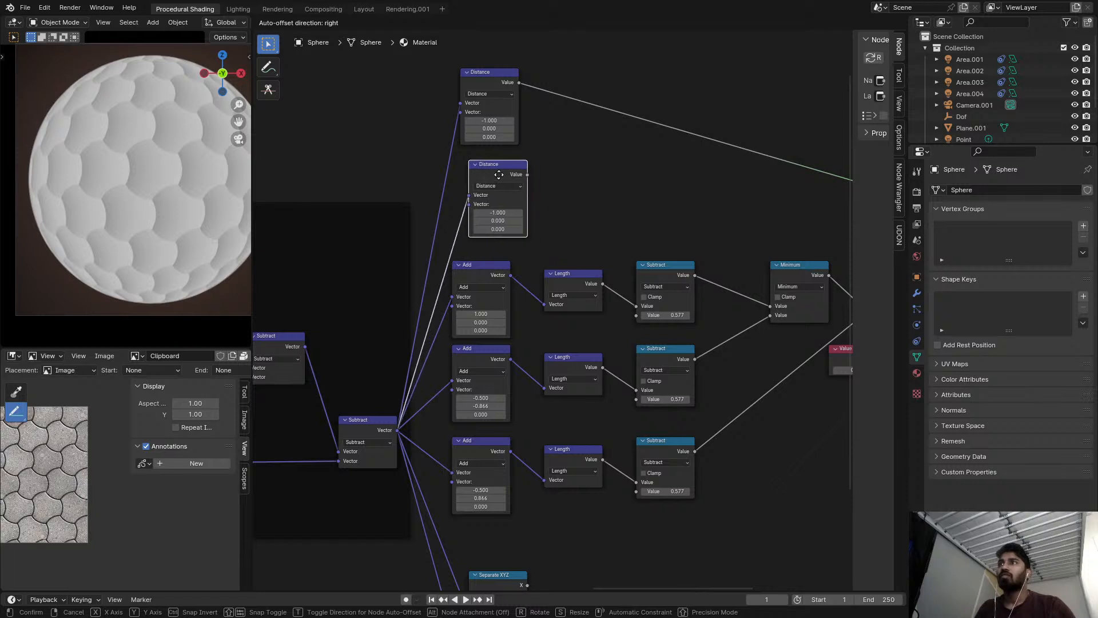
{"action": "left_click", "coordinate": [501, 192]}
{"action": "key", "text": "ctrl+x"}
Duplicate the second Add node with its input link below the Distance node, change its operation to Distance and preview it.
{"action": "left_click", "coordinate": [489, 371]}
{"action": "key", "text": "Escape"}
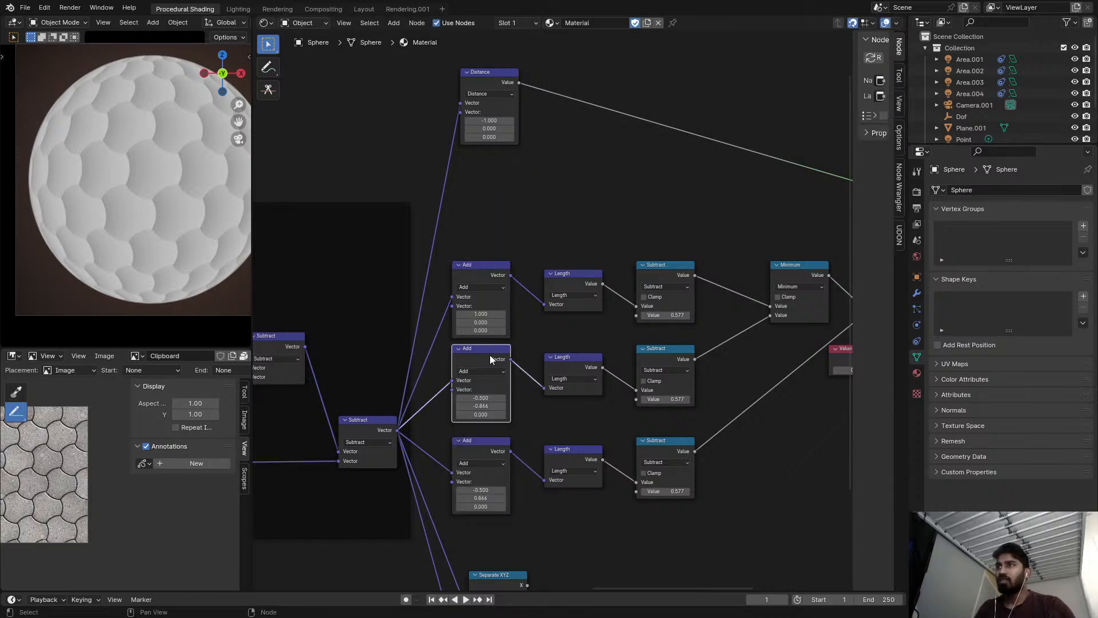
{"action": "key", "text": "shift+d"}
{"action": "left_click", "coordinate": [496, 160]}
{"action": "left_click", "coordinate": [498, 169], "text": "ctrl+shift"}
{"action": "left_click", "coordinate": [496, 185]}
{"action": "key", "text": "i"}
{"action": "scroll", "coordinate": [496, 184], "scroll_direction": "up", "scroll_amount": 4}
{"action": "left_click", "coordinate": [496, 170], "text": "ctrl+shift"}
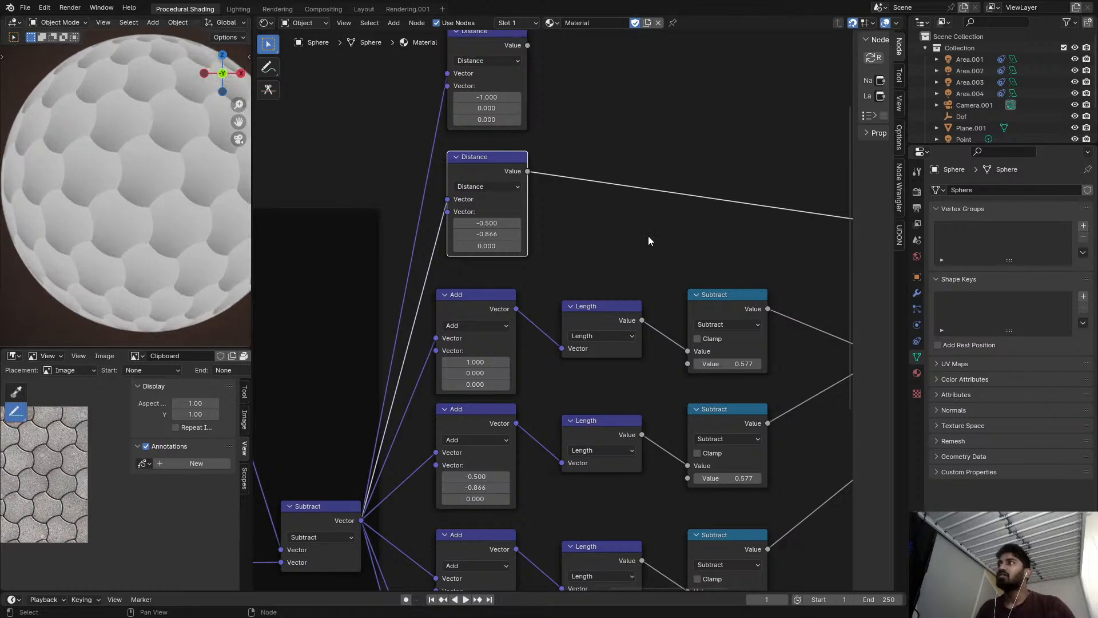
Move both Distance nodes higher to leave room for a third beneath them.
{"action": "scroll", "coordinate": [578, 472], "scroll_direction": "down", "scroll_amount": 1}
{"action": "left_click_drag", "start_coordinate": [412, 73], "coordinate": [510, 121]}
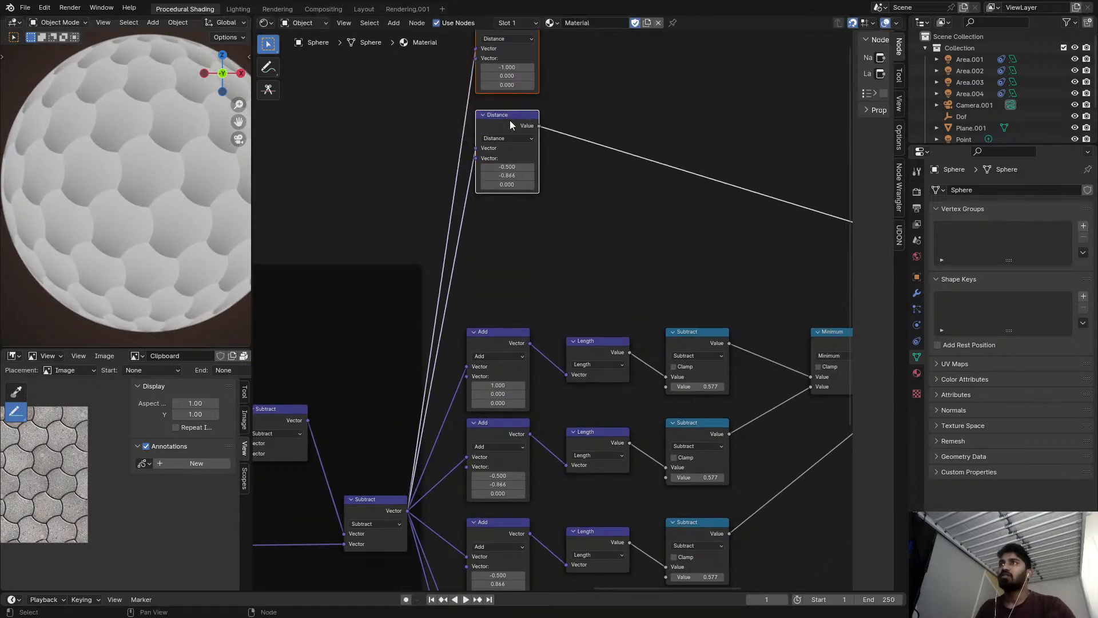
{"action": "key", "text": "ctrl+shift+d"}
{"action": "left_click", "coordinate": [509, 223]}
{"action": "middle_click_drag", "start_coordinate": [509, 275], "coordinate": [521, 210]}
{"action": "key", "text": "ctrl+x"}
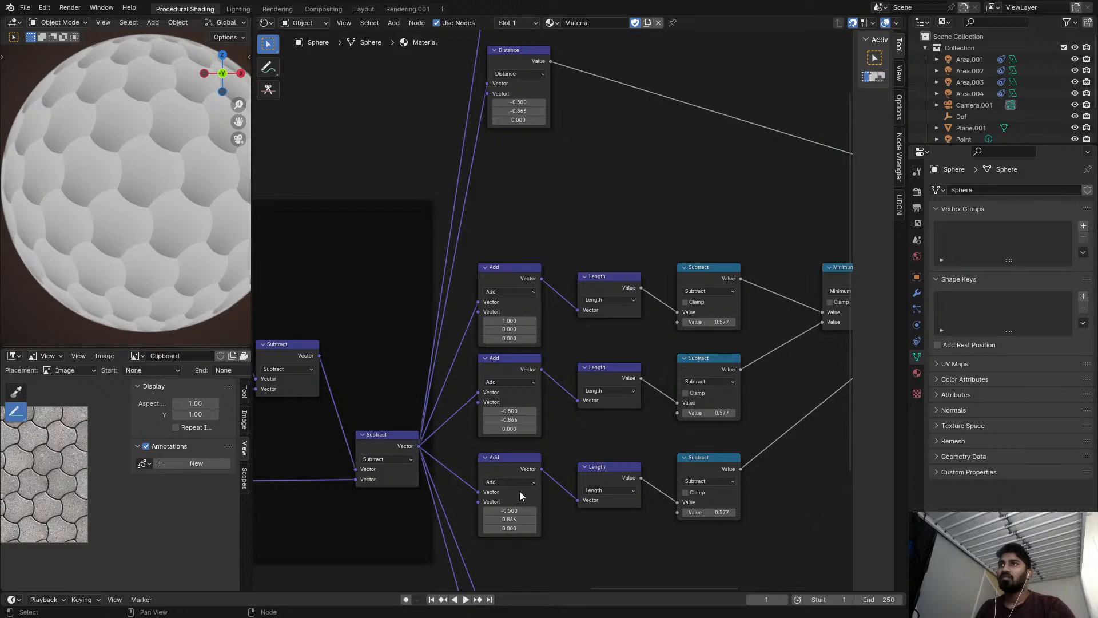
Duplicate the third Add node with its input link beneath the second Distance node, change its operation to Distance and preview it.
{"action": "left_click", "coordinate": [523, 468]}
{"action": "key", "text": "ctrl+shift+d"}
{"action": "left_click", "coordinate": [546, 147]}
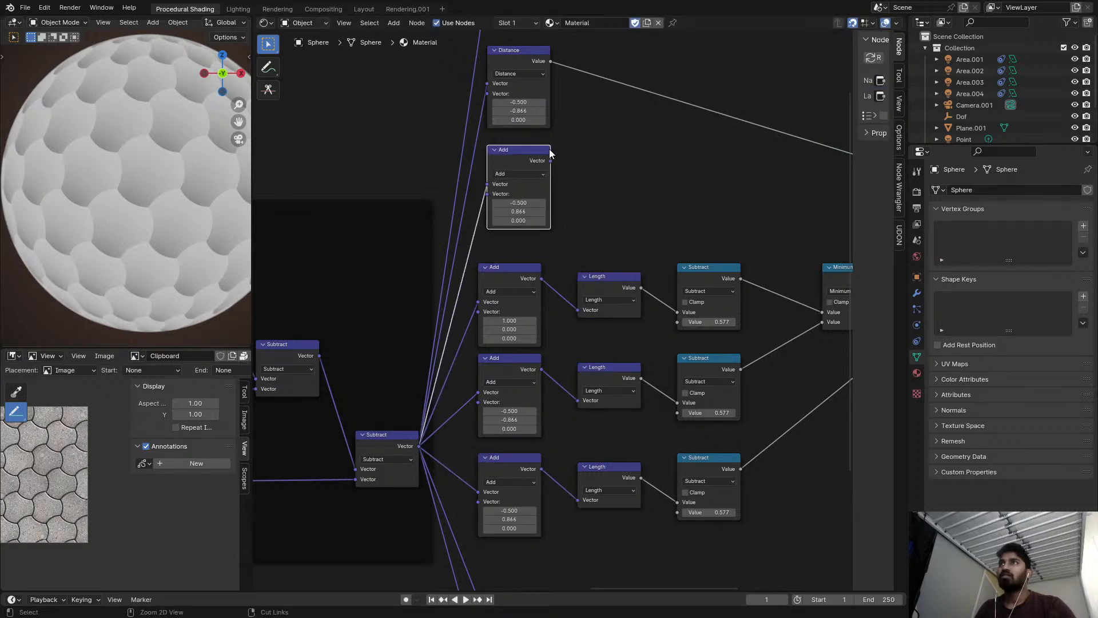
{"action": "left_click", "coordinate": [518, 173]}
{"action": "left_click", "coordinate": [561, 173]}
{"action": "middle_click_drag", "start_coordinate": [560, 162], "coordinate": [526, 196]}
{"action": "left_click", "coordinate": [489, 198], "text": "ctrl+shift"}
{"action": "scroll", "coordinate": [533, 147], "scroll_direction": "down", "scroll_amount": 3}
{"action": "middle_click_drag", "start_coordinate": [549, 81], "coordinate": [512, 126]}
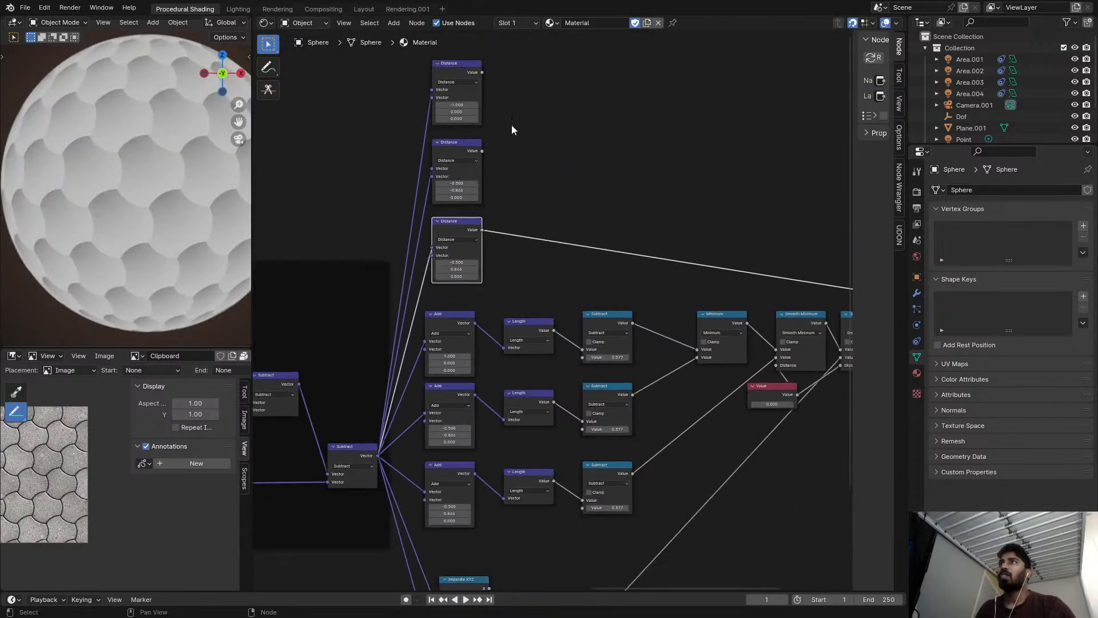
Preview each of the three Distance nodes in turn on the sphere.
{"action": "left_click", "coordinate": [460, 71], "text": "ctrl+shift"}
{"action": "left_click", "coordinate": [462, 145], "text": "ctrl+shift"}
{"action": "left_click", "coordinate": [470, 222], "text": "ctrl+shift"}
{"action": "scroll", "coordinate": [563, 226], "scroll_direction": "up", "scroll_amount": 1}
{"action": "middle_click_drag", "start_coordinate": [562, 226], "coordinate": [541, 252]}
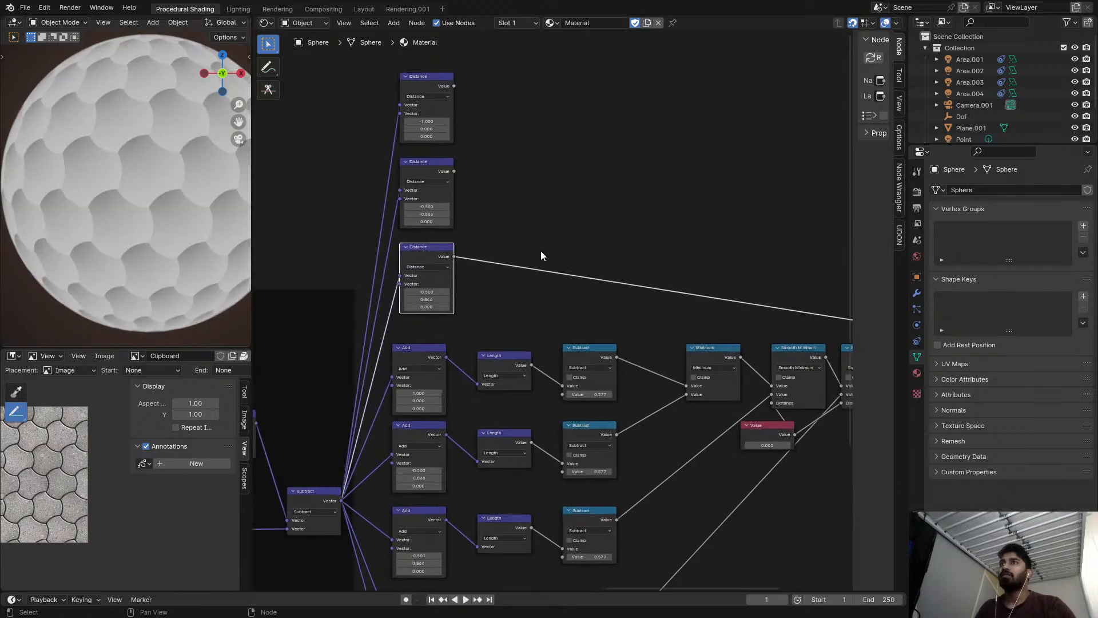
Duplicate a 0.577 Subtract node beside the Distance nodes and feed its two inputs from the first and second Distance outputs.
{"action": "left_click", "coordinate": [571, 359]}
{"action": "key", "text": "shift+d"}
{"action": "left_click", "coordinate": [517, 91]}
{"action": "right_click_drag", "start_coordinate": [441, 93], "coordinate": [532, 112], "text": "alt"}
{"action": "right_click_drag", "start_coordinate": [456, 181], "coordinate": [520, 120], "text": "alt"}
{"action": "key", "text": "alt+d"}
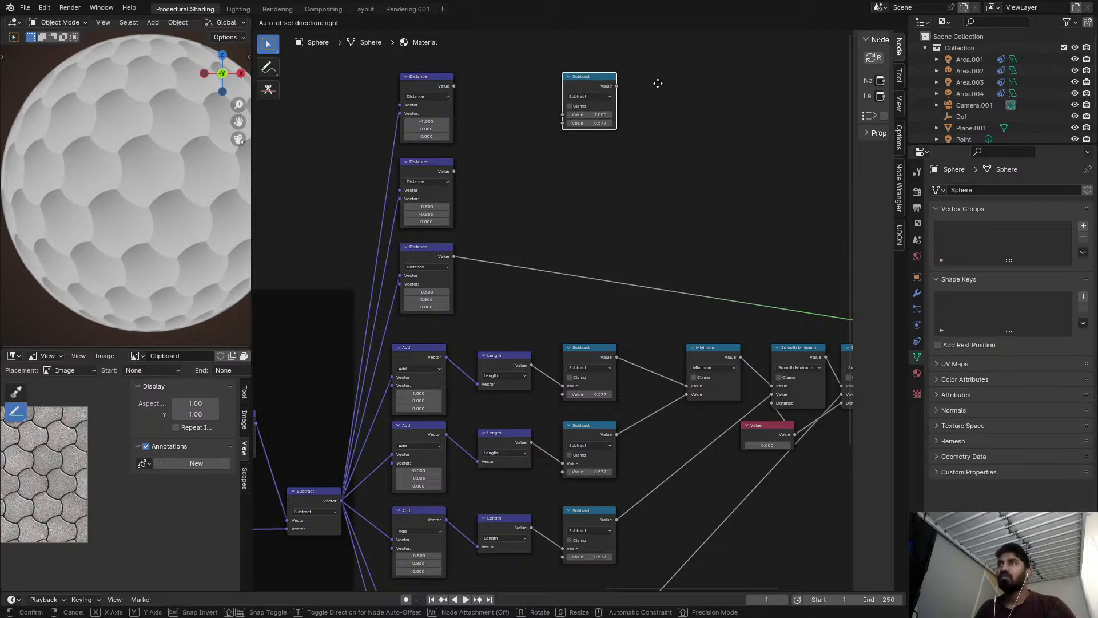
{"action": "left_click", "coordinate": [592, 93]}
{"action": "key", "text": "g"}
{"action": "left_click", "coordinate": [524, 90]}
{"action": "key", "text": "x"}
{"action": "key", "text": "ctrl+z"}
{"action": "key", "text": "ctrl+z"}
{"action": "key", "text": "ctrl+z"}
{"action": "key", "text": "ctrl+z"}
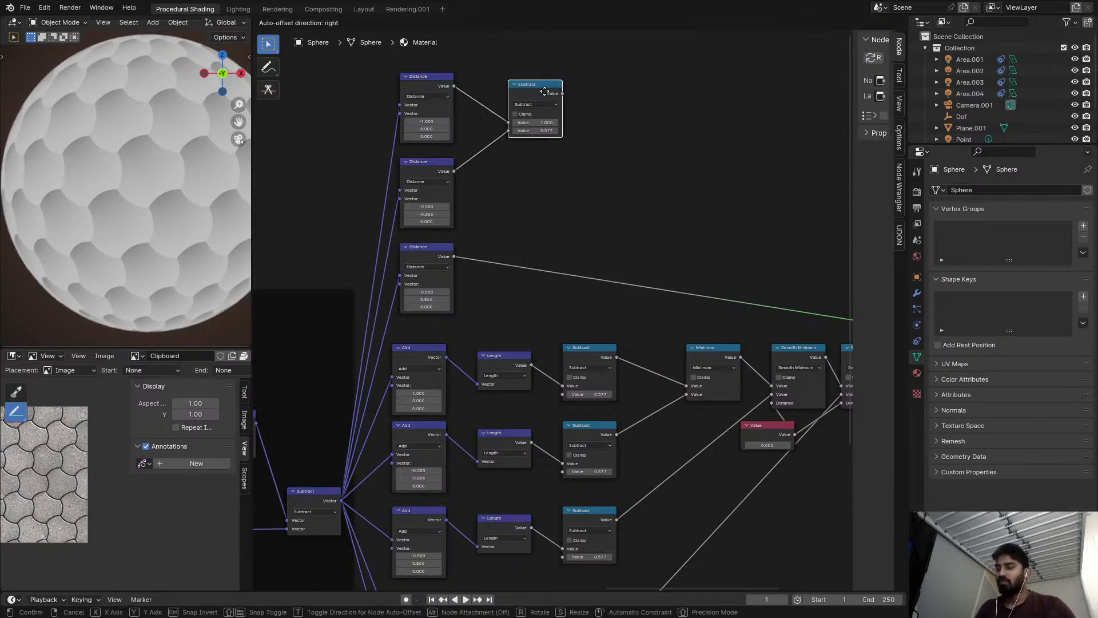
Duplicate the new Subtract node, feed it the first Subtract result and the third Distance output, and preview it.
{"action": "key", "text": "shift+d"}
{"action": "left_click", "coordinate": [676, 92]}
{"action": "right_click_drag", "start_coordinate": [466, 247], "coordinate": [640, 109], "text": "alt"}
{"action": "left_click_drag", "start_coordinate": [642, 124], "coordinate": [643, 132]}
{"action": "right_click_drag", "start_coordinate": [561, 92], "coordinate": [651, 98], "text": "alt"}
{"action": "left_click", "coordinate": [657, 93], "text": "ctrl+shift"}
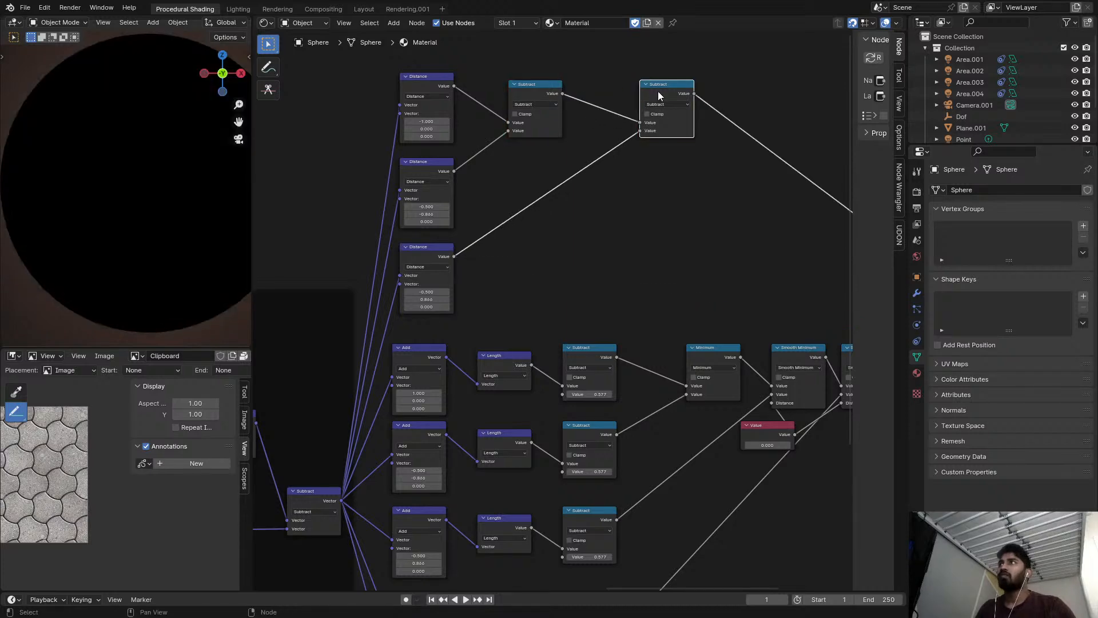
Change both Subtract nodes combining the Distance outputs to Minimum.
{"action": "scroll", "coordinate": [655, 93], "scroll_direction": "up", "scroll_amount": 1}
{"action": "left_click", "coordinate": [523, 106]}
{"action": "left_click", "coordinate": [569, 96]}
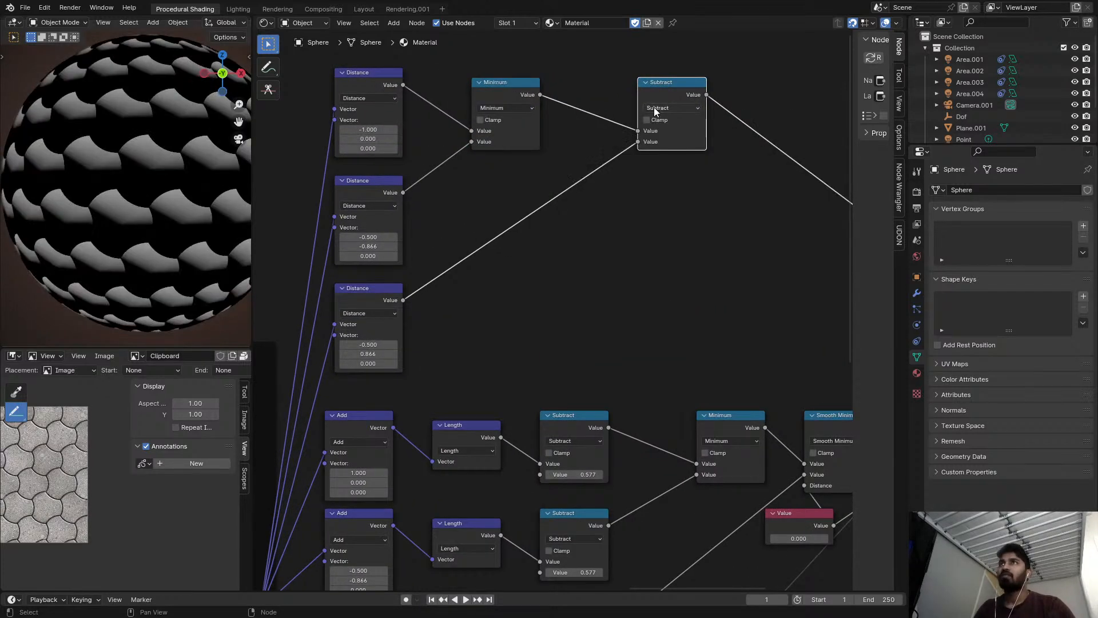
{"action": "left_click", "coordinate": [650, 108]}
{"action": "key", "text": "n"}
Move the second Minimum node closer to the first and compare its preview with the older branch's first Subtract output.
{"action": "left_click_drag", "start_coordinate": [666, 91], "coordinate": [607, 92]}
{"action": "scroll", "coordinate": [497, 124], "scroll_direction": "up", "scroll_amount": 1}
{"action": "scroll", "coordinate": [498, 146], "scroll_direction": "up", "scroll_amount": 1}
{"action": "scroll", "coordinate": [571, 137], "scroll_direction": "down", "scroll_amount": 3}
{"action": "middle_click_drag", "start_coordinate": [570, 137], "coordinate": [504, 129]}
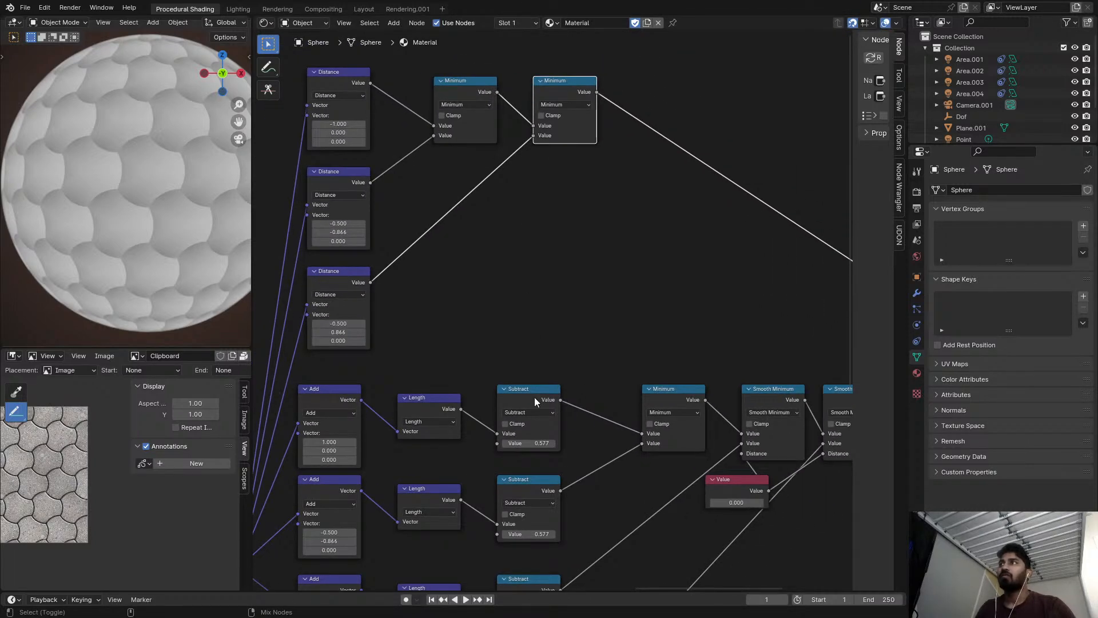
{"action": "left_click", "coordinate": [534, 397], "text": "ctrl+shift"}
{"action": "left_click", "coordinate": [575, 87], "text": "ctrl+shift"}
{"action": "left_click", "coordinate": [682, 403]}
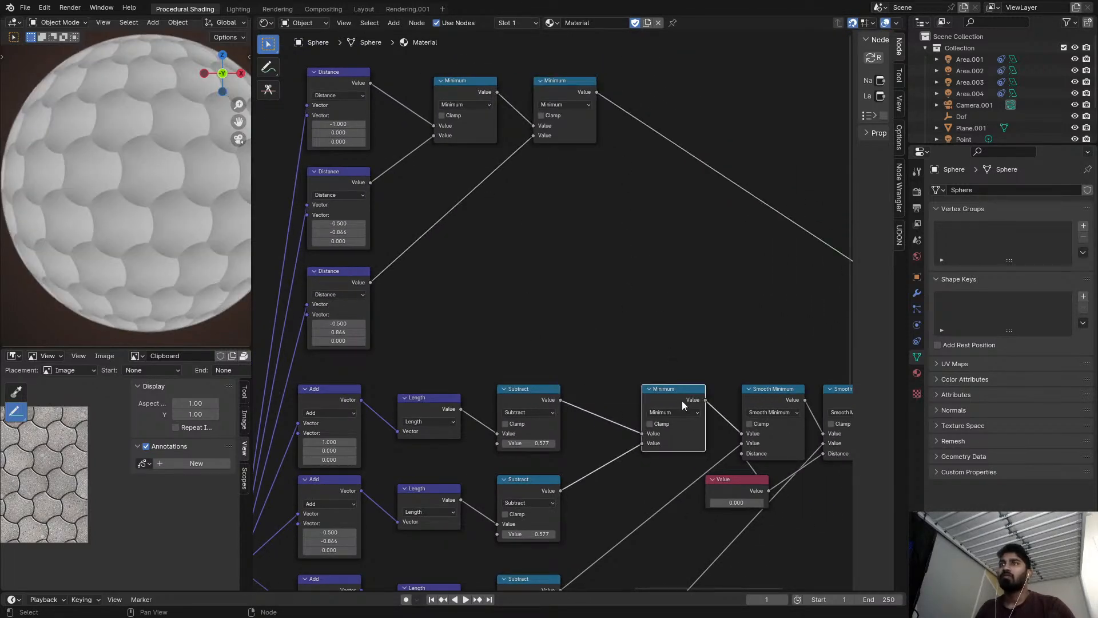
{"action": "key", "text": "shift+d"}
{"action": "left_click", "coordinate": [647, 84]}
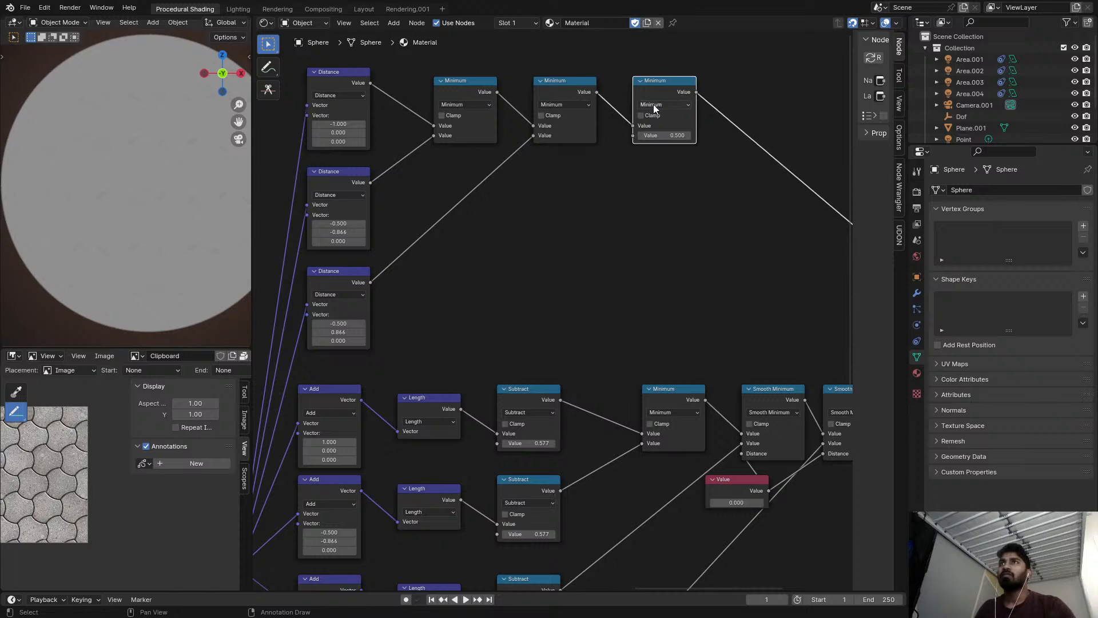
{"action": "left_click", "coordinate": [655, 104]}
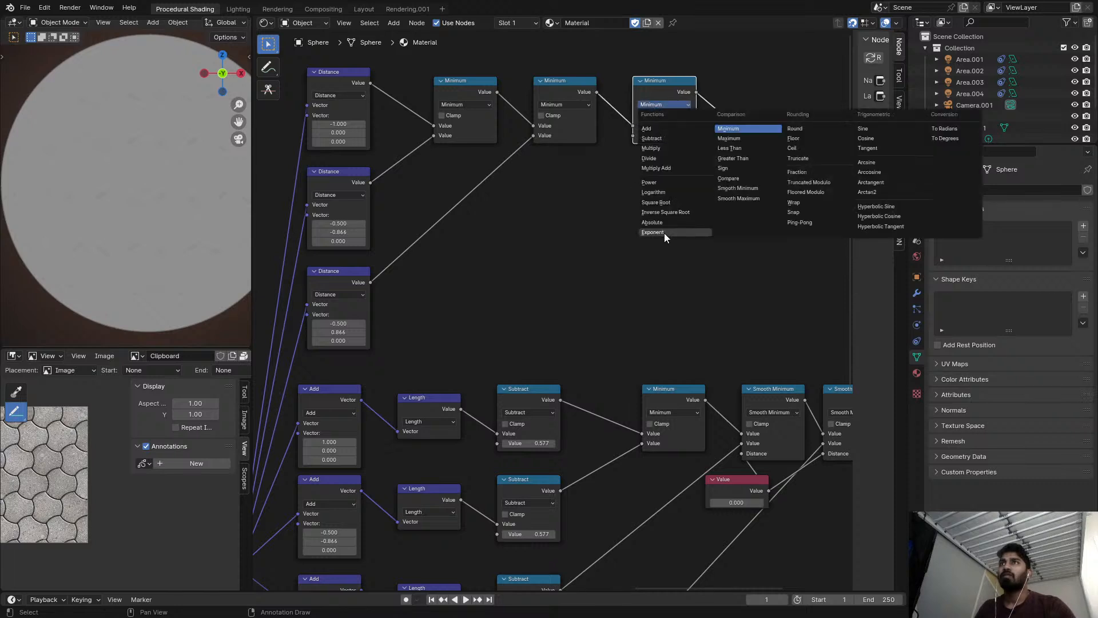
{"action": "left_click", "coordinate": [664, 202]}
{"action": "scroll", "coordinate": [666, 115], "scroll_direction": "up", "scroll_amount": 2}
{"action": "key", "text": "ctrl+x"}
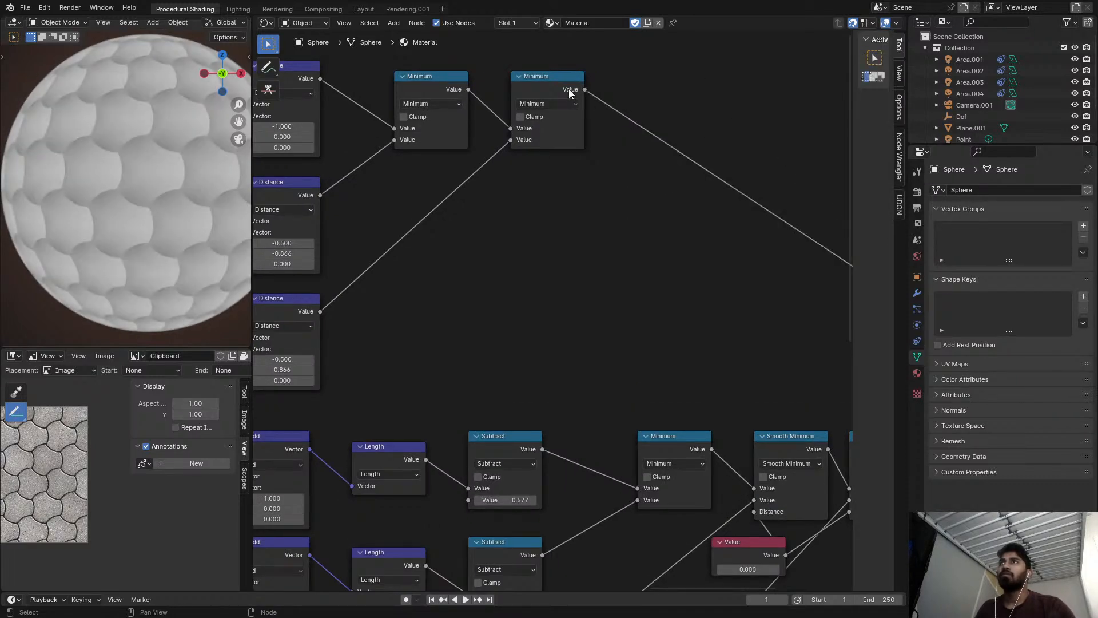
Duplicate a 0.577 Subtract node and insert it after the second Minimum node of the Distance branch, previewing its result.
{"action": "left_click", "coordinate": [568, 88]}
{"action": "key", "text": "shift+d"}
{"action": "left_click", "coordinate": [713, 111]}
{"action": "key", "text": "ctrl+minus"}
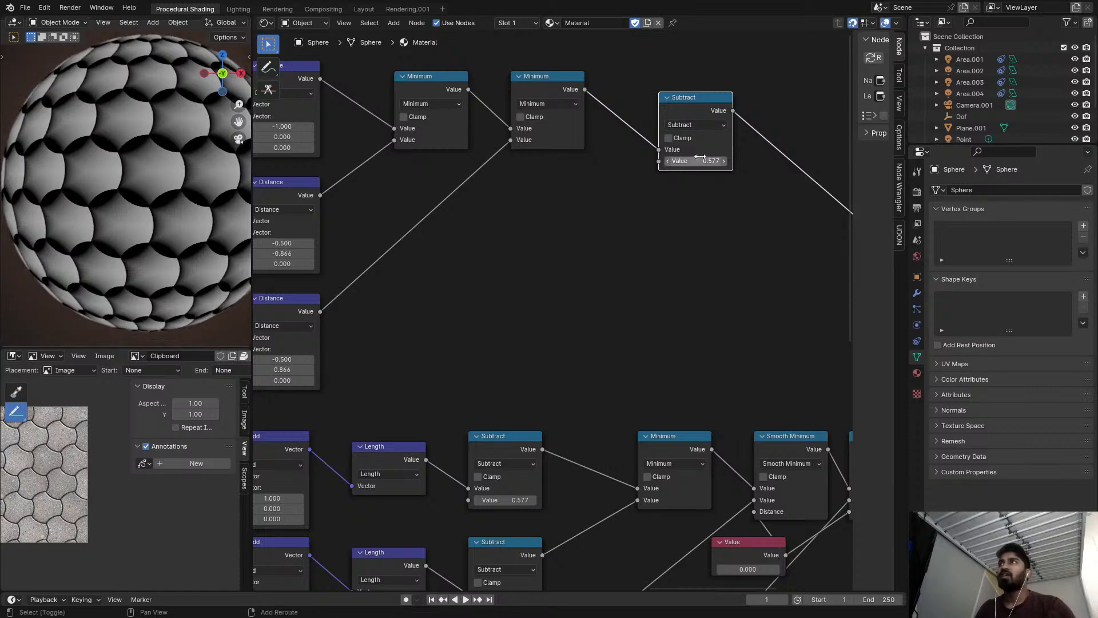
{"action": "left_click", "coordinate": [705, 152], "text": "shift"}
{"action": "mouse_move", "coordinate": [696, 158]}
{"action": "left_mouse_down"}
{"action": "mouse_move", "coordinate": [720, 158]}
{"action": "mouse_move", "coordinate": [675, 158]}
{"action": "mouse_move", "coordinate": [703, 157]}
{"action": "left_mouse_up"}
{"action": "right_click", "coordinate": [698, 159]}
Examine the Minimum result, and preview the first, second and third Distance outputs in turn.
{"action": "middle_click_drag", "start_coordinate": [503, 120], "coordinate": [613, 133]}
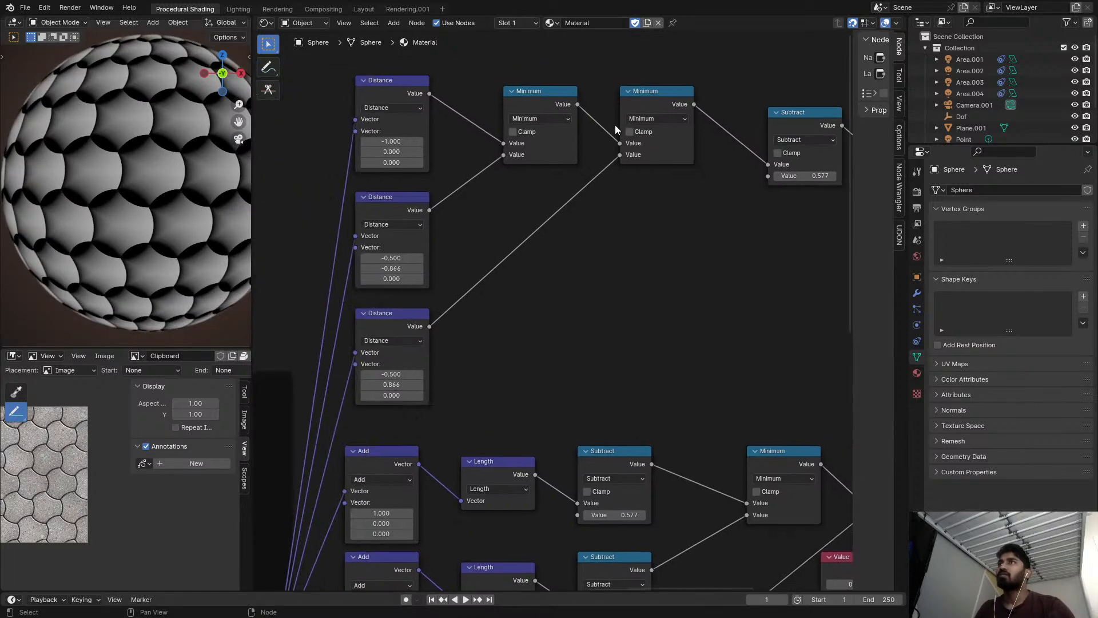
{"action": "left_click", "coordinate": [640, 102], "text": "ctrl+shift"}
{"action": "scroll", "coordinate": [620, 221], "scroll_direction": "down", "scroll_amount": 2}
{"action": "scroll", "coordinate": [621, 225], "scroll_direction": "down", "scroll_amount": 2}
{"action": "middle_click_drag", "start_coordinate": [632, 259], "coordinate": [550, 254]}
{"action": "scroll", "coordinate": [541, 200], "scroll_direction": "up", "scroll_amount": 1}
{"action": "middle_click_drag", "start_coordinate": [540, 171], "coordinate": [592, 171]}
{"action": "scroll", "coordinate": [558, 190], "scroll_direction": "down", "scroll_amount": 1}
{"action": "scroll", "coordinate": [519, 230], "scroll_direction": "up", "scroll_amount": 2}
{"action": "middle_click_drag", "start_coordinate": [488, 257], "coordinate": [547, 216]}
{"action": "left_click", "coordinate": [574, 40], "text": "ctrl+shift"}
{"action": "scroll", "coordinate": [556, 95], "scroll_direction": "up", "scroll_amount": 1}
{"action": "middle_click_drag", "start_coordinate": [548, 130], "coordinate": [578, 198]}
{"action": "left_click", "coordinate": [462, 82], "text": "ctrl+shift"}
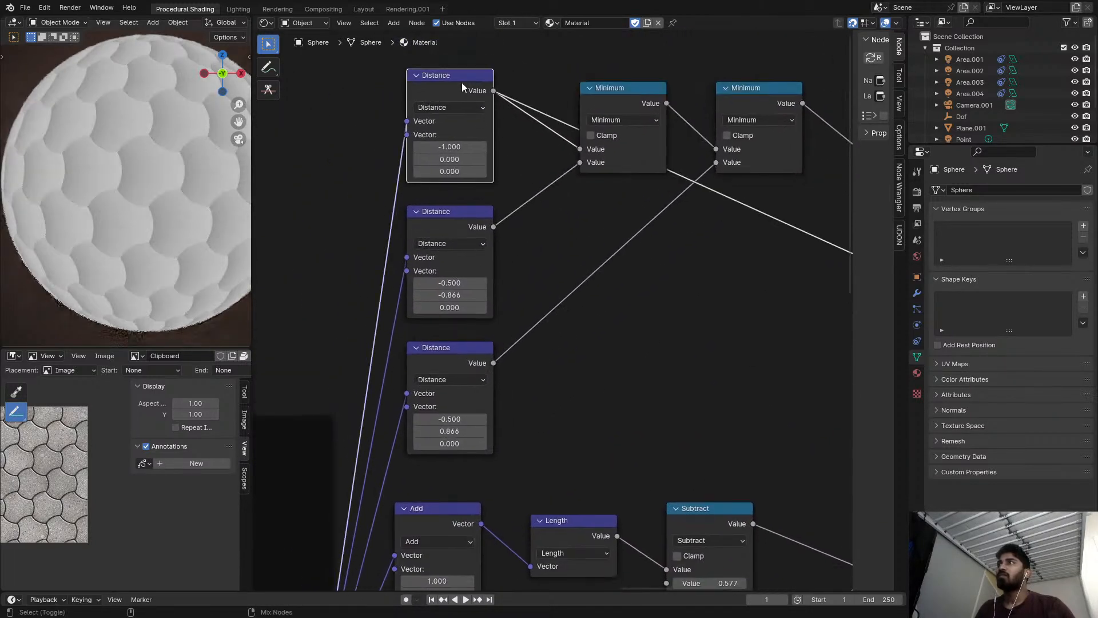
{"action": "left_click", "coordinate": [479, 223], "text": "ctrl+shift"}
{"action": "left_click", "coordinate": [461, 353], "text": "ctrl+shift"}
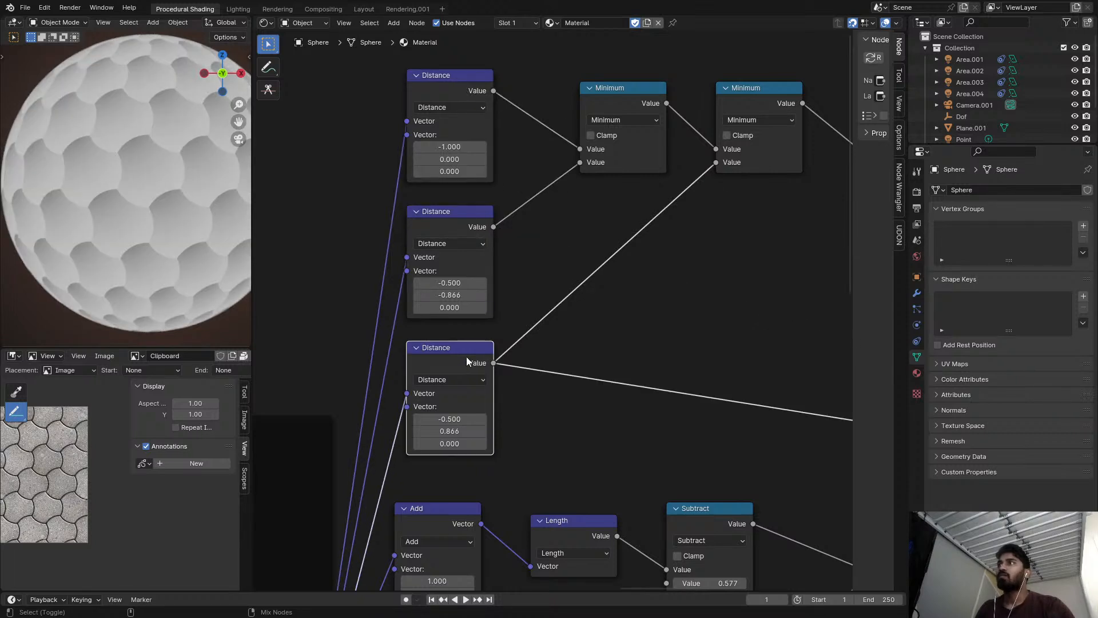
Set the third Distance node's X component to 0.500 and preview the Subtract node after the Minimum pair.
{"action": "middle_click_drag", "start_coordinate": [500, 376], "coordinate": [528, 332]}
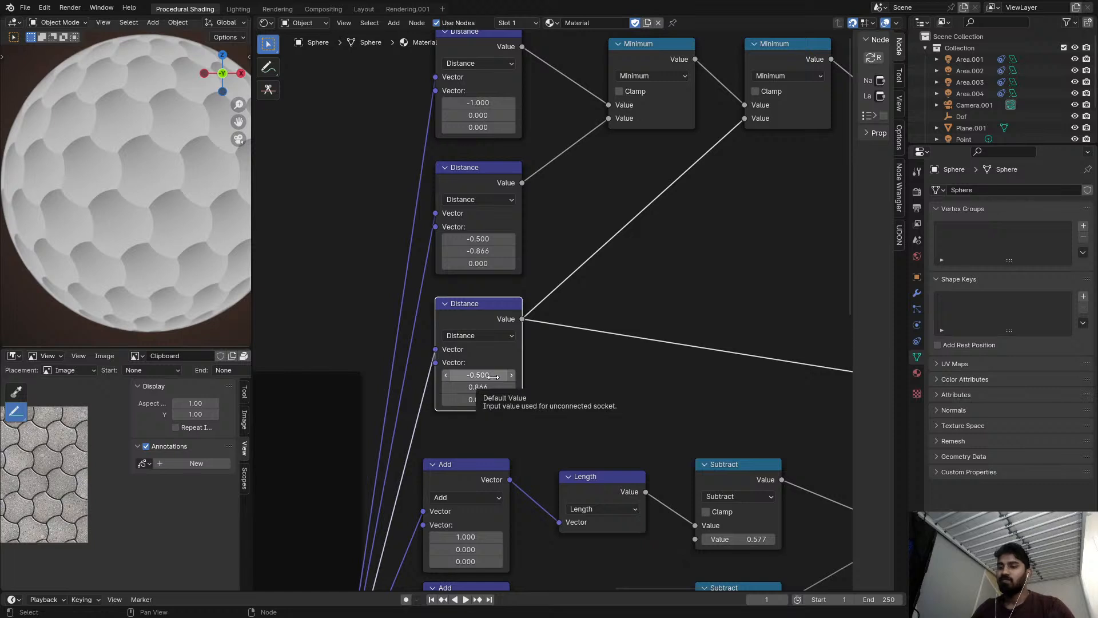
{"action": "key", "text": "minus"}
{"action": "scroll", "coordinate": [486, 385], "scroll_direction": "down", "scroll_amount": 6}
{"action": "middle_click_drag", "start_coordinate": [545, 320], "coordinate": [478, 302]}
{"action": "left_click", "coordinate": [725, 180], "text": "ctrl+shift"}
{"action": "middle_click_drag", "start_coordinate": [726, 180], "coordinate": [840, 121]}
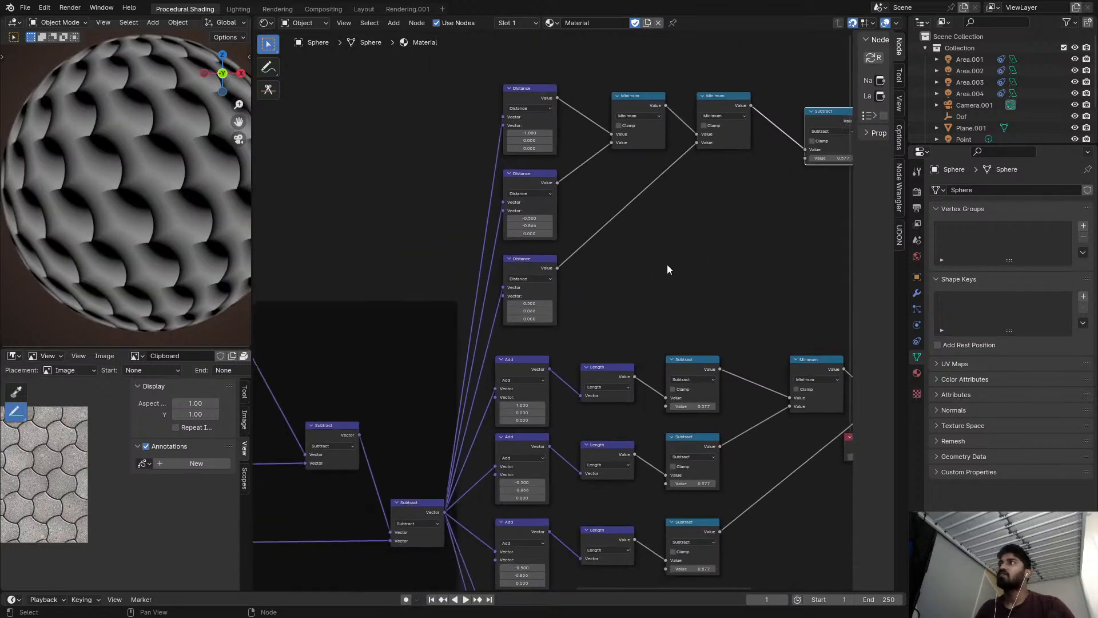
Set the third Distance node's Y component to -0.866 by flipping its sign and comparing the previewed pattern.
{"action": "key", "text": "minus"}
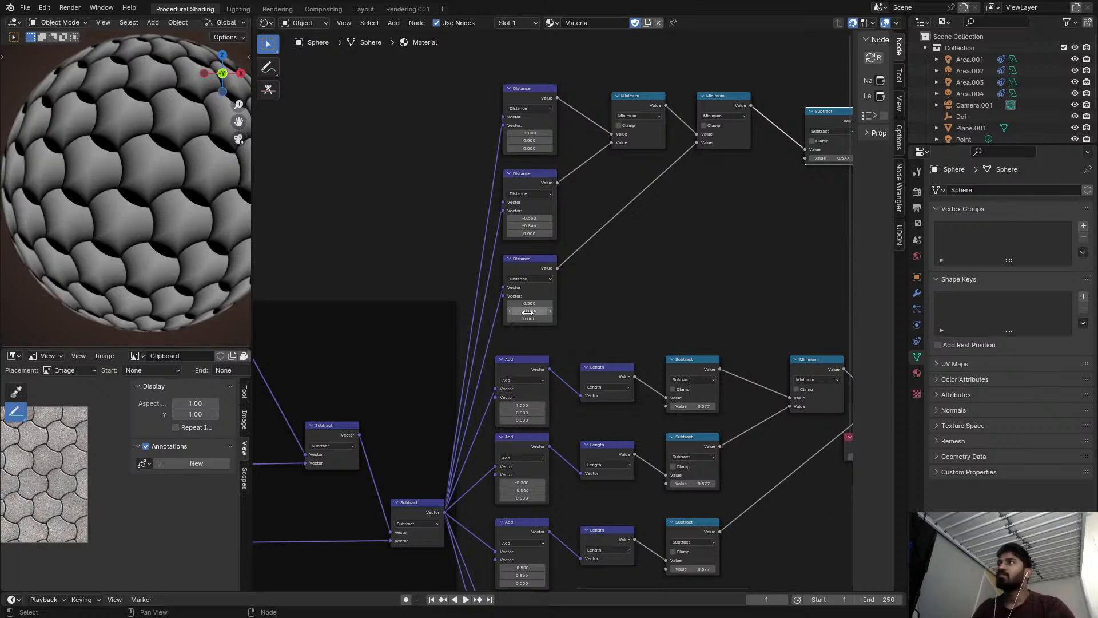
{"action": "key", "text": "minus"}
{"action": "key", "text": "minus"}
{"action": "scroll", "coordinate": [611, 252], "scroll_direction": "down", "scroll_amount": 1}
{"action": "middle_click_drag", "start_coordinate": [612, 251], "coordinate": [509, 260]}
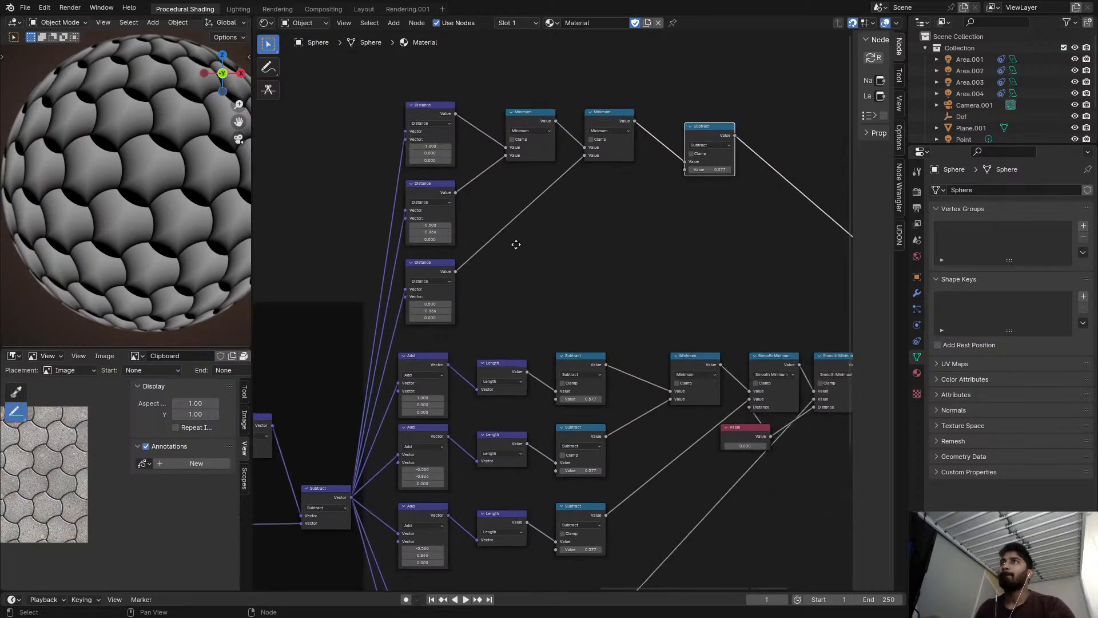
Delete the Subtract node and both Minimum nodes from the Distance branch.
{"action": "scroll", "coordinate": [657, 192], "scroll_direction": "up", "scroll_amount": 3}
{"action": "key", "text": "ctrl+x"}
{"action": "left_click_drag", "start_coordinate": [366, 70], "coordinate": [496, 170]}
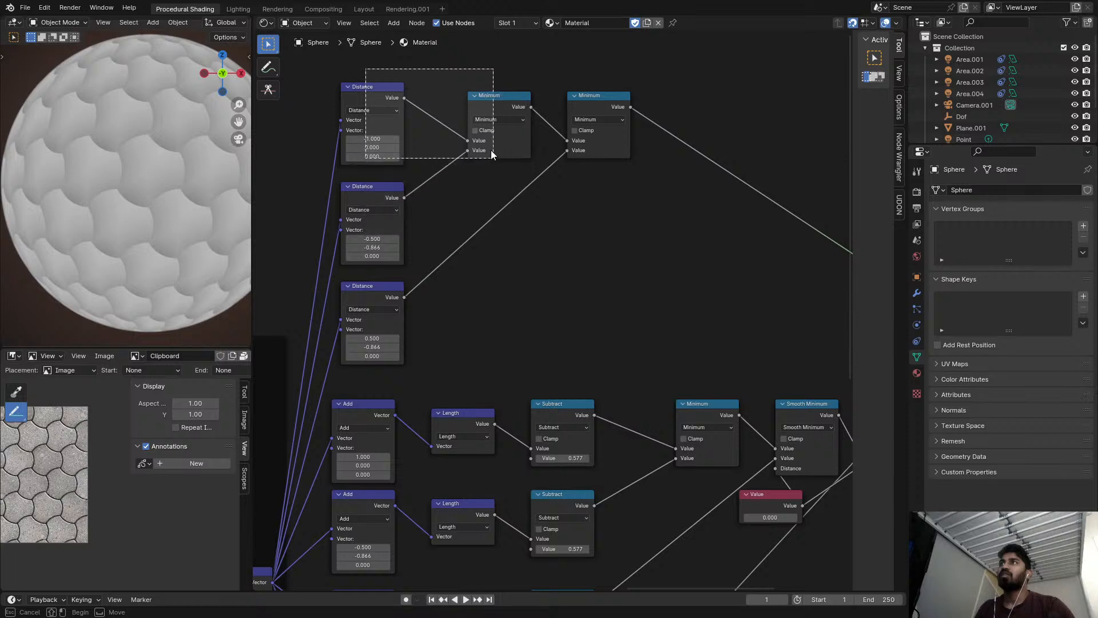
{"action": "key", "text": "Escape"}
{"action": "left_click", "coordinate": [490, 101]}
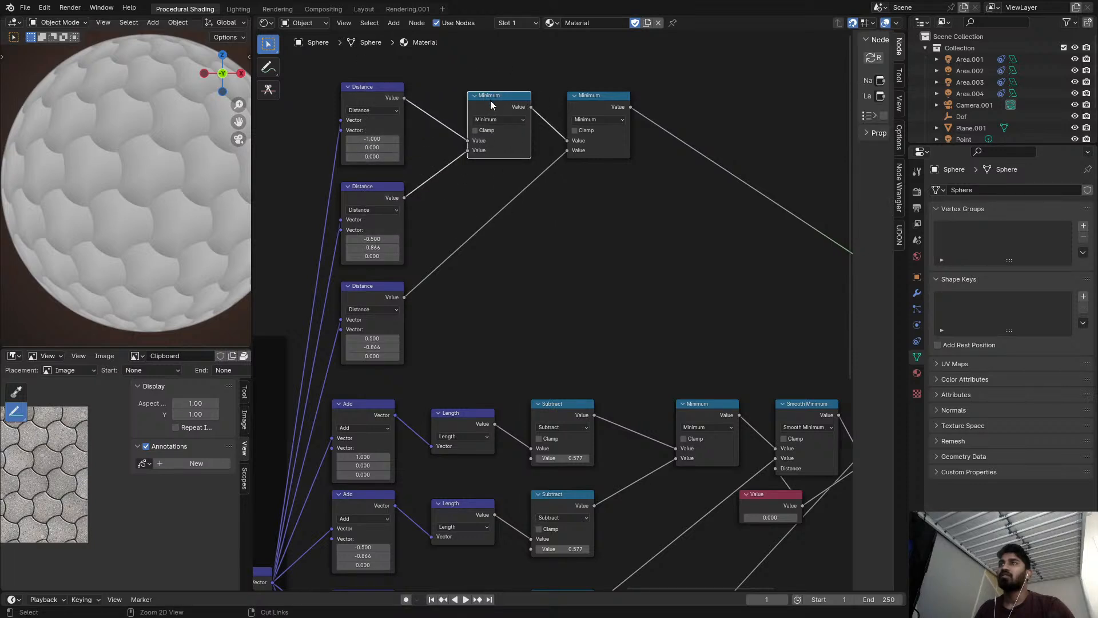
{"action": "key", "text": "ctrl+x"}
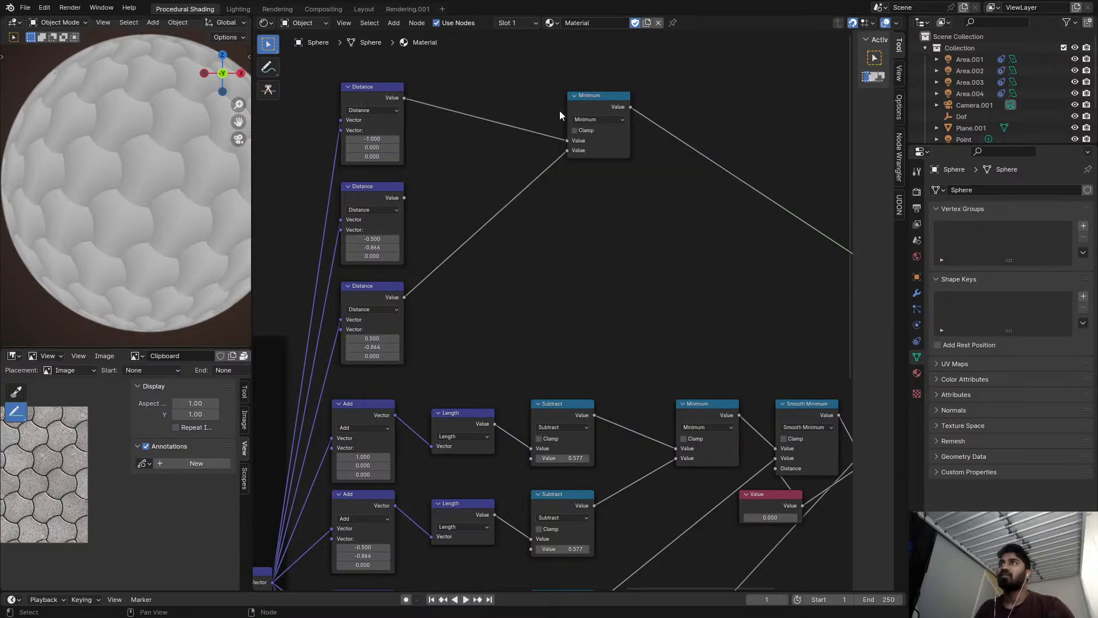
{"action": "key", "text": "ctrl+x"}
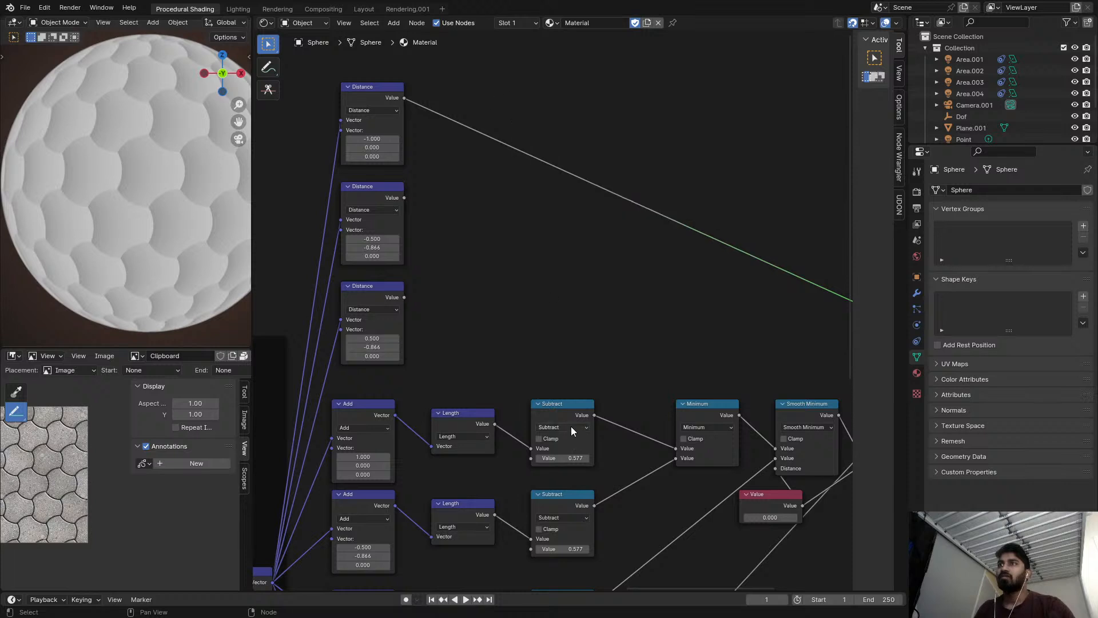
Duplicate the older branch's first 0.577 Subtract node and insert it after the first Distance node.
{"action": "left_click", "coordinate": [568, 408]}
{"action": "key", "text": "shift+d"}
{"action": "left_click", "coordinate": [483, 110]}
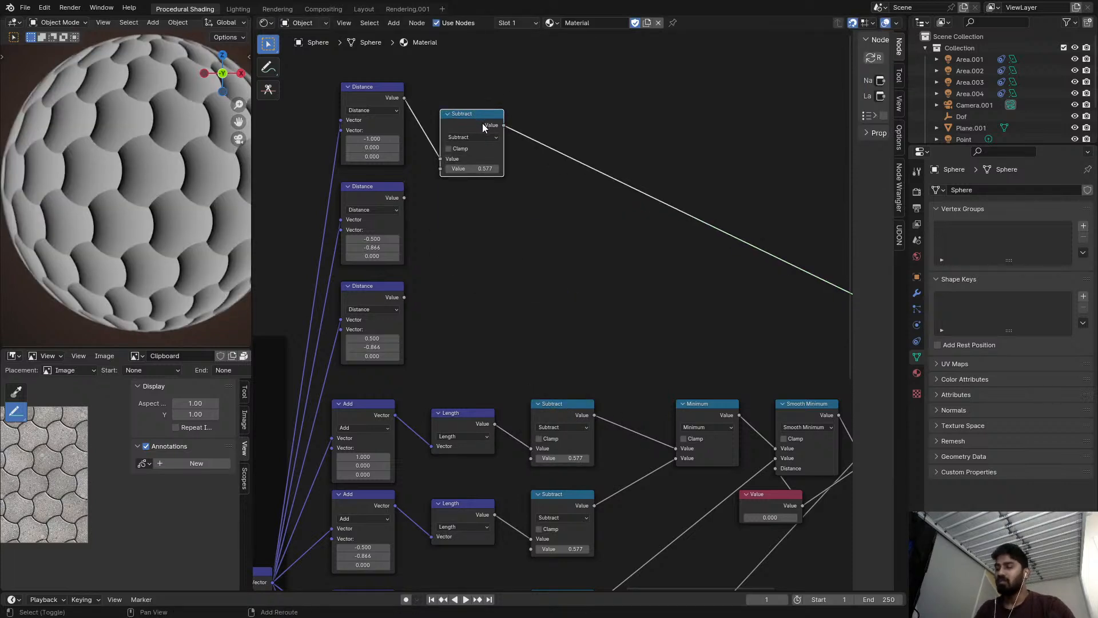
Duplicate the new Subtract node below itself, feed it the second Distance output, and preview it.
{"action": "key", "text": "shift+d"}
{"action": "left_click", "coordinate": [490, 231]}
{"action": "right_click_drag", "start_coordinate": [410, 206], "coordinate": [469, 243], "text": "alt"}
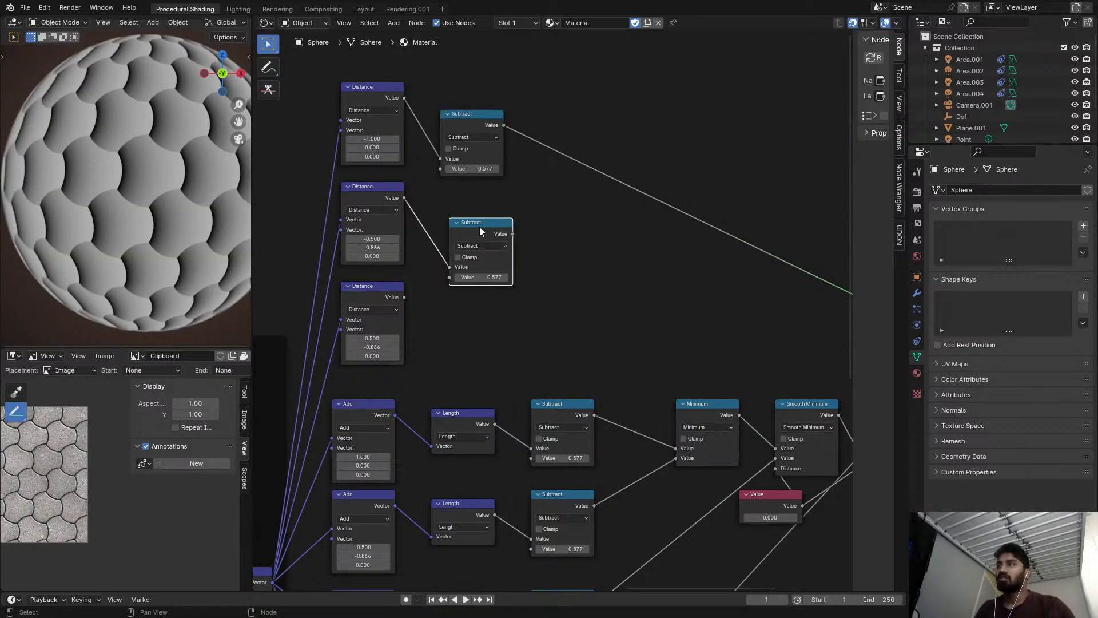
{"action": "left_click", "coordinate": [482, 226], "text": "ctrl+shift"}
{"action": "left_click_drag", "start_coordinate": [482, 225], "coordinate": [482, 198]}
Compare the second Subtract's preview with its older-branch counterpart and set the second Distance node's X component to 0.500.
{"action": "middle_click_drag", "start_coordinate": [485, 220], "coordinate": [509, 218]}
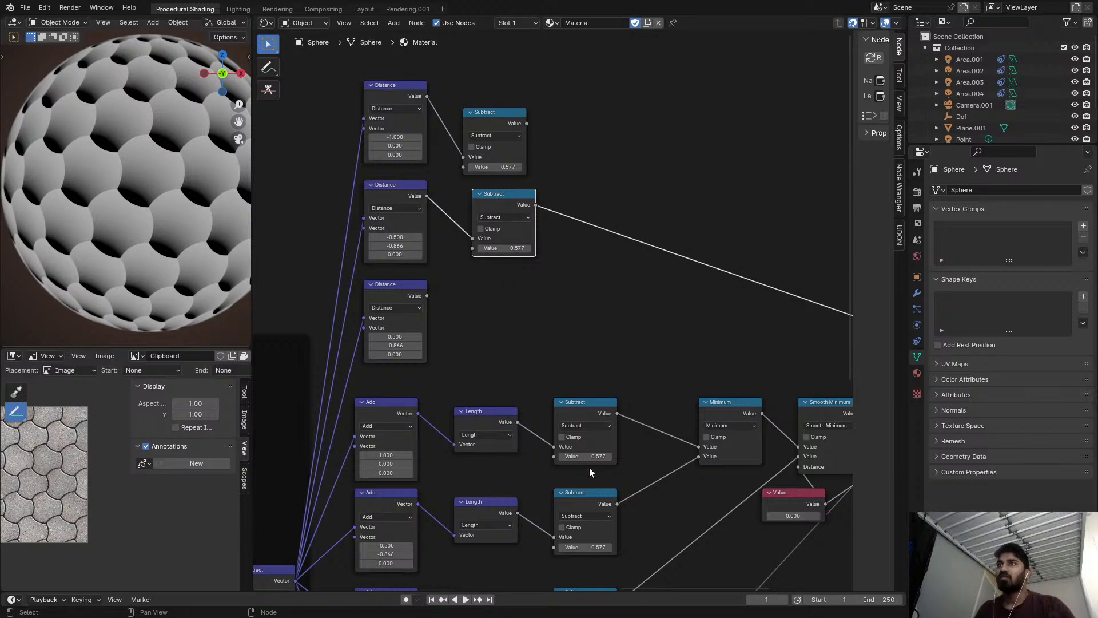
{"action": "left_click", "coordinate": [595, 502], "text": "ctrl+shift"}
{"action": "middle_click_drag", "start_coordinate": [597, 314], "coordinate": [694, 329]}
{"action": "left_click", "coordinate": [593, 211], "text": "ctrl+shift"}
{"action": "scroll", "coordinate": [530, 231], "scroll_direction": "up", "scroll_amount": 2}
{"action": "scroll", "coordinate": [531, 231], "scroll_direction": "up", "scroll_amount": 1}
{"action": "key", "text": "minus"}
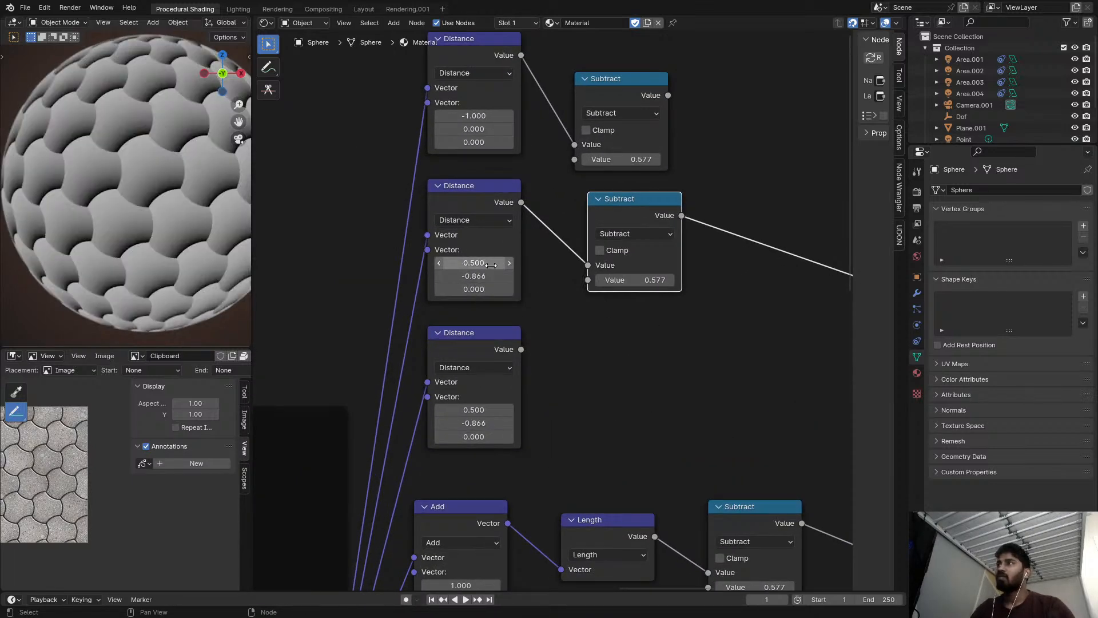
Compare the new second Subtract's preview with the older branch's second and third Subtract outputs.
{"action": "scroll", "coordinate": [650, 242], "scroll_direction": "down", "scroll_amount": 2}
{"action": "middle_click_drag", "start_coordinate": [650, 242], "coordinate": [576, 177]}
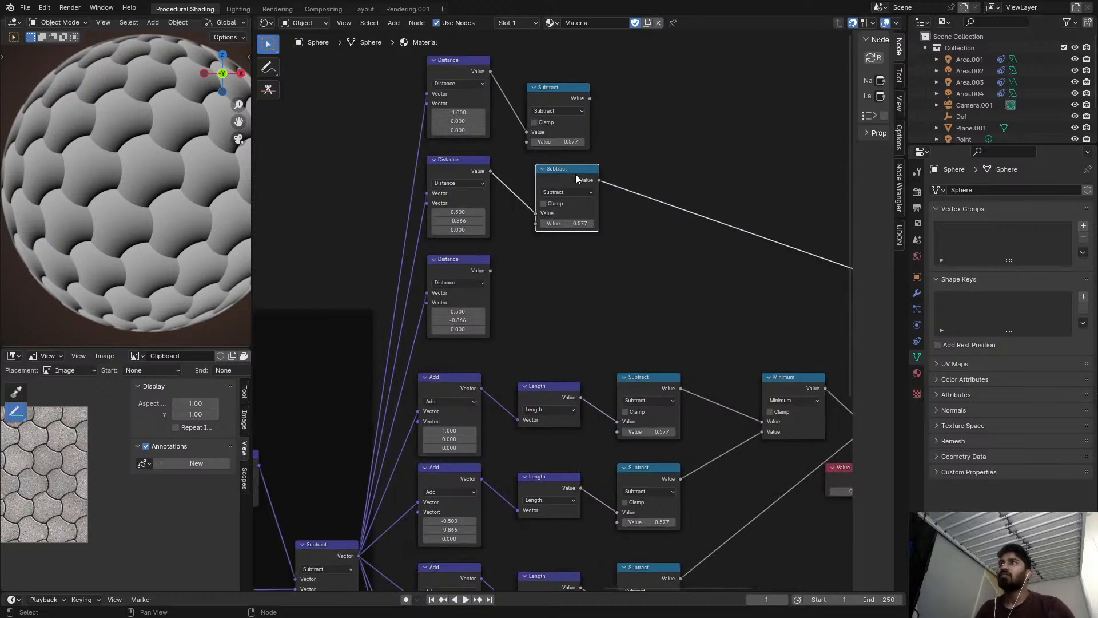
{"action": "middle_click_drag", "start_coordinate": [682, 339], "coordinate": [627, 331]}
{"action": "left_click", "coordinate": [589, 364]}
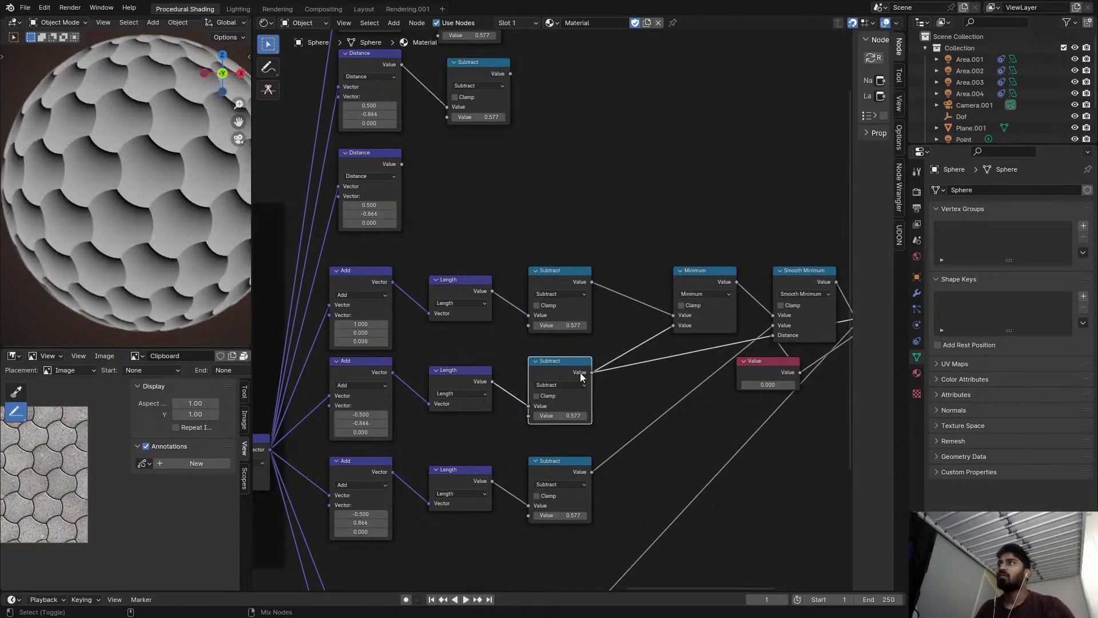
{"action": "middle_click_drag", "start_coordinate": [564, 314], "coordinate": [582, 358]}
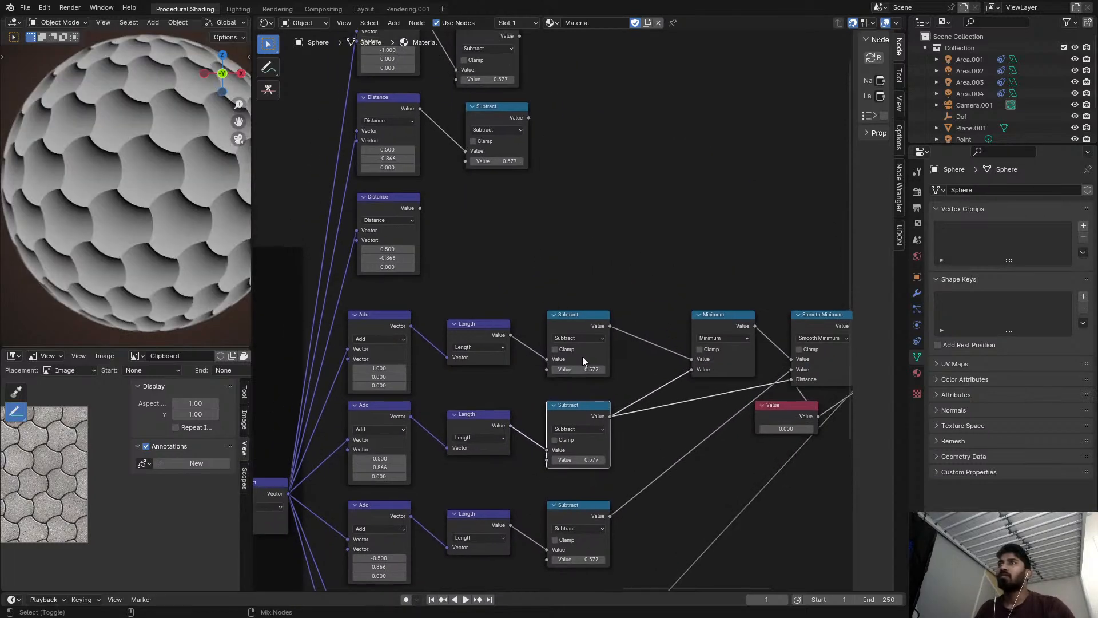
{"action": "left_click", "coordinate": [583, 504], "text": "ctrl+shift"}
Duplicate the second new Subtract node, feed it the third Distance output, and preview it.
{"action": "scroll", "coordinate": [519, 177], "scroll_direction": "up", "scroll_amount": 1}
{"action": "left_click", "coordinate": [503, 110], "text": "ctrl+shift"}
{"action": "middle_click_drag", "start_coordinate": [505, 120], "coordinate": [513, 140]}
{"action": "key", "text": "shift+d"}
{"action": "left_click", "coordinate": [513, 237]}
{"action": "left_click", "coordinate": [504, 217], "text": "ctrl+shift"}
Set the third Distance node's Y component to 0.866.
{"action": "scroll", "coordinate": [512, 247], "scroll_direction": "up", "scroll_amount": 3}
{"action": "scroll", "coordinate": [539, 213], "scroll_direction": "down", "scroll_amount": 4}
{"action": "middle_click_drag", "start_coordinate": [531, 223], "coordinate": [518, 260]}
{"action": "scroll", "coordinate": [512, 262], "scroll_direction": "up", "scroll_amount": 3}
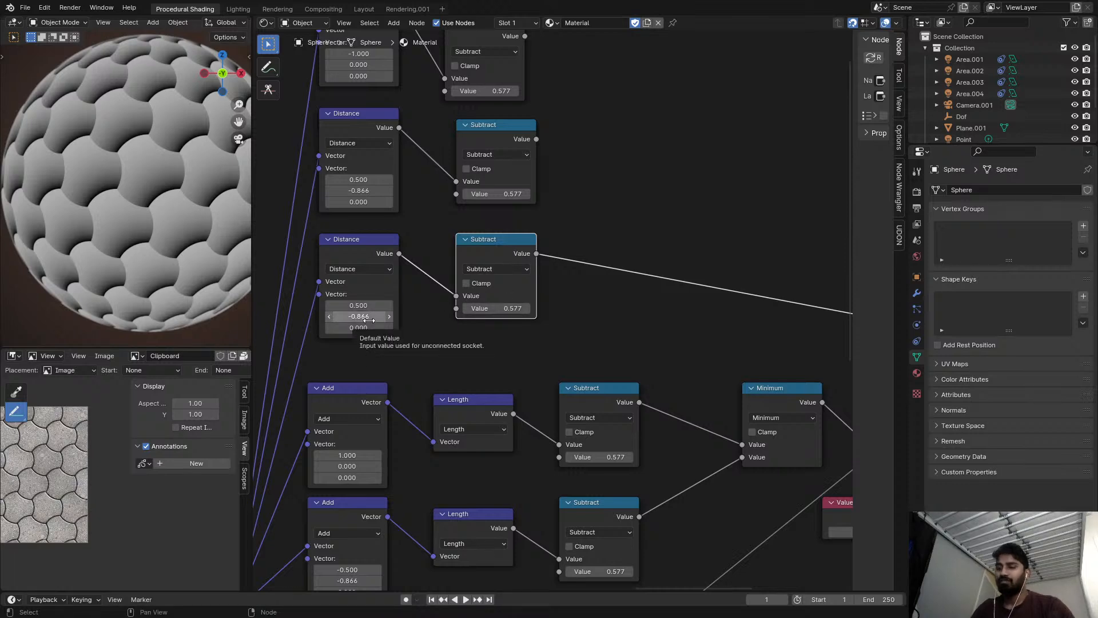
{"action": "key", "text": "minus"}
Preview the older branch's three Subtract outputs and compare them with the Subtract after the first Distance node.
{"action": "scroll", "coordinate": [523, 308], "scroll_direction": "down", "scroll_amount": 2}
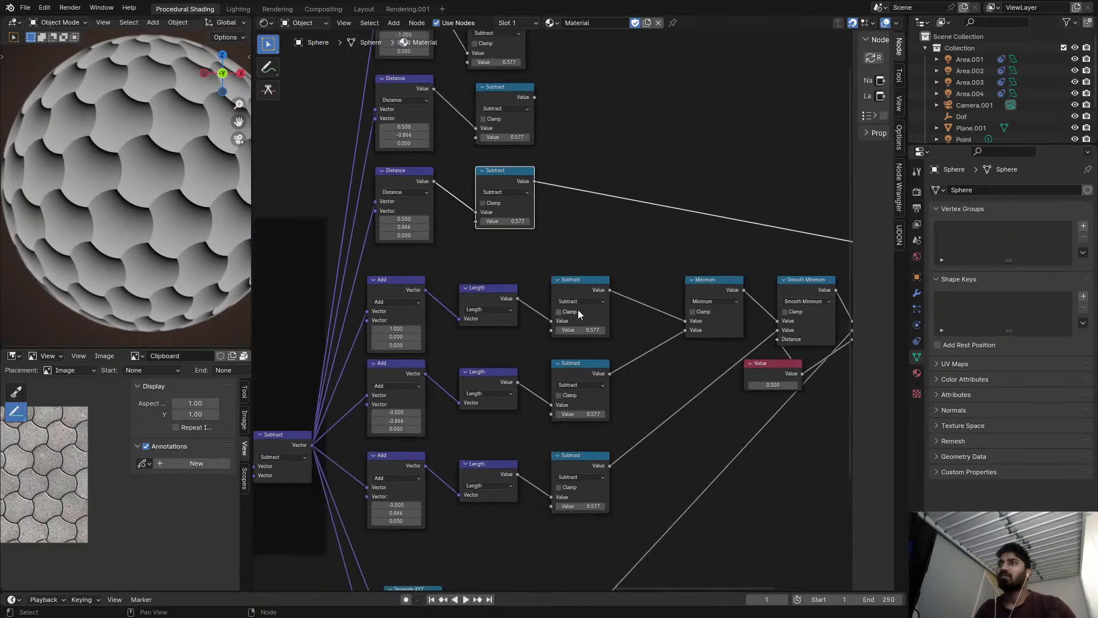
{"action": "left_click", "coordinate": [587, 379]}
{"action": "scroll", "coordinate": [594, 291], "scroll_direction": "down", "scroll_amount": 1}
{"action": "left_click", "coordinate": [591, 292]}
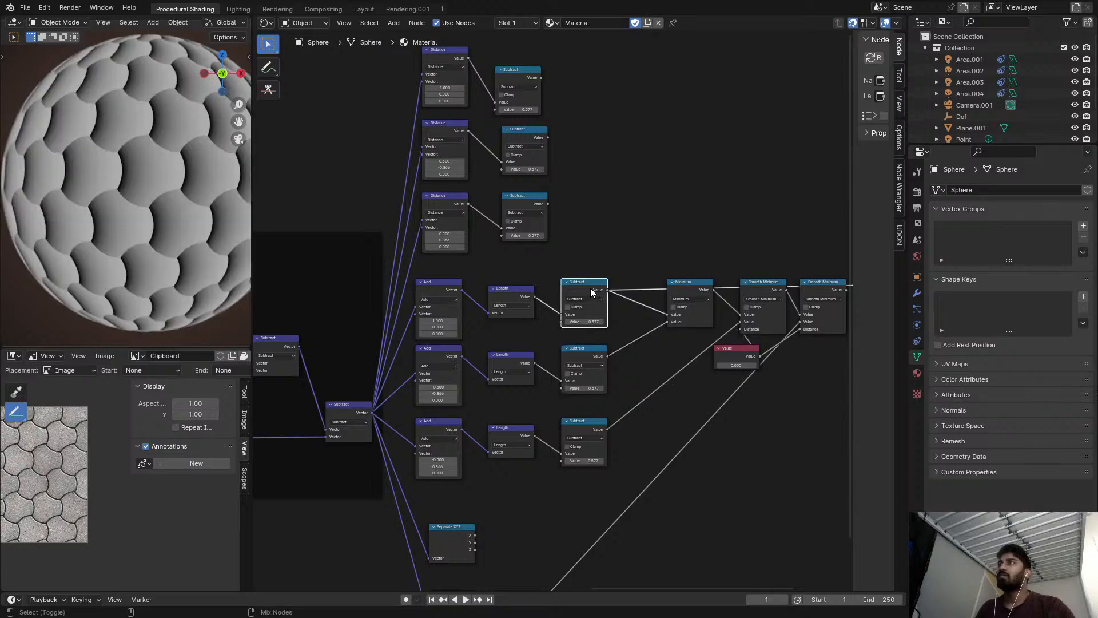
{"action": "left_click", "coordinate": [595, 359], "text": "ctrl+shift"}
{"action": "left_click", "coordinate": [594, 422], "text": "ctrl+shift"}
{"action": "middle_click_drag", "start_coordinate": [550, 75], "coordinate": [560, 250]}
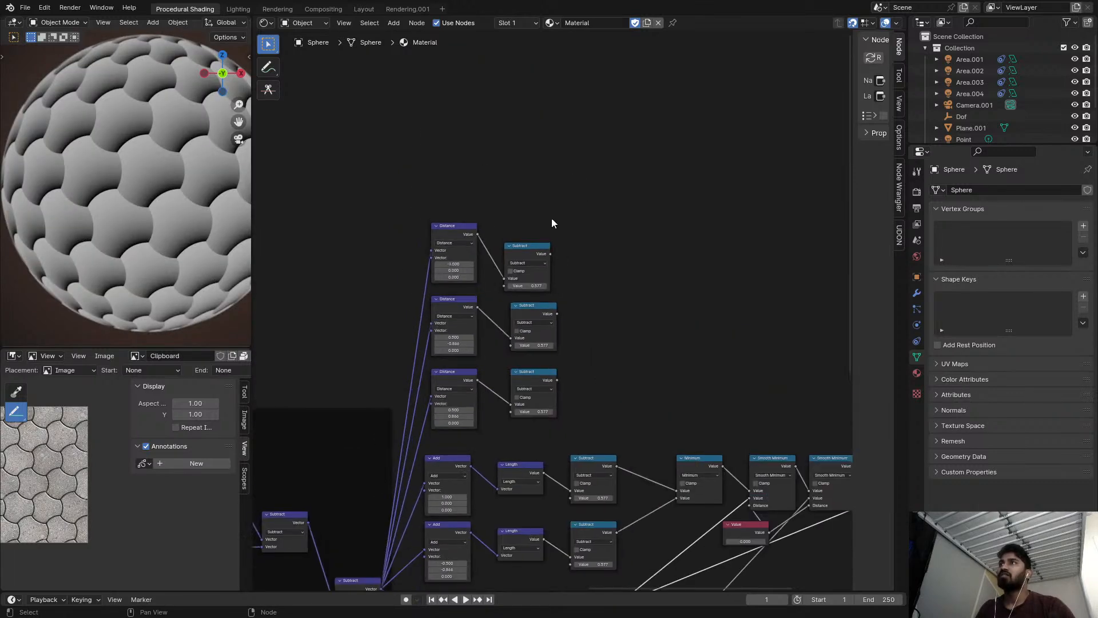
{"action": "left_click", "coordinate": [523, 259], "text": "ctrl+shift"}
{"action": "scroll", "coordinate": [530, 321], "scroll_direction": "up", "scroll_amount": 1}
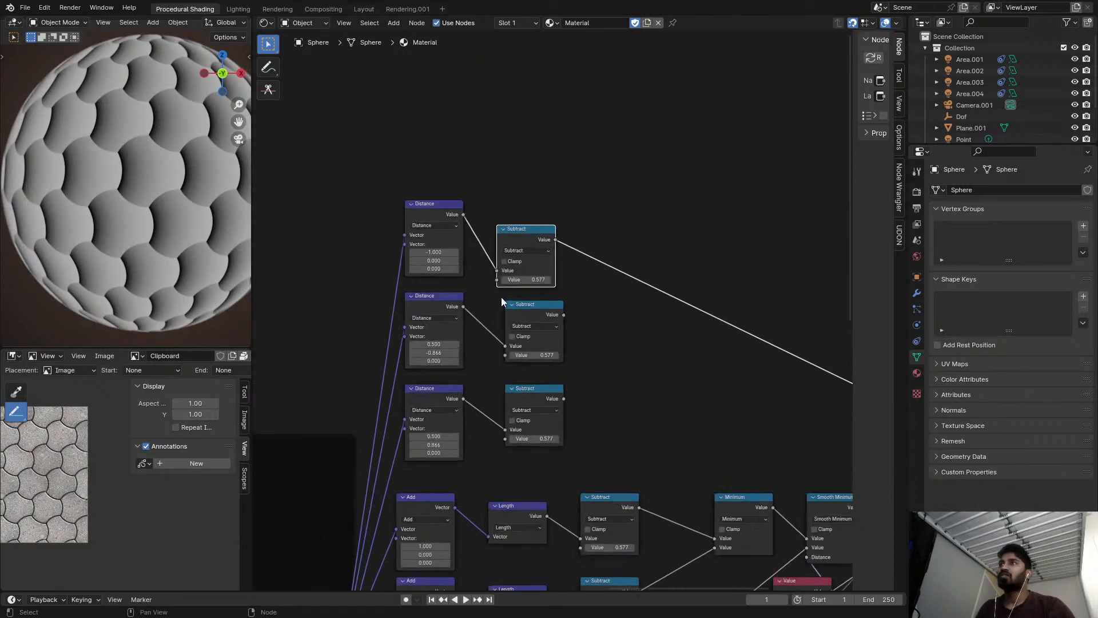
{"action": "left_click_drag", "start_coordinate": [434, 252], "coordinate": [433, 252]}
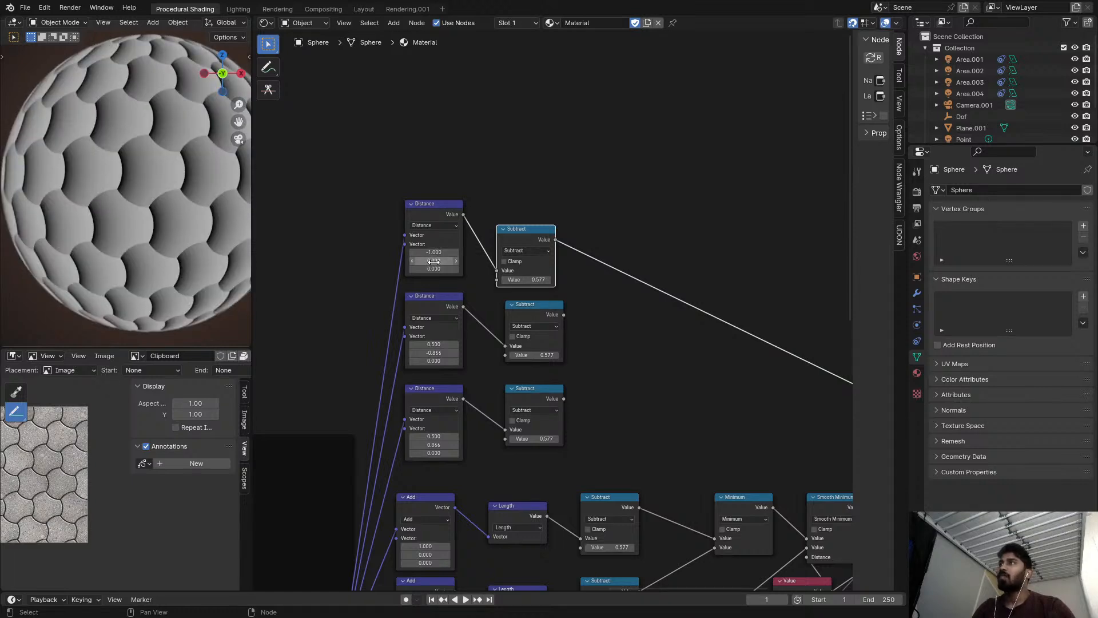
Duplicate the older branch's Minimum node beside the new Subtract nodes and feed it the first and second Subtract outputs.
{"action": "scroll", "coordinate": [567, 244], "scroll_direction": "down", "scroll_amount": 3}
{"action": "middle_click_drag", "start_coordinate": [695, 337], "coordinate": [504, 249]}
{"action": "scroll", "coordinate": [503, 248], "scroll_direction": "up", "scroll_amount": 5}
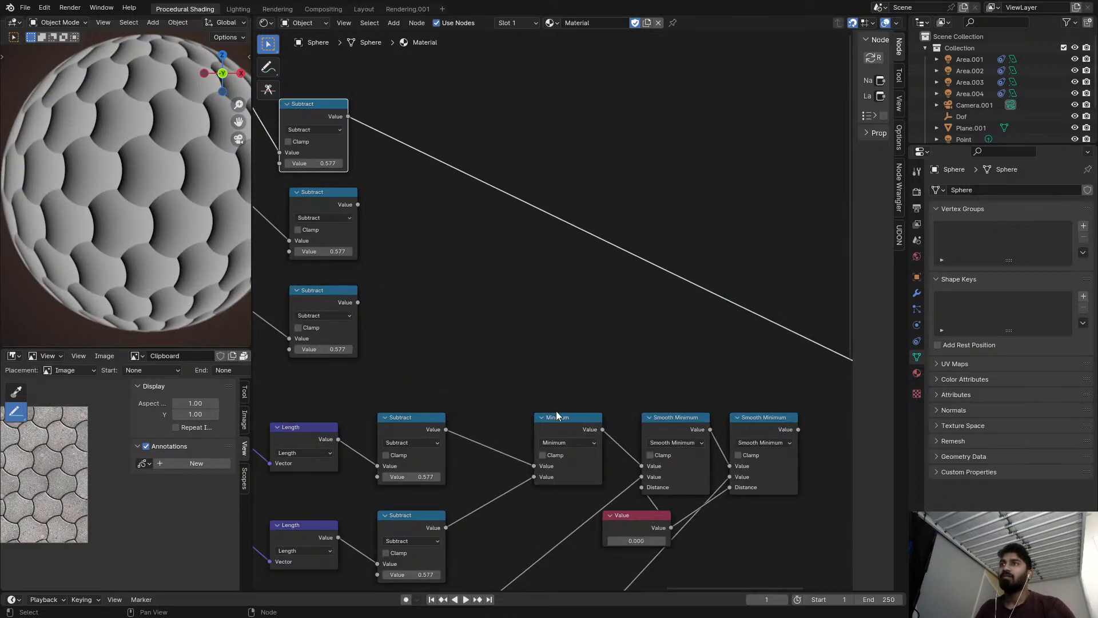
{"action": "key", "text": "shift+d"}
{"action": "left_click", "coordinate": [425, 120]}
{"action": "right_click_drag", "start_coordinate": [383, 187], "coordinate": [432, 164], "text": "alt"}
{"action": "left_click_drag", "start_coordinate": [451, 141], "coordinate": [500, 150], "text": "alt"}
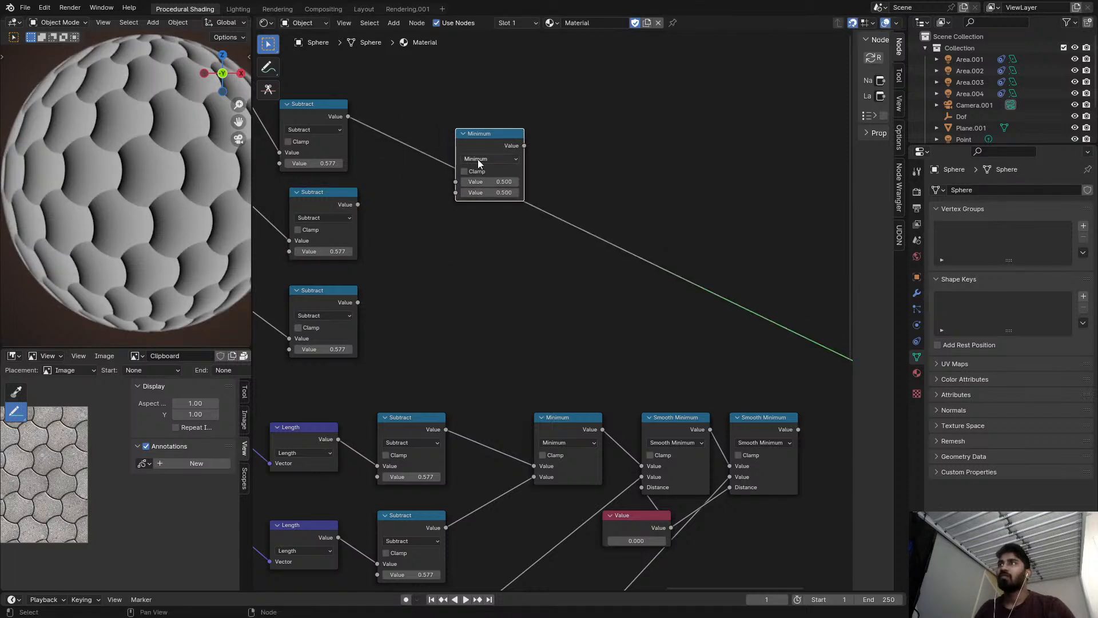
{"action": "key", "text": "ctrl+z"}
Duplicate the new Minimum node, feed it the first Minimum result and the third Subtract output, and preview it.
{"action": "key", "text": "shift+d"}
{"action": "left_click", "coordinate": [546, 136]}
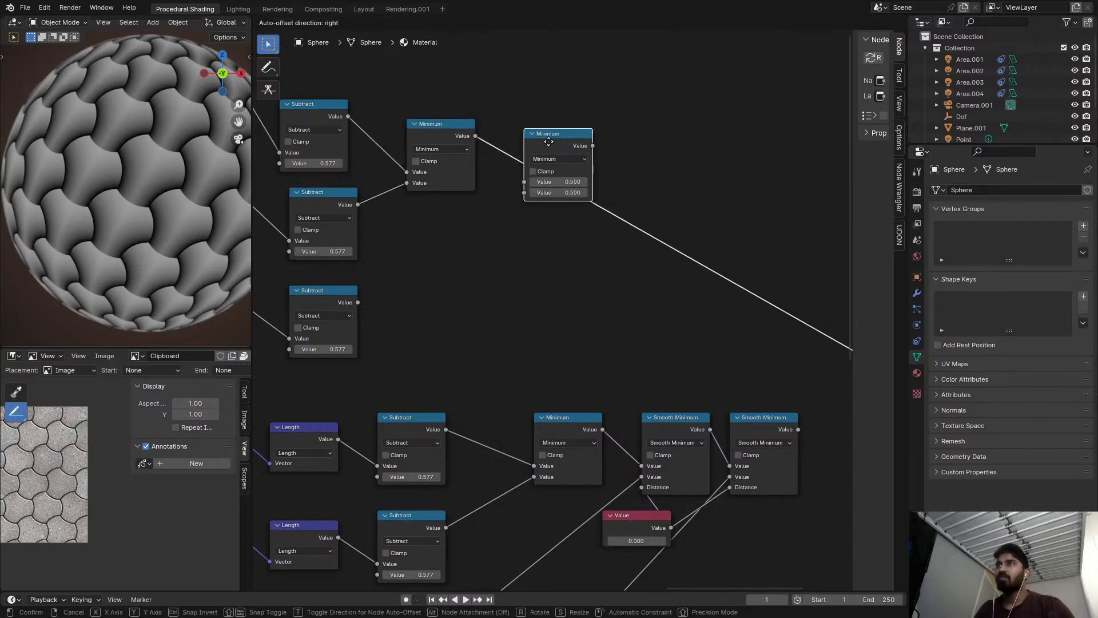
{"action": "mouse_move", "coordinate": [379, 301]}
{"action": "right_mouse_down", "text": "alt"}
{"action": "mouse_move", "coordinate": [420, 252]}
{"action": "mouse_move", "coordinate": [534, 178]}
{"action": "right_mouse_up", "text": "alt"}
{"action": "mouse_move", "coordinate": [601, 303]}
{"action": "middle_mouse_down"}
{"action": "mouse_move", "coordinate": [650, 207]}
{"action": "mouse_move", "coordinate": [620, 218]}
{"action": "mouse_move", "coordinate": [584, 201]}
{"action": "middle_mouse_up"}
Move the 0.000 Value node clear of the Smooth Minimum nodes and preview both Smooth Minimum outputs in turn.
{"action": "scroll", "coordinate": [650, 207], "scroll_direction": "down", "scroll_amount": 4}
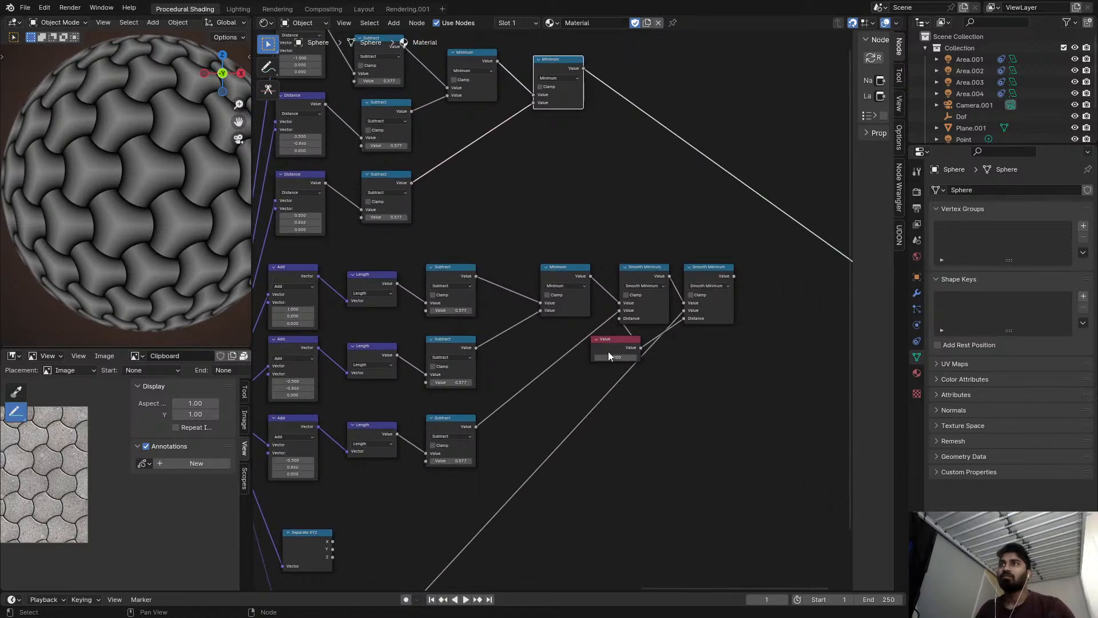
{"action": "left_click_drag", "start_coordinate": [596, 336], "coordinate": [559, 354]}
{"action": "scroll", "coordinate": [653, 338], "scroll_direction": "up", "scroll_amount": 2}
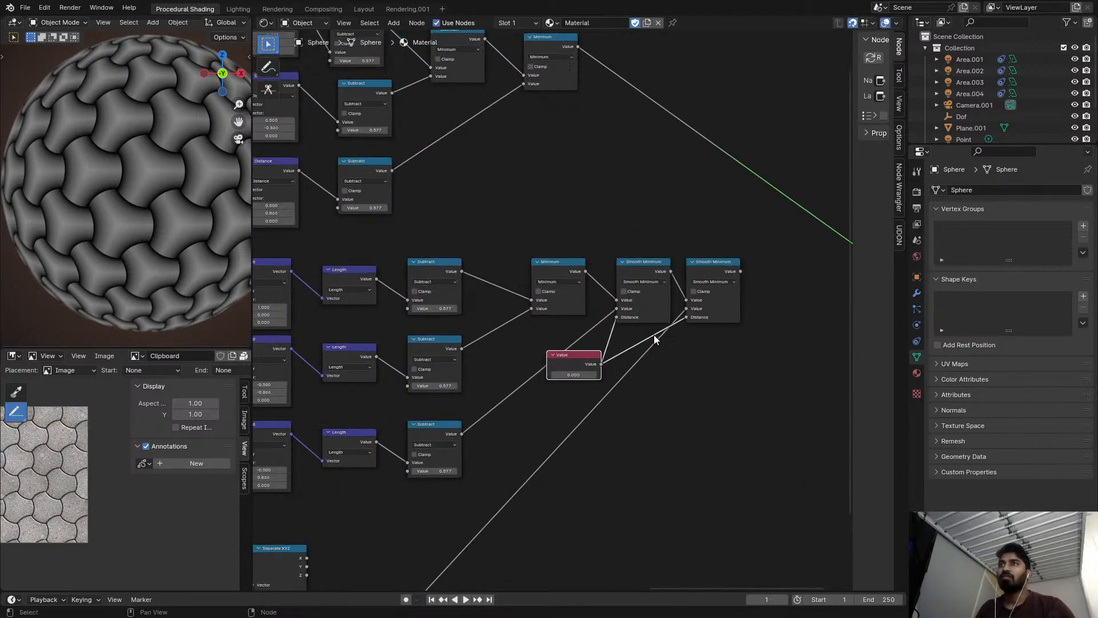
{"action": "left_click", "coordinate": [609, 262], "text": "ctrl+shift"}
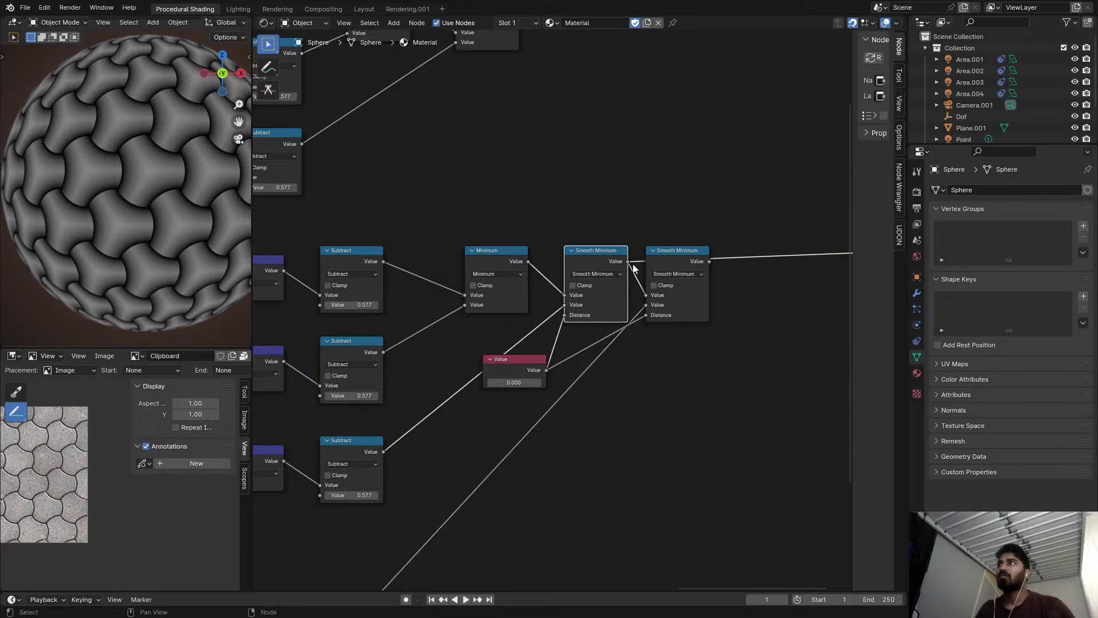
{"action": "left_click", "coordinate": [672, 251], "text": "ctrl+shift"}
{"action": "scroll", "coordinate": [653, 263], "scroll_direction": "up", "scroll_amount": 1}
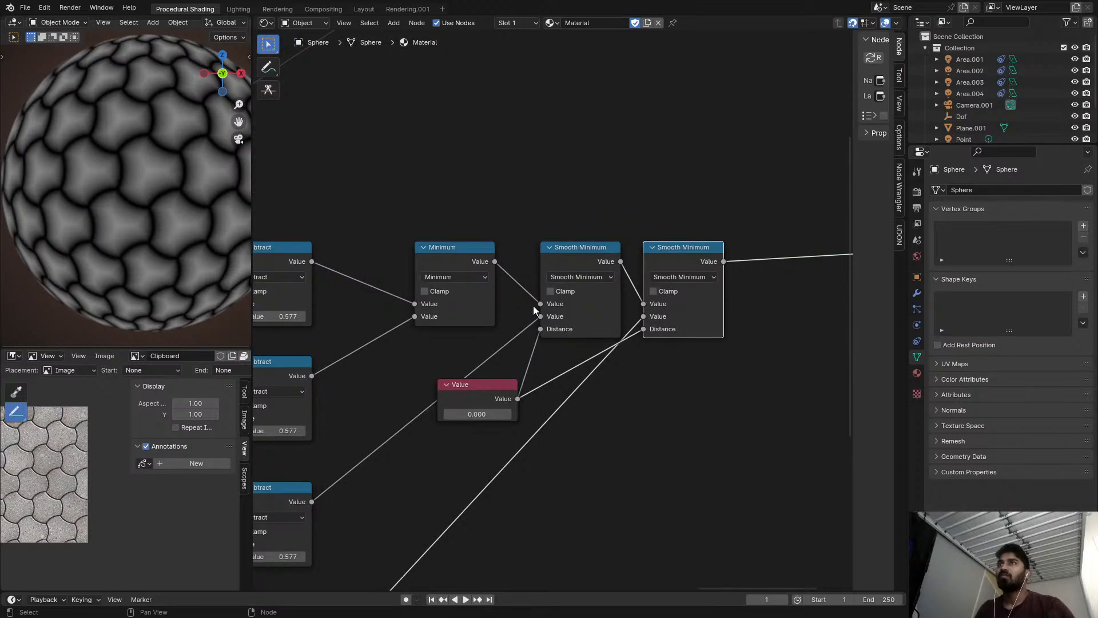
Change the older branch's first Minimum node to Smooth Minimum, feed its Distance from the Value node, and test the value's effect.
{"action": "left_click", "coordinate": [449, 277]}
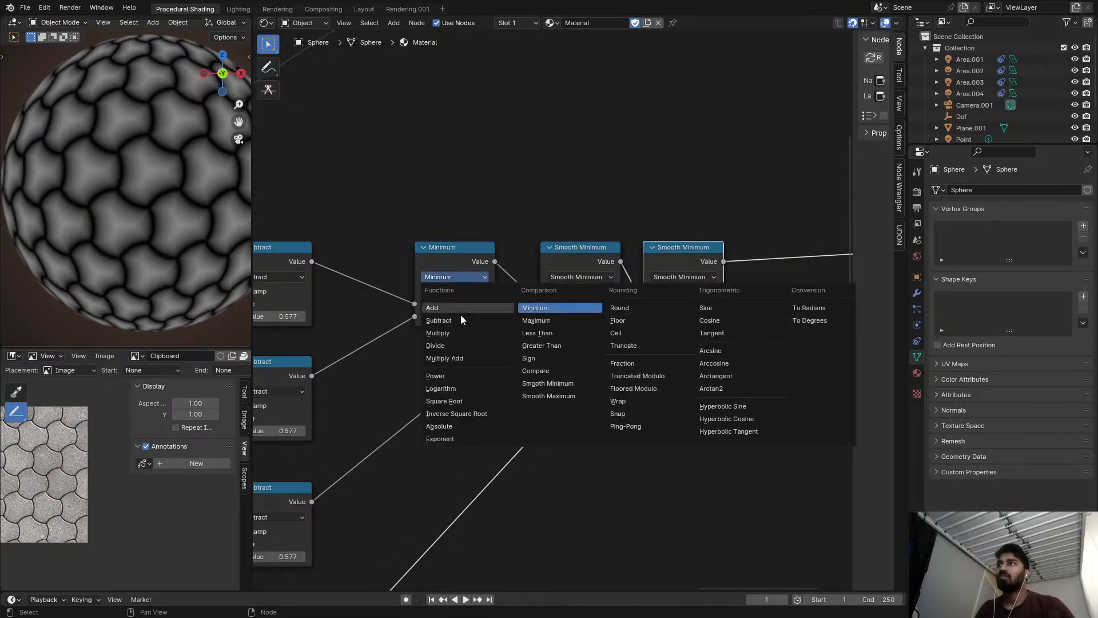
{"action": "left_click", "coordinate": [558, 385]}
{"action": "left_click_drag", "start_coordinate": [515, 392], "coordinate": [424, 333]}
{"action": "left_click", "coordinate": [589, 388]}
{"action": "left_click_drag", "start_coordinate": [513, 390], "coordinate": [414, 329]}
{"action": "left_click", "coordinate": [462, 386]}
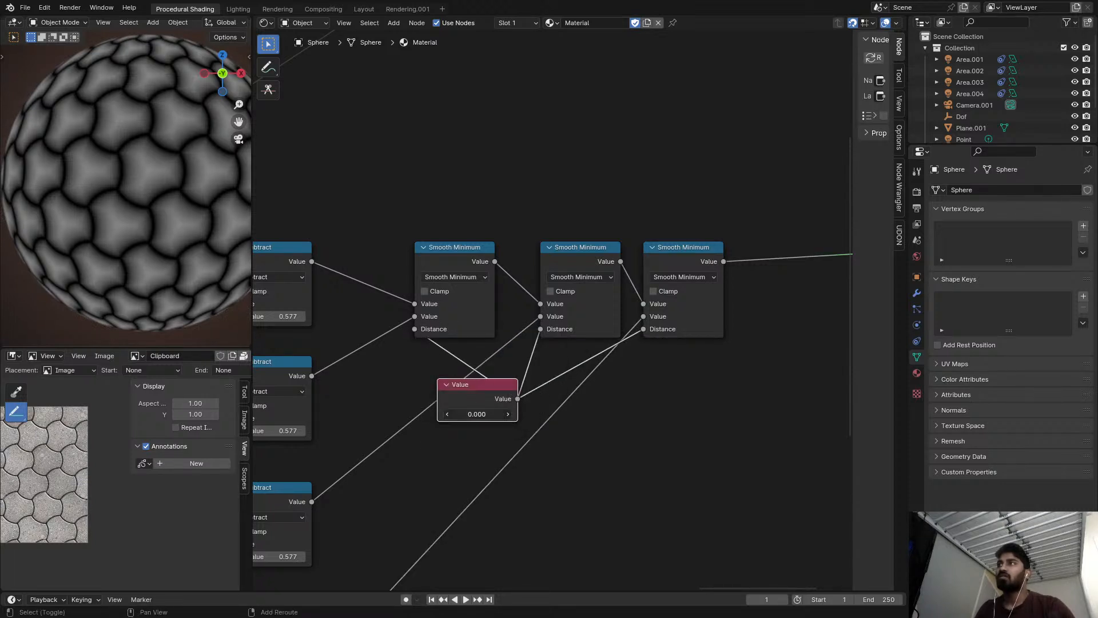
{"action": "left_click_drag", "start_coordinate": [477, 414], "coordinate": [452, 414]}
Change both Minimum nodes of the upper Distance branch to Smooth Minimum.
{"action": "scroll", "coordinate": [481, 331], "scroll_direction": "down", "scroll_amount": 1}
{"action": "scroll", "coordinate": [480, 331], "scroll_direction": "down", "scroll_amount": 2}
{"action": "middle_click_drag", "start_coordinate": [481, 331], "coordinate": [599, 329]}
{"action": "scroll", "coordinate": [581, 375], "scroll_direction": "up", "scroll_amount": 4}
{"action": "left_click_drag", "start_coordinate": [603, 379], "coordinate": [540, 368]}
{"action": "scroll", "coordinate": [539, 356], "scroll_direction": "down", "scroll_amount": 5}
{"action": "middle_click_drag", "start_coordinate": [532, 335], "coordinate": [562, 463]}
{"action": "scroll", "coordinate": [516, 223], "scroll_direction": "up", "scroll_amount": 4}
{"action": "left_click", "coordinate": [497, 197]}
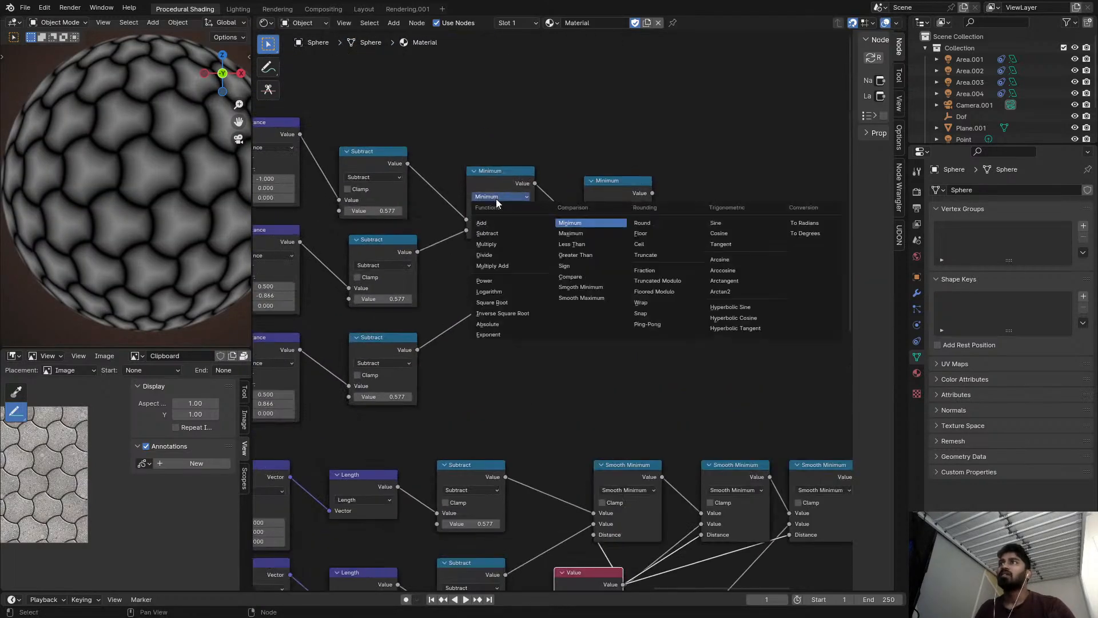
{"action": "left_click", "coordinate": [594, 288]}
{"action": "left_click", "coordinate": [615, 207]}
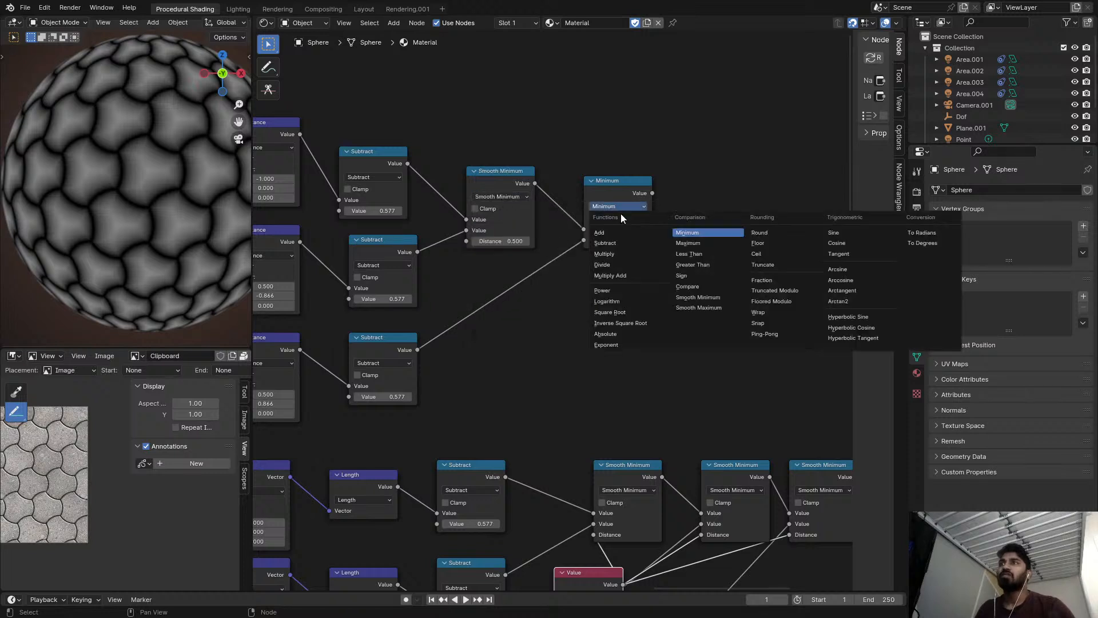
{"action": "left_click", "coordinate": [688, 301]}
Set the Distance of both upper Smooth Minimum nodes to 1.000.
{"action": "scroll", "coordinate": [527, 236], "scroll_direction": "up", "scroll_amount": 2}
{"action": "left_click", "coordinate": [514, 242]}
{"action": "type", "text": "1"}
{"action": "key", "text": "Return"}
{"action": "left_click", "coordinate": [633, 253]}
{"action": "type", "text": "1"}
{"action": "key", "text": "Return"}
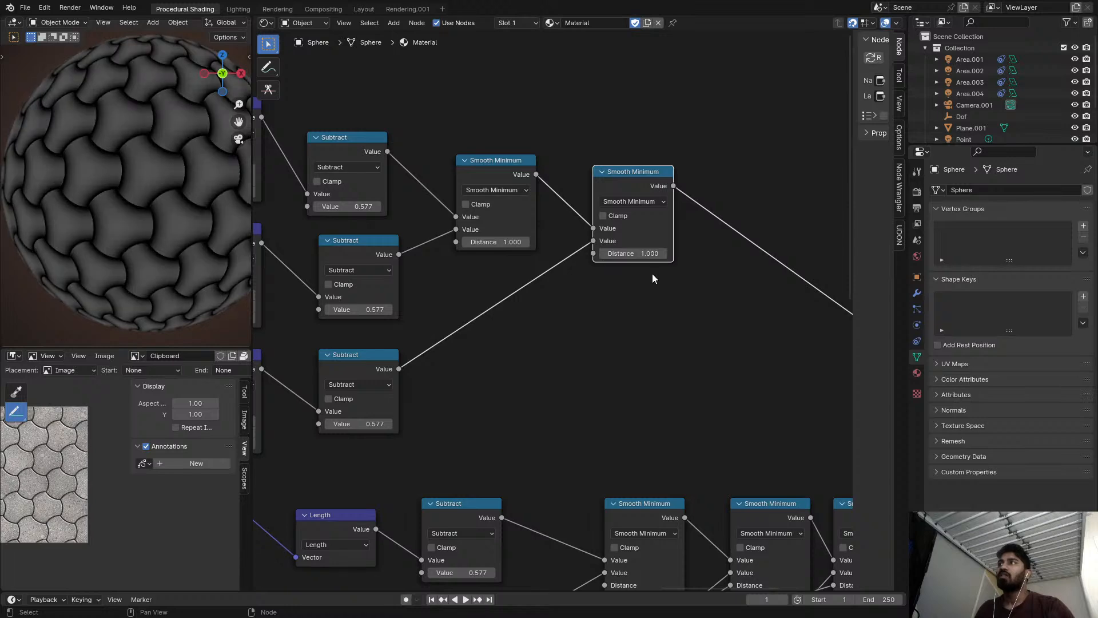
Preview the last Smooth Minimum node of the older branch.
{"action": "scroll", "coordinate": [631, 257], "scroll_direction": "down", "scroll_amount": 2}
{"action": "scroll", "coordinate": [627, 246], "scroll_direction": "down", "scroll_amount": 3}
{"action": "middle_click_drag", "start_coordinate": [632, 258], "coordinate": [570, 230]}
{"action": "scroll", "coordinate": [674, 269], "scroll_direction": "down", "scroll_amount": 1}
{"action": "middle_click_drag", "start_coordinate": [675, 270], "coordinate": [578, 228]}
{"action": "scroll", "coordinate": [572, 363], "scroll_direction": "up", "scroll_amount": 3}
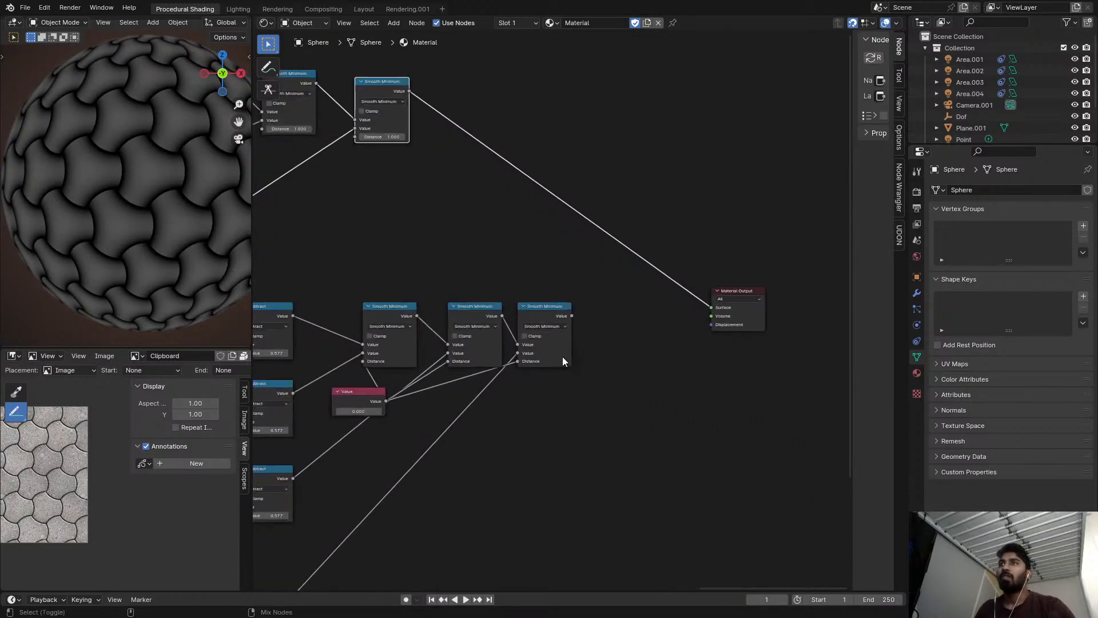
{"action": "left_click", "coordinate": [545, 313], "text": "ctrl+shift"}
Try adjusting the scale factor of the Scale node following the Texture Coordinate node.
{"action": "scroll", "coordinate": [364, 377], "scroll_direction": "up", "scroll_amount": 4}
{"action": "middle_click_drag", "start_coordinate": [363, 378], "coordinate": [818, 236]}
{"action": "scroll", "coordinate": [416, 371], "scroll_direction": "down", "scroll_amount": 3}
{"action": "middle_click_drag", "start_coordinate": [312, 256], "coordinate": [332, 388]}
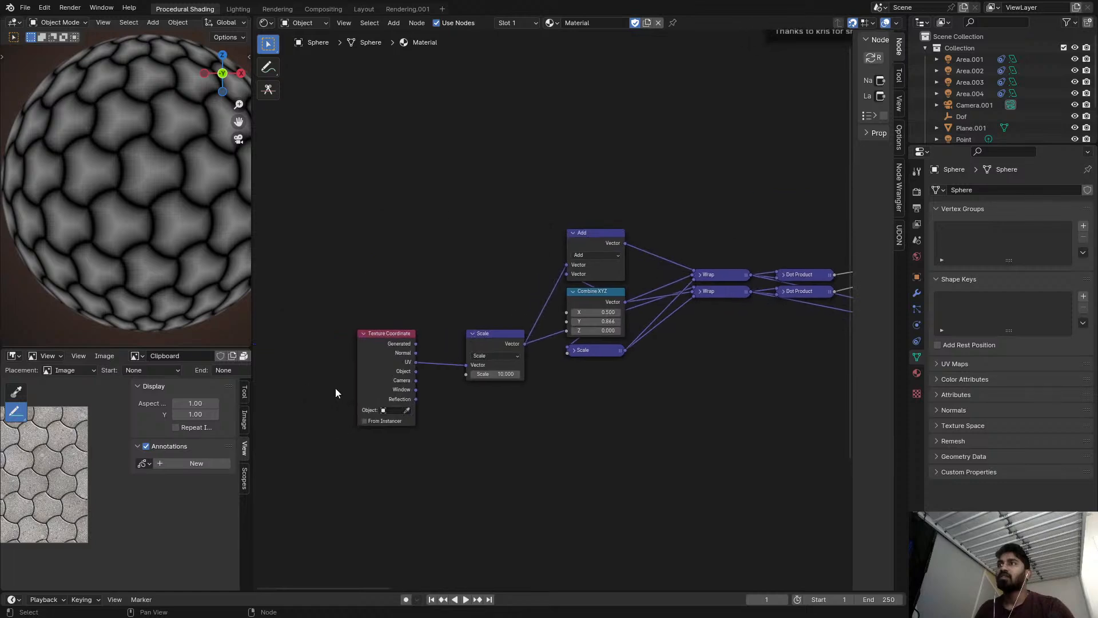
{"action": "mouse_move", "coordinate": [496, 374]}
{"action": "left_mouse_down"}
{"action": "mouse_move", "coordinate": [595, 374]}
{"action": "mouse_move", "coordinate": [457, 374]}
{"action": "mouse_move", "coordinate": [504, 374]}
{"action": "left_mouse_up"}
{"action": "scroll", "coordinate": [497, 375], "scroll_direction": "down", "scroll_amount": 1}
{"action": "middle_click_drag", "start_coordinate": [497, 373], "coordinate": [321, 349]}
{"action": "middle_click_drag", "start_coordinate": [744, 349], "coordinate": [468, 384]}
Duplicate the last Smooth Minimum before the Material Output, change the copy to Greater Than, and test different thresholds.
{"action": "scroll", "coordinate": [333, 303], "scroll_direction": "up", "scroll_amount": 3}
{"action": "middle_click_drag", "start_coordinate": [332, 303], "coordinate": [420, 287]}
{"action": "scroll", "coordinate": [419, 287], "scroll_direction": "up", "scroll_amount": 2}
{"action": "key", "text": "shift+d"}
{"action": "left_click", "coordinate": [534, 260]}
{"action": "left_click", "coordinate": [527, 280]}
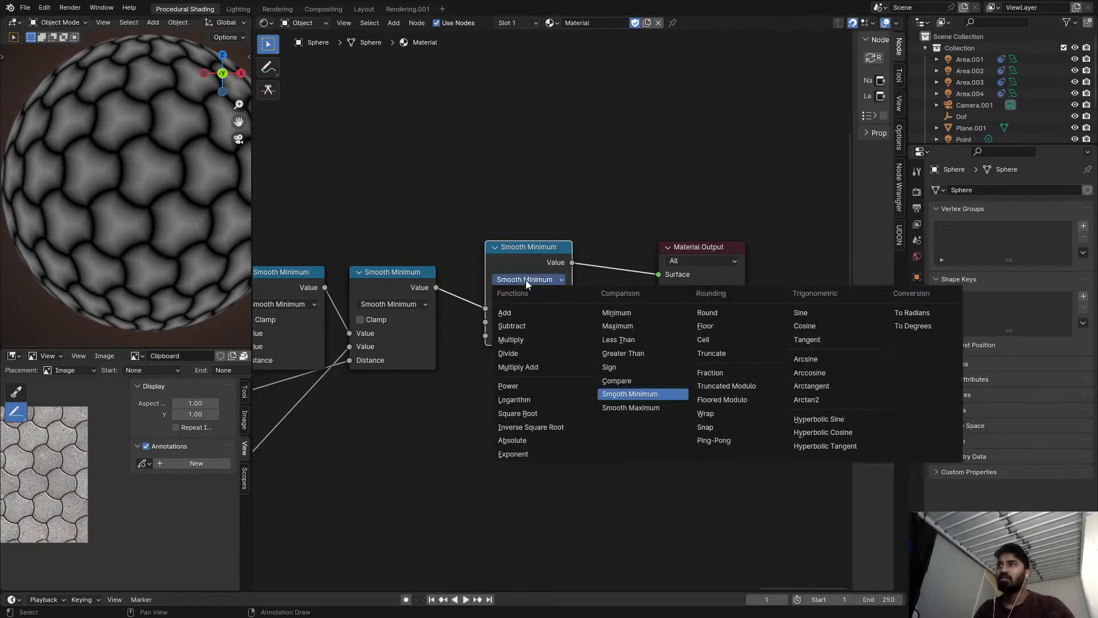
{"action": "left_click", "coordinate": [623, 352]}
{"action": "left_click_drag", "start_coordinate": [529, 322], "coordinate": [528, 322]}
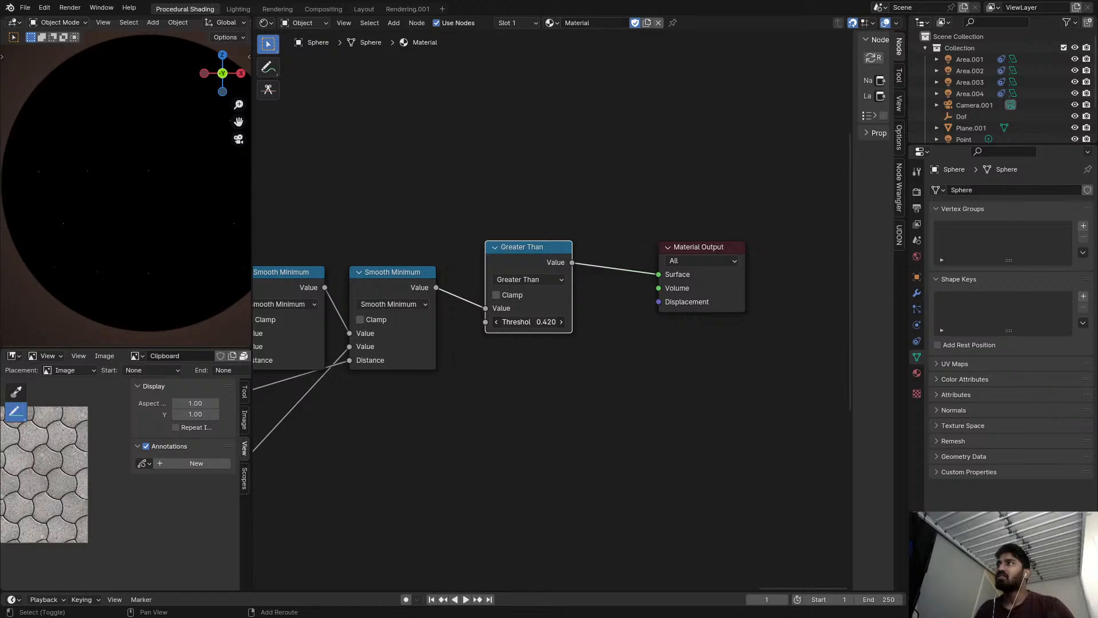
{"action": "left_click_drag", "start_coordinate": [529, 322], "coordinate": [533, 322]}
Change the added Greater Than node's operation to Divide.
{"action": "scroll", "coordinate": [708, 269], "scroll_direction": "down", "scroll_amount": 4}
{"action": "middle_click_drag", "start_coordinate": [578, 294], "coordinate": [662, 303]}
{"action": "middle_click_drag", "start_coordinate": [759, 239], "coordinate": [653, 235]}
{"action": "left_click", "coordinate": [655, 241]}
{"action": "key", "text": "d"}
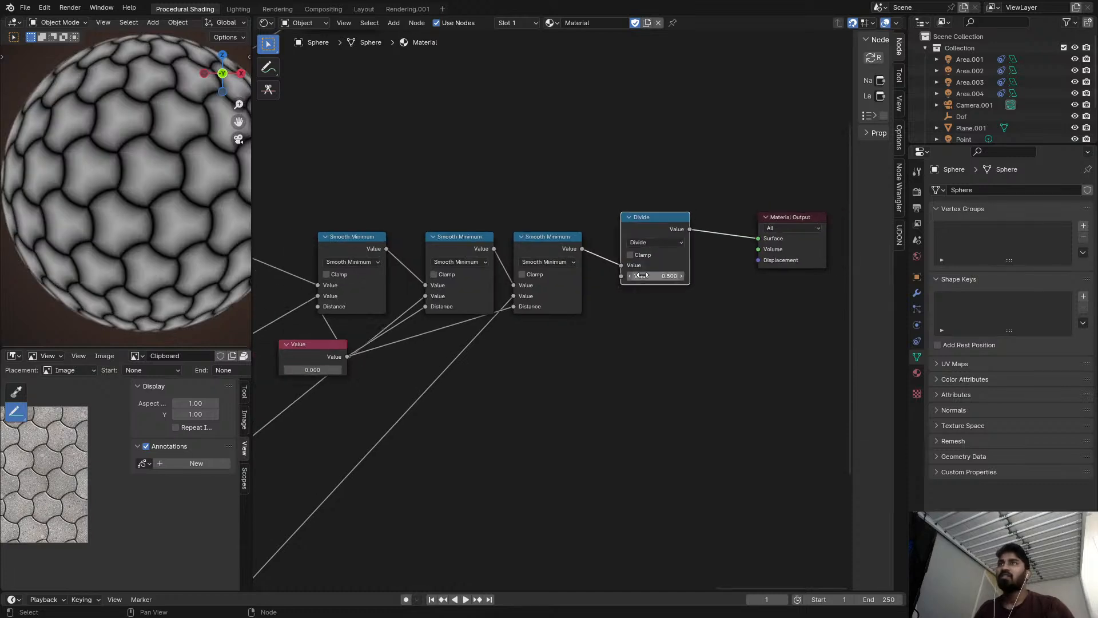
Lower the Divide node's divisor to 0.220.
{"action": "scroll", "coordinate": [649, 274], "scroll_direction": "up", "scroll_amount": 3}
{"action": "scroll", "coordinate": [568, 295], "scroll_direction": "down", "scroll_amount": 4}
{"action": "scroll", "coordinate": [420, 393], "scroll_direction": "down", "scroll_amount": 2}
{"action": "middle_click_drag", "start_coordinate": [412, 403], "coordinate": [502, 302]}
{"action": "scroll", "coordinate": [369, 445], "scroll_direction": "down", "scroll_amount": 4}
{"action": "right_click_drag", "start_coordinate": [352, 491], "coordinate": [661, 249], "text": "alt"}
{"action": "scroll", "coordinate": [667, 228], "scroll_direction": "up", "scroll_amount": 5}
{"action": "left_click", "coordinate": [667, 229]}
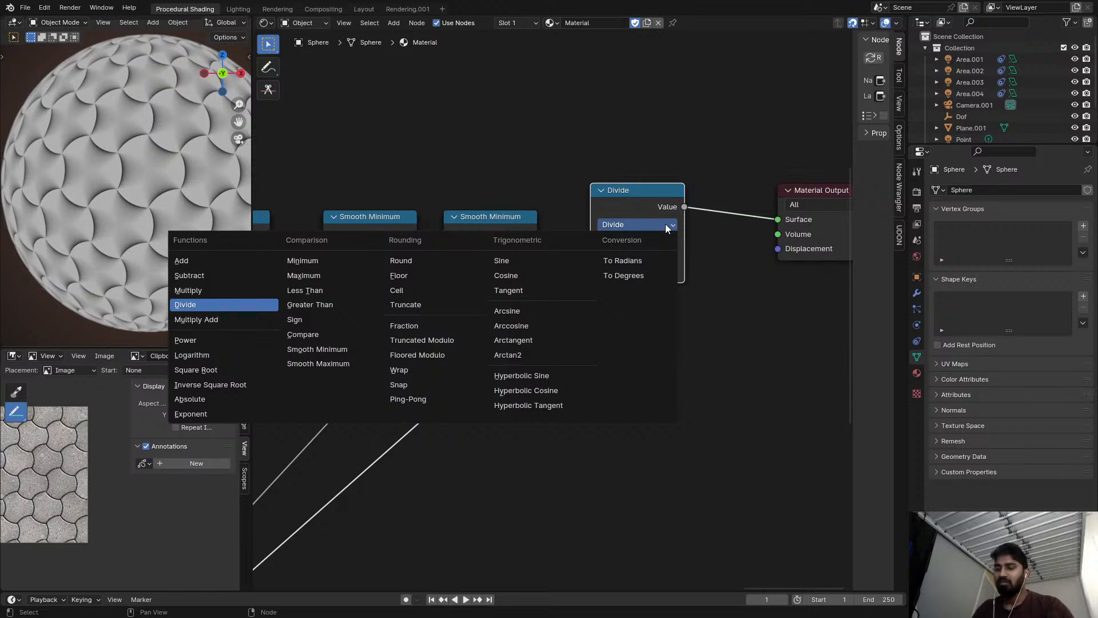
{"action": "key", "text": "Escape"}
{"action": "left_click_drag", "start_coordinate": [590, 273], "coordinate": [542, 324]}
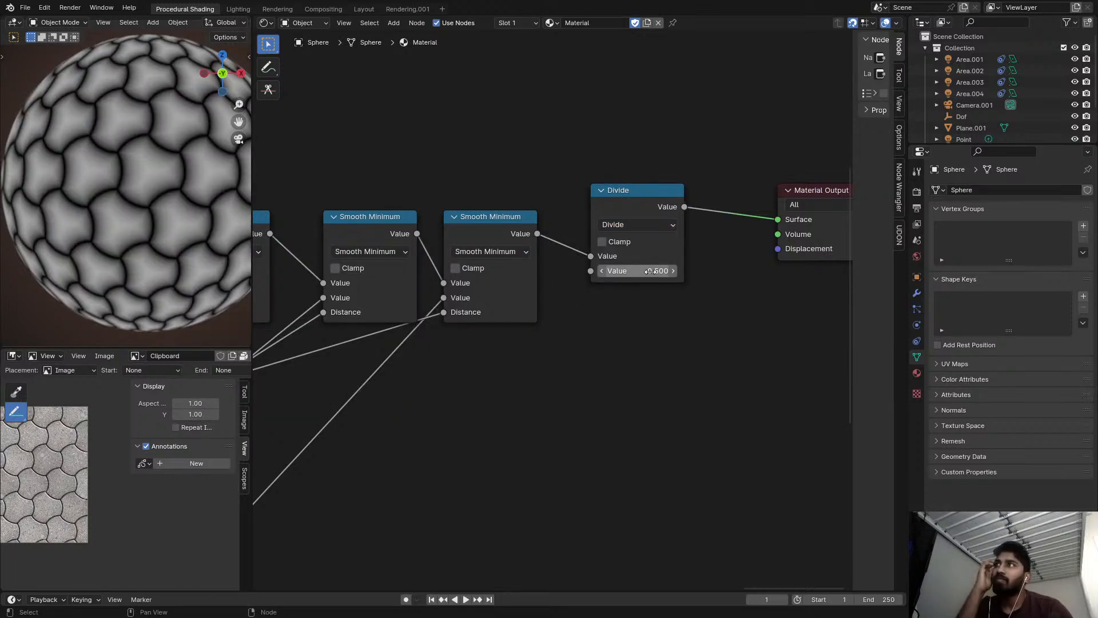
{"action": "left_click_drag", "start_coordinate": [635, 271], "coordinate": [603, 270]}
Copy the subtracted value from the third Subtract node and paste it as the Divide node's divisor.
{"action": "scroll", "coordinate": [582, 303], "scroll_direction": "down", "scroll_amount": 7}
{"action": "middle_click_drag", "start_coordinate": [481, 371], "coordinate": [681, 238]}
{"action": "scroll", "coordinate": [411, 380], "scroll_direction": "up", "scroll_amount": 1}
{"action": "left_click", "coordinate": [403, 377]}
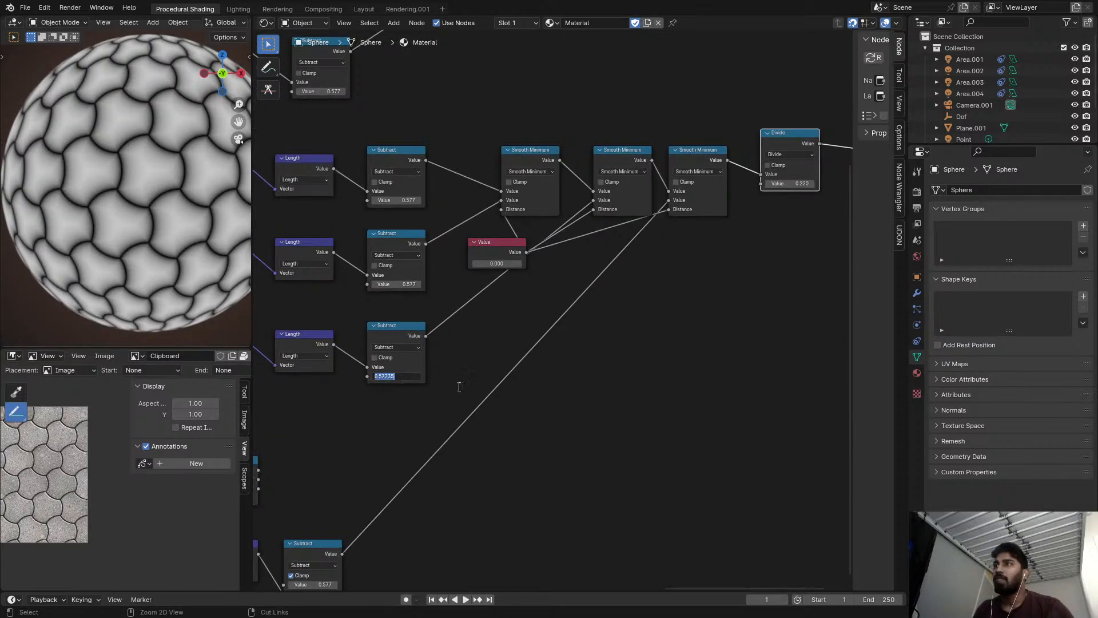
{"action": "key", "text": "ctrl+c"}
{"action": "left_click", "coordinate": [498, 380]}
{"action": "middle_click_drag", "start_coordinate": [556, 328], "coordinate": [270, 389]}
{"action": "scroll", "coordinate": [448, 284], "scroll_direction": "up", "scroll_amount": 3}
{"action": "left_click", "coordinate": [526, 235]}
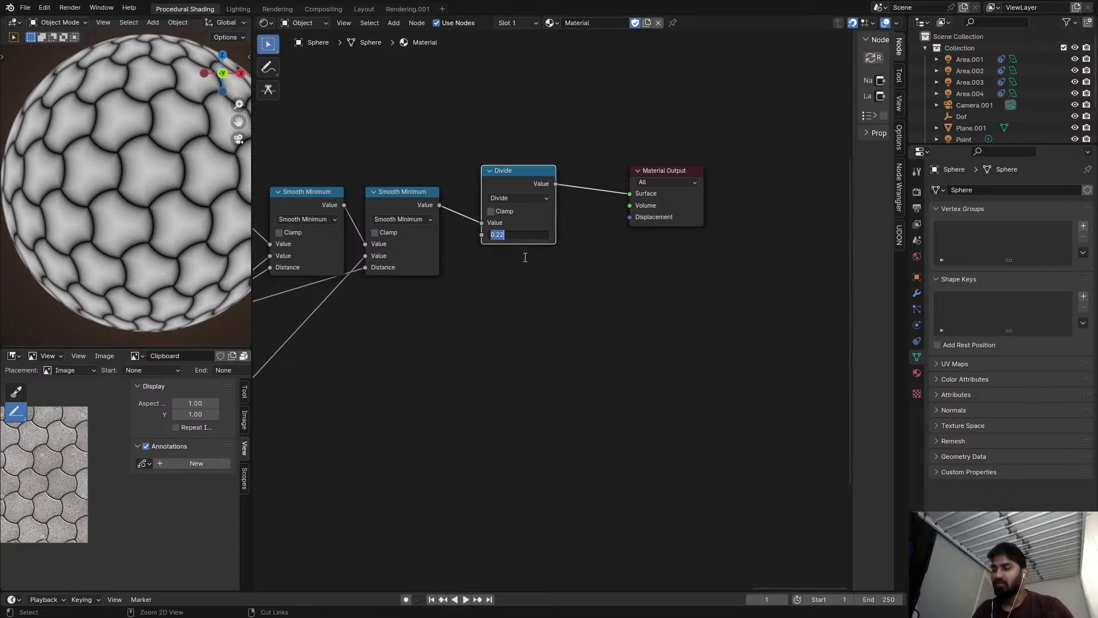
{"action": "key", "text": "ctrl+v"}
{"action": "left_click", "coordinate": [523, 277]}
Duplicate the Divide node as a Greater Than node after it and test thresholds up to about 0.737.
{"action": "scroll", "coordinate": [523, 229], "scroll_direction": "up", "scroll_amount": 2}
{"action": "key", "text": "shift+d"}
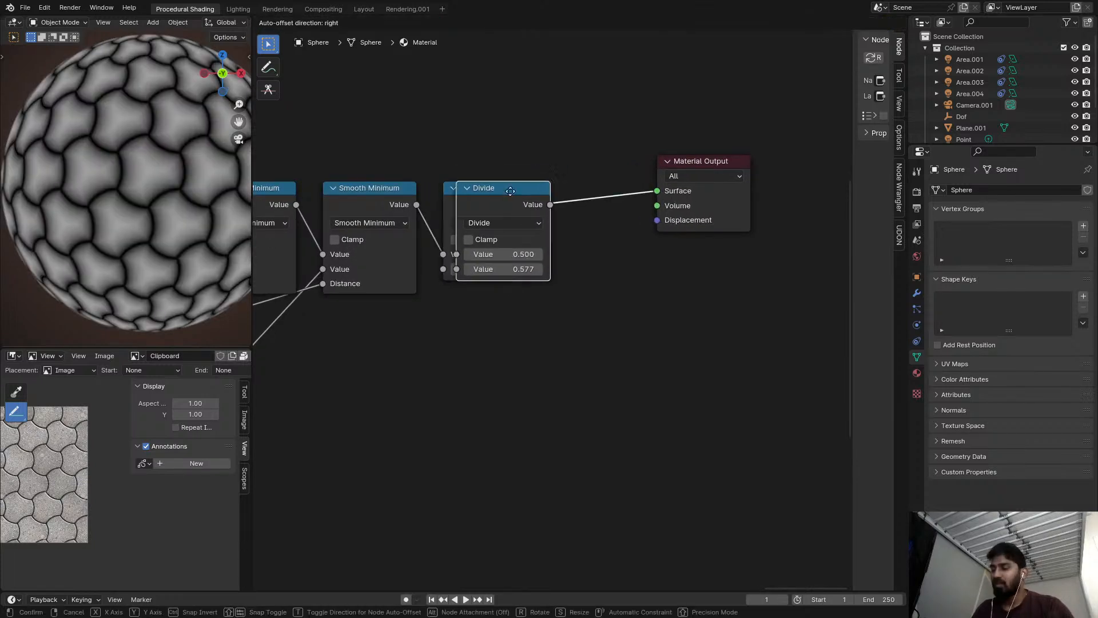
{"action": "left_click", "coordinate": [492, 193]}
{"action": "left_click", "coordinate": [617, 213]}
{"action": "key", "text": "g"}
{"action": "scroll", "coordinate": [648, 248], "scroll_direction": "up", "scroll_amount": 5}
{"action": "left_click_drag", "start_coordinate": [647, 258], "coordinate": [705, 257], "text": "shift"}
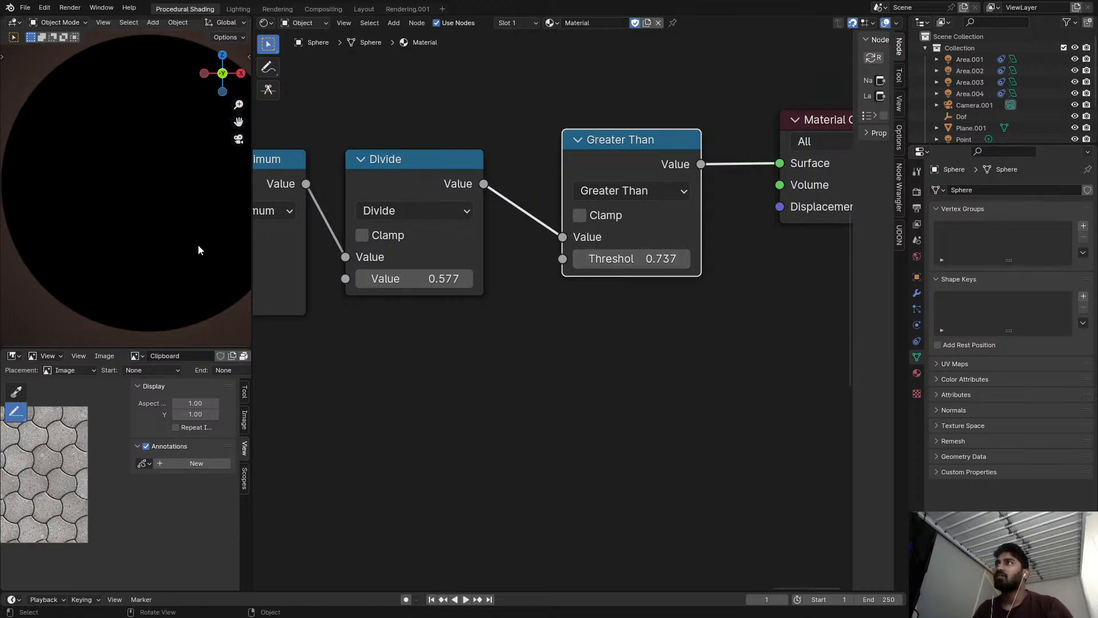
Delete the Greater Than and Divide nodes while keeping the last Smooth Minimum linked to the Material Output.
{"action": "key", "text": "ctrl+x"}
{"action": "scroll", "coordinate": [502, 184], "scroll_direction": "down", "scroll_amount": 3}
{"action": "middle_click_drag", "start_coordinate": [503, 184], "coordinate": [602, 191]}
{"action": "left_click", "coordinate": [553, 174]}
{"action": "key", "text": "ctrl+x"}
{"action": "scroll", "coordinate": [528, 180], "scroll_direction": "down", "scroll_amount": 9}
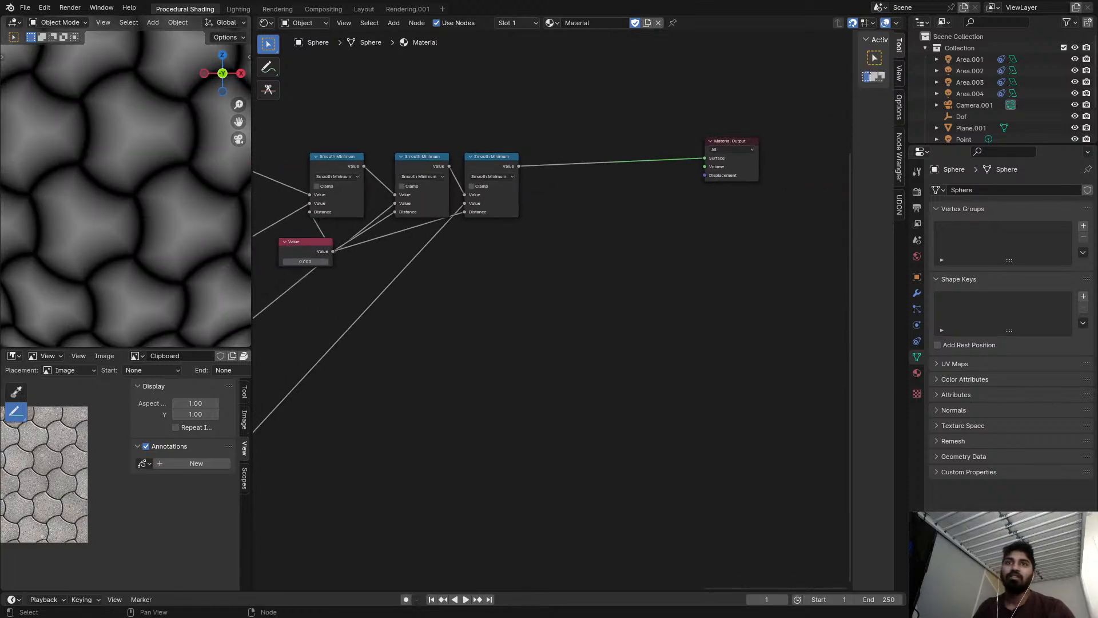
Preview the final Smooth Minimum node of the upper Distance branch for comparison.
{"action": "scroll", "coordinate": [499, 193], "scroll_direction": "down", "scroll_amount": 5}
{"action": "scroll", "coordinate": [211, 242], "scroll_direction": "down", "scroll_amount": 8}
{"action": "middle_click_drag", "start_coordinate": [340, 207], "coordinate": [683, 354]}
{"action": "scroll", "coordinate": [725, 206], "scroll_direction": "up", "scroll_amount": 3}
{"action": "middle_click_drag", "start_coordinate": [725, 206], "coordinate": [676, 206]}
{"action": "left_click", "coordinate": [682, 160], "text": "ctrl+shift"}
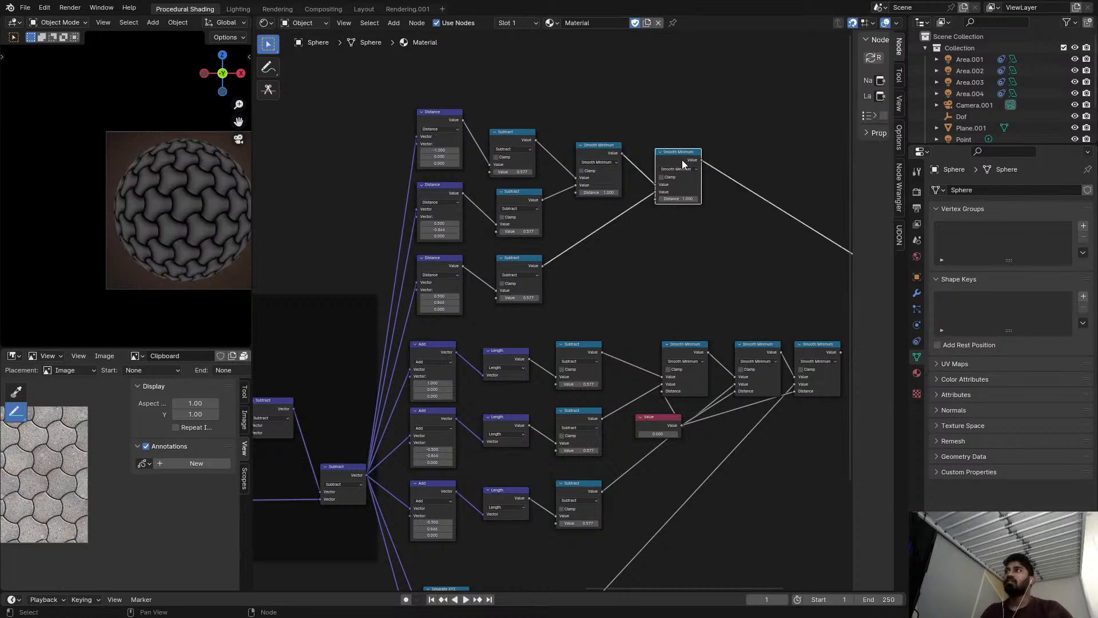
Delete the whole upper branch of Distance, Subtract and Smooth Minimum nodes.
{"action": "middle_click_drag", "start_coordinate": [681, 160], "coordinate": [591, 184]}
{"action": "middle_click_drag", "start_coordinate": [643, 227], "coordinate": [566, 199]}
{"action": "scroll", "coordinate": [563, 199], "scroll_direction": "down", "scroll_amount": 2}
{"action": "middle_click_drag", "start_coordinate": [312, 98], "coordinate": [359, 99]}
{"action": "left_click_drag", "start_coordinate": [348, 98], "coordinate": [594, 281]}
{"action": "key", "text": "ctrl+x"}
Preview the remaining branch's last Smooth Minimum and move the Value node close beneath the first Smooth Minimum.
{"action": "middle_click_drag", "start_coordinate": [520, 297], "coordinate": [640, 215]}
{"action": "scroll", "coordinate": [641, 215], "scroll_direction": "up", "scroll_amount": 4}
{"action": "middle_click_drag", "start_coordinate": [685, 292], "coordinate": [635, 247]}
{"action": "left_click", "coordinate": [665, 207], "text": "ctrl+shift"}
{"action": "scroll", "coordinate": [585, 290], "scroll_direction": "up", "scroll_amount": 4}
{"action": "left_click_drag", "start_coordinate": [592, 289], "coordinate": [609, 267]}
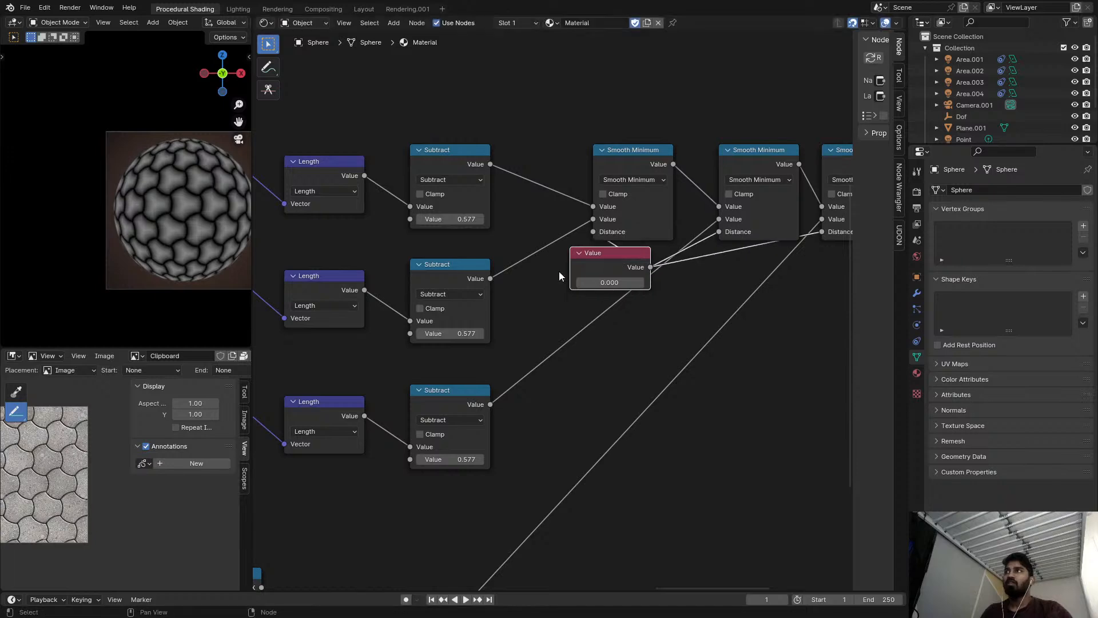
Add a Vector Math node in the empty space beyond the lower Length and Subtract nodes.
{"action": "scroll", "coordinate": [582, 260], "scroll_direction": "down", "scroll_amount": 5}
{"action": "middle_click_drag", "start_coordinate": [549, 274], "coordinate": [712, 241]}
{"action": "scroll", "coordinate": [270, 232], "scroll_direction": "up", "scroll_amount": 3}
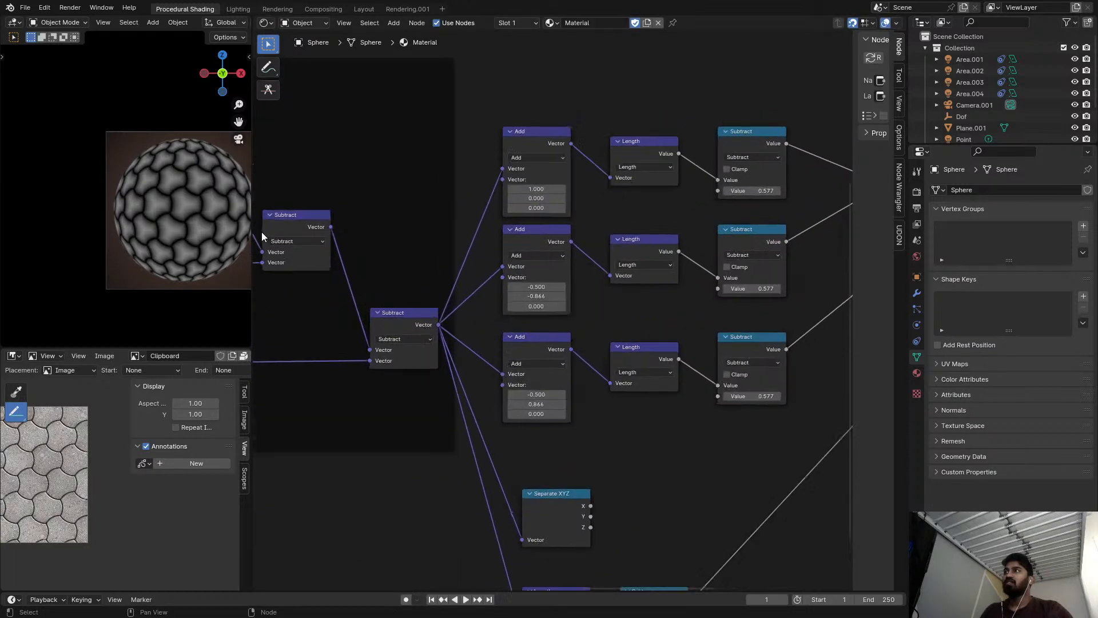
{"action": "scroll", "coordinate": [167, 220], "scroll_direction": "up", "scroll_amount": 2}
{"action": "scroll", "coordinate": [658, 197], "scroll_direction": "down", "scroll_amount": 5}
{"action": "middle_click_drag", "start_coordinate": [607, 269], "coordinate": [521, 180]}
{"action": "scroll", "coordinate": [546, 196], "scroll_direction": "down", "scroll_amount": 4}
{"action": "middle_click_drag", "start_coordinate": [625, 195], "coordinate": [522, 248]}
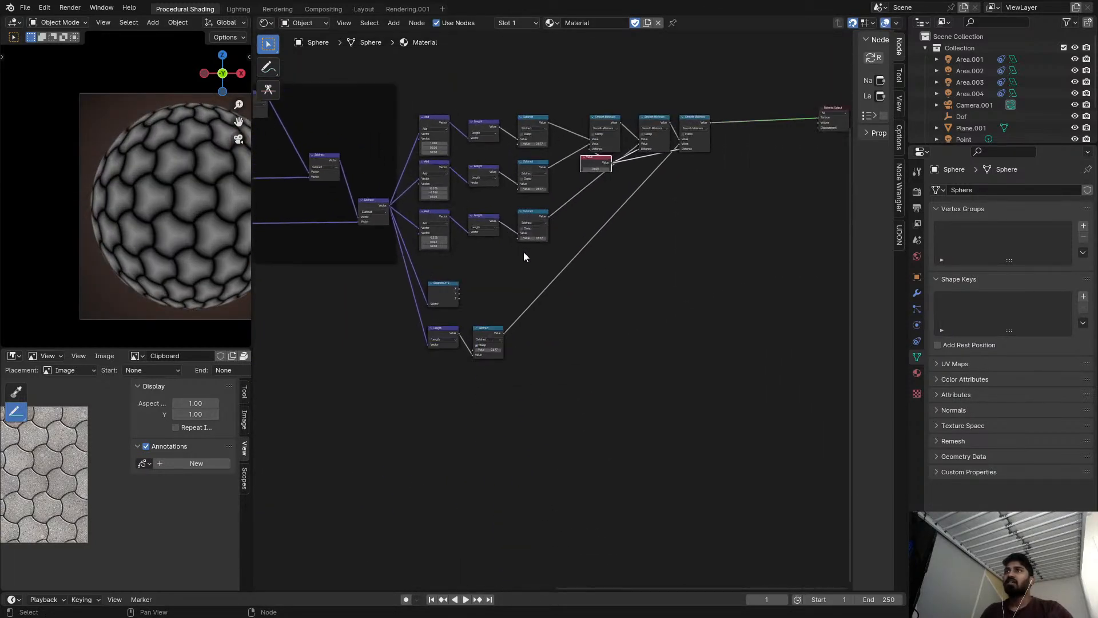
{"action": "key", "text": "shift+a"}
{"action": "type", "text": "VEC"}
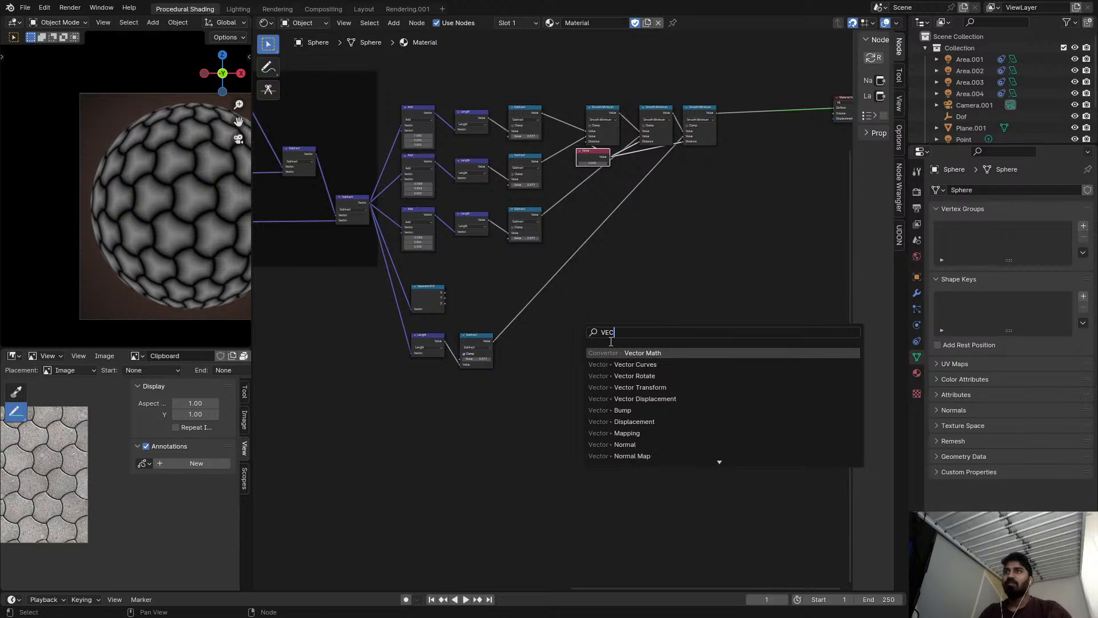
{"action": "left_click", "coordinate": [610, 351]}
{"action": "left_click", "coordinate": [559, 355]}
Feed the last framed Subtract's output into the new Vector Math node and set its operation to Subtract.
{"action": "right_click_drag", "start_coordinate": [358, 197], "coordinate": [568, 378], "text": "alt"}
{"action": "scroll", "coordinate": [570, 363], "scroll_direction": "up", "scroll_amount": 2}
{"action": "left_click", "coordinate": [571, 371]}
{"action": "left_click", "coordinate": [566, 396]}
Try linking a vector output from upstream of the frame into the new Subtract, undo it and unplug the remaining input.
{"action": "scroll", "coordinate": [532, 366], "scroll_direction": "down", "scroll_amount": 4}
{"action": "middle_click_drag", "start_coordinate": [530, 367], "coordinate": [677, 382]}
{"action": "scroll", "coordinate": [368, 292], "scroll_direction": "down", "scroll_amount": 4}
{"action": "middle_click_drag", "start_coordinate": [268, 252], "coordinate": [348, 221]}
{"action": "right_click_drag", "start_coordinate": [276, 133], "coordinate": [689, 340], "text": "alt"}
{"action": "scroll", "coordinate": [688, 341], "scroll_direction": "up", "scroll_amount": 6}
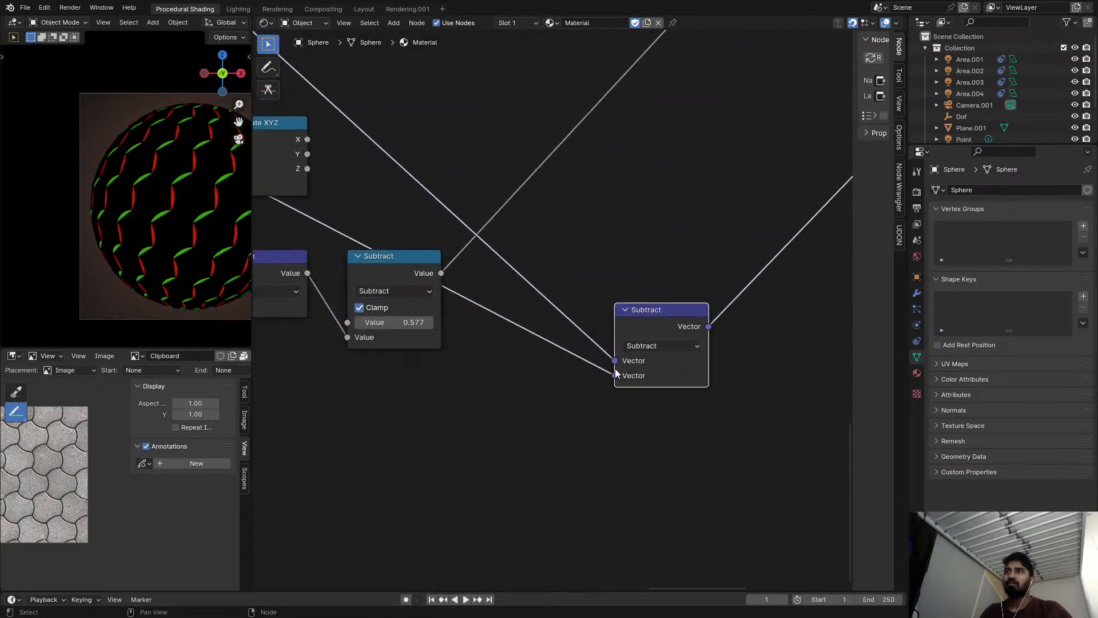
{"action": "key", "text": "ctrl+z"}
{"action": "scroll", "coordinate": [575, 359], "scroll_direction": "down", "scroll_amount": 5}
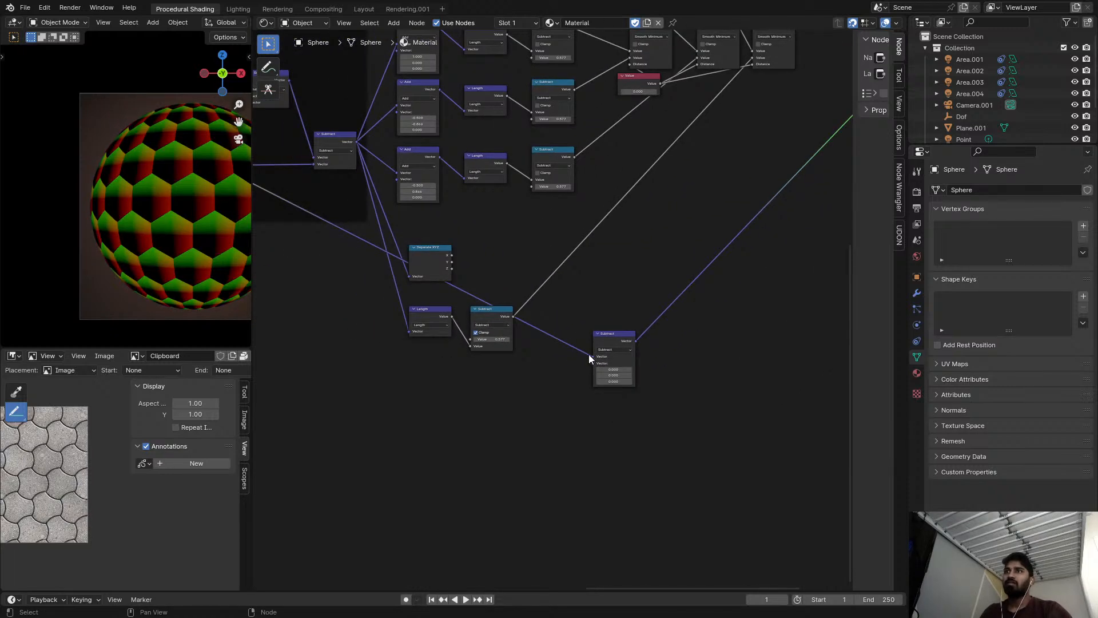
{"action": "left_click_drag", "start_coordinate": [592, 355], "coordinate": [549, 321]}
Preview the last framed Subtract, feed its vector into the new Subtract's first input, and preview the new node.
{"action": "scroll", "coordinate": [465, 238], "scroll_direction": "down", "scroll_amount": 2}
{"action": "middle_click_drag", "start_coordinate": [356, 147], "coordinate": [414, 208]}
{"action": "left_click", "coordinate": [414, 208], "text": "ctrl+shift"}
{"action": "scroll", "coordinate": [595, 297], "scroll_direction": "up", "scroll_amount": 2}
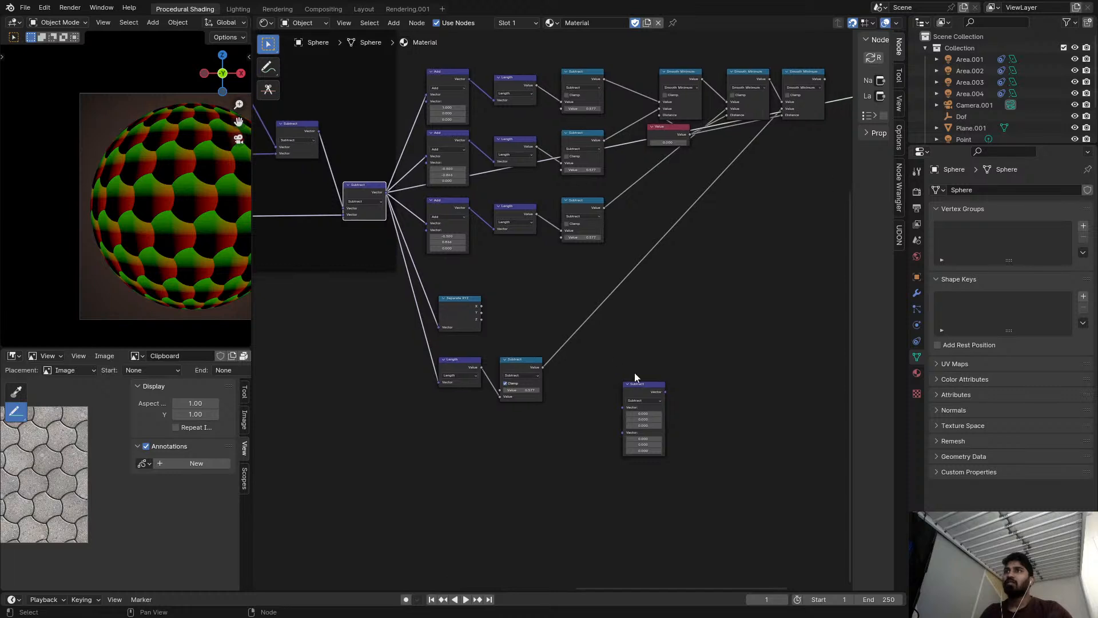
{"action": "right_click_drag", "start_coordinate": [417, 219], "coordinate": [643, 391], "text": "alt"}
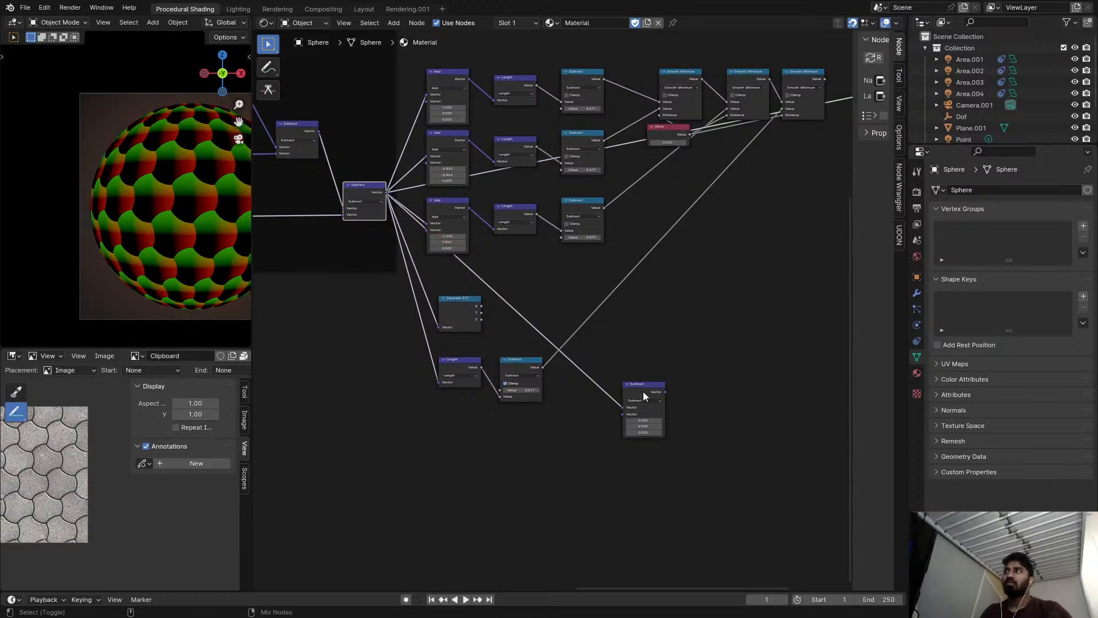
{"action": "left_click", "coordinate": [643, 391], "text": "ctrl+shift"}
Feed the initial Scale node's vector into the new Subtract's second input and swap the two inputs.
{"action": "scroll", "coordinate": [579, 366], "scroll_direction": "down", "scroll_amount": 1}
{"action": "scroll", "coordinate": [579, 366], "scroll_direction": "down", "scroll_amount": 8}
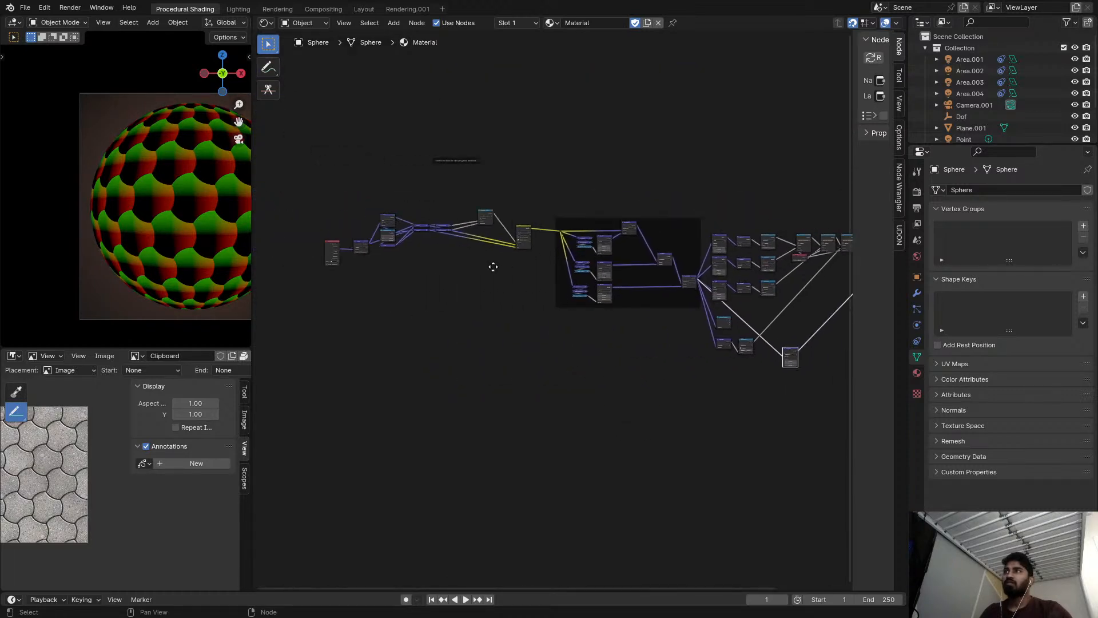
{"action": "right_click_drag", "start_coordinate": [366, 244], "coordinate": [794, 369], "text": "alt"}
{"action": "middle_click_drag", "start_coordinate": [794, 369], "coordinate": [521, 312]}
{"action": "scroll", "coordinate": [521, 311], "scroll_direction": "up", "scroll_amount": 16}
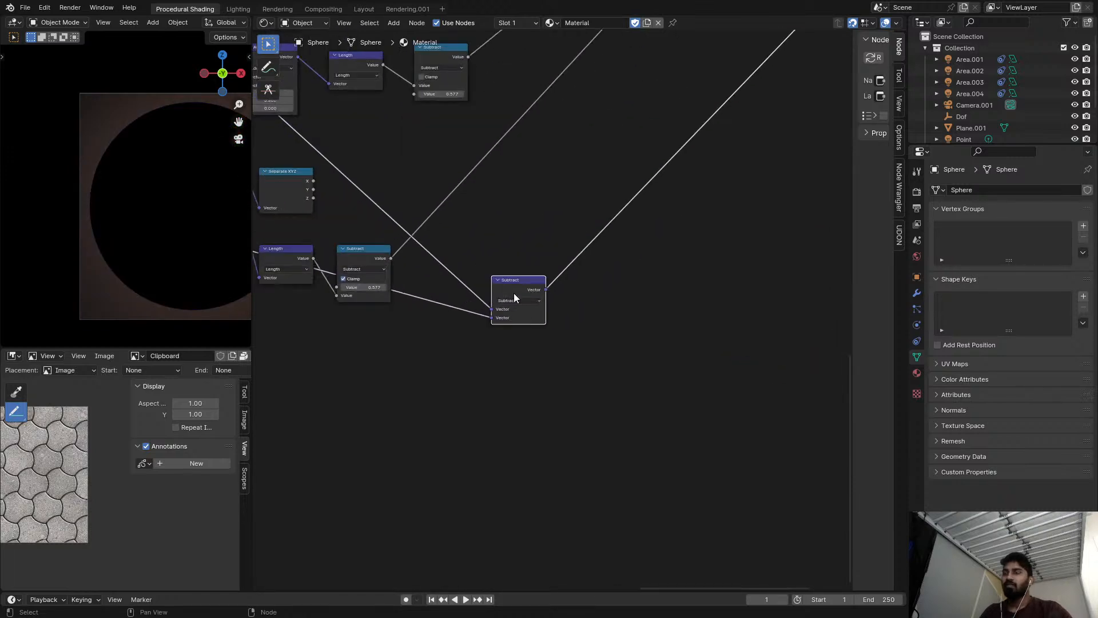
{"action": "key", "text": "alt+s"}
{"action": "scroll", "coordinate": [512, 291], "scroll_direction": "up", "scroll_amount": 5}
{"action": "scroll", "coordinate": [499, 275], "scroll_direction": "up", "scroll_amount": 2}
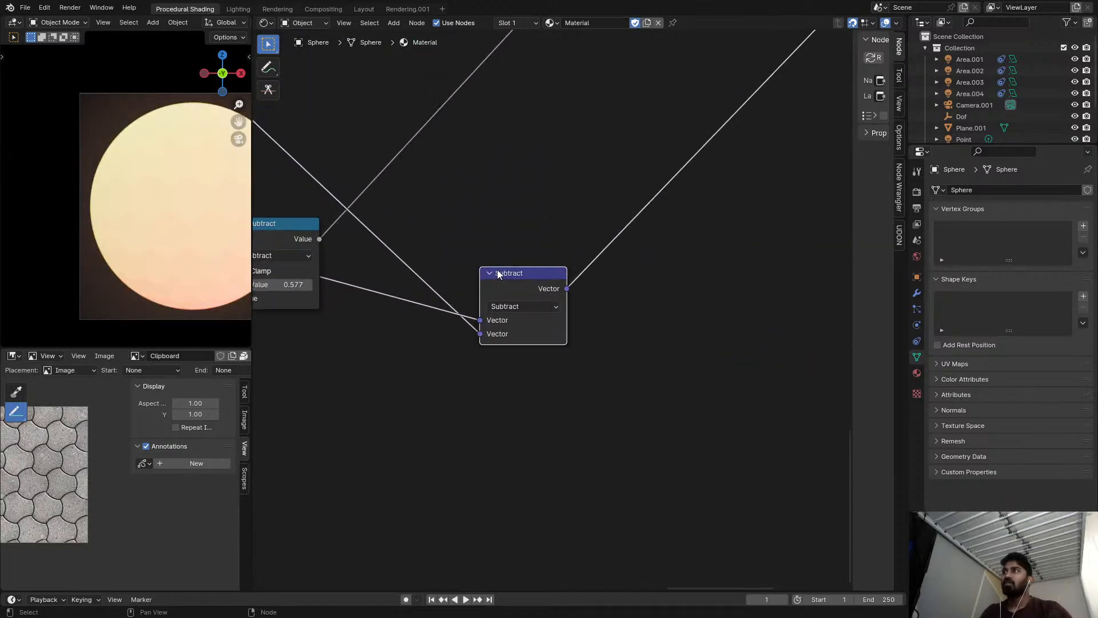
{"action": "middle_click_drag", "start_coordinate": [510, 274], "coordinate": [485, 291]}
{"action": "key", "text": "shift+d"}
{"action": "left_click", "coordinate": [619, 265]}
{"action": "left_click", "coordinate": [609, 301]}
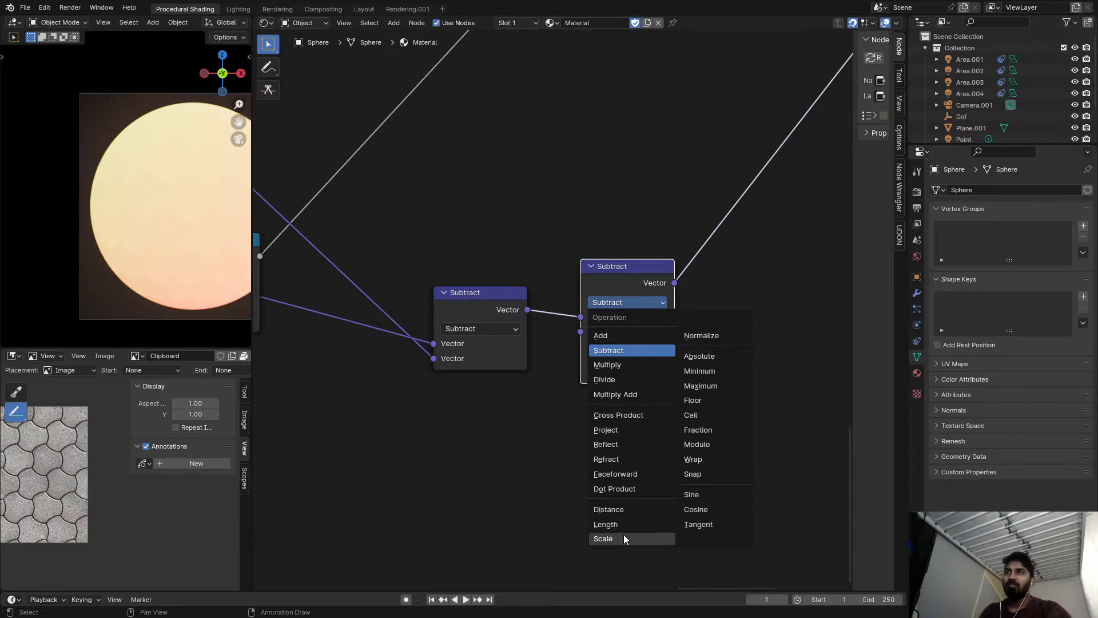
{"action": "key", "text": "Escape"}
{"action": "key", "text": "ctrl+x"}
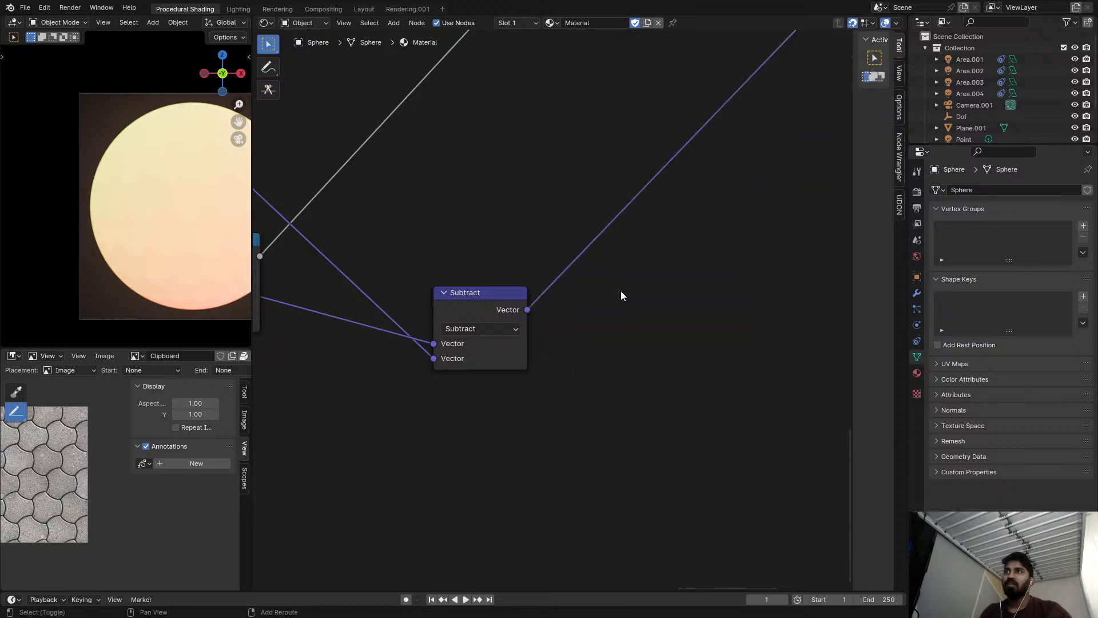
Add a White Noise Texture node after the new Subtract and feed the Subtract's vector into it.
{"action": "key", "text": "shift+a"}
{"action": "type", "text": "WH"}
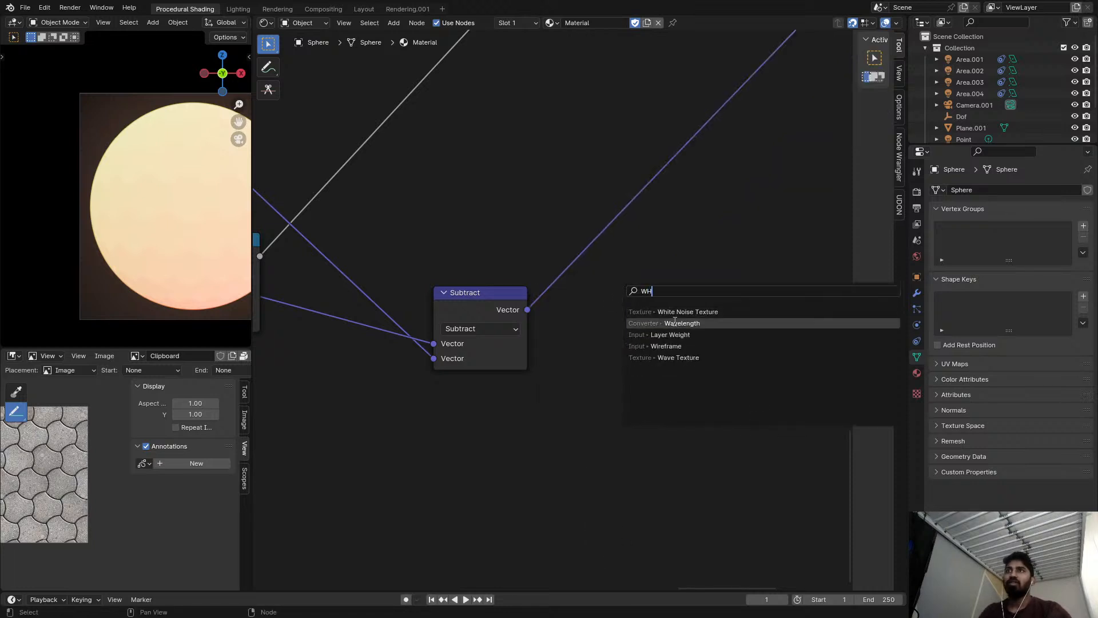
{"action": "left_click", "coordinate": [675, 322]}
{"action": "key", "text": "ctrl+z"}
{"action": "key", "text": "shift+a"}
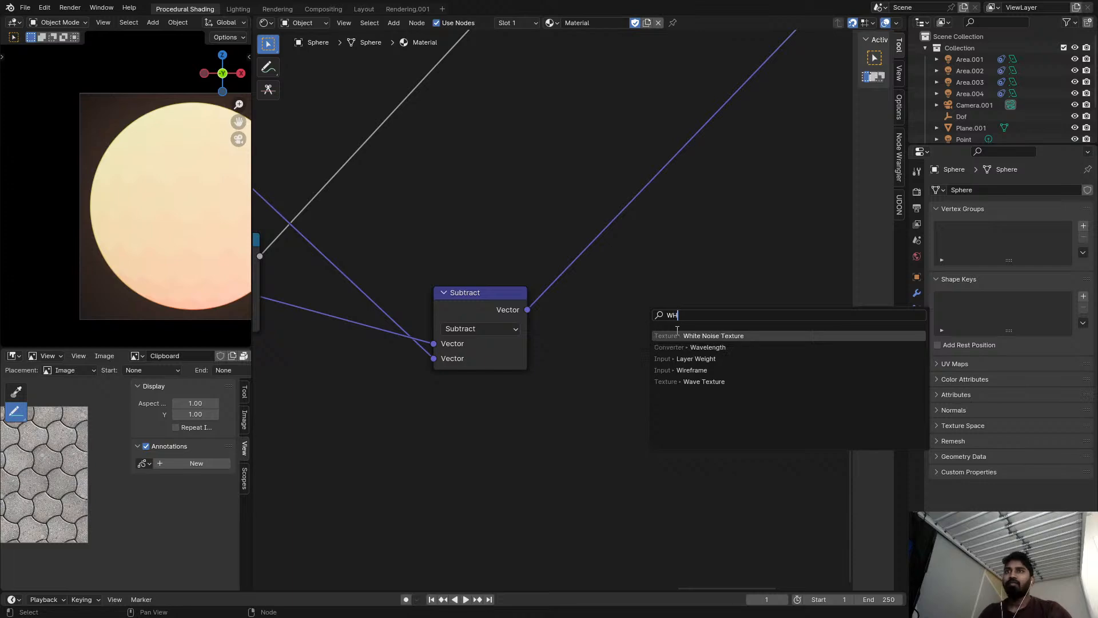
{"action": "type", "text": "WH"}
{"action": "left_click", "coordinate": [687, 335]}
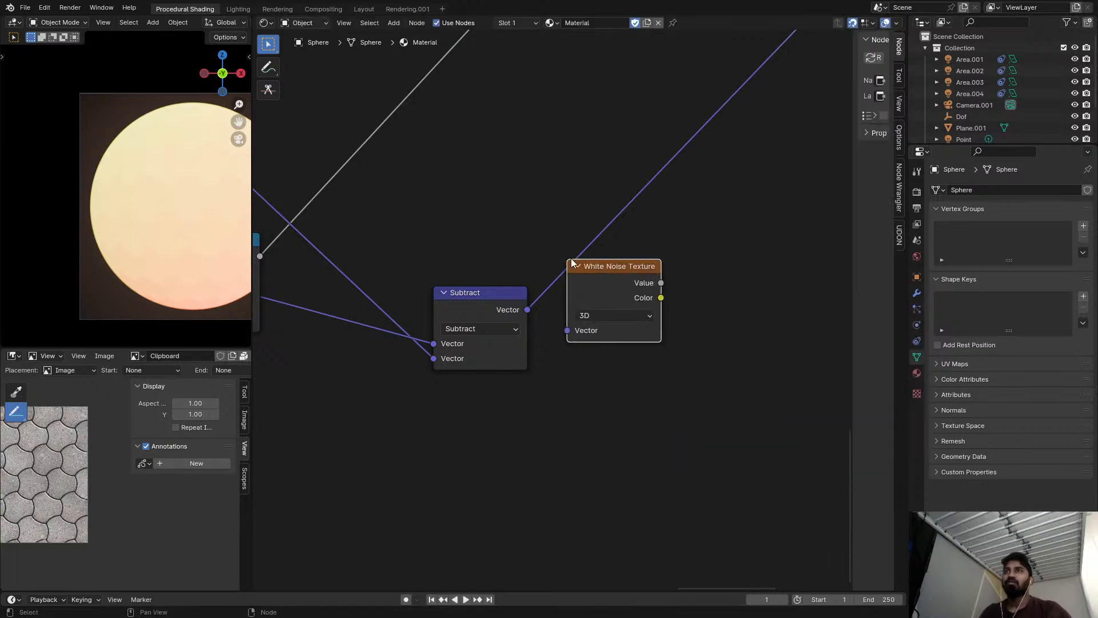
{"action": "scroll", "coordinate": [593, 260], "scroll_direction": "up", "scroll_amount": 1}
{"action": "left_click_drag", "start_coordinate": [592, 261], "coordinate": [578, 261]}
Examine the per-tile coordinate preview on the sphere up close in an enlarged viewport.
{"action": "scroll", "coordinate": [188, 229], "scroll_direction": "up", "scroll_amount": 3}
{"action": "middle_click_drag", "start_coordinate": [151, 211], "coordinate": [180, 215]}
{"action": "key", "text": "ctrl+space"}
{"action": "scroll", "coordinate": [181, 215], "scroll_direction": "up", "scroll_amount": 4}
{"action": "middle_click_drag", "start_coordinate": [572, 292], "coordinate": [437, 368]}
{"action": "scroll", "coordinate": [571, 333], "scroll_direction": "down", "scroll_amount": 2}
{"action": "scroll", "coordinate": [492, 331], "scroll_direction": "down", "scroll_amount": 7}
{"action": "scroll", "coordinate": [492, 330], "scroll_direction": "up", "scroll_amount": 3}
{"action": "key", "text": "ctrl+space"}
{"action": "scroll", "coordinate": [545, 321], "scroll_direction": "down", "scroll_amount": 2}
{"action": "middle_click_drag", "start_coordinate": [501, 303], "coordinate": [640, 333]}
{"action": "scroll", "coordinate": [505, 325], "scroll_direction": "down", "scroll_amount": 3}
Preview the last framed Subtract and the initial Scale node on the sphere to compare their coordinates.
{"action": "middle_click_drag", "start_coordinate": [303, 191], "coordinate": [425, 253]}
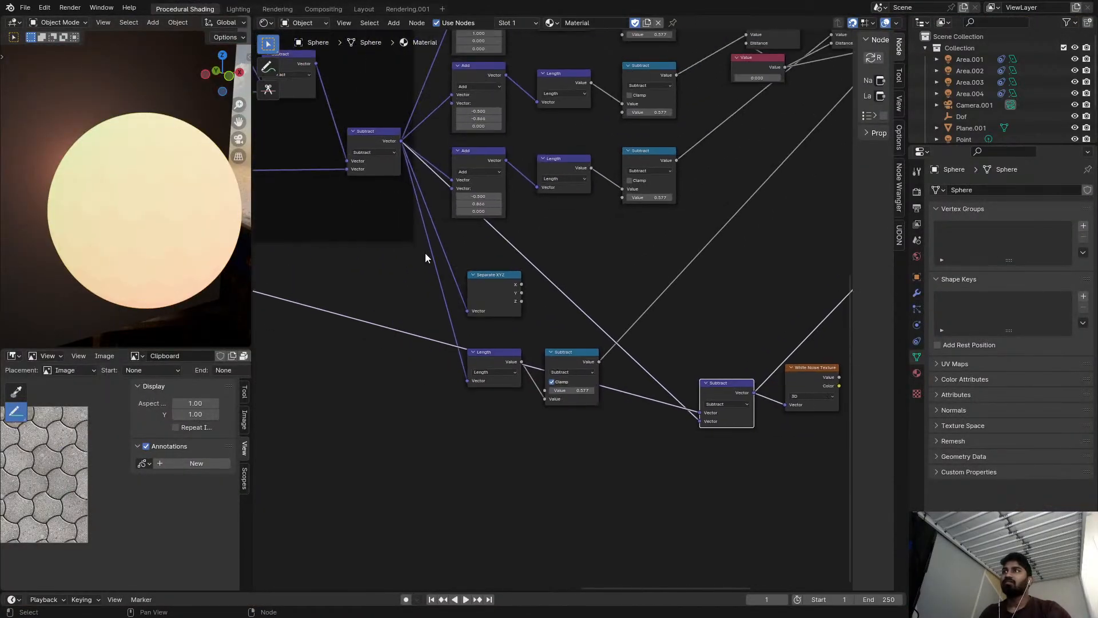
{"action": "left_click", "coordinate": [393, 138], "text": "ctrl+shift"}
{"action": "scroll", "coordinate": [122, 198], "scroll_direction": "up", "scroll_amount": 8}
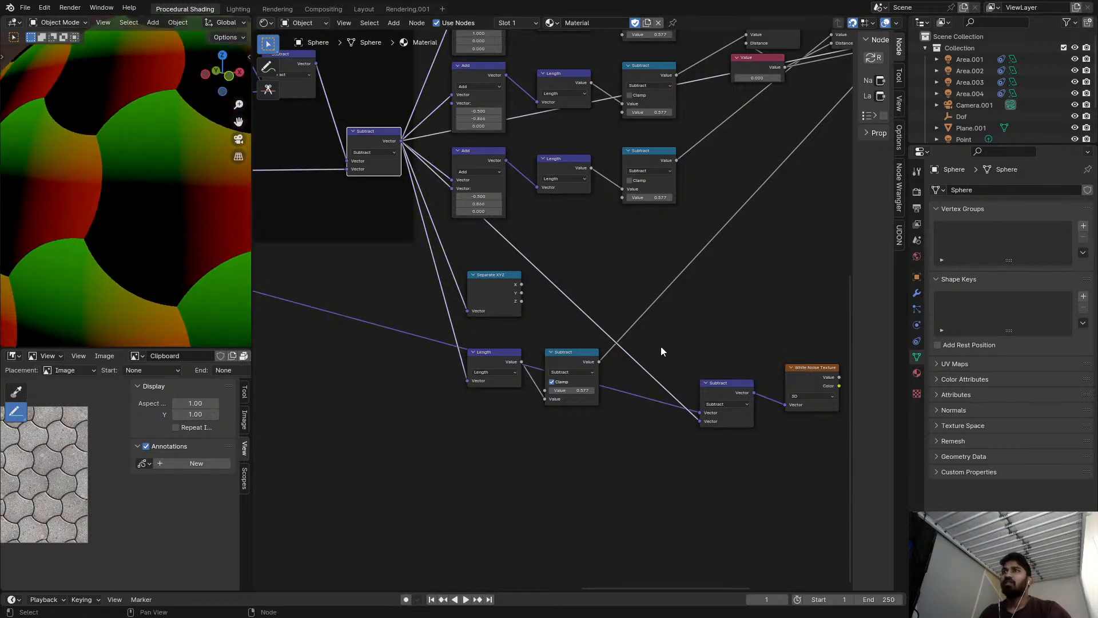
{"action": "scroll", "coordinate": [631, 336], "scroll_direction": "down", "scroll_amount": 4}
{"action": "scroll", "coordinate": [444, 334], "scroll_direction": "down", "scroll_amount": 3}
{"action": "middle_click_drag", "start_coordinate": [432, 324], "coordinate": [674, 344]}
{"action": "scroll", "coordinate": [401, 295], "scroll_direction": "down", "scroll_amount": 2}
{"action": "mouse_move", "coordinate": [398, 294]}
{"action": "middle_mouse_down"}
{"action": "mouse_move", "coordinate": [578, 272]}
{"action": "mouse_move", "coordinate": [610, 282]}
{"action": "middle_mouse_up"}
{"action": "middle_click_drag", "start_coordinate": [359, 227], "coordinate": [492, 248]}
{"action": "scroll", "coordinate": [434, 221], "scroll_direction": "up", "scroll_amount": 12}
{"action": "left_click", "coordinate": [430, 221], "text": "ctrl+shift"}
Insert a duplicate of the Subtract between it and the White Noise Texture and change its operation to Divide.
{"action": "scroll", "coordinate": [458, 229], "scroll_direction": "down", "scroll_amount": 5}
{"action": "mouse_move", "coordinate": [703, 289]}
{"action": "middle_mouse_down"}
{"action": "mouse_move", "coordinate": [780, 202]}
{"action": "mouse_move", "coordinate": [258, 154]}
{"action": "middle_mouse_up"}
{"action": "middle_click_drag", "start_coordinate": [820, 175], "coordinate": [558, 127]}
{"action": "scroll", "coordinate": [558, 127], "scroll_direction": "up", "scroll_amount": 3}
{"action": "middle_click_drag", "start_coordinate": [642, 370], "coordinate": [623, 263]}
{"action": "scroll", "coordinate": [607, 313], "scroll_direction": "up", "scroll_amount": 4}
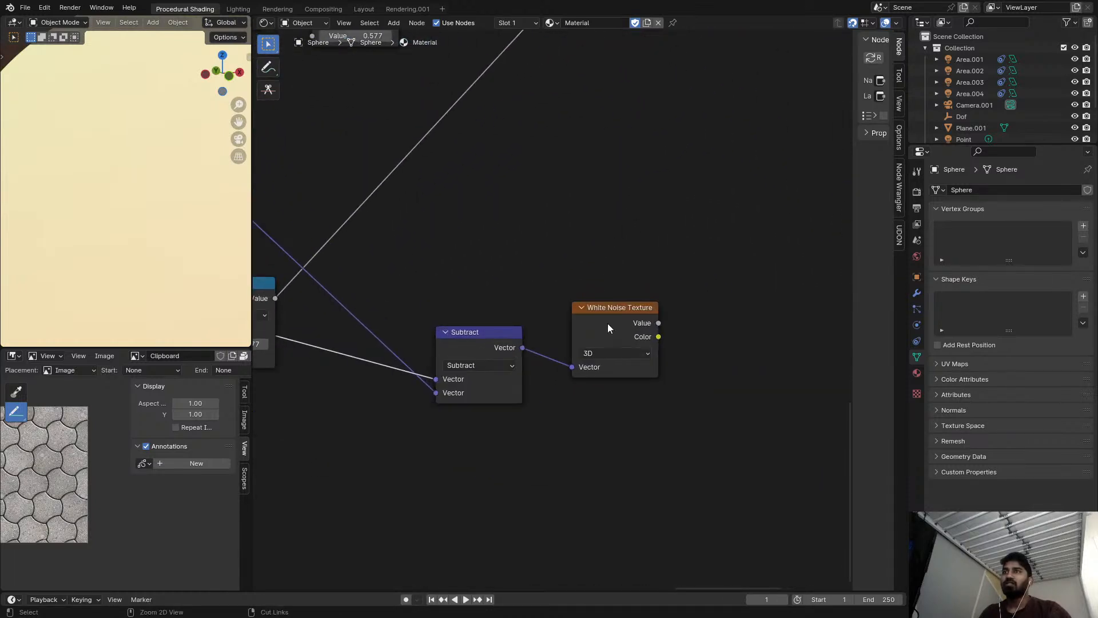
{"action": "key", "text": "shift+d"}
{"action": "left_click", "coordinate": [599, 359]}
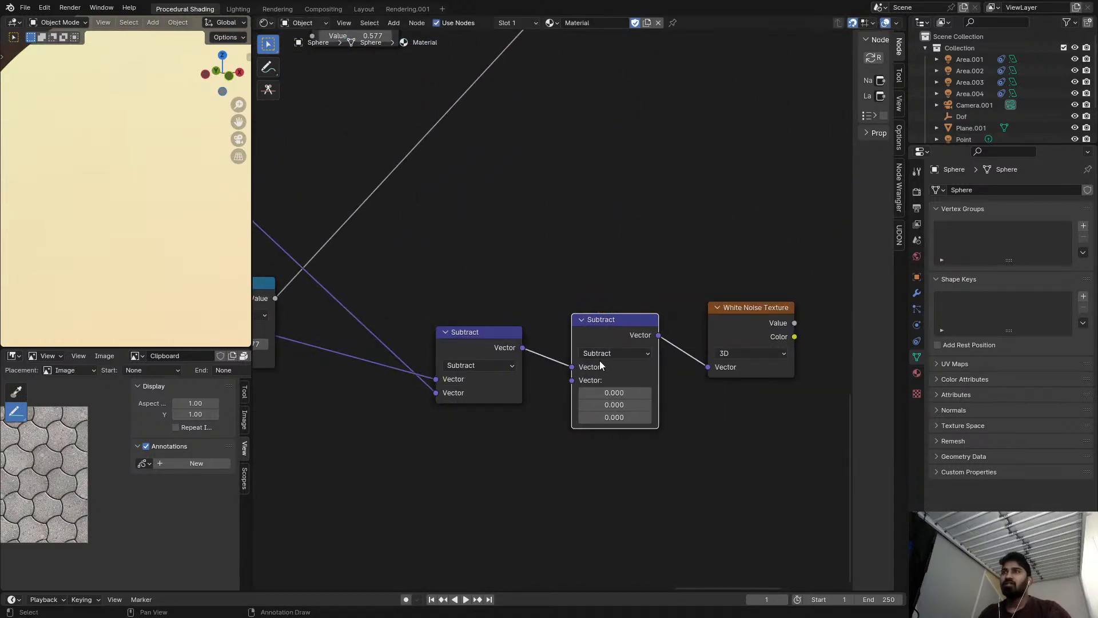
{"action": "left_click", "coordinate": [601, 355]}
{"action": "left_click", "coordinate": [595, 572]}
{"action": "scroll", "coordinate": [524, 399], "scroll_direction": "down", "scroll_amount": 4}
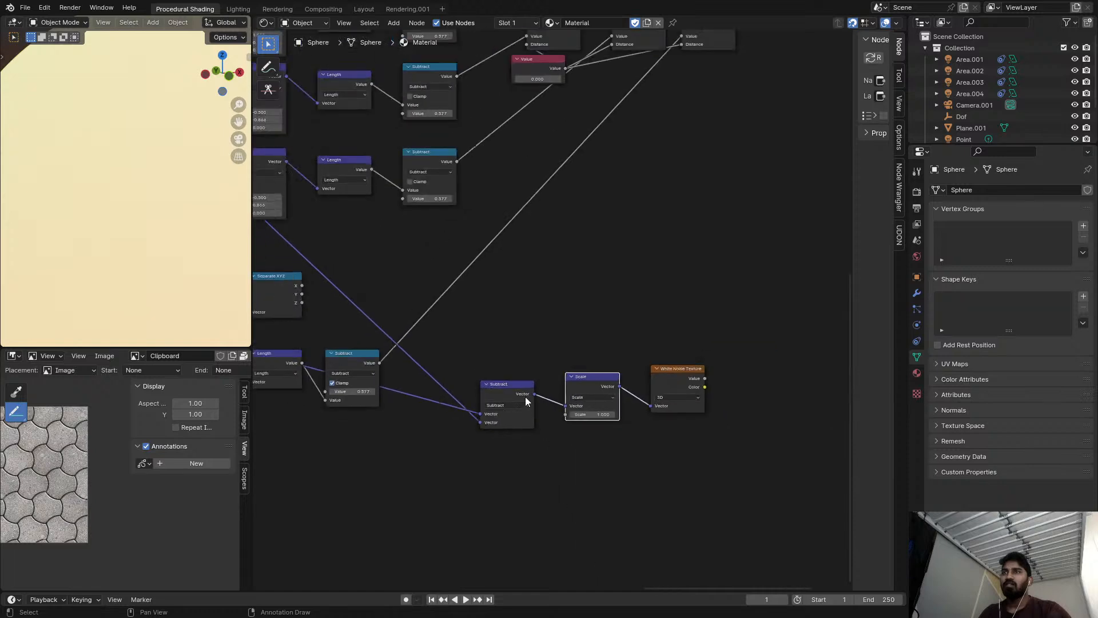
{"action": "scroll", "coordinate": [585, 383], "scroll_direction": "up", "scroll_amount": 3}
{"action": "left_click", "coordinate": [598, 393]}
{"action": "key", "text": "m"}
Add a Value node below the initial Scale node and link it to that node's Scale input.
{"action": "scroll", "coordinate": [593, 394], "scroll_direction": "down", "scroll_amount": 6}
{"action": "middle_click_drag", "start_coordinate": [592, 394], "coordinate": [527, 471]}
{"action": "scroll", "coordinate": [599, 280], "scroll_direction": "up", "scroll_amount": 4}
{"action": "scroll", "coordinate": [623, 241], "scroll_direction": "up", "scroll_amount": 2}
{"action": "key", "text": "shift+a"}
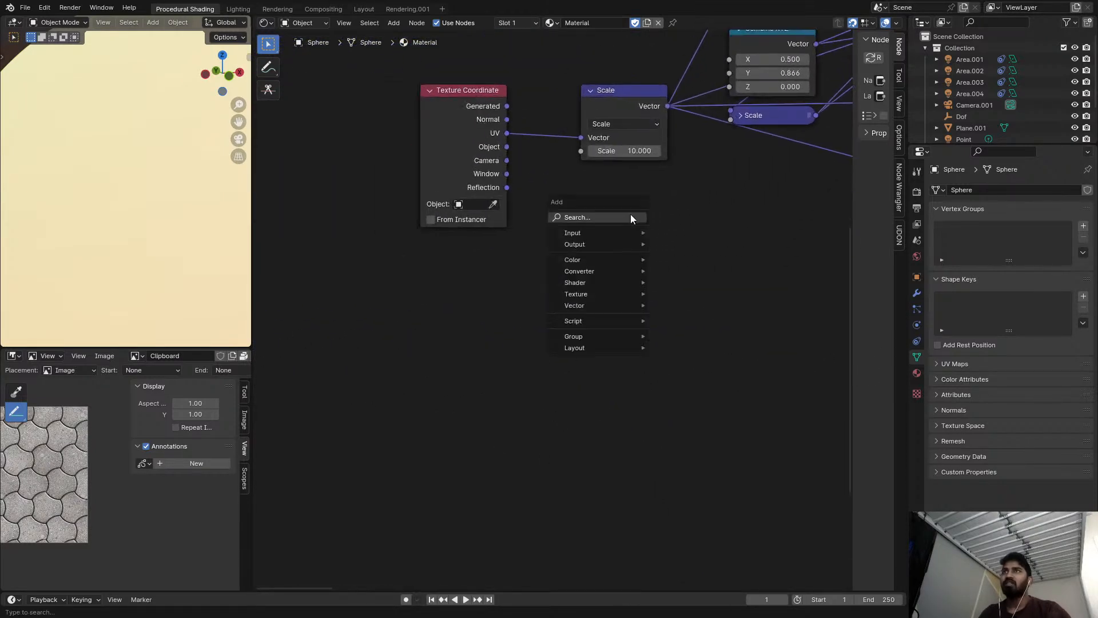
{"action": "type", "text": "CA"}
{"action": "key", "text": "Escape"}
{"action": "key", "text": "shift+a"}
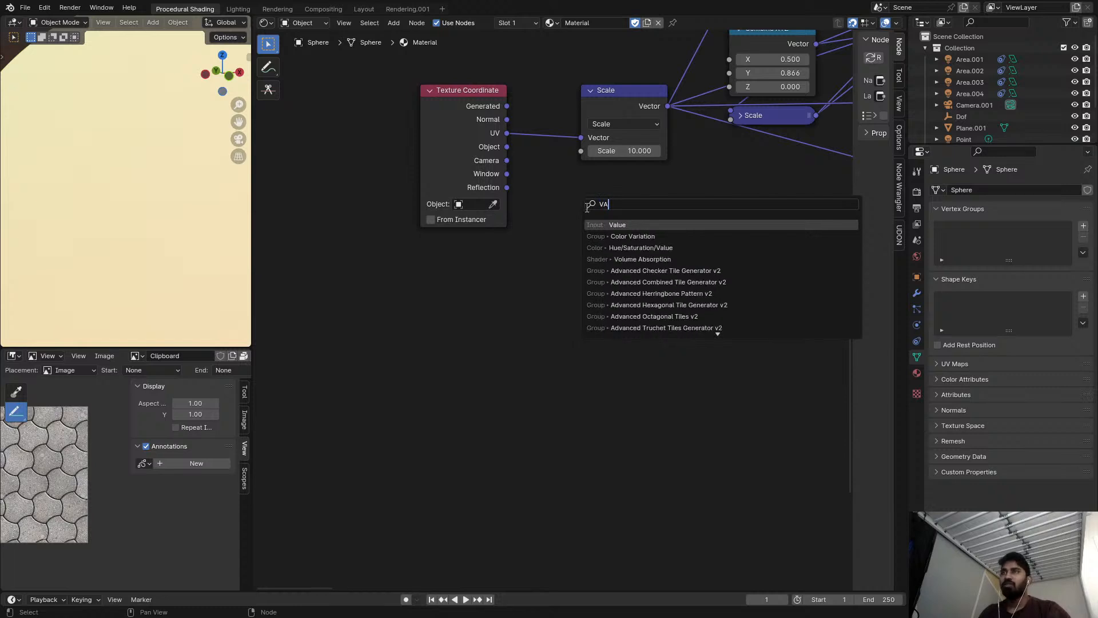
{"action": "key", "text": "Return"}
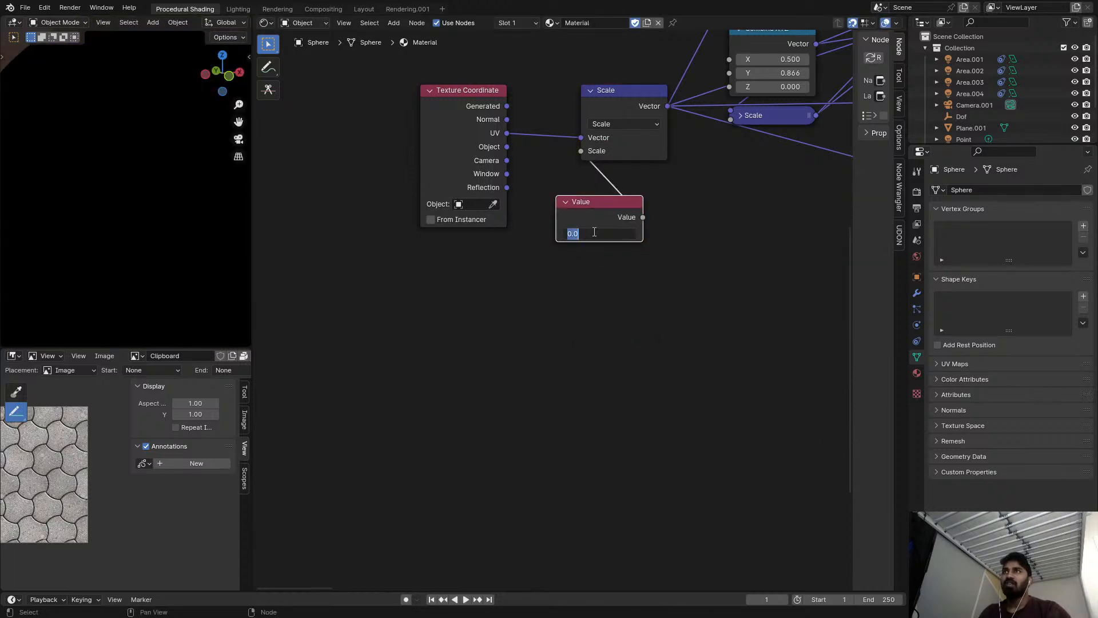
Set the new Value node to 5.
{"action": "type", "text": "56"}
{"action": "key", "text": "Return"}
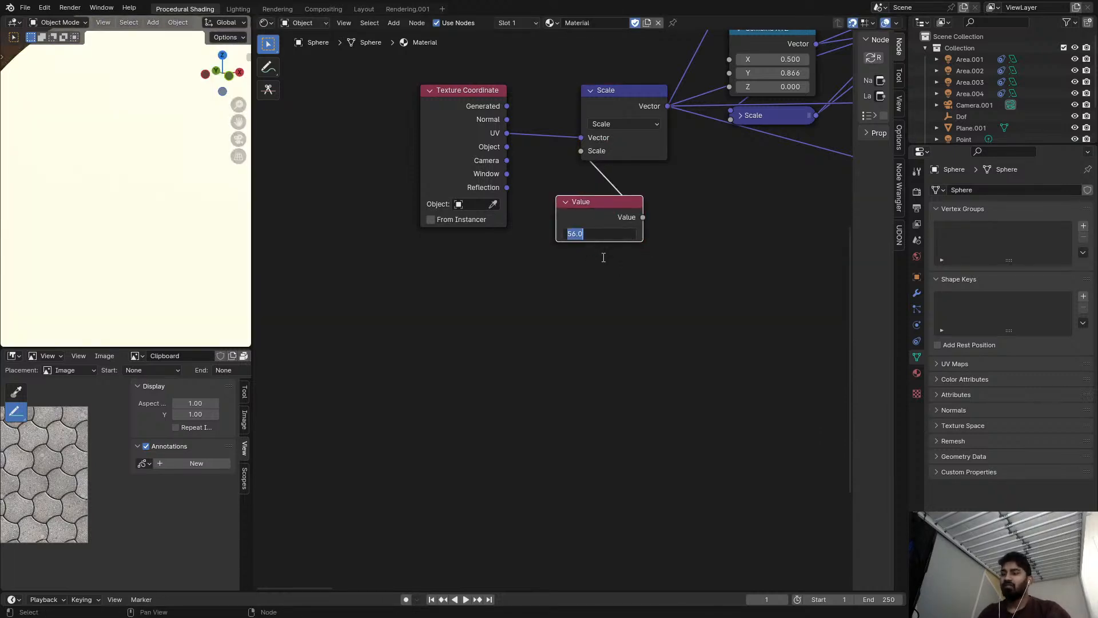
{"action": "double_click", "coordinate": [600, 234]}
{"action": "type", "text": "5"}
{"action": "key", "text": "Return"}
Link the Value node's output to the Divide's second vector input and preview the Divide on the sphere.
{"action": "scroll", "coordinate": [652, 279], "scroll_direction": "down", "scroll_amount": 10}
{"action": "middle_click_drag", "start_coordinate": [651, 279], "coordinate": [312, 238]}
{"action": "scroll", "coordinate": [371, 246], "scroll_direction": "down", "scroll_amount": 2}
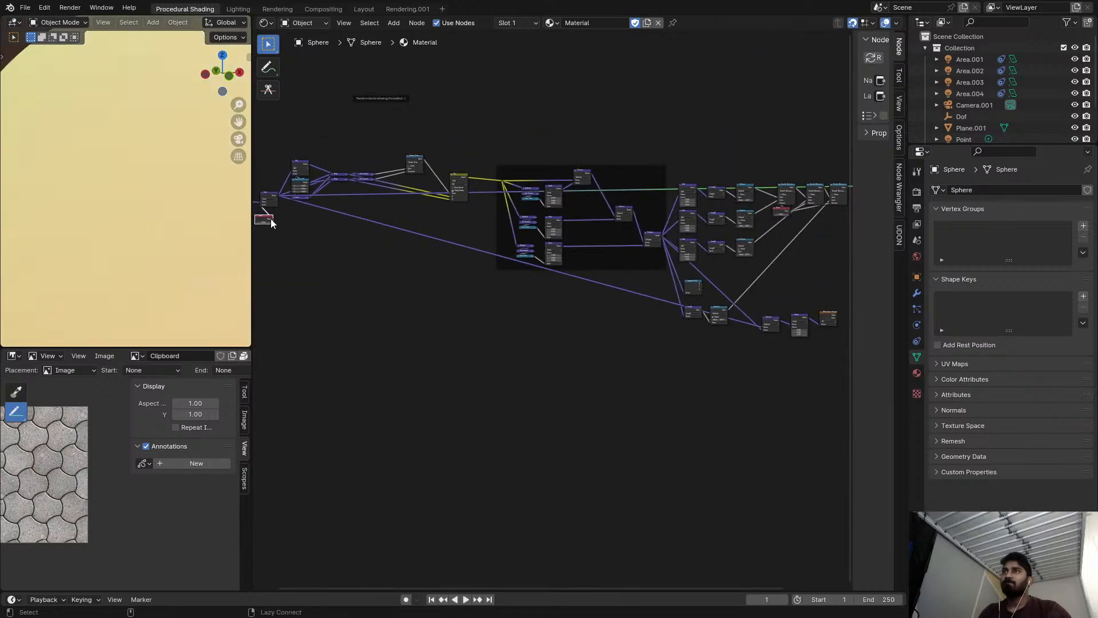
{"action": "right_click_drag", "start_coordinate": [806, 331], "coordinate": [805, 331], "text": "alt"}
{"action": "scroll", "coordinate": [806, 315], "scroll_direction": "up", "scroll_amount": 4}
{"action": "middle_click_drag", "start_coordinate": [806, 315], "coordinate": [592, 290]}
{"action": "scroll", "coordinate": [592, 290], "scroll_direction": "up", "scroll_amount": 8}
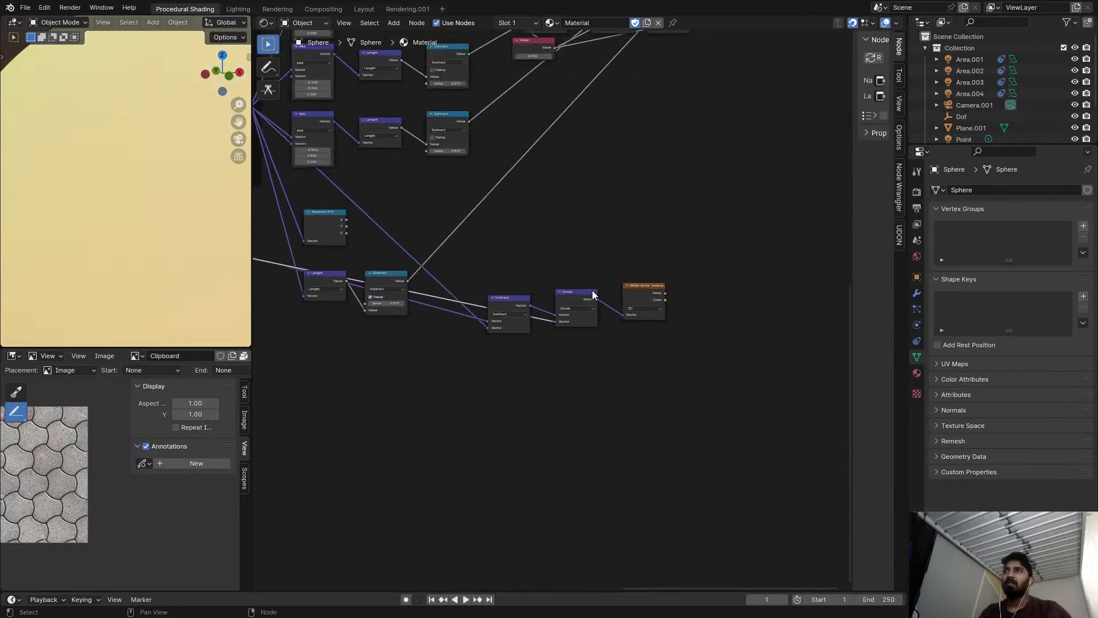
{"action": "left_click", "coordinate": [588, 295], "text": "ctrl+shift"}
{"action": "scroll", "coordinate": [172, 254], "scroll_direction": "down", "scroll_amount": 5}
{"action": "scroll", "coordinate": [123, 235], "scroll_direction": "up", "scroll_amount": 4}
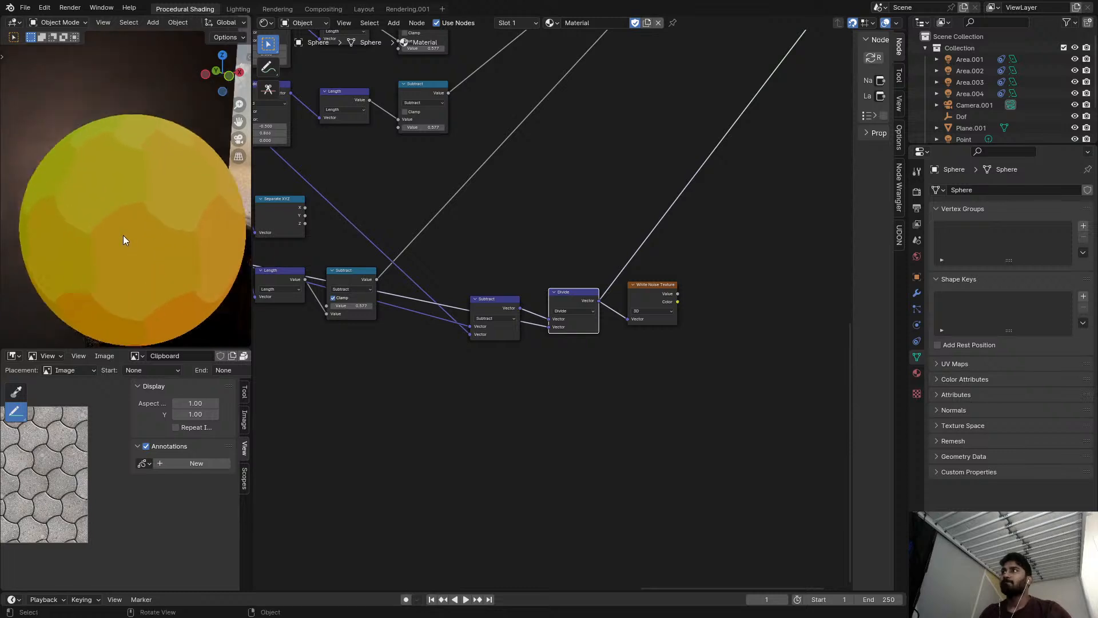
Preview the White Noise Texture's Value output and reposition the Divide node slightly lower.
{"action": "left_click", "coordinate": [648, 290], "text": "ctrl+shift"}
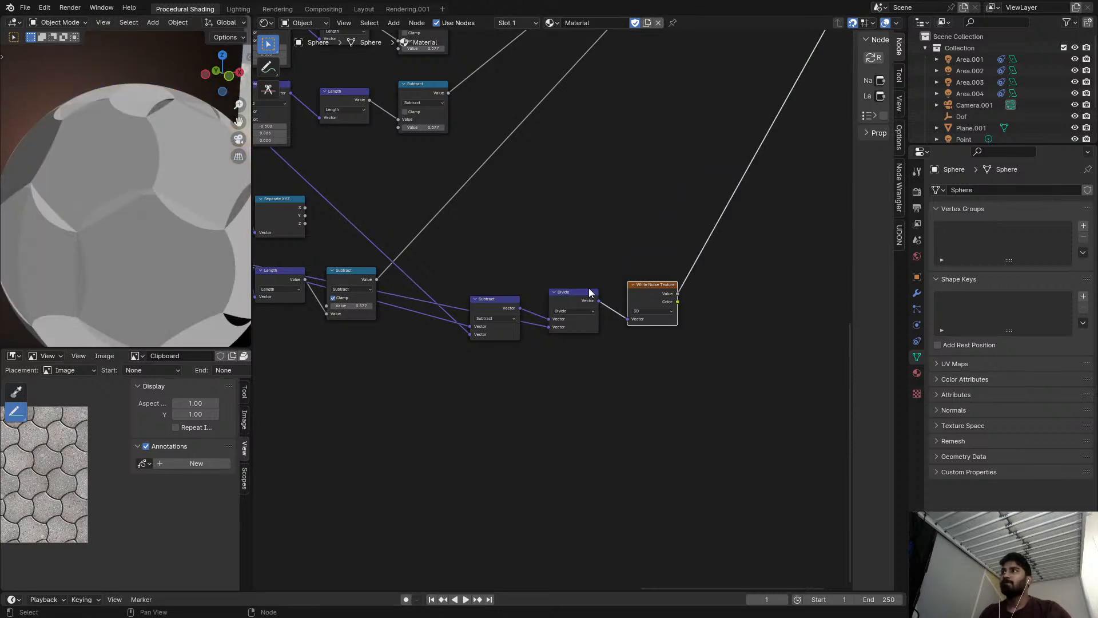
{"action": "scroll", "coordinate": [579, 292], "scroll_direction": "up", "scroll_amount": 1}
{"action": "middle_click_drag", "start_coordinate": [566, 296], "coordinate": [595, 293]}
{"action": "left_click_drag", "start_coordinate": [584, 298], "coordinate": [567, 317]}
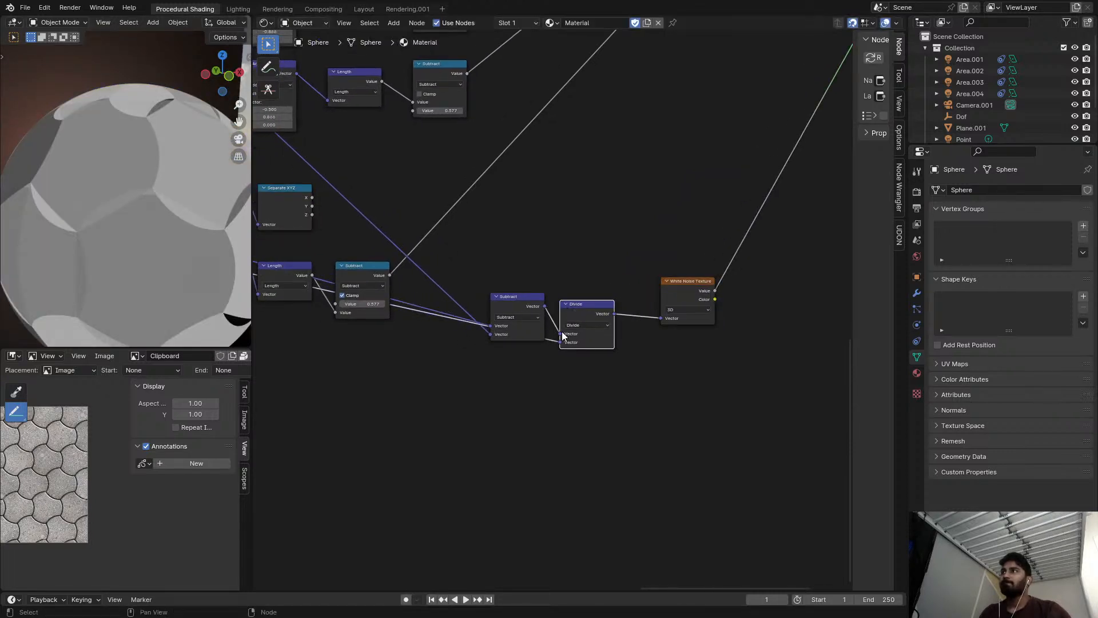
{"action": "scroll", "coordinate": [569, 319], "scroll_direction": "down", "scroll_amount": 1}
{"action": "left_click", "coordinate": [582, 311], "text": "ctrl+shift"}
Try a different tile scale in the Value node and watch how the noise tiles react.
{"action": "scroll", "coordinate": [534, 328], "scroll_direction": "down", "scroll_amount": 1}
{"action": "middle_click_drag", "start_coordinate": [534, 328], "coordinate": [650, 576]}
{"action": "scroll", "coordinate": [644, 435], "scroll_direction": "up", "scroll_amount": 2}
{"action": "mouse_move", "coordinate": [610, 281]}
{"action": "left_mouse_down"}
{"action": "mouse_move", "coordinate": [640, 281]}
{"action": "mouse_move", "coordinate": [606, 280]}
{"action": "mouse_move", "coordinate": [625, 281]}
{"action": "left_mouse_up"}
{"action": "scroll", "coordinate": [631, 279], "scroll_direction": "down", "scroll_amount": 3}
{"action": "middle_click_drag", "start_coordinate": [630, 279], "coordinate": [270, 194]}
{"action": "scroll", "coordinate": [270, 195], "scroll_direction": "up", "scroll_amount": 1}
Preview the White Noise Texture's Color output on the sphere.
{"action": "scroll", "coordinate": [515, 382], "scroll_direction": "up", "scroll_amount": 1, "text": "shift"}
{"action": "left_click", "coordinate": [463, 427], "text": "ctrl+shift"}
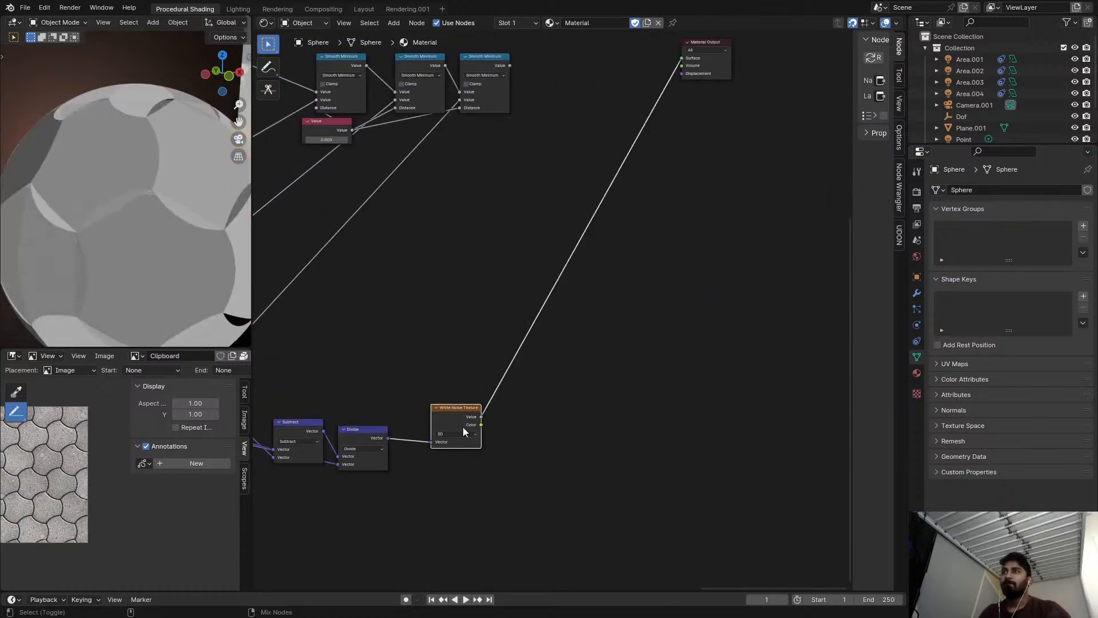
{"action": "left_click", "coordinate": [462, 427], "text": "ctrl+shift"}
{"action": "middle_click_drag", "start_coordinate": [462, 428], "coordinate": [615, 320]}
{"action": "scroll", "coordinate": [615, 321], "scroll_direction": "up", "scroll_amount": 2}
Duplicate the inserted Subtract onto the link to the White Noise Texture and set the copy's operation to Snap.
{"action": "scroll", "coordinate": [592, 367], "scroll_direction": "up", "scroll_amount": 2}
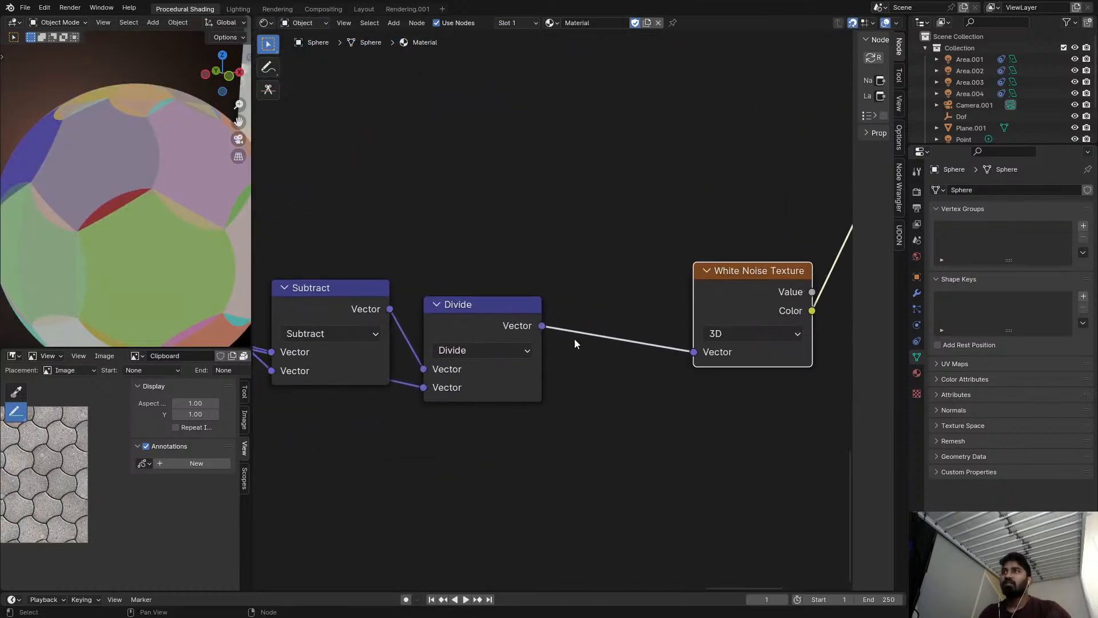
Insert a duplicate of the Divide node in front of the White Noise Texture and set its operation to Subtract.
{"action": "key", "text": "shift+d"}
{"action": "left_click", "coordinate": [628, 301]}
{"action": "left_click", "coordinate": [638, 338]}
{"action": "key", "text": "a"}
{"action": "left_click", "coordinate": [652, 333]}
{"action": "key", "text": "s"}
{"action": "scroll", "coordinate": [679, 310], "scroll_direction": "up", "scroll_amount": 1}
{"action": "middle_click_drag", "start_coordinate": [679, 311], "coordinate": [557, 305]}
{"action": "key", "text": "shift+d"}
{"action": "left_click", "coordinate": [706, 327]}
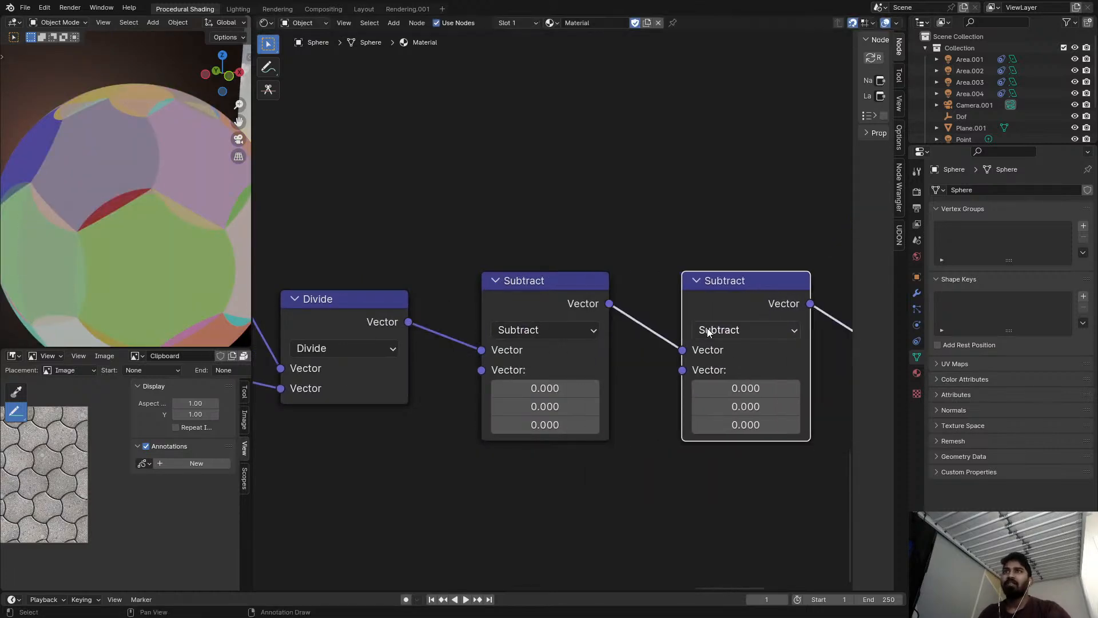
{"action": "left_click", "coordinate": [712, 328]}
{"action": "left_click", "coordinate": [836, 219]}
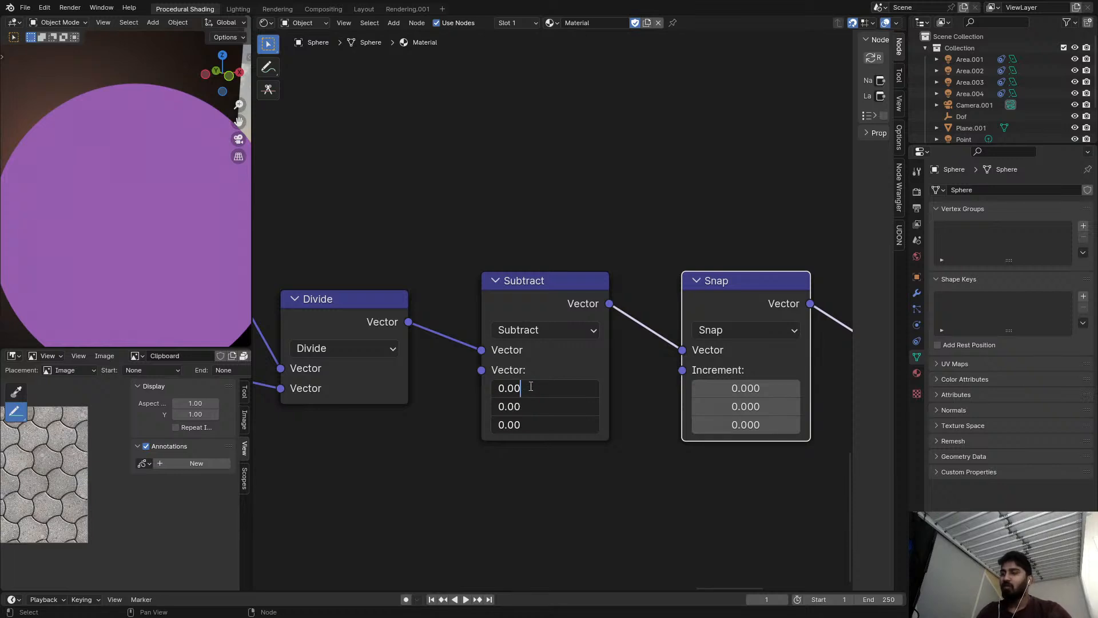
Set all three vector values of the inserted Subtract and all three Snap increments to 0.001.
{"action": "type", "text": "2"}
{"action": "key", "text": "Return"}
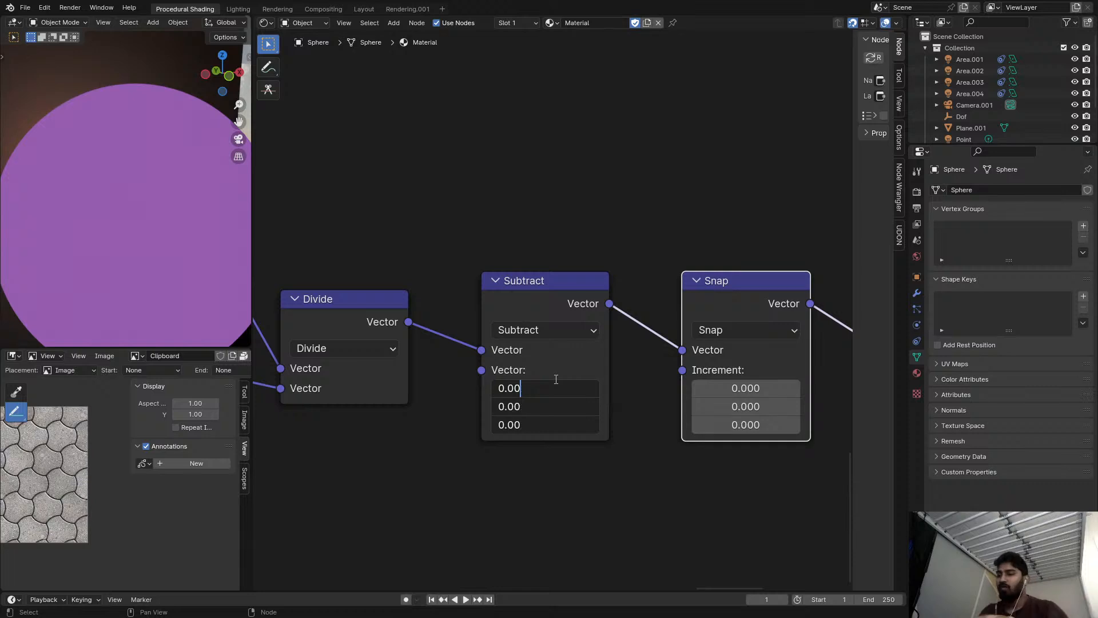
{"action": "left_click", "coordinate": [577, 387]}
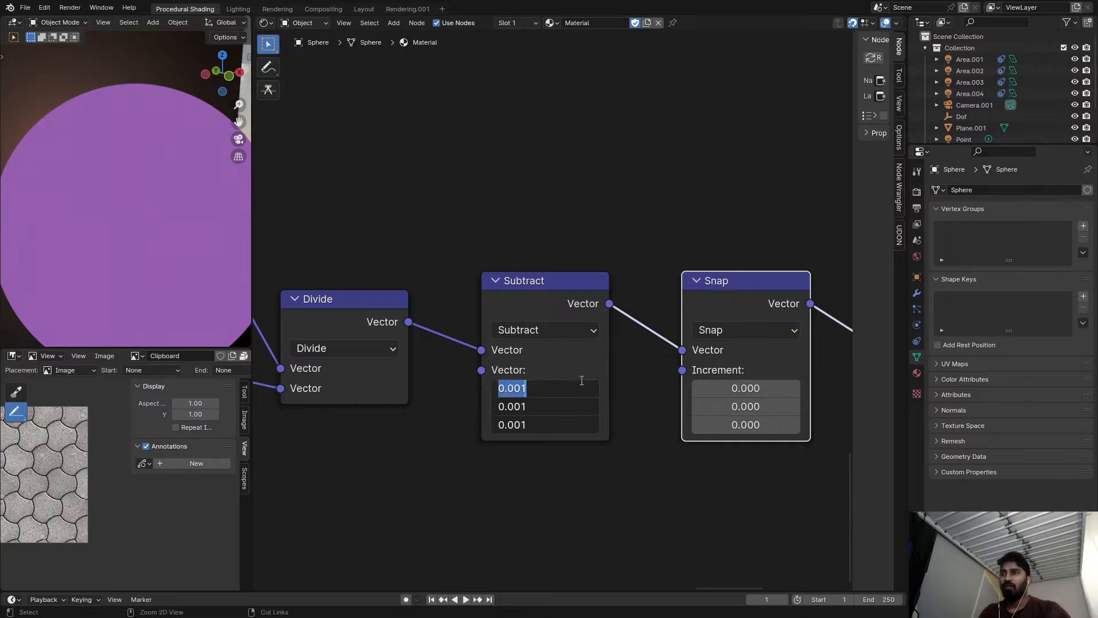
{"action": "left_click", "coordinate": [633, 267]}
{"action": "left_click", "coordinate": [749, 388]}
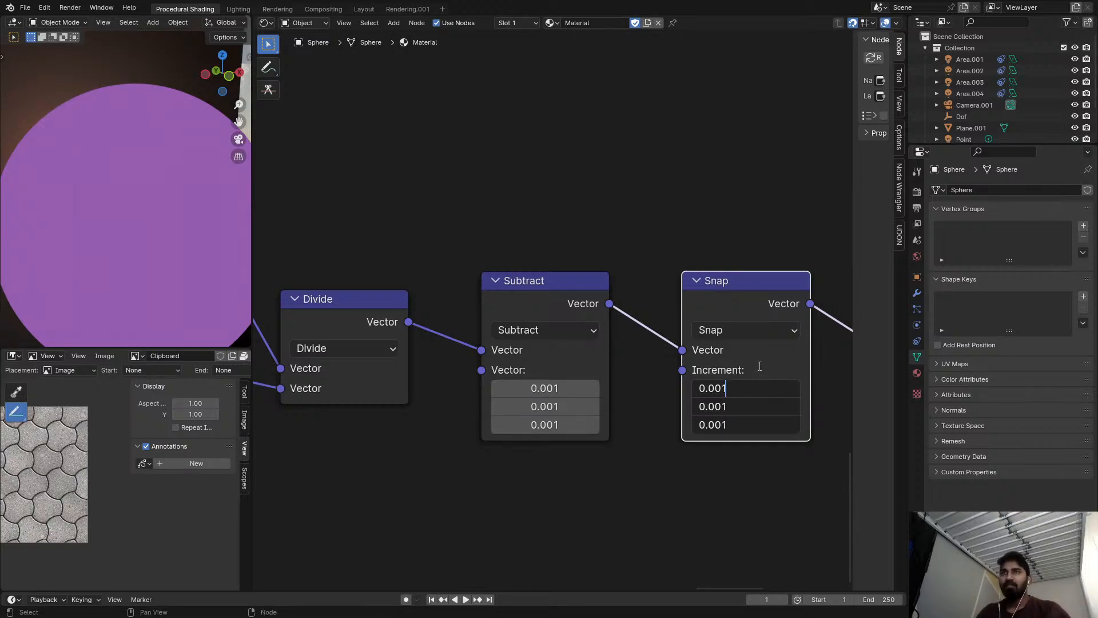
{"action": "key", "text": "Return"}
Examine the random tile colours on the sphere and check the White Noise Texture's preview outputs.
{"action": "middle_click_drag", "start_coordinate": [672, 226], "coordinate": [568, 238]}
{"action": "scroll", "coordinate": [568, 238], "scroll_direction": "down", "scroll_amount": 1}
{"action": "middle_click_drag", "start_coordinate": [176, 245], "coordinate": [165, 215]}
{"action": "scroll", "coordinate": [166, 215], "scroll_direction": "up", "scroll_amount": 5}
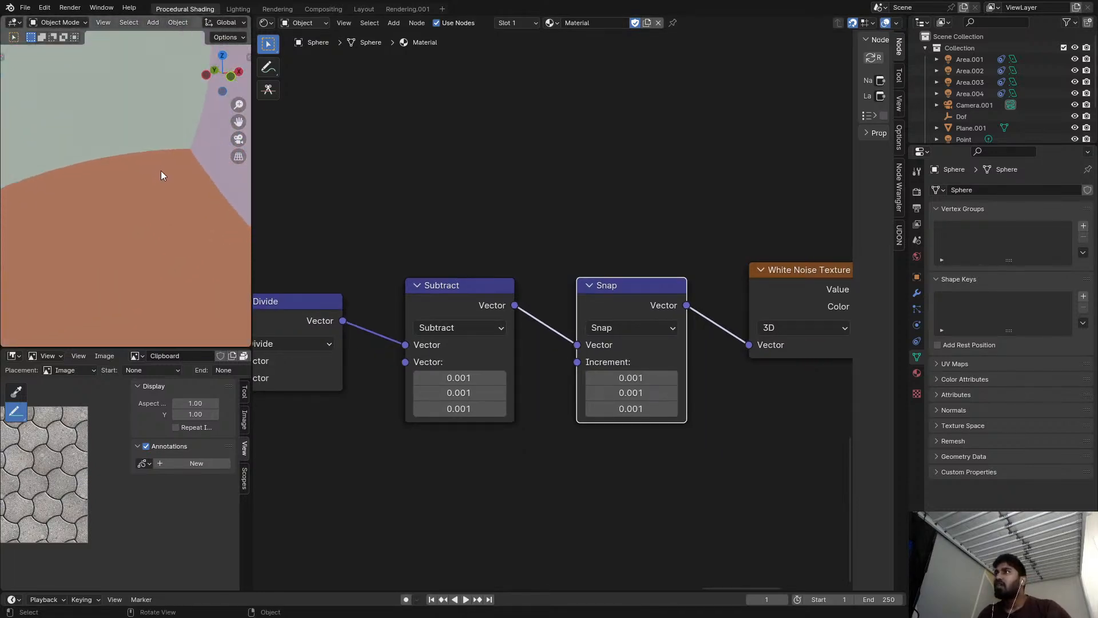
{"action": "scroll", "coordinate": [165, 152], "scroll_direction": "down", "scroll_amount": 5}
{"action": "scroll", "coordinate": [761, 233], "scroll_direction": "down", "scroll_amount": 2}
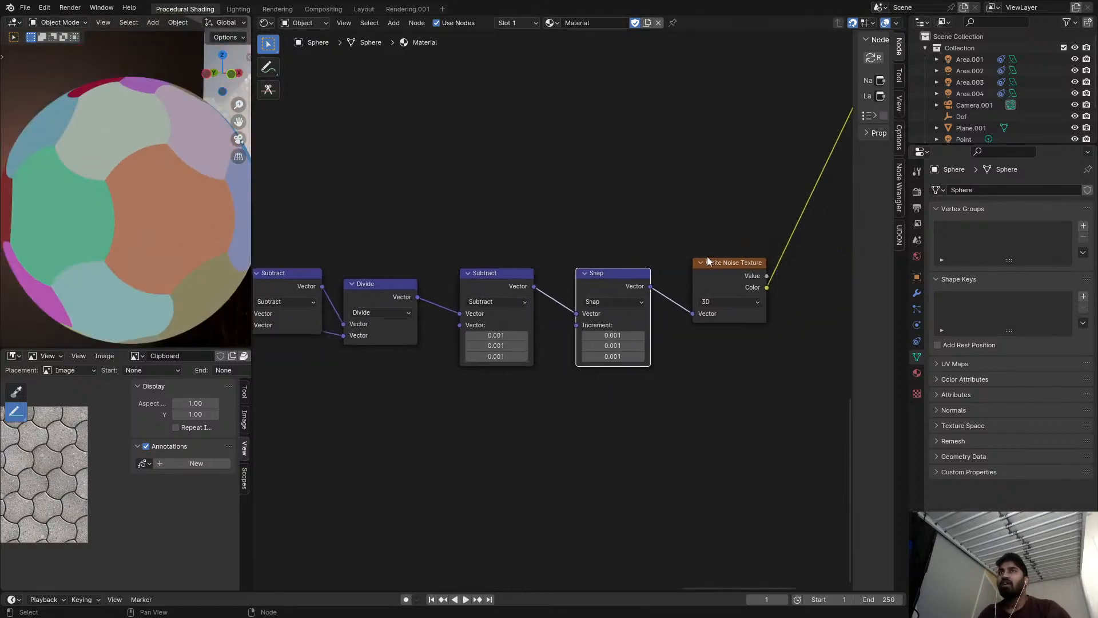
{"action": "left_click", "coordinate": [738, 286], "text": "ctrl+shift"}
{"action": "left_click", "coordinate": [745, 291], "text": "ctrl+shift"}
Try a higher tile scale in the Value node while watching the random colours.
{"action": "scroll", "coordinate": [579, 284], "scroll_direction": "down", "scroll_amount": 2}
{"action": "middle_click_drag", "start_coordinate": [579, 283], "coordinate": [753, 560]}
{"action": "scroll", "coordinate": [674, 429], "scroll_direction": "up", "scroll_amount": 1}
{"action": "scroll", "coordinate": [675, 432], "scroll_direction": "up", "scroll_amount": 2}
{"action": "mouse_move", "coordinate": [519, 271]}
{"action": "left_mouse_down"}
{"action": "mouse_move", "coordinate": [755, 272]}
{"action": "mouse_move", "coordinate": [538, 272]}
{"action": "left_mouse_up"}
Mute the Divide node so the subtracted coordinates pass through undivided.
{"action": "scroll", "coordinate": [532, 277], "scroll_direction": "down", "scroll_amount": 2}
{"action": "middle_click_drag", "start_coordinate": [515, 281], "coordinate": [337, 153]}
{"action": "scroll", "coordinate": [652, 431], "scroll_direction": "up", "scroll_amount": 2}
{"action": "key", "text": "m"}
Raise the Value node driving the tile scale to 19.6 and inspect the grainy tiles on the sphere.
{"action": "scroll", "coordinate": [563, 417], "scroll_direction": "down", "scroll_amount": 4}
{"action": "middle_click_drag", "start_coordinate": [554, 416], "coordinate": [603, 593]}
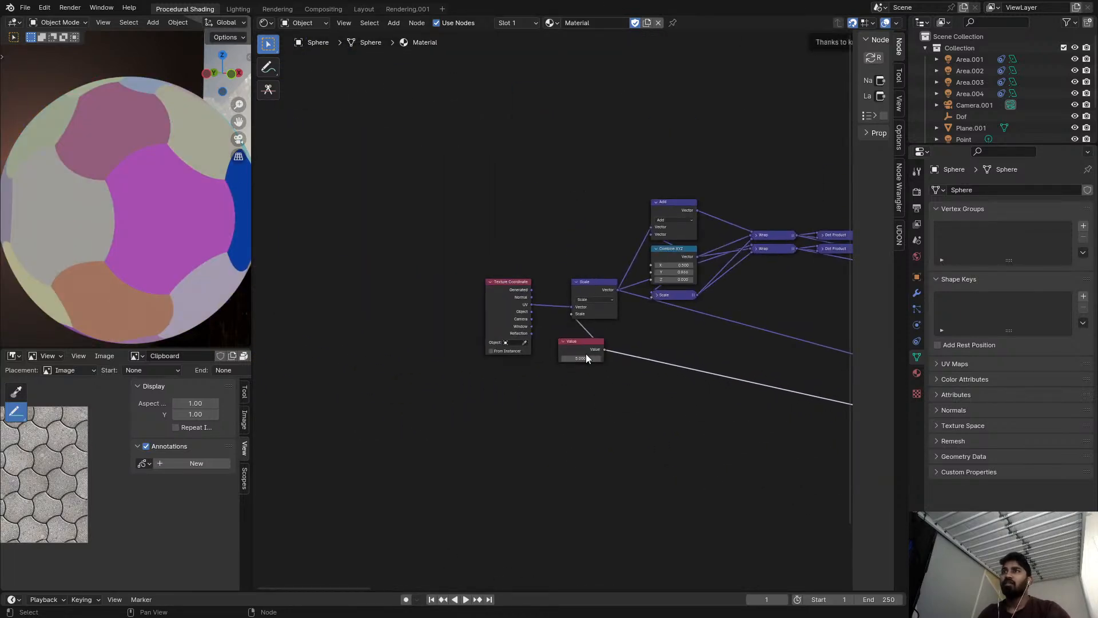
{"action": "left_click_drag", "start_coordinate": [579, 359], "coordinate": [606, 358]}
{"action": "scroll", "coordinate": [137, 231], "scroll_direction": "up", "scroll_amount": 10}
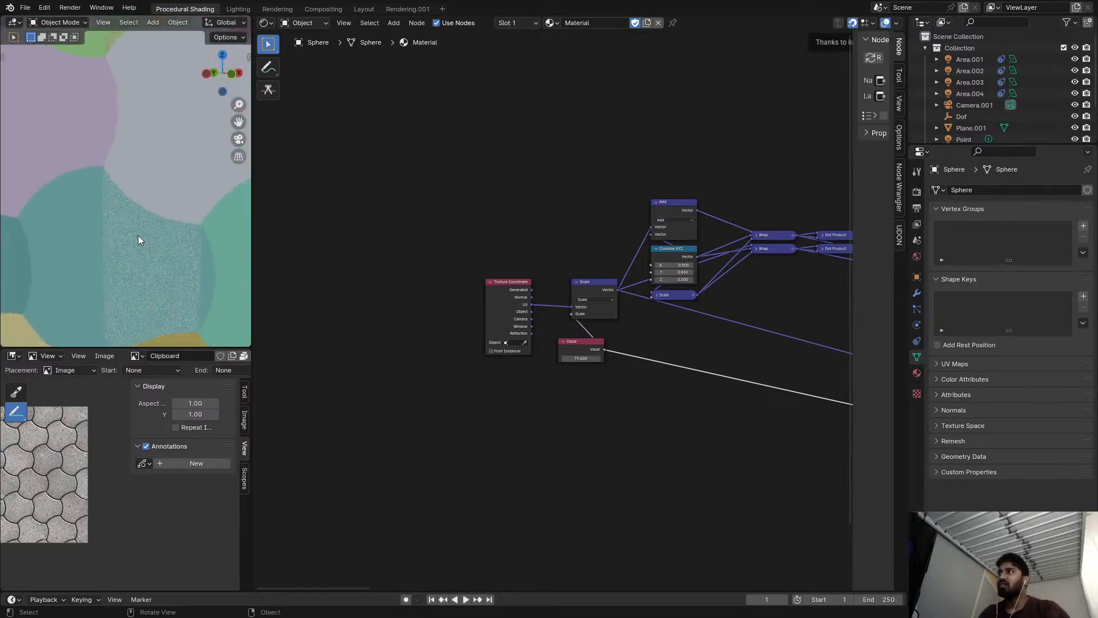
{"action": "scroll", "coordinate": [109, 189], "scroll_direction": "down", "scroll_amount": 6}
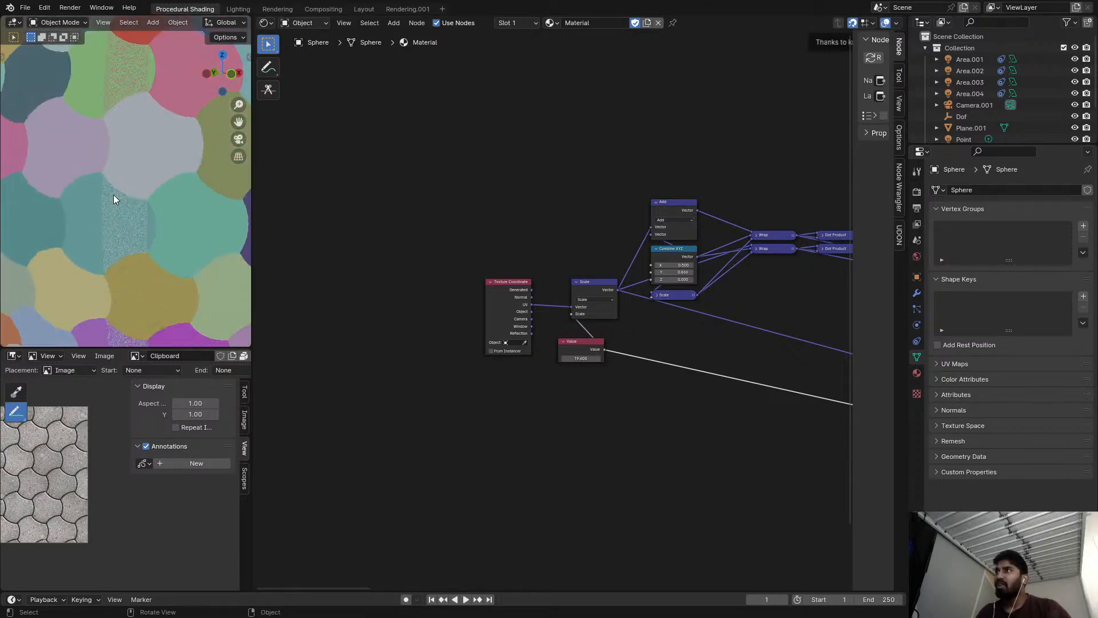
{"action": "scroll", "coordinate": [131, 199], "scroll_direction": "down", "scroll_amount": 3}
Set all three vector values of the Subtract before the Snap to 0.000.
{"action": "middle_click_drag", "start_coordinate": [454, 280], "coordinate": [532, 584]}
{"action": "scroll", "coordinate": [660, 383], "scroll_direction": "up", "scroll_amount": 8}
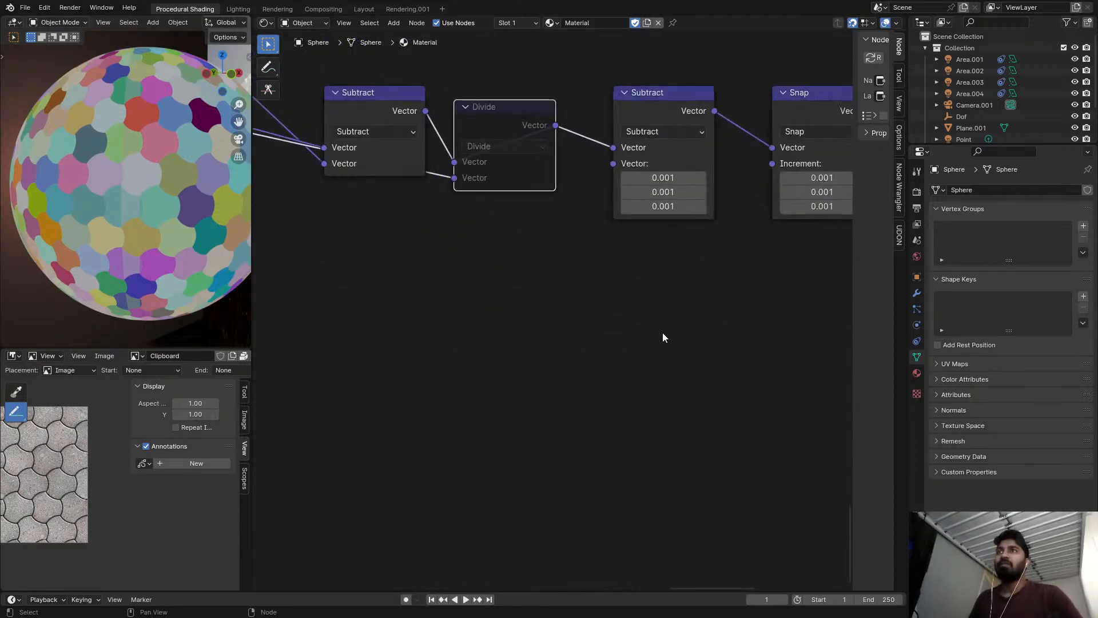
{"action": "middle_click_drag", "start_coordinate": [663, 339], "coordinate": [483, 366]}
{"action": "scroll", "coordinate": [510, 244], "scroll_direction": "up", "scroll_amount": 4}
{"action": "left_click", "coordinate": [476, 257]}
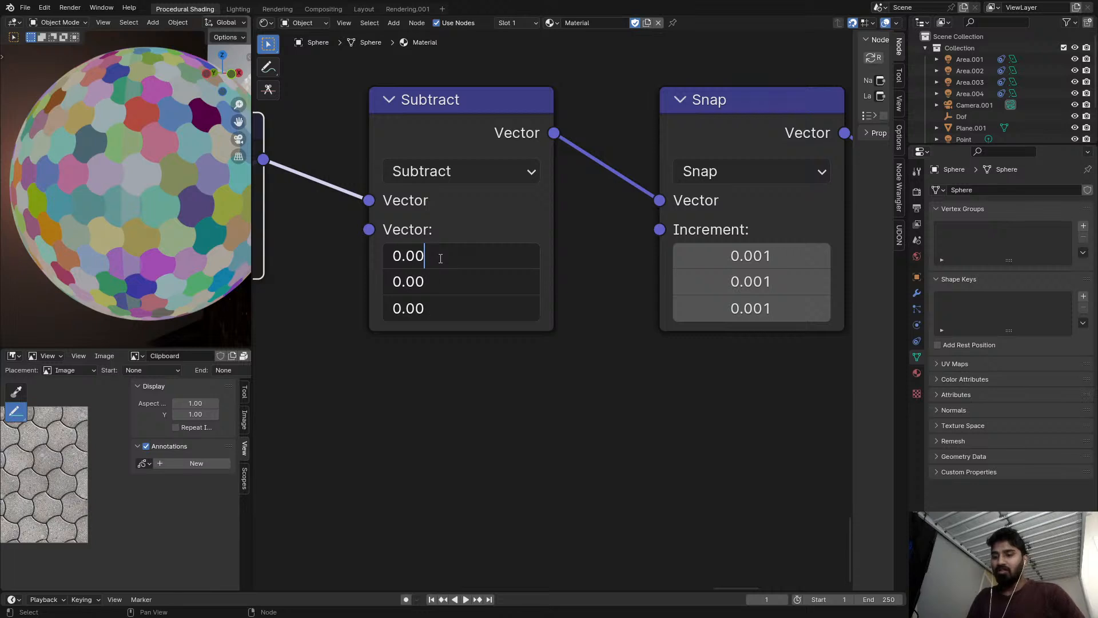
{"action": "key", "text": "Return"}
{"action": "scroll", "coordinate": [129, 210], "scroll_direction": "up", "scroll_amount": 4}
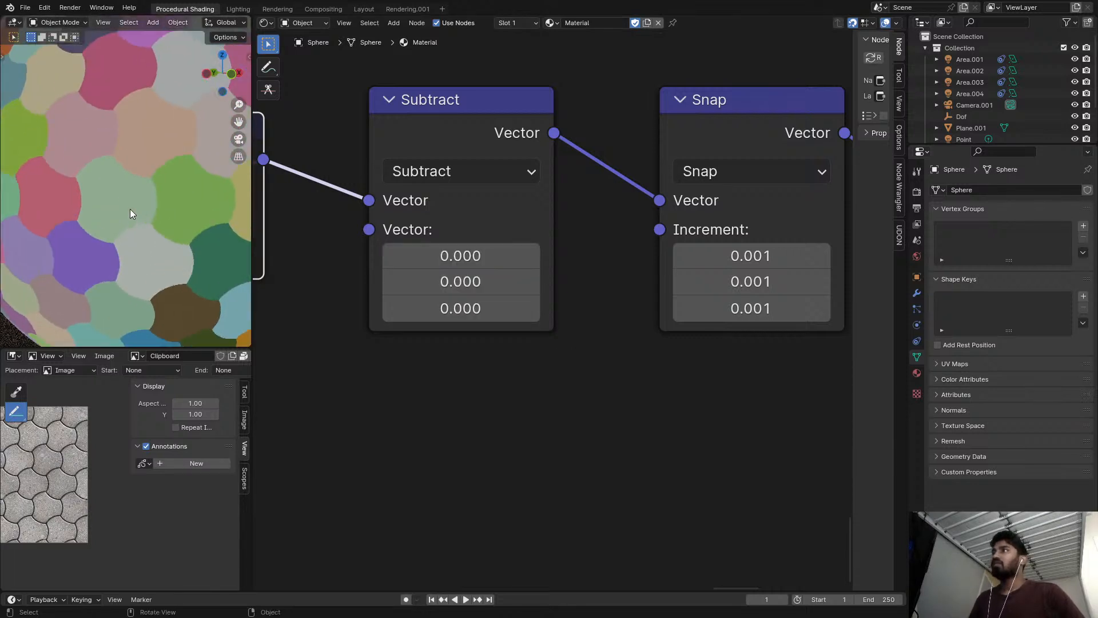
Set the Snap node's three increments to 0.0001 and inspect the tiles on the sphere.
{"action": "middle_click_drag", "start_coordinate": [698, 260], "coordinate": [589, 274]}
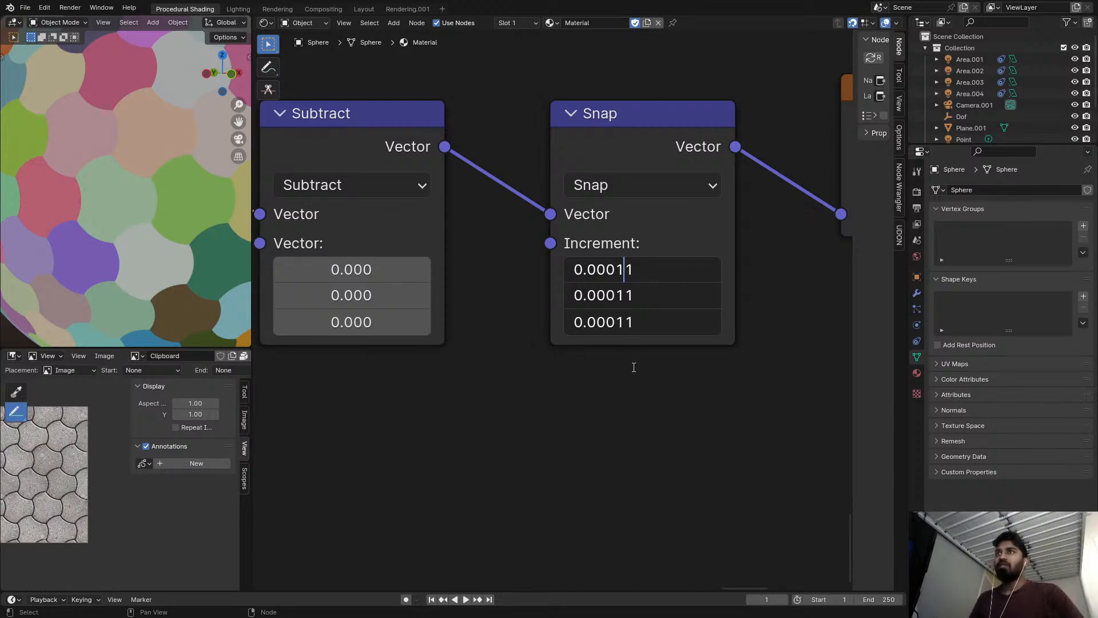
{"action": "key", "text": "Return"}
{"action": "scroll", "coordinate": [142, 225], "scroll_direction": "down", "scroll_amount": 5}
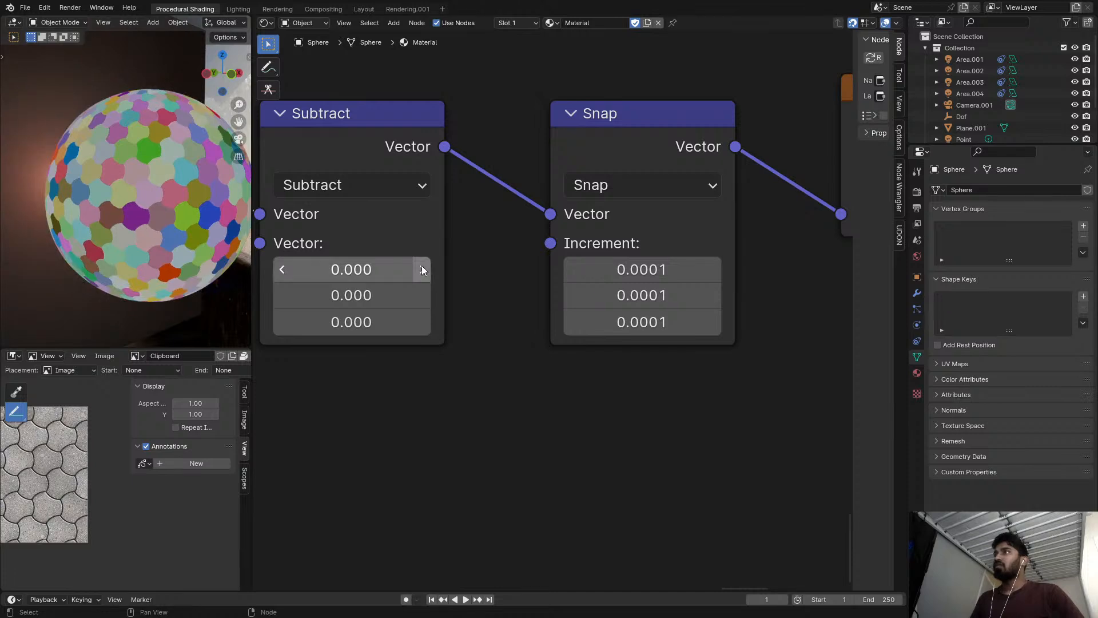
{"action": "middle_click_drag", "start_coordinate": [404, 262], "coordinate": [636, 252]}
{"action": "scroll", "coordinate": [60, 178], "scroll_direction": "up", "scroll_amount": 10}
{"action": "scroll", "coordinate": [320, 218], "scroll_direction": "down", "scroll_amount": 4}
Lower the Value node driving the tile scale to 0.700 and inspect the enlarged tiles on the sphere.
{"action": "middle_click_drag", "start_coordinate": [343, 226], "coordinate": [818, 304]}
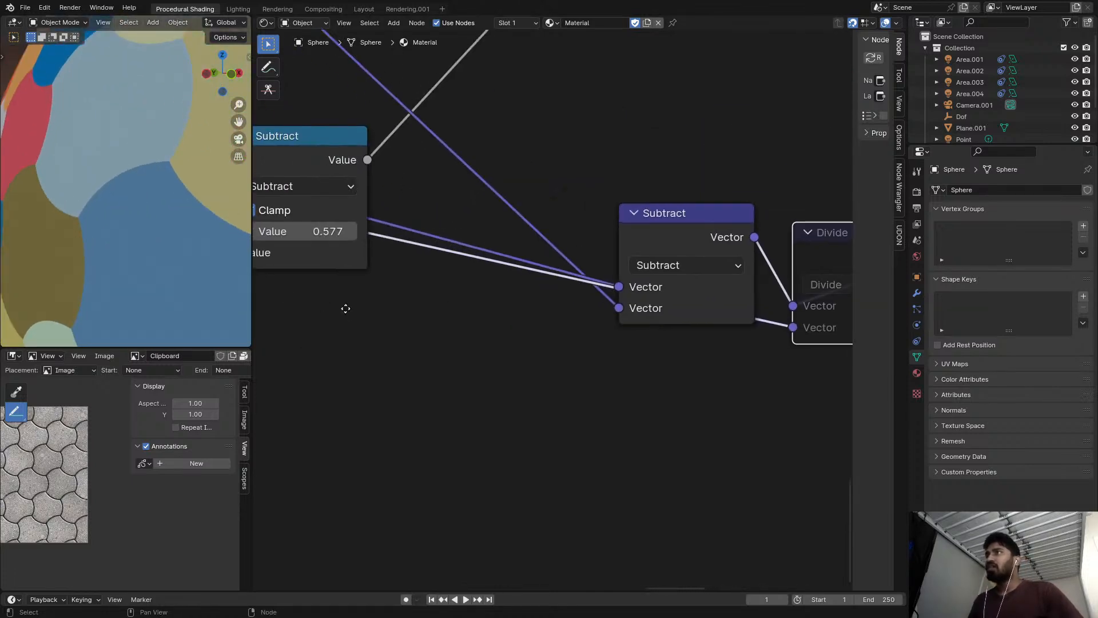
{"action": "scroll", "coordinate": [337, 309], "scroll_direction": "down", "scroll_amount": 2}
{"action": "scroll", "coordinate": [234, 286], "scroll_direction": "down", "scroll_amount": 3}
{"action": "scroll", "coordinate": [463, 322], "scroll_direction": "down", "scroll_amount": 6}
{"action": "middle_click_drag", "start_coordinate": [462, 322], "coordinate": [424, 577]}
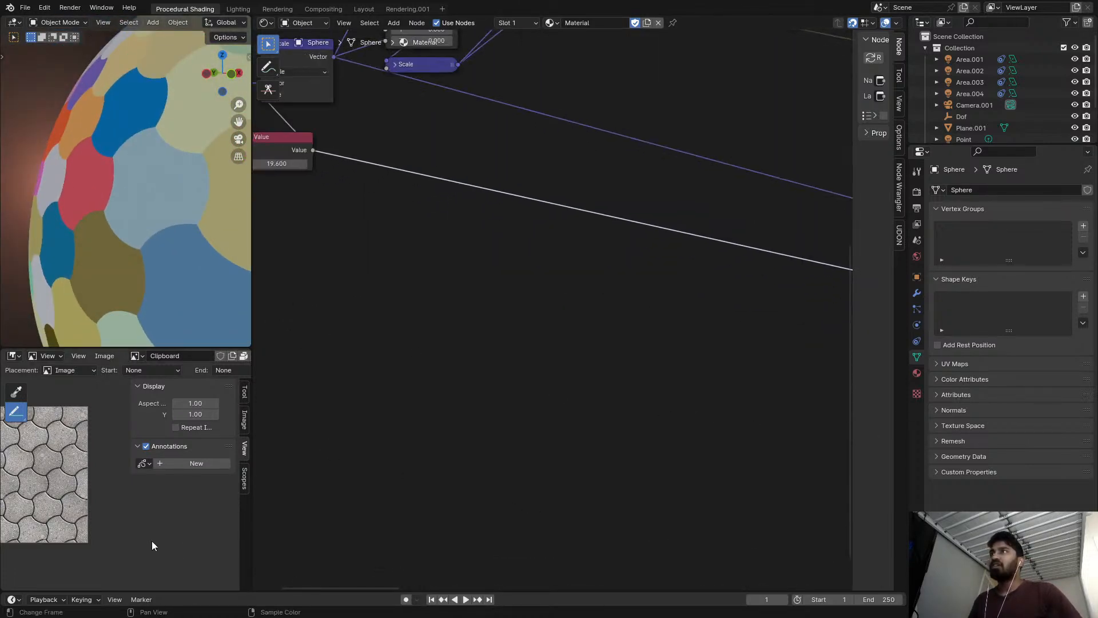
{"action": "scroll", "coordinate": [246, 274], "scroll_direction": "down", "scroll_amount": 5}
{"action": "middle_click_drag", "start_coordinate": [256, 243], "coordinate": [345, 265]}
{"action": "middle_click_drag", "start_coordinate": [120, 197], "coordinate": [1, 171], "text": "shift"}
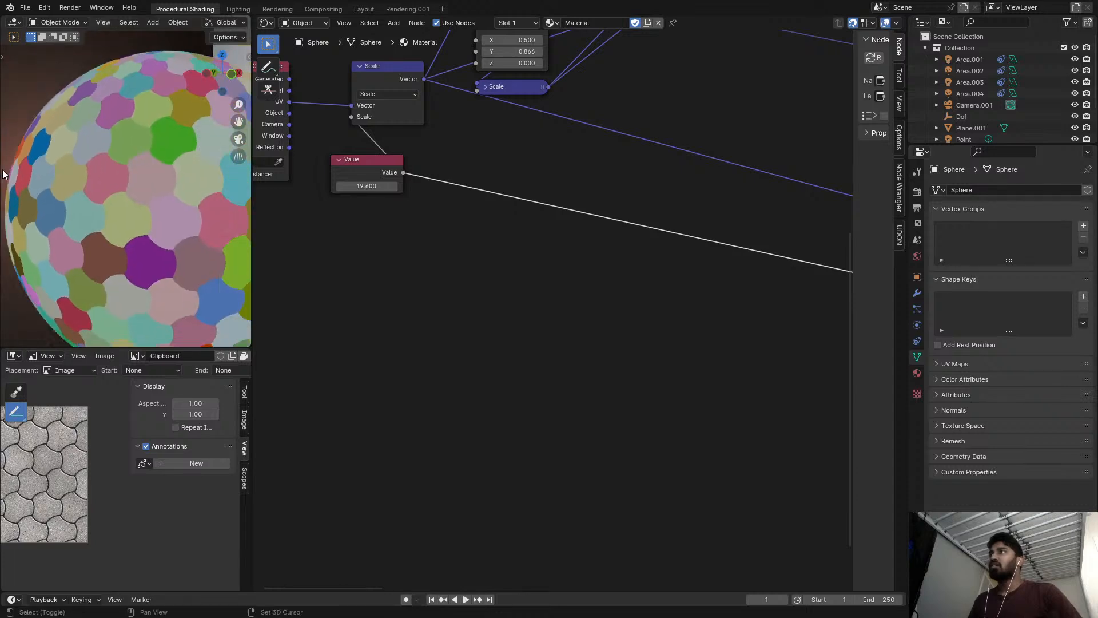
{"action": "left_click_drag", "start_coordinate": [366, 186], "coordinate": [238, 186]}
{"action": "scroll", "coordinate": [186, 266], "scroll_direction": "down", "scroll_amount": 7}
{"action": "middle_click_drag", "start_coordinate": [187, 262], "coordinate": [133, 246]}
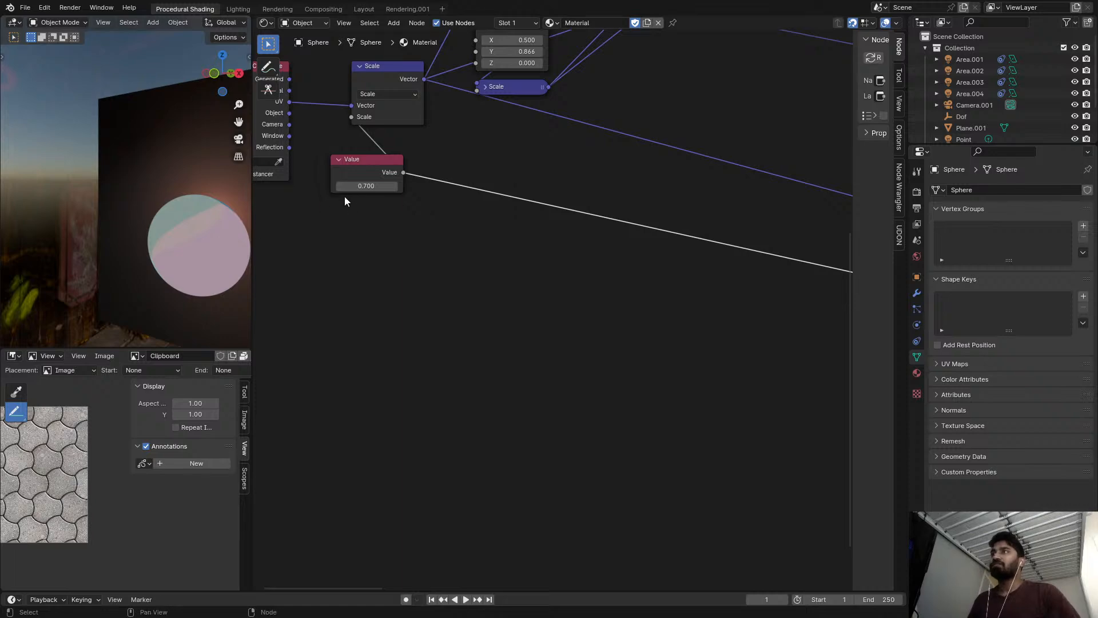
Raise the tile scale Value node to about 120 and view the sphere full-screen.
{"action": "left_click_drag", "start_coordinate": [375, 186], "coordinate": [392, 186]}
{"action": "key", "text": "ctrl+space"}
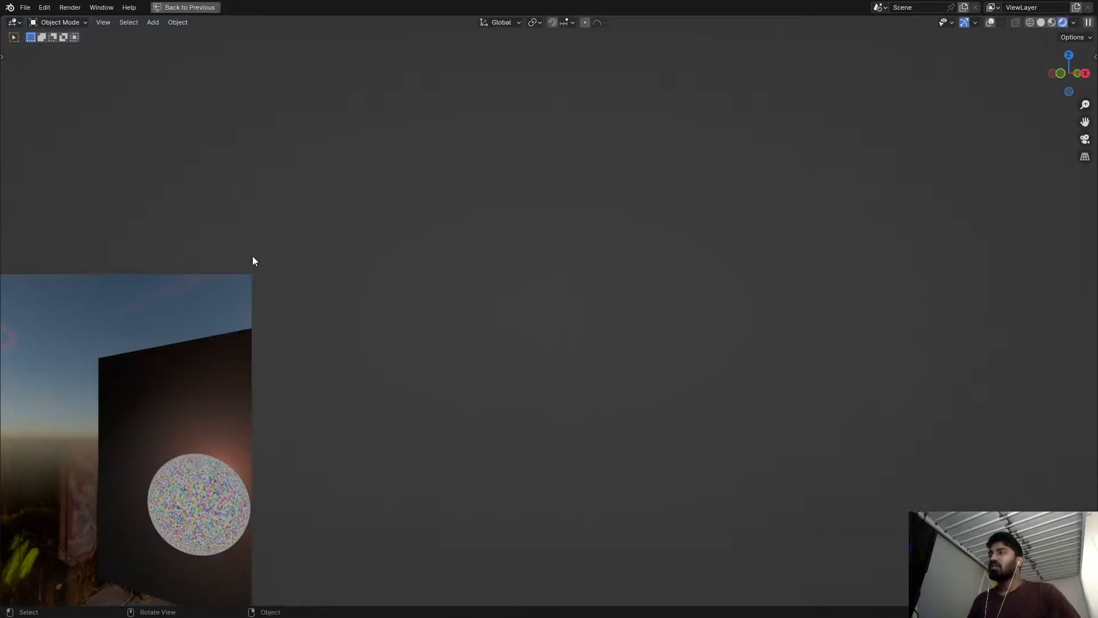
{"action": "scroll", "coordinate": [461, 286], "scroll_direction": "up", "scroll_amount": 2}
{"action": "middle_click_drag", "start_coordinate": [787, 331], "coordinate": [482, 104], "text": "shift"}
{"action": "key", "text": "KP_0"}
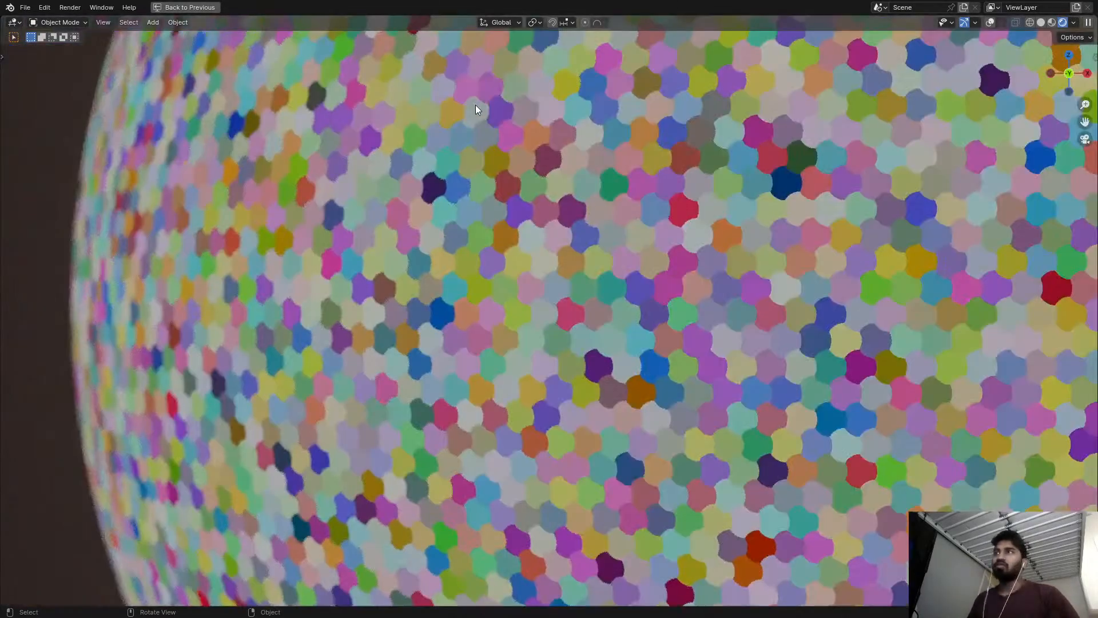
Examine the tile edges across the sphere for colour artefacts at the high tile scale.
{"action": "scroll", "coordinate": [572, 118], "scroll_direction": "down", "scroll_amount": 1}
{"action": "scroll", "coordinate": [620, 290], "scroll_direction": "up", "scroll_amount": 1}
{"action": "middle_click_drag", "start_coordinate": [892, 223], "coordinate": [809, 276], "text": "shift"}
{"action": "scroll", "coordinate": [620, 291], "scroll_direction": "down", "scroll_amount": 7}
{"action": "scroll", "coordinate": [620, 288], "scroll_direction": "up", "scroll_amount": 12}
{"action": "middle_click_drag", "start_coordinate": [468, 250], "coordinate": [148, 389]}
{"action": "middle_click_drag", "start_coordinate": [345, 393], "coordinate": [489, 315]}
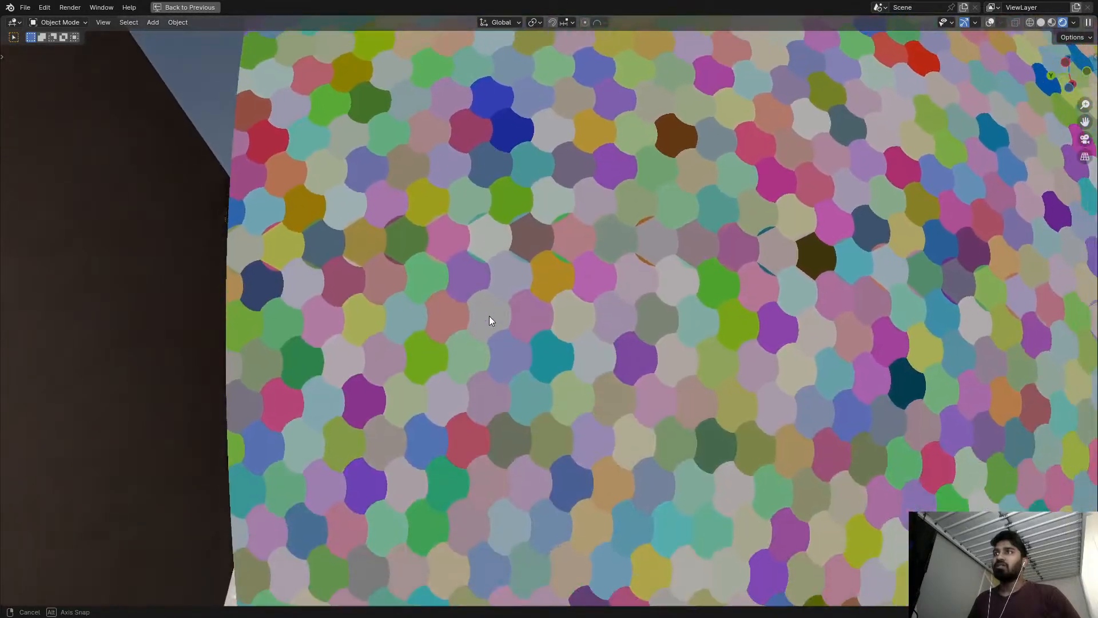
{"action": "scroll", "coordinate": [366, 246], "scroll_direction": "up", "scroll_amount": 1}
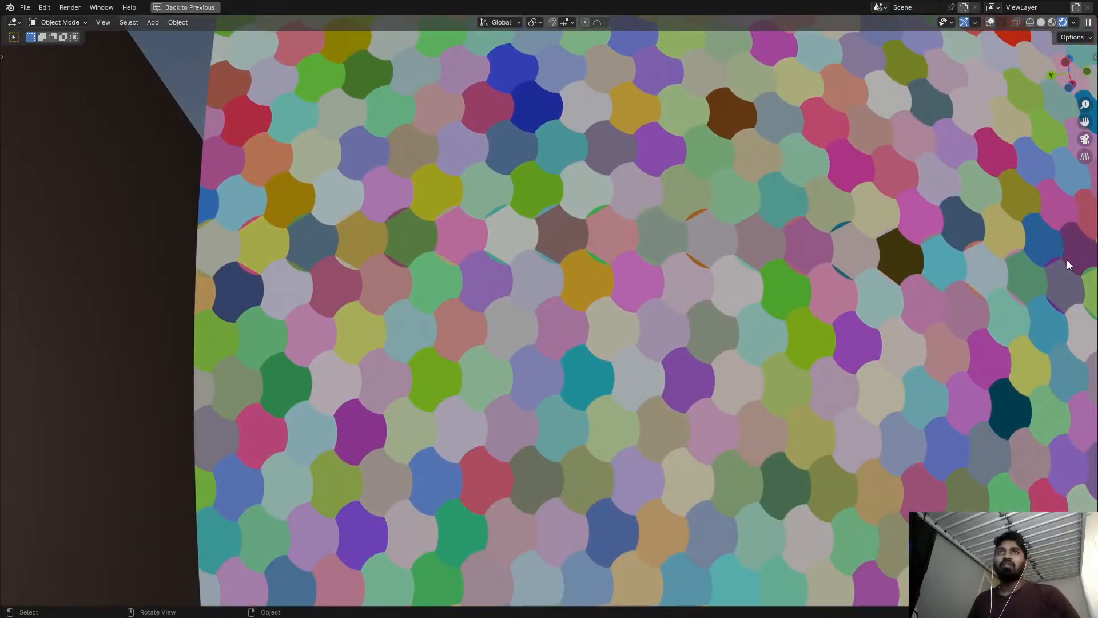
{"action": "middle_click_drag", "start_coordinate": [479, 239], "coordinate": [444, 242]}
{"action": "middle_click_drag", "start_coordinate": [510, 265], "coordinate": [335, 229], "text": "shift"}
{"action": "scroll", "coordinate": [568, 351], "scroll_direction": "down", "scroll_amount": 3}
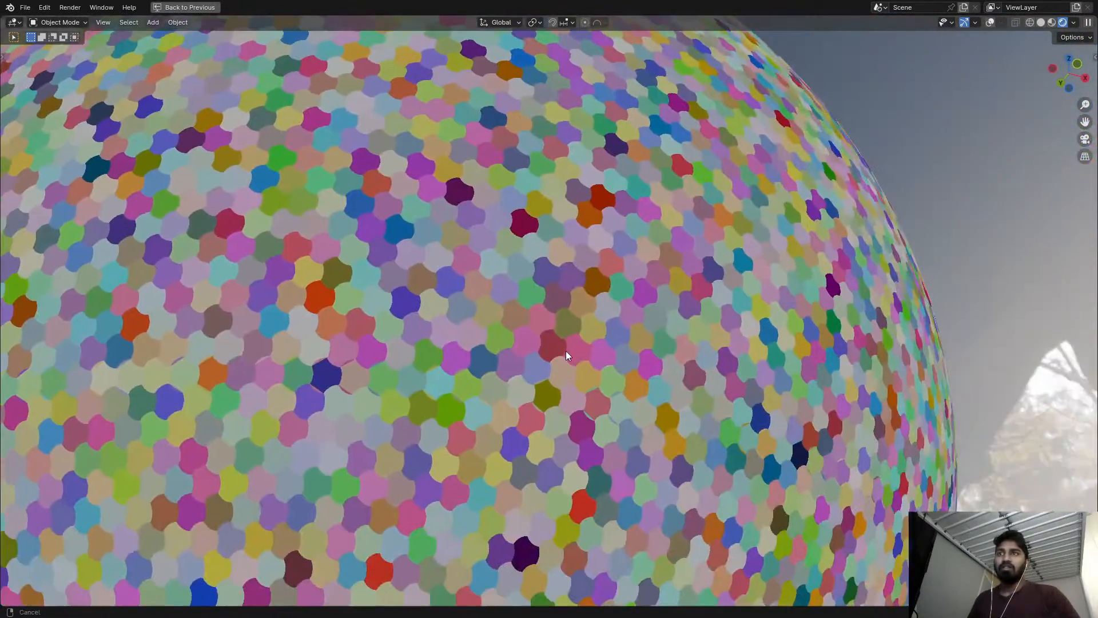
{"action": "key", "text": "ctrl+space"}
Set the tile scale Value node to 5.000 and inspect the large tiles on the sphere.
{"action": "scroll", "coordinate": [606, 320], "scroll_direction": "down", "scroll_amount": 2}
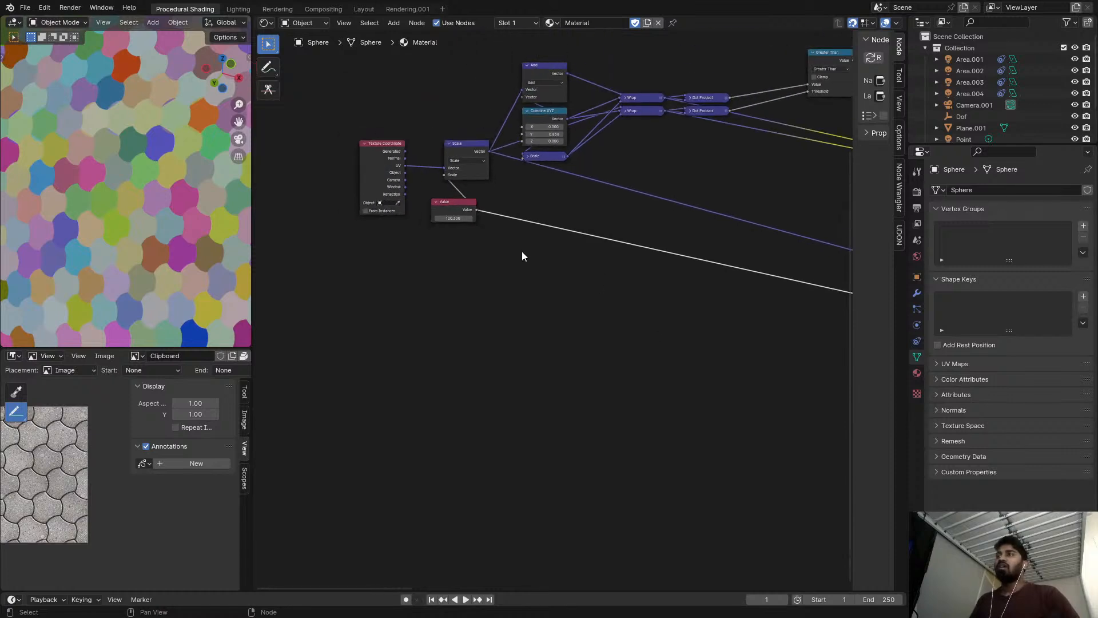
{"action": "scroll", "coordinate": [574, 260], "scroll_direction": "up", "scroll_amount": 1}
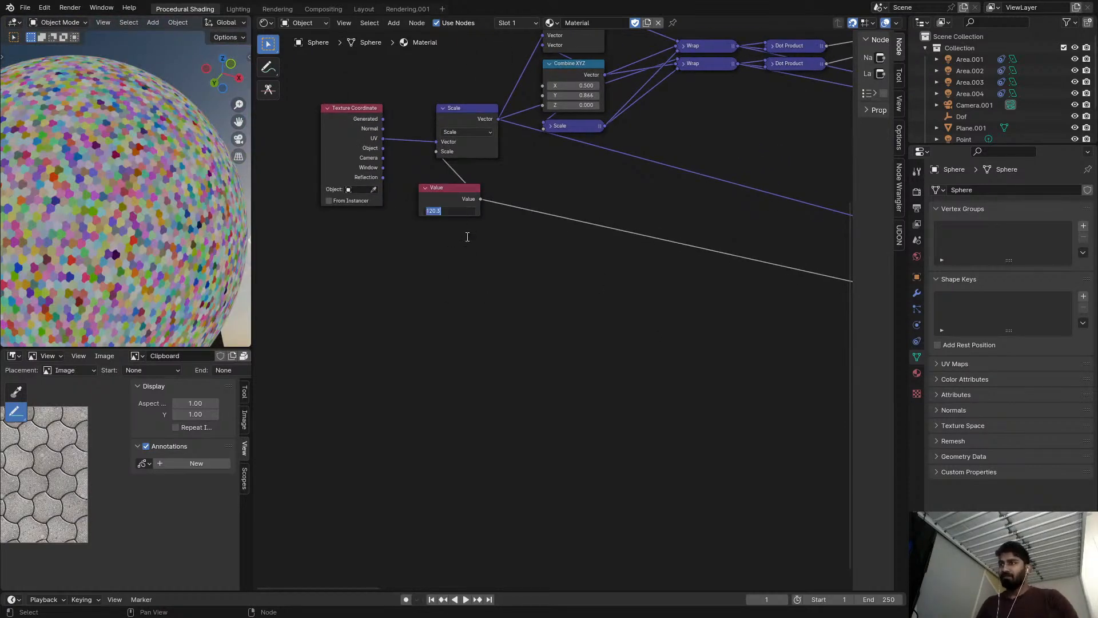
{"action": "key", "text": "Return"}
{"action": "key", "text": "ctrl+space"}
{"action": "middle_click_drag", "start_coordinate": [364, 272], "coordinate": [541, 301]}
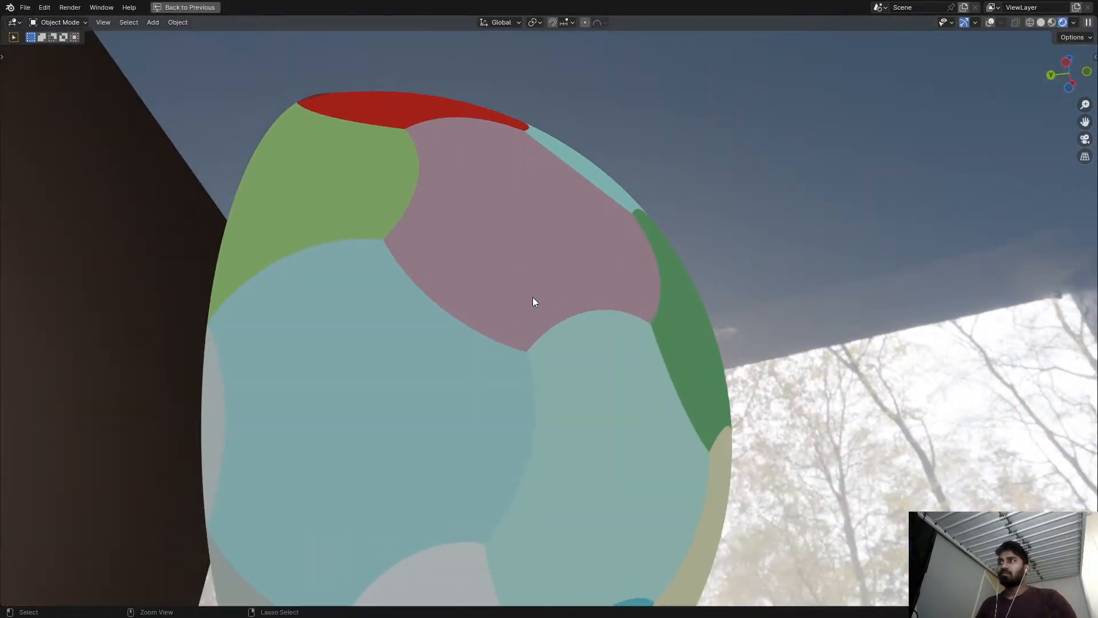
{"action": "key", "text": "ctrl+space"}
{"action": "scroll", "coordinate": [194, 266], "scroll_direction": "down", "scroll_amount": 8}
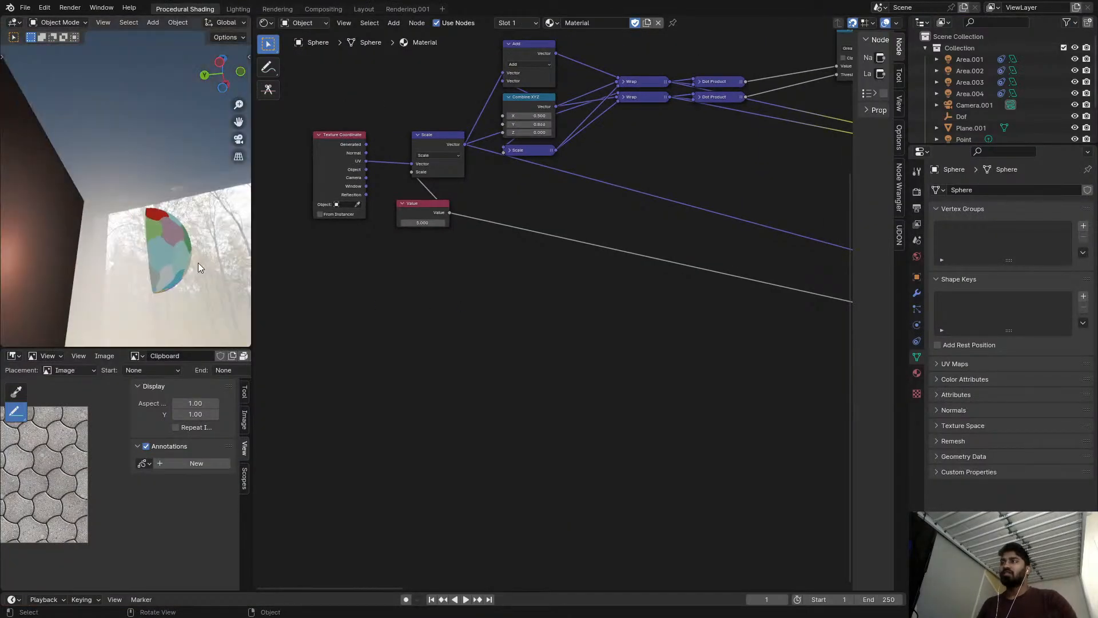
Unmute the Divide node between the two vector Subtract nodes.
{"action": "key", "text": "KP_0"}
{"action": "scroll", "coordinate": [355, 274], "scroll_direction": "down", "scroll_amount": 5}
{"action": "middle_click_drag", "start_coordinate": [440, 277], "coordinate": [841, 223]}
{"action": "scroll", "coordinate": [842, 225], "scroll_direction": "up", "scroll_amount": 4}
{"action": "middle_click_drag", "start_coordinate": [853, 289], "coordinate": [291, 278]}
{"action": "scroll", "coordinate": [430, 375], "scroll_direction": "up", "scroll_amount": 5}
{"action": "left_click", "coordinate": [407, 407]}
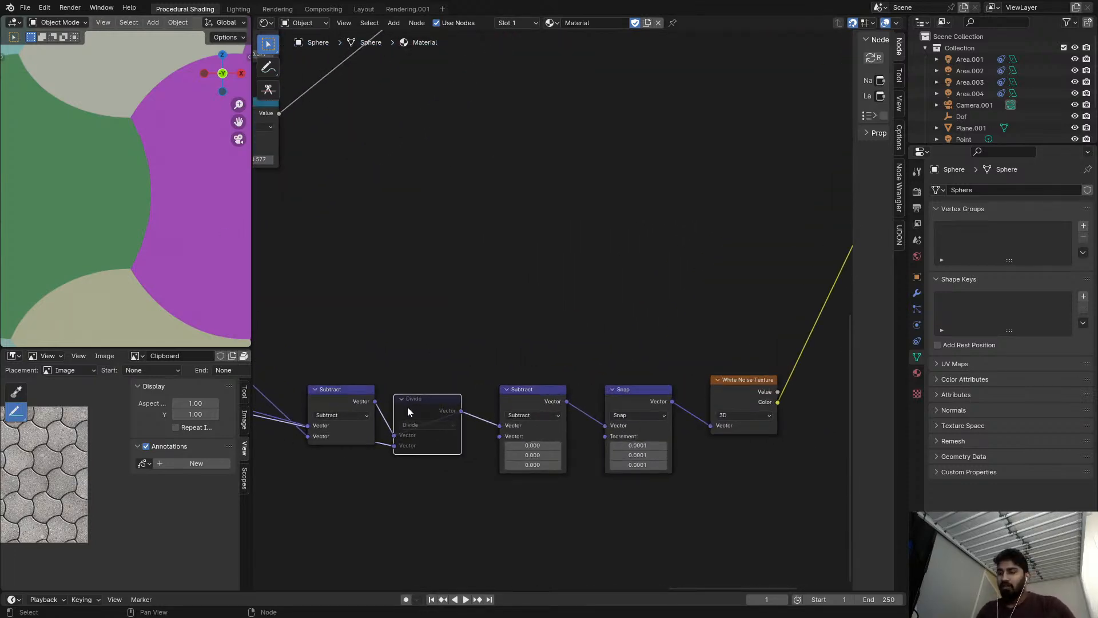
{"action": "key", "text": "m"}
{"action": "middle_click_drag", "start_coordinate": [414, 406], "coordinate": [551, 339]}
{"action": "scroll", "coordinate": [551, 339], "scroll_direction": "down", "scroll_amount": 1}
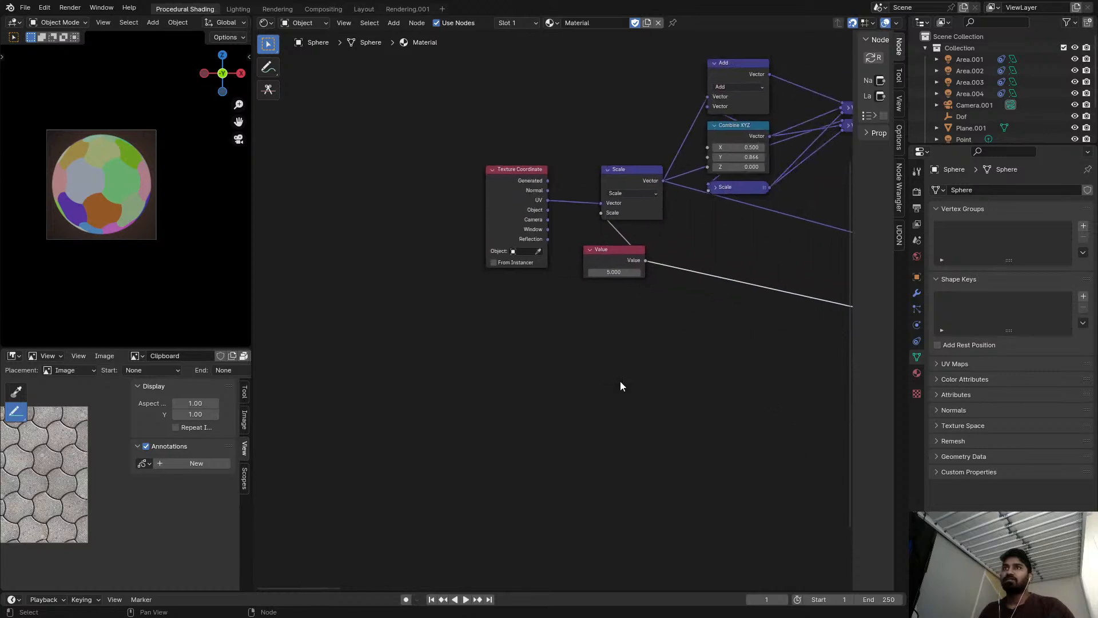
Set the tile scale Value node to 120 and enlarge the sphere preview to full-screen.
{"action": "double_click", "coordinate": [623, 273]}
{"action": "type", "text": "1"}
{"action": "key", "text": "Return"}
{"action": "key", "text": "ctrl+space"}
Examine the tile edges on the sphere for jagged colour artefacts with the Divide node active.
{"action": "scroll", "coordinate": [382, 334], "scroll_direction": "up", "scroll_amount": 8}
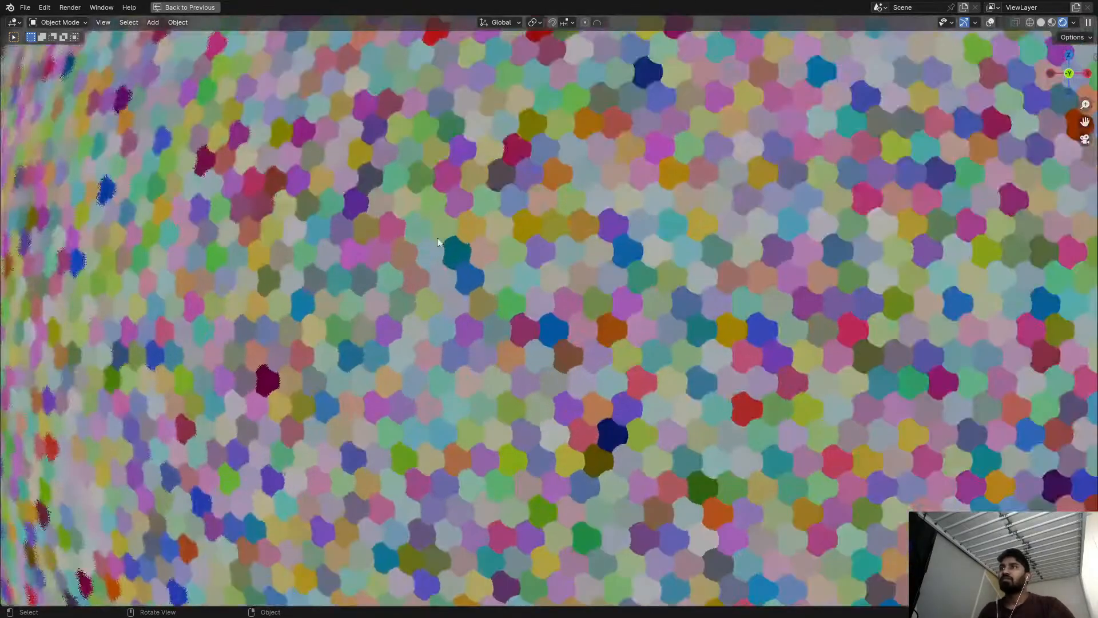
{"action": "scroll", "coordinate": [437, 230], "scroll_direction": "up", "scroll_amount": 4}
{"action": "middle_click_drag", "start_coordinate": [437, 232], "coordinate": [492, 243]}
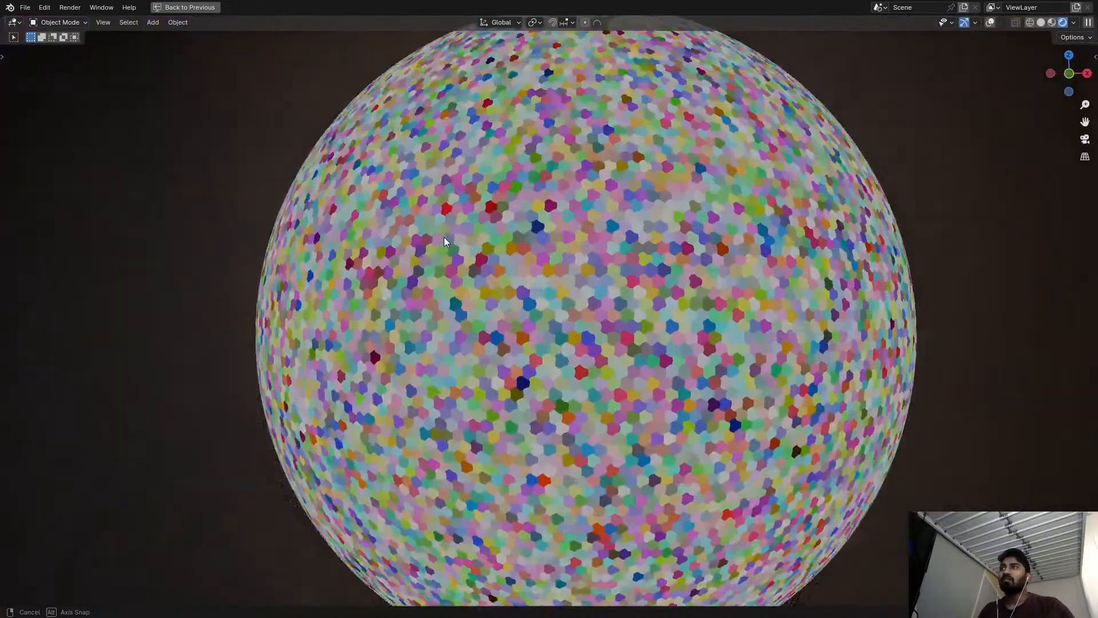
{"action": "scroll", "coordinate": [375, 275], "scroll_direction": "up", "scroll_amount": 2}
{"action": "middle_click_drag", "start_coordinate": [343, 314], "coordinate": [535, 110], "text": "shift"}
{"action": "scroll", "coordinate": [383, 341], "scroll_direction": "up", "scroll_amount": 1}
{"action": "scroll", "coordinate": [399, 349], "scroll_direction": "up", "scroll_amount": 3}
{"action": "scroll", "coordinate": [534, 110], "scroll_direction": "down", "scroll_amount": 8}
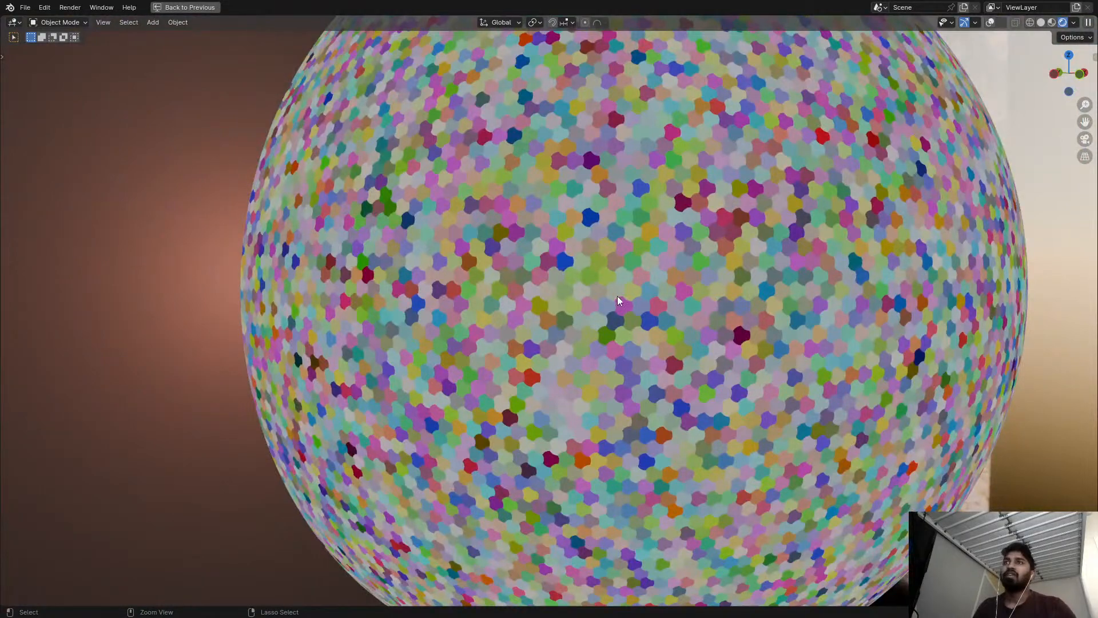
{"action": "key", "text": "ctrl+alt+space"}
Set the tile scale Value node to 5.000 and check the tile colours up close.
{"action": "left_click", "coordinate": [628, 274]}
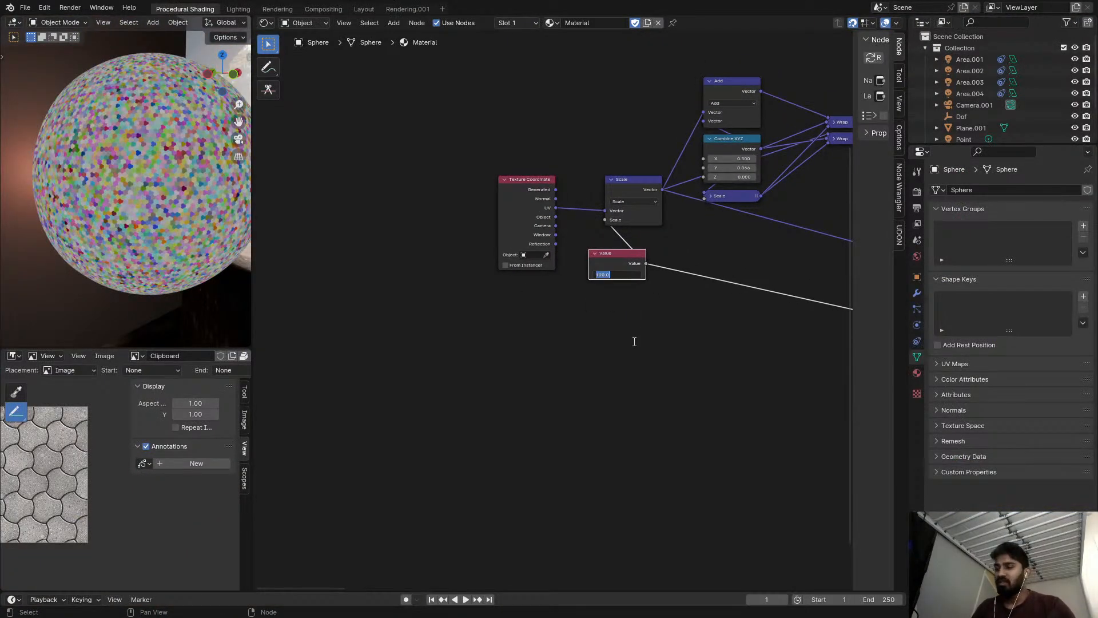
{"action": "key", "text": "Return"}
{"action": "scroll", "coordinate": [59, 229], "scroll_direction": "up", "scroll_amount": 6}
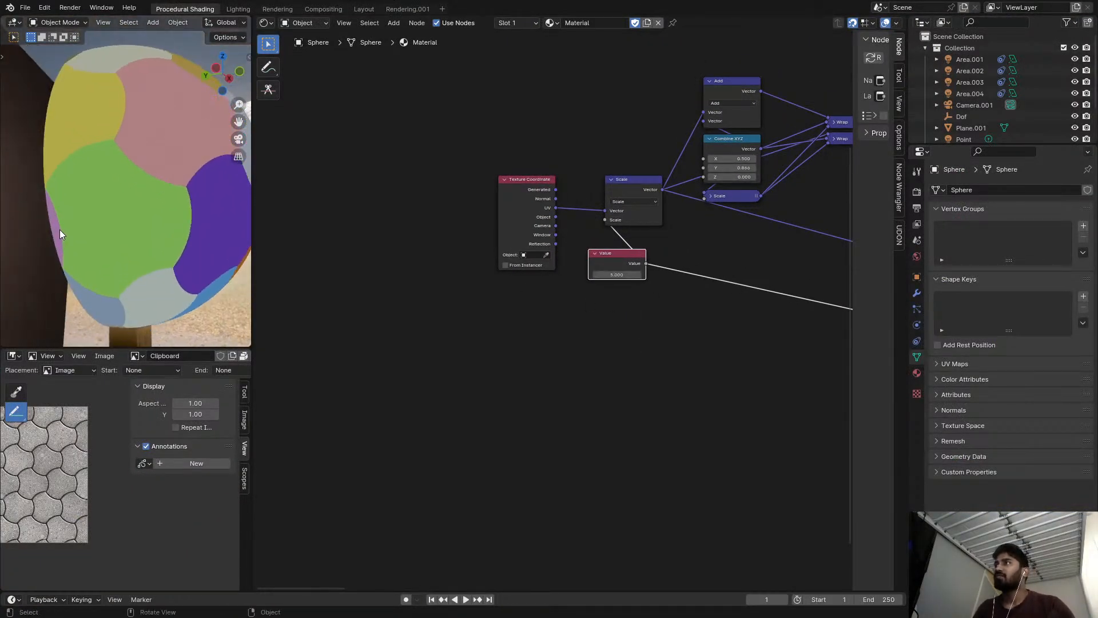
Set the tile scale Value node to 1.000 and view the whole sphere.
{"action": "left_click", "coordinate": [616, 274]}
{"action": "type", "text": "1"}
{"action": "key", "text": "Return"}
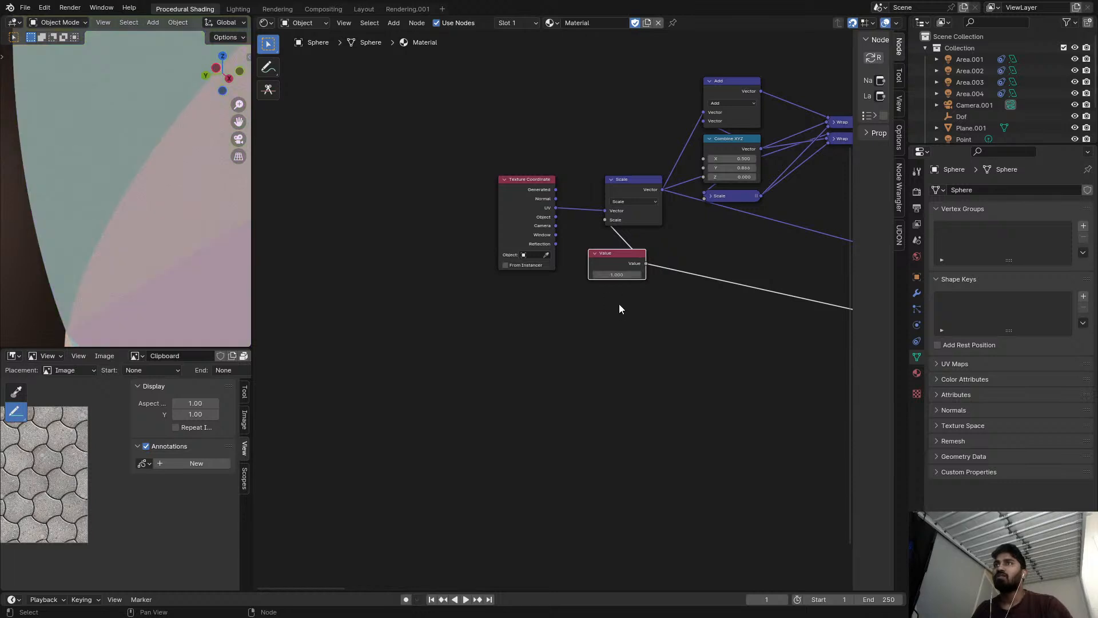
{"action": "middle_click_drag", "start_coordinate": [210, 250], "coordinate": [200, 191]}
{"action": "scroll", "coordinate": [384, 229], "scroll_direction": "down", "scroll_amount": 2}
{"action": "scroll", "coordinate": [117, 235], "scroll_direction": "down", "scroll_amount": 2}
Preview the output of the Greater Than node that feeds the Mix factor on the sphere.
{"action": "scroll", "coordinate": [589, 283], "scroll_direction": "down", "scroll_amount": 6}
Preview the output of the last Subtract node in the framed group on the sphere.
{"action": "middle_click_drag", "start_coordinate": [588, 283], "coordinate": [399, 301]}
{"action": "scroll", "coordinate": [429, 284], "scroll_direction": "up", "scroll_amount": 3}
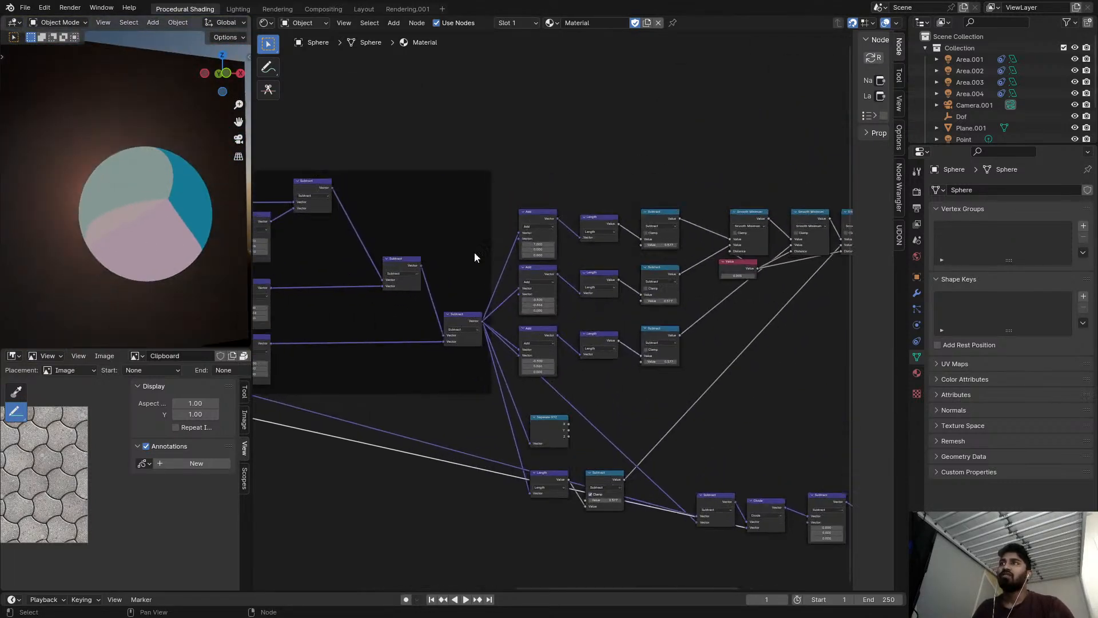
{"action": "left_click", "coordinate": [460, 324], "text": "ctrl+shift"}
{"action": "scroll", "coordinate": [307, 276], "scroll_direction": "down", "scroll_amount": 4}
{"action": "scroll", "coordinate": [566, 363], "scroll_direction": "up", "scroll_amount": 4}
{"action": "scroll", "coordinate": [566, 359], "scroll_direction": "down", "scroll_amount": 2}
{"action": "middle_click_drag", "start_coordinate": [344, 316], "coordinate": [586, 352]}
{"action": "scroll", "coordinate": [503, 234], "scroll_direction": "up", "scroll_amount": 7}
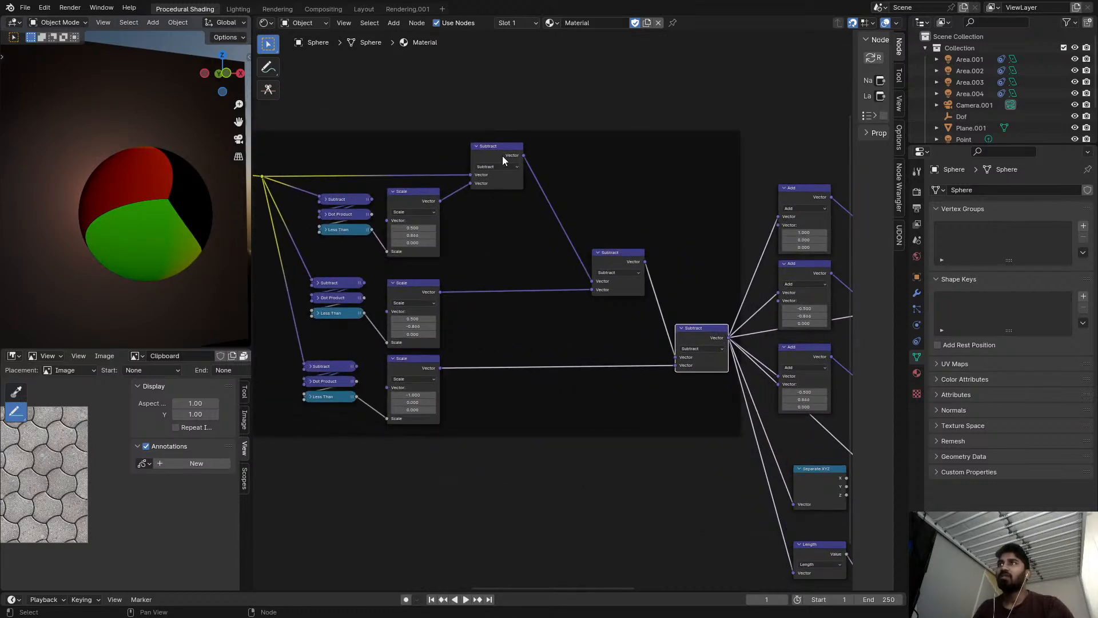
{"action": "middle_click_drag", "start_coordinate": [435, 200], "coordinate": [712, 244]}
{"action": "middle_click_drag", "start_coordinate": [434, 217], "coordinate": [613, 279]}
{"action": "left_click", "coordinate": [473, 212], "text": "ctrl+shift"}
{"action": "middle_click_drag", "start_coordinate": [637, 226], "coordinate": [662, 227]}
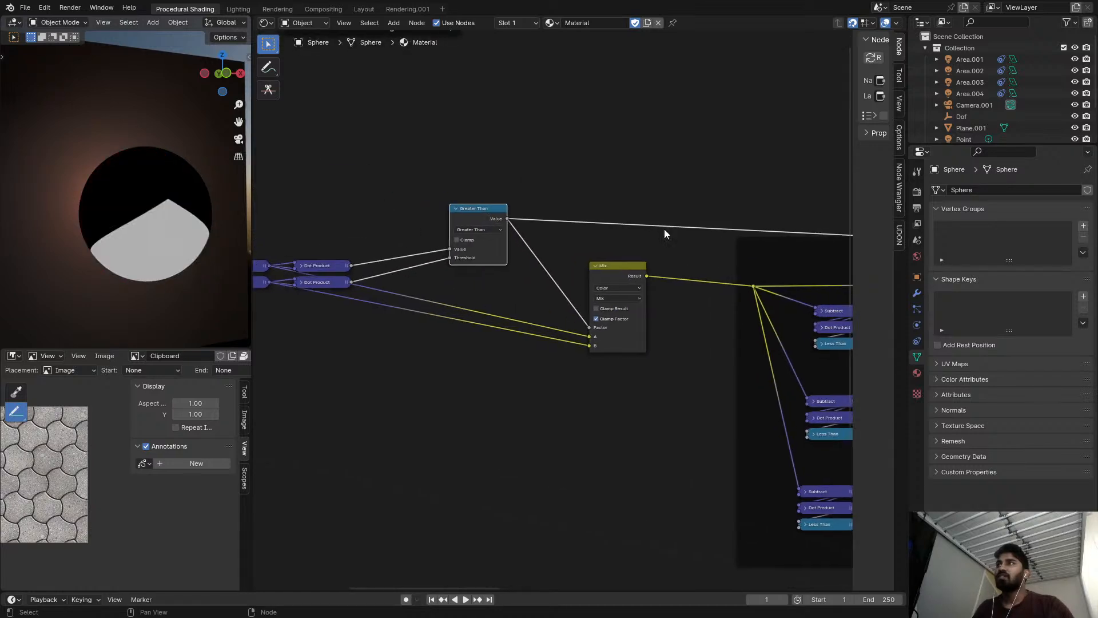
Set the tile scale Value node to 56.
{"action": "scroll", "coordinate": [504, 243], "scroll_direction": "down", "scroll_amount": 4}
{"action": "middle_click_drag", "start_coordinate": [489, 245], "coordinate": [627, 242]}
{"action": "middle_click_drag", "start_coordinate": [420, 305], "coordinate": [776, 289]}
{"action": "scroll", "coordinate": [711, 329], "scroll_direction": "up", "scroll_amount": 3}
{"action": "scroll", "coordinate": [710, 333], "scroll_direction": "up", "scroll_amount": 1}
{"action": "left_click", "coordinate": [604, 366]}
{"action": "type", "text": "56"}
{"action": "key", "text": "Return"}
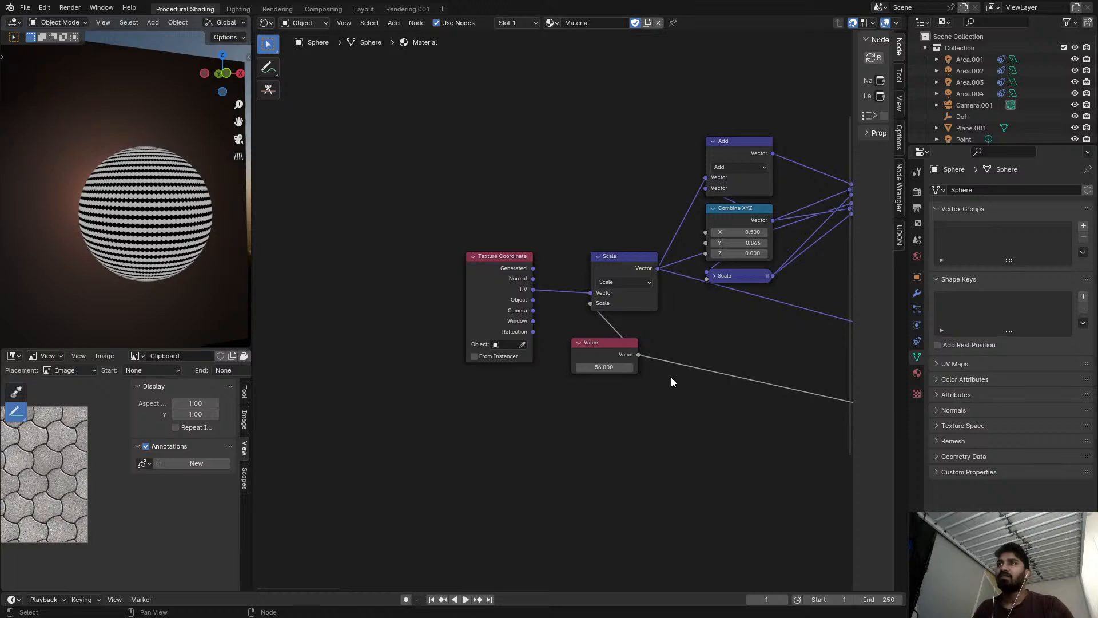
Duplicate the two Wrap nodes with their input links kept and place the copies above the originals.
{"action": "middle_click_drag", "start_coordinate": [671, 376], "coordinate": [385, 390]}
{"action": "scroll", "coordinate": [385, 389], "scroll_direction": "down", "scroll_amount": 1}
{"action": "scroll", "coordinate": [101, 274], "scroll_direction": "up", "scroll_amount": 5}
{"action": "scroll", "coordinate": [129, 192], "scroll_direction": "down", "scroll_amount": 7}
{"action": "middle_click_drag", "start_coordinate": [129, 192], "coordinate": [50, 242], "text": "shift"}
{"action": "scroll", "coordinate": [49, 241], "scroll_direction": "up", "scroll_amount": 4}
{"action": "middle_click_drag", "start_coordinate": [798, 183], "coordinate": [655, 236]}
{"action": "middle_click_drag", "start_coordinate": [424, 266], "coordinate": [472, 266]}
{"action": "left_click", "coordinate": [458, 287]}
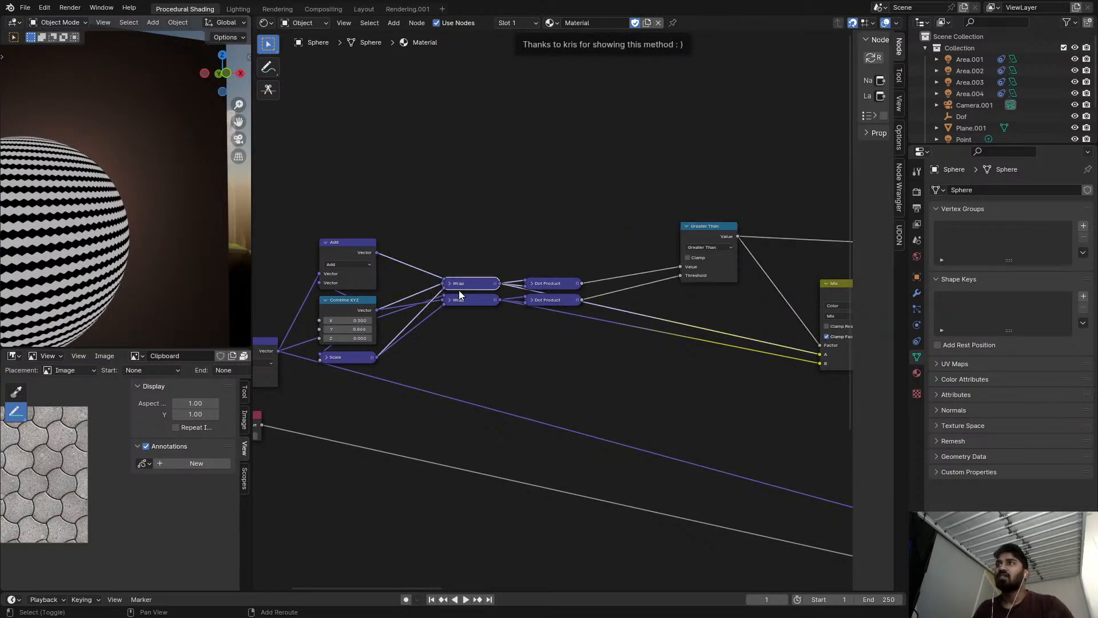
{"action": "left_click", "coordinate": [464, 296], "text": "shift"}
{"action": "key", "text": "shift+d"}
{"action": "left_click", "coordinate": [494, 169]}
{"action": "scroll", "coordinate": [494, 169], "scroll_direction": "up", "scroll_amount": 1}
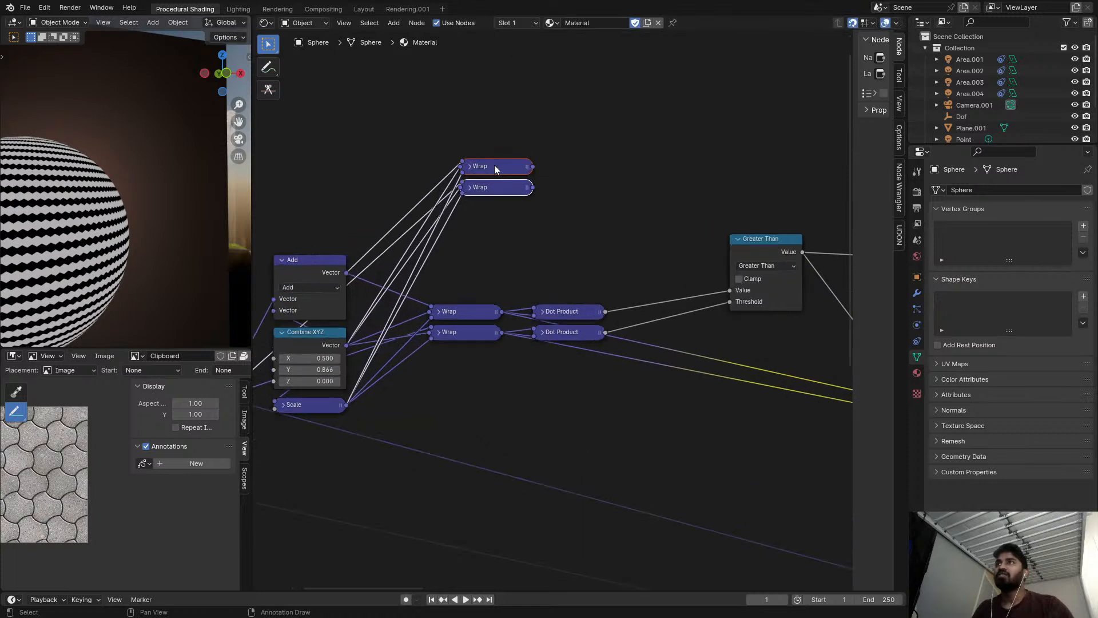
Preview the upper Wrap copy, change its operation to Snap, and move it above the second copy.
{"action": "left_click", "coordinate": [494, 169], "text": "ctrl+shift"}
{"action": "left_click", "coordinate": [472, 168]}
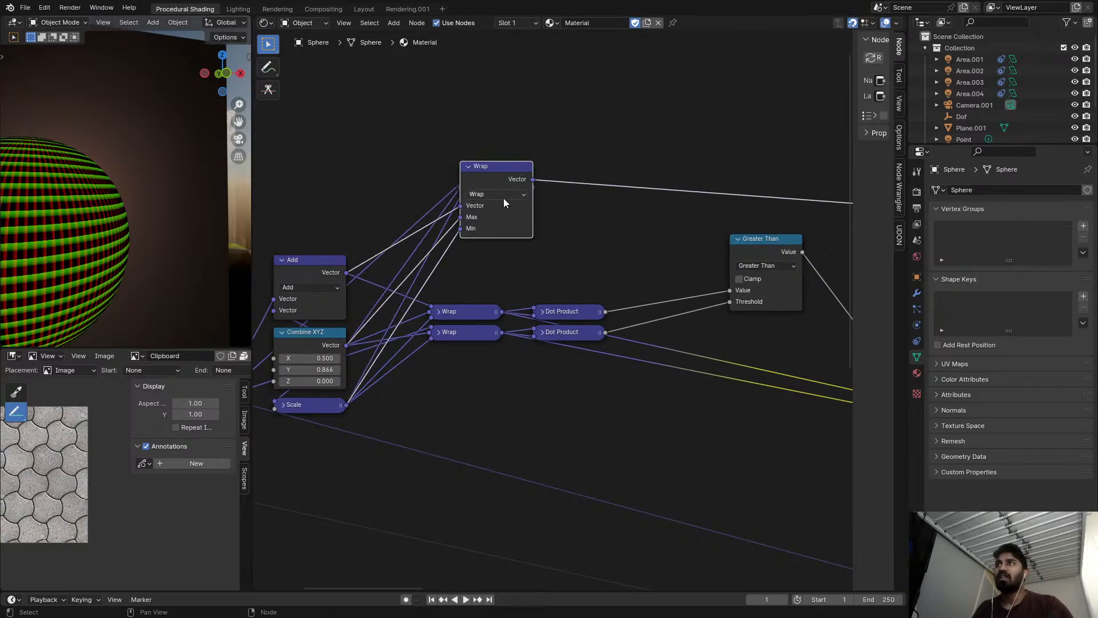
{"action": "left_click", "coordinate": [502, 194]}
{"action": "left_click", "coordinate": [548, 328]}
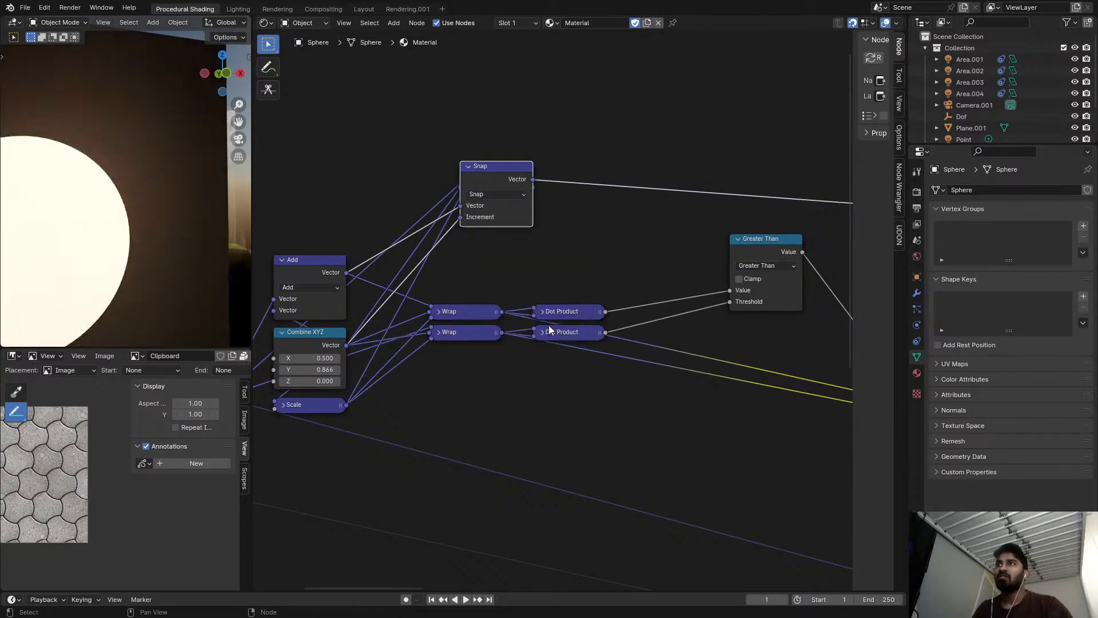
{"action": "left_click_drag", "start_coordinate": [495, 175], "coordinate": [494, 113]}
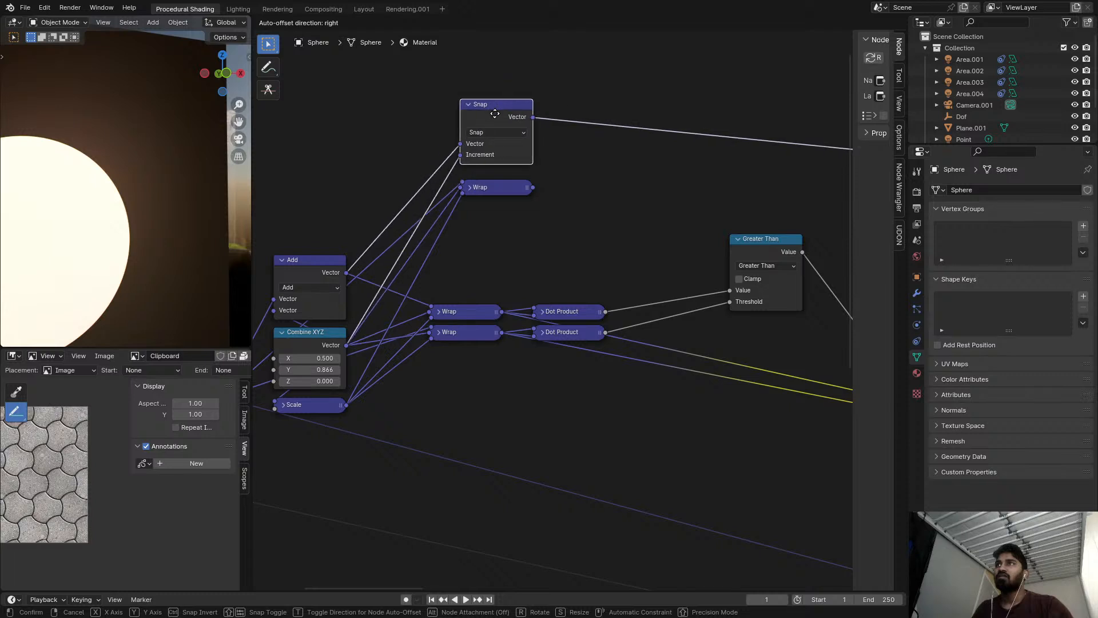
{"action": "left_click", "coordinate": [492, 132]}
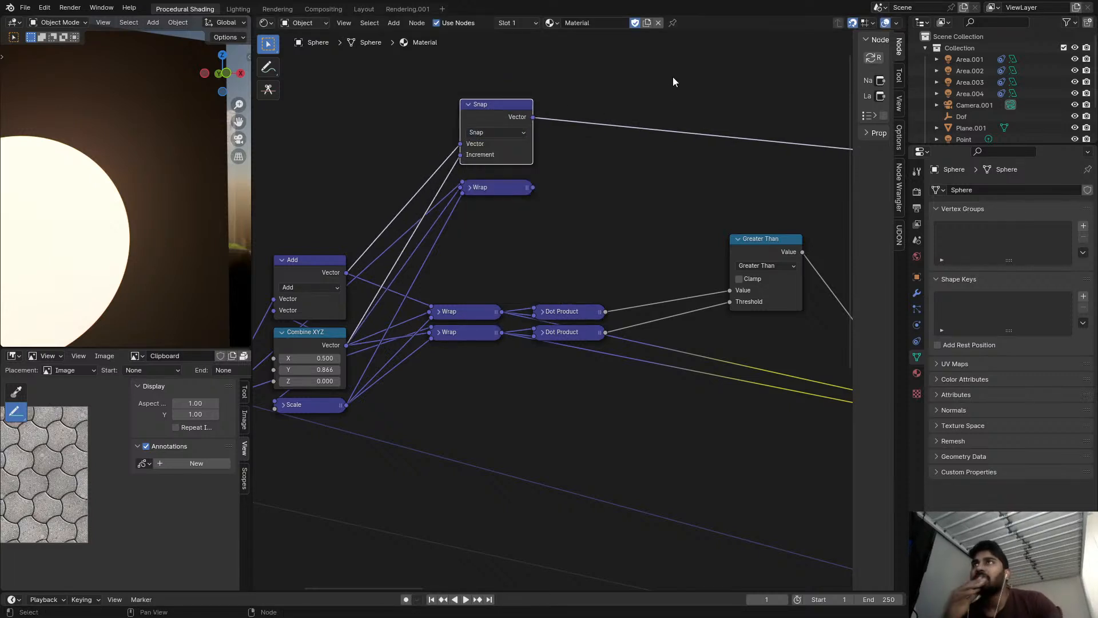
Expand the lower Wrap copy and change its operation to Snap.
{"action": "left_click", "coordinate": [470, 189]}
{"action": "left_click", "coordinate": [488, 215]}
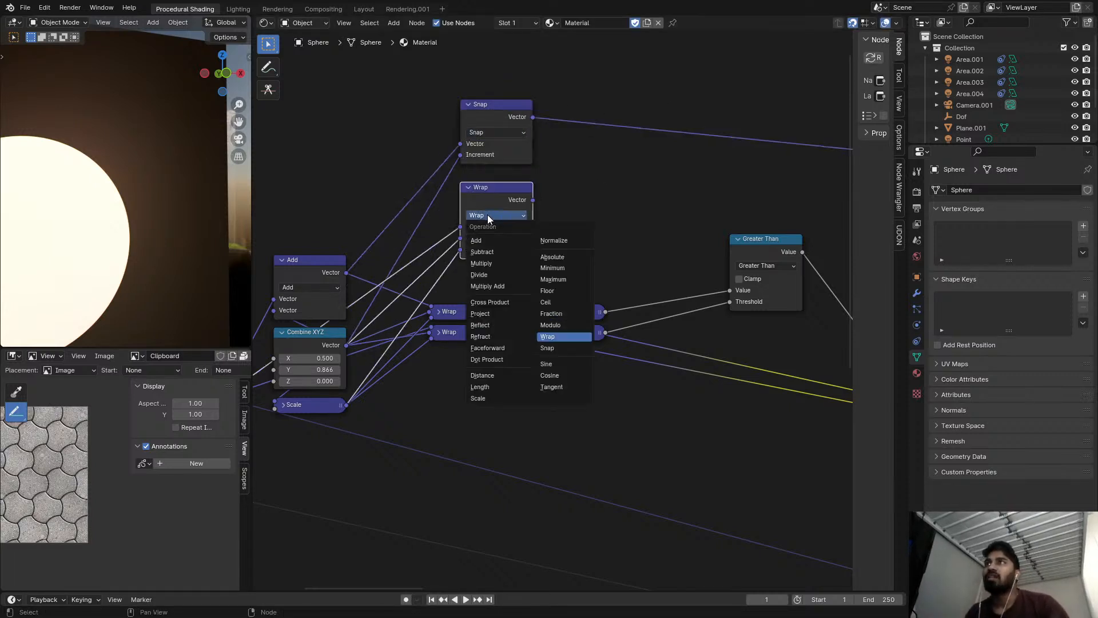
{"action": "left_click", "coordinate": [548, 347]}
{"action": "left_click", "coordinate": [514, 192], "text": "ctrl+shift"}
{"action": "left_click", "coordinate": [501, 147], "text": "ctrl+shift"}
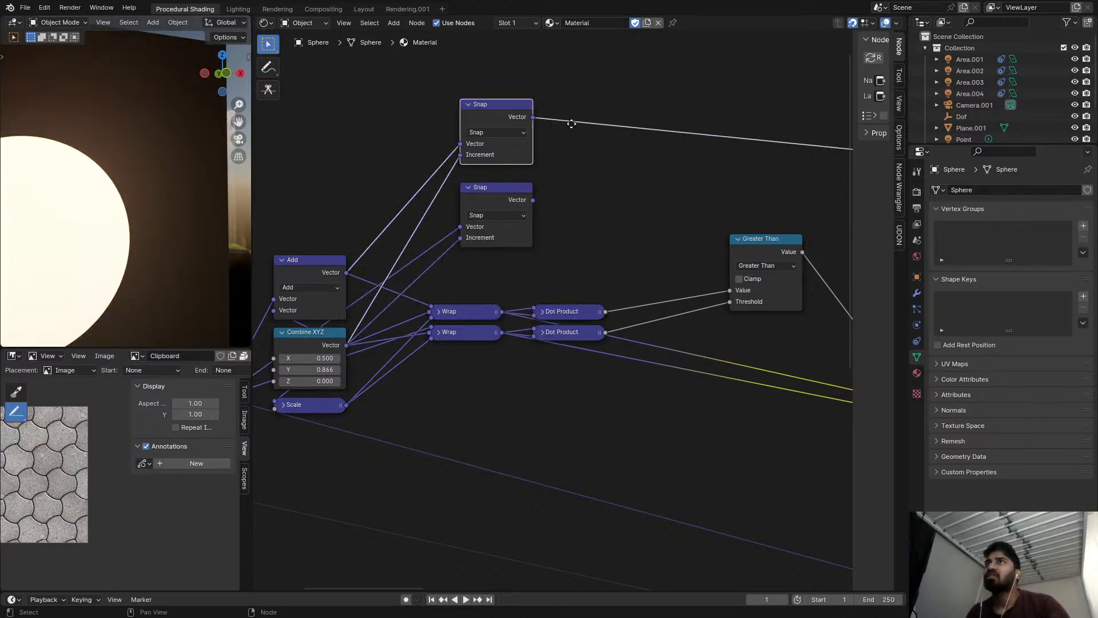
{"action": "middle_click_drag", "start_coordinate": [679, 144], "coordinate": [576, 163]}
{"action": "key", "text": "shift+a"}
{"action": "left_click", "coordinate": [577, 165]}
{"action": "key", "text": "Escape"}
Duplicate the Mix node with its factor link, place it above the original, and connect the two Snap outputs to A and B.
{"action": "scroll", "coordinate": [584, 146], "scroll_direction": "down", "scroll_amount": 3}
{"action": "middle_click_drag", "start_coordinate": [811, 241], "coordinate": [733, 250]}
{"action": "left_click", "coordinate": [695, 317]}
{"action": "key", "text": "ctrl+shift+d"}
{"action": "left_click", "coordinate": [699, 150]}
{"action": "scroll", "coordinate": [560, 169], "scroll_direction": "up", "scroll_amount": 1}
{"action": "left_click_drag", "start_coordinate": [336, 140], "coordinate": [709, 218]}
{"action": "left_click_drag", "start_coordinate": [335, 223], "coordinate": [709, 229]}
{"action": "left_click_drag", "start_coordinate": [742, 141], "coordinate": [734, 202]}
{"action": "scroll", "coordinate": [657, 205], "scroll_direction": "down", "scroll_amount": 4}
{"action": "key", "text": "shift+a"}
{"action": "type", "text": "q"}
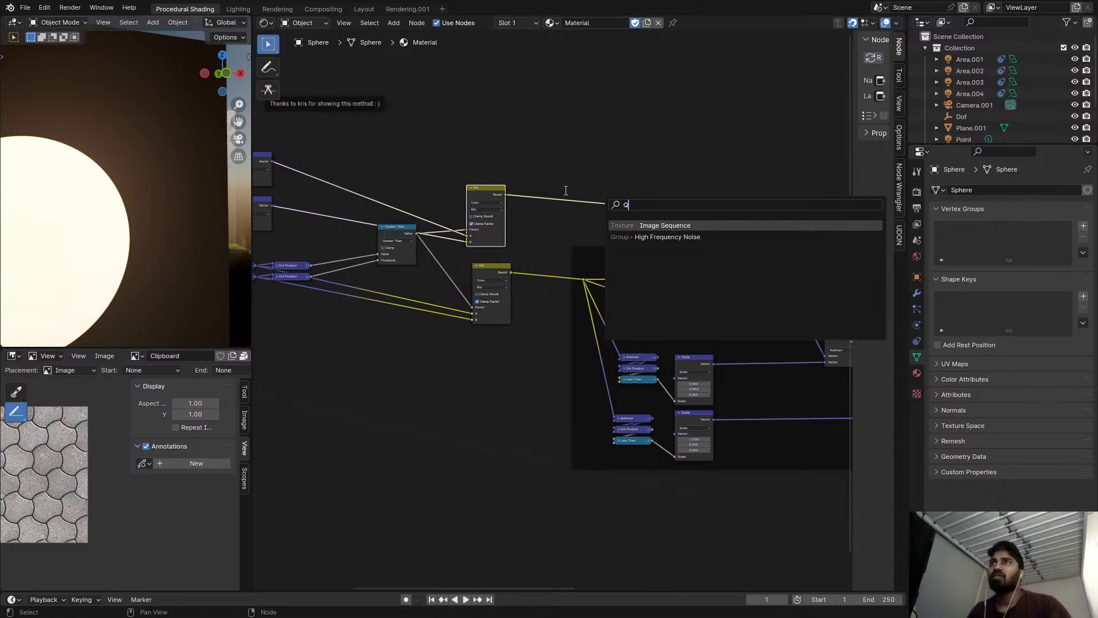
{"action": "key", "text": "Escape"}
Duplicate the White Noise Texture node, insert it after the new Mix node, and inspect the random cell colours on the sphere.
{"action": "scroll", "coordinate": [645, 265], "scroll_direction": "down", "scroll_amount": 8}
{"action": "middle_click_drag", "start_coordinate": [832, 382], "coordinate": [588, 326]}
{"action": "left_click", "coordinate": [809, 389]}
{"action": "key", "text": "shift+d"}
{"action": "left_click", "coordinate": [400, 180]}
{"action": "scroll", "coordinate": [339, 186], "scroll_direction": "up", "scroll_amount": 1}
{"action": "middle_click_drag", "start_coordinate": [337, 186], "coordinate": [461, 185]}
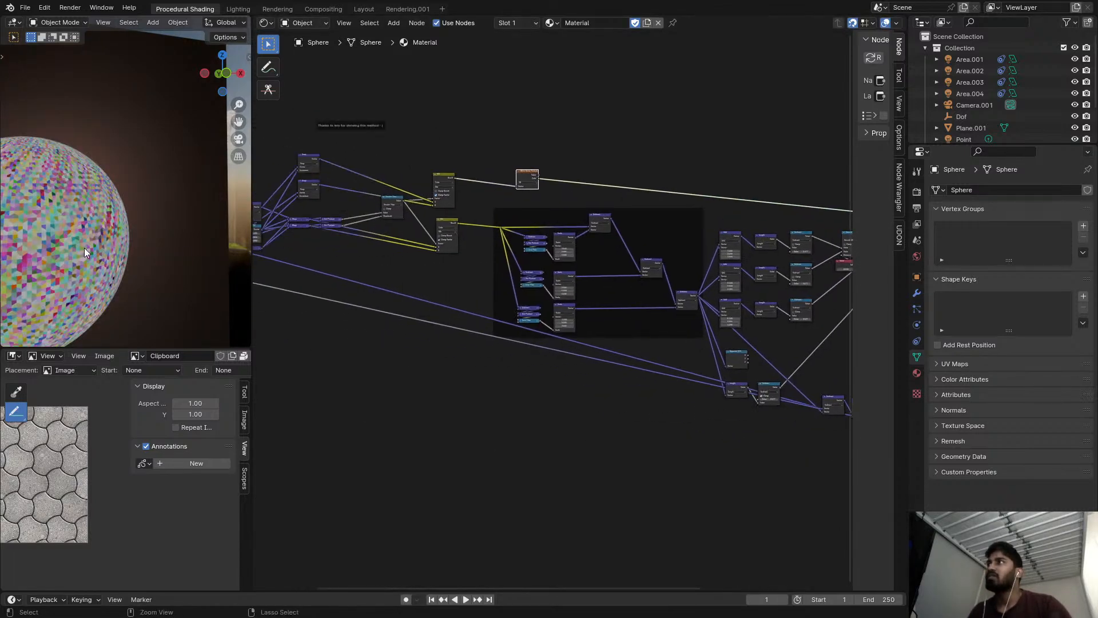
{"action": "key", "text": "ctrl+space"}
{"action": "middle_click_drag", "start_coordinate": [435, 276], "coordinate": [609, 227], "text": "shift"}
{"action": "scroll", "coordinate": [608, 227], "scroll_direction": "up", "scroll_amount": 5}
{"action": "key", "text": "ctrl+space"}
{"action": "scroll", "coordinate": [454, 185], "scroll_direction": "up", "scroll_amount": 3}
{"action": "middle_click_drag", "start_coordinate": [454, 185], "coordinate": [640, 212]}
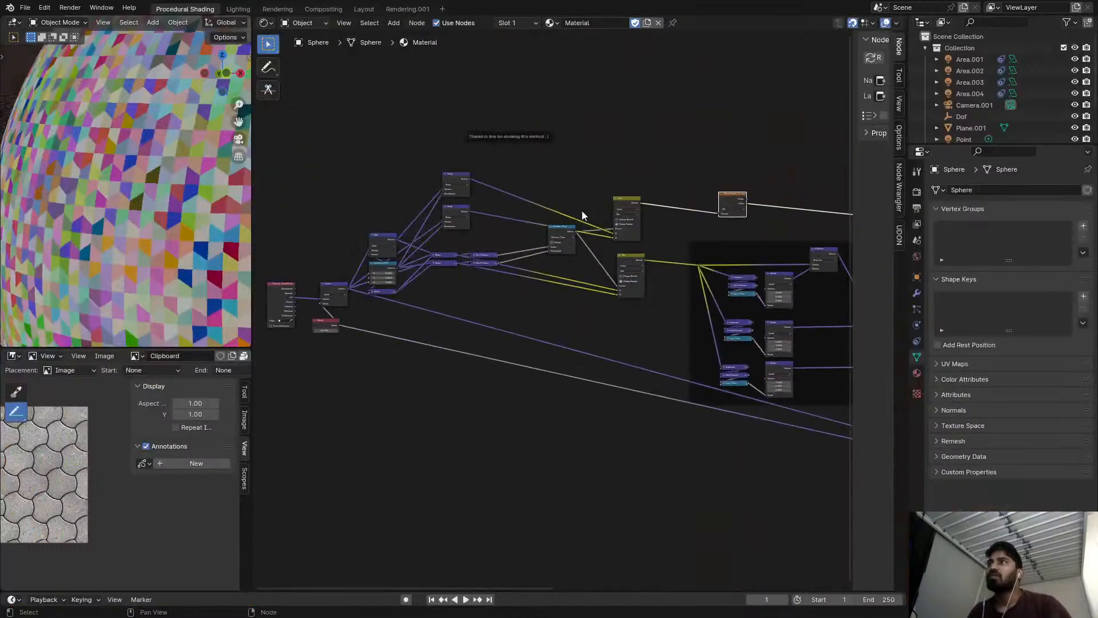
Reconnect the upper Snap node's output to input B of the upper Mix node and check the colours on the sphere.
{"action": "scroll", "coordinate": [640, 212], "scroll_direction": "up", "scroll_amount": 6}
{"action": "scroll", "coordinate": [328, 133], "scroll_direction": "down", "scroll_amount": 1}
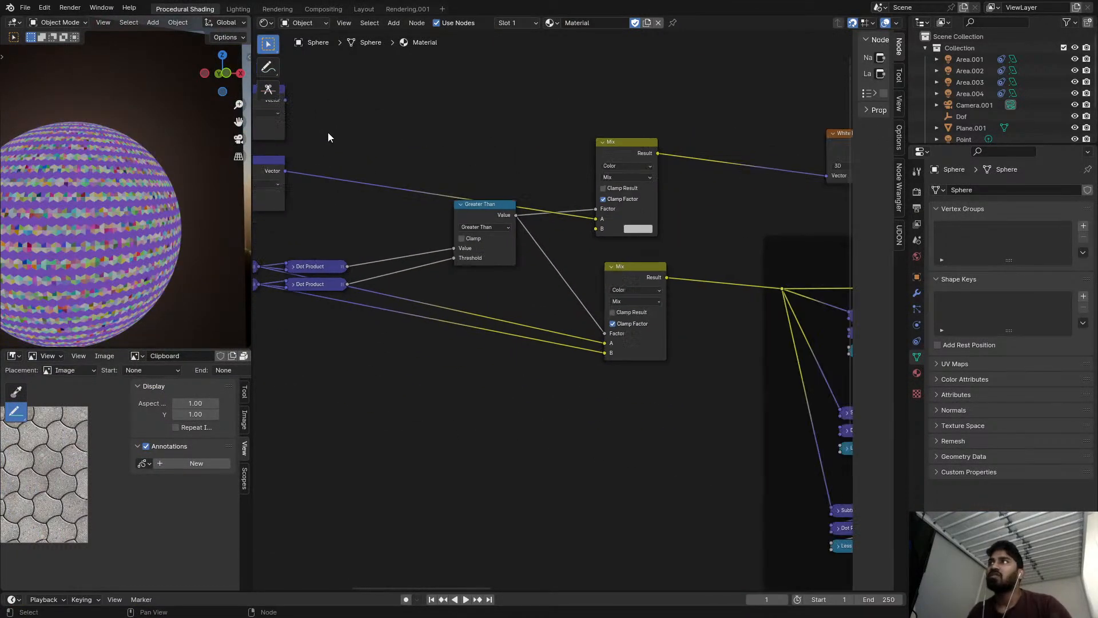
{"action": "left_click_drag", "start_coordinate": [286, 100], "coordinate": [597, 228]}
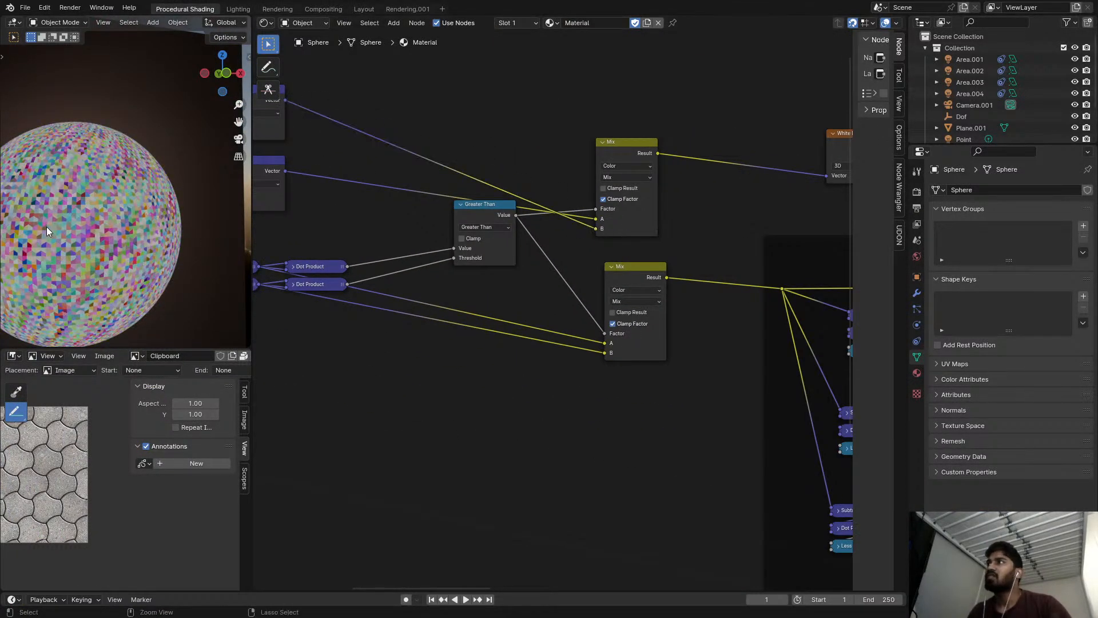
{"action": "key", "text": "ctrl+space"}
{"action": "key", "text": "ctrl+space"}
{"action": "scroll", "coordinate": [638, 139], "scroll_direction": "up", "scroll_amount": 2}
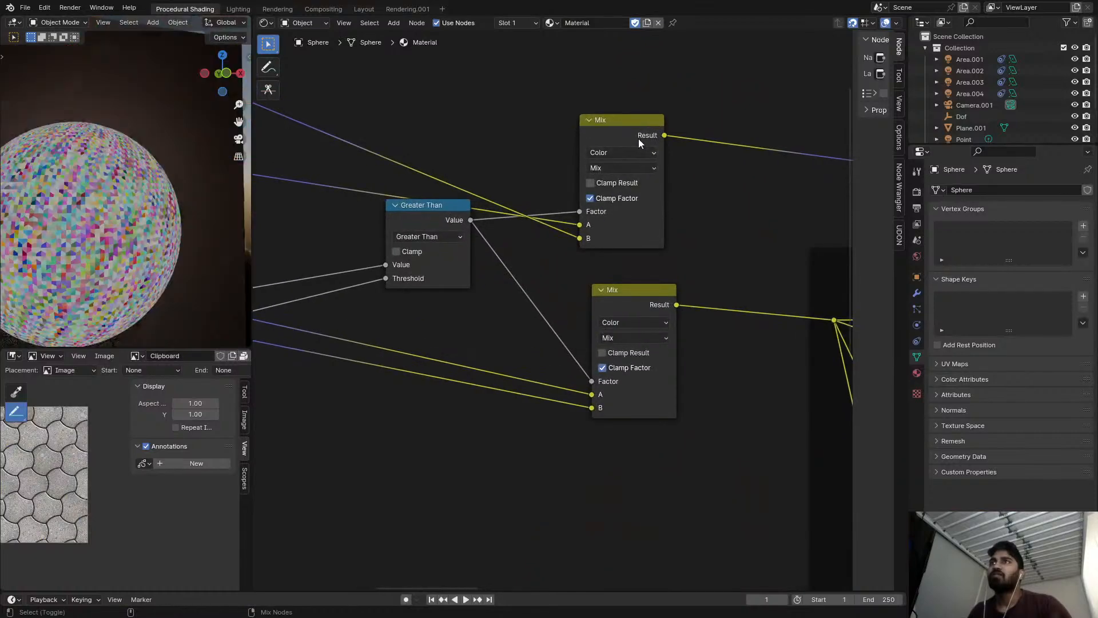
Move the upper Mix node slightly higher and preview the Greater Than mask on the sphere.
{"action": "scroll", "coordinate": [665, 205], "scroll_direction": "up", "scroll_amount": 2}
{"action": "key", "text": "g"}
{"action": "left_click", "coordinate": [665, 173]}
{"action": "scroll", "coordinate": [518, 251], "scroll_direction": "down", "scroll_amount": 3}
{"action": "middle_click_drag", "start_coordinate": [518, 252], "coordinate": [645, 263]}
{"action": "scroll", "coordinate": [602, 251], "scroll_direction": "up", "scroll_amount": 3}
{"action": "left_click", "coordinate": [605, 256], "text": "ctrl+shift"}
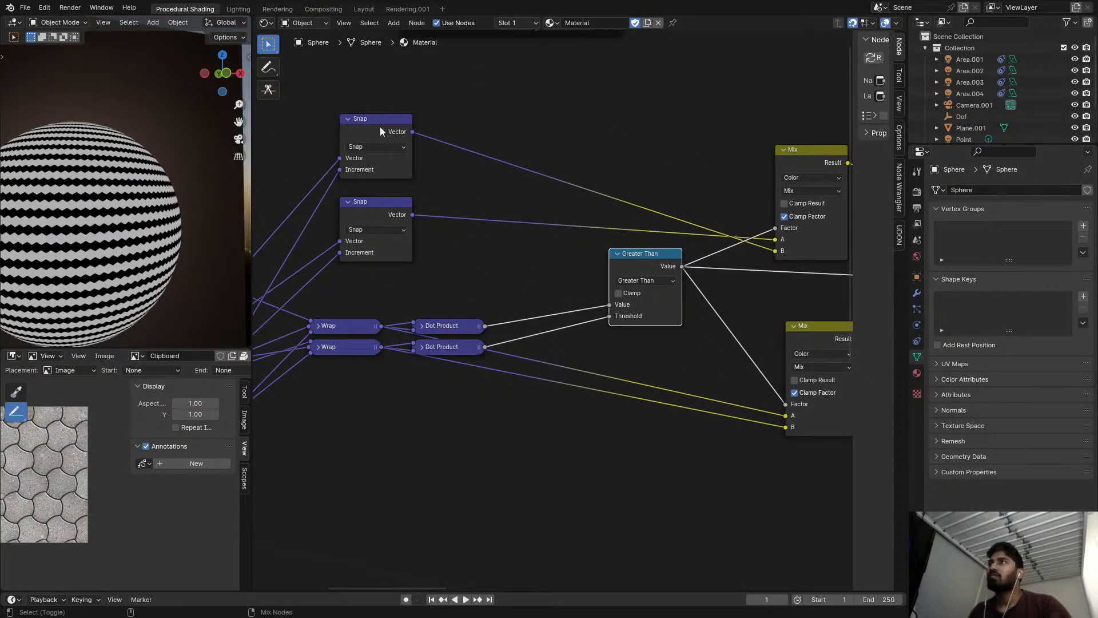
Preview the upper Snap node, duplicate the White Noise Texture node onto its output, and inspect the random cells up close.
{"action": "left_click", "coordinate": [382, 160], "text": "ctrl+shift"}
{"action": "scroll", "coordinate": [647, 161], "scroll_direction": "down", "scroll_amount": 4}
{"action": "middle_click_drag", "start_coordinate": [846, 160], "coordinate": [729, 150]}
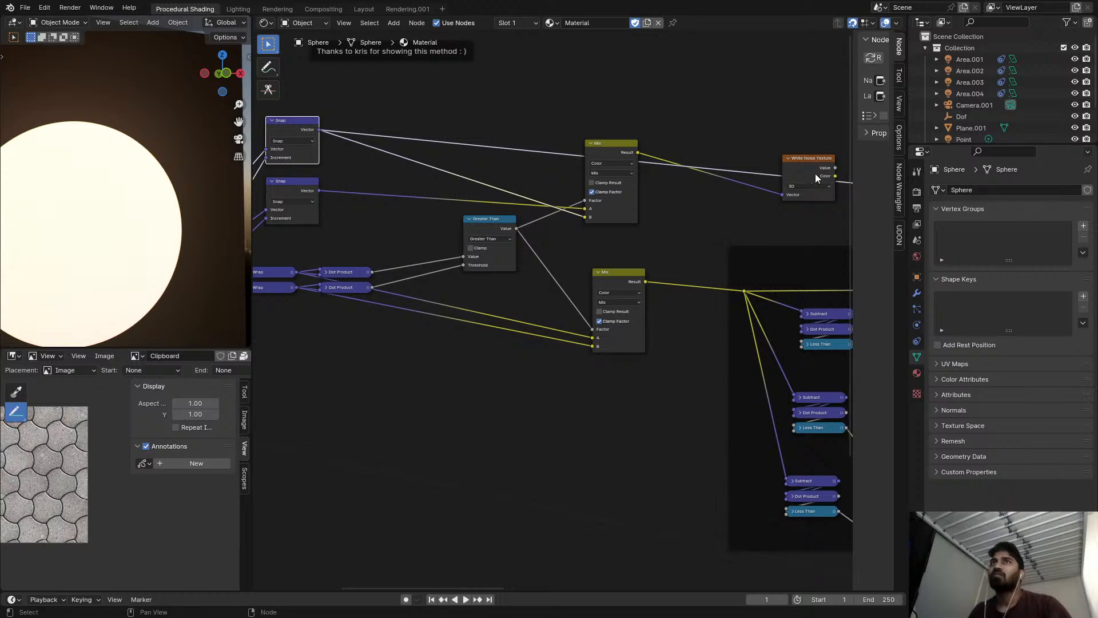
{"action": "key", "text": "shift+d"}
{"action": "left_click", "coordinate": [455, 130]}
{"action": "middle_click_drag", "start_coordinate": [118, 211], "coordinate": [47, 187]}
{"action": "key", "text": "KP_0"}
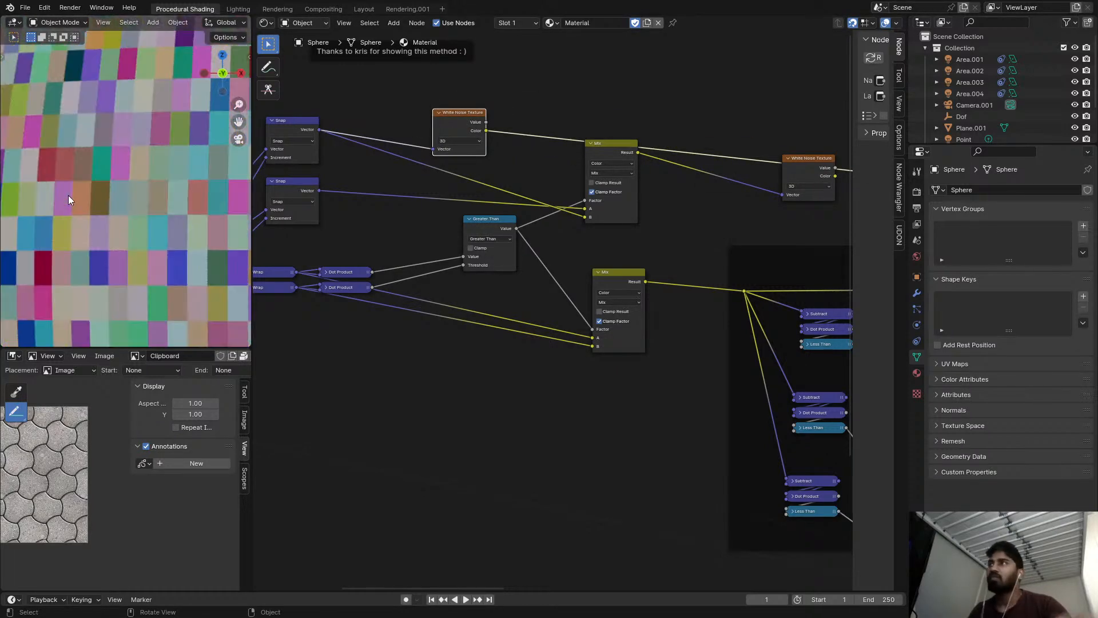
{"action": "middle_click_drag", "start_coordinate": [439, 224], "coordinate": [543, 268]}
{"action": "scroll", "coordinate": [431, 152], "scroll_direction": "up", "scroll_amount": 6}
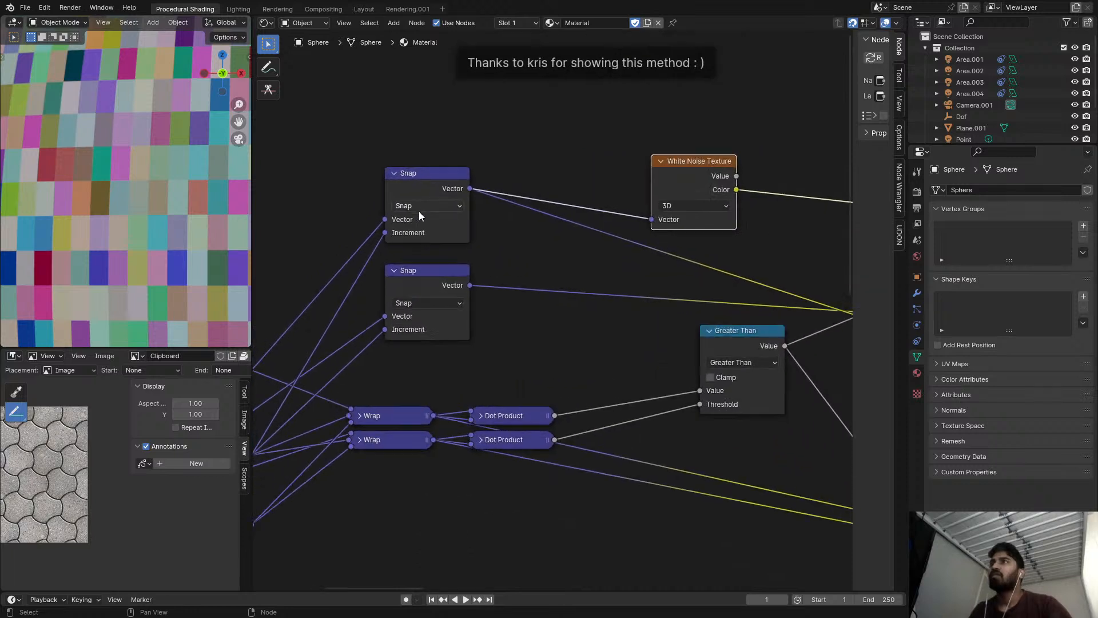
{"action": "middle_click_drag", "start_coordinate": [419, 210], "coordinate": [495, 149]}
{"action": "middle_click_drag", "start_coordinate": [448, 256], "coordinate": [482, 248]}
{"action": "key", "text": "shift+a"}
{"action": "left_click", "coordinate": [478, 256]}
{"action": "type", "text": "vec"}
{"action": "key", "text": "Return"}
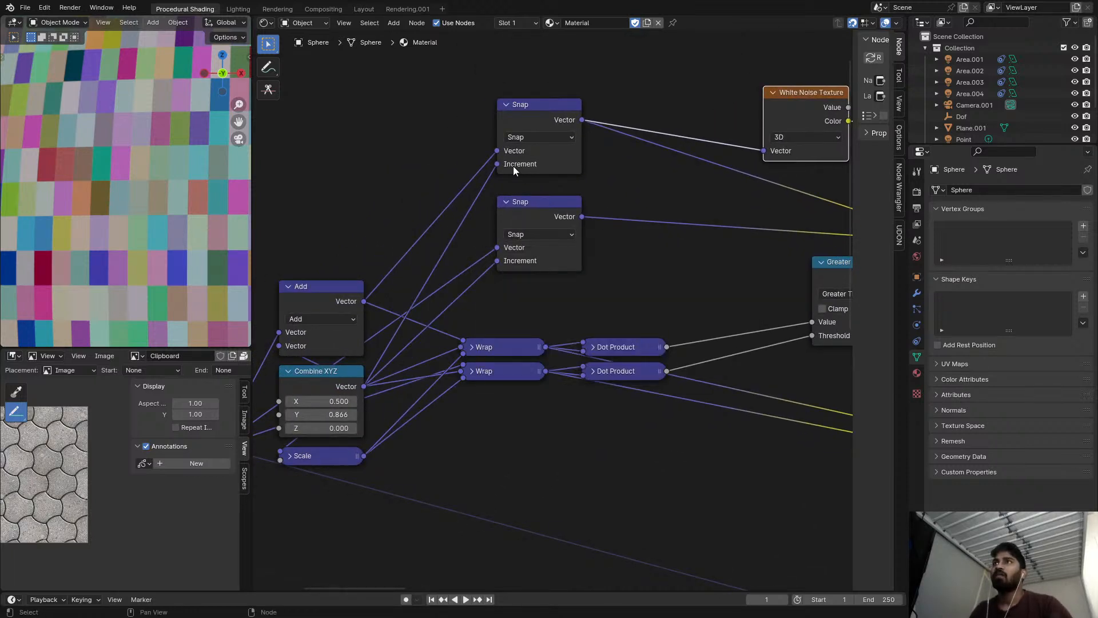
Try the Modulo operation on the upper Snap node, then return it to Snap.
{"action": "left_click", "coordinate": [531, 137]}
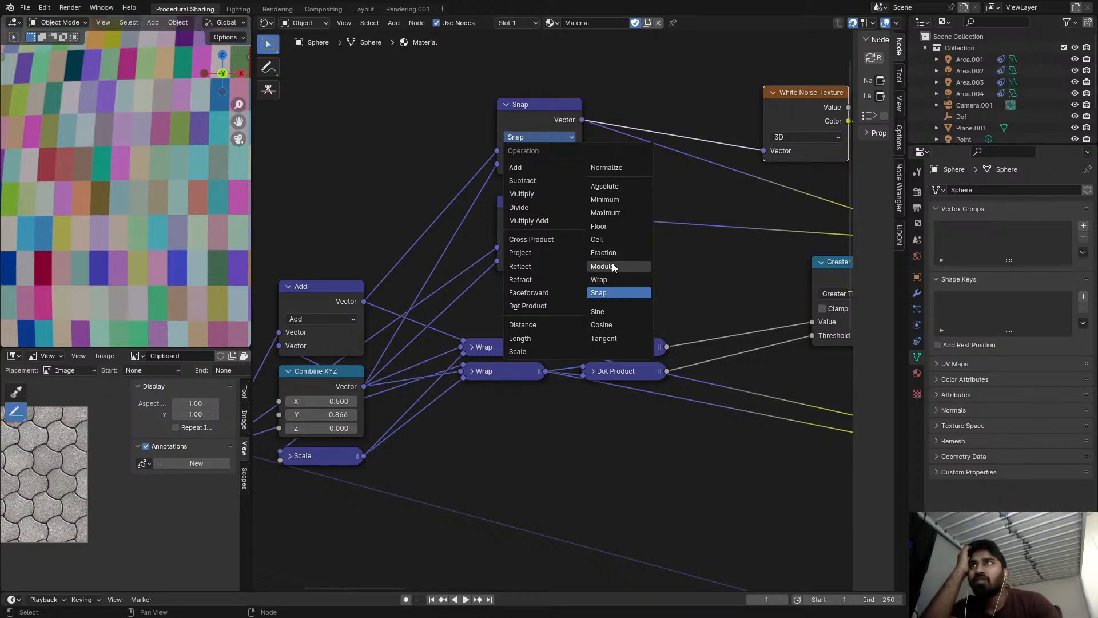
{"action": "left_click", "coordinate": [609, 266]}
{"action": "left_click", "coordinate": [546, 137]}
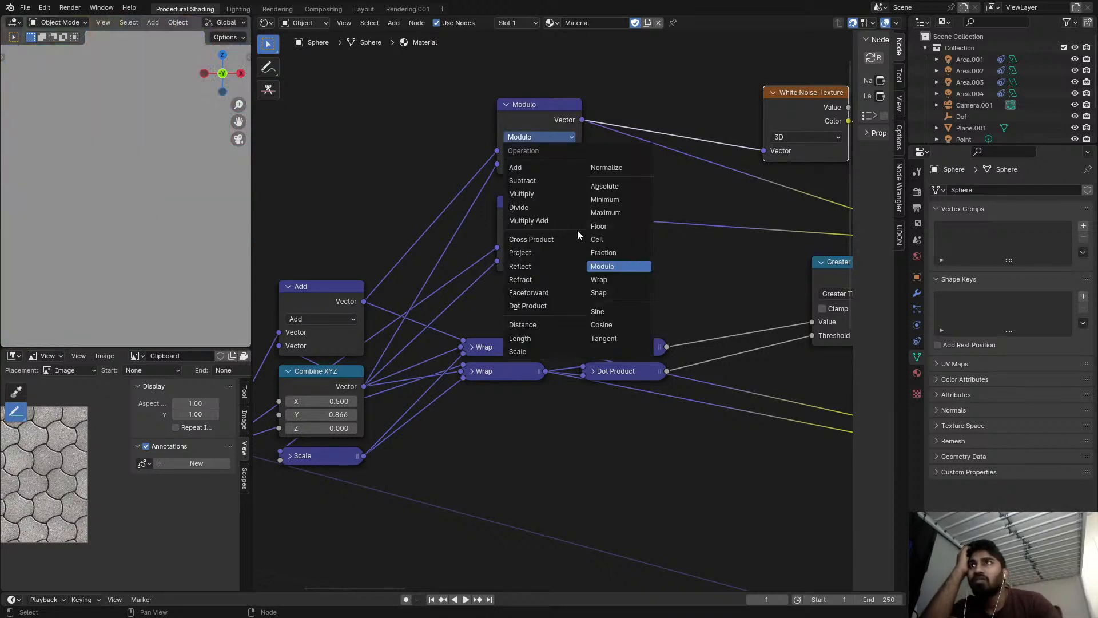
{"action": "left_click", "coordinate": [600, 293]}
Relink Combine XYZ to the upper Snap's Increment, and feed the lower Snap's Increment from the Scale node.
{"action": "left_click_drag", "start_coordinate": [497, 164], "coordinate": [480, 175]}
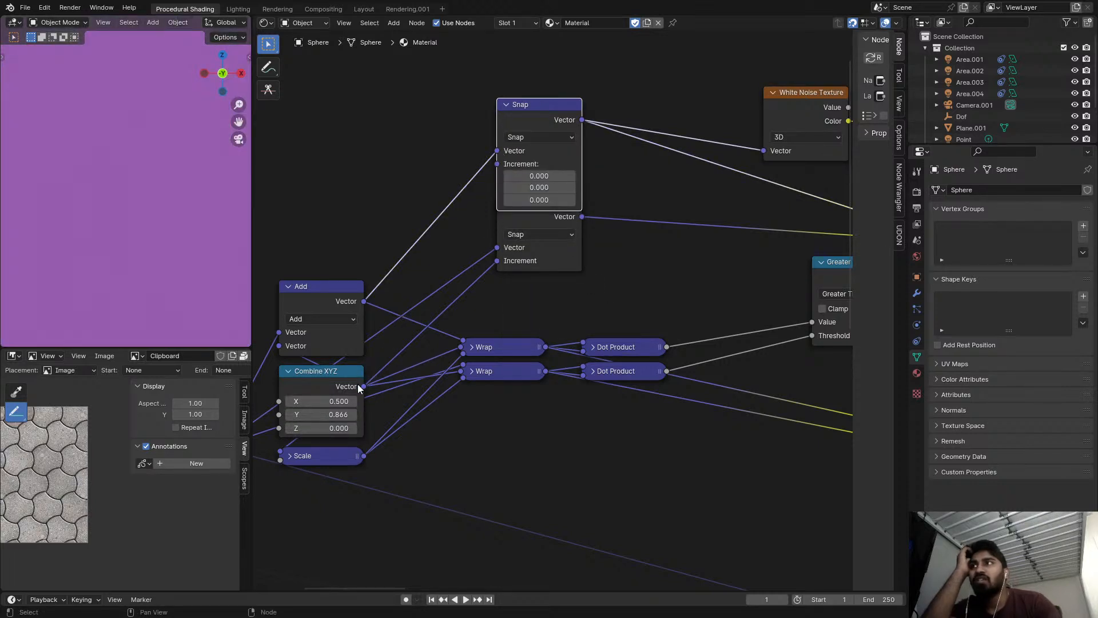
{"action": "right_click_drag", "start_coordinate": [351, 395], "coordinate": [493, 166], "text": "alt"}
{"action": "left_click_drag", "start_coordinate": [522, 221], "coordinate": [532, 228]}
{"action": "left_click", "coordinate": [531, 228]}
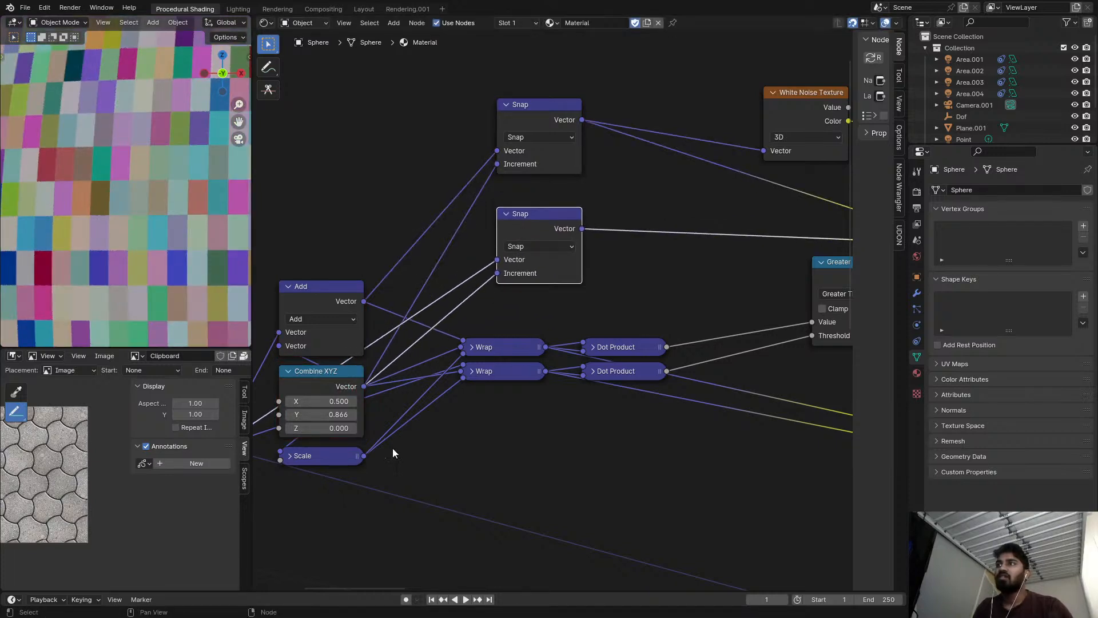
{"action": "left_click_drag", "start_coordinate": [363, 458], "coordinate": [502, 272]}
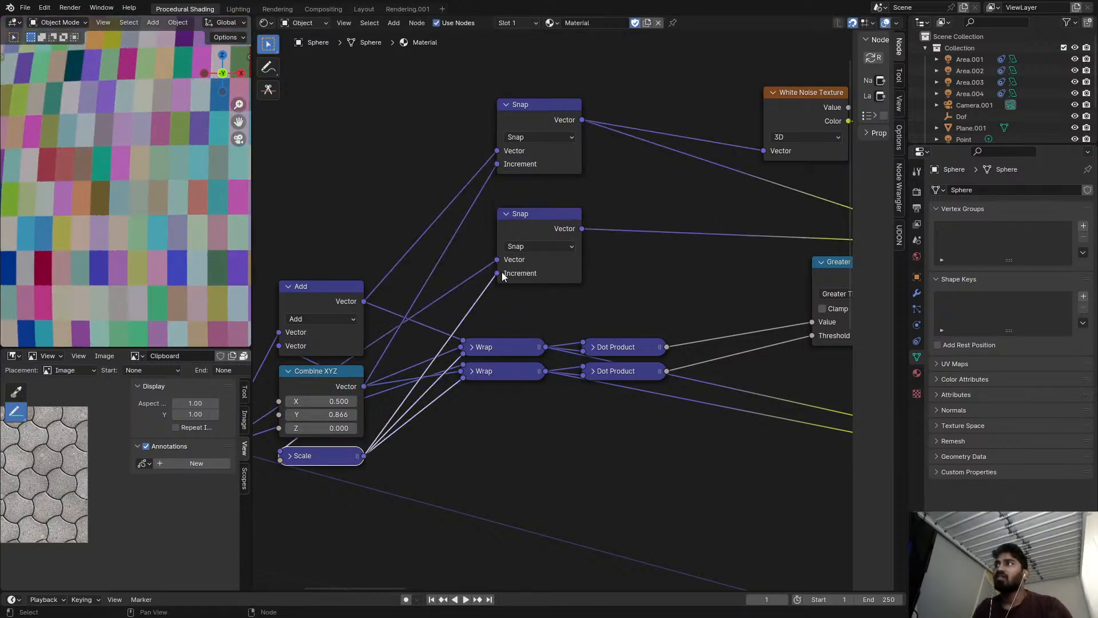
Preview both Snap outputs and disconnect the upper Snap node's Increment input.
{"action": "left_click", "coordinate": [544, 227], "text": "ctrl+shift"}
{"action": "left_click", "coordinate": [546, 125], "text": "ctrl+shift"}
{"action": "left_click", "coordinate": [488, 165]}
{"action": "left_click_drag", "start_coordinate": [496, 165], "coordinate": [481, 212]}
{"action": "scroll", "coordinate": [366, 312], "scroll_direction": "down", "scroll_amount": 1}
{"action": "left_click", "coordinate": [345, 306], "text": "ctrl+shift"}
{"action": "left_click", "coordinate": [524, 133], "text": "ctrl+shift"}
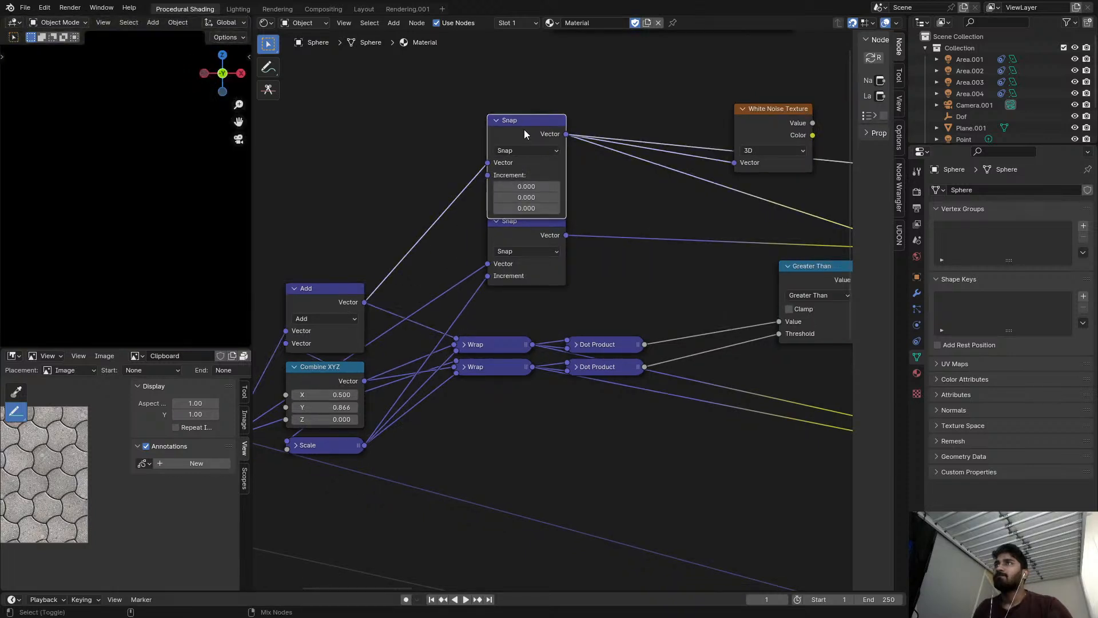
Try the Wrap operation on the upper Snap node, with Combine XYZ connected to its Max input.
{"action": "mouse_move", "coordinate": [523, 183]}
{"action": "left_mouse_down"}
{"action": "mouse_move", "coordinate": [534, 184]}
{"action": "mouse_move", "coordinate": [522, 176]}
{"action": "left_mouse_up"}
{"action": "left_click", "coordinate": [522, 151]}
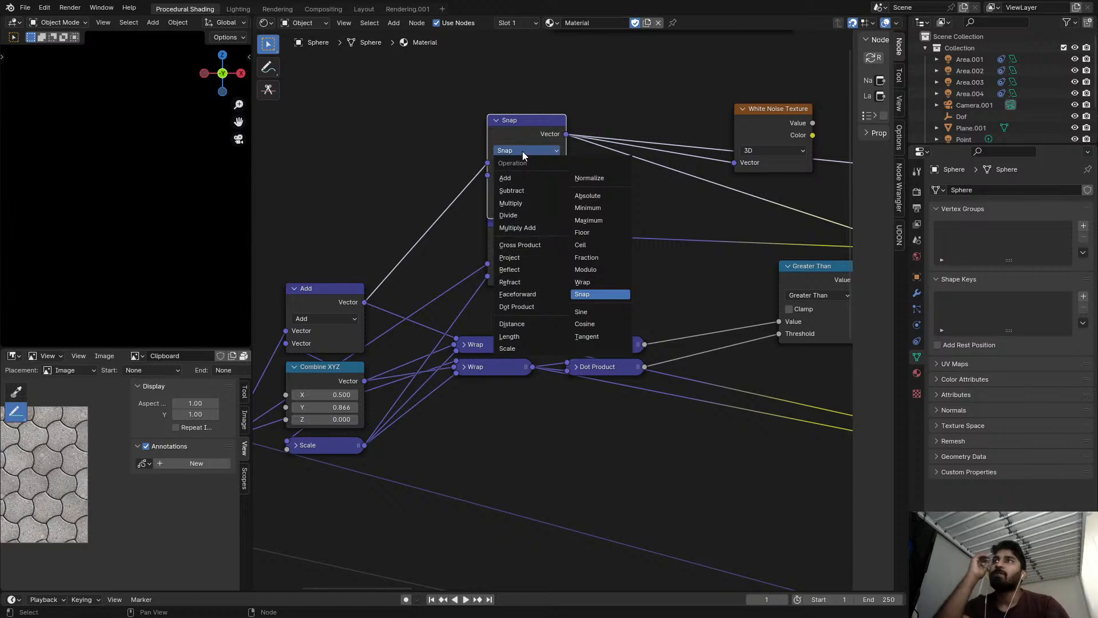
{"action": "left_click", "coordinate": [619, 282]}
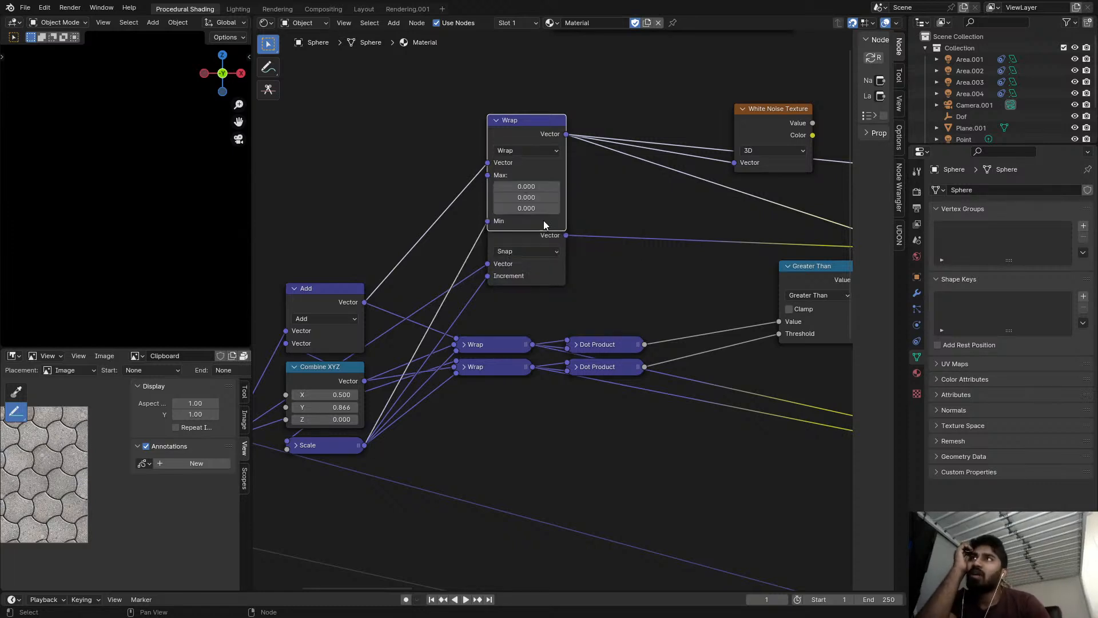
{"action": "left_click_drag", "start_coordinate": [525, 120], "coordinate": [525, 97]}
{"action": "right_click_drag", "start_coordinate": [355, 373], "coordinate": [498, 166], "text": "alt"}
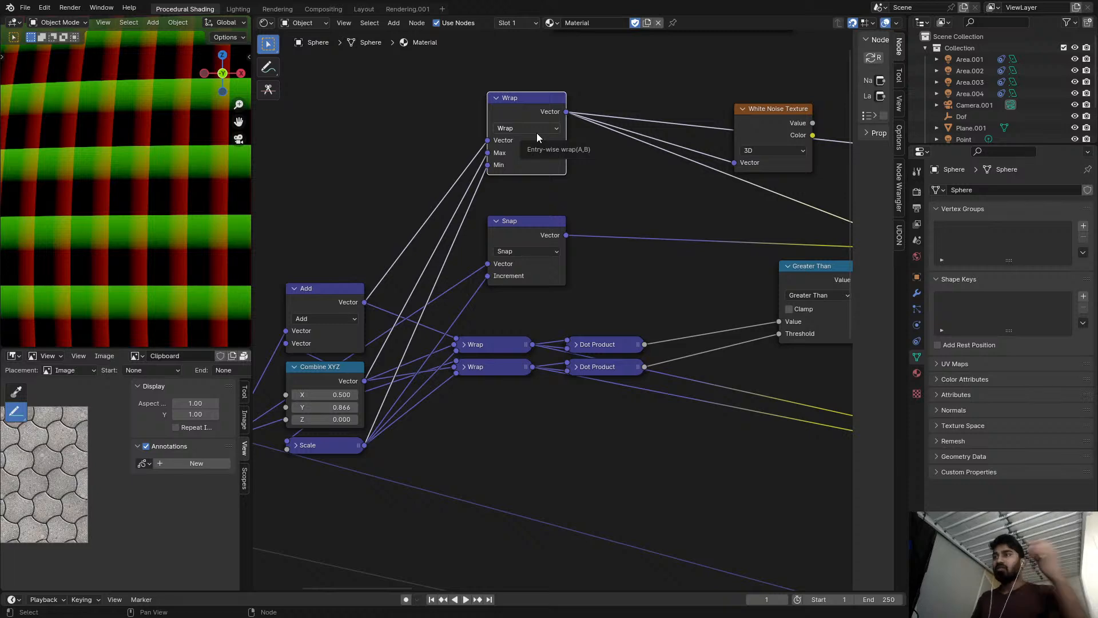
Preview the White Noise Texture fed by the expanded Wrap node and move the texture node higher.
{"action": "scroll", "coordinate": [534, 177], "scroll_direction": "down", "scroll_amount": 4}
{"action": "scroll", "coordinate": [411, 304], "scroll_direction": "up", "scroll_amount": 2}
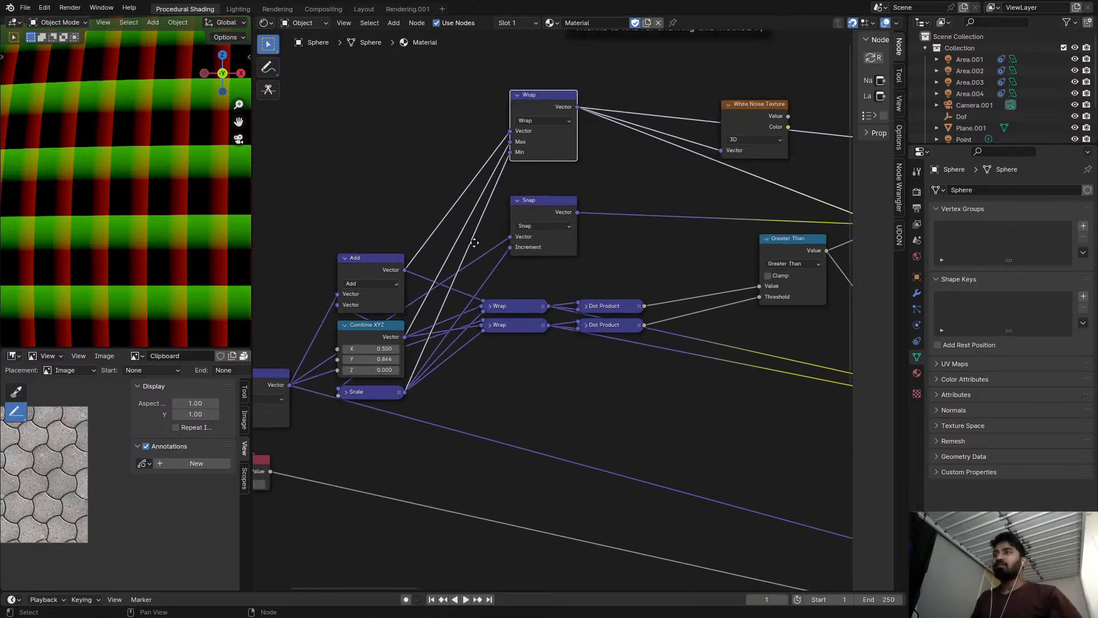
{"action": "middle_click_drag", "start_coordinate": [475, 243], "coordinate": [495, 278]}
{"action": "scroll", "coordinate": [510, 197], "scroll_direction": "down", "scroll_amount": 5}
{"action": "middle_click_drag", "start_coordinate": [511, 197], "coordinate": [399, 200]}
{"action": "scroll", "coordinate": [400, 190], "scroll_direction": "up", "scroll_amount": 4}
{"action": "scroll", "coordinate": [479, 155], "scroll_direction": "up", "scroll_amount": 1}
{"action": "left_click", "coordinate": [650, 164], "text": "ctrl+shift"}
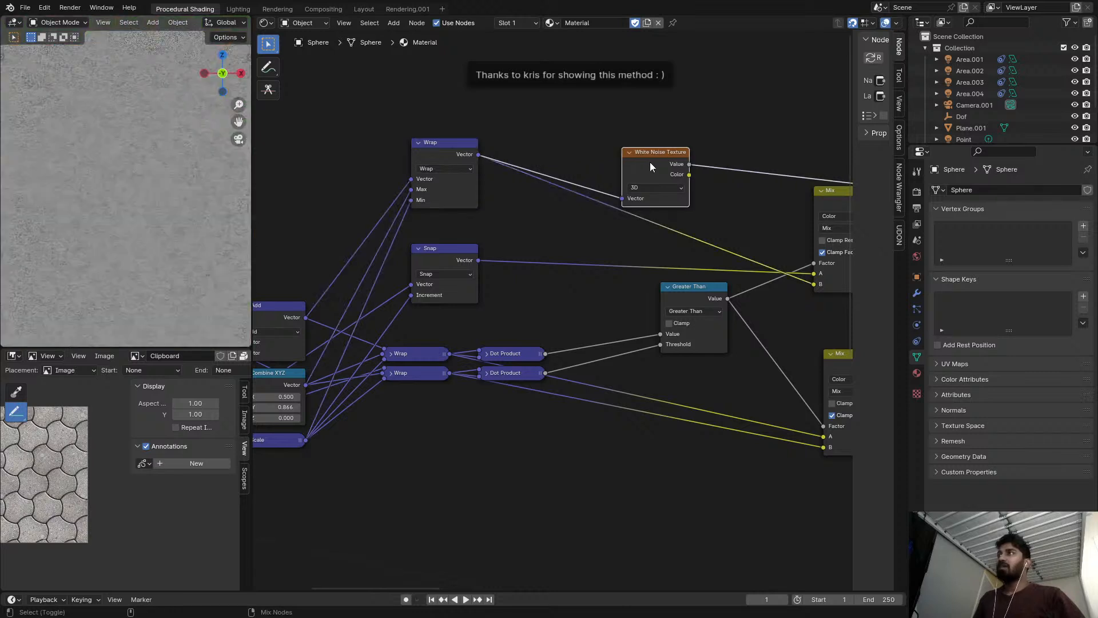
{"action": "left_click_drag", "start_coordinate": [652, 156], "coordinate": [642, 127]}
Preview the expanded Wrap and Snap outputs, then connect the Snap output to the nearby White Noise Texture's Vector and preview its colour.
{"action": "left_click", "coordinate": [461, 168]}
{"action": "left_click", "coordinate": [461, 168]}
{"action": "left_click", "coordinate": [461, 262], "text": "ctrl+shift"}
{"action": "middle_click_drag", "start_coordinate": [382, 294], "coordinate": [426, 276]}
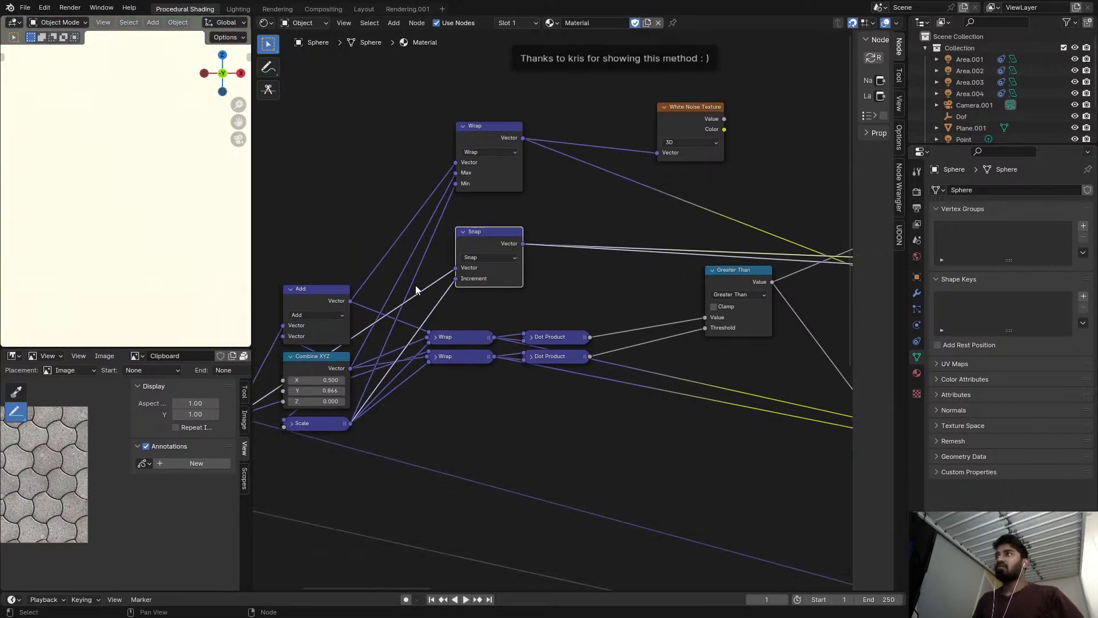
{"action": "left_click_drag", "start_coordinate": [523, 244], "coordinate": [656, 150]}
{"action": "left_click", "coordinate": [684, 129], "text": "ctrl+shift"}
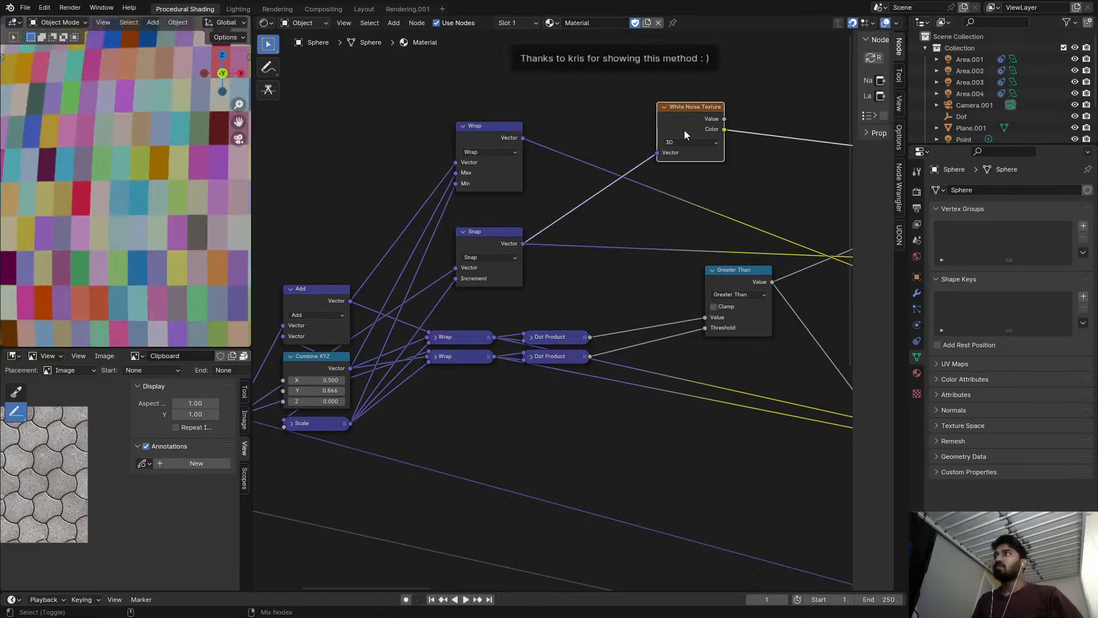
Compare previews of the upper Mix result, the nearby White Noise Texture, and the White Noise Texture after the Mix.
{"action": "middle_click_drag", "start_coordinate": [624, 317], "coordinate": [435, 318]}
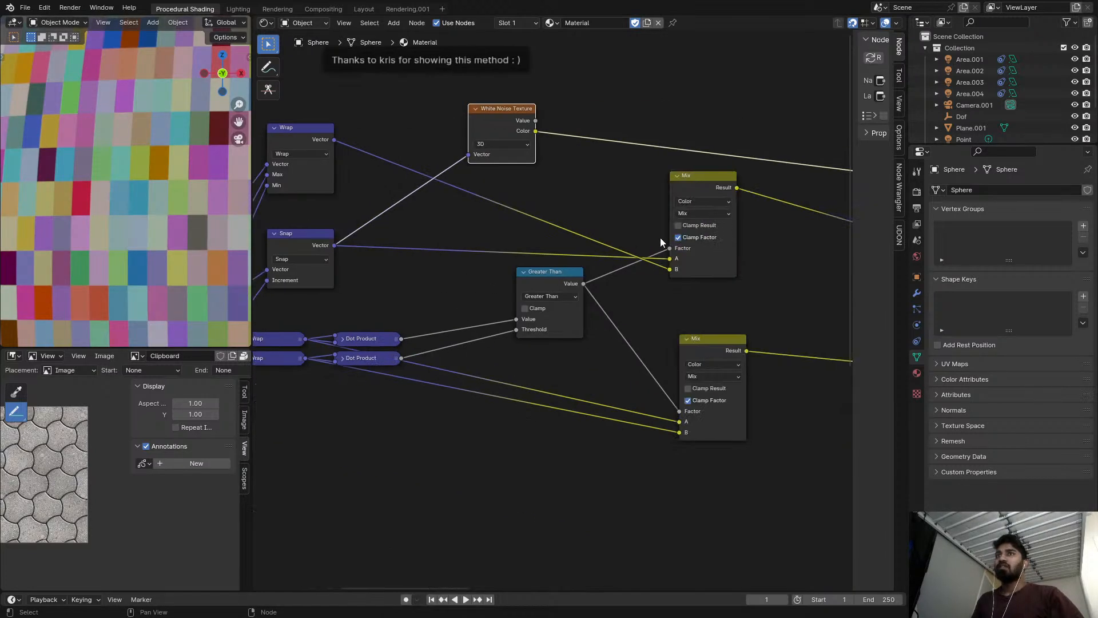
{"action": "left_click", "coordinate": [710, 178], "text": "ctrl+shift"}
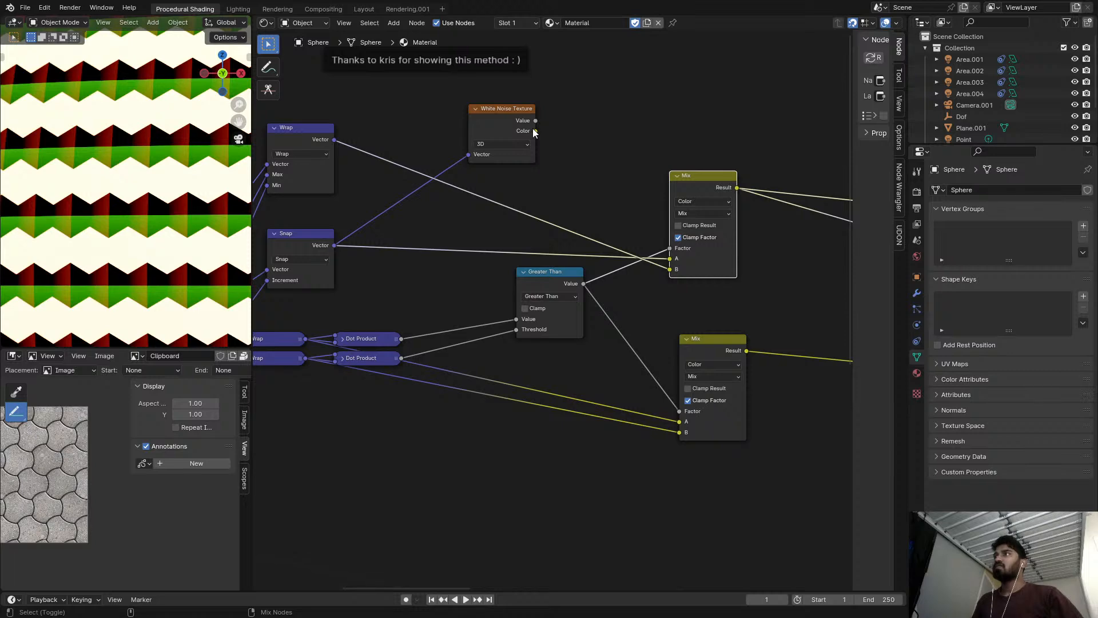
{"action": "left_click", "coordinate": [512, 123], "text": "ctrl+shift"}
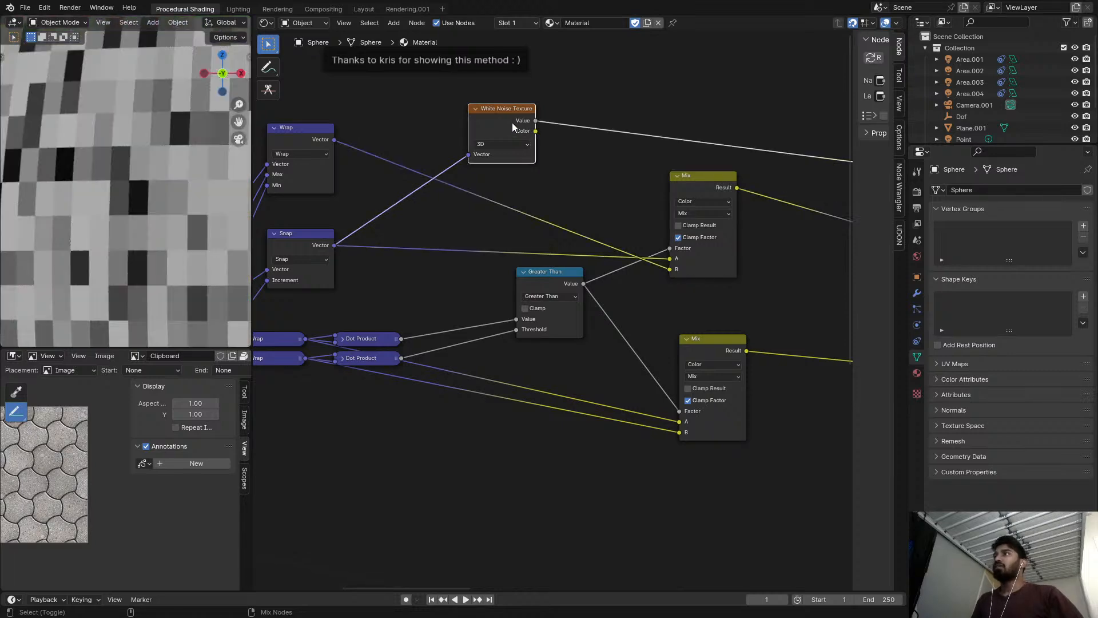
{"action": "left_click", "coordinate": [702, 191], "text": "ctrl+shift"}
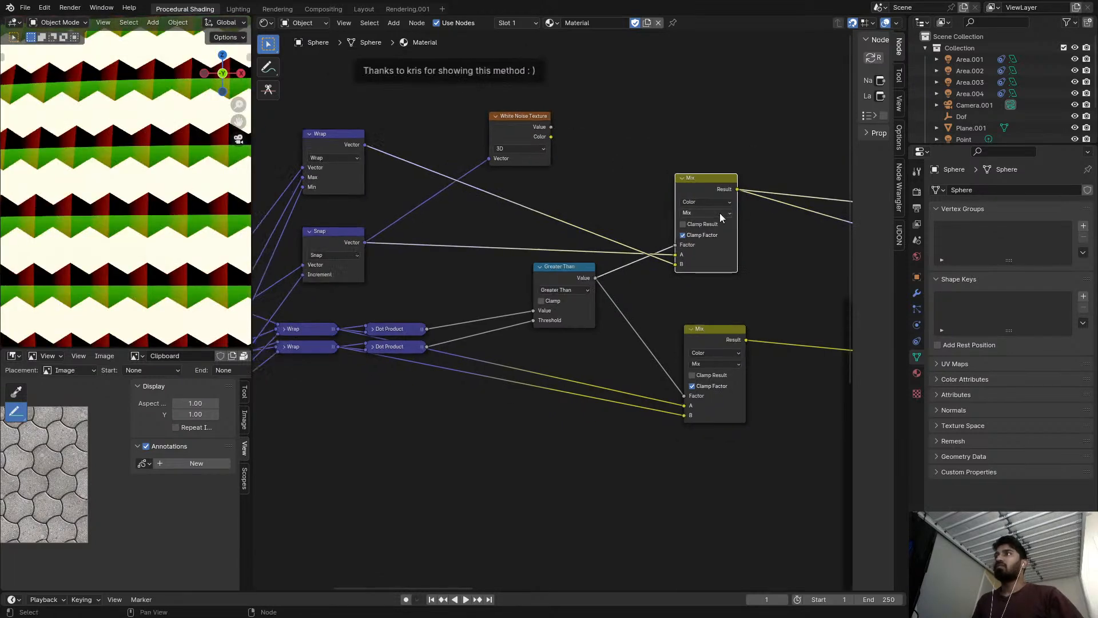
{"action": "scroll", "coordinate": [741, 207], "scroll_direction": "down", "scroll_amount": 2}
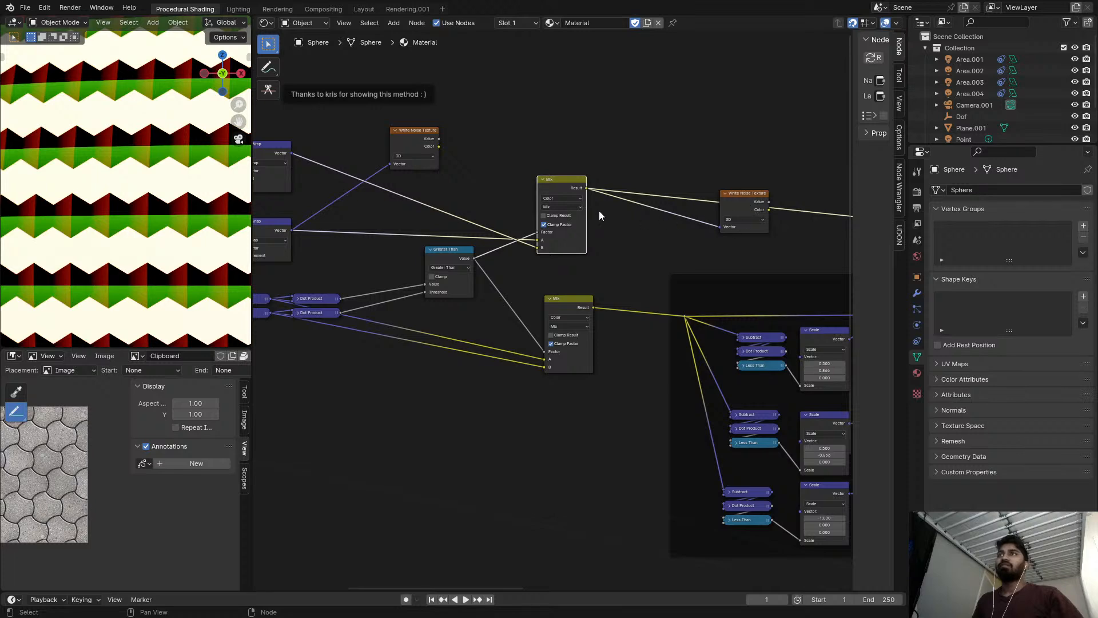
{"action": "left_click", "coordinate": [755, 205], "text": "ctrl+shift"}
{"action": "left_click", "coordinate": [755, 205], "text": "ctrl+shift"}
{"action": "scroll", "coordinate": [56, 157], "scroll_direction": "up", "scroll_amount": 4}
Change the expanded Wrap node's operation back to Snap.
{"action": "middle_click_drag", "start_coordinate": [515, 172], "coordinate": [583, 189]}
{"action": "scroll", "coordinate": [266, 171], "scroll_direction": "up", "scroll_amount": 4}
{"action": "scroll", "coordinate": [596, 143], "scroll_direction": "up", "scroll_amount": 2}
{"action": "middle_click_drag", "start_coordinate": [504, 192], "coordinate": [586, 172]}
{"action": "scroll", "coordinate": [344, 172], "scroll_direction": "up", "scroll_amount": 1}
{"action": "left_click", "coordinate": [348, 172]}
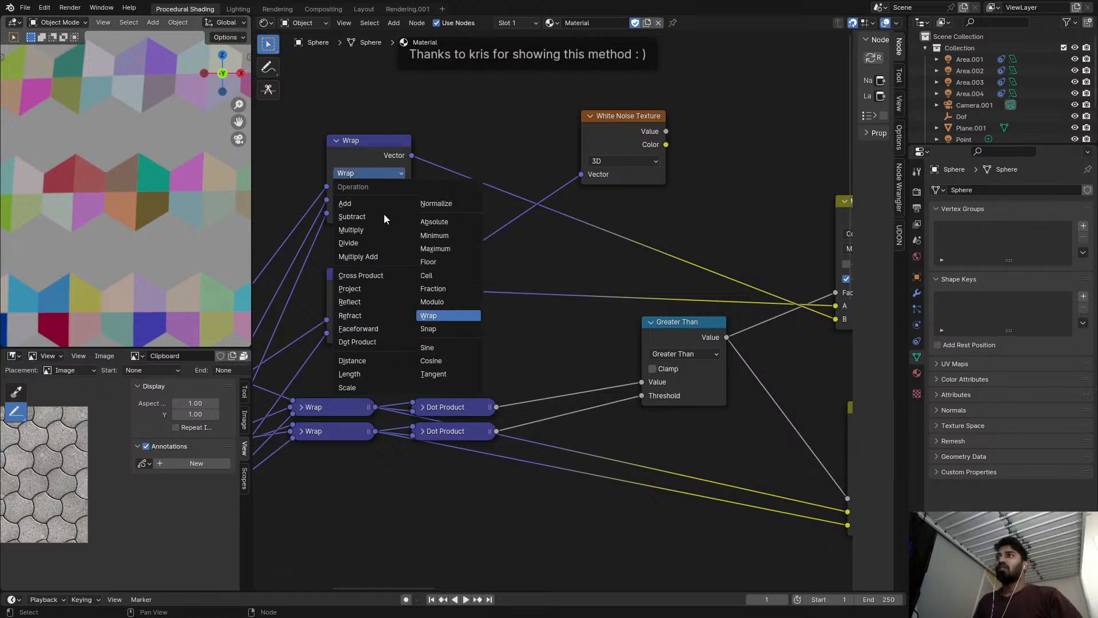
{"action": "left_click", "coordinate": [430, 329]}
Insert a Vector Math node into the link between Combine XYZ and the upper Snap's Increment.
{"action": "middle_click_drag", "start_coordinate": [394, 264], "coordinate": [459, 265]}
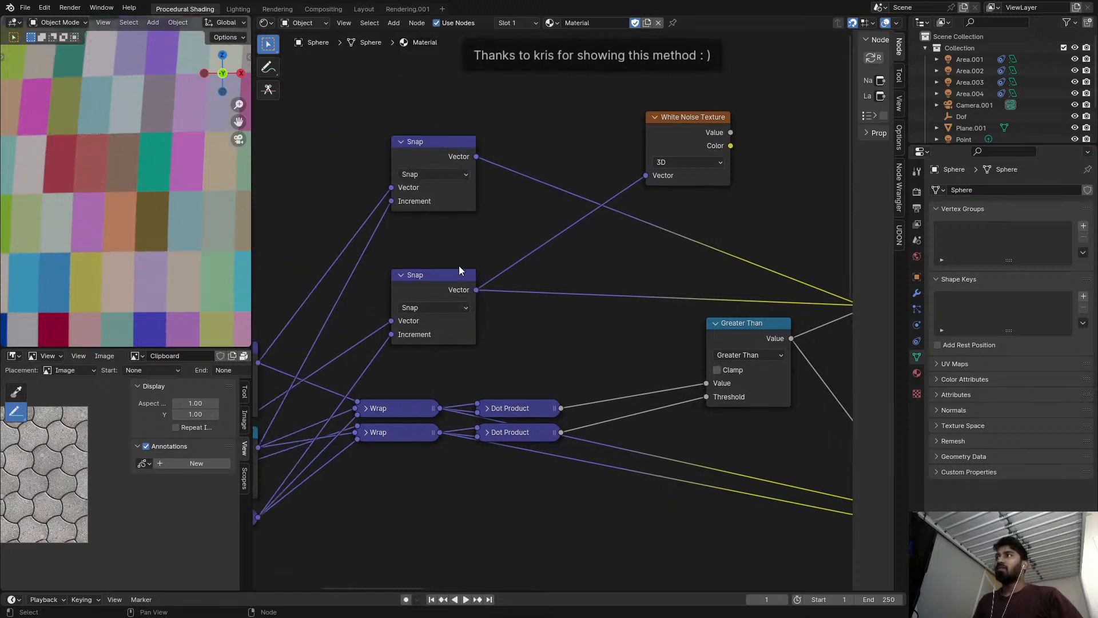
{"action": "left_click", "coordinate": [396, 203]}
{"action": "key", "text": "g"}
{"action": "left_click", "coordinate": [431, 144]}
{"action": "key", "text": "shift+a"}
{"action": "left_click", "coordinate": [378, 153]}
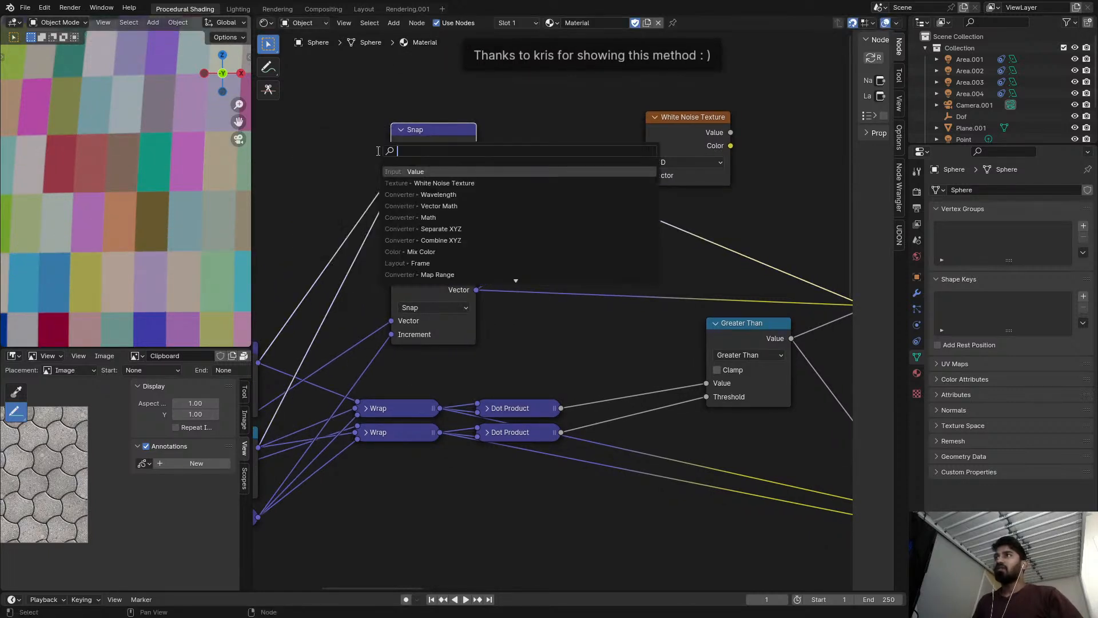
{"action": "type", "text": "vec"}
{"action": "key", "text": "Return"}
{"action": "left_click", "coordinate": [367, 224]}
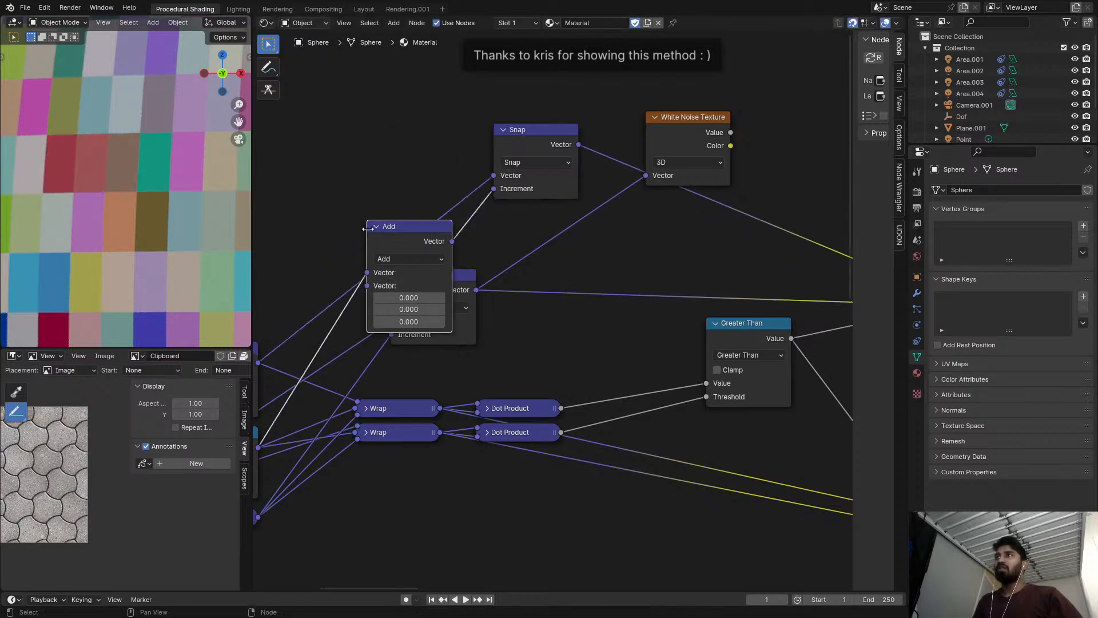
Change the new Vector Math node's operation to Scale and set its scale to 2.
{"action": "left_click", "coordinate": [384, 258]}
{"action": "left_click", "coordinate": [406, 474]}
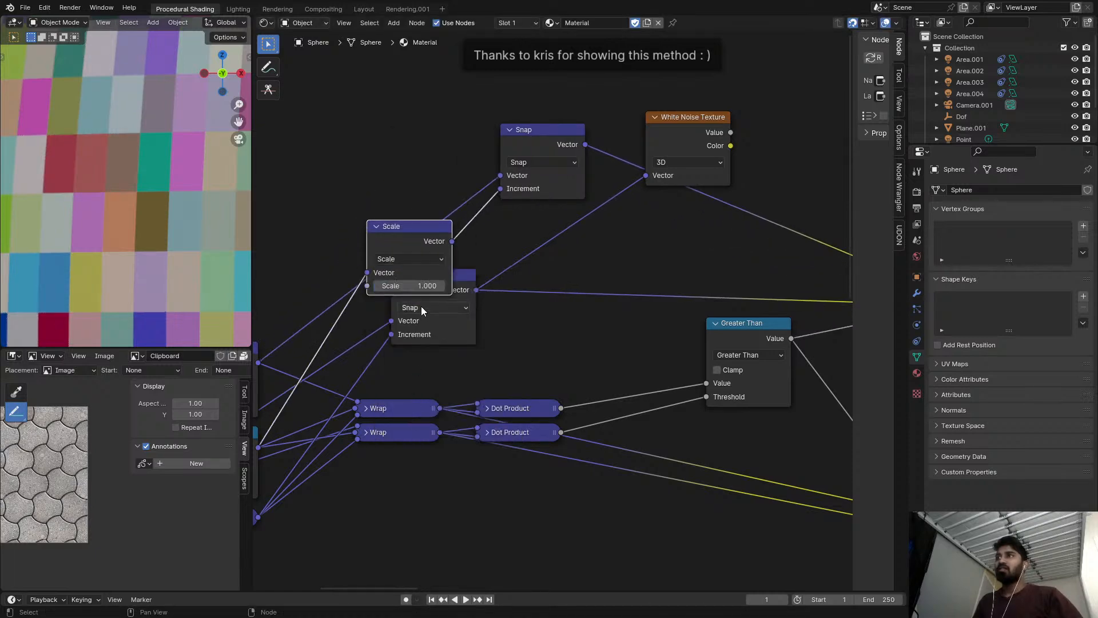
{"action": "mouse_move", "coordinate": [426, 286]}
{"action": "left_mouse_down"}
{"action": "mouse_move", "coordinate": [408, 286]}
{"action": "mouse_move", "coordinate": [429, 286]}
{"action": "left_mouse_up"}
{"action": "left_click", "coordinate": [410, 286]}
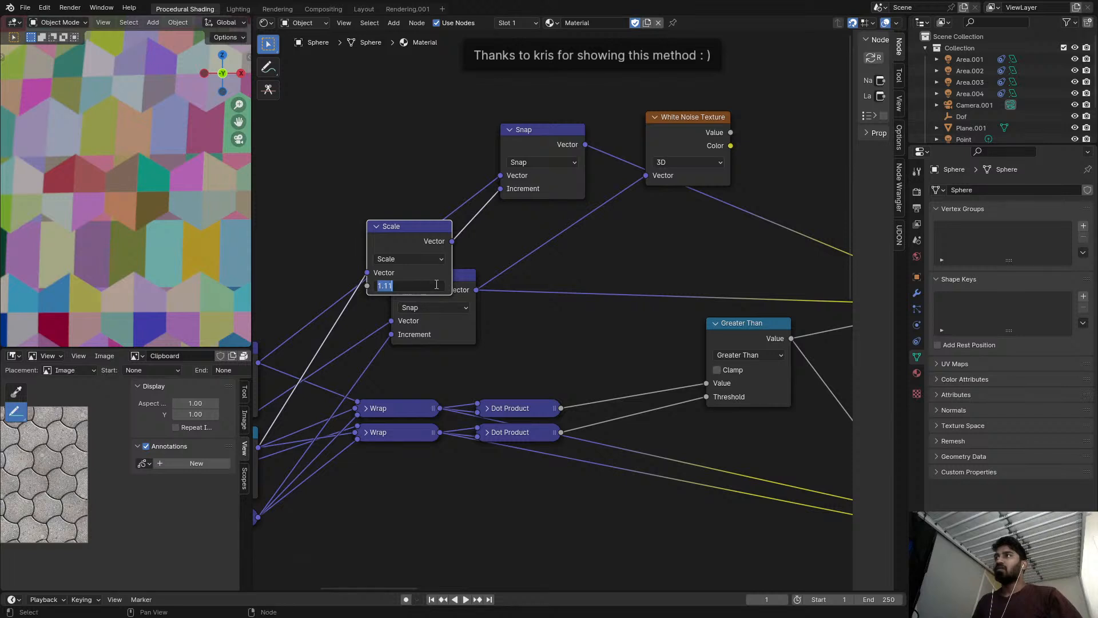
{"action": "type", "text": "2"}
{"action": "key", "text": "Return"}
Place the new Scale node between the two Snap nodes and preview the colour of the White Noise Texture fed by the lower Snap.
{"action": "left_click_drag", "start_coordinate": [407, 227], "coordinate": [433, 190]}
{"action": "left_click_drag", "start_coordinate": [518, 129], "coordinate": [423, 118]}
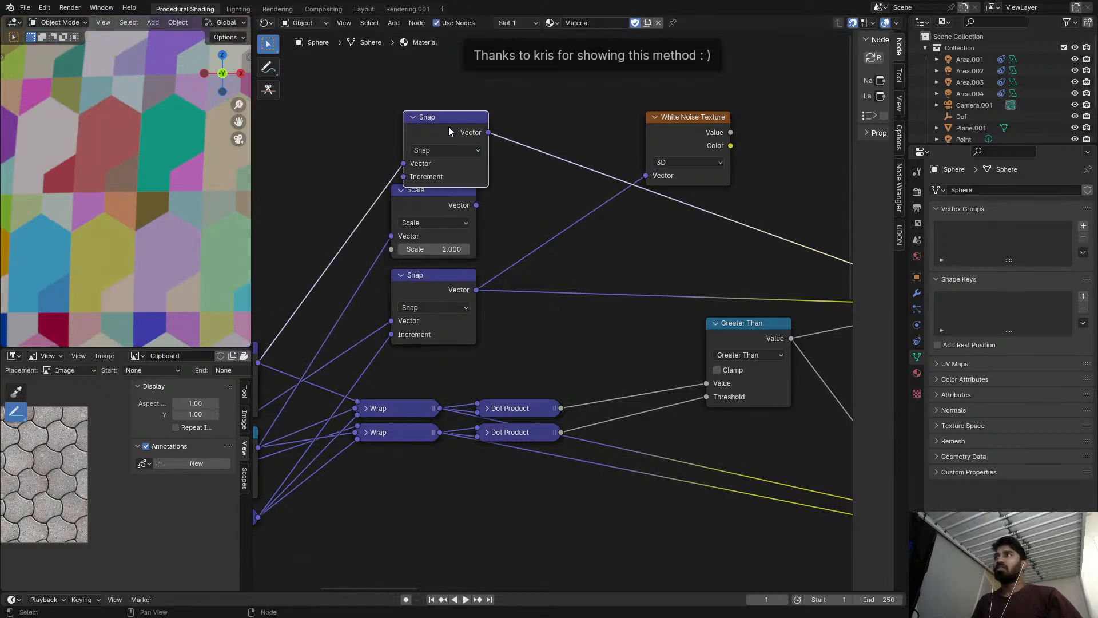
{"action": "scroll", "coordinate": [511, 167], "scroll_direction": "down", "scroll_amount": 2}
{"action": "left_click", "coordinate": [551, 164], "text": "ctrl+shift"}
{"action": "left_click", "coordinate": [551, 169], "text": "ctrl+shift"}
{"action": "scroll", "coordinate": [474, 203], "scroll_direction": "down", "scroll_amount": 1}
{"action": "left_click_drag", "start_coordinate": [381, 165], "coordinate": [377, 148]}
{"action": "middle_click_drag", "start_coordinate": [385, 217], "coordinate": [455, 191]}
{"action": "left_click", "coordinate": [456, 191]}
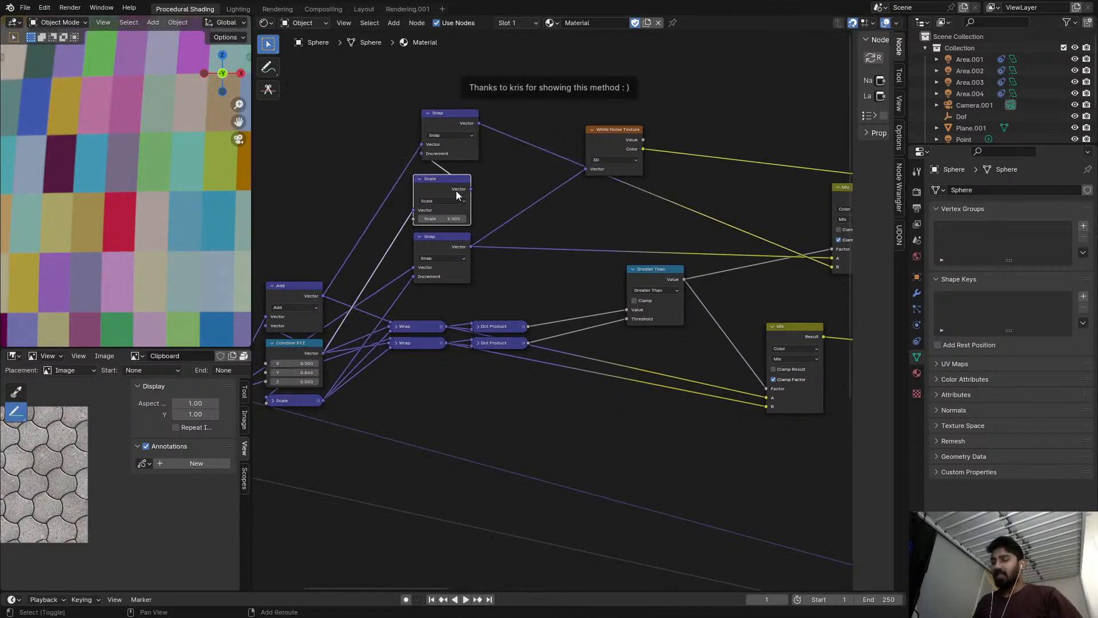
Duplicate the 2.000 Scale node and insert the copy into the lower Snap's Increment link.
{"action": "key", "text": "shift+d"}
{"action": "left_click", "coordinate": [438, 306]}
{"action": "left_click_drag", "start_coordinate": [411, 291], "coordinate": [410, 264]}
Rearrange the Scale and Snap nodes, stacking both Snaps together, and shift the White Noise Texture aside.
{"action": "left_click_drag", "start_coordinate": [508, 240], "coordinate": [475, 231]}
{"action": "left_click_drag", "start_coordinate": [448, 193], "coordinate": [333, 177]}
{"action": "left_click_drag", "start_coordinate": [465, 127], "coordinate": [473, 152]}
{"action": "left_click_drag", "start_coordinate": [480, 228], "coordinate": [417, 203]}
{"action": "left_click_drag", "start_coordinate": [457, 160], "coordinate": [422, 166]}
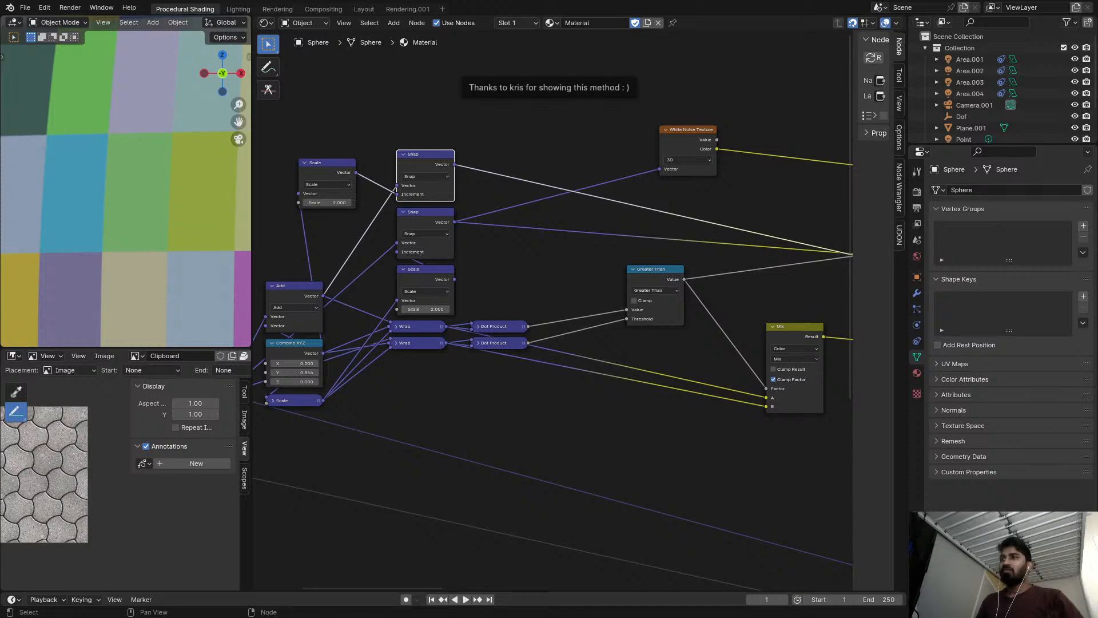
Preview the colour of the White Noise Texture fed by the upper Mix node on the sphere.
{"action": "scroll", "coordinate": [586, 166], "scroll_direction": "down", "scroll_amount": 3}
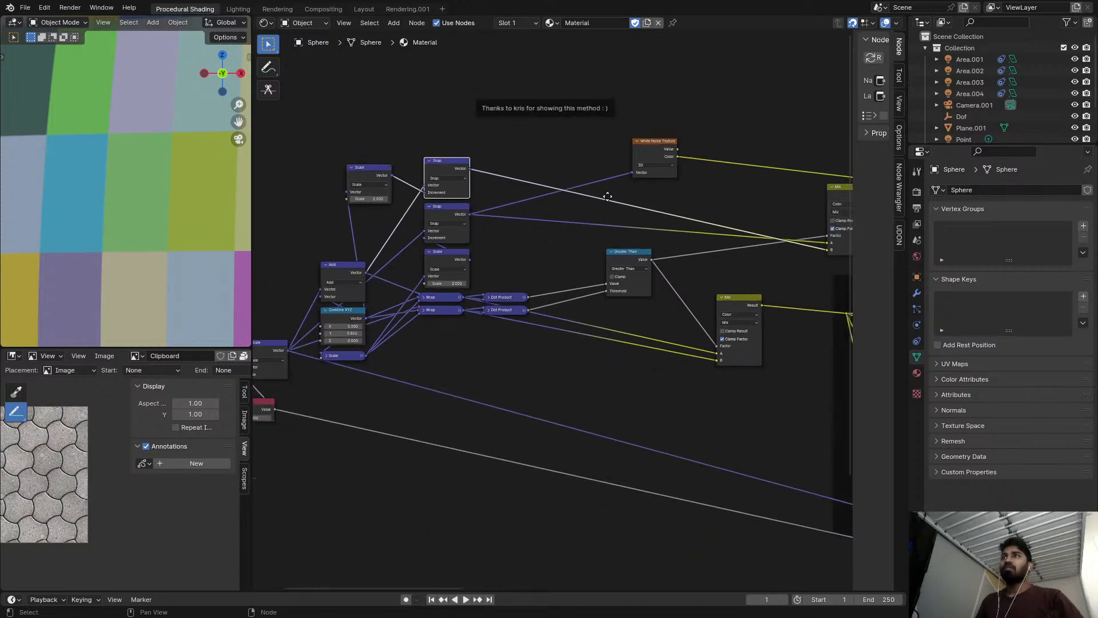
{"action": "middle_click_drag", "start_coordinate": [637, 194], "coordinate": [293, 200]}
{"action": "left_click", "coordinate": [688, 211], "text": "ctrl+shift"}
{"action": "left_click", "coordinate": [686, 211], "text": "ctrl+shift"}
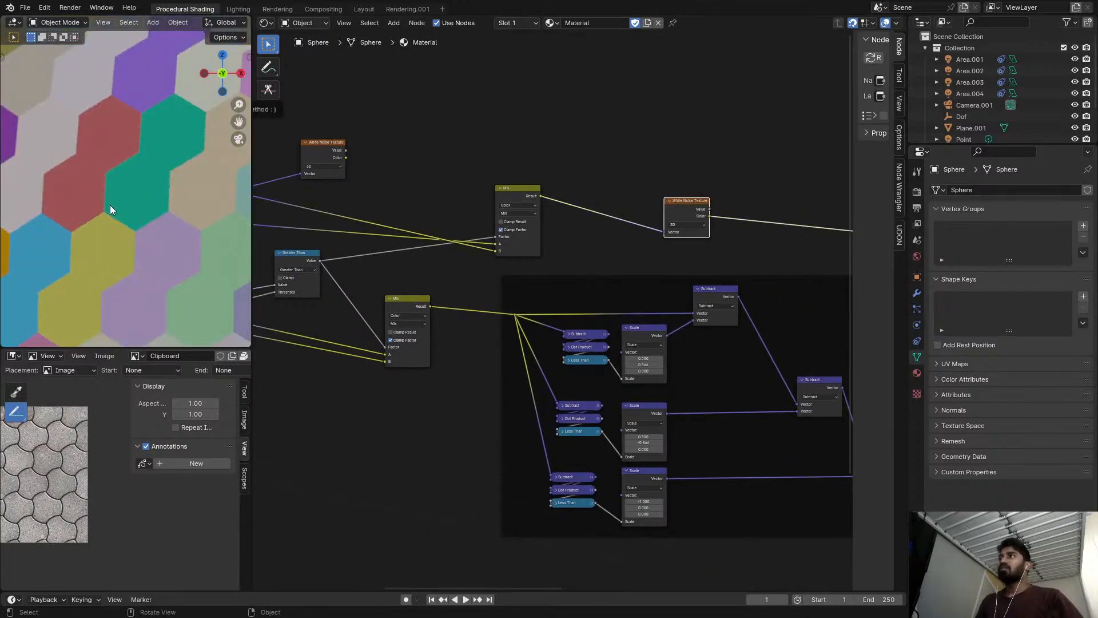
{"action": "scroll", "coordinate": [115, 201], "scroll_direction": "down", "scroll_amount": 4}
Examine the Scale and Snap nodes and trace their links to the upper Mix node.
{"action": "middle_click_drag", "start_coordinate": [261, 191], "coordinate": [612, 197]}
{"action": "scroll", "coordinate": [468, 196], "scroll_direction": "up", "scroll_amount": 3}
{"action": "scroll", "coordinate": [160, 171], "scroll_direction": "up", "scroll_amount": 3}
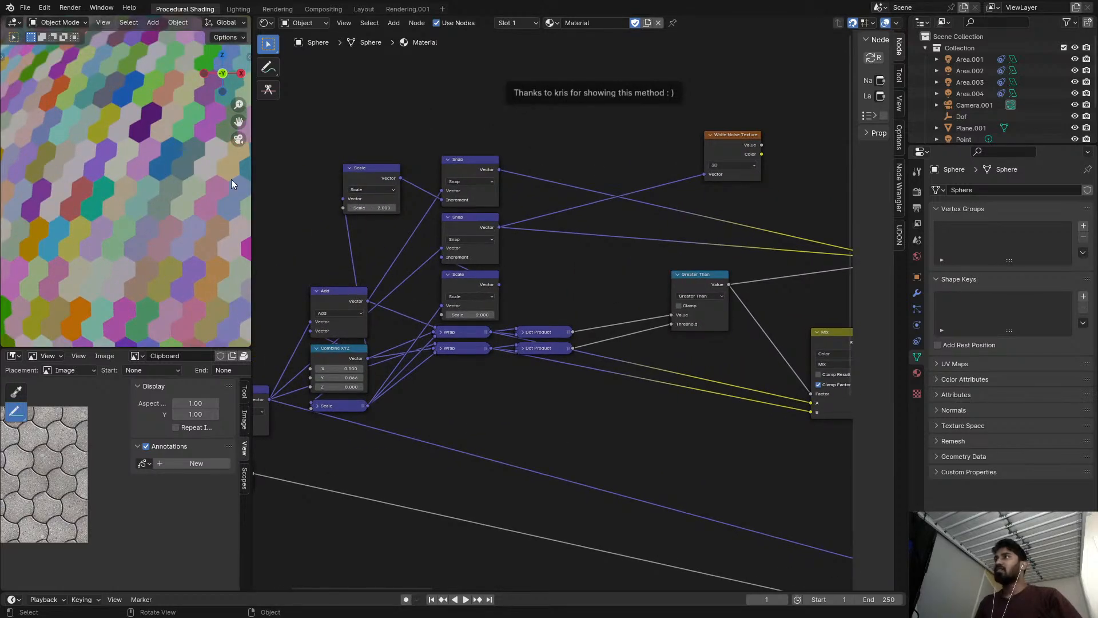
{"action": "scroll", "coordinate": [581, 153], "scroll_direction": "up", "scroll_amount": 1}
{"action": "scroll", "coordinate": [563, 165], "scroll_direction": "up", "scroll_amount": 1}
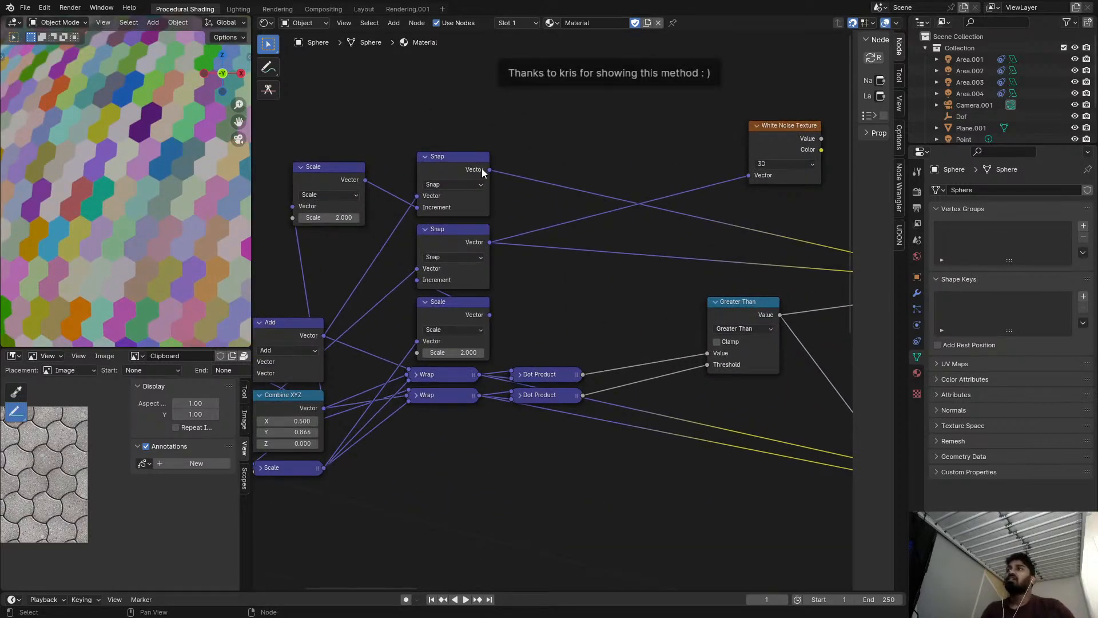
{"action": "scroll", "coordinate": [491, 181], "scroll_direction": "down", "scroll_amount": 2}
{"action": "scroll", "coordinate": [445, 181], "scroll_direction": "up", "scroll_amount": 1}
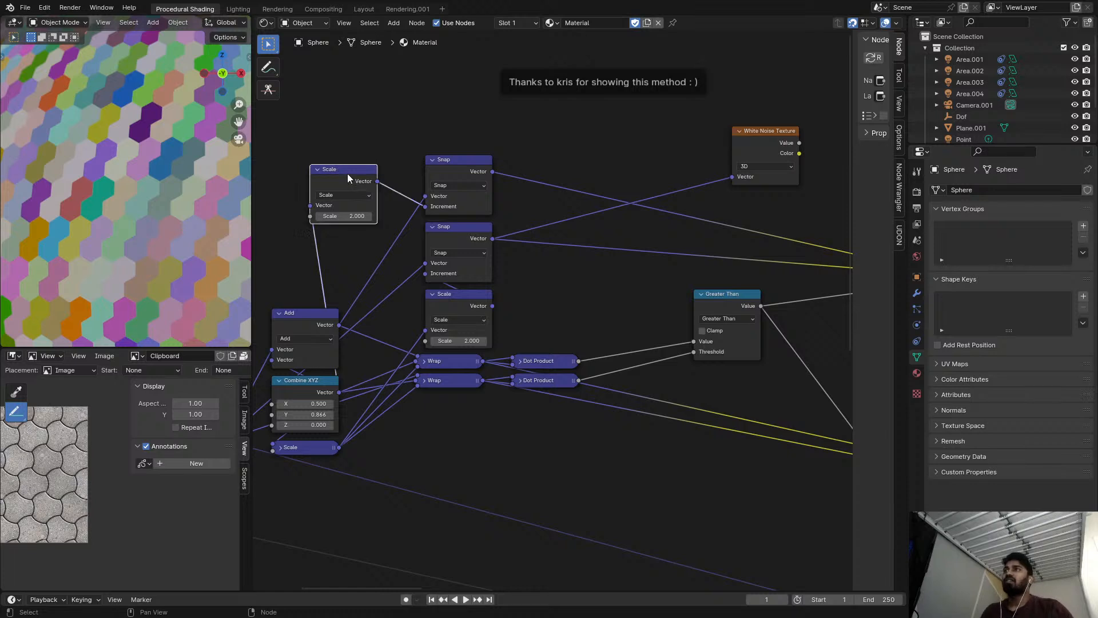
{"action": "scroll", "coordinate": [479, 195], "scroll_direction": "down", "scroll_amount": 2}
{"action": "scroll", "coordinate": [483, 191], "scroll_direction": "up", "scroll_amount": 1}
{"action": "key", "text": "shift+a"}
{"action": "key", "text": "Escape"}
{"action": "scroll", "coordinate": [555, 198], "scroll_direction": "down", "scroll_amount": 2}
{"action": "middle_click_drag", "start_coordinate": [565, 203], "coordinate": [494, 205]}
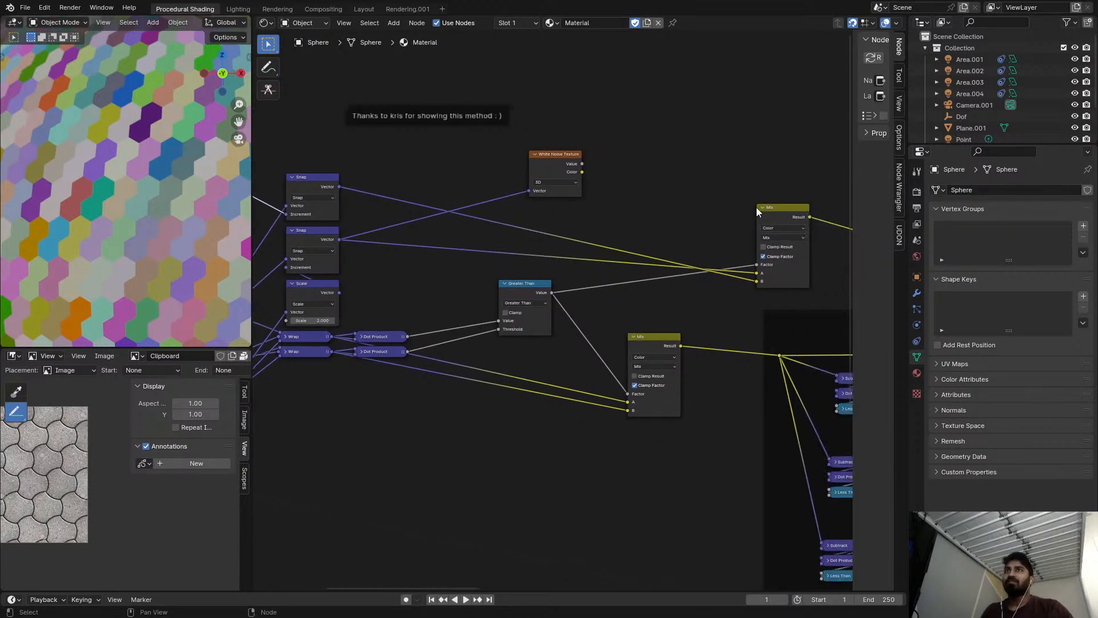
Duplicate the upper Snap node and insert the copy into the link to the upper Mix node's B input.
{"action": "key", "text": "shift+a"}
{"action": "left_click", "coordinate": [333, 181]}
{"action": "key", "text": "shift+d"}
{"action": "left_click", "coordinate": [404, 210]}
{"action": "scroll", "coordinate": [404, 211], "scroll_direction": "up", "scroll_amount": 1}
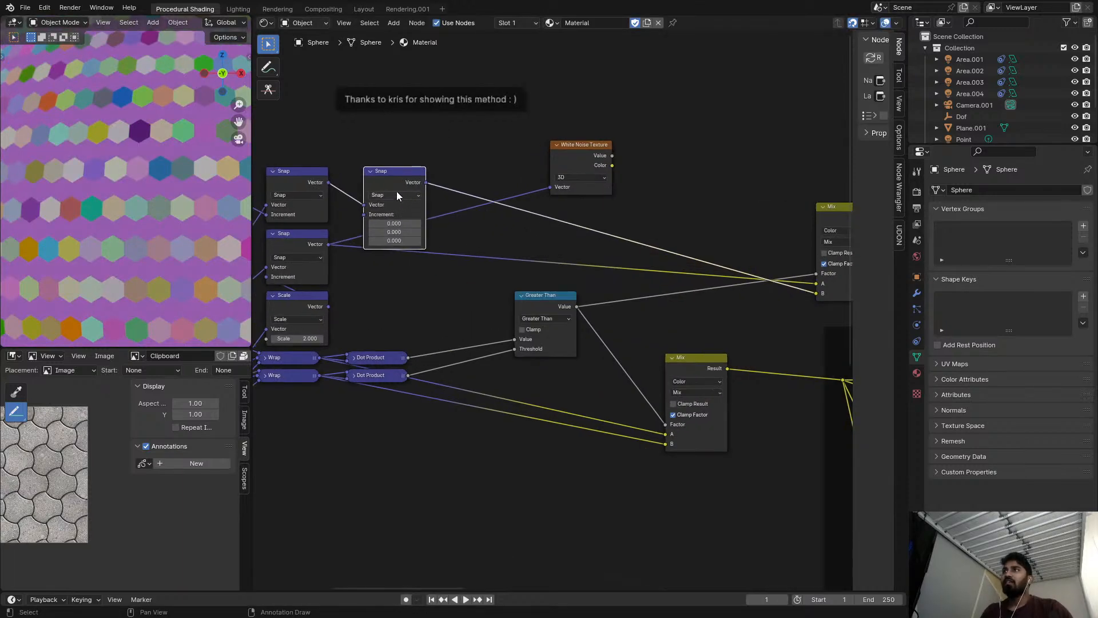
Reset the copied node's operation to Add and reposition it slightly above the upper Snap node.
{"action": "key", "text": "BackSpace"}
{"action": "key", "text": "g"}
{"action": "left_click", "coordinate": [385, 214]}
Set the X value of the new Add node's second vector to 0.5.
{"action": "left_click_drag", "start_coordinate": [386, 215], "coordinate": [447, 215]}
{"action": "right_click", "coordinate": [387, 215]}
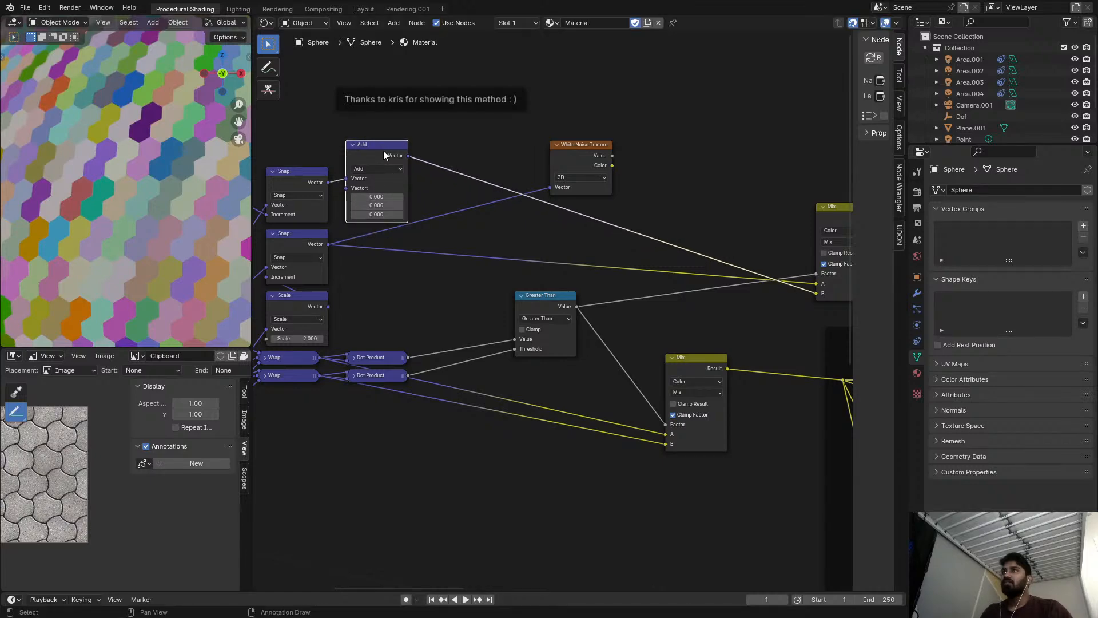
{"action": "scroll", "coordinate": [380, 156], "scroll_direction": "down", "scroll_amount": 2}
{"action": "left_click_drag", "start_coordinate": [393, 193], "coordinate": [657, 193]}
{"action": "key", "text": "Escape"}
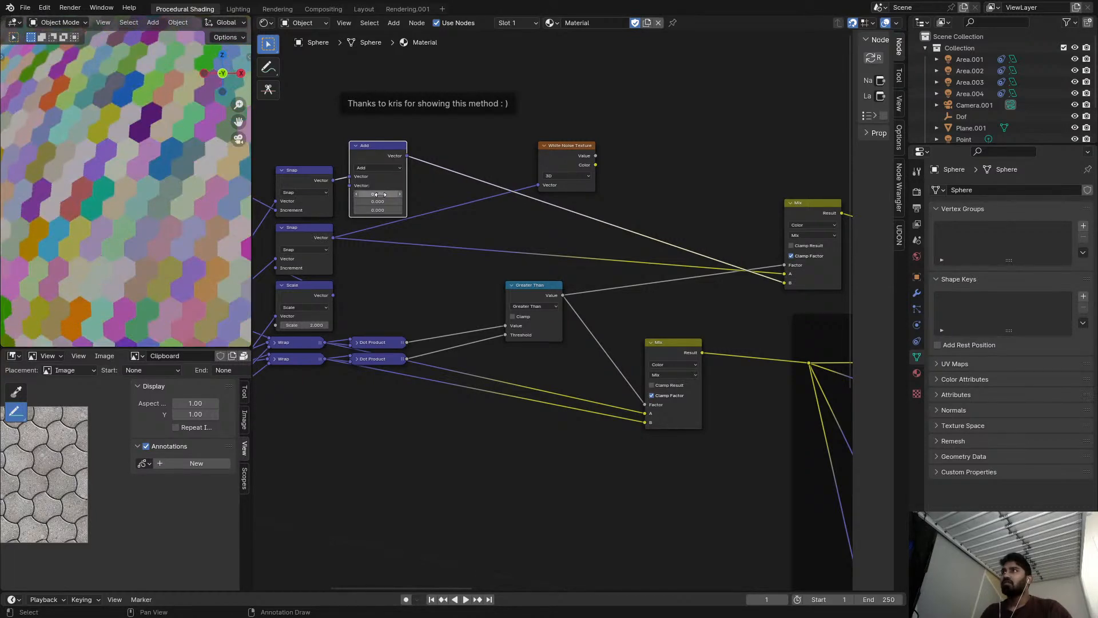
{"action": "scroll", "coordinate": [372, 195], "scroll_direction": "up", "scroll_amount": 2}
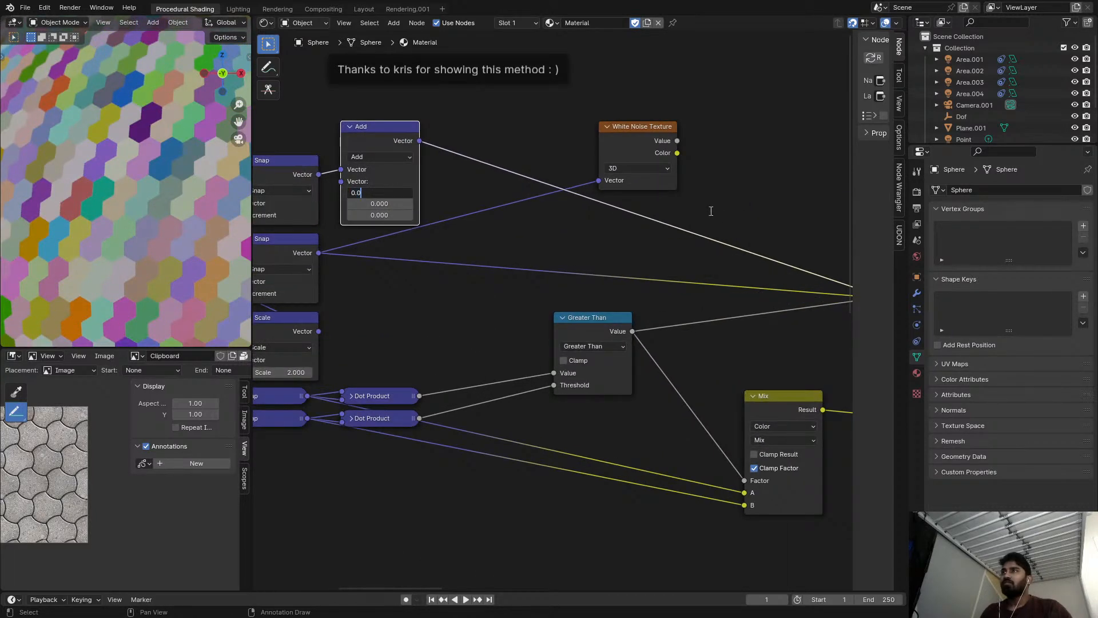
{"action": "scroll", "coordinate": [395, 210], "scroll_direction": "down", "scroll_amount": 1}
{"action": "middle_click_drag", "start_coordinate": [386, 208], "coordinate": [532, 218]}
{"action": "scroll", "coordinate": [534, 208], "scroll_direction": "up", "scroll_amount": 2}
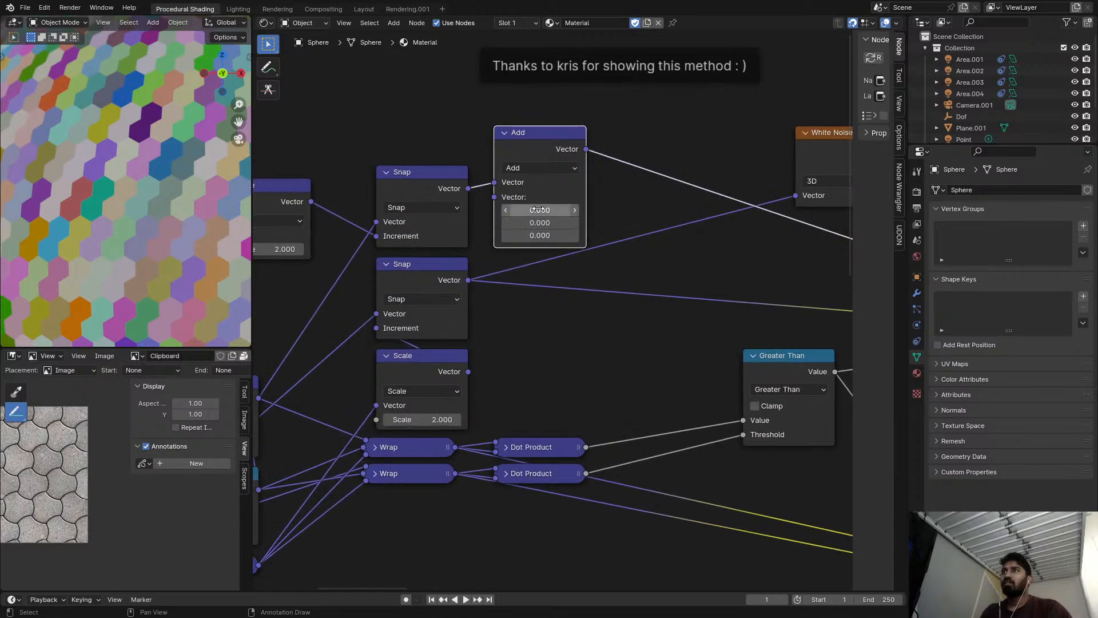
{"action": "type", "text": ".5"}
{"action": "key", "text": "Return"}
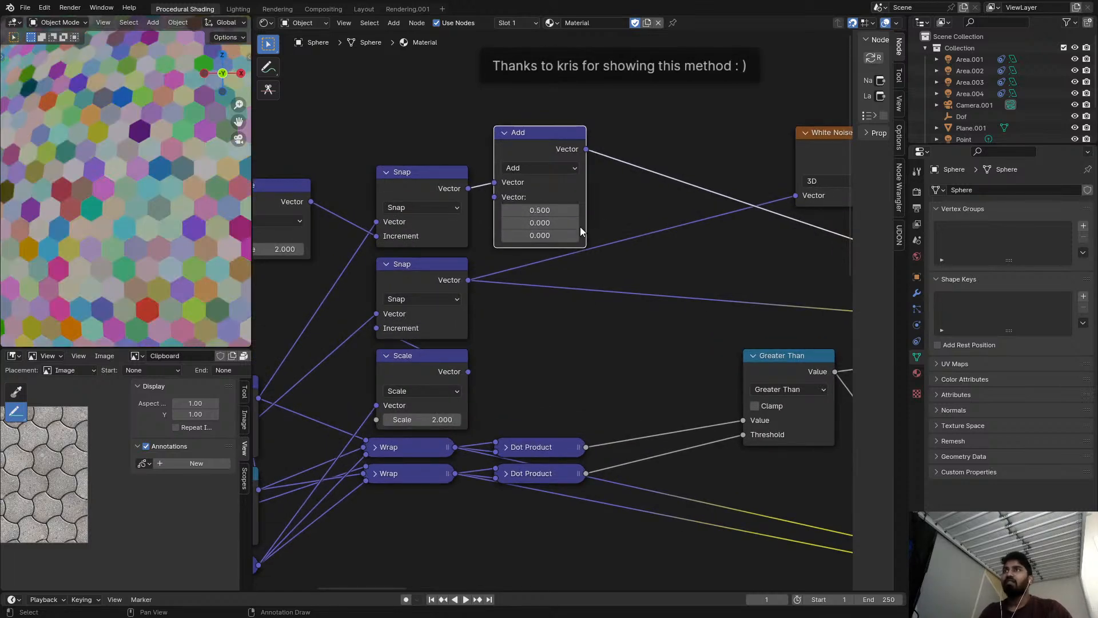
Connect the Combine XYZ node's Vector output to the new Add node's second Vector input.
{"action": "left_click", "coordinate": [553, 338]}
{"action": "scroll", "coordinate": [554, 338], "scroll_direction": "down", "scroll_amount": 1}
{"action": "middle_click_drag", "start_coordinate": [476, 354], "coordinate": [560, 350]}
{"action": "right_click_drag", "start_coordinate": [330, 483], "coordinate": [618, 195], "text": "alt"}
Move the White Noise Texture fed by the lower Snap down to just above the Greater Than node.
{"action": "middle_click_drag", "start_coordinate": [691, 164], "coordinate": [373, 197]}
{"action": "scroll", "coordinate": [580, 197], "scroll_direction": "down", "scroll_amount": 1}
{"action": "left_click_drag", "start_coordinate": [580, 197], "coordinate": [551, 273]}
{"action": "scroll", "coordinate": [595, 275], "scroll_direction": "down", "scroll_amount": 1}
{"action": "middle_click_drag", "start_coordinate": [596, 274], "coordinate": [478, 288]}
{"action": "scroll", "coordinate": [599, 267], "scroll_direction": "down", "scroll_amount": 1}
Try to insert a Vector Math node after the new Add node, and undo it.
{"action": "key", "text": "shift+a"}
{"action": "type", "text": "vecx"}
{"action": "key", "text": "Escape"}
{"action": "key", "text": "shift+a"}
{"action": "type", "text": "vec"}
{"action": "key", "text": "Return"}
{"action": "left_click", "coordinate": [392, 189]}
{"action": "left_click", "coordinate": [414, 217]}
{"action": "left_click", "coordinate": [518, 204]}
{"action": "key", "text": "ctrl+z"}
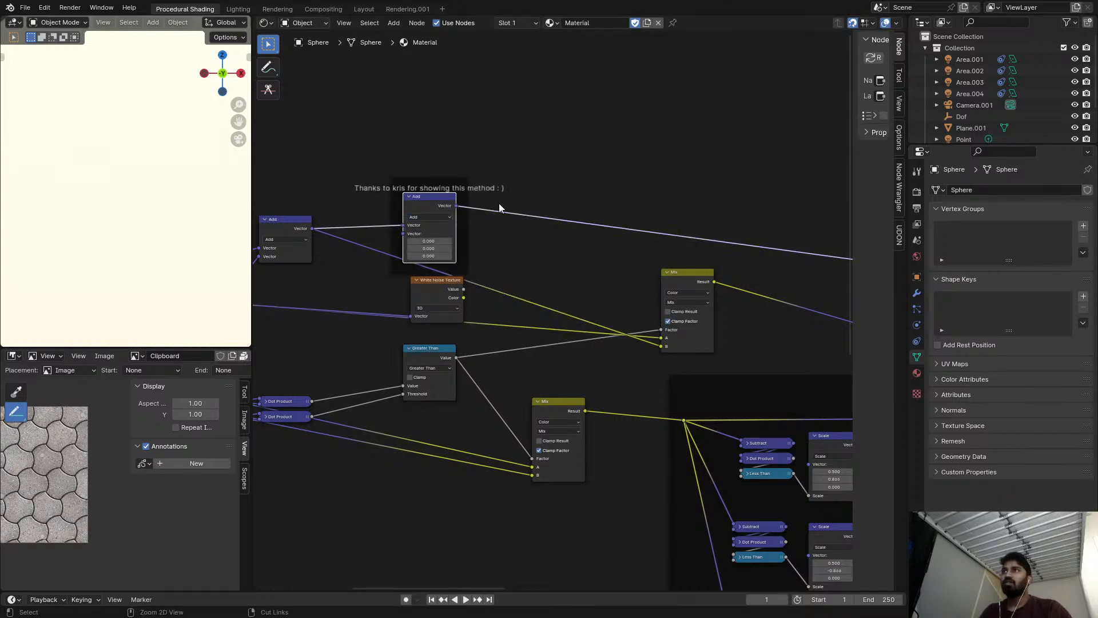
{"action": "key", "text": "ctrl+z"}
{"action": "key", "text": "ctrl+z"}
Move the labelled credit frame up, clear of the node chain.
{"action": "left_click", "coordinate": [382, 176]}
{"action": "key", "text": "g"}
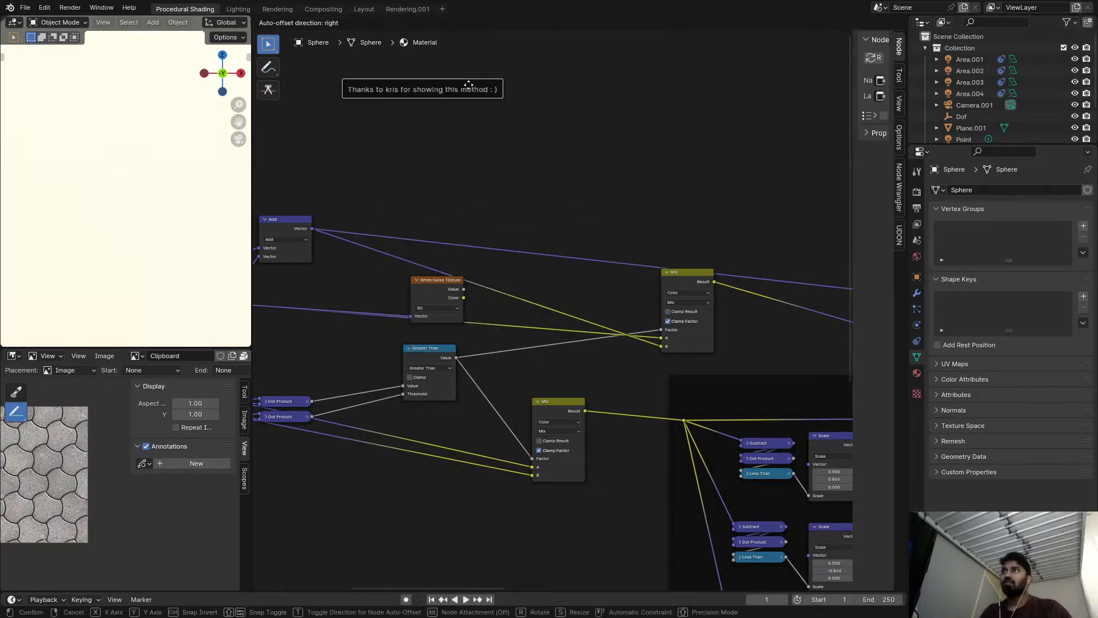
{"action": "left_click", "coordinate": [469, 86]}
Insert a Vector Math node into the Add node's preview link and set its operation to Divide.
{"action": "scroll", "coordinate": [439, 198], "scroll_direction": "up", "scroll_amount": 3}
{"action": "key", "text": "shift+a"}
{"action": "type", "text": "vec"}
{"action": "key", "text": "Return"}
{"action": "left_click", "coordinate": [405, 190]}
{"action": "left_click", "coordinate": [434, 222]}
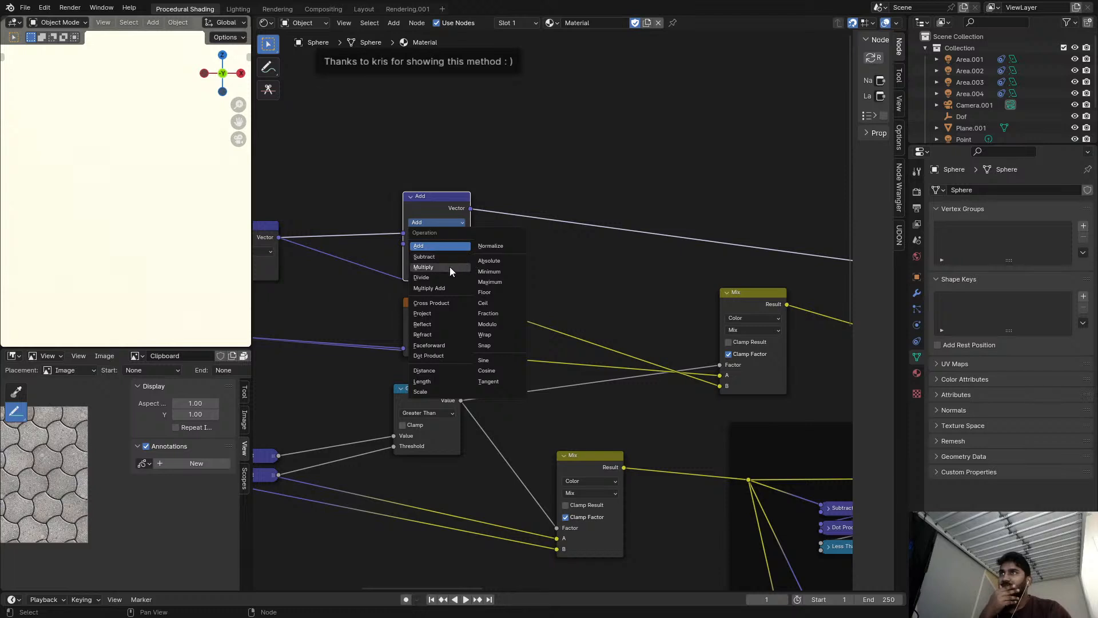
{"action": "left_click", "coordinate": [437, 278]}
Connect the Value node's output to the Divide node's second Vector input.
{"action": "scroll", "coordinate": [407, 293], "scroll_direction": "down", "scroll_amount": 4}
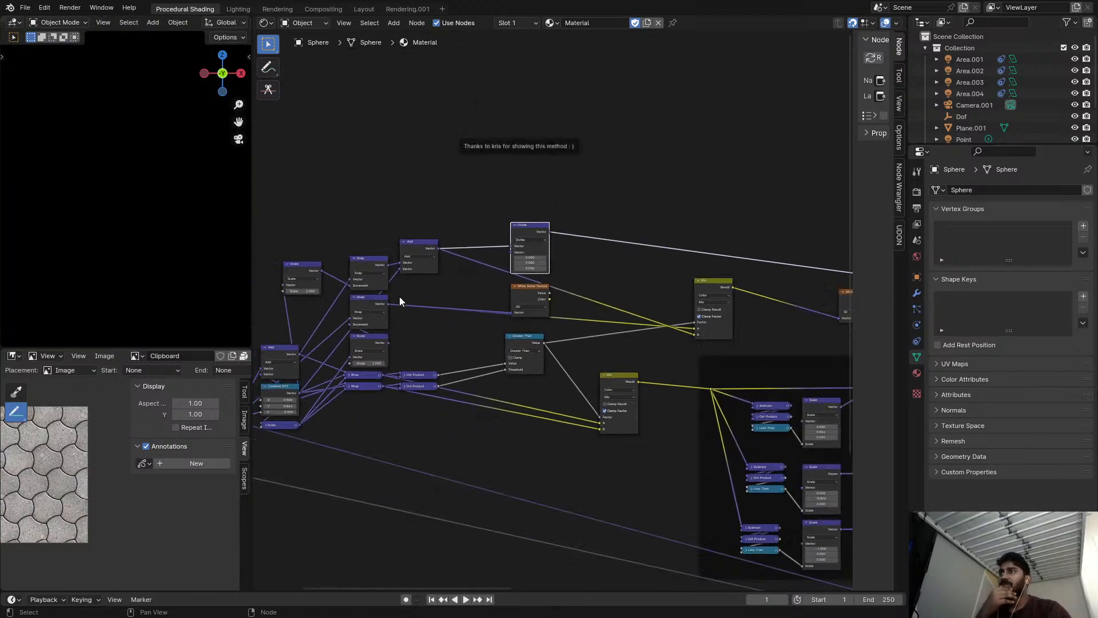
{"action": "right_click_drag", "start_coordinate": [466, 426], "coordinate": [670, 249], "text": "alt"}
{"action": "scroll", "coordinate": [569, 238], "scroll_direction": "up", "scroll_amount": 4}
{"action": "scroll", "coordinate": [459, 264], "scroll_direction": "up", "scroll_amount": 2}
Compare the previews of the Add and Divide nodes while viewing the sphere from another angle.
{"action": "left_click", "coordinate": [417, 349]}
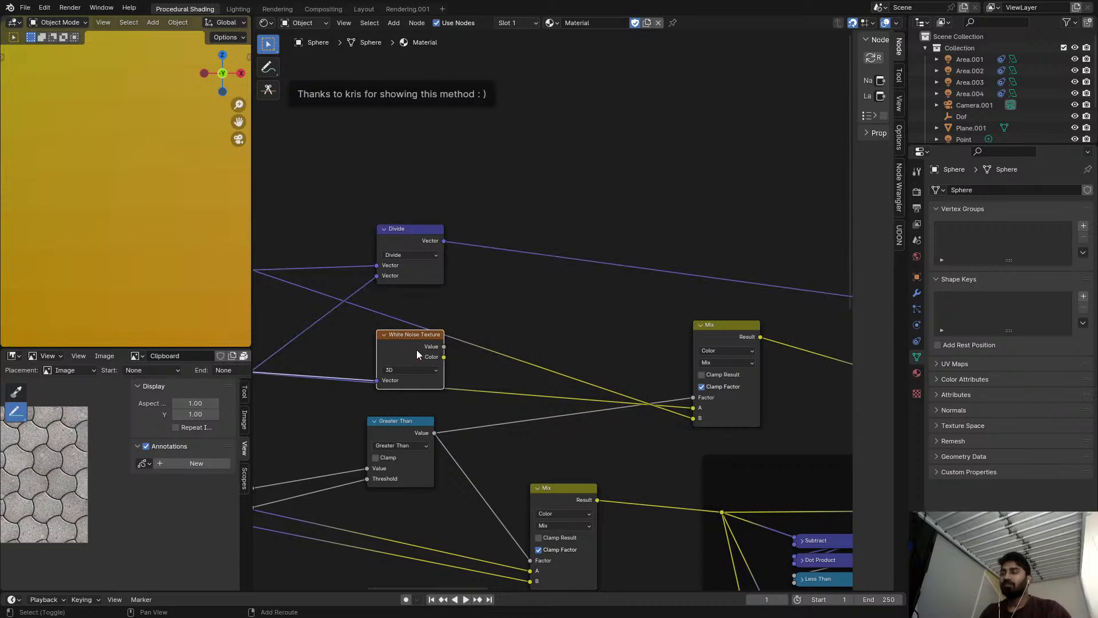
{"action": "scroll", "coordinate": [89, 221], "scroll_direction": "down", "scroll_amount": 5}
{"action": "middle_click_drag", "start_coordinate": [89, 226], "coordinate": [204, 185]}
{"action": "left_click", "coordinate": [417, 237], "text": "ctrl+shift"}
{"action": "scroll", "coordinate": [435, 239], "scroll_direction": "up", "scroll_amount": 1}
{"action": "middle_click_drag", "start_coordinate": [435, 240], "coordinate": [681, 237]}
{"action": "left_click", "coordinate": [466, 271], "text": "ctrl+shift"}
{"action": "left_click", "coordinate": [640, 238], "text": "ctrl+shift"}
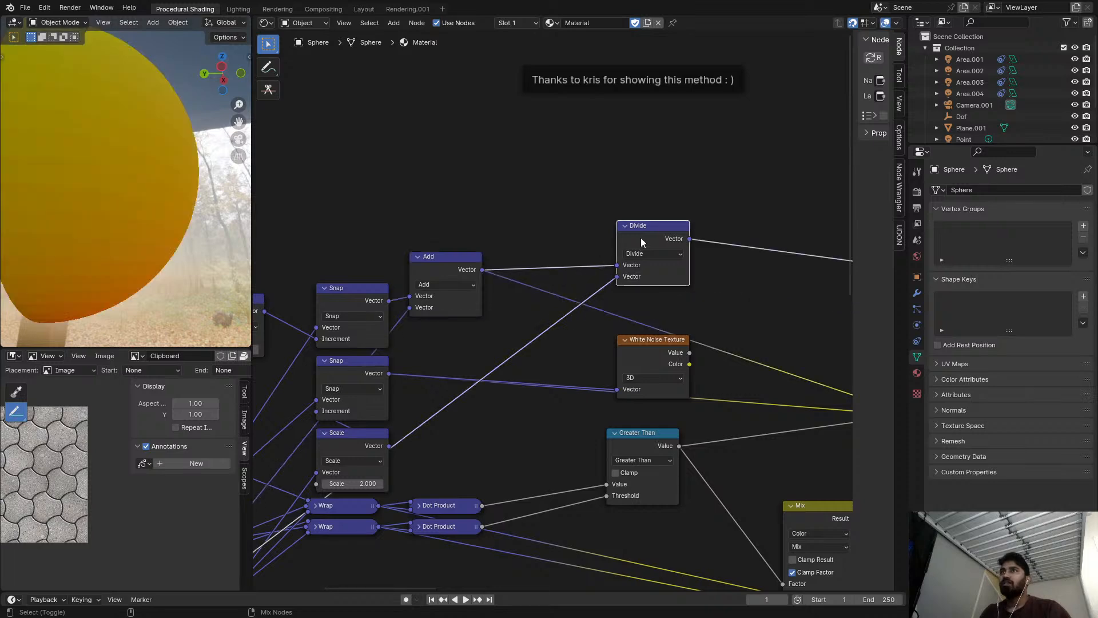
Duplicate the White Noise Texture, feed the copy from the Divide node, and preview its colour.
{"action": "middle_click_drag", "start_coordinate": [691, 304], "coordinate": [508, 315]}
{"action": "left_click", "coordinate": [483, 362]}
{"action": "key", "text": "shift+d"}
{"action": "left_click", "coordinate": [600, 243]}
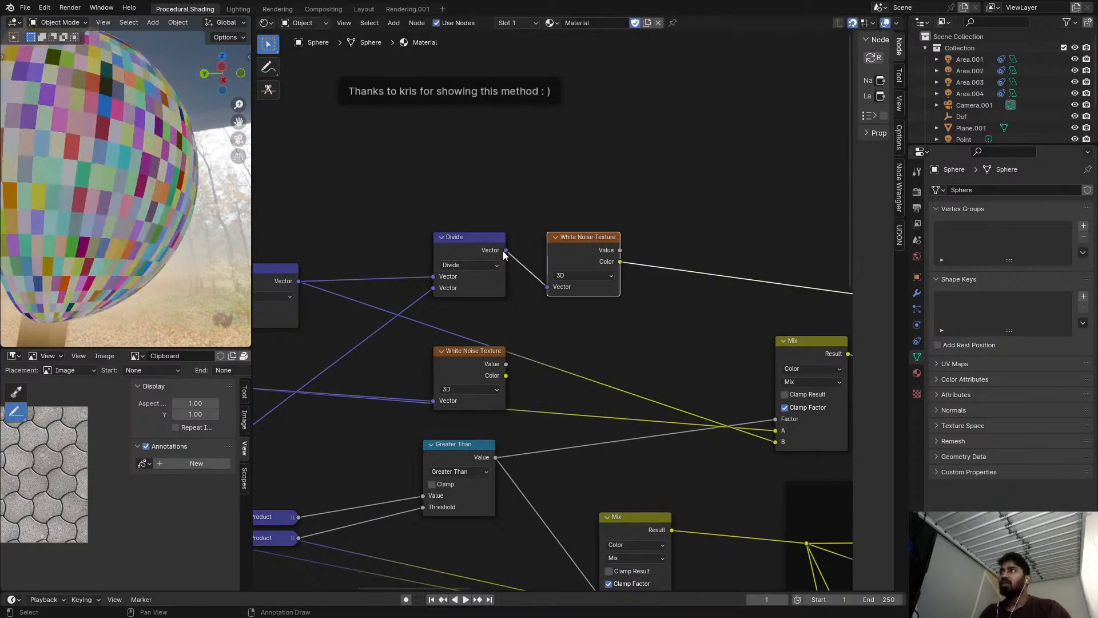
Preview the Divide node's output again and set the Value node to 56.
{"action": "left_click_drag", "start_coordinate": [575, 256], "coordinate": [137, 262], "text": "alt"}
{"action": "left_click", "coordinate": [472, 255], "text": "ctrl+shift"}
{"action": "middle_click_drag", "start_coordinate": [452, 291], "coordinate": [336, 196]}
{"action": "middle_click_drag", "start_coordinate": [350, 371], "coordinate": [404, 271]}
{"action": "scroll", "coordinate": [404, 271], "scroll_direction": "up", "scroll_amount": 3}
{"action": "middle_click_drag", "start_coordinate": [479, 540], "coordinate": [505, 437]}
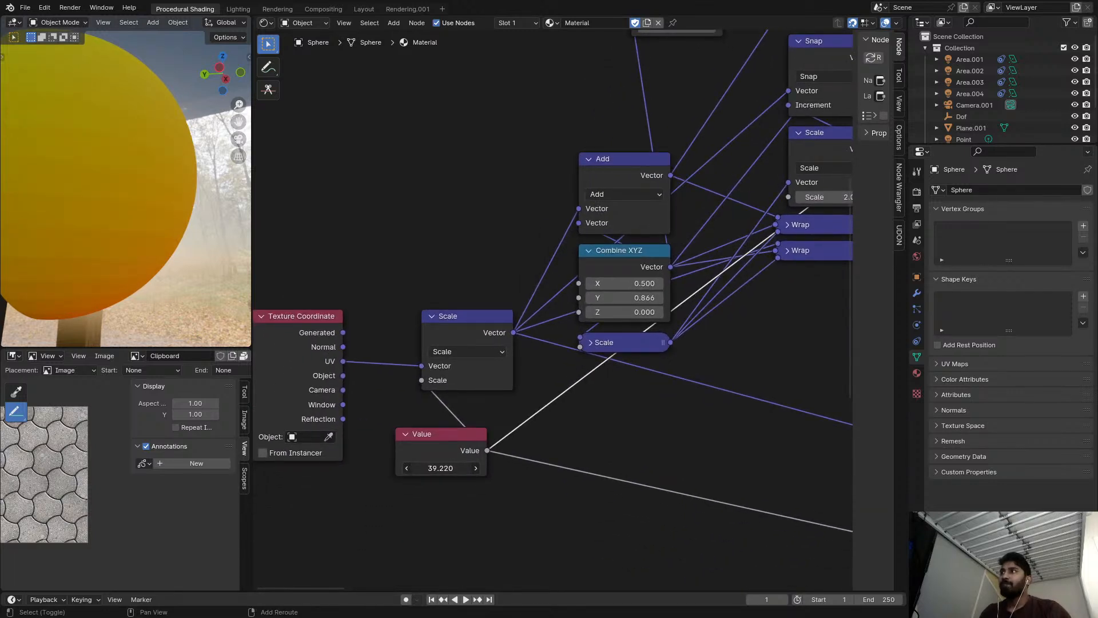
{"action": "mouse_move", "coordinate": [440, 468]}
{"action": "left_mouse_down"}
{"action": "mouse_move", "coordinate": [400, 467]}
{"action": "mouse_move", "coordinate": [458, 465]}
{"action": "left_mouse_up"}
Inspect the divided coordinates on the sphere from another angle and close up, and return to the camera view.
{"action": "middle_click_drag", "start_coordinate": [163, 323], "coordinate": [134, 238]}
{"action": "scroll", "coordinate": [134, 238], "scroll_direction": "up", "scroll_amount": 10}
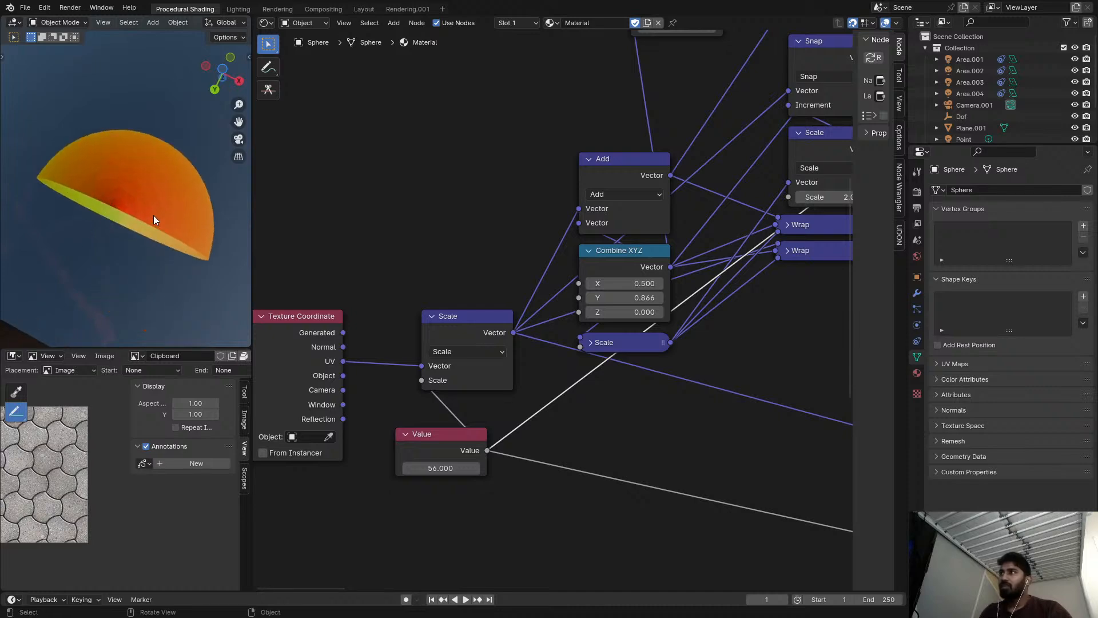
{"action": "scroll", "coordinate": [115, 191], "scroll_direction": "up", "scroll_amount": 2}
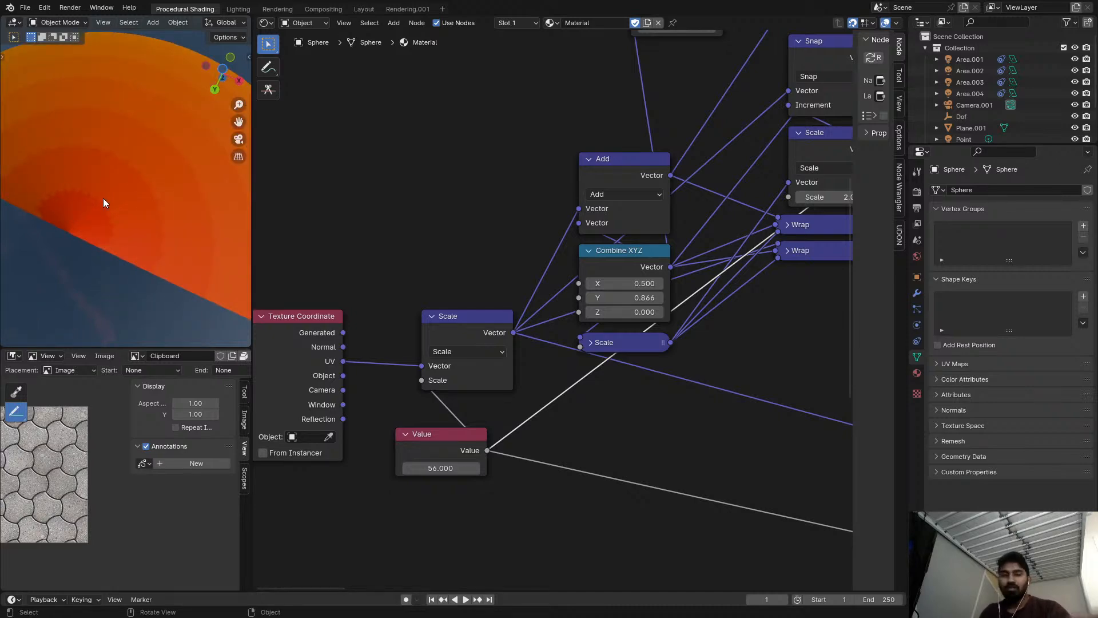
{"action": "key", "text": "KP_0"}
Remove the Divide node while keeping the chain around it connected.
{"action": "scroll", "coordinate": [725, 167], "scroll_direction": "down", "scroll_amount": 5}
{"action": "middle_click_drag", "start_coordinate": [725, 167], "coordinate": [443, 332]}
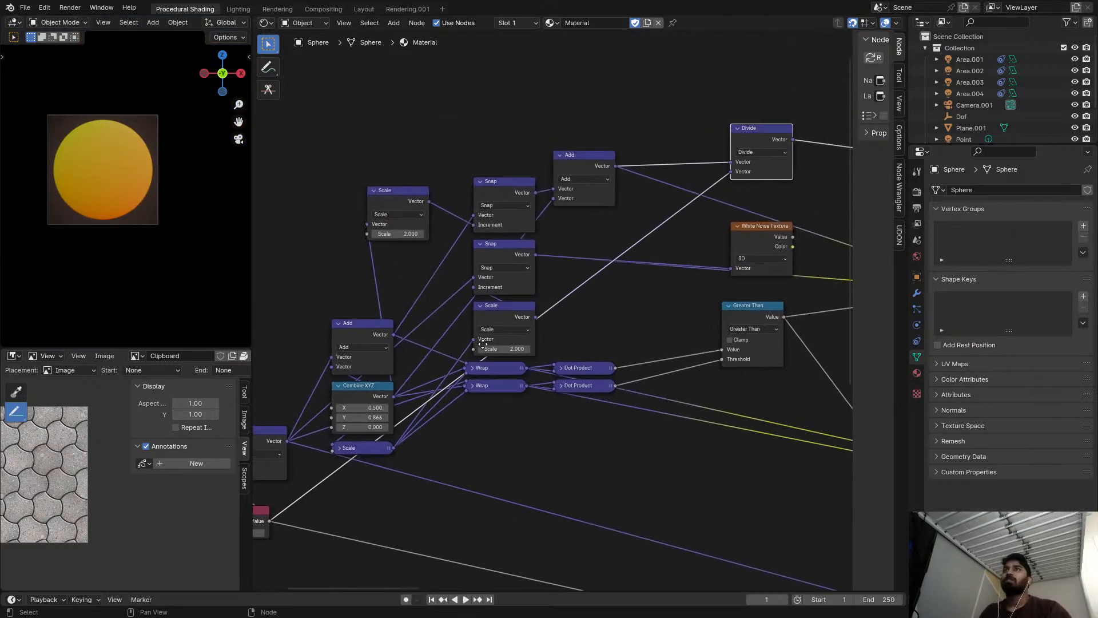
{"action": "scroll", "coordinate": [829, 165], "scroll_direction": "down", "scroll_amount": 3}
{"action": "middle_click_drag", "start_coordinate": [830, 165], "coordinate": [544, 166]}
{"action": "scroll", "coordinate": [430, 201], "scroll_direction": "up", "scroll_amount": 2}
{"action": "key", "text": "ctrl+x"}
Move the remaining White Noise Texture up and preview its Value output, followed by the upper Mix result.
{"action": "left_click_drag", "start_coordinate": [484, 255], "coordinate": [598, 149]}
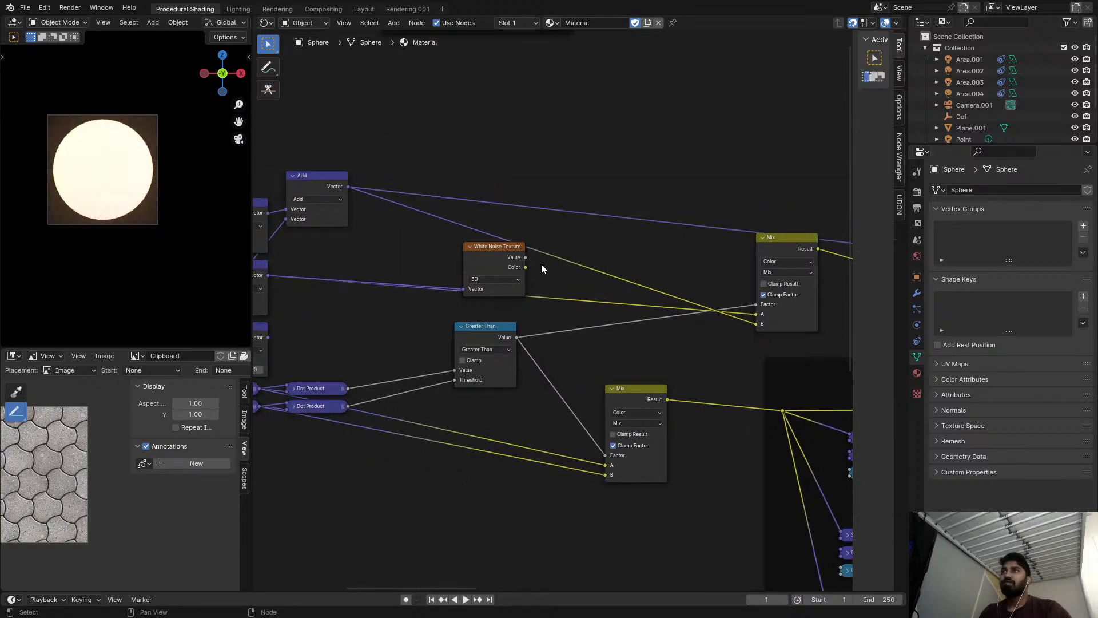
{"action": "left_click", "coordinate": [600, 150], "text": "ctrl+shift"}
{"action": "middle_click_drag", "start_coordinate": [773, 257], "coordinate": [641, 248]}
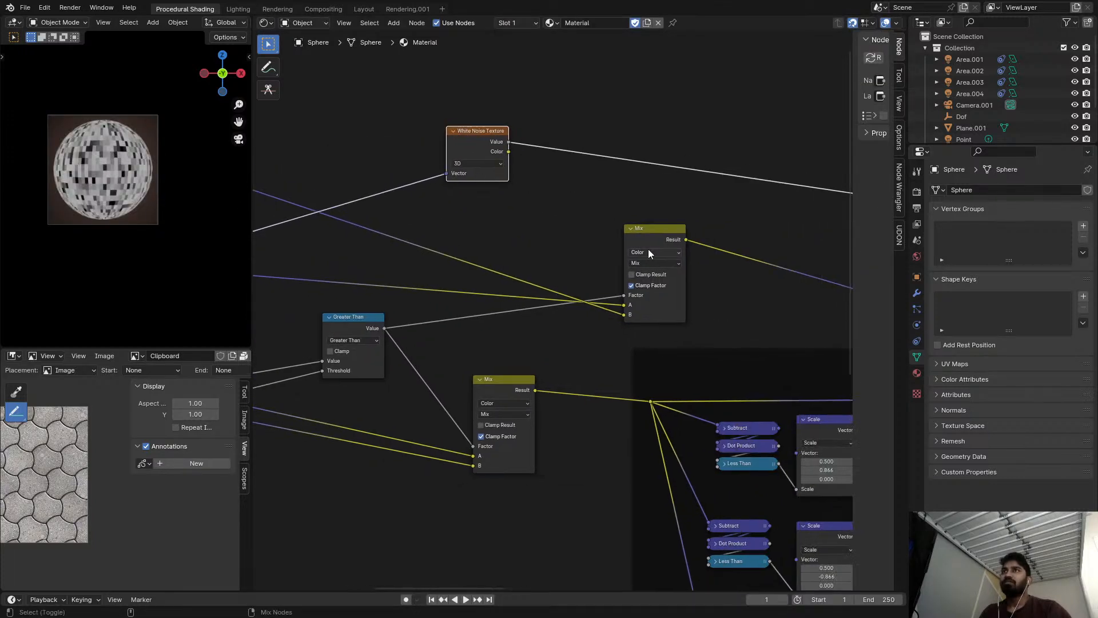
{"action": "left_click", "coordinate": [641, 247], "text": "ctrl+shift"}
Connect the Add node's Vector output to the White Noise Texture and place that texture past the upper Mix node.
{"action": "middle_click_drag", "start_coordinate": [456, 165], "coordinate": [520, 164]}
{"action": "left_click_drag", "start_coordinate": [280, 176], "coordinate": [509, 176]}
{"action": "left_click_drag", "start_coordinate": [542, 130], "coordinate": [800, 148]}
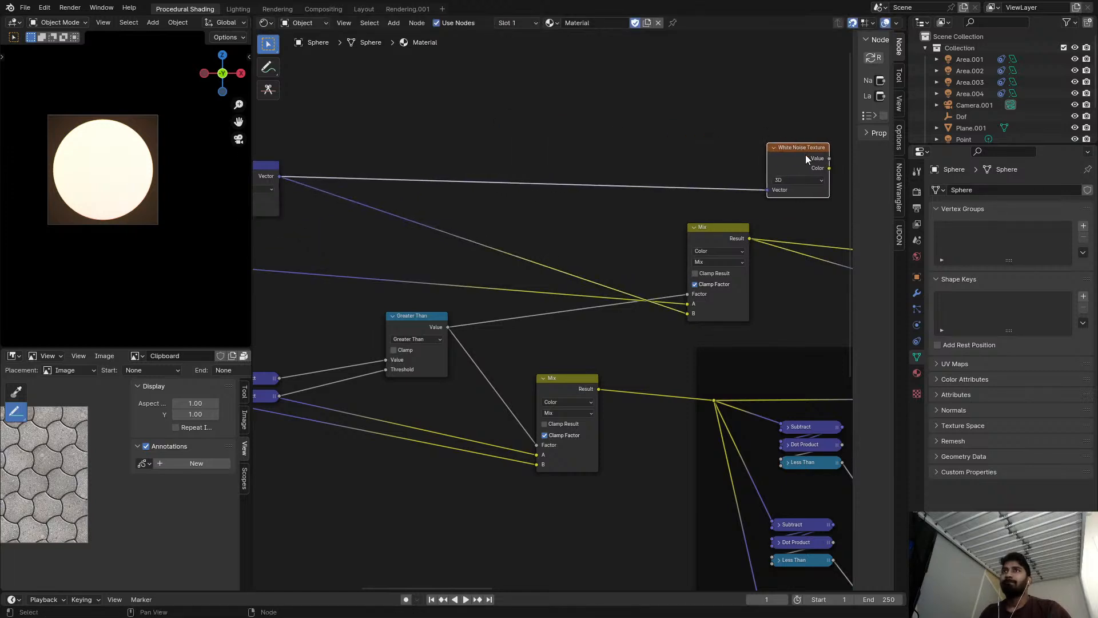
Delete the White Noise Texture that is fed directly by the Add node.
{"action": "scroll", "coordinate": [804, 151], "scroll_direction": "up", "scroll_amount": 1}
{"action": "middle_click_drag", "start_coordinate": [803, 198], "coordinate": [555, 207]}
{"action": "key", "text": "ctrl+x"}
Preview the White Noise Texture fed by the upper Mix node and examine the tile colours close up in a maximised viewport.
{"action": "left_click", "coordinate": [704, 274], "text": "ctrl+shift"}
{"action": "left_click_drag", "start_coordinate": [711, 277], "coordinate": [652, 267]}
{"action": "middle_click_drag", "start_coordinate": [27, 148], "coordinate": [78, 154], "text": "ctrl"}
{"action": "key", "text": "ctrl+space"}
{"action": "scroll", "coordinate": [619, 280], "scroll_direction": "up", "scroll_amount": 4}
{"action": "middle_click_drag", "start_coordinate": [631, 306], "coordinate": [734, 313]}
{"action": "scroll", "coordinate": [383, 296], "scroll_direction": "up", "scroll_amount": 4}
{"action": "scroll", "coordinate": [383, 299], "scroll_direction": "up", "scroll_amount": 4}
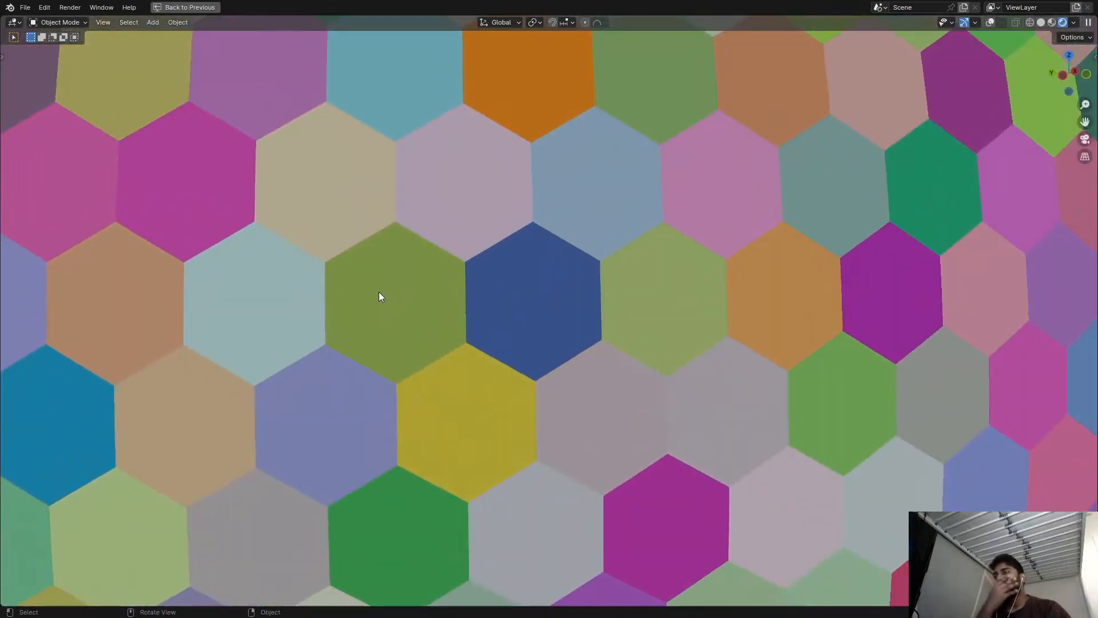
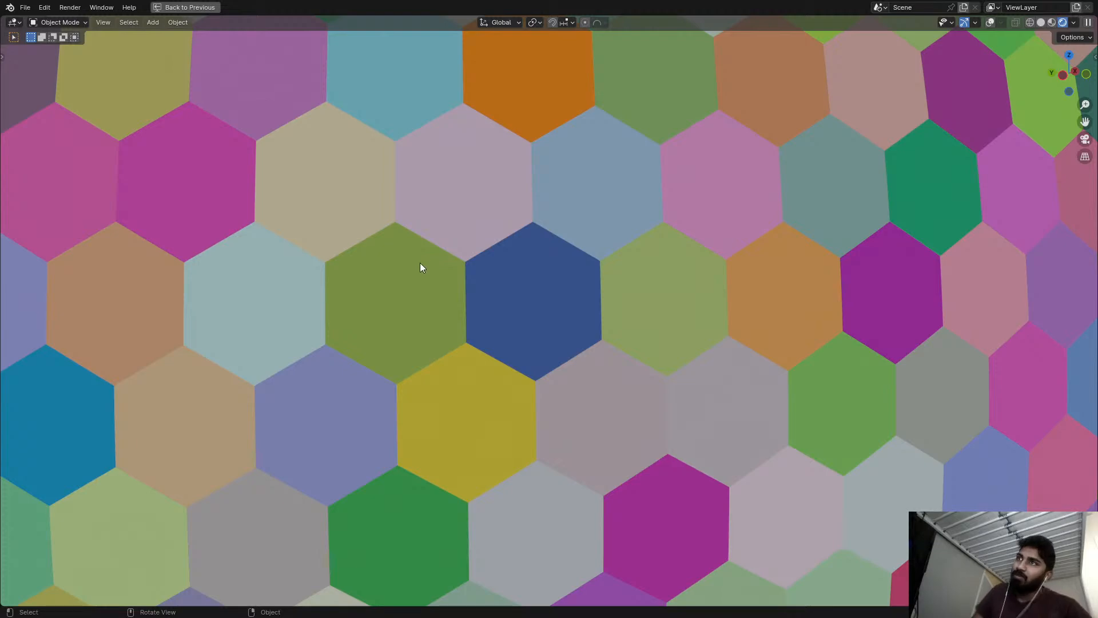
Restore the full workspace layout and preview the White Noise Texture node that follows the Snap node.
{"action": "scroll", "coordinate": [421, 291], "scroll_direction": "down", "scroll_amount": 10}
{"action": "mouse_move", "coordinate": [420, 290]}
{"action": "middle_mouse_down"}
{"action": "mouse_move", "coordinate": [460, 257]}
{"action": "mouse_move", "coordinate": [399, 248]}
{"action": "mouse_move", "coordinate": [308, 280]}
{"action": "mouse_move", "coordinate": [407, 342]}
{"action": "mouse_move", "coordinate": [380, 246]}
{"action": "mouse_move", "coordinate": [365, 275]}
{"action": "middle_mouse_up"}
{"action": "key", "text": "ctrl+space"}
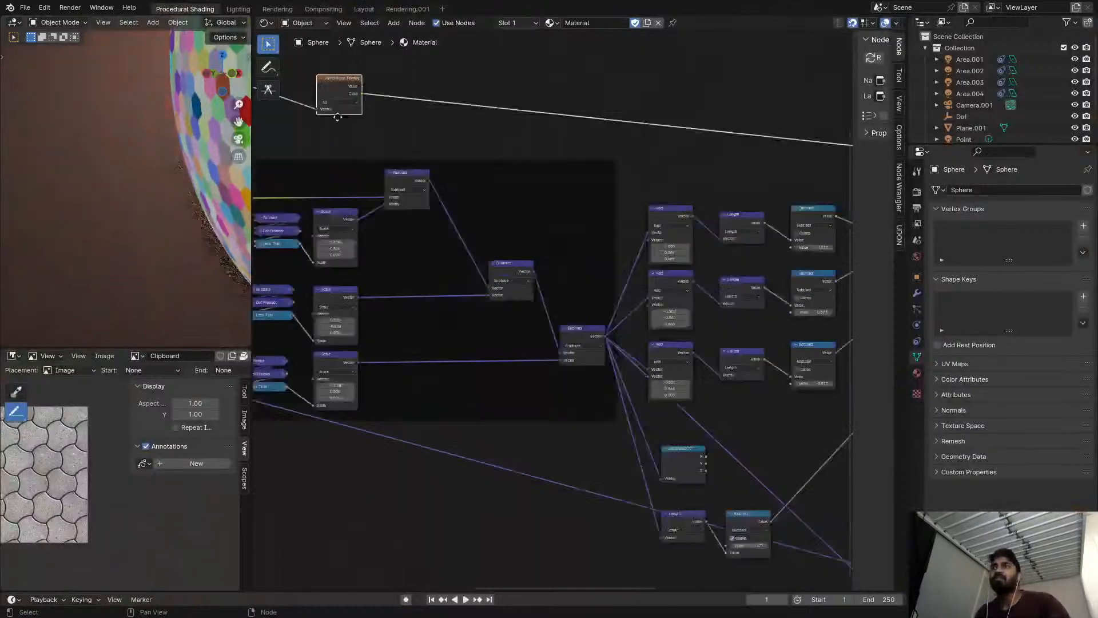
{"action": "middle_click_drag", "start_coordinate": [461, 169], "coordinate": [150, 40]}
{"action": "scroll", "coordinate": [846, 452], "scroll_direction": "down", "scroll_amount": 1}
{"action": "middle_click_drag", "start_coordinate": [846, 452], "coordinate": [615, 373]}
{"action": "scroll", "coordinate": [615, 373], "scroll_direction": "up", "scroll_amount": 4}
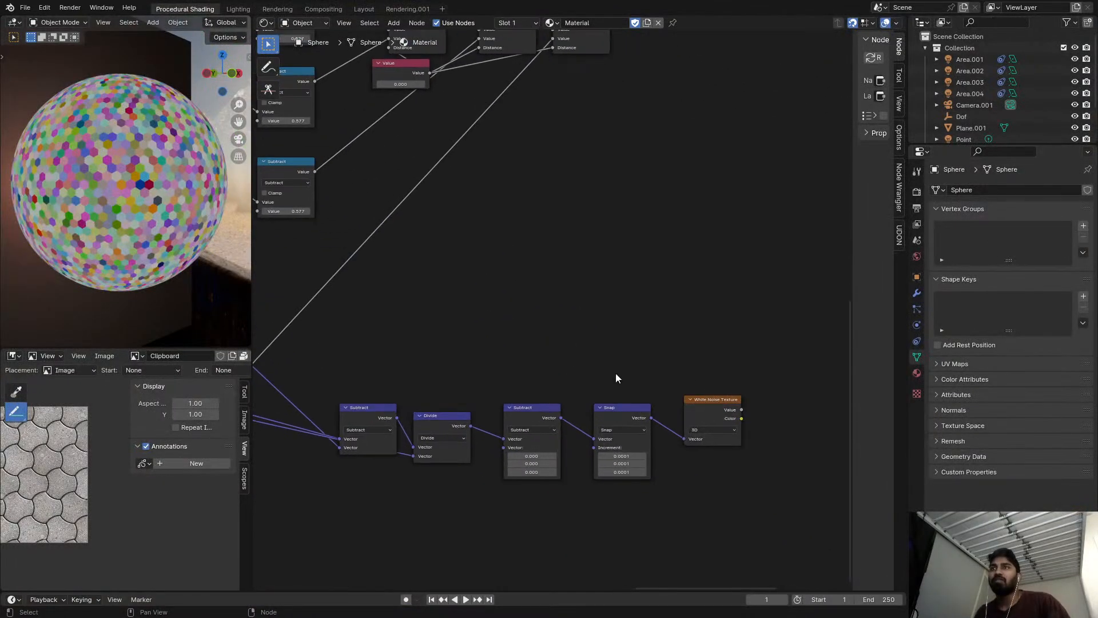
{"action": "left_click", "coordinate": [732, 410], "text": "ctrl+shift"}
{"action": "left_click", "coordinate": [732, 410], "text": "ctrl+shift"}
Look over the node network from the White Noise Texture back to the framed Subtract and Scale nodes.
{"action": "middle_click_drag", "start_coordinate": [416, 324], "coordinate": [673, 329]}
{"action": "scroll", "coordinate": [701, 183], "scroll_direction": "down", "scroll_amount": 6}
{"action": "middle_click_drag", "start_coordinate": [469, 172], "coordinate": [813, 363]}
{"action": "scroll", "coordinate": [372, 289], "scroll_direction": "down", "scroll_amount": 4}
{"action": "middle_click_drag", "start_coordinate": [389, 275], "coordinate": [533, 272]}
{"action": "scroll", "coordinate": [566, 246], "scroll_direction": "down", "scroll_amount": 2}
{"action": "middle_click_drag", "start_coordinate": [586, 248], "coordinate": [361, 145]}
{"action": "scroll", "coordinate": [360, 145], "scroll_direction": "down", "scroll_amount": 2}
{"action": "middle_click_drag", "start_coordinate": [783, 62], "coordinate": [705, 93]}
{"action": "middle_click_drag", "start_coordinate": [349, 158], "coordinate": [514, 216]}
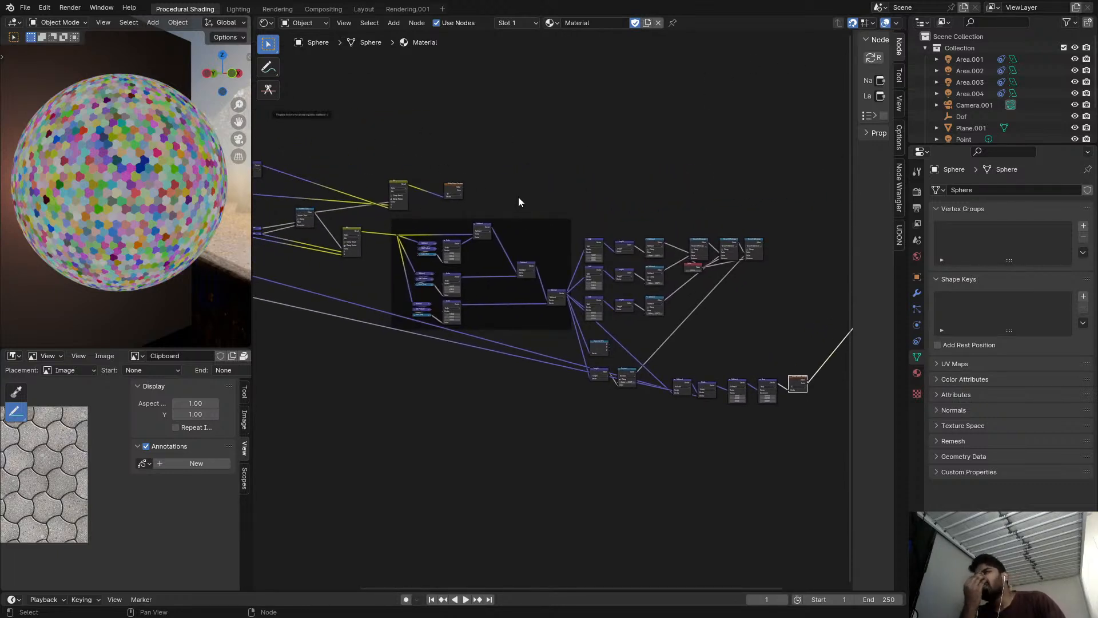
{"action": "scroll", "coordinate": [519, 197], "scroll_direction": "up", "scroll_amount": 1}
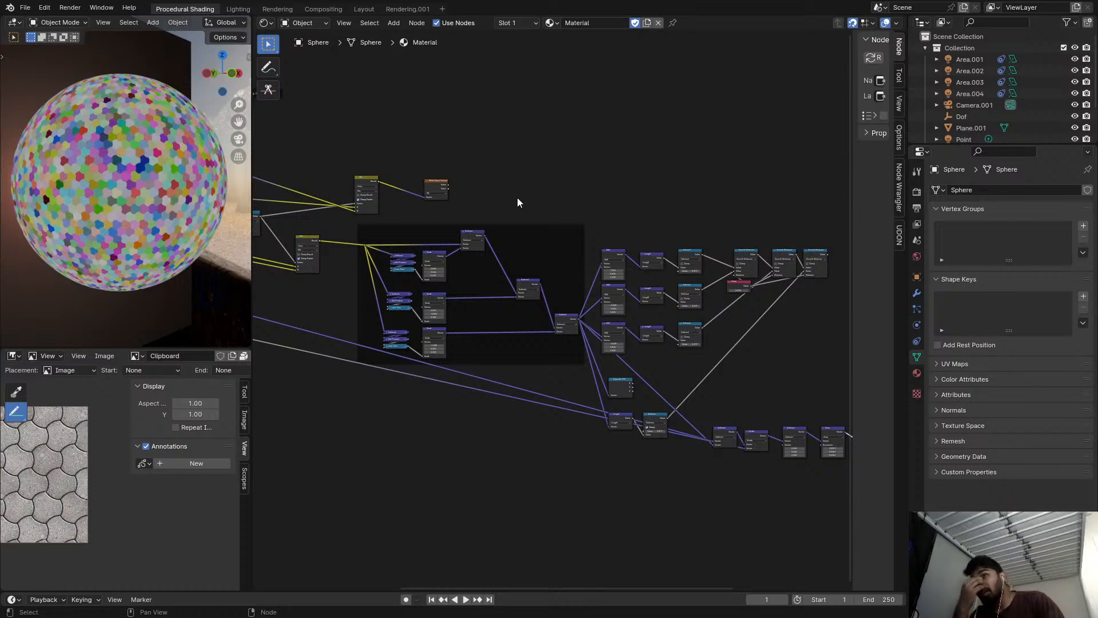
{"action": "middle_click_drag", "start_coordinate": [517, 197], "coordinate": [535, 194]}
Duplicate the framed group of Subtract, Dot Product, Less Than and Scale nodes and place the copy above the original.
{"action": "left_click_drag", "start_coordinate": [368, 219], "coordinate": [607, 382]}
{"action": "left_click", "coordinate": [561, 119]}
{"action": "middle_click_drag", "start_coordinate": [561, 120], "coordinate": [565, 289]}
{"action": "scroll", "coordinate": [561, 320], "scroll_direction": "down", "scroll_amount": 3}
{"action": "key", "text": "ctrl+v"}
{"action": "scroll", "coordinate": [505, 267], "scroll_direction": "up", "scroll_amount": 3}
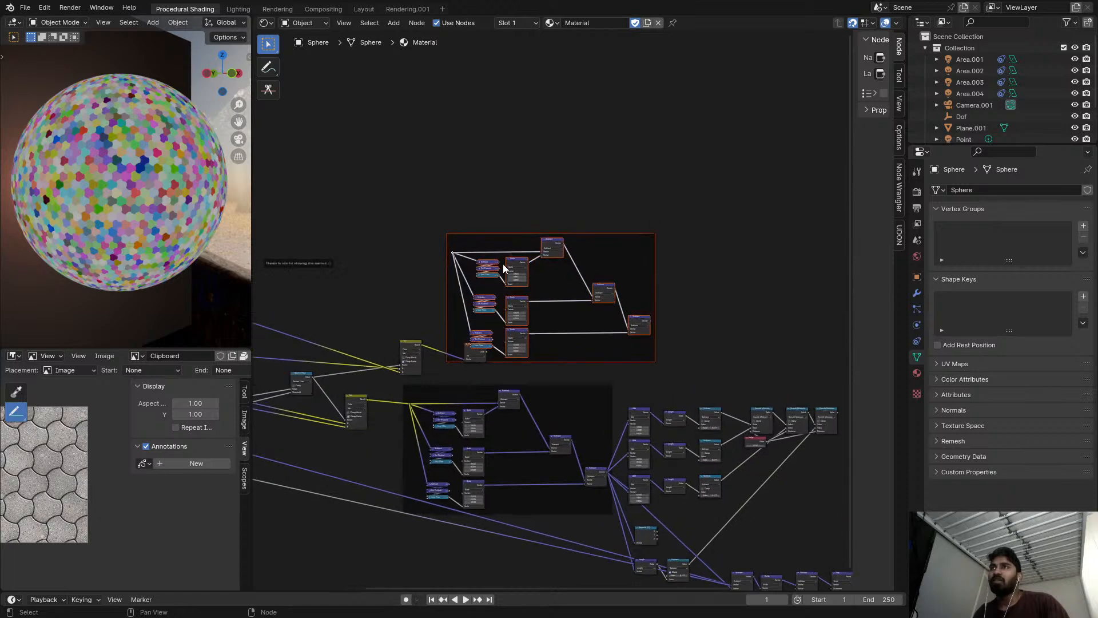
{"action": "left_click_drag", "start_coordinate": [499, 236], "coordinate": [538, 208]}
{"action": "scroll", "coordinate": [472, 303], "scroll_direction": "up", "scroll_amount": 4}
Connect the upper Mix node's Result to the copied frame's input reroute and preview the copy's last Subtract node.
{"action": "right_click_drag", "start_coordinate": [378, 378], "coordinate": [494, 195], "text": "alt"}
{"action": "scroll", "coordinate": [684, 189], "scroll_direction": "up", "scroll_amount": 1}
{"action": "middle_click_drag", "start_coordinate": [684, 189], "coordinate": [606, 177]}
{"action": "left_click", "coordinate": [698, 283], "text": "ctrl+shift"}
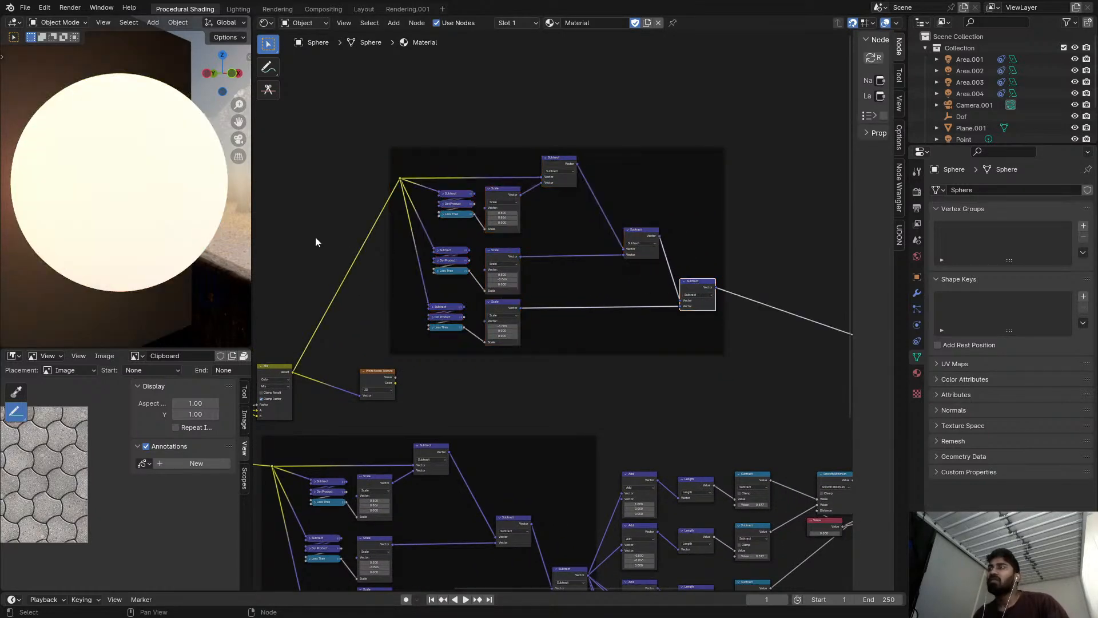
Duplicate the White Noise Texture node, place it after the copied frame's last Subtract node, and preview its Color output.
{"action": "scroll", "coordinate": [480, 217], "scroll_direction": "up", "scroll_amount": 3}
{"action": "middle_click_drag", "start_coordinate": [612, 293], "coordinate": [483, 262]}
{"action": "scroll", "coordinate": [409, 337], "scroll_direction": "down", "scroll_amount": 3}
{"action": "middle_click_drag", "start_coordinate": [370, 366], "coordinate": [382, 357]}
{"action": "left_click", "coordinate": [265, 361]}
{"action": "key", "text": "shift+d"}
{"action": "left_click", "coordinate": [667, 295]}
{"action": "scroll", "coordinate": [157, 195], "scroll_direction": "up", "scroll_amount": 5}
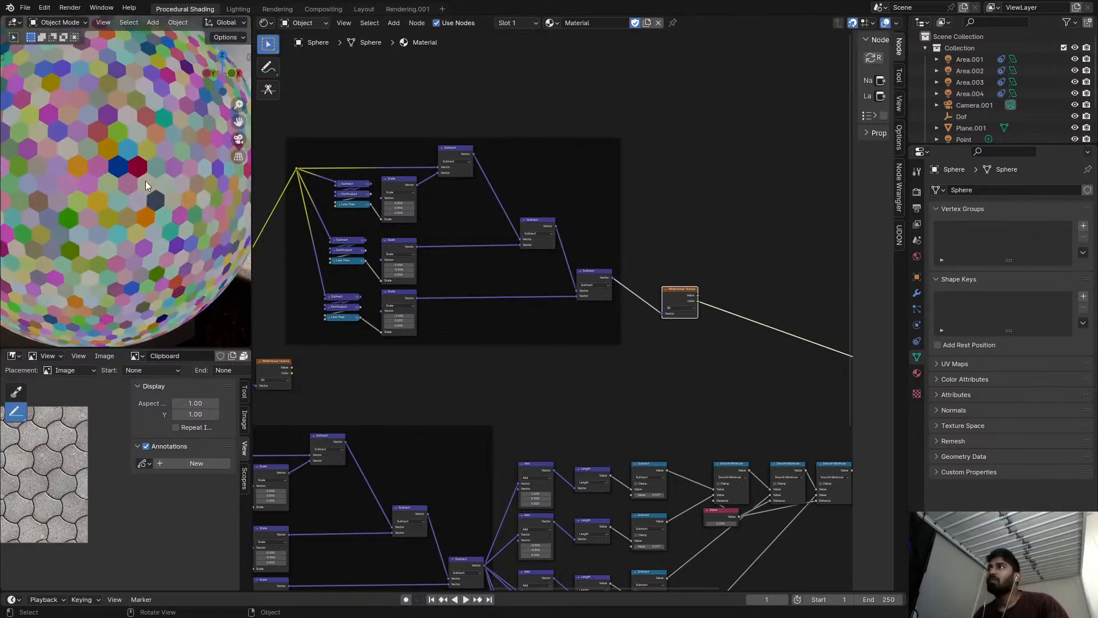
Preview the three chained Subtract nodes in the copied frame in turn, ending with the White Noise Texture after them.
{"action": "middle_click_drag", "start_coordinate": [424, 179], "coordinate": [585, 174]}
{"action": "scroll", "coordinate": [586, 173], "scroll_direction": "up", "scroll_amount": 3}
{"action": "left_click", "coordinate": [614, 132], "text": "ctrl+shift"}
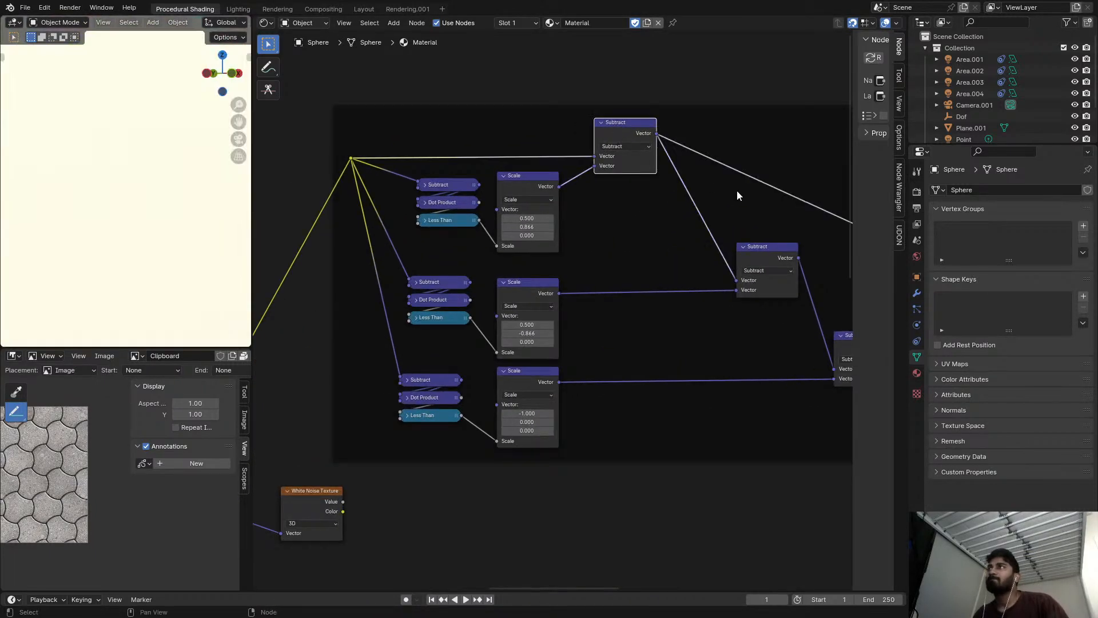
{"action": "middle_click_drag", "start_coordinate": [712, 182], "coordinate": [614, 181]}
{"action": "left_click", "coordinate": [674, 245], "text": "ctrl+shift"}
{"action": "scroll", "coordinate": [722, 269], "scroll_direction": "up", "scroll_amount": 1}
{"action": "middle_click_drag", "start_coordinate": [721, 269], "coordinate": [659, 245]}
{"action": "left_click", "coordinate": [702, 319], "text": "ctrl+shift"}
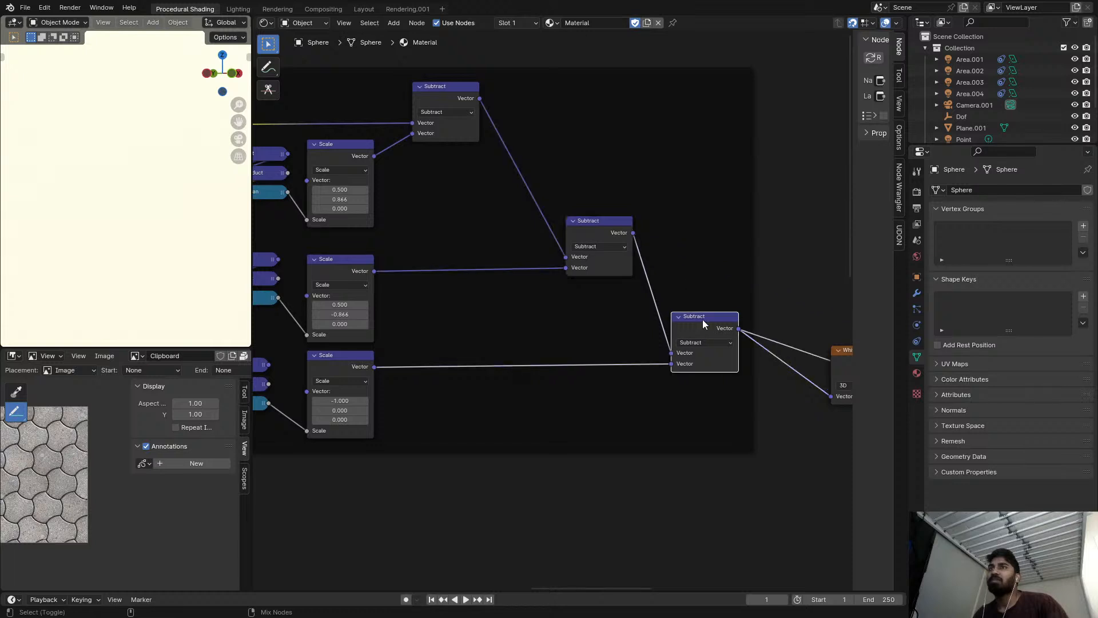
{"action": "middle_click_drag", "start_coordinate": [811, 337], "coordinate": [661, 293]}
{"action": "left_click", "coordinate": [691, 316], "text": "ctrl+shift"}
Examine how the two Mix nodes feed the original frame and its copy.
{"action": "middle_click_drag", "start_coordinate": [475, 284], "coordinate": [628, 274]}
{"action": "scroll", "coordinate": [628, 275], "scroll_direction": "down", "scroll_amount": 1}
{"action": "scroll", "coordinate": [628, 274], "scroll_direction": "down", "scroll_amount": 1}
{"action": "middle_click_drag", "start_coordinate": [371, 204], "coordinate": [529, 218]}
{"action": "middle_click_drag", "start_coordinate": [476, 171], "coordinate": [649, 149]}
{"action": "scroll", "coordinate": [546, 203], "scroll_direction": "up", "scroll_amount": 2}
{"action": "scroll", "coordinate": [605, 206], "scroll_direction": "down", "scroll_amount": 2}
{"action": "scroll", "coordinate": [603, 268], "scroll_direction": "down", "scroll_amount": 4}
{"action": "middle_click_drag", "start_coordinate": [602, 269], "coordinate": [628, 184]}
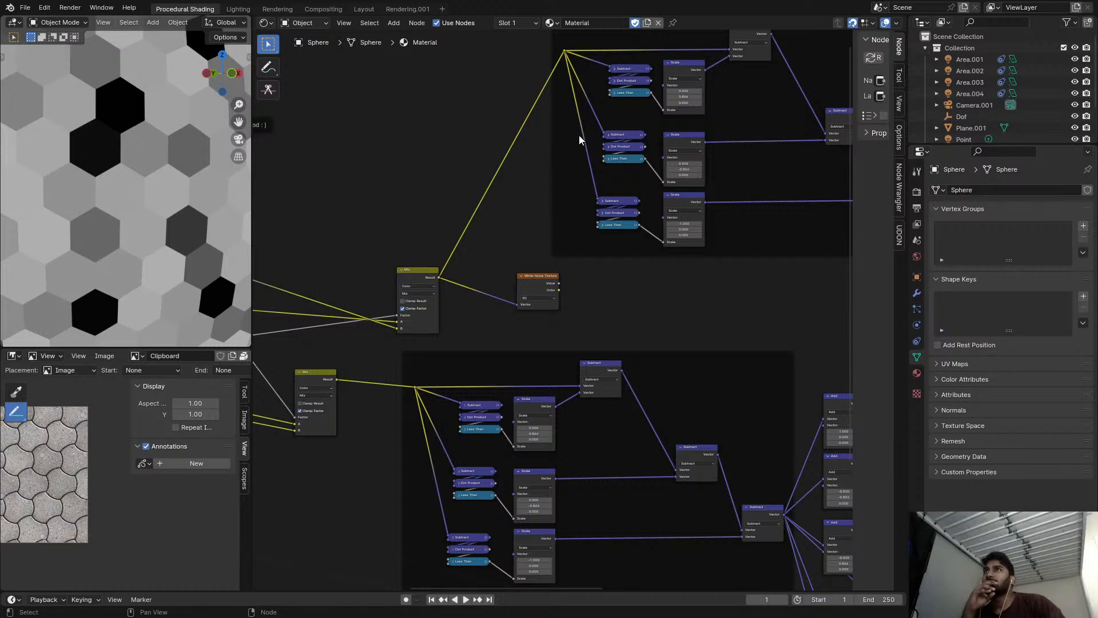
{"action": "middle_click_drag", "start_coordinate": [613, 121], "coordinate": [561, 149]}
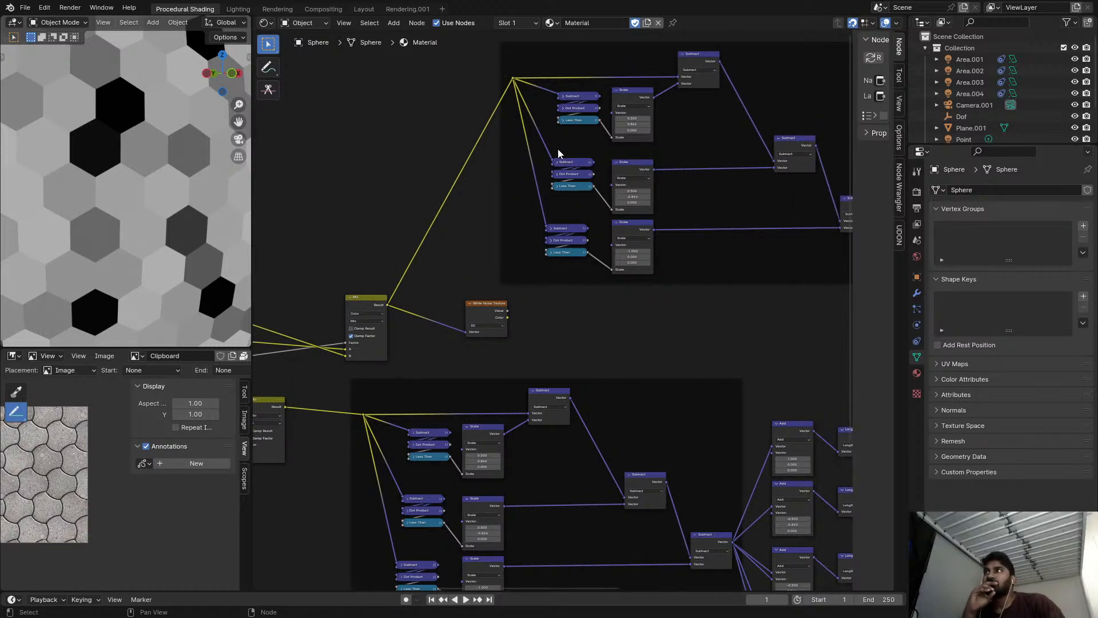
{"action": "middle_click_drag", "start_coordinate": [501, 251], "coordinate": [519, 239]}
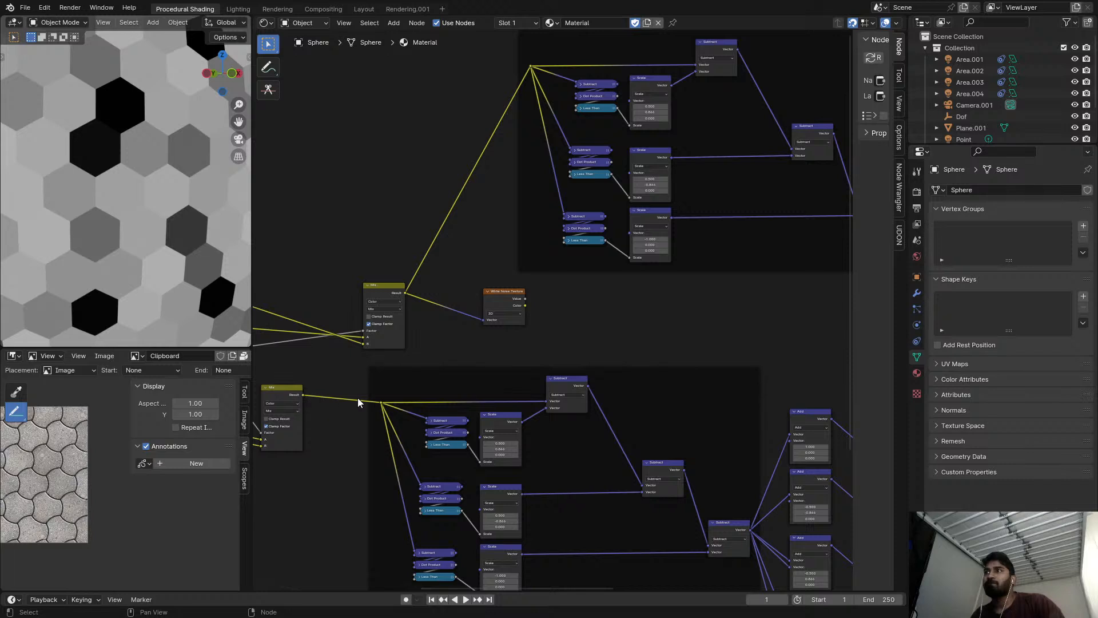
Link the original frame's input reroute to the copied frame's input reroute, replacing the upper Mix connection.
{"action": "left_click", "coordinate": [380, 402]}
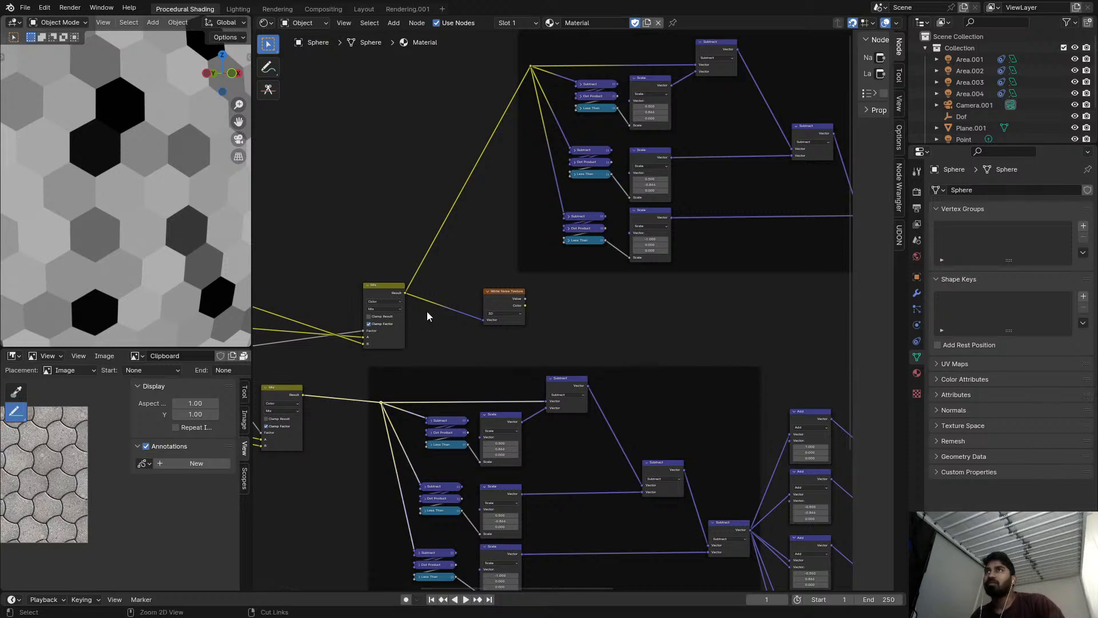
{"action": "left_click_drag", "start_coordinate": [385, 407], "coordinate": [500, 148]}
{"action": "left_click_drag", "start_coordinate": [520, 105], "coordinate": [531, 67]}
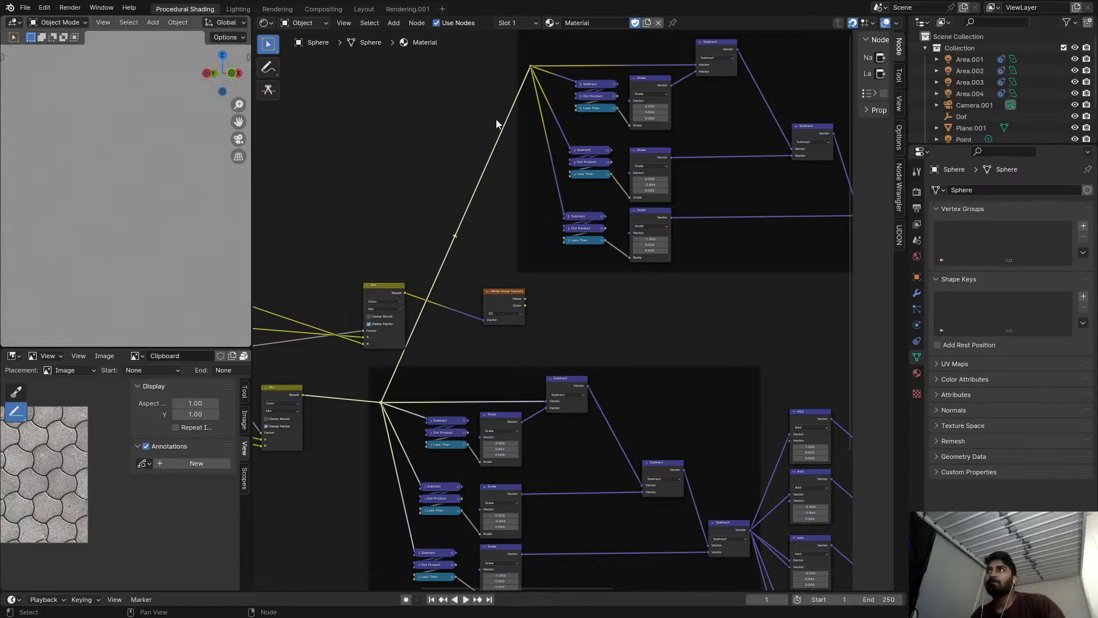
Check the rewired copy by previewing its chained Subtract nodes and the White Noise Texture that follows.
{"action": "scroll", "coordinate": [502, 114], "scroll_direction": "down", "scroll_amount": 2}
{"action": "middle_click_drag", "start_coordinate": [447, 205], "coordinate": [430, 235]}
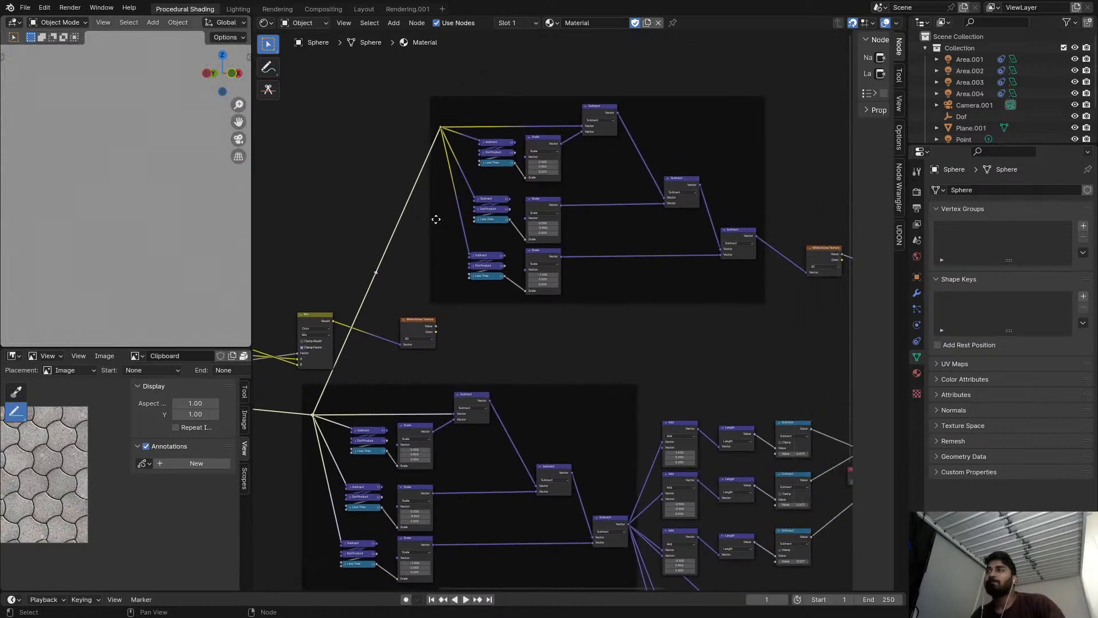
{"action": "left_click", "coordinate": [588, 108], "text": "ctrl+shift"}
{"action": "scroll", "coordinate": [499, 183], "scroll_direction": "up", "scroll_amount": 3}
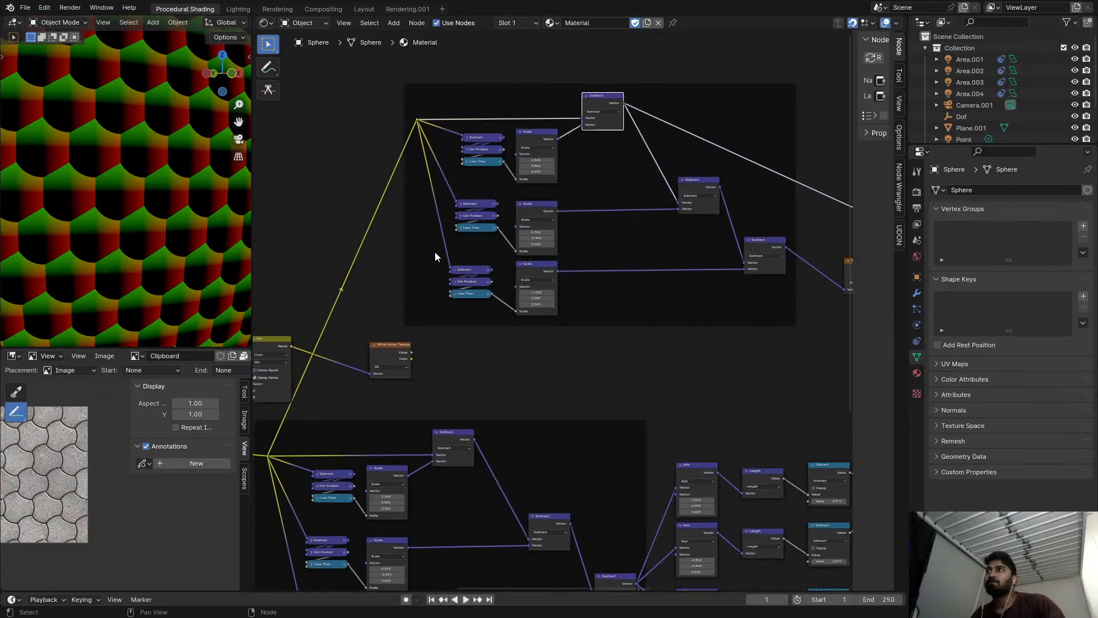
{"action": "left_click", "coordinate": [725, 184], "text": "ctrl+shift"}
{"action": "middle_click_drag", "start_coordinate": [726, 184], "coordinate": [565, 167]}
{"action": "left_click", "coordinate": [646, 222], "text": "ctrl+shift"}
{"action": "middle_click_drag", "start_coordinate": [698, 233], "coordinate": [744, 232]}
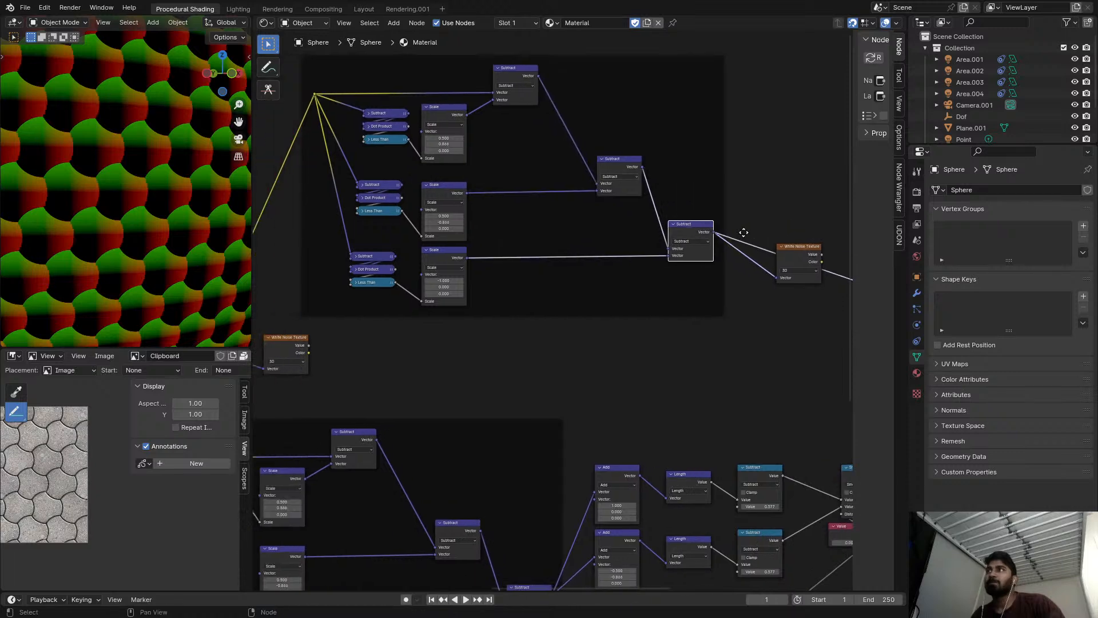
{"action": "left_click", "coordinate": [794, 251], "text": "ctrl+shift"}
Connect the upper Mix node's Result to the first Vector input of the copied frame's first chained Subtract node.
{"action": "middle_click_drag", "start_coordinate": [401, 244], "coordinate": [506, 254]}
{"action": "middle_click_drag", "start_coordinate": [410, 332], "coordinate": [366, 366]}
{"action": "left_click_drag", "start_coordinate": [367, 367], "coordinate": [663, 139]}
Try feeding the upper Mix node's Result into the first Vector inputs of the second and third chained Subtract nodes.
{"action": "middle_click_drag", "start_coordinate": [461, 335], "coordinate": [356, 314]}
{"action": "left_click_drag", "start_coordinate": [265, 346], "coordinate": [652, 202]}
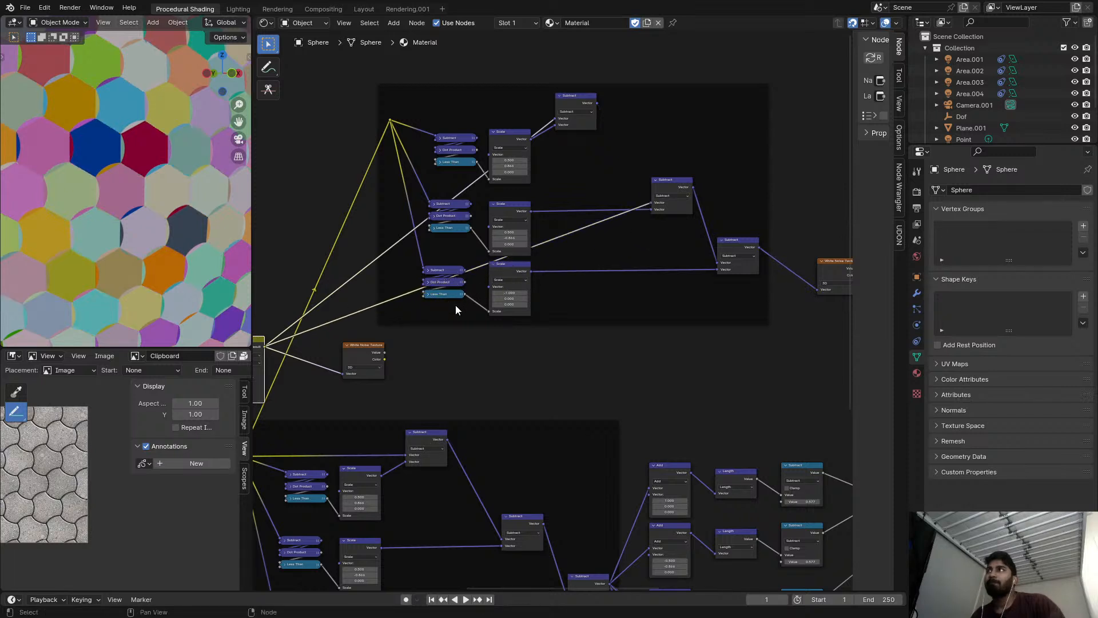
{"action": "middle_click_drag", "start_coordinate": [315, 357], "coordinate": [411, 326]}
{"action": "left_click_drag", "start_coordinate": [362, 316], "coordinate": [815, 233]}
Preview the first chained Subtract node in the copied frame and inspect the wiring of the other two.
{"action": "middle_click_drag", "start_coordinate": [363, 212], "coordinate": [379, 215]}
{"action": "scroll", "coordinate": [380, 215], "scroll_direction": "up", "scroll_amount": 2}
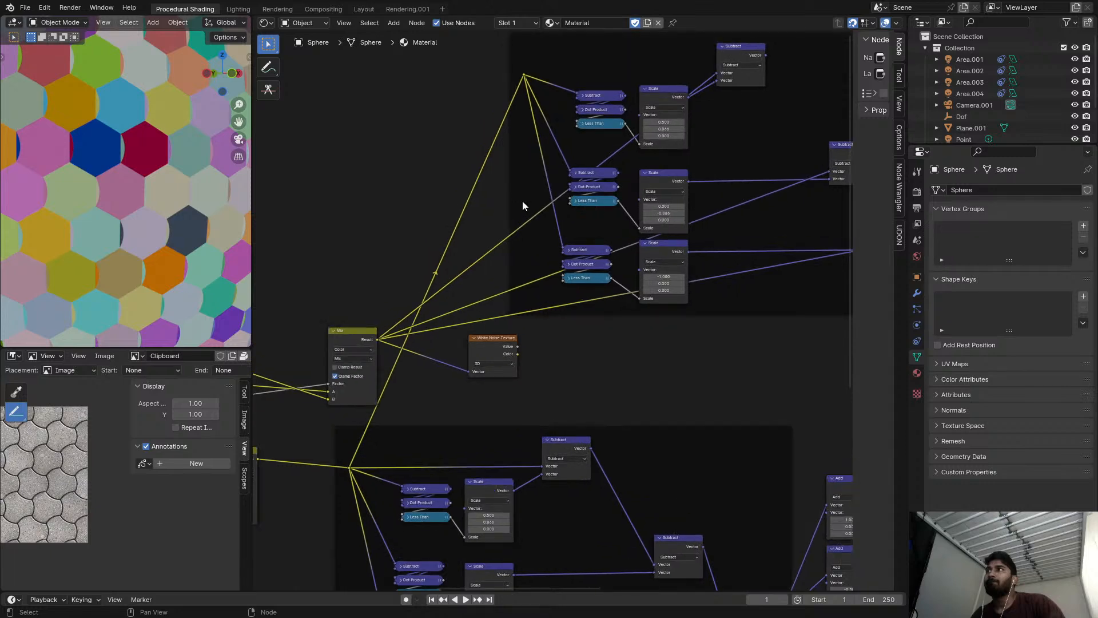
{"action": "scroll", "coordinate": [523, 198], "scroll_direction": "up", "scroll_amount": 1}
{"action": "middle_click_drag", "start_coordinate": [520, 200], "coordinate": [462, 225]}
{"action": "scroll", "coordinate": [178, 201], "scroll_direction": "up", "scroll_amount": 3}
{"action": "middle_click_drag", "start_coordinate": [574, 123], "coordinate": [563, 126]}
{"action": "left_click", "coordinate": [540, 110], "text": "ctrl+shift"}
{"action": "left_click", "coordinate": [690, 71], "text": "ctrl+shift"}
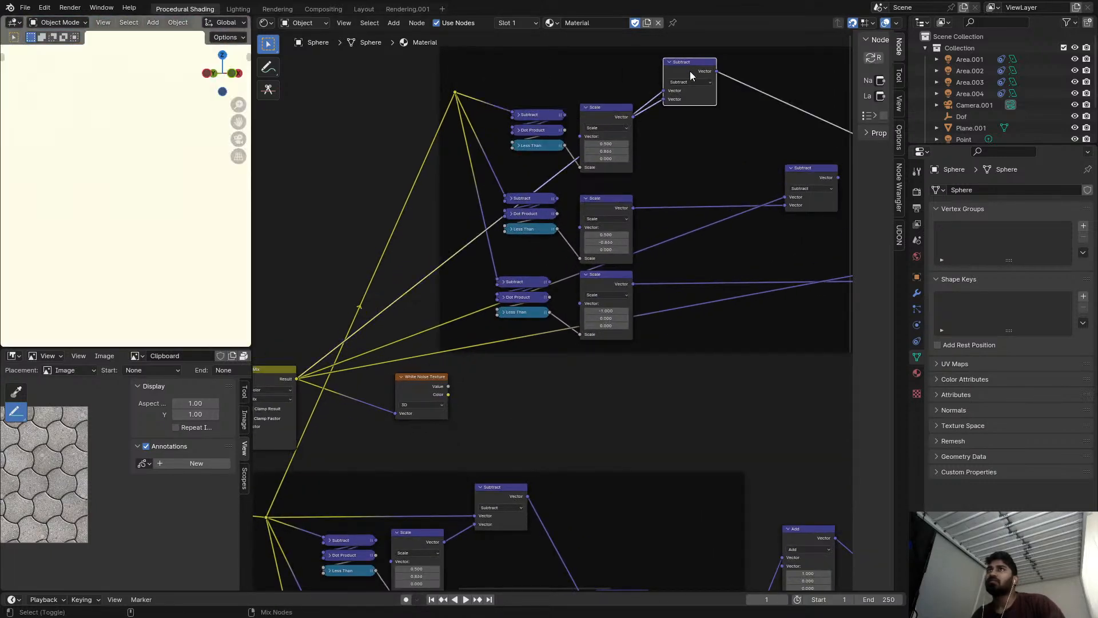
{"action": "scroll", "coordinate": [681, 157], "scroll_direction": "down", "scroll_amount": 3}
{"action": "scroll", "coordinate": [694, 159], "scroll_direction": "down", "scroll_amount": 1}
{"action": "middle_click_drag", "start_coordinate": [797, 176], "coordinate": [517, 135]}
{"action": "scroll", "coordinate": [534, 127], "scroll_direction": "down", "scroll_amount": 3}
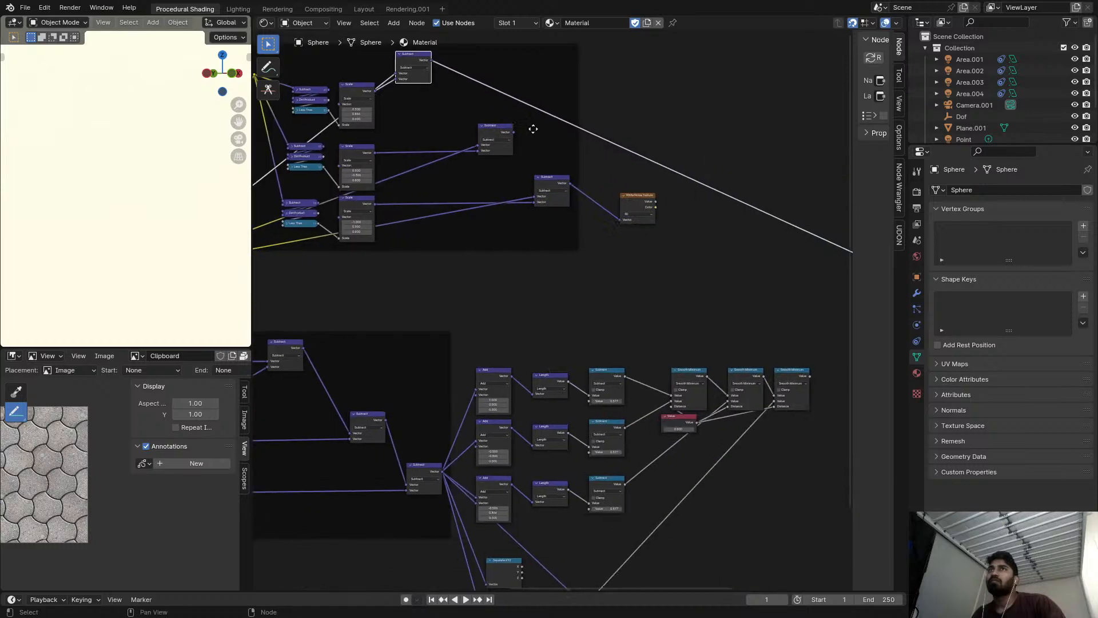
Undo the preview and the Mix links to the second and third chained Subtract nodes.
{"action": "scroll", "coordinate": [542, 129], "scroll_direction": "up", "scroll_amount": 2}
{"action": "key", "text": "ctrl+z"}
{"action": "key", "text": "ctrl+z"}
{"action": "key", "text": "ctrl+z"}
{"action": "key", "text": "ctrl+z"}
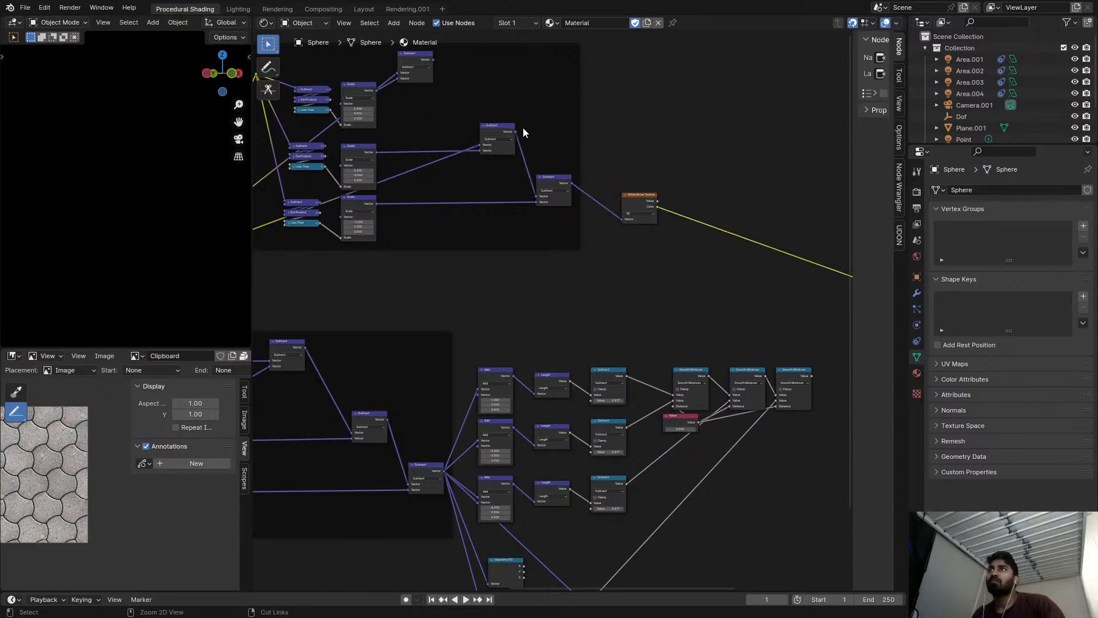
Move the copied frame's first chained Subtract node down beside the top Scale node.
{"action": "middle_click_drag", "start_coordinate": [479, 135], "coordinate": [575, 175]}
{"action": "scroll", "coordinate": [574, 171], "scroll_direction": "up", "scroll_amount": 3}
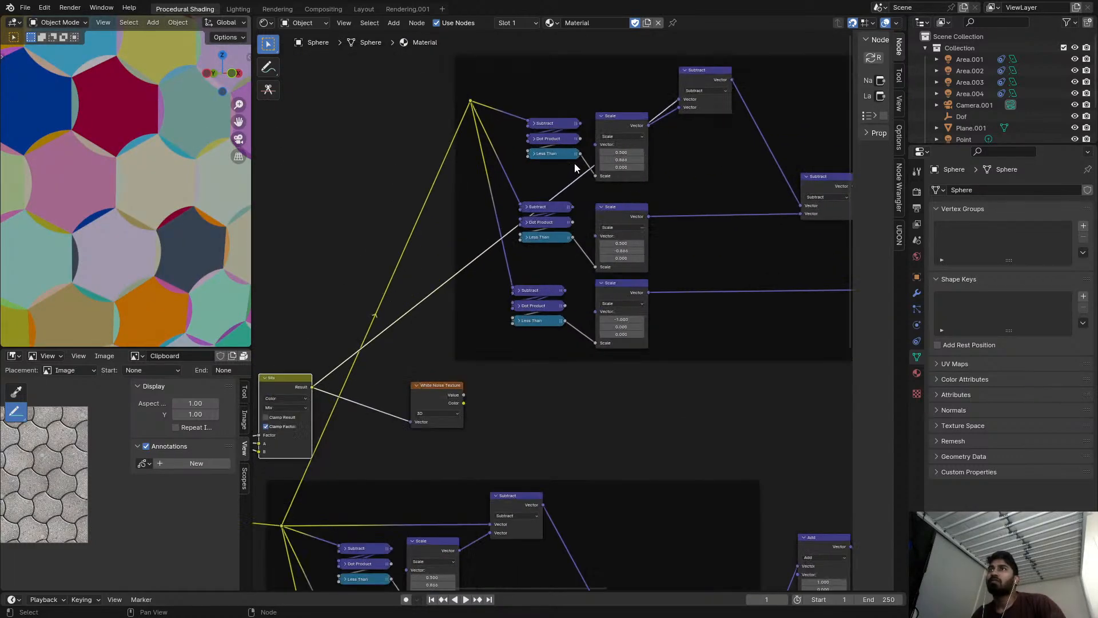
{"action": "scroll", "coordinate": [472, 253], "scroll_direction": "down", "scroll_amount": 1}
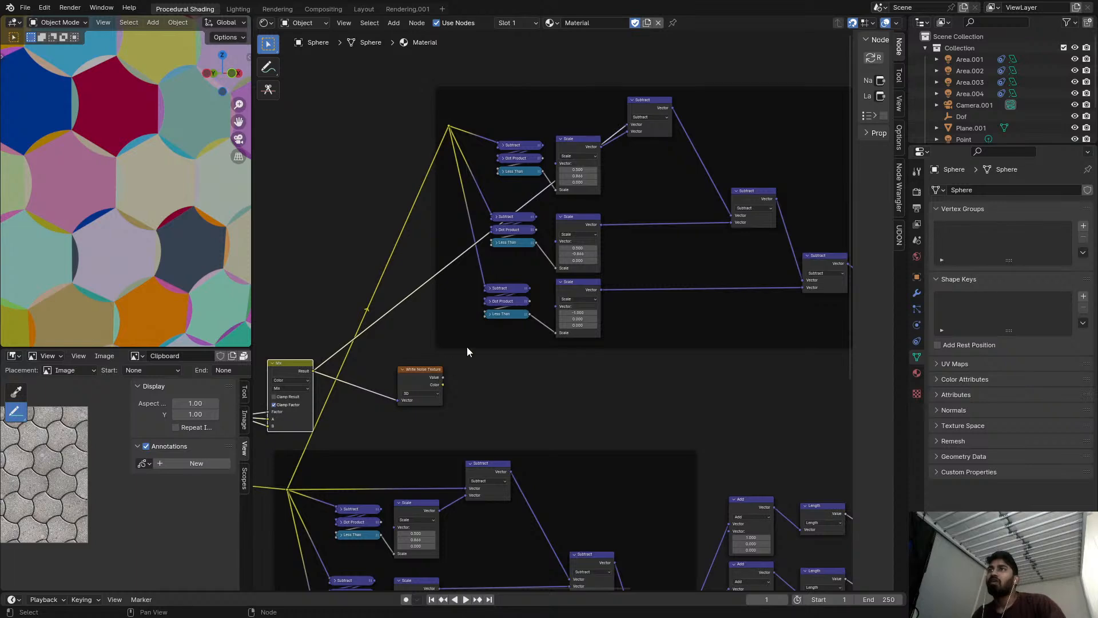
{"action": "scroll", "coordinate": [647, 114], "scroll_direction": "up", "scroll_amount": 2}
{"action": "left_click_drag", "start_coordinate": [644, 140], "coordinate": [619, 196]}
{"action": "scroll", "coordinate": [376, 376], "scroll_direction": "down", "scroll_amount": 1}
{"action": "middle_click_drag", "start_coordinate": [375, 375], "coordinate": [498, 276]}
{"action": "scroll", "coordinate": [628, 182], "scroll_direction": "up", "scroll_amount": 2}
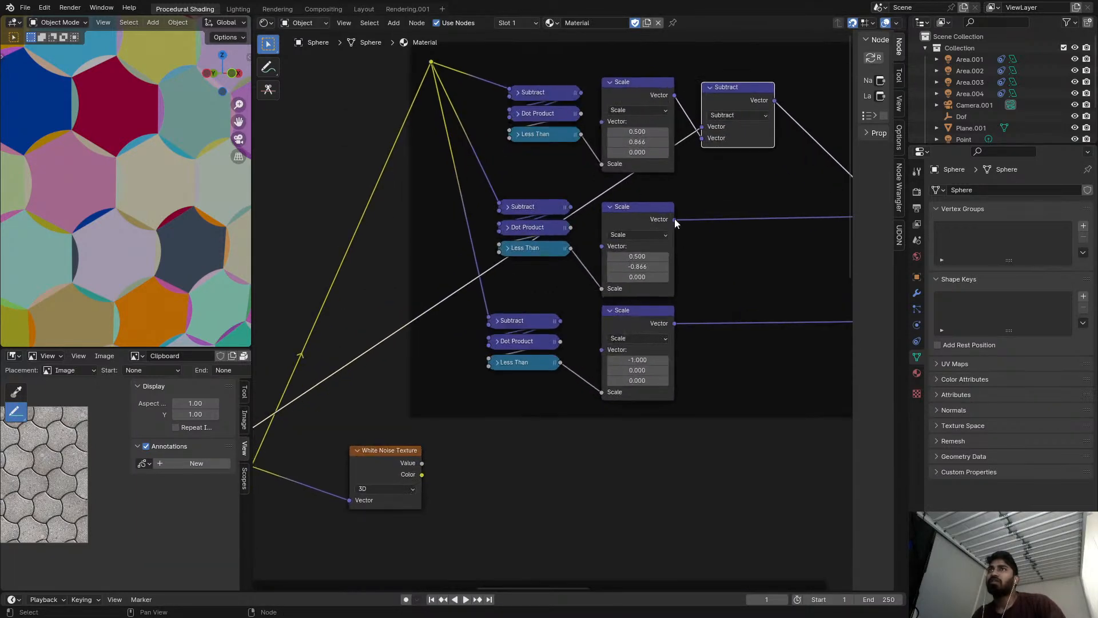
Set the copied frame's top Scale vector to X -0.500 and Y -0.866.
{"action": "scroll", "coordinate": [671, 222], "scroll_direction": "up", "scroll_amount": 1}
{"action": "left_click_drag", "start_coordinate": [626, 119], "coordinate": [629, 119]}
{"action": "right_click", "coordinate": [629, 119]}
{"action": "scroll", "coordinate": [546, 180], "scroll_direction": "down", "scroll_amount": 5}
{"action": "middle_click_drag", "start_coordinate": [385, 296], "coordinate": [498, 261]}
{"action": "scroll", "coordinate": [499, 261], "scroll_direction": "down", "scroll_amount": 1}
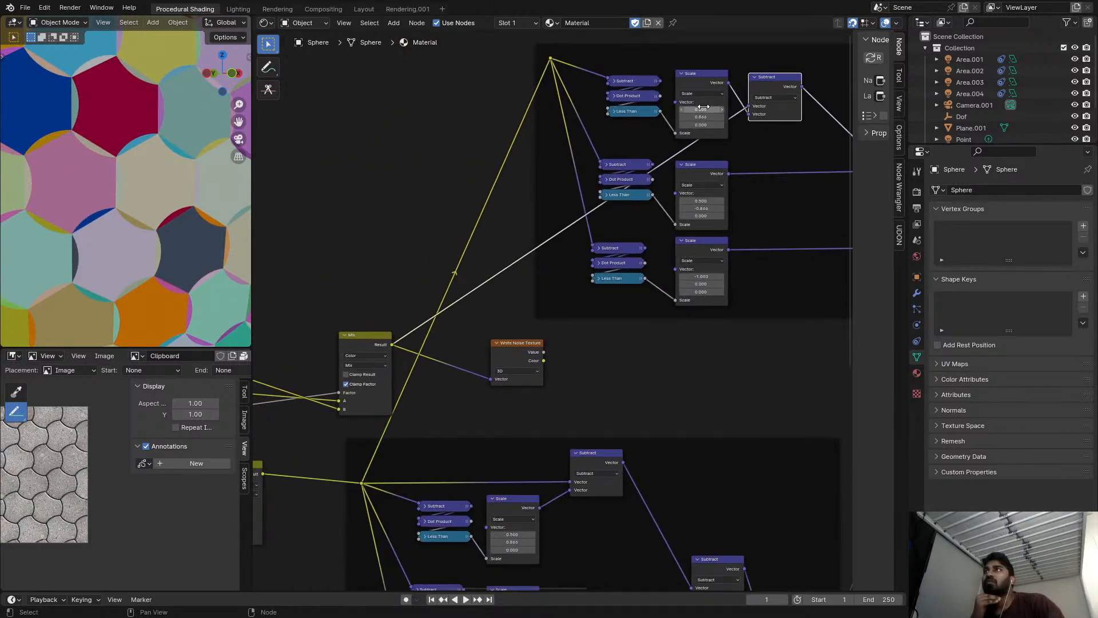
{"action": "scroll", "coordinate": [607, 150], "scroll_direction": "down", "scroll_amount": 1}
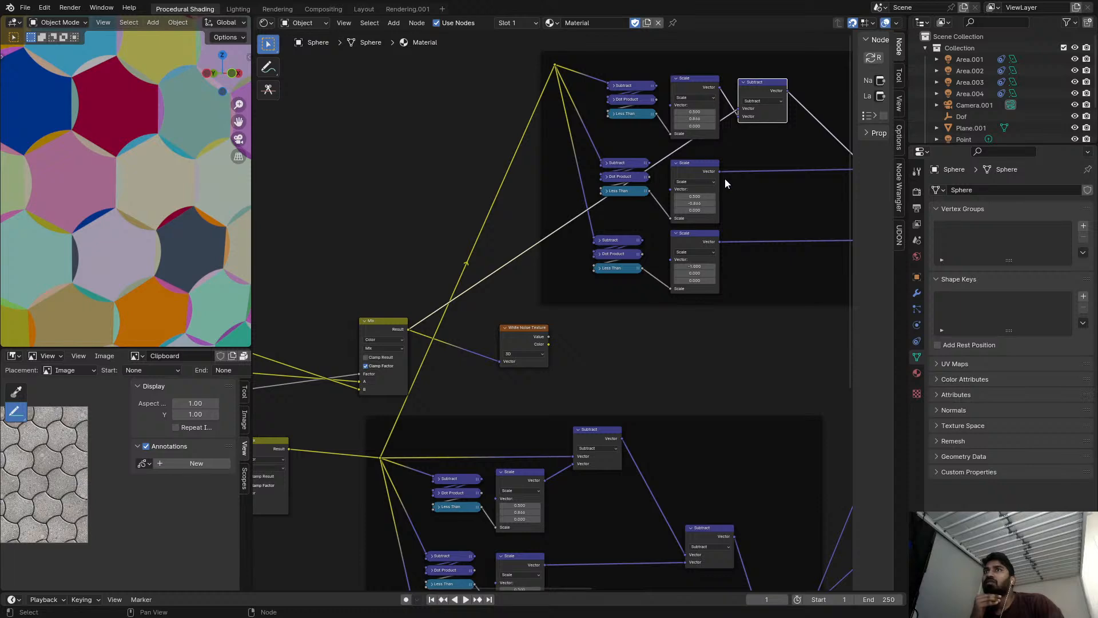
{"action": "scroll", "coordinate": [703, 178], "scroll_direction": "up", "scroll_amount": 3}
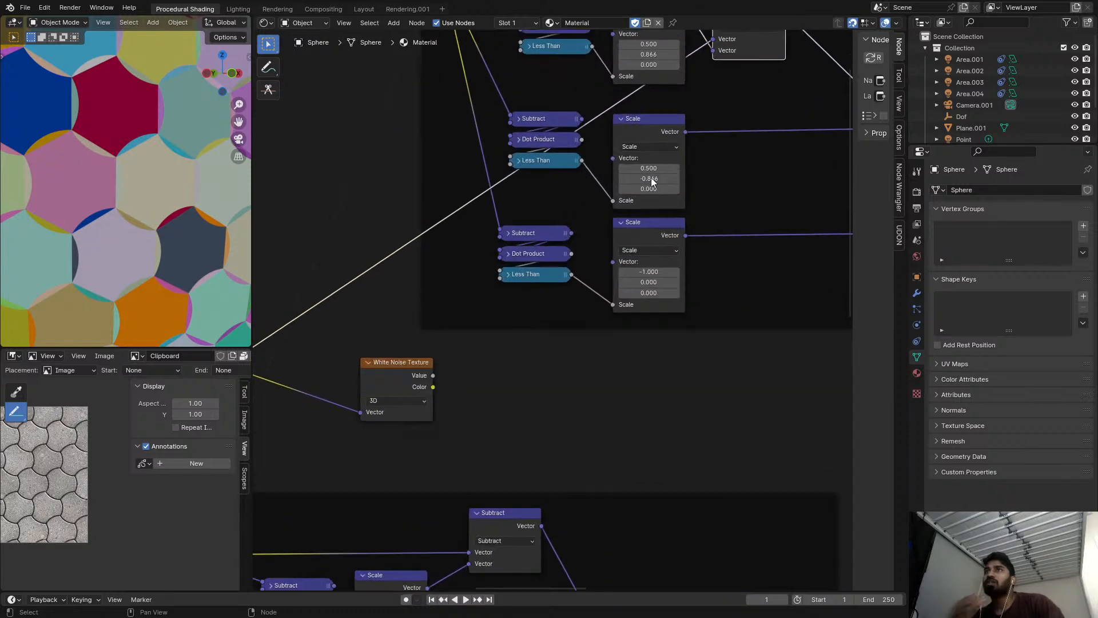
{"action": "middle_click_drag", "start_coordinate": [654, 66], "coordinate": [649, 161]}
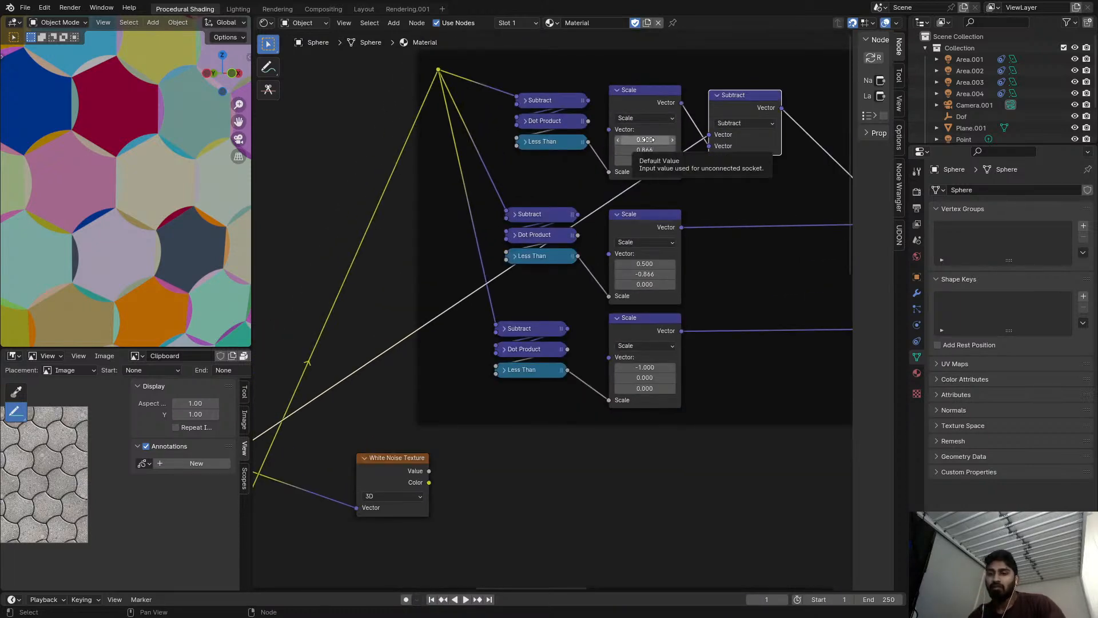
{"action": "key", "text": "minus"}
{"action": "key", "text": "minus"}
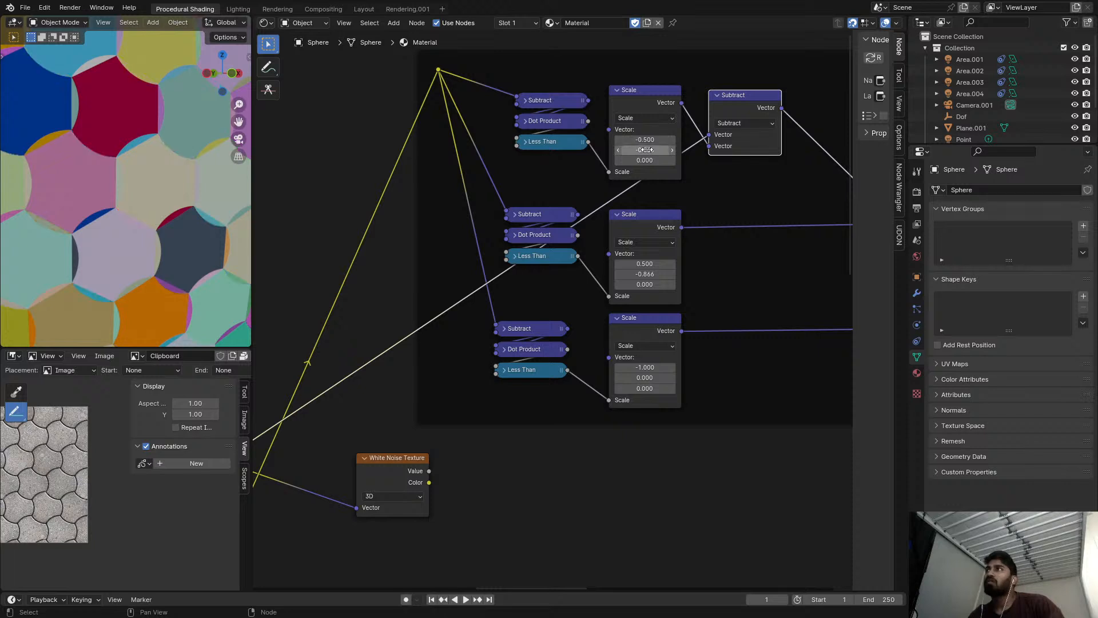
Set the copied frame's middle Scale vector to X -0.500 and Y 0.866, and the bottom Scale vector's X to 1.000.
{"action": "scroll", "coordinate": [681, 178], "scroll_direction": "up", "scroll_amount": 1}
{"action": "middle_click_drag", "start_coordinate": [681, 177], "coordinate": [654, 113]}
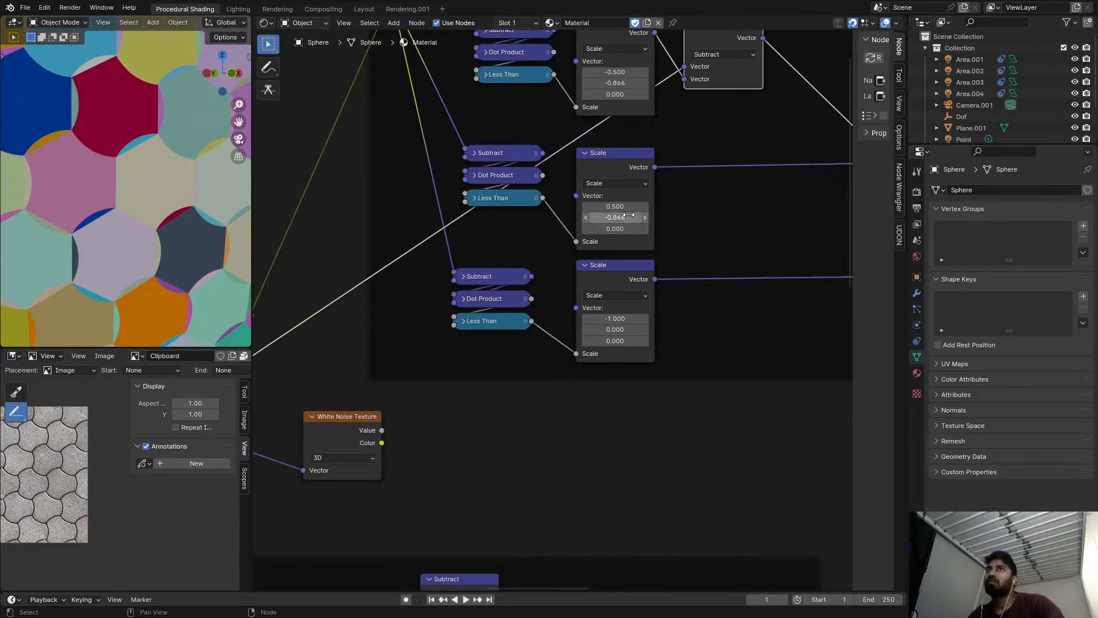
{"action": "key", "text": "minus"}
{"action": "key", "text": "minus"}
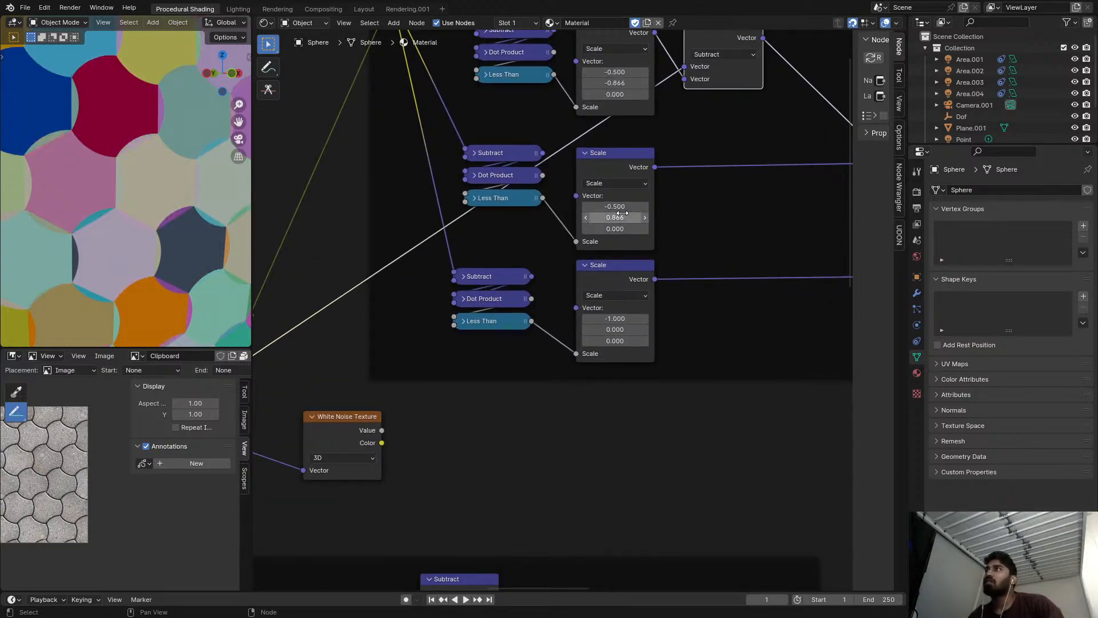
{"action": "key", "text": "minus"}
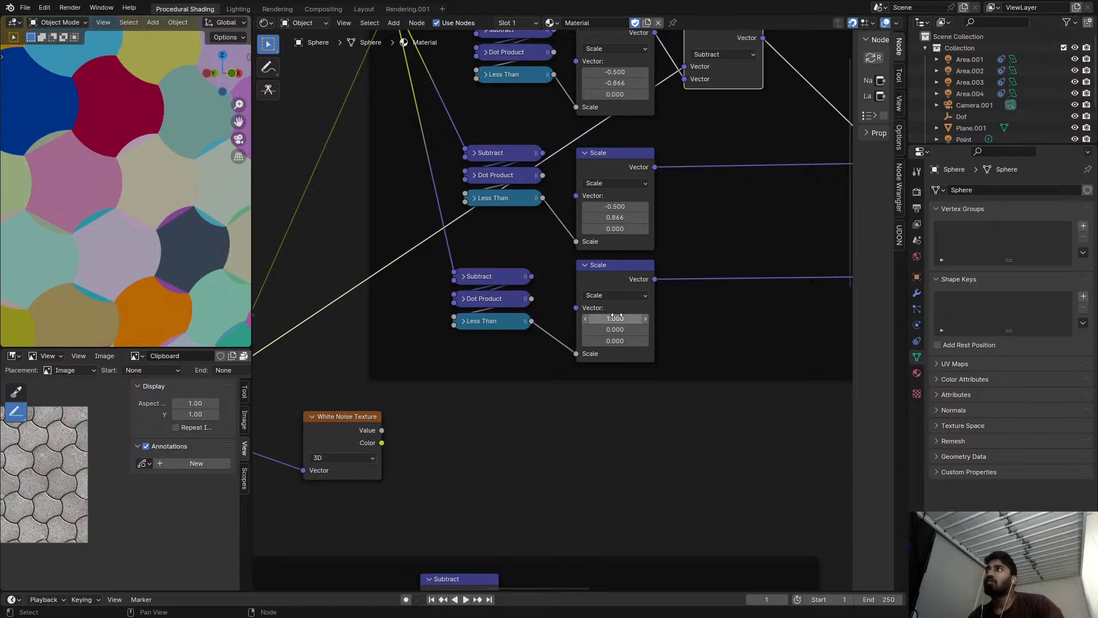
Set the copied frame's middle Scale vector to X 0.500 and Y 0.866.
{"action": "scroll", "coordinate": [145, 143], "scroll_direction": "down", "scroll_amount": 7}
{"action": "scroll", "coordinate": [144, 143], "scroll_direction": "up", "scroll_amount": 8}
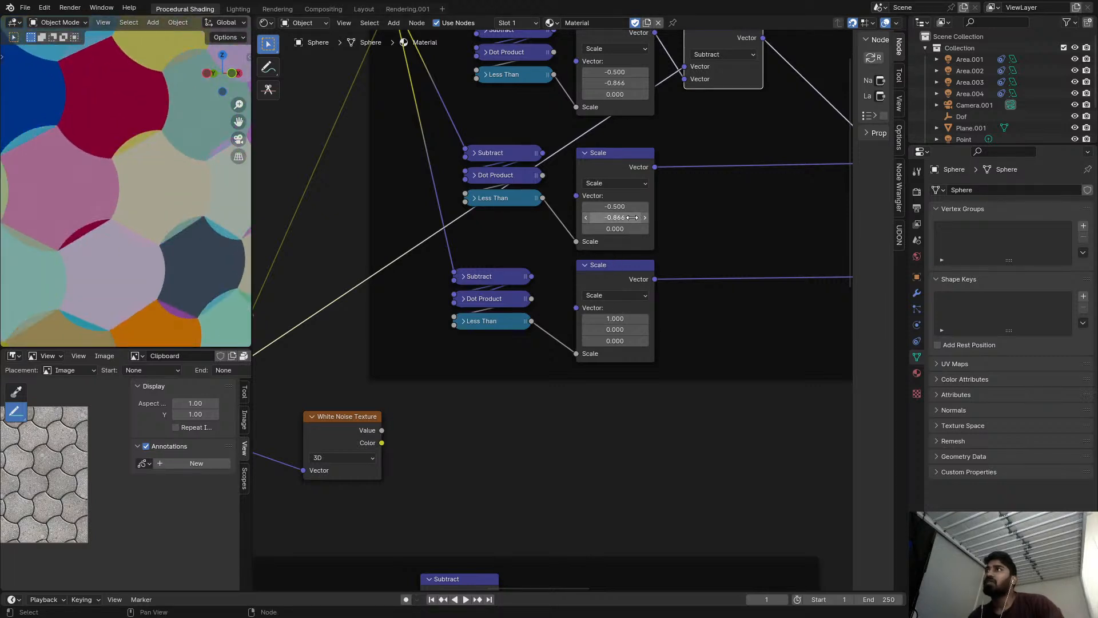
{"action": "key", "text": "minus"}
{"action": "key", "text": "minus"}
{"action": "key", "text": "minus"}
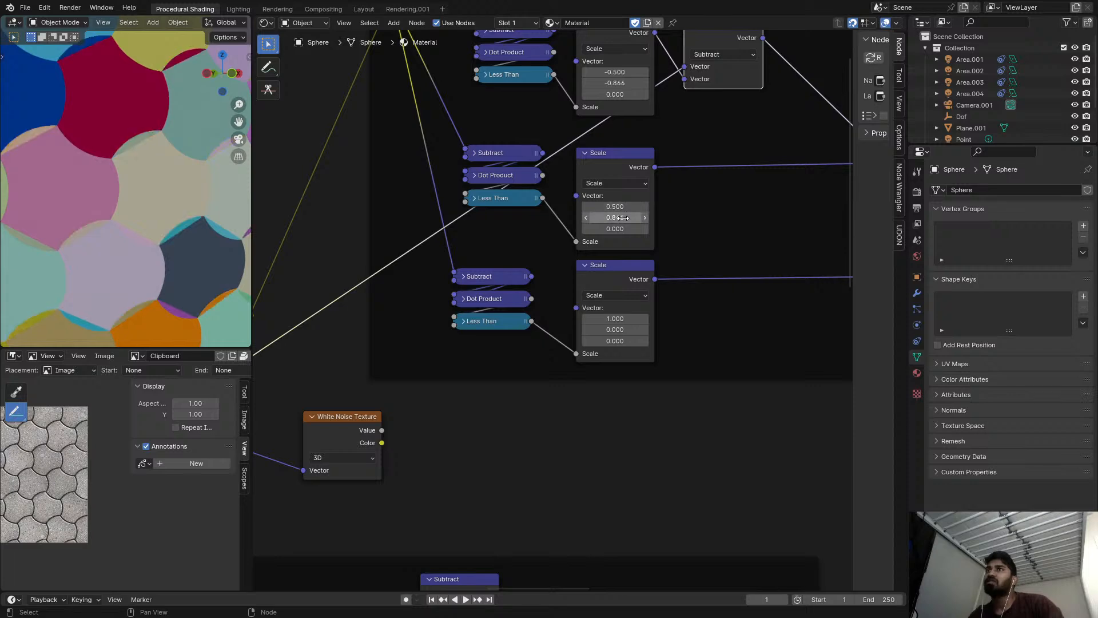
Set the X component of the copied frame's middle Scale vector to -0.500.
{"action": "scroll", "coordinate": [619, 216], "scroll_direction": "down", "scroll_amount": 3}
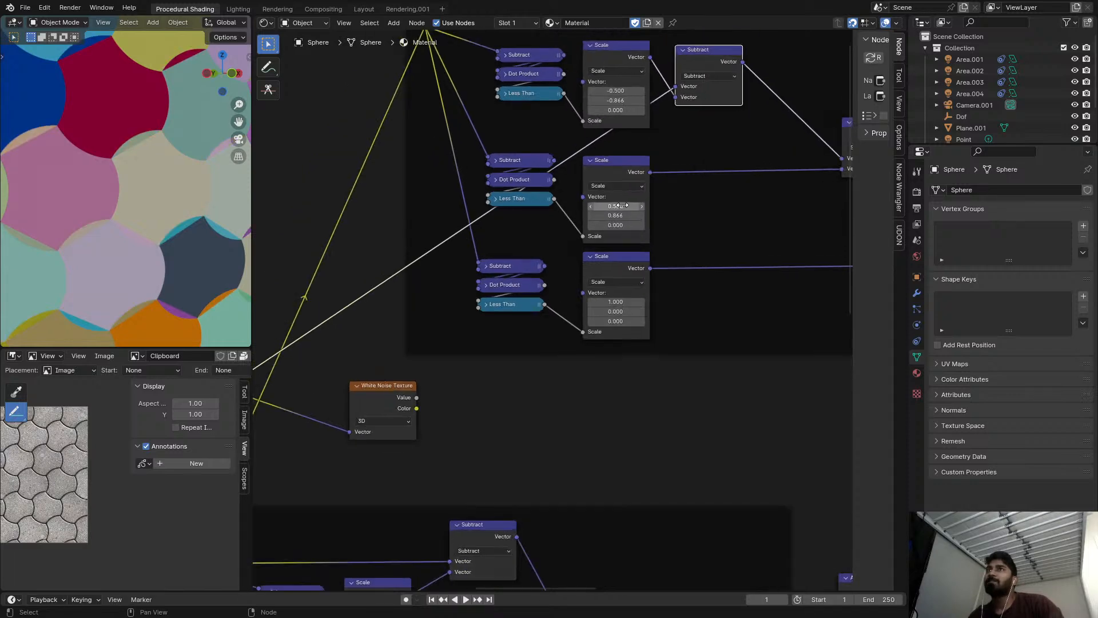
{"action": "scroll", "coordinate": [74, 169], "scroll_direction": "down", "scroll_amount": 10}
{"action": "scroll", "coordinate": [101, 155], "scroll_direction": "up", "scroll_amount": 10}
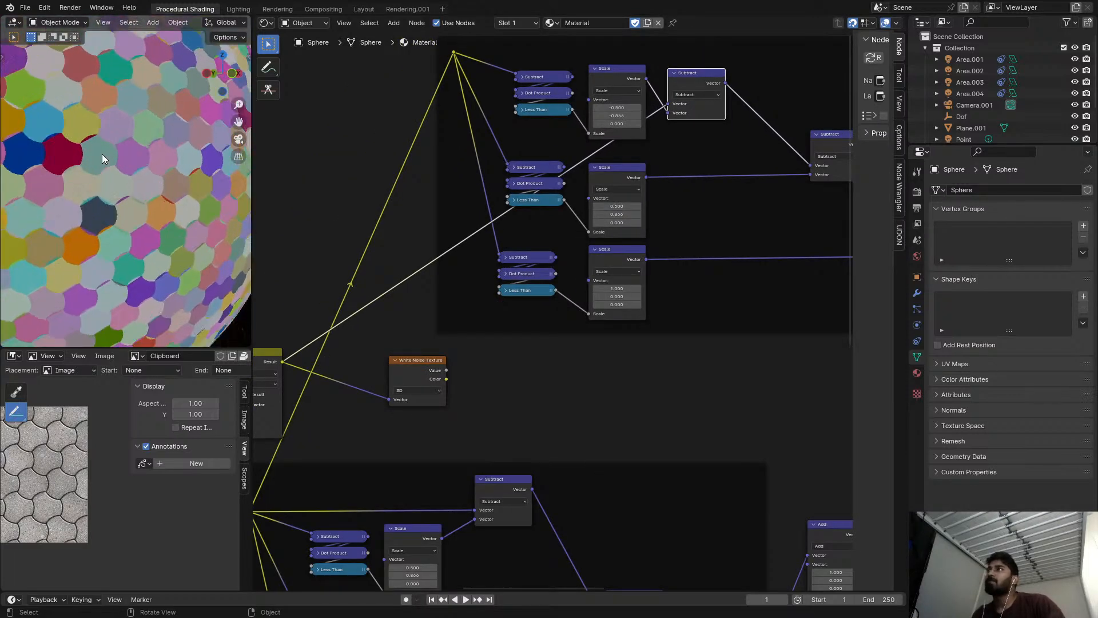
{"action": "middle_click_drag", "start_coordinate": [88, 113], "coordinate": [120, 207]}
{"action": "scroll", "coordinate": [120, 208], "scroll_direction": "up", "scroll_amount": 3}
{"action": "scroll", "coordinate": [578, 194], "scroll_direction": "up", "scroll_amount": 4}
{"action": "middle_click_drag", "start_coordinate": [578, 194], "coordinate": [511, 227]}
{"action": "scroll", "coordinate": [544, 238], "scroll_direction": "up", "scroll_amount": 4}
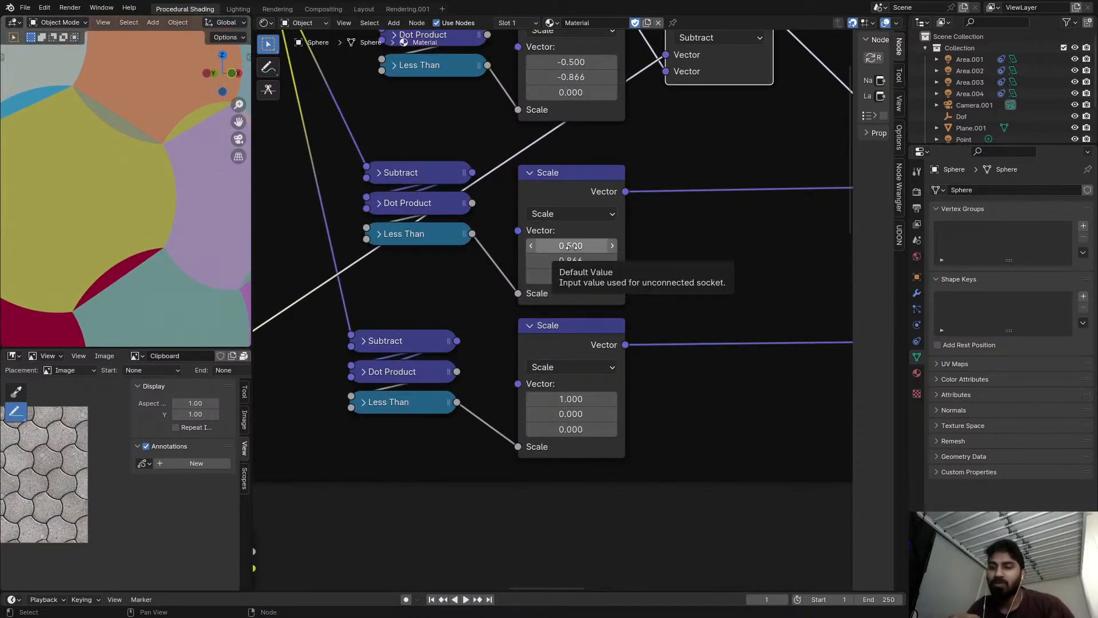
{"action": "key", "text": "minus"}
{"action": "scroll", "coordinate": [180, 237], "scroll_direction": "down", "scroll_amount": 4}
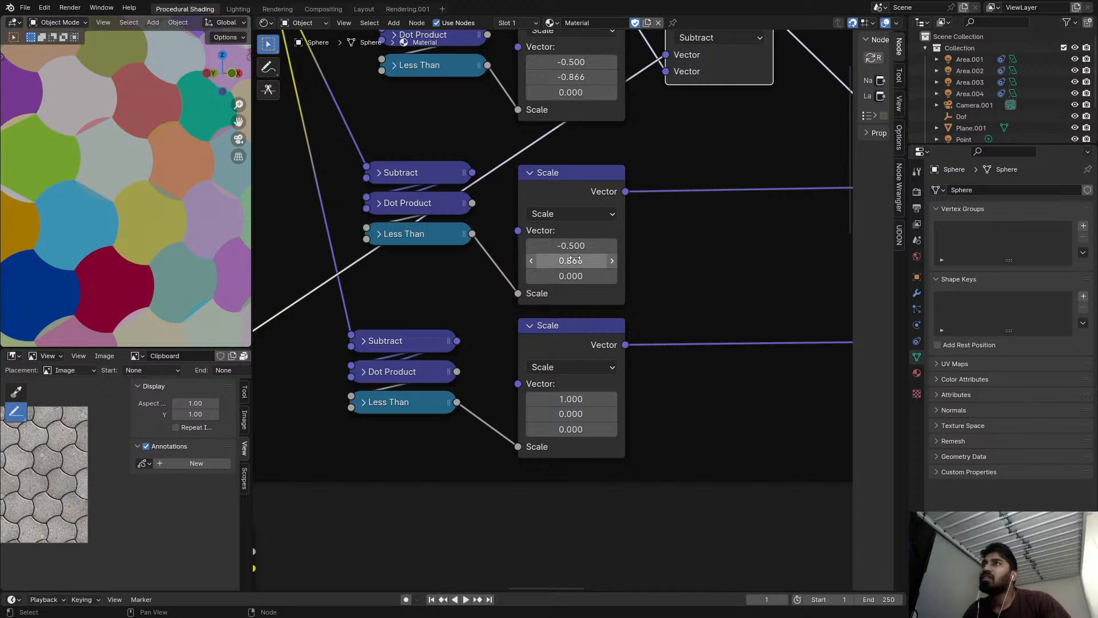
Try inverting the signs of the Scale vector components in the copied frame.
{"action": "middle_click_drag", "start_coordinate": [599, 151], "coordinate": [592, 212]}
{"action": "key", "text": "minus"}
{"action": "key", "text": "minus"}
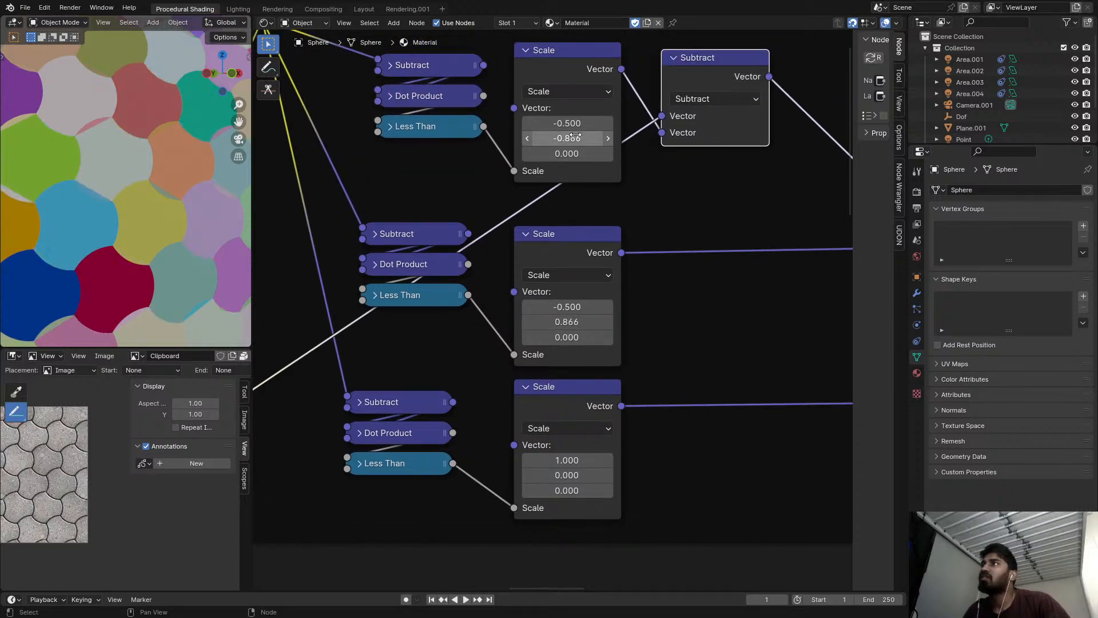
{"action": "key", "text": "minus"}
{"action": "key", "text": "minus"}
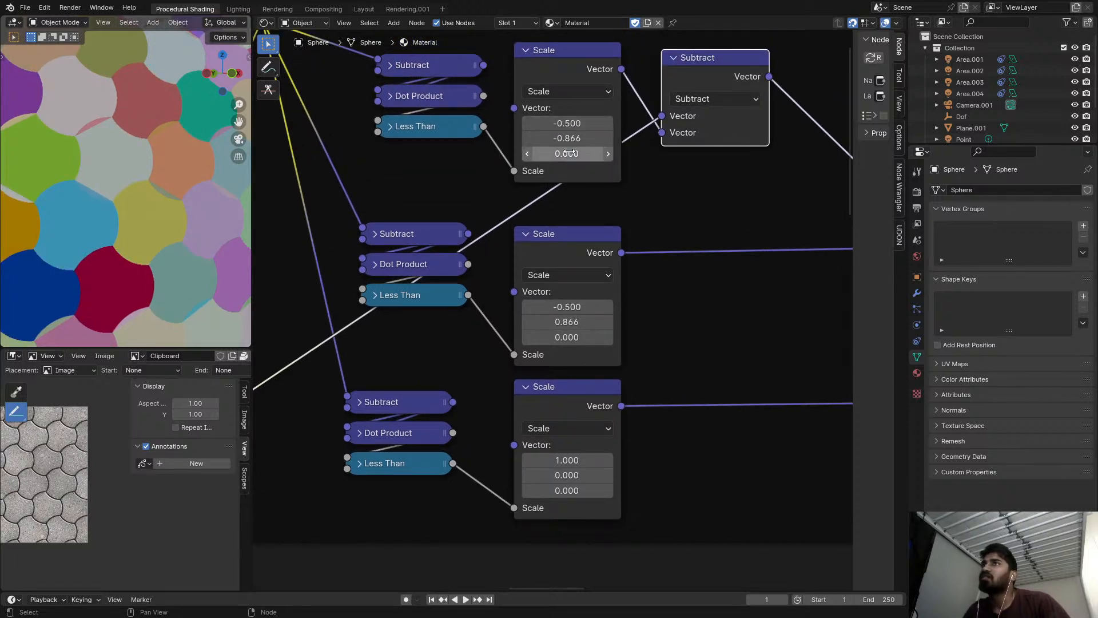
{"action": "key", "text": "minus"}
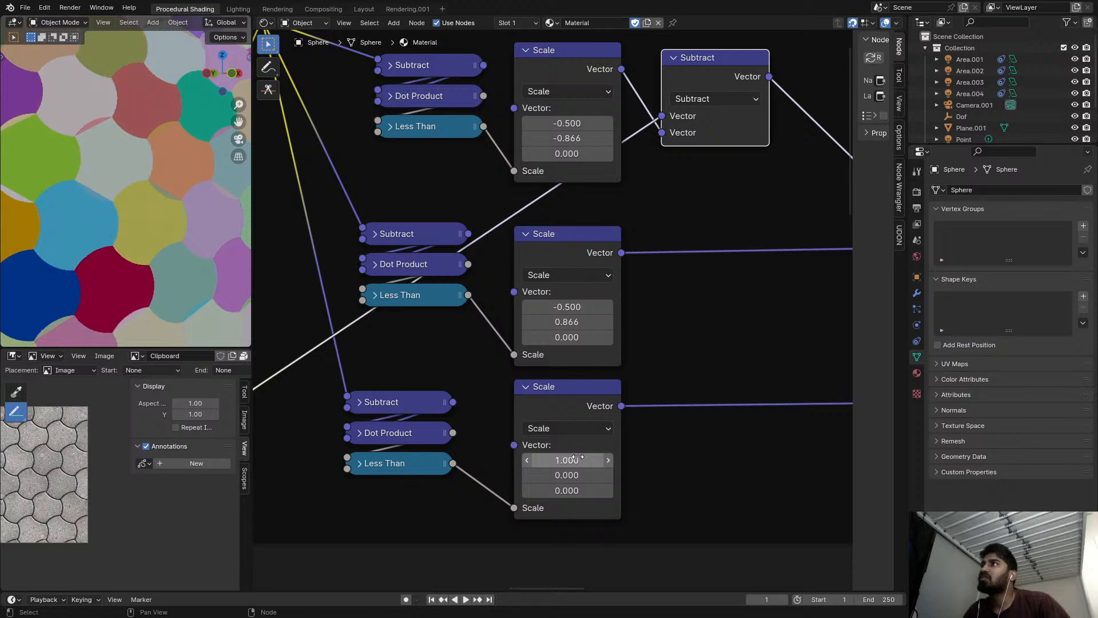
{"action": "left_click_drag", "start_coordinate": [571, 125], "coordinate": [556, 125]}
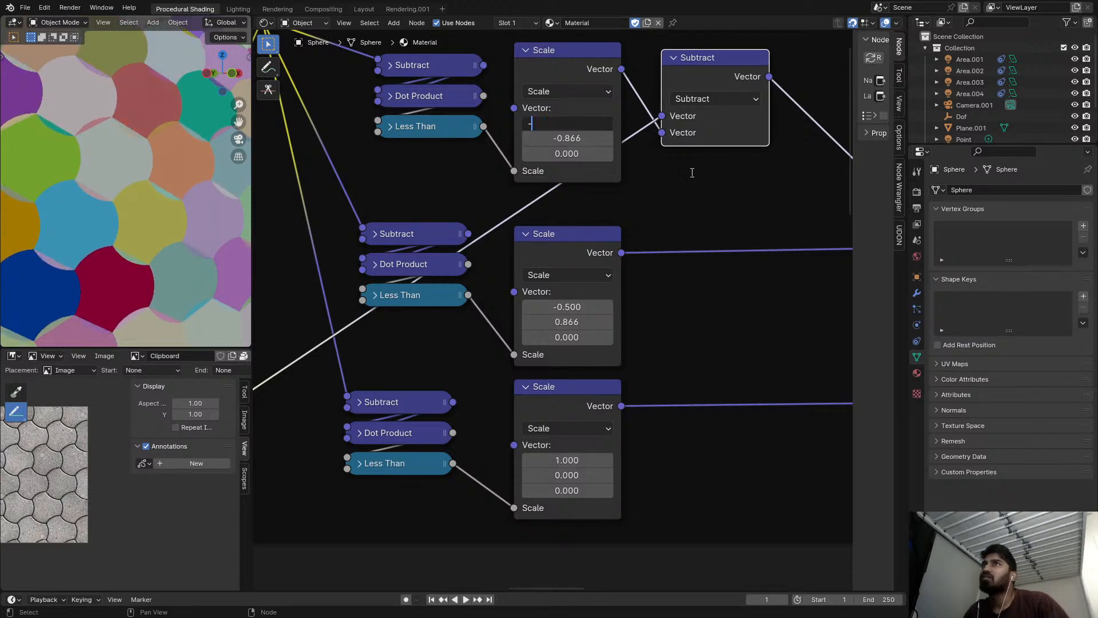
{"action": "type", "text": "-"}
{"action": "key", "text": "Return"}
{"action": "key", "text": "ctrl+z"}
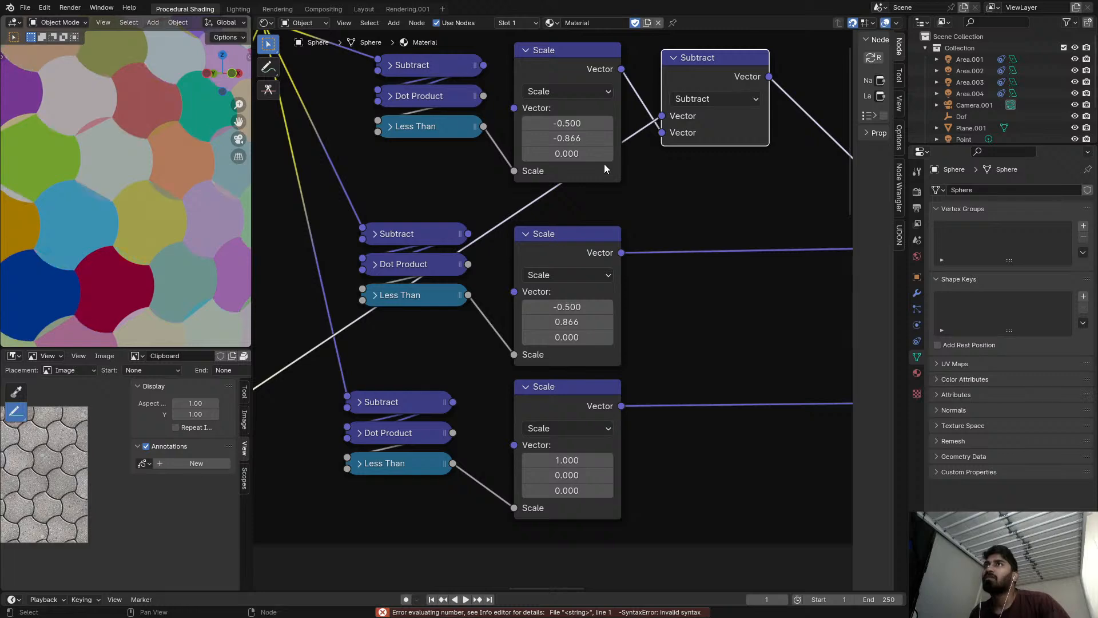
Try 0.866 as the Y component of the copied frame's top Scale vector, then return it to -0.866.
{"action": "scroll", "coordinate": [595, 175], "scroll_direction": "up", "scroll_amount": 2}
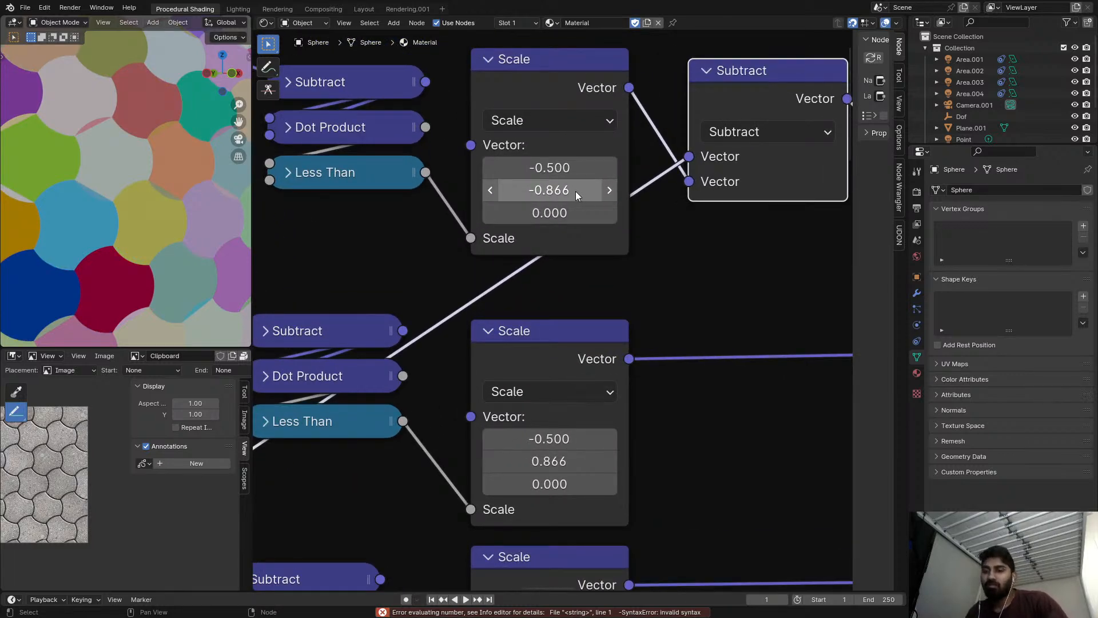
{"action": "key", "text": "minus"}
{"action": "key", "text": "minus"}
{"action": "key", "text": "minus"}
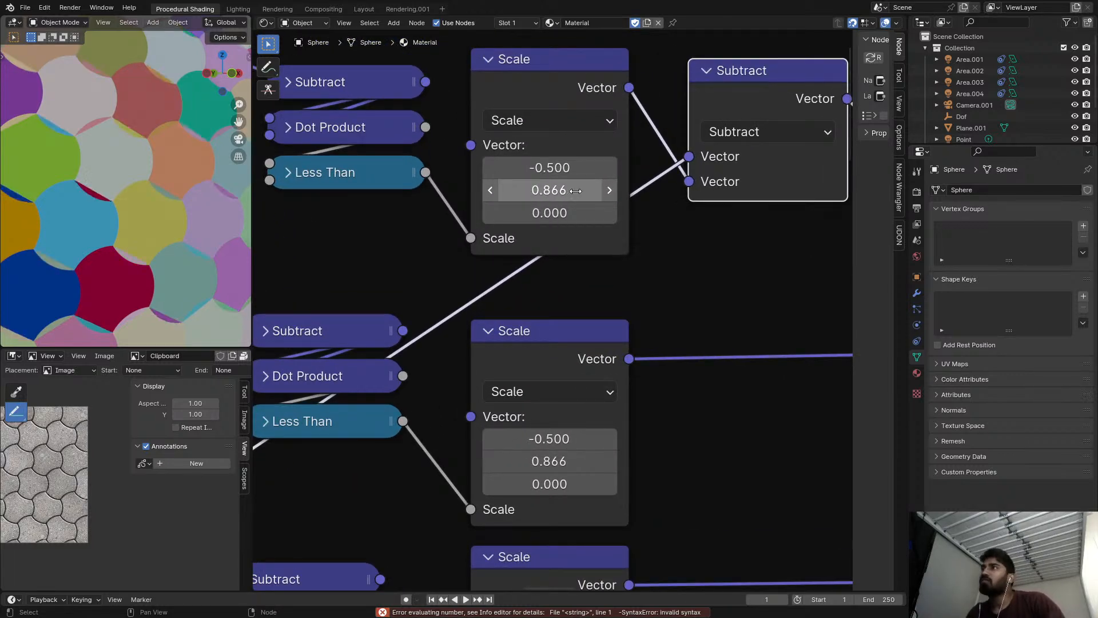
{"action": "key", "text": "minus"}
{"action": "key", "text": "minus"}
{"action": "key", "text": "minus"}
Try X 0.500 and Y -0.866 on the copied frame's middle Scale vector, then return it to -0.500 and 0.866.
{"action": "key", "text": "minus"}
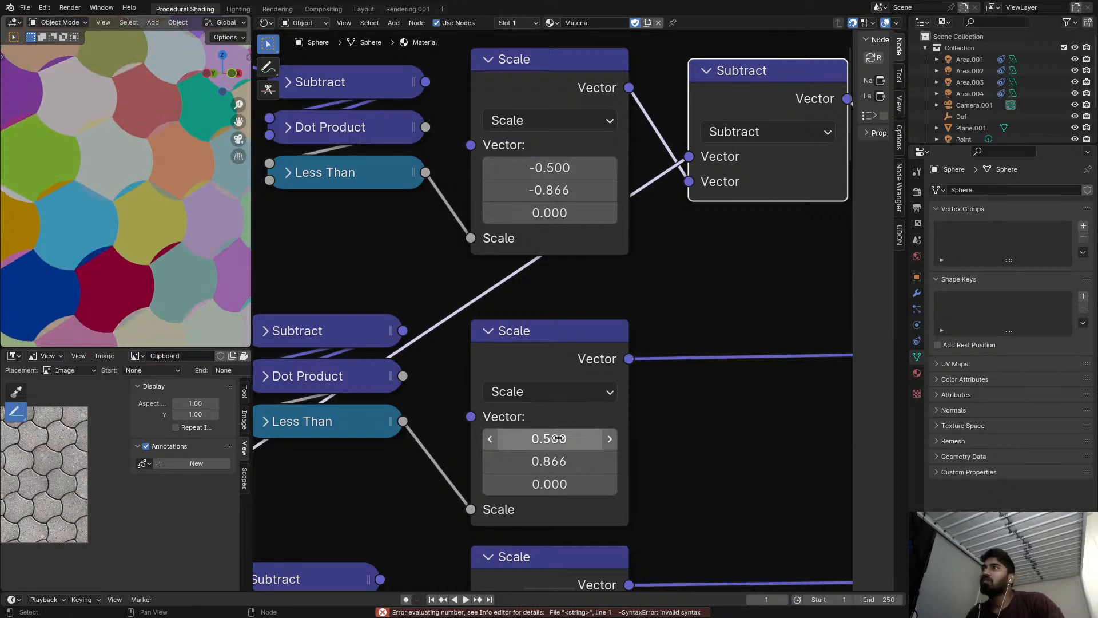
{"action": "key", "text": "minus"}
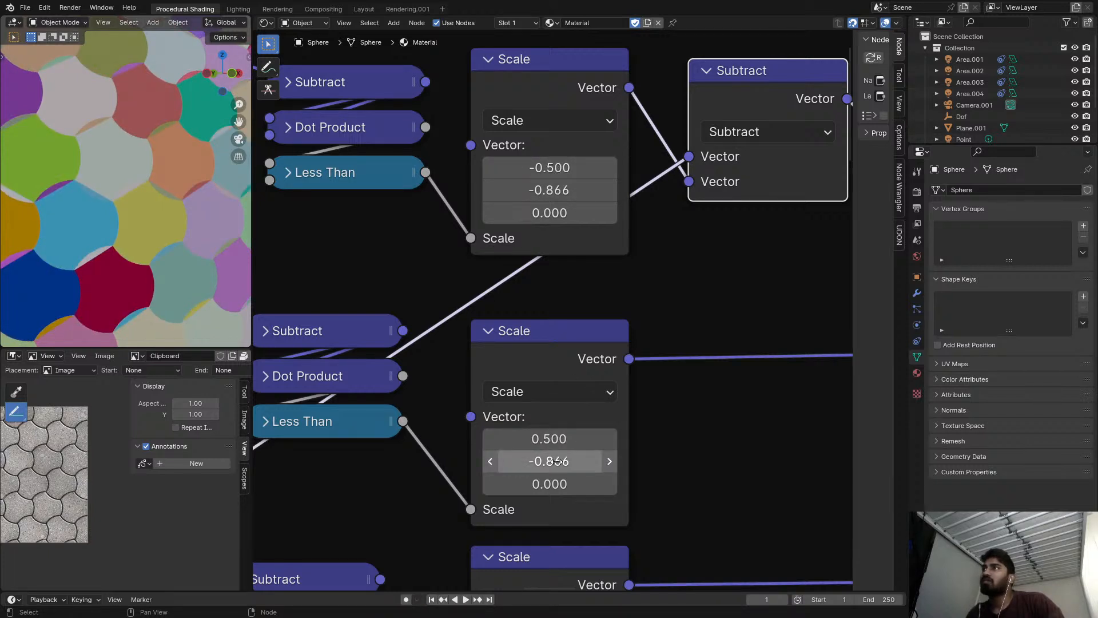
{"action": "key", "text": "minus"}
{"action": "key", "text": "minus"}
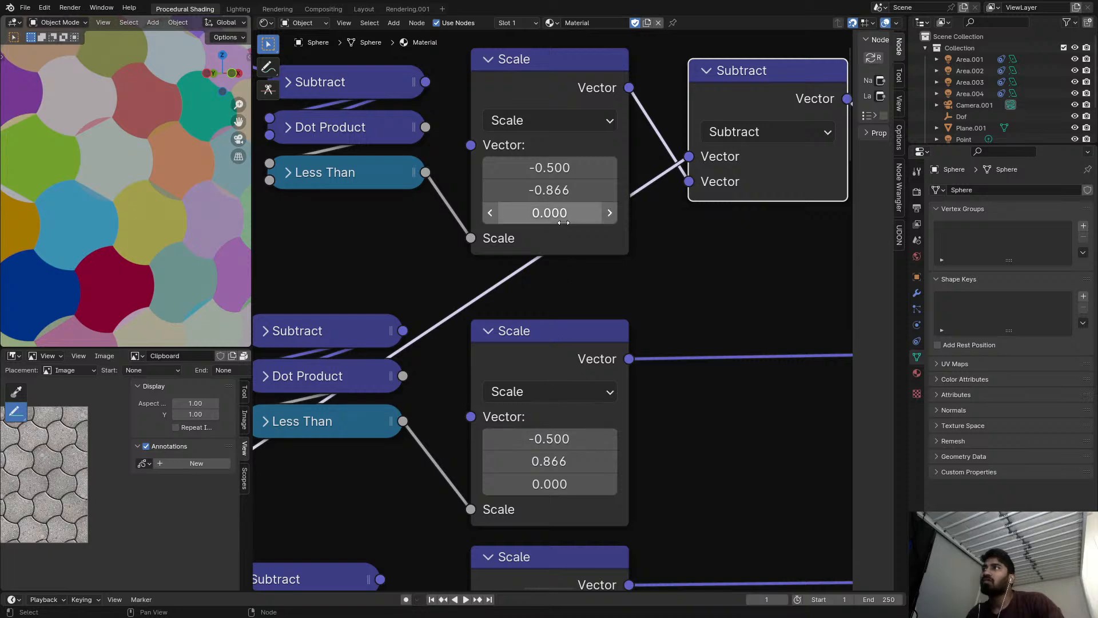
Examine the tile colors on the sphere and the copied frame's node chain through to its White Noise Texture.
{"action": "scroll", "coordinate": [169, 226], "scroll_direction": "up", "scroll_amount": 4}
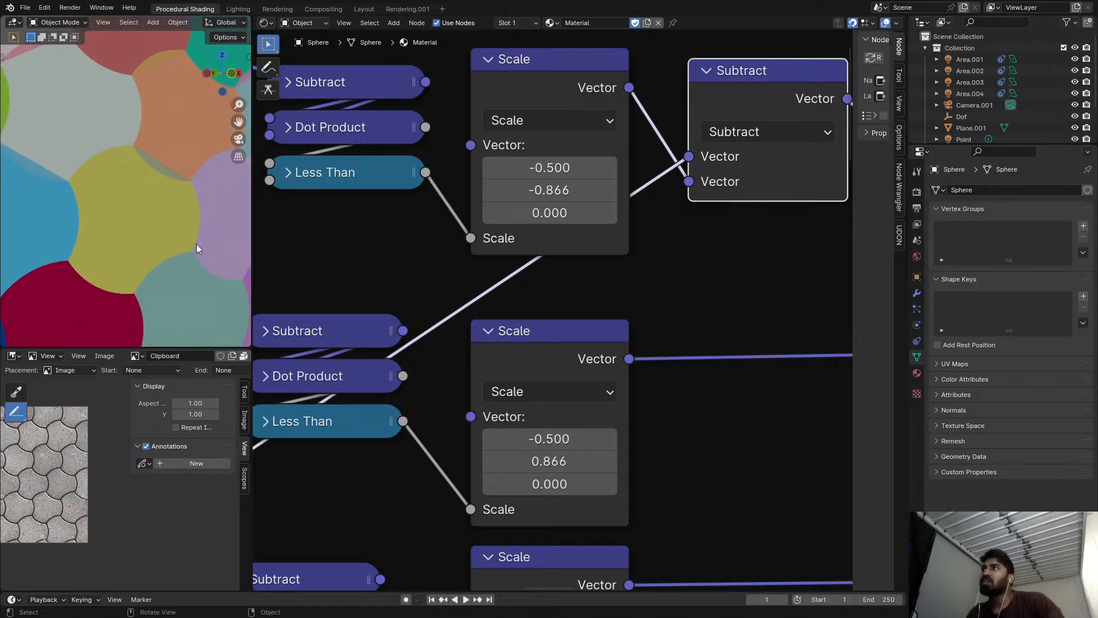
{"action": "scroll", "coordinate": [160, 172], "scroll_direction": "down", "scroll_amount": 5}
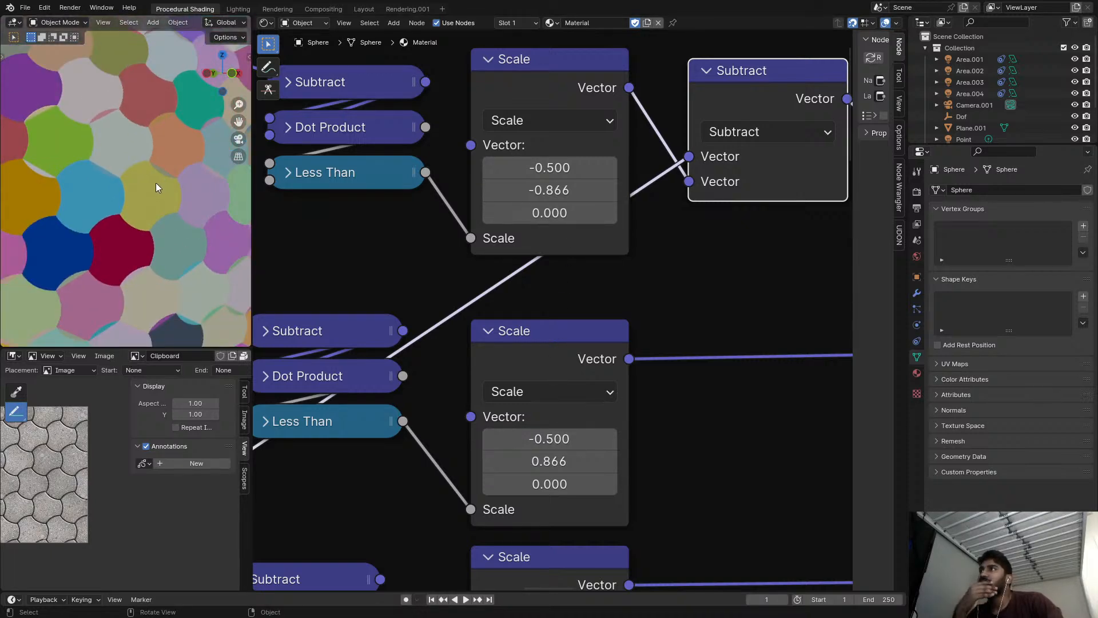
{"action": "scroll", "coordinate": [572, 229], "scroll_direction": "down", "scroll_amount": 6}
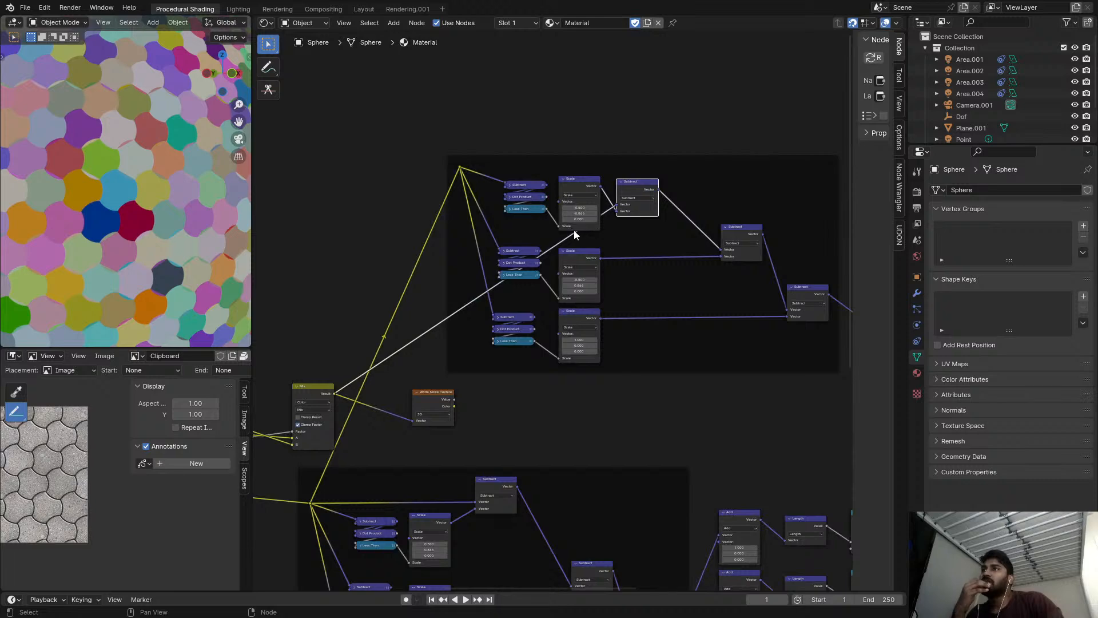
{"action": "scroll", "coordinate": [521, 252], "scroll_direction": "down", "scroll_amount": 3}
{"action": "middle_click_drag", "start_coordinate": [522, 252], "coordinate": [594, 204]}
{"action": "middle_click_drag", "start_coordinate": [435, 303], "coordinate": [553, 307]}
{"action": "scroll", "coordinate": [467, 293], "scroll_direction": "up", "scroll_amount": 1}
{"action": "scroll", "coordinate": [657, 316], "scroll_direction": "down", "scroll_amount": 3}
{"action": "middle_click_drag", "start_coordinate": [658, 315], "coordinate": [513, 291]}
{"action": "scroll", "coordinate": [687, 260], "scroll_direction": "up", "scroll_amount": 3}
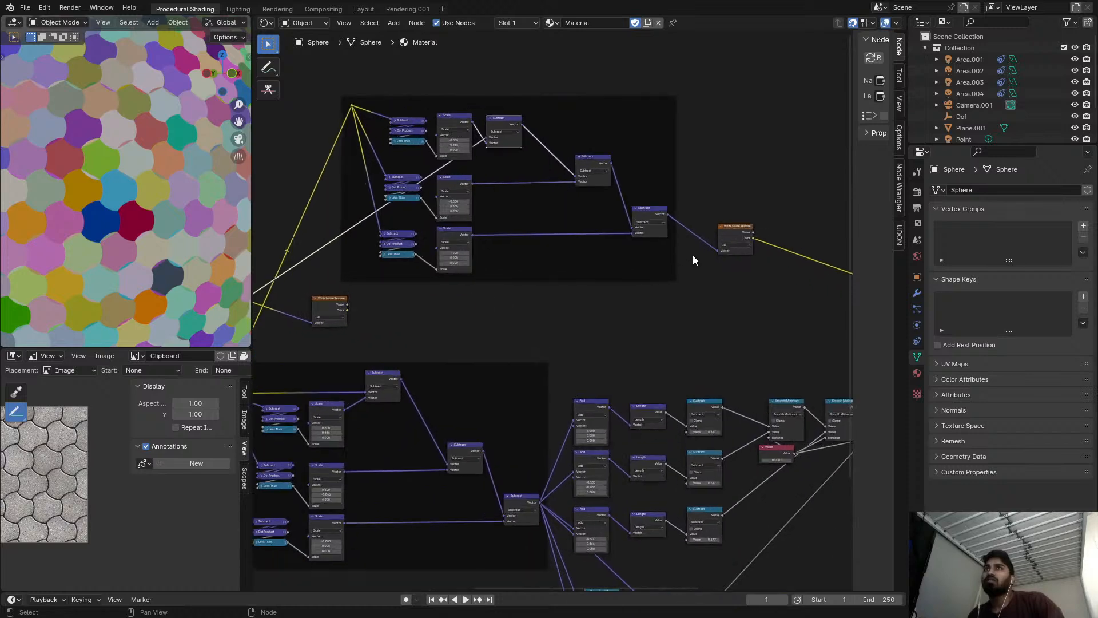
Preview the White Noise Texture fed by the copied frame, and then the result of the upper Mix node, on the sphere.
{"action": "left_click", "coordinate": [741, 231], "text": "ctrl+shift"}
{"action": "left_click", "coordinate": [740, 232], "text": "ctrl+shift"}
{"action": "middle_click_drag", "start_coordinate": [401, 295], "coordinate": [544, 312]}
{"action": "scroll", "coordinate": [466, 297], "scroll_direction": "up", "scroll_amount": 1}
{"action": "middle_click_drag", "start_coordinate": [341, 314], "coordinate": [343, 335]}
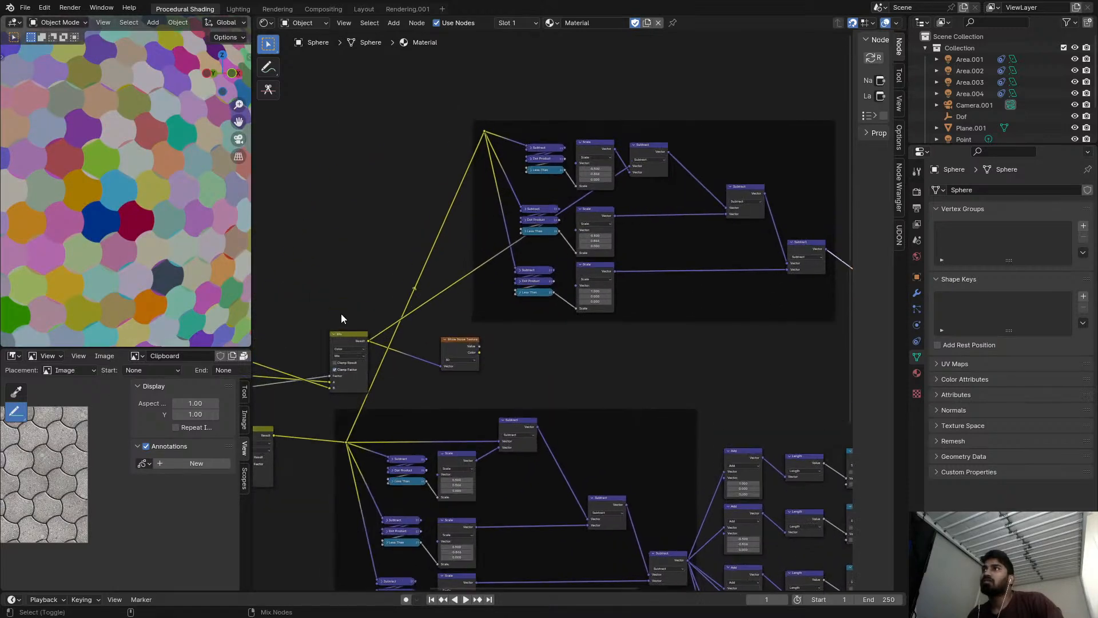
Duplicate the Add node that feeds the upper Mix node onto its link into that Mix, and switch the copy to Divide.
{"action": "middle_click_drag", "start_coordinate": [621, 309], "coordinate": [524, 286]}
{"action": "scroll", "coordinate": [524, 284], "scroll_direction": "up", "scroll_amount": 2}
{"action": "middle_click_drag", "start_coordinate": [397, 280], "coordinate": [567, 268]}
{"action": "left_click_drag", "start_coordinate": [517, 321], "coordinate": [640, 335]}
{"action": "middle_click_drag", "start_coordinate": [458, 279], "coordinate": [626, 273]}
{"action": "left_click", "coordinate": [469, 314], "text": "ctrl+shift"}
{"action": "scroll", "coordinate": [616, 294], "scroll_direction": "down", "scroll_amount": 5}
{"action": "scroll", "coordinate": [482, 283], "scroll_direction": "up", "scroll_amount": 1}
{"action": "left_click", "coordinate": [397, 272]}
{"action": "key", "text": "shift+d"}
{"action": "left_click", "coordinate": [483, 286]}
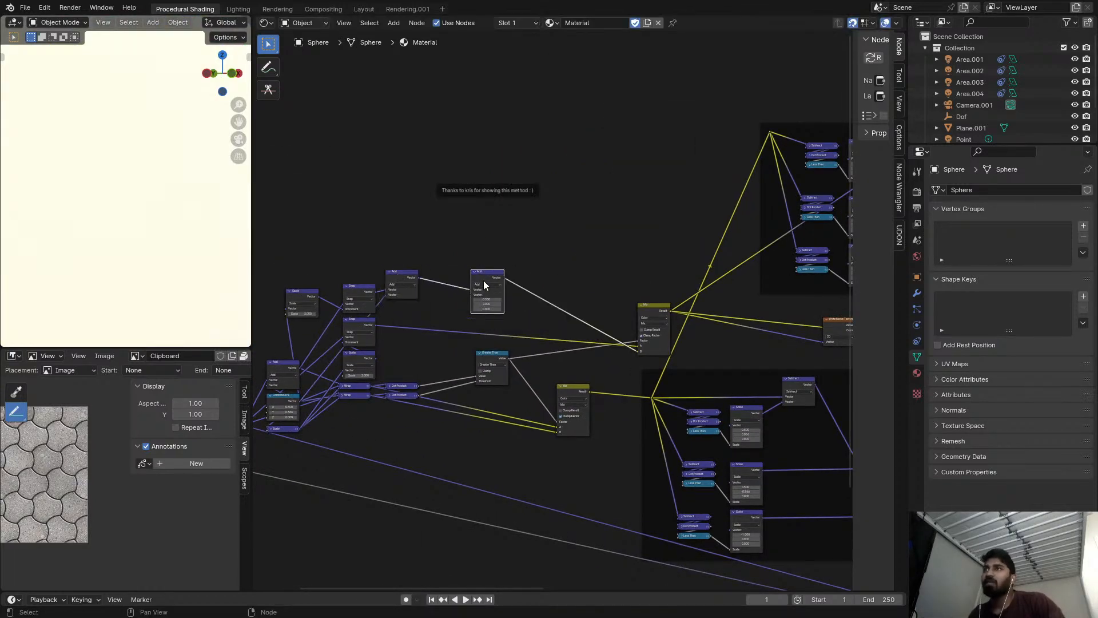
{"action": "left_click", "coordinate": [485, 286]}
{"action": "left_click", "coordinate": [479, 311]}
Connect the Value node's output to the second vector input of the Divide node before the upper Mix, and check the previewed pattern.
{"action": "middle_click_drag", "start_coordinate": [255, 471], "coordinate": [410, 423]}
{"action": "right_click_drag", "start_coordinate": [384, 418], "coordinate": [656, 250], "text": "alt"}
{"action": "scroll", "coordinate": [686, 250], "scroll_direction": "down", "scroll_amount": 4}
{"action": "middle_click_drag", "start_coordinate": [685, 250], "coordinate": [784, 266]}
{"action": "scroll", "coordinate": [191, 204], "scroll_direction": "down", "scroll_amount": 3}
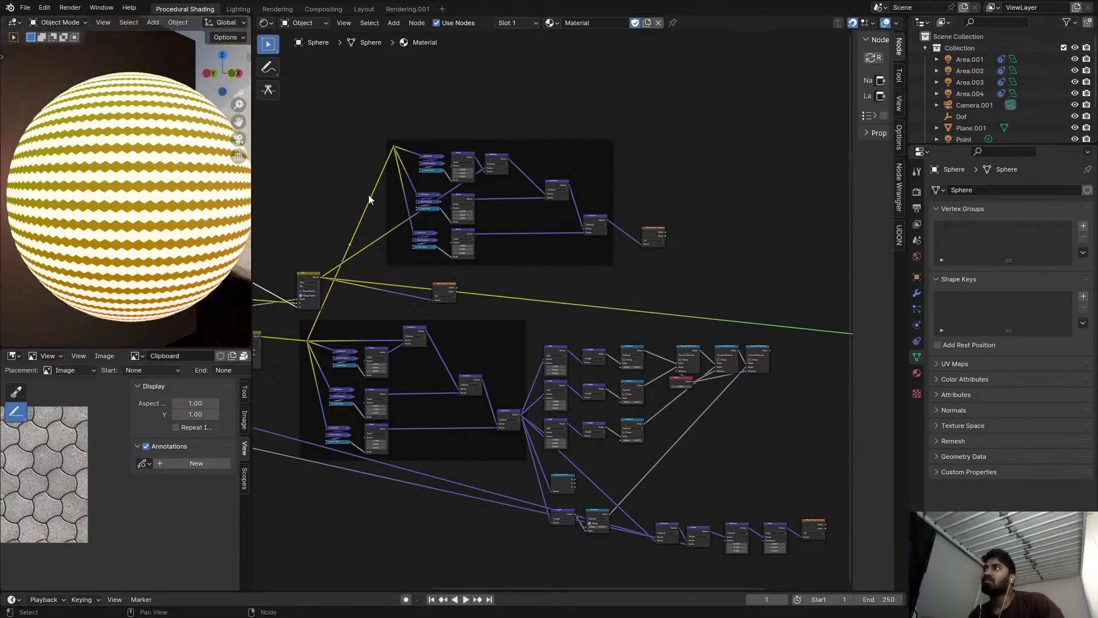
{"action": "middle_click_drag", "start_coordinate": [309, 288], "coordinate": [463, 280]}
{"action": "scroll", "coordinate": [463, 280], "scroll_direction": "up", "scroll_amount": 1}
{"action": "middle_click_drag", "start_coordinate": [464, 281], "coordinate": [684, 269]}
{"action": "scroll", "coordinate": [530, 253], "scroll_direction": "up", "scroll_amount": 3}
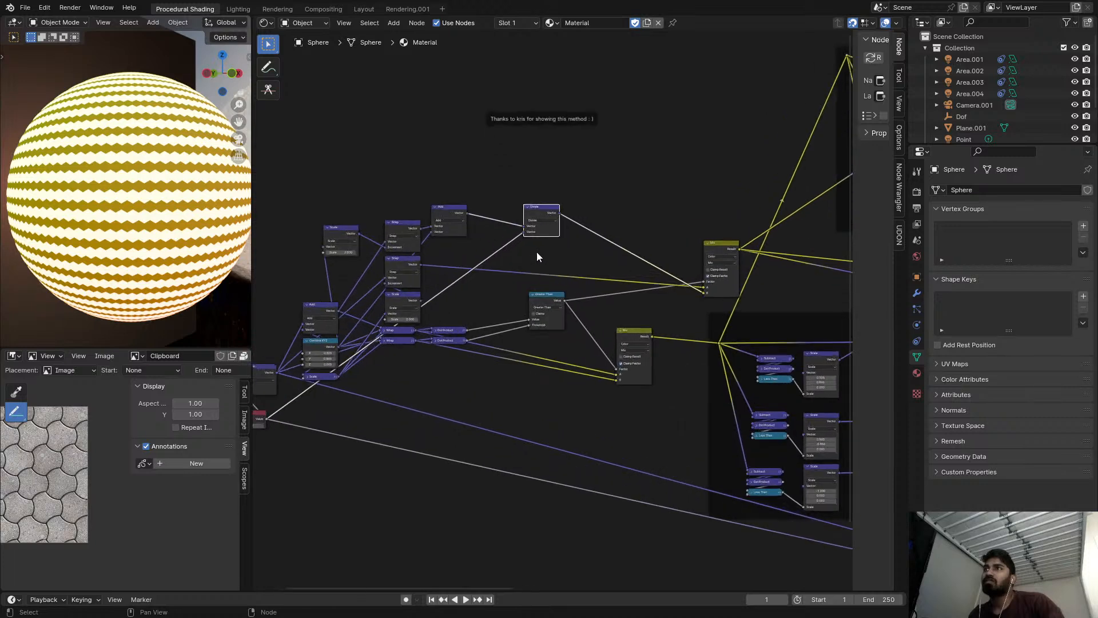
Remove the Divide node before the upper Mix while keeping the Add node linked to the Mix.
{"action": "left_click", "coordinate": [549, 214]}
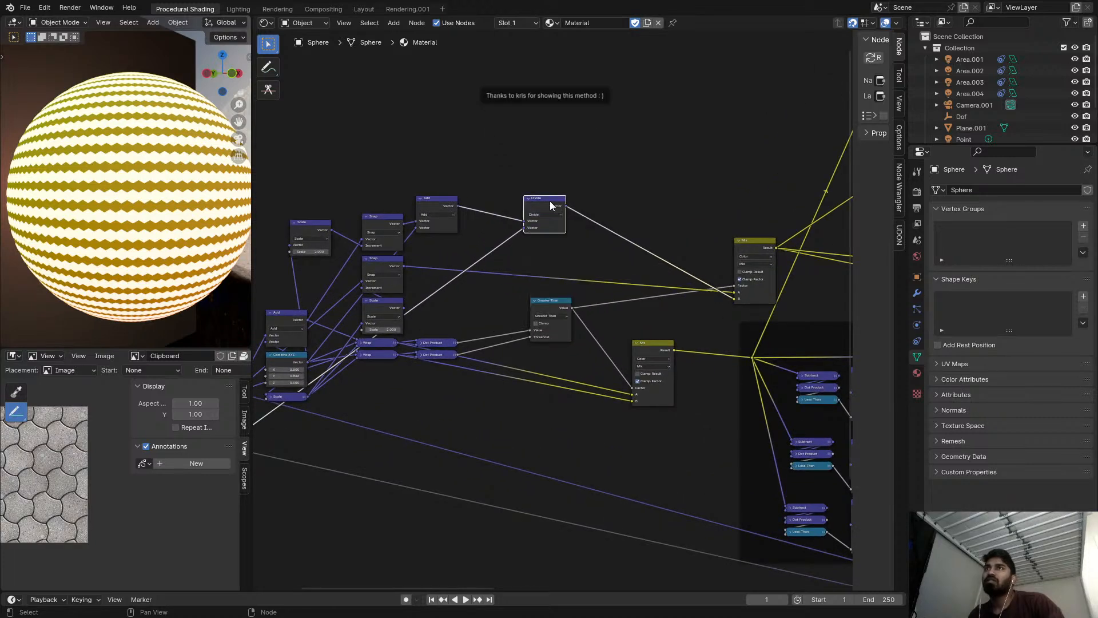
{"action": "key", "text": "ctrl+x"}
{"action": "left_click_drag", "start_coordinate": [742, 248], "coordinate": [657, 236]}
Add a reroute point shared by the links leaving the upper Mix node.
{"action": "scroll", "coordinate": [801, 253], "scroll_direction": "down", "scroll_amount": 3}
{"action": "middle_click_drag", "start_coordinate": [800, 253], "coordinate": [474, 294]}
{"action": "scroll", "coordinate": [471, 272], "scroll_direction": "up", "scroll_amount": 1}
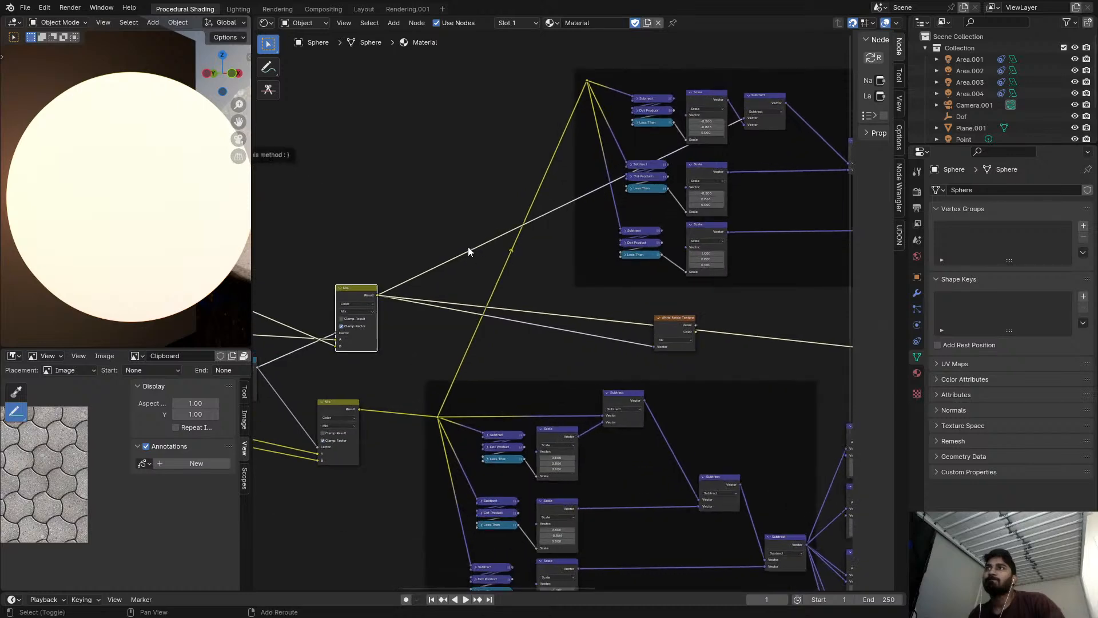
{"action": "right_click_drag", "start_coordinate": [467, 306], "coordinate": [467, 326], "text": "shift"}
Duplicate the Add node onto the link between the upper Mix node and its reroute, and switch the copy to Divide.
{"action": "middle_click_drag", "start_coordinate": [269, 269], "coordinate": [420, 273]}
{"action": "middle_click_drag", "start_coordinate": [335, 286], "coordinate": [407, 260]}
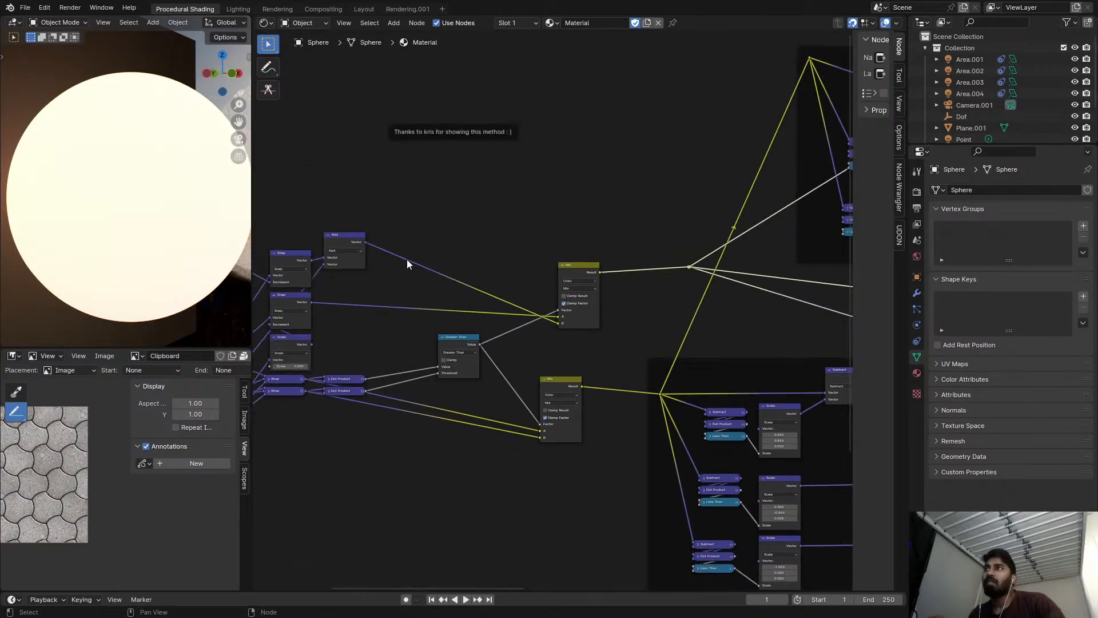
{"action": "key", "text": "shift+d"}
{"action": "left_click", "coordinate": [658, 256]}
{"action": "left_click", "coordinate": [656, 269]}
{"action": "left_click", "coordinate": [635, 303]}
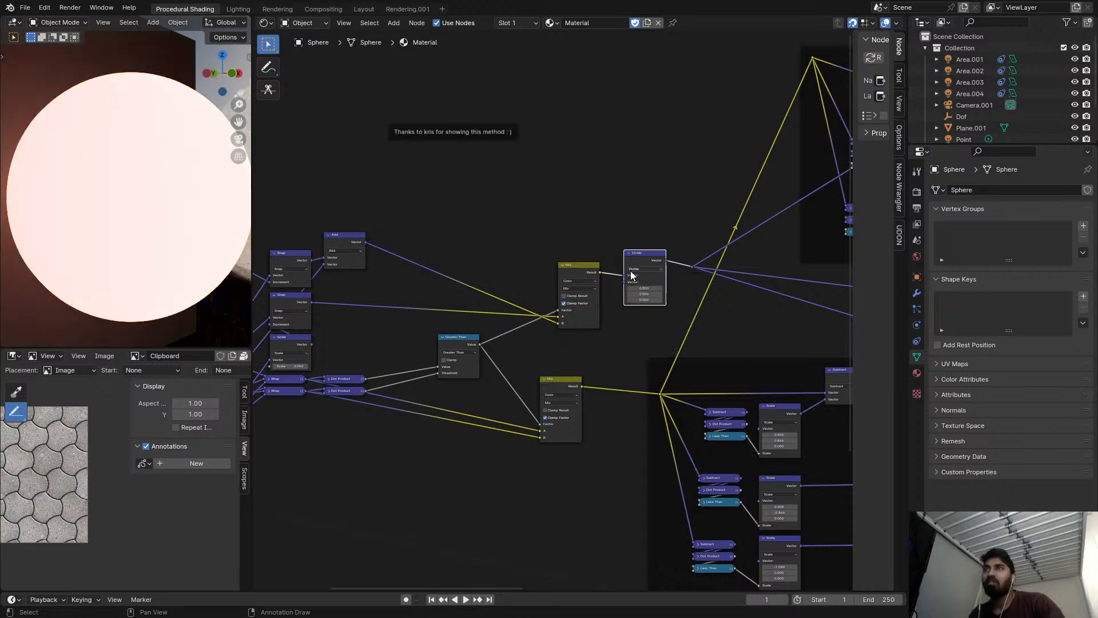
Connect the Value node's output to the second vector input of the Divide node after the upper Mix.
{"action": "scroll", "coordinate": [491, 321], "scroll_direction": "down", "scroll_amount": 3}
{"action": "mouse_move", "coordinate": [294, 434]}
{"action": "right_mouse_down", "text": "alt"}
{"action": "mouse_move", "coordinate": [661, 334]}
{"action": "mouse_move", "coordinate": [640, 307]}
{"action": "right_mouse_up", "text": "alt"}
{"action": "middle_click_drag", "start_coordinate": [640, 308], "coordinate": [554, 297]}
{"action": "scroll", "coordinate": [554, 293], "scroll_direction": "up", "scroll_amount": 4}
{"action": "scroll", "coordinate": [491, 265], "scroll_direction": "up", "scroll_amount": 1}
Preview the Color output of the White Noise Texture fed by the copied frame on the sphere.
{"action": "scroll", "coordinate": [66, 181], "scroll_direction": "up", "scroll_amount": 5}
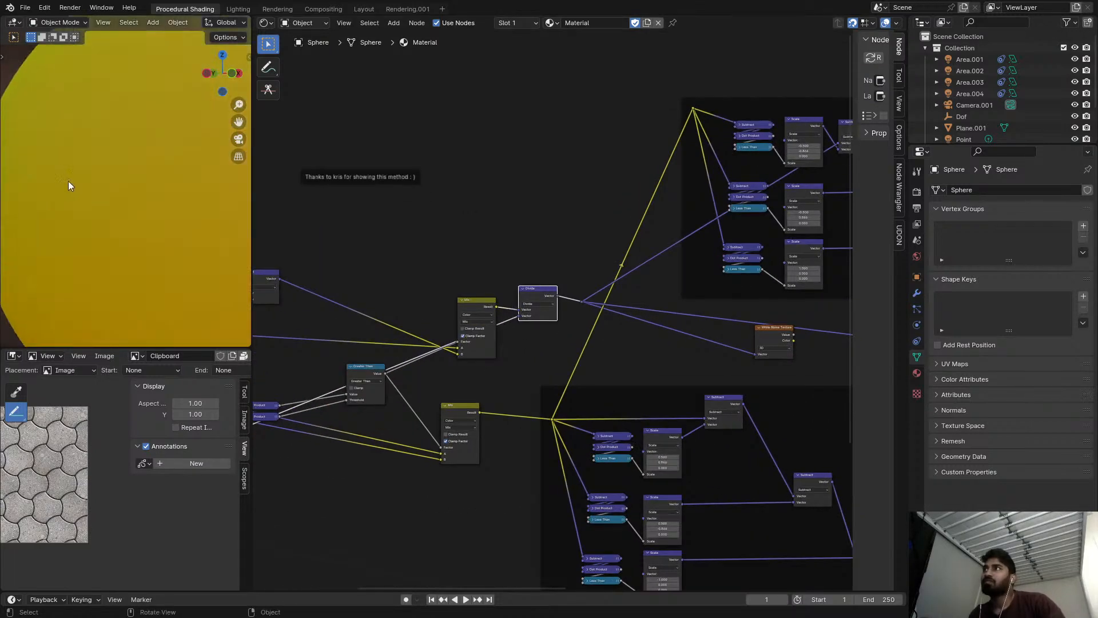
{"action": "scroll", "coordinate": [126, 191], "scroll_direction": "down", "scroll_amount": 2}
{"action": "scroll", "coordinate": [624, 177], "scroll_direction": "down", "scroll_amount": 3}
{"action": "middle_click_drag", "start_coordinate": [798, 154], "coordinate": [554, 212]}
{"action": "scroll", "coordinate": [554, 212], "scroll_direction": "up", "scroll_amount": 4}
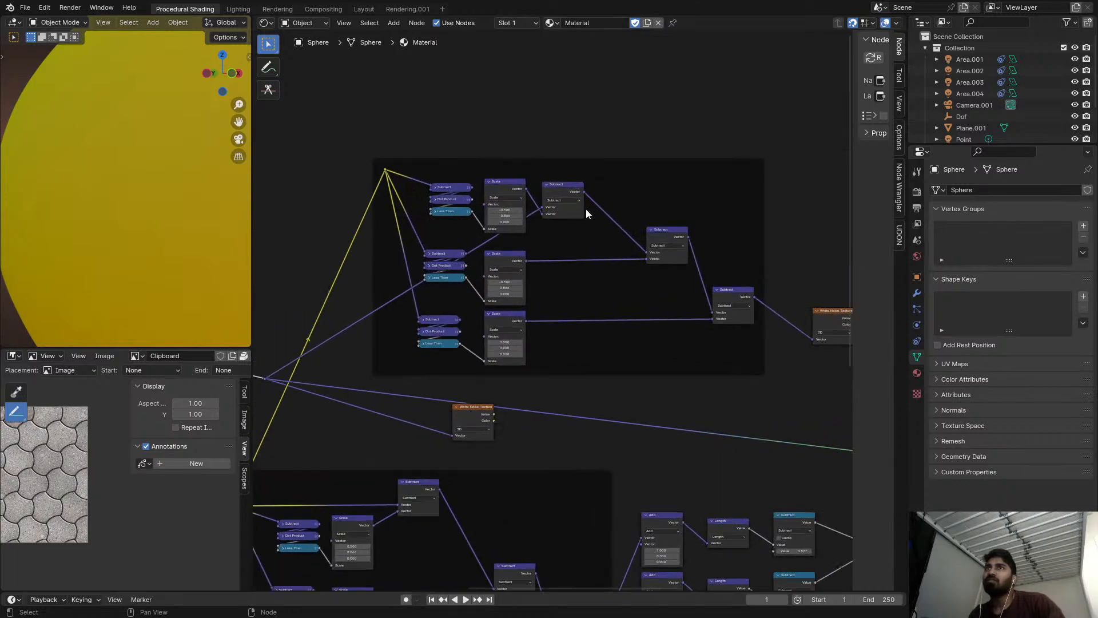
{"action": "left_click", "coordinate": [685, 246], "text": "ctrl+shift"}
{"action": "scroll", "coordinate": [761, 272], "scroll_direction": "up", "scroll_amount": 1}
{"action": "middle_click_drag", "start_coordinate": [761, 272], "coordinate": [630, 262]}
{"action": "left_click", "coordinate": [612, 294], "text": "ctrl+shift"}
{"action": "left_click", "coordinate": [716, 304], "text": "ctrl+shift"}
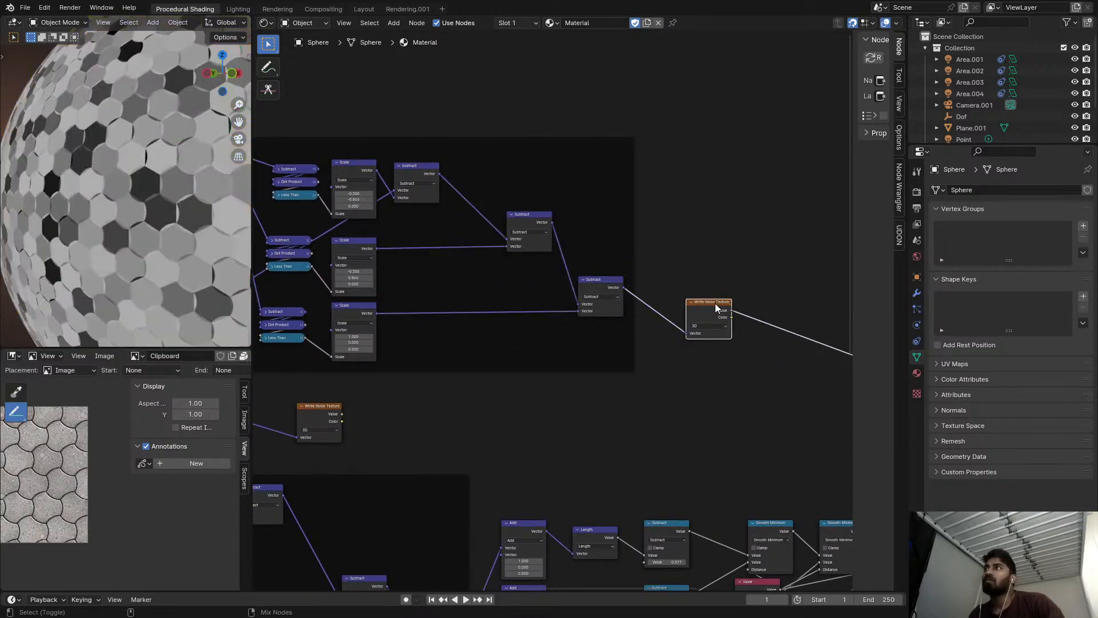
{"action": "left_click", "coordinate": [711, 309], "text": "ctrl+shift"}
Set the copied frame's top Scale vector to X 0.500 and Y 0.866, and the middle one to X 0.500 and Y -0.866.
{"action": "middle_click_drag", "start_coordinate": [702, 311], "coordinate": [819, 294]}
{"action": "scroll", "coordinate": [512, 195], "scroll_direction": "up", "scroll_amount": 2}
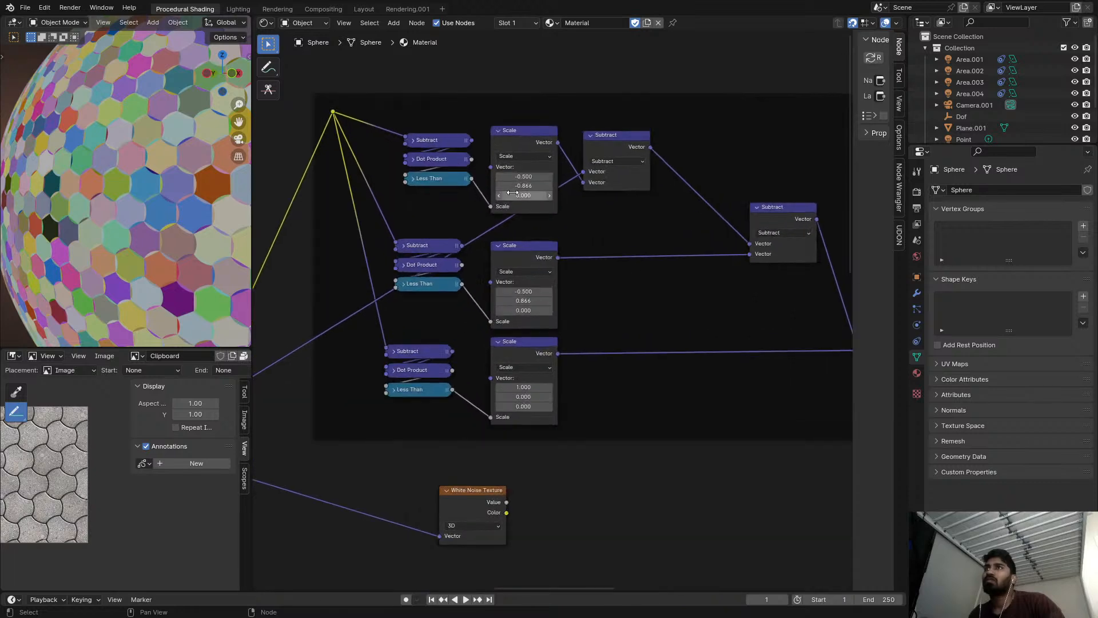
{"action": "scroll", "coordinate": [512, 195], "scroll_direction": "up", "scroll_amount": 2}
{"action": "scroll", "coordinate": [198, 184], "scroll_direction": "up", "scroll_amount": 5}
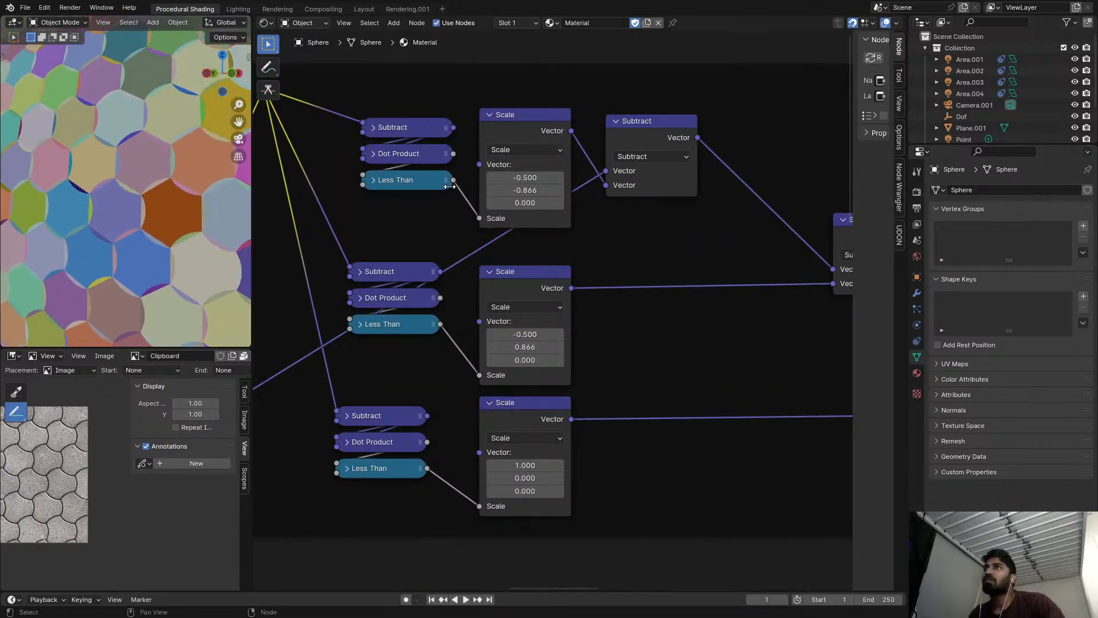
{"action": "key", "text": "minus"}
{"action": "key", "text": "minus"}
{"action": "key", "text": "minus"}
{"action": "key", "text": "minus"}
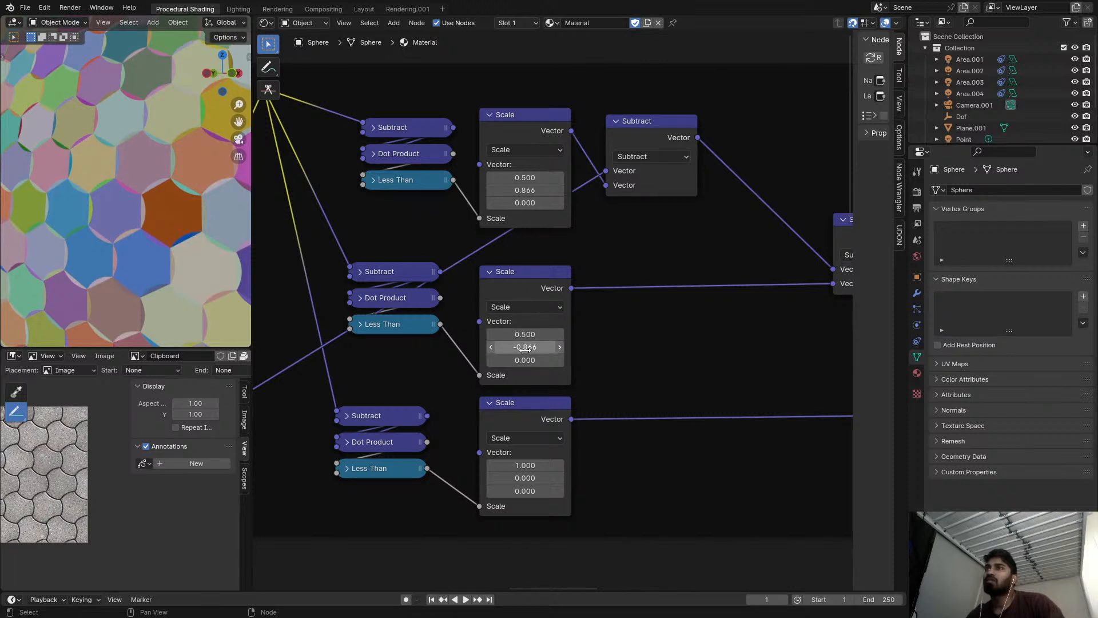
Try -1.000 for the bottom Scale vector's X, return it to 1.000, and set the top Scale vector's X to -0.500.
{"action": "key", "text": "minus"}
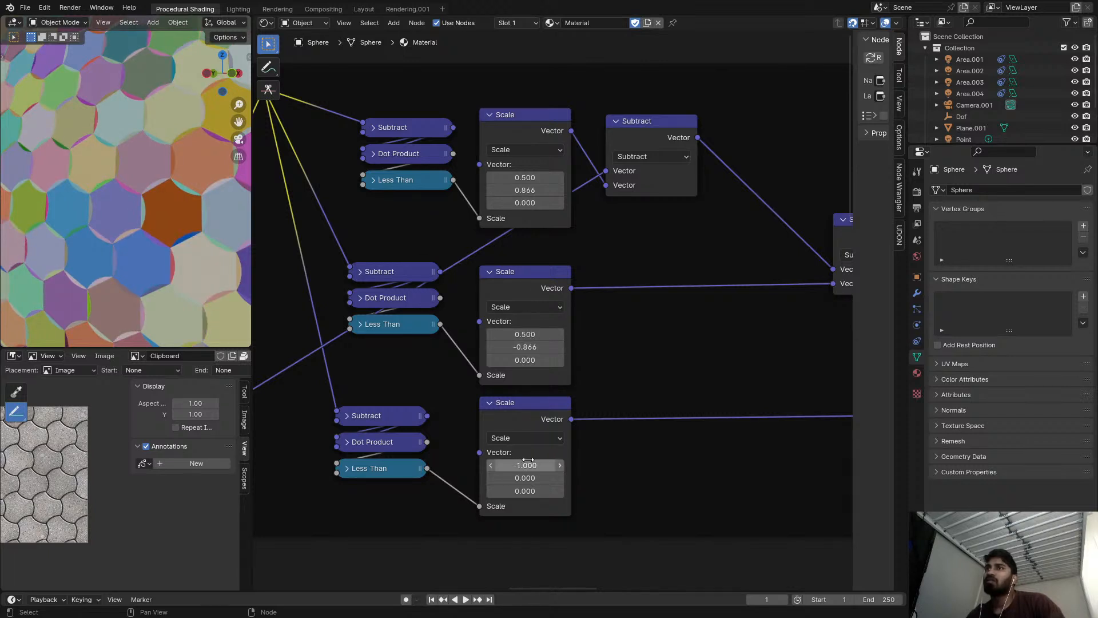
{"action": "key", "text": "minus"}
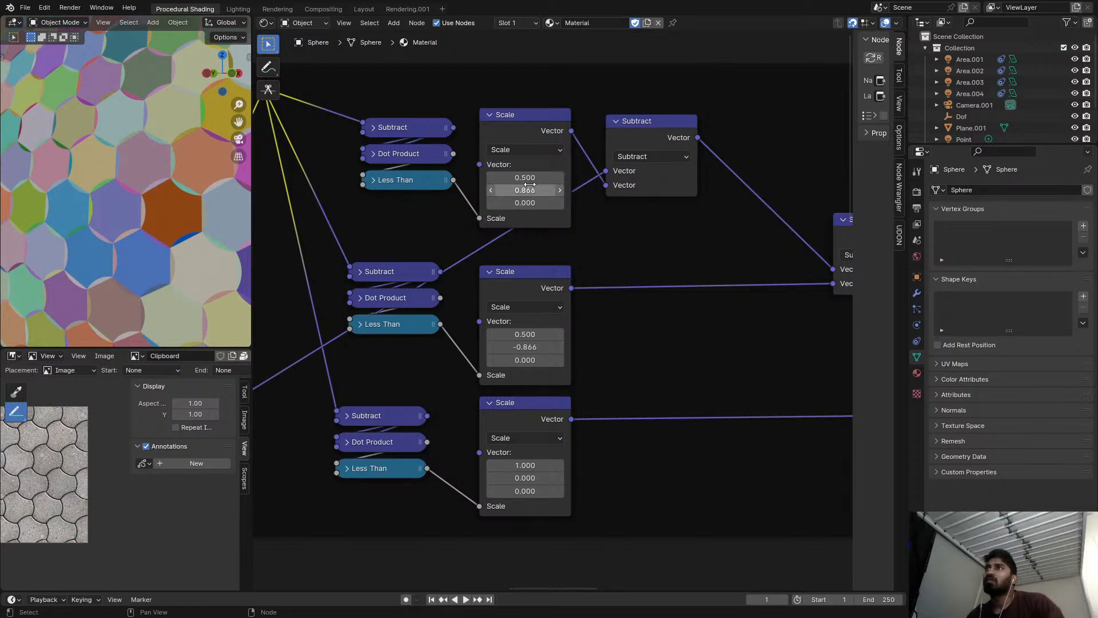
{"action": "key", "text": "minus"}
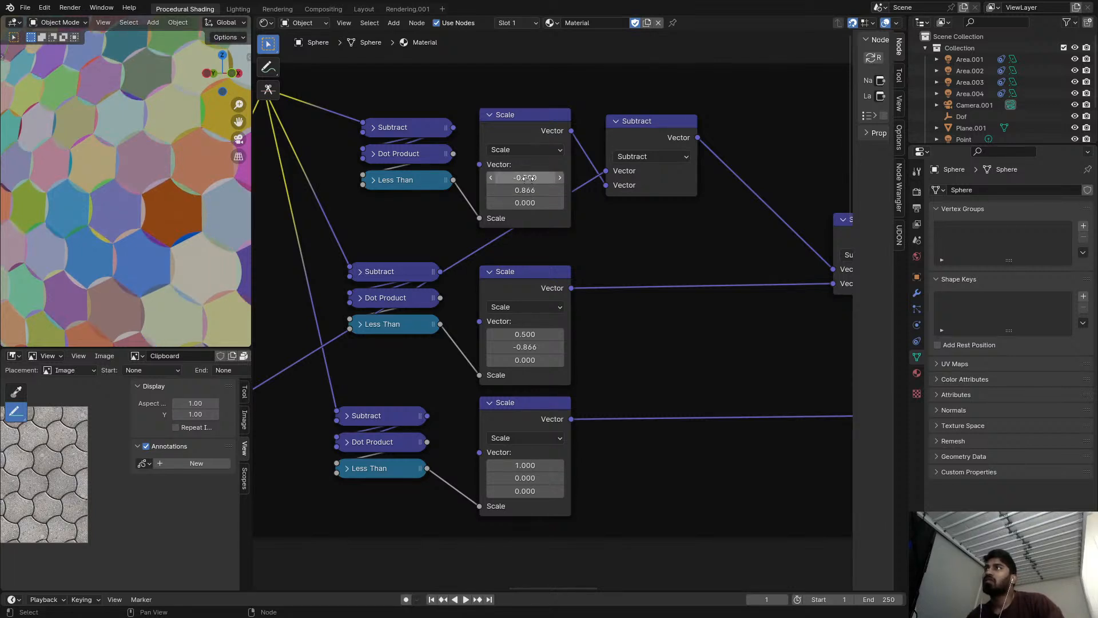
Undo the recent sign changes to the top and middle Scale vectors in the copied frame.
{"action": "scroll", "coordinate": [549, 194], "scroll_direction": "down", "scroll_amount": 4}
{"action": "middle_click_drag", "start_coordinate": [570, 223], "coordinate": [584, 194]}
{"action": "key", "text": "ctrl+z"}
{"action": "key", "text": "ctrl+z"}
{"action": "key", "text": "ctrl+z"}
{"action": "key", "text": "ctrl+z"}
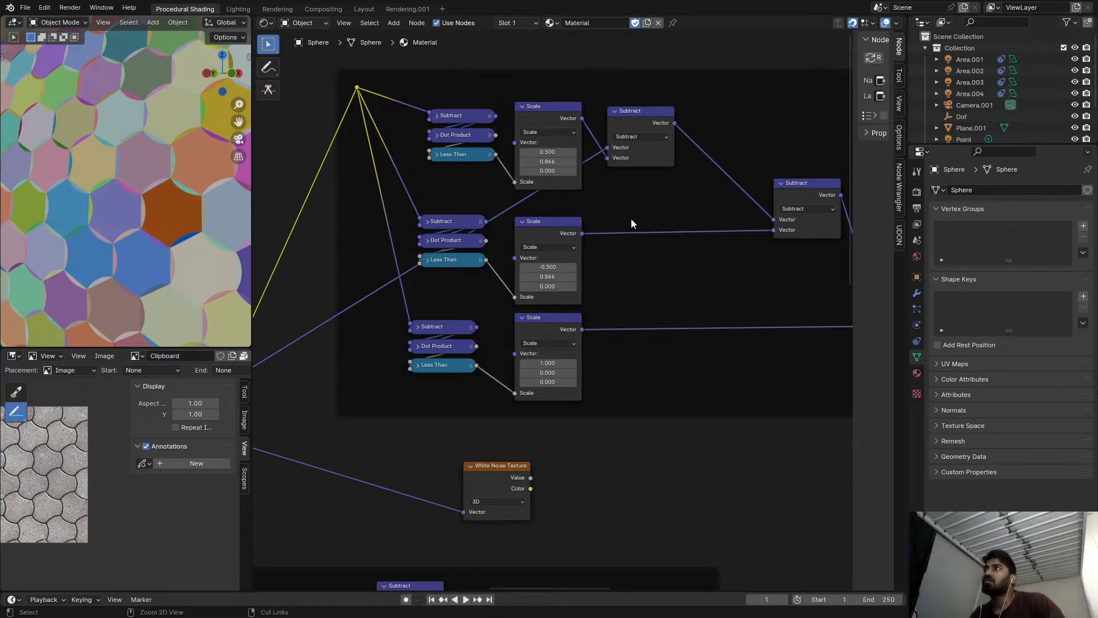
{"action": "key", "text": "ctrl+z"}
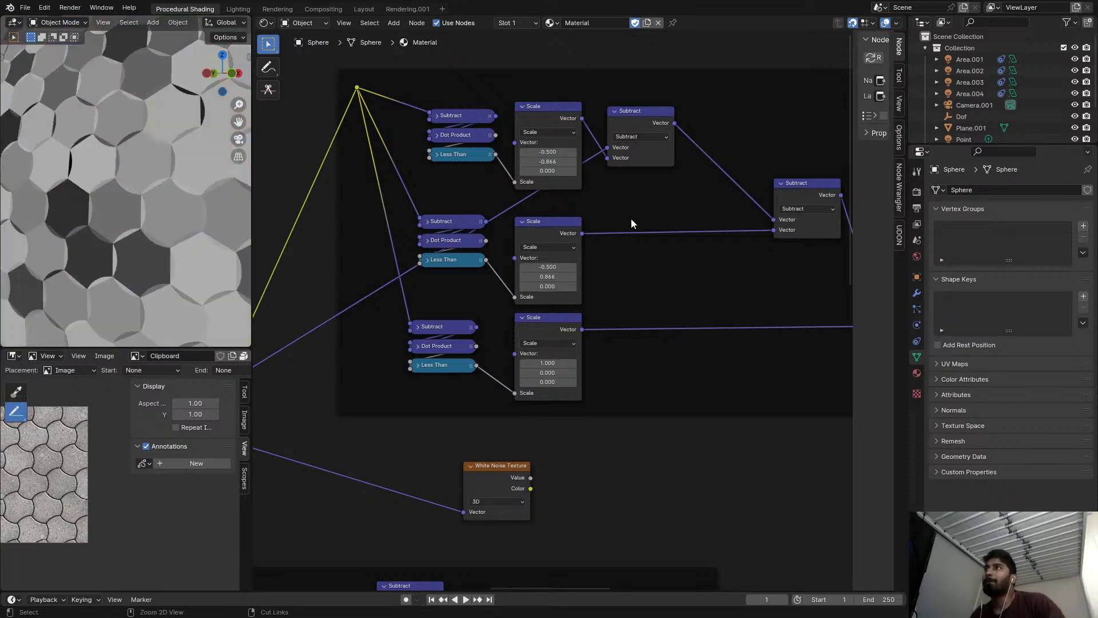
Preview the Color output of the White Noise Texture after the copied frame's last Subtract on the sphere.
{"action": "middle_click_drag", "start_coordinate": [635, 217], "coordinate": [544, 184]}
{"action": "scroll", "coordinate": [544, 184], "scroll_direction": "down", "scroll_amount": 5}
{"action": "left_click", "coordinate": [713, 270], "text": "ctrl+shift"}
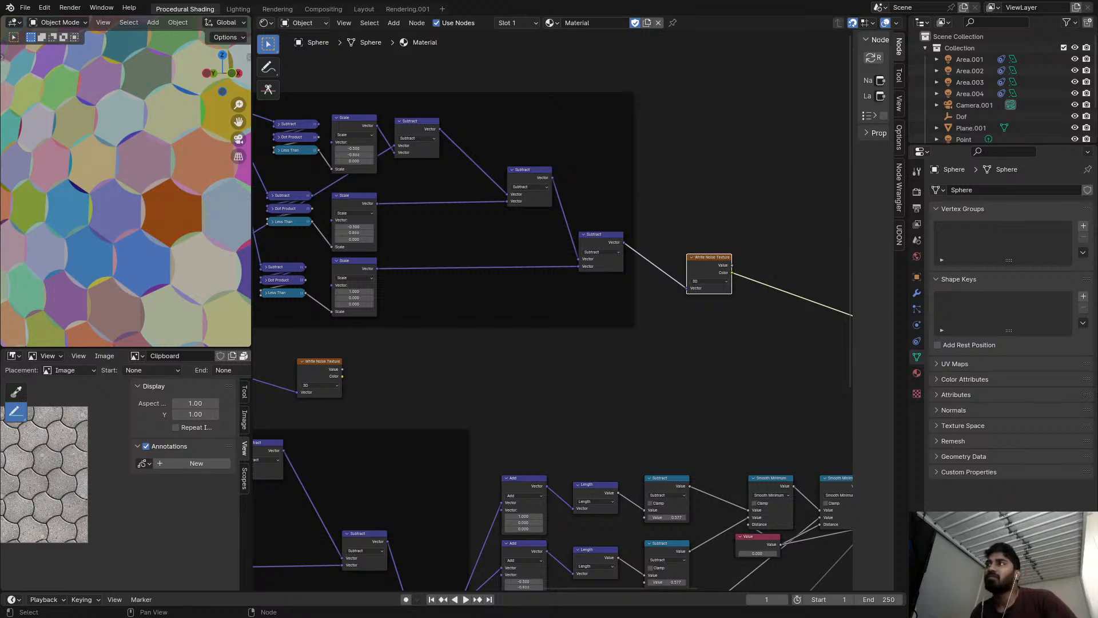
Remove the Divide node after the upper Mix while keeping its link to the copied frame intact.
{"action": "scroll", "coordinate": [447, 263], "scroll_direction": "down", "scroll_amount": 2}
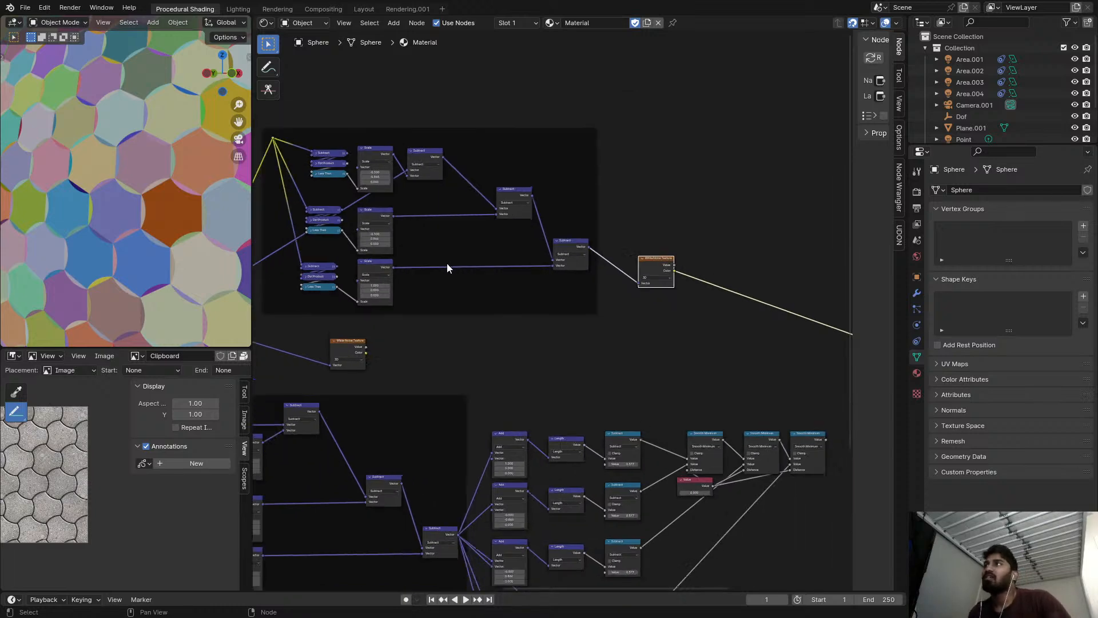
{"action": "scroll", "coordinate": [464, 237], "scroll_direction": "up", "scroll_amount": 5}
{"action": "scroll", "coordinate": [551, 245], "scroll_direction": "down", "scroll_amount": 3}
{"action": "scroll", "coordinate": [650, 236], "scroll_direction": "up", "scroll_amount": 2}
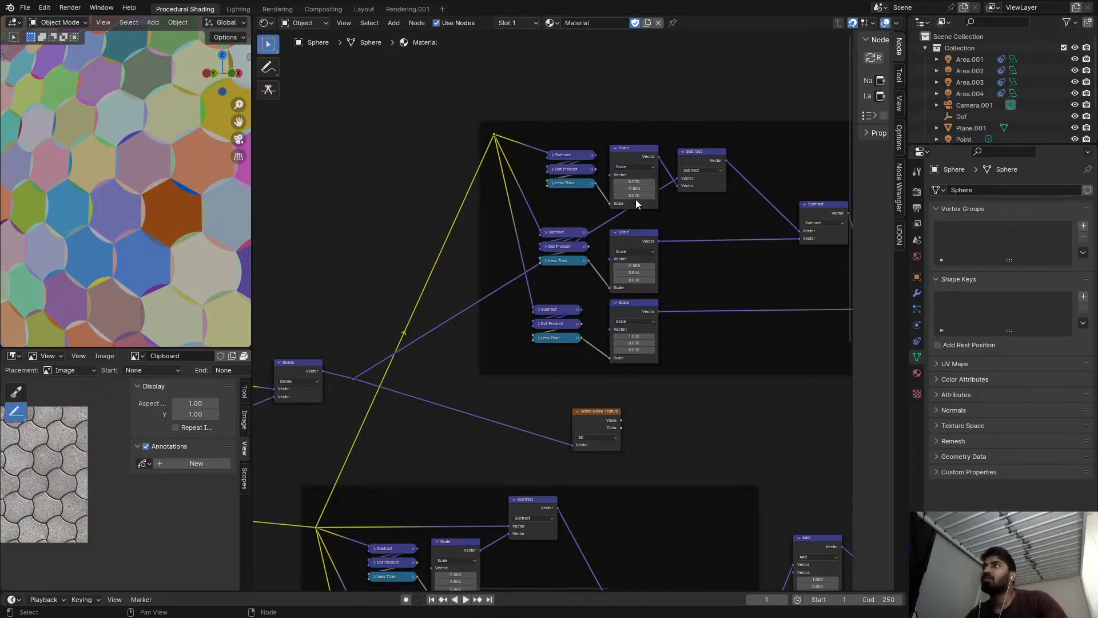
{"action": "scroll", "coordinate": [530, 301], "scroll_direction": "down", "scroll_amount": 1}
{"action": "scroll", "coordinate": [349, 344], "scroll_direction": "up", "scroll_amount": 1}
{"action": "key", "text": "ctrl+z"}
{"action": "left_click", "coordinate": [366, 318]}
{"action": "key", "text": "ctrl+x"}
{"action": "middle_click_drag", "start_coordinate": [426, 297], "coordinate": [355, 332]}
Try flipping the X signs of the middle and bottom Scale vectors, restore them, and set the top Scale vector's X to -0.500.
{"action": "scroll", "coordinate": [191, 196], "scroll_direction": "down", "scroll_amount": 1}
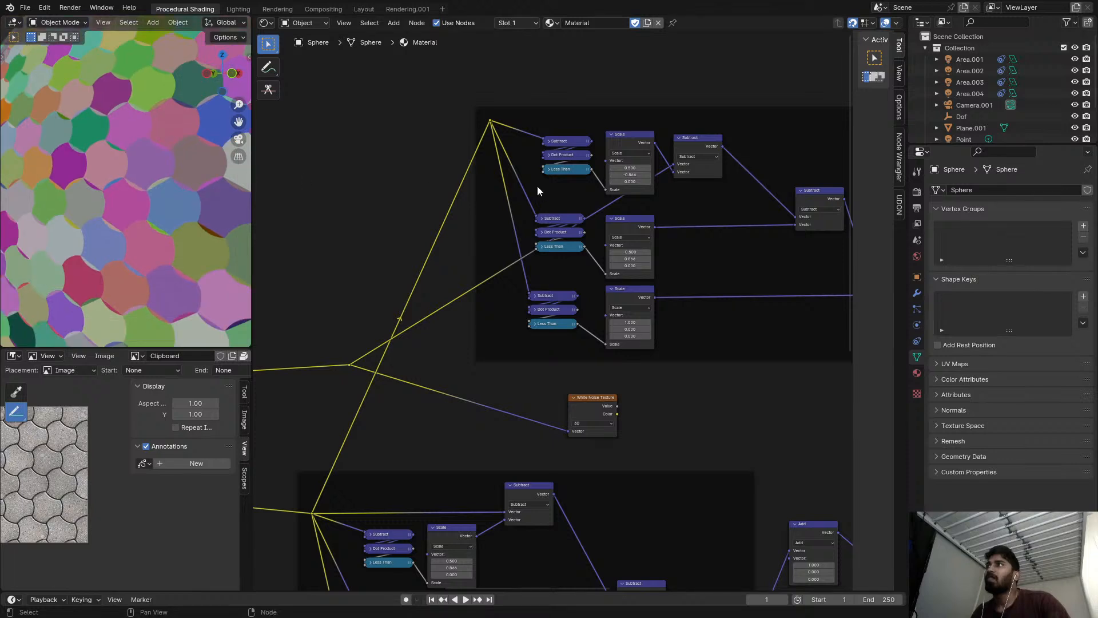
{"action": "middle_click_drag", "start_coordinate": [634, 145], "coordinate": [462, 217]}
{"action": "scroll", "coordinate": [462, 220], "scroll_direction": "up", "scroll_amount": 3}
{"action": "middle_click_drag", "start_coordinate": [447, 371], "coordinate": [484, 323]}
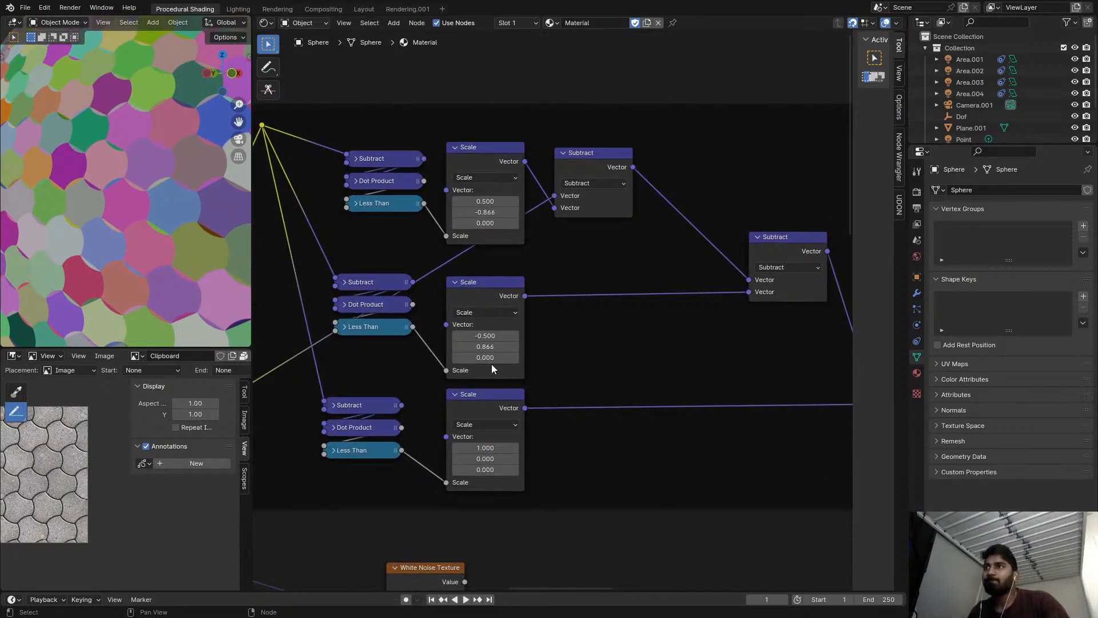
{"action": "key", "text": "minus"}
{"action": "key", "text": "minus"}
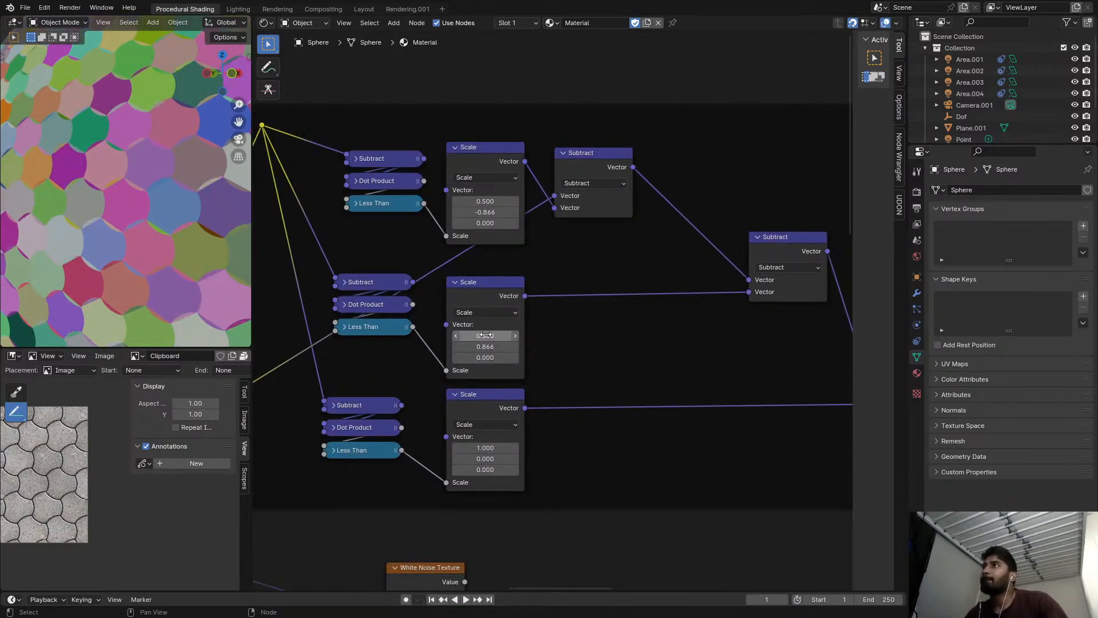
{"action": "key", "text": "minus"}
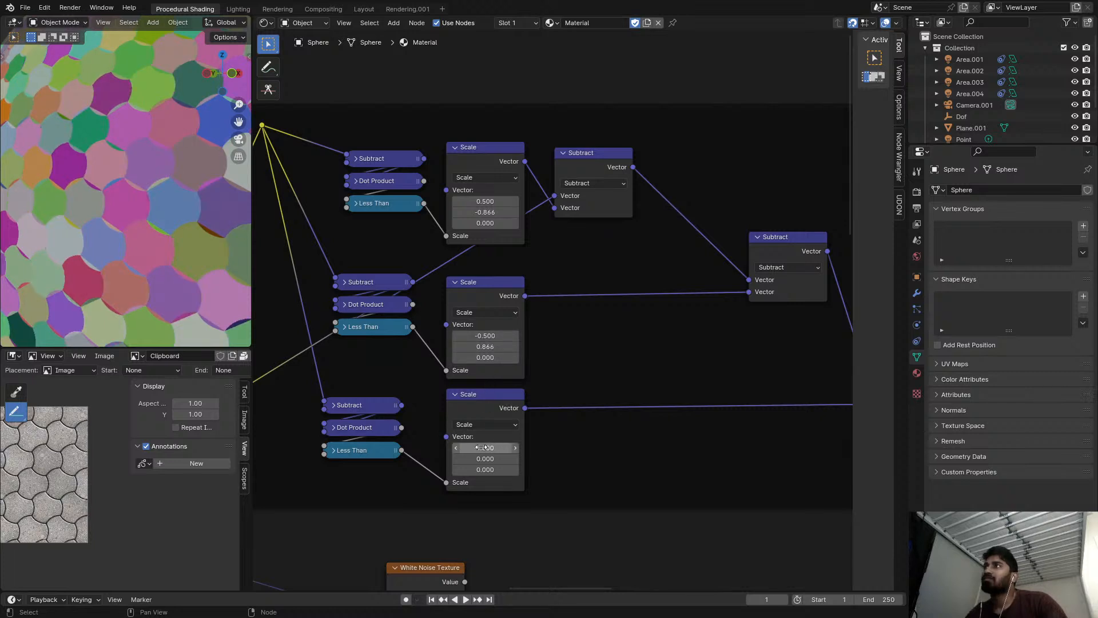
{"action": "key", "text": "minus"}
{"action": "key", "text": "minus"}
{"action": "key", "text": "minus"}
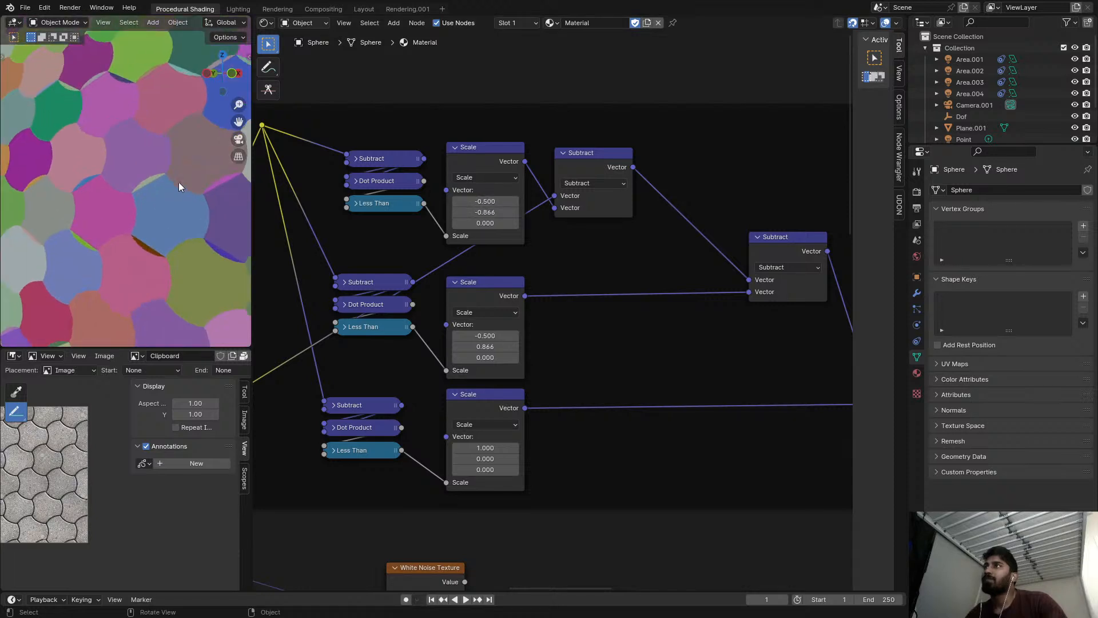
Examine the random tile colors and the curved tile edges across different areas of the sphere.
{"action": "scroll", "coordinate": [87, 206], "scroll_direction": "up", "scroll_amount": 6}
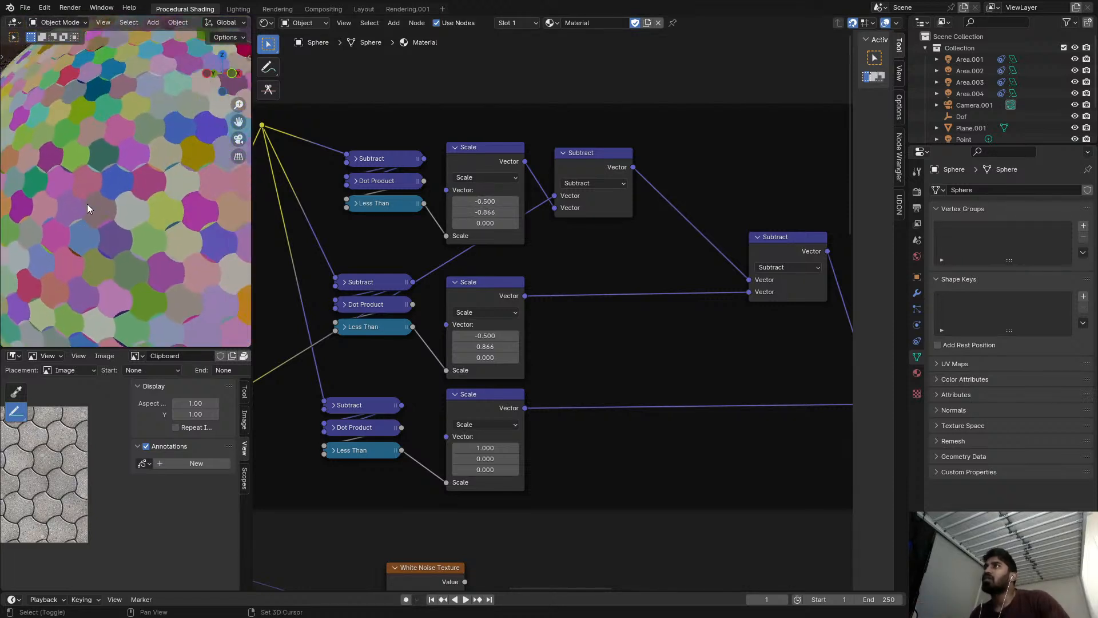
{"action": "middle_click_drag", "start_coordinate": [157, 209], "coordinate": [135, 245], "text": "shift"}
{"action": "scroll", "coordinate": [193, 268], "scroll_direction": "up", "scroll_amount": 1}
{"action": "middle_click_drag", "start_coordinate": [220, 265], "coordinate": [50, 215], "text": "shift"}
{"action": "scroll", "coordinate": [166, 240], "scroll_direction": "down", "scroll_amount": 5}
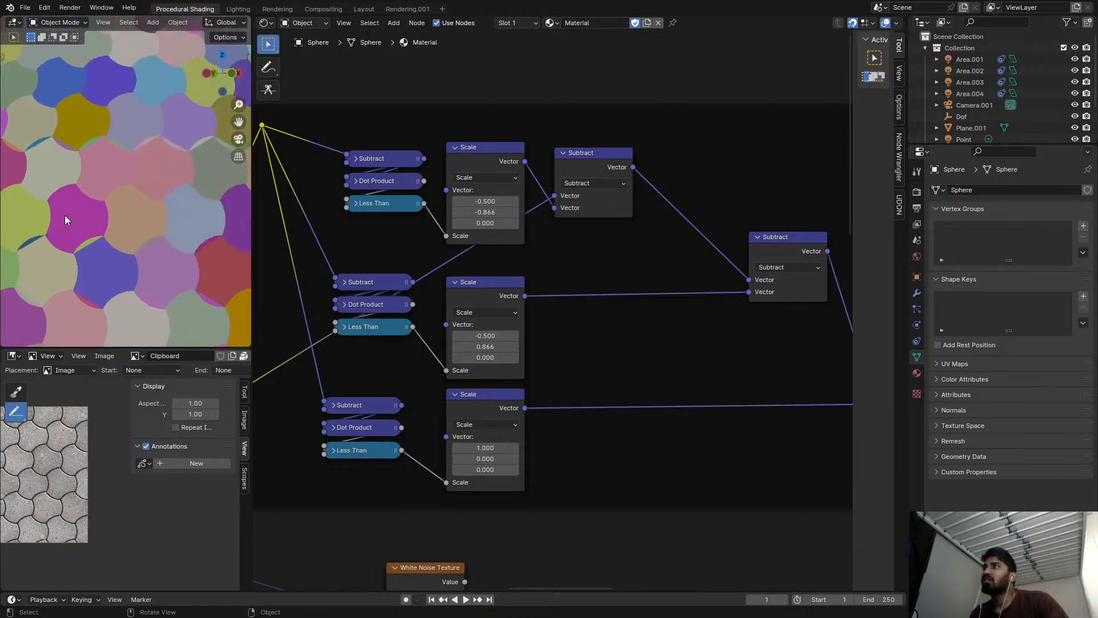
{"action": "scroll", "coordinate": [128, 243], "scroll_direction": "down", "scroll_amount": 5}
{"action": "scroll", "coordinate": [132, 262], "scroll_direction": "up", "scroll_amount": 6}
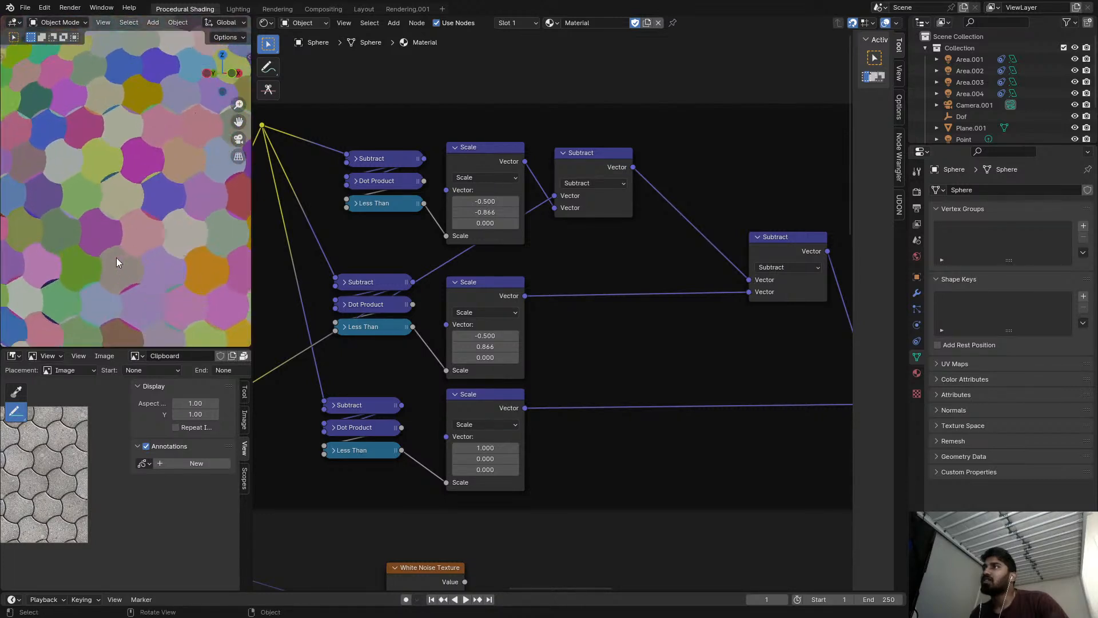
{"action": "middle_click_drag", "start_coordinate": [86, 233], "coordinate": [139, 201], "text": "shift"}
{"action": "scroll", "coordinate": [476, 206], "scroll_direction": "up", "scroll_amount": 2}
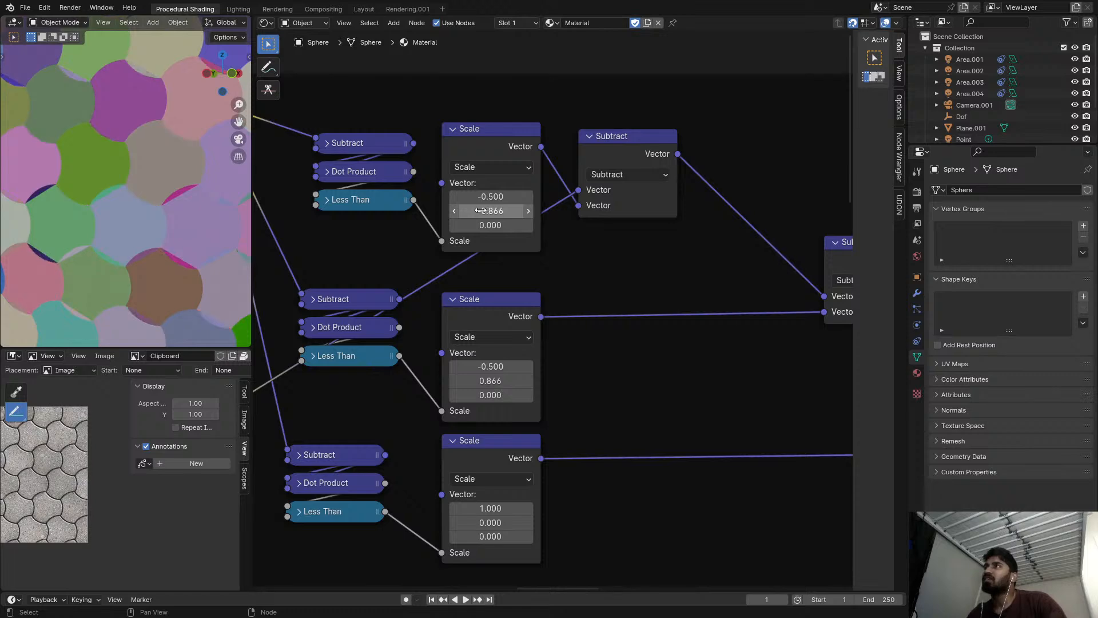
Try 0.500 for the middle Scale vector's X, return it to -0.500, and check the tiles on the sphere.
{"action": "key", "text": "minus"}
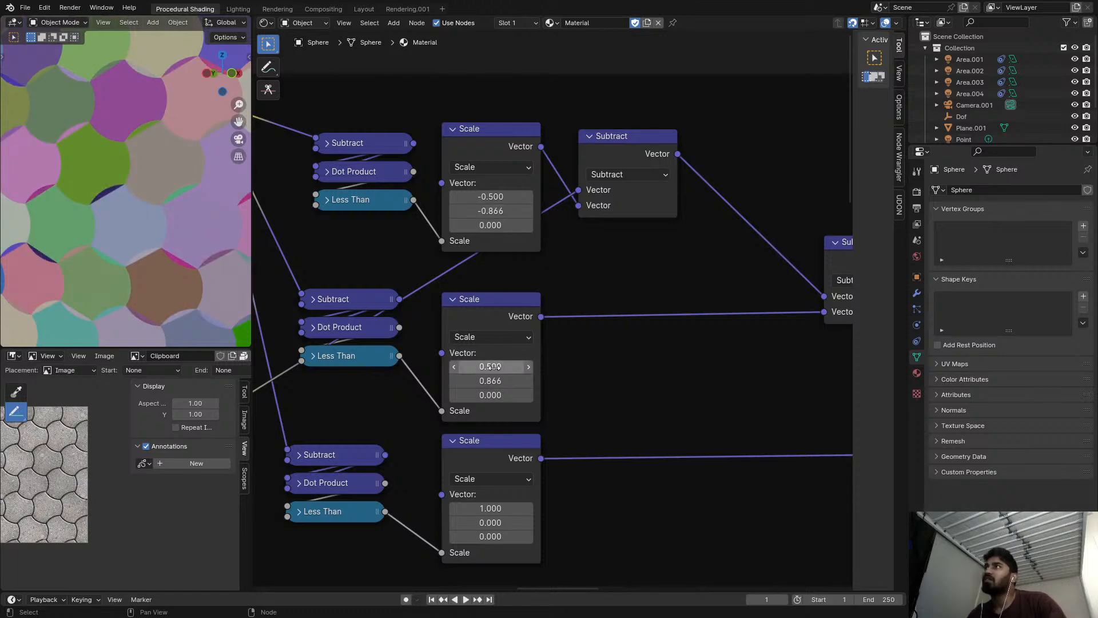
{"action": "key", "text": "minus"}
{"action": "scroll", "coordinate": [98, 221], "scroll_direction": "down", "scroll_amount": 5}
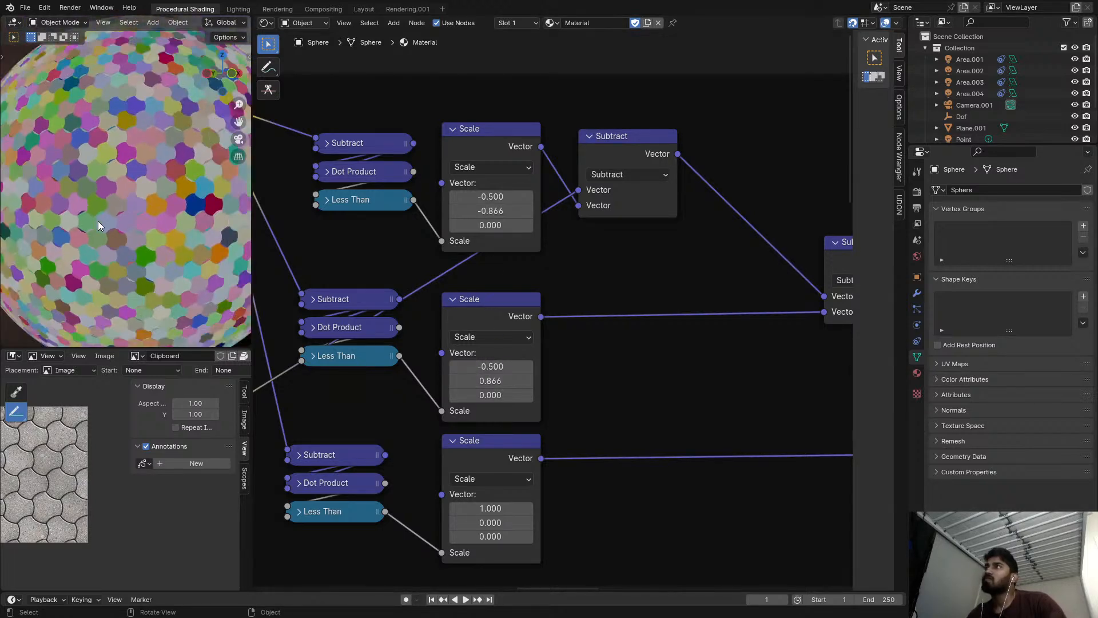
{"action": "scroll", "coordinate": [158, 129], "scroll_direction": "up", "scroll_amount": 6}
{"action": "scroll", "coordinate": [127, 160], "scroll_direction": "up", "scroll_amount": 1}
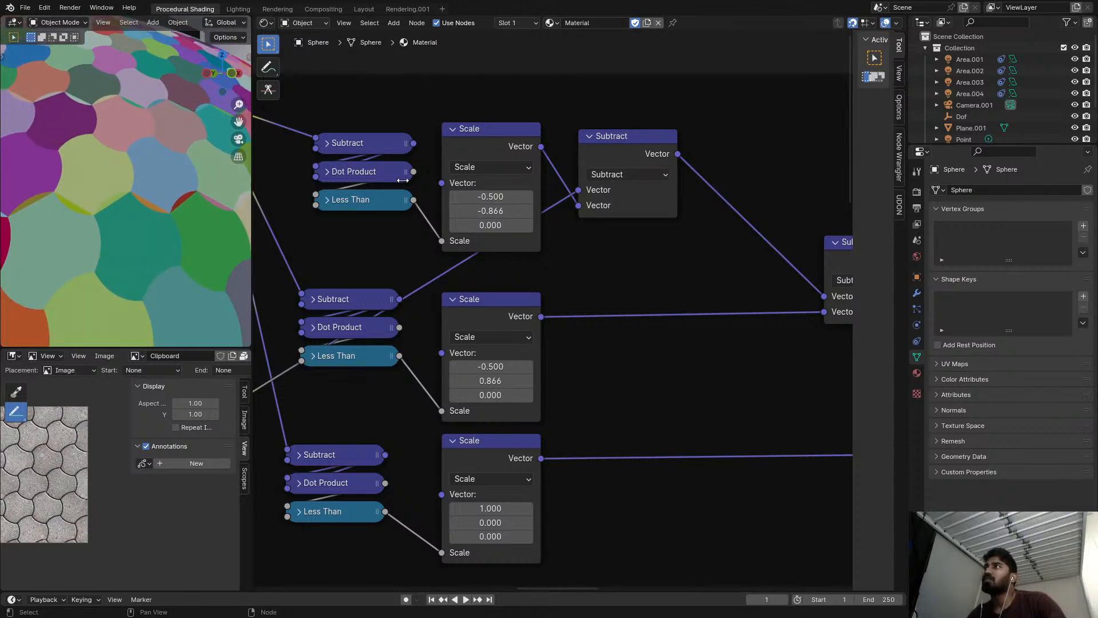
Set the copied frame's top Scale vector Y to 0.866 and the middle one to X 0.500 and Y -0.866.
{"action": "key", "text": "minus"}
{"action": "scroll", "coordinate": [488, 212], "scroll_direction": "down", "scroll_amount": 2}
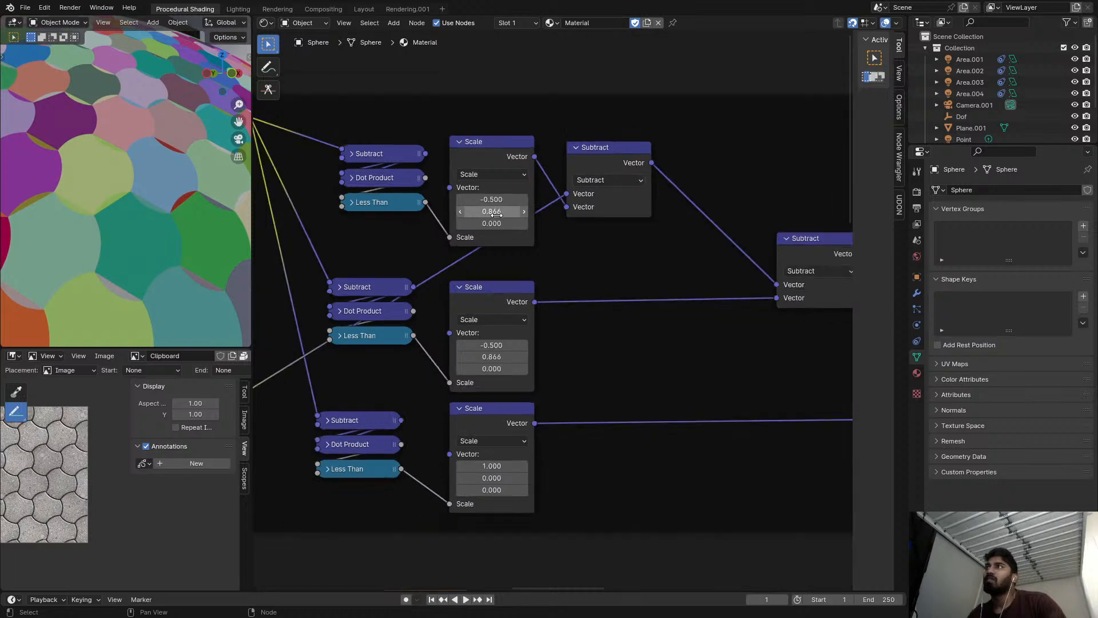
{"action": "middle_click_drag", "start_coordinate": [487, 221], "coordinate": [536, 194]}
{"action": "key", "text": "minus"}
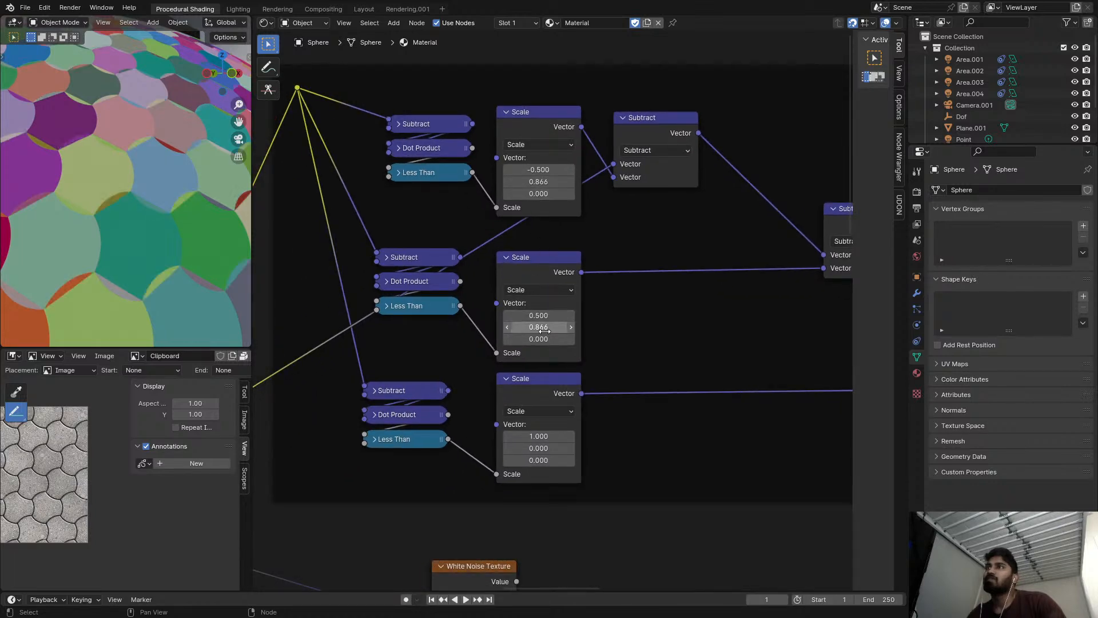
{"action": "key", "text": "minus"}
Set the top Scale vector's X to 0.500 and the bottom Scale vector's X to -1.000.
{"action": "scroll", "coordinate": [542, 324], "scroll_direction": "down", "scroll_amount": 8}
{"action": "scroll", "coordinate": [554, 263], "scroll_direction": "up", "scroll_amount": 3}
{"action": "scroll", "coordinate": [558, 247], "scroll_direction": "down", "scroll_amount": 3}
{"action": "middle_click_drag", "start_coordinate": [556, 272], "coordinate": [558, 172]}
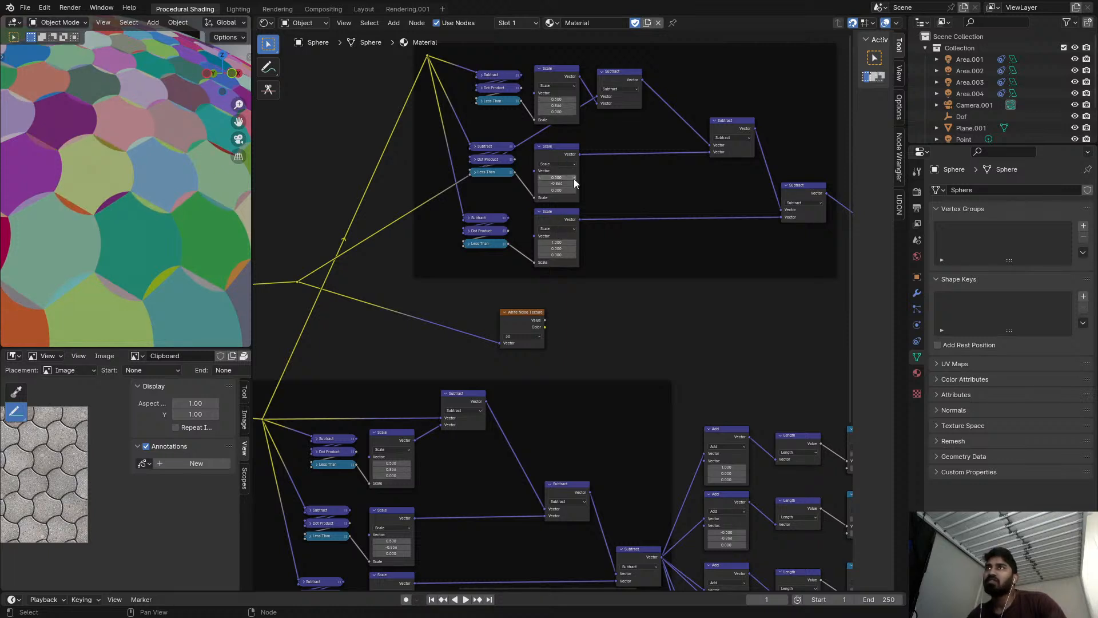
{"action": "scroll", "coordinate": [591, 258], "scroll_direction": "up", "scroll_amount": 1}
{"action": "middle_click_drag", "start_coordinate": [591, 264], "coordinate": [564, 255]}
{"action": "scroll", "coordinate": [618, 160], "scroll_direction": "down", "scroll_amount": 1}
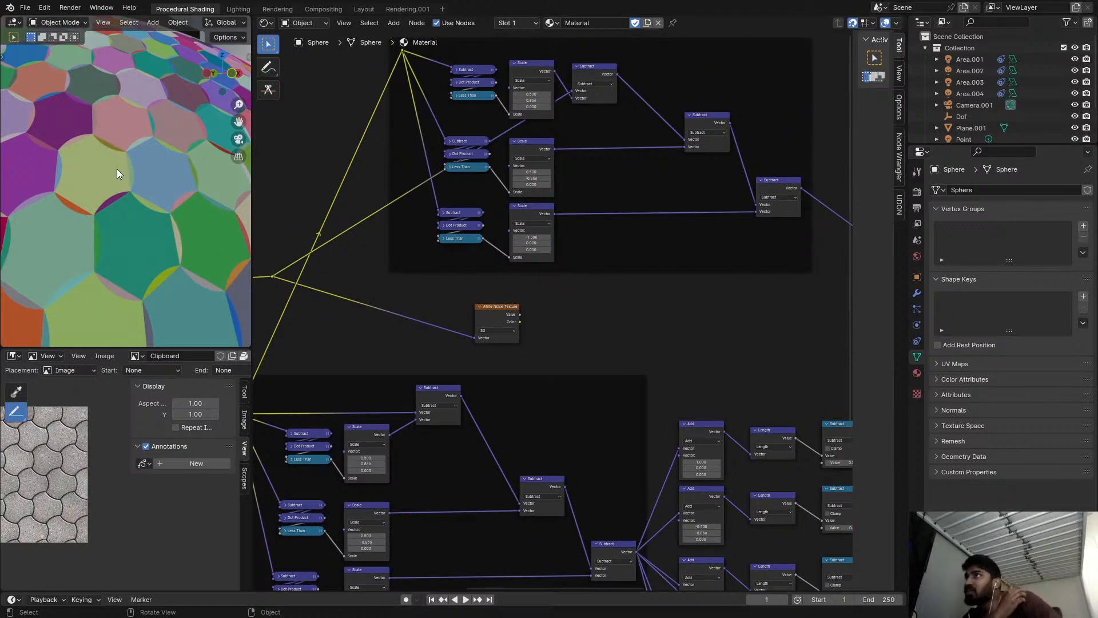
Preview the outputs of the first and last Subtract nodes in the copied frame.
{"action": "middle_click_drag", "start_coordinate": [800, 172], "coordinate": [646, 182]}
{"action": "scroll", "coordinate": [647, 181], "scroll_direction": "up", "scroll_amount": 2}
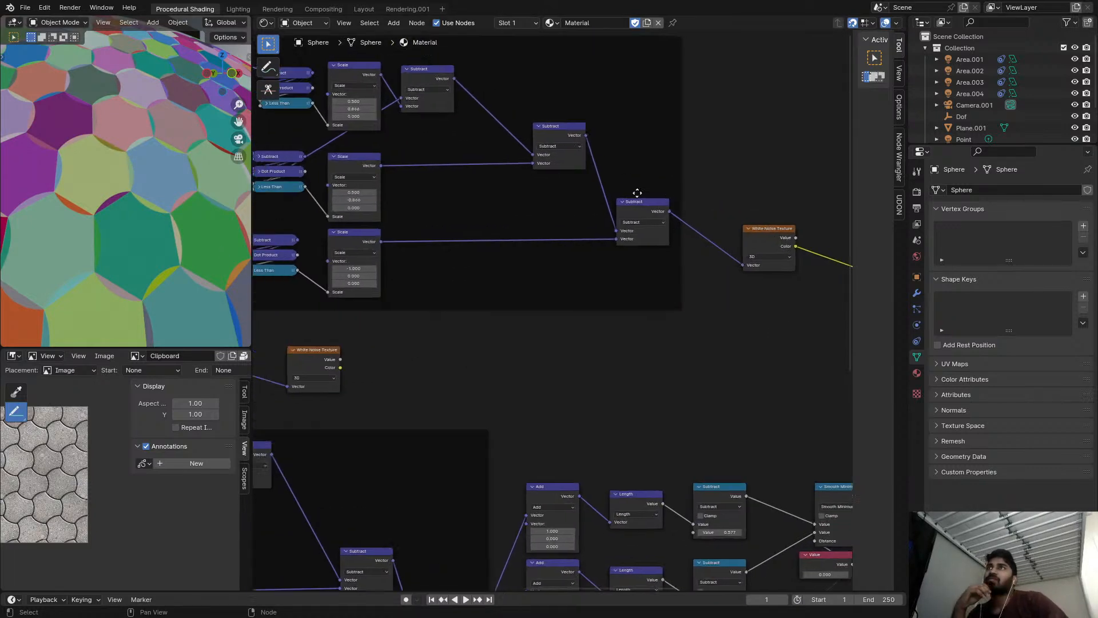
{"action": "middle_click_drag", "start_coordinate": [436, 84], "coordinate": [519, 115]}
{"action": "scroll", "coordinate": [519, 114], "scroll_direction": "up", "scroll_amount": 1}
{"action": "left_click", "coordinate": [490, 95], "text": "shift"}
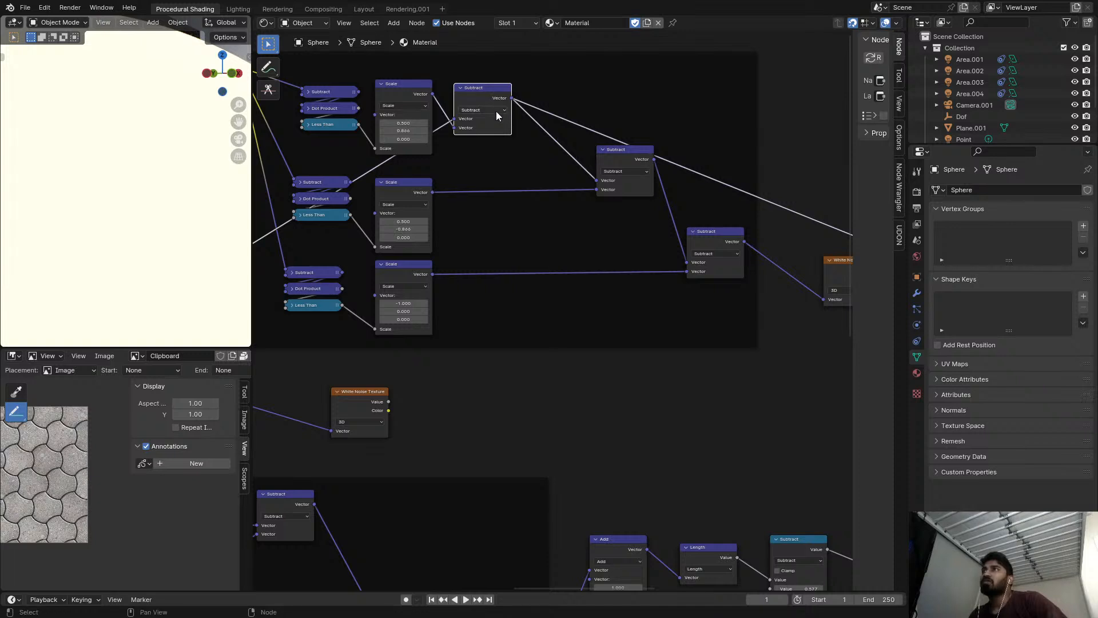
{"action": "left_click", "coordinate": [709, 235], "text": "ctrl+shift"}
Preview the Value output of the White Noise Texture that follows the last Subtract.
{"action": "middle_click_drag", "start_coordinate": [712, 235], "coordinate": [451, 196]}
{"action": "scroll", "coordinate": [451, 196], "scroll_direction": "up", "scroll_amount": 1}
{"action": "left_click", "coordinate": [613, 236], "text": "ctrl+shift"}
Insert a Vector Math node set to Divide between the copied frame's last Subtract and the White Noise Texture.
{"action": "middle_click_drag", "start_coordinate": [549, 215], "coordinate": [588, 215]}
{"action": "key", "text": "shift+a"}
{"action": "left_click", "coordinate": [588, 214]}
{"action": "type", "text": "vec"}
{"action": "key", "text": "Return"}
{"action": "left_click", "coordinate": [598, 241]}
{"action": "left_click", "coordinate": [600, 245]}
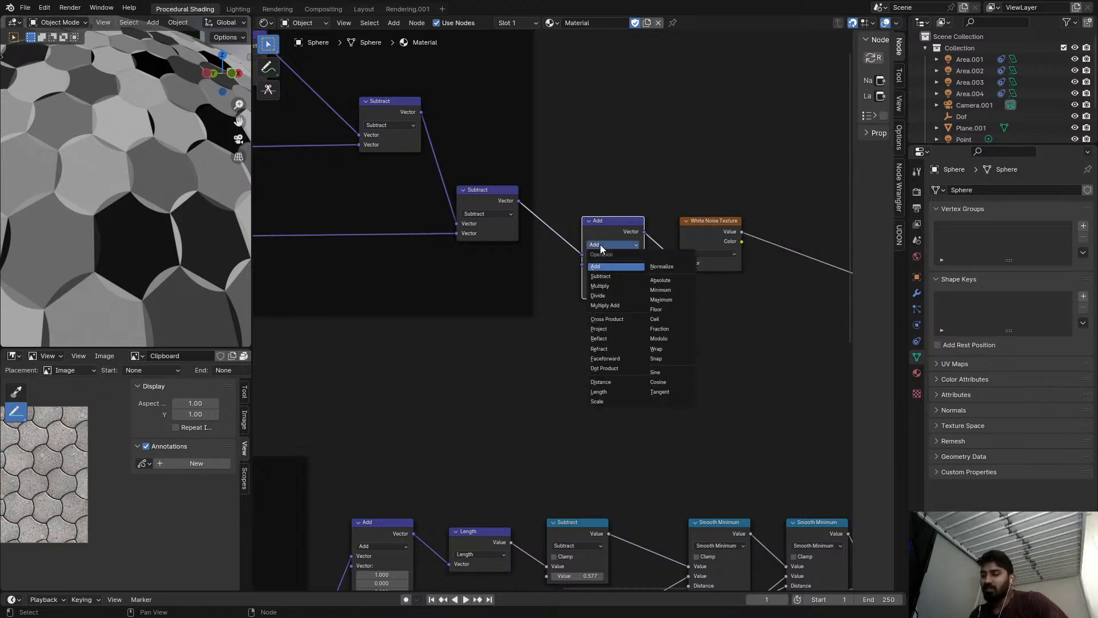
Connect the Value node's output to the new Divide node's second vector input and preview the Divide result.
{"action": "scroll", "coordinate": [530, 255], "scroll_direction": "down", "scroll_amount": 7}
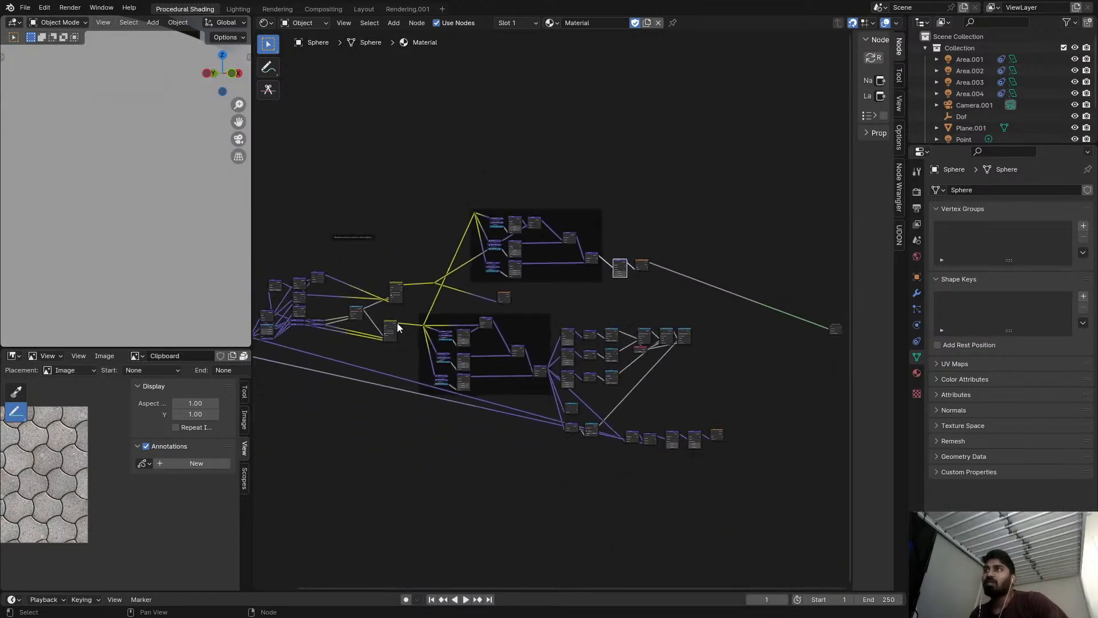
{"action": "middle_click_drag", "start_coordinate": [408, 322], "coordinate": [461, 311]}
{"action": "right_click_drag", "start_coordinate": [608, 295], "coordinate": [681, 264], "text": "alt"}
{"action": "scroll", "coordinate": [675, 262], "scroll_direction": "up", "scroll_amount": 4}
{"action": "left_click", "coordinate": [707, 239], "text": "ctrl+shift"}
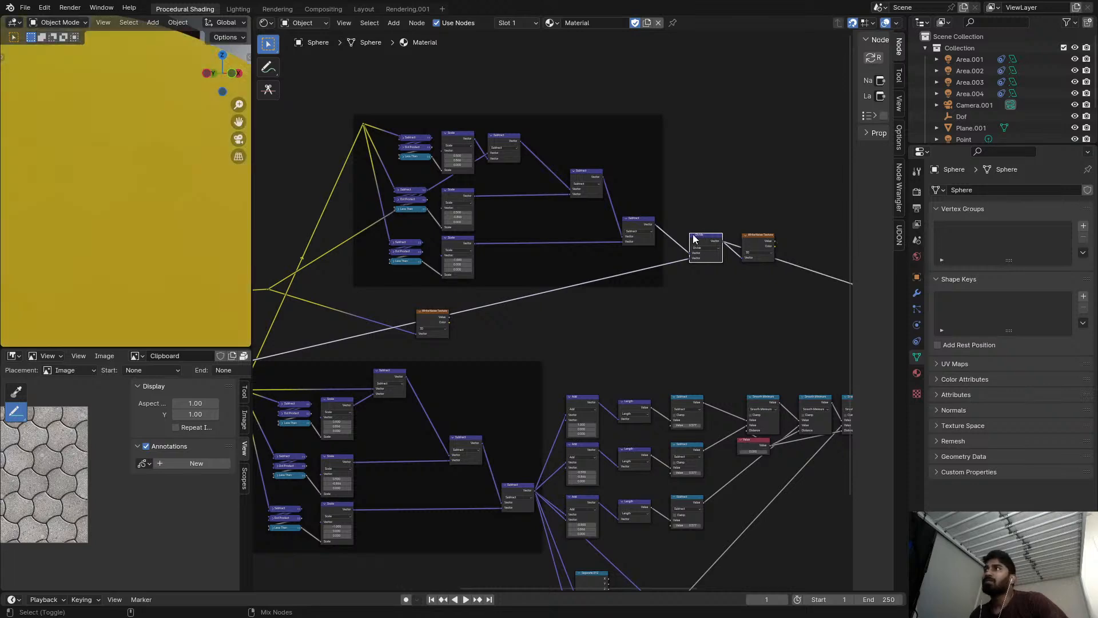
Set the Value node beside the Texture Coordinate node to 5.
{"action": "scroll", "coordinate": [465, 236], "scroll_direction": "up", "scroll_amount": 1}
{"action": "middle_click_drag", "start_coordinate": [465, 237], "coordinate": [551, 245]}
{"action": "scroll", "coordinate": [149, 243], "scroll_direction": "down", "scroll_amount": 6}
{"action": "scroll", "coordinate": [396, 311], "scroll_direction": "down", "scroll_amount": 2}
{"action": "middle_click_drag", "start_coordinate": [396, 311], "coordinate": [694, 209]}
{"action": "scroll", "coordinate": [437, 331], "scroll_direction": "up", "scroll_amount": 3}
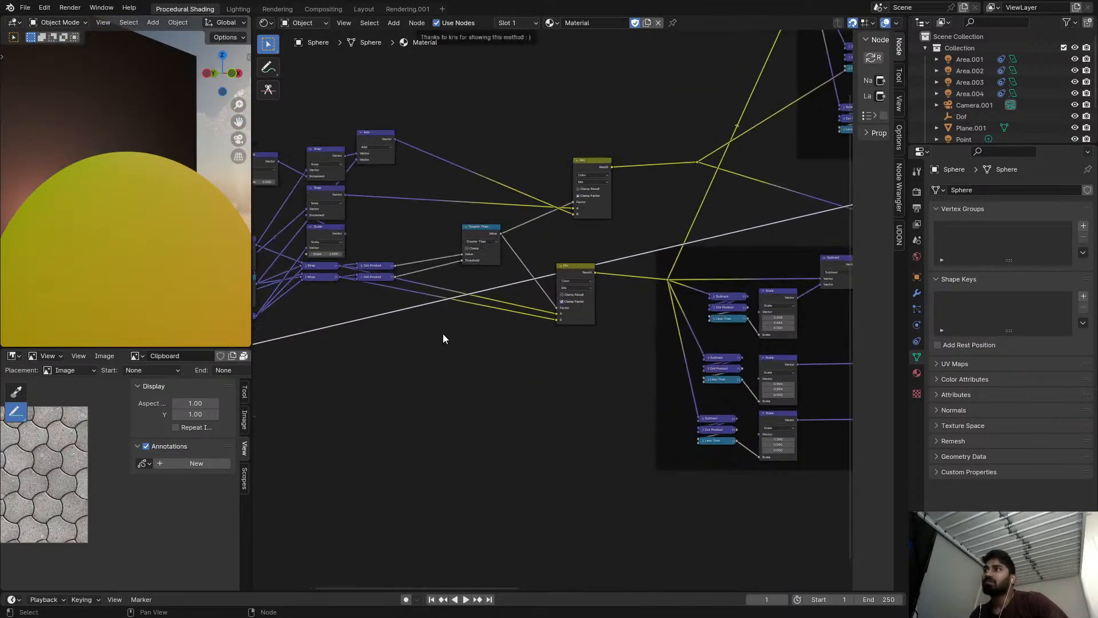
{"action": "middle_click_drag", "start_coordinate": [438, 330], "coordinate": [686, 242]}
{"action": "scroll", "coordinate": [437, 277], "scroll_direction": "up", "scroll_amount": 4}
{"action": "type", "text": "5"}
{"action": "key", "text": "Return"}
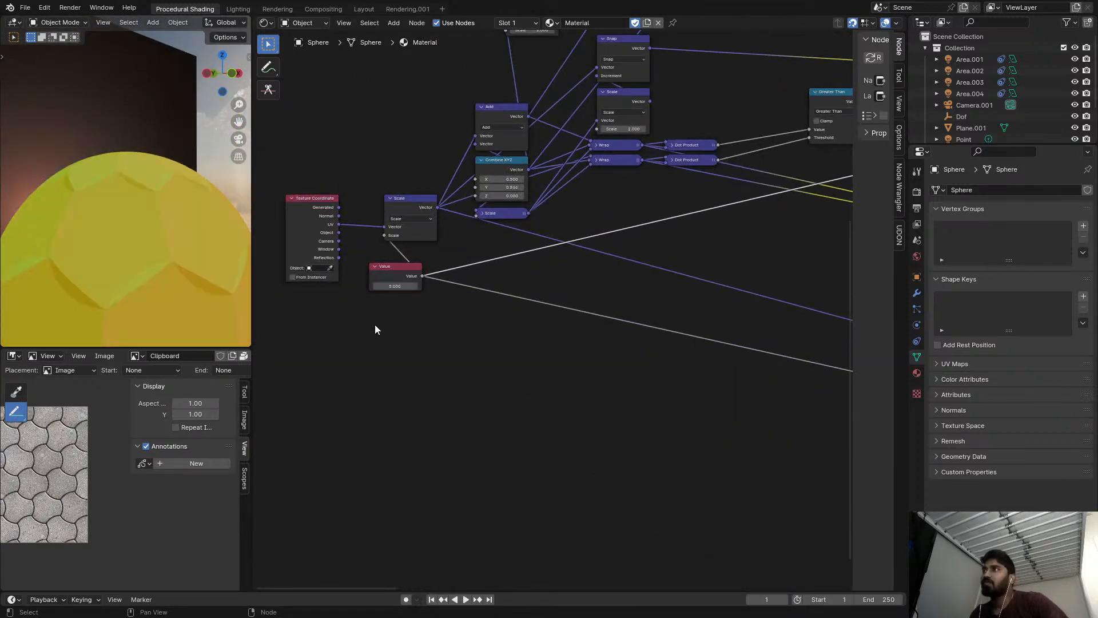
Try varying the X and Y of the copied frame's top Scale vector against the sphere preview.
{"action": "scroll", "coordinate": [469, 309], "scroll_direction": "down", "scroll_amount": 2}
{"action": "middle_click_drag", "start_coordinate": [499, 293], "coordinate": [402, 427]}
{"action": "middle_click_drag", "start_coordinate": [495, 112], "coordinate": [565, 252]}
{"action": "scroll", "coordinate": [565, 252], "scroll_direction": "up", "scroll_amount": 3}
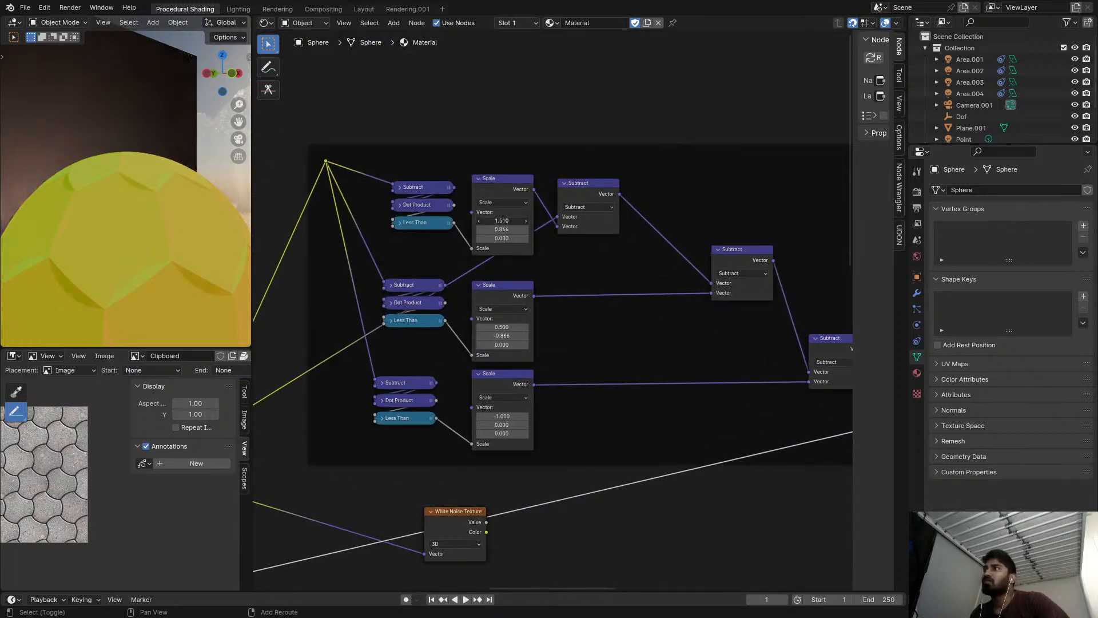
{"action": "mouse_move", "coordinate": [502, 229]}
{"action": "left_mouse_down"}
{"action": "mouse_move", "coordinate": [484, 229]}
{"action": "mouse_move", "coordinate": [510, 229]}
{"action": "left_mouse_up"}
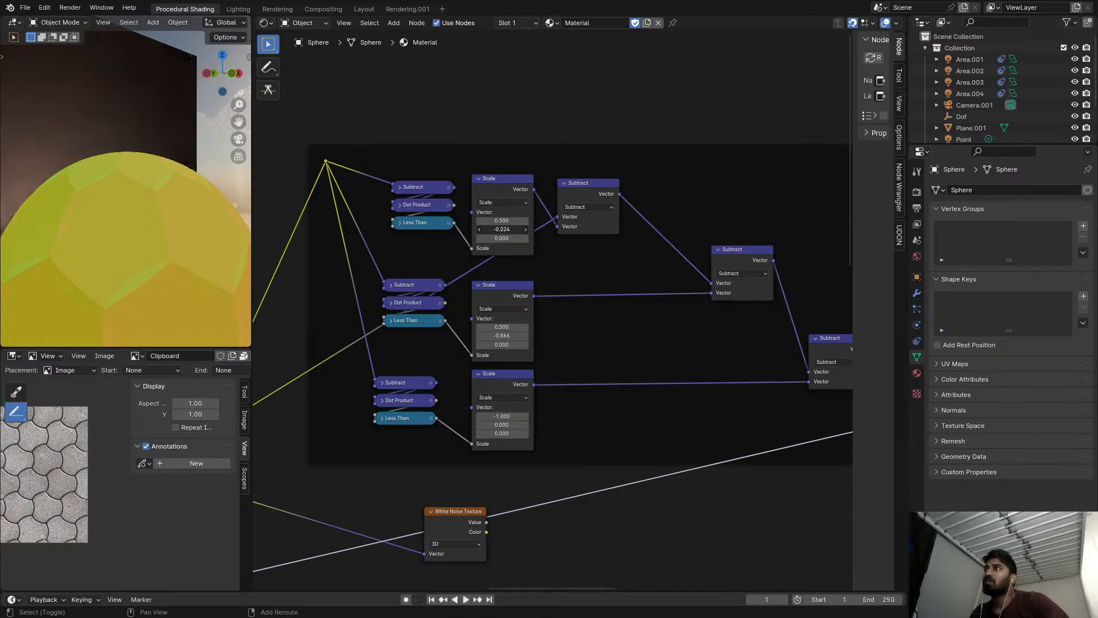
{"action": "right_click", "coordinate": [502, 229]}
Set the copied frame's top Scale vector to X -0.500 and Y -0.866.
{"action": "scroll", "coordinate": [504, 227], "scroll_direction": "up", "scroll_amount": 4}
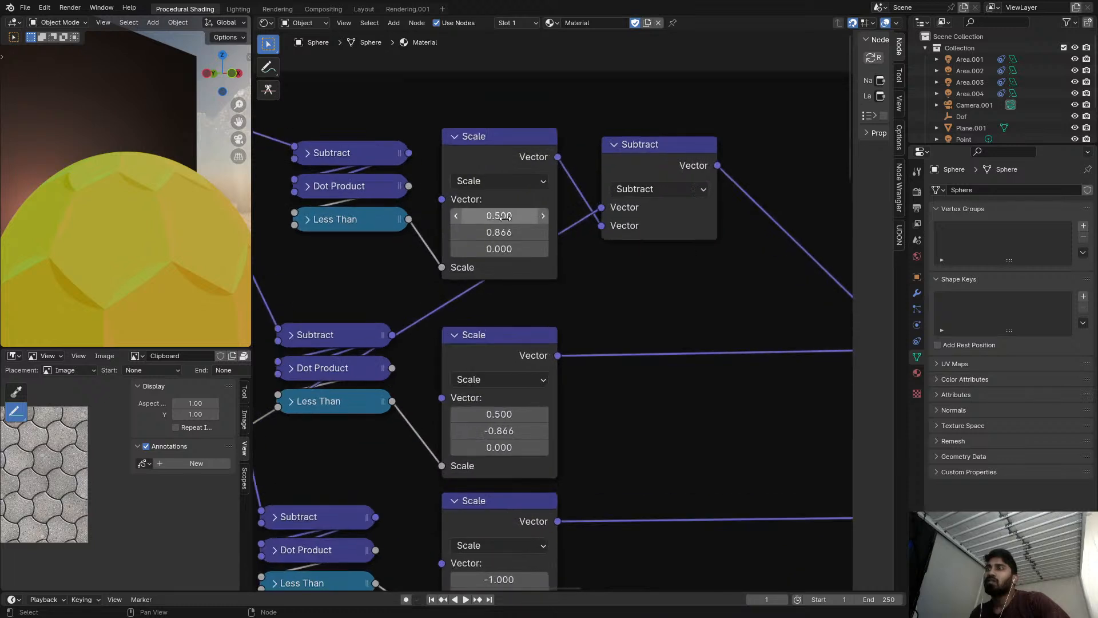
{"action": "key", "text": "minus"}
{"action": "key", "text": "minus"}
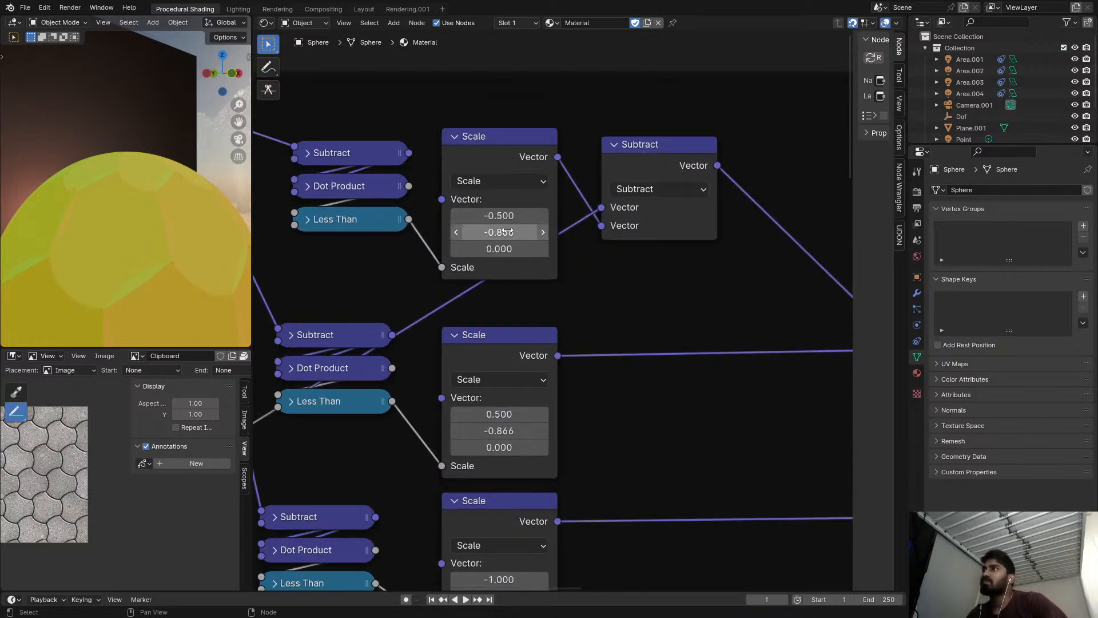
{"action": "scroll", "coordinate": [517, 235], "scroll_direction": "down", "scroll_amount": 3}
{"action": "middle_click_drag", "start_coordinate": [549, 266], "coordinate": [575, 218]}
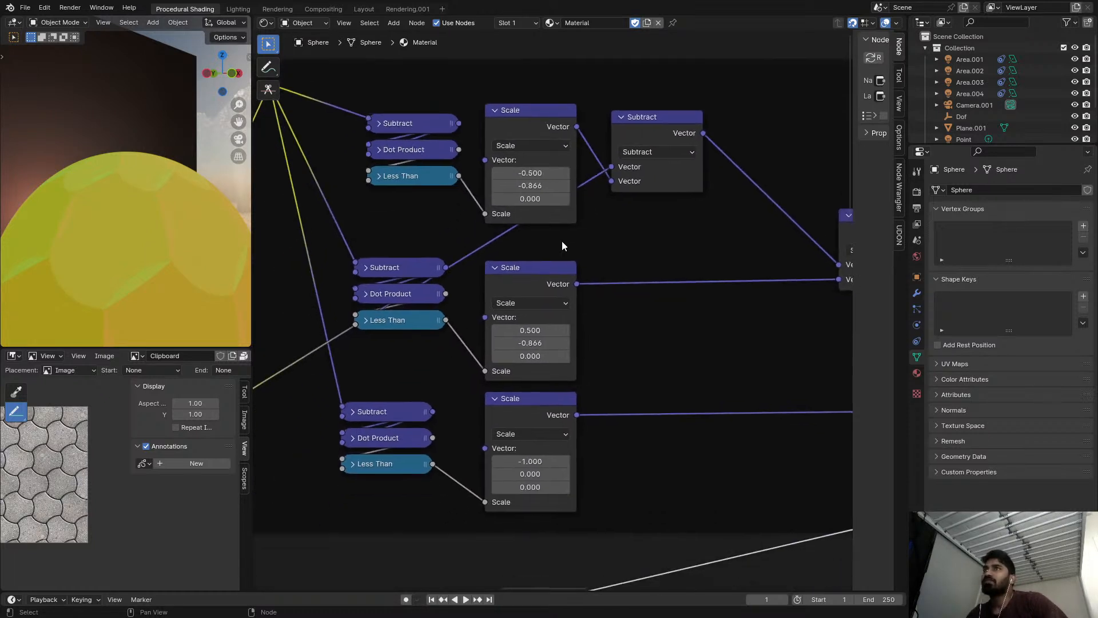
Set the middle Scale vector to X -0.500 and Y 0.866, and the bottom one's X to 1.000.
{"action": "scroll", "coordinate": [519, 325], "scroll_direction": "up", "scroll_amount": 3}
{"action": "key", "text": "minus"}
{"action": "key", "text": "minus"}
{"action": "scroll", "coordinate": [551, 352], "scroll_direction": "down", "scroll_amount": 1}
{"action": "middle_click_drag", "start_coordinate": [550, 387], "coordinate": [567, 250]}
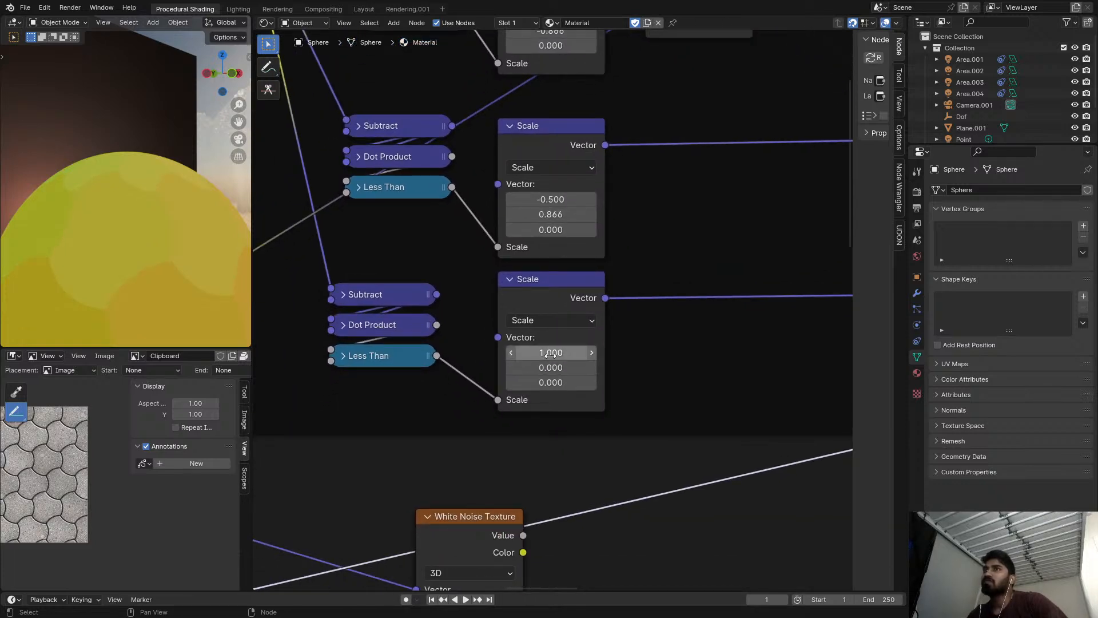
Preview the Value output of the White Noise Texture fed by the new Divide node.
{"action": "scroll", "coordinate": [664, 332], "scroll_direction": "down", "scroll_amount": 4}
{"action": "middle_click_drag", "start_coordinate": [707, 319], "coordinate": [366, 303]}
{"action": "middle_click_drag", "start_coordinate": [762, 289], "coordinate": [614, 274]}
{"action": "left_click", "coordinate": [708, 279], "text": "ctrl+shift"}
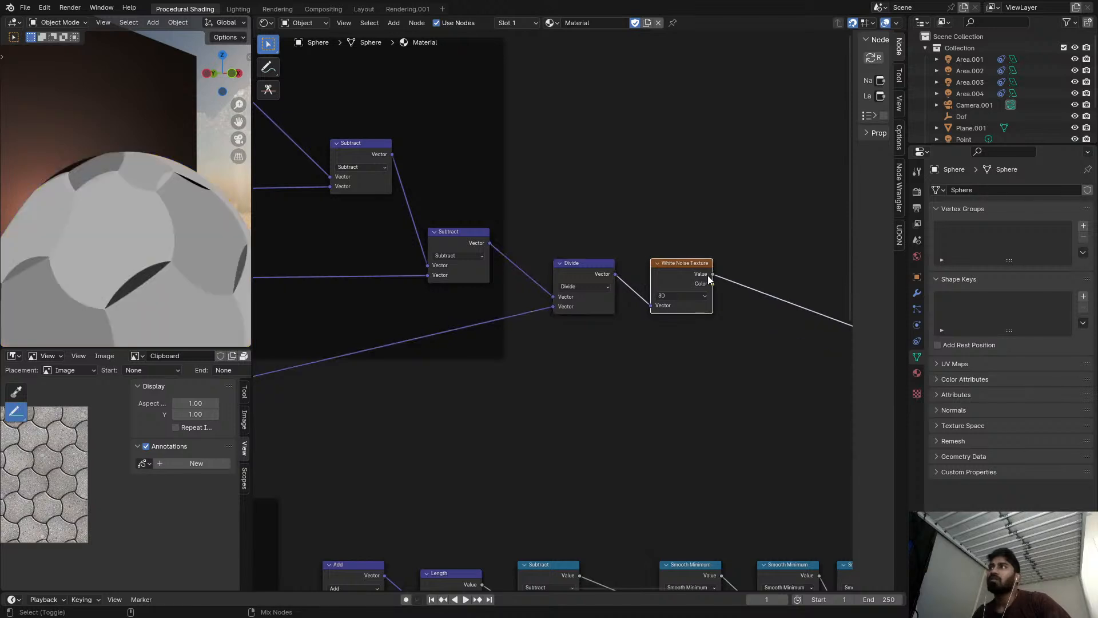
Preview the Divide node's output and raise the Value node that drives the texture coordinate Scale to about 27.2.
{"action": "left_click", "coordinate": [602, 278], "text": "ctrl+shift"}
{"action": "scroll", "coordinate": [80, 227], "scroll_direction": "down", "scroll_amount": 3}
{"action": "middle_click_drag", "start_coordinate": [375, 302], "coordinate": [721, 150]}
{"action": "middle_click_drag", "start_coordinate": [584, 349], "coordinate": [452, 237]}
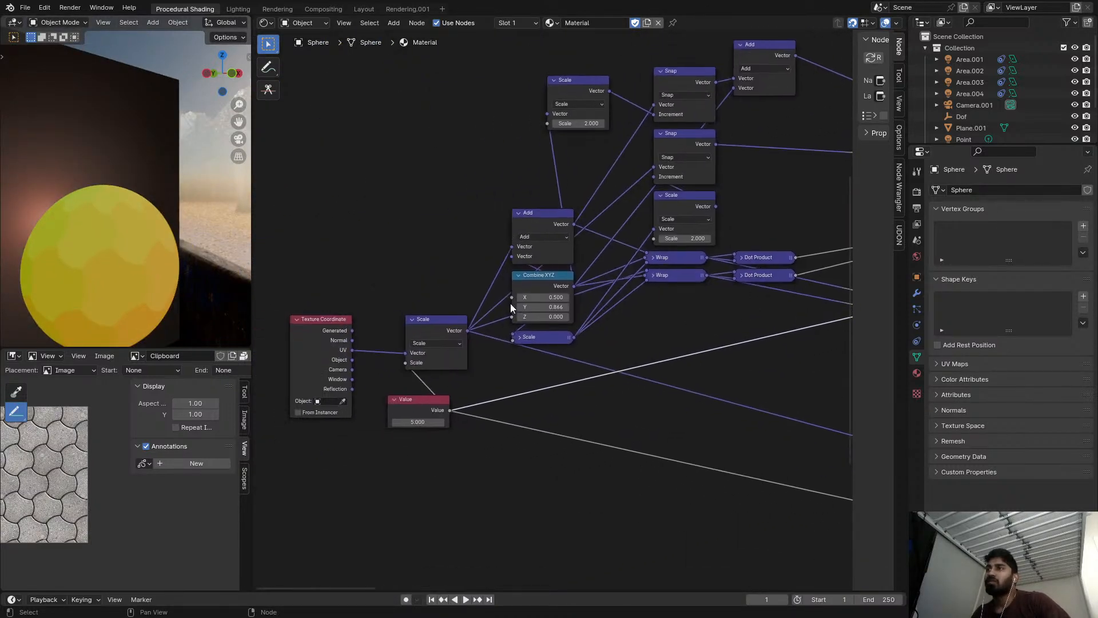
{"action": "left_click_drag", "start_coordinate": [417, 422], "coordinate": [435, 421]}
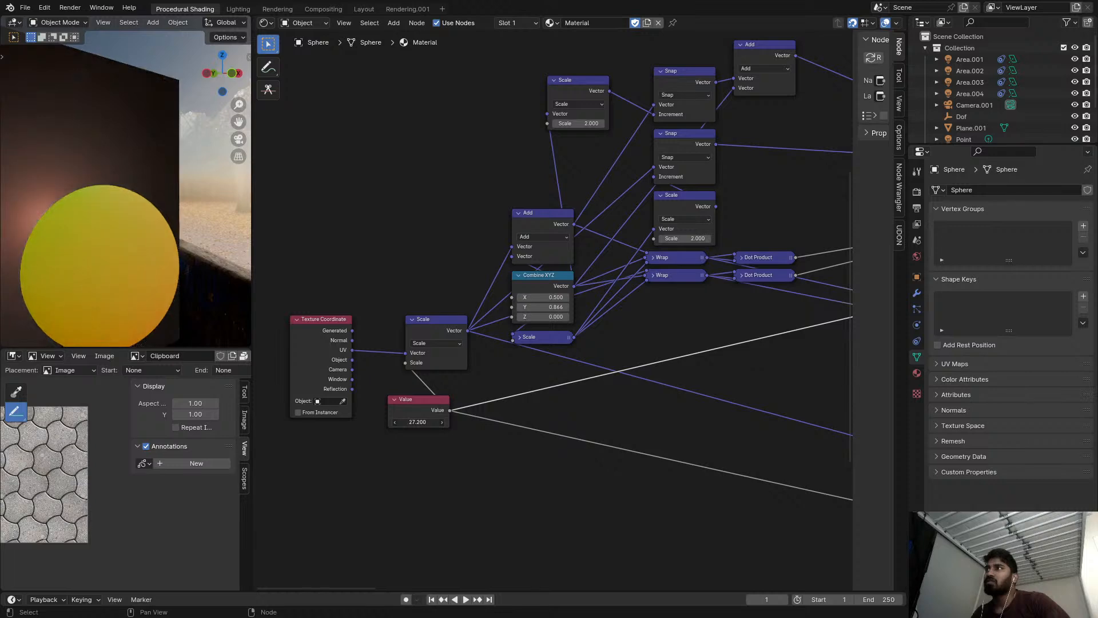
Preview the Value output of the White Noise Texture after the Divide node, move that node further away, and inspect the tiles.
{"action": "middle_click_drag", "start_coordinate": [503, 324], "coordinate": [423, 337]}
{"action": "scroll", "coordinate": [116, 259], "scroll_direction": "up", "scroll_amount": 8}
{"action": "scroll", "coordinate": [578, 225], "scroll_direction": "down", "scroll_amount": 3}
{"action": "middle_click_drag", "start_coordinate": [578, 225], "coordinate": [615, 438]}
{"action": "scroll", "coordinate": [633, 410], "scroll_direction": "up", "scroll_amount": 3}
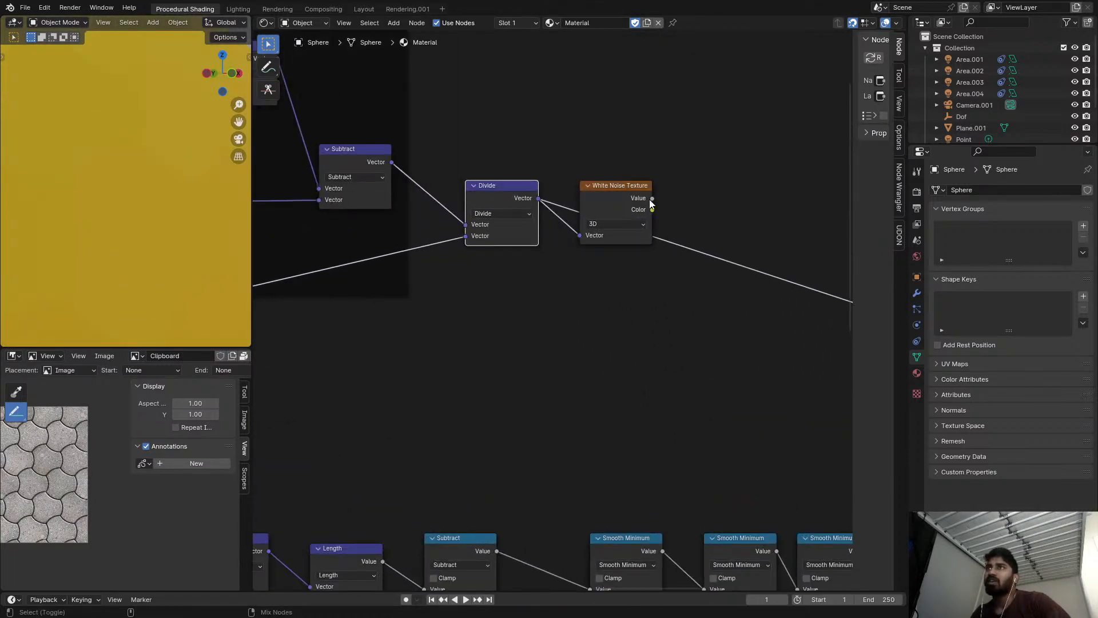
{"action": "left_click", "coordinate": [651, 203], "text": "ctrl+shift"}
{"action": "scroll", "coordinate": [77, 207], "scroll_direction": "down", "scroll_amount": 5}
{"action": "scroll", "coordinate": [123, 215], "scroll_direction": "up", "scroll_amount": 6}
{"action": "scroll", "coordinate": [111, 200], "scroll_direction": "up", "scroll_amount": 8}
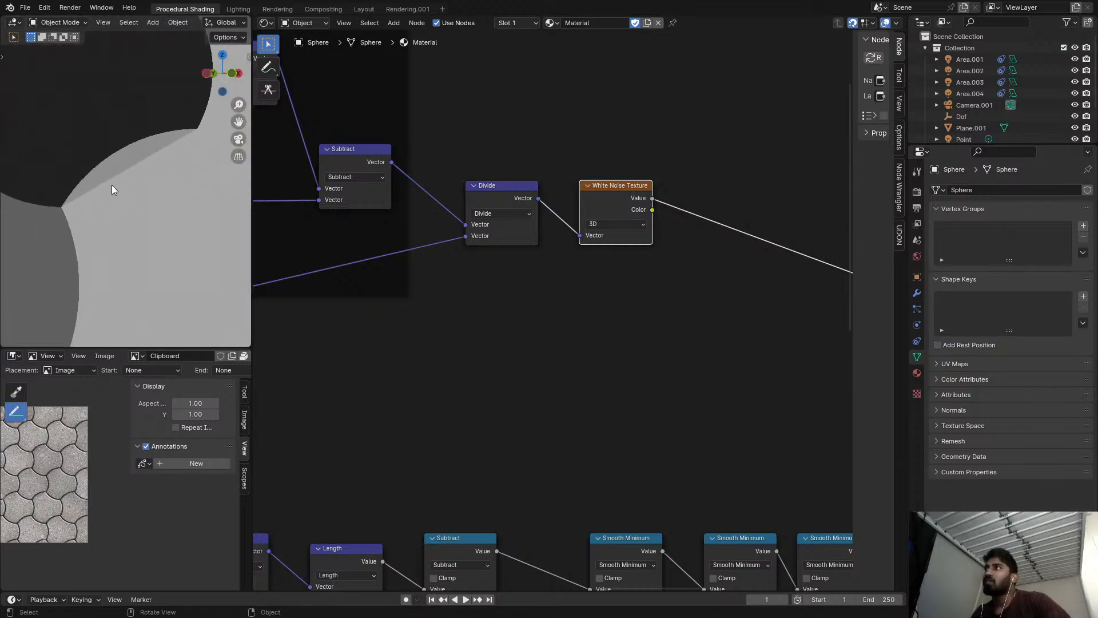
{"action": "left_click_drag", "start_coordinate": [584, 202], "coordinate": [647, 203]}
{"action": "scroll", "coordinate": [572, 218], "scroll_direction": "down", "scroll_amount": 3}
{"action": "scroll", "coordinate": [41, 215], "scroll_direction": "down", "scroll_amount": 8}
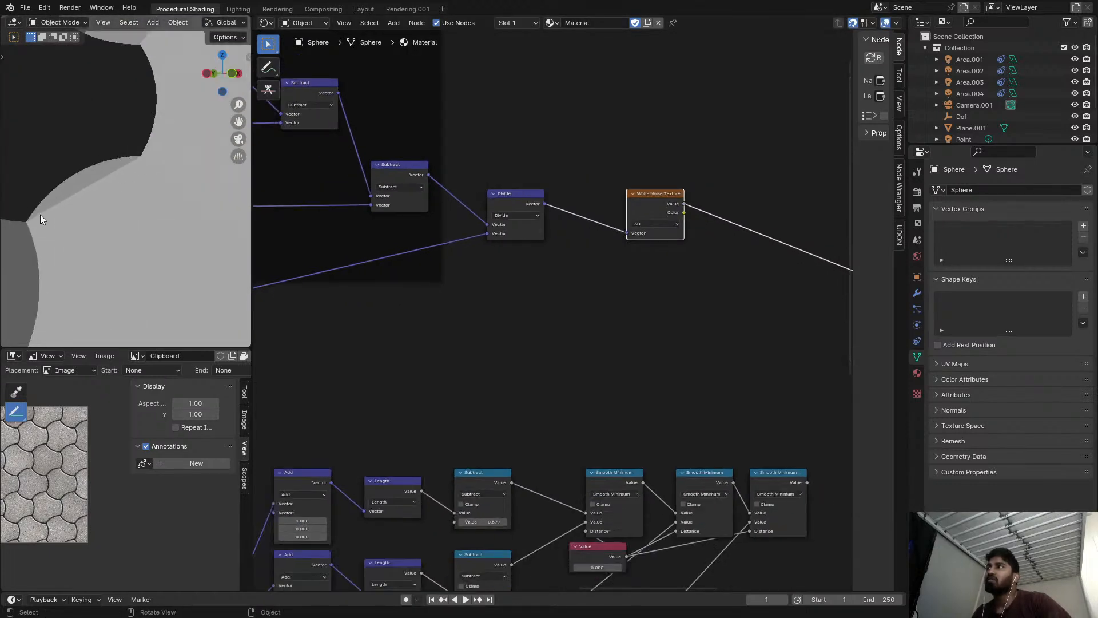
{"action": "middle_click_drag", "start_coordinate": [142, 214], "coordinate": [1, 162], "text": "shift"}
{"action": "scroll", "coordinate": [109, 160], "scroll_direction": "down", "scroll_amount": 5}
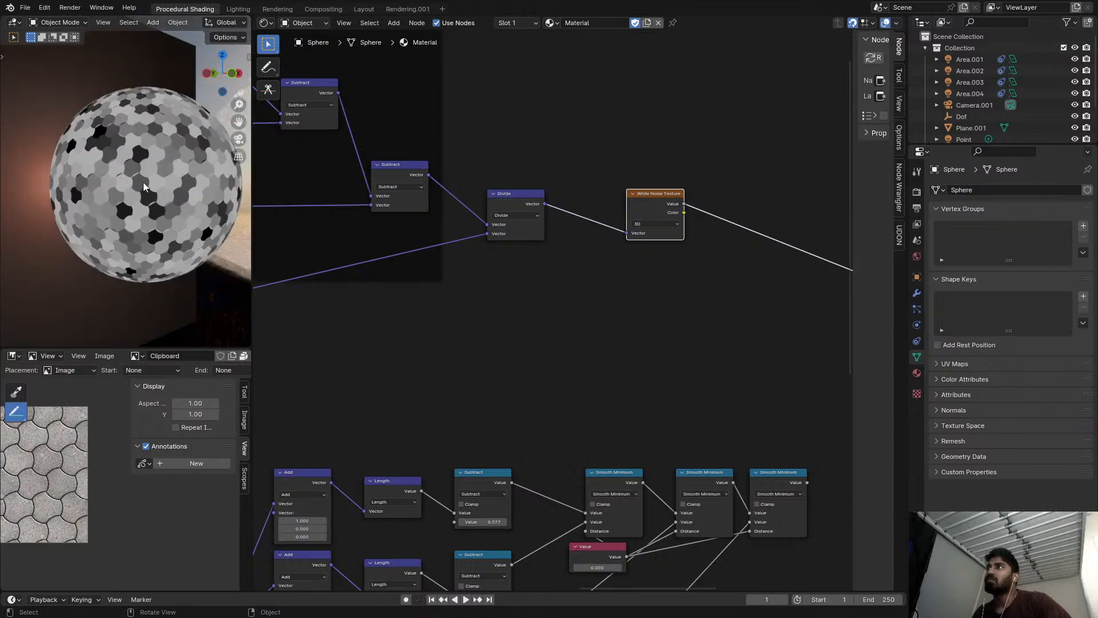
Toggle muting of the Divide node before the White Noise Texture to compare the noise on the sphere.
{"action": "scroll", "coordinate": [520, 204], "scroll_direction": "up", "scroll_amount": 2}
{"action": "left_click", "coordinate": [521, 210]}
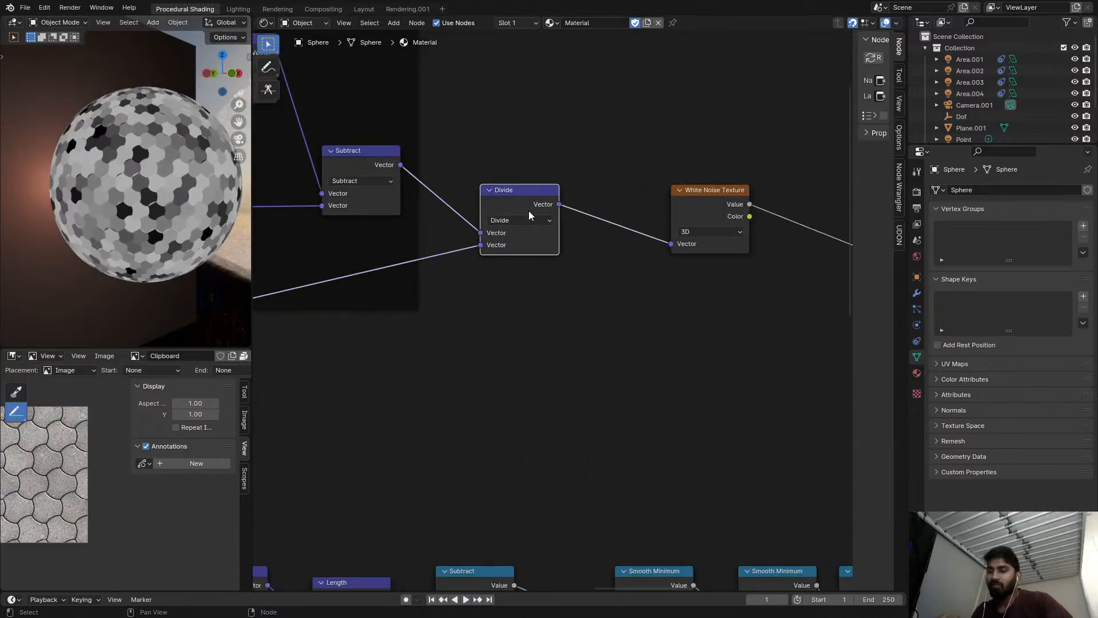
{"action": "key", "text": "m"}
{"action": "key", "text": "m"}
{"action": "key", "text": "m"}
{"action": "key", "text": "m"}
{"action": "key", "text": "m"}
{"action": "key", "text": "m"}
Preview the output of the last Subtract node in the copied frame.
{"action": "scroll", "coordinate": [527, 211], "scroll_direction": "down", "scroll_amount": 5}
{"action": "middle_click_drag", "start_coordinate": [527, 210], "coordinate": [716, 379]}
{"action": "scroll", "coordinate": [609, 306], "scroll_direction": "up", "scroll_amount": 1}
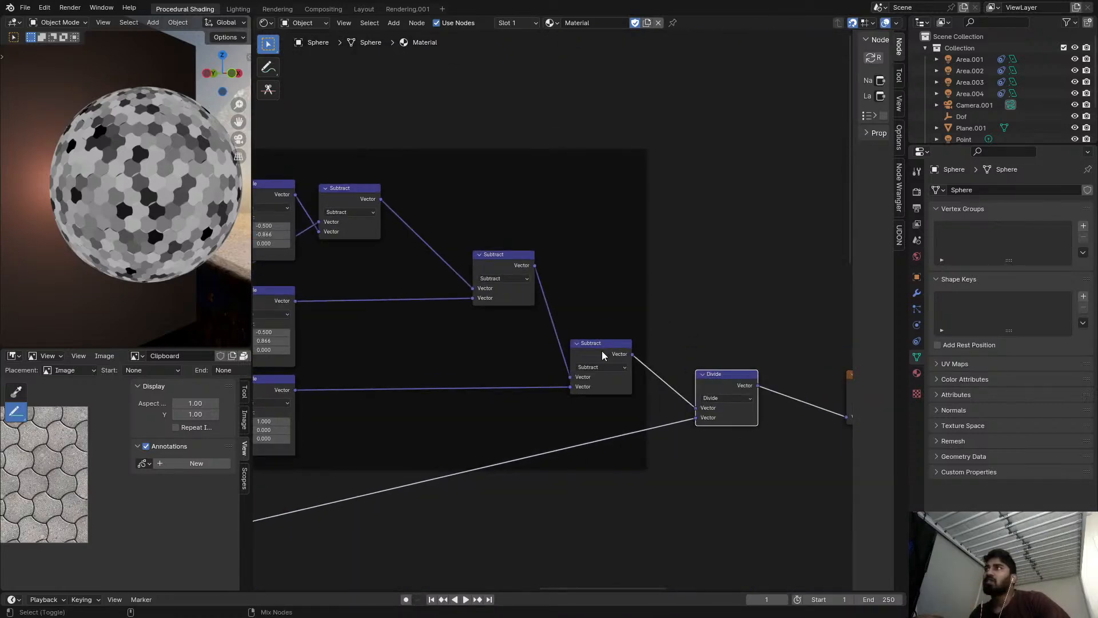
{"action": "left_click", "coordinate": [603, 350], "text": "ctrl+shift"}
{"action": "middle_click_drag", "start_coordinate": [532, 307], "coordinate": [744, 280]}
{"action": "scroll", "coordinate": [500, 342], "scroll_direction": "down", "scroll_amount": 3}
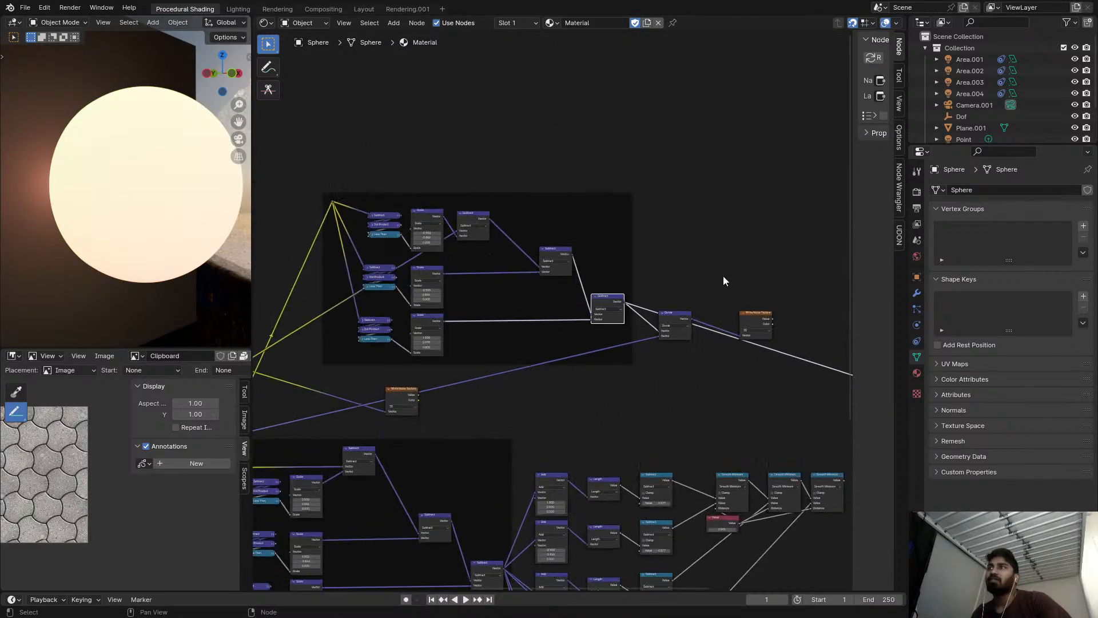
Preview the White Noise Texture at the end of the lower Snap chain and inspect the tiles on the sphere.
{"action": "scroll", "coordinate": [587, 267], "scroll_direction": "down", "scroll_amount": 8}
{"action": "scroll", "coordinate": [744, 308], "scroll_direction": "down", "scroll_amount": 3}
{"action": "middle_click_drag", "start_coordinate": [775, 446], "coordinate": [523, 242]}
{"action": "scroll", "coordinate": [523, 243], "scroll_direction": "up", "scroll_amount": 8}
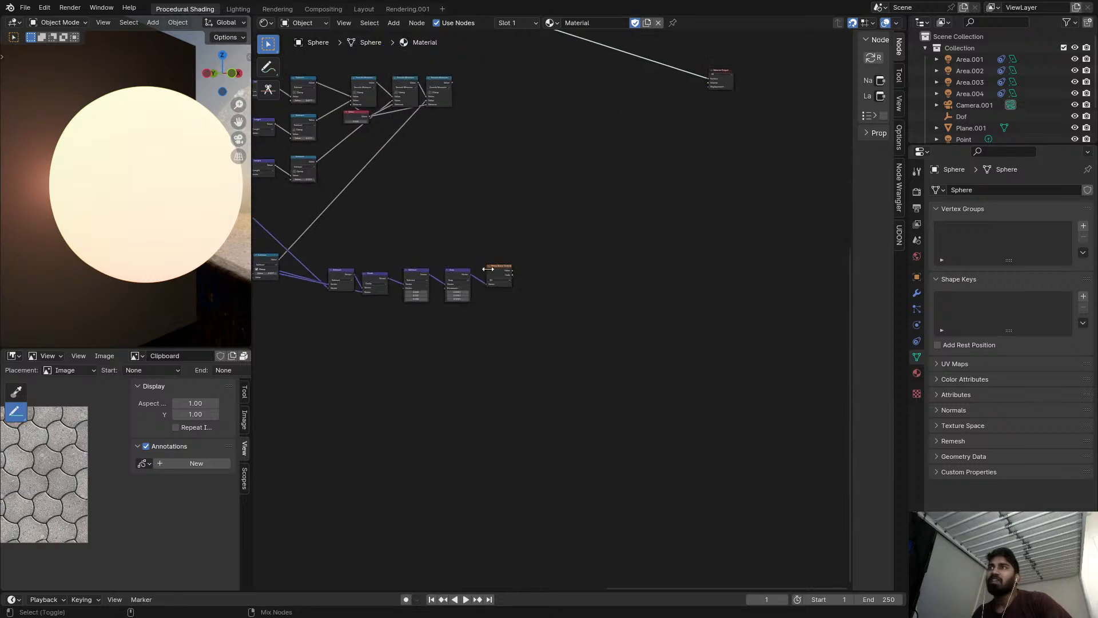
{"action": "left_click", "coordinate": [486, 273], "text": "ctrl+shift"}
{"action": "scroll", "coordinate": [153, 176], "scroll_direction": "up", "scroll_amount": 8}
{"action": "middle_click_drag", "start_coordinate": [136, 170], "coordinate": [146, 194]}
{"action": "scroll", "coordinate": [554, 229], "scroll_direction": "down", "scroll_amount": 2}
{"action": "scroll", "coordinate": [371, 150], "scroll_direction": "up", "scroll_amount": 4}
{"action": "scroll", "coordinate": [475, 184], "scroll_direction": "down", "scroll_amount": 4}
Delete the copied frame with its Divide and White Noise Texture nodes, along with the upper Mix node that feeds it.
{"action": "middle_click_drag", "start_coordinate": [477, 206], "coordinate": [537, 304]}
{"action": "scroll", "coordinate": [437, 120], "scroll_direction": "down", "scroll_amount": 2}
{"action": "mouse_move", "coordinate": [438, 120]}
{"action": "middle_mouse_down"}
{"action": "mouse_move", "coordinate": [492, 194]}
{"action": "mouse_move", "coordinate": [557, 227]}
{"action": "middle_mouse_up"}
{"action": "left_click_drag", "start_coordinate": [396, 133], "coordinate": [649, 295]}
{"action": "key", "text": "ctrl+x"}
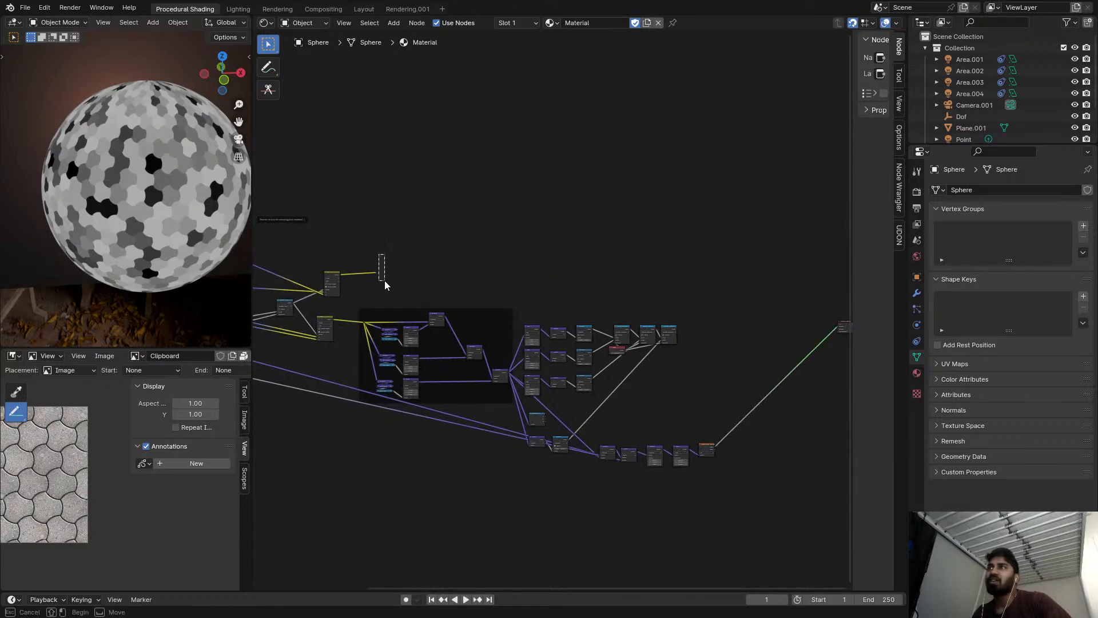
{"action": "left_click_drag", "start_coordinate": [371, 264], "coordinate": [442, 318]}
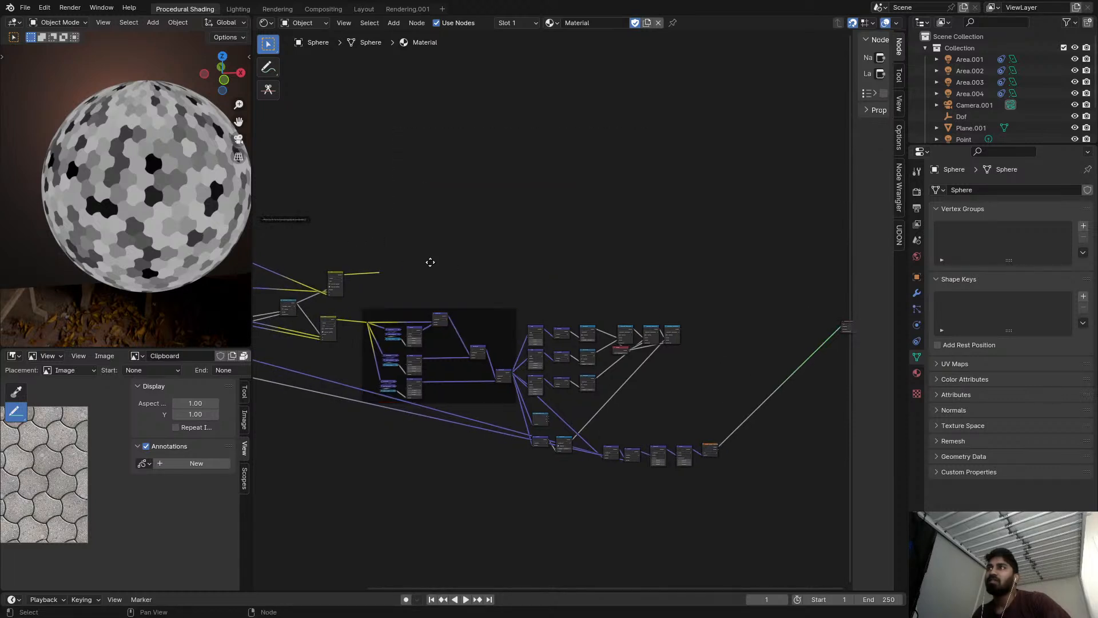
{"action": "middle_click_drag", "start_coordinate": [423, 261], "coordinate": [603, 291]}
{"action": "scroll", "coordinate": [541, 304], "scroll_direction": "up", "scroll_amount": 4}
{"action": "left_click", "coordinate": [497, 309]}
{"action": "key", "text": "ctrl+x"}
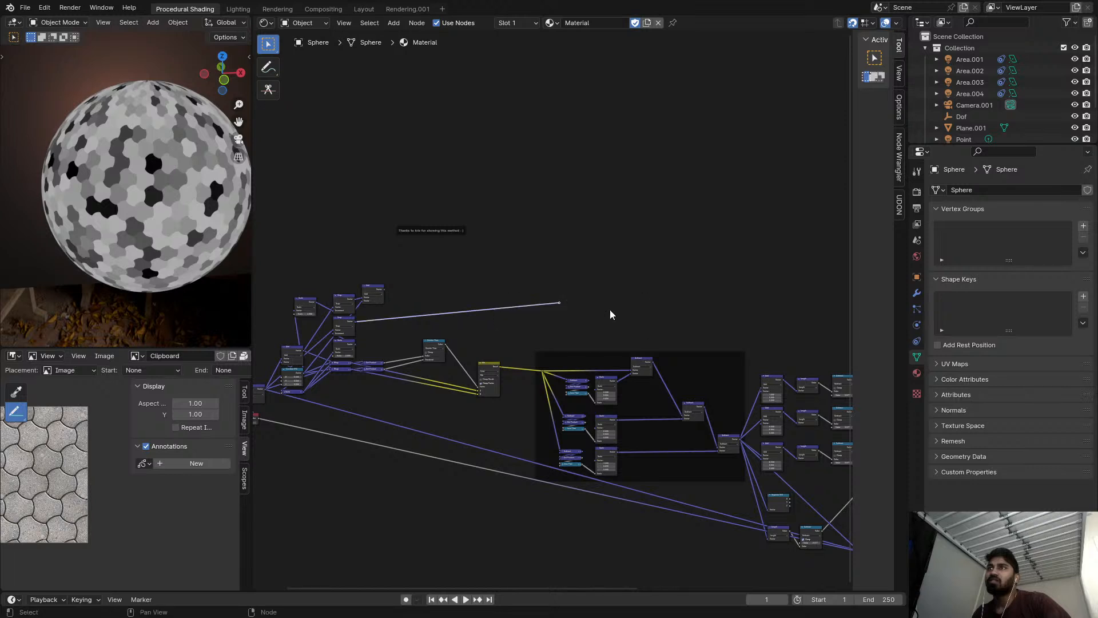
Delete the leftover Snap, Add and Scale nodes above the two Wrap nodes.
{"action": "scroll", "coordinate": [327, 280], "scroll_direction": "up", "scroll_amount": 5}
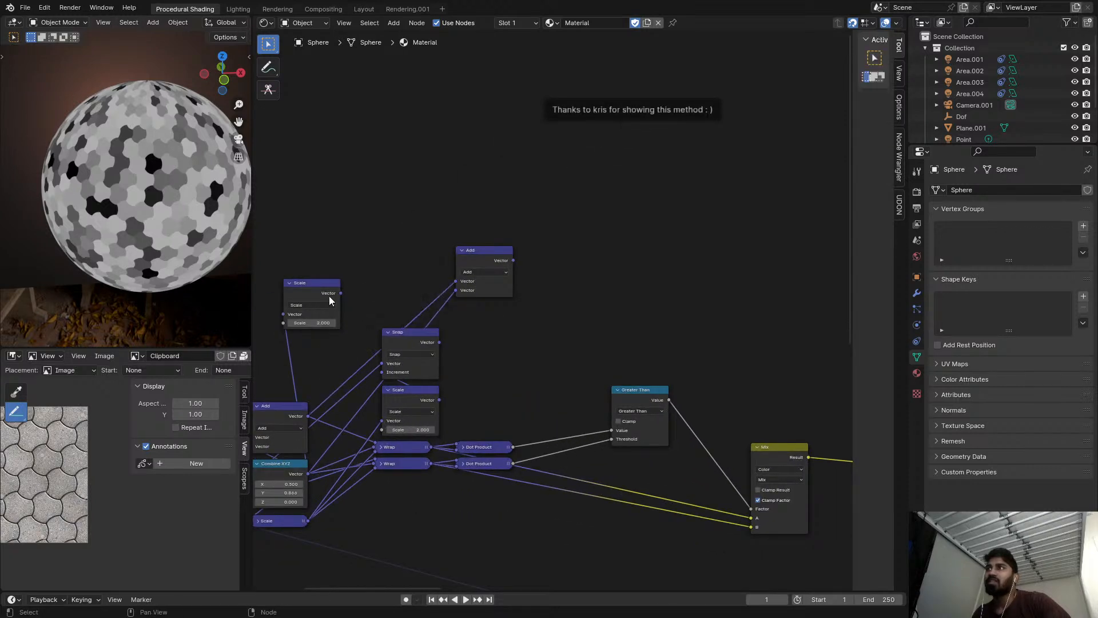
{"action": "left_click", "coordinate": [420, 341]}
{"action": "key", "text": "ctrl+x"}
{"action": "left_click", "coordinate": [483, 252]}
{"action": "key", "text": "ctrl+x"}
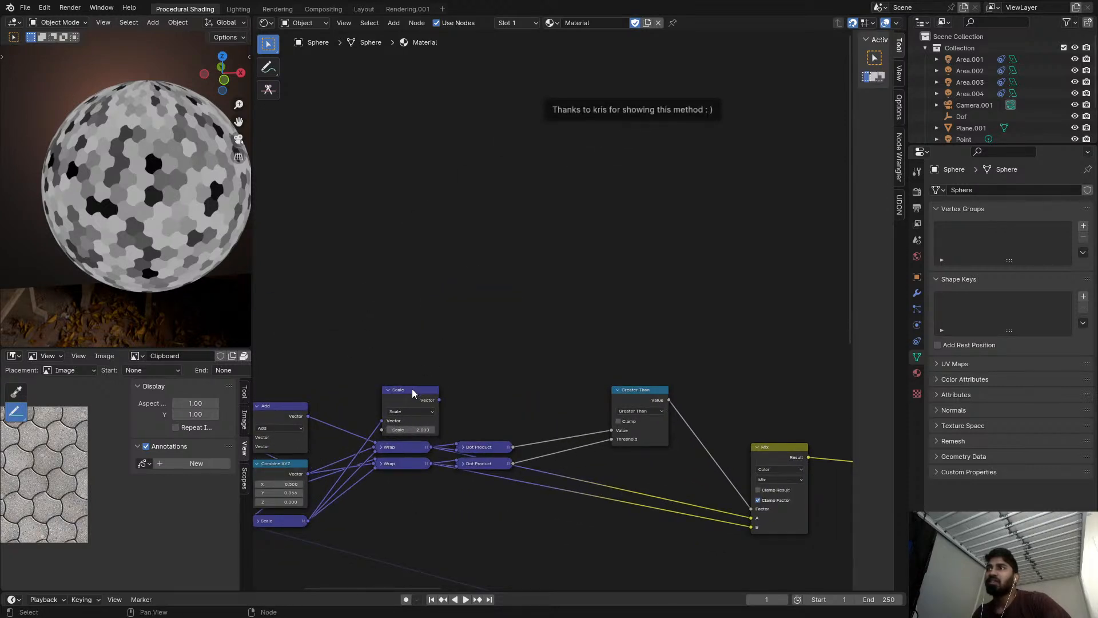
{"action": "left_click", "coordinate": [416, 393]}
{"action": "key", "text": "ctrl+x"}
{"action": "scroll", "coordinate": [435, 381], "scroll_direction": "down", "scroll_amount": 8}
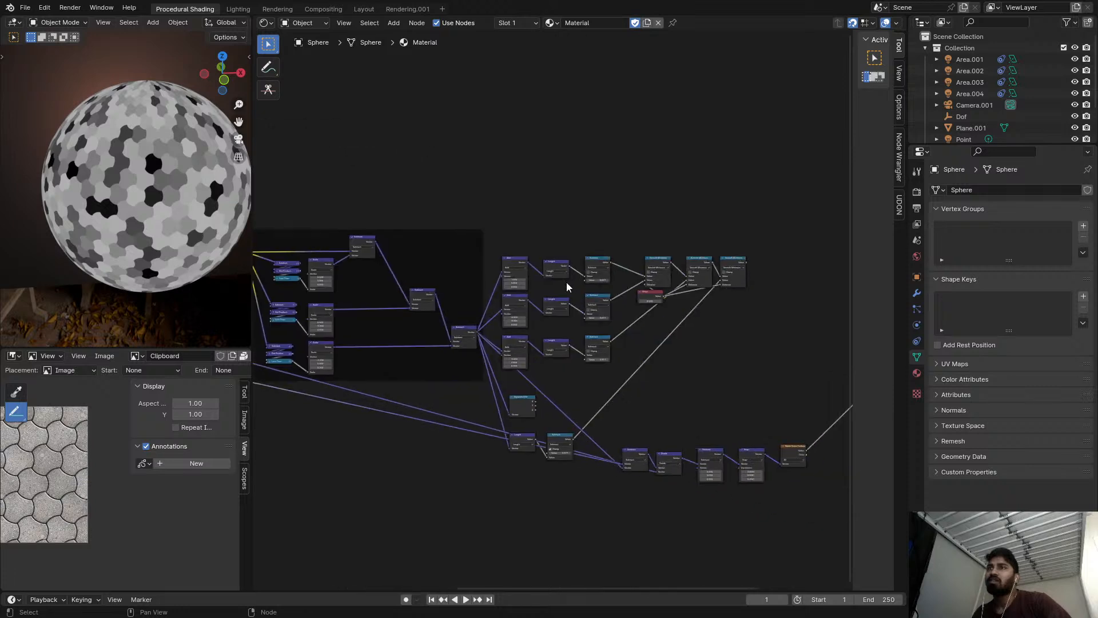
Preview the output of the last Smooth Minimum node on the sphere.
{"action": "left_click", "coordinate": [371, 219], "text": "ctrl+shift"}
{"action": "middle_click_drag", "start_coordinate": [449, 315], "coordinate": [505, 327]}
{"action": "scroll", "coordinate": [506, 327], "scroll_direction": "up", "scroll_amount": 1}
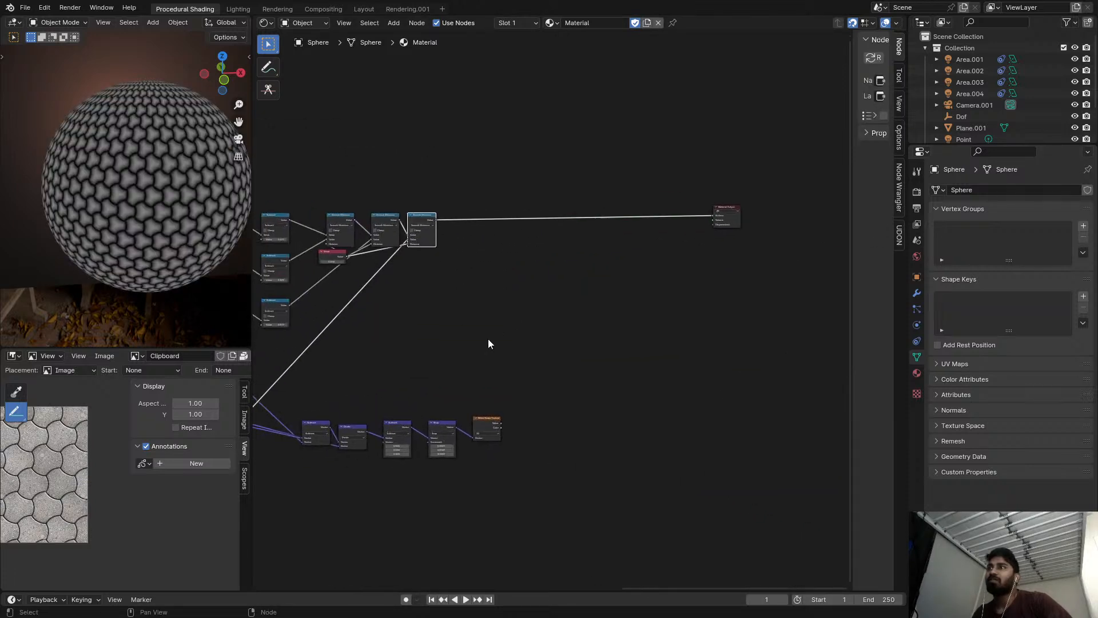
{"action": "left_click", "coordinate": [482, 435], "text": "ctrl+shift"}
{"action": "scroll", "coordinate": [464, 261], "scroll_direction": "up", "scroll_amount": 2}
Add a color Mix node after the last Smooth Minimum, with the Smooth Minimum's value as its factor, and preview it.
{"action": "key", "text": "shift+a"}
{"action": "type", "text": "mi"}
{"action": "key", "text": "Down"}
{"action": "key", "text": "Return"}
{"action": "left_click", "coordinate": [470, 186]}
{"action": "scroll", "coordinate": [401, 180], "scroll_direction": "up", "scroll_amount": 5}
{"action": "left_click_drag", "start_coordinate": [424, 216], "coordinate": [561, 225]}
{"action": "left_click", "coordinate": [561, 225], "text": "ctrl+shift"}
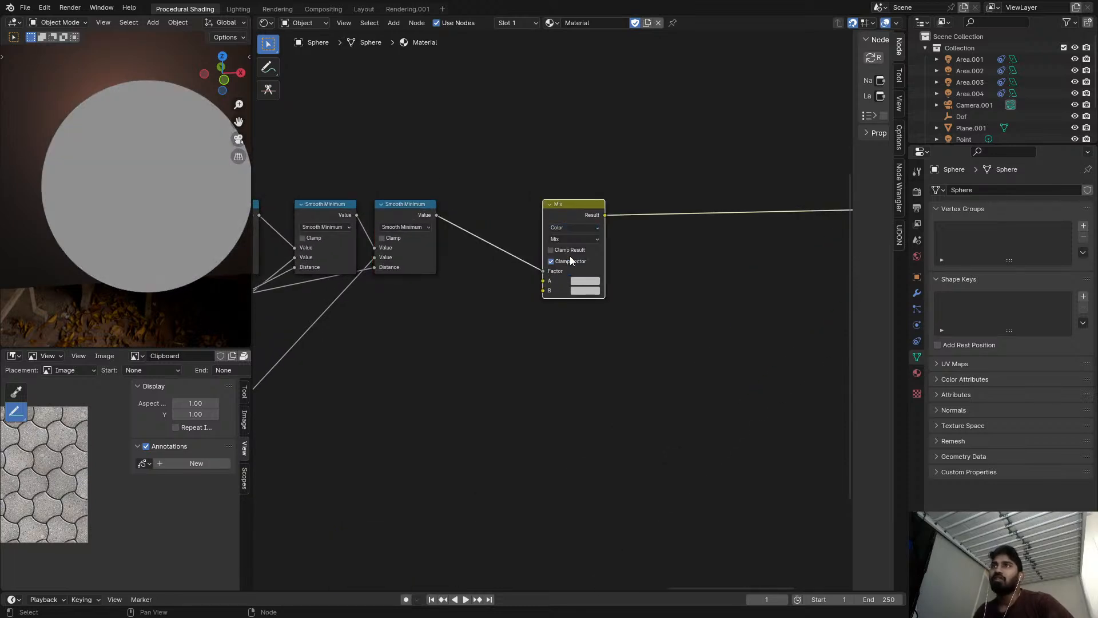
Set the Mix node's blending mode to Color Dodge and move the Smooth Minimum link from Factor to input A.
{"action": "left_click", "coordinate": [568, 240]}
{"action": "left_click", "coordinate": [583, 327]}
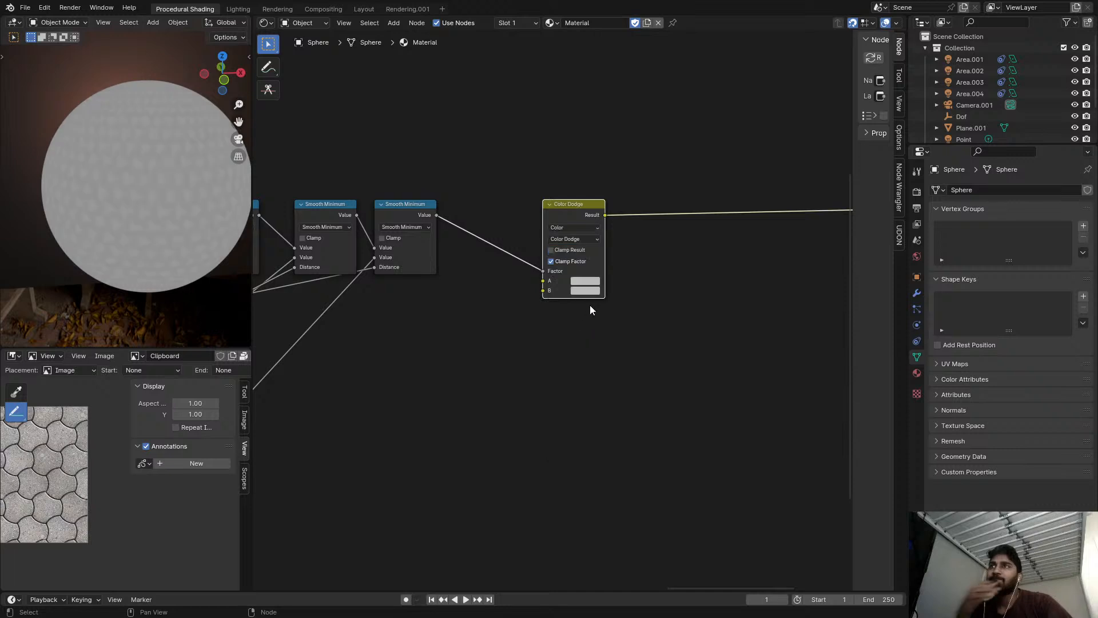
{"action": "scroll", "coordinate": [585, 313], "scroll_direction": "up", "scroll_amount": 2}
{"action": "left_click", "coordinate": [573, 289]}
{"action": "left_click_drag", "start_coordinate": [525, 262], "coordinate": [525, 275]}
Set the Color Dodge node's B color to white with Value 1.000, and its Factor to 0.958.
{"action": "left_click", "coordinate": [601, 290]}
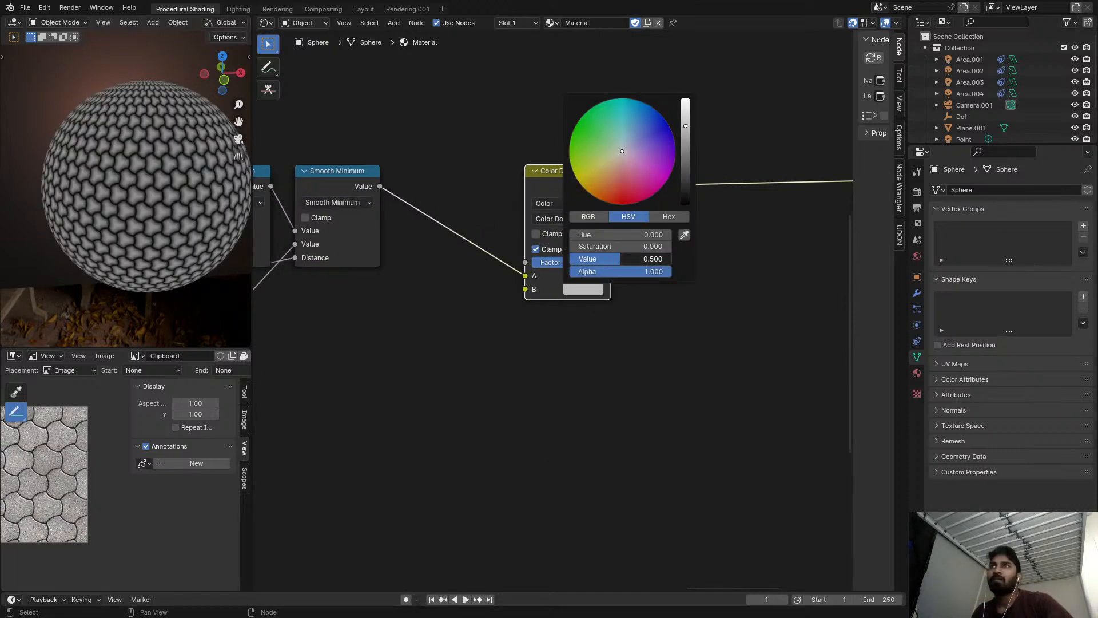
{"action": "left_click_drag", "start_coordinate": [620, 259], "coordinate": [672, 259]}
{"action": "left_click_drag", "start_coordinate": [617, 235], "coordinate": [619, 235]}
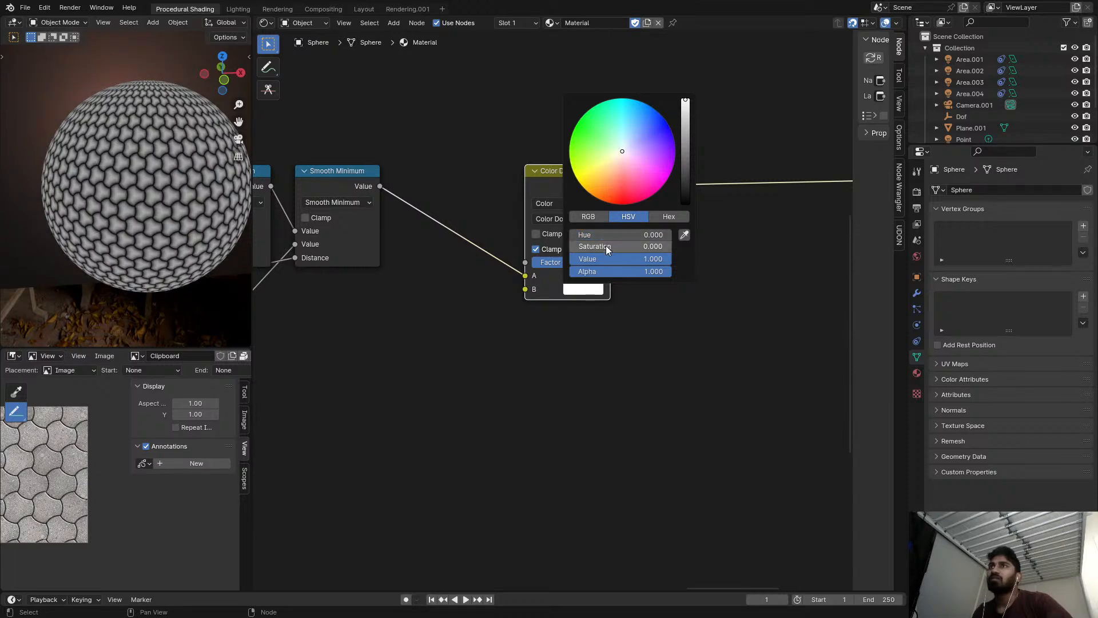
{"action": "left_click_drag", "start_coordinate": [566, 264], "coordinate": [597, 265]}
{"action": "scroll", "coordinate": [168, 173], "scroll_direction": "up", "scroll_amount": 8}
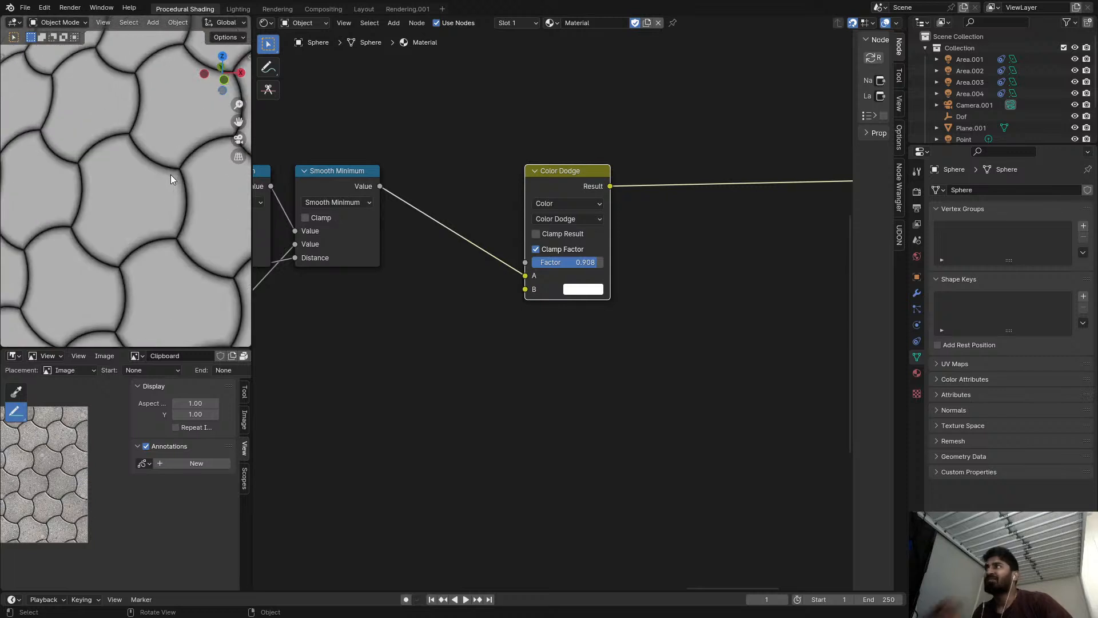
{"action": "scroll", "coordinate": [170, 174], "scroll_direction": "up", "scroll_amount": 4}
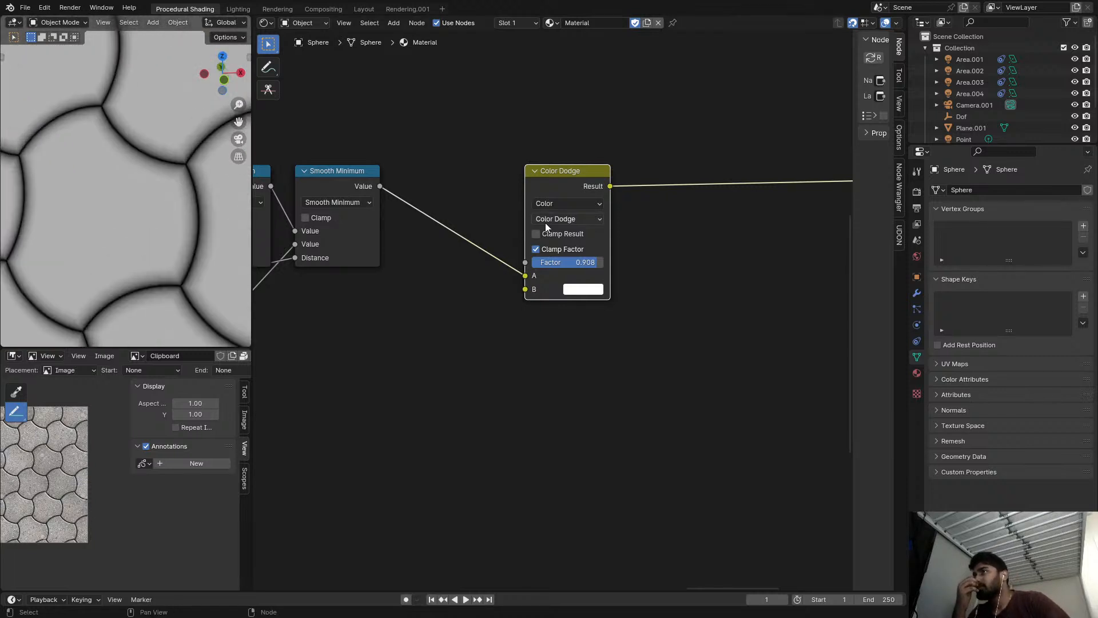
{"action": "left_click_drag", "start_coordinate": [597, 262], "coordinate": [600, 262]}
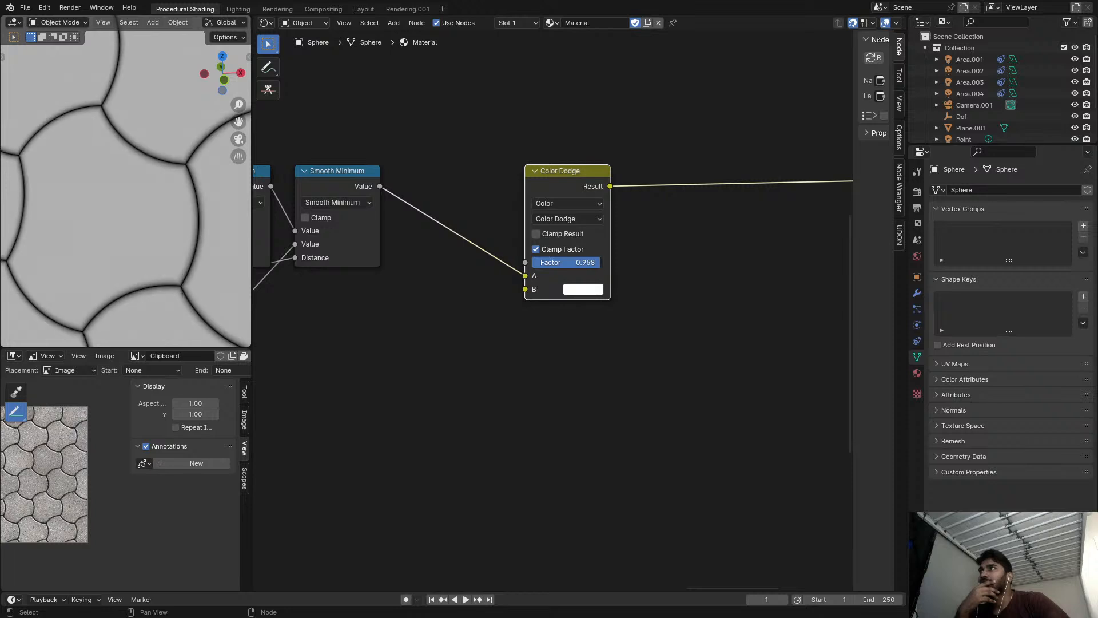
Set the Value node feeding the Smooth Minimum distances to 0.130 and check the rounded gaps on the sphere.
{"action": "scroll", "coordinate": [144, 207], "scroll_direction": "down", "scroll_amount": 3}
{"action": "middle_click_drag", "start_coordinate": [275, 289], "coordinate": [657, 327]}
{"action": "scroll", "coordinate": [657, 328], "scroll_direction": "up", "scroll_amount": 2}
{"action": "middle_click_drag", "start_coordinate": [492, 351], "coordinate": [592, 298]}
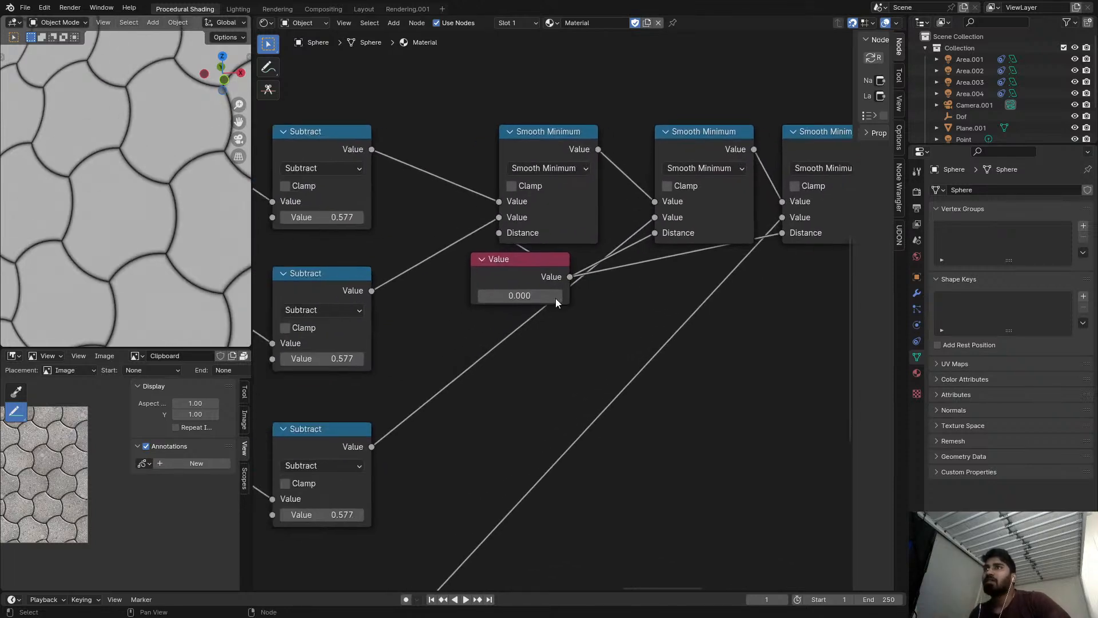
{"action": "mouse_move", "coordinate": [542, 300]}
{"action": "left_mouse_down"}
{"action": "mouse_move", "coordinate": [555, 301]}
{"action": "mouse_move", "coordinate": [544, 300]}
{"action": "left_mouse_up"}
{"action": "scroll", "coordinate": [156, 238], "scroll_direction": "down", "scroll_amount": 5}
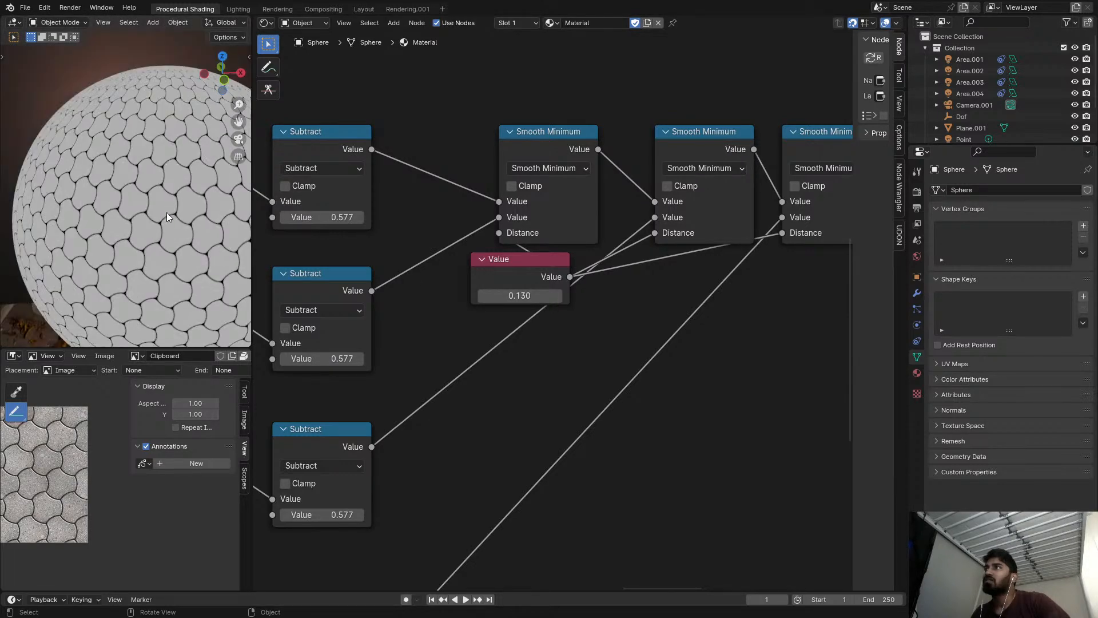
{"action": "key", "text": "ctrl+space"}
{"action": "scroll", "coordinate": [715, 246], "scroll_direction": "down", "scroll_amount": 3}
{"action": "key", "text": "ctrl+space"}
{"action": "scroll", "coordinate": [720, 256], "scroll_direction": "down", "scroll_amount": 6}
Save the blend file.
{"action": "middle_click_drag", "start_coordinate": [725, 255], "coordinate": [499, 199]}
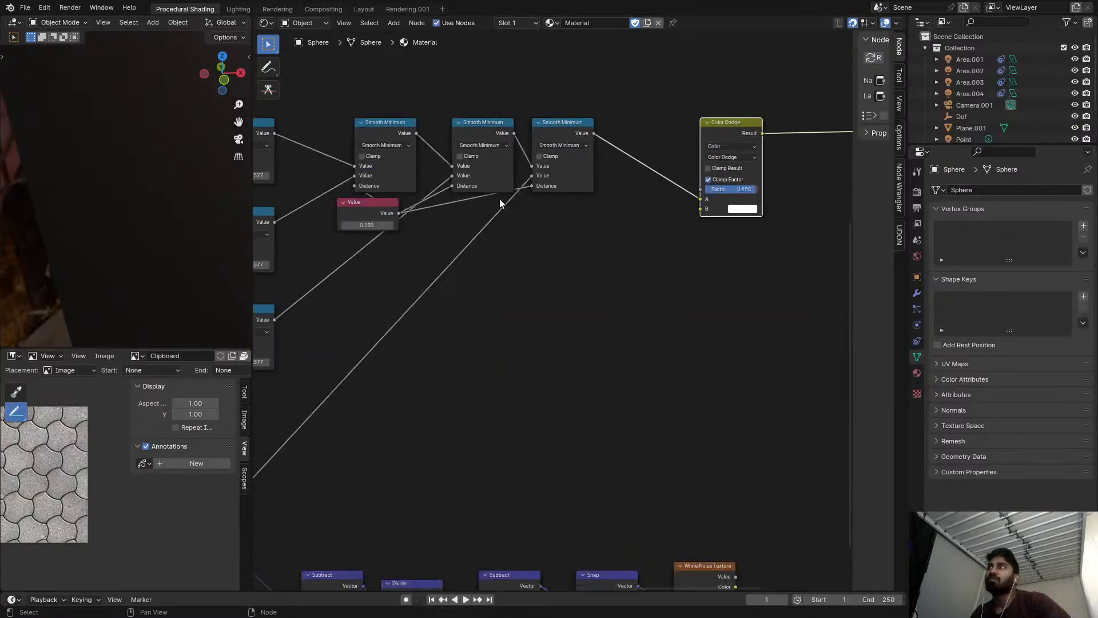
{"action": "scroll", "coordinate": [422, 210], "scroll_direction": "down", "scroll_amount": 5}
{"action": "middle_click_drag", "start_coordinate": [422, 211], "coordinate": [620, 181]}
{"action": "scroll", "coordinate": [151, 181], "scroll_direction": "up", "scroll_amount": 9}
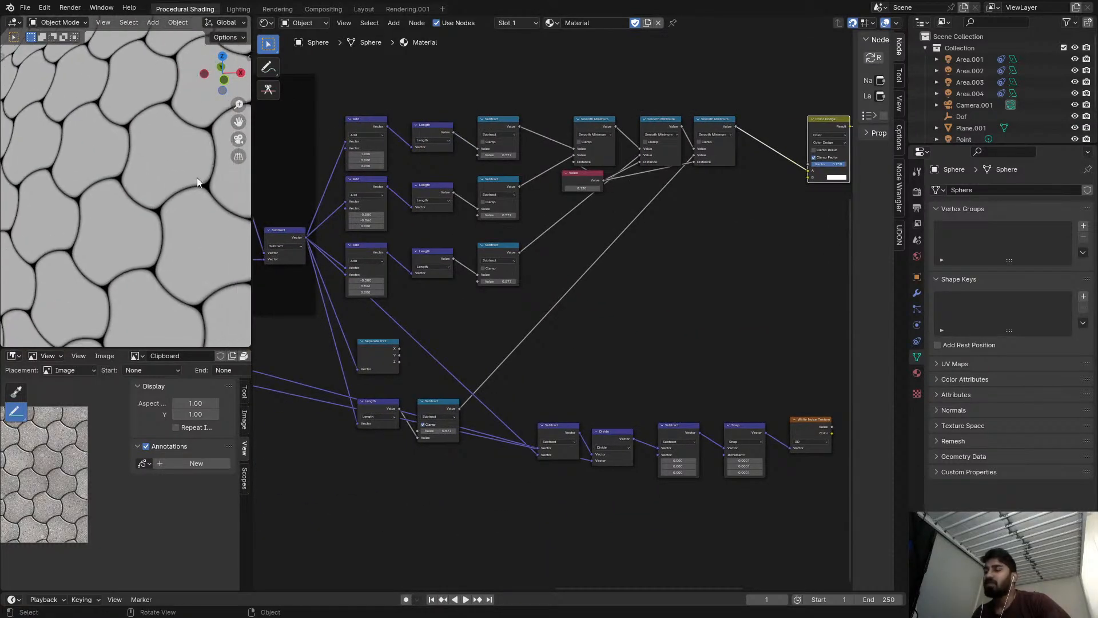
{"action": "key", "text": "ctrl+s"}
Preview the White Noise Texture's Color output on the tiles and switch the preview back to the Color Dodge node.
{"action": "scroll", "coordinate": [532, 255], "scroll_direction": "down", "scroll_amount": 6}
{"action": "scroll", "coordinate": [705, 336], "scroll_direction": "up", "scroll_amount": 5}
{"action": "middle_click_drag", "start_coordinate": [707, 338], "coordinate": [428, 259]}
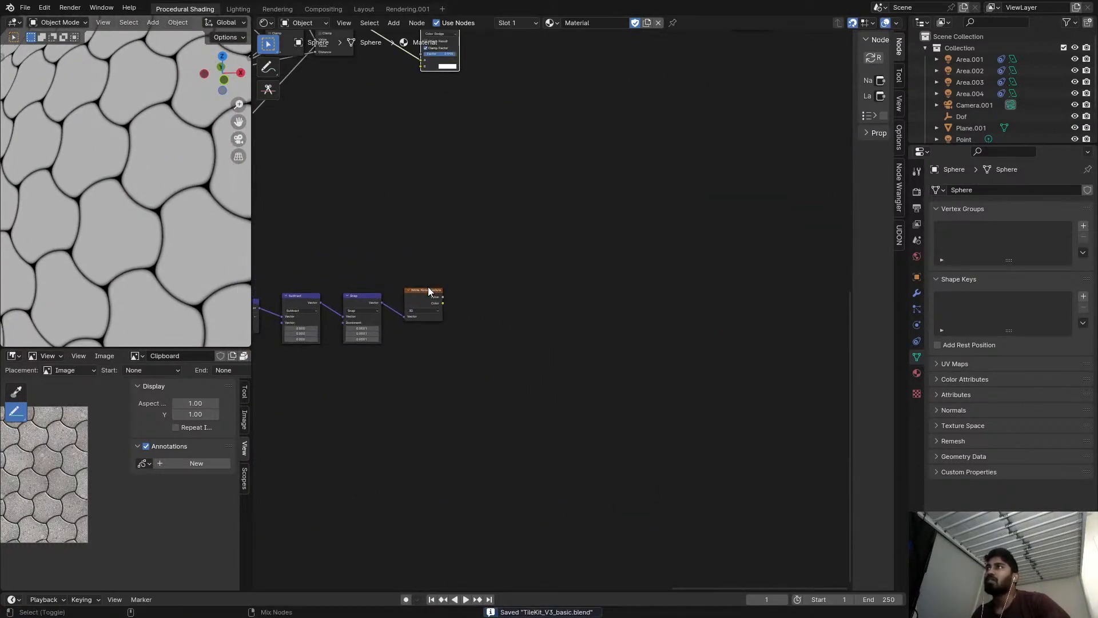
{"action": "left_click", "coordinate": [422, 301], "text": "ctrl+shift"}
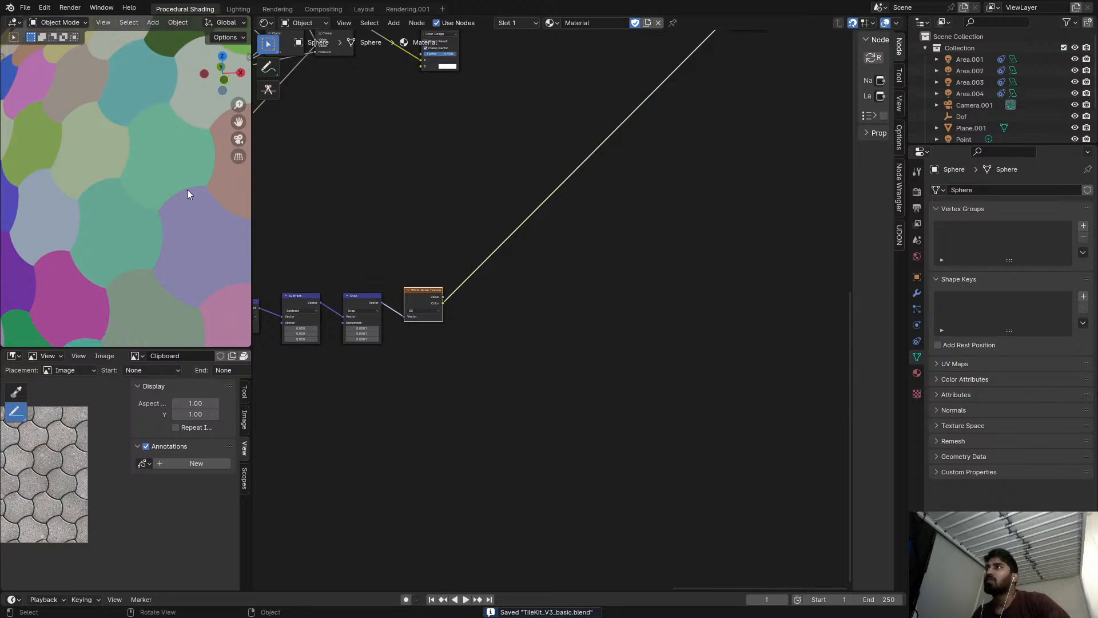
{"action": "scroll", "coordinate": [118, 179], "scroll_direction": "up", "scroll_amount": 3}
{"action": "scroll", "coordinate": [117, 186], "scroll_direction": "down", "scroll_amount": 8}
{"action": "scroll", "coordinate": [486, 196], "scroll_direction": "down", "scroll_amount": 4}
{"action": "middle_click_drag", "start_coordinate": [486, 196], "coordinate": [478, 263]}
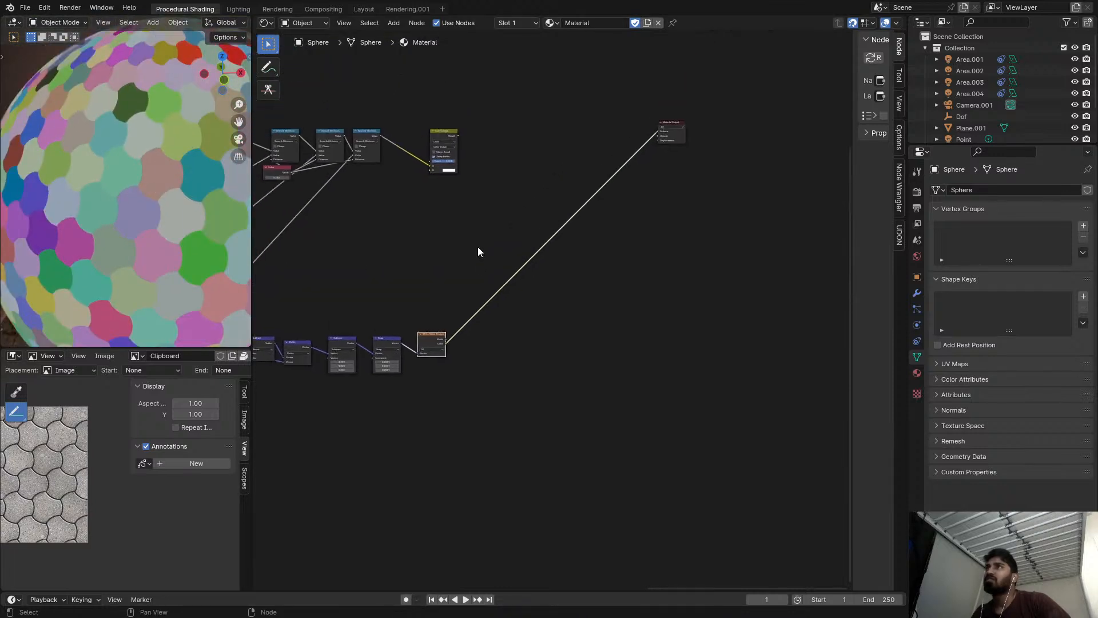
{"action": "left_click", "coordinate": [447, 140], "text": "ctrl+shift"}
{"action": "scroll", "coordinate": [441, 206], "scroll_direction": "up", "scroll_amount": 3}
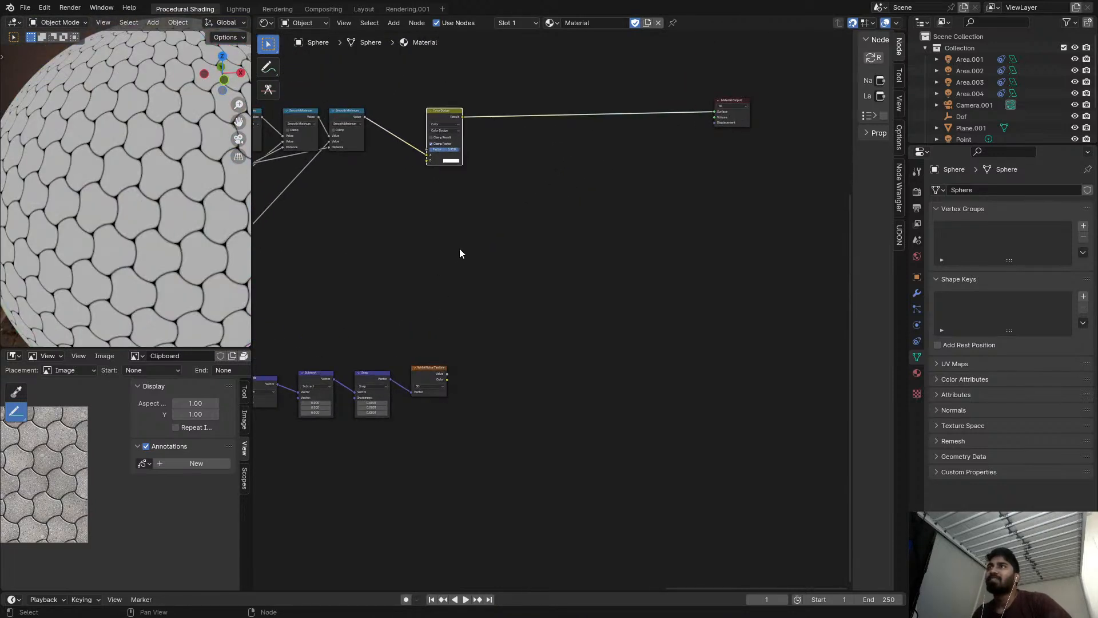
Insert a duplicate of the Color Dodge node between the last Smooth Minimum and the original, and set it to Color Burn.
{"action": "key", "text": "shift+d"}
{"action": "left_click", "coordinate": [404, 105]}
{"action": "scroll", "coordinate": [403, 107], "scroll_direction": "up", "scroll_amount": 4}
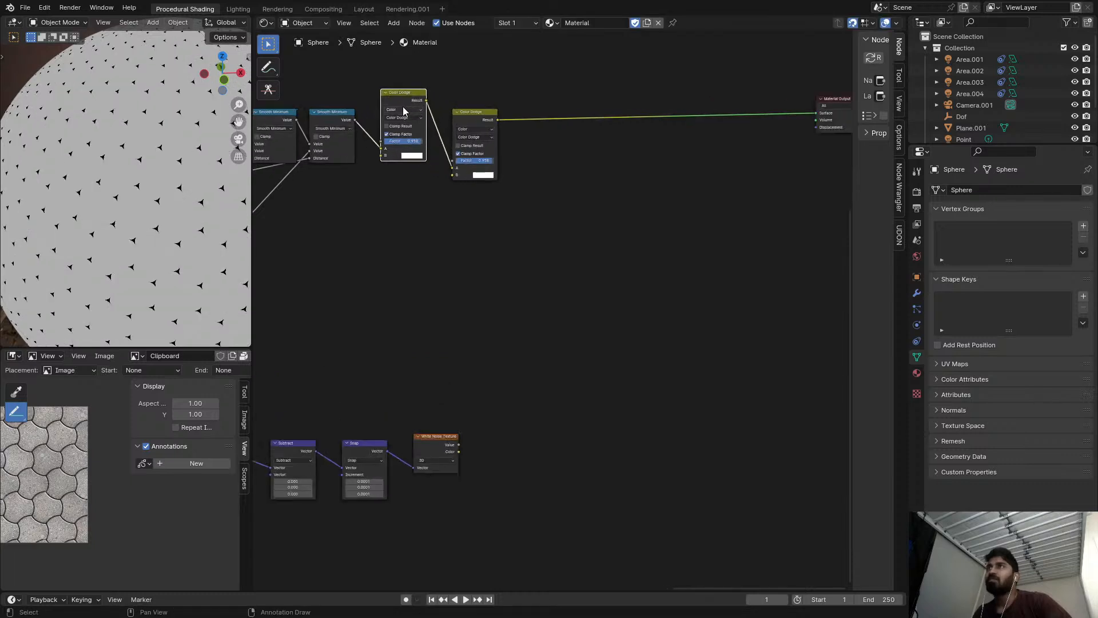
{"action": "left_click", "coordinate": [467, 131]}
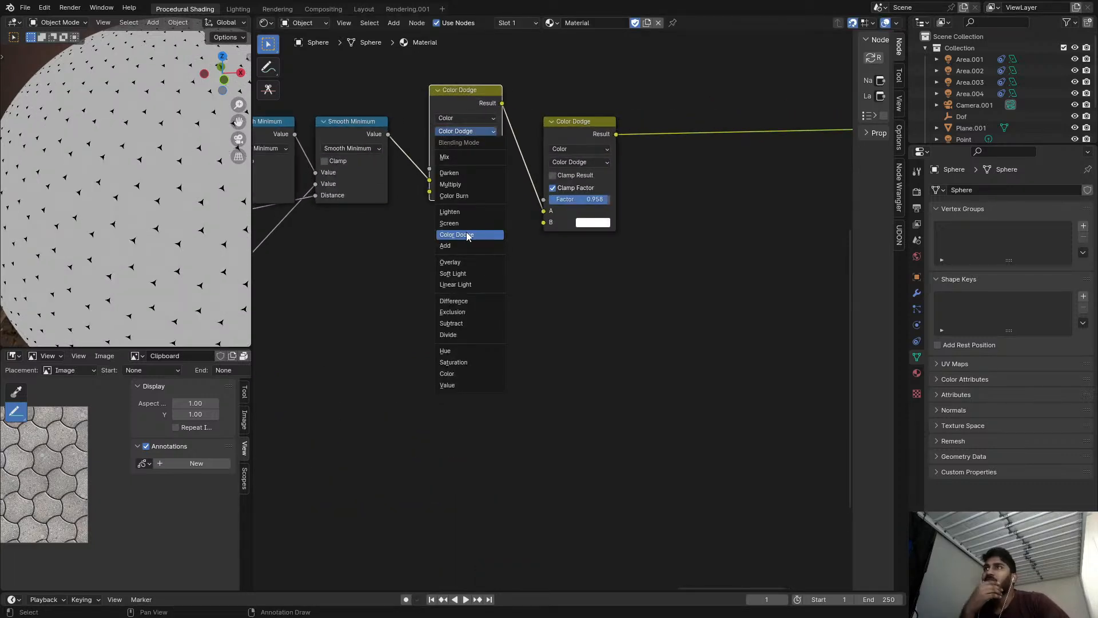
{"action": "left_click", "coordinate": [474, 197]}
Set the Color Burn node's B color to black and its factor to 0.000.
{"action": "scroll", "coordinate": [459, 188], "scroll_direction": "up", "scroll_amount": 1}
{"action": "left_click", "coordinate": [518, 195]}
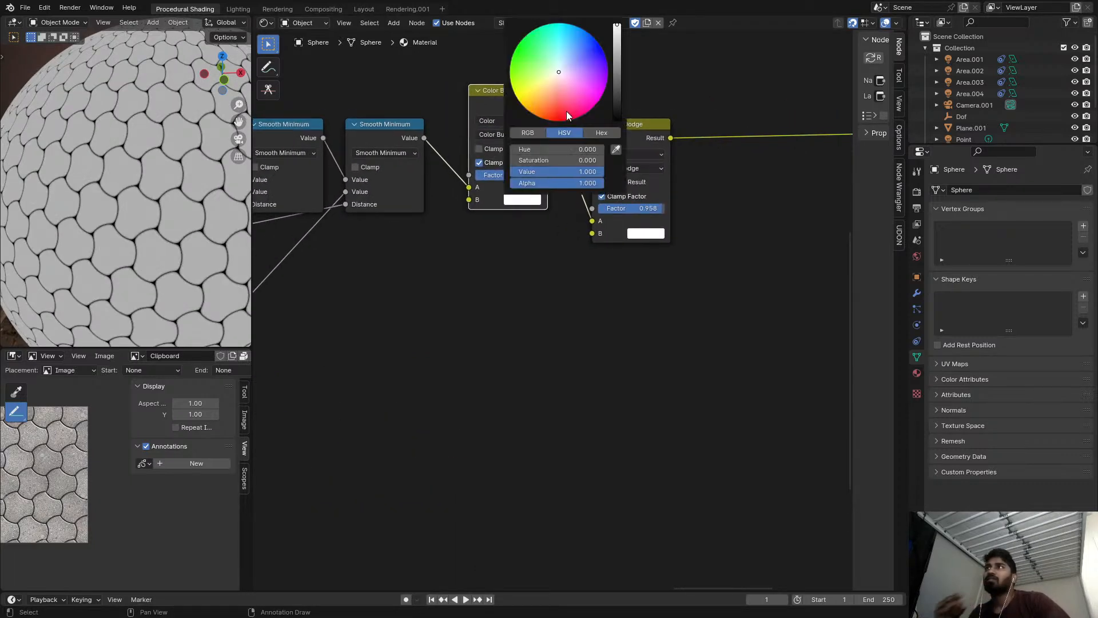
{"action": "left_click_drag", "start_coordinate": [616, 66], "coordinate": [617, 120]}
{"action": "mouse_move", "coordinate": [516, 176]}
{"action": "left_mouse_down"}
{"action": "mouse_move", "coordinate": [464, 176]}
{"action": "mouse_move", "coordinate": [494, 176]}
{"action": "left_mouse_up"}
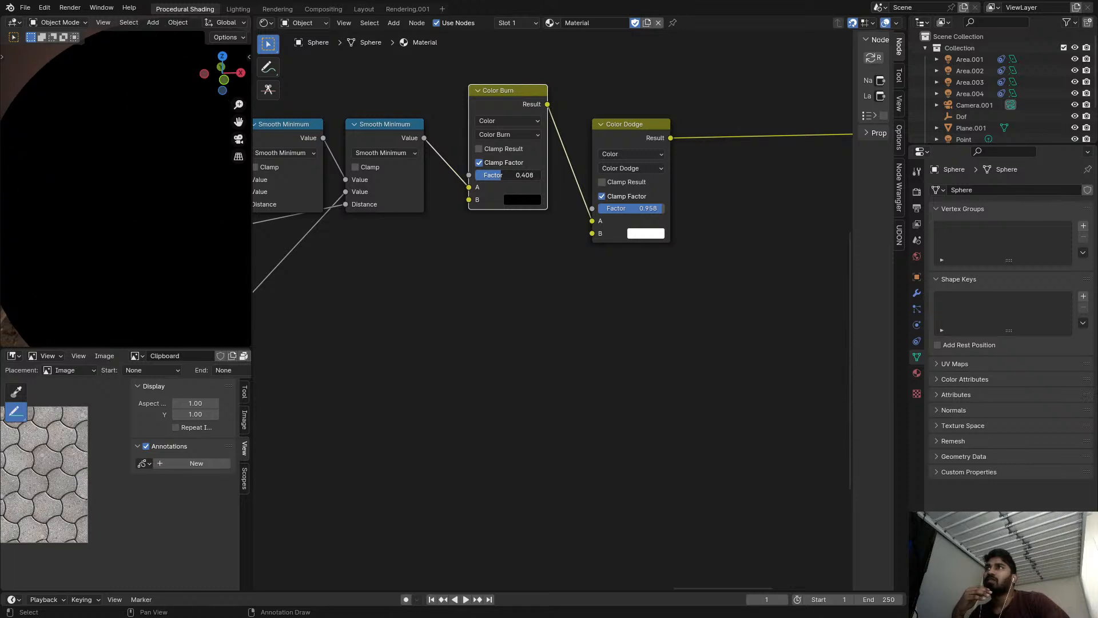
{"action": "left_click_drag", "start_coordinate": [495, 176], "coordinate": [475, 176]}
{"action": "scroll", "coordinate": [510, 208], "scroll_direction": "down", "scroll_amount": 3}
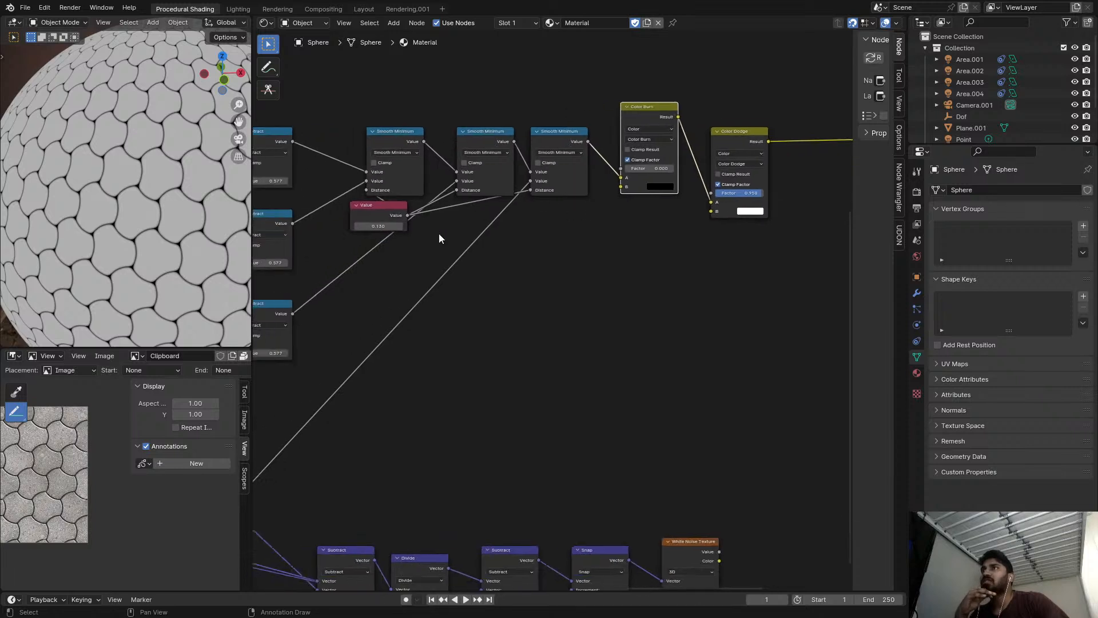
Set the Value node feeding the Smooth Minimum distances to 0.000 and raise the Color Burn factor to 0.417.
{"action": "scroll", "coordinate": [609, 135], "scroll_direction": "up", "scroll_amount": 2}
{"action": "left_click", "coordinate": [596, 127]}
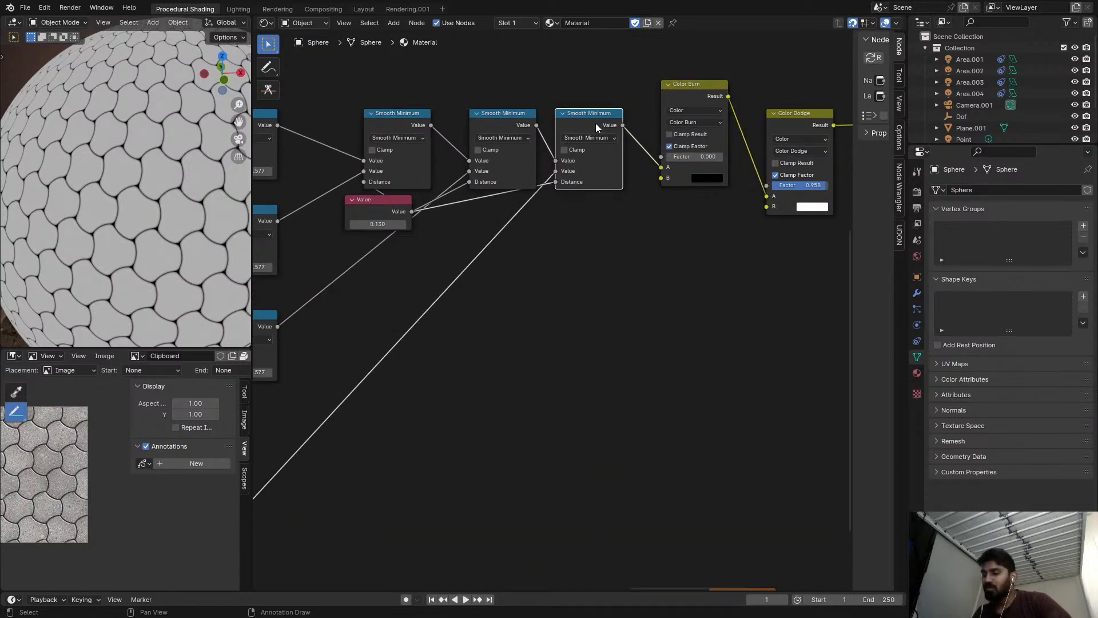
{"action": "left_click", "coordinate": [366, 223]}
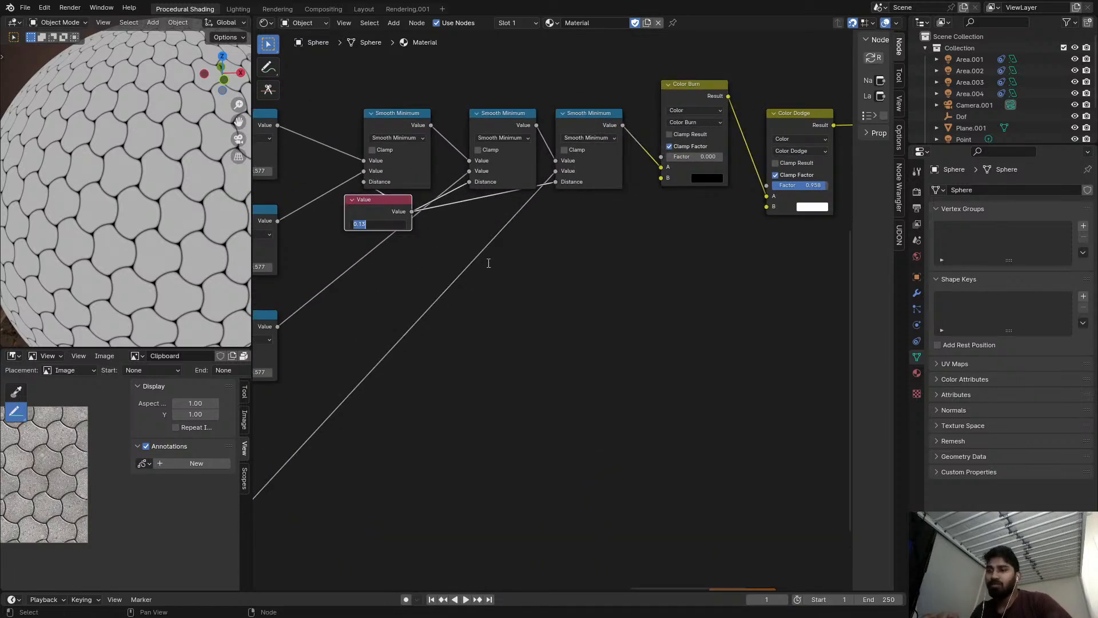
{"action": "key", "text": "Return"}
{"action": "middle_click_drag", "start_coordinate": [562, 243], "coordinate": [431, 252]}
{"action": "scroll", "coordinate": [561, 189], "scroll_direction": "up", "scroll_amount": 1}
{"action": "left_click_drag", "start_coordinate": [561, 163], "coordinate": [595, 163]}
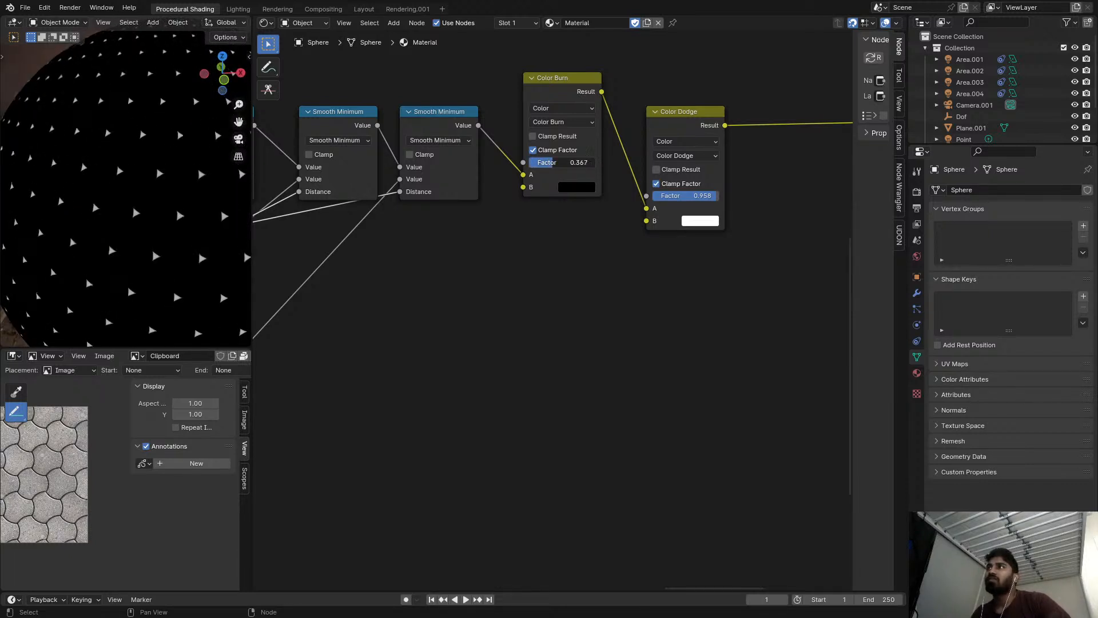
Inspect the lower Length and Subtract nodes and preview the Smooth Minimum result on the sphere.
{"action": "scroll", "coordinate": [332, 246], "scroll_direction": "down", "scroll_amount": 5}
{"action": "middle_click_drag", "start_coordinate": [324, 248], "coordinate": [768, 128]}
{"action": "scroll", "coordinate": [473, 282], "scroll_direction": "up", "scroll_amount": 1}
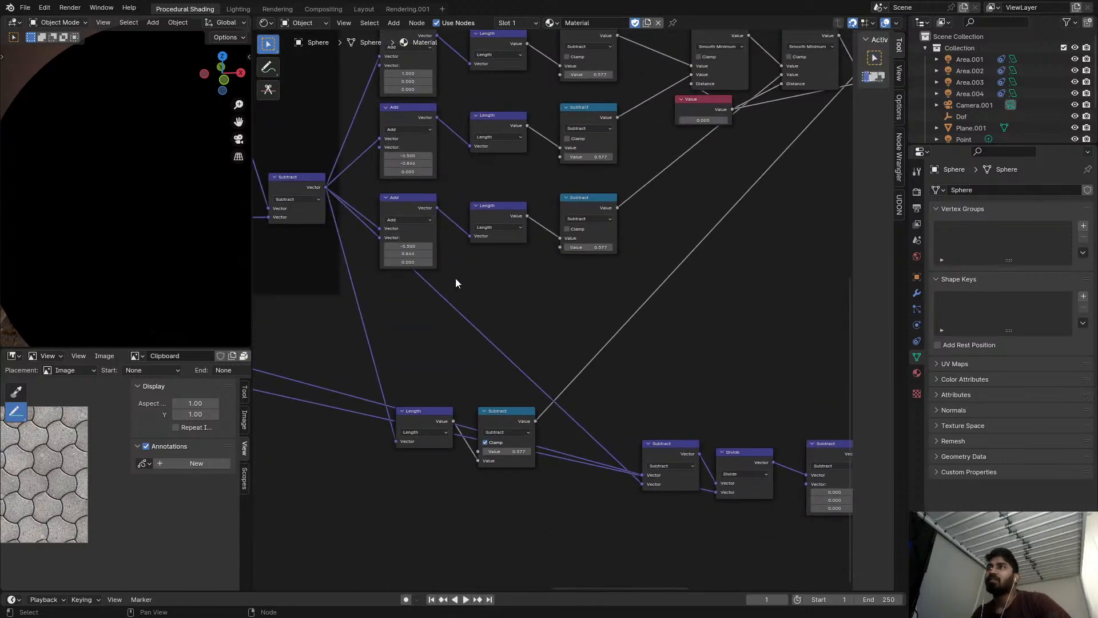
{"action": "scroll", "coordinate": [468, 269], "scroll_direction": "up", "scroll_amount": 3}
{"action": "left_click", "coordinate": [483, 263], "text": "ctrl+shift"}
{"action": "scroll", "coordinate": [495, 284], "scroll_direction": "up", "scroll_amount": 1}
{"action": "middle_click_drag", "start_coordinate": [496, 285], "coordinate": [412, 321]}
{"action": "left_click", "coordinate": [384, 353]}
{"action": "left_click", "coordinate": [500, 324]}
{"action": "middle_click_drag", "start_coordinate": [802, 167], "coordinate": [613, 188]}
{"action": "scroll", "coordinate": [613, 189], "scroll_direction": "up", "scroll_amount": 1}
{"action": "left_click", "coordinate": [613, 188]}
{"action": "left_click", "coordinate": [617, 94]}
{"action": "left_click", "coordinate": [620, 75]}
{"action": "left_click", "coordinate": [622, 75]}
Insert a duplicate of the last Smooth Minimum node before Color Burn and set it to Divide by 0.577.
{"action": "key", "text": "shift+d"}
{"action": "left_click", "coordinate": [683, 81]}
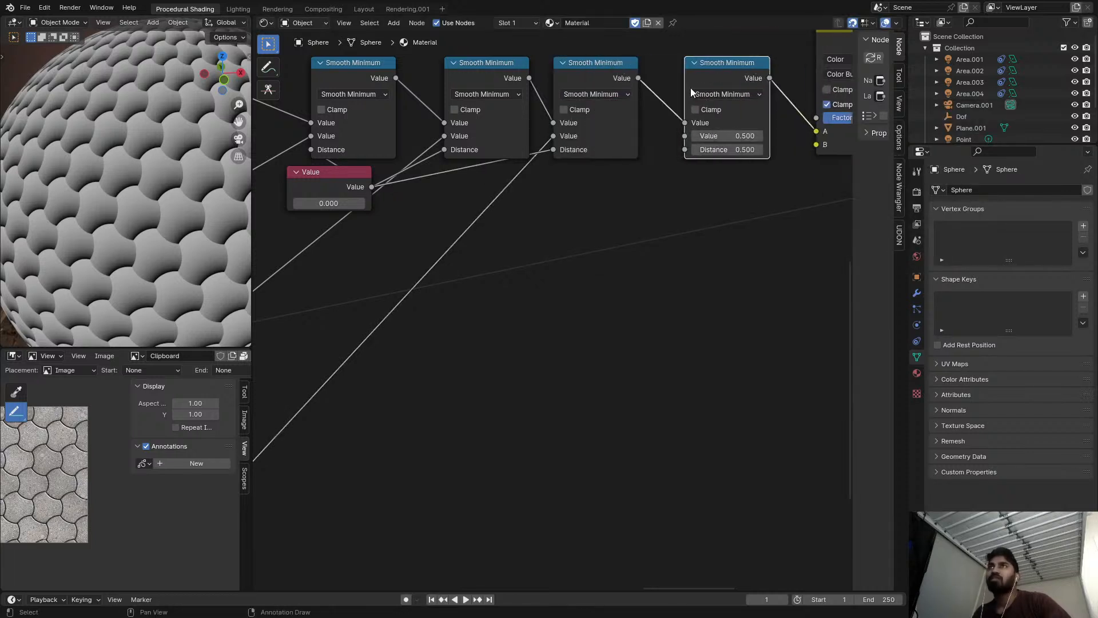
{"action": "left_click", "coordinate": [704, 96]}
{"action": "key", "text": "d"}
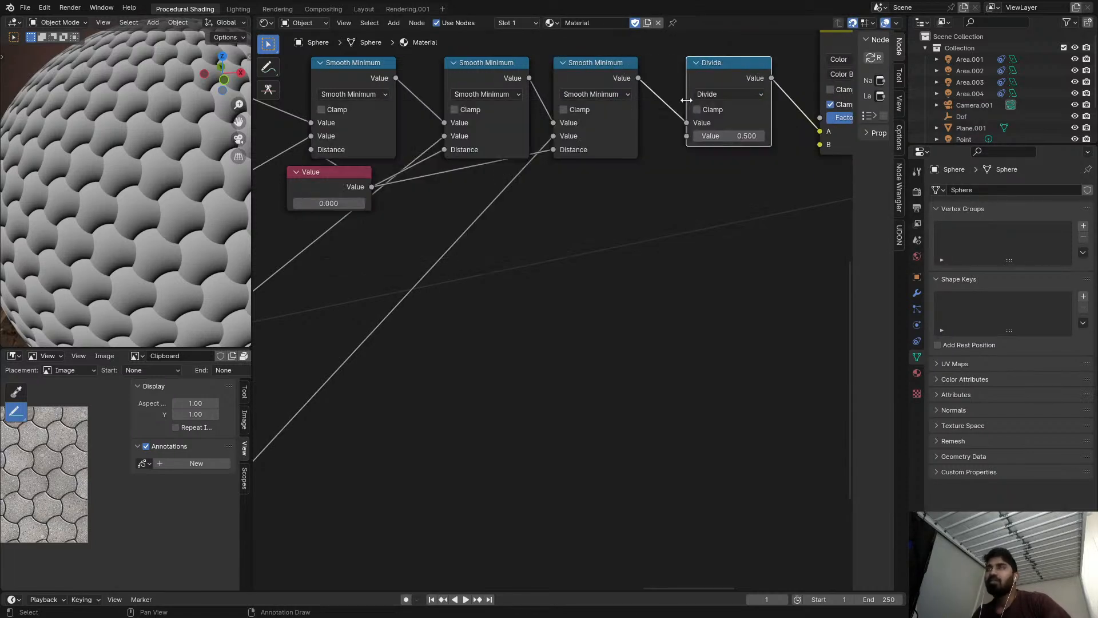
{"action": "left_click", "coordinate": [714, 138]}
{"action": "type", "text": "0.577"}
{"action": "key", "text": "Return"}
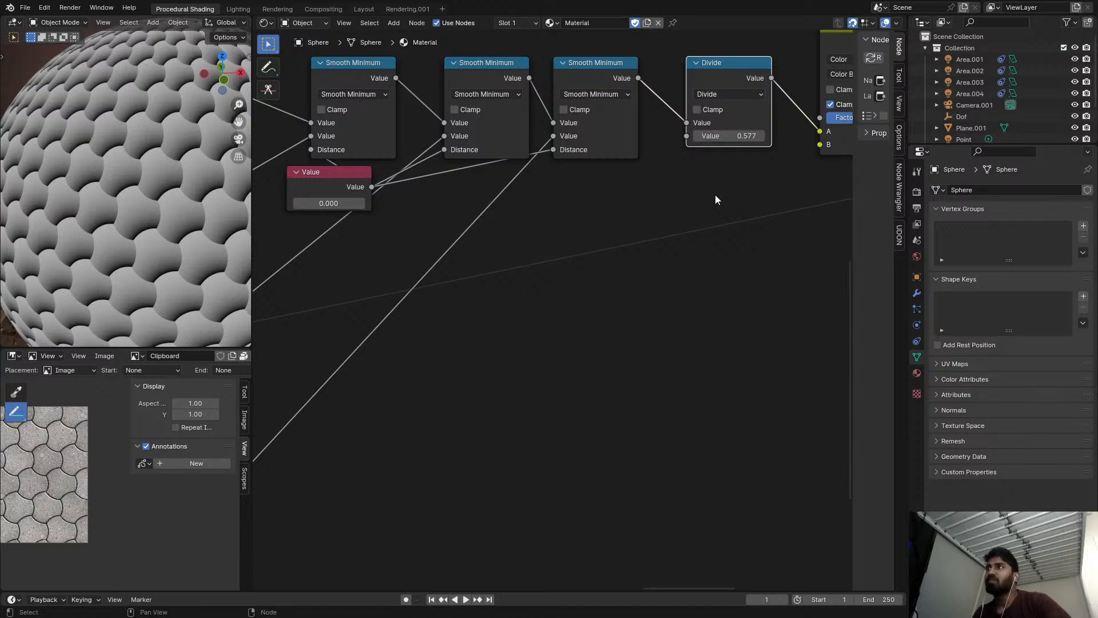
Preview the Divide node before Color Burn on the sphere and set its divisor to 0.500.
{"action": "middle_click_drag", "start_coordinate": [714, 195], "coordinate": [597, 214]}
{"action": "scroll", "coordinate": [597, 214], "scroll_direction": "up", "scroll_amount": 1}
{"action": "left_click", "coordinate": [625, 84], "text": "ctrl+shift"}
{"action": "middle_click_drag", "start_coordinate": [633, 88], "coordinate": [587, 114]}
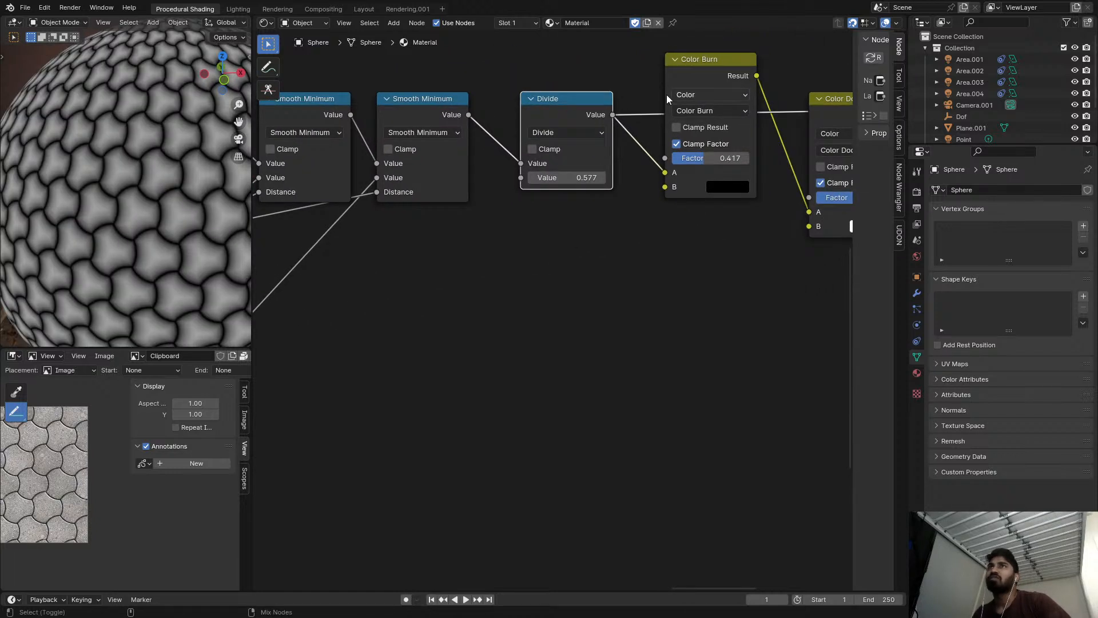
{"action": "left_click", "coordinate": [578, 181]}
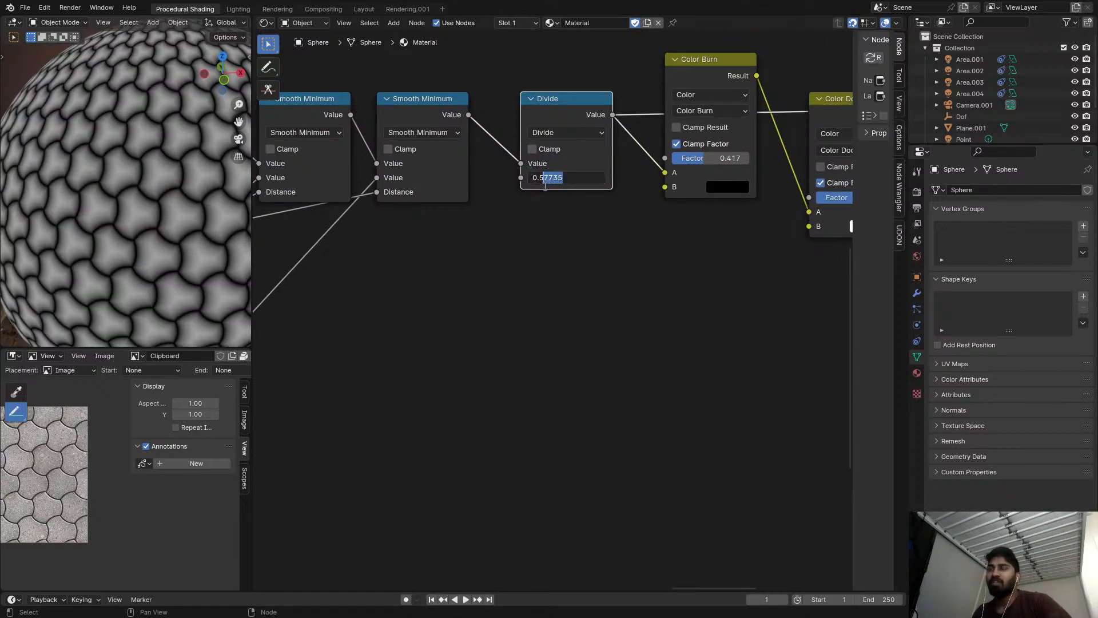
{"action": "type", "text": "5"}
{"action": "key", "text": "Return"}
Preview the Color Burn node, set its factor to 0.500, and set the preceding Divide node's value to 1.000.
{"action": "middle_click_drag", "start_coordinate": [573, 184], "coordinate": [483, 182]}
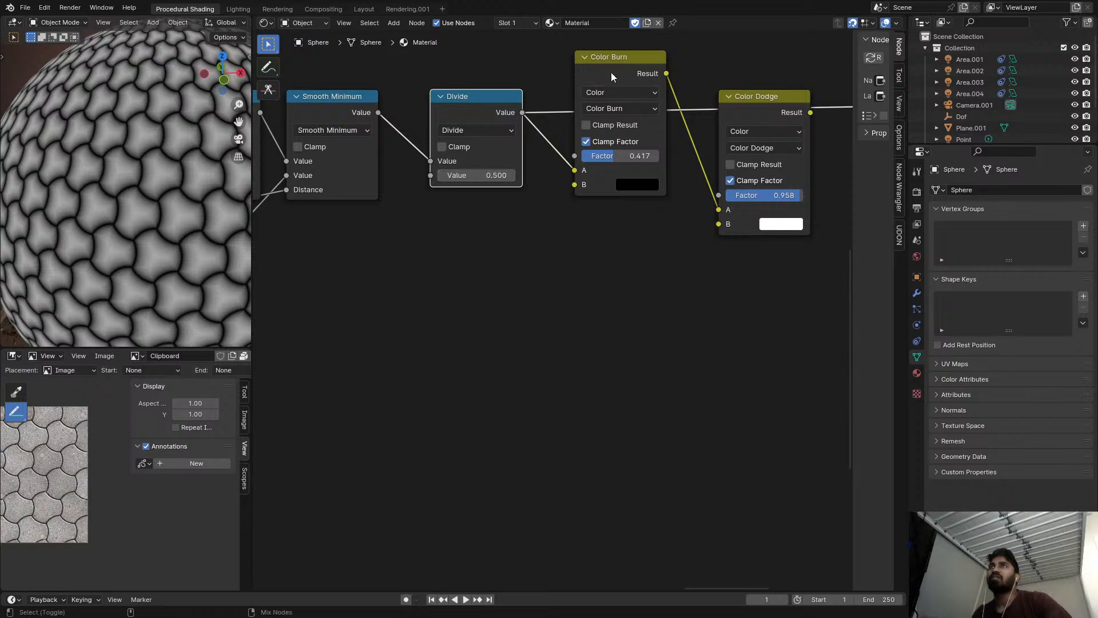
{"action": "left_click", "coordinate": [606, 76], "text": "ctrl+shift"}
{"action": "mouse_move", "coordinate": [627, 155]}
{"action": "left_mouse_down"}
{"action": "mouse_move", "coordinate": [655, 156]}
{"action": "mouse_move", "coordinate": [584, 155]}
{"action": "mouse_move", "coordinate": [644, 155]}
{"action": "mouse_move", "coordinate": [585, 155]}
{"action": "mouse_move", "coordinate": [622, 159]}
{"action": "left_mouse_up"}
{"action": "left_click", "coordinate": [474, 175]}
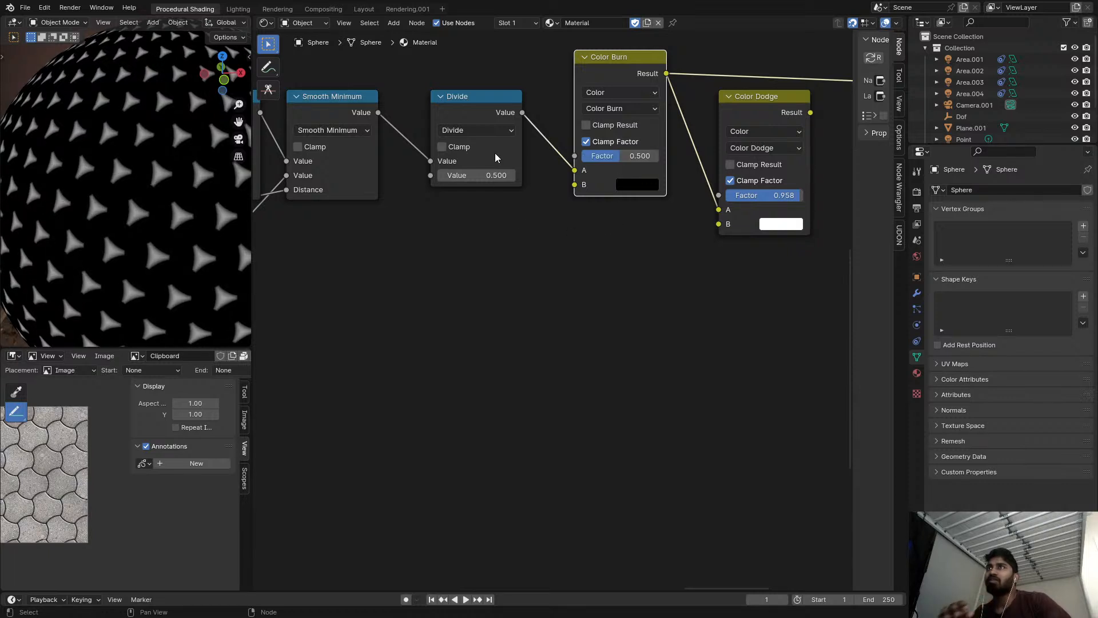
{"action": "type", "text": "1"}
{"action": "key", "text": "Return"}
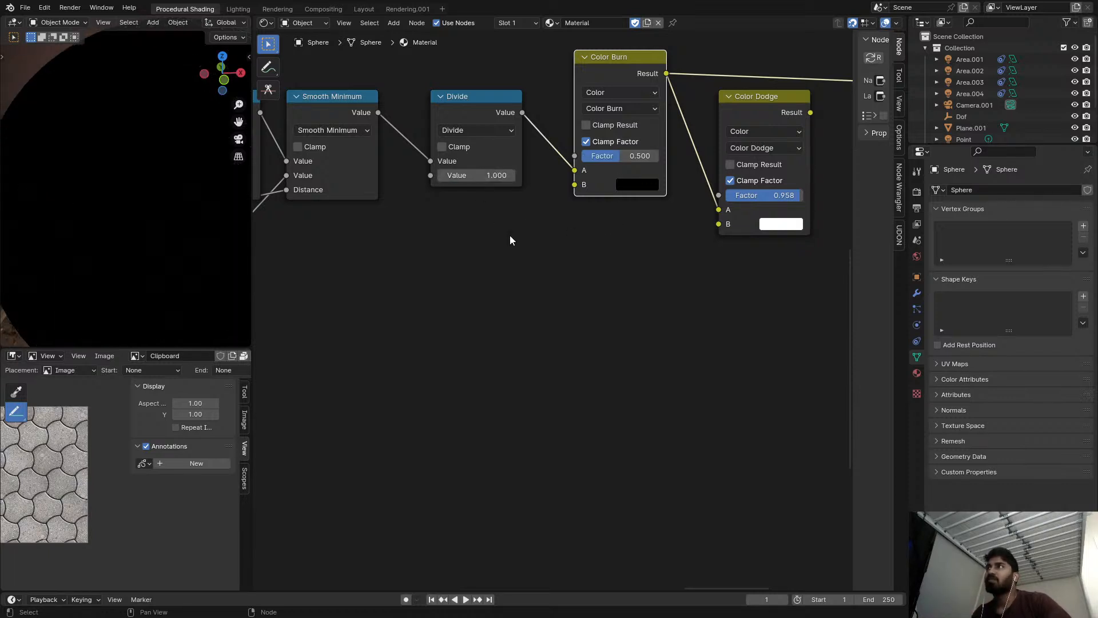
Switch the Divide node before Color Burn to Multiply with a value of 2.000.
{"action": "left_click_drag", "start_coordinate": [616, 155], "coordinate": [582, 155]}
{"action": "right_click", "coordinate": [582, 155]}
{"action": "left_click_drag", "start_coordinate": [476, 175], "coordinate": [473, 175]}
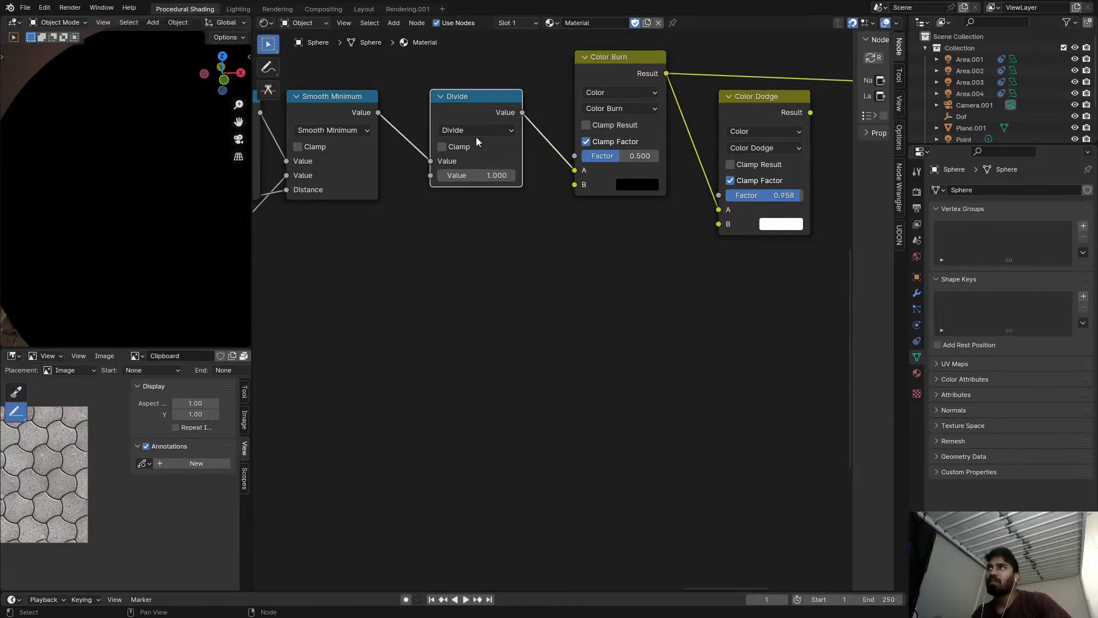
{"action": "left_click", "coordinate": [476, 131]}
{"action": "key", "text": "m"}
{"action": "left_click", "coordinate": [481, 177]}
{"action": "type", "text": "2"}
{"action": "key", "text": "Return"}
Preview the Color Dodge output on the sphere and review the Subtract nodes feeding the Smooth Minimum chain.
{"action": "middle_click_drag", "start_coordinate": [424, 196], "coordinate": [609, 171]}
{"action": "scroll", "coordinate": [610, 171], "scroll_direction": "down", "scroll_amount": 3}
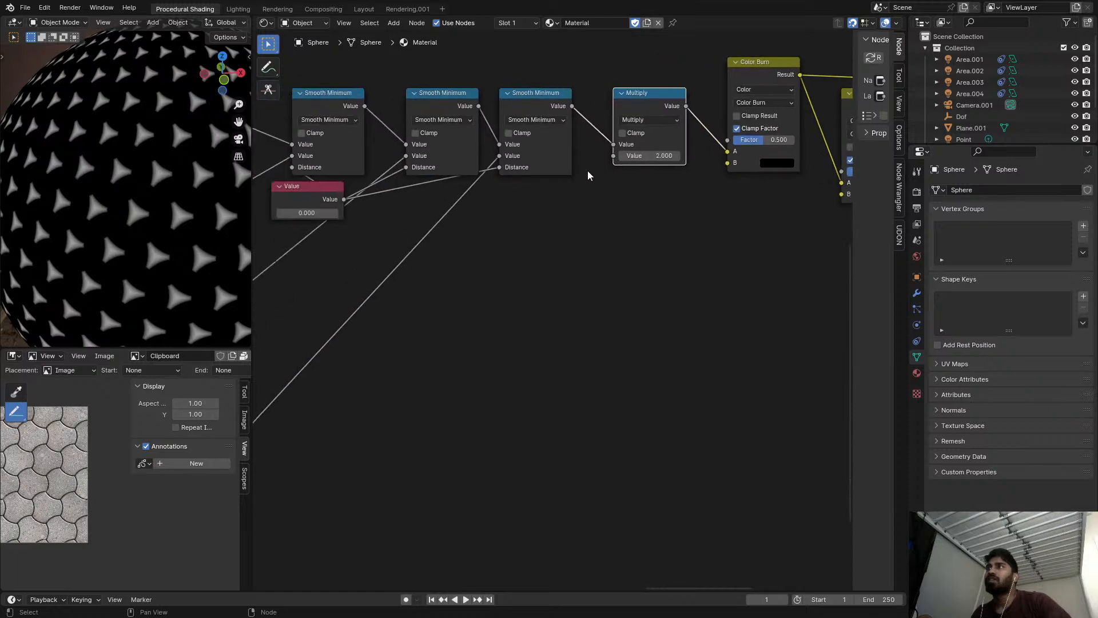
{"action": "scroll", "coordinate": [610, 176], "scroll_direction": "down", "scroll_amount": 3}
{"action": "scroll", "coordinate": [547, 201], "scroll_direction": "up", "scroll_amount": 3}
{"action": "left_click", "coordinate": [435, 130]}
{"action": "scroll", "coordinate": [441, 133], "scroll_direction": "down", "scroll_amount": 3}
{"action": "scroll", "coordinate": [782, 133], "scroll_direction": "up", "scroll_amount": 3}
{"action": "left_click", "coordinate": [688, 132]}
{"action": "scroll", "coordinate": [401, 174], "scroll_direction": "down", "scroll_amount": 3}
{"action": "scroll", "coordinate": [493, 184], "scroll_direction": "up", "scroll_amount": 3}
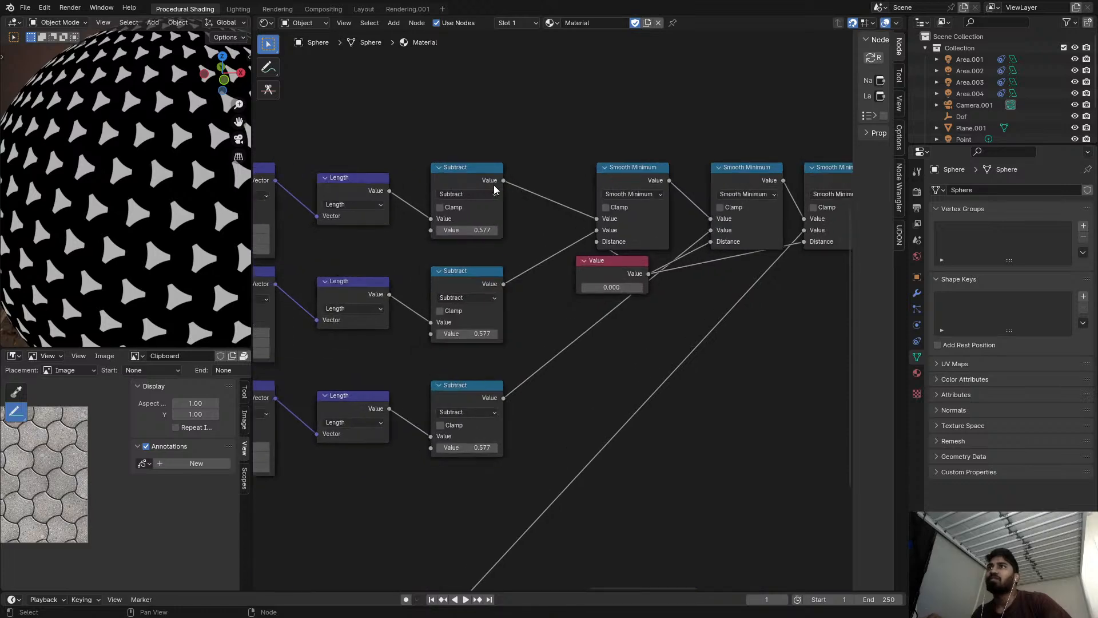
Insert a duplicate of the upper Subtract node before the first Smooth Minimum as Divide by 0.577, and move the Value node aside.
{"action": "left_click", "coordinate": [435, 167]}
{"action": "key", "text": "shift+d"}
{"action": "left_click", "coordinate": [540, 169]}
{"action": "left_click", "coordinate": [545, 196]}
{"action": "left_click", "coordinate": [545, 195]}
{"action": "middle_click_drag", "start_coordinate": [544, 196], "coordinate": [540, 152]}
{"action": "left_click_drag", "start_coordinate": [578, 214], "coordinate": [786, 266]}
Duplicate the 0.577 Divide node onto the output links of the second and third Subtract nodes.
{"action": "left_click", "coordinate": [565, 142]}
{"action": "key", "text": "shift+d"}
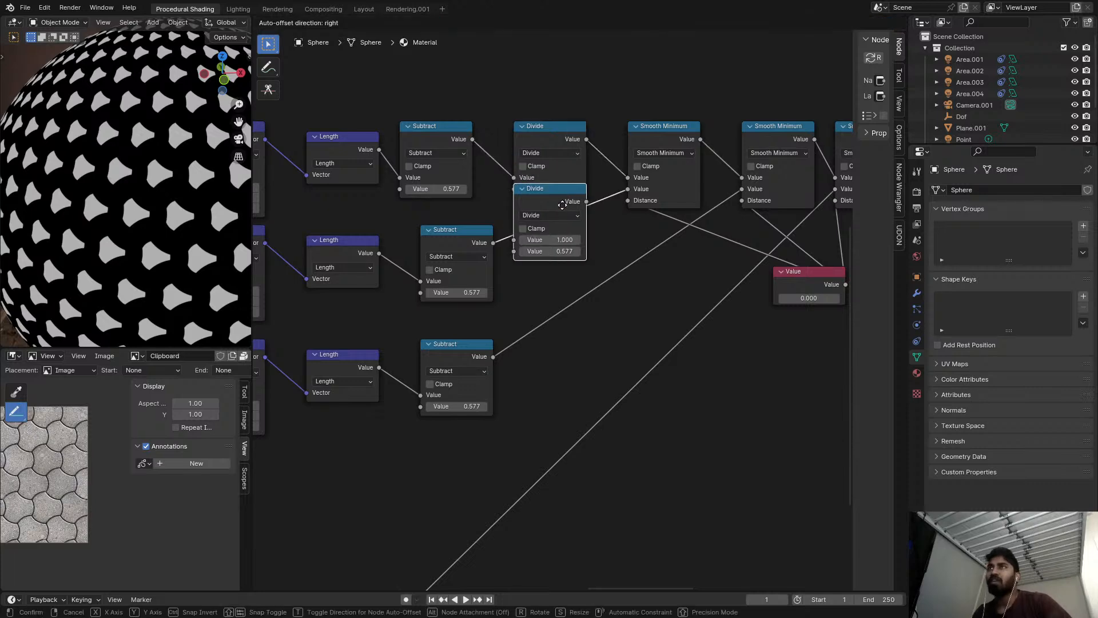
{"action": "left_click", "coordinate": [564, 225]}
{"action": "key", "text": "shift+d"}
{"action": "left_click", "coordinate": [584, 337]}
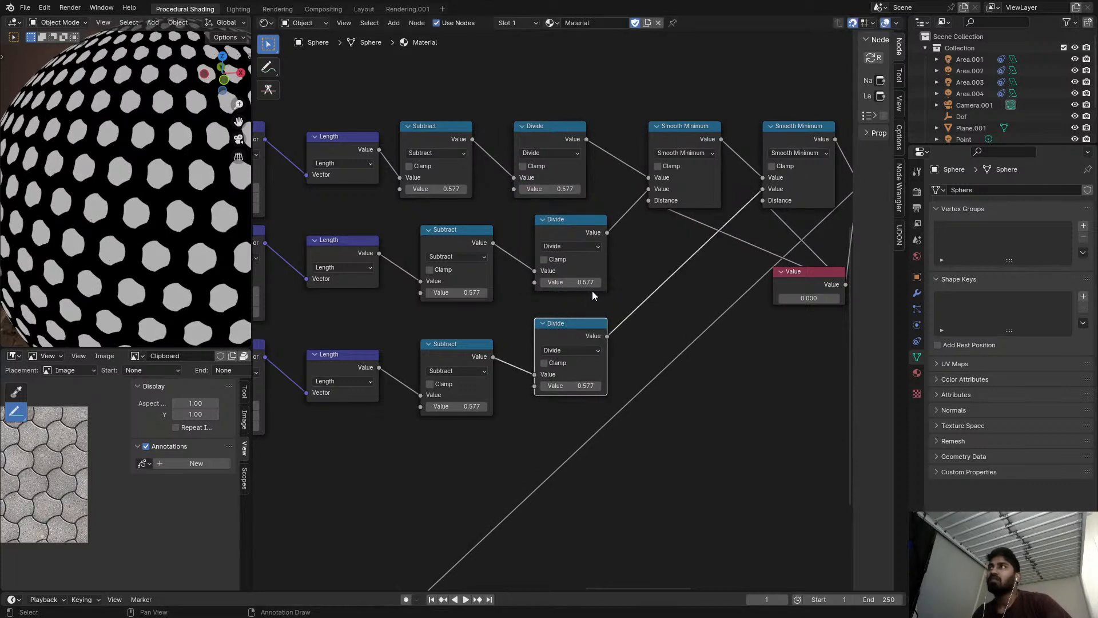
Preview the last Smooth Minimum output, examine the tile edges up close, and switch the preview back to Color Dodge.
{"action": "middle_click_drag", "start_coordinate": [619, 267], "coordinate": [483, 227]}
{"action": "scroll", "coordinate": [483, 227], "scroll_direction": "down", "scroll_amount": 3}
{"action": "middle_click_drag", "start_coordinate": [700, 208], "coordinate": [590, 181]}
{"action": "scroll", "coordinate": [590, 180], "scroll_direction": "up", "scroll_amount": 3}
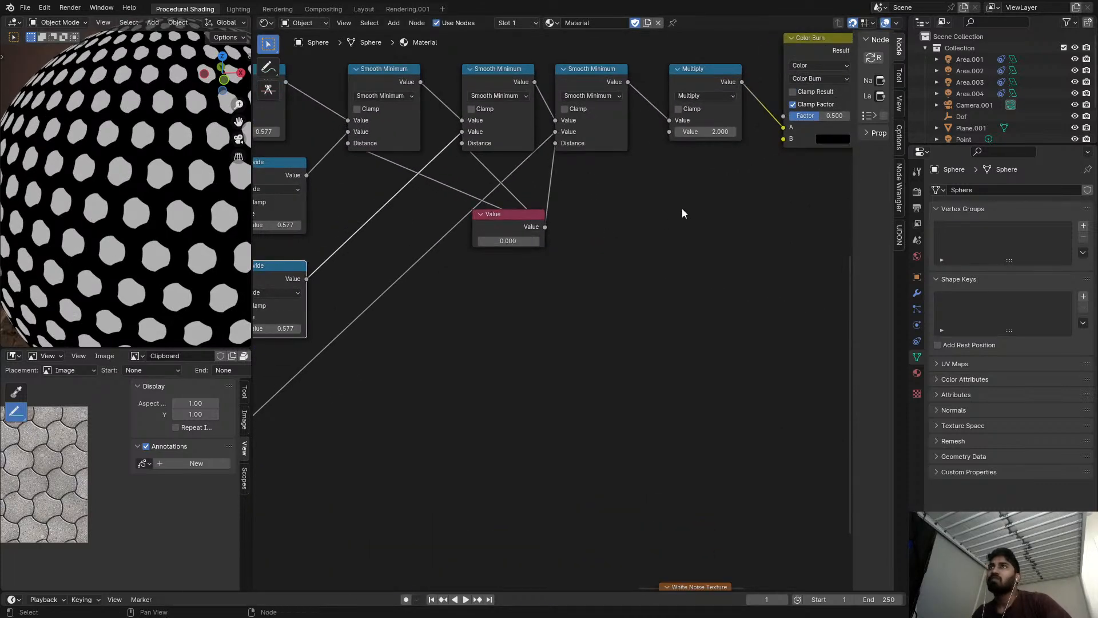
{"action": "middle_click_drag", "start_coordinate": [682, 214], "coordinate": [641, 209]}
{"action": "left_click", "coordinate": [542, 75], "text": "ctrl+shift"}
{"action": "middle_click_drag", "start_coordinate": [540, 77], "coordinate": [564, 80]}
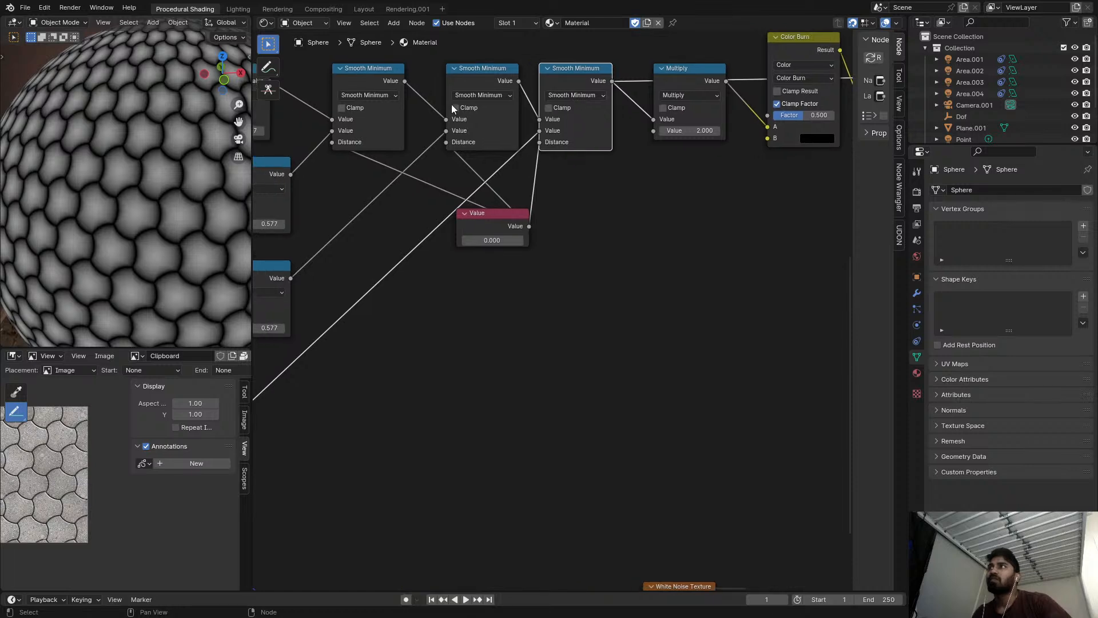
{"action": "scroll", "coordinate": [142, 176], "scroll_direction": "up", "scroll_amount": 5}
{"action": "scroll", "coordinate": [395, 199], "scroll_direction": "down", "scroll_amount": 3}
{"action": "middle_click_drag", "start_coordinate": [410, 199], "coordinate": [449, 195]}
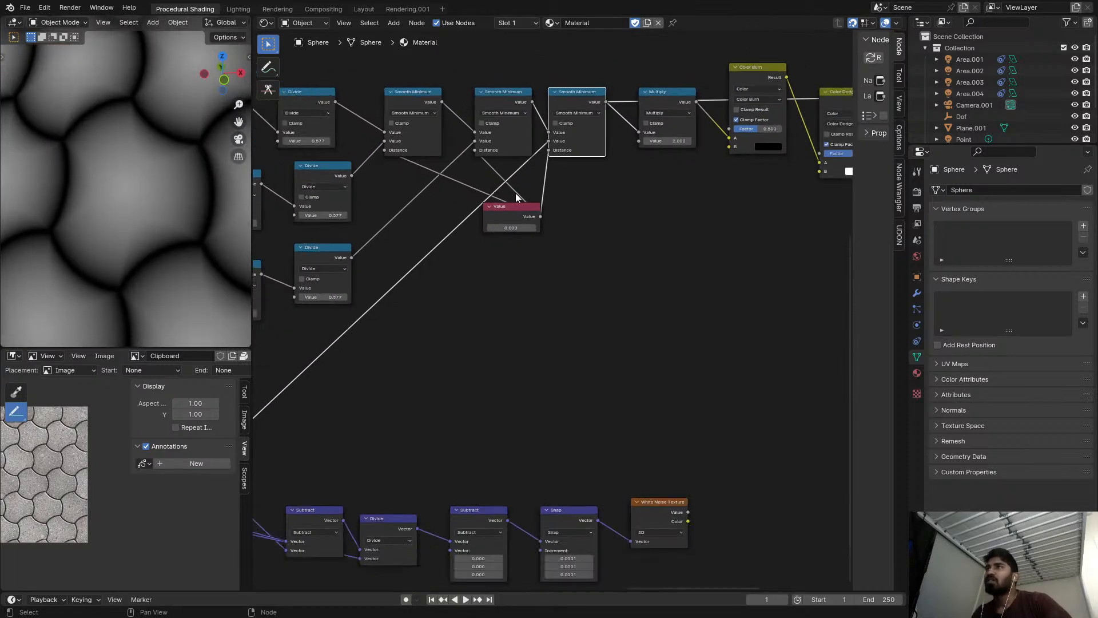
{"action": "scroll", "coordinate": [687, 150], "scroll_direction": "down", "scroll_amount": 3}
{"action": "middle_click_drag", "start_coordinate": [635, 177], "coordinate": [572, 200]}
{"action": "scroll", "coordinate": [648, 129], "scroll_direction": "up", "scroll_amount": 1}
{"action": "scroll", "coordinate": [648, 129], "scroll_direction": "down", "scroll_amount": 1}
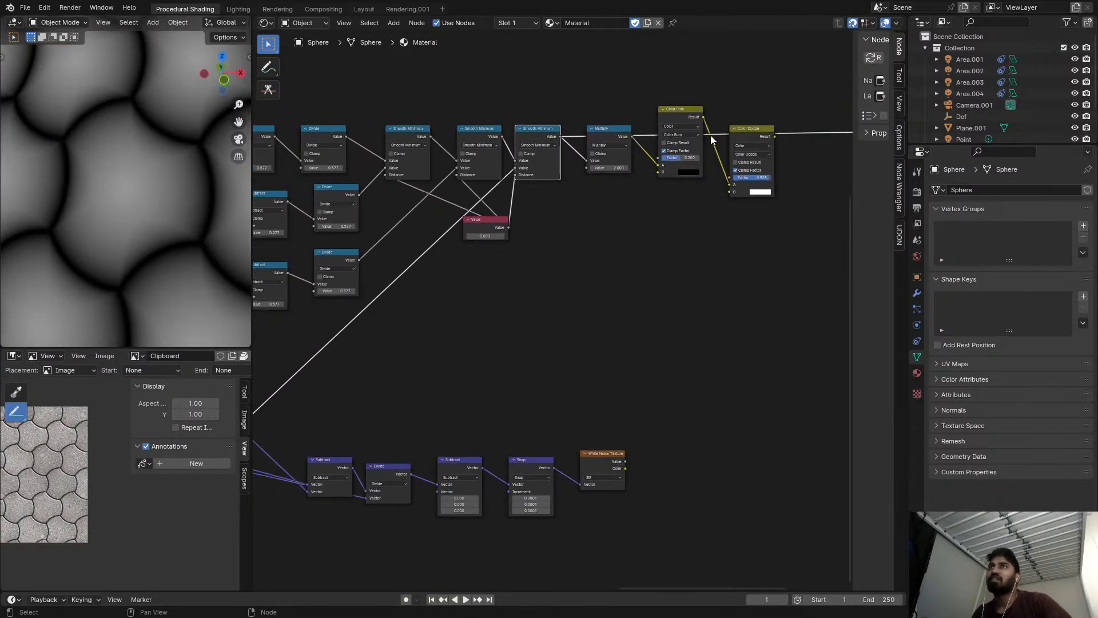
{"action": "left_click", "coordinate": [746, 135], "text": "ctrl+shift"}
{"action": "middle_click_drag", "start_coordinate": [441, 231], "coordinate": [639, 223]}
{"action": "scroll", "coordinate": [683, 231], "scroll_direction": "up", "scroll_amount": 1}
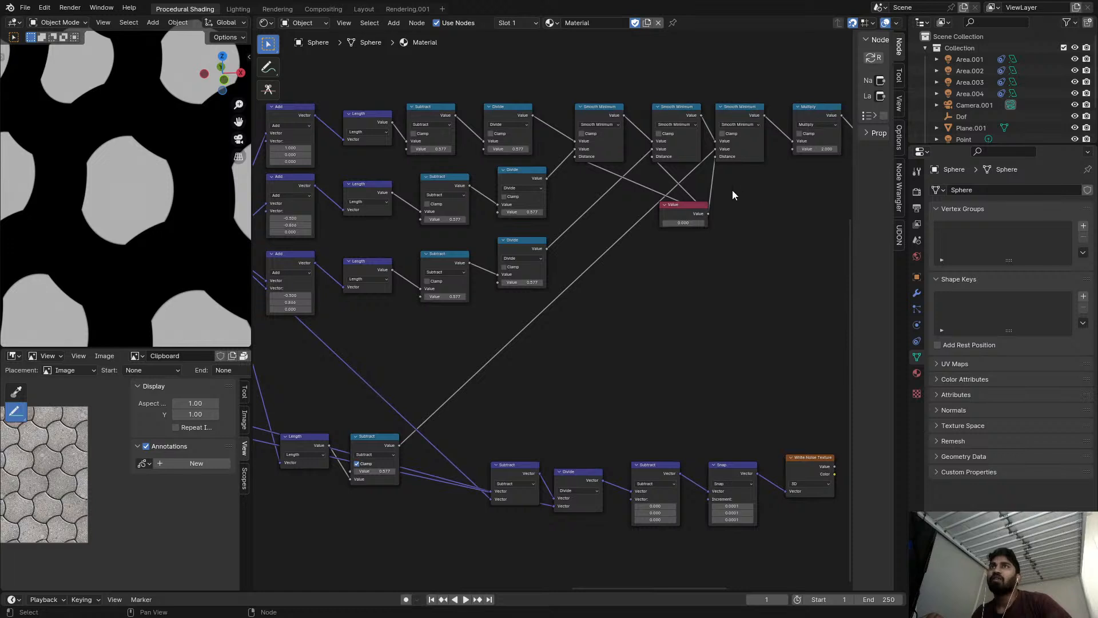
Try turning off Clamp on the lower Subtract node and undo the change.
{"action": "middle_click_drag", "start_coordinate": [572, 322], "coordinate": [598, 299]}
{"action": "scroll", "coordinate": [495, 361], "scroll_direction": "up", "scroll_amount": 1}
{"action": "left_click_drag", "start_coordinate": [386, 438], "coordinate": [395, 405]}
{"action": "left_click", "coordinate": [374, 437]}
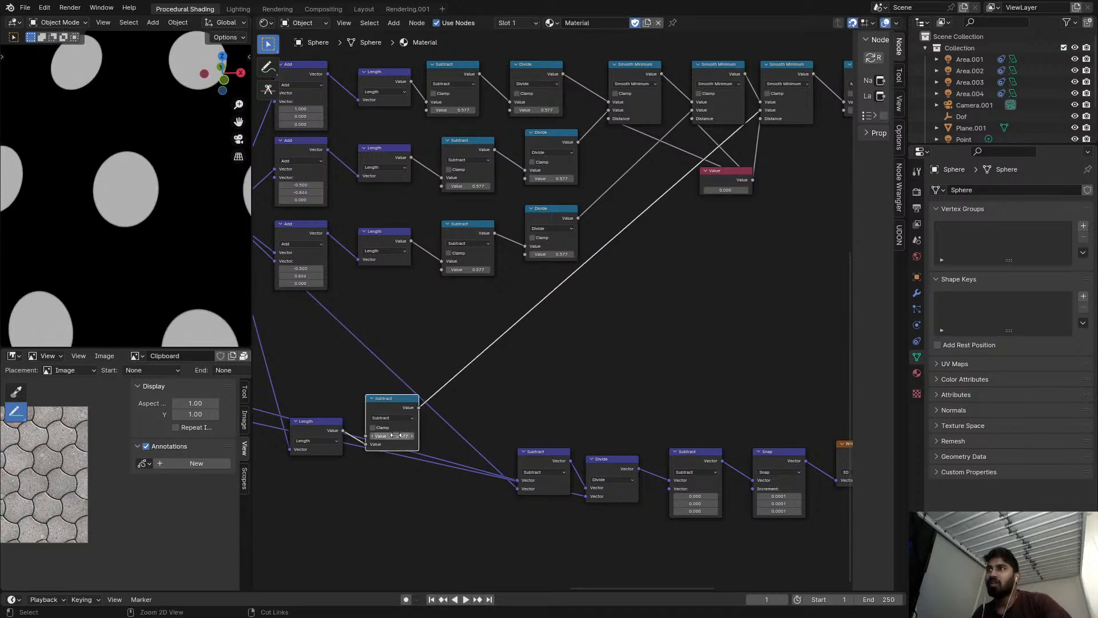
{"action": "key", "text": "ctrl+z"}
Insert a duplicate of the lower Subtract node on its link to the last Smooth Minimum and set it to Divide by 0.500.
{"action": "key", "text": "shift+d"}
{"action": "left_click", "coordinate": [505, 351]}
{"action": "left_click", "coordinate": [485, 372]}
{"action": "left_click", "coordinate": [464, 418]}
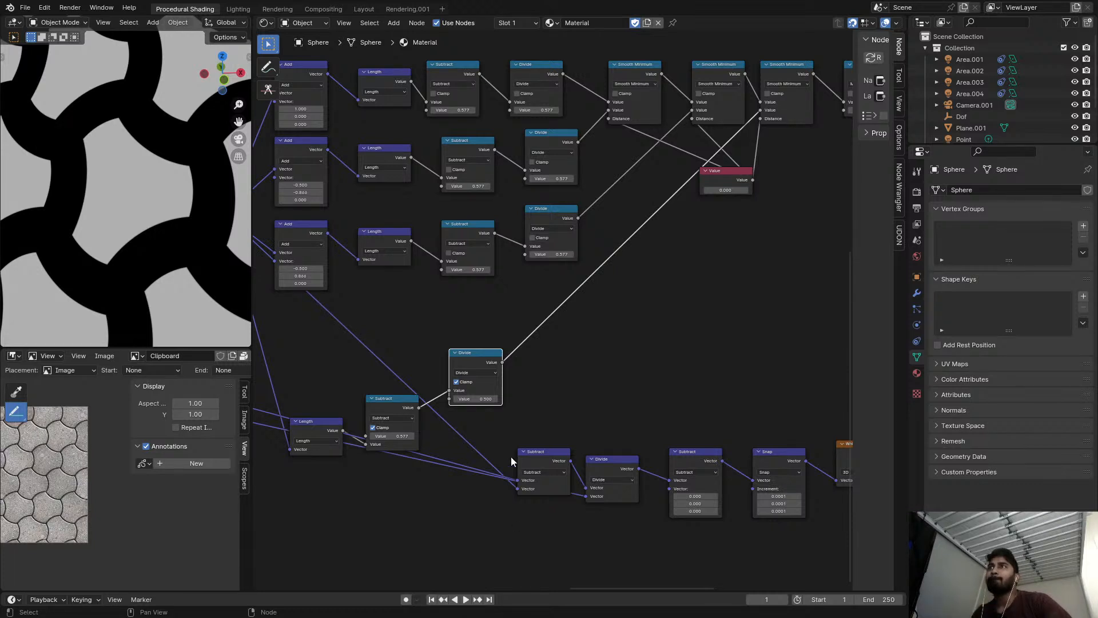
{"action": "middle_click_drag", "start_coordinate": [452, 348], "coordinate": [492, 334]}
{"action": "scroll", "coordinate": [503, 382], "scroll_direction": "up", "scroll_amount": 3}
{"action": "left_click_drag", "start_coordinate": [517, 384], "coordinate": [509, 384], "text": "shift"}
{"action": "right_click", "coordinate": [523, 389]}
Preview the last Smooth Minimum output and turn off Clamp on the lower Divide node feeding it.
{"action": "scroll", "coordinate": [523, 388], "scroll_direction": "down", "scroll_amount": 5}
{"action": "middle_click_drag", "start_coordinate": [549, 366], "coordinate": [394, 417]}
{"action": "scroll", "coordinate": [571, 277], "scroll_direction": "up", "scroll_amount": 3}
{"action": "left_click", "coordinate": [659, 132], "text": "ctrl+shift"}
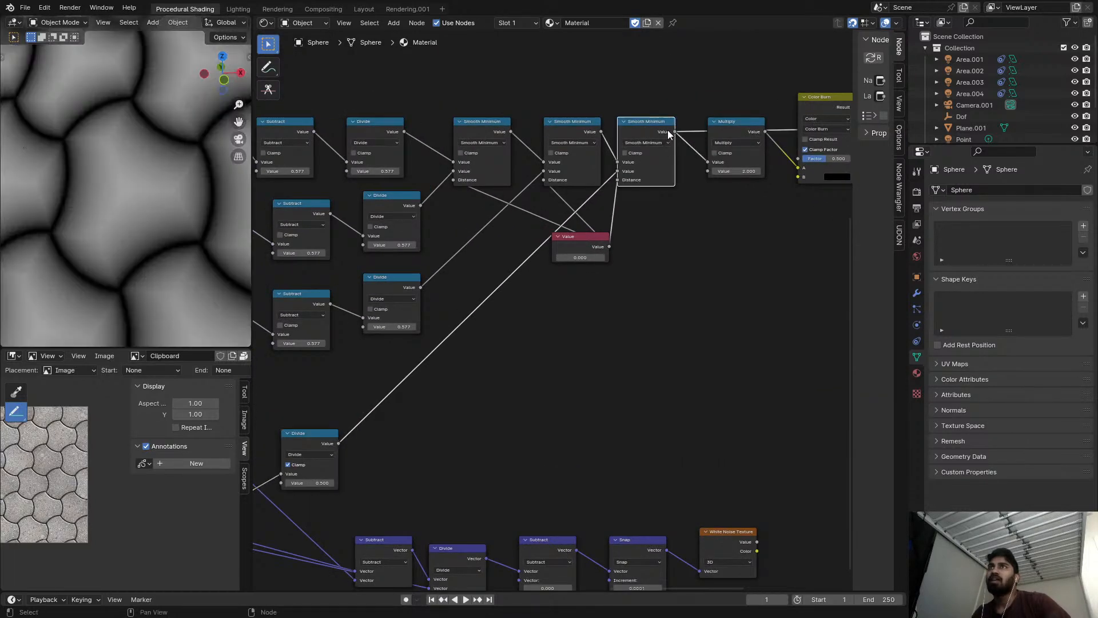
{"action": "middle_click_drag", "start_coordinate": [660, 131], "coordinate": [596, 170]}
{"action": "middle_click_drag", "start_coordinate": [542, 233], "coordinate": [538, 209]}
{"action": "scroll", "coordinate": [526, 243], "scroll_direction": "down", "scroll_amount": 2}
{"action": "middle_click_drag", "start_coordinate": [479, 282], "coordinate": [618, 195]}
{"action": "scroll", "coordinate": [345, 417], "scroll_direction": "up", "scroll_amount": 1}
{"action": "scroll", "coordinate": [390, 355], "scroll_direction": "up", "scroll_amount": 1}
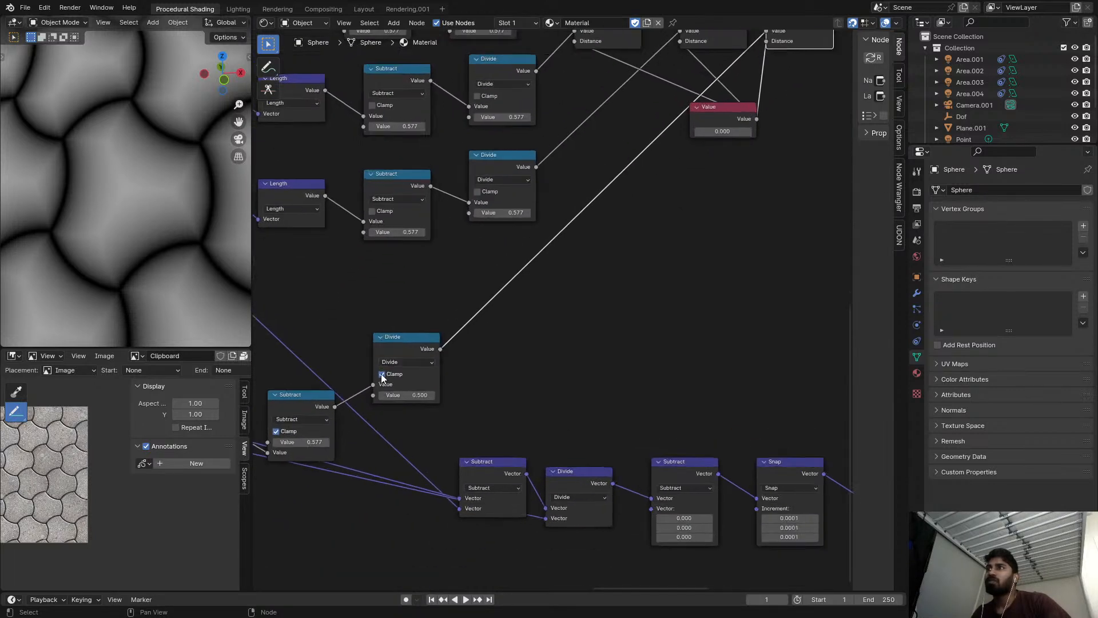
{"action": "left_click", "coordinate": [408, 355]}
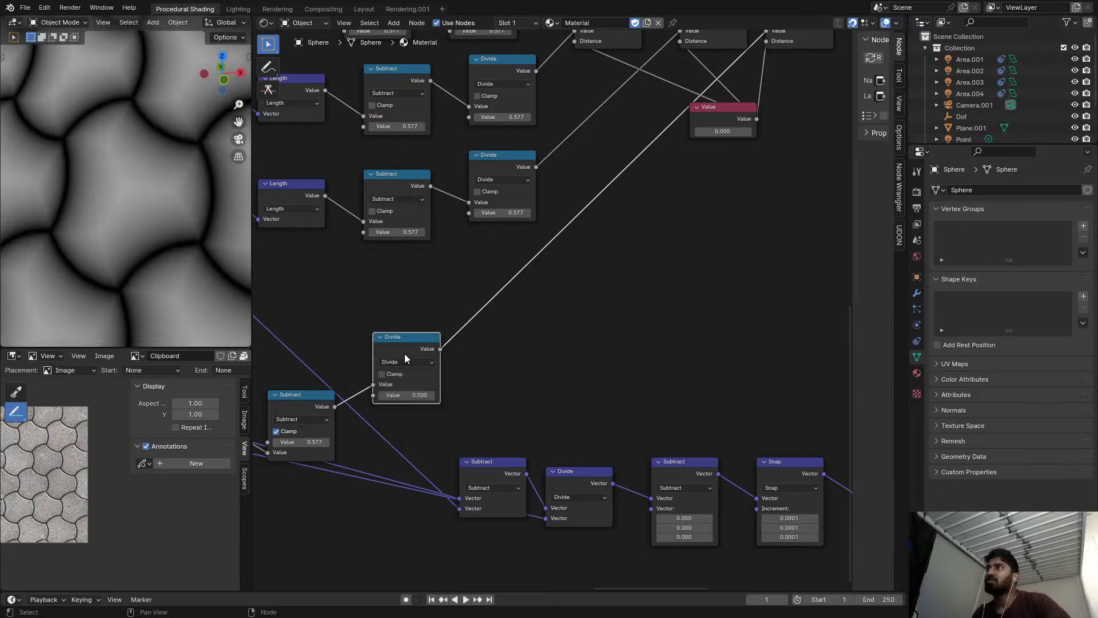
Preview the Multiply and Color Burn nodes in turn and raise the Color Burn factor to 0.975.
{"action": "scroll", "coordinate": [405, 353], "scroll_direction": "down", "scroll_amount": 2}
{"action": "middle_click_drag", "start_coordinate": [405, 354], "coordinate": [807, 486]}
{"action": "scroll", "coordinate": [639, 267], "scroll_direction": "up", "scroll_amount": 1}
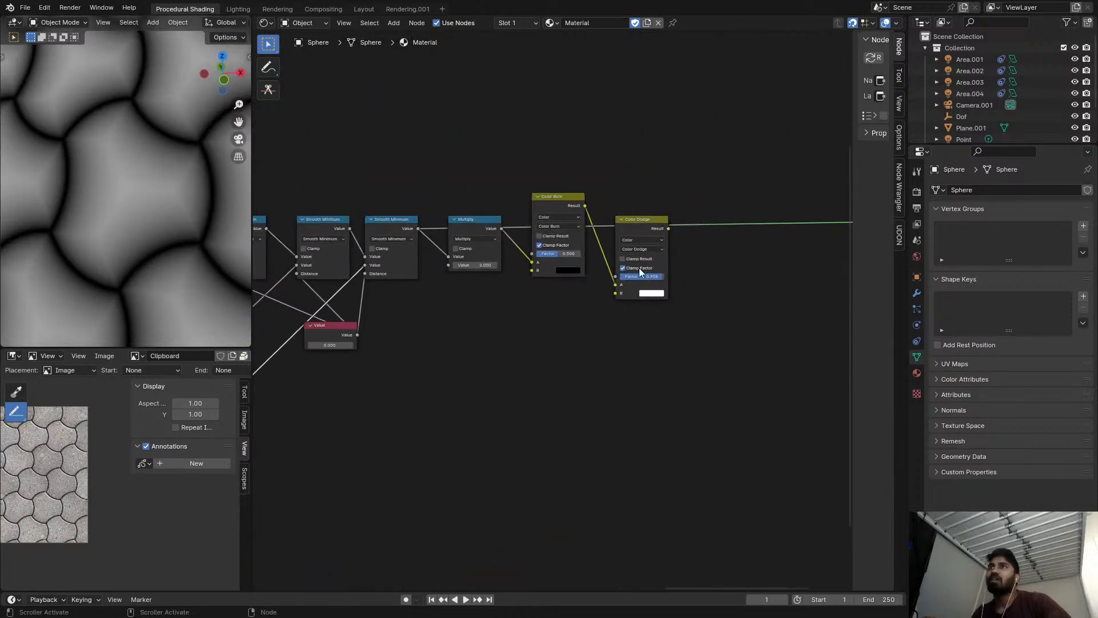
{"action": "left_click", "coordinate": [492, 224], "text": "ctrl+shift"}
{"action": "left_click", "coordinate": [558, 207], "text": "ctrl+shift"}
{"action": "left_click_drag", "start_coordinate": [559, 254], "coordinate": [581, 254]}
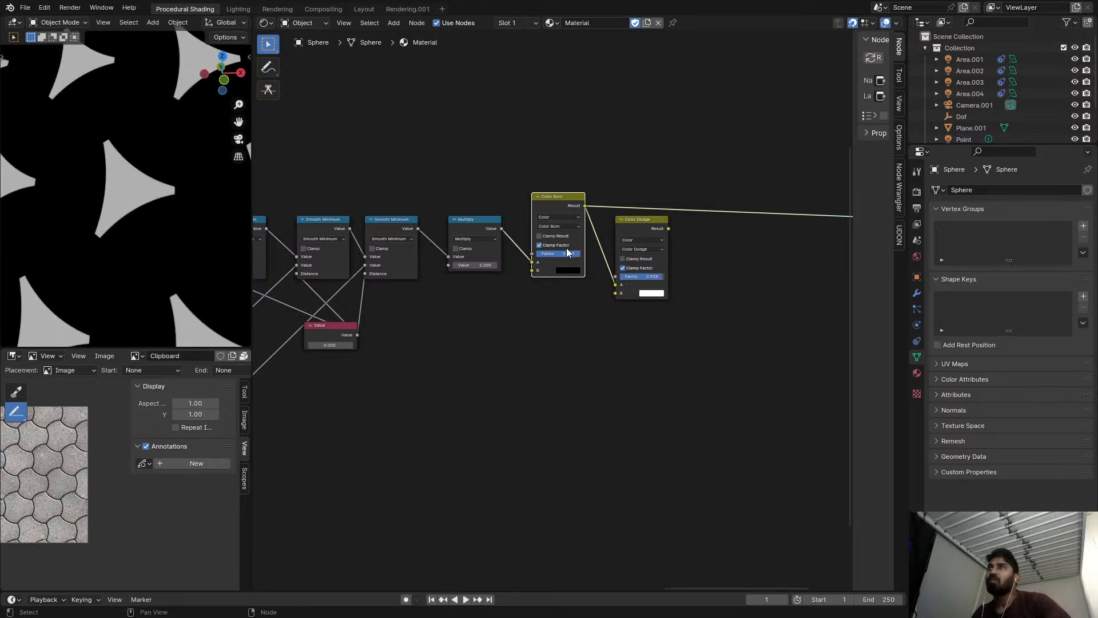
Set the Multiply node's value to 1.000 and lower the Color Burn factor to 0.567.
{"action": "scroll", "coordinate": [560, 249], "scroll_direction": "up", "scroll_amount": 2}
{"action": "double_click", "coordinate": [479, 264]}
{"action": "type", "text": "1"}
{"action": "key", "text": "Return"}
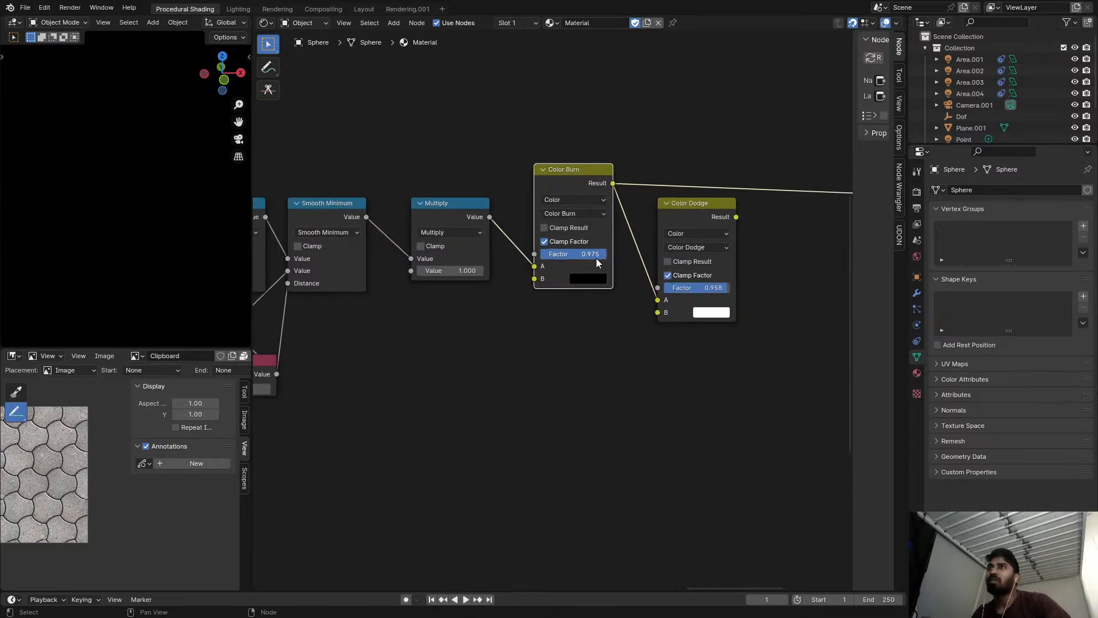
{"action": "left_click_drag", "start_coordinate": [596, 258], "coordinate": [576, 259]}
{"action": "left_click_drag", "start_coordinate": [587, 254], "coordinate": [577, 253]}
Set the value of the Multiply node feeding Color Burn to 2.000.
{"action": "left_click", "coordinate": [464, 271]}
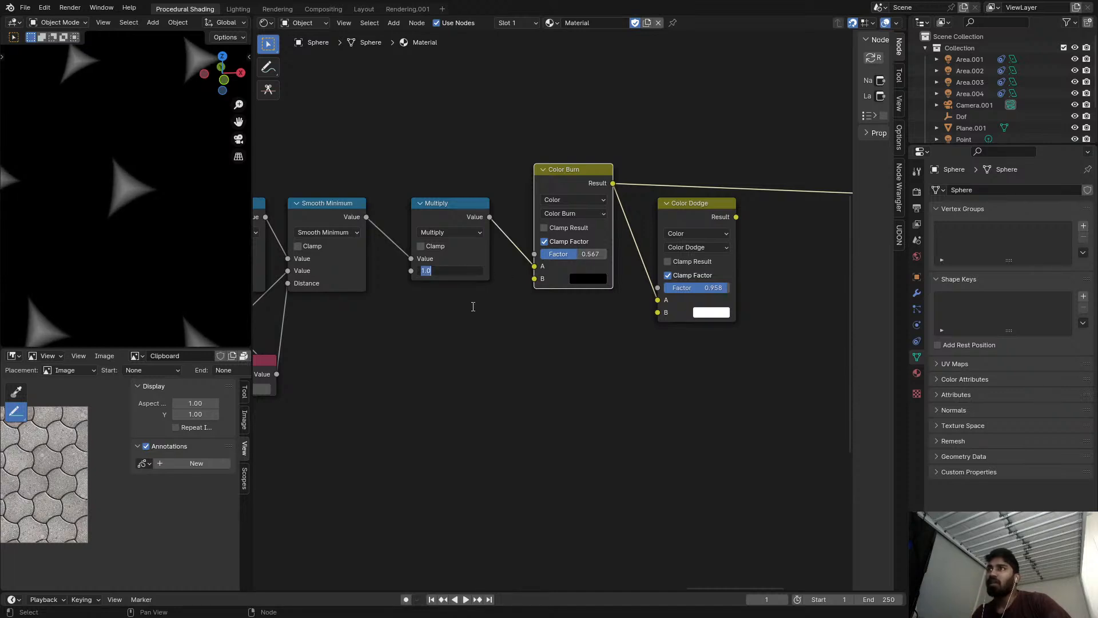
{"action": "type", "text": "2"}
{"action": "key", "text": "Return"}
{"action": "scroll", "coordinate": [466, 339], "scroll_direction": "up", "scroll_amount": 1}
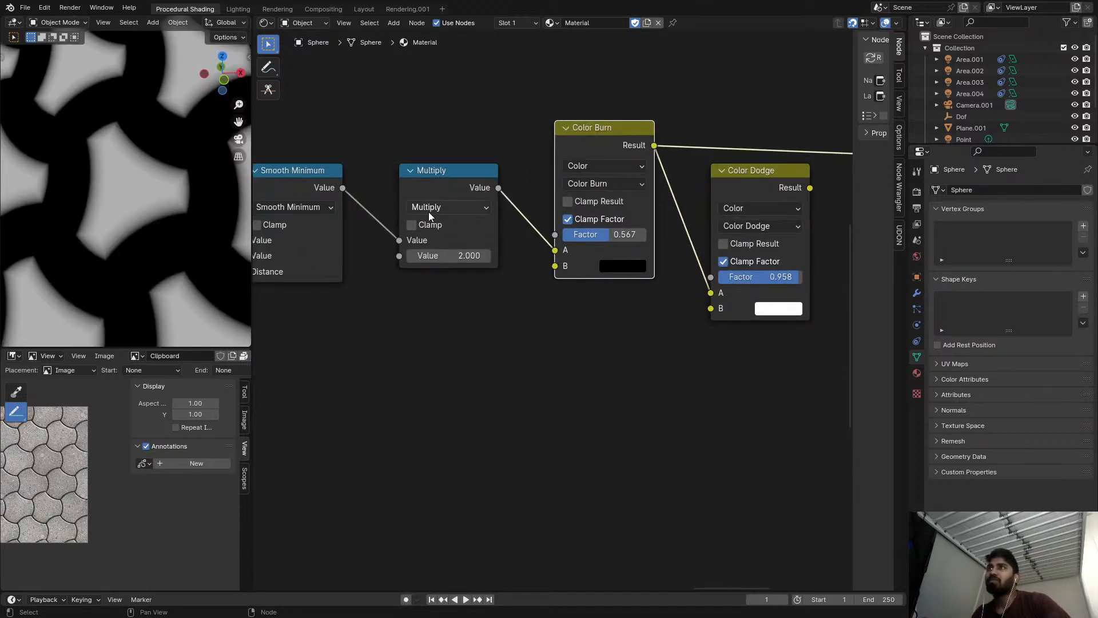
Turn on Clamp on the Multiply node, raise the Color Burn factor to 0.992 and preview both nodes.
{"action": "left_click", "coordinate": [469, 186], "text": "ctrl+shift"}
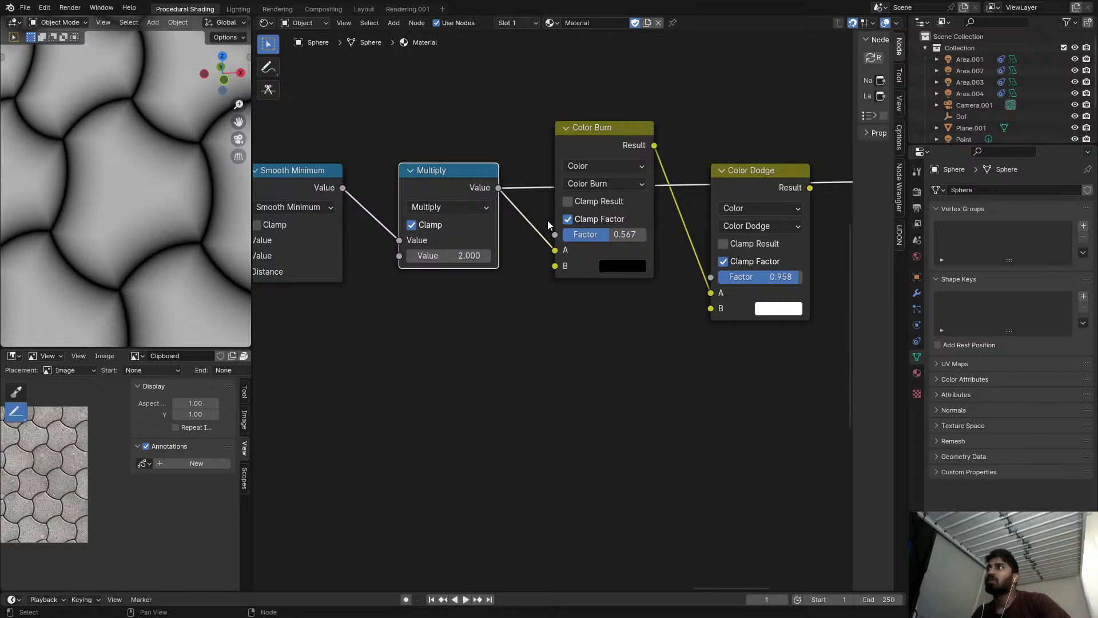
{"action": "mouse_move", "coordinate": [626, 234]}
{"action": "left_mouse_down"}
{"action": "mouse_move", "coordinate": [572, 234]}
{"action": "mouse_move", "coordinate": [640, 235]}
{"action": "left_mouse_up"}
{"action": "left_click", "coordinate": [617, 141], "text": "ctrl+shift"}
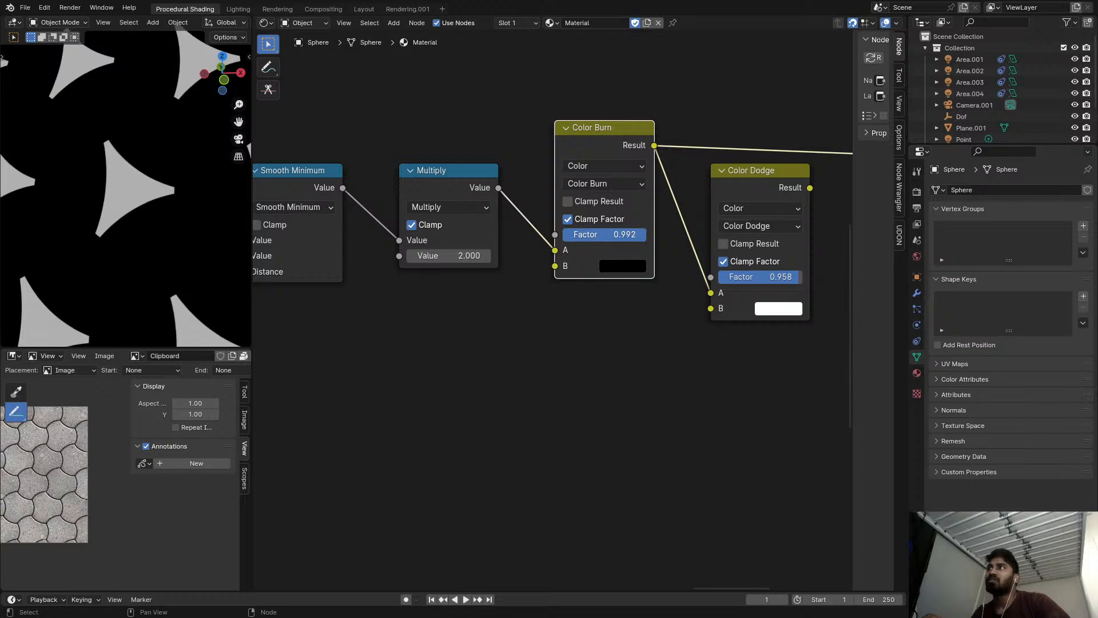
Try a different Value for the Smooth Minimum distances, cancel it, and lower the Color Burn factor to 0.908.
{"action": "scroll", "coordinate": [587, 262], "scroll_direction": "down", "scroll_amount": 4}
{"action": "left_click", "coordinate": [437, 347], "text": "shift"}
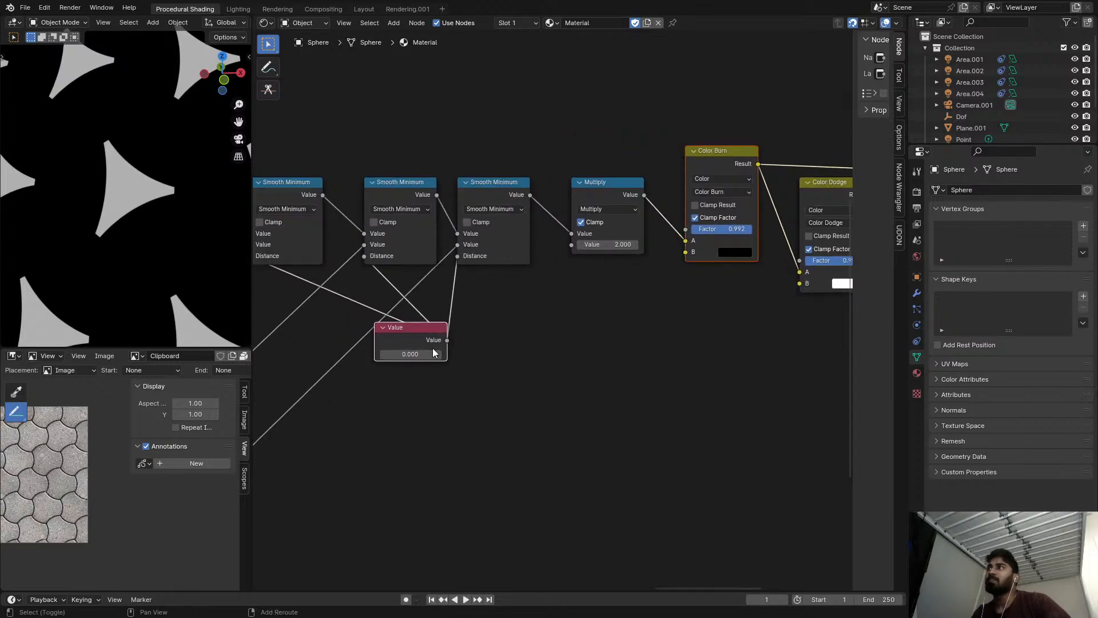
{"action": "left_click_drag", "start_coordinate": [435, 354], "coordinate": [486, 354]}
{"action": "right_click", "coordinate": [434, 354]}
{"action": "left_click_drag", "start_coordinate": [737, 230], "coordinate": [721, 231]}
Turn off Clamp on the Multiply node and set the Color Burn factor to 0.967.
{"action": "scroll", "coordinate": [737, 231], "scroll_direction": "down", "scroll_amount": 2}
{"action": "scroll", "coordinate": [635, 243], "scroll_direction": "up", "scroll_amount": 3}
{"action": "left_click", "coordinate": [608, 218]}
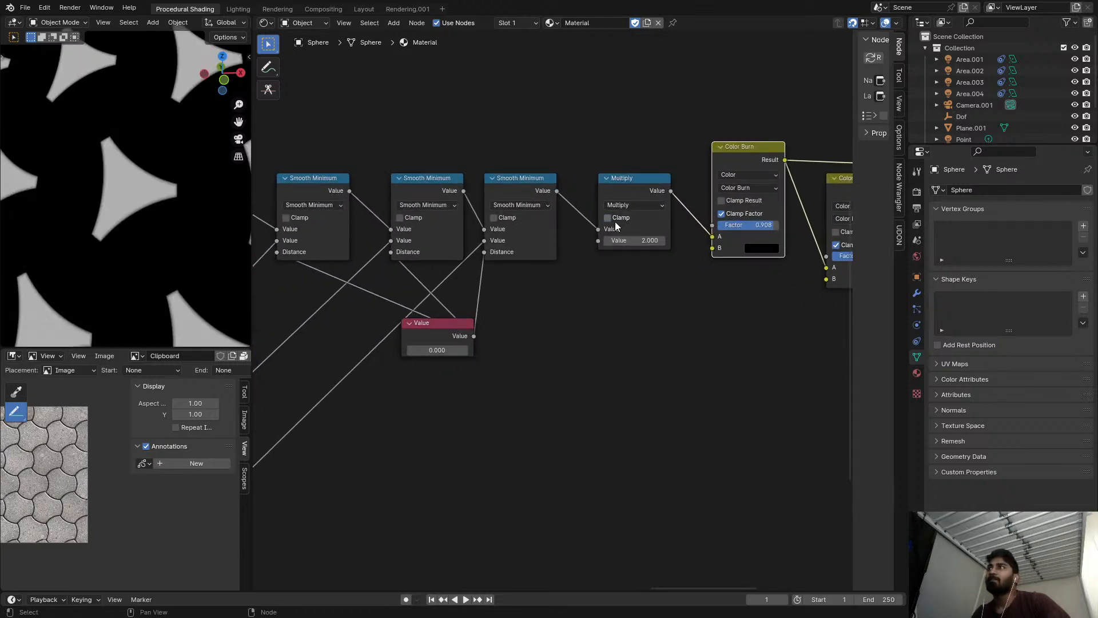
{"action": "left_click_drag", "start_coordinate": [773, 225], "coordinate": [784, 226]}
Try -0.900 in the Value node driving the Smooth Minimum distances and restore it to 0.000.
{"action": "scroll", "coordinate": [593, 301], "scroll_direction": "down", "scroll_amount": 4}
{"action": "middle_click_drag", "start_coordinate": [472, 310], "coordinate": [552, 288]}
{"action": "scroll", "coordinate": [604, 263], "scroll_direction": "up", "scroll_amount": 1}
{"action": "middle_click_drag", "start_coordinate": [605, 262], "coordinate": [557, 268]}
{"action": "scroll", "coordinate": [672, 252], "scroll_direction": "up", "scroll_amount": 1}
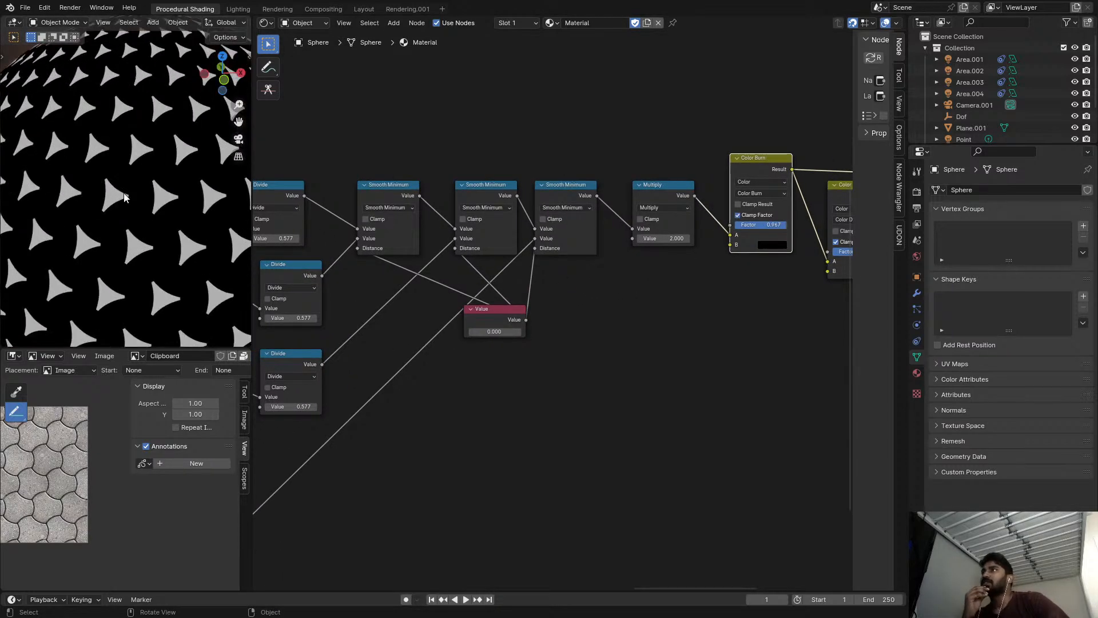
{"action": "scroll", "coordinate": [501, 337], "scroll_direction": "up", "scroll_amount": 1}
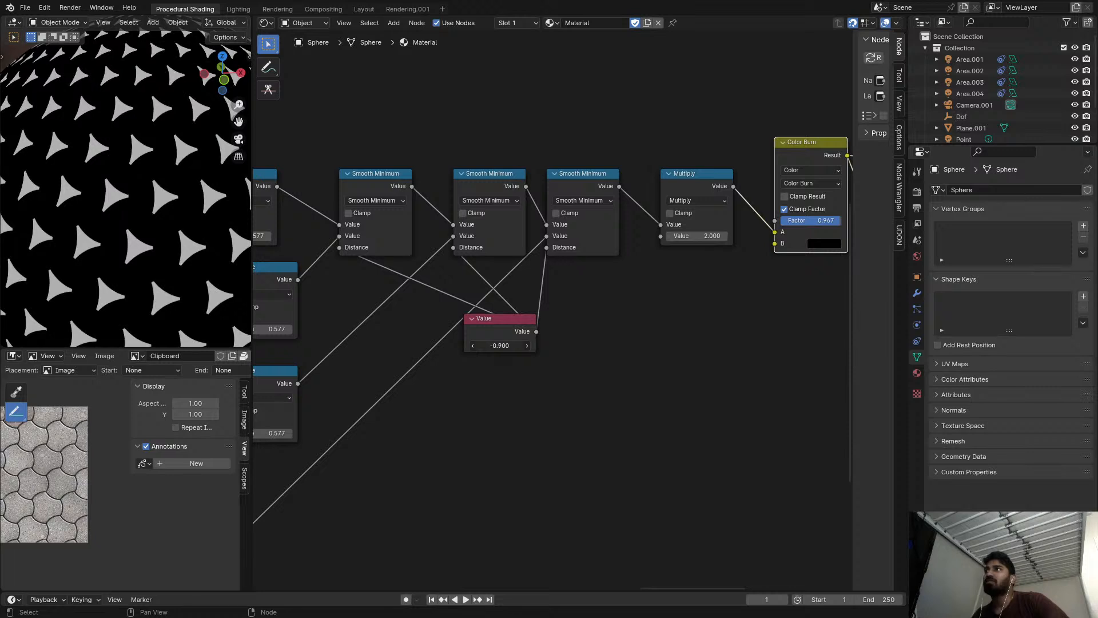
Set the Color Burn and Color Dodge factors to 0.000, aligning and previewing the Color Dodge node beside Color Burn.
{"action": "left_click_drag", "start_coordinate": [835, 221], "coordinate": [782, 222]}
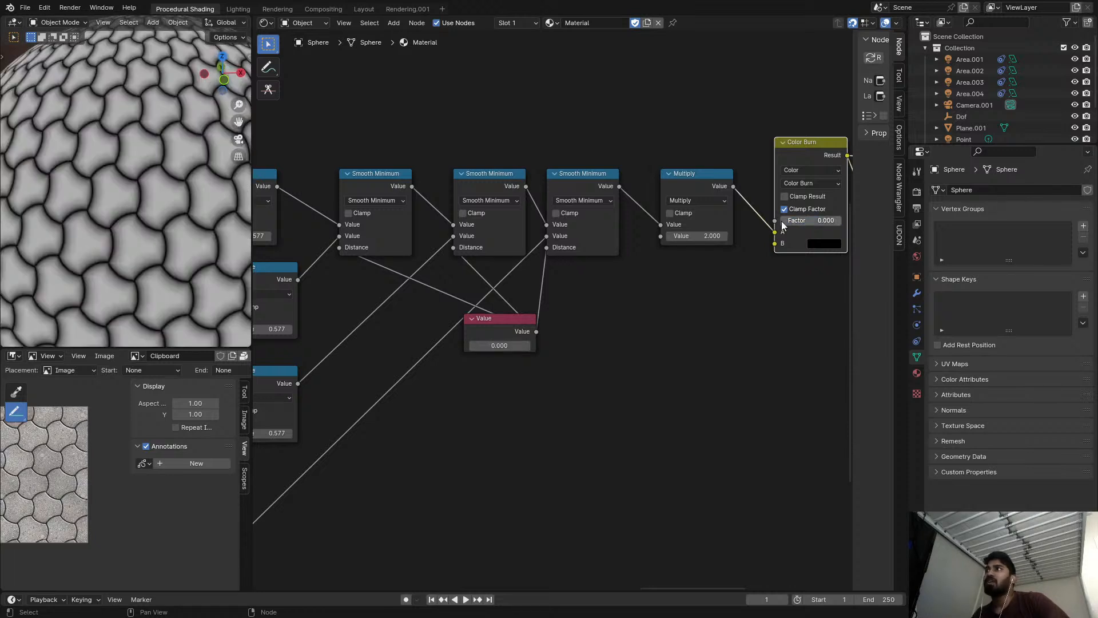
{"action": "middle_click_drag", "start_coordinate": [509, 232], "coordinate": [293, 236]}
{"action": "left_click", "coordinate": [710, 187], "text": "ctrl+shift"}
{"action": "left_click_drag", "start_coordinate": [709, 186], "coordinate": [698, 155]}
{"action": "scroll", "coordinate": [163, 221], "scroll_direction": "up", "scroll_amount": 8}
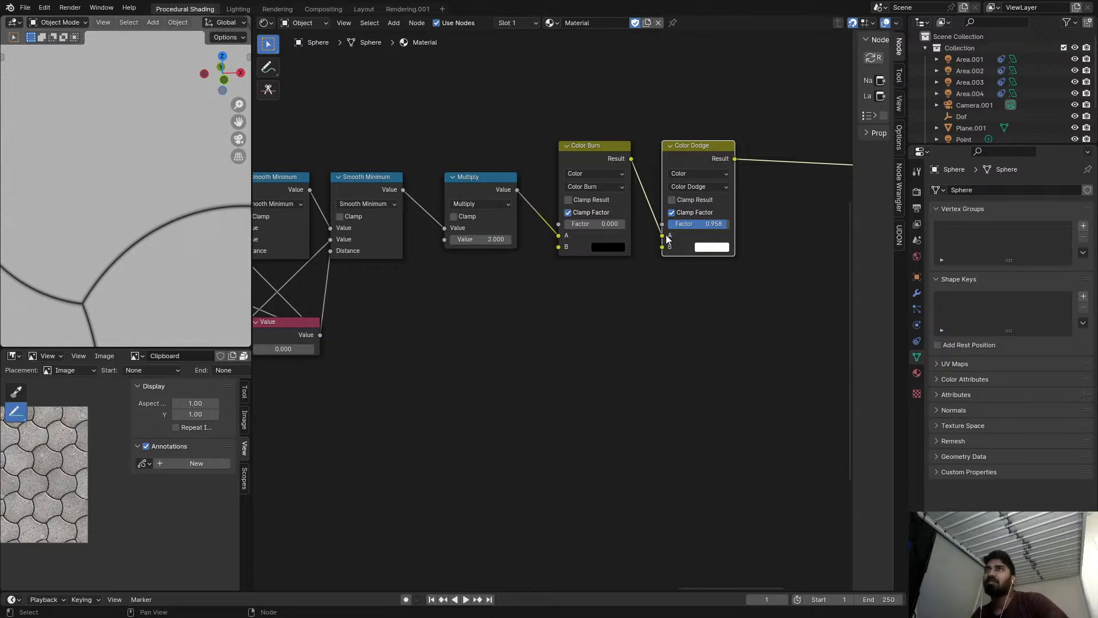
{"action": "left_click_drag", "start_coordinate": [713, 221], "coordinate": [658, 223]}
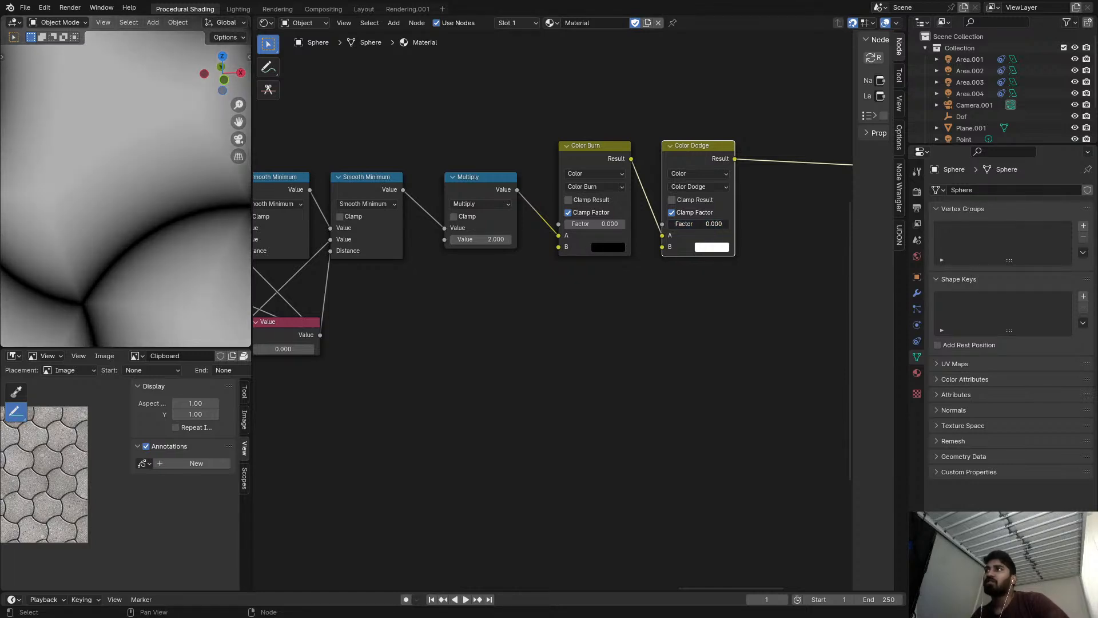
Add a Displacement node with the Color Dodge result as its Height and connect it to the Material Output's Displacement.
{"action": "scroll", "coordinate": [667, 229], "scroll_direction": "down", "scroll_amount": 3}
{"action": "scroll", "coordinate": [97, 261], "scroll_direction": "down", "scroll_amount": 5}
{"action": "scroll", "coordinate": [522, 301], "scroll_direction": "up", "scroll_amount": 2}
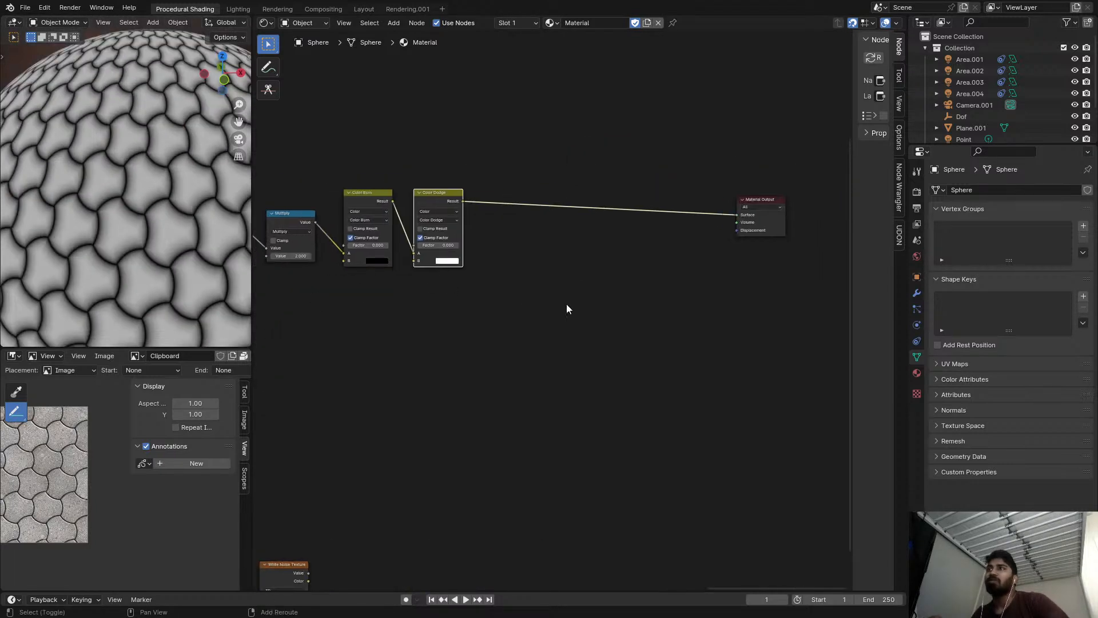
{"action": "key", "text": "shift+a"}
{"action": "type", "text": "dis"}
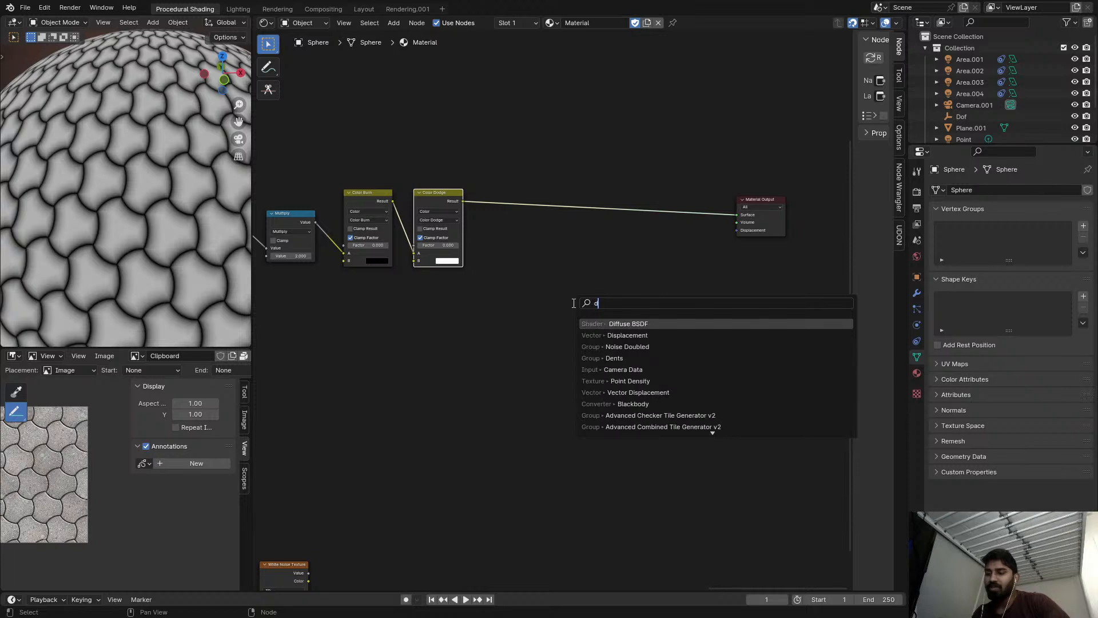
{"action": "scroll", "coordinate": [469, 214], "scroll_direction": "up", "scroll_amount": 2}
{"action": "right_click_drag", "start_coordinate": [478, 204], "coordinate": [667, 335], "text": "alt"}
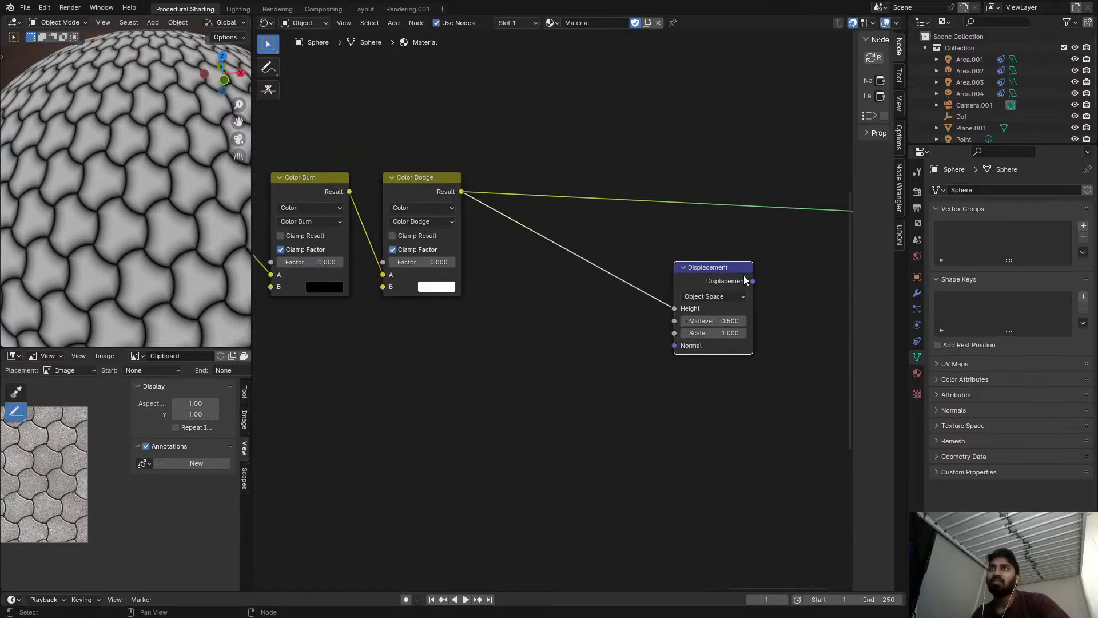
{"action": "middle_click_drag", "start_coordinate": [776, 262], "coordinate": [504, 281]}
{"action": "left_click_drag", "start_coordinate": [481, 300], "coordinate": [627, 258]}
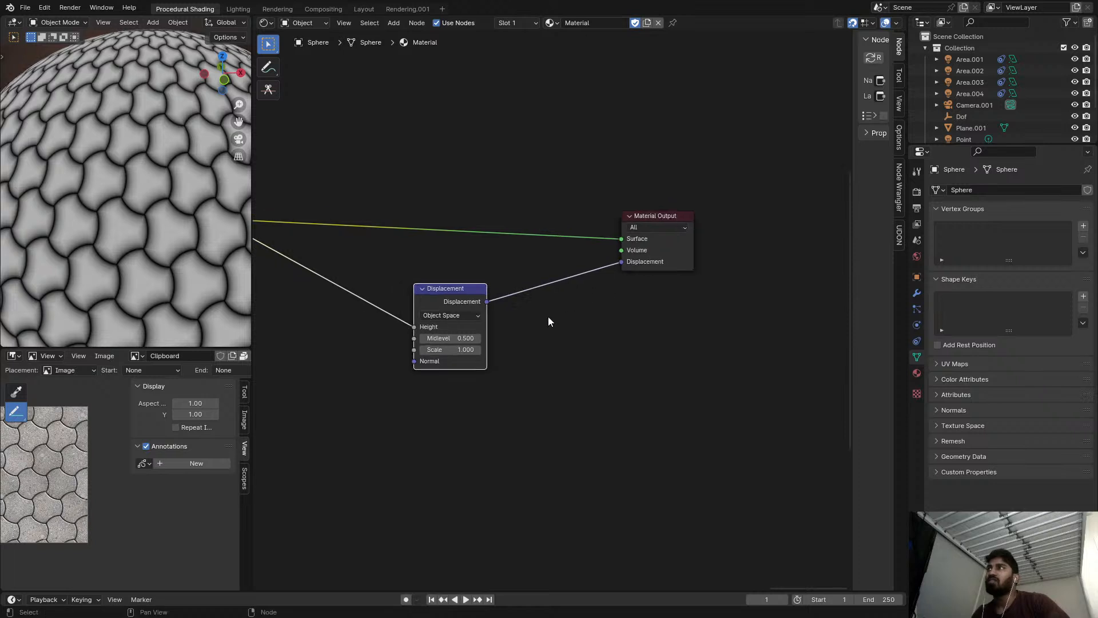
Set the material's surface displacement method to Displacement and Bump.
{"action": "scroll", "coordinate": [629, 286], "scroll_direction": "down", "scroll_amount": 1}
{"action": "key", "text": "n"}
{"action": "key", "text": "n"}
{"action": "left_click", "coordinate": [899, 98]}
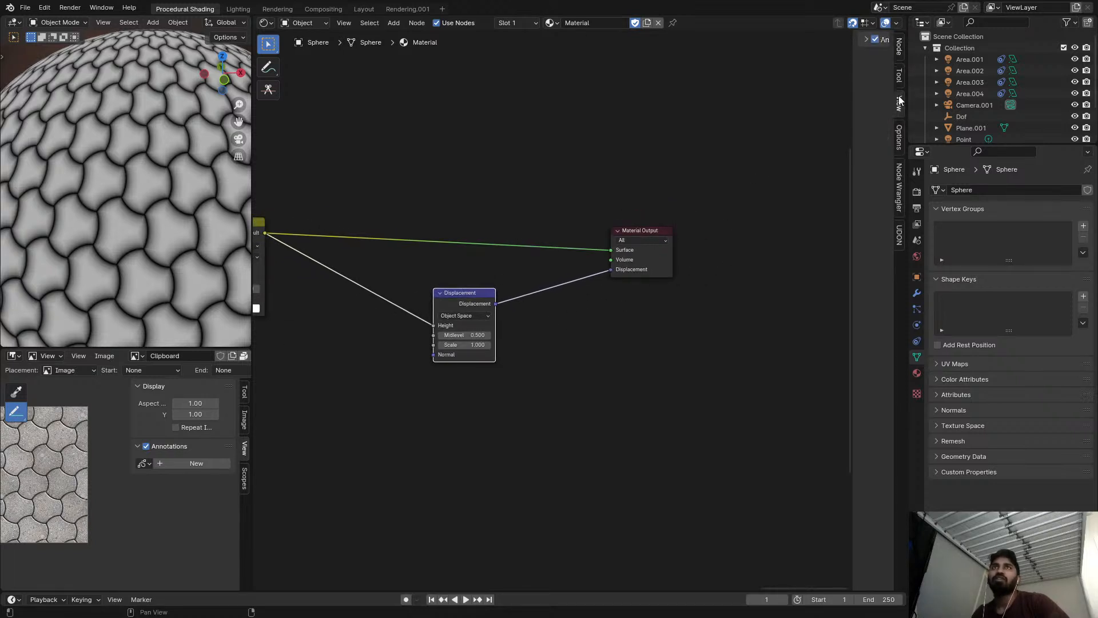
{"action": "left_click_drag", "start_coordinate": [857, 94], "coordinate": [729, 101]}
{"action": "left_click", "coordinate": [899, 48]}
{"action": "left_click", "coordinate": [899, 75]}
{"action": "left_click", "coordinate": [899, 102]}
{"action": "left_click", "coordinate": [901, 137]}
{"action": "left_click", "coordinate": [760, 39]}
{"action": "left_click", "coordinate": [820, 95]}
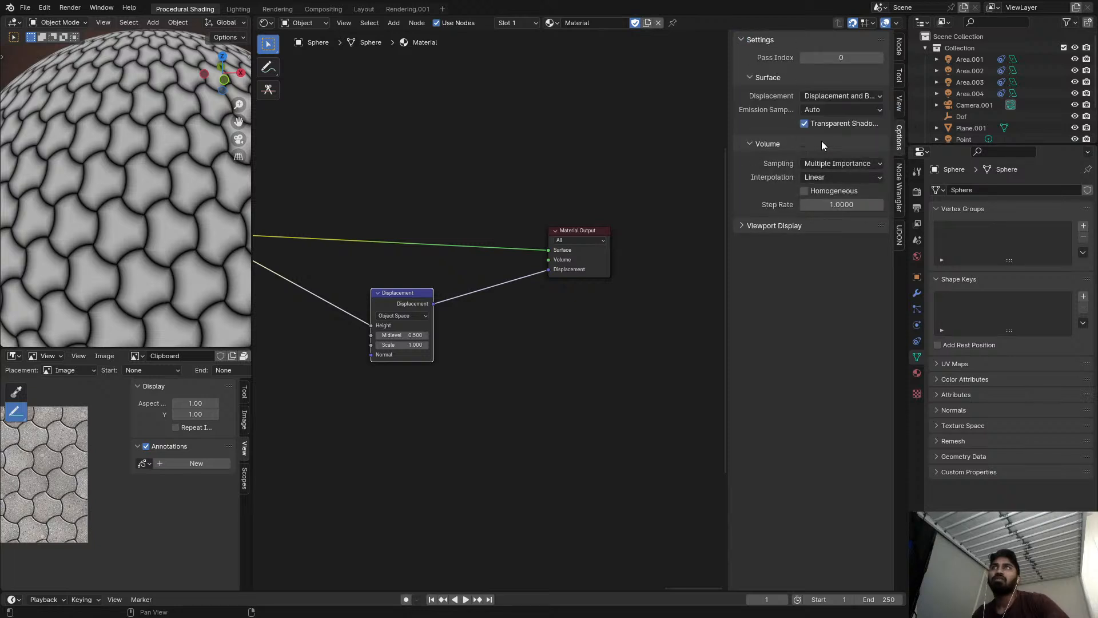
{"action": "left_click", "coordinate": [821, 140]}
Add a Diffuse BSDF node to the material.
{"action": "key", "text": "n"}
{"action": "scroll", "coordinate": [162, 264], "scroll_direction": "down", "scroll_amount": 10}
{"action": "scroll", "coordinate": [286, 292], "scroll_direction": "down", "scroll_amount": 1}
{"action": "middle_click_drag", "start_coordinate": [308, 426], "coordinate": [543, 196]}
{"action": "scroll", "coordinate": [466, 333], "scroll_direction": "down", "scroll_amount": 2}
{"action": "key", "text": "shift+a"}
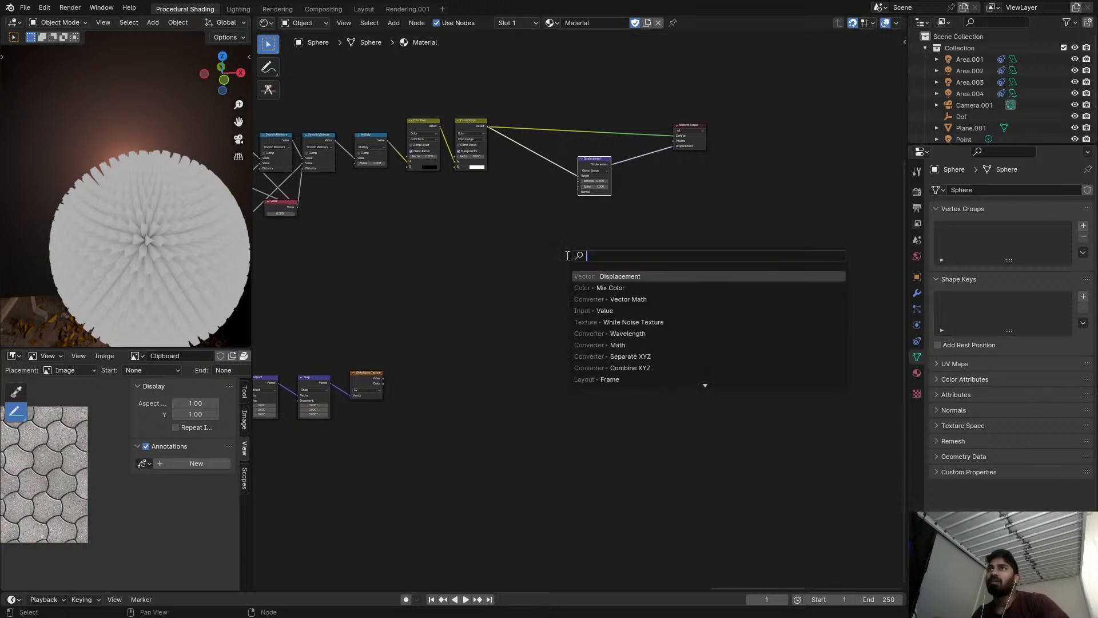
{"action": "type", "text": "df"}
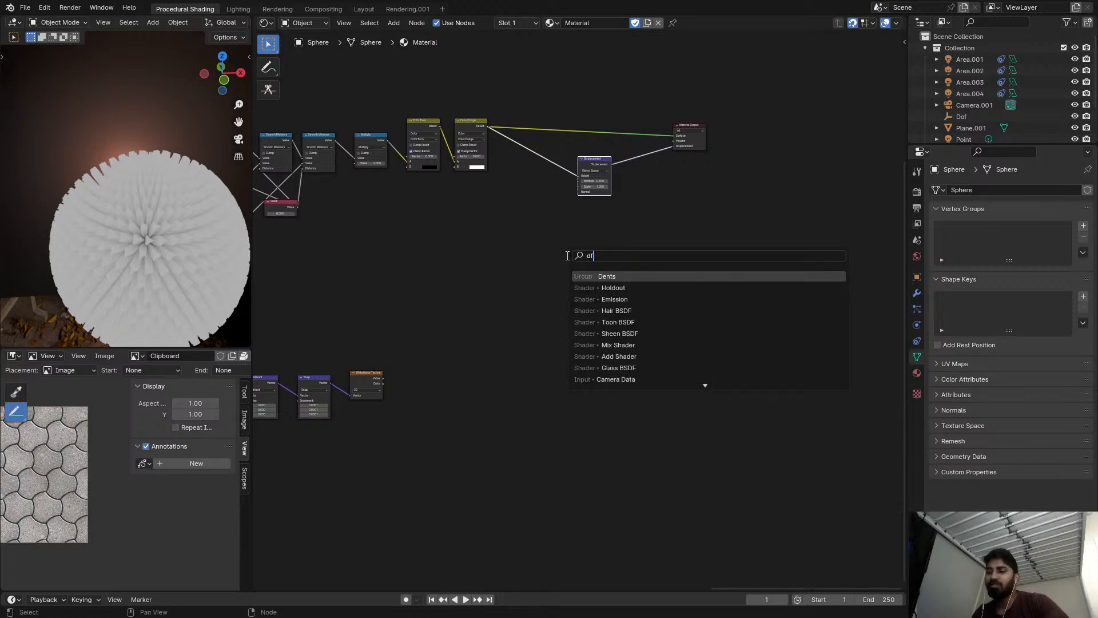
{"action": "type", "text": "i"}
{"action": "key", "text": "BackSpace"}
{"action": "type", "text": "i"}
{"action": "key", "text": "Return"}
Place the Diffuse BSDF above the Displacement node and connect it to the Material Output's Surface.
{"action": "left_click", "coordinate": [637, 241]}
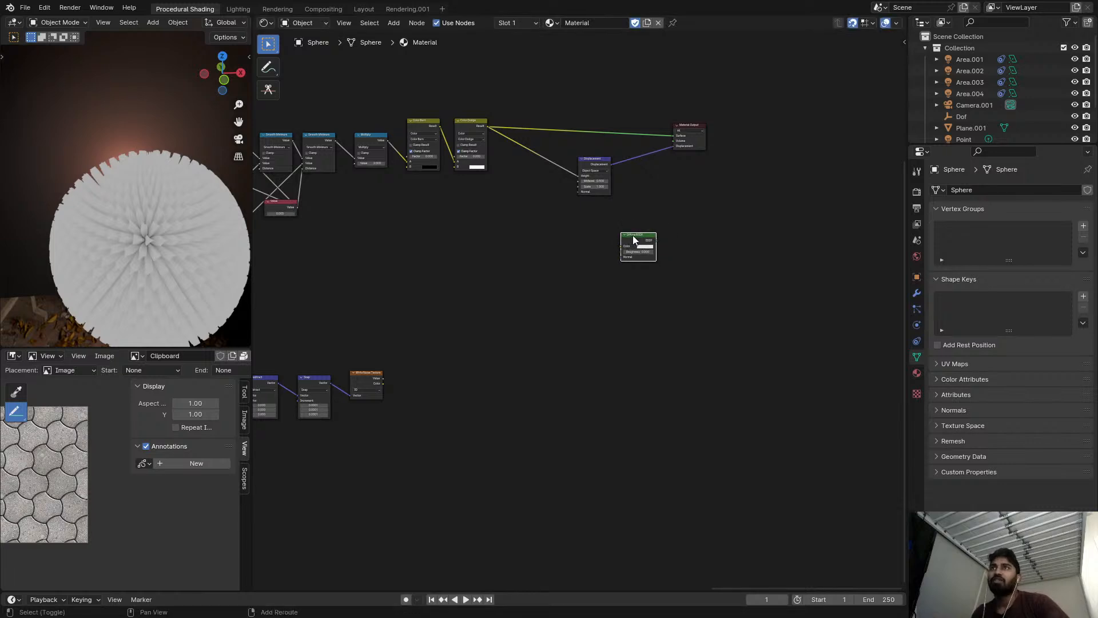
{"action": "left_click", "coordinate": [636, 240], "text": "ctrl+shift"}
{"action": "left_click_drag", "start_coordinate": [636, 240], "coordinate": [603, 111]}
{"action": "scroll", "coordinate": [593, 137], "scroll_direction": "up", "scroll_amount": 16}
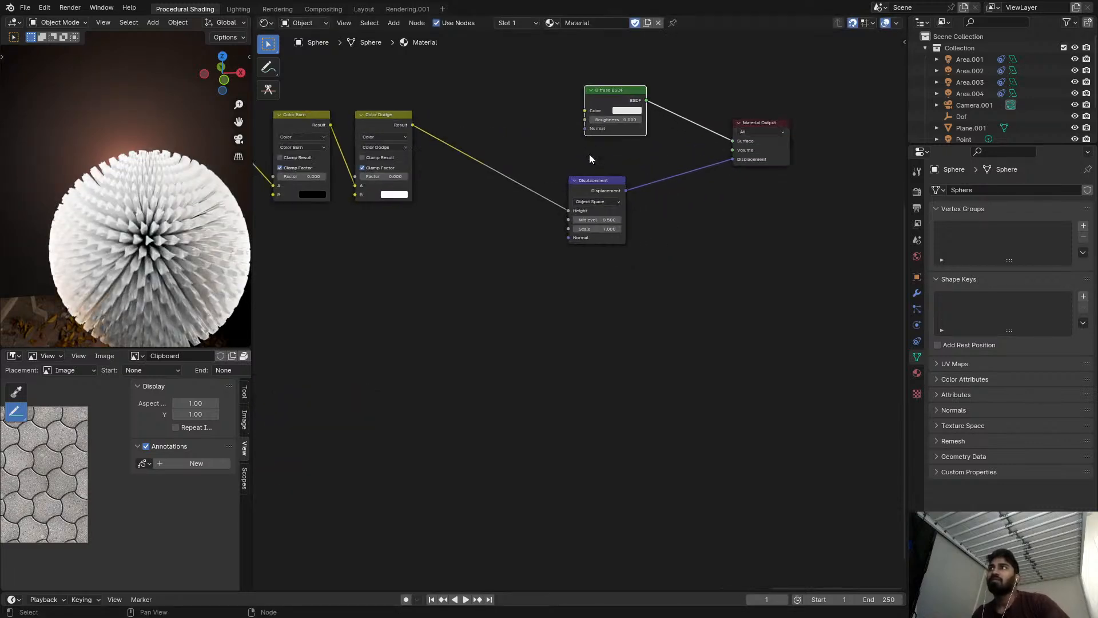
Lower the Displacement node's Scale to 0.020, checking the relief on the sphere up close.
{"action": "left_click_drag", "start_coordinate": [639, 283], "coordinate": [561, 285]}
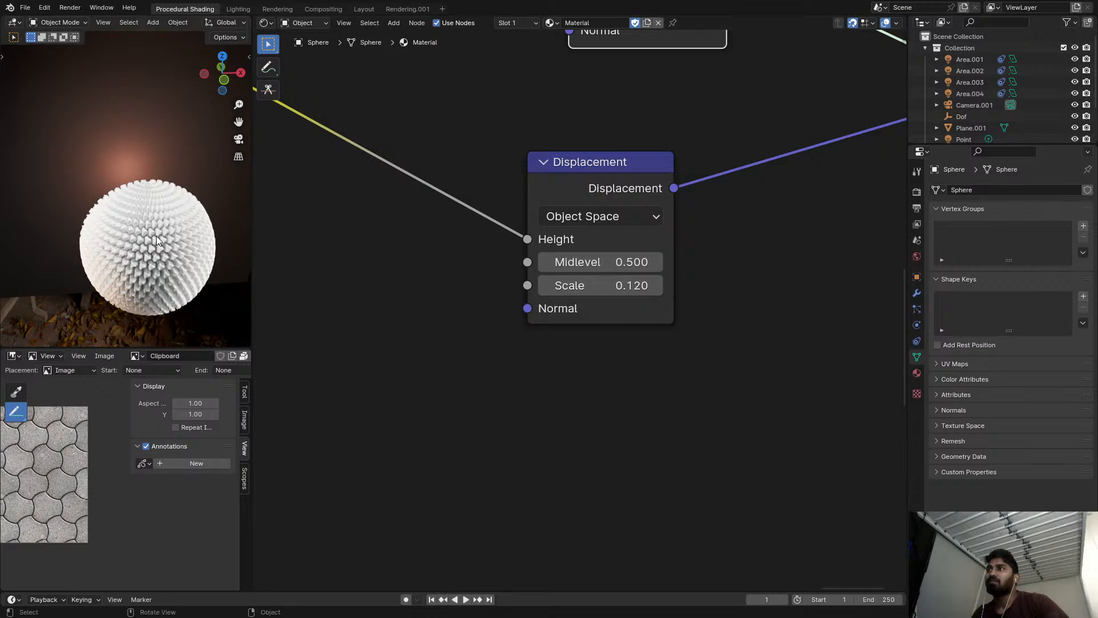
{"action": "key", "text": "KP_0"}
{"action": "scroll", "coordinate": [649, 262], "scroll_direction": "up", "scroll_amount": 1}
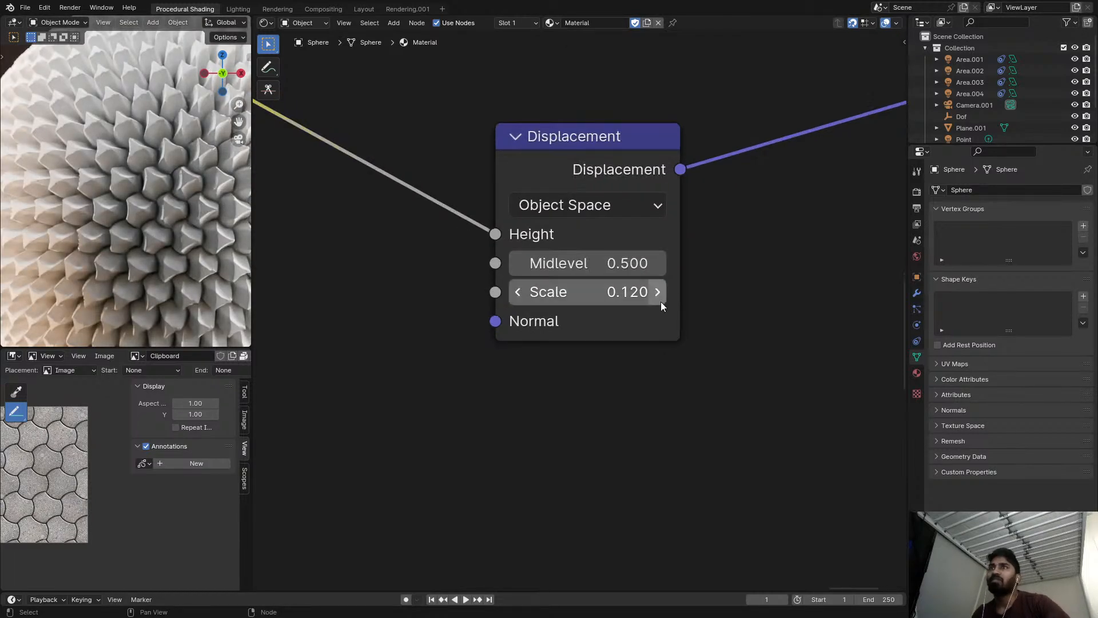
{"action": "left_click_drag", "start_coordinate": [629, 292], "coordinate": [603, 295]}
{"action": "scroll", "coordinate": [509, 306], "scroll_direction": "down", "scroll_amount": 2}
{"action": "scroll", "coordinate": [602, 295], "scroll_direction": "up", "scroll_amount": 2}
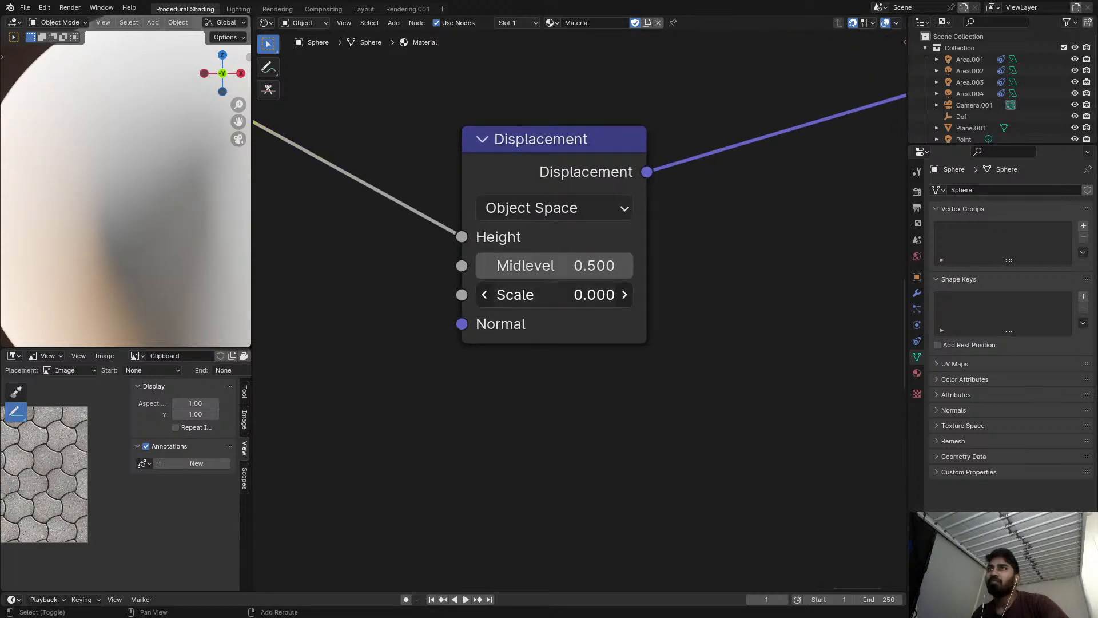
{"action": "left_click_drag", "start_coordinate": [602, 295], "coordinate": [604, 295], "text": "shift"}
{"action": "middle_click_drag", "start_coordinate": [404, 272], "coordinate": [514, 226]}
{"action": "scroll", "coordinate": [137, 209], "scroll_direction": "down", "scroll_amount": 4}
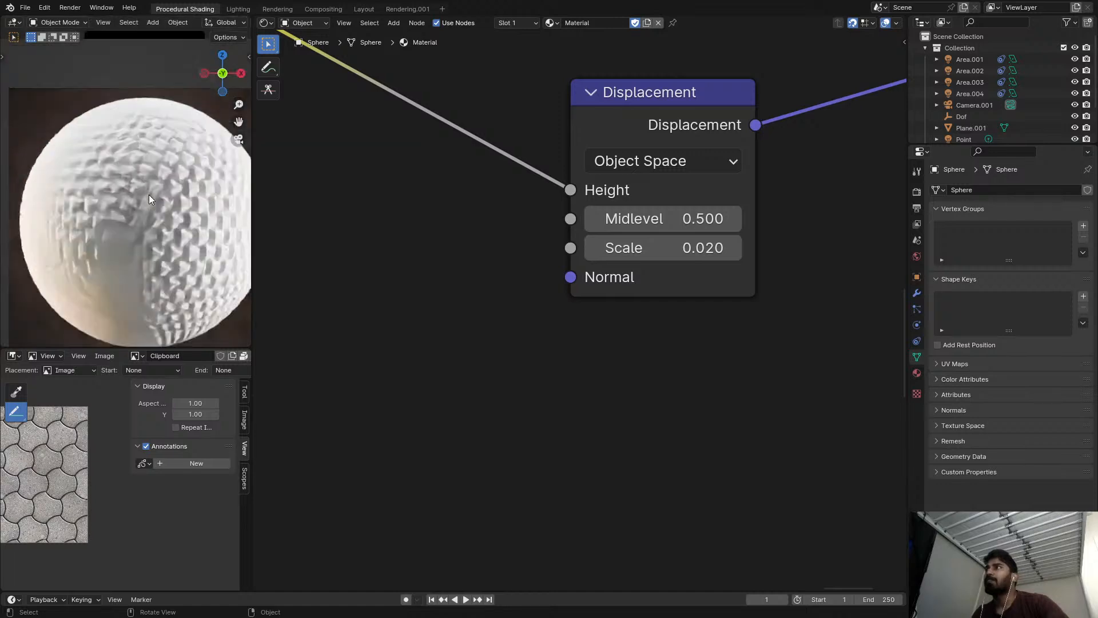
Mute the Multiply node between the last Smooth Minimum and Color Burn, and inspect the displaced tiles.
{"action": "scroll", "coordinate": [149, 199], "scroll_direction": "up", "scroll_amount": 5}
{"action": "middle_click_drag", "start_coordinate": [316, 233], "coordinate": [461, 338]}
{"action": "scroll", "coordinate": [461, 338], "scroll_direction": "down", "scroll_amount": 4}
{"action": "middle_click_drag", "start_coordinate": [456, 293], "coordinate": [514, 361]}
{"action": "scroll", "coordinate": [514, 361], "scroll_direction": "down", "scroll_amount": 4}
{"action": "scroll", "coordinate": [478, 294], "scroll_direction": "down", "scroll_amount": 3}
{"action": "middle_click_drag", "start_coordinate": [292, 309], "coordinate": [555, 270]}
{"action": "scroll", "coordinate": [543, 270], "scroll_direction": "up", "scroll_amount": 3}
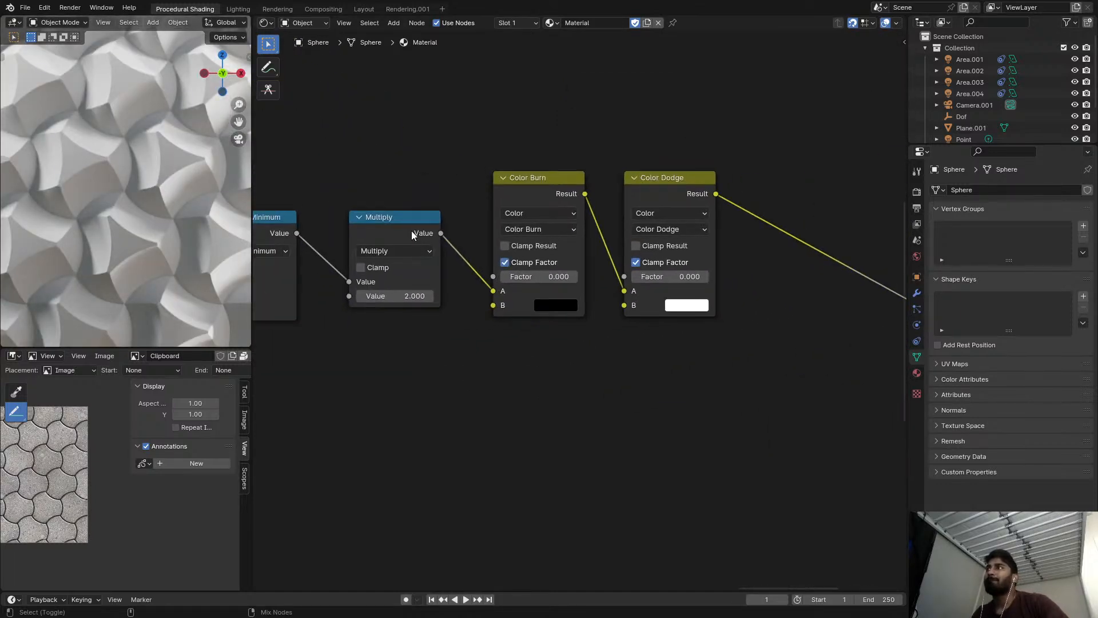
{"action": "scroll", "coordinate": [513, 223], "scroll_direction": "up", "scroll_amount": 1}
{"action": "middle_click_drag", "start_coordinate": [360, 258], "coordinate": [877, 254]}
{"action": "scroll", "coordinate": [492, 229], "scroll_direction": "down", "scroll_amount": 5}
{"action": "left_click", "coordinate": [511, 231]}
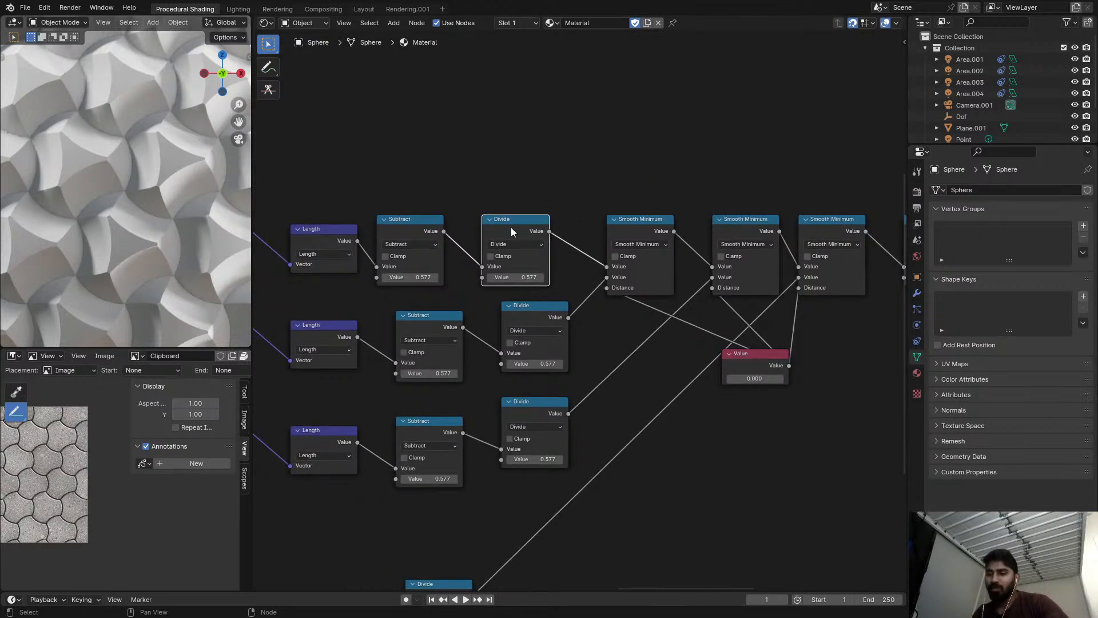
{"action": "middle_click_drag", "start_coordinate": [821, 237], "coordinate": [485, 246]}
{"action": "left_click", "coordinate": [608, 237]}
{"action": "key", "text": "m"}
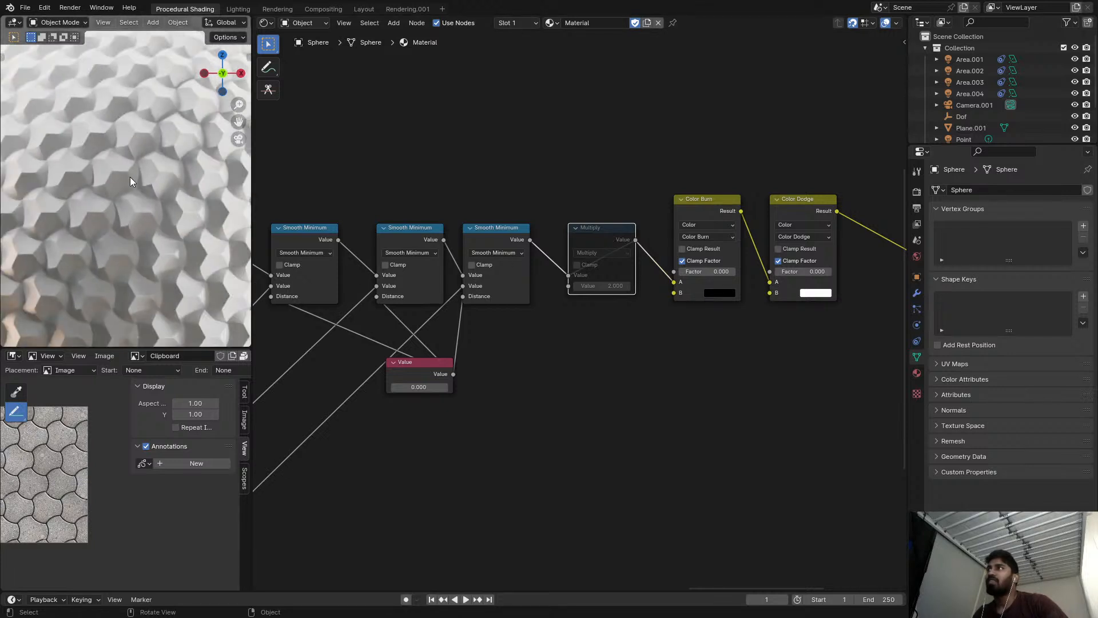
{"action": "scroll", "coordinate": [320, 212], "scroll_direction": "up", "scroll_amount": 1}
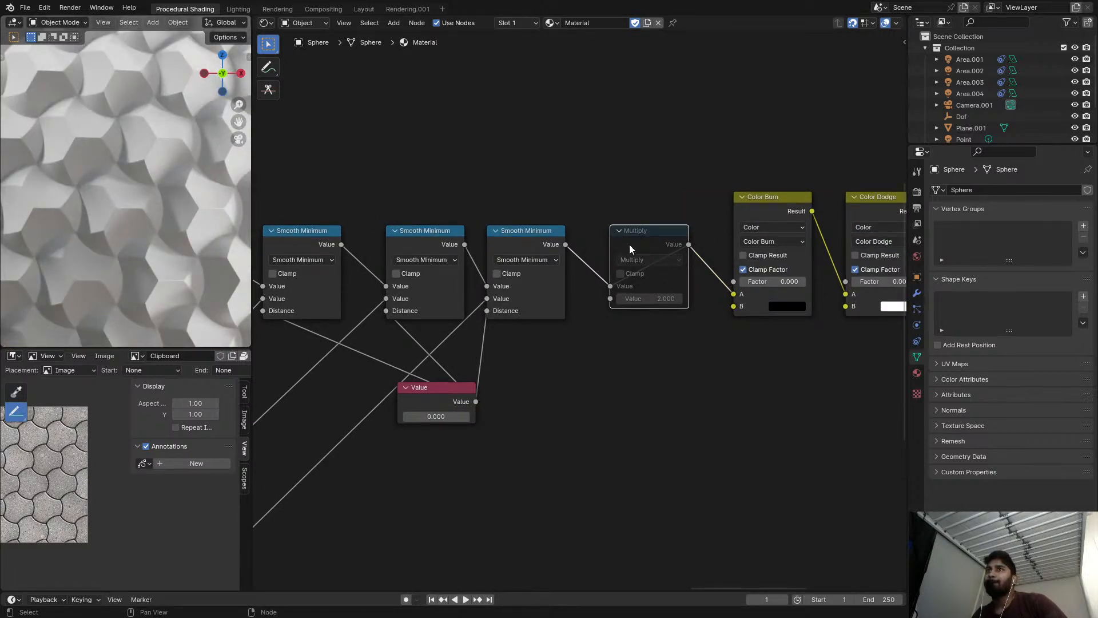
Preview the last Smooth Minimum and Color Burn outputs, try a Color Burn factor of 0.675 and reset it to 0.000.
{"action": "left_click", "coordinate": [546, 242]}
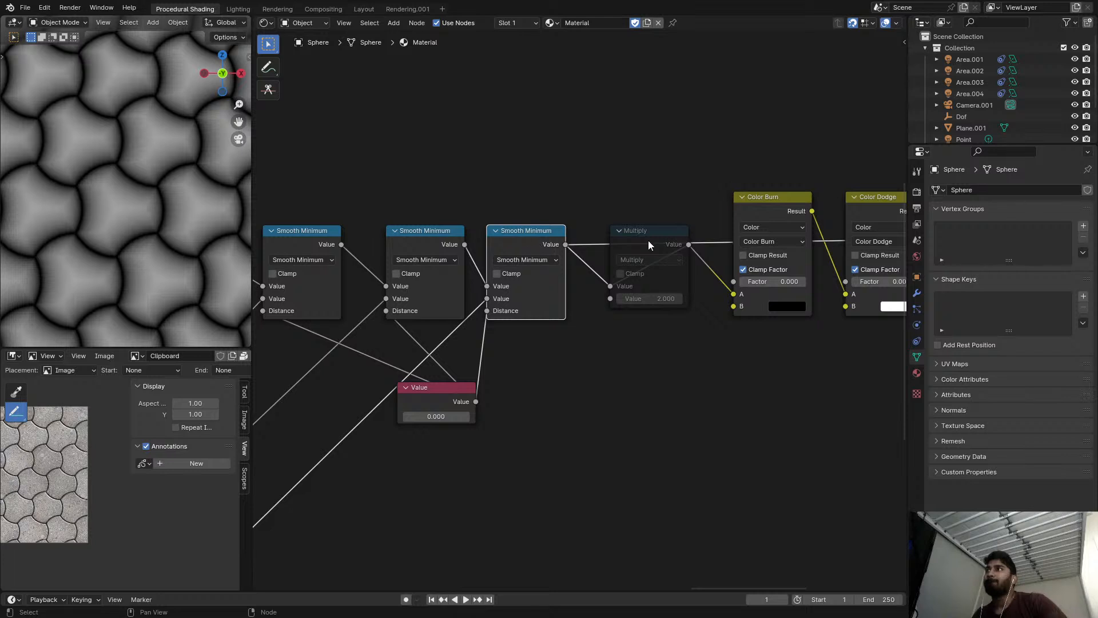
{"action": "left_click", "coordinate": [741, 225]}
{"action": "left_click_drag", "start_coordinate": [767, 284], "coordinate": [784, 281]}
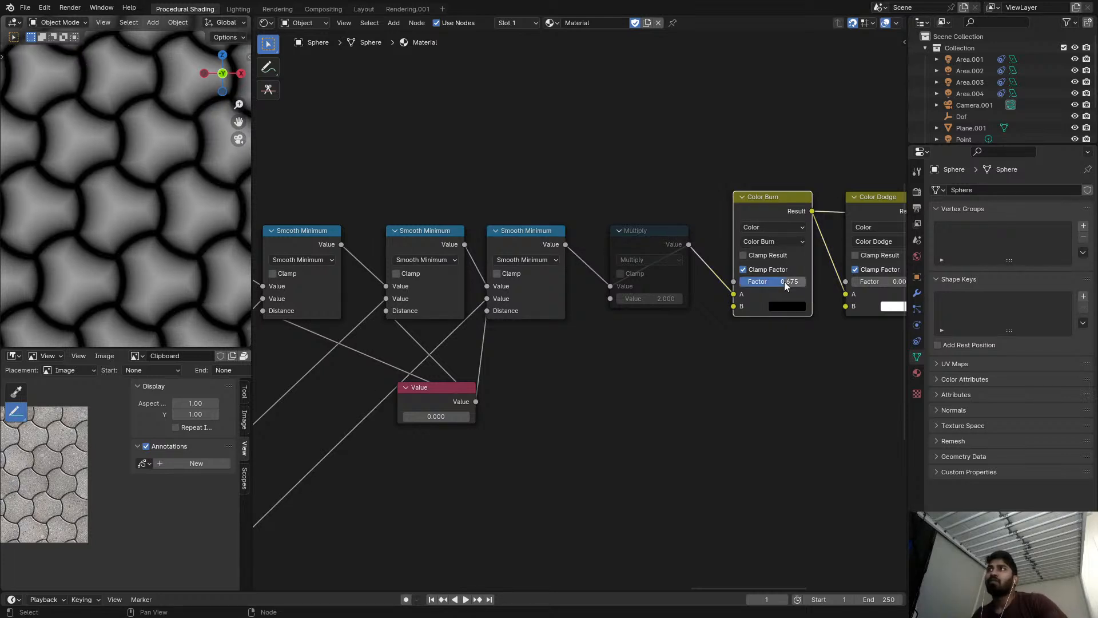
{"action": "mouse_move", "coordinate": [784, 281]}
{"action": "left_mouse_down"}
{"action": "mouse_move", "coordinate": [803, 282]}
{"action": "mouse_move", "coordinate": [739, 282]}
{"action": "left_mouse_up"}
Reconnect the Diffuse BSDF to the Material Output's Surface.
{"action": "scroll", "coordinate": [711, 290], "scroll_direction": "down", "scroll_amount": 5}
{"action": "middle_click_drag", "start_coordinate": [711, 291], "coordinate": [436, 250]}
{"action": "scroll", "coordinate": [554, 274], "scroll_direction": "down", "scroll_amount": 2}
{"action": "middle_click_drag", "start_coordinate": [669, 268], "coordinate": [541, 259]}
{"action": "scroll", "coordinate": [540, 259], "scroll_direction": "down", "scroll_amount": 1}
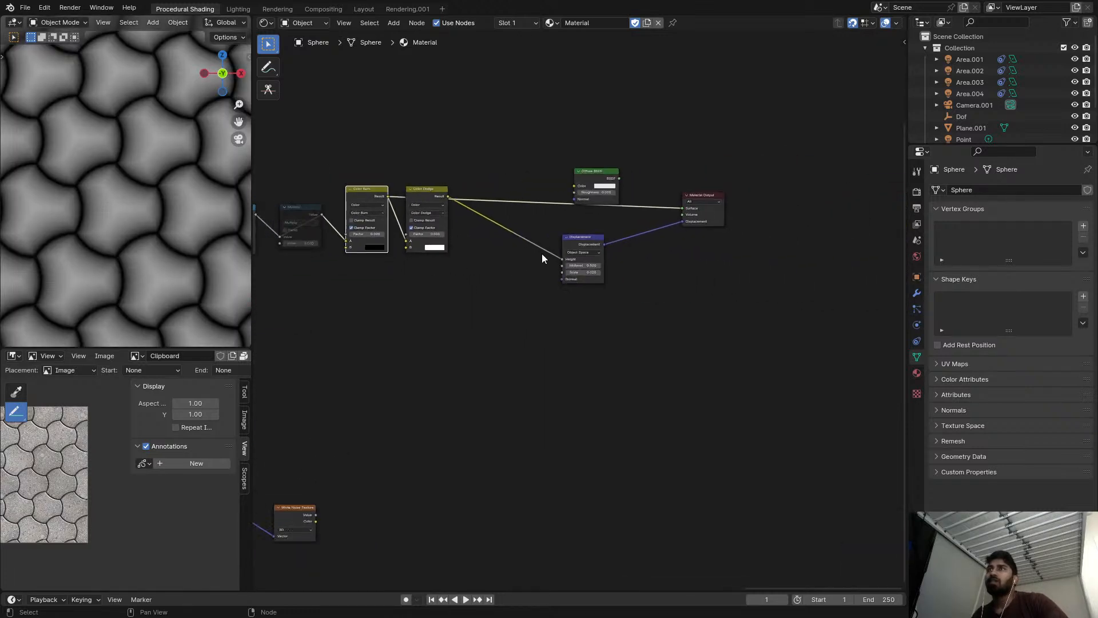
{"action": "left_click", "coordinate": [614, 186], "text": "ctrl+shift"}
{"action": "middle_click_drag", "start_coordinate": [392, 213], "coordinate": [576, 233]}
View the sphere from the front up close and raise the Color Dodge factor to 0.925 to flatten the tile tops.
{"action": "scroll", "coordinate": [576, 233], "scroll_direction": "up", "scroll_amount": 2}
{"action": "scroll", "coordinate": [159, 231], "scroll_direction": "down", "scroll_amount": 4}
{"action": "scroll", "coordinate": [158, 228], "scroll_direction": "down", "scroll_amount": 5}
{"action": "middle_click_drag", "start_coordinate": [158, 227], "coordinate": [166, 166]}
{"action": "scroll", "coordinate": [147, 174], "scroll_direction": "up", "scroll_amount": 7}
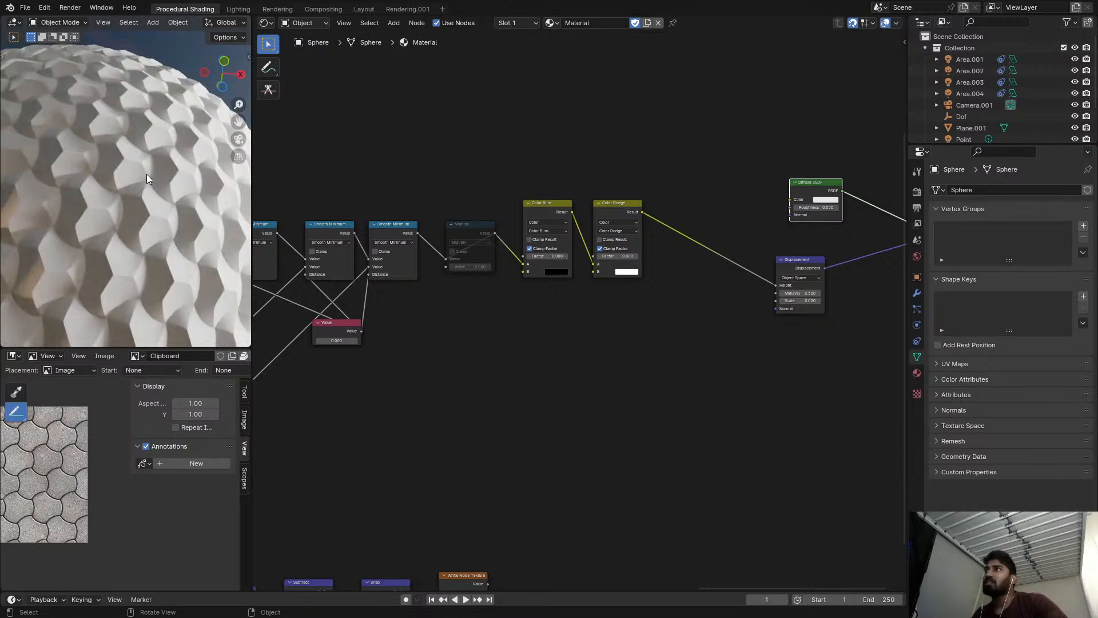
{"action": "key", "text": "KP_1"}
{"action": "scroll", "coordinate": [47, 147], "scroll_direction": "up", "scroll_amount": 5}
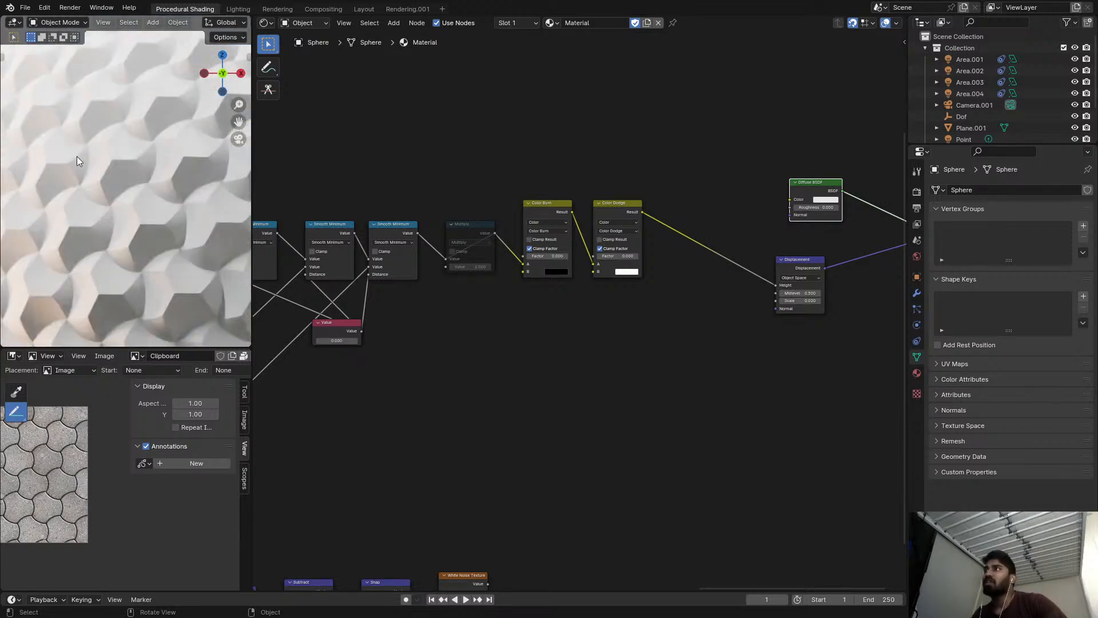
{"action": "scroll", "coordinate": [625, 232], "scroll_direction": "up", "scroll_amount": 2}
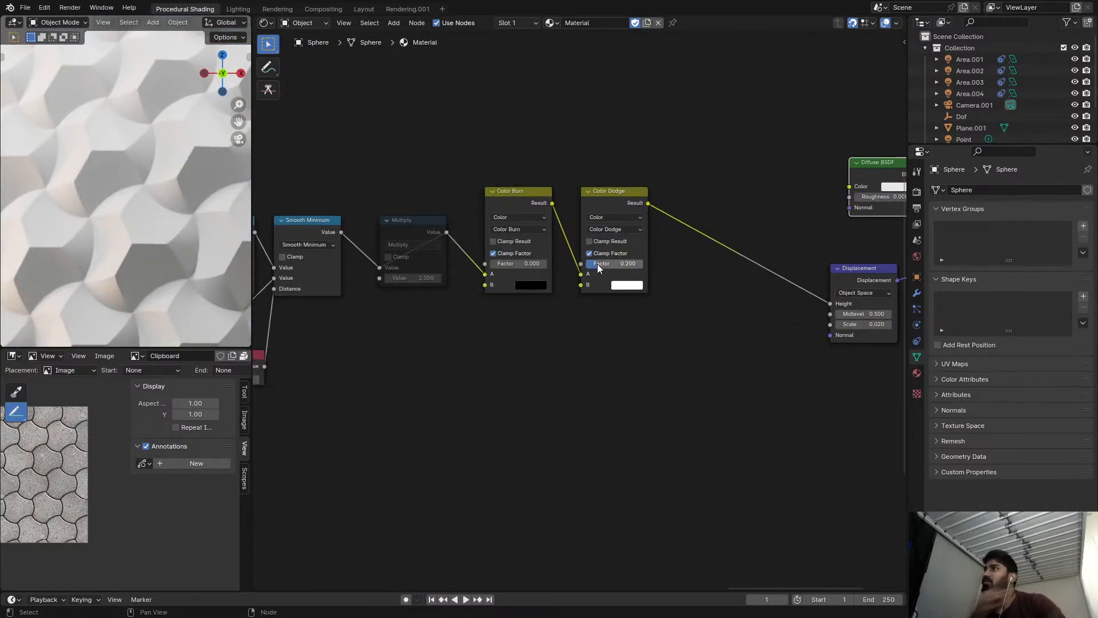
{"action": "left_click_drag", "start_coordinate": [604, 265], "coordinate": [642, 268]}
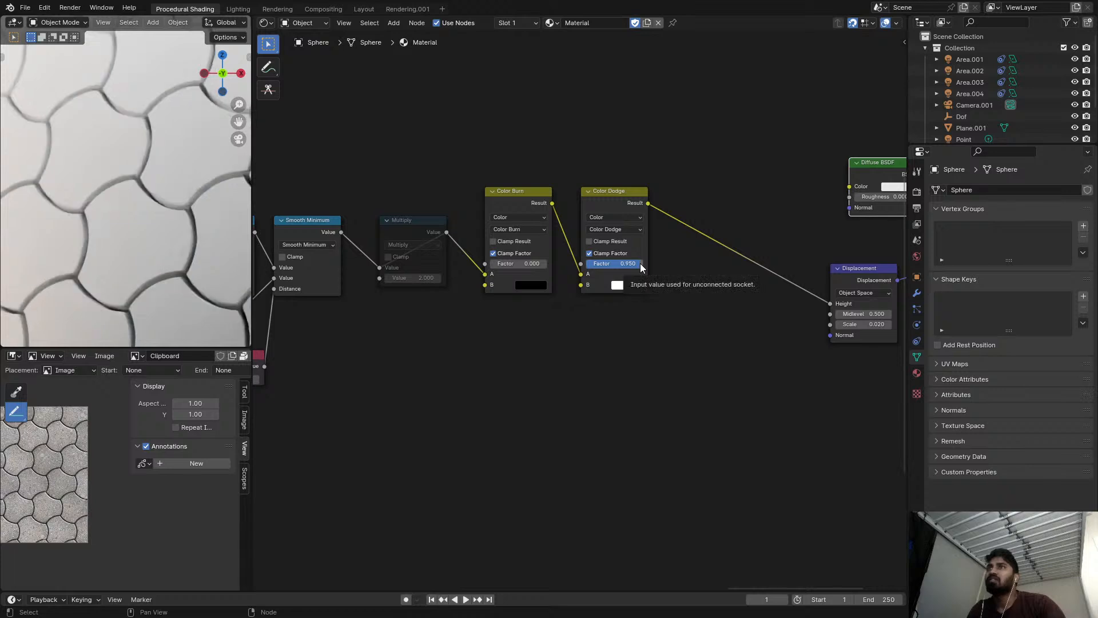
{"action": "middle_click_drag", "start_coordinate": [563, 281], "coordinate": [759, 277]}
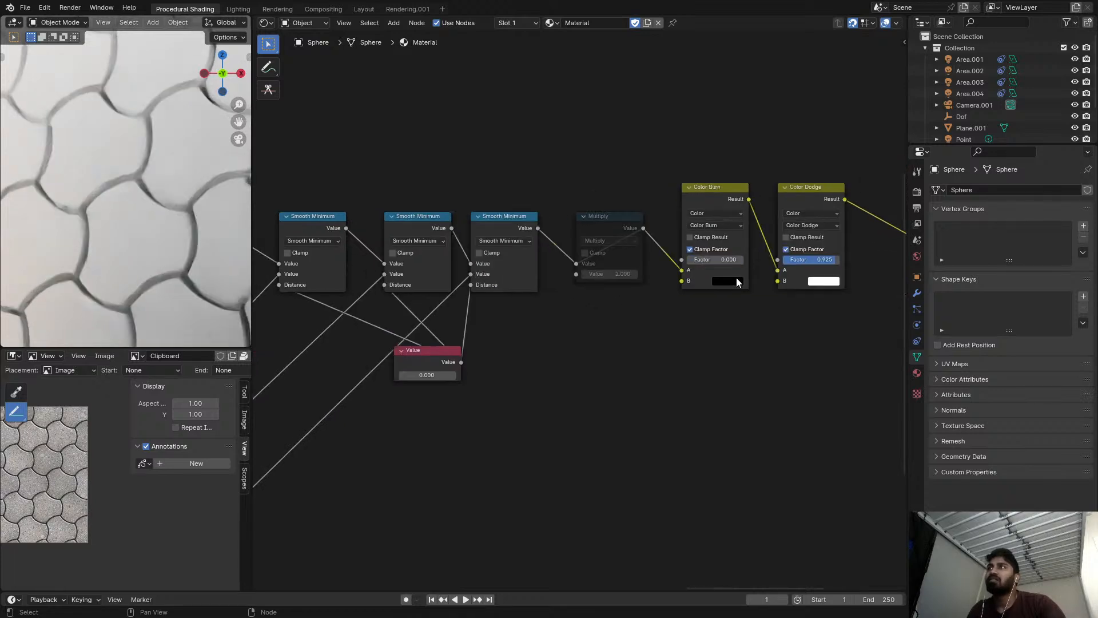
Raise the shared Smooth Minimum distance to 0.800 and set the texture coordinate scale value to 10.
{"action": "left_click_drag", "start_coordinate": [445, 372], "coordinate": [457, 373]}
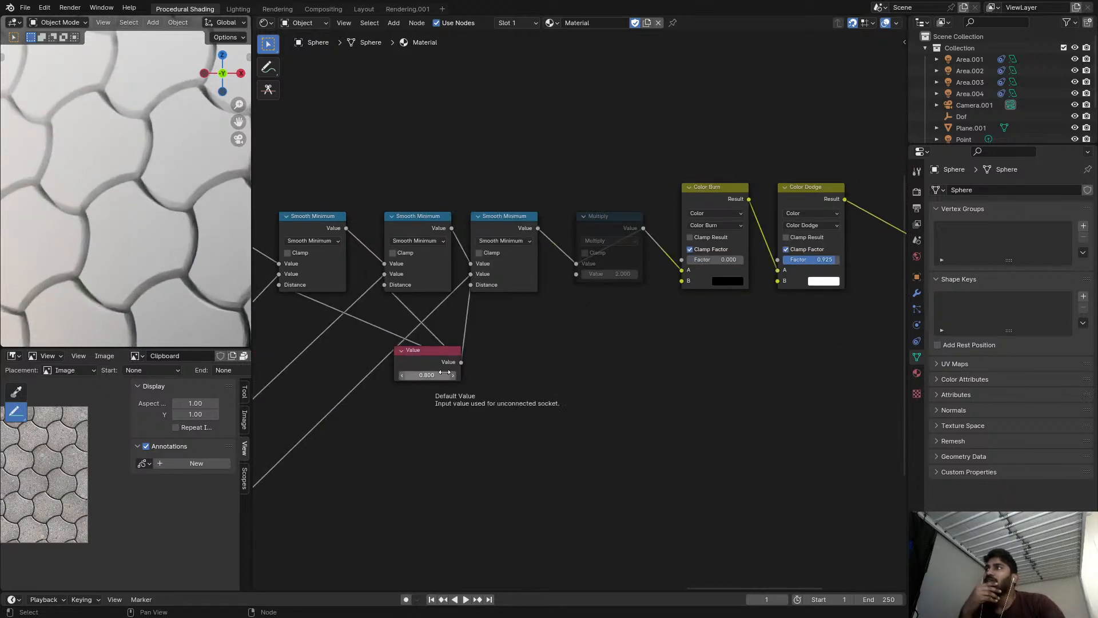
{"action": "scroll", "coordinate": [576, 287], "scroll_direction": "down", "scroll_amount": 3}
{"action": "scroll", "coordinate": [168, 193], "scroll_direction": "down", "scroll_amount": 4}
{"action": "scroll", "coordinate": [167, 193], "scroll_direction": "down", "scroll_amount": 4}
{"action": "scroll", "coordinate": [420, 337], "scroll_direction": "down", "scroll_amount": 1}
{"action": "middle_click_drag", "start_coordinate": [417, 341], "coordinate": [645, 292]}
{"action": "scroll", "coordinate": [645, 291], "scroll_direction": "up", "scroll_amount": 1}
{"action": "left_click", "coordinate": [706, 297]}
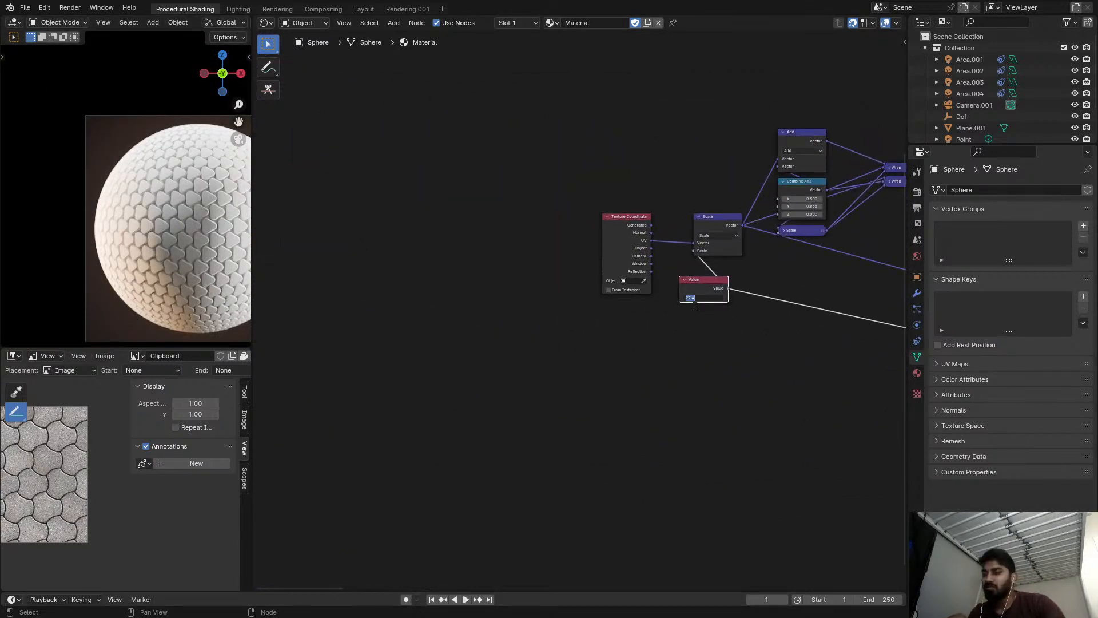
{"action": "type", "text": "10"}
{"action": "key", "text": "Return"}
{"action": "scroll", "coordinate": [162, 263], "scroll_direction": "up", "scroll_amount": 4}
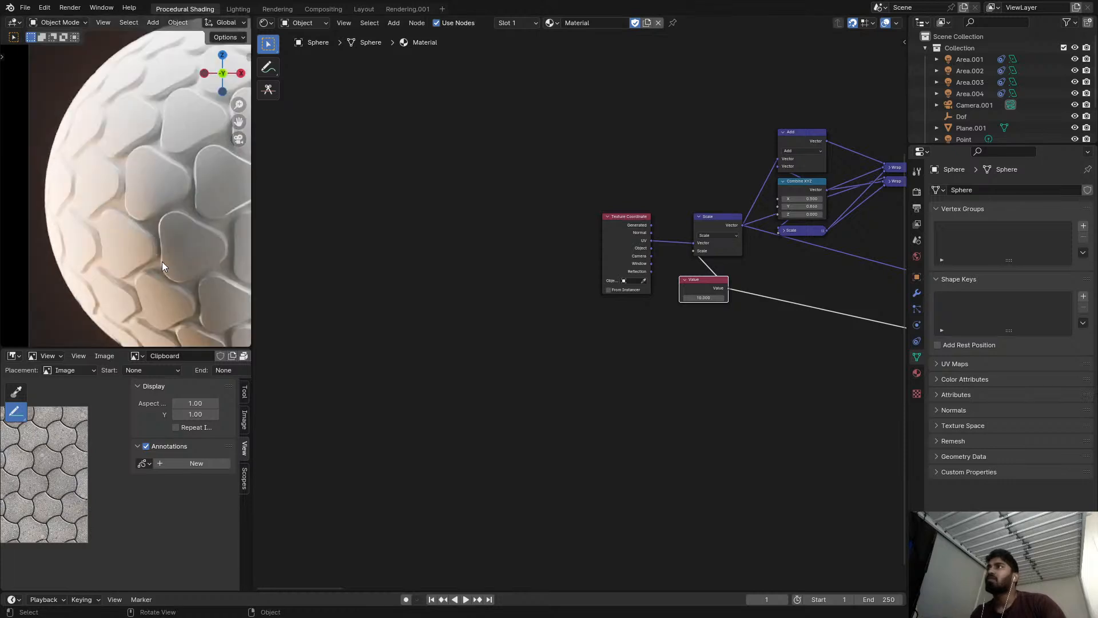
{"action": "middle_click_drag", "start_coordinate": [20, 244], "coordinate": [9, 243], "text": "shift"}
{"action": "scroll", "coordinate": [44, 230], "scroll_direction": "down", "scroll_amount": 2}
{"action": "scroll", "coordinate": [612, 306], "scroll_direction": "down", "scroll_amount": 2}
Set the sphere's Subdivision modifier Dicing Scale to 2 and view the displaced tiles up close.
{"action": "middle_click_drag", "start_coordinate": [612, 305], "coordinate": [72, 321]}
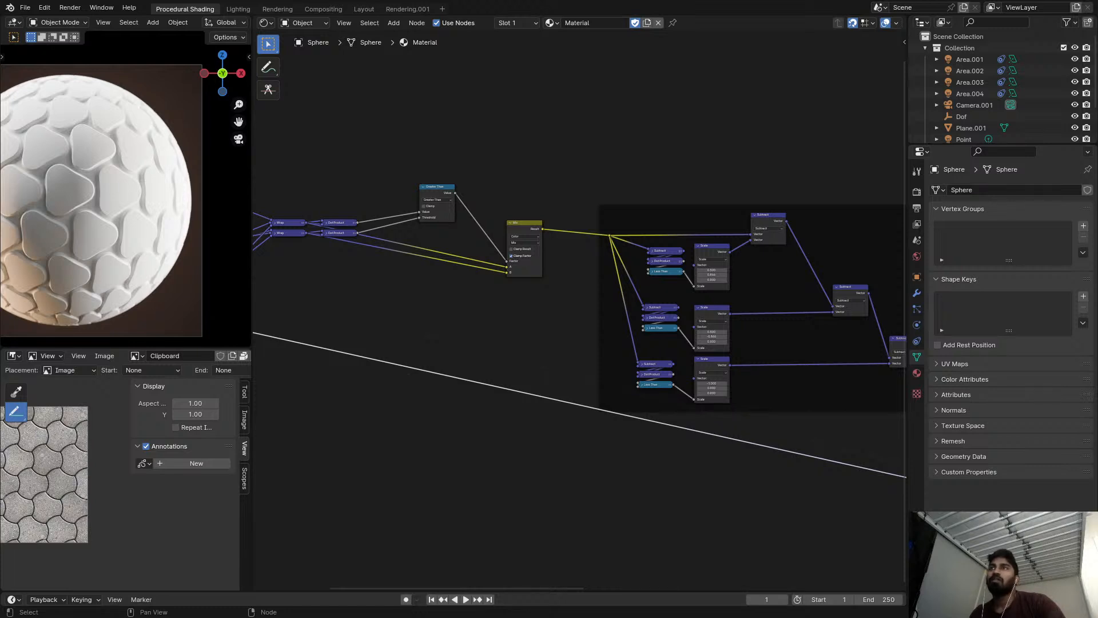
{"action": "scroll", "coordinate": [543, 311], "scroll_direction": "down", "scroll_amount": 2}
{"action": "middle_click_drag", "start_coordinate": [669, 302], "coordinate": [233, 265]}
{"action": "scroll", "coordinate": [786, 238], "scroll_direction": "up", "scroll_amount": 3}
{"action": "mouse_move", "coordinate": [571, 303]}
{"action": "middle_mouse_down"}
{"action": "mouse_move", "coordinate": [625, 252]}
{"action": "mouse_move", "coordinate": [634, 260]}
{"action": "middle_mouse_up"}
{"action": "scroll", "coordinate": [634, 260], "scroll_direction": "up", "scroll_amount": 2}
{"action": "scroll", "coordinate": [631, 252], "scroll_direction": "down", "scroll_amount": 1}
{"action": "scroll", "coordinate": [630, 250], "scroll_direction": "up", "scroll_amount": 2}
{"action": "middle_click_drag", "start_coordinate": [607, 215], "coordinate": [659, 269]}
{"action": "scroll", "coordinate": [629, 226], "scroll_direction": "up", "scroll_amount": 3}
{"action": "left_click", "coordinate": [618, 211], "text": "ctrl+shift"}
{"action": "scroll", "coordinate": [703, 245], "scroll_direction": "down", "scroll_amount": 3}
{"action": "mouse_move", "coordinate": [709, 243]}
{"action": "middle_mouse_down"}
{"action": "mouse_move", "coordinate": [533, 229]}
{"action": "mouse_move", "coordinate": [652, 200]}
{"action": "middle_mouse_up"}
{"action": "left_click", "coordinate": [724, 178], "text": "ctrl+shift"}
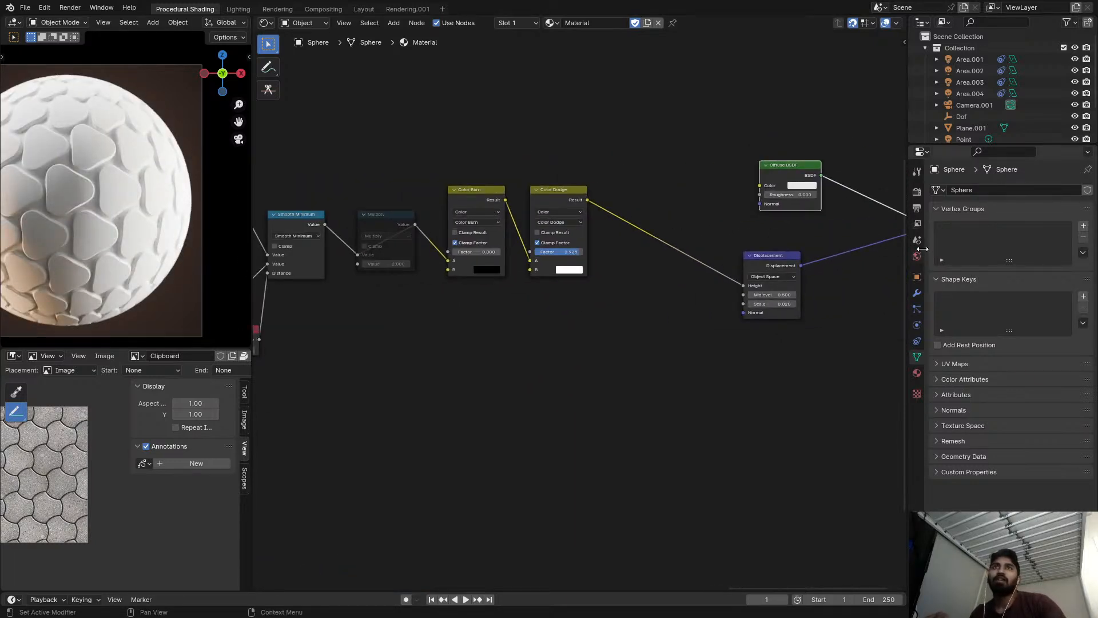
{"action": "left_click", "coordinate": [916, 295]}
{"action": "left_click", "coordinate": [1014, 254]}
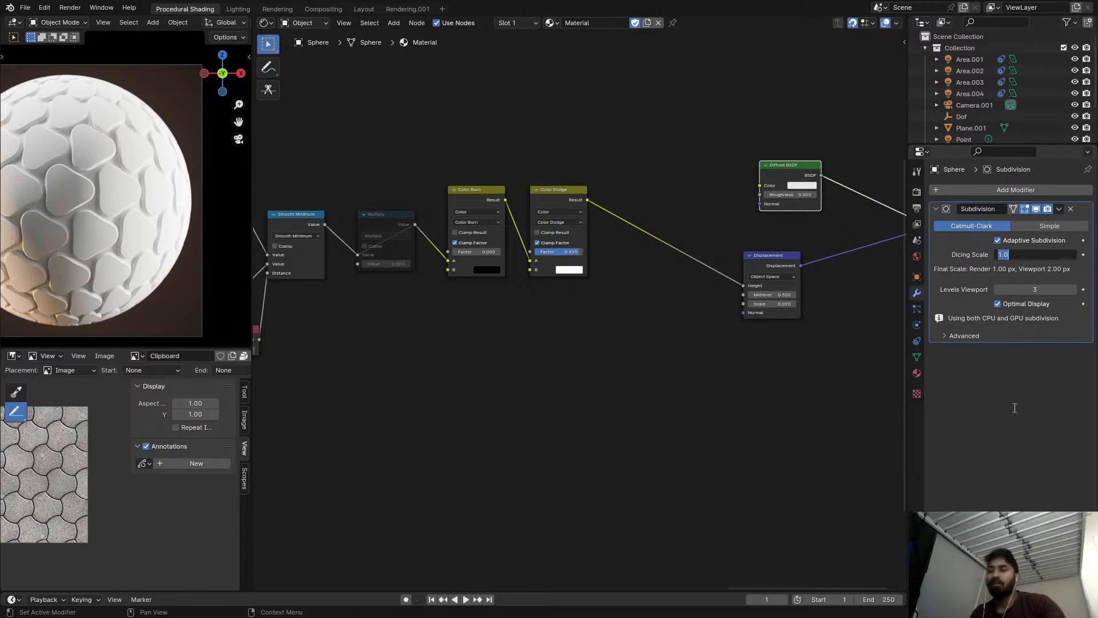
{"action": "type", "text": "2"}
{"action": "key", "text": "Return"}
{"action": "scroll", "coordinate": [419, 216], "scroll_direction": "up", "scroll_amount": 1}
{"action": "scroll", "coordinate": [32, 191], "scroll_direction": "up", "scroll_amount": 5}
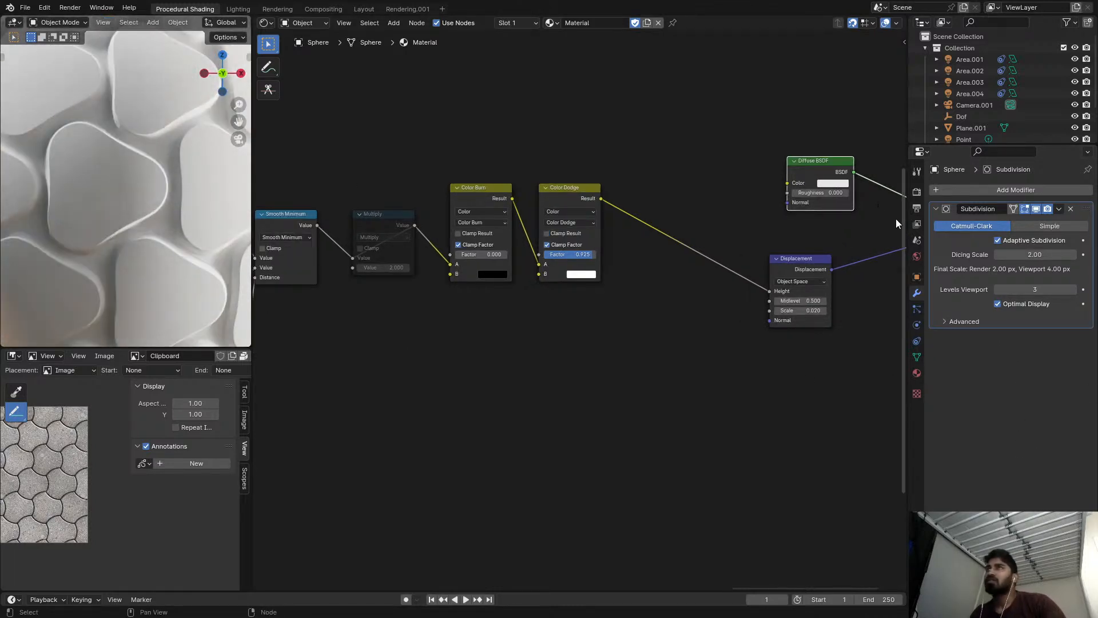
Set the viewport dicing rate to 5 px in the render subdivision settings and check the sphere's tile detail.
{"action": "left_click", "coordinate": [918, 207]}
{"action": "left_click", "coordinate": [917, 192]}
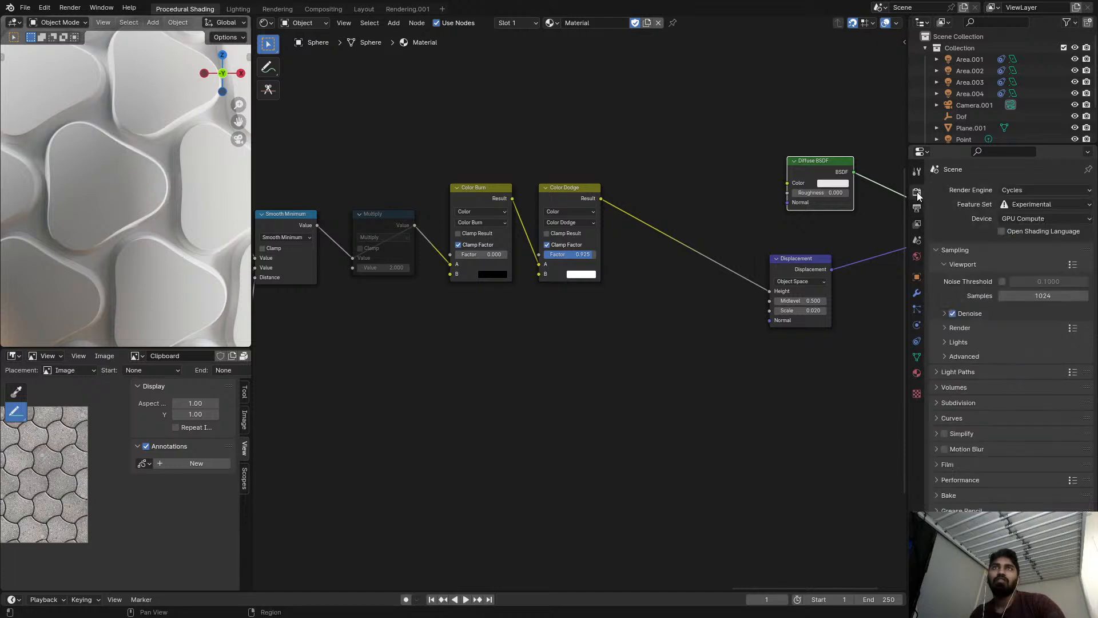
{"action": "left_click", "coordinate": [952, 480]}
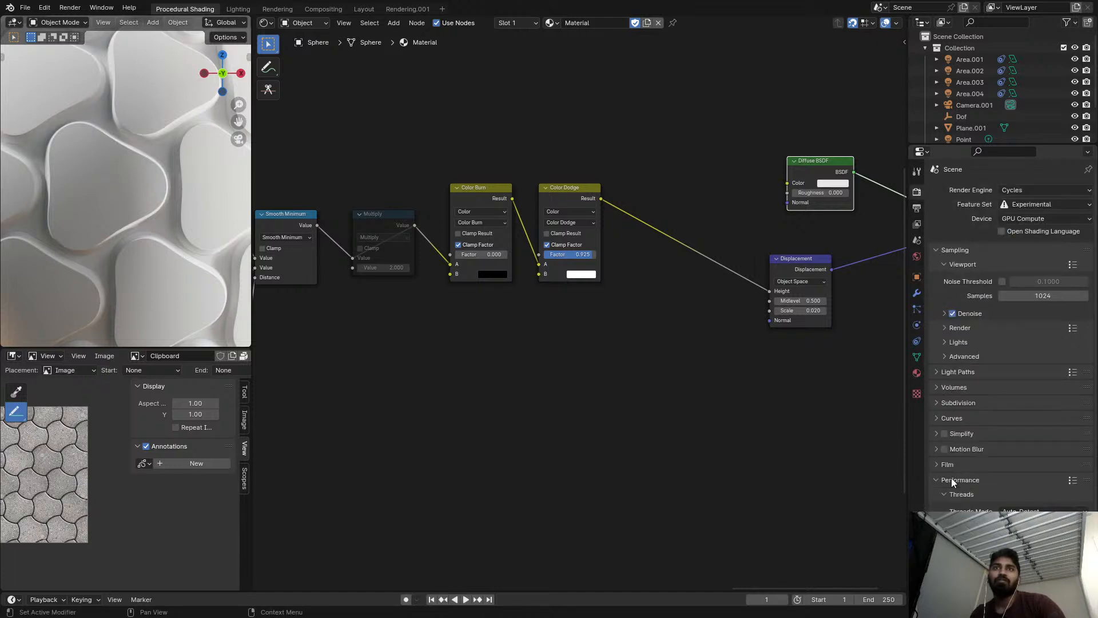
{"action": "left_click", "coordinate": [951, 404]}
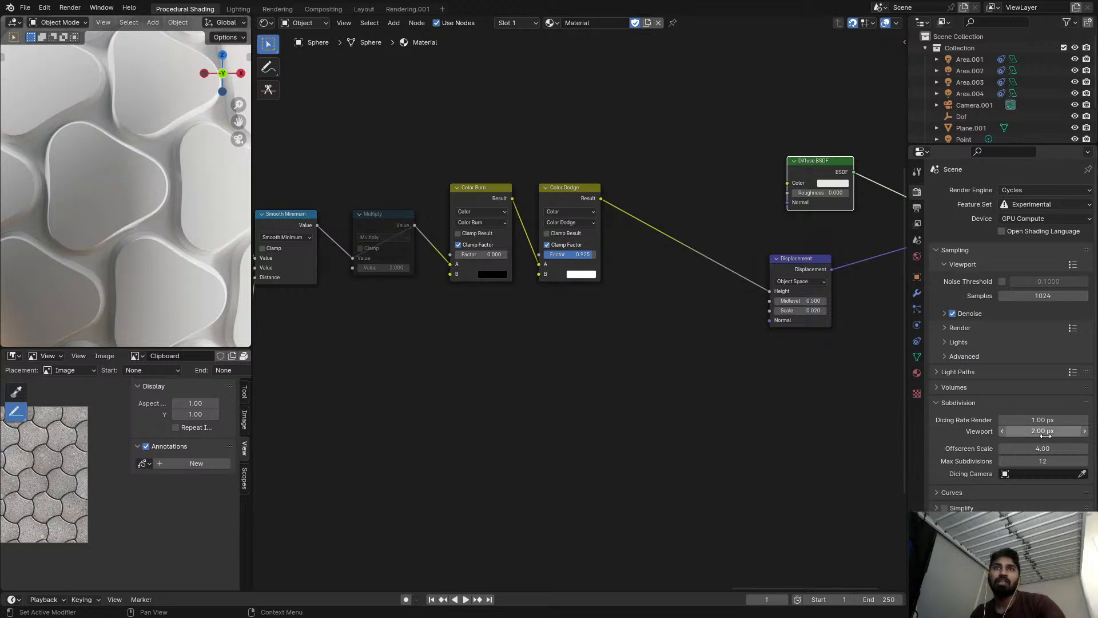
{"action": "left_click", "coordinate": [1043, 430]}
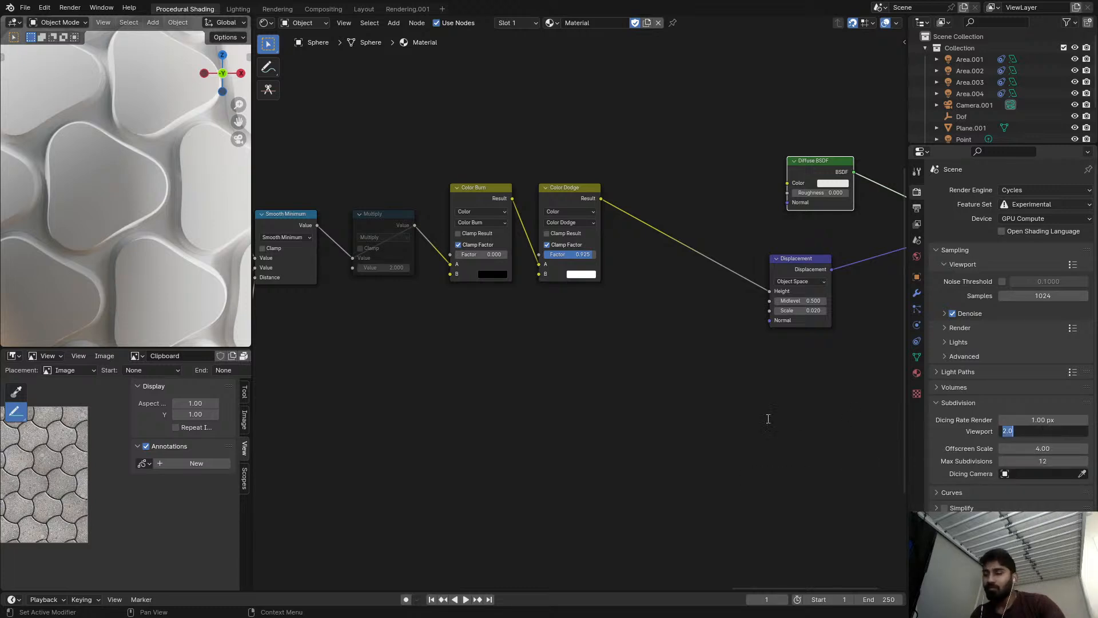
{"action": "key", "text": "Return"}
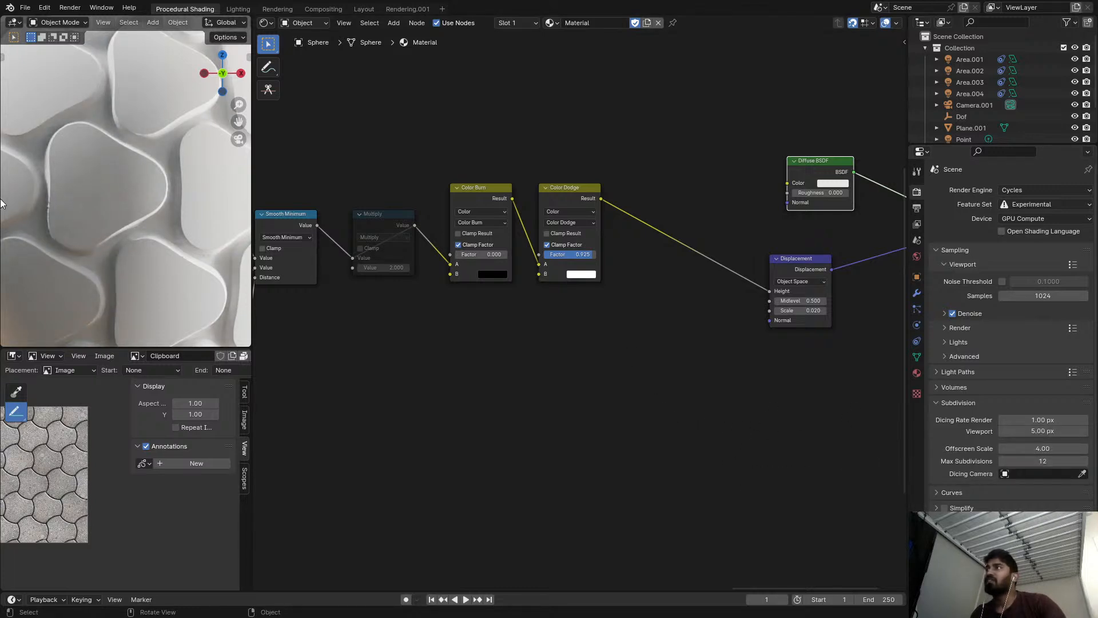
{"action": "scroll", "coordinate": [119, 218], "scroll_direction": "down", "scroll_amount": 5}
{"action": "scroll", "coordinate": [127, 198], "scroll_direction": "up", "scroll_amount": 5}
{"action": "scroll", "coordinate": [130, 200], "scroll_direction": "down", "scroll_amount": 3}
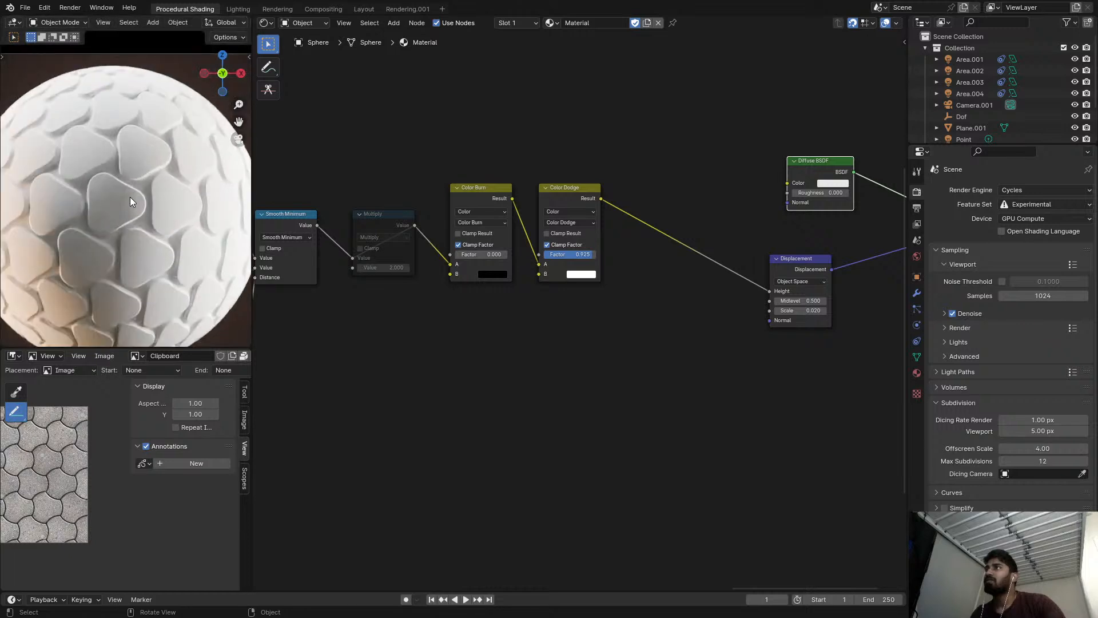
{"action": "scroll", "coordinate": [743, 337], "scroll_direction": "down", "scroll_amount": 2}
{"action": "scroll", "coordinate": [652, 286], "scroll_direction": "up", "scroll_amount": 2}
Reset the Color Dodge factor to 0.000 and set the shared Smooth Minimum distance to 0.120.
{"action": "left_click_drag", "start_coordinate": [657, 261], "coordinate": [626, 262]}
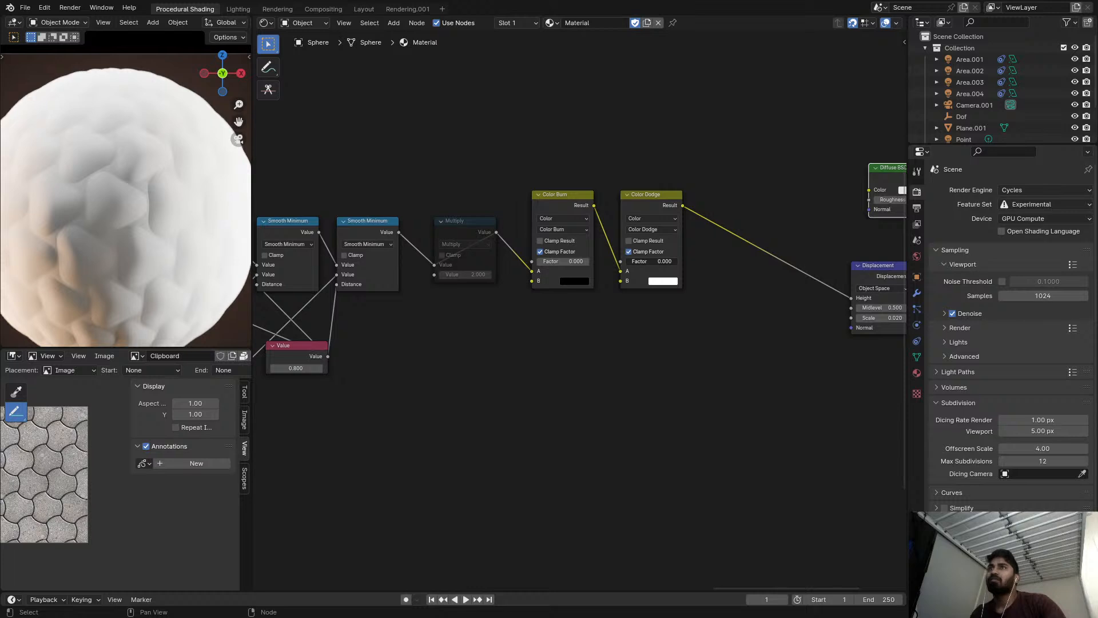
{"action": "middle_click_drag", "start_coordinate": [383, 296], "coordinate": [495, 277]}
{"action": "scroll", "coordinate": [495, 276], "scroll_direction": "up", "scroll_amount": 1}
{"action": "left_click", "coordinate": [416, 353]}
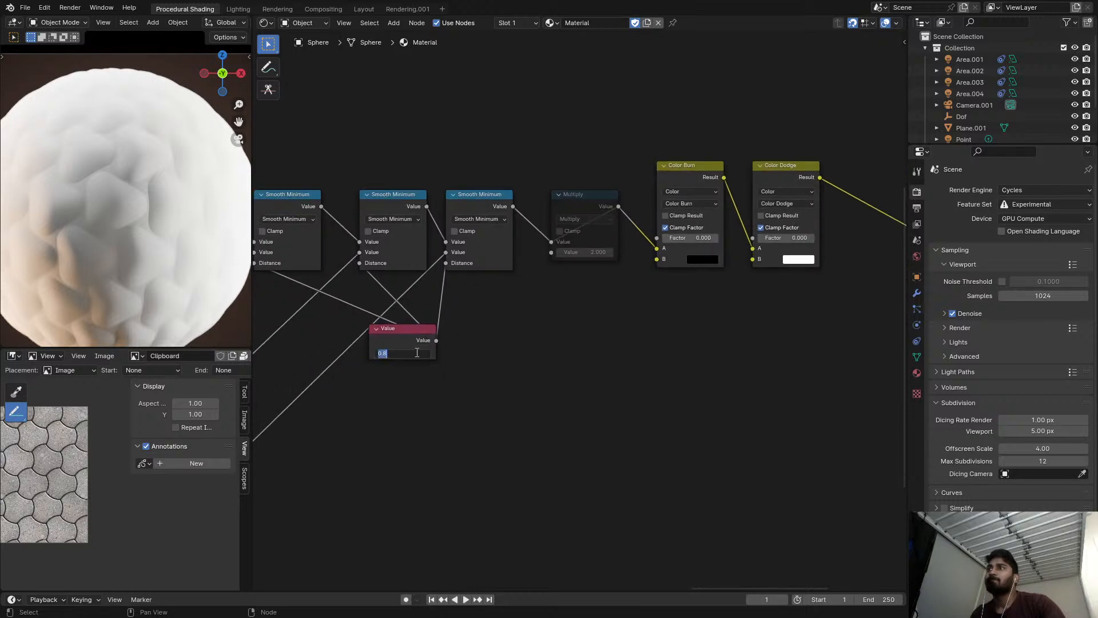
{"action": "type", "text": "0.05"}
{"action": "key", "text": "Return"}
{"action": "middle_click_drag", "start_coordinate": [462, 343], "coordinate": [524, 318]}
{"action": "scroll", "coordinate": [523, 318], "scroll_direction": "up", "scroll_amount": 2}
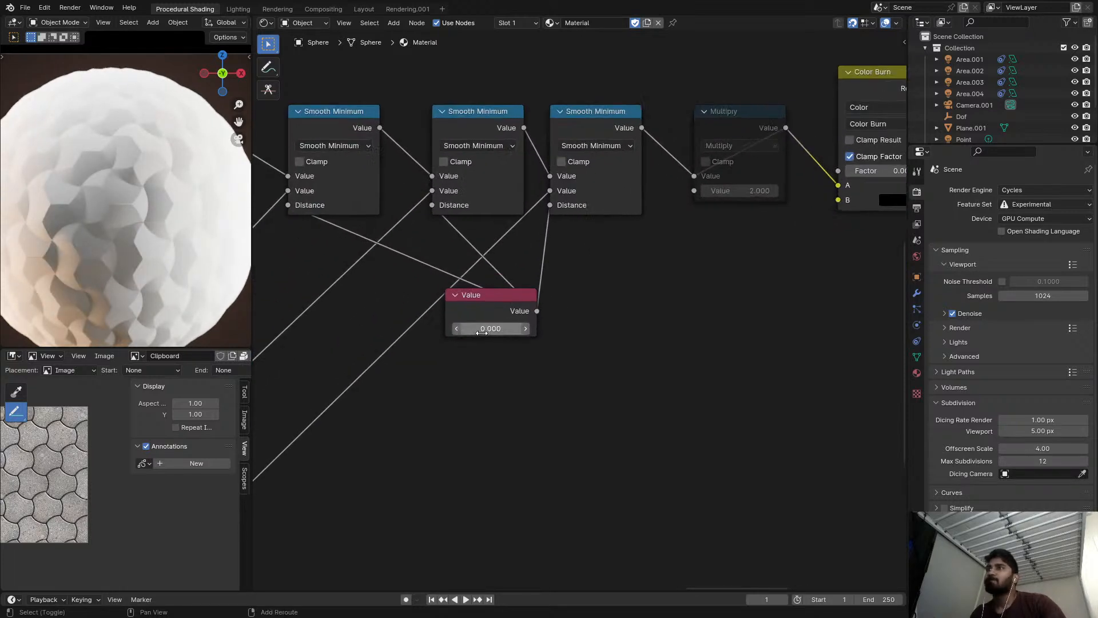
{"action": "left_click_drag", "start_coordinate": [491, 329], "coordinate": [531, 329], "text": "shift"}
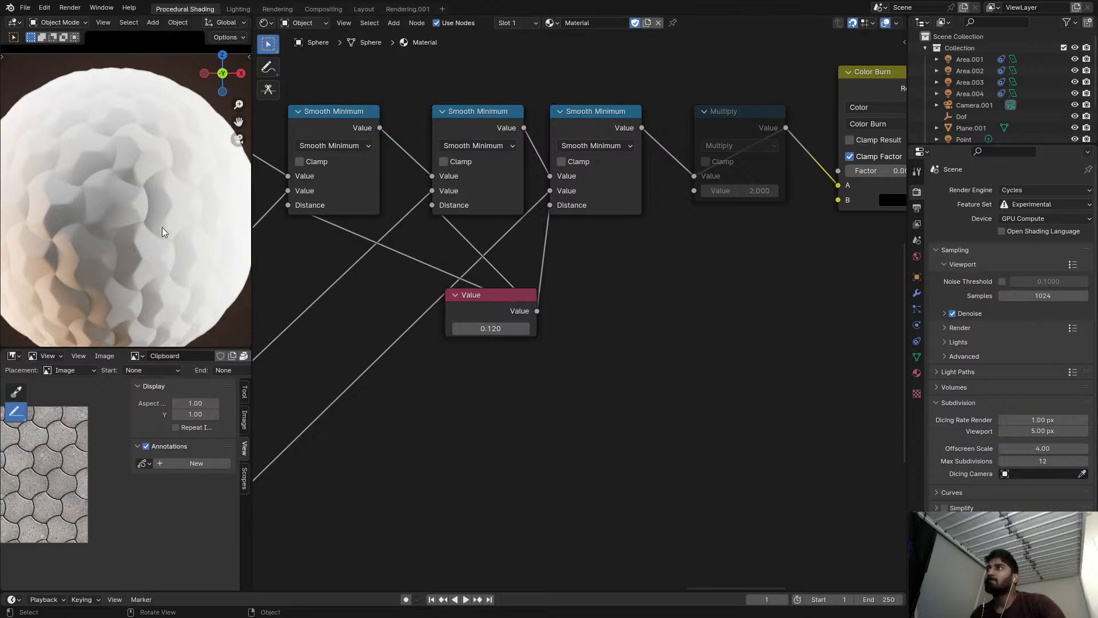
Try a Color Dodge factor of 0.492, preview that node's output and reset the factor to 0.000.
{"action": "scroll", "coordinate": [133, 197], "scroll_direction": "down", "scroll_amount": 2}
{"action": "scroll", "coordinate": [486, 229], "scroll_direction": "down", "scroll_amount": 4}
{"action": "middle_click_drag", "start_coordinate": [732, 214], "coordinate": [503, 223]}
{"action": "middle_click_drag", "start_coordinate": [873, 215], "coordinate": [727, 216]}
{"action": "scroll", "coordinate": [726, 215], "scroll_direction": "up", "scroll_amount": 2}
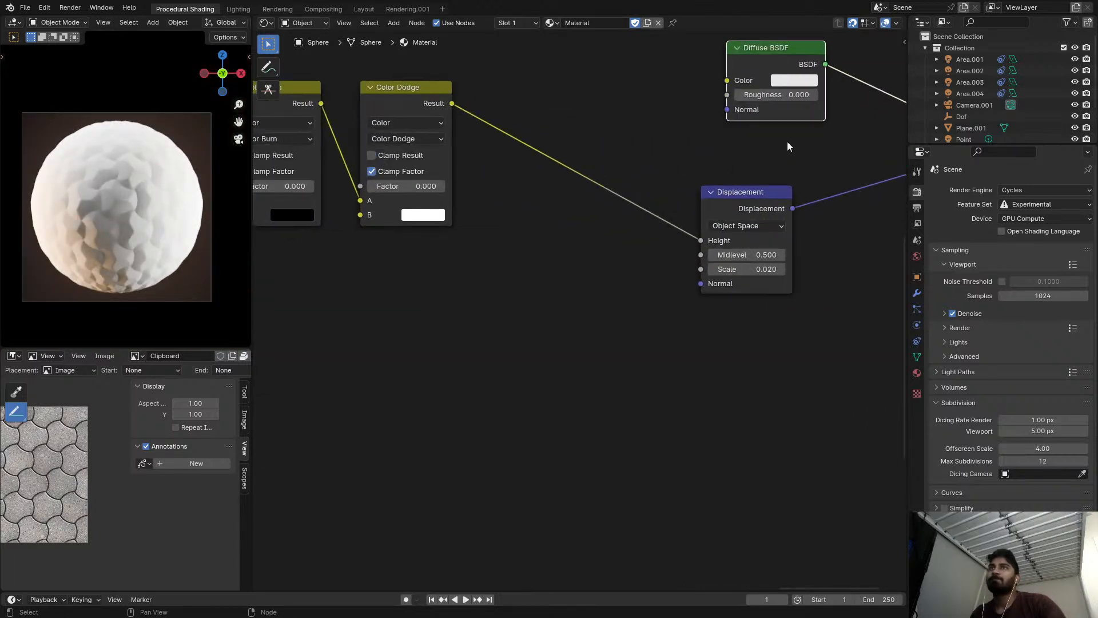
{"action": "left_click_drag", "start_coordinate": [377, 186], "coordinate": [406, 187]}
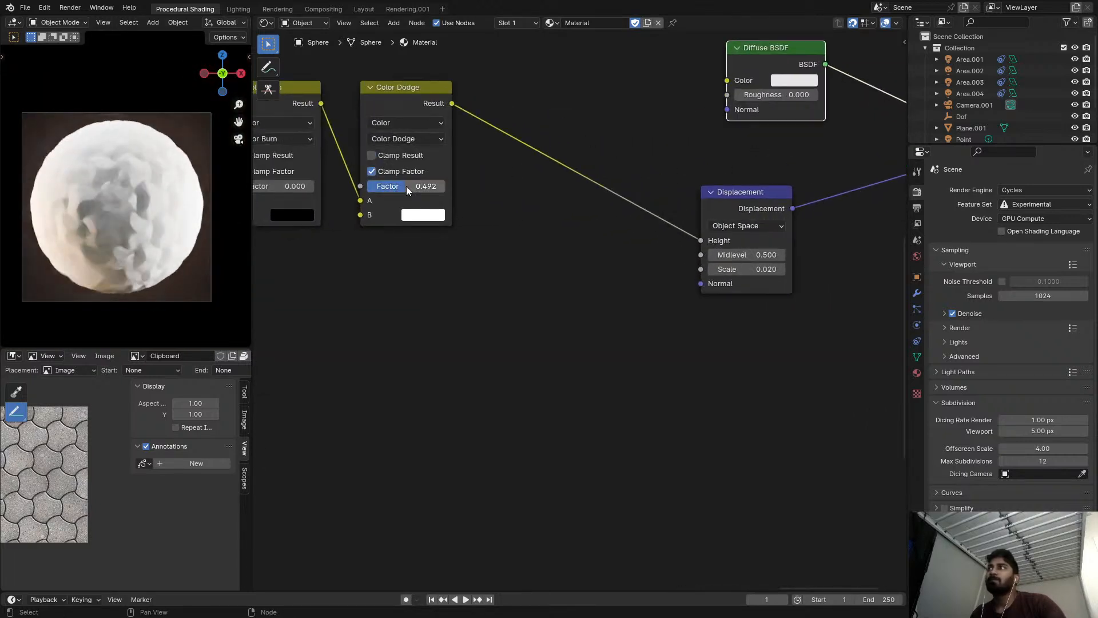
{"action": "left_click", "coordinate": [433, 103], "text": "ctrl+shift"}
{"action": "middle_click_drag", "start_coordinate": [394, 137], "coordinate": [538, 152]}
{"action": "scroll", "coordinate": [456, 229], "scroll_direction": "up", "scroll_amount": 1}
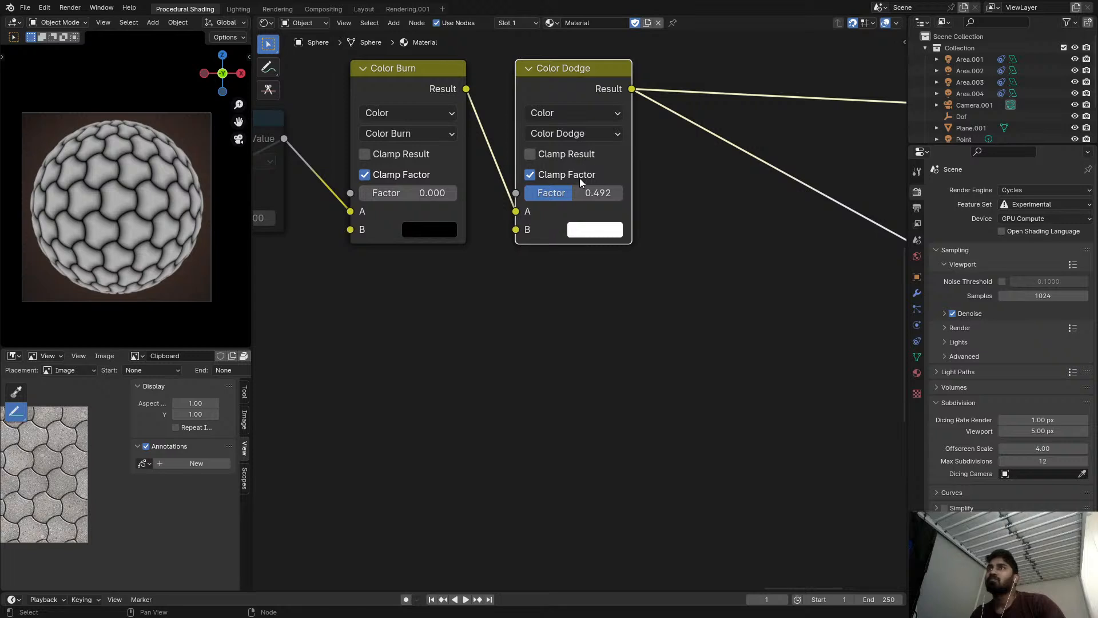
{"action": "mouse_move", "coordinate": [573, 193]}
{"action": "left_mouse_down"}
{"action": "mouse_move", "coordinate": [524, 193]}
{"action": "mouse_move", "coordinate": [583, 192]}
{"action": "mouse_move", "coordinate": [511, 205]}
{"action": "left_mouse_up"}
{"action": "scroll", "coordinate": [570, 212], "scroll_direction": "down", "scroll_amount": 5}
{"action": "scroll", "coordinate": [583, 208], "scroll_direction": "up", "scroll_amount": 4}
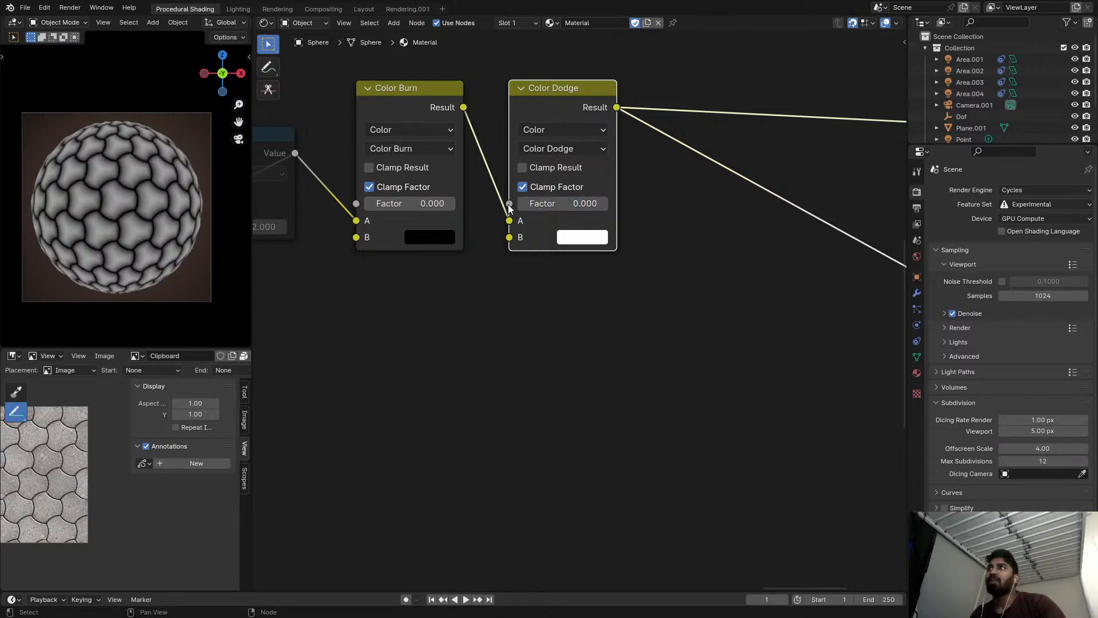
Preview the last Smooth Minimum's output and set the shared distance value to 0.
{"action": "middle_click_drag", "start_coordinate": [511, 204], "coordinate": [663, 209]}
{"action": "scroll", "coordinate": [314, 195], "scroll_direction": "down", "scroll_amount": 4}
{"action": "middle_click_drag", "start_coordinate": [329, 197], "coordinate": [557, 201]}
{"action": "scroll", "coordinate": [557, 201], "scroll_direction": "up", "scroll_amount": 3}
{"action": "left_click", "coordinate": [474, 159], "text": "ctrl+shift"}
{"action": "middle_click_drag", "start_coordinate": [473, 159], "coordinate": [560, 163]}
{"action": "scroll", "coordinate": [567, 163], "scroll_direction": "up", "scroll_amount": 1}
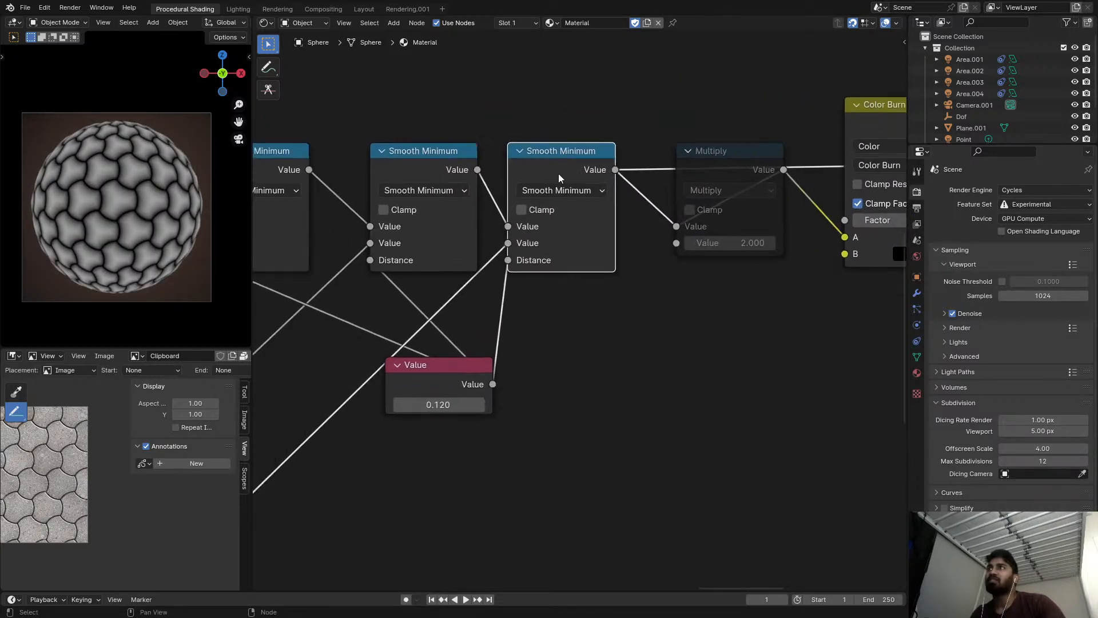
{"action": "left_click", "coordinate": [461, 404]}
{"action": "type", "text": "0"}
{"action": "key", "text": "Return"}
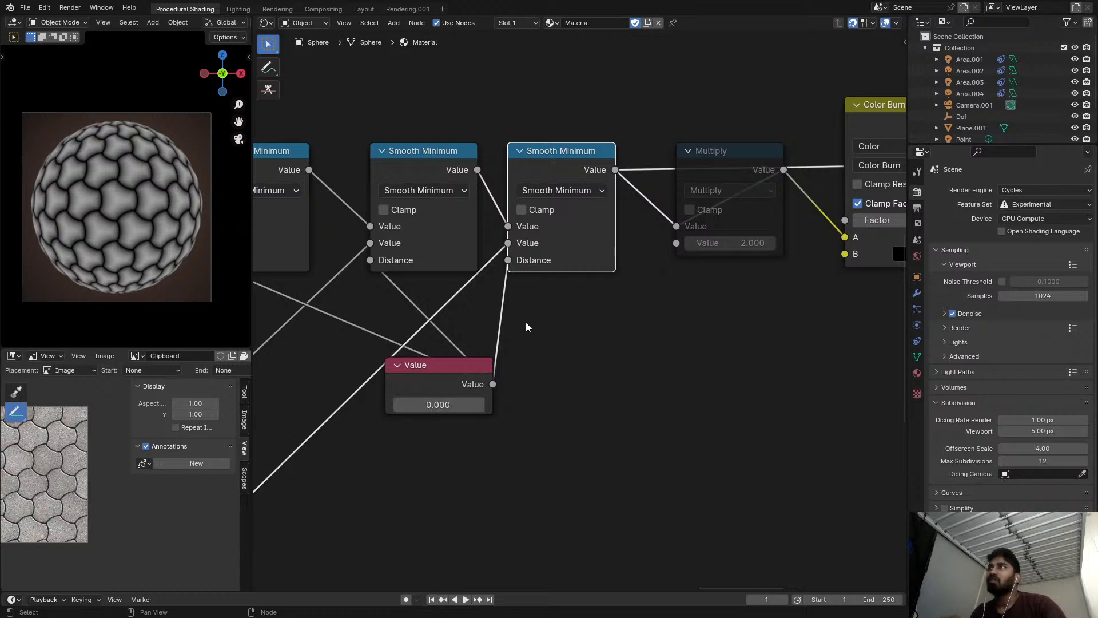
Insert a Map Range node on the last Smooth Minimum's preview link and set its From Max to 0.570.
{"action": "middle_click_drag", "start_coordinate": [528, 325], "coordinate": [612, 278]}
{"action": "scroll", "coordinate": [611, 278], "scroll_direction": "up", "scroll_amount": 1}
{"action": "scroll", "coordinate": [144, 187], "scroll_direction": "up", "scroll_amount": 8}
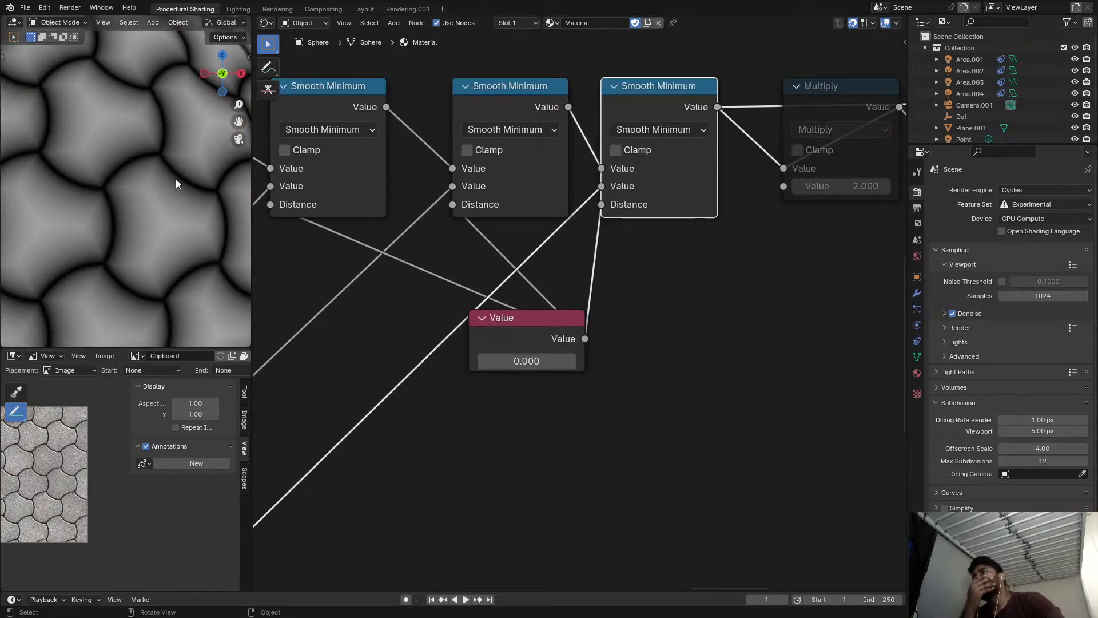
{"action": "scroll", "coordinate": [461, 194], "scroll_direction": "down", "scroll_amount": 2}
{"action": "left_click_drag", "start_coordinate": [735, 159], "coordinate": [796, 276]}
{"action": "scroll", "coordinate": [750, 192], "scroll_direction": "up", "scroll_amount": 3}
{"action": "key", "text": "shift+a"}
{"action": "left_click", "coordinate": [753, 182]}
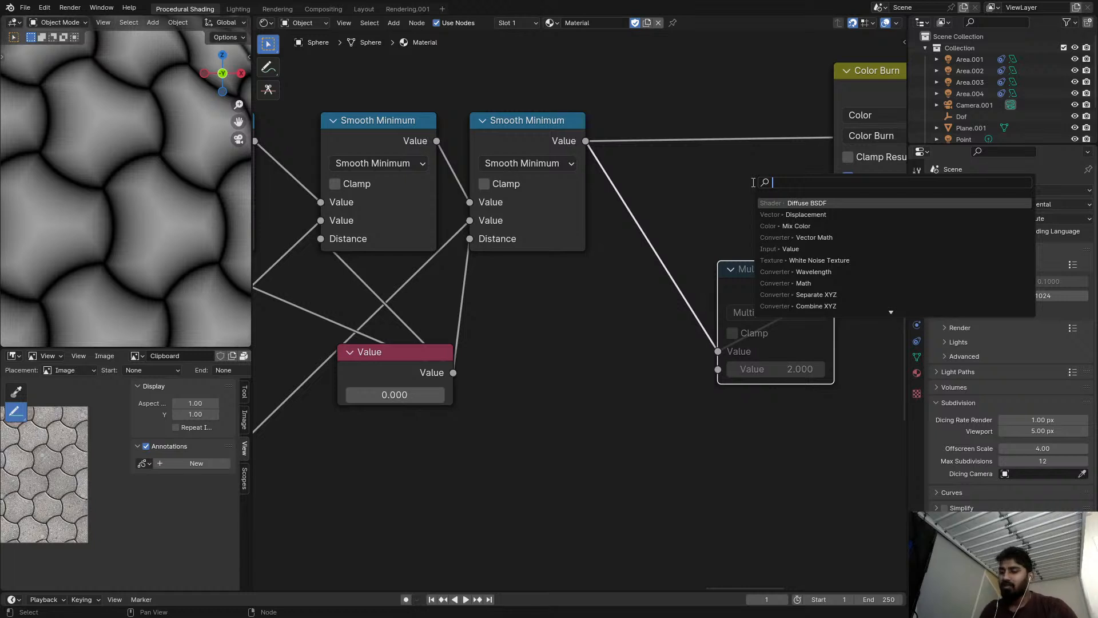
{"action": "type", "text": "map"}
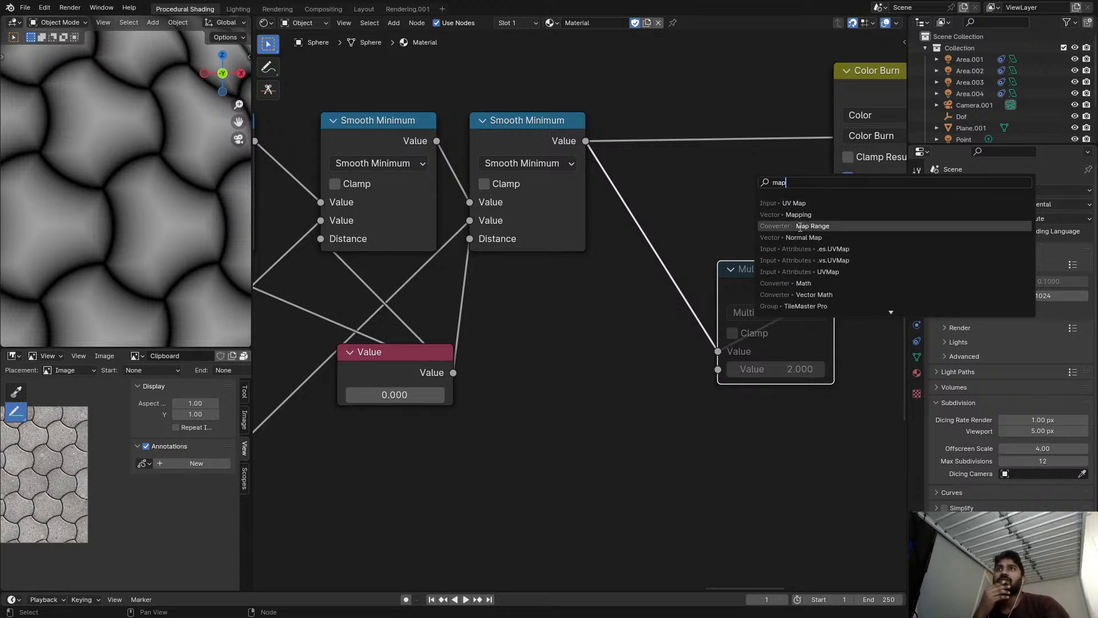
{"action": "left_click", "coordinate": [800, 227]}
{"action": "left_click", "coordinate": [647, 105]}
{"action": "scroll", "coordinate": [762, 187], "scroll_direction": "up", "scroll_amount": 2}
{"action": "middle_click_drag", "start_coordinate": [762, 187], "coordinate": [742, 175], "text": "shift"}
{"action": "left_click_drag", "start_coordinate": [712, 261], "coordinate": [689, 261]}
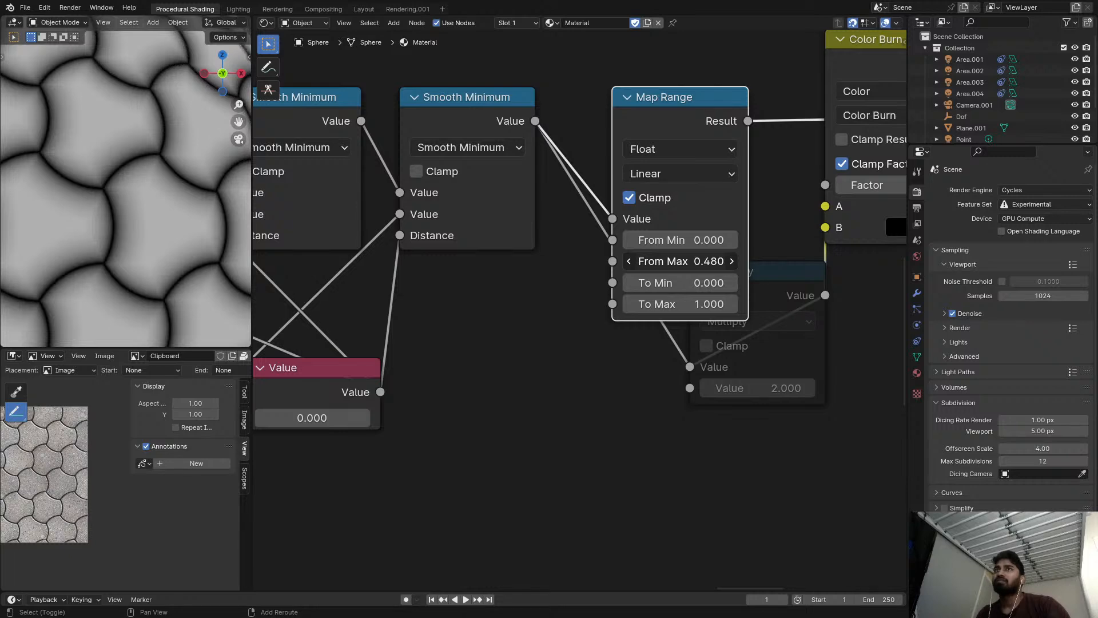
Remove the 0.500 Divide node below the three Length branches, keeping its Subtract node linked to the last Smooth Minimum.
{"action": "scroll", "coordinate": [521, 352], "scroll_direction": "down", "scroll_amount": 2}
{"action": "middle_click_drag", "start_coordinate": [521, 351], "coordinate": [597, 304]}
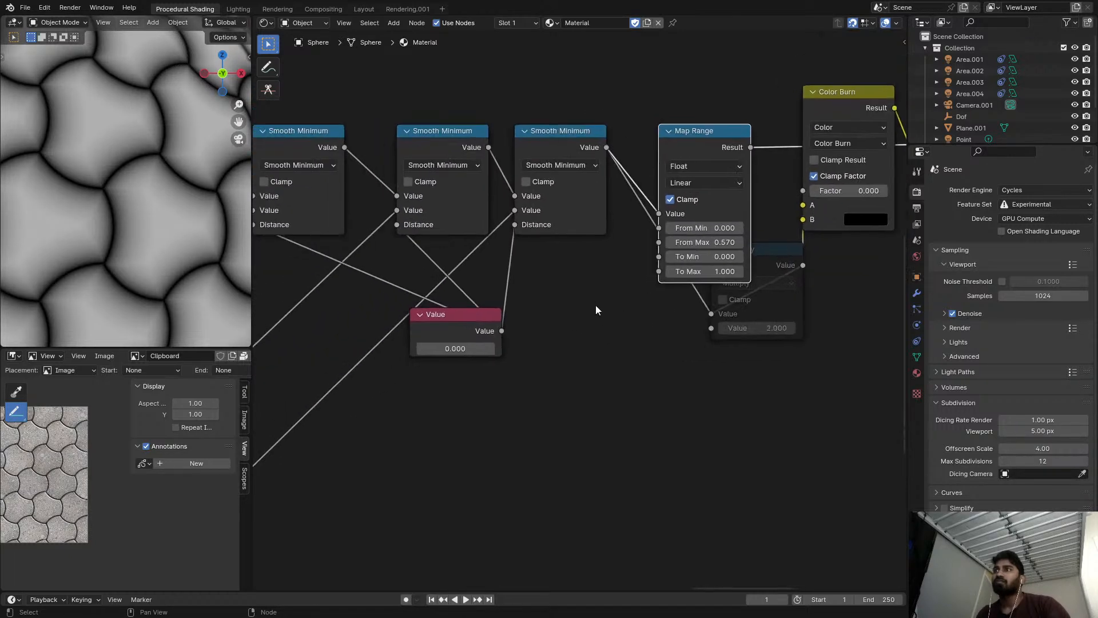
{"action": "scroll", "coordinate": [534, 392], "scroll_direction": "down", "scroll_amount": 1}
{"action": "middle_click_drag", "start_coordinate": [535, 391], "coordinate": [678, 271]}
{"action": "scroll", "coordinate": [475, 413], "scroll_direction": "down", "scroll_amount": 1}
{"action": "middle_click_drag", "start_coordinate": [474, 412], "coordinate": [688, 273]}
{"action": "scroll", "coordinate": [457, 380], "scroll_direction": "up", "scroll_amount": 2}
{"action": "left_click", "coordinate": [364, 448]}
{"action": "left_click", "coordinate": [396, 437]}
{"action": "left_click", "coordinate": [502, 316]}
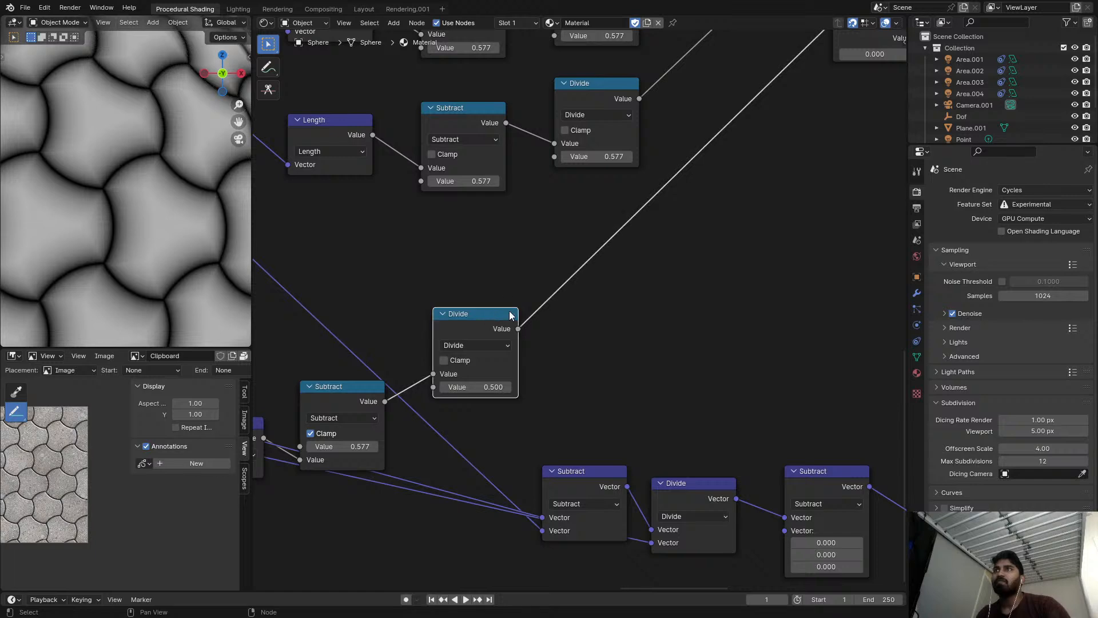
{"action": "scroll", "coordinate": [480, 340], "scroll_direction": "down", "scroll_amount": 3}
{"action": "middle_click_drag", "start_coordinate": [472, 349], "coordinate": [361, 414]}
{"action": "scroll", "coordinate": [433, 310], "scroll_direction": "down", "scroll_amount": 1}
{"action": "middle_click_drag", "start_coordinate": [433, 310], "coordinate": [411, 325]}
{"action": "scroll", "coordinate": [412, 329], "scroll_direction": "down", "scroll_amount": 1}
{"action": "left_click_drag", "start_coordinate": [359, 387], "coordinate": [433, 321]}
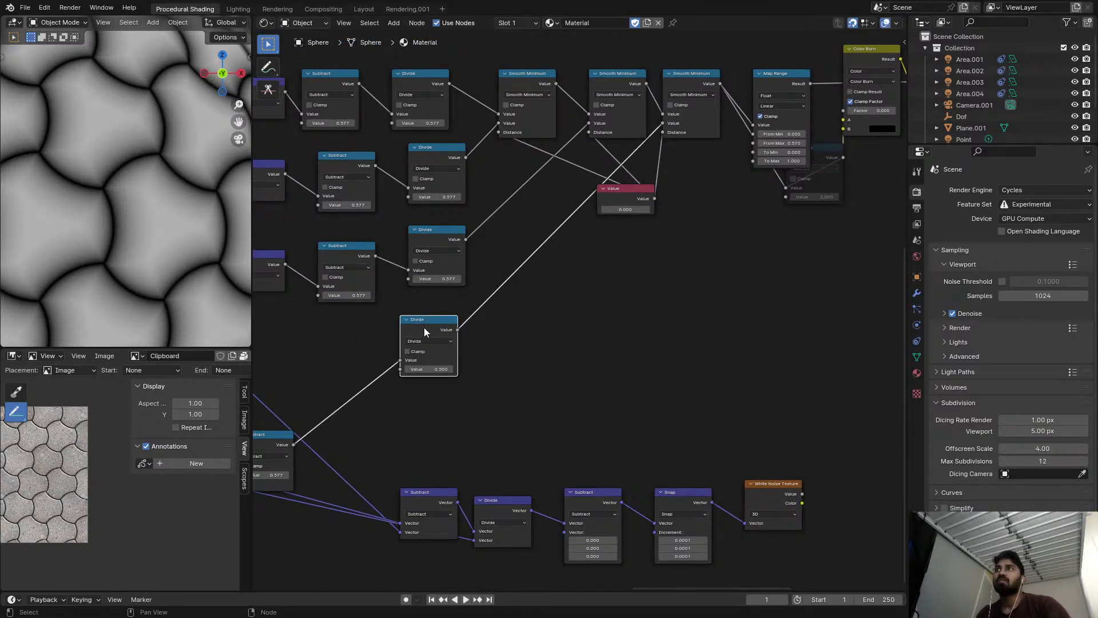
{"action": "key", "text": "ctrl+x"}
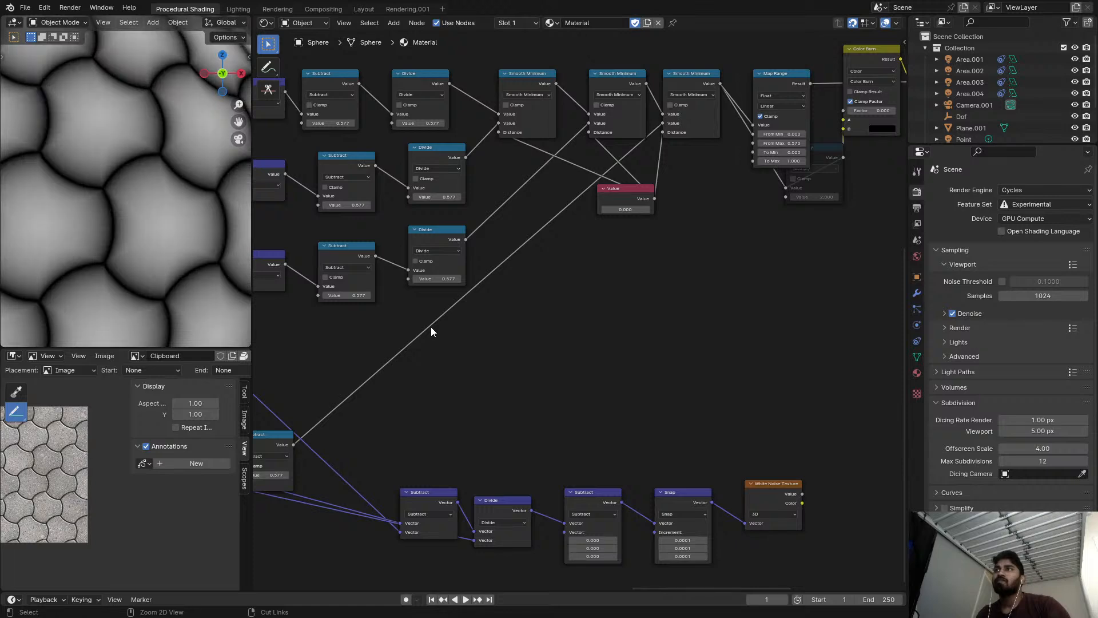
Remove the three 0.577 Divide nodes from the Length branches, keeping each Subtract linked to its Smooth Minimum.
{"action": "middle_click_drag", "start_coordinate": [542, 206], "coordinate": [430, 273]}
{"action": "scroll", "coordinate": [430, 272], "scroll_direction": "down", "scroll_amount": 1}
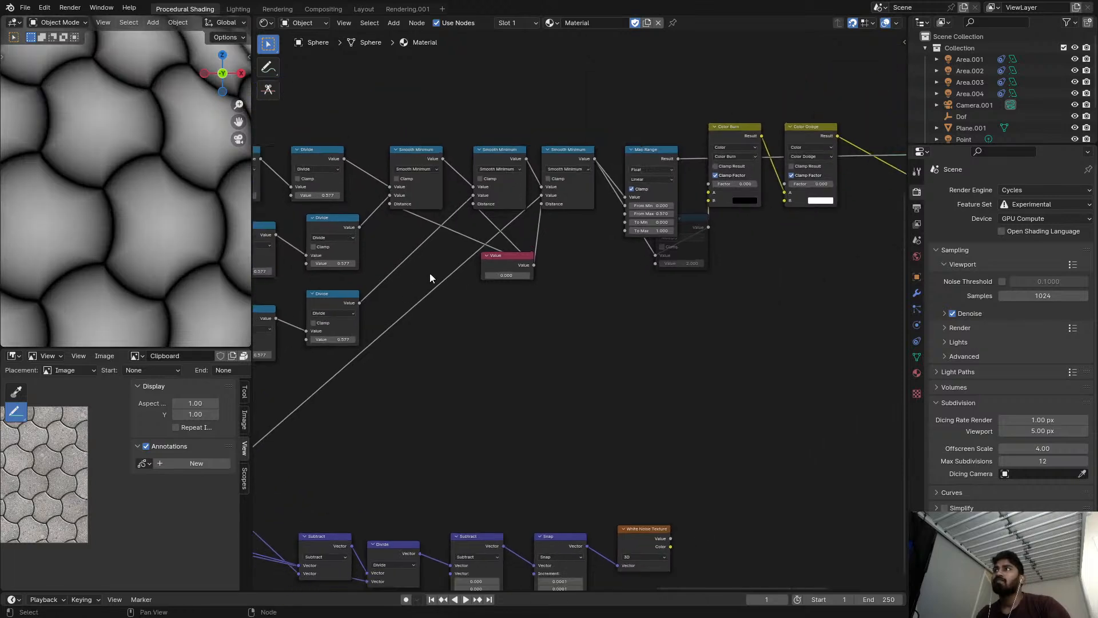
{"action": "scroll", "coordinate": [532, 224], "scroll_direction": "up", "scroll_amount": 4}
{"action": "middle_click_drag", "start_coordinate": [555, 206], "coordinate": [843, 252]}
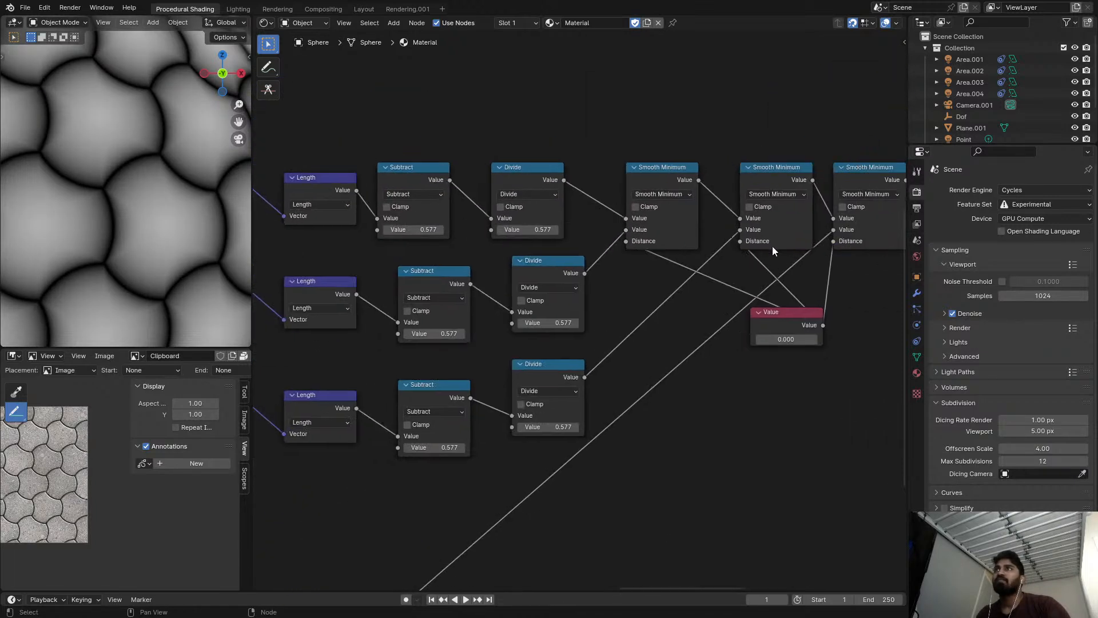
{"action": "left_click", "coordinate": [512, 174]}
{"action": "key", "text": "ctrl+x"}
{"action": "left_click", "coordinate": [555, 266]}
{"action": "key", "text": "ctrl+x"}
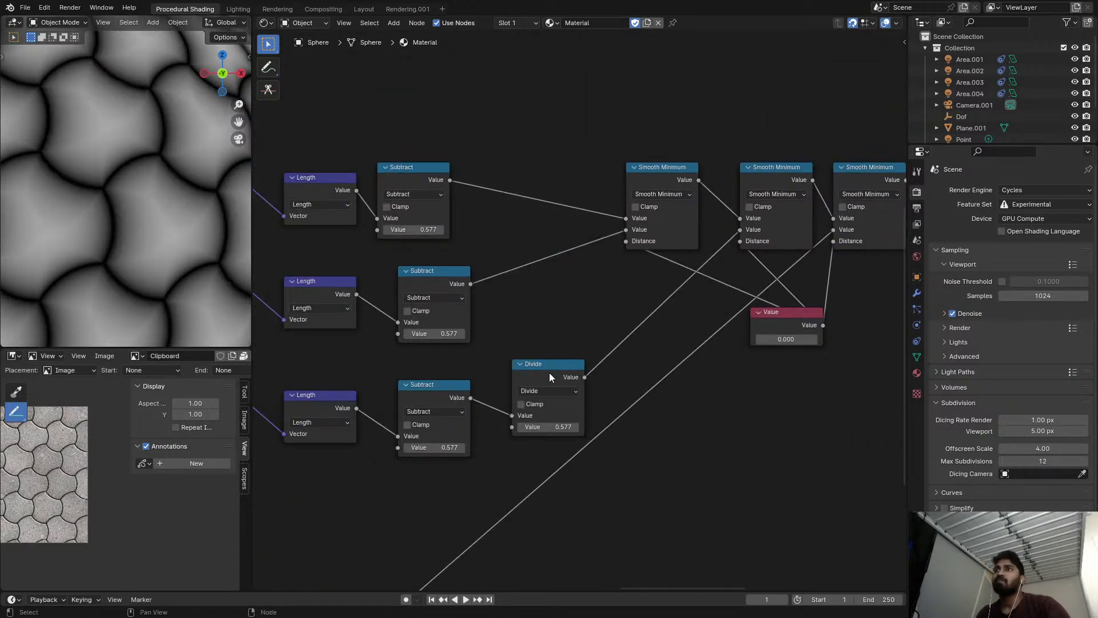
{"action": "left_click", "coordinate": [551, 377]}
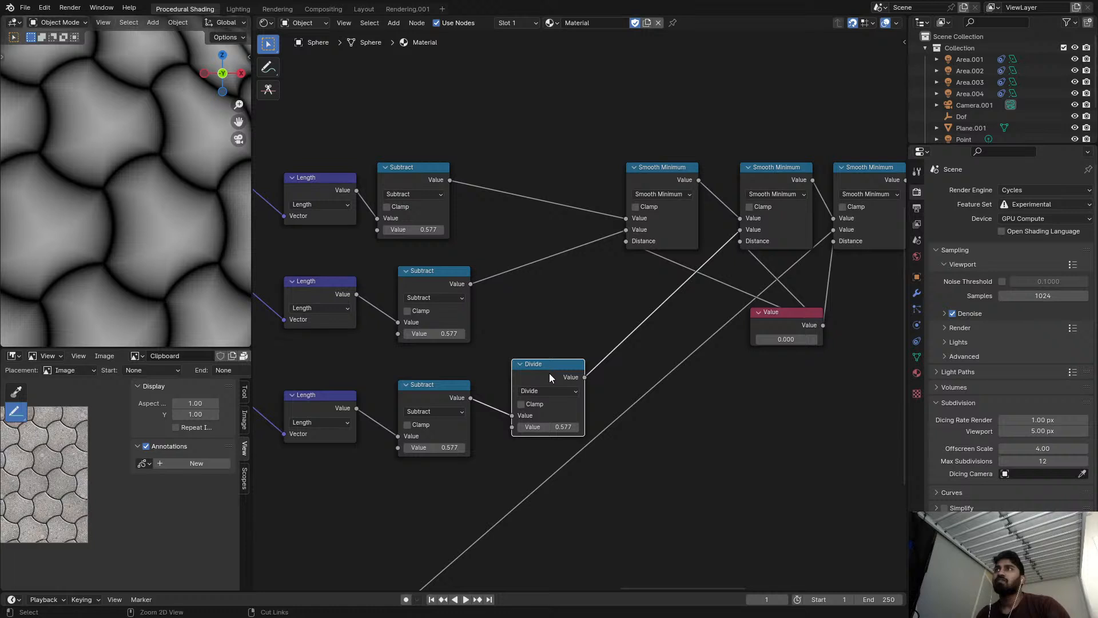
{"action": "key", "text": "ctrl+x"}
Set the Map Range node's From Max to 0.577.
{"action": "scroll", "coordinate": [565, 354], "scroll_direction": "down", "scroll_amount": 3}
{"action": "middle_click_drag", "start_coordinate": [565, 353], "coordinate": [313, 350]}
{"action": "scroll", "coordinate": [461, 293], "scroll_direction": "down", "scroll_amount": 1}
{"action": "scroll", "coordinate": [516, 240], "scroll_direction": "up", "scroll_amount": 4}
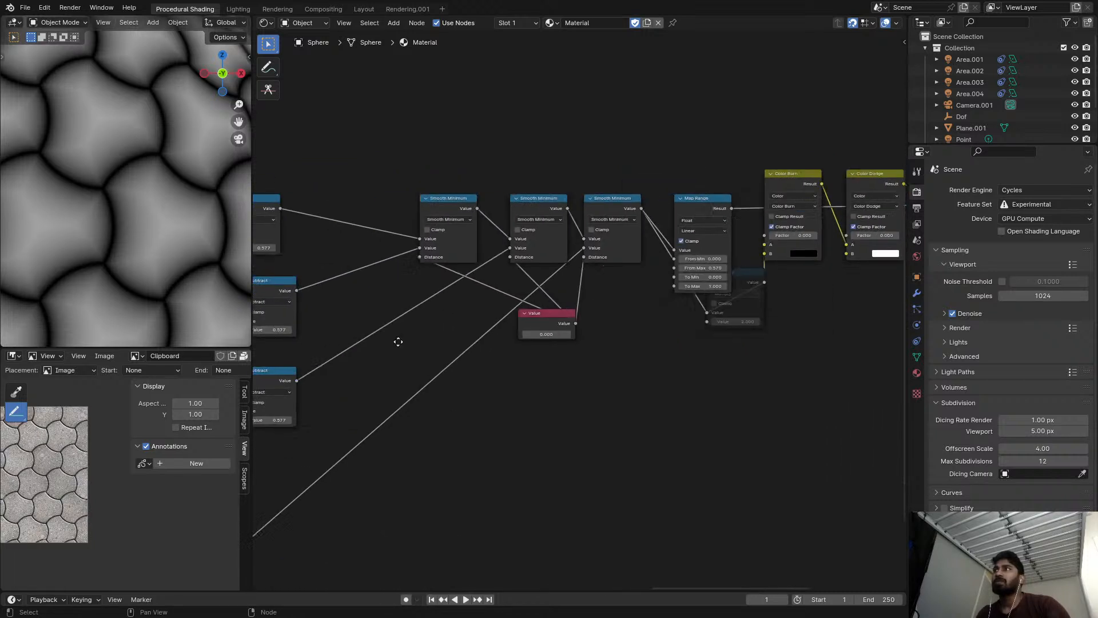
{"action": "scroll", "coordinate": [643, 238], "scroll_direction": "up", "scroll_amount": 2}
{"action": "double_click", "coordinate": [589, 300]}
{"action": "type", "text": "0.577"}
{"action": "key", "text": "Return"}
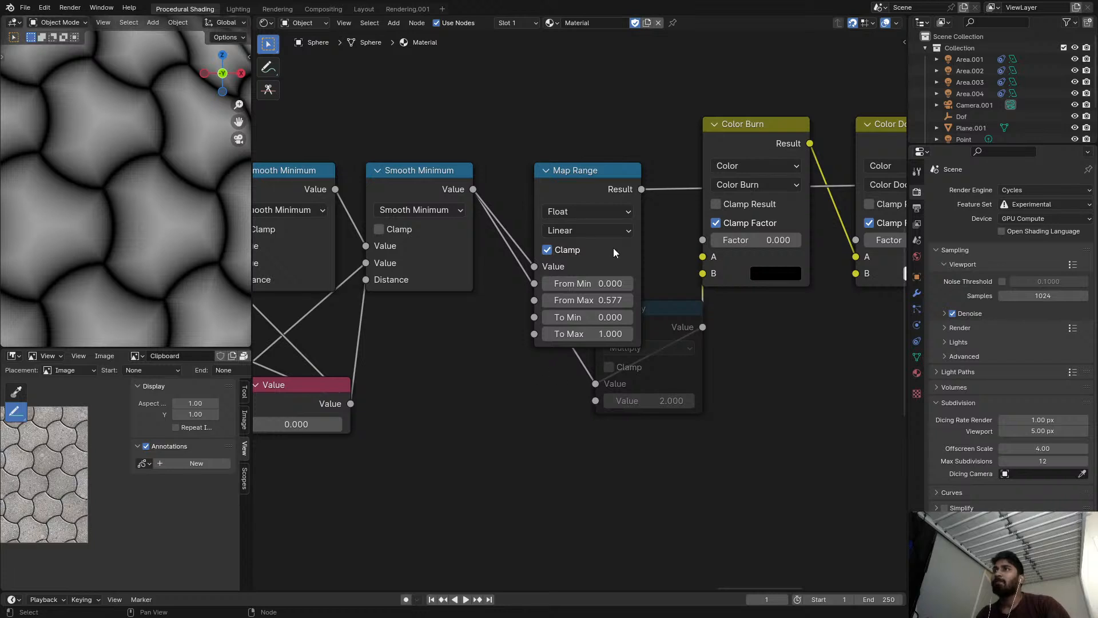
Preview the Color Burn node's output in place of the Map Range result.
{"action": "left_click", "coordinate": [607, 193]}
{"action": "left_click_drag", "start_coordinate": [608, 193], "coordinate": [589, 163]}
{"action": "middle_click_drag", "start_coordinate": [568, 162], "coordinate": [514, 167]}
{"action": "left_click", "coordinate": [398, 191], "text": "ctrl+shift"}
{"action": "scroll", "coordinate": [606, 159], "scroll_direction": "right", "scroll_amount": 5, "text": "ctrl"}
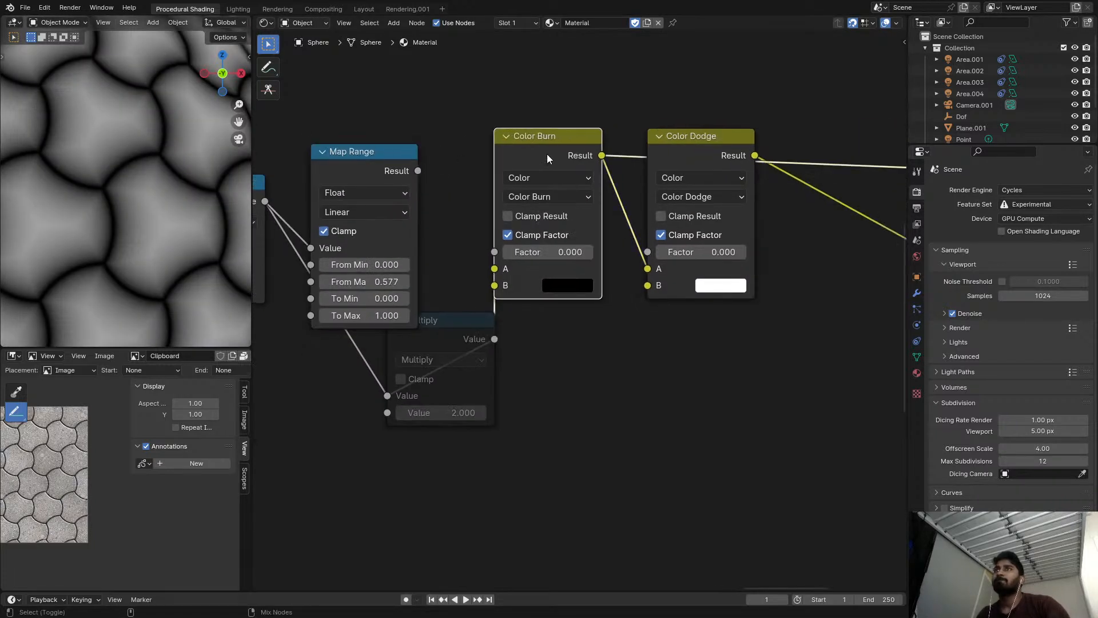
Remove the 2.000 Multiply node, link Map Range's Result to Color Burn's A input, and leave the Color Burn Factor at 0.000.
{"action": "left_click", "coordinate": [547, 154]}
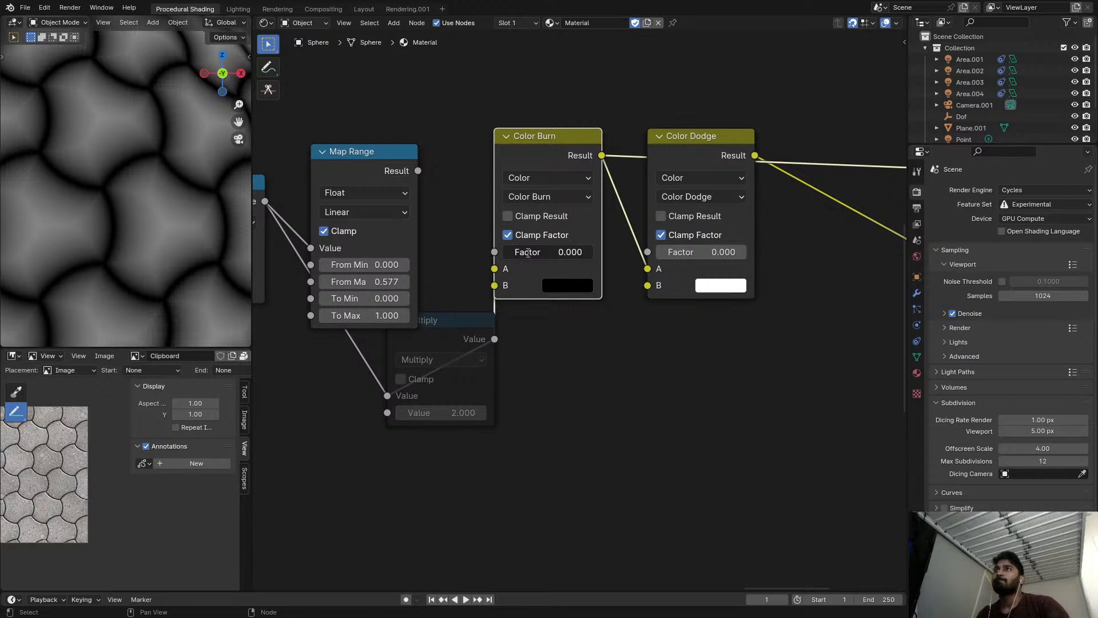
{"action": "left_click", "coordinate": [469, 335]}
{"action": "key", "text": "ctrl+x"}
{"action": "mouse_move", "coordinate": [418, 170]}
{"action": "left_mouse_down"}
{"action": "mouse_move", "coordinate": [494, 268]}
{"action": "mouse_move", "coordinate": [529, 252]}
{"action": "mouse_move", "coordinate": [592, 252]}
{"action": "left_mouse_up"}
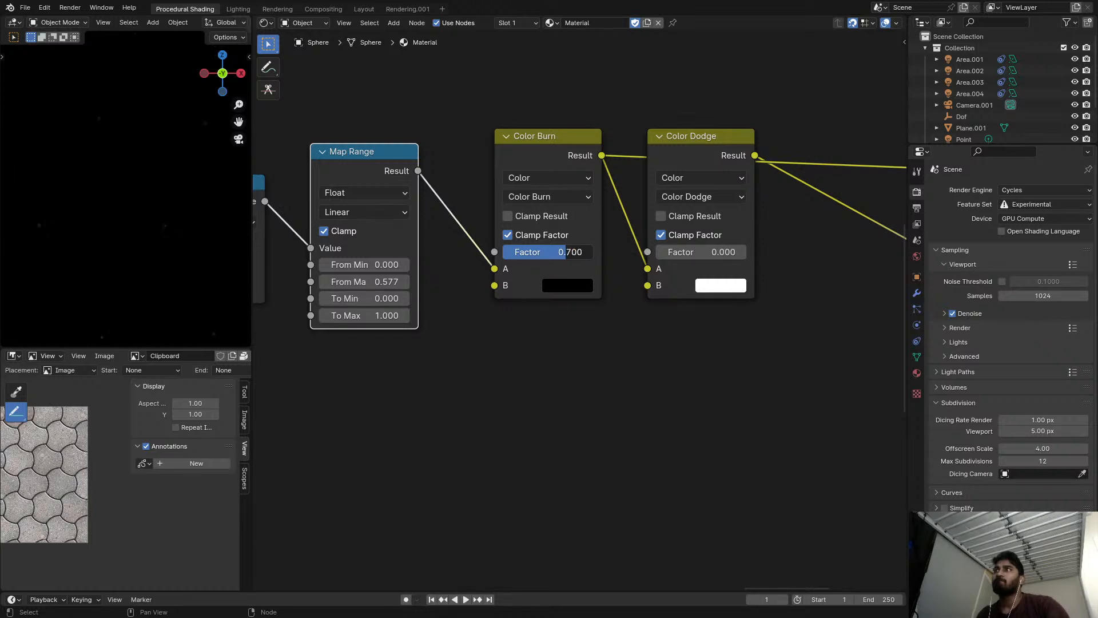
{"action": "left_click_drag", "start_coordinate": [565, 252], "coordinate": [503, 252]}
Set the Color Dodge Factor to 0.950 and route the Diffuse BSDF to the material output.
{"action": "left_click", "coordinate": [722, 153]}
{"action": "left_click_drag", "start_coordinate": [684, 255], "coordinate": [742, 252]}
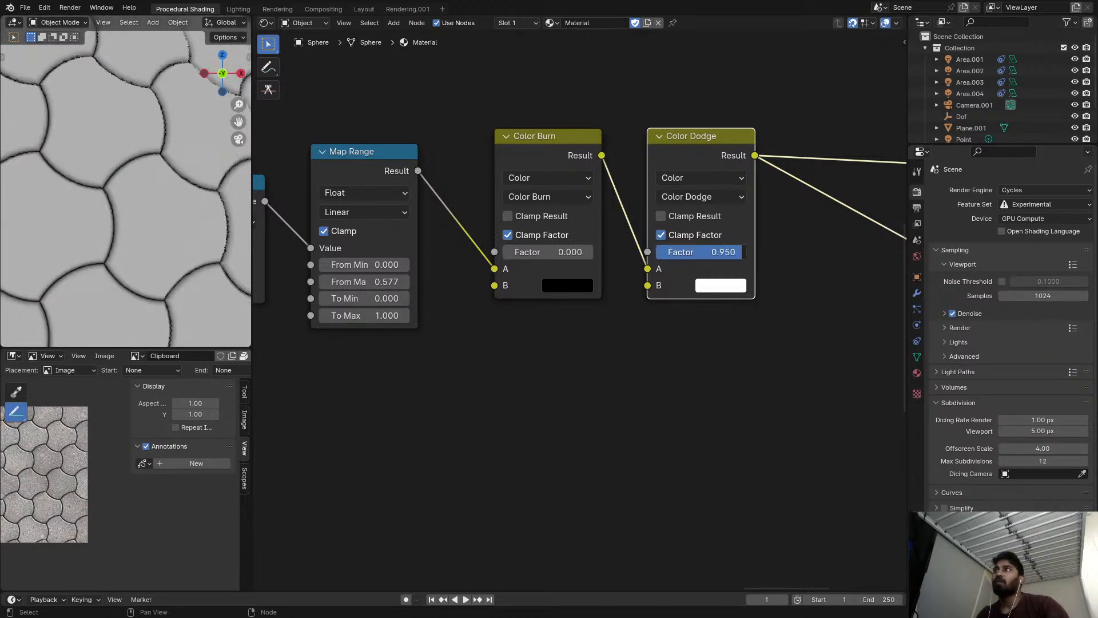
{"action": "scroll", "coordinate": [634, 293], "scroll_direction": "down", "scroll_amount": 3}
{"action": "mouse_move", "coordinate": [633, 293]}
{"action": "middle_mouse_down"}
{"action": "mouse_move", "coordinate": [460, 203]}
{"action": "mouse_move", "coordinate": [431, 207]}
{"action": "middle_mouse_up"}
{"action": "scroll", "coordinate": [431, 207], "scroll_direction": "up", "scroll_amount": 1}
{"action": "left_click", "coordinate": [714, 160], "text": "ctrl+shift"}
Set the viewport dicing rate to 2.00 px and inspect the displaced sphere full screen through the camera.
{"action": "key", "text": "ctrl+space"}
{"action": "scroll", "coordinate": [338, 224], "scroll_direction": "down", "scroll_amount": 4}
{"action": "middle_click_drag", "start_coordinate": [310, 242], "coordinate": [486, 214], "text": "shift"}
{"action": "key", "text": "ctrl+space"}
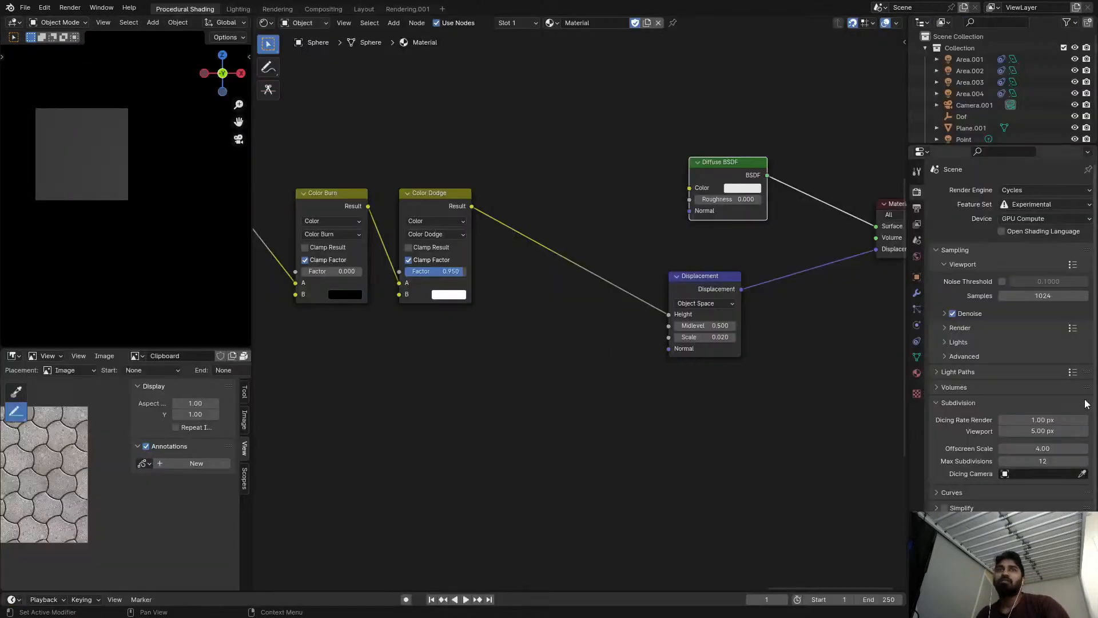
{"action": "key", "text": "ctrl+space"}
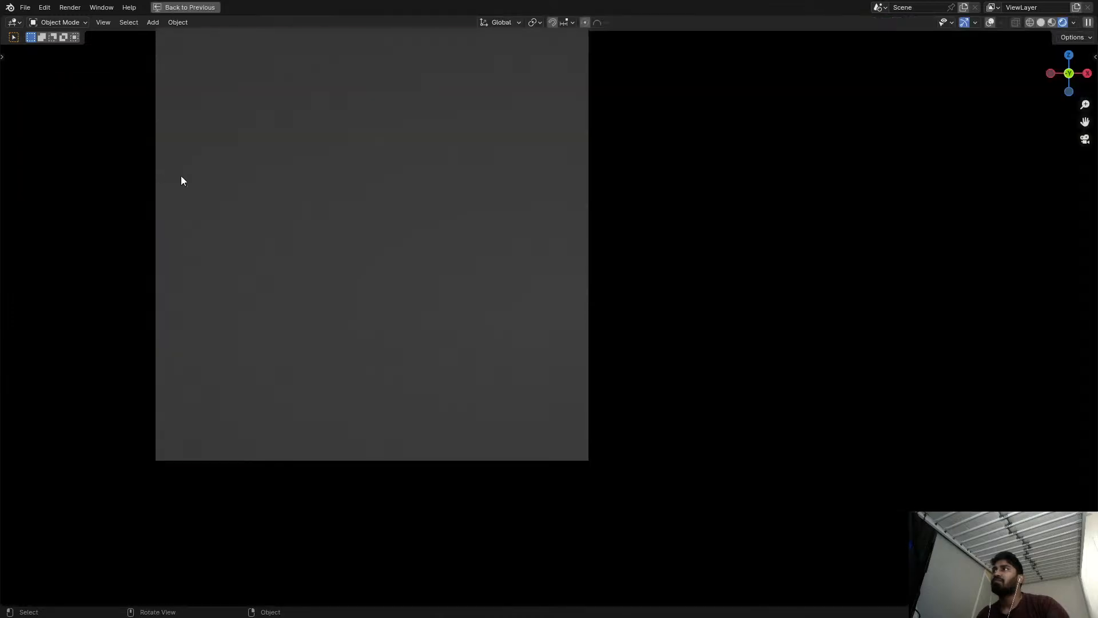
{"action": "scroll", "coordinate": [407, 203], "scroll_direction": "up", "scroll_amount": 2}
{"action": "middle_click_drag", "start_coordinate": [410, 200], "coordinate": [499, 248]}
{"action": "key", "text": "KP_0"}
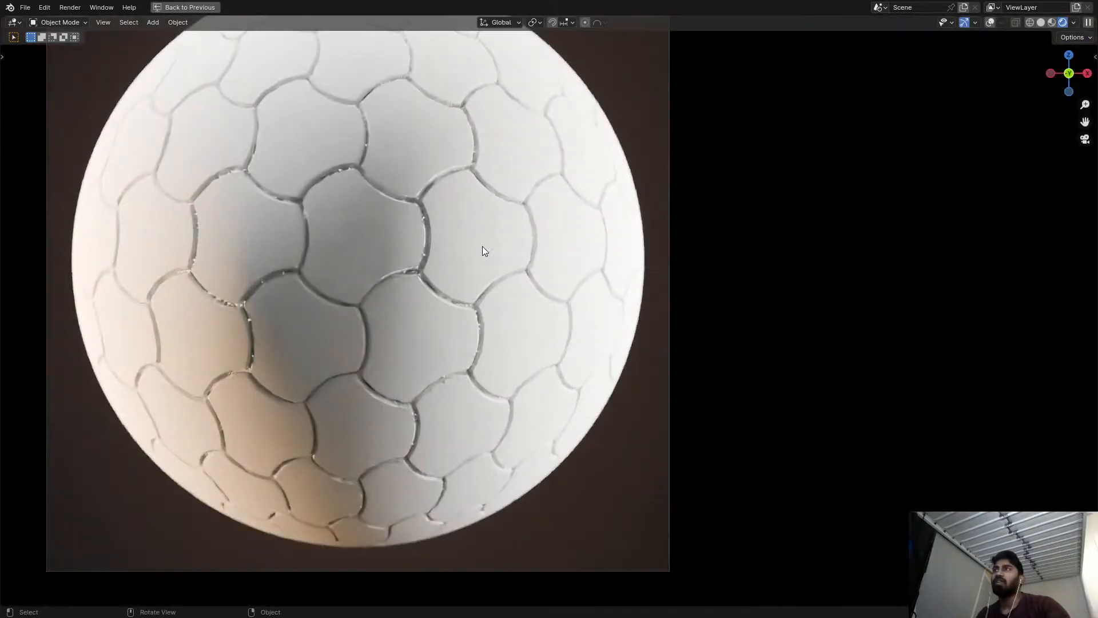
{"action": "middle_click_drag", "start_coordinate": [463, 283], "coordinate": [474, 318], "text": "shift"}
{"action": "key", "text": "Tab"}
{"action": "key", "text": "Tab"}
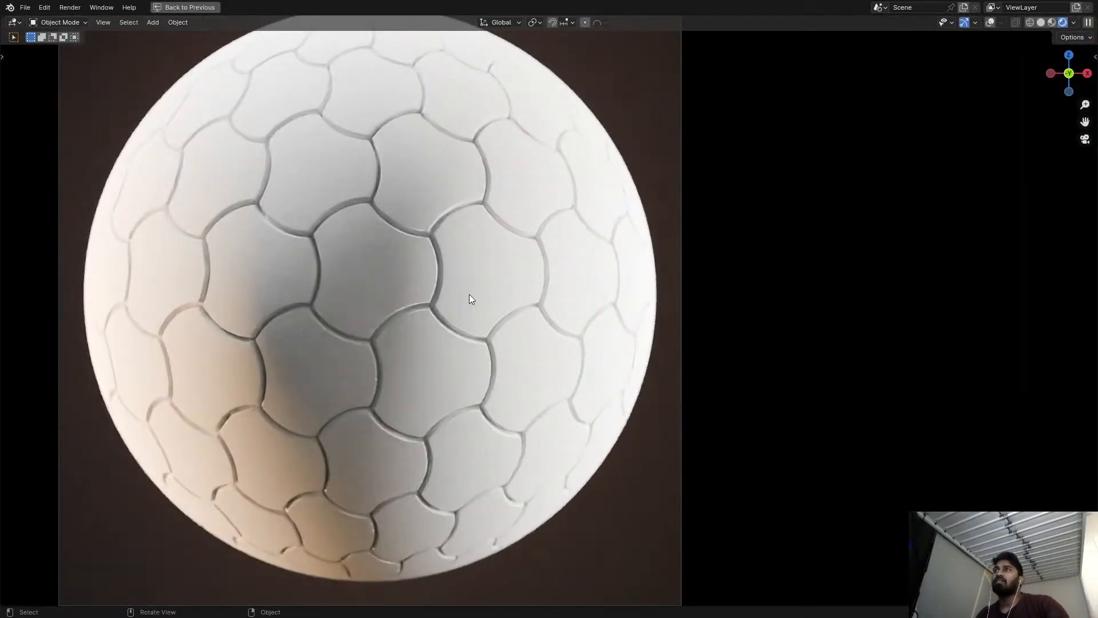
{"action": "key", "text": "ctrl+space"}
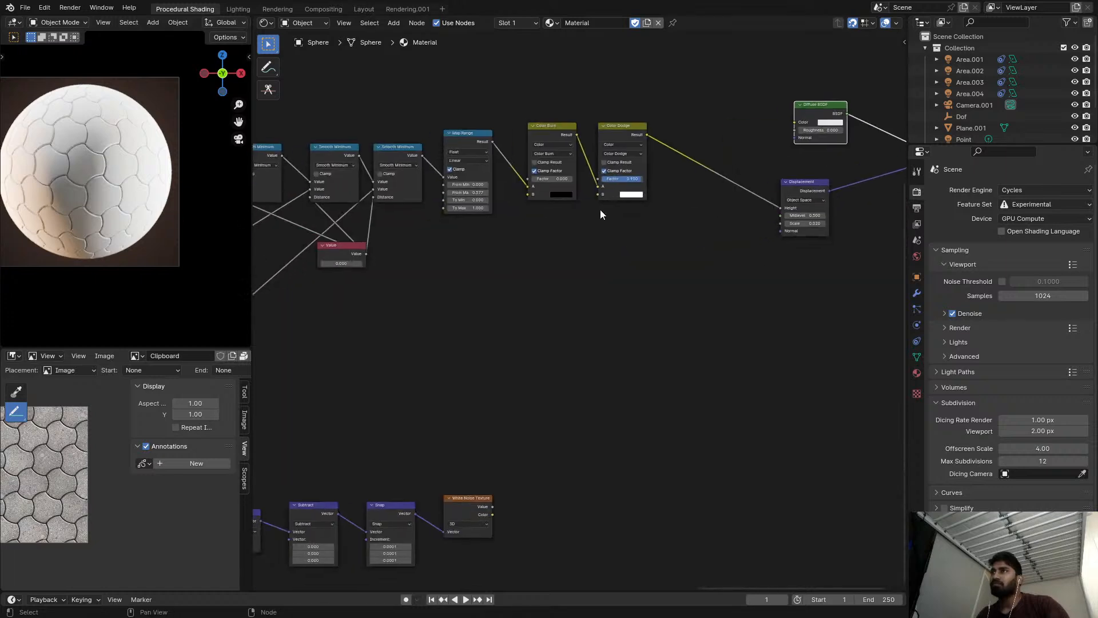
Preview the White Noise Texture's color and insert a duplicate of the Color Dodge node before the Displacement node.
{"action": "scroll", "coordinate": [599, 209], "scroll_direction": "down", "scroll_amount": 2}
{"action": "scroll", "coordinate": [481, 464], "scroll_direction": "up", "scroll_amount": 2}
{"action": "left_click", "coordinate": [482, 465], "text": "ctrl+shift"}
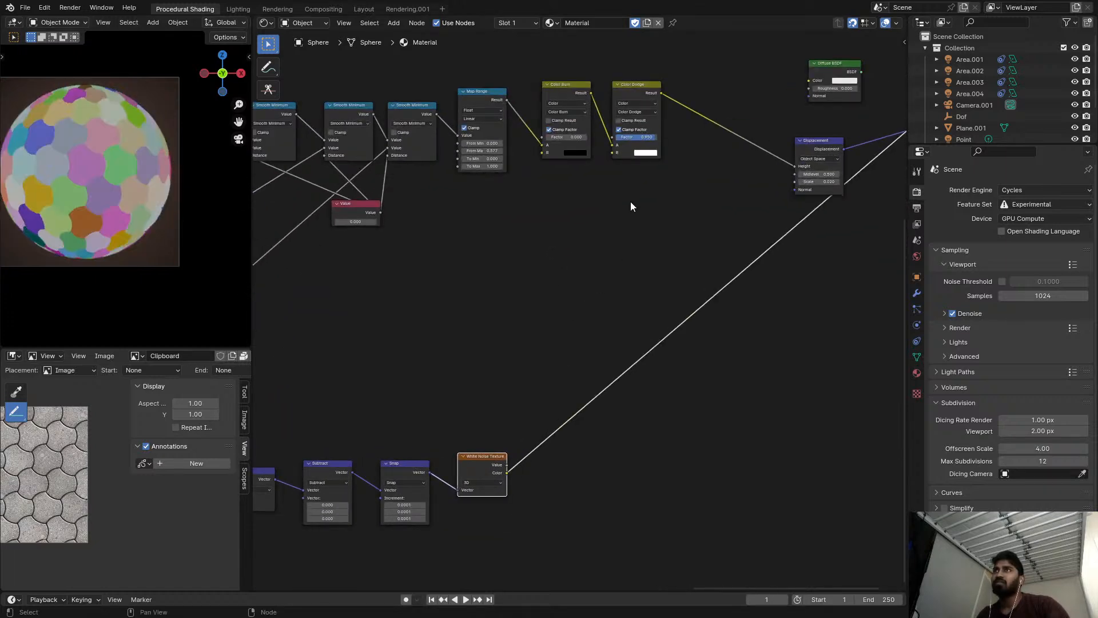
{"action": "key", "text": "shift+d"}
{"action": "left_click", "coordinate": [719, 92]}
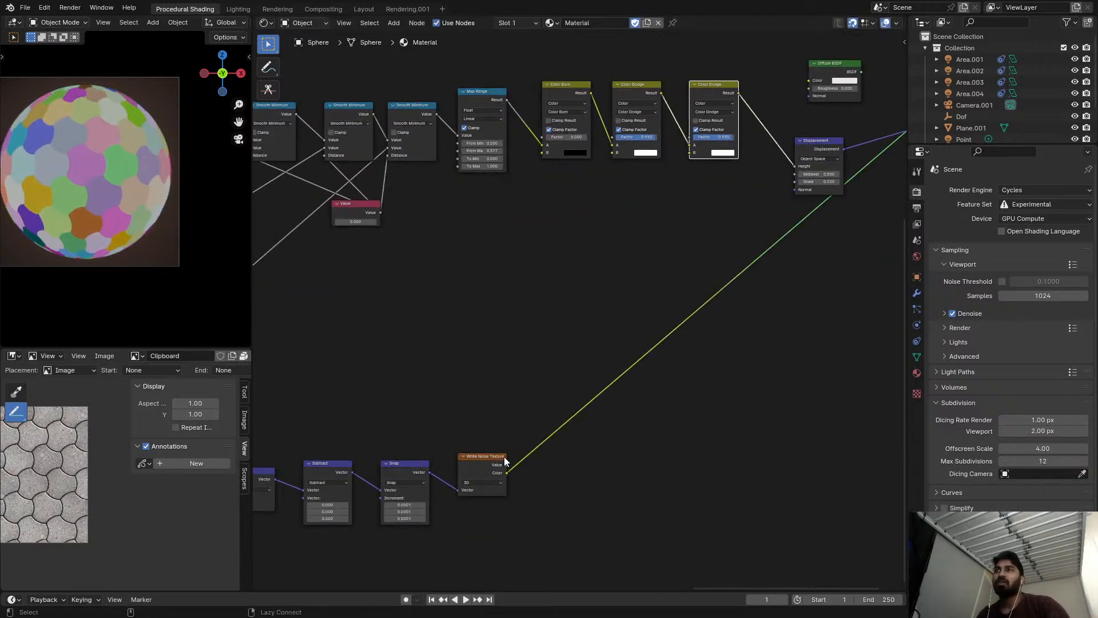
Link the White Noise Texture's Value output to the duplicated Color Dodge node's B input.
{"action": "left_click_drag", "start_coordinate": [505, 473], "coordinate": [683, 181]}
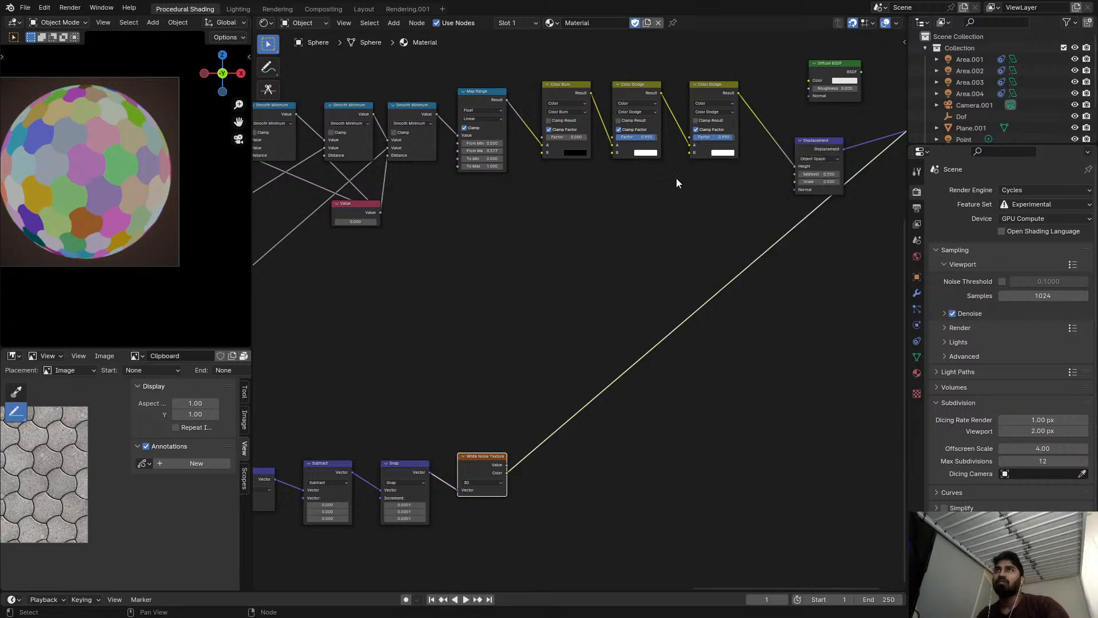
{"action": "mouse_move", "coordinate": [502, 479]}
{"action": "left_mouse_down"}
{"action": "mouse_move", "coordinate": [693, 124]}
{"action": "mouse_move", "coordinate": [697, 144]}
{"action": "left_mouse_up"}
{"action": "mouse_move", "coordinate": [506, 465]}
{"action": "left_mouse_down"}
{"action": "mouse_move", "coordinate": [682, 220]}
{"action": "mouse_move", "coordinate": [690, 137]}
{"action": "mouse_move", "coordinate": [673, 187]}
{"action": "left_mouse_up"}
Preview the duplicated Color Dodge node and change its blending mode to Subtract.
{"action": "scroll", "coordinate": [707, 143], "scroll_direction": "up", "scroll_amount": 2}
{"action": "scroll", "coordinate": [704, 137], "scroll_direction": "up", "scroll_amount": 2}
{"action": "left_click", "coordinate": [726, 64], "text": "shift"}
{"action": "middle_click_drag", "start_coordinate": [726, 63], "coordinate": [598, 158]}
{"action": "scroll", "coordinate": [658, 229], "scroll_direction": "up", "scroll_amount": 3}
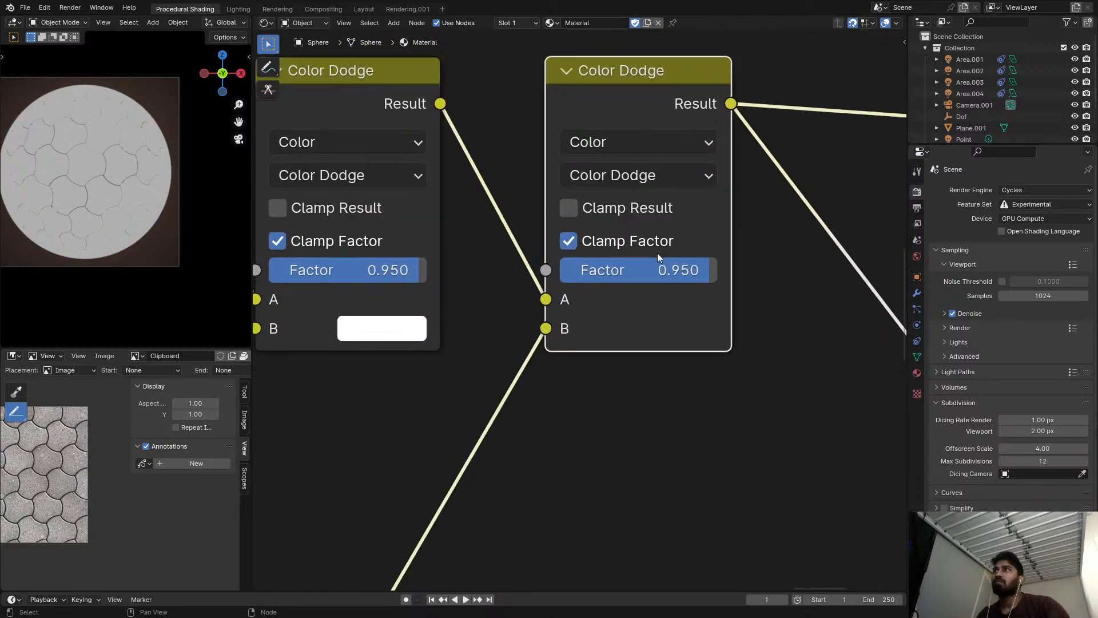
{"action": "left_click", "coordinate": [617, 181]}
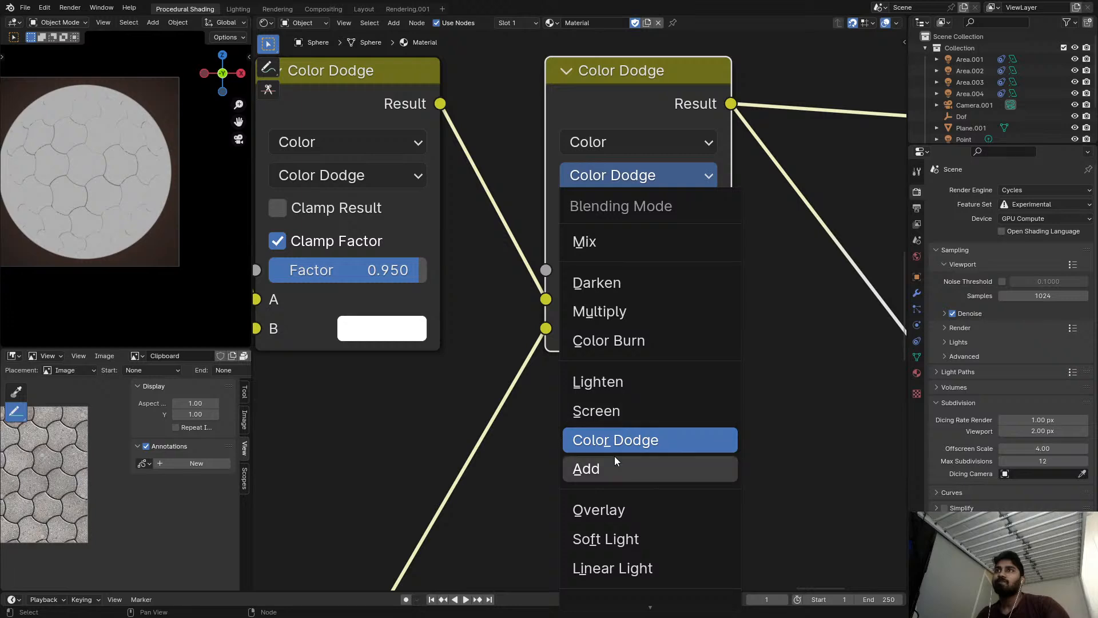
{"action": "key", "text": "b"}
Route the Diffuse BSDF back to the material output and inspect the tile displacement on the sphere full screen.
{"action": "scroll", "coordinate": [657, 189], "scroll_direction": "down", "scroll_amount": 2}
{"action": "mouse_move", "coordinate": [658, 188]}
{"action": "middle_mouse_down"}
{"action": "mouse_move", "coordinate": [281, 218]}
{"action": "mouse_move", "coordinate": [144, 214]}
{"action": "middle_mouse_up"}
{"action": "left_click", "coordinate": [509, 121], "text": "ctrl+shift"}
{"action": "middle_click_drag", "start_coordinate": [285, 263], "coordinate": [497, 247]}
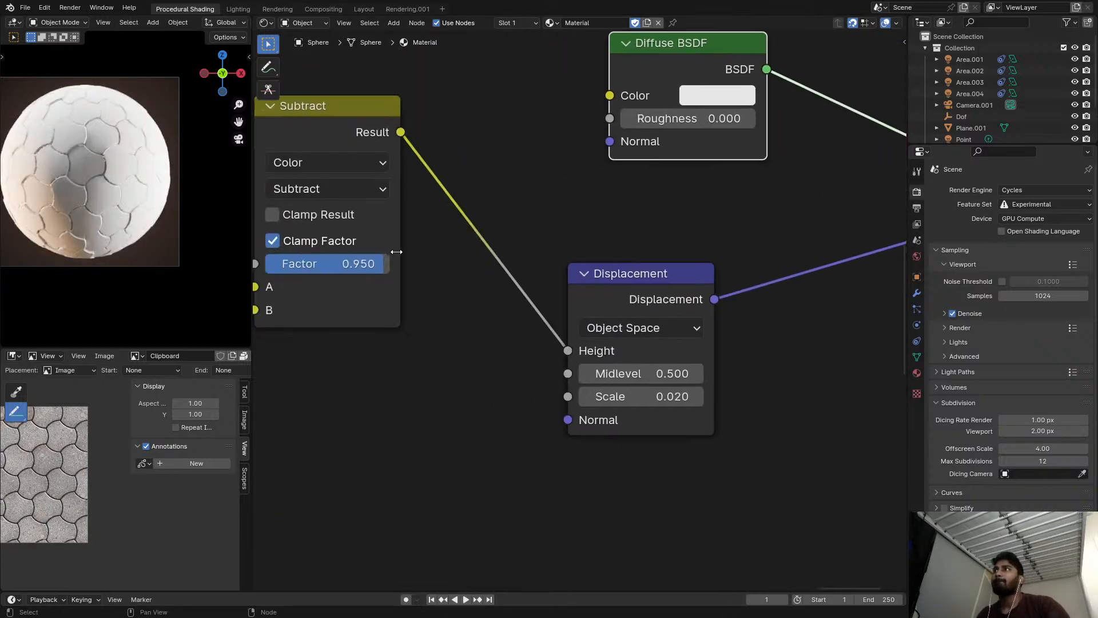
{"action": "scroll", "coordinate": [143, 178], "scroll_direction": "up", "scroll_amount": 5}
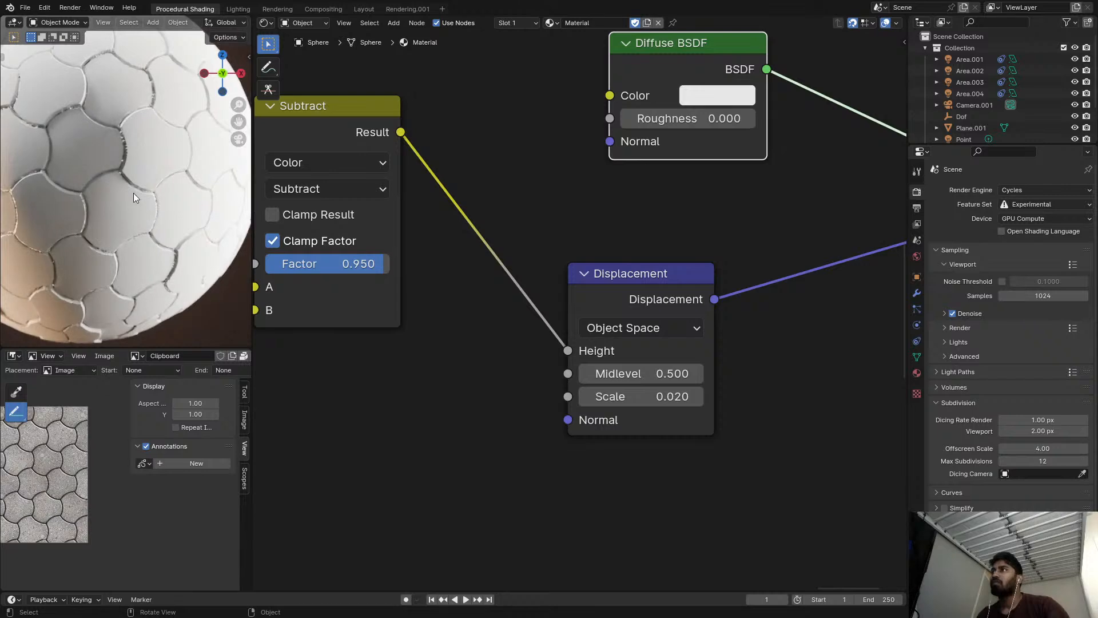
{"action": "key", "text": "ctrl+space"}
{"action": "scroll", "coordinate": [416, 211], "scroll_direction": "down", "scroll_amount": 4}
{"action": "middle_click_drag", "start_coordinate": [417, 211], "coordinate": [509, 200], "text": "shift"}
{"action": "key", "text": "Tab"}
{"action": "key", "text": "Tab"}
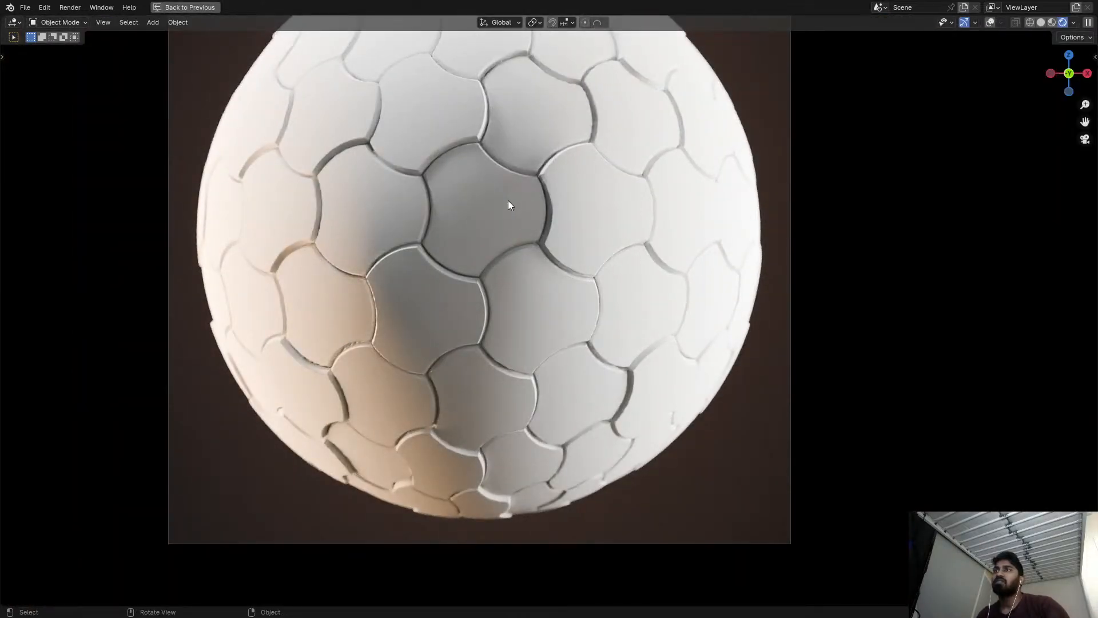
Switch the 3D viewport to solid shading and restore the split workspace.
{"action": "key", "text": "z"}
{"action": "left_click", "coordinate": [900, 257]}
{"action": "scroll", "coordinate": [629, 269], "scroll_direction": "down", "scroll_amount": 3}
{"action": "key", "text": "ctrl+space"}
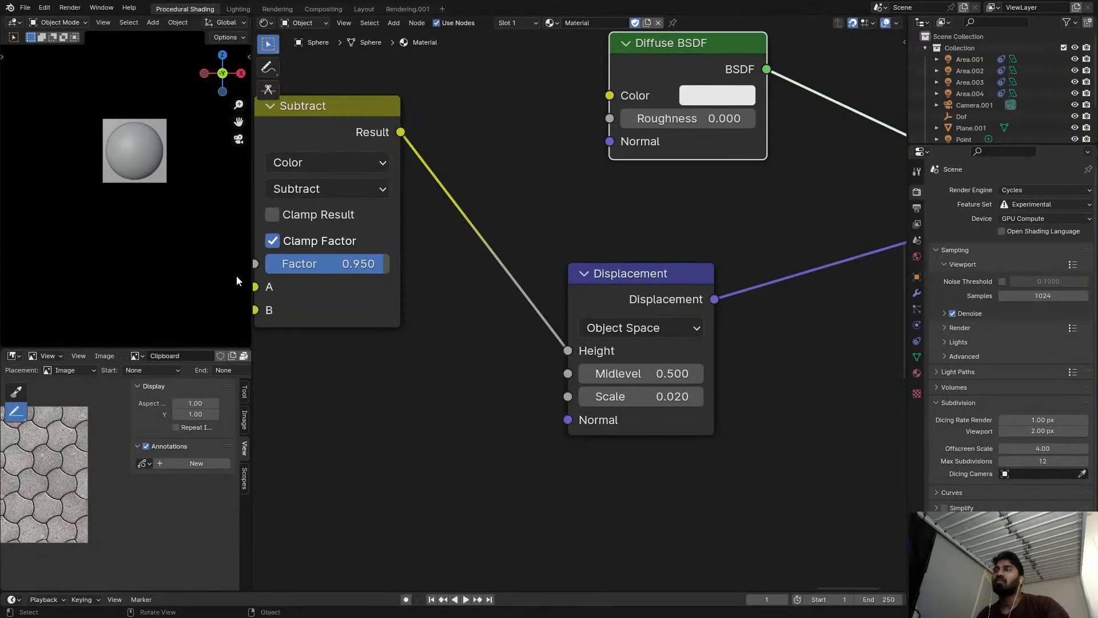
{"action": "scroll", "coordinate": [233, 266], "scroll_direction": "down", "scroll_amount": 1}
{"action": "middle_click_drag", "start_coordinate": [151, 182], "coordinate": [186, 193], "text": "shift"}
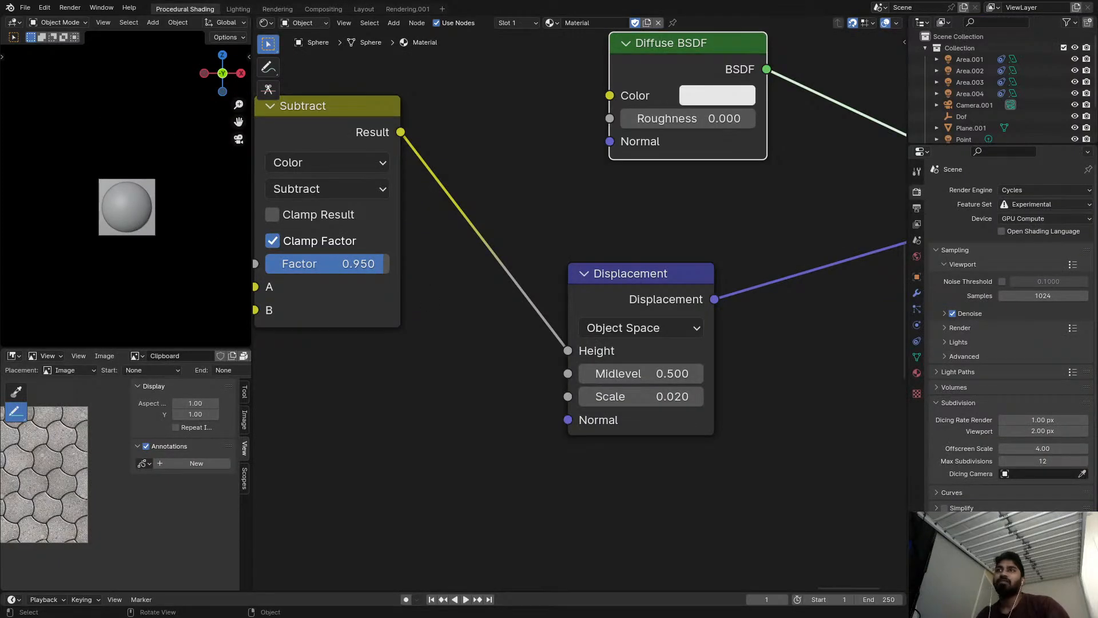
Move the lower row of Subtract, Divide, Subtract, Snap and White Noise Texture nodes as a group beneath the Length branches.
{"action": "scroll", "coordinate": [462, 293], "scroll_direction": "down", "scroll_amount": 5}
{"action": "middle_click_drag", "start_coordinate": [461, 292], "coordinate": [705, 195]}
{"action": "scroll", "coordinate": [595, 255], "scroll_direction": "down", "scroll_amount": 5}
{"action": "scroll", "coordinate": [546, 268], "scroll_direction": "up", "scroll_amount": 3}
{"action": "middle_click_drag", "start_coordinate": [546, 269], "coordinate": [748, 219]}
{"action": "scroll", "coordinate": [619, 247], "scroll_direction": "down", "scroll_amount": 11}
{"action": "middle_click_drag", "start_coordinate": [572, 309], "coordinate": [677, 231]}
{"action": "scroll", "coordinate": [677, 231], "scroll_direction": "down", "scroll_amount": 2}
{"action": "scroll", "coordinate": [606, 272], "scroll_direction": "up", "scroll_amount": 5}
{"action": "left_click_drag", "start_coordinate": [552, 265], "coordinate": [848, 329]}
{"action": "key", "text": "g"}
{"action": "left_click", "coordinate": [532, 389]}
Move the Length and Subtract nodes of the branch without an Add node up below the three Add branches.
{"action": "scroll", "coordinate": [453, 281], "scroll_direction": "up", "scroll_amount": 2}
{"action": "middle_click_drag", "start_coordinate": [453, 280], "coordinate": [553, 415]}
{"action": "scroll", "coordinate": [554, 416], "scroll_direction": "up", "scroll_amount": 3}
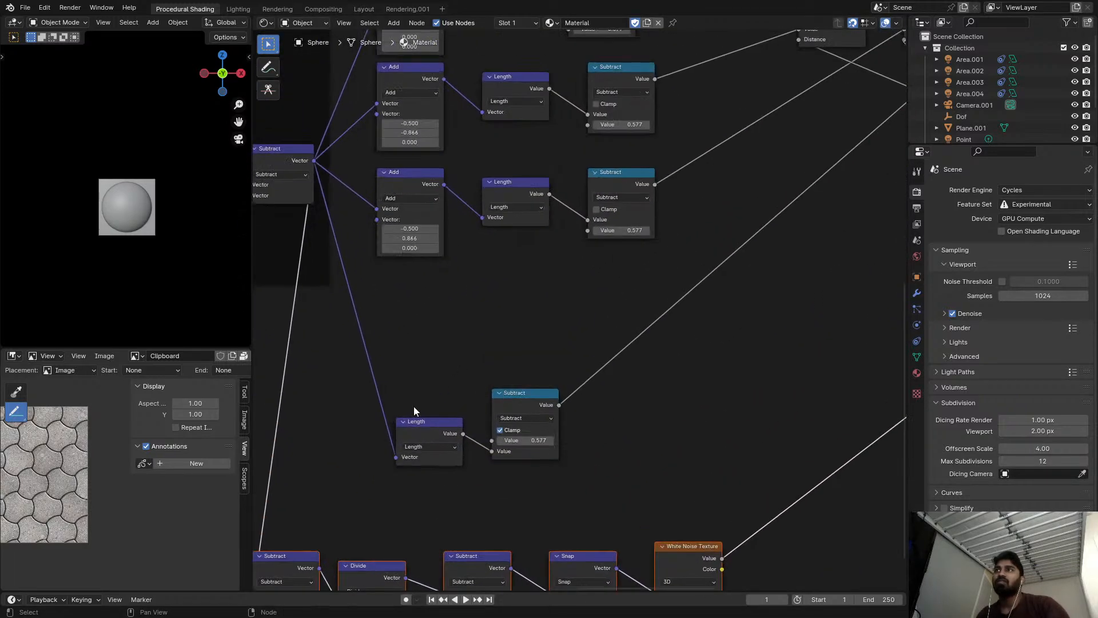
{"action": "left_click", "coordinate": [416, 421]}
{"action": "key", "text": "g"}
{"action": "left_click", "coordinate": [395, 275]}
{"action": "left_click_drag", "start_coordinate": [530, 403], "coordinate": [499, 296]}
Line up the Length and 0.577 Subtract nodes of the three Add branches close beside their Add nodes.
{"action": "scroll", "coordinate": [616, 279], "scroll_direction": "down", "scroll_amount": 2}
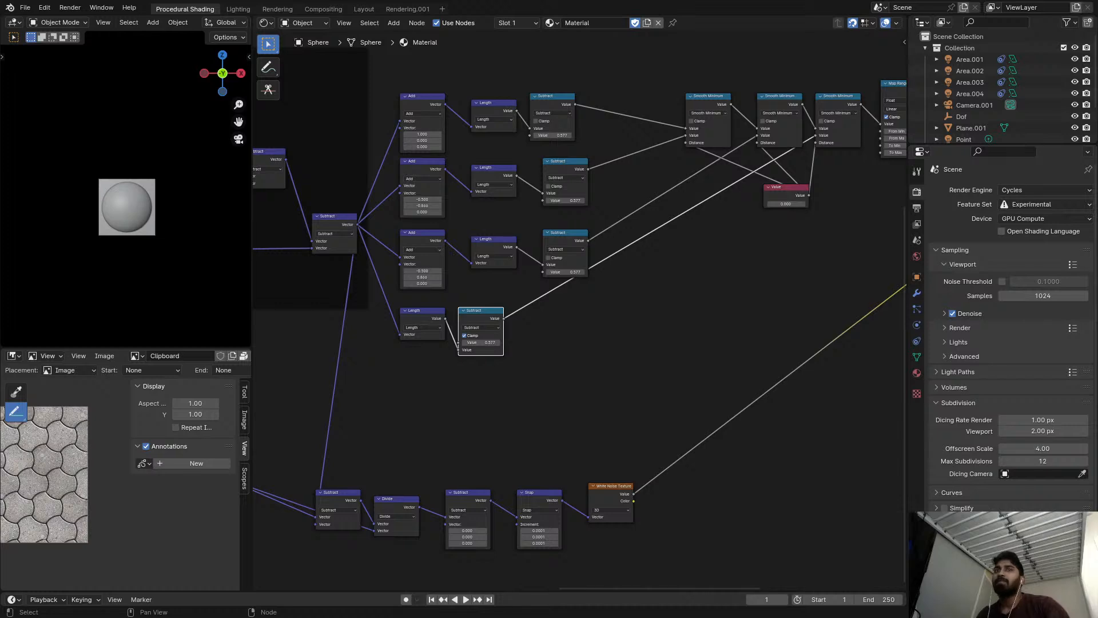
{"action": "scroll", "coordinate": [716, 324], "scroll_direction": "up", "scroll_amount": 5}
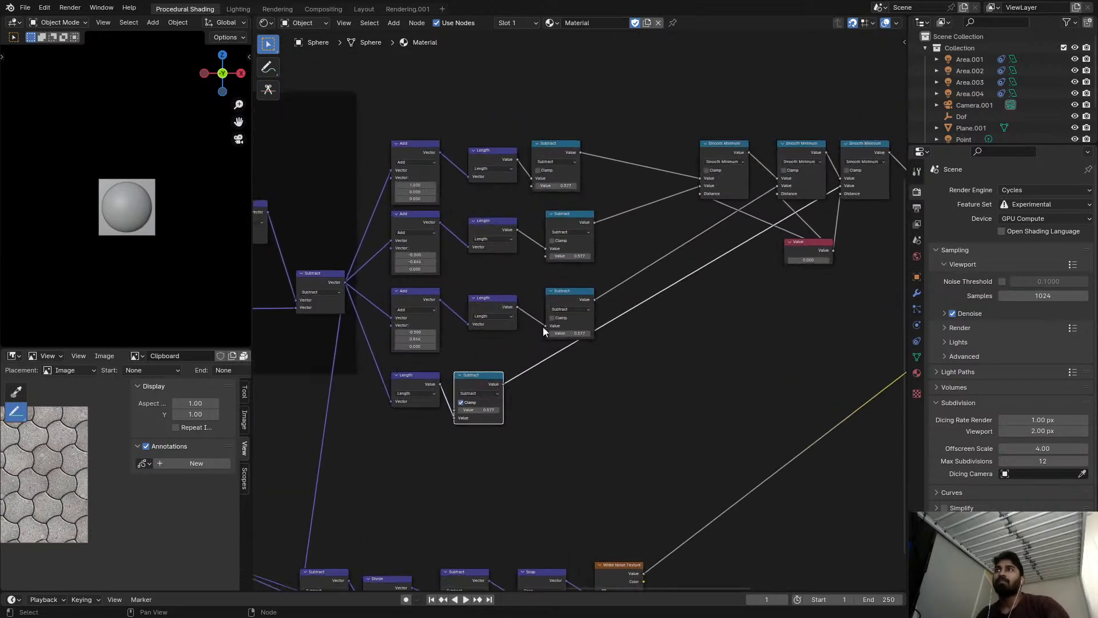
{"action": "scroll", "coordinate": [524, 292], "scroll_direction": "up", "scroll_amount": 3}
{"action": "left_click_drag", "start_coordinate": [484, 406], "coordinate": [484, 390]}
{"action": "left_click_drag", "start_coordinate": [624, 421], "coordinate": [593, 390]}
{"action": "left_click_drag", "start_coordinate": [635, 251], "coordinate": [604, 235]}
{"action": "left_click_drag", "start_coordinate": [668, 102], "coordinate": [638, 92]}
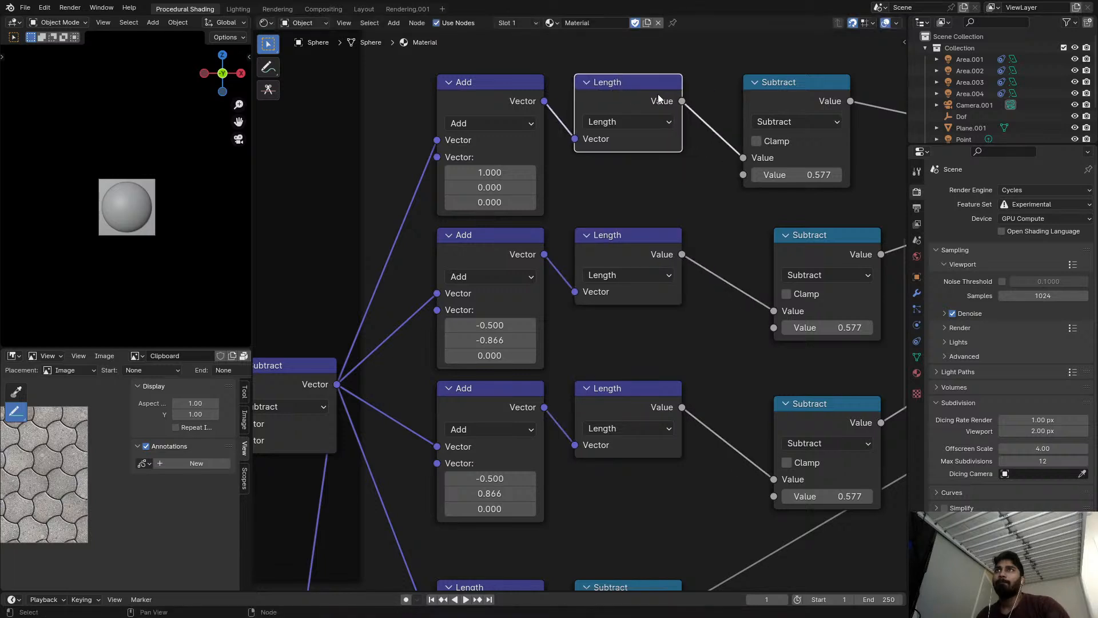
{"action": "middle_click_drag", "start_coordinate": [792, 104], "coordinate": [702, 114]}
{"action": "left_click_drag", "start_coordinate": [701, 109], "coordinate": [656, 105]}
{"action": "left_click_drag", "start_coordinate": [715, 249], "coordinate": [638, 250]}
{"action": "left_click_drag", "start_coordinate": [704, 416], "coordinate": [627, 400]}
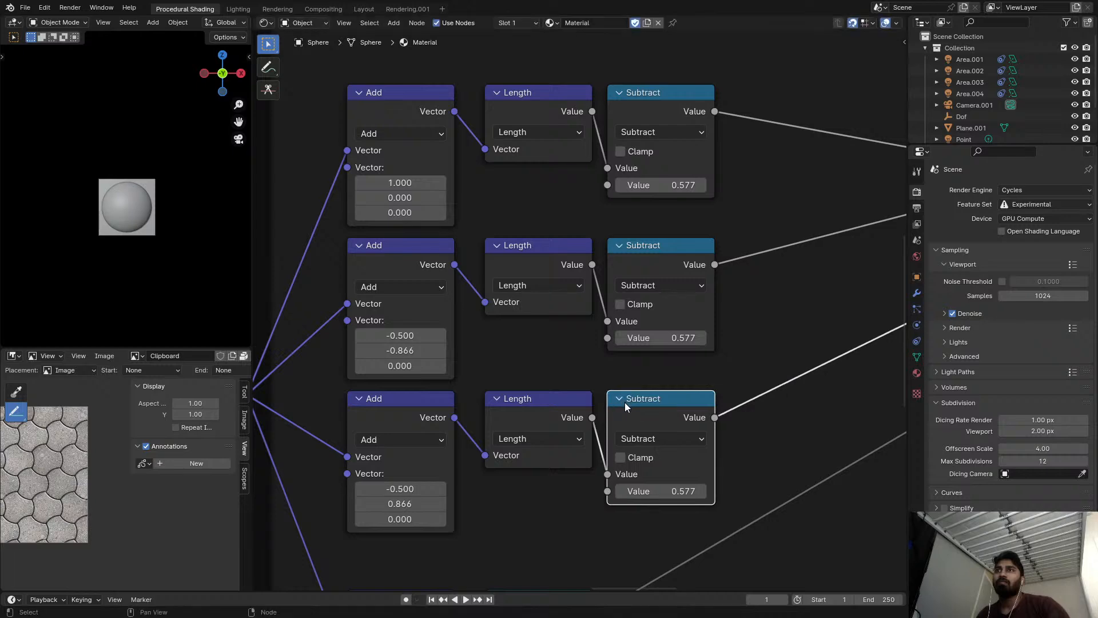
Move the bottom branch's Length and Subtract nodes up so they sit neatly below the third Add branch.
{"action": "scroll", "coordinate": [620, 452], "scroll_direction": "down", "scroll_amount": 5}
{"action": "middle_click_drag", "start_coordinate": [619, 461], "coordinate": [650, 316]}
{"action": "scroll", "coordinate": [504, 417], "scroll_direction": "up", "scroll_amount": 4}
{"action": "left_click_drag", "start_coordinate": [480, 409], "coordinate": [477, 366]}
{"action": "left_click_drag", "start_coordinate": [617, 415], "coordinate": [614, 374]}
Move the first two Smooth Minimum nodes beside the Subtract nodes and place the Value node beneath the first one.
{"action": "scroll", "coordinate": [515, 451], "scroll_direction": "down", "scroll_amount": 3}
{"action": "middle_click_drag", "start_coordinate": [515, 452], "coordinate": [307, 495]}
{"action": "left_click_drag", "start_coordinate": [771, 110], "coordinate": [581, 109]}
{"action": "middle_click_drag", "start_coordinate": [686, 135], "coordinate": [639, 131]}
{"action": "left_click_drag", "start_coordinate": [836, 114], "coordinate": [622, 115]}
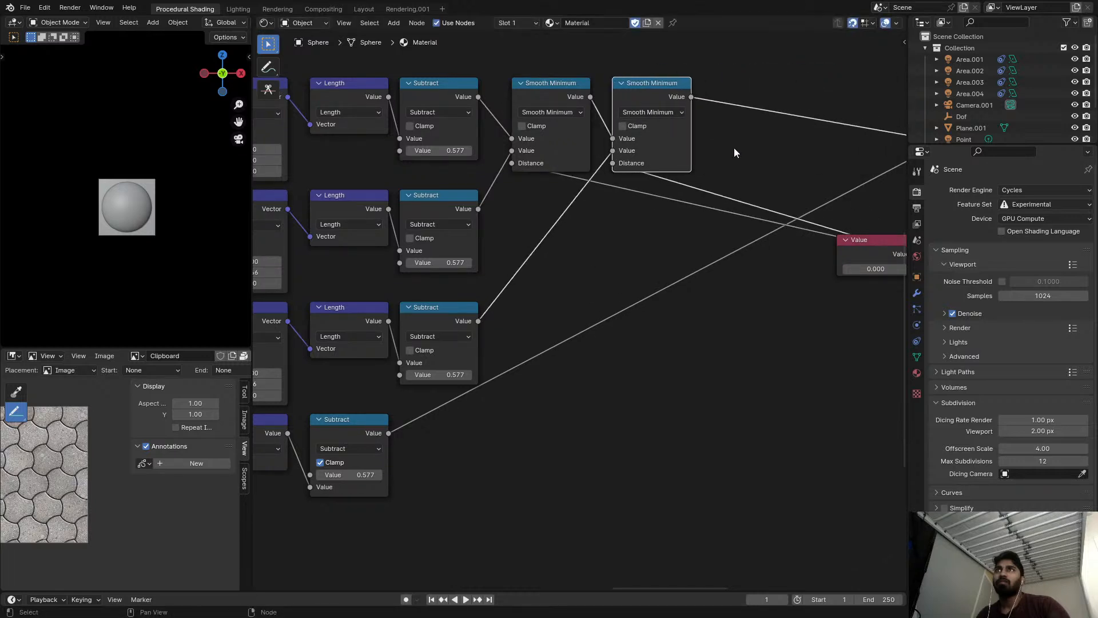
{"action": "left_click_drag", "start_coordinate": [864, 243], "coordinate": [538, 194]}
{"action": "middle_click_drag", "start_coordinate": [758, 210], "coordinate": [575, 227]}
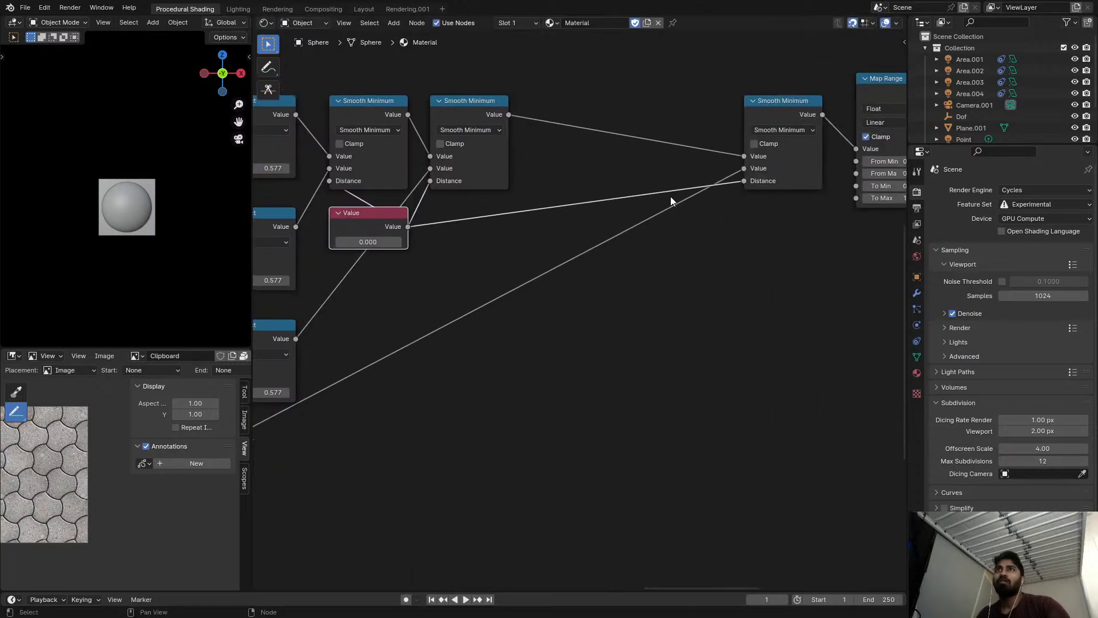
Move the third Smooth Minimum and the Map Range node close beside the second Smooth Minimum.
{"action": "left_click_drag", "start_coordinate": [794, 113], "coordinate": [566, 113]}
{"action": "middle_click_drag", "start_coordinate": [795, 109], "coordinate": [624, 105]}
{"action": "left_click_drag", "start_coordinate": [712, 112], "coordinate": [467, 112]}
{"action": "middle_click_drag", "start_coordinate": [827, 69], "coordinate": [593, 84]}
{"action": "scroll", "coordinate": [552, 100], "scroll_direction": "down", "scroll_amount": 10}
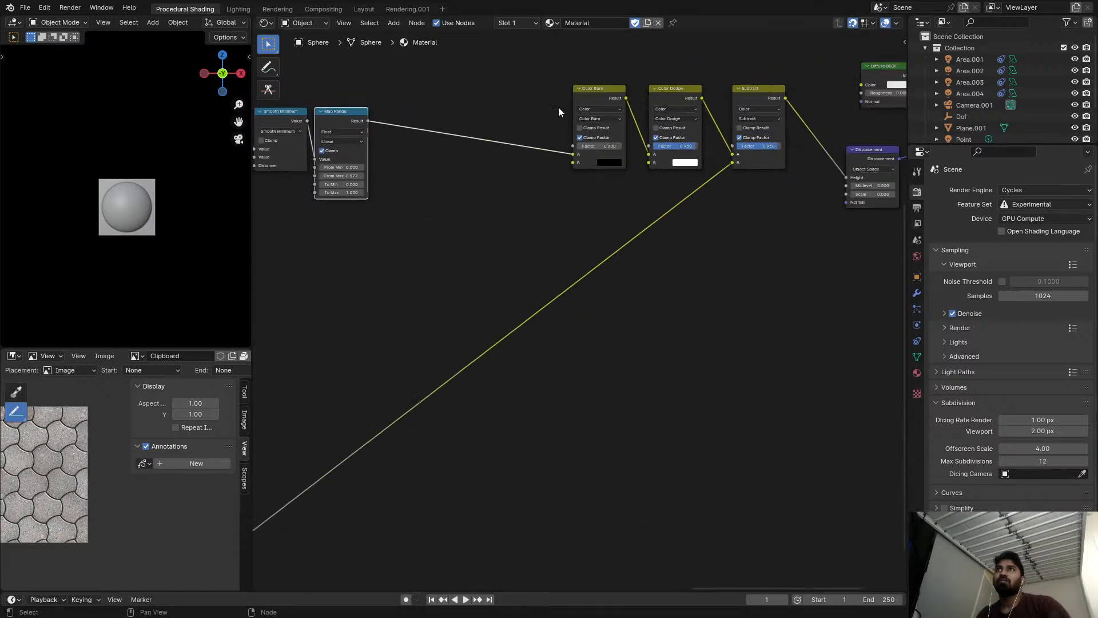
Move the whole White Noise Texture row up directly beneath the bottom Length branch, in line with the Add nodes.
{"action": "middle_click_drag", "start_coordinate": [512, 176], "coordinate": [736, 158]}
{"action": "middle_click_drag", "start_coordinate": [551, 319], "coordinate": [660, 245]}
{"action": "left_click_drag", "start_coordinate": [373, 302], "coordinate": [641, 364]}
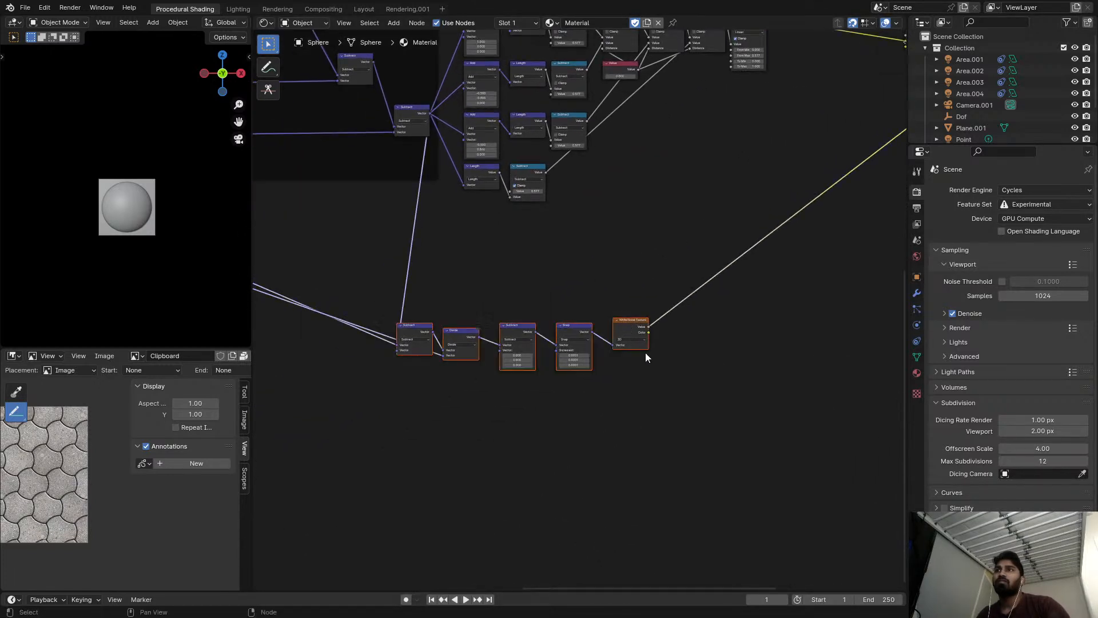
{"action": "key", "text": "g"}
{"action": "left_click", "coordinate": [691, 246]}
Remove the Divide node from the White Noise Texture row, keeping the chain linked.
{"action": "scroll", "coordinate": [561, 262], "scroll_direction": "down", "scroll_amount": 3}
{"action": "middle_click_drag", "start_coordinate": [341, 257], "coordinate": [519, 321]}
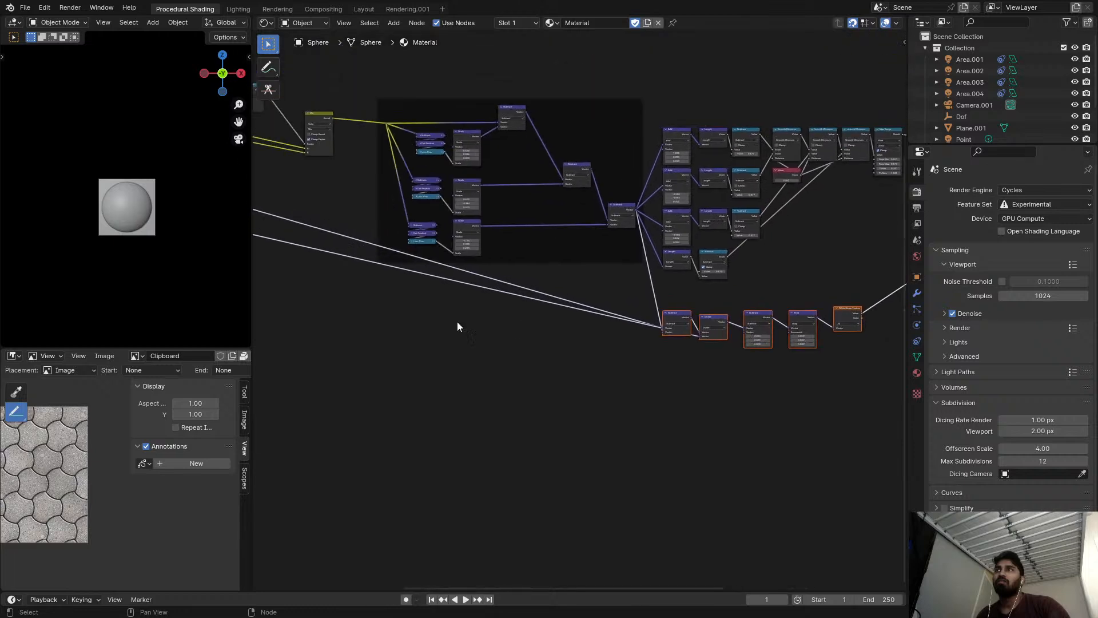
{"action": "scroll", "coordinate": [519, 321], "scroll_direction": "down", "scroll_amount": 3}
{"action": "middle_click_drag", "start_coordinate": [646, 345], "coordinate": [723, 356]}
{"action": "scroll", "coordinate": [478, 313], "scroll_direction": "down", "scroll_amount": 2}
{"action": "middle_click_drag", "start_coordinate": [477, 313], "coordinate": [719, 348]}
{"action": "scroll", "coordinate": [584, 278], "scroll_direction": "up", "scroll_amount": 4}
{"action": "scroll", "coordinate": [498, 263], "scroll_direction": "up", "scroll_amount": 3}
{"action": "scroll", "coordinate": [524, 267], "scroll_direction": "down", "scroll_amount": 3}
{"action": "middle_click_drag", "start_coordinate": [525, 268], "coordinate": [111, 245]}
{"action": "scroll", "coordinate": [691, 375], "scroll_direction": "up", "scroll_amount": 10}
{"action": "left_click", "coordinate": [683, 369]}
{"action": "key", "text": "ctrl+x"}
Align the remaining Subtract, Snap and White Noise Texture nodes of the lower row closely side by side.
{"action": "left_click_drag", "start_coordinate": [598, 342], "coordinate": [598, 311]}
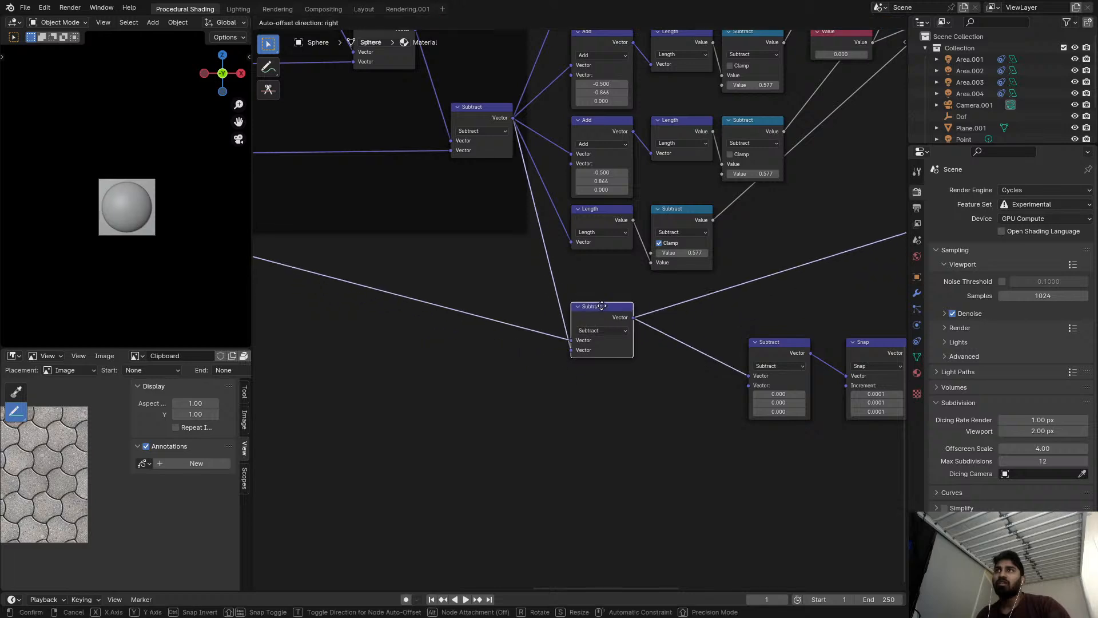
{"action": "left_click", "coordinate": [599, 312]}
{"action": "scroll", "coordinate": [763, 351], "scroll_direction": "up", "scroll_amount": 1}
{"action": "scroll", "coordinate": [743, 352], "scroll_direction": "up", "scroll_amount": 2}
{"action": "left_click_drag", "start_coordinate": [716, 352], "coordinate": [602, 320]}
{"action": "middle_click_drag", "start_coordinate": [823, 353], "coordinate": [769, 348]}
{"action": "scroll", "coordinate": [769, 349], "scroll_direction": "up", "scroll_amount": 1}
{"action": "left_click_drag", "start_coordinate": [771, 346], "coordinate": [602, 308]}
{"action": "middle_click_drag", "start_coordinate": [833, 323], "coordinate": [610, 316]}
{"action": "scroll", "coordinate": [610, 316], "scroll_direction": "up", "scroll_amount": 1}
{"action": "left_click_drag", "start_coordinate": [710, 325], "coordinate": [483, 309]}
{"action": "left_click_drag", "start_coordinate": [405, 301], "coordinate": [411, 301]}
{"action": "left_click_drag", "start_coordinate": [474, 309], "coordinate": [473, 296]}
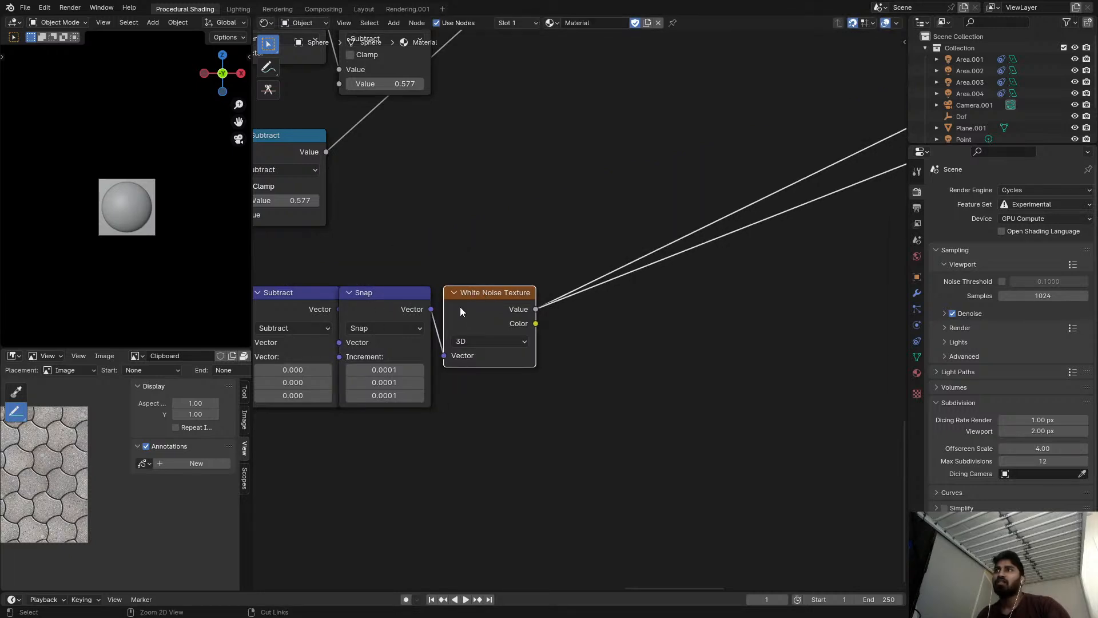
Preview the White Noise Texture's Color output and switch the viewport back to rendered shading.
{"action": "left_click", "coordinate": [465, 319], "text": "ctrl+shift"}
{"action": "key", "text": "z"}
{"action": "left_click", "coordinate": [139, 265]}
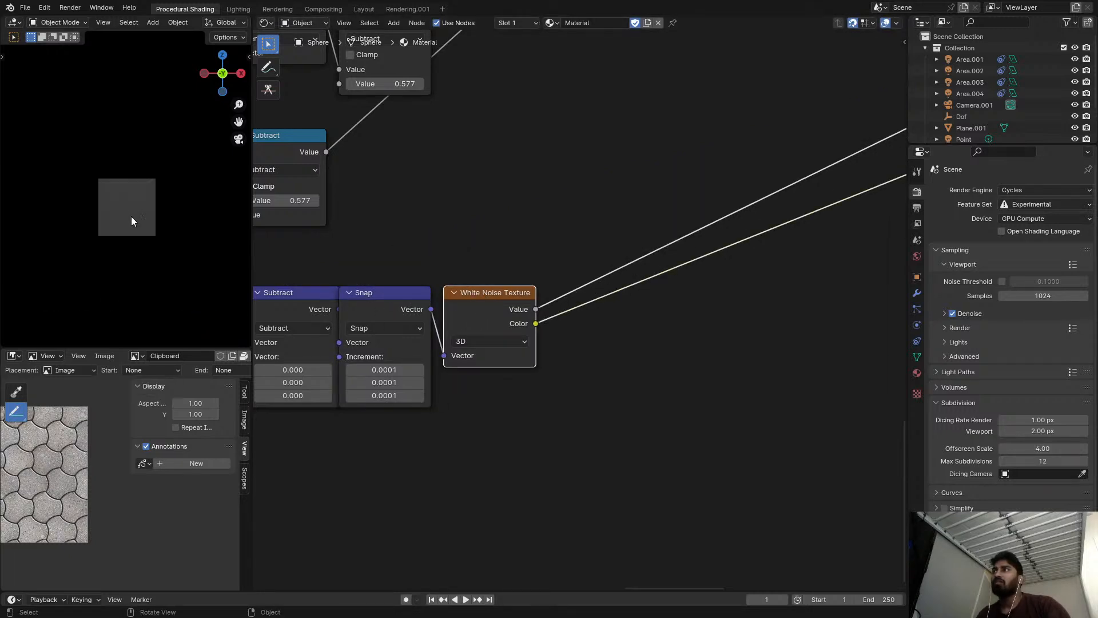
{"action": "scroll", "coordinate": [138, 207], "scroll_direction": "up", "scroll_amount": 10}
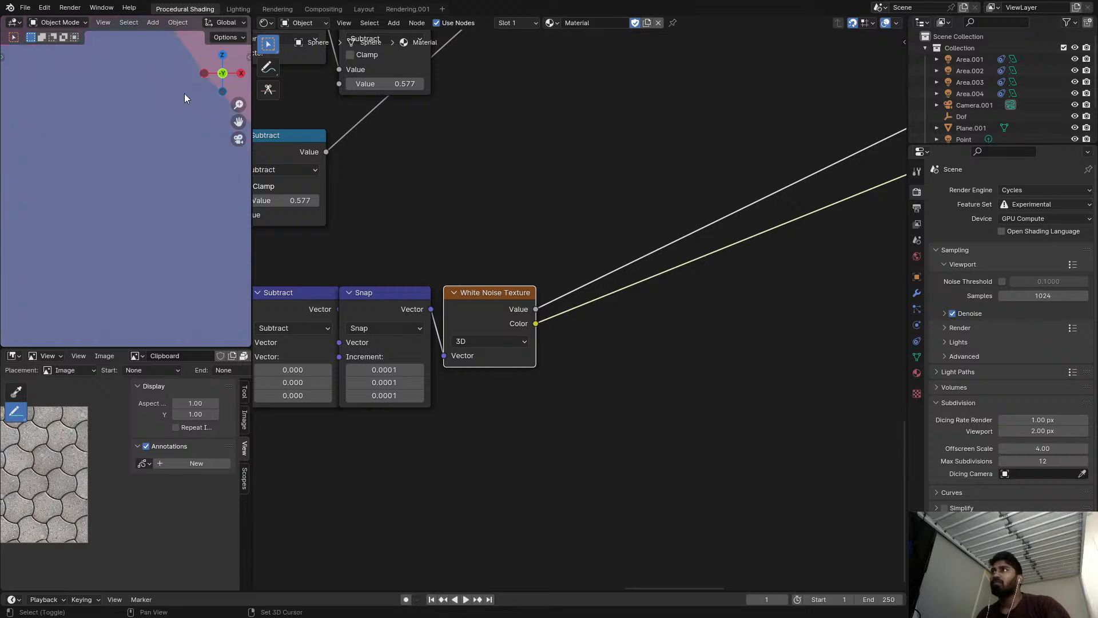
{"action": "scroll", "coordinate": [135, 163], "scroll_direction": "up", "scroll_amount": 3}
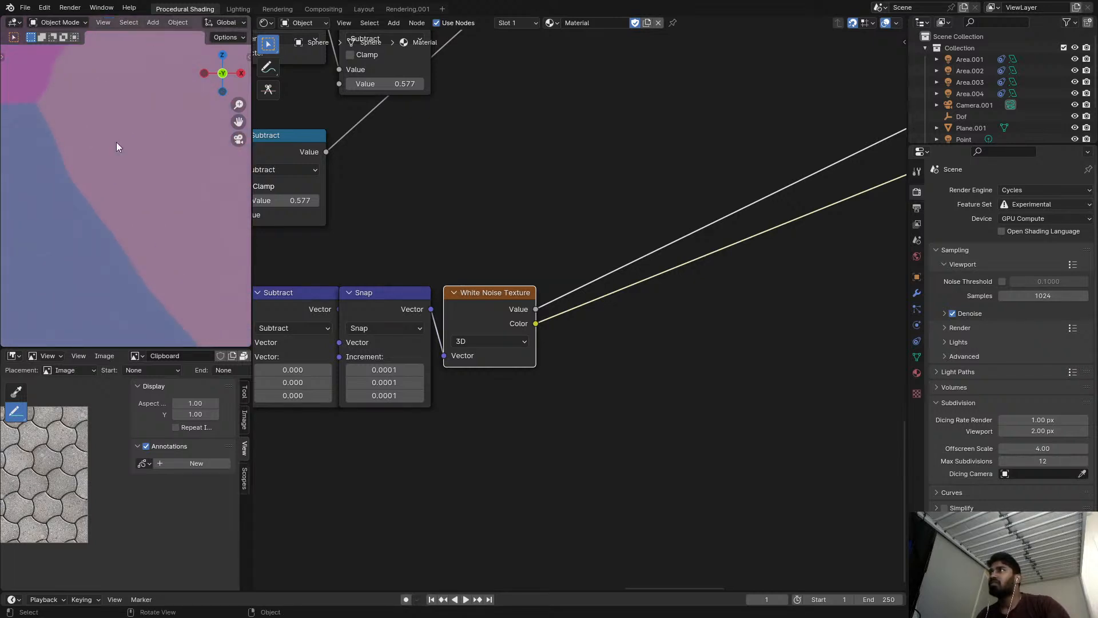
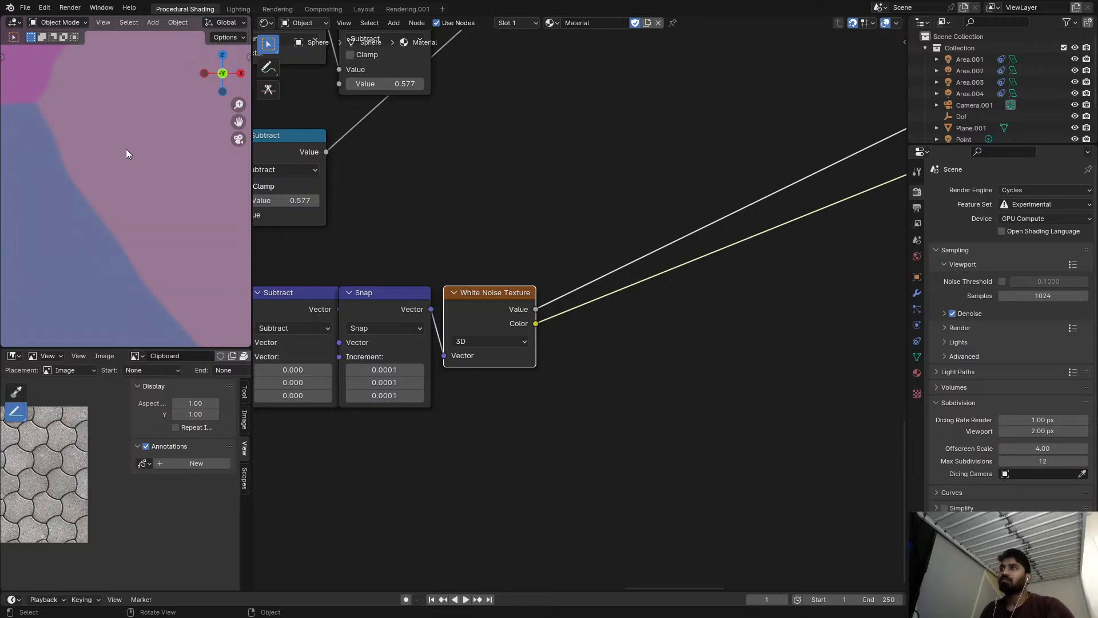
Save the file and switch the viewport to solid shading.
{"action": "key", "text": "ctrl+z"}
{"action": "key", "text": "ctrl+z"}
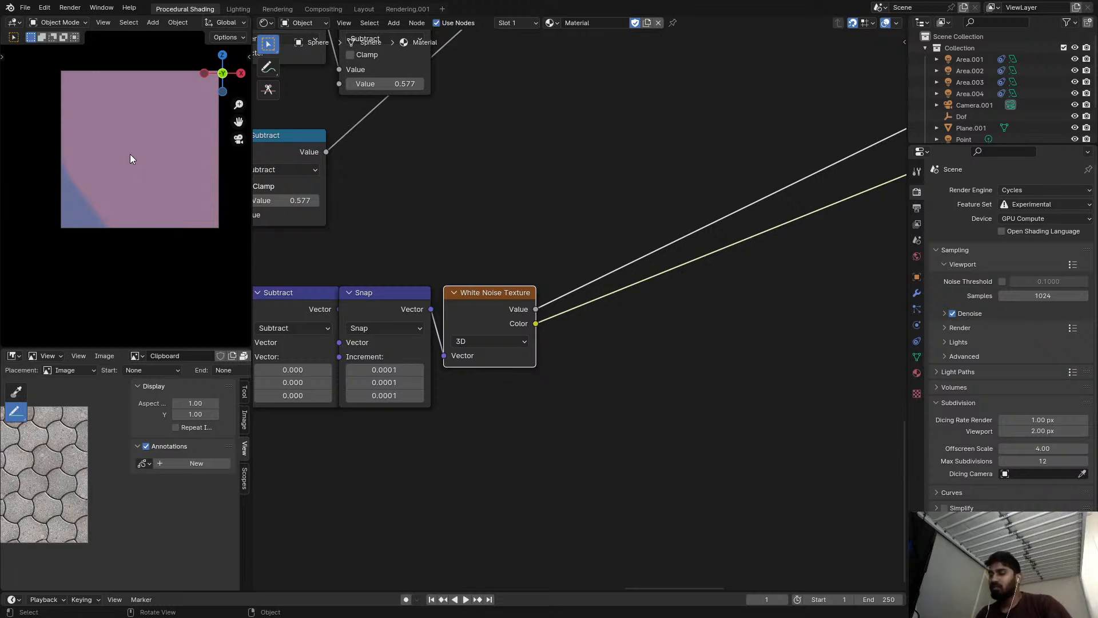
{"action": "key", "text": "ctrl+s"}
{"action": "key", "text": "z"}
{"action": "left_click", "coordinate": [322, 197]}
Move the Color Burn, Color Dodge and Subtract nodes together up close behind the Map Range node.
{"action": "scroll", "coordinate": [207, 211], "scroll_direction": "down", "scroll_amount": 6}
{"action": "scroll", "coordinate": [504, 239], "scroll_direction": "down", "scroll_amount": 6}
{"action": "middle_click_drag", "start_coordinate": [743, 248], "coordinate": [705, 332]}
{"action": "scroll", "coordinate": [688, 290], "scroll_direction": "down", "scroll_amount": 6}
{"action": "middle_click_drag", "start_coordinate": [688, 289], "coordinate": [597, 392]}
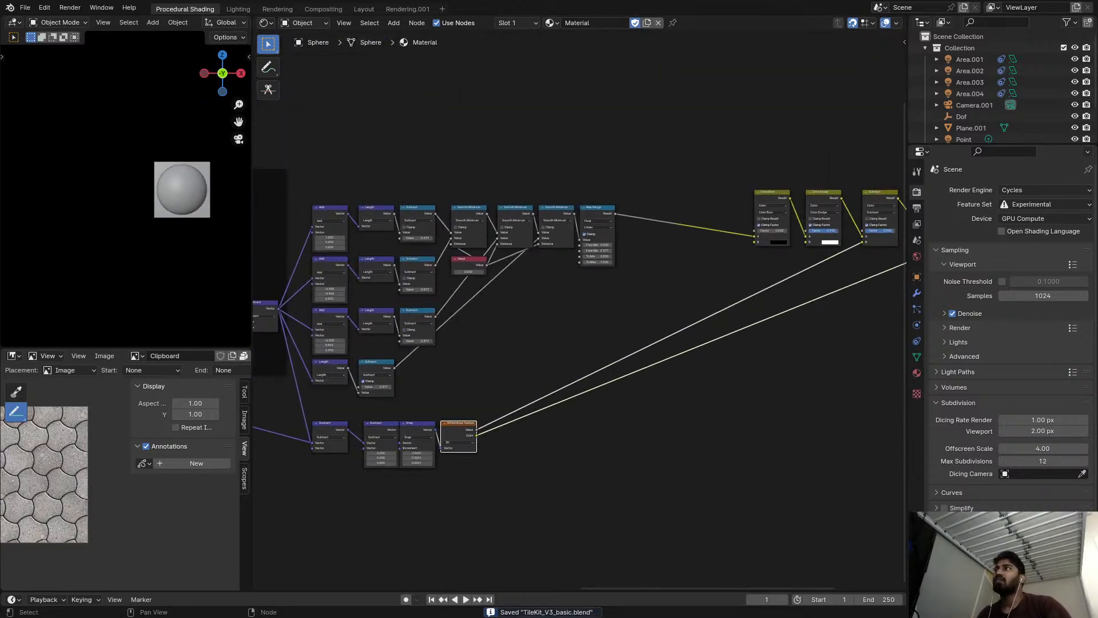
{"action": "scroll", "coordinate": [689, 240], "scroll_direction": "down", "scroll_amount": 4}
{"action": "middle_click_drag", "start_coordinate": [690, 239], "coordinate": [605, 234]}
{"action": "scroll", "coordinate": [646, 211], "scroll_direction": "up", "scroll_amount": 8}
{"action": "left_click_drag", "start_coordinate": [647, 143], "coordinate": [835, 199]}
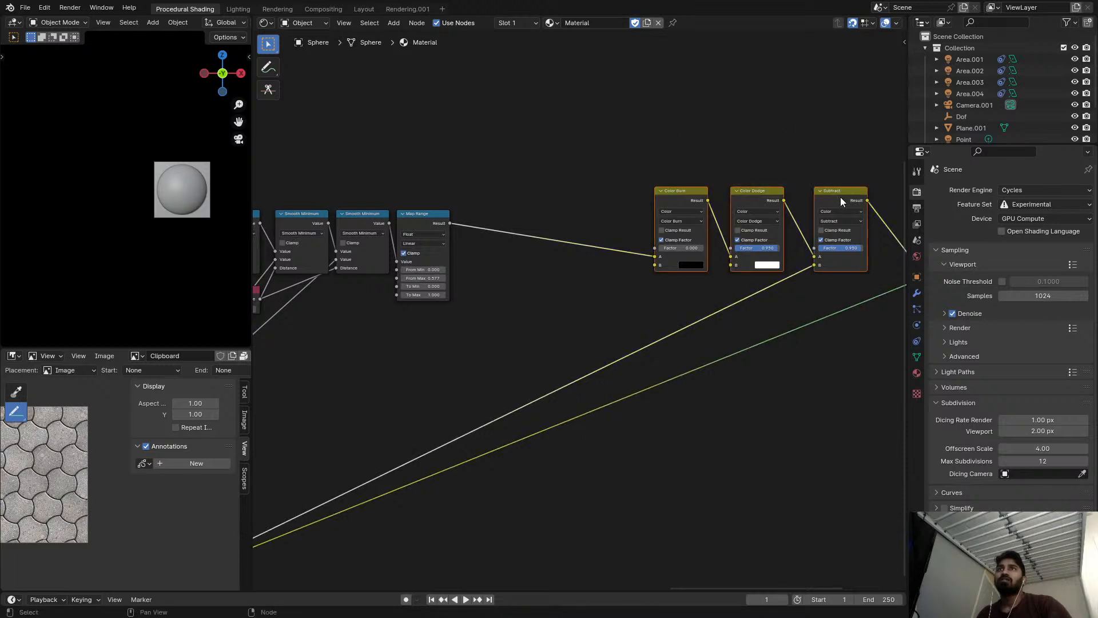
{"action": "key", "text": "g"}
{"action": "left_click", "coordinate": [637, 221]}
Reconnect the Diffuse BSDF to the material's Surface and bring the Diffuse BSDF, Displacement and Material Output nodes close behind Subtract.
{"action": "middle_click_drag", "start_coordinate": [761, 214], "coordinate": [527, 199]}
{"action": "scroll", "coordinate": [675, 203], "scroll_direction": "up", "scroll_amount": 4}
{"action": "left_click_drag", "start_coordinate": [730, 255], "coordinate": [440, 267]}
{"action": "left_click_drag", "start_coordinate": [728, 183], "coordinate": [421, 231]}
{"action": "scroll", "coordinate": [698, 210], "scroll_direction": "down", "scroll_amount": 2}
{"action": "middle_click_drag", "start_coordinate": [829, 209], "coordinate": [602, 196]}
{"action": "left_click_drag", "start_coordinate": [697, 191], "coordinate": [393, 251]}
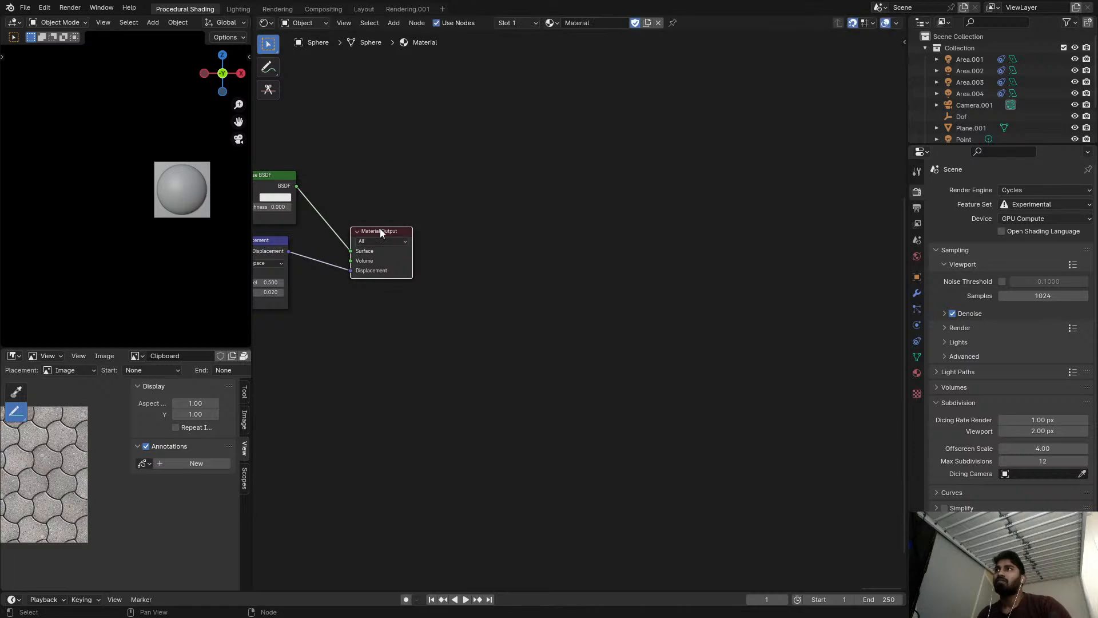
{"action": "middle_click_drag", "start_coordinate": [389, 236], "coordinate": [603, 231]}
Expand the two collapsed Wrap nodes and place them one above the other behind Add and Combine XYZ.
{"action": "scroll", "coordinate": [450, 260], "scroll_direction": "down", "scroll_amount": 8}
{"action": "middle_click_drag", "start_coordinate": [449, 261], "coordinate": [315, 284]}
{"action": "scroll", "coordinate": [482, 295], "scroll_direction": "down", "scroll_amount": 8}
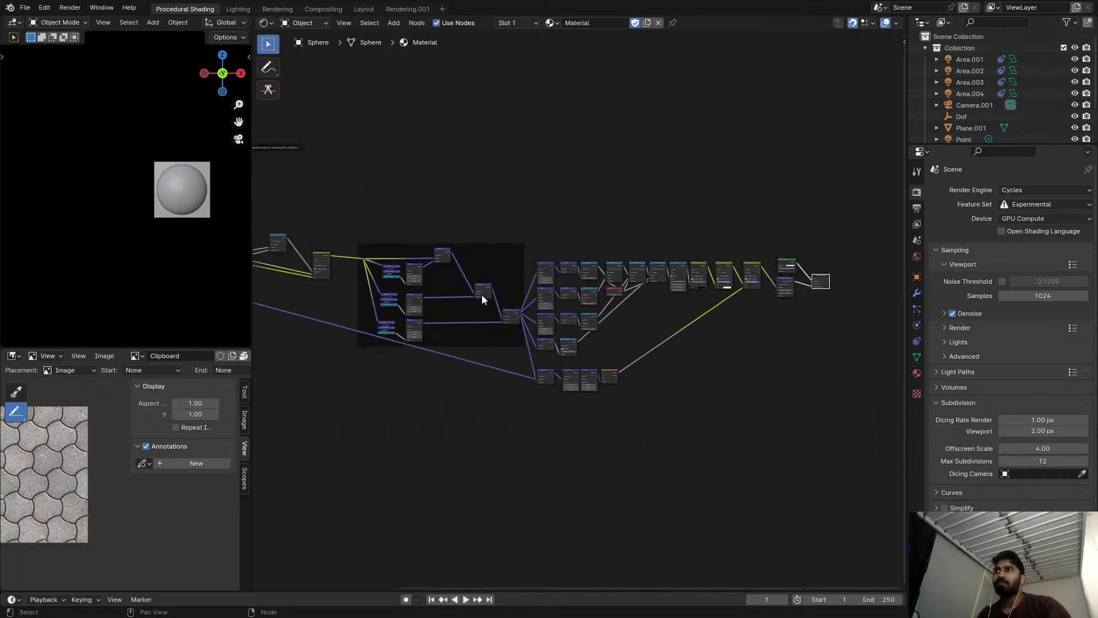
{"action": "middle_click_drag", "start_coordinate": [429, 303], "coordinate": [551, 288]}
{"action": "scroll", "coordinate": [399, 262], "scroll_direction": "up", "scroll_amount": 6}
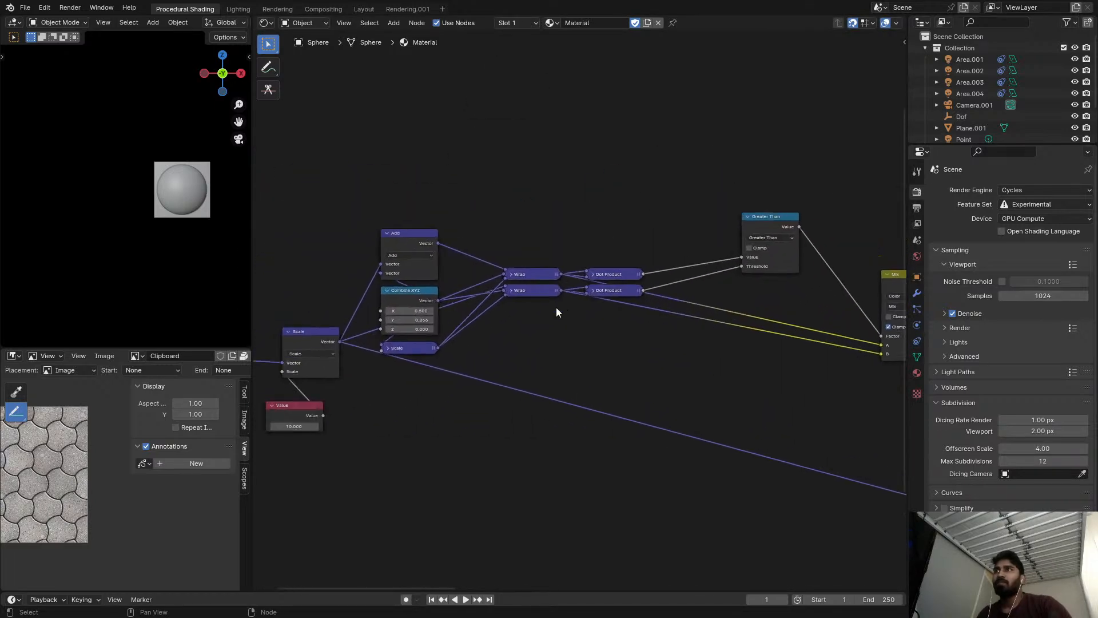
{"action": "left_click", "coordinate": [509, 270]}
{"action": "left_click_drag", "start_coordinate": [527, 272], "coordinate": [514, 182]}
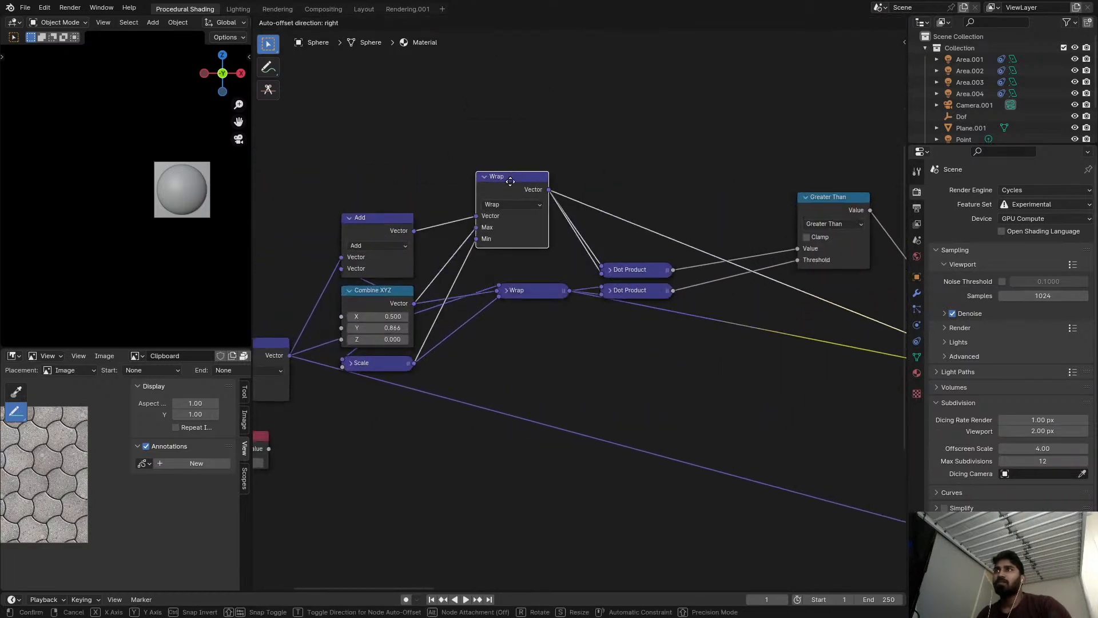
{"action": "left_click", "coordinate": [508, 289]}
{"action": "left_click_drag", "start_coordinate": [519, 299], "coordinate": [479, 315]}
Expand the two collapsed Dot Product nodes and stack them directly behind the Wrap nodes.
{"action": "left_click", "coordinate": [610, 270]}
{"action": "left_click_drag", "start_coordinate": [618, 271], "coordinate": [586, 189]}
{"action": "left_click", "coordinate": [609, 290]}
{"action": "left_click_drag", "start_coordinate": [625, 295], "coordinate": [594, 265]}
{"action": "left_click_drag", "start_coordinate": [592, 224], "coordinate": [593, 234]}
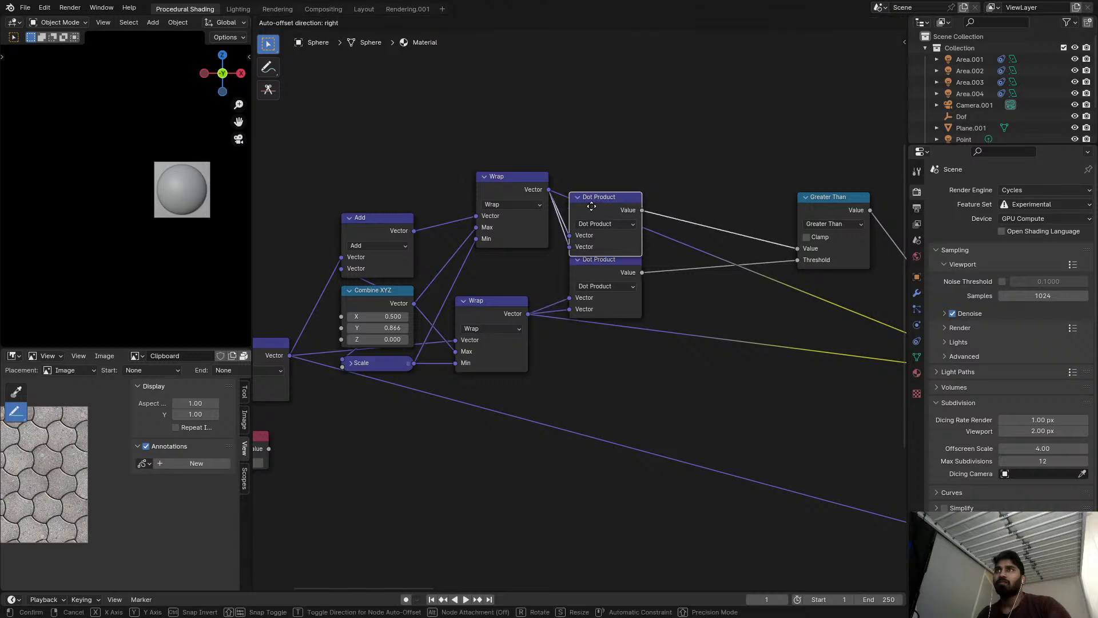
Move the Greater Than and Mix nodes close behind the stacked Dot Product nodes.
{"action": "left_click_drag", "start_coordinate": [828, 212], "coordinate": [681, 232]}
{"action": "middle_click_drag", "start_coordinate": [703, 234], "coordinate": [552, 255]}
{"action": "scroll", "coordinate": [552, 256], "scroll_direction": "down", "scroll_amount": 6}
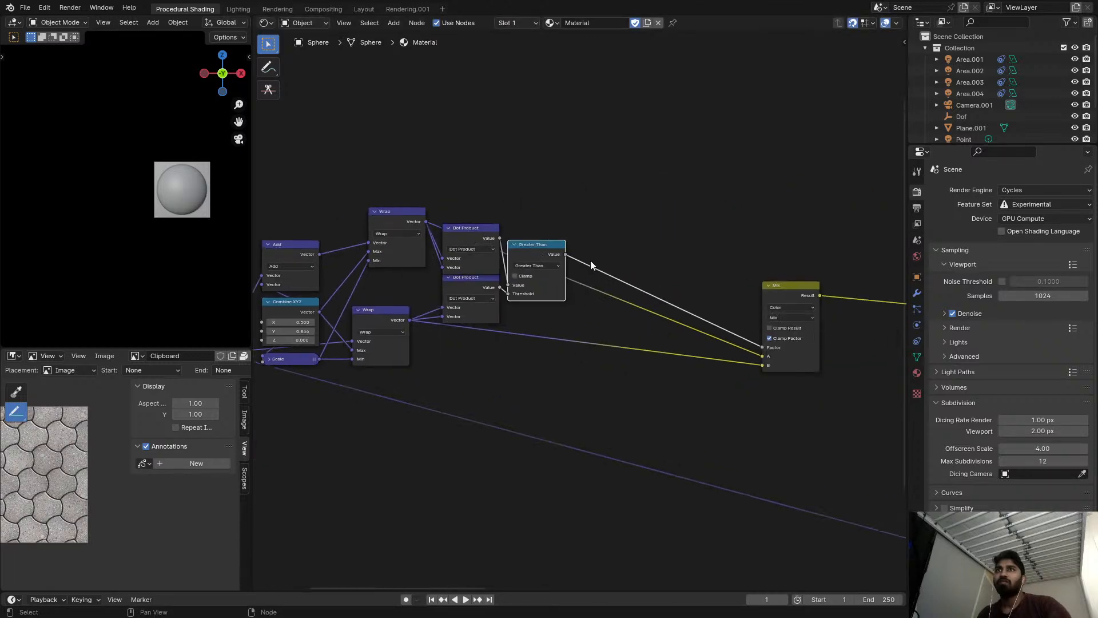
{"action": "left_click_drag", "start_coordinate": [756, 284], "coordinate": [618, 257]}
{"action": "scroll", "coordinate": [400, 321], "scroll_direction": "up", "scroll_amount": 4}
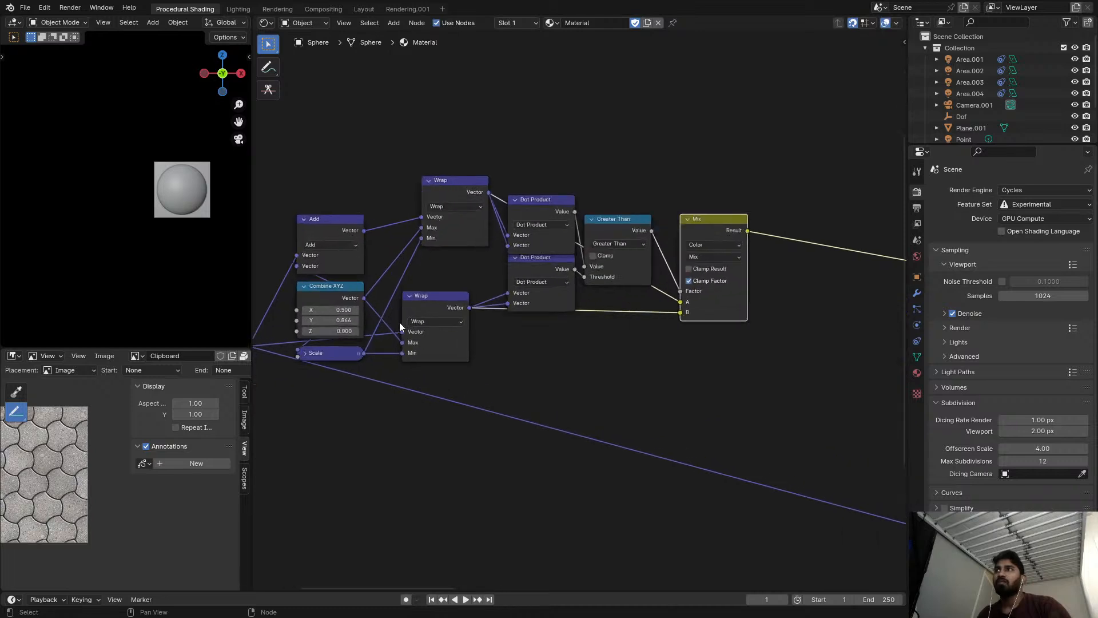
Tighten the start of the tiling chain, with Combine XYZ close beneath Add and the Value node directly under the first Scale.
{"action": "scroll", "coordinate": [448, 252], "scroll_direction": "down", "scroll_amount": 4}
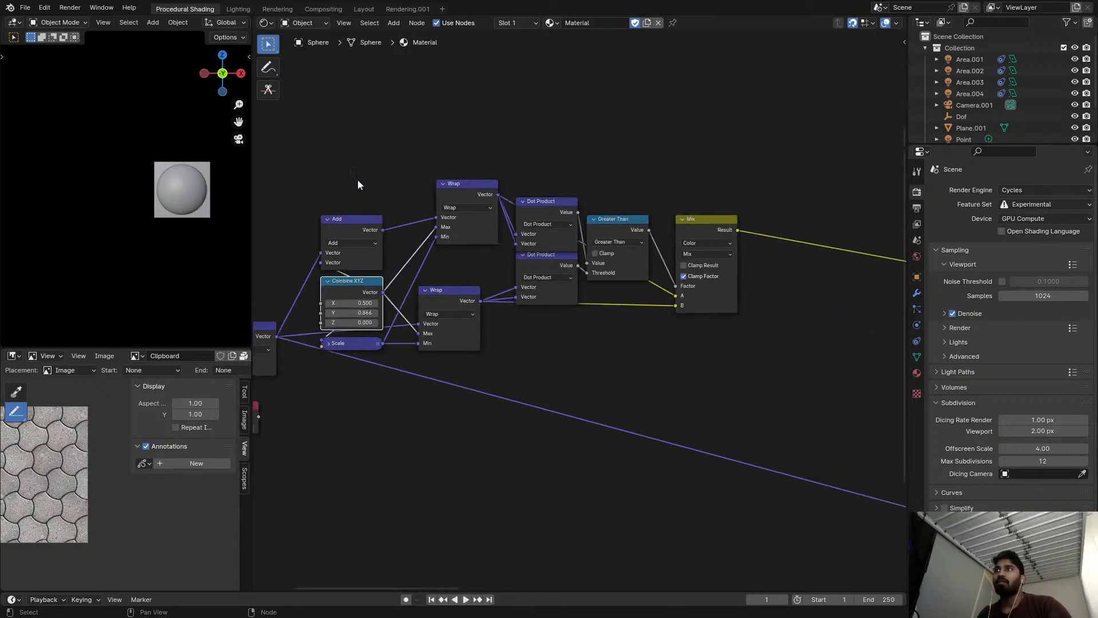
{"action": "middle_click_drag", "start_coordinate": [329, 197], "coordinate": [478, 231]}
{"action": "scroll", "coordinate": [402, 314], "scroll_direction": "up", "scroll_amount": 4}
{"action": "left_click_drag", "start_coordinate": [414, 380], "coordinate": [431, 359]}
{"action": "left_click_drag", "start_coordinate": [324, 346], "coordinate": [289, 337]}
Put the tiling nodes from the first Scale through Mix into a frame and lower it toward the neighbouring frame's level.
{"action": "scroll", "coordinate": [464, 261], "scroll_direction": "down", "scroll_amount": 5}
{"action": "middle_click_drag", "start_coordinate": [461, 259], "coordinate": [366, 274]}
{"action": "left_click_drag", "start_coordinate": [314, 174], "coordinate": [650, 396]}
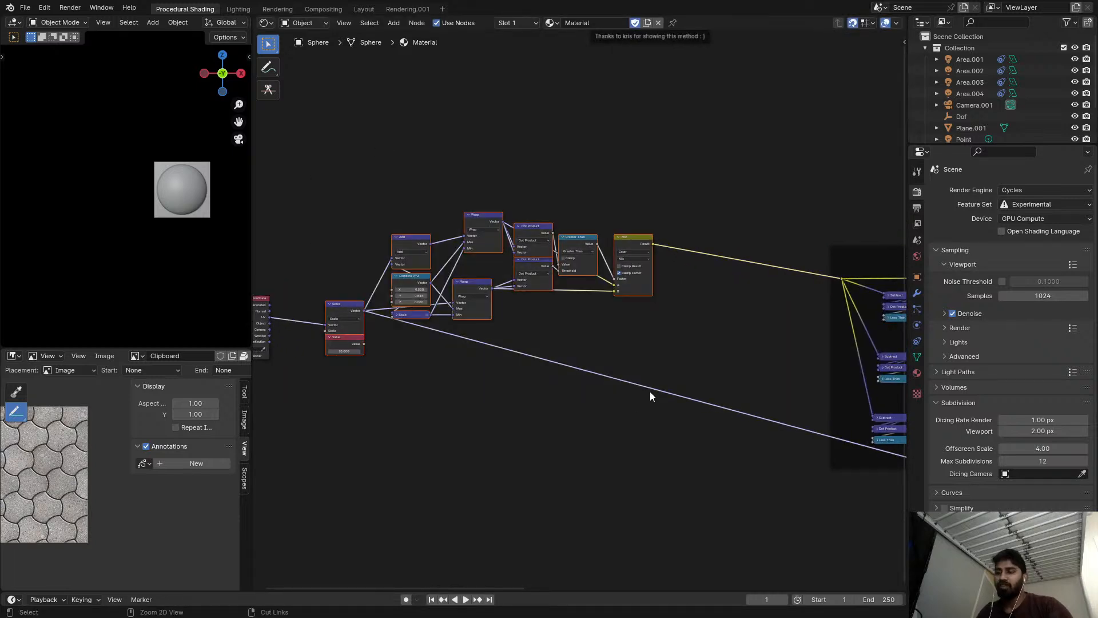
{"action": "key", "text": "ctrl+j"}
{"action": "left_click_drag", "start_coordinate": [564, 205], "coordinate": [584, 275]}
Add a reroute to the long link leaving the first Scale node and place it below the new tiling frame.
{"action": "middle_click_drag", "start_coordinate": [736, 421], "coordinate": [725, 364]}
{"action": "right_click_drag", "start_coordinate": [727, 366], "coordinate": [733, 406], "text": "shift"}
{"action": "middle_click_drag", "start_coordinate": [733, 406], "coordinate": [716, 404]}
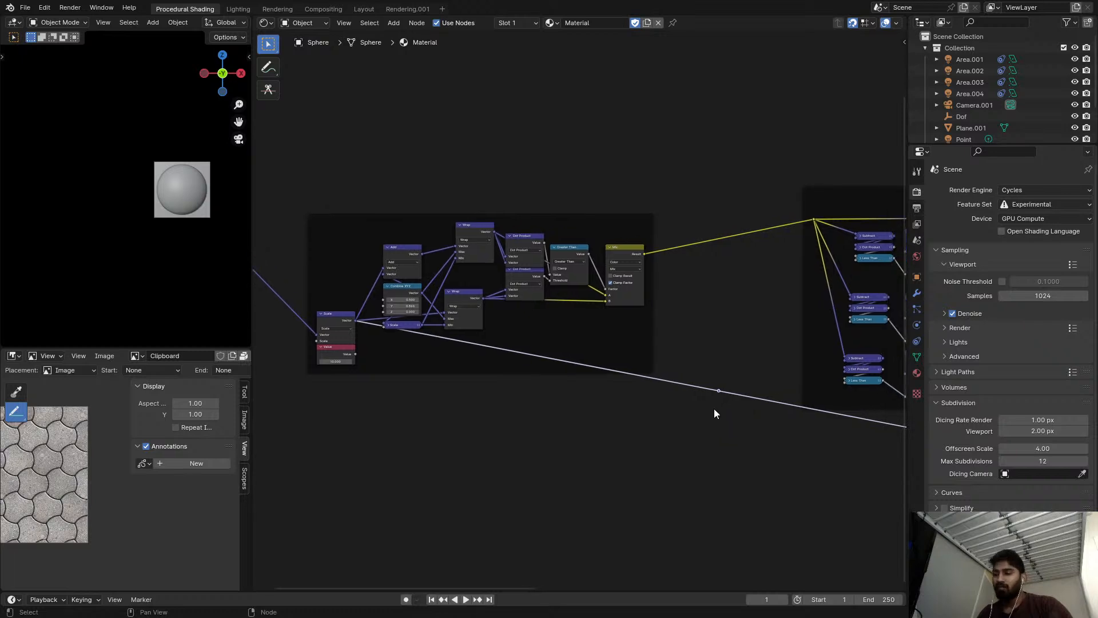
{"action": "key", "text": "g"}
{"action": "left_click", "coordinate": [395, 522]}
Move the existing frame with the three Less Than branches close beside the new tiling frame, with their upper edges level.
{"action": "scroll", "coordinate": [589, 460], "scroll_direction": "down", "scroll_amount": 5}
{"action": "middle_click_drag", "start_coordinate": [701, 480], "coordinate": [579, 418]}
{"action": "scroll", "coordinate": [328, 458], "scroll_direction": "up", "scroll_amount": 1}
{"action": "scroll", "coordinate": [327, 458], "scroll_direction": "up", "scroll_amount": 1}
{"action": "middle_click_drag", "start_coordinate": [297, 443], "coordinate": [428, 453]}
{"action": "scroll", "coordinate": [627, 281], "scroll_direction": "up", "scroll_amount": 2}
{"action": "middle_click_drag", "start_coordinate": [626, 280], "coordinate": [411, 330]}
Gather the links from the second frame's last Subtract into one reroute just before the Add and Length nodes.
{"action": "scroll", "coordinate": [677, 237], "scroll_direction": "up", "scroll_amount": 2}
{"action": "left_click_drag", "start_coordinate": [666, 229], "coordinate": [534, 263]}
{"action": "middle_click_drag", "start_coordinate": [620, 274], "coordinate": [358, 223]}
{"action": "scroll", "coordinate": [358, 223], "scroll_direction": "down", "scroll_amount": 4}
{"action": "middle_click_drag", "start_coordinate": [617, 227], "coordinate": [573, 211]}
{"action": "scroll", "coordinate": [578, 210], "scroll_direction": "down", "scroll_amount": 2}
{"action": "scroll", "coordinate": [535, 213], "scroll_direction": "up", "scroll_amount": 2}
{"action": "right_click_drag", "start_coordinate": [536, 246], "coordinate": [545, 460], "text": "shift"}
{"action": "scroll", "coordinate": [675, 375], "scroll_direction": "down", "scroll_amount": 1}
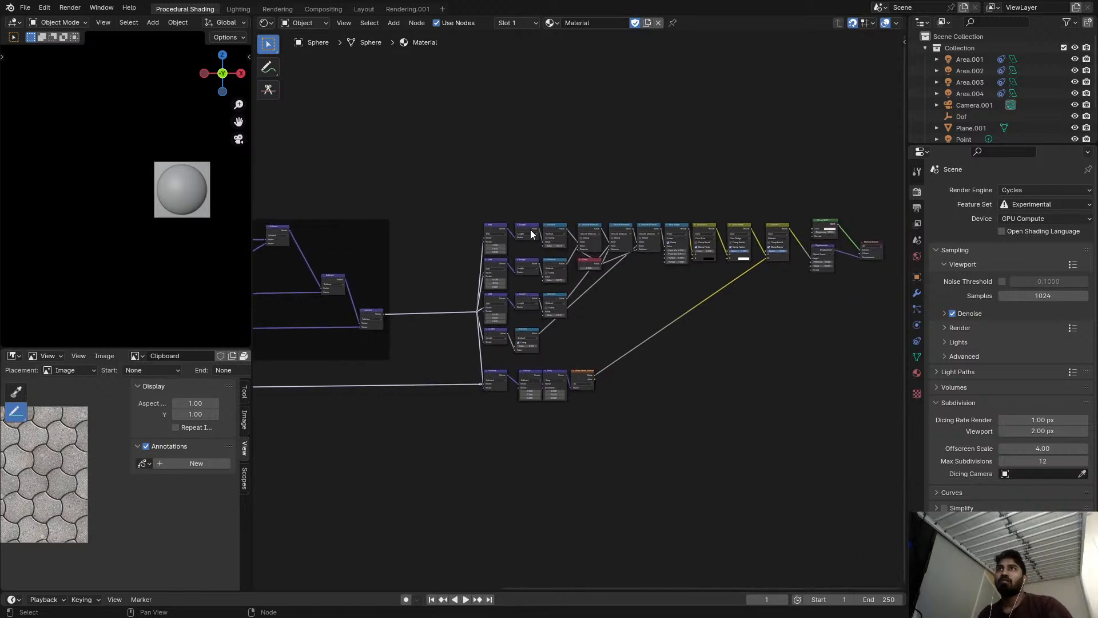
Put the nodes from Add through Color Dodge in one frame and the White Noise Texture row in another frame below.
{"action": "left_click_drag", "start_coordinate": [479, 197], "coordinate": [740, 342]}
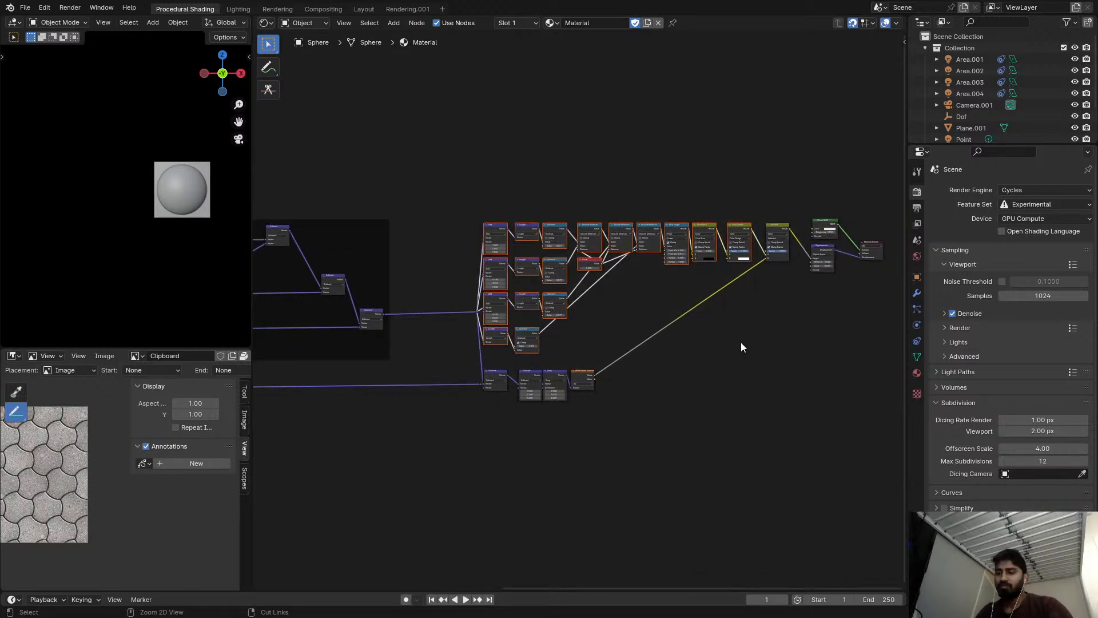
{"action": "key", "text": "ctrl+j"}
{"action": "scroll", "coordinate": [538, 372], "scroll_direction": "up", "scroll_amount": 1}
{"action": "left_click_drag", "start_coordinate": [652, 422], "coordinate": [446, 350]}
{"action": "key", "text": "ctrl+j"}
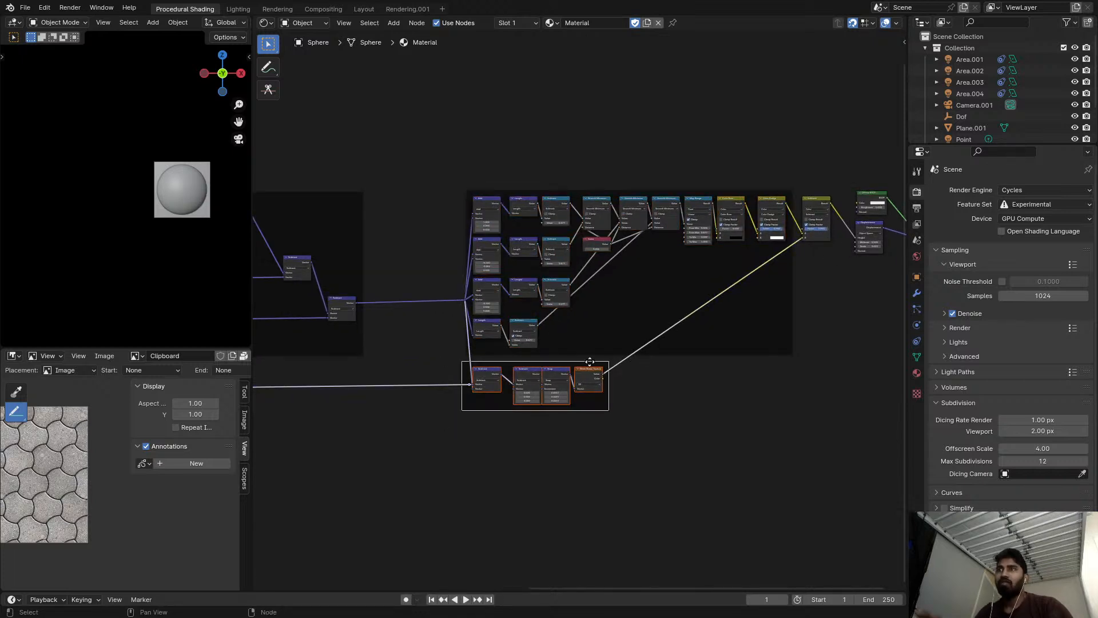
{"action": "key", "text": "g"}
{"action": "left_click", "coordinate": [578, 377]}
Move the color Subtract node outside the frames, down to the level of the White Noise Texture row.
{"action": "middle_click_drag", "start_coordinate": [716, 321], "coordinate": [519, 307]}
{"action": "scroll", "coordinate": [519, 306], "scroll_direction": "up", "scroll_amount": 2}
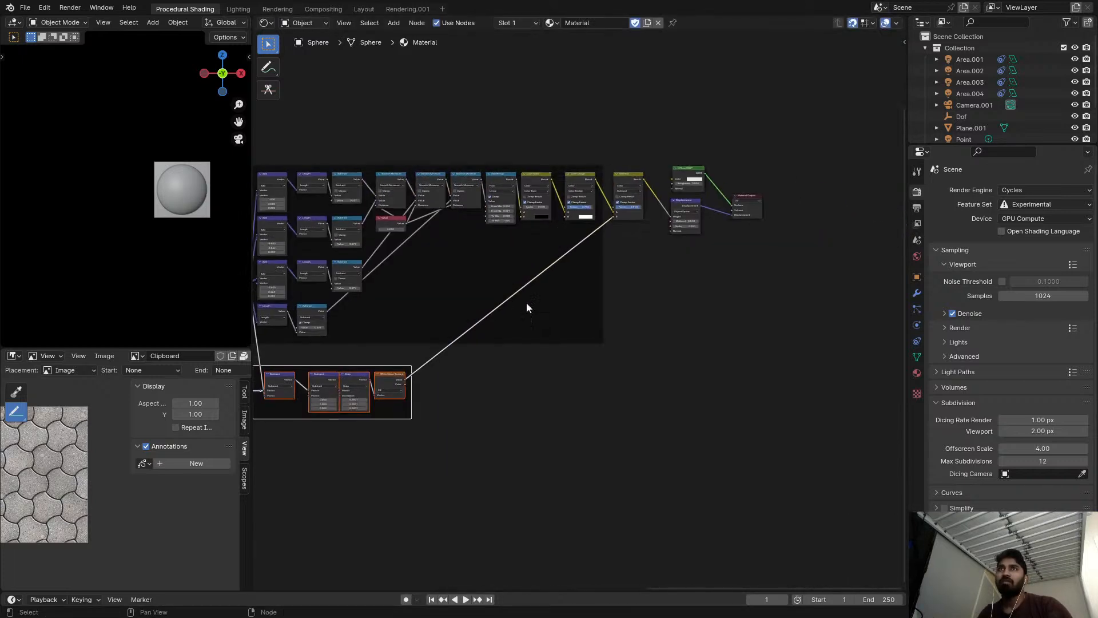
{"action": "left_click_drag", "start_coordinate": [617, 156], "coordinate": [713, 389]}
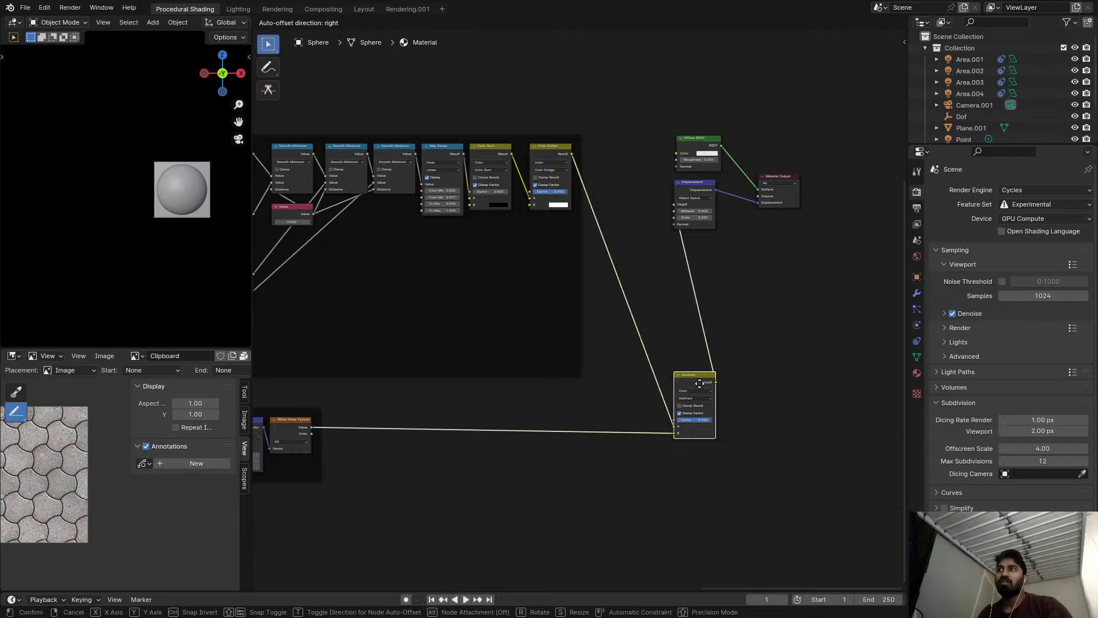
{"action": "left_click", "coordinate": [713, 389]}
Move the Diffuse BSDF, Displacement and Material Output nodes together beyond the color Subtract node, near its height.
{"action": "middle_click_drag", "start_coordinate": [745, 362], "coordinate": [448, 360]}
{"action": "left_click_drag", "start_coordinate": [376, 111], "coordinate": [523, 211]}
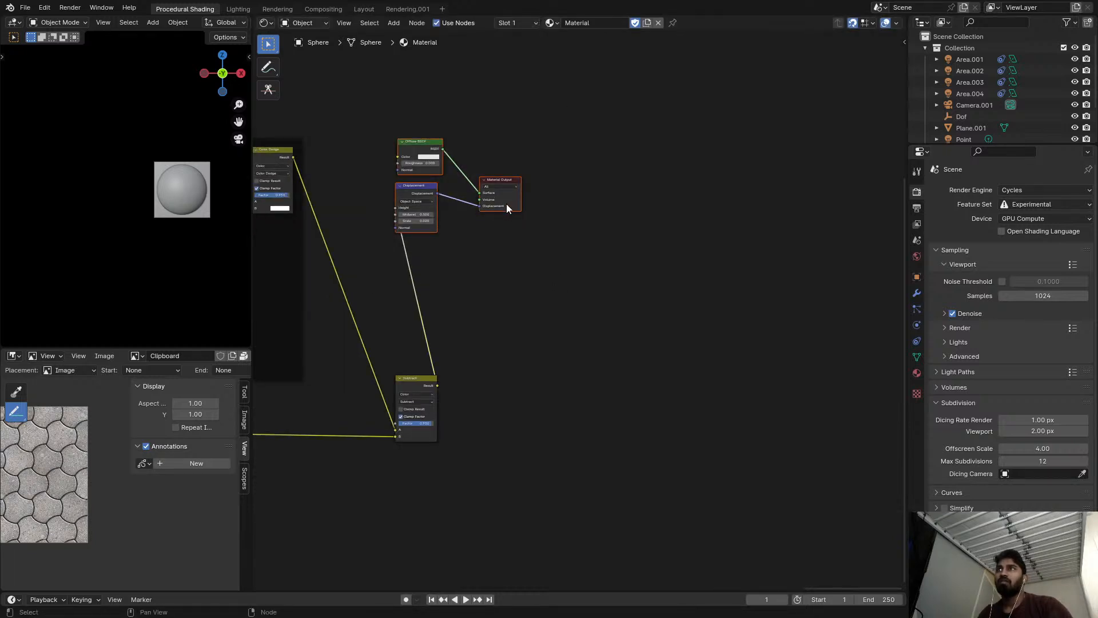
{"action": "key", "text": "g"}
{"action": "left_click", "coordinate": [684, 373]}
Link the second frame's last Subtract directly to the second Vector input of the White Noise Texture row's first Subtract.
{"action": "middle_click_drag", "start_coordinate": [684, 373], "coordinate": [601, 340]}
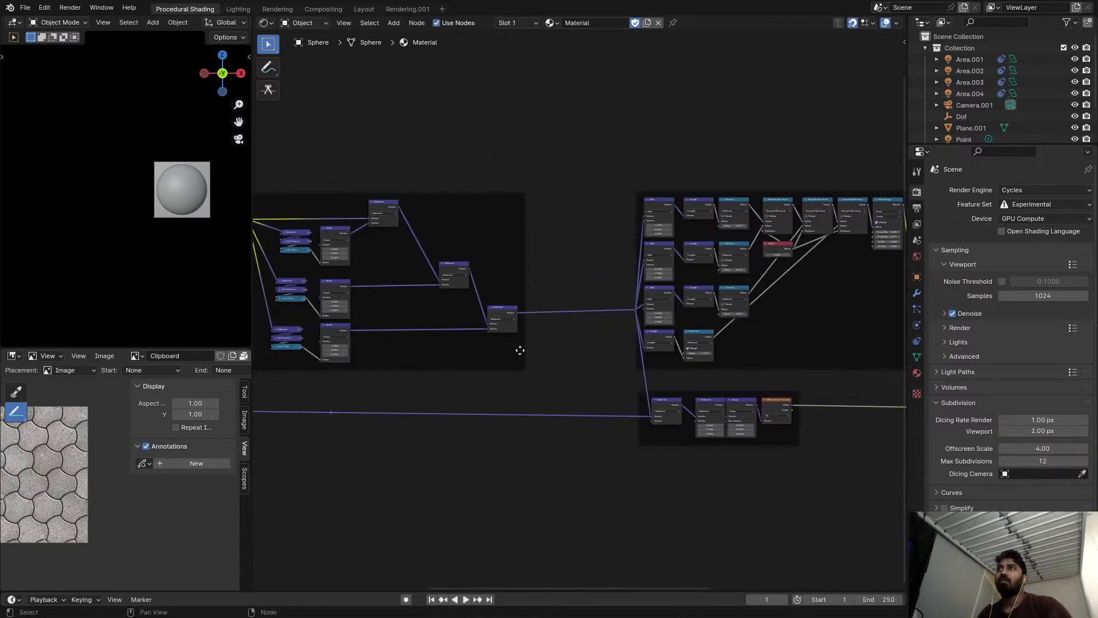
{"action": "middle_click_drag", "start_coordinate": [653, 371], "coordinate": [696, 363]}
{"action": "scroll", "coordinate": [692, 360], "scroll_direction": "down", "scroll_amount": 3}
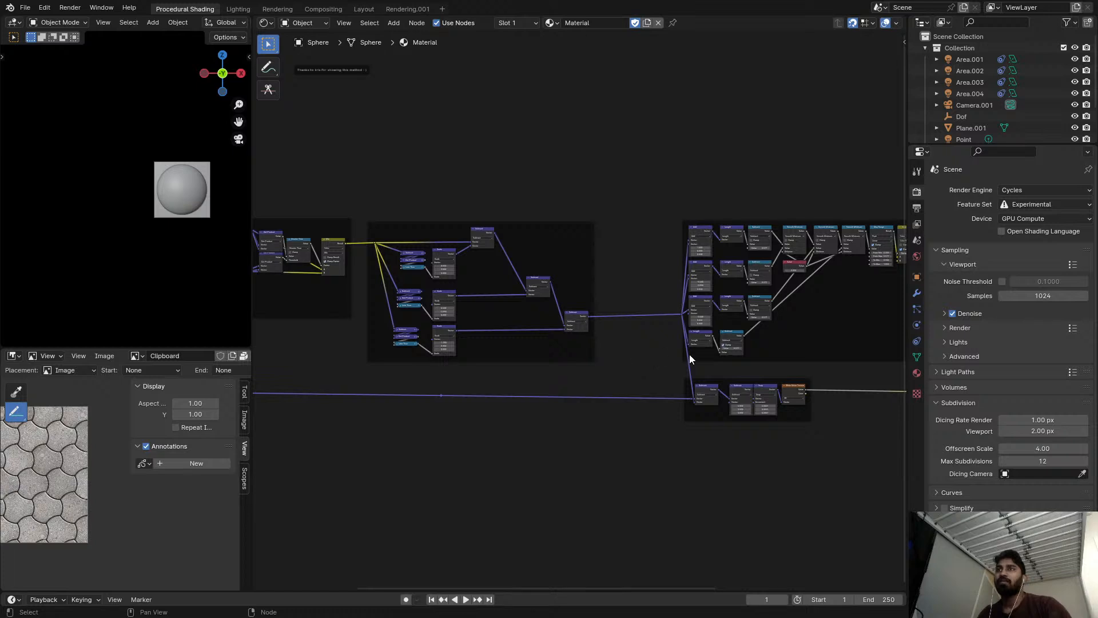
{"action": "scroll", "coordinate": [681, 400], "scroll_direction": "up", "scroll_amount": 8}
{"action": "key", "text": "ctrl+x"}
{"action": "left_click_drag", "start_coordinate": [371, 179], "coordinate": [680, 435]}
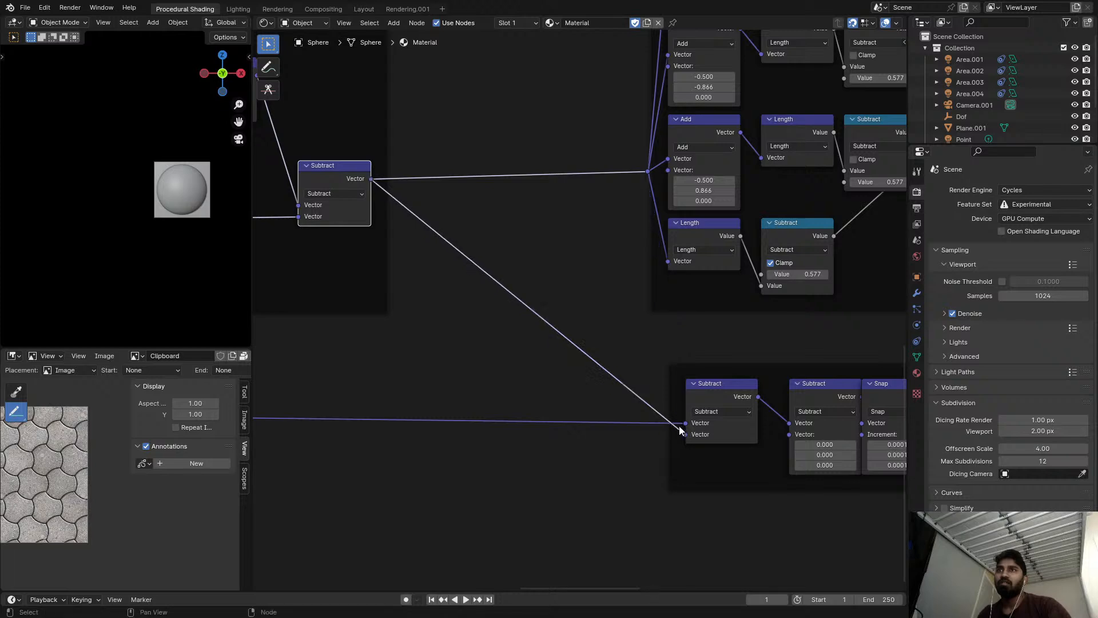
Move the White Noise Texture frame back toward the second frame, so it starts ahead of the Add-to-Color Dodge frame.
{"action": "left_click_drag", "start_coordinate": [713, 370], "coordinate": [467, 366]}
{"action": "scroll", "coordinate": [729, 354], "scroll_direction": "down", "scroll_amount": 3}
{"action": "scroll", "coordinate": [504, 324], "scroll_direction": "down", "scroll_amount": 2}
{"action": "middle_click_drag", "start_coordinate": [832, 356], "coordinate": [496, 343]}
{"action": "scroll", "coordinate": [620, 360], "scroll_direction": "down", "scroll_amount": 7}
{"action": "scroll", "coordinate": [495, 343], "scroll_direction": "down", "scroll_amount": 2}
{"action": "scroll", "coordinate": [686, 354], "scroll_direction": "up", "scroll_amount": 4}
{"action": "scroll", "coordinate": [758, 341], "scroll_direction": "down", "scroll_amount": 3}
{"action": "scroll", "coordinate": [459, 355], "scroll_direction": "up", "scroll_amount": 2}
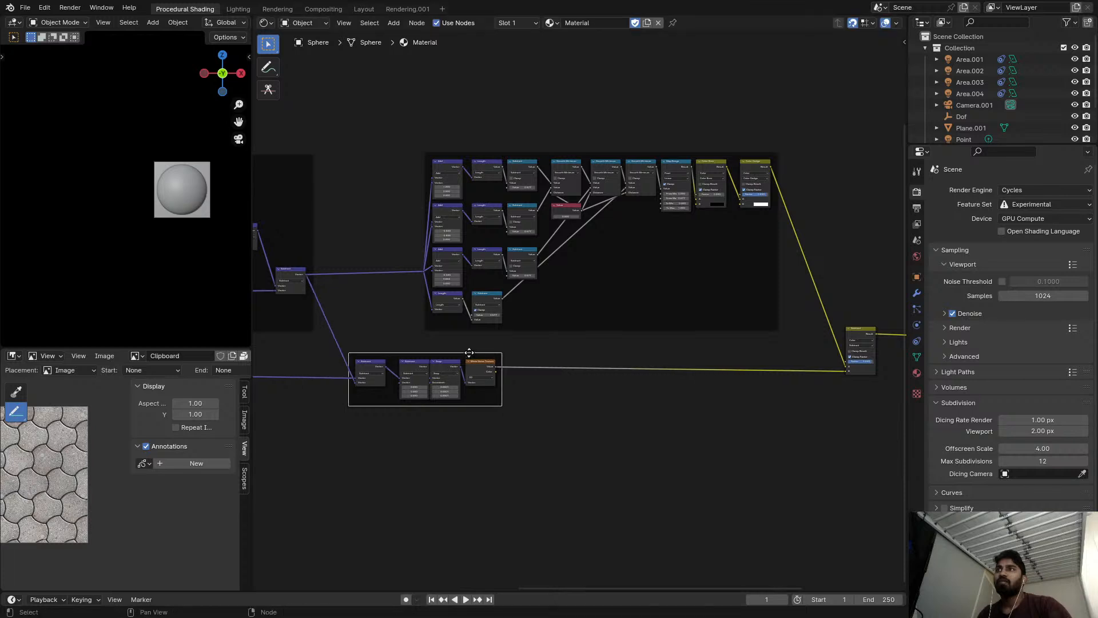
{"action": "scroll", "coordinate": [461, 350], "scroll_direction": "up", "scroll_amount": 3}
{"action": "scroll", "coordinate": [462, 363], "scroll_direction": "down", "scroll_amount": 11}
Move the Texture Coordinate node farther ahead of the tiling frame, level with the first Scale node, and save the file.
{"action": "middle_click_drag", "start_coordinate": [462, 357], "coordinate": [691, 338]}
{"action": "scroll", "coordinate": [579, 310], "scroll_direction": "down", "scroll_amount": 3}
{"action": "middle_click_drag", "start_coordinate": [397, 274], "coordinate": [631, 285]}
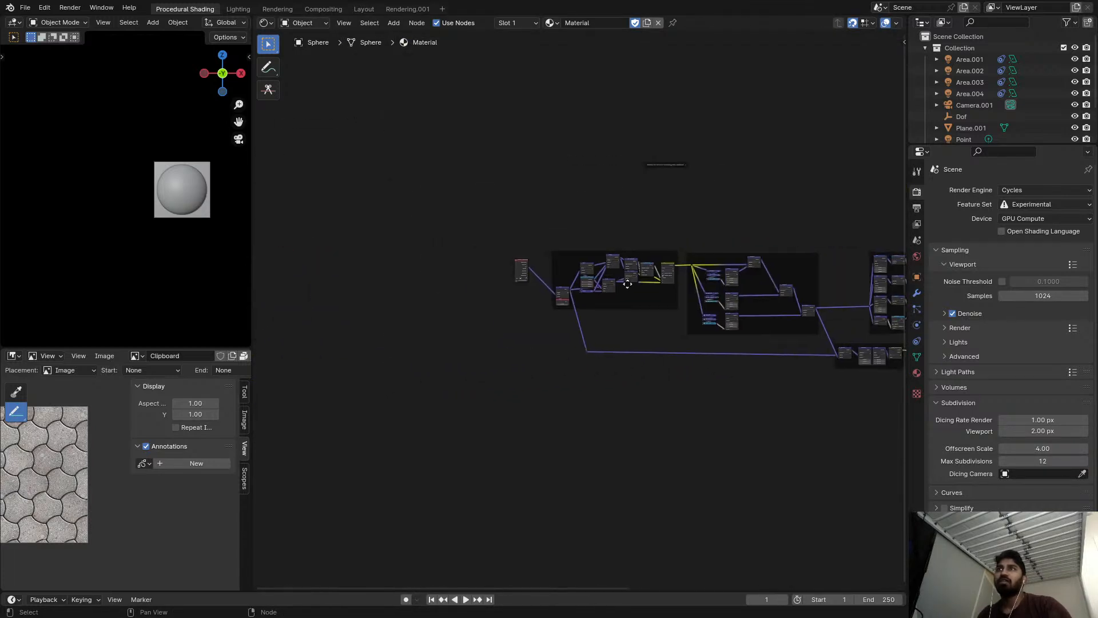
{"action": "scroll", "coordinate": [533, 266], "scroll_direction": "up", "scroll_amount": 4}
{"action": "left_click_drag", "start_coordinate": [514, 264], "coordinate": [413, 303]}
{"action": "scroll", "coordinate": [687, 293], "scroll_direction": "down", "scroll_amount": 3}
{"action": "middle_click_drag", "start_coordinate": [686, 293], "coordinate": [253, 266]}
{"action": "scroll", "coordinate": [647, 305], "scroll_direction": "up", "scroll_amount": 12}
{"action": "scroll", "coordinate": [649, 309], "scroll_direction": "up", "scroll_amount": 1}
{"action": "middle_click_drag", "start_coordinate": [772, 341], "coordinate": [647, 321]}
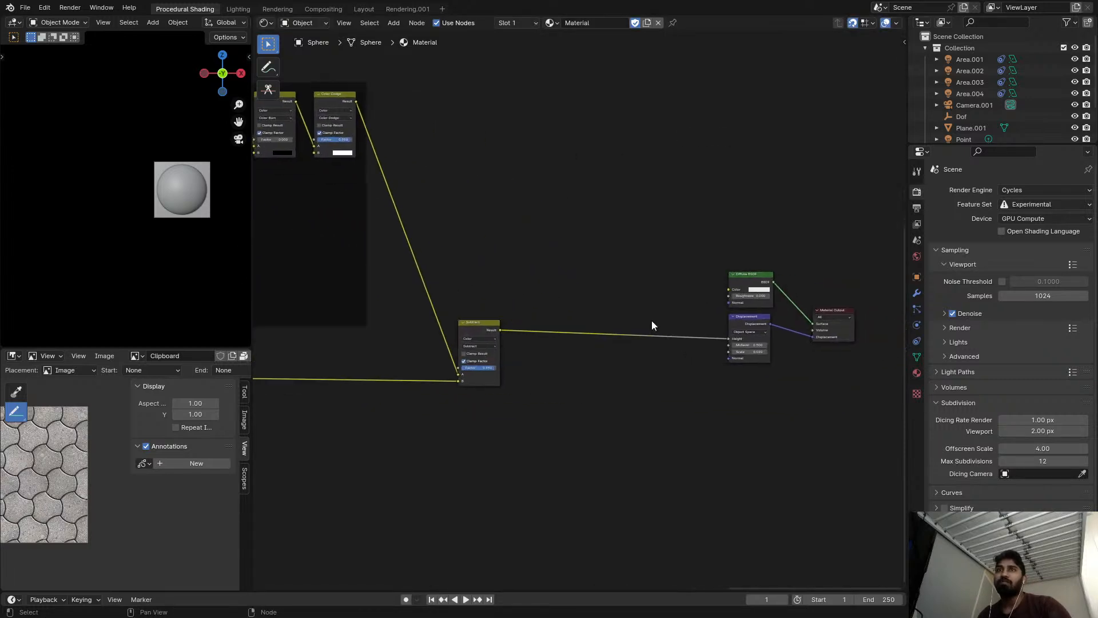
{"action": "middle_click_drag", "start_coordinate": [536, 322], "coordinate": [662, 311]}
{"action": "scroll", "coordinate": [662, 309], "scroll_direction": "down", "scroll_amount": 4}
{"action": "middle_click_drag", "start_coordinate": [449, 264], "coordinate": [585, 279]}
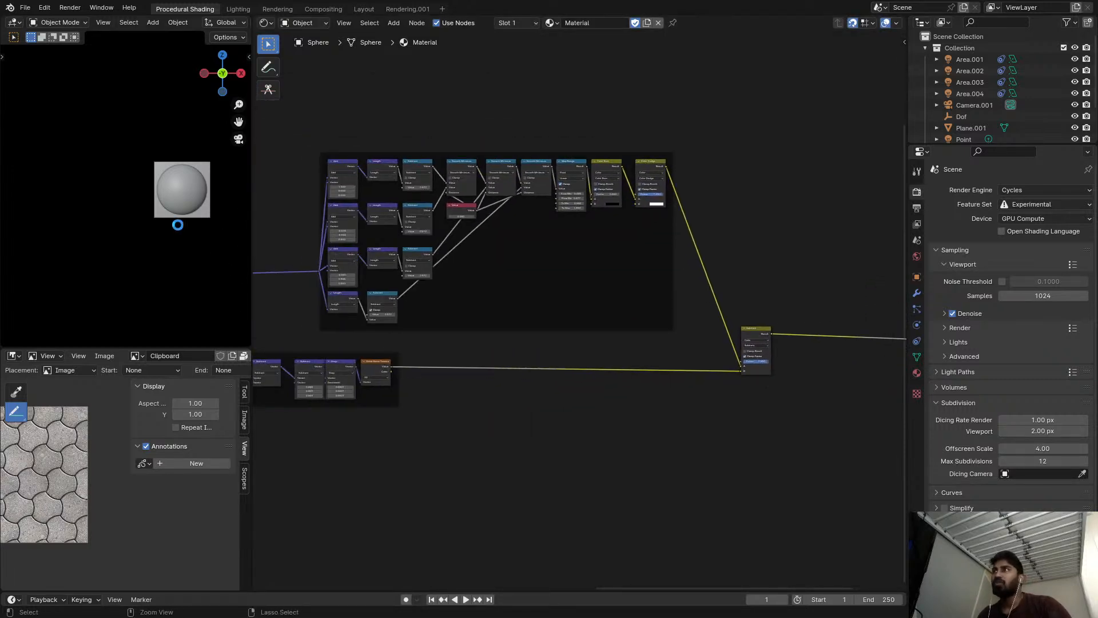
{"action": "key", "text": "ctrl+s"}
Review the framed node tree from the Add-to-Color Dodge frame and color Subtract back to the tiling frame.
{"action": "middle_click_drag", "start_coordinate": [465, 342], "coordinate": [574, 329]}
{"action": "scroll", "coordinate": [574, 328], "scroll_direction": "up", "scroll_amount": 3}
{"action": "scroll", "coordinate": [526, 373], "scroll_direction": "down", "scroll_amount": 4}
{"action": "middle_click_drag", "start_coordinate": [652, 336], "coordinate": [513, 382]}
{"action": "scroll", "coordinate": [589, 351], "scroll_direction": "up", "scroll_amount": 3}
{"action": "scroll", "coordinate": [521, 375], "scroll_direction": "down", "scroll_amount": 1}
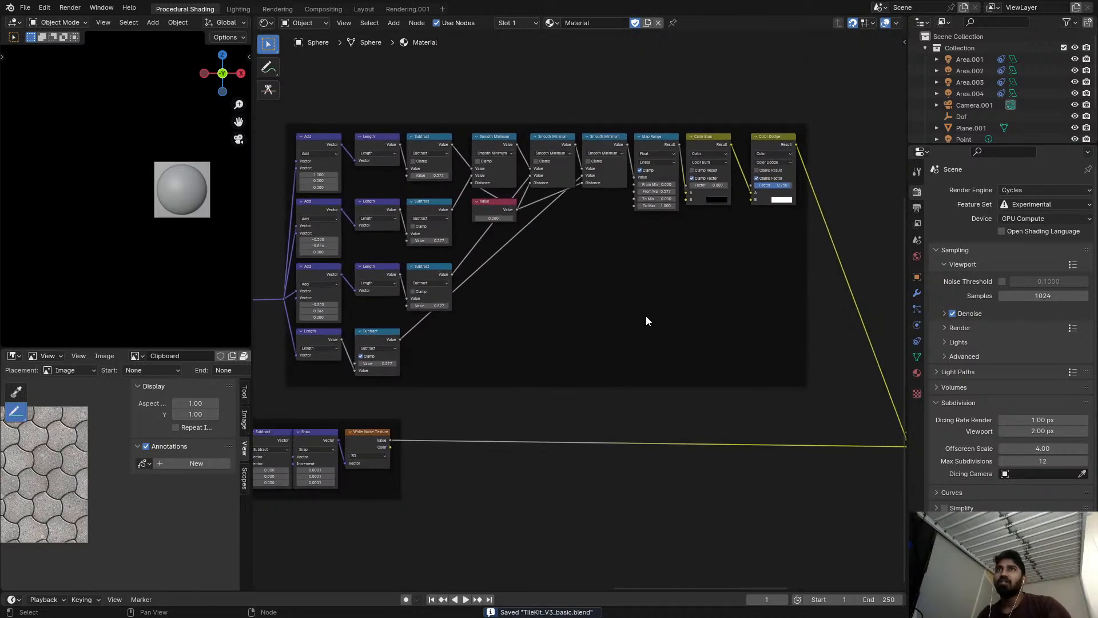
{"action": "scroll", "coordinate": [732, 265], "scroll_direction": "down", "scroll_amount": 3}
{"action": "middle_click_drag", "start_coordinate": [732, 265], "coordinate": [664, 252]}
{"action": "left_click", "coordinate": [817, 350]}
{"action": "scroll", "coordinate": [782, 352], "scroll_direction": "down", "scroll_amount": 3}
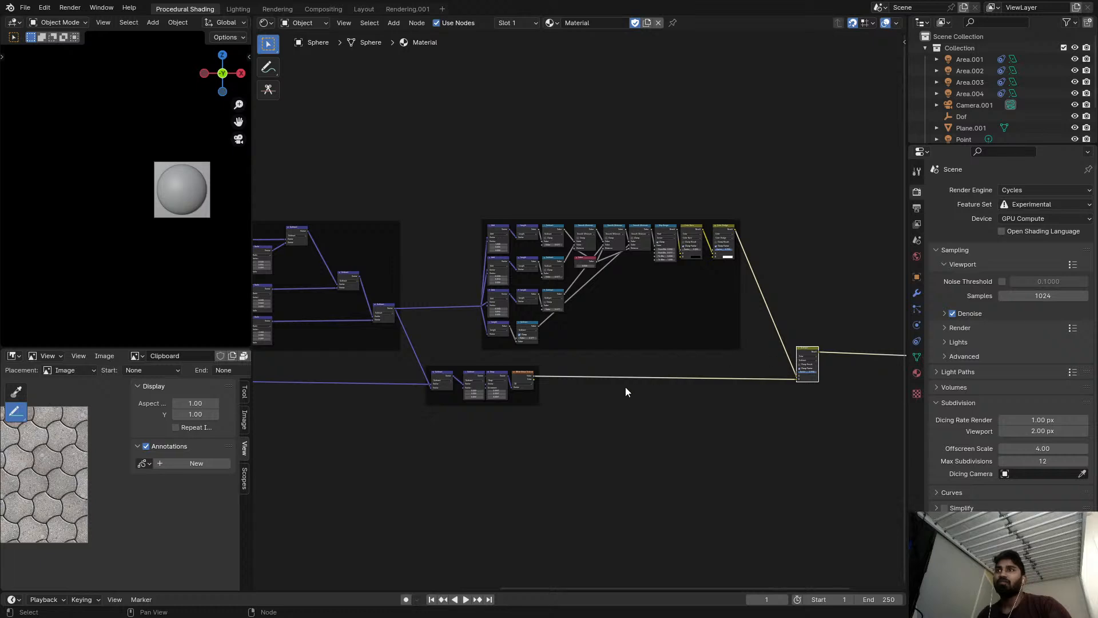
{"action": "scroll", "coordinate": [519, 375], "scroll_direction": "down", "scroll_amount": 5}
{"action": "middle_click_drag", "start_coordinate": [538, 364], "coordinate": [633, 353]}
{"action": "middle_click_drag", "start_coordinate": [395, 310], "coordinate": [566, 334]}
{"action": "scroll", "coordinate": [601, 286], "scroll_direction": "up", "scroll_amount": 11}
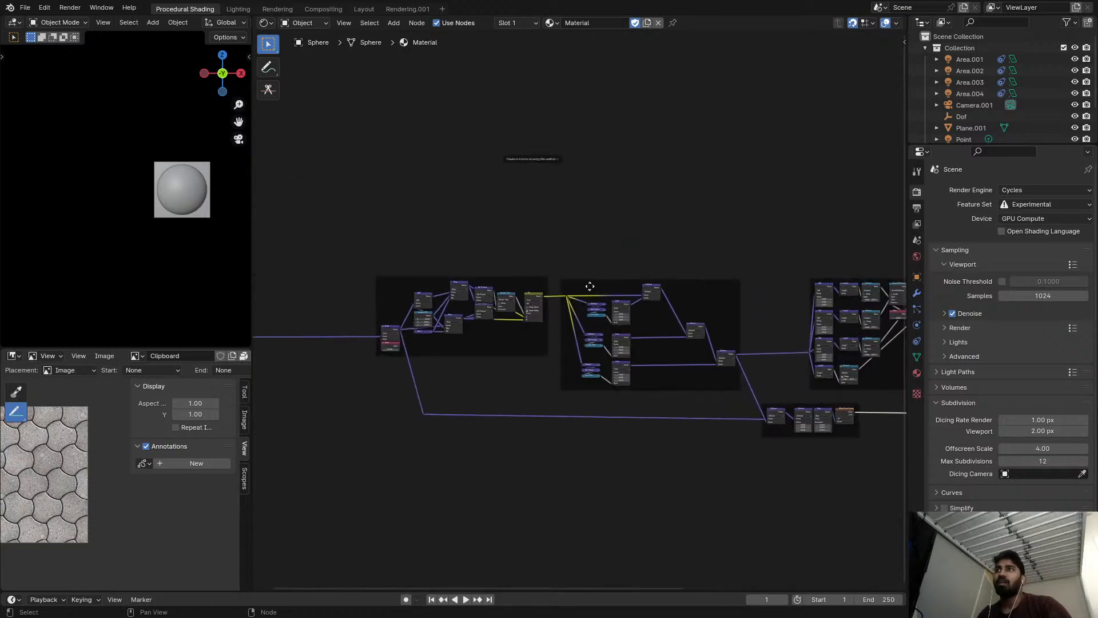
{"action": "middle_click_drag", "start_coordinate": [785, 364], "coordinate": [714, 340]}
Switch the viewport to rendered shading and preview the tiling frame's Mix node on the sphere.
{"action": "key", "text": "z"}
{"action": "left_click", "coordinate": [182, 163]}
{"action": "middle_click_drag", "start_coordinate": [451, 271], "coordinate": [619, 261]}
{"action": "scroll", "coordinate": [622, 263], "scroll_direction": "up", "scroll_amount": 6}
{"action": "left_click", "coordinate": [578, 288], "text": "ctrl+shift"}
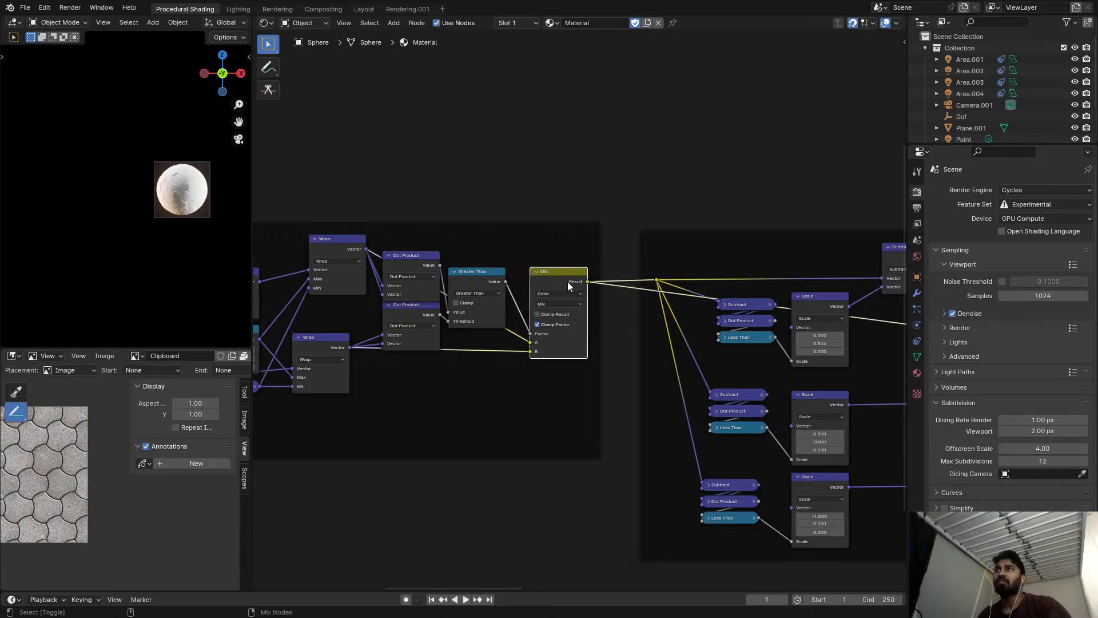
{"action": "scroll", "coordinate": [203, 191], "scroll_direction": "up", "scroll_amount": 5}
{"action": "scroll", "coordinate": [394, 213], "scroll_direction": "up", "scroll_amount": 4}
Label the frame around the tiling nodes "Hex tiling setup".
{"action": "left_click", "coordinate": [462, 235]}
{"action": "middle_click_drag", "start_coordinate": [463, 235], "coordinate": [666, 242]}
{"action": "key", "text": "F2"}
{"action": "type", "text": "Hex tiling setup"}
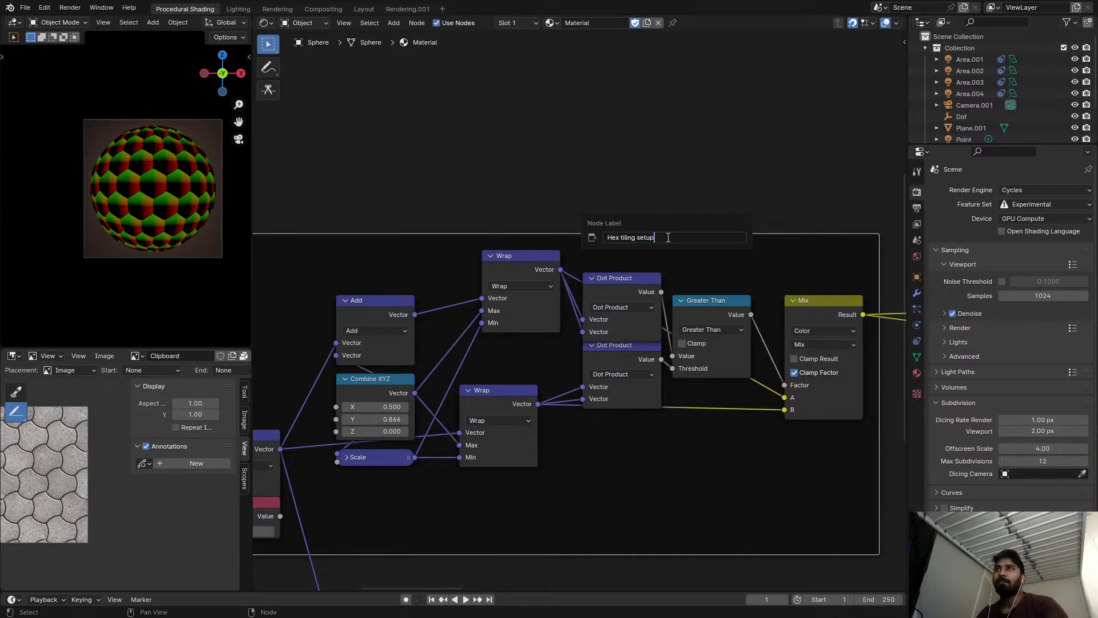
{"action": "key", "text": "Return"}
Label the frame with the three Less Than branches "Edge fixing".
{"action": "scroll", "coordinate": [620, 300], "scroll_direction": "down", "scroll_amount": 3}
{"action": "middle_click_drag", "start_coordinate": [620, 300], "coordinate": [593, 243]}
{"action": "left_click", "coordinate": [604, 204]}
{"action": "key", "text": "F2"}
{"action": "type", "text": "Edge"}
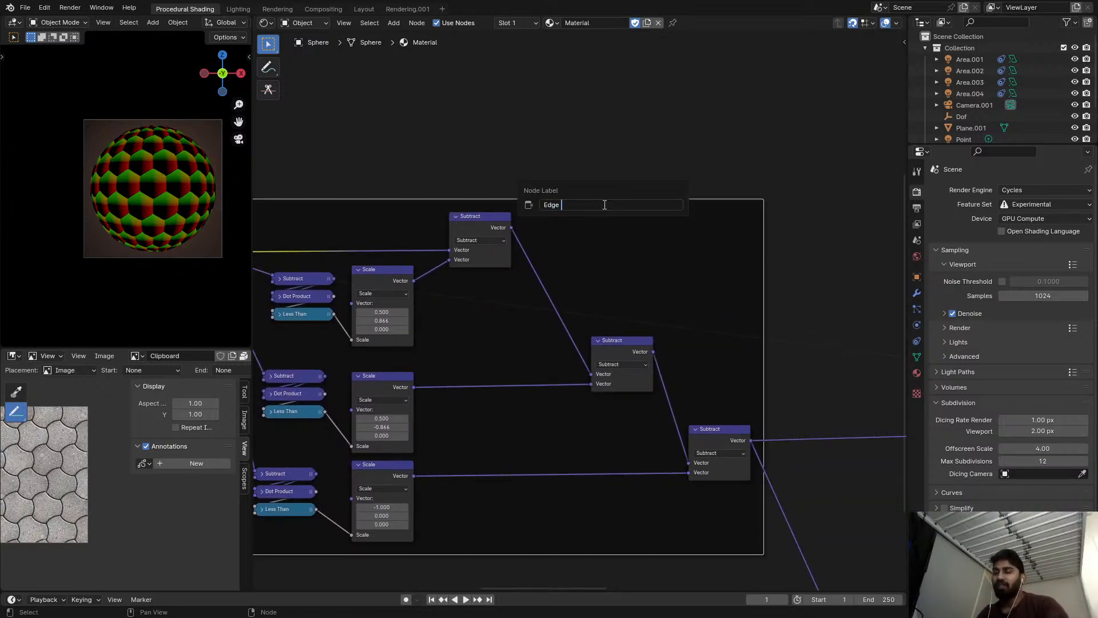
{"action": "type", "text": " fixing"}
{"action": "key", "text": "Return"}
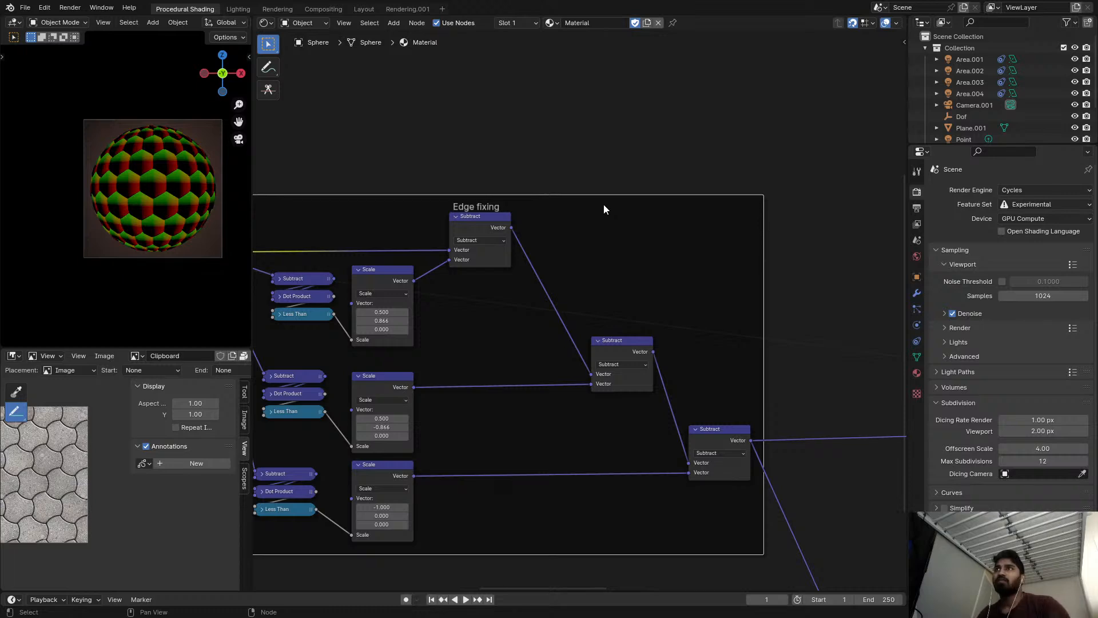
Label the frame around the Smooth Minimum, Color Burn and Color Dodge nodes "SDF generation".
{"action": "scroll", "coordinate": [664, 272], "scroll_direction": "down", "scroll_amount": 2}
{"action": "middle_click_drag", "start_coordinate": [664, 272], "coordinate": [357, 133]}
{"action": "key", "text": "KP_Decimal"}
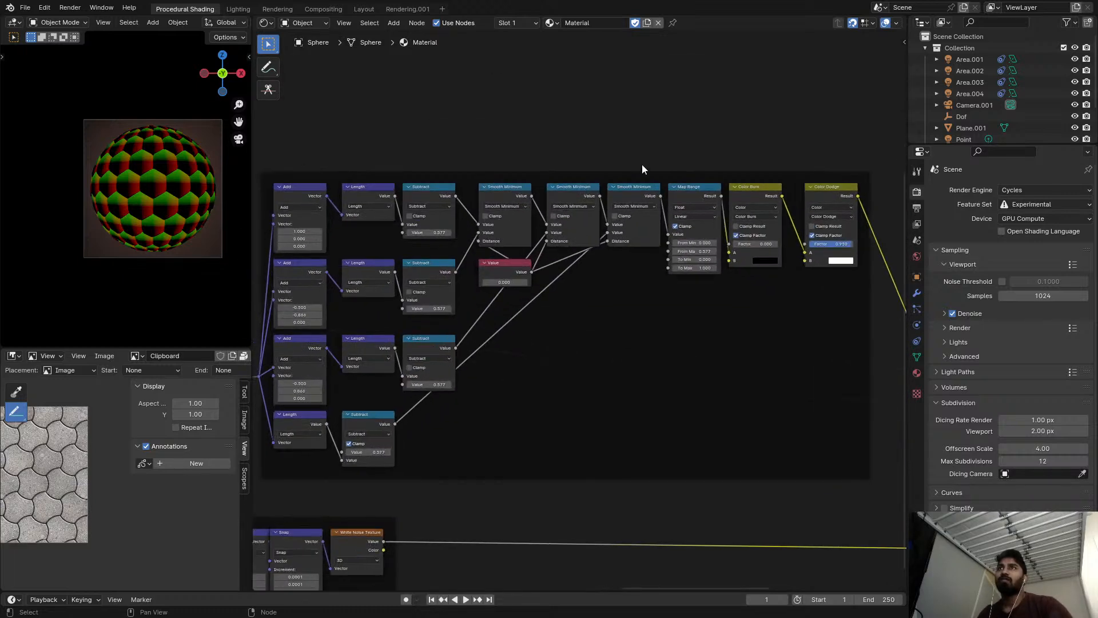
{"action": "left_click", "coordinate": [644, 175]}
{"action": "key", "text": "F2"}
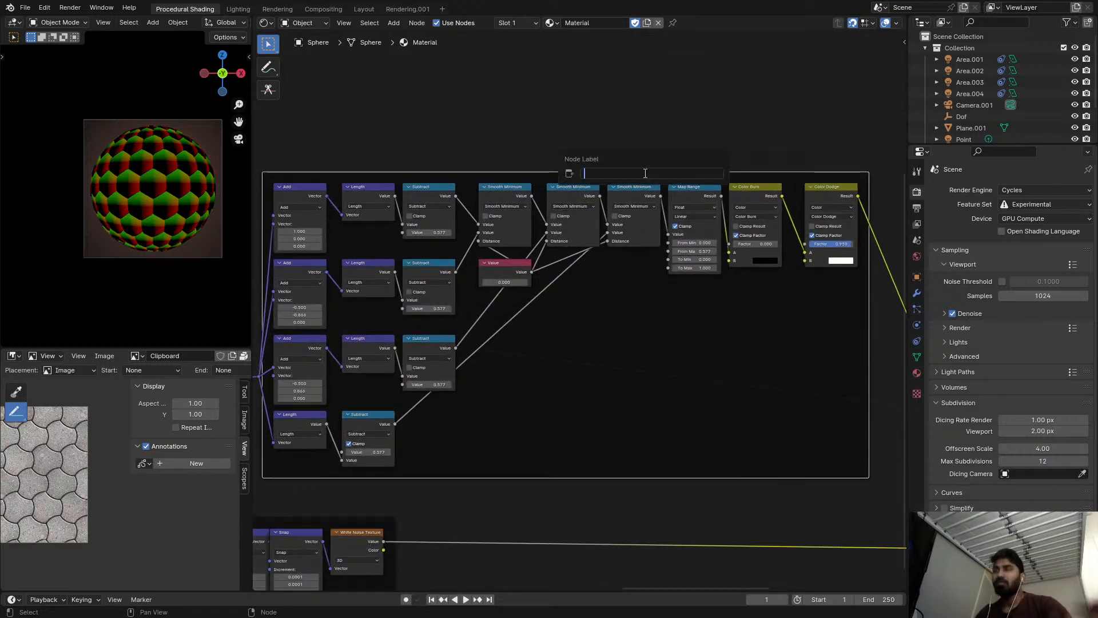
{"action": "type", "text": "SDF gne"}
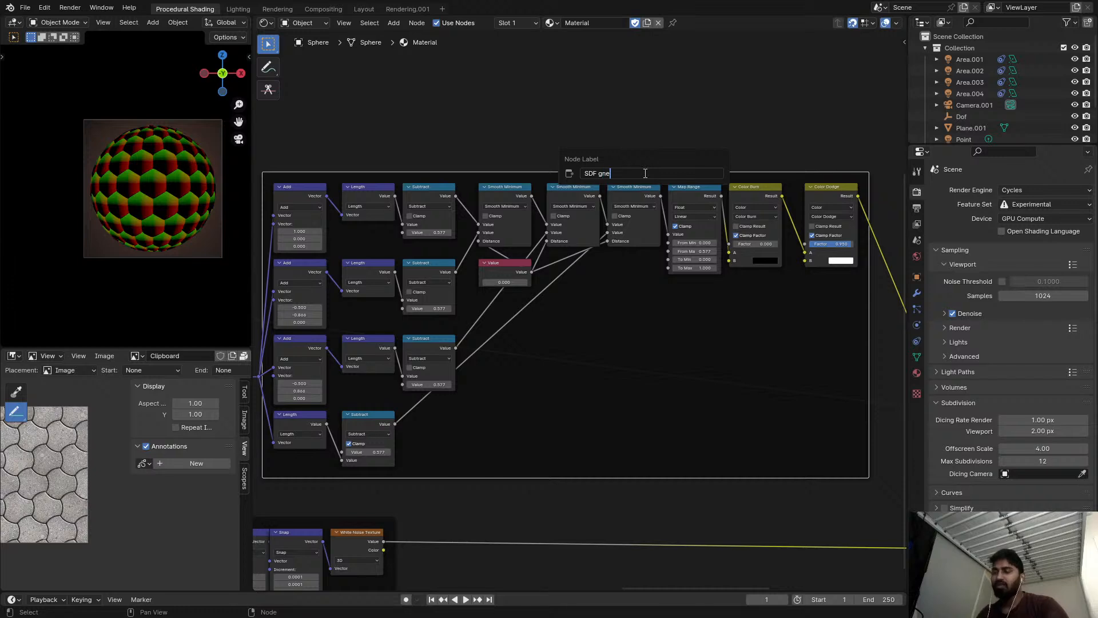
{"action": "type", "text": "eneration"}
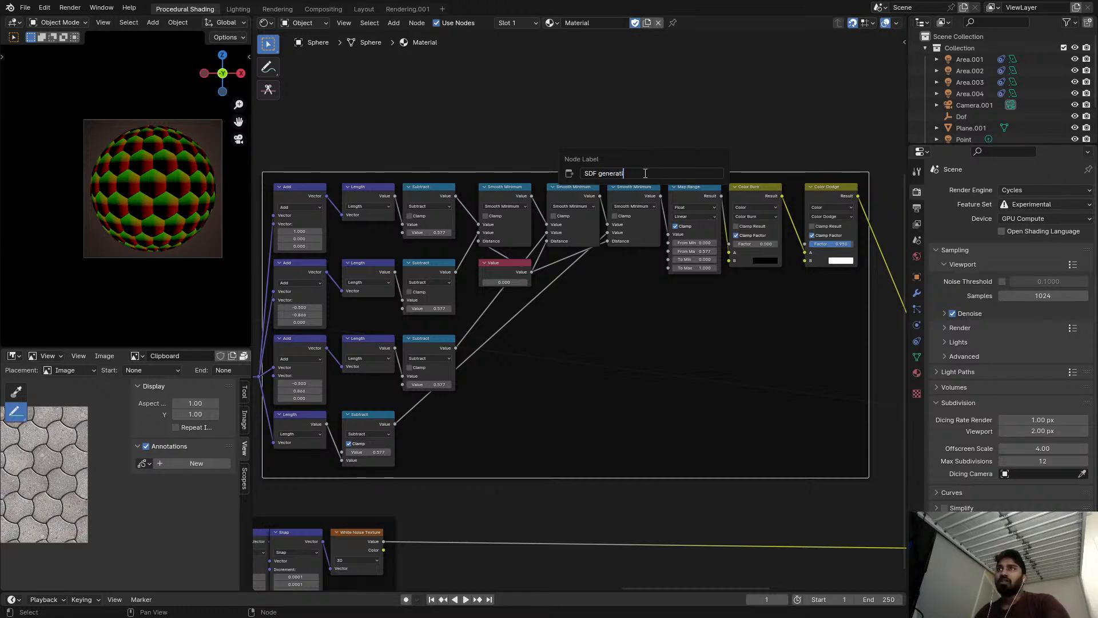
{"action": "key", "text": "Return"}
Label the frame with the Snap and White Noise Texture nodes "Random height Control".
{"action": "scroll", "coordinate": [644, 173], "scroll_direction": "down", "scroll_amount": 2}
{"action": "scroll", "coordinate": [445, 320], "scroll_direction": "up", "scroll_amount": 2}
{"action": "left_click", "coordinate": [445, 316]}
{"action": "key", "text": "F2"}
{"action": "type", "text": "Ran"}
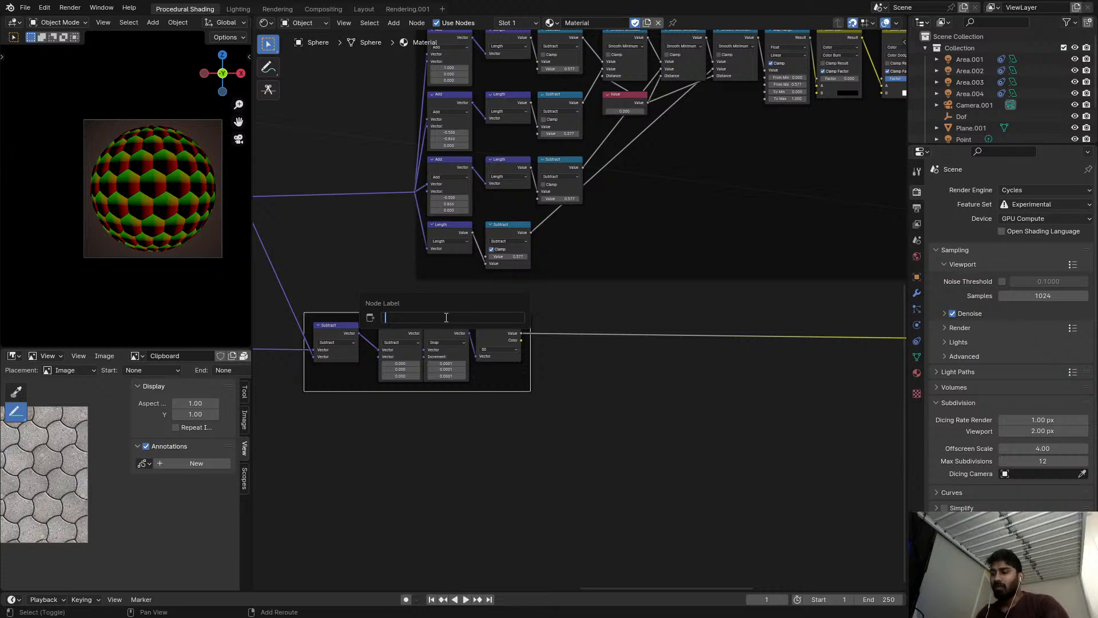
{"action": "type", "text": "dom h"}
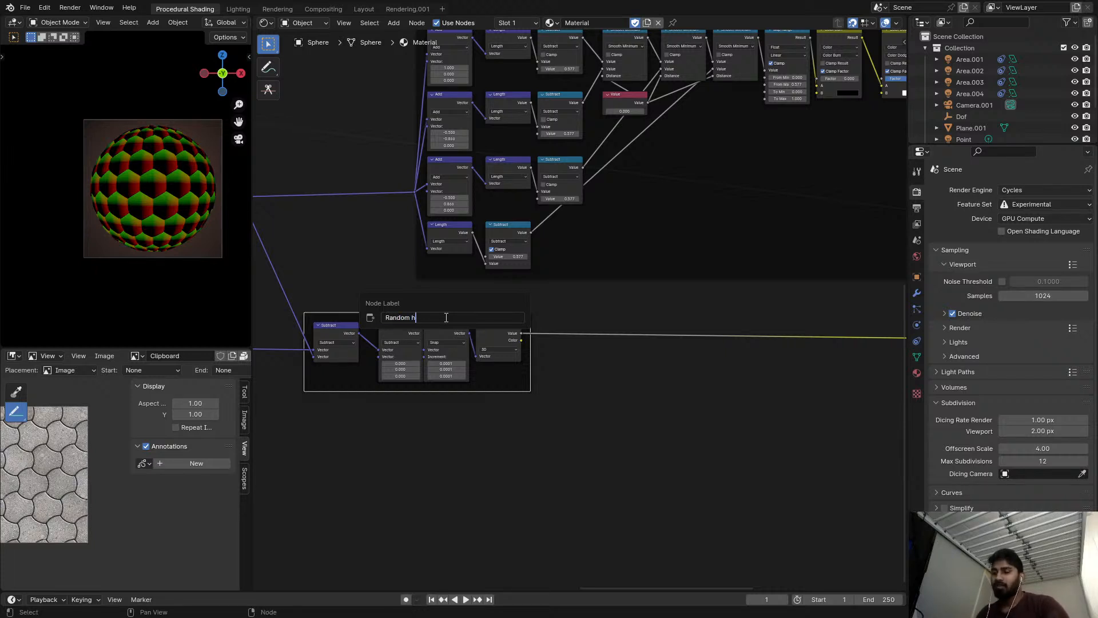
{"action": "type", "text": "eight CX"}
{"action": "key", "text": "BackSpace"}
{"action": "type", "text": "Co"}
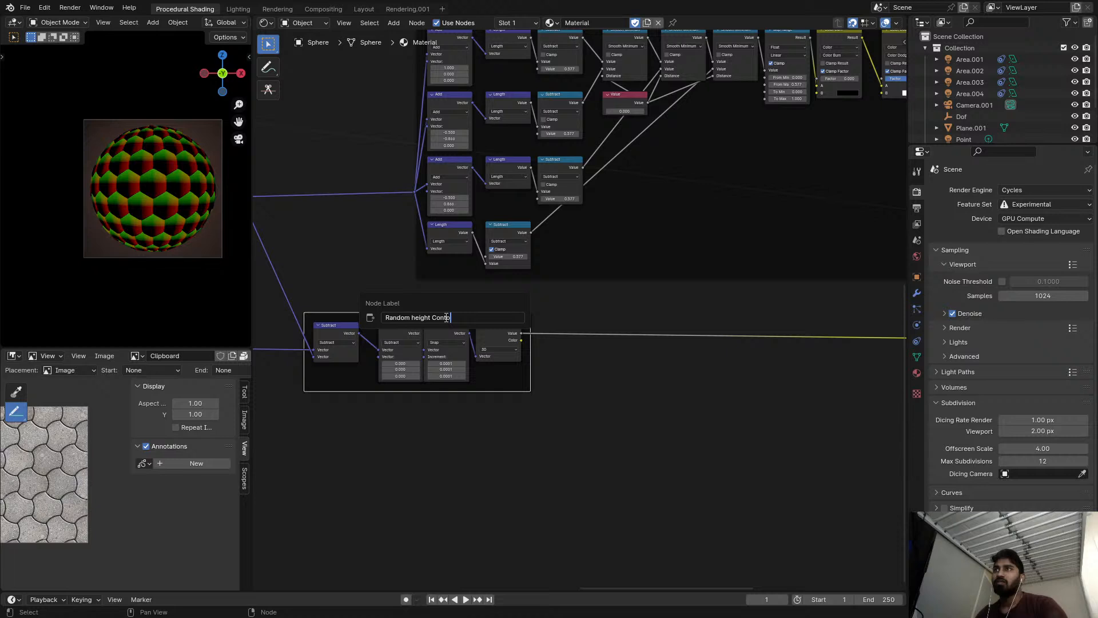
{"action": "key", "text": "Return"}
Capitalize the white noise frame's label so it reads "Random Height Control".
{"action": "scroll", "coordinate": [413, 315], "scroll_direction": "up", "scroll_amount": 4}
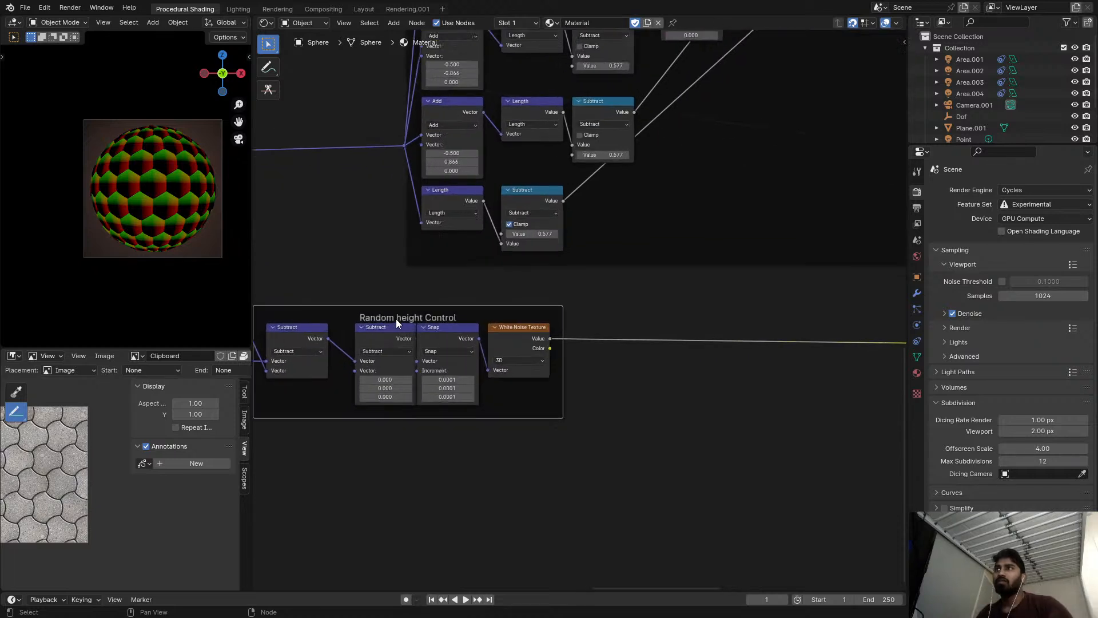
{"action": "key", "text": "F2"}
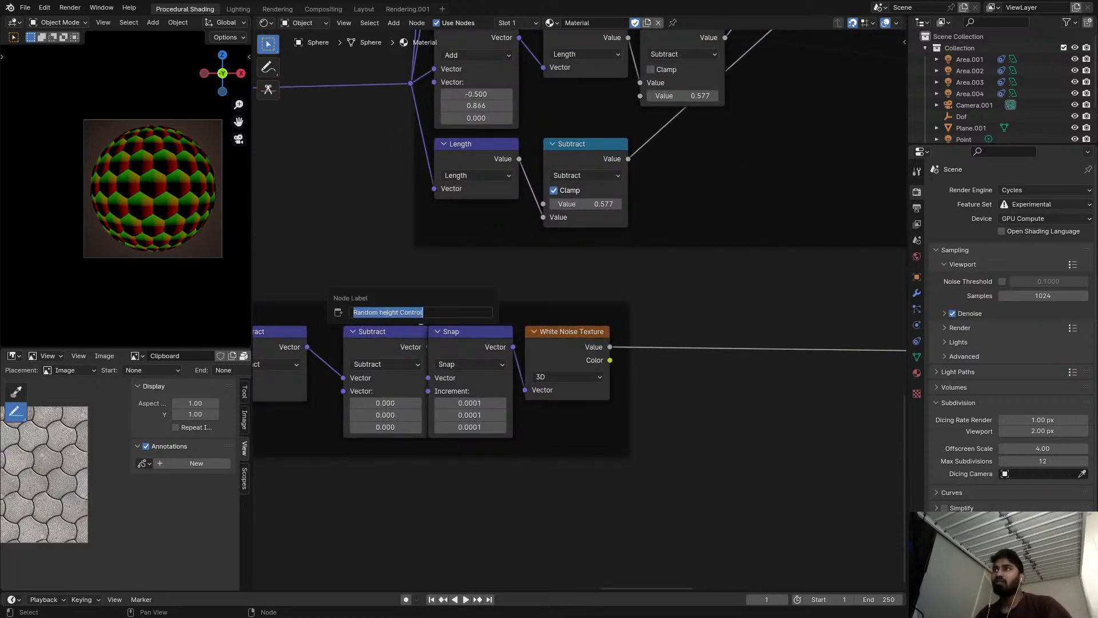
{"action": "left_click", "coordinate": [387, 311]}
{"action": "key", "text": "BackSpace"}
{"action": "type", "text": "H"}
{"action": "key", "text": "Return"}
Review the labelled frames and the credit note above the node tree.
{"action": "scroll", "coordinate": [434, 295], "scroll_direction": "down", "scroll_amount": 4}
{"action": "scroll", "coordinate": [490, 235], "scroll_direction": "down", "scroll_amount": 12}
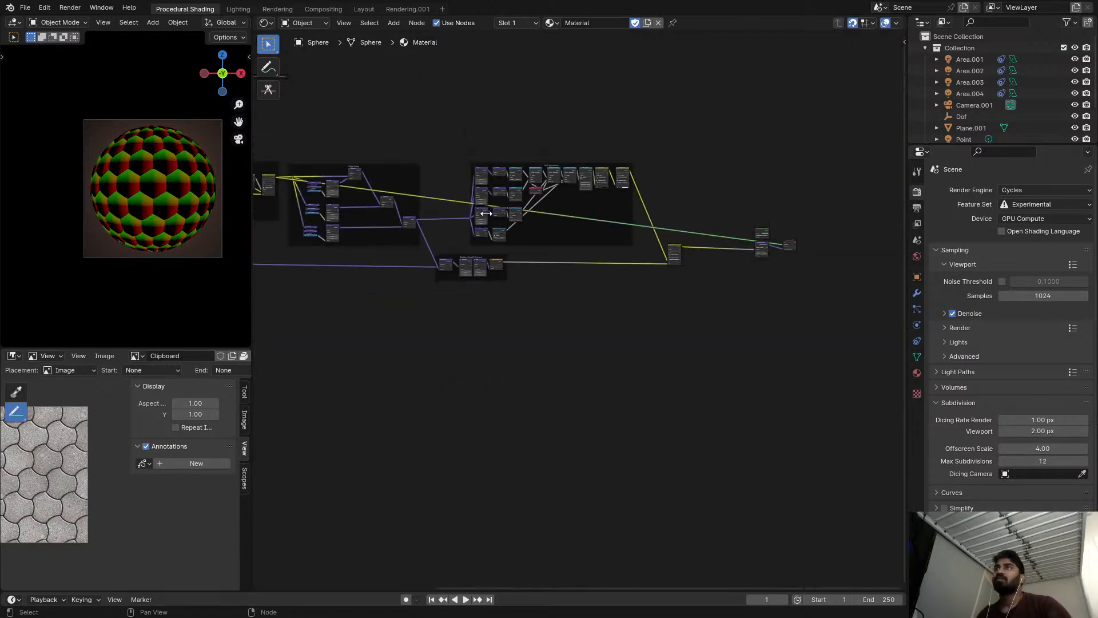
{"action": "middle_click_drag", "start_coordinate": [488, 214], "coordinate": [587, 208]}
{"action": "scroll", "coordinate": [503, 123], "scroll_direction": "up", "scroll_amount": 4}
{"action": "scroll", "coordinate": [400, 108], "scroll_direction": "up", "scroll_amount": 2}
{"action": "left_click_drag", "start_coordinate": [397, 109], "coordinate": [585, 167]}
{"action": "scroll", "coordinate": [572, 166], "scroll_direction": "up", "scroll_amount": 8}
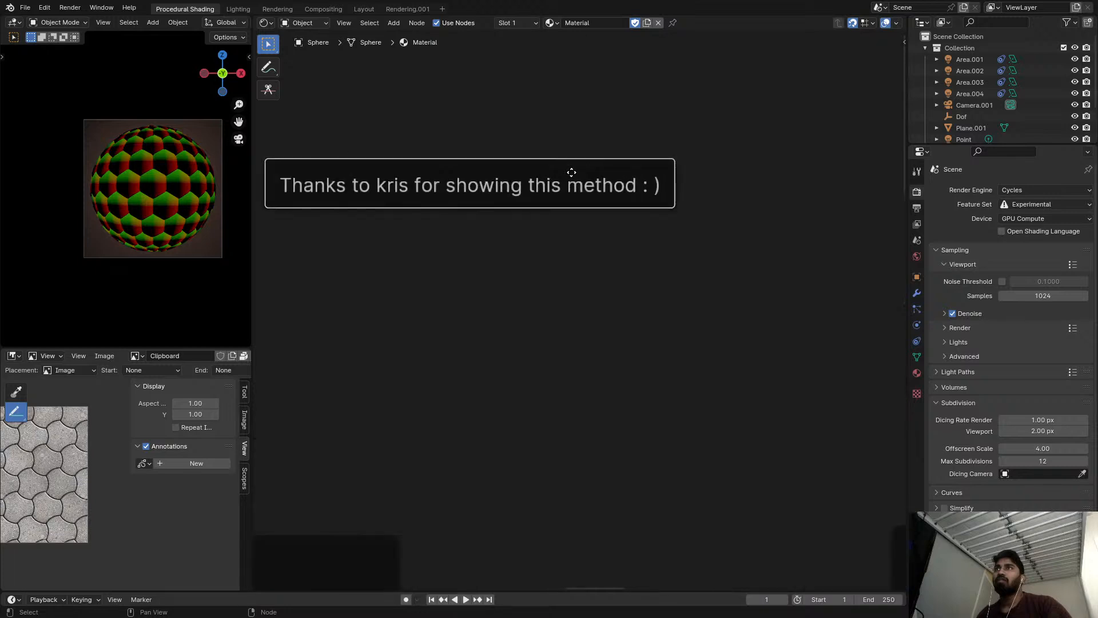
Preview the color Subtract node's output on the sphere and save the file.
{"action": "scroll", "coordinate": [572, 172], "scroll_direction": "down", "scroll_amount": 8}
{"action": "middle_click_drag", "start_coordinate": [887, 339], "coordinate": [758, 324]}
{"action": "scroll", "coordinate": [758, 325], "scroll_direction": "up", "scroll_amount": 4}
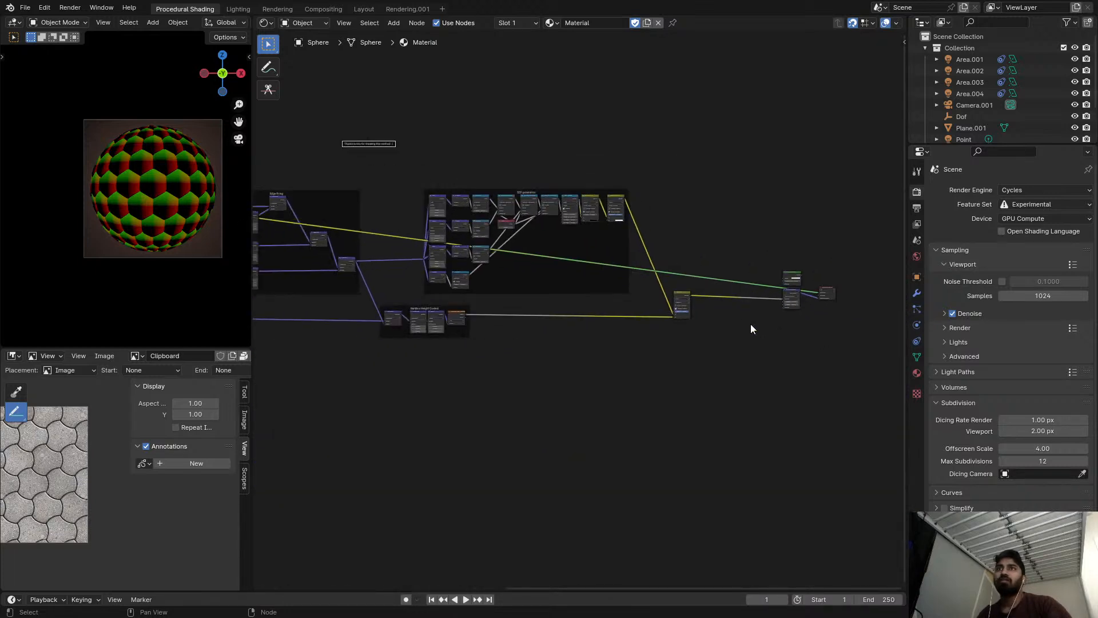
{"action": "left_click", "coordinate": [688, 294], "text": "ctrl+shift"}
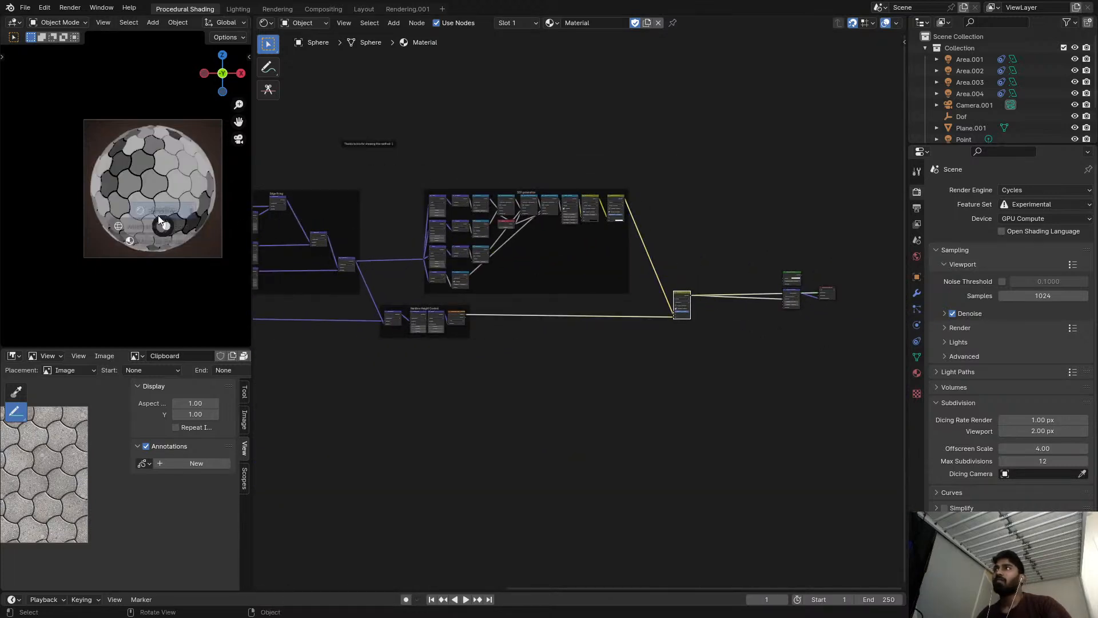
{"action": "scroll", "coordinate": [676, 280], "scroll_direction": "up", "scroll_amount": 4}
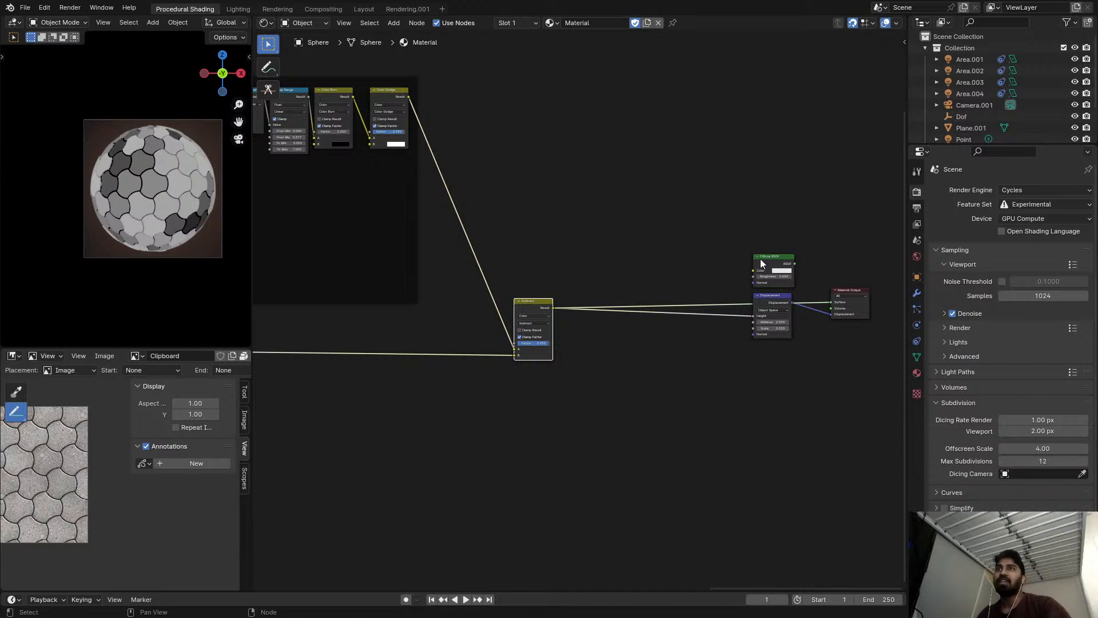
{"action": "key", "text": "ctrl+s"}
Set the Color Burn node's Factor in the SDF generation frame to about 0.033.
{"action": "middle_click_drag", "start_coordinate": [578, 185], "coordinate": [695, 190]}
{"action": "scroll", "coordinate": [451, 182], "scroll_direction": "up", "scroll_amount": 5}
{"action": "middle_click_drag", "start_coordinate": [503, 96], "coordinate": [541, 236]}
{"action": "scroll", "coordinate": [541, 235], "scroll_direction": "up", "scroll_amount": 7}
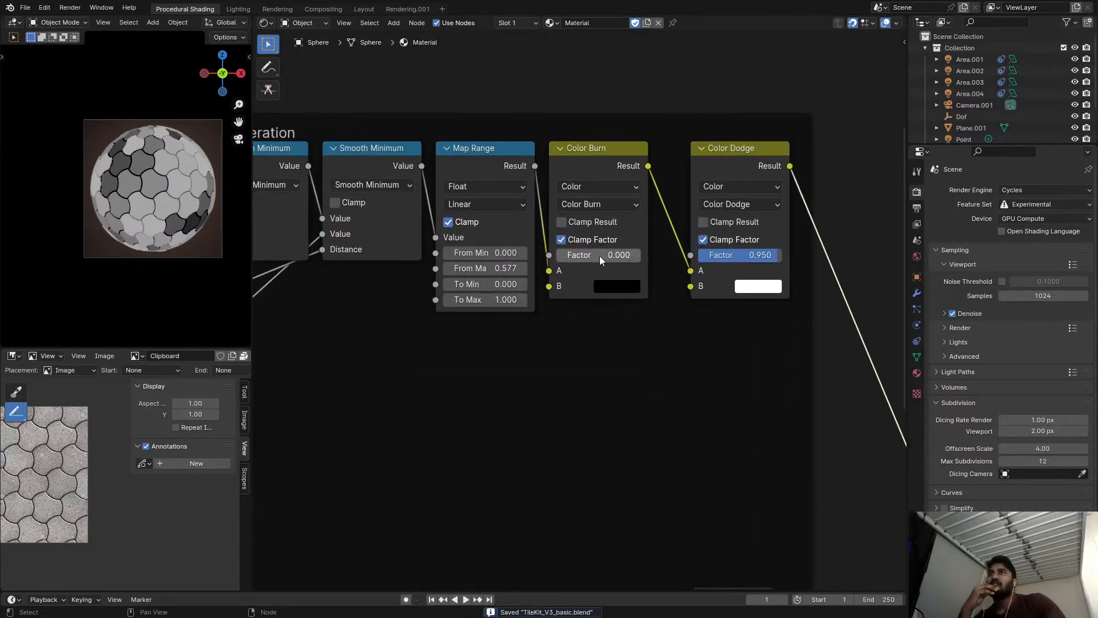
{"action": "scroll", "coordinate": [595, 256], "scroll_direction": "up", "scroll_amount": 3}
{"action": "left_click_drag", "start_coordinate": [624, 247], "coordinate": [629, 247]}
{"action": "left_click", "coordinate": [539, 255]}
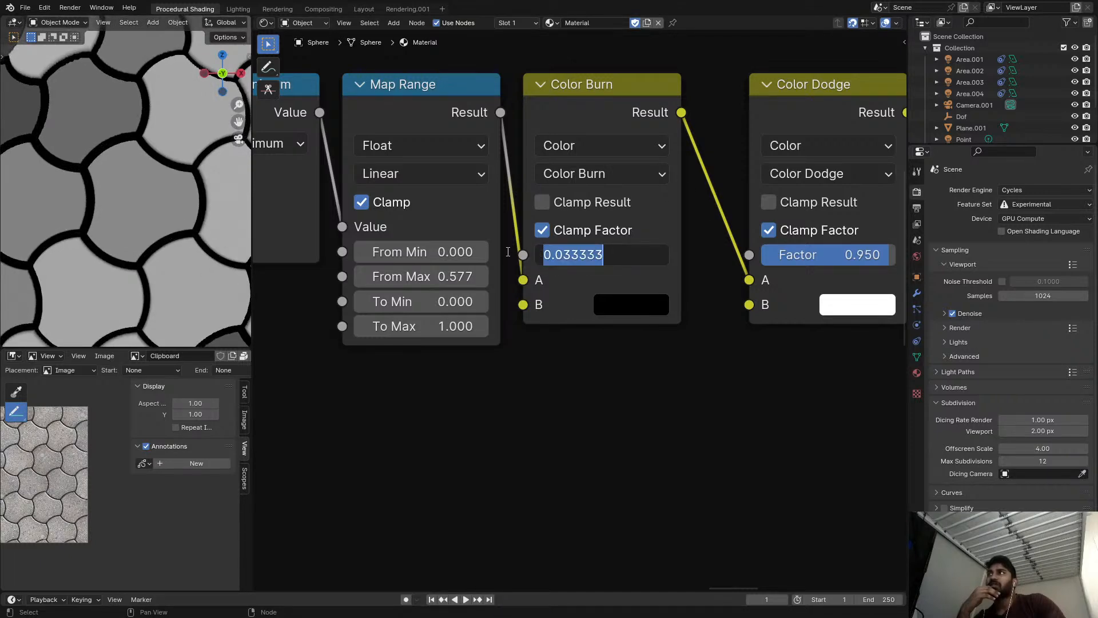
{"action": "left_click", "coordinate": [561, 349]}
Restore the Diffuse BSDF as the material's surface output, fit the sphere view and save the file.
{"action": "scroll", "coordinate": [652, 409], "scroll_direction": "down", "scroll_amount": 6}
{"action": "scroll", "coordinate": [682, 430], "scroll_direction": "down", "scroll_amount": 4}
{"action": "middle_click_drag", "start_coordinate": [812, 440], "coordinate": [604, 329]}
{"action": "scroll", "coordinate": [731, 353], "scroll_direction": "down", "scroll_amount": 3}
{"action": "middle_click_drag", "start_coordinate": [818, 421], "coordinate": [695, 336]}
{"action": "mouse_move", "coordinate": [830, 378]}
{"action": "middle_mouse_down"}
{"action": "mouse_move", "coordinate": [600, 325]}
{"action": "mouse_move", "coordinate": [623, 253]}
{"action": "middle_mouse_up"}
{"action": "left_click", "coordinate": [793, 313], "text": "ctrl+shift"}
{"action": "scroll", "coordinate": [18, 177], "scroll_direction": "down", "scroll_amount": 4}
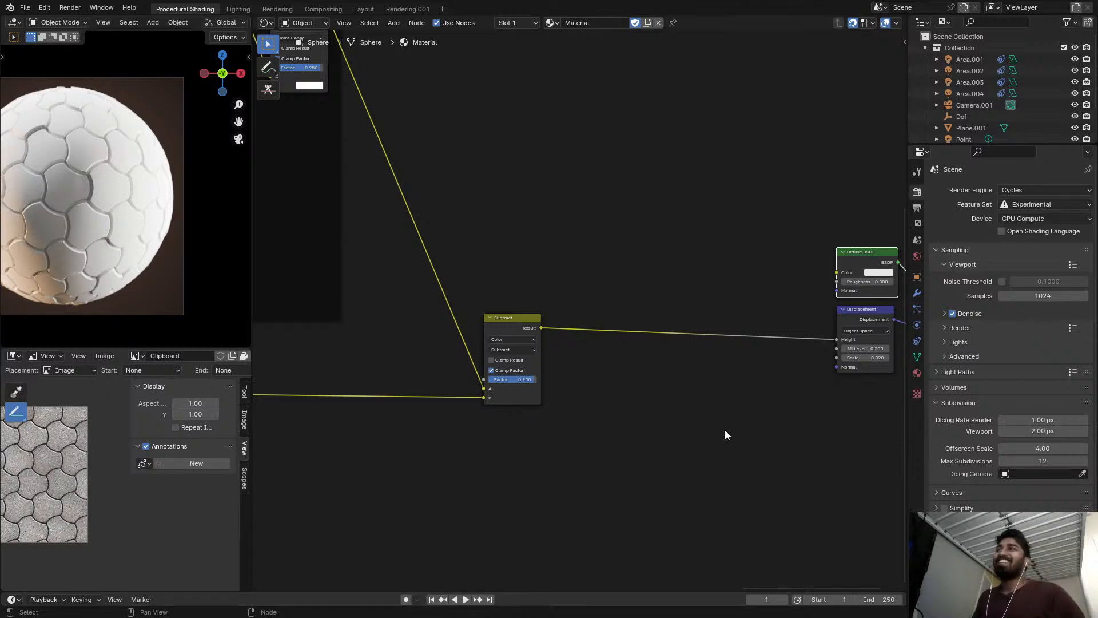
{"action": "key", "text": "Home"}
{"action": "key", "text": "ctrl+s"}
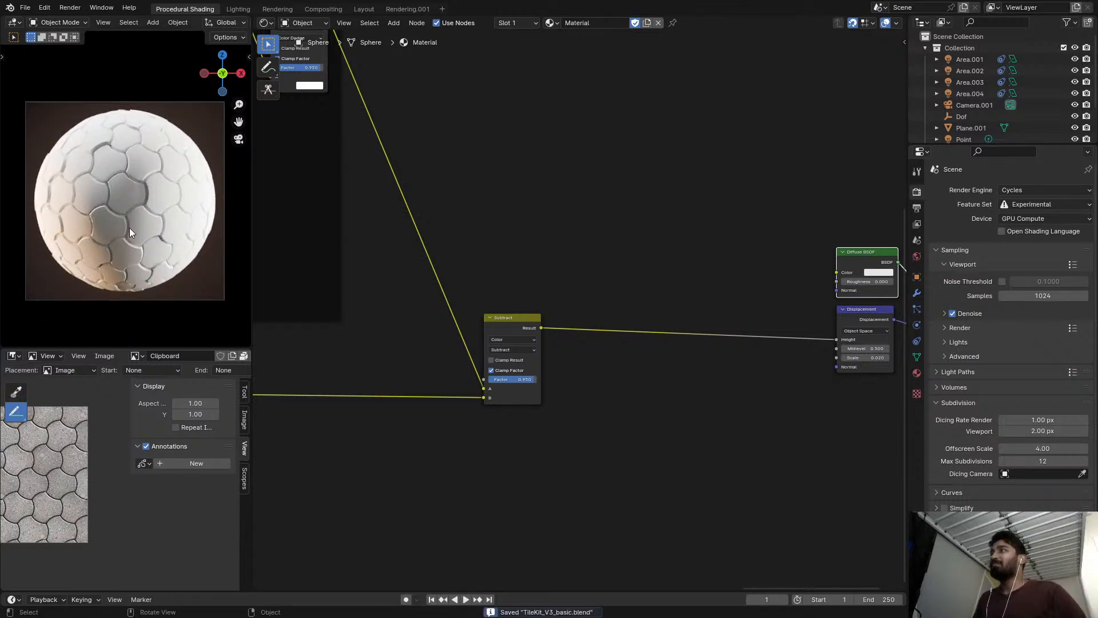
Review the whole node tree from the Material Output back to the Hex tiling setup frame, alongside the displaced sphere.
{"action": "scroll", "coordinate": [434, 281], "scroll_direction": "down", "scroll_amount": 11}
{"action": "middle_click_drag", "start_coordinate": [489, 279], "coordinate": [573, 275]}
{"action": "scroll", "coordinate": [625, 277], "scroll_direction": "up", "scroll_amount": 7}
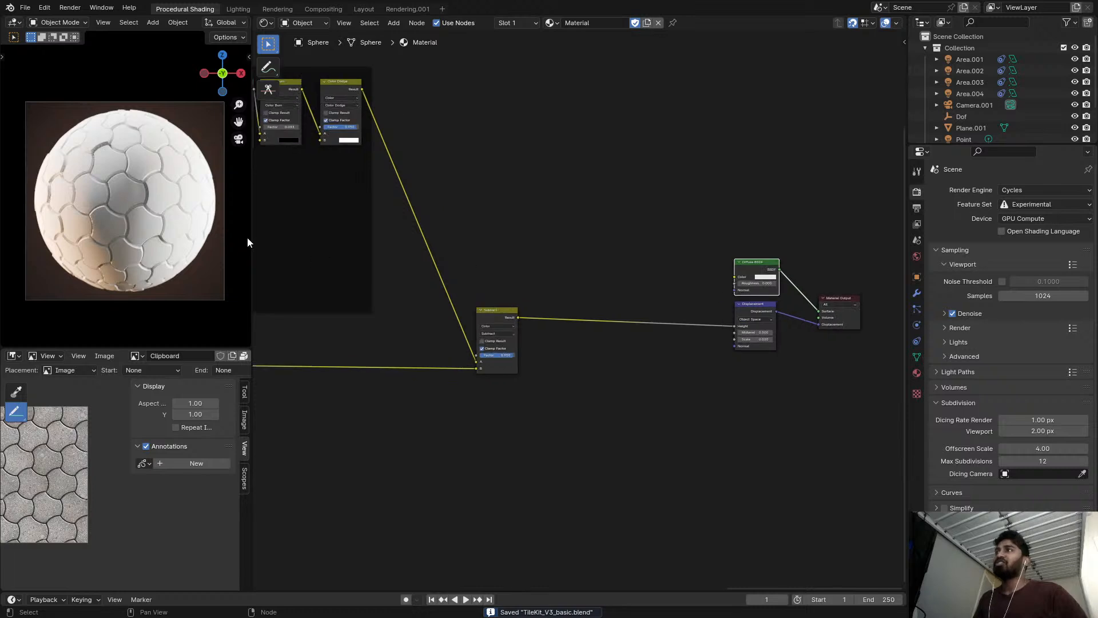
{"action": "scroll", "coordinate": [163, 246], "scroll_direction": "up", "scroll_amount": 1}
{"action": "scroll", "coordinate": [410, 217], "scroll_direction": "down", "scroll_amount": 6}
{"action": "middle_click_drag", "start_coordinate": [341, 234], "coordinate": [747, 271]}
{"action": "scroll", "coordinate": [538, 264], "scroll_direction": "down", "scroll_amount": 2}
{"action": "middle_click_drag", "start_coordinate": [537, 264], "coordinate": [775, 254]}
{"action": "scroll", "coordinate": [721, 247], "scroll_direction": "down", "scroll_amount": 4}
{"action": "scroll", "coordinate": [663, 207], "scroll_direction": "up", "scroll_amount": 5}
{"action": "middle_click_drag", "start_coordinate": [452, 229], "coordinate": [502, 238]}
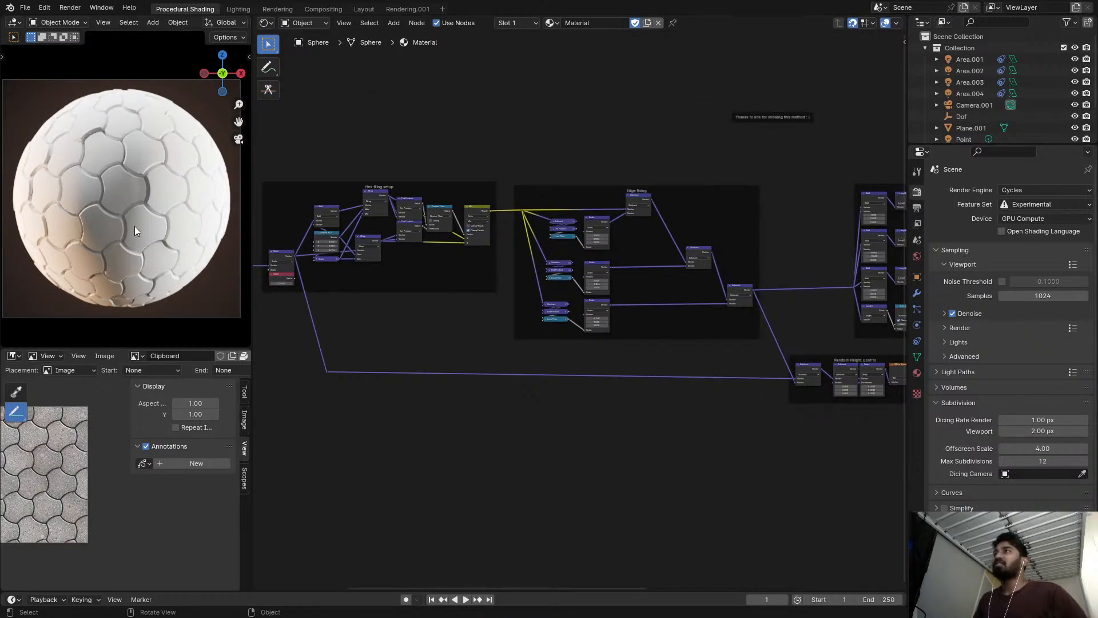
{"action": "scroll", "coordinate": [353, 250], "scroll_direction": "down", "scroll_amount": 4}
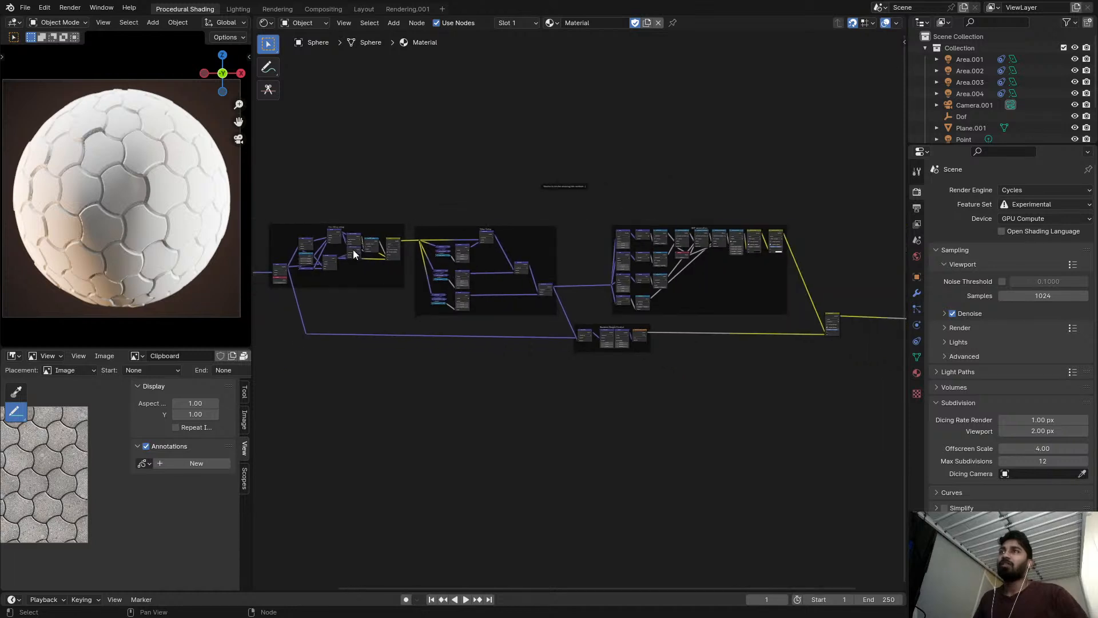
{"action": "scroll", "coordinate": [769, 241], "scroll_direction": "down", "scroll_amount": 1}
{"action": "middle_click_drag", "start_coordinate": [403, 259], "coordinate": [444, 233]}
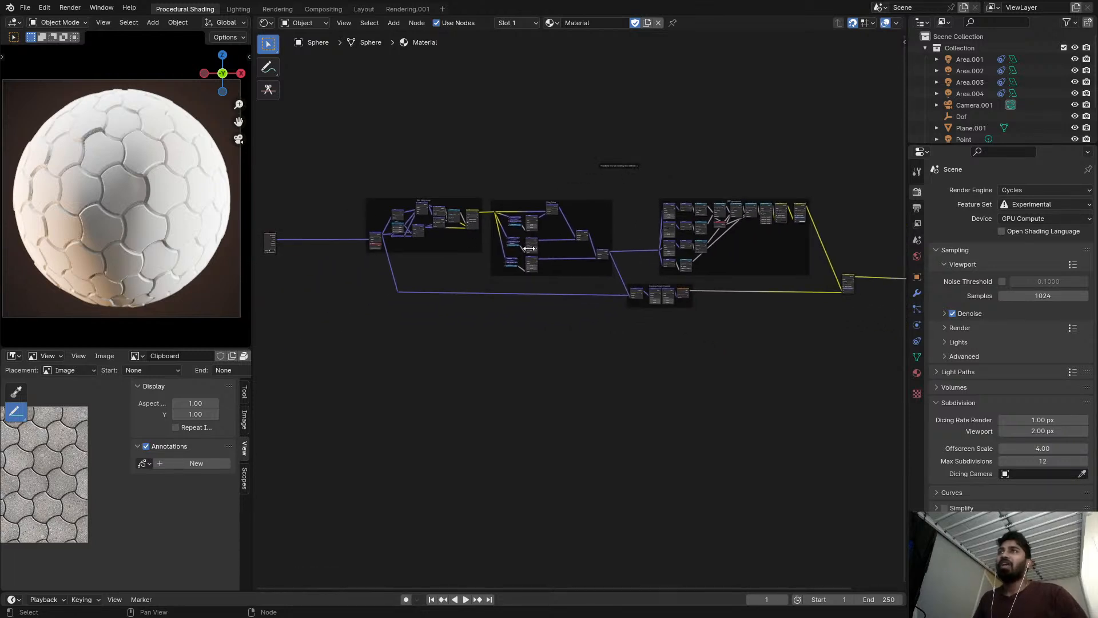
Duplicate all four labelled frames with the credit note into two rows below the original, keeping the incoming links.
{"action": "scroll", "coordinate": [526, 251], "scroll_direction": "down", "scroll_amount": 1}
{"action": "middle_click_drag", "start_coordinate": [526, 252], "coordinate": [436, 226]}
{"action": "left_click_drag", "start_coordinate": [307, 165], "coordinate": [712, 327]}
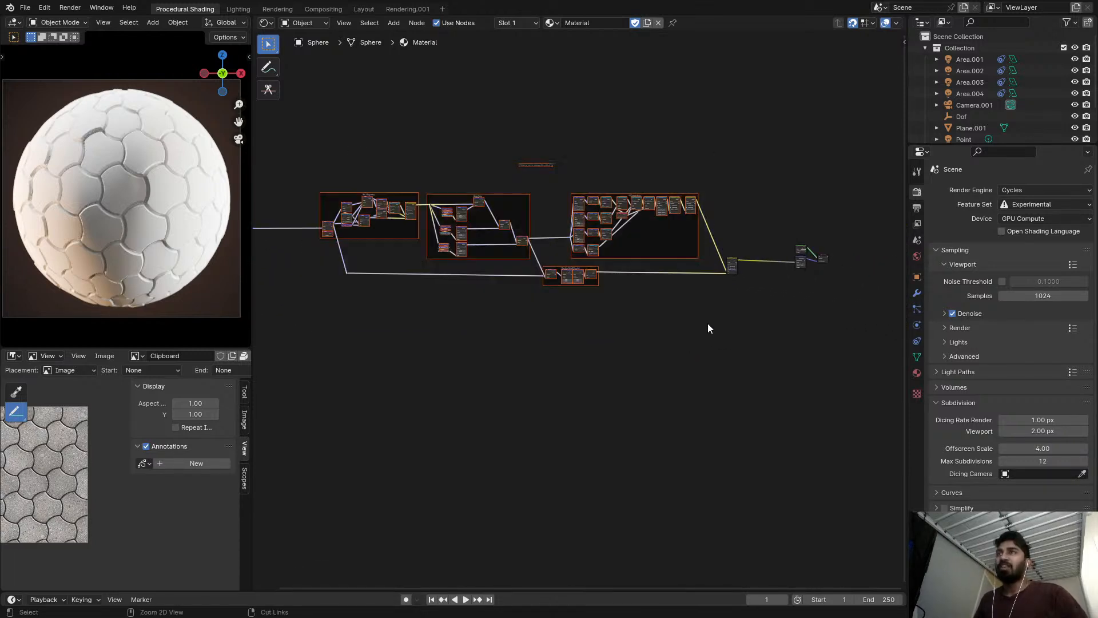
{"action": "key", "text": "shift+d"}
{"action": "left_click", "coordinate": [698, 559]}
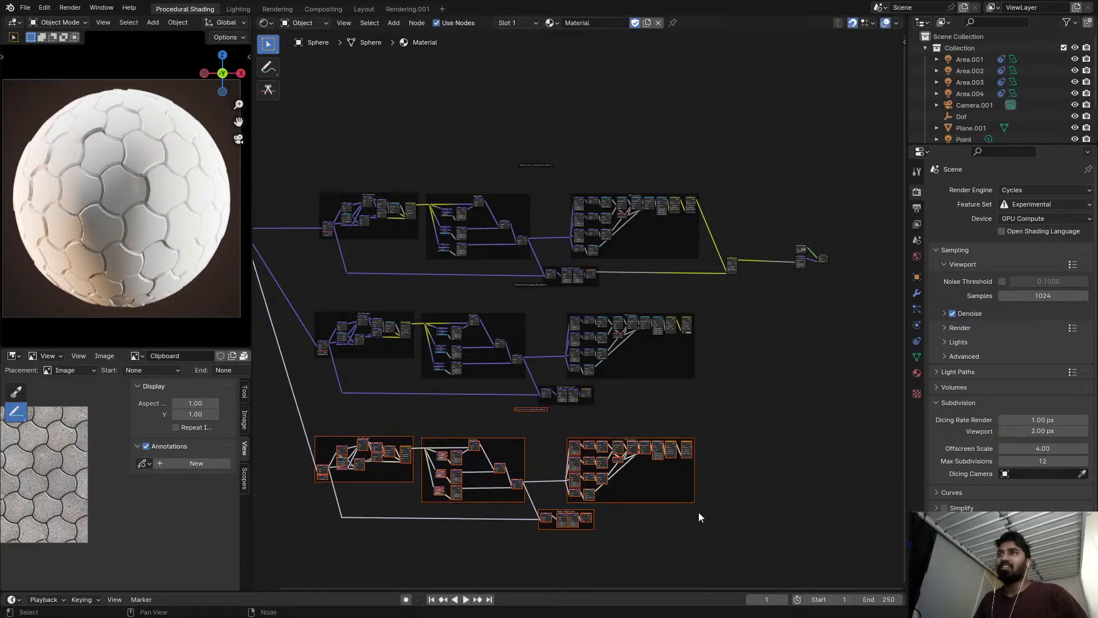
Delete the two duplicated rows of frames and the leftover copy of the credit note below the Edge fixing frame.
{"action": "key", "text": "Home"}
{"action": "left_click_drag", "start_coordinate": [749, 479], "coordinate": [342, 251]}
{"action": "left_click", "coordinate": [745, 337]}
{"action": "middle_click_drag", "start_coordinate": [767, 256], "coordinate": [724, 267]}
{"action": "scroll", "coordinate": [724, 266], "scroll_direction": "up", "scroll_amount": 1}
{"action": "key", "text": "Home"}
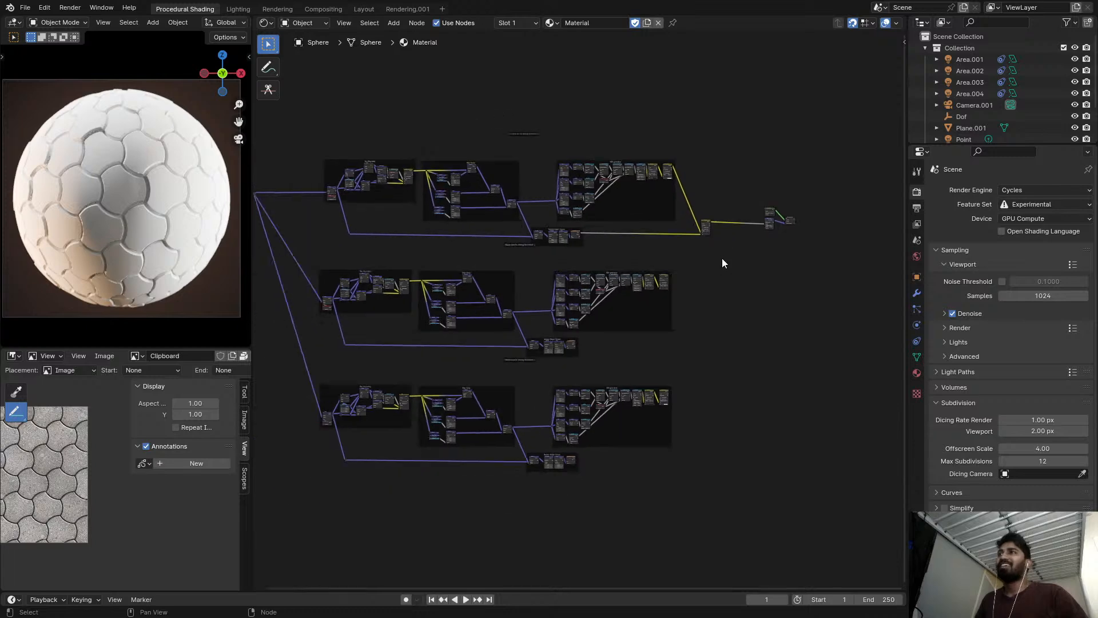
{"action": "left_click_drag", "start_coordinate": [770, 502], "coordinate": [322, 252]}
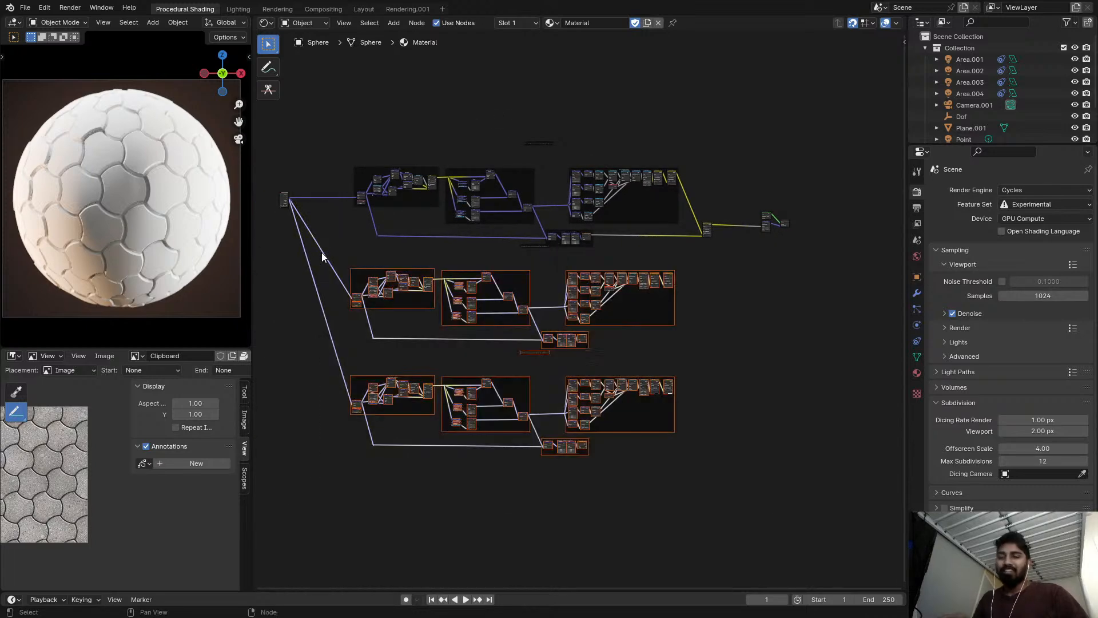
{"action": "key", "text": "x"}
{"action": "scroll", "coordinate": [478, 275], "scroll_direction": "up", "scroll_amount": 4}
{"action": "scroll", "coordinate": [546, 325], "scroll_direction": "up", "scroll_amount": 2}
{"action": "left_click", "coordinate": [546, 326]}
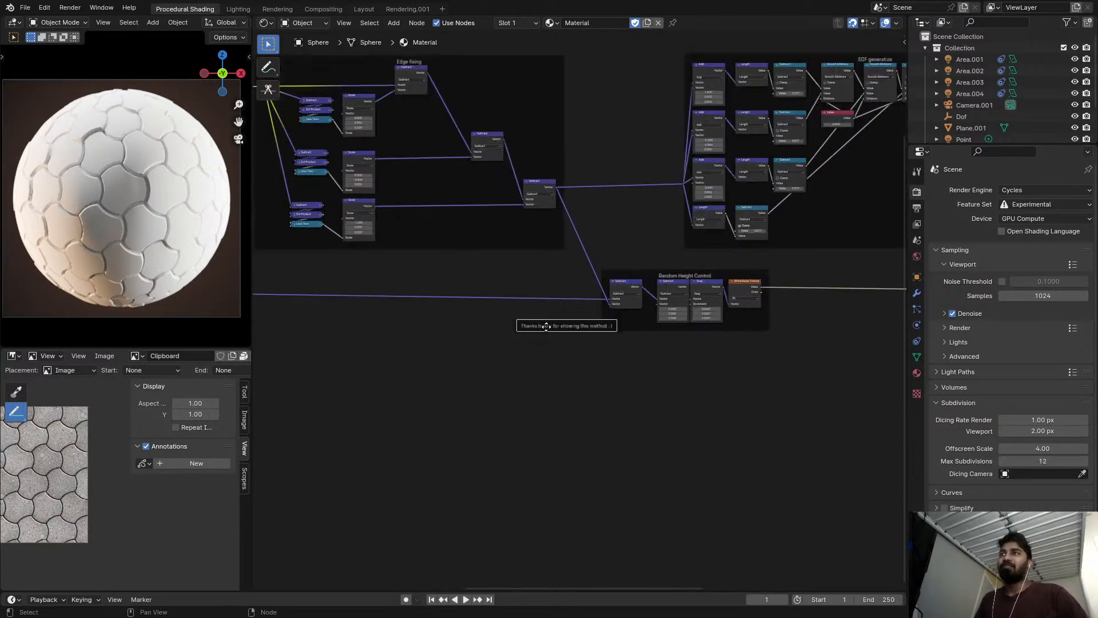
{"action": "middle_click_drag", "start_coordinate": [551, 326], "coordinate": [527, 526]}
Check the original credit note above the frames and save the file.
{"action": "scroll", "coordinate": [558, 176], "scroll_direction": "up", "scroll_amount": 5}
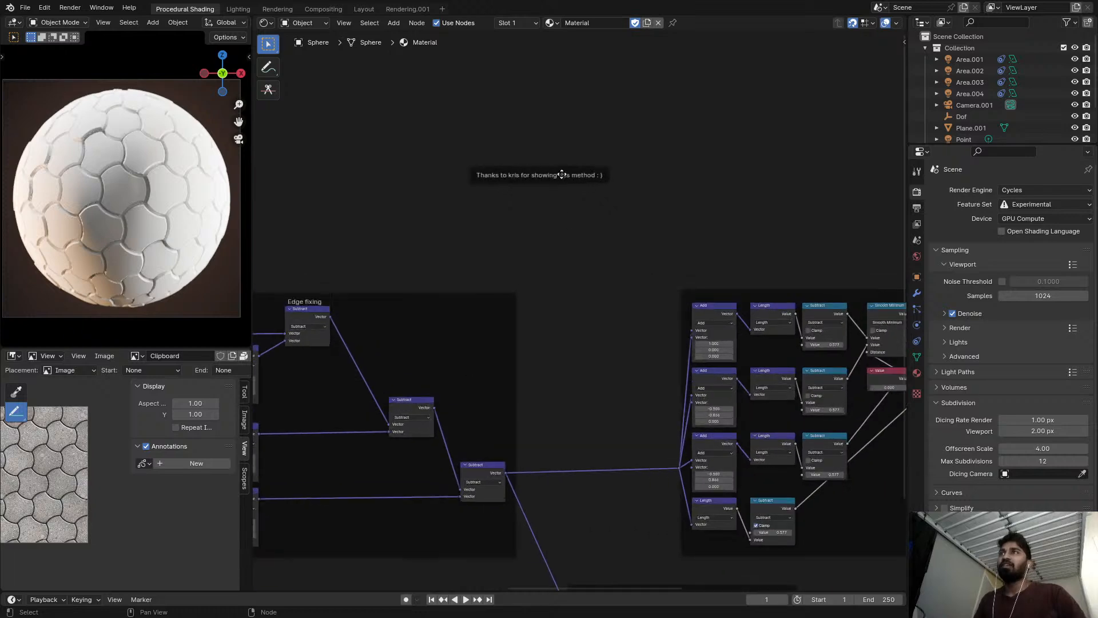
{"action": "scroll", "coordinate": [555, 176], "scroll_direction": "up", "scroll_amount": 1}
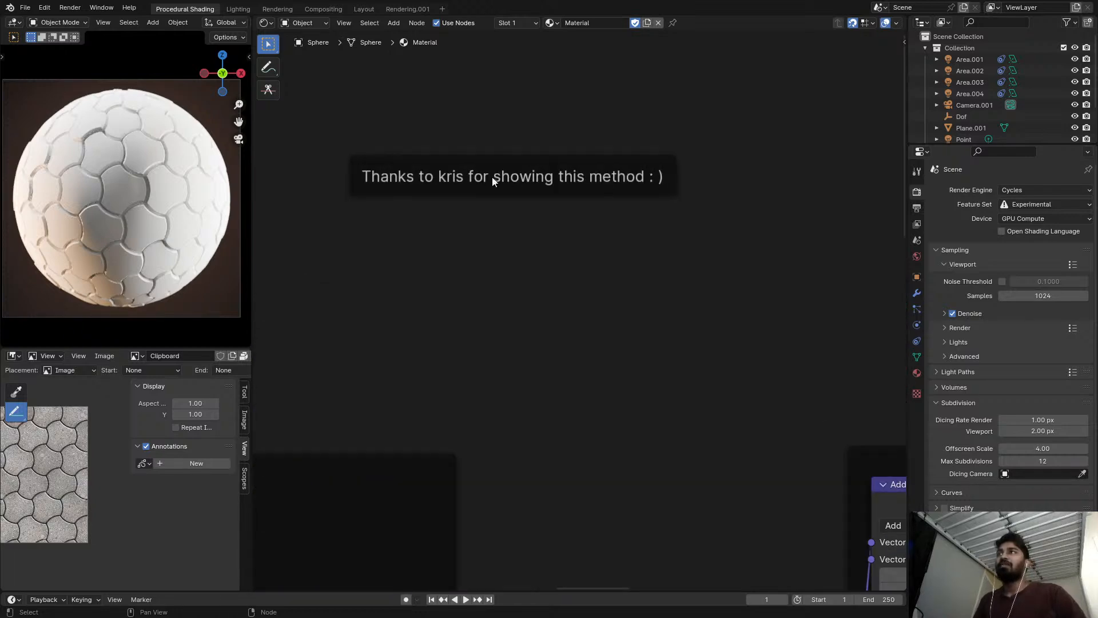
{"action": "scroll", "coordinate": [582, 188], "scroll_direction": "down", "scroll_amount": 8}
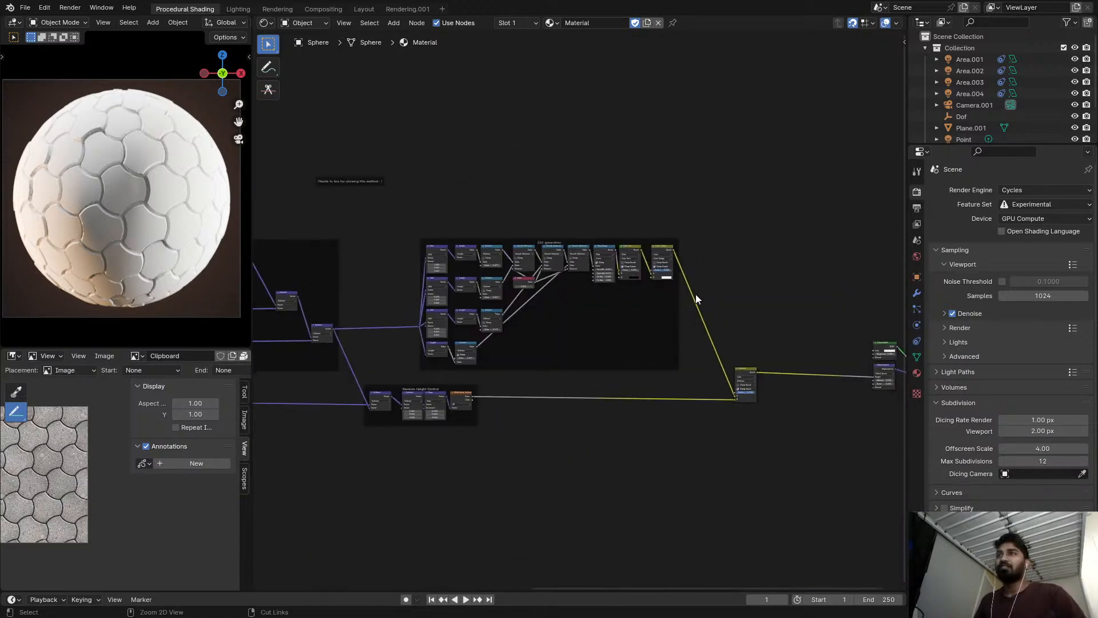
{"action": "key", "text": "ctrl+s"}
Inspect the Diffuse BSDF and Displacement nodes and compare them with the displaced tiles on the sphere.
{"action": "scroll", "coordinate": [714, 315], "scroll_direction": "up", "scroll_amount": 7}
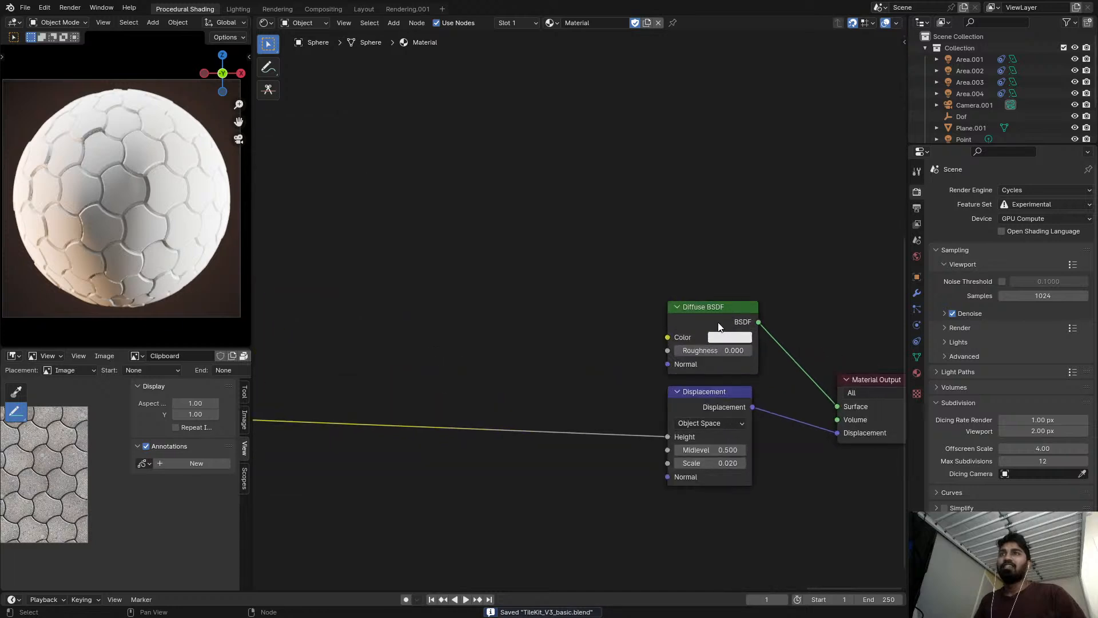
{"action": "scroll", "coordinate": [719, 326], "scroll_direction": "up", "scroll_amount": 1}
{"action": "scroll", "coordinate": [141, 211], "scroll_direction": "up", "scroll_amount": 3}
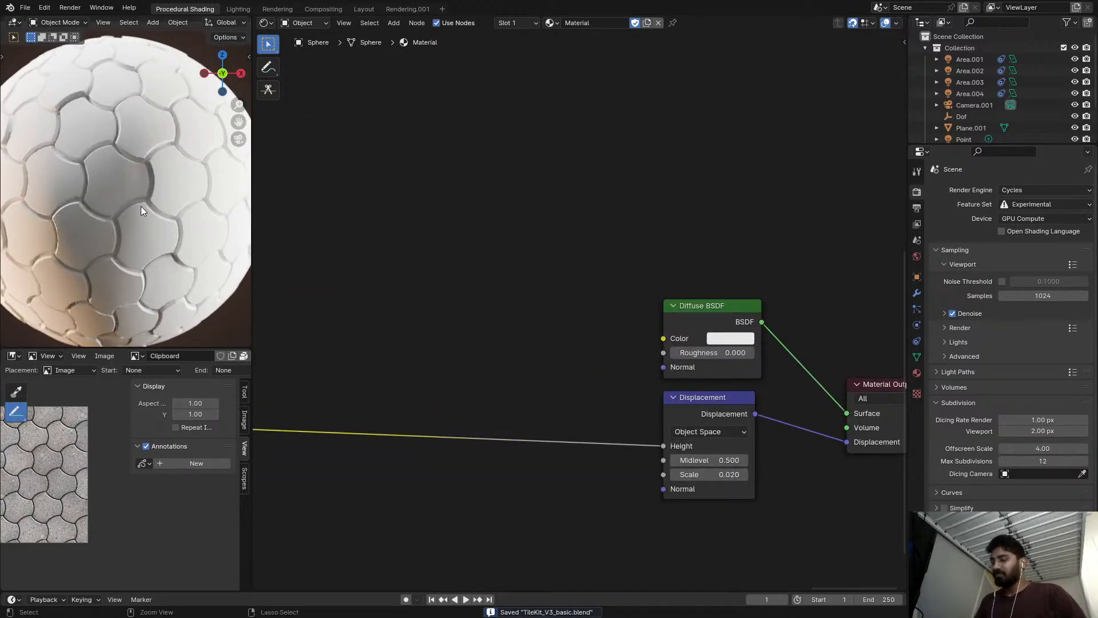
{"action": "scroll", "coordinate": [465, 278], "scroll_direction": "down", "scroll_amount": 4}
{"action": "scroll", "coordinate": [555, 322], "scroll_direction": "up", "scroll_amount": 3}
{"action": "middle_click_drag", "start_coordinate": [527, 336], "coordinate": [589, 297]}
{"action": "scroll", "coordinate": [551, 324], "scroll_direction": "down", "scroll_amount": 1}
{"action": "middle_click_drag", "start_coordinate": [410, 279], "coordinate": [527, 275]}
{"action": "scroll", "coordinate": [366, 269], "scroll_direction": "down", "scroll_amount": 2}
{"action": "scroll", "coordinate": [127, 251], "scroll_direction": "down", "scroll_amount": 3}
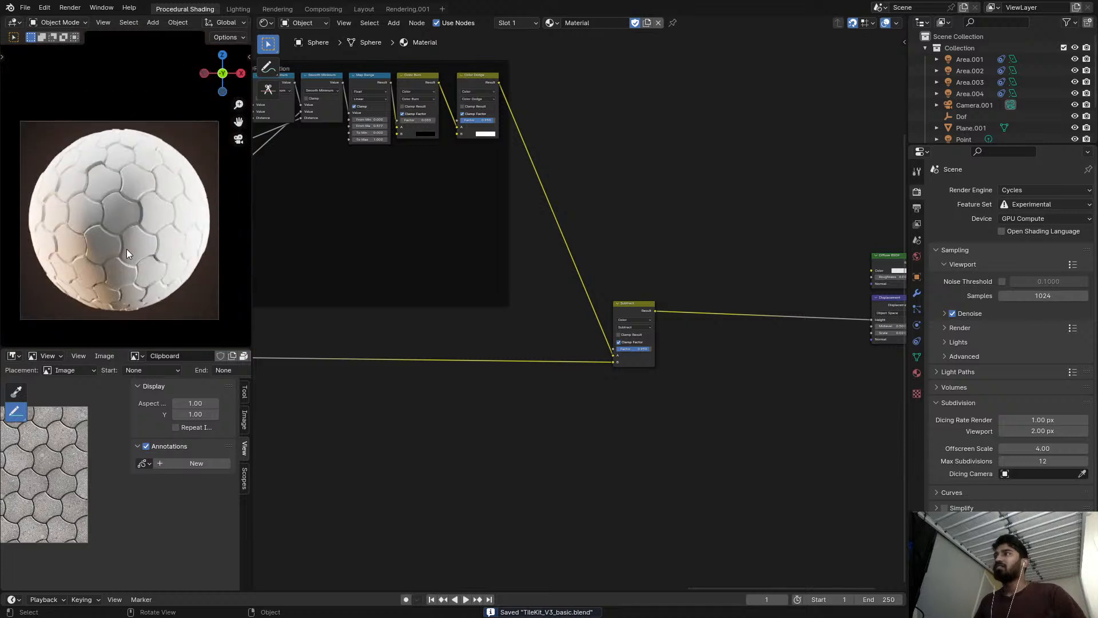
Preview the color Subtract node's output on the sphere up close in rendered shading.
{"action": "scroll", "coordinate": [135, 245], "scroll_direction": "down", "scroll_amount": 3}
{"action": "key", "text": "z"}
{"action": "left_click", "coordinate": [133, 208]}
{"action": "scroll", "coordinate": [133, 208], "scroll_direction": "up", "scroll_amount": 4}
{"action": "middle_click_drag", "start_coordinate": [567, 250], "coordinate": [506, 252]}
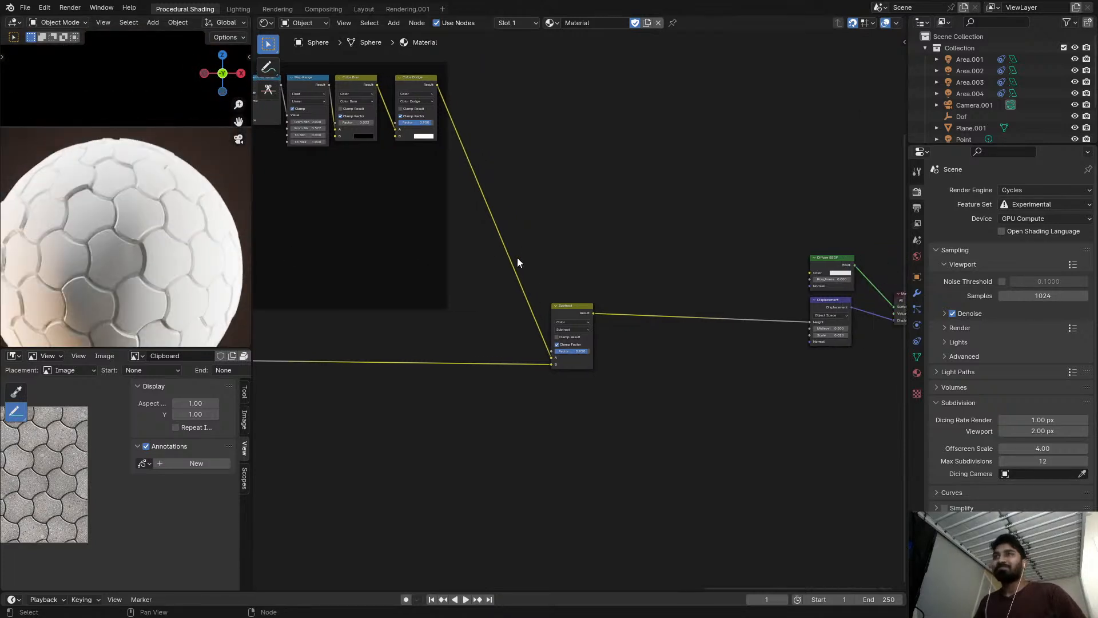
{"action": "scroll", "coordinate": [531, 273], "scroll_direction": "up", "scroll_amount": 4}
{"action": "left_click", "coordinate": [589, 319], "text": "ctrl+shift"}
{"action": "middle_click_drag", "start_coordinate": [729, 325], "coordinate": [617, 285]}
{"action": "middle_click_drag", "start_coordinate": [272, 276], "coordinate": [326, 247]}
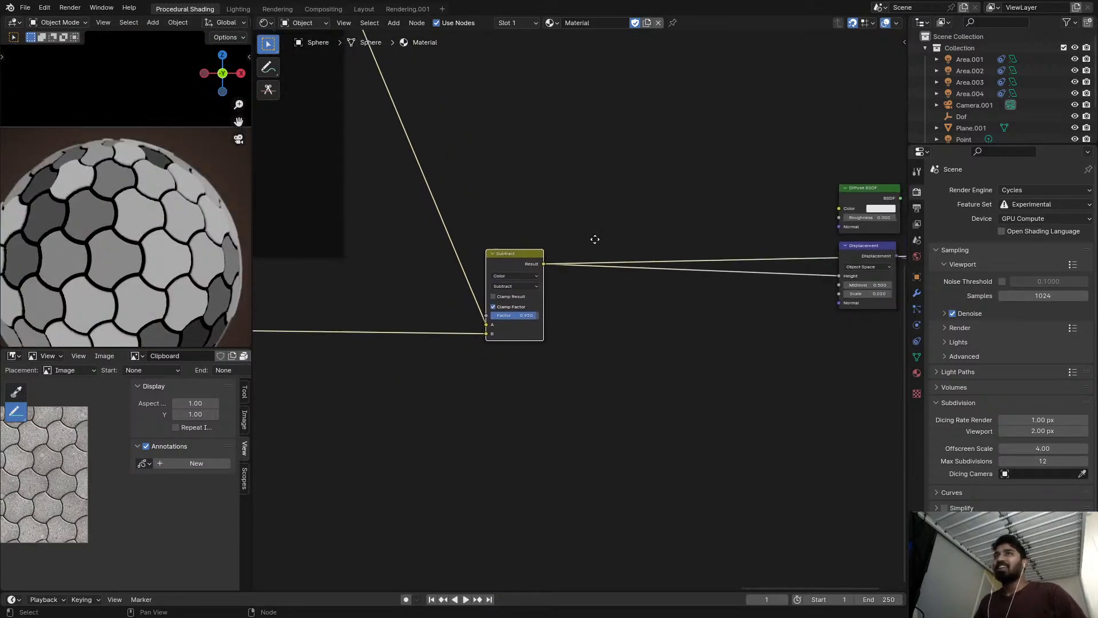
Reconnect the Diffuse BSDF to the Material Output's surface in place of the color Subtract preview.
{"action": "middle_click_drag", "start_coordinate": [792, 197], "coordinate": [660, 224]}
{"action": "scroll", "coordinate": [660, 225], "scroll_direction": "up", "scroll_amount": 3}
{"action": "left_click", "coordinate": [769, 222], "text": "ctrl+shift"}
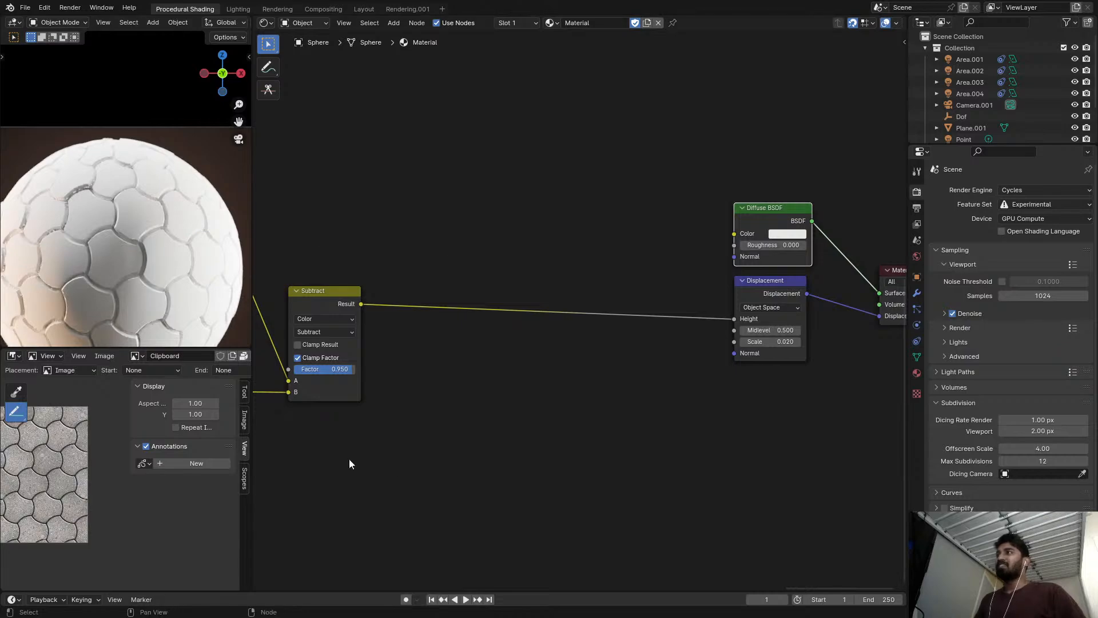
Examine the paver reference image up close in a maximized view and compare its rounded joints with the tiles on the sphere.
{"action": "middle_click_drag", "start_coordinate": [280, 295], "coordinate": [445, 247]}
{"action": "scroll", "coordinate": [445, 246], "scroll_direction": "up", "scroll_amount": 1}
{"action": "key", "text": "ctrl+space"}
{"action": "scroll", "coordinate": [366, 317], "scroll_direction": "up", "scroll_amount": 8}
{"action": "middle_click_drag", "start_coordinate": [487, 339], "coordinate": [624, 368]}
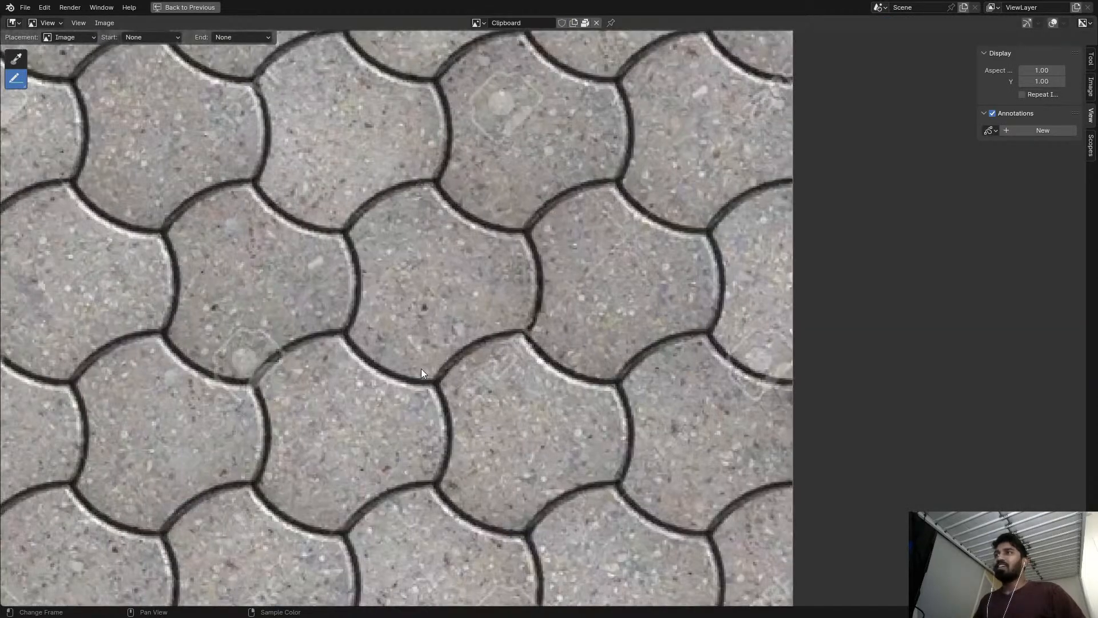
{"action": "middle_click_drag", "start_coordinate": [421, 369], "coordinate": [481, 368]}
{"action": "scroll", "coordinate": [338, 375], "scroll_direction": "up", "scroll_amount": 3}
{"action": "scroll", "coordinate": [406, 366], "scroll_direction": "down", "scroll_amount": 5}
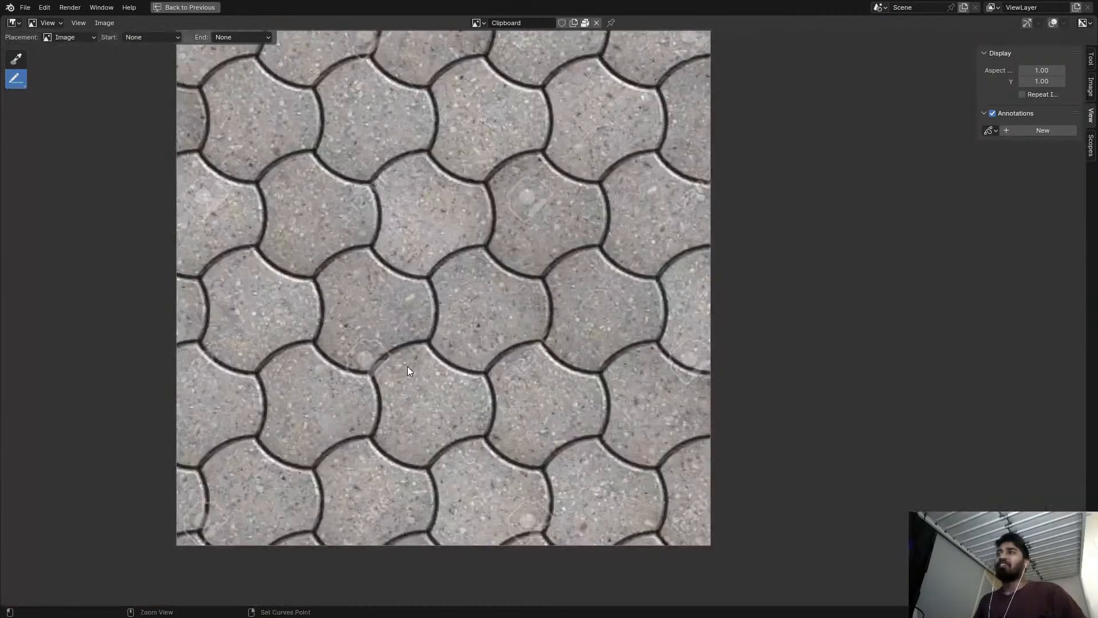
{"action": "key", "text": "ctrl+space"}
{"action": "scroll", "coordinate": [399, 364], "scroll_direction": "down", "scroll_amount": 2}
{"action": "middle_click_drag", "start_coordinate": [400, 364], "coordinate": [436, 455]}
{"action": "scroll", "coordinate": [151, 327], "scroll_direction": "up", "scroll_amount": 5}
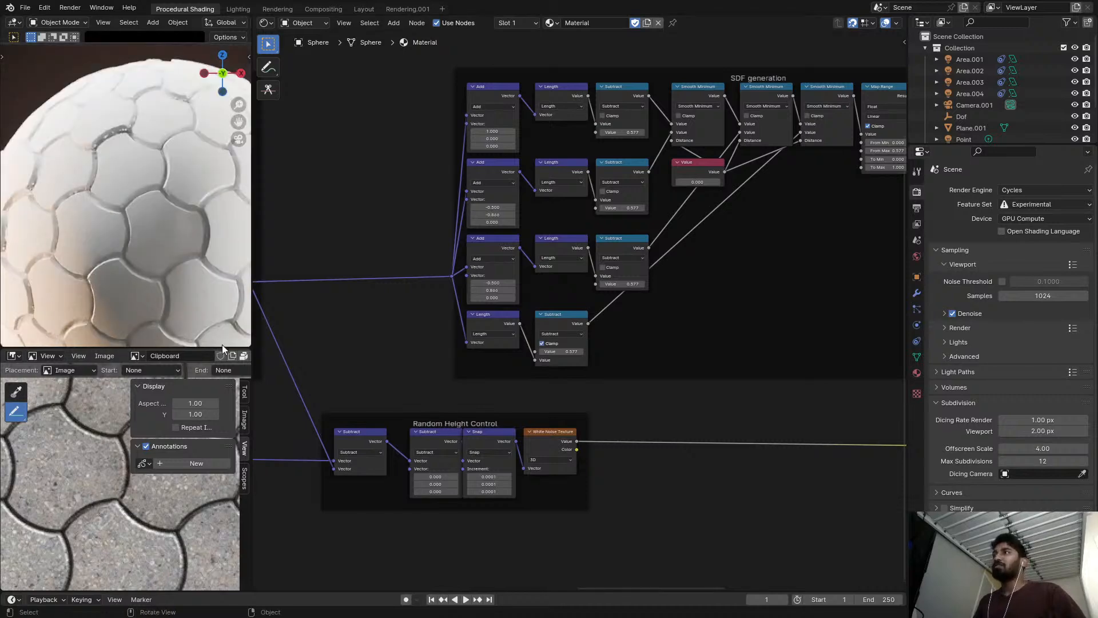
Review the SDF generation and Random Height Control frames and the Scale vectors in the Edge fixing frame.
{"action": "middle_click_drag", "start_coordinate": [528, 264], "coordinate": [690, 288]}
{"action": "scroll", "coordinate": [691, 289], "scroll_direction": "up", "scroll_amount": 1}
{"action": "scroll", "coordinate": [147, 253], "scroll_direction": "down", "scroll_amount": 5}
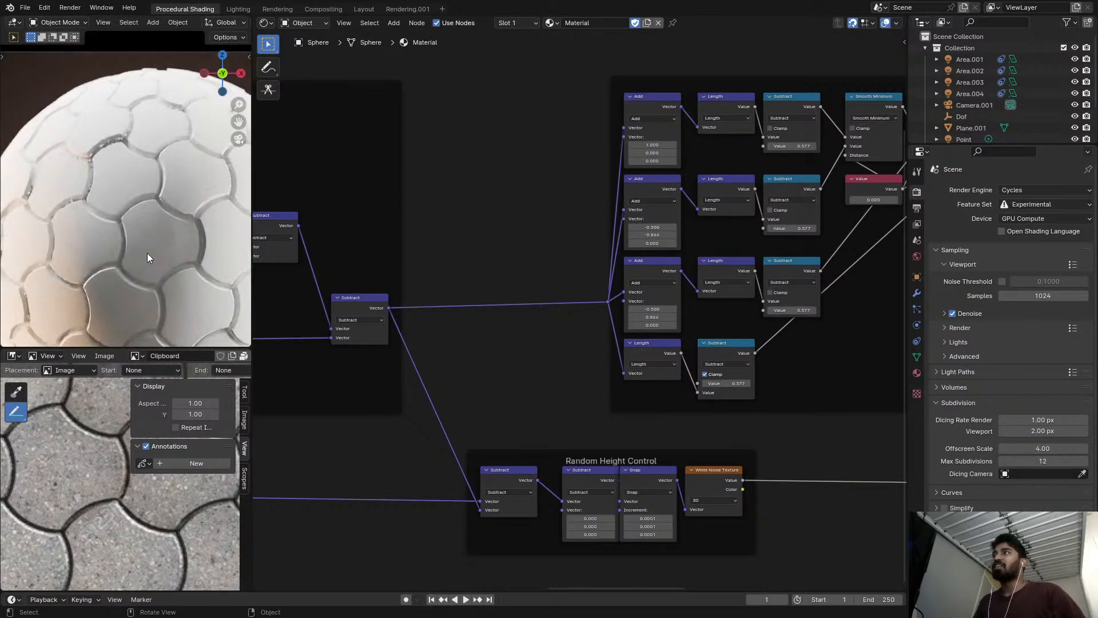
{"action": "scroll", "coordinate": [400, 257], "scroll_direction": "down", "scroll_amount": 2}
{"action": "middle_click_drag", "start_coordinate": [400, 257], "coordinate": [686, 255]}
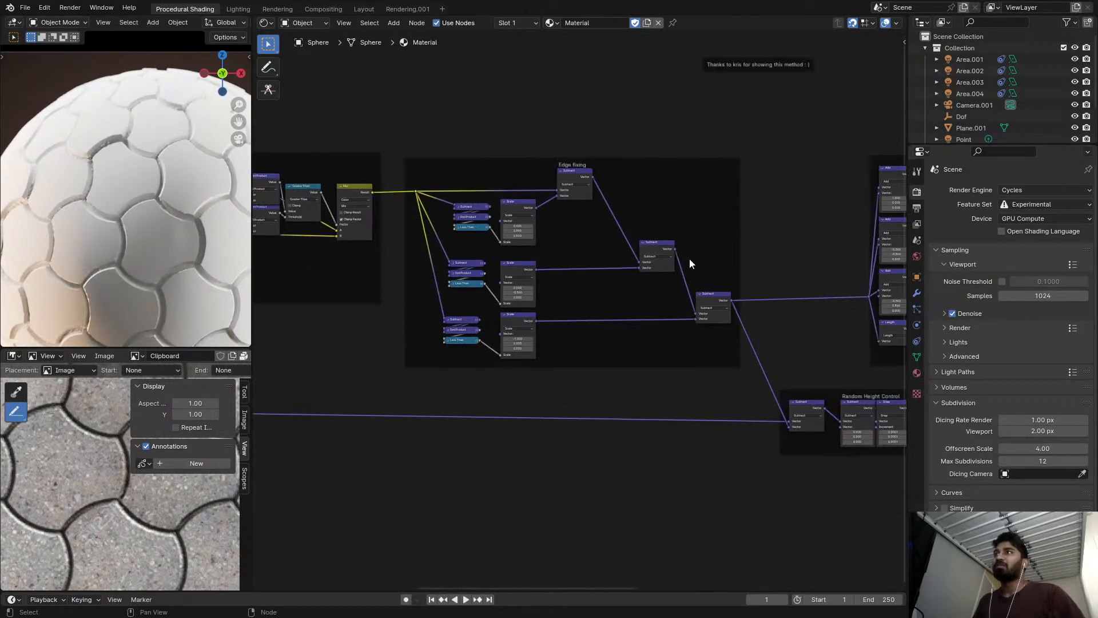
{"action": "scroll", "coordinate": [490, 233], "scroll_direction": "up", "scroll_amount": 2}
{"action": "scroll", "coordinate": [515, 225], "scroll_direction": "up", "scroll_amount": 2}
{"action": "scroll", "coordinate": [525, 232], "scroll_direction": "up", "scroll_amount": 1}
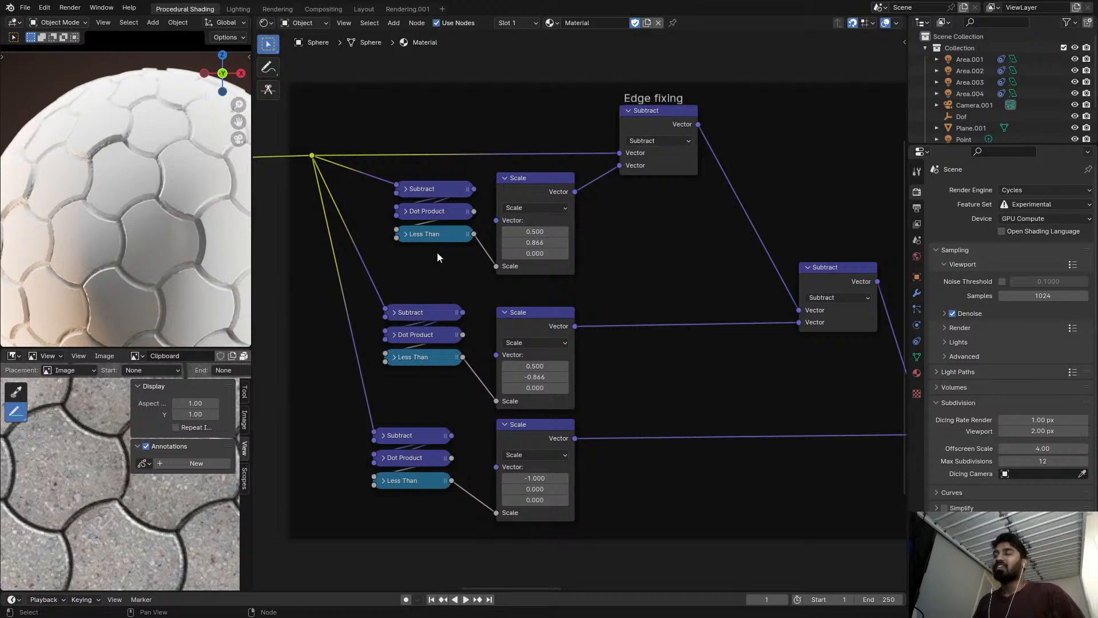
{"action": "scroll", "coordinate": [184, 243], "scroll_direction": "down", "scroll_amount": 5}
{"action": "scroll", "coordinate": [534, 207], "scroll_direction": "up", "scroll_amount": 1}
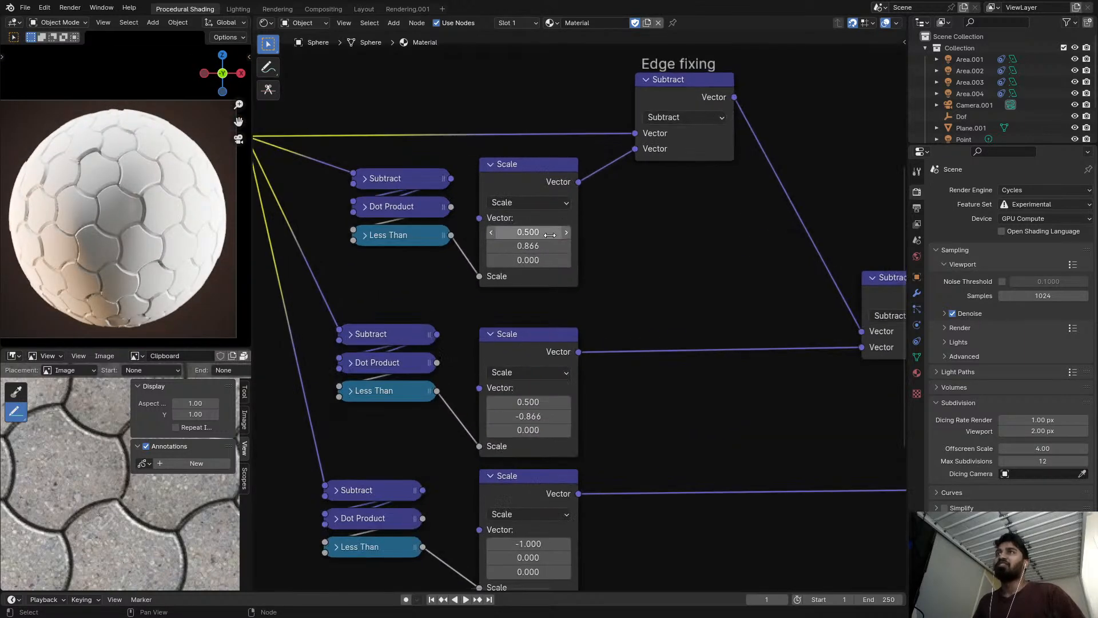
Preview the three vector Subtract nodes of the Edge fixing frame one after another on the sphere.
{"action": "left_click", "coordinate": [681, 95], "text": "ctrl+shift"}
{"action": "middle_click_drag", "start_coordinate": [756, 167], "coordinate": [646, 154]}
{"action": "left_click", "coordinate": [800, 264], "text": "ctrl+shift"}
{"action": "scroll", "coordinate": [789, 285], "scroll_direction": "up", "scroll_amount": 1}
{"action": "middle_click_drag", "start_coordinate": [789, 285], "coordinate": [538, 233]}
{"action": "left_click", "coordinate": [697, 359], "text": "ctrl+shift"}
{"action": "scroll", "coordinate": [143, 194], "scroll_direction": "up", "scroll_amount": 5}
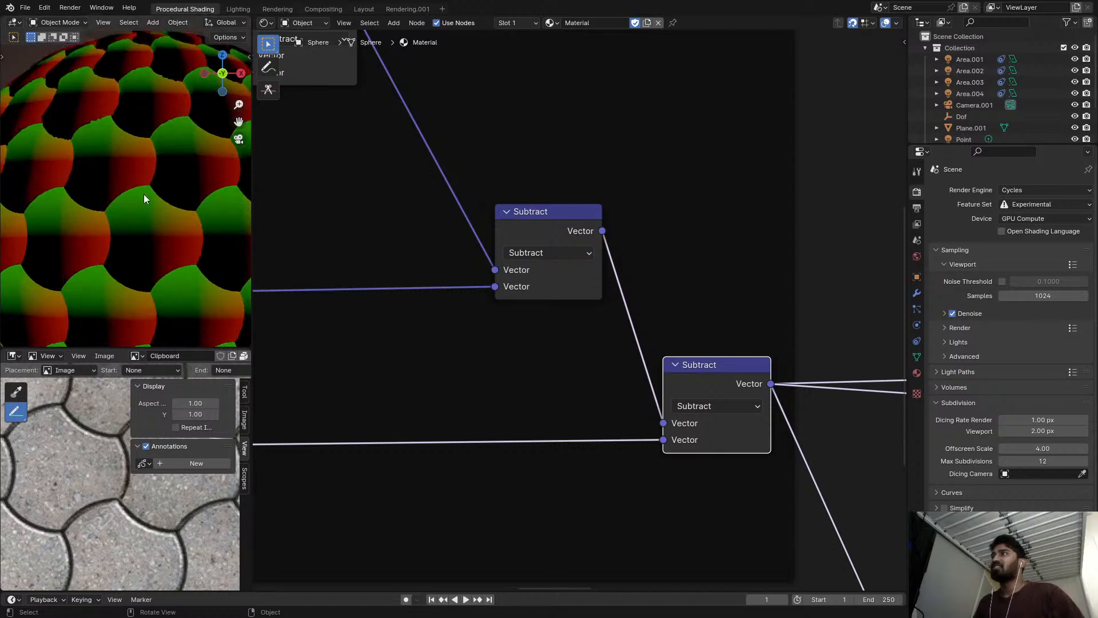
Preview the color Subtract node that combines the SDF and random height branches on the sphere.
{"action": "scroll", "coordinate": [177, 221], "scroll_direction": "down", "scroll_amount": 3}
{"action": "scroll", "coordinate": [458, 227], "scroll_direction": "down", "scroll_amount": 4}
{"action": "middle_click_drag", "start_coordinate": [458, 227], "coordinate": [172, 150]}
{"action": "scroll", "coordinate": [612, 238], "scroll_direction": "down", "scroll_amount": 6}
{"action": "middle_click_drag", "start_coordinate": [612, 238], "coordinate": [386, 220]}
{"action": "scroll", "coordinate": [521, 228], "scroll_direction": "down", "scroll_amount": 5}
{"action": "middle_click_drag", "start_coordinate": [522, 228], "coordinate": [357, 218]}
{"action": "middle_click_drag", "start_coordinate": [570, 211], "coordinate": [474, 220]}
{"action": "scroll", "coordinate": [665, 260], "scroll_direction": "up", "scroll_amount": 4}
{"action": "left_click", "coordinate": [698, 295], "text": "ctrl+shift"}
Preview the Edge fixing frame's second Subtract node and compare the tile edges with the three Scale vectors.
{"action": "middle_click_drag", "start_coordinate": [539, 265], "coordinate": [673, 270]}
{"action": "middle_click_drag", "start_coordinate": [406, 227], "coordinate": [475, 328]}
{"action": "scroll", "coordinate": [475, 329], "scroll_direction": "up", "scroll_amount": 1}
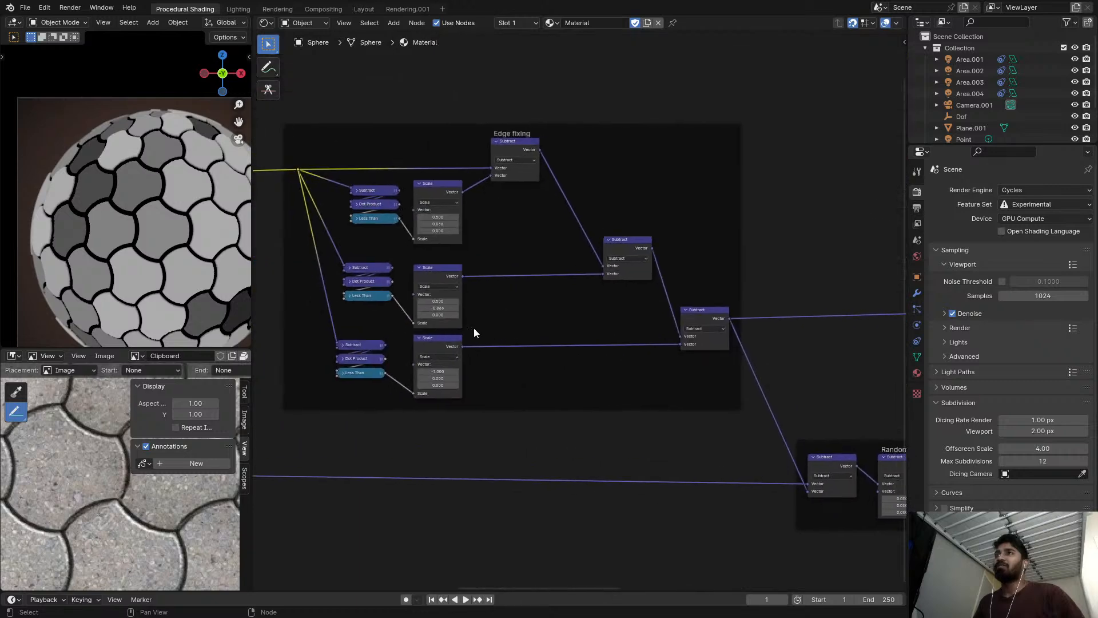
{"action": "left_click", "coordinate": [609, 242], "text": "ctrl+shift"}
{"action": "scroll", "coordinate": [122, 235], "scroll_direction": "up", "scroll_amount": 6}
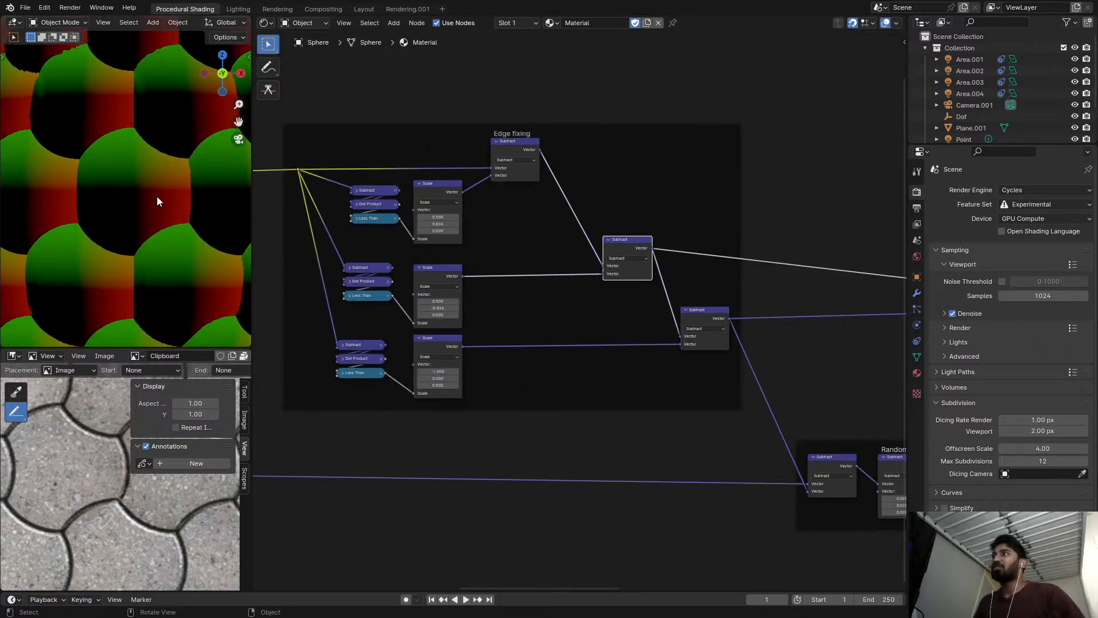
{"action": "scroll", "coordinate": [434, 200], "scroll_direction": "up", "scroll_amount": 3}
{"action": "scroll", "coordinate": [512, 258], "scroll_direction": "up", "scroll_amount": 1}
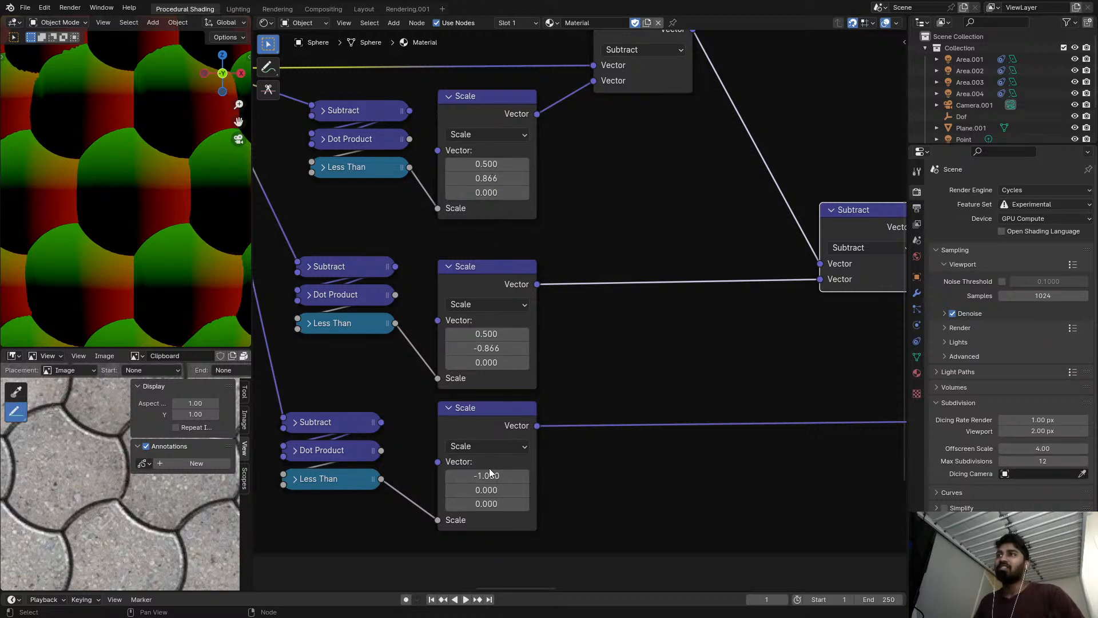
{"action": "scroll", "coordinate": [416, 237], "scroll_direction": "down", "scroll_amount": 2}
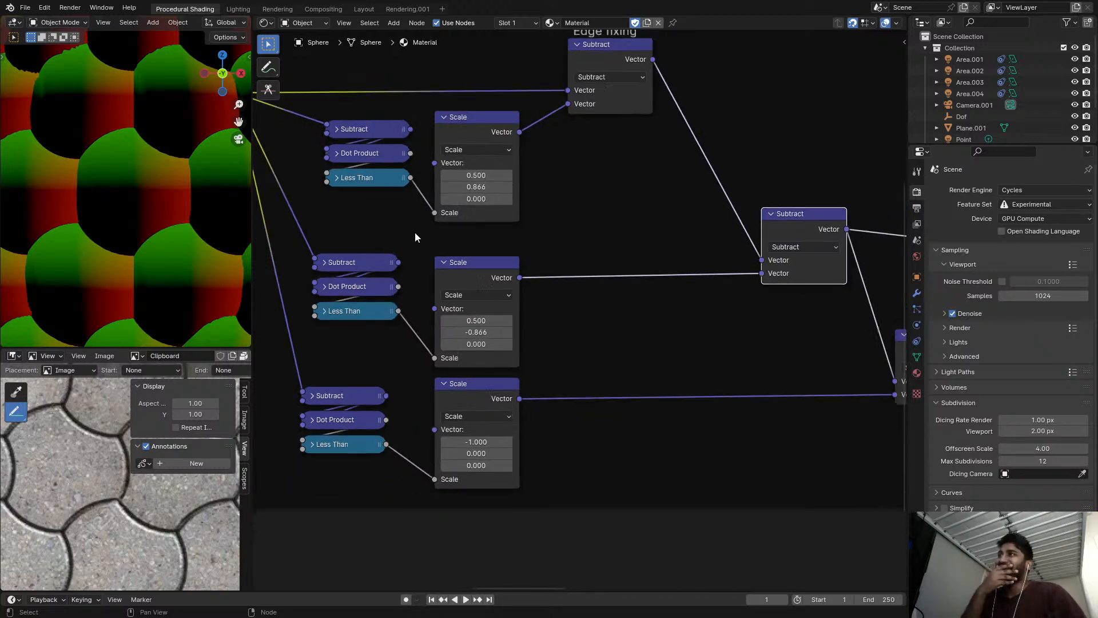
{"action": "scroll", "coordinate": [181, 172], "scroll_direction": "down", "scroll_amount": 5}
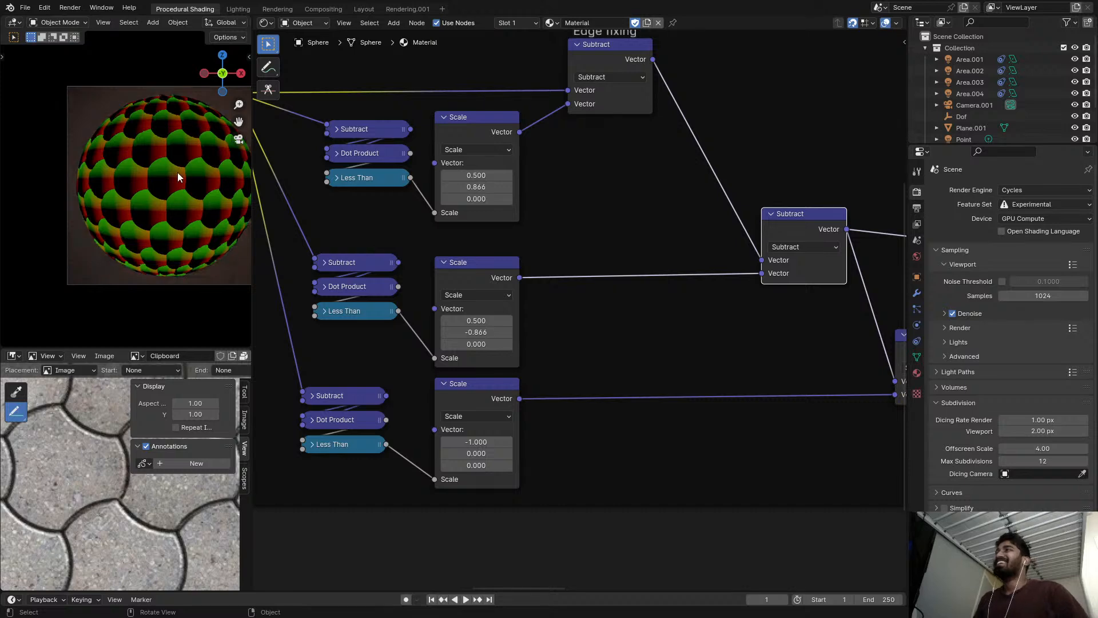
Preview the color Subtract node once more, restore the Diffuse BSDF as the surface output and save the file.
{"action": "scroll", "coordinate": [529, 236], "scroll_direction": "down", "scroll_amount": 2}
{"action": "middle_click_drag", "start_coordinate": [760, 261], "coordinate": [391, 240]}
{"action": "scroll", "coordinate": [539, 248], "scroll_direction": "down", "scroll_amount": 2}
{"action": "scroll", "coordinate": [473, 309], "scroll_direction": "up", "scroll_amount": 1}
{"action": "left_click", "coordinate": [696, 371], "text": "ctrl+shift"}
{"action": "scroll", "coordinate": [730, 360], "scroll_direction": "up", "scroll_amount": 1}
{"action": "middle_click_drag", "start_coordinate": [729, 360], "coordinate": [509, 343]}
{"action": "left_click", "coordinate": [795, 302], "text": "ctrl+shift"}
{"action": "middle_click_drag", "start_coordinate": [627, 288], "coordinate": [709, 270]}
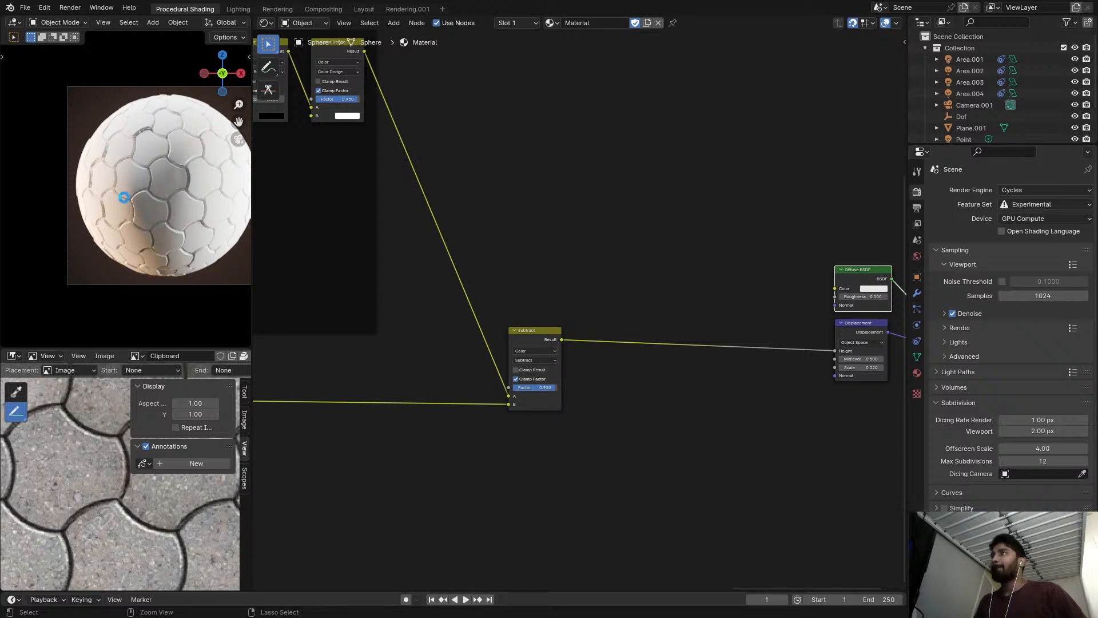
{"action": "key", "text": "ctrl+s"}
Inspect the displaced sphere in camera view alongside the SDF generation and Random Height Control frames, and save the file.
{"action": "middle_click_drag", "start_coordinate": [428, 196], "coordinate": [660, 202]}
{"action": "scroll", "coordinate": [212, 218], "scroll_direction": "up", "scroll_amount": 2}
{"action": "middle_click_drag", "start_coordinate": [293, 194], "coordinate": [695, 285]}
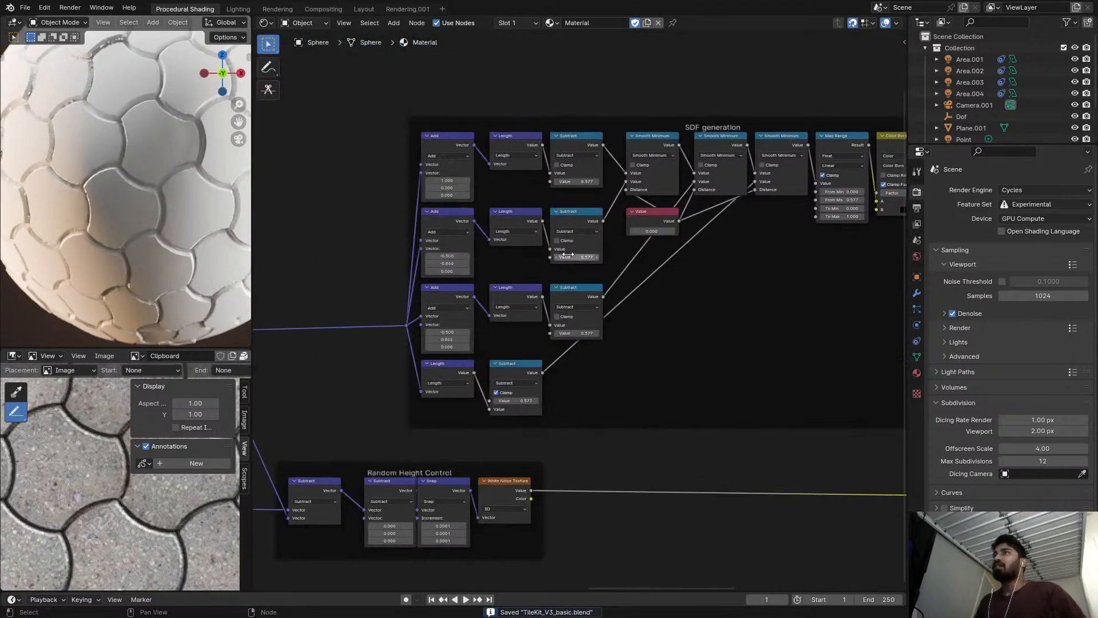
{"action": "middle_click_drag", "start_coordinate": [479, 269], "coordinate": [513, 234]}
{"action": "scroll", "coordinate": [512, 234], "scroll_direction": "down", "scroll_amount": 3}
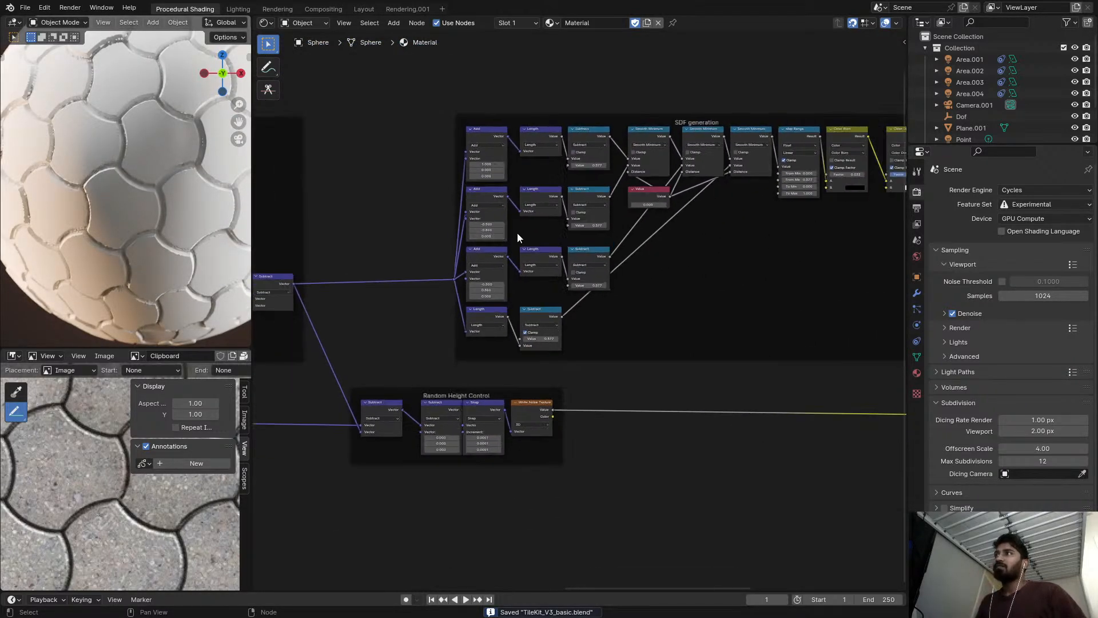
{"action": "scroll", "coordinate": [534, 231], "scroll_direction": "down", "scroll_amount": 1}
{"action": "middle_click_drag", "start_coordinate": [403, 228], "coordinate": [441, 225]}
{"action": "key", "text": "KP_0"}
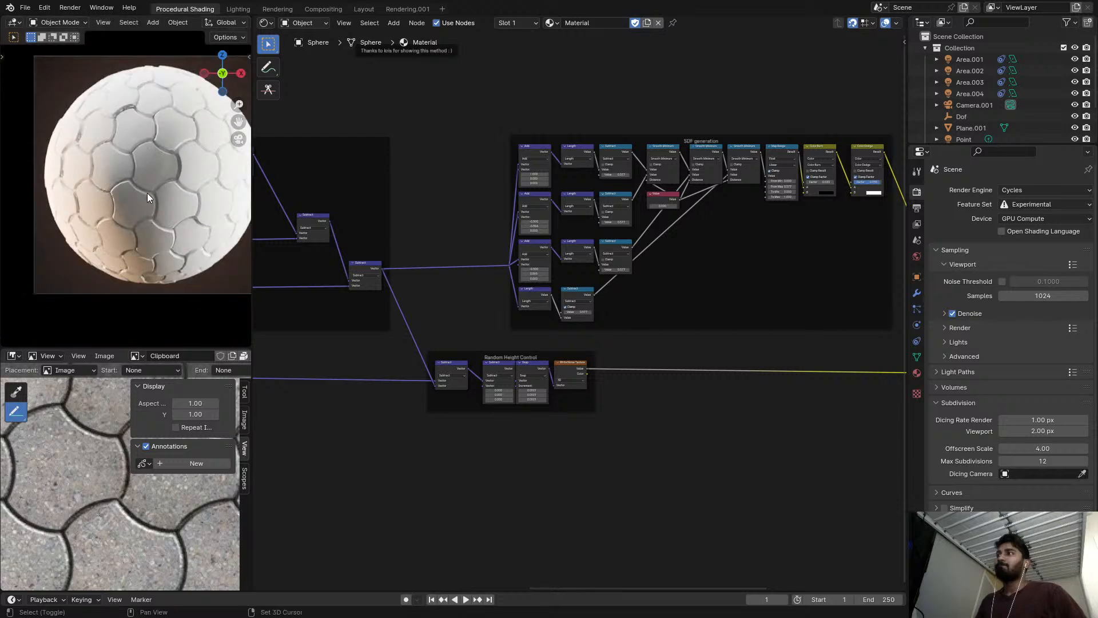
{"action": "key", "text": "ctrl+s"}
{"action": "key", "text": "Home"}
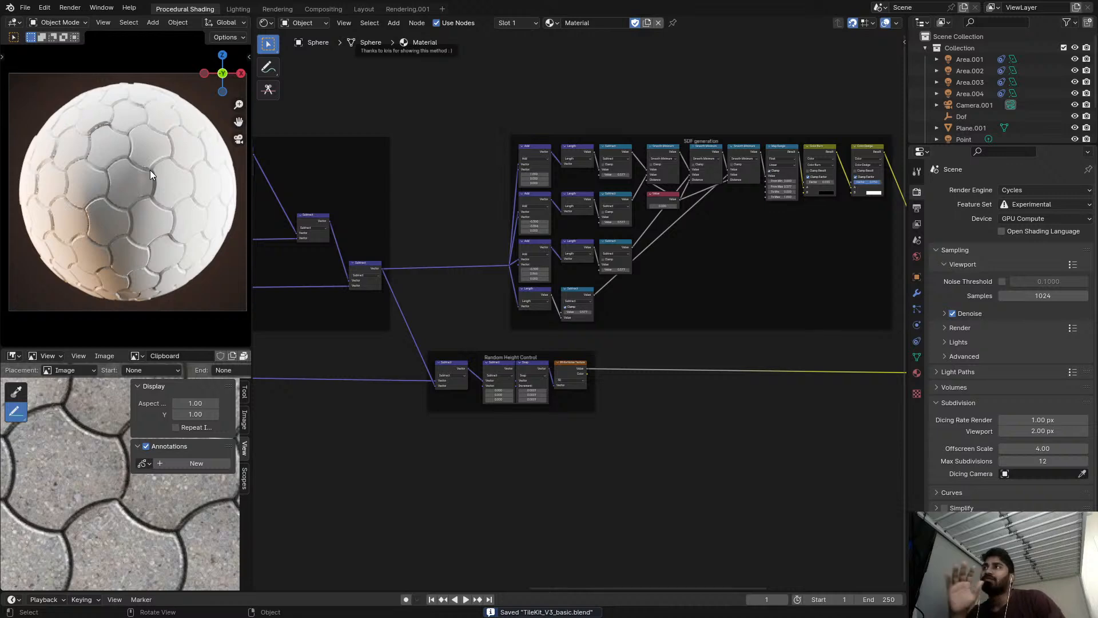
Add the Concrete Streaks node group on the link between the color Subtract and Displacement nodes.
{"action": "scroll", "coordinate": [150, 170], "scroll_direction": "up", "scroll_amount": 2}
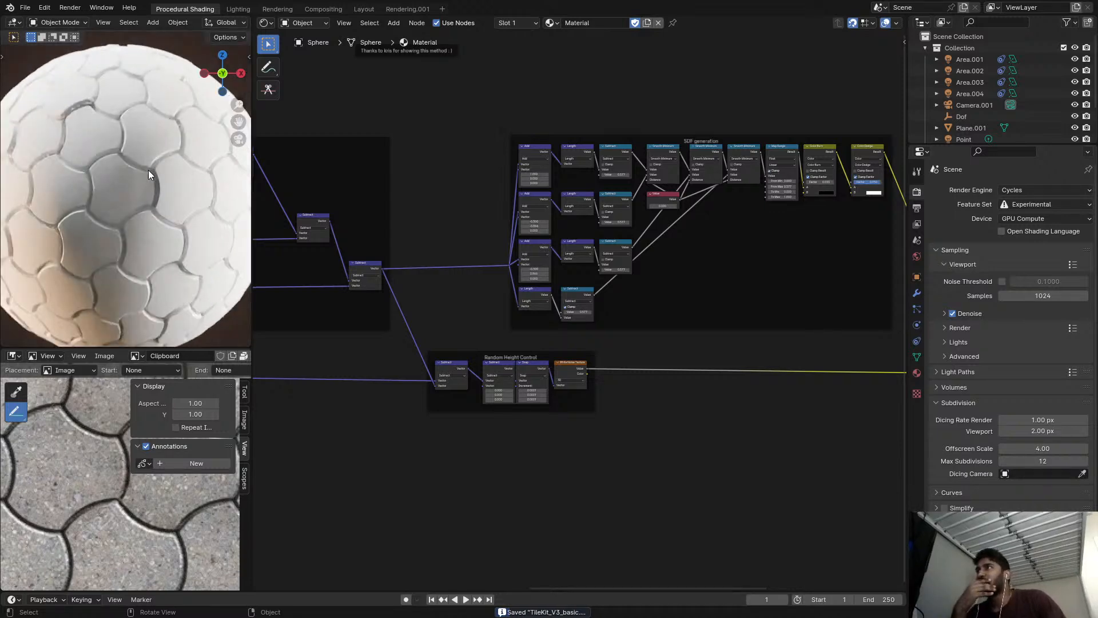
{"action": "scroll", "coordinate": [538, 171], "scroll_direction": "down", "scroll_amount": 1}
{"action": "scroll", "coordinate": [509, 177], "scroll_direction": "down", "scroll_amount": 8}
{"action": "middle_click_drag", "start_coordinate": [490, 187], "coordinate": [474, 213]}
{"action": "scroll", "coordinate": [490, 199], "scroll_direction": "up", "scroll_amount": 1}
{"action": "scroll", "coordinate": [644, 194], "scroll_direction": "down", "scroll_amount": 1}
{"action": "scroll", "coordinate": [737, 213], "scroll_direction": "down", "scroll_amount": 1}
{"action": "scroll", "coordinate": [743, 218], "scroll_direction": "up", "scroll_amount": 5}
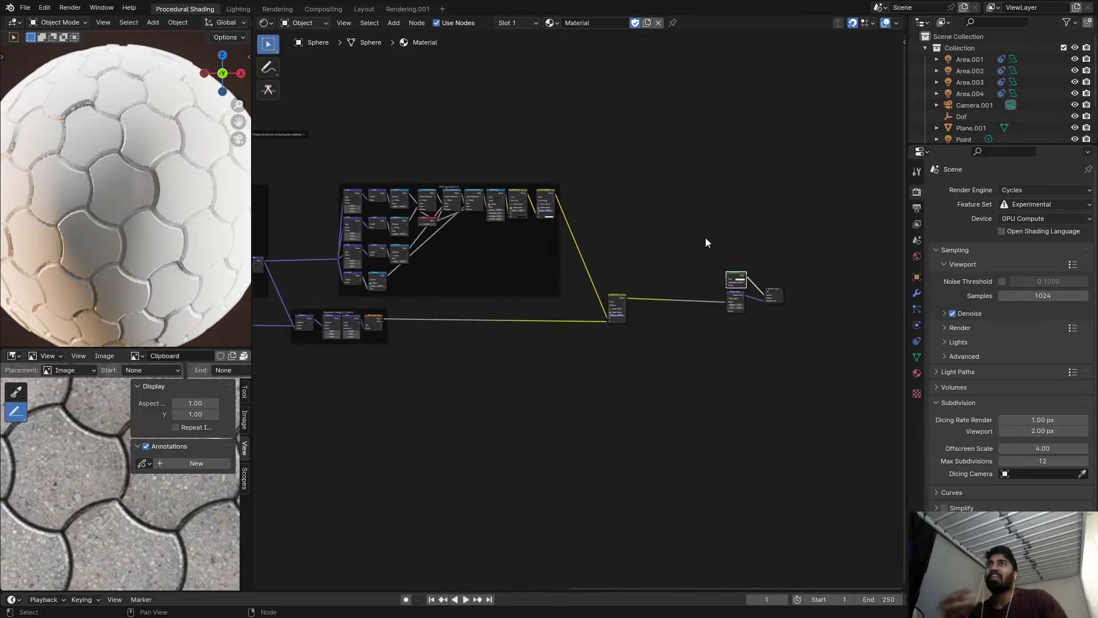
{"action": "key", "text": "shift+a"}
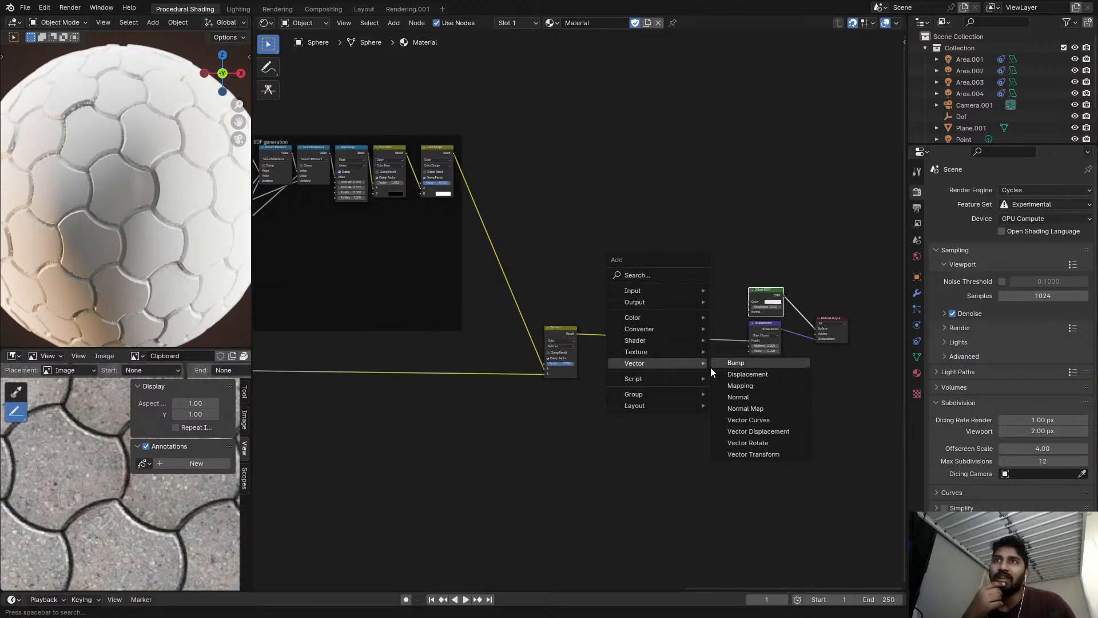
{"action": "mouse_move", "coordinate": [663, 393]}
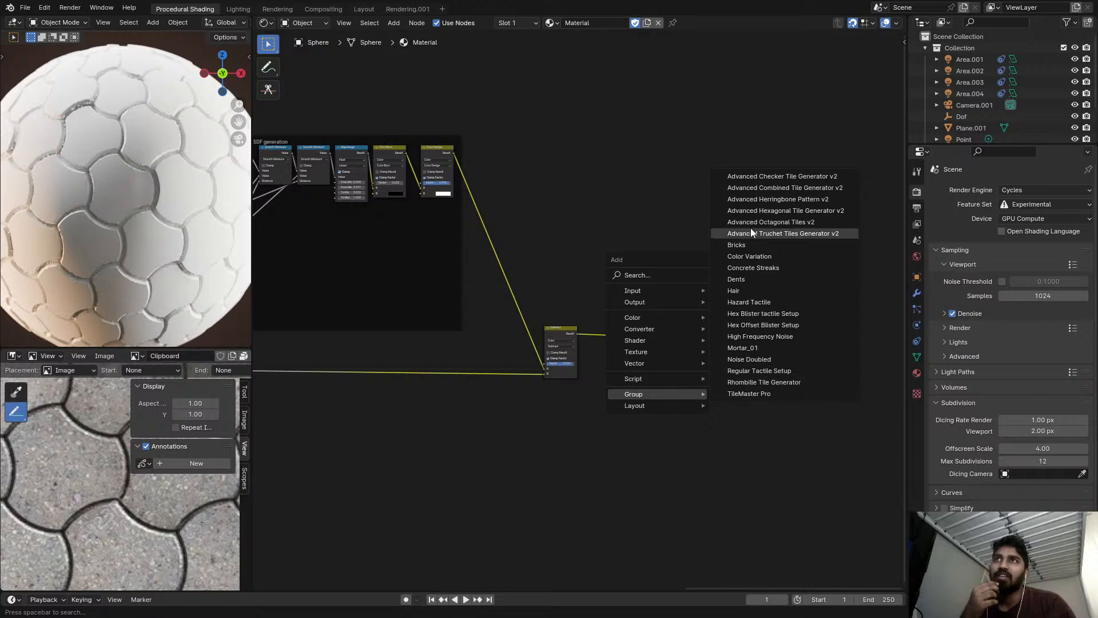
{"action": "left_click", "coordinate": [752, 268]}
{"action": "left_click", "coordinate": [630, 315]}
Inspect the Concrete Streaks node's sockets and trace the node tree back to its first nodes.
{"action": "scroll", "coordinate": [630, 315], "scroll_direction": "up", "scroll_amount": 2}
{"action": "scroll", "coordinate": [625, 376], "scroll_direction": "up", "scroll_amount": 5}
{"action": "left_click_drag", "start_coordinate": [630, 411], "coordinate": [630, 370]}
{"action": "scroll", "coordinate": [617, 384], "scroll_direction": "down", "scroll_amount": 5}
{"action": "scroll", "coordinate": [626, 381], "scroll_direction": "up", "scroll_amount": 7}
{"action": "scroll", "coordinate": [630, 401], "scroll_direction": "down", "scroll_amount": 12}
{"action": "middle_click_drag", "start_coordinate": [627, 400], "coordinate": [723, 387]}
{"action": "scroll", "coordinate": [316, 343], "scroll_direction": "down", "scroll_amount": 5}
{"action": "middle_click_drag", "start_coordinate": [316, 343], "coordinate": [480, 329]}
{"action": "scroll", "coordinate": [691, 324], "scroll_direction": "down", "scroll_amount": 3}
{"action": "scroll", "coordinate": [691, 307], "scroll_direction": "down", "scroll_amount": 2}
{"action": "scroll", "coordinate": [335, 262], "scroll_direction": "up", "scroll_amount": 2}
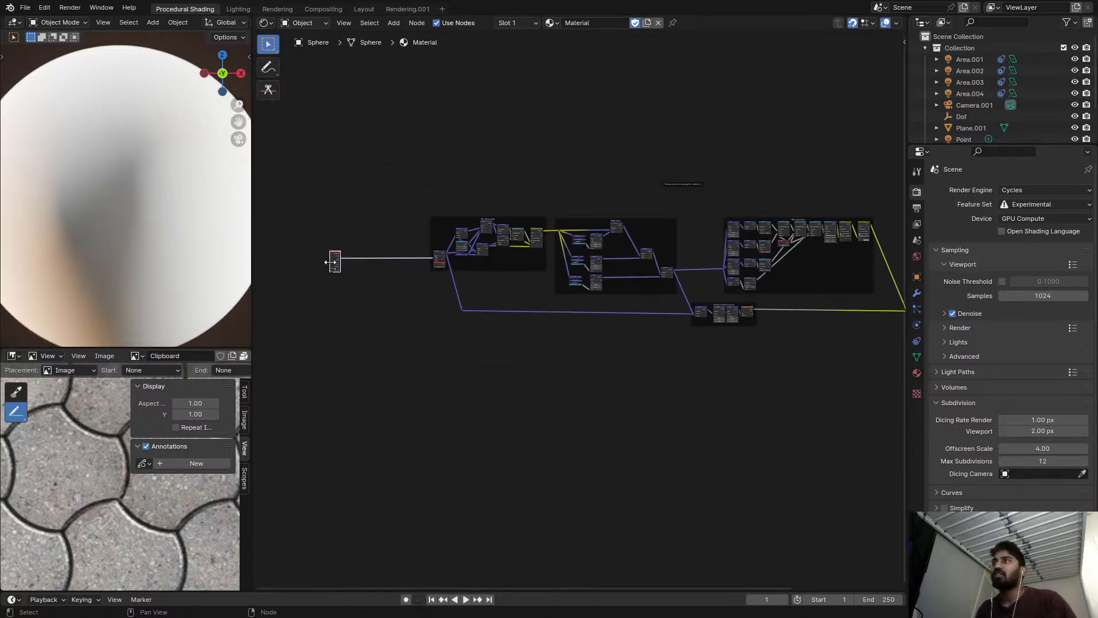
{"action": "scroll", "coordinate": [846, 297], "scroll_direction": "up", "scroll_amount": 4}
{"action": "scroll", "coordinate": [755, 299], "scroll_direction": "up", "scroll_amount": 4}
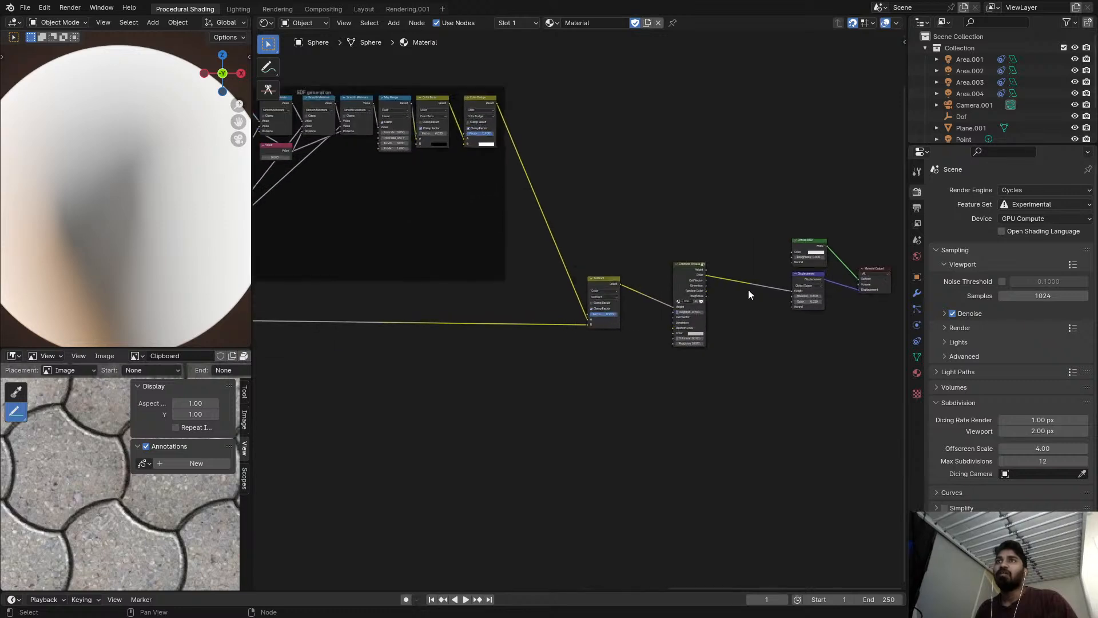
{"action": "scroll", "coordinate": [647, 299], "scroll_direction": "up", "scroll_amount": 1}
Connect the Concrete Streaks Height output to the Displacement node's Height input.
{"action": "mouse_move", "coordinate": [591, 311]}
{"action": "left_mouse_down"}
{"action": "mouse_move", "coordinate": [739, 347]}
{"action": "mouse_move", "coordinate": [738, 338]}
{"action": "left_mouse_up"}
{"action": "left_click_drag", "start_coordinate": [591, 304], "coordinate": [728, 337]}
{"action": "scroll", "coordinate": [715, 320], "scroll_direction": "down", "scroll_amount": 6}
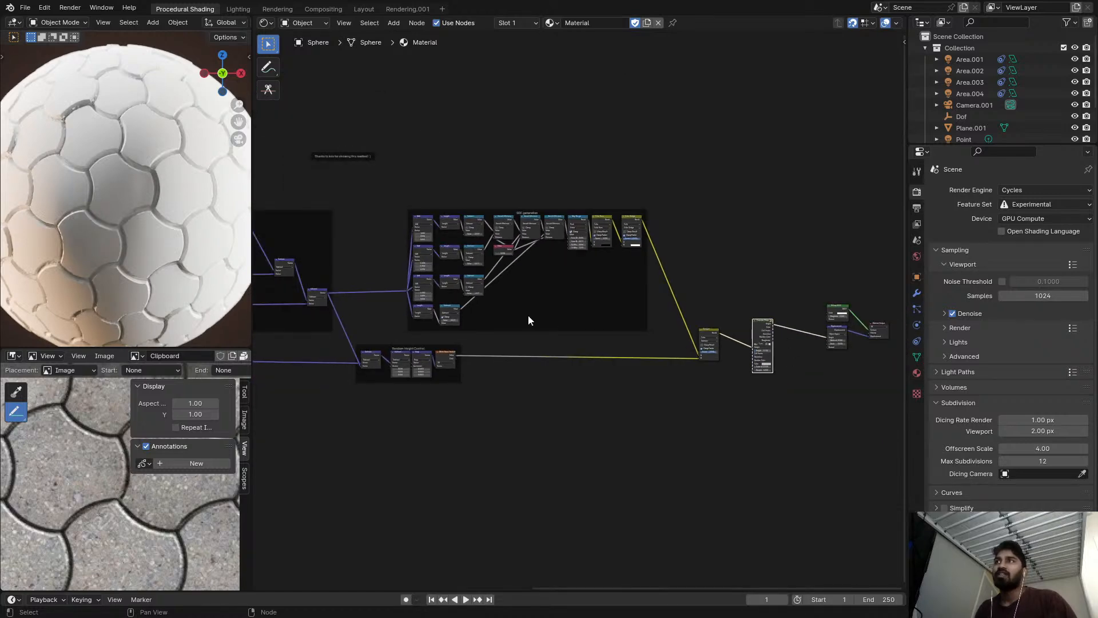
Connect the Edge fixing frame's final Subtract vector to the Cell Vector input of Concrete Streaks.
{"action": "right_click_drag", "start_coordinate": [312, 295], "coordinate": [765, 345], "text": "alt"}
{"action": "scroll", "coordinate": [765, 346], "scroll_direction": "up", "scroll_amount": 3}
{"action": "scroll", "coordinate": [758, 359], "scroll_direction": "up", "scroll_amount": 3}
Connect the White Noise Texture's Color output to the Random Color input of Concrete Streaks.
{"action": "scroll", "coordinate": [724, 374], "scroll_direction": "down", "scroll_amount": 2}
{"action": "middle_click_drag", "start_coordinate": [679, 389], "coordinate": [660, 395]}
{"action": "scroll", "coordinate": [618, 360], "scroll_direction": "down", "scroll_amount": 2}
{"action": "middle_click_drag", "start_coordinate": [595, 334], "coordinate": [669, 309]}
{"action": "scroll", "coordinate": [629, 312], "scroll_direction": "up", "scroll_amount": 1}
{"action": "mouse_move", "coordinate": [355, 345]}
{"action": "left_mouse_down"}
{"action": "mouse_move", "coordinate": [740, 366]}
{"action": "mouse_move", "coordinate": [772, 338]}
{"action": "mouse_move", "coordinate": [764, 344]}
{"action": "left_mouse_up"}
{"action": "scroll", "coordinate": [767, 331], "scroll_direction": "up", "scroll_amount": 6}
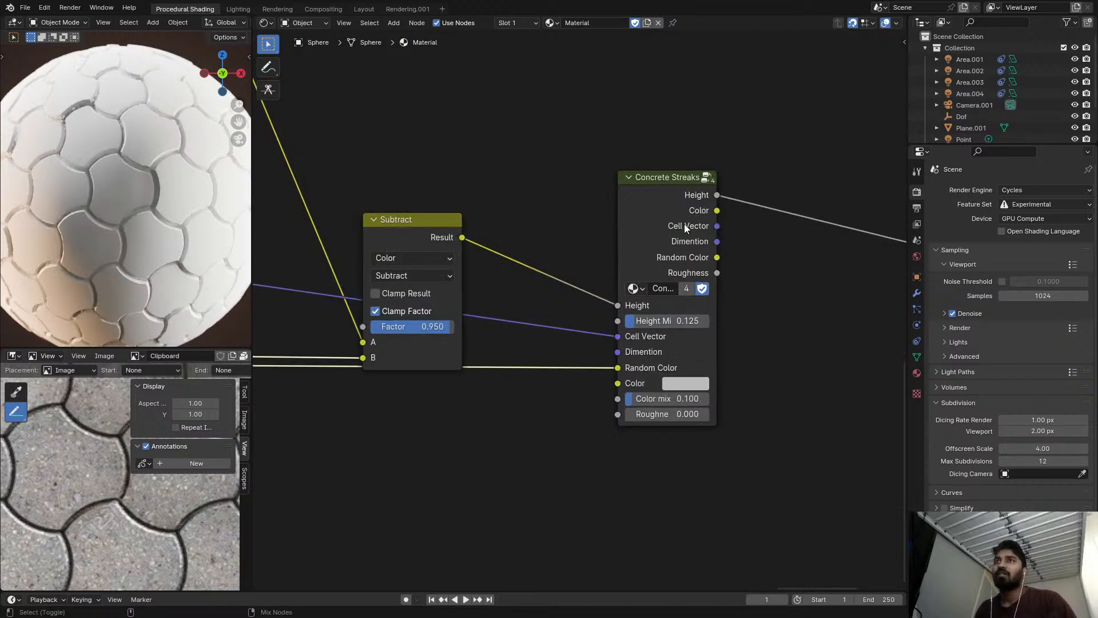
Preview the Concrete Streaks Height output on the sphere.
{"action": "left_click", "coordinate": [663, 235], "text": "ctrl+shift"}
{"action": "scroll", "coordinate": [662, 235], "scroll_direction": "up", "scroll_amount": 1}
{"action": "middle_click_drag", "start_coordinate": [649, 272], "coordinate": [629, 242]}
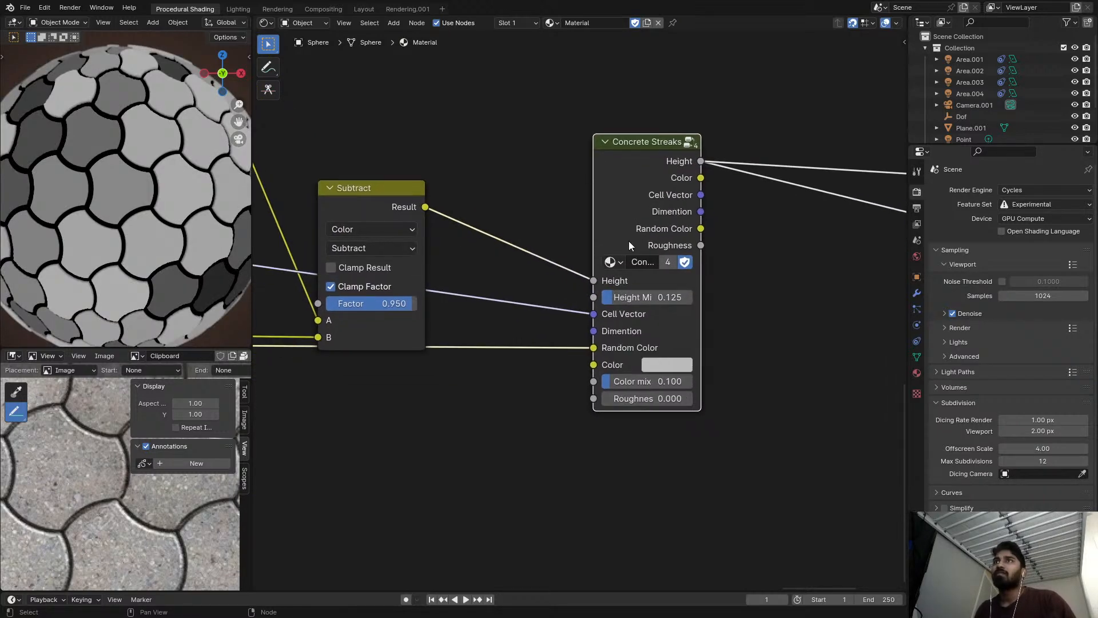
Look inside the Concrete Streaks group, preview its Voronoi Texture streaks up close, and return to the main node tree.
{"action": "key", "text": "Tab"}
{"action": "scroll", "coordinate": [739, 225], "scroll_direction": "down", "scroll_amount": 4}
{"action": "middle_click_drag", "start_coordinate": [739, 225], "coordinate": [461, 226]}
{"action": "scroll", "coordinate": [615, 234], "scroll_direction": "up", "scroll_amount": 5}
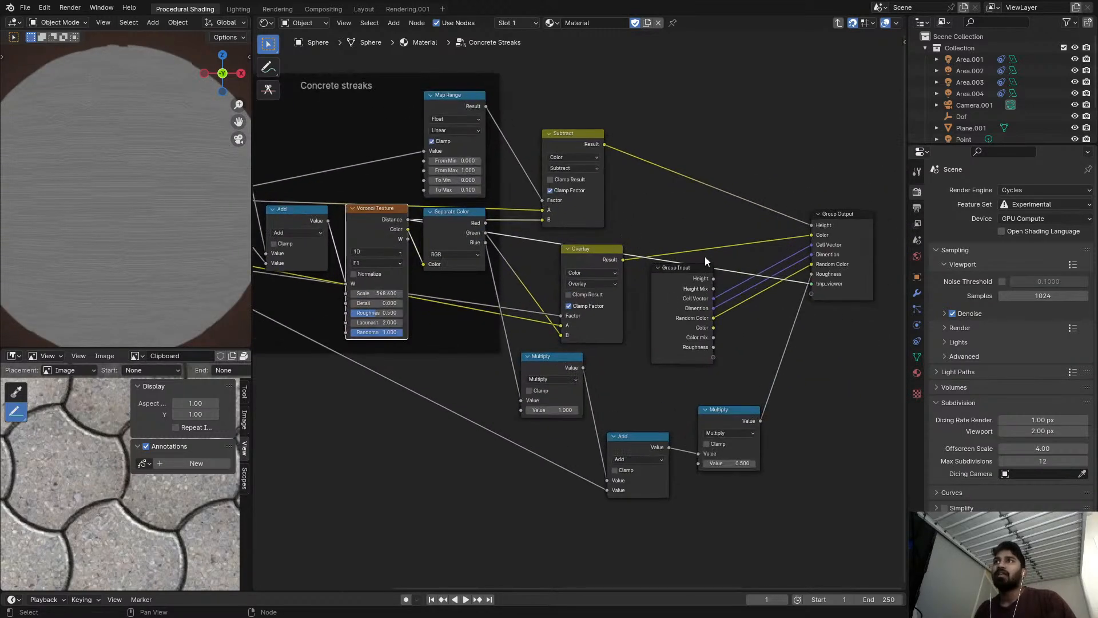
{"action": "scroll", "coordinate": [164, 176], "scroll_direction": "up", "scroll_amount": 3}
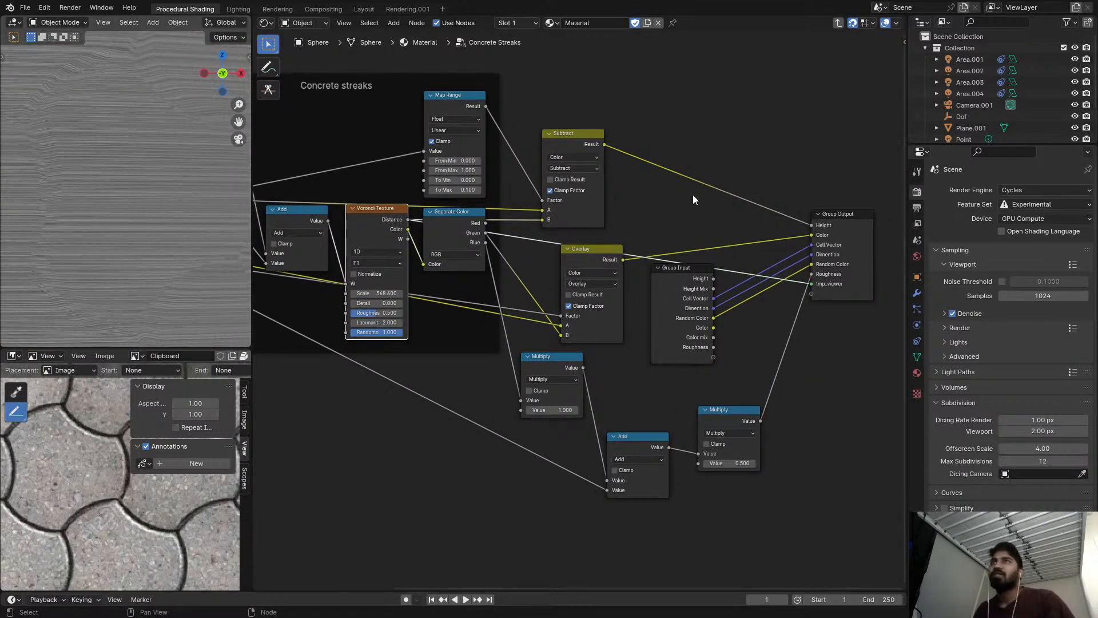
{"action": "key", "text": "Tab"}
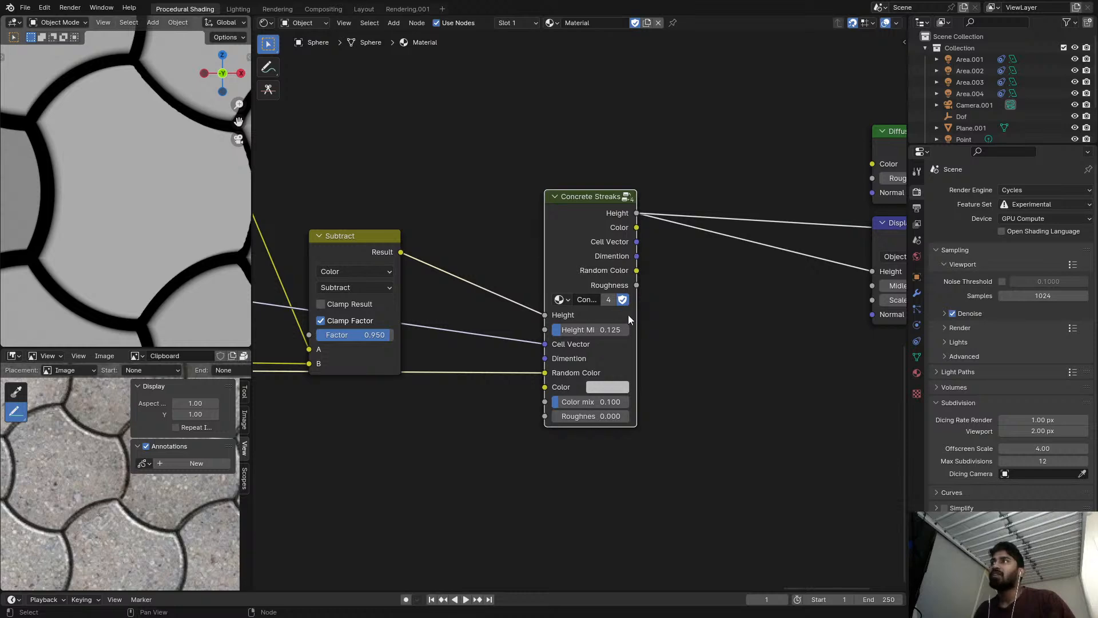
Raise the Concrete Streaks Height Mix to about 0.6 and reconnect the Diffuse BSDF to the Material Output's surface.
{"action": "left_click_drag", "start_coordinate": [585, 333], "coordinate": [625, 332]}
{"action": "scroll", "coordinate": [701, 240], "scroll_direction": "down", "scroll_amount": 3}
{"action": "middle_click_drag", "start_coordinate": [701, 240], "coordinate": [601, 250]}
{"action": "left_click", "coordinate": [748, 193], "text": "ctrl+shift"}
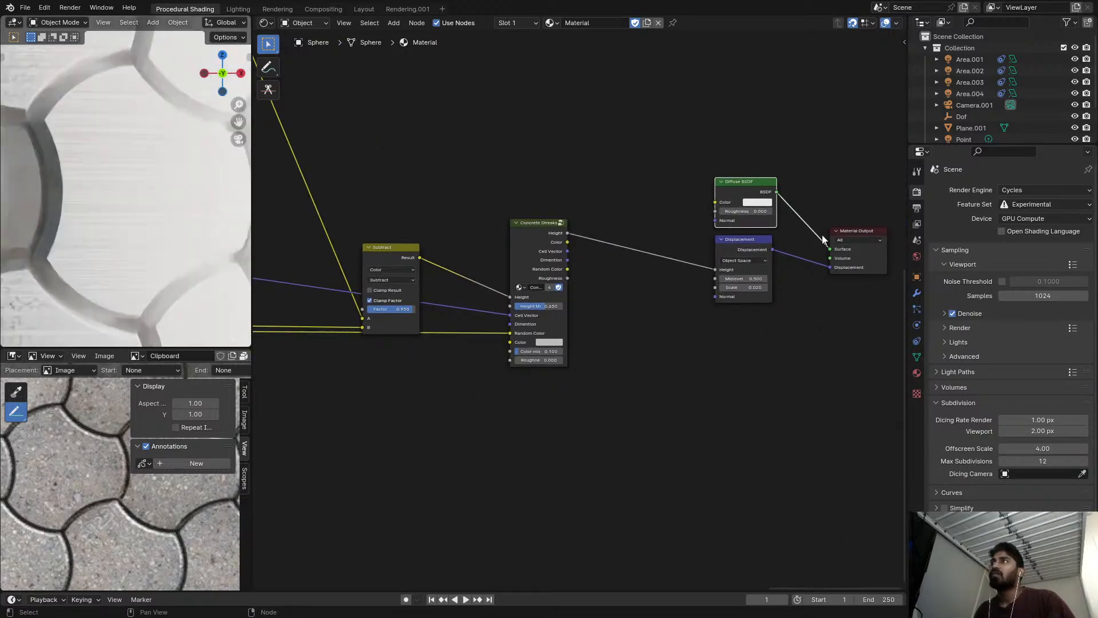
Inspect the displaced concrete streaks and tile joints up close in a maximized viewport and save the file.
{"action": "key", "text": "ctrl+space"}
{"action": "key", "text": "Home"}
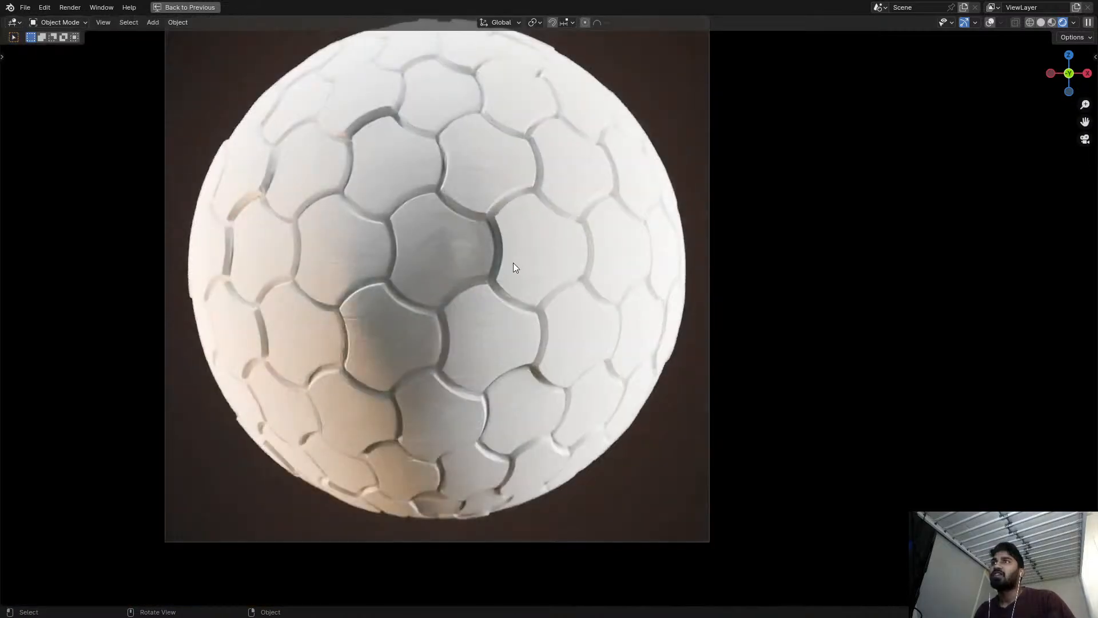
{"action": "scroll", "coordinate": [503, 231], "scroll_direction": "up", "scroll_amount": 6}
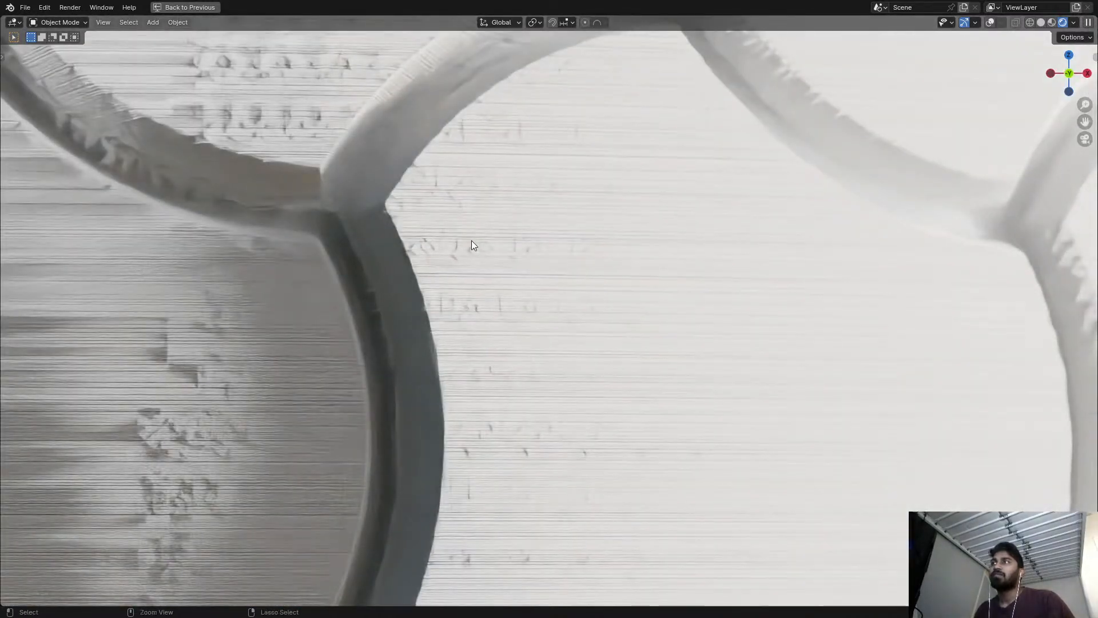
{"action": "key", "text": "ctrl+s"}
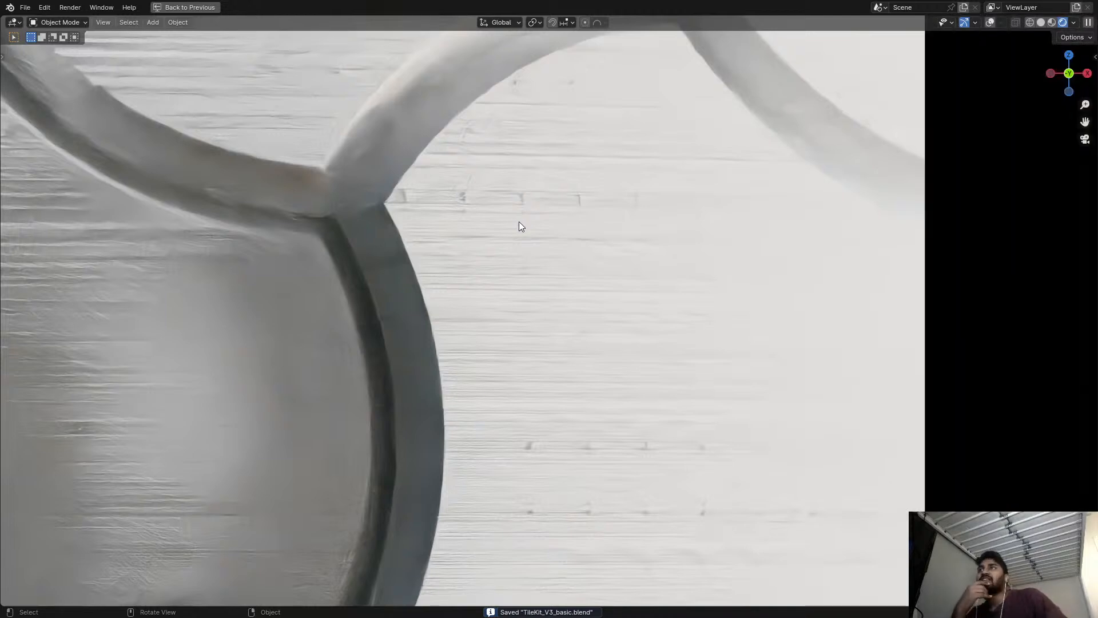
Inspect the streaked, displaced tiles across the whole sphere, save the file and return to the full editor layout.
{"action": "scroll", "coordinate": [518, 222], "scroll_direction": "down", "scroll_amount": 4}
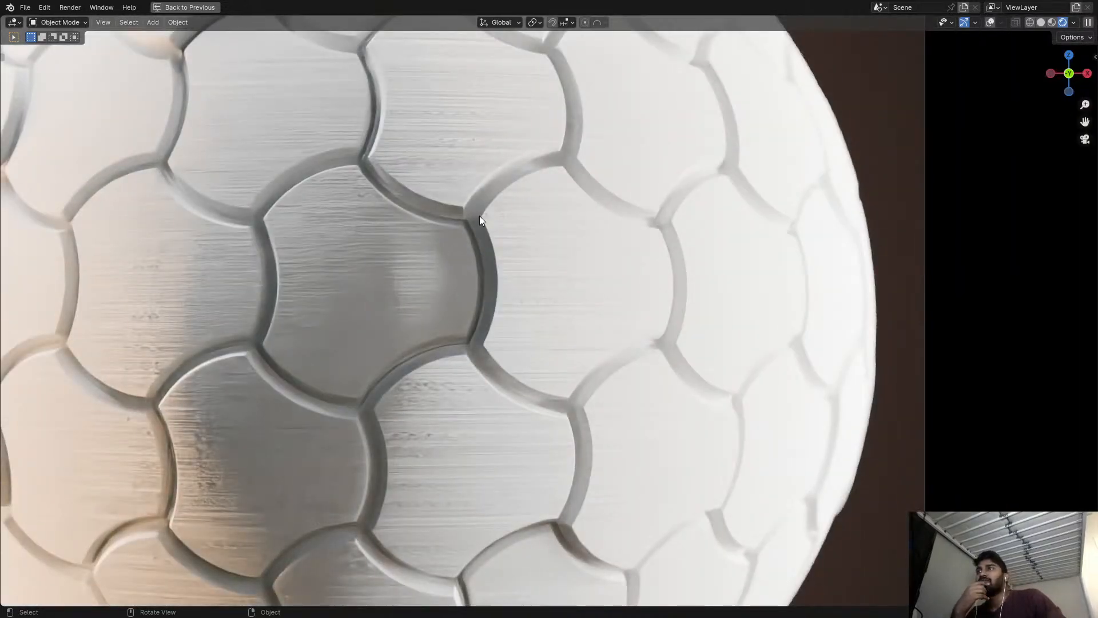
{"action": "scroll", "coordinate": [480, 215], "scroll_direction": "down", "scroll_amount": 3}
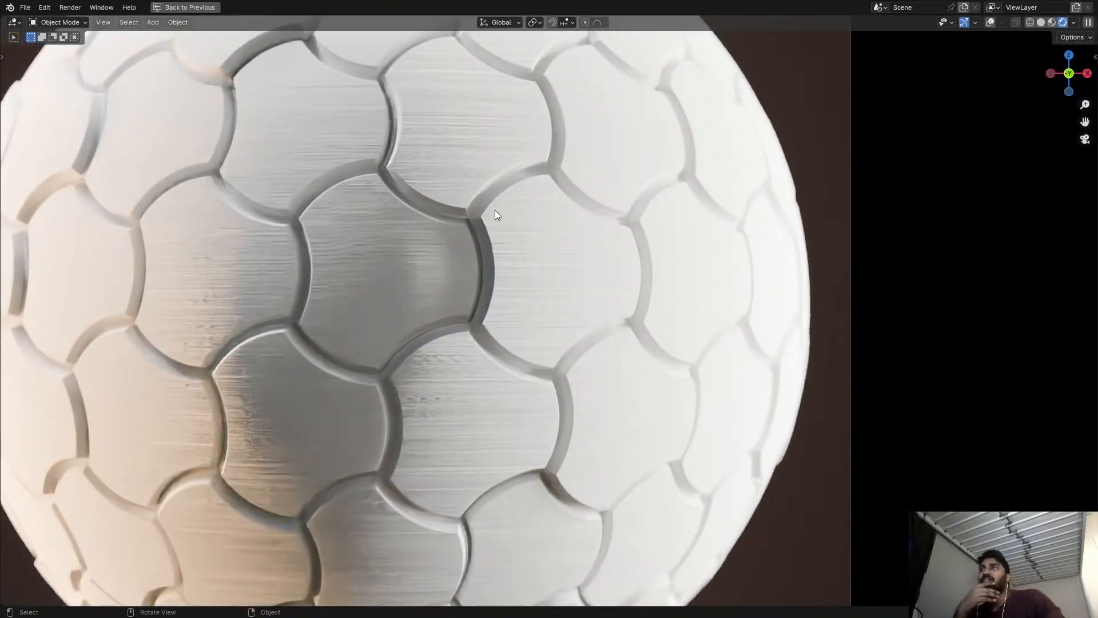
{"action": "scroll", "coordinate": [495, 212], "scroll_direction": "down", "scroll_amount": 2}
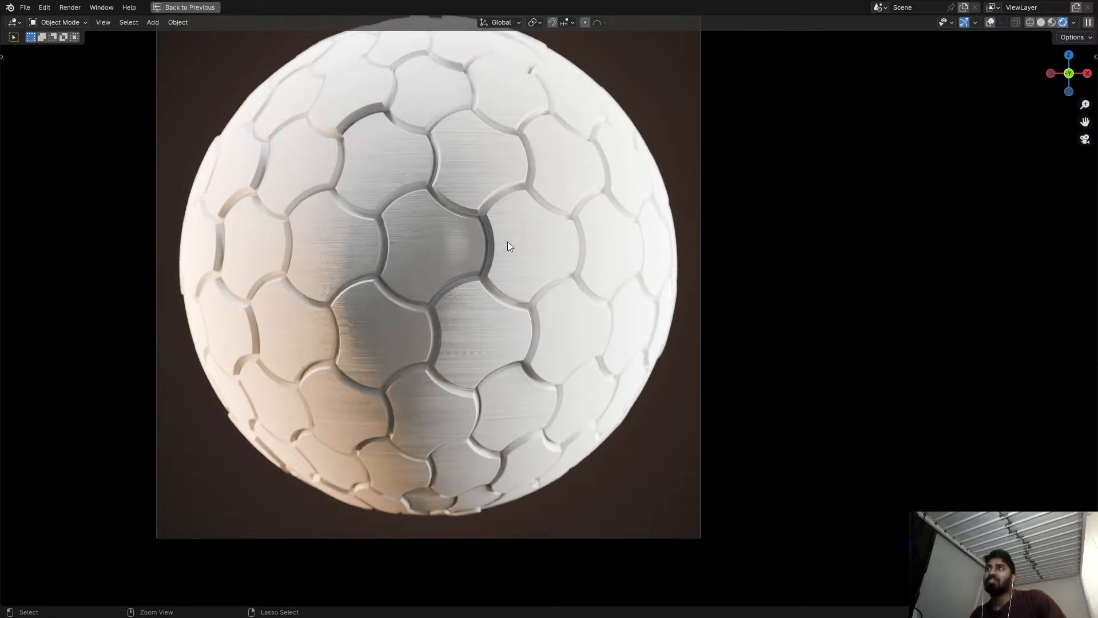
{"action": "key", "text": "ctrl+s"}
{"action": "key", "text": "ctrl+space"}
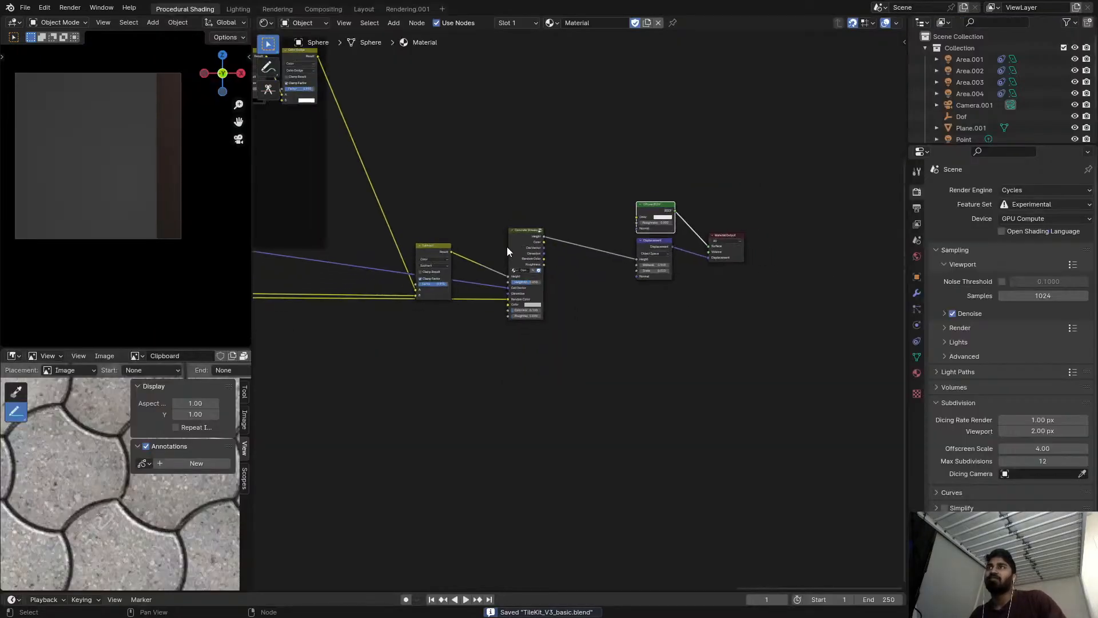
Delete the Concrete Streaks group and the Subtract node feeding it, and save the file.
{"action": "scroll", "coordinate": [532, 231], "scroll_direction": "up", "scroll_amount": 2}
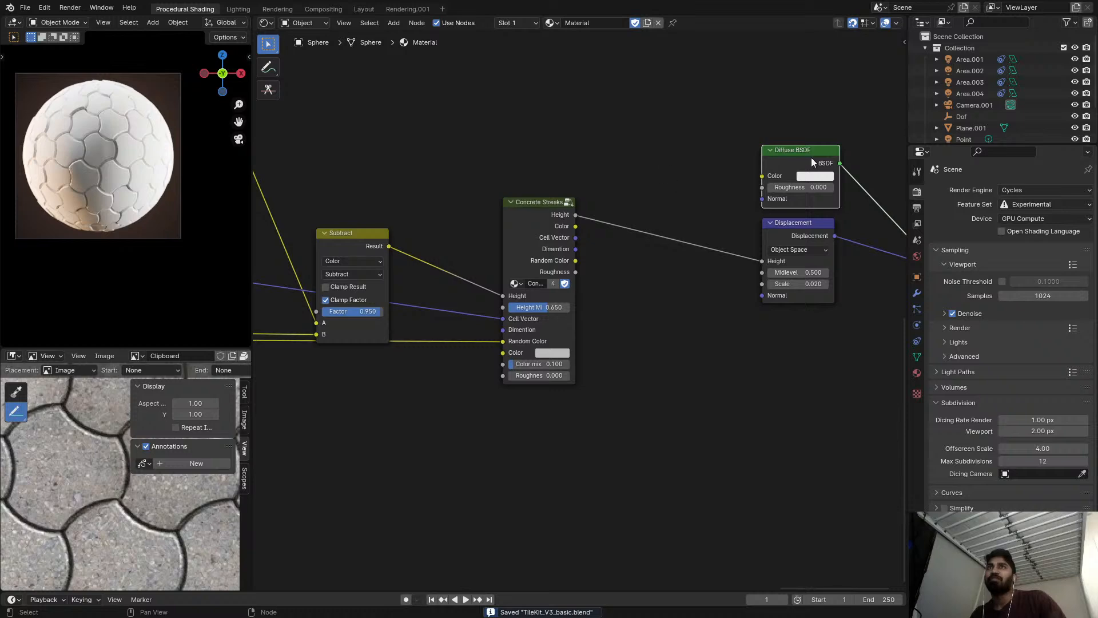
{"action": "middle_click_drag", "start_coordinate": [811, 159], "coordinate": [670, 181]}
{"action": "scroll", "coordinate": [842, 194], "scroll_direction": "up", "scroll_amount": 3}
{"action": "left_click_drag", "start_coordinate": [802, 286], "coordinate": [747, 235]}
{"action": "middle_click_drag", "start_coordinate": [480, 303], "coordinate": [741, 248]}
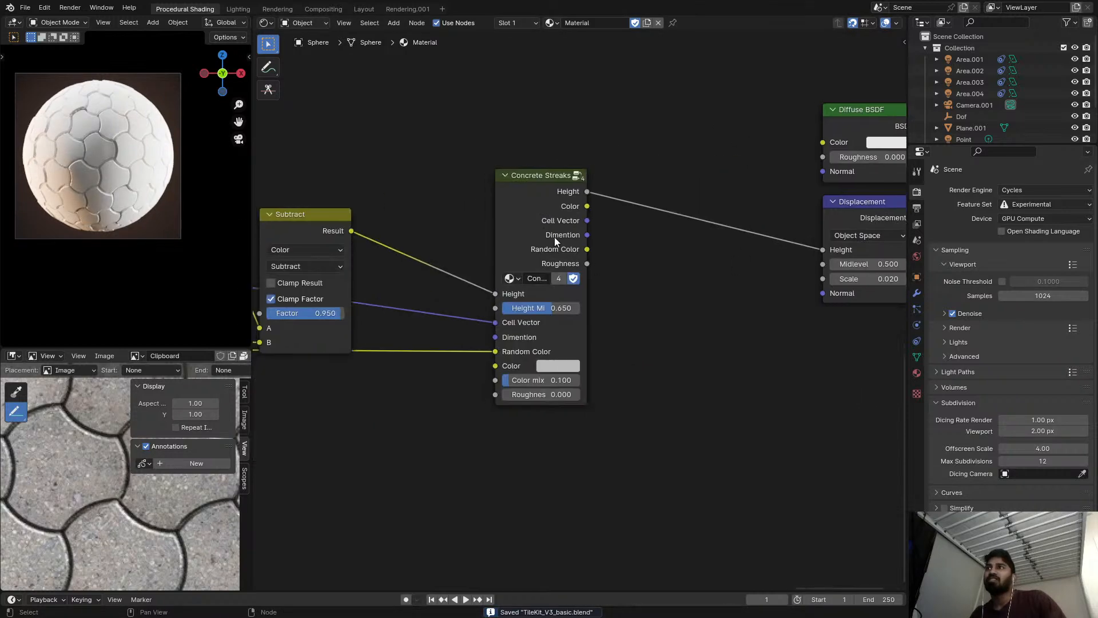
{"action": "left_click", "coordinate": [556, 243]}
{"action": "key", "text": "ctrl+x"}
{"action": "middle_click_drag", "start_coordinate": [402, 245], "coordinate": [647, 265]}
{"action": "scroll", "coordinate": [646, 265], "scroll_direction": "down", "scroll_amount": 8}
{"action": "scroll", "coordinate": [614, 258], "scroll_direction": "up", "scroll_amount": 1, "text": "ctrl"}
{"action": "mouse_move", "coordinate": [553, 263]}
{"action": "middle_mouse_down"}
{"action": "mouse_move", "coordinate": [614, 258]}
{"action": "mouse_move", "coordinate": [584, 236]}
{"action": "mouse_move", "coordinate": [644, 220]}
{"action": "middle_mouse_up"}
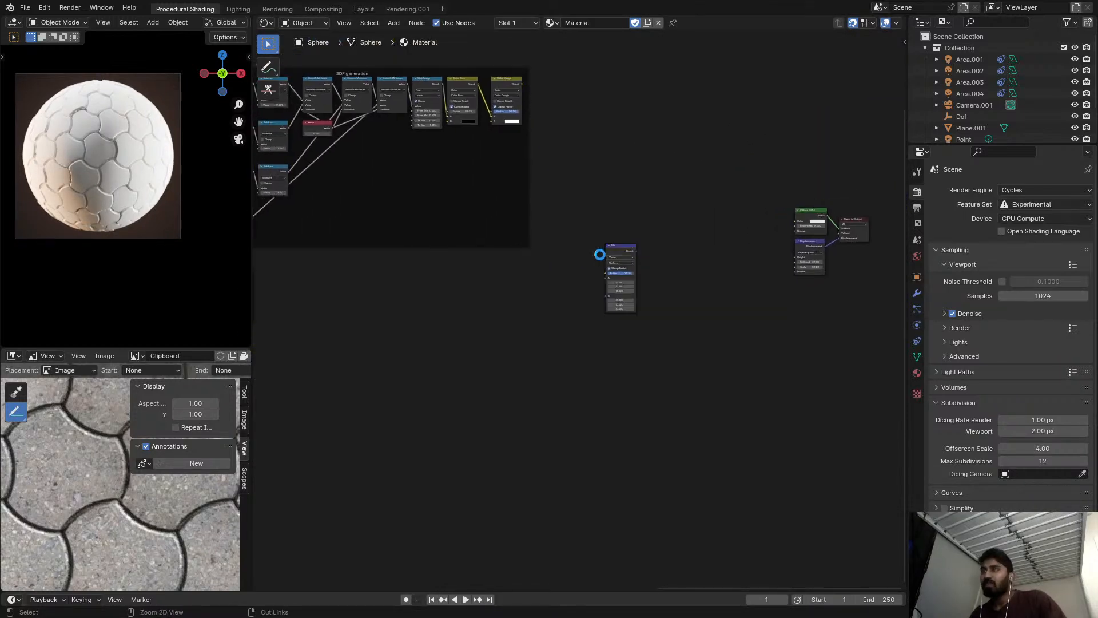
{"action": "key", "text": "ctrl+s"}
Maximize the paver reference image and paste the French pattern installation diagram from the clipboard as a new image.
{"action": "scroll", "coordinate": [529, 258], "scroll_direction": "down", "scroll_amount": 4}
{"action": "key", "text": "ctrl+space"}
{"action": "scroll", "coordinate": [329, 360], "scroll_direction": "down", "scroll_amount": 5}
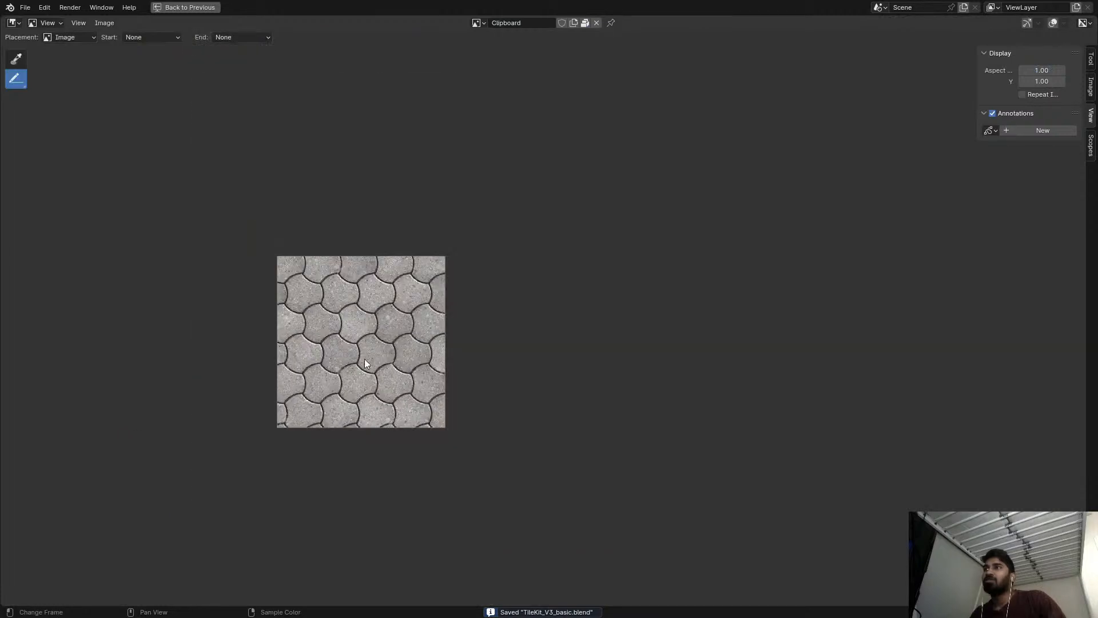
{"action": "scroll", "coordinate": [365, 359], "scroll_direction": "up", "scroll_amount": 4}
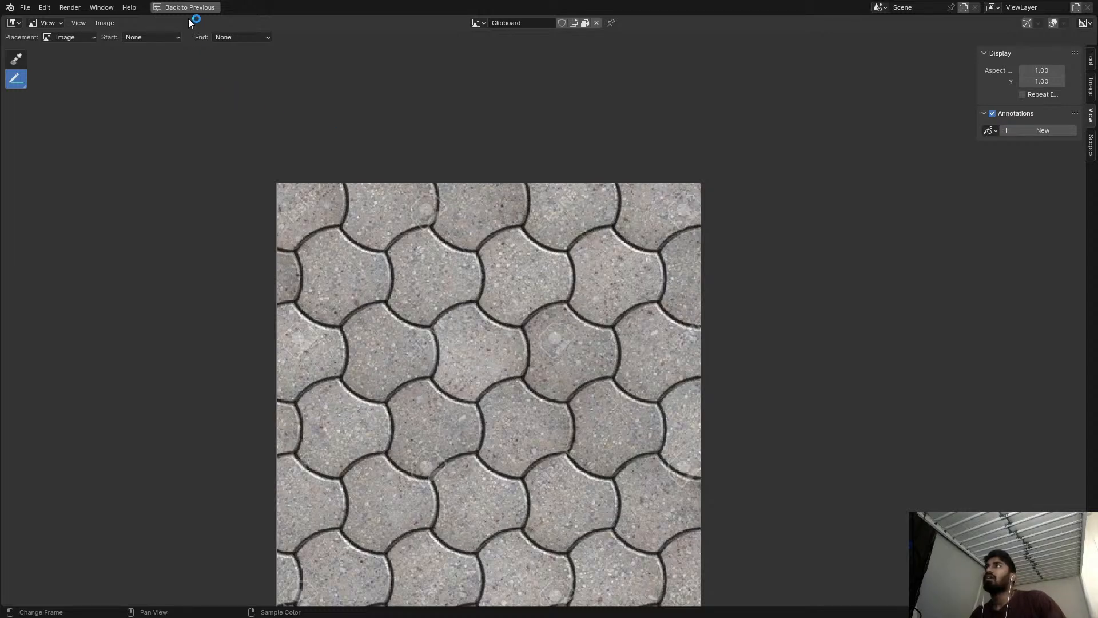
{"action": "left_click", "coordinate": [106, 23]}
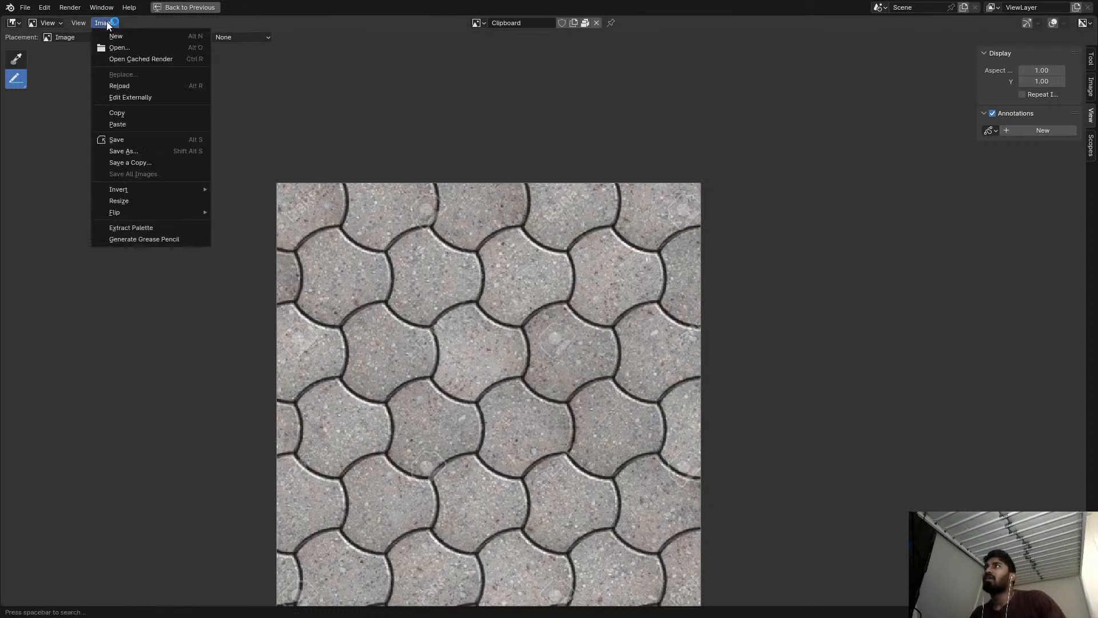
{"action": "left_click", "coordinate": [127, 124]}
Examine the grey block sizes and their arrangement in the French pattern installation diagram.
{"action": "scroll", "coordinate": [400, 217], "scroll_direction": "down", "scroll_amount": 4}
{"action": "scroll", "coordinate": [452, 189], "scroll_direction": "up", "scroll_amount": 3}
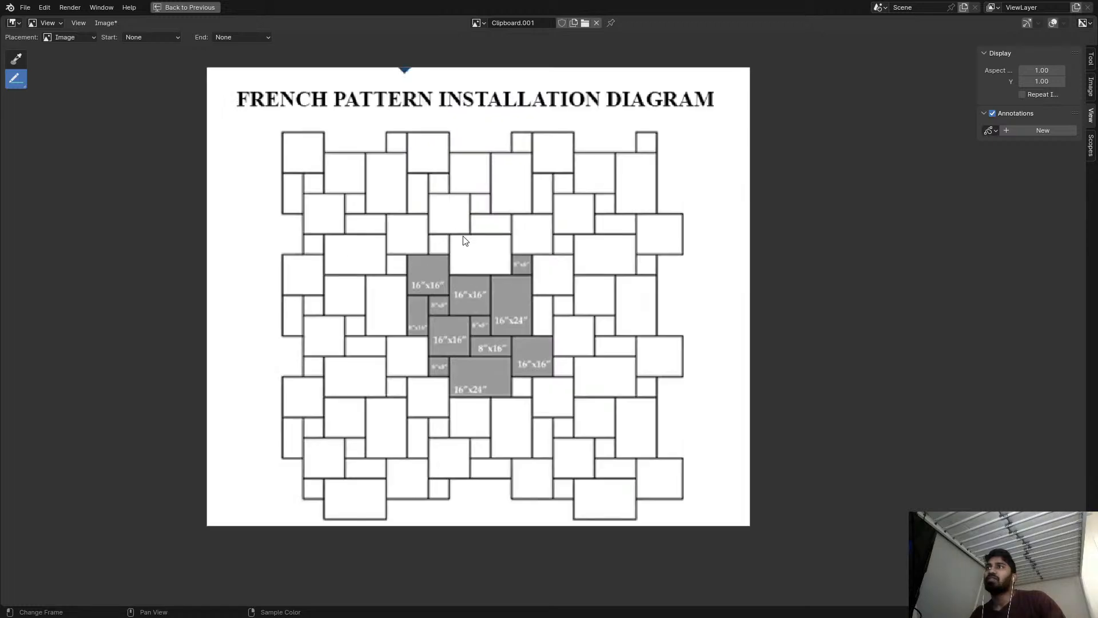
{"action": "scroll", "coordinate": [463, 240], "scroll_direction": "up", "scroll_amount": 3}
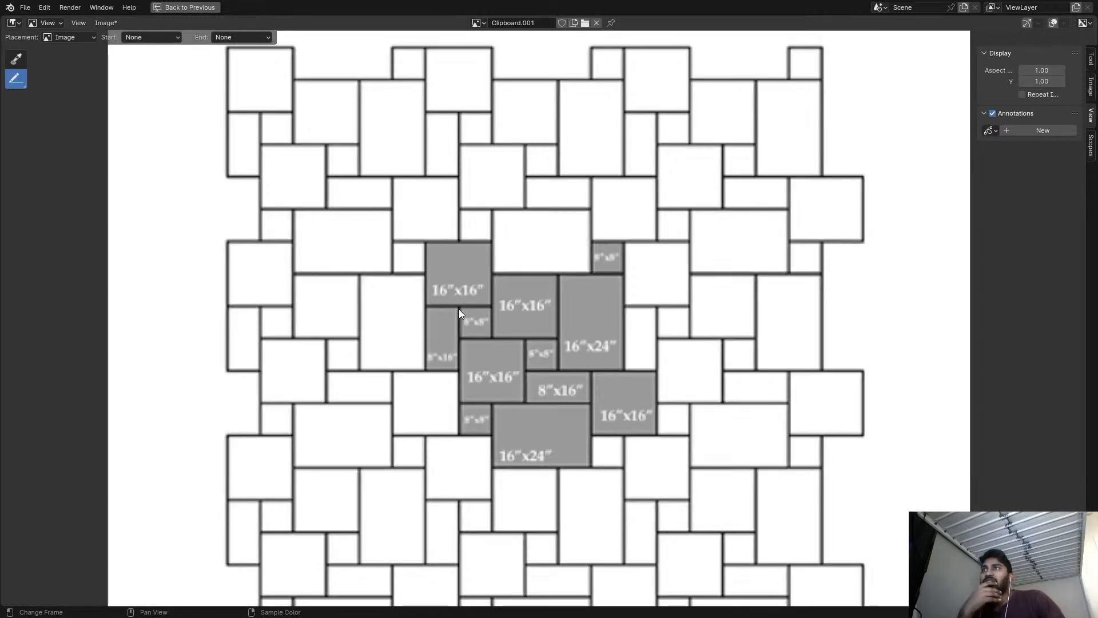
{"action": "scroll", "coordinate": [524, 304], "scroll_direction": "up", "scroll_amount": 1}
{"action": "scroll", "coordinate": [530, 257], "scroll_direction": "down", "scroll_amount": 1}
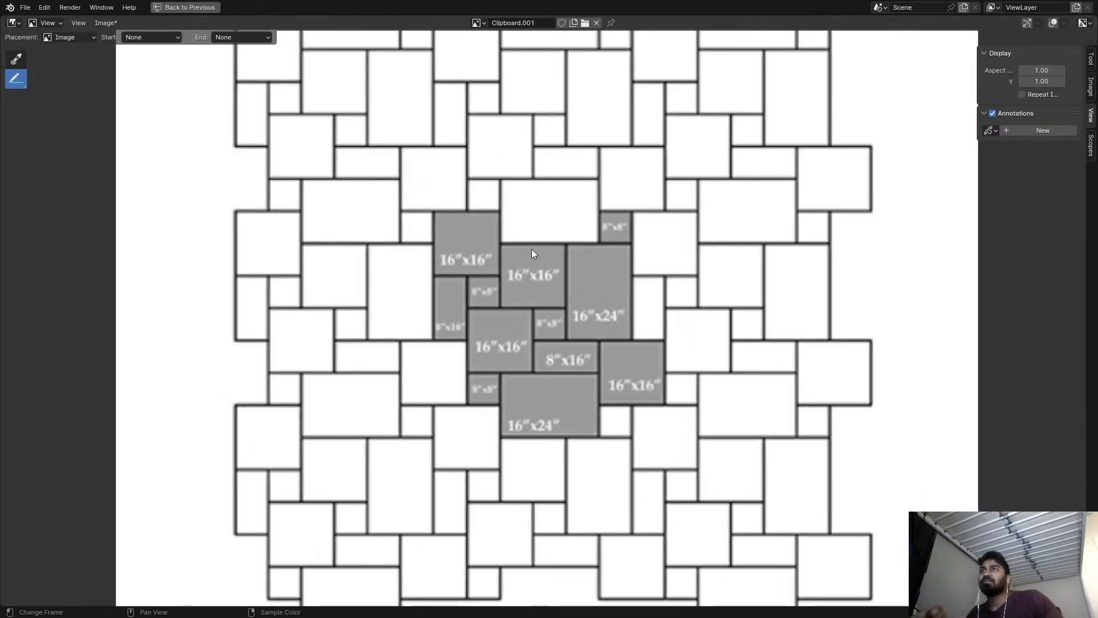
{"action": "scroll", "coordinate": [530, 252], "scroll_direction": "up", "scroll_amount": 1}
{"action": "scroll", "coordinate": [530, 255], "scroll_direction": "up", "scroll_amount": 1}
{"action": "scroll", "coordinate": [535, 259], "scroll_direction": "down", "scroll_amount": 3}
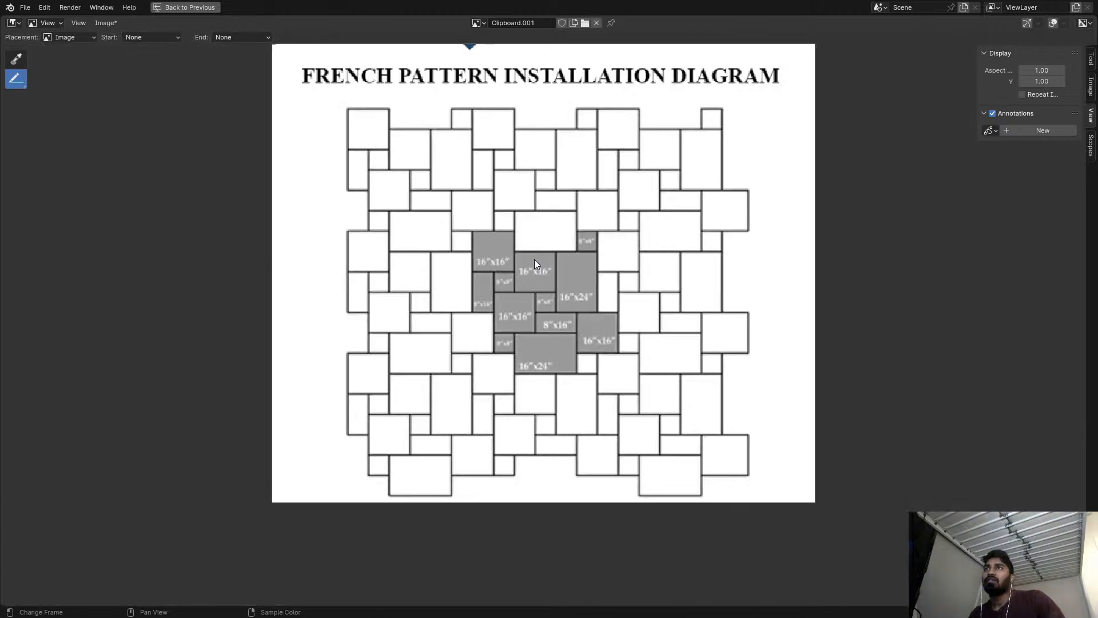
{"action": "scroll", "coordinate": [534, 259], "scroll_direction": "up", "scroll_amount": 1}
{"action": "middle_click_drag", "start_coordinate": [534, 259], "coordinate": [539, 282]}
{"action": "key", "text": "ctrl+space"}
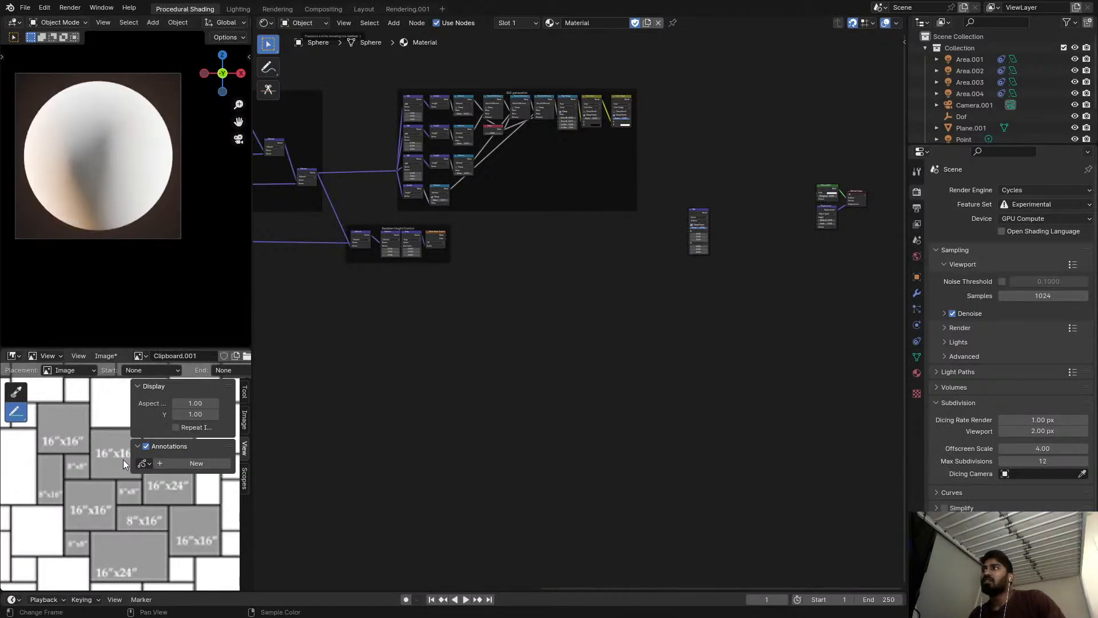
{"action": "scroll", "coordinate": [70, 483], "scroll_direction": "down", "scroll_amount": 2}
{"action": "key", "text": "ctrl+space"}
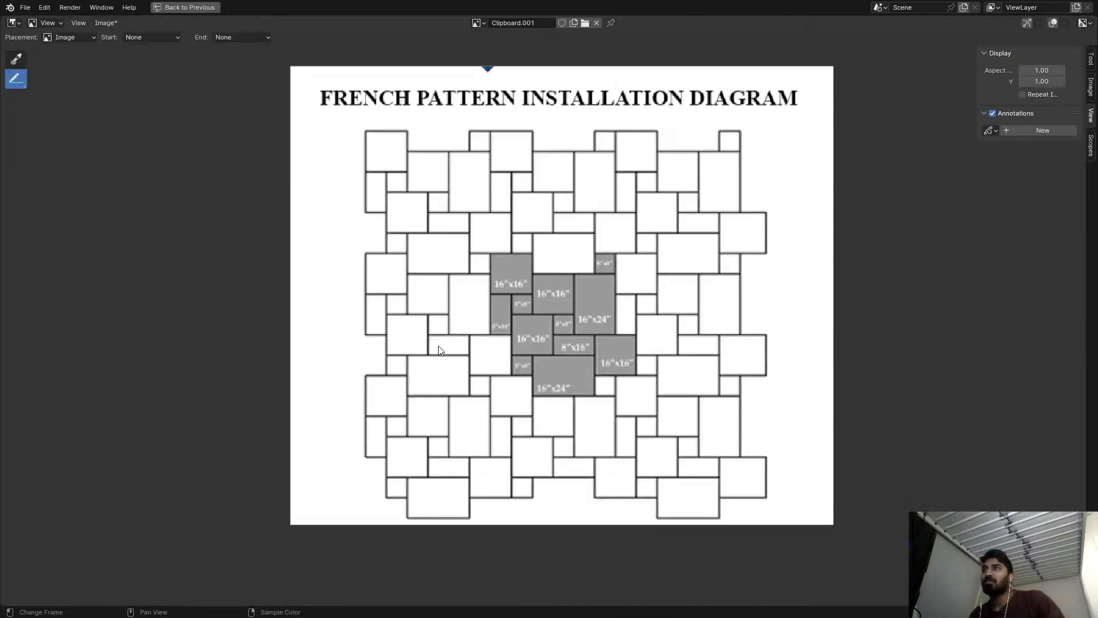
{"action": "scroll", "coordinate": [621, 301], "scroll_direction": "up", "scroll_amount": 4}
{"action": "middle_click_drag", "start_coordinate": [620, 301], "coordinate": [586, 304]}
{"action": "scroll", "coordinate": [567, 313], "scroll_direction": "up", "scroll_amount": 1}
{"action": "scroll", "coordinate": [488, 307], "scroll_direction": "up", "scroll_amount": 2}
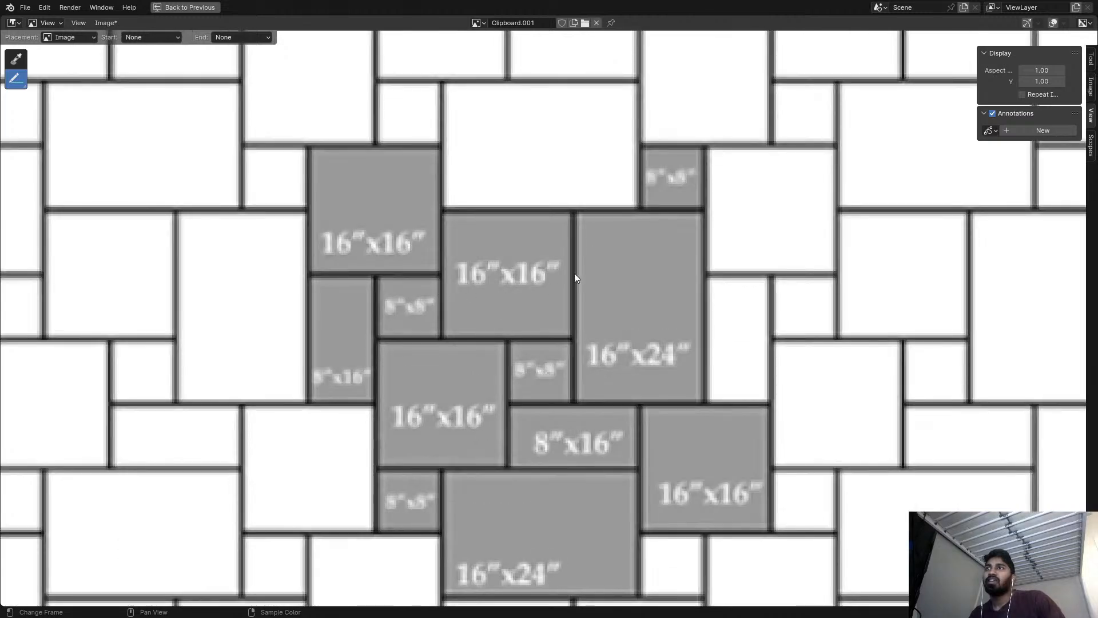
{"action": "scroll", "coordinate": [377, 190], "scroll_direction": "down", "scroll_amount": 3}
{"action": "scroll", "coordinate": [375, 197], "scroll_direction": "up", "scroll_amount": 2}
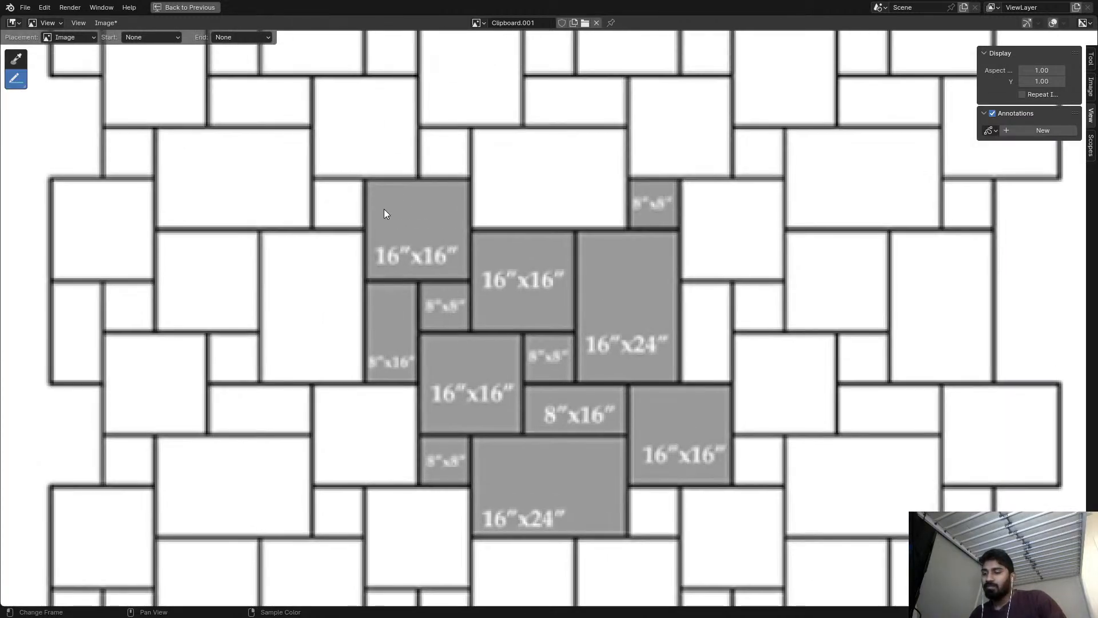
{"action": "scroll", "coordinate": [384, 210], "scroll_direction": "down", "scroll_amount": 1}
{"action": "middle_click_drag", "start_coordinate": [383, 207], "coordinate": [381, 226]}
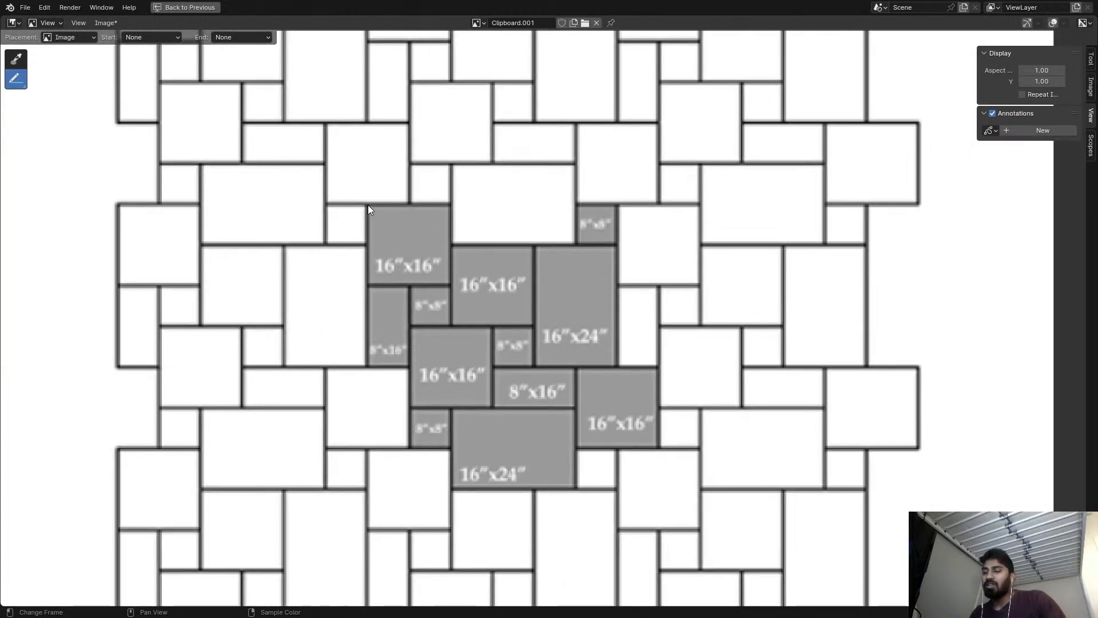
Outline the repeating block unit in the French pattern diagram with a freehand annotation rectangle.
{"action": "mouse_move", "coordinate": [367, 206]}
{"action": "left_mouse_down"}
{"action": "mouse_move", "coordinate": [366, 447]}
{"action": "mouse_move", "coordinate": [533, 449]}
{"action": "left_mouse_up"}
{"action": "mouse_move", "coordinate": [601, 444]}
{"action": "left_mouse_down"}
{"action": "mouse_move", "coordinate": [619, 446]}
{"action": "mouse_move", "coordinate": [627, 205]}
{"action": "mouse_move", "coordinate": [367, 205]}
{"action": "left_mouse_up"}
{"action": "scroll", "coordinate": [497, 246], "scroll_direction": "up", "scroll_amount": 3}
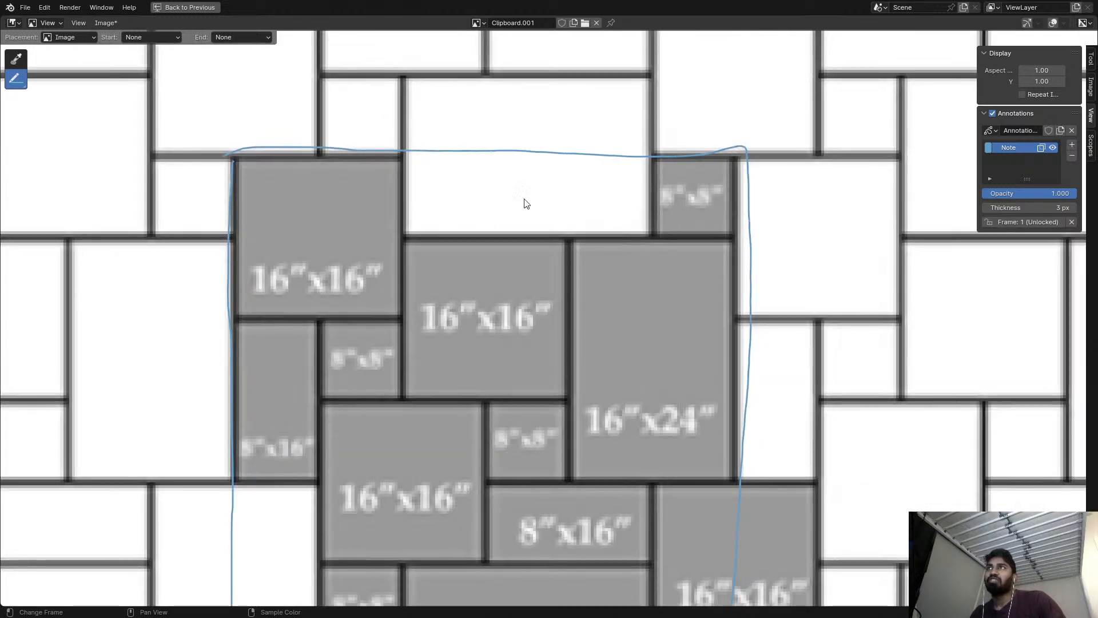
Examine how the blocks within and across the annotated outline repeat in the French pattern diagram.
{"action": "middle_click_drag", "start_coordinate": [202, 517], "coordinate": [244, 417]}
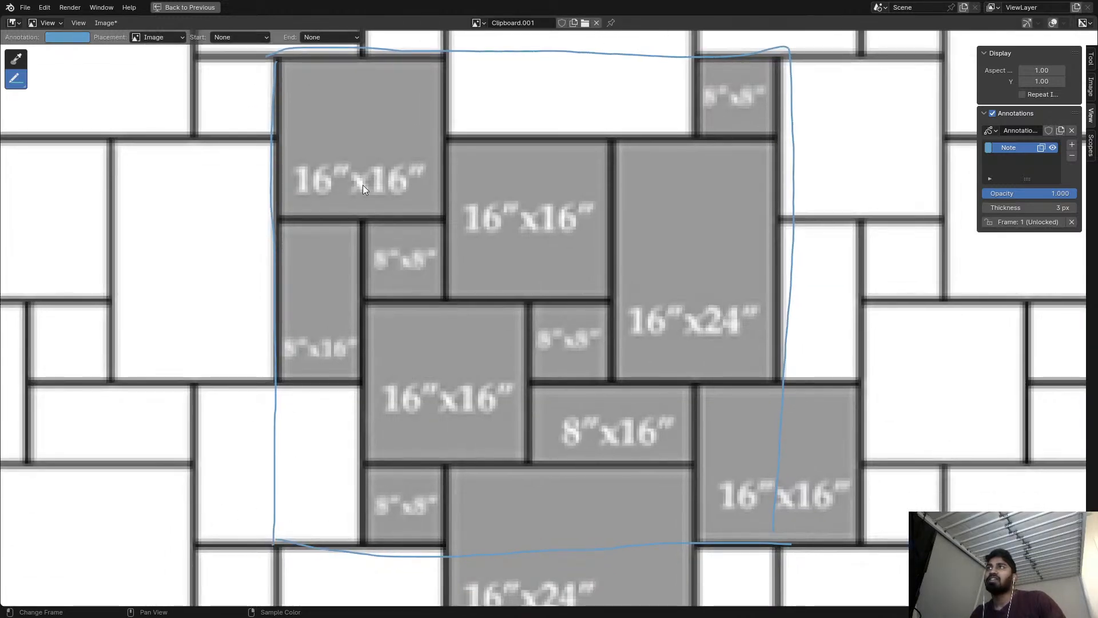
{"action": "scroll", "coordinate": [737, 453], "scroll_direction": "down", "scroll_amount": 4}
{"action": "scroll", "coordinate": [758, 374], "scroll_direction": "up", "scroll_amount": 2}
{"action": "scroll", "coordinate": [860, 272], "scroll_direction": "down", "scroll_amount": 3}
{"action": "middle_click_drag", "start_coordinate": [833, 279], "coordinate": [802, 286]}
{"action": "scroll", "coordinate": [798, 286], "scroll_direction": "up", "scroll_amount": 3}
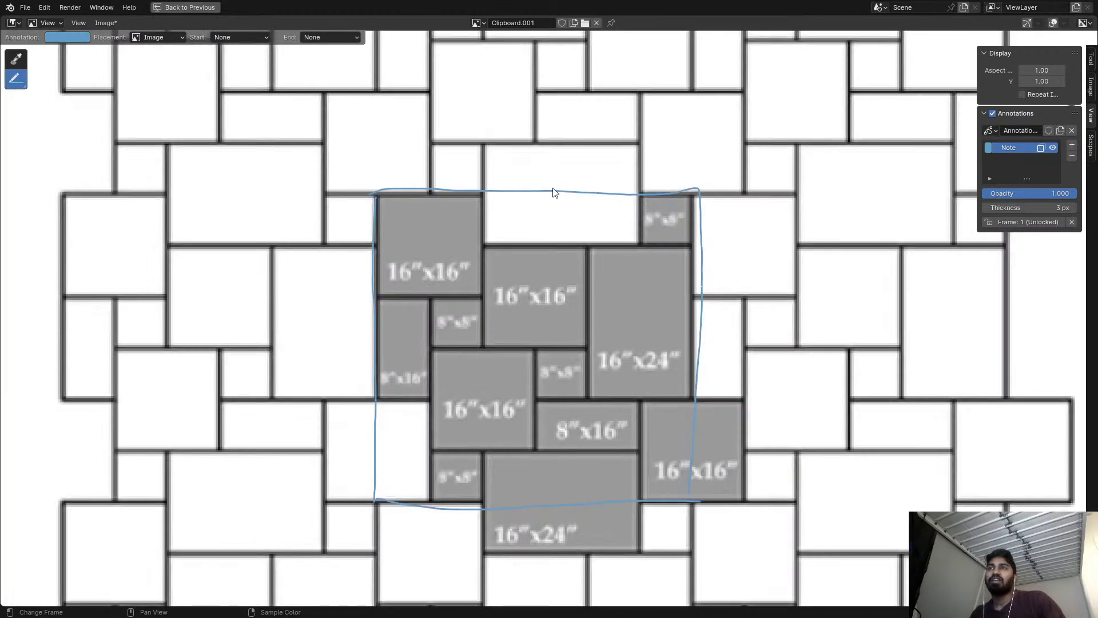
{"action": "scroll", "coordinate": [576, 331], "scroll_direction": "down", "scroll_amount": 3}
{"action": "scroll", "coordinate": [534, 309], "scroll_direction": "up", "scroll_amount": 5}
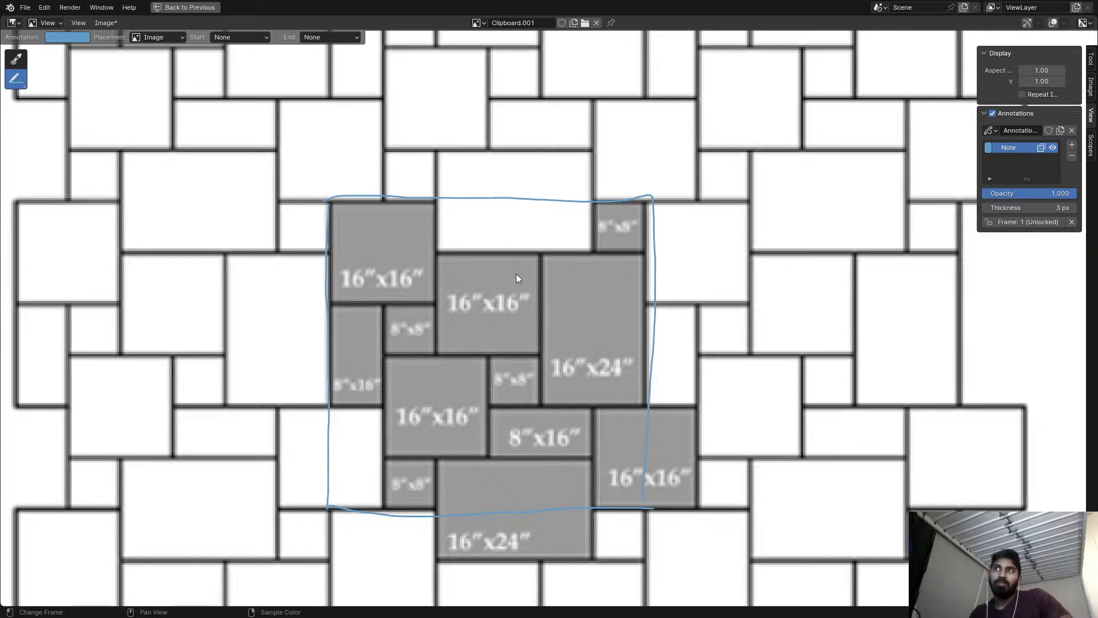
{"action": "scroll", "coordinate": [540, 257], "scroll_direction": "down", "scroll_amount": 4}
{"action": "scroll", "coordinate": [544, 260], "scroll_direction": "up", "scroll_amount": 3}
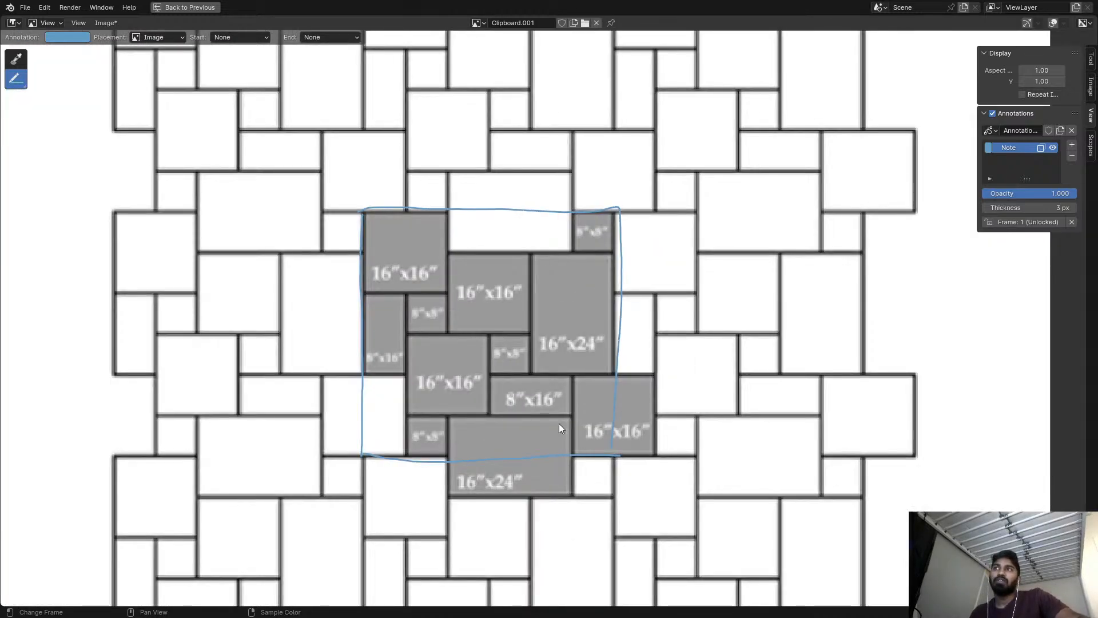
{"action": "scroll", "coordinate": [481, 428], "scroll_direction": "down", "scroll_amount": 3}
{"action": "scroll", "coordinate": [515, 320], "scroll_direction": "up", "scroll_amount": 3}
{"action": "scroll", "coordinate": [457, 280], "scroll_direction": "down", "scroll_amount": 3}
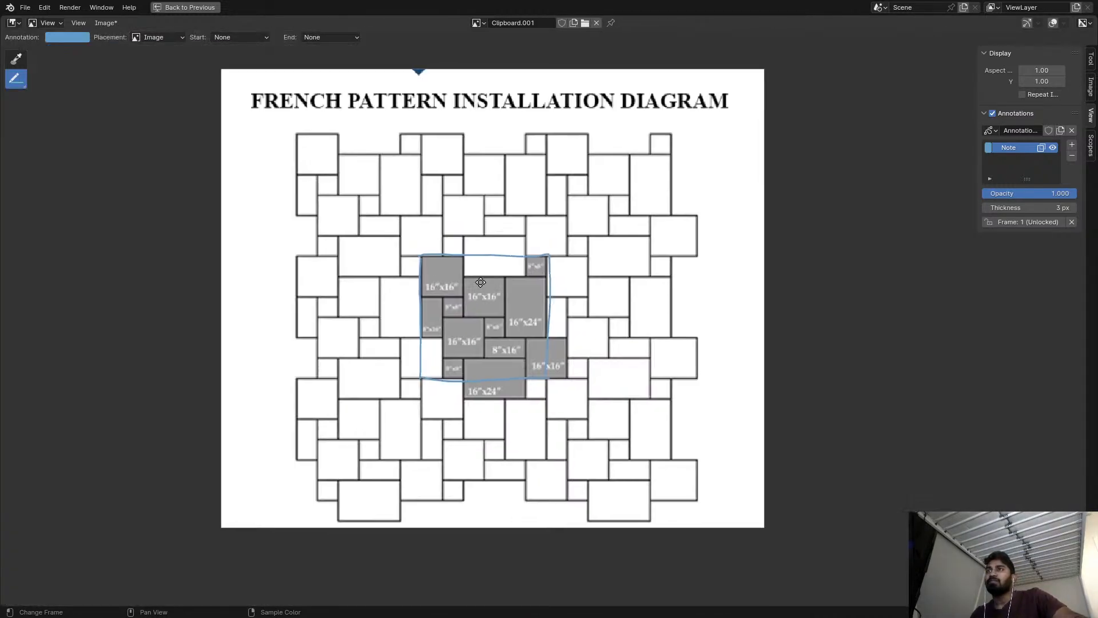
{"action": "scroll", "coordinate": [475, 286], "scroll_direction": "up", "scroll_amount": 3}
{"action": "key", "text": "ctrl+space"}
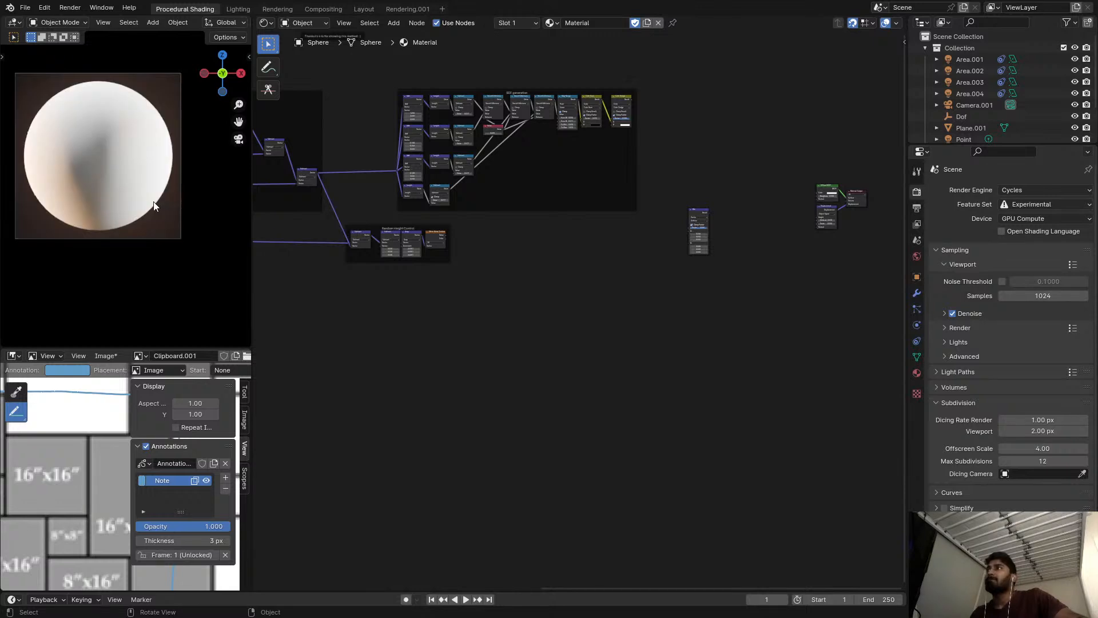
{"action": "key", "text": "ctrl+space"}
{"action": "scroll", "coordinate": [404, 348], "scroll_direction": "up", "scroll_amount": 2}
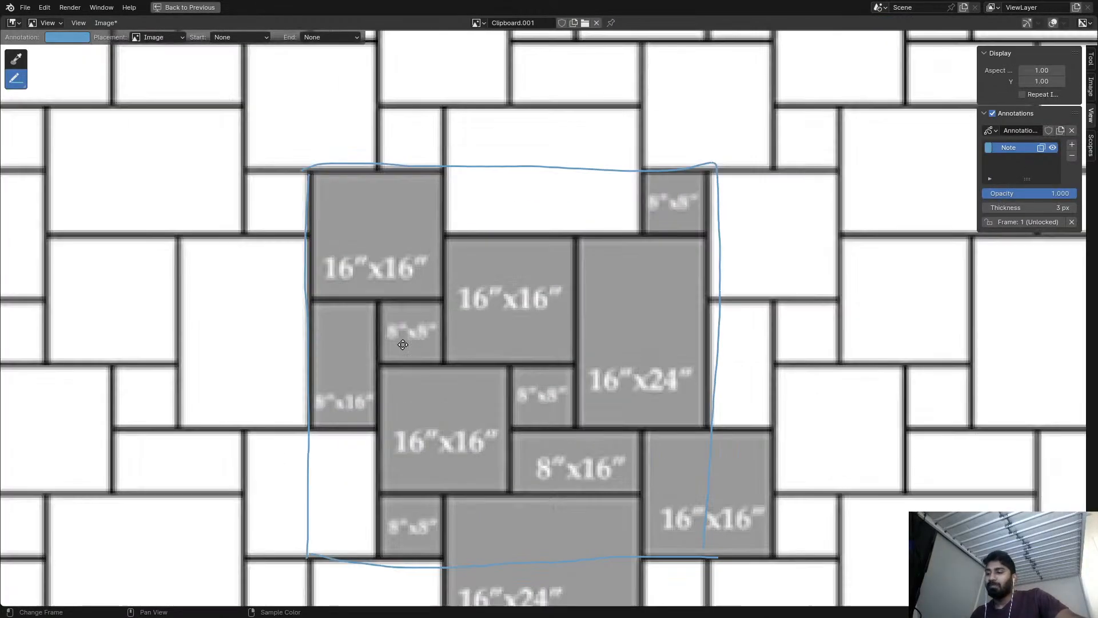
Erase the freehand annotation outline from the French pattern diagram.
{"action": "scroll", "coordinate": [452, 250], "scroll_direction": "down", "scroll_amount": 4}
{"action": "mouse_move", "coordinate": [399, 225]}
{"action": "left_mouse_down", "text": "ctrl"}
{"action": "mouse_move", "coordinate": [651, 273]}
{"action": "mouse_move", "coordinate": [383, 228]}
{"action": "mouse_move", "coordinate": [481, 259]}
{"action": "mouse_move", "coordinate": [432, 362]}
{"action": "mouse_move", "coordinate": [409, 355]}
{"action": "mouse_move", "coordinate": [566, 365]}
{"action": "mouse_move", "coordinate": [427, 388]}
{"action": "mouse_move", "coordinate": [578, 320]}
{"action": "left_mouse_up", "text": "ctrl"}
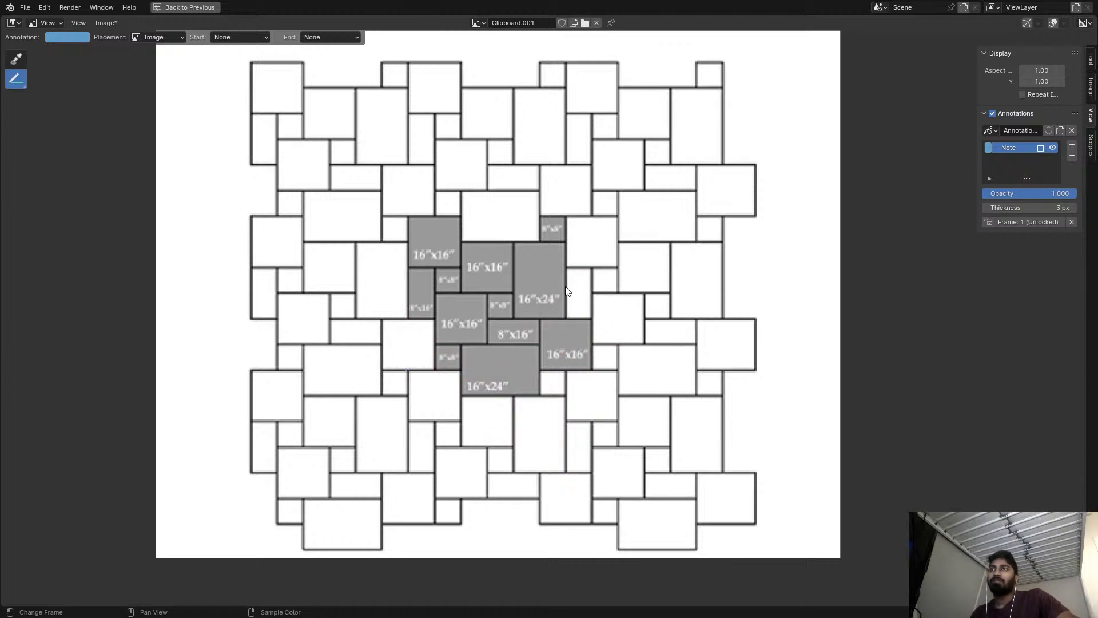
{"action": "middle_click_drag", "start_coordinate": [556, 291], "coordinate": [529, 326]}
Return to the full editor layout, save the file and preview the final Color Dodge node of the SDF generation frame.
{"action": "key", "text": "ctrl+space"}
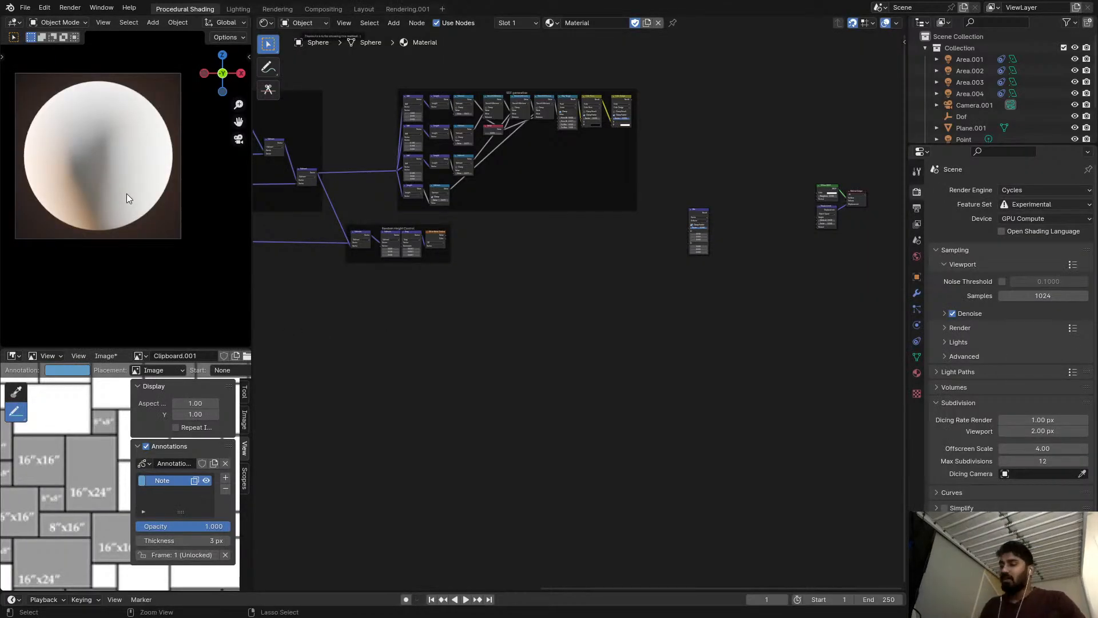
{"action": "key", "text": "ctrl+s"}
{"action": "middle_click_drag", "start_coordinate": [559, 259], "coordinate": [440, 310]}
{"action": "scroll", "coordinate": [515, 242], "scroll_direction": "up", "scroll_amount": 4}
{"action": "left_click", "coordinate": [498, 138], "text": "ctrl+shift"}
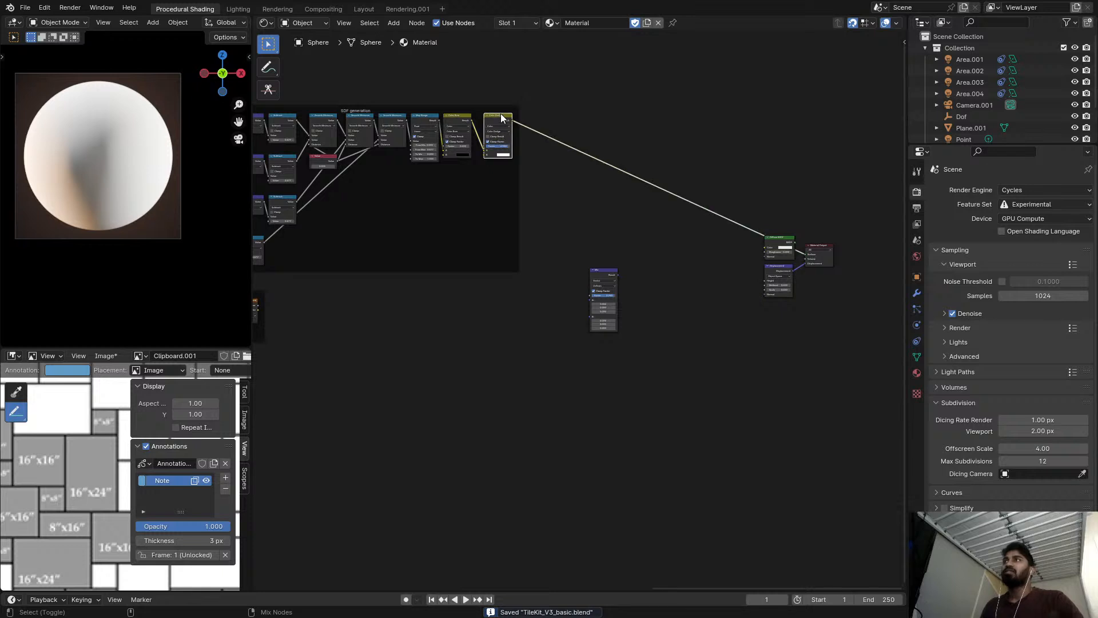
Delete the leftover unconnected Mix node between the SDF generation frame and the output nodes.
{"action": "scroll", "coordinate": [394, 269], "scroll_direction": "down", "scroll_amount": 4}
{"action": "mouse_move", "coordinate": [373, 276]}
{"action": "middle_mouse_down"}
{"action": "mouse_move", "coordinate": [515, 255]}
{"action": "mouse_move", "coordinate": [475, 265]}
{"action": "middle_mouse_up"}
{"action": "scroll", "coordinate": [449, 257], "scroll_direction": "down", "scroll_amount": 2}
{"action": "scroll", "coordinate": [470, 267], "scroll_direction": "up", "scroll_amount": 6}
{"action": "scroll", "coordinate": [686, 223], "scroll_direction": "up", "scroll_amount": 1}
{"action": "middle_click_drag", "start_coordinate": [691, 220], "coordinate": [560, 242]}
{"action": "left_click", "coordinate": [664, 261]}
{"action": "key", "text": "x"}
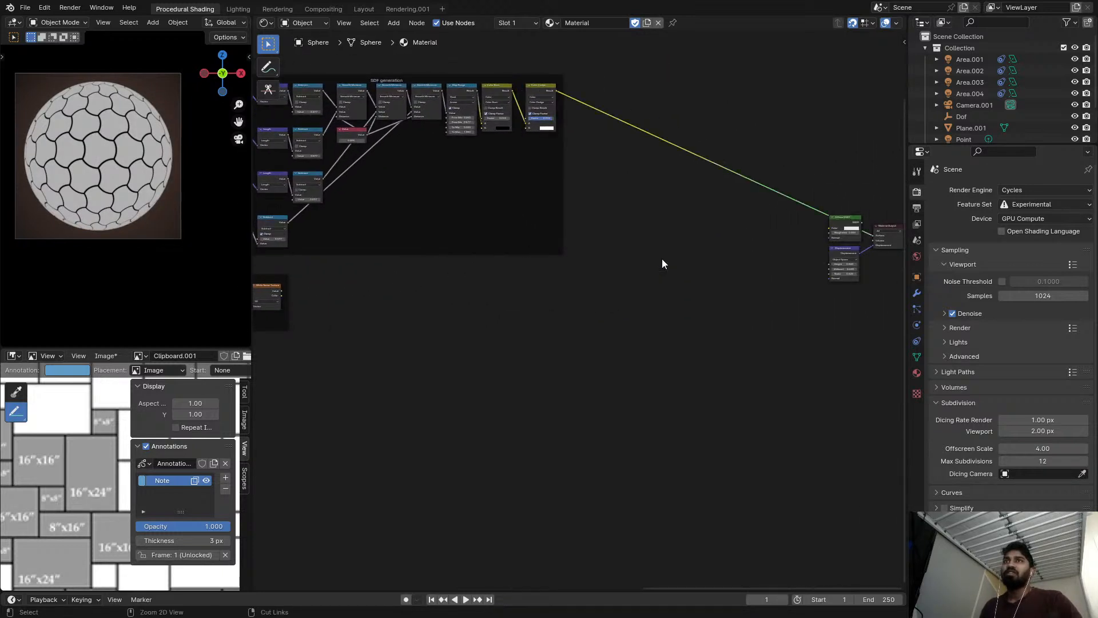
Reconnect the Diffuse BSDF to the Material Output's surface and reposition the Displacement node below it.
{"action": "scroll", "coordinate": [766, 252], "scroll_direction": "up", "scroll_amount": 1}
{"action": "middle_click_drag", "start_coordinate": [766, 251], "coordinate": [711, 257]}
{"action": "left_click", "coordinate": [794, 230], "text": "ctrl+shift"}
{"action": "left_click_drag", "start_coordinate": [795, 270], "coordinate": [775, 276]}
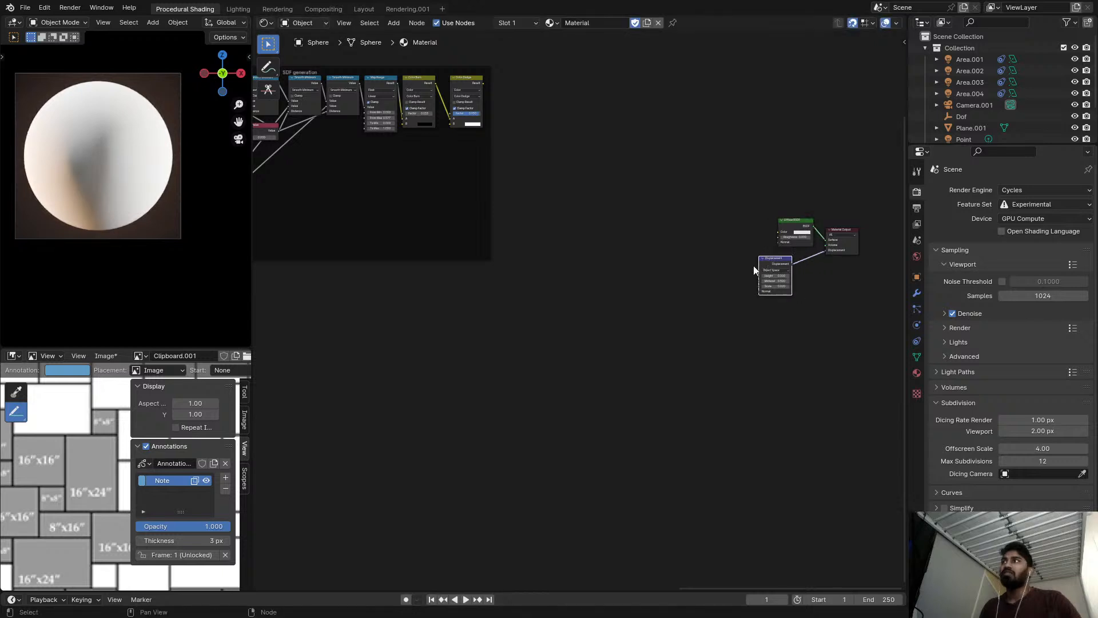
Connect the random-height White Noise Texture's Value output to the Displacement node's Height and save the file.
{"action": "scroll", "coordinate": [777, 275], "scroll_direction": "down", "scroll_amount": 2}
{"action": "right_click_drag", "start_coordinate": [341, 299], "coordinate": [767, 284], "text": "alt"}
{"action": "scroll", "coordinate": [770, 279], "scroll_direction": "up", "scroll_amount": 6}
{"action": "middle_click_drag", "start_coordinate": [768, 276], "coordinate": [669, 275]}
{"action": "key", "text": "ctrl+s"}
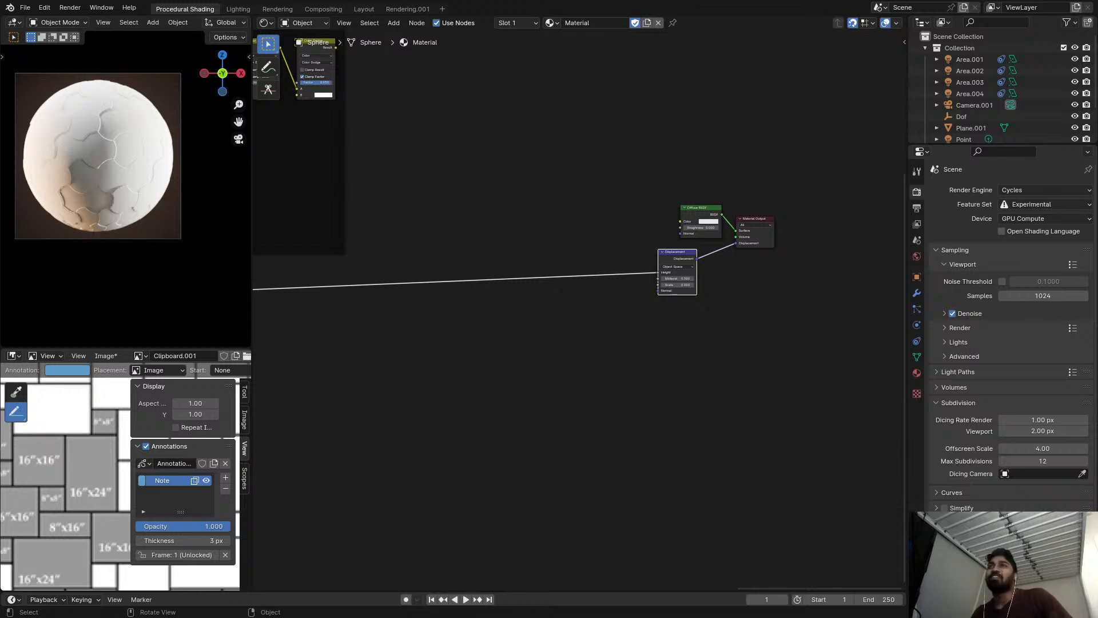
{"action": "key", "text": "ctrl+s"}
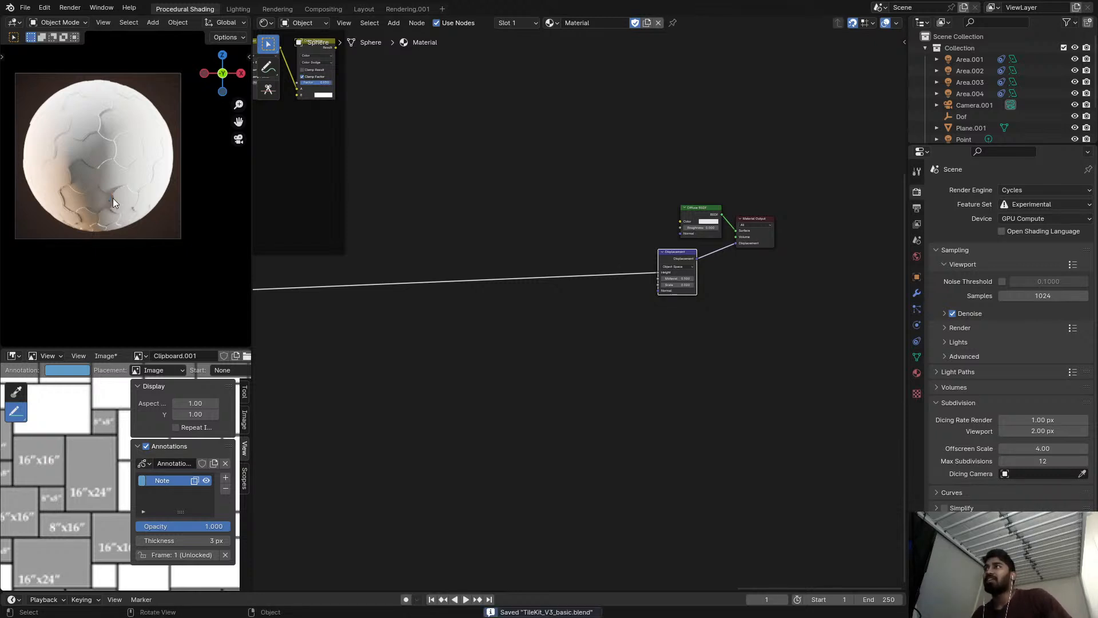
Zoom in on the sphere's displaced tiles and preview the SDF generation frame's last Color Dodge node on the surface.
{"action": "scroll", "coordinate": [97, 143], "scroll_direction": "up", "scroll_amount": 4}
{"action": "scroll", "coordinate": [593, 166], "scroll_direction": "up", "scroll_amount": 4}
{"action": "middle_click_drag", "start_coordinate": [600, 220], "coordinate": [723, 311]}
{"action": "scroll", "coordinate": [723, 311], "scroll_direction": "down", "scroll_amount": 4}
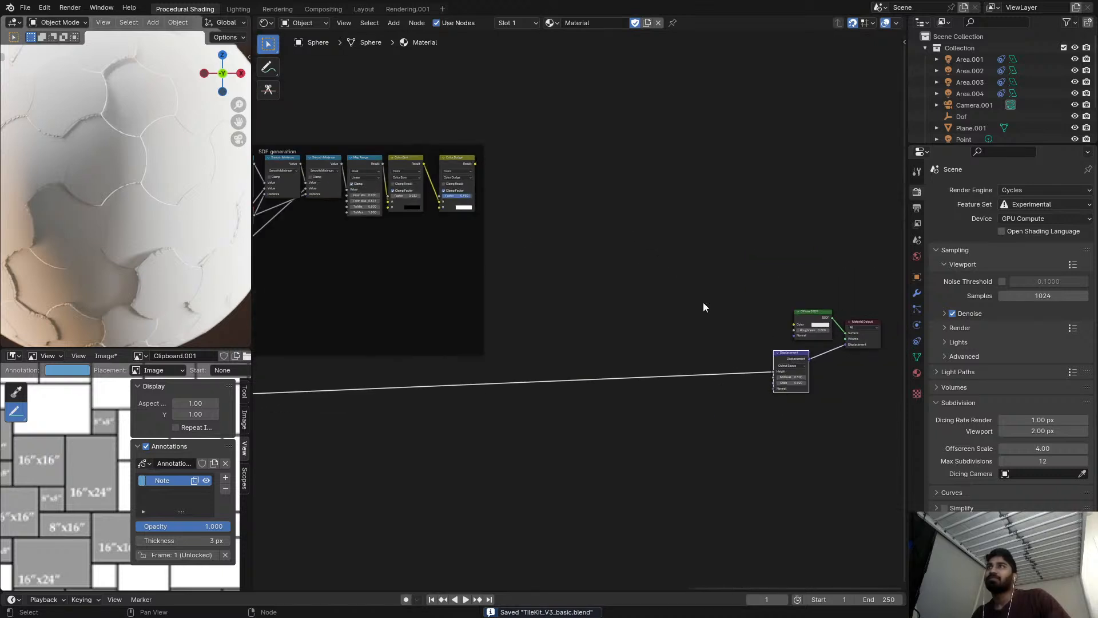
{"action": "middle_click_drag", "start_coordinate": [468, 180], "coordinate": [634, 243]}
{"action": "scroll", "coordinate": [634, 244], "scroll_direction": "up", "scroll_amount": 1}
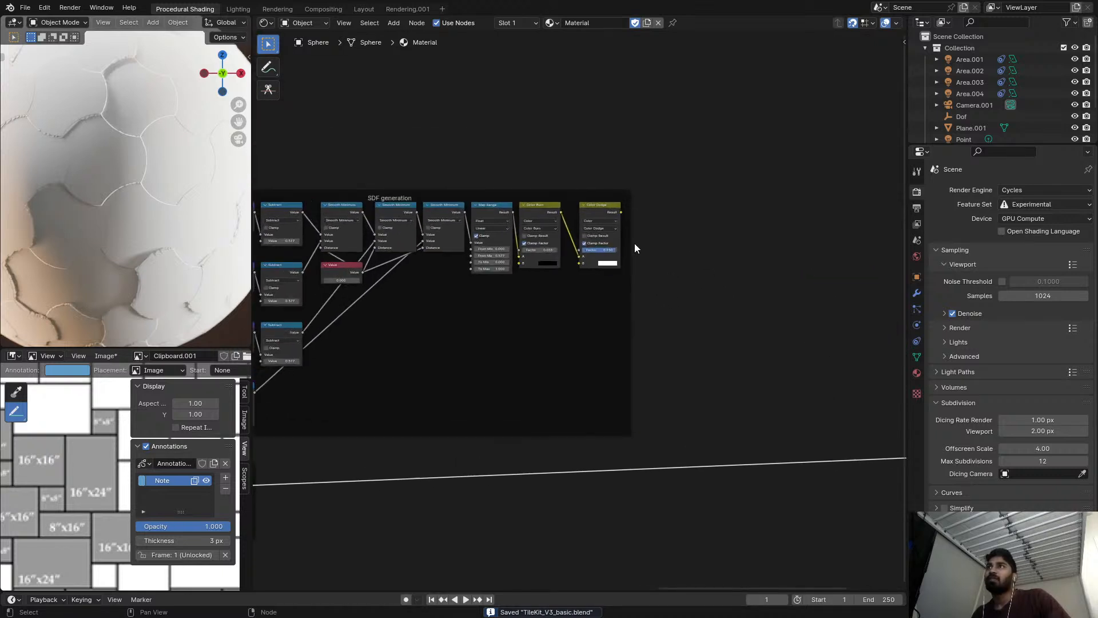
{"action": "scroll", "coordinate": [633, 243], "scroll_direction": "up", "scroll_amount": 1}
{"action": "left_click", "coordinate": [603, 211], "text": "ctrl+shift"}
{"action": "middle_click_drag", "start_coordinate": [711, 257], "coordinate": [525, 224]}
{"action": "scroll", "coordinate": [521, 223], "scroll_direction": "down", "scroll_amount": 3}
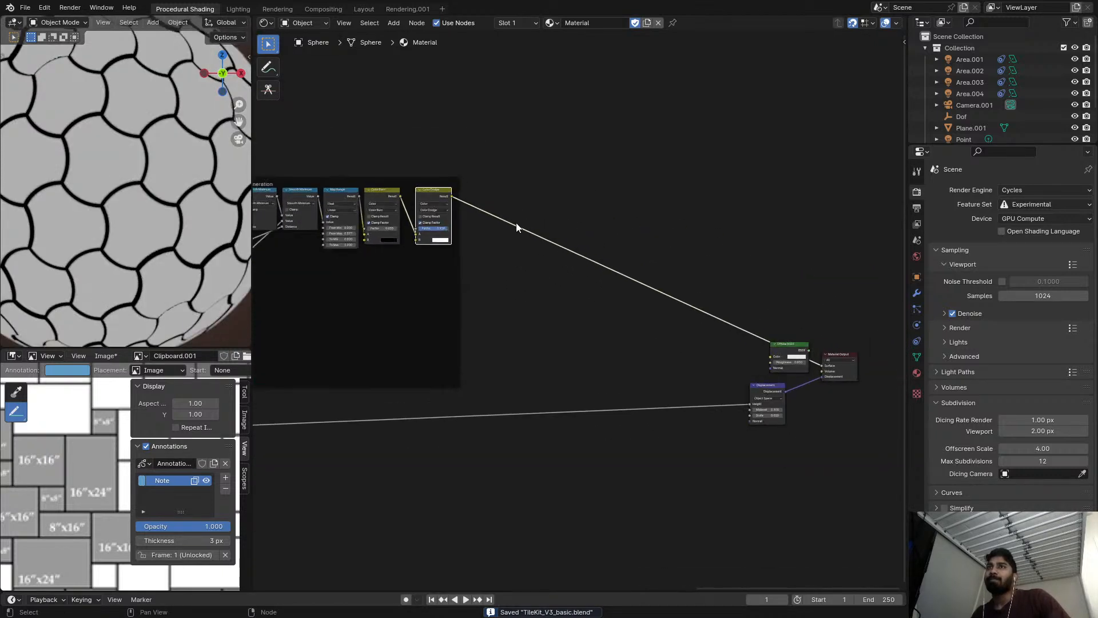
Connect the last Color Dodge node's Result to the Displacement node's Height and save the file.
{"action": "mouse_move", "coordinate": [457, 201]}
{"action": "left_mouse_down"}
{"action": "mouse_move", "coordinate": [503, 216]}
{"action": "mouse_move", "coordinate": [753, 403]}
{"action": "left_mouse_up"}
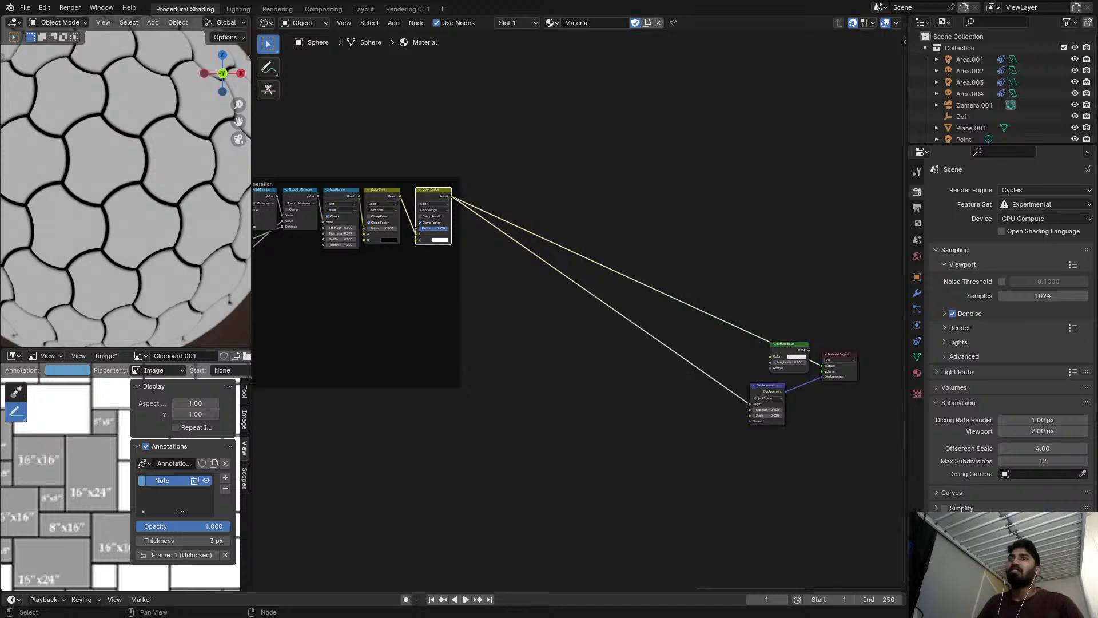
{"action": "scroll", "coordinate": [139, 214], "scroll_direction": "down", "scroll_amount": 5}
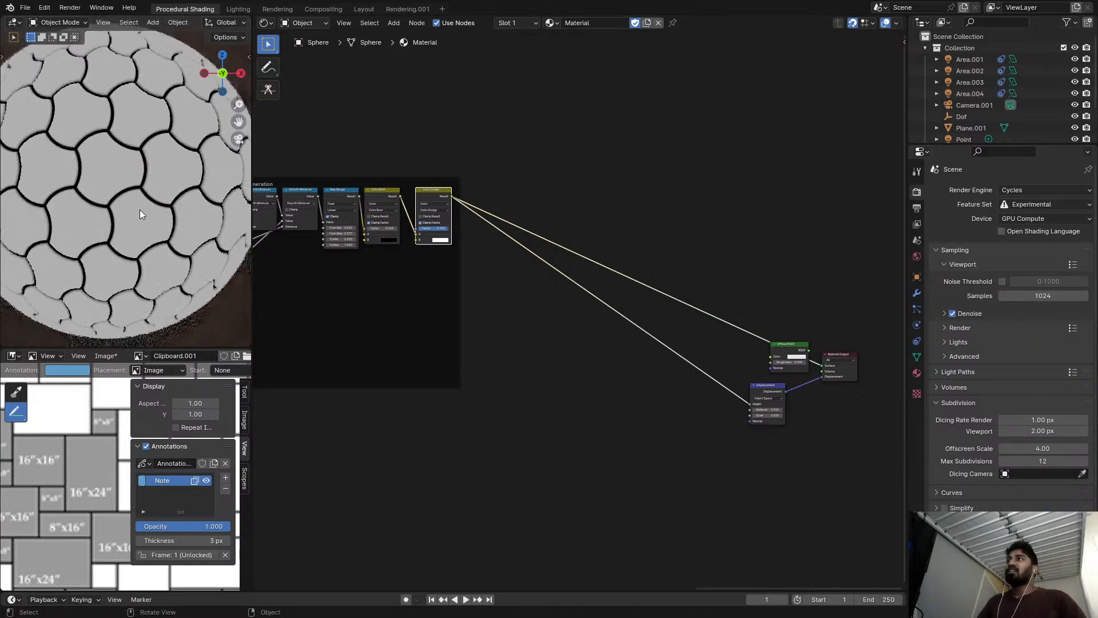
{"action": "key", "text": "ctrl+s"}
{"action": "scroll", "coordinate": [421, 247], "scroll_direction": "down", "scroll_amount": 2}
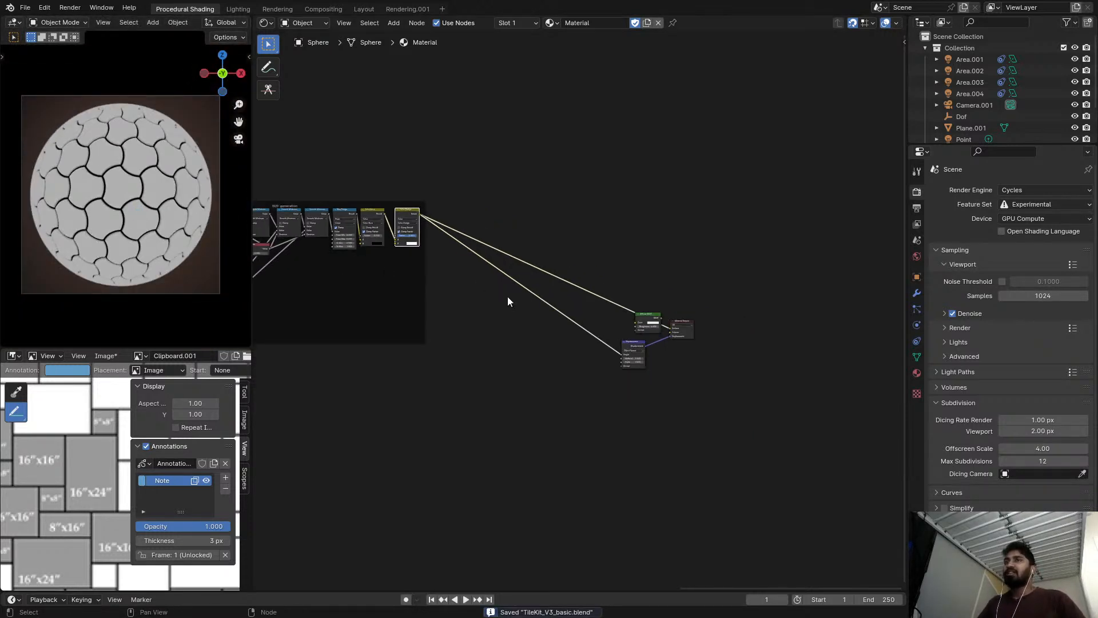
Disconnect the Color Dodge from the Diffuse BSDF, move the Diffuse BSDF, Displacement and Material Output nodes level with the SDF generation frame, and save.
{"action": "scroll", "coordinate": [591, 299], "scroll_direction": "up", "scroll_amount": 1}
{"action": "left_click_drag", "start_coordinate": [721, 338], "coordinate": [652, 192]}
{"action": "left_click_drag", "start_coordinate": [701, 360], "coordinate": [648, 218]}
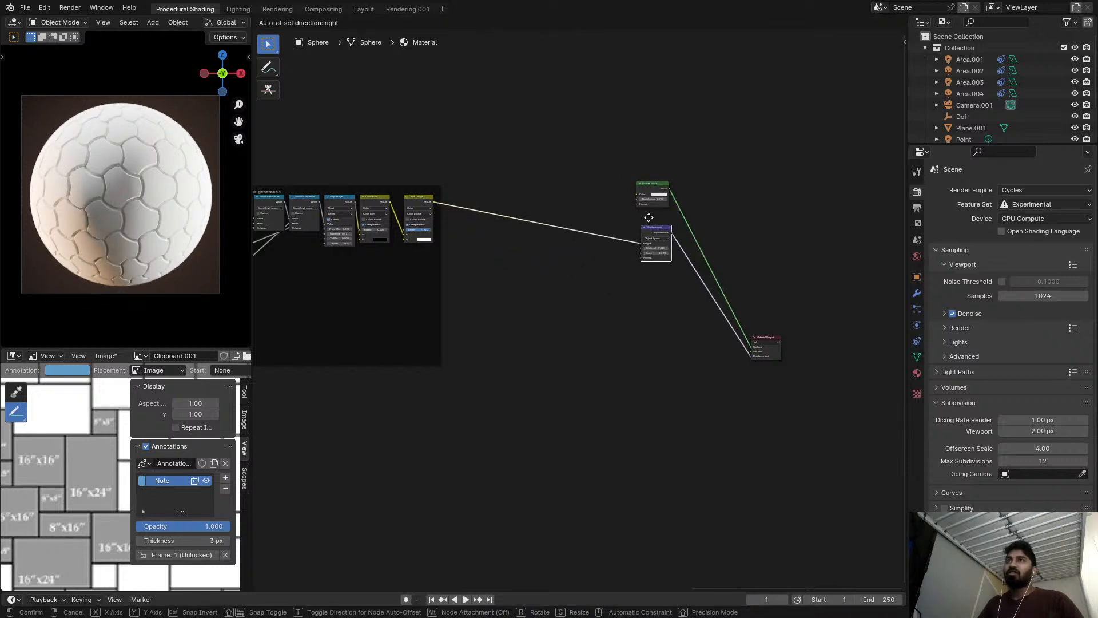
{"action": "left_click_drag", "start_coordinate": [766, 338], "coordinate": [722, 193]}
{"action": "scroll", "coordinate": [572, 251], "scroll_direction": "down", "scroll_amount": 1}
{"action": "middle_click_drag", "start_coordinate": [521, 262], "coordinate": [720, 255]}
{"action": "scroll", "coordinate": [720, 255], "scroll_direction": "down", "scroll_amount": 1}
{"action": "key", "text": "ctrl+s"}
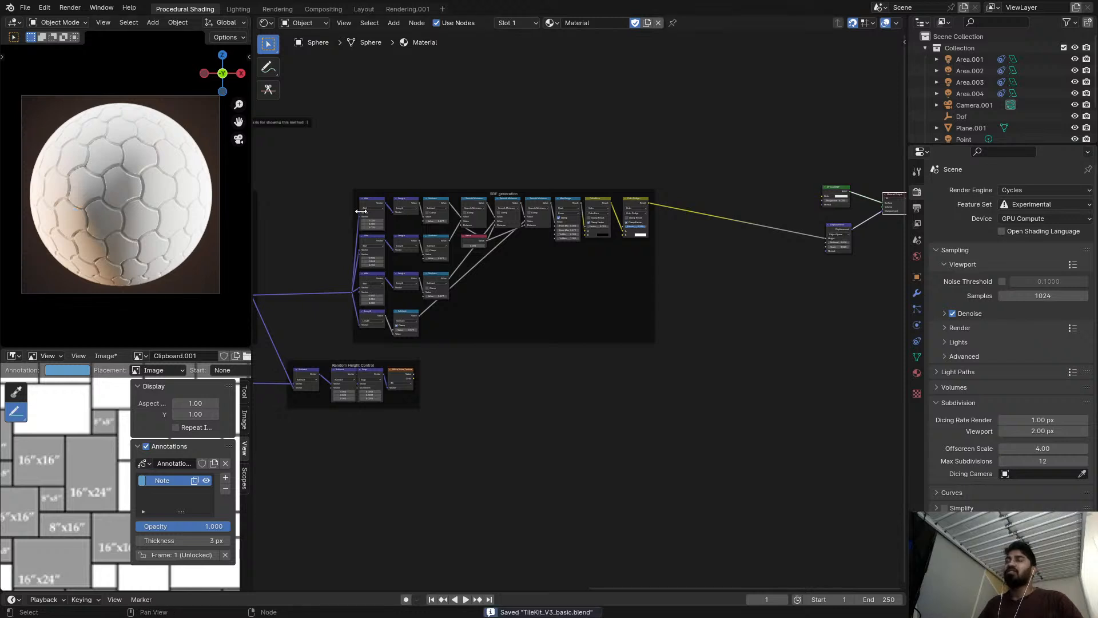
Remove the annotation from the paver pattern reference image, hide the image editor's sidebar, and save the file.
{"action": "middle_click_drag", "start_coordinate": [437, 216], "coordinate": [523, 225]}
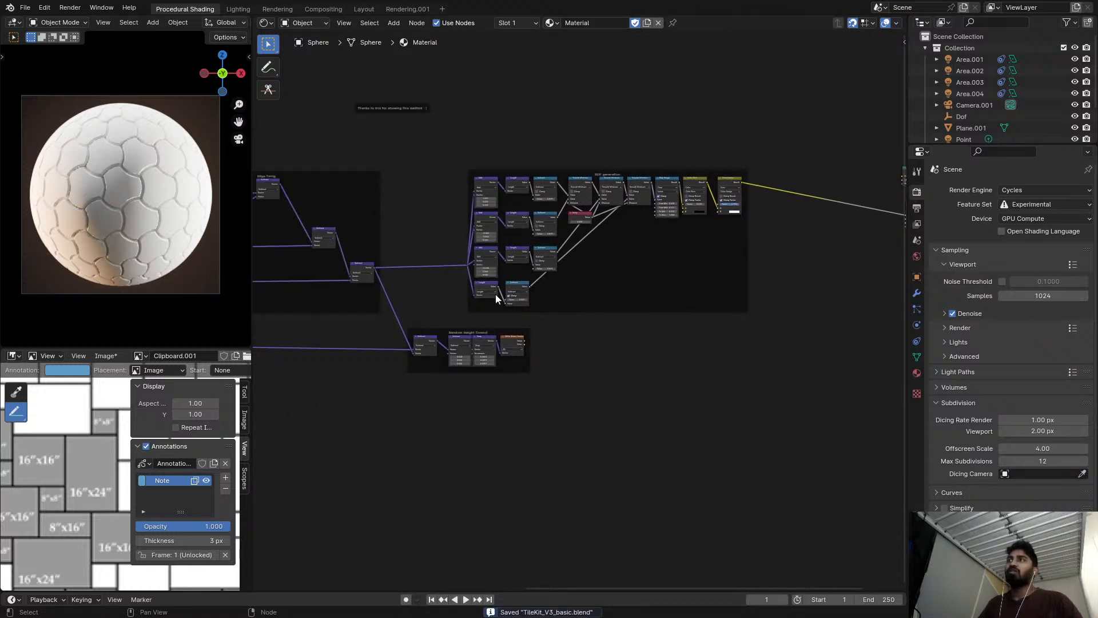
{"action": "scroll", "coordinate": [448, 348], "scroll_direction": "up", "scroll_amount": 1}
{"action": "scroll", "coordinate": [15, 469], "scroll_direction": "down", "scroll_amount": 3}
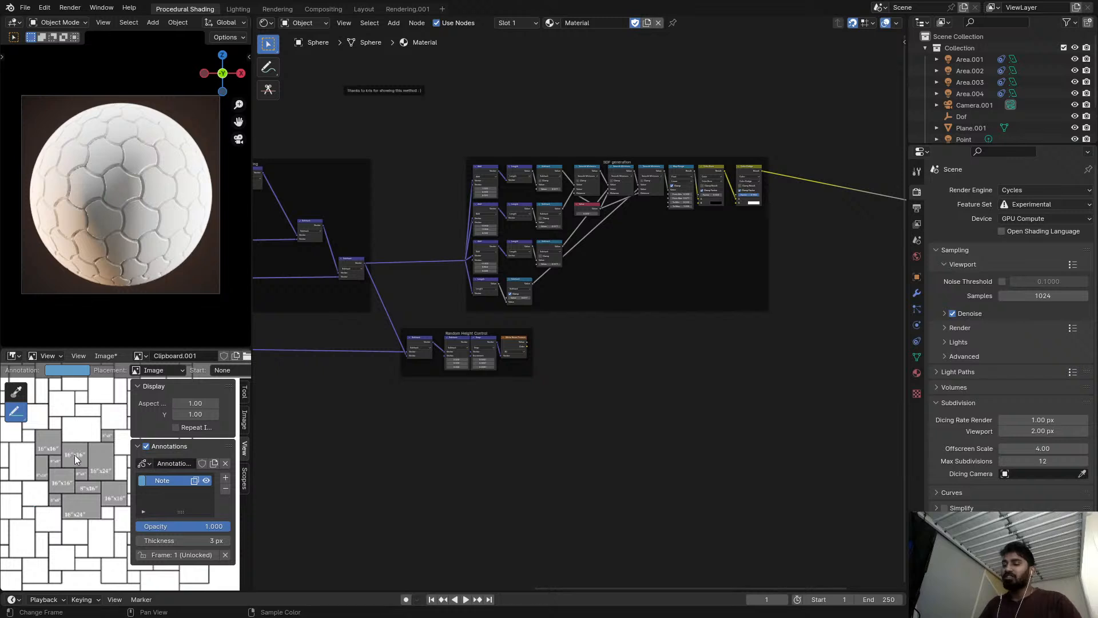
{"action": "left_click", "coordinate": [226, 490]}
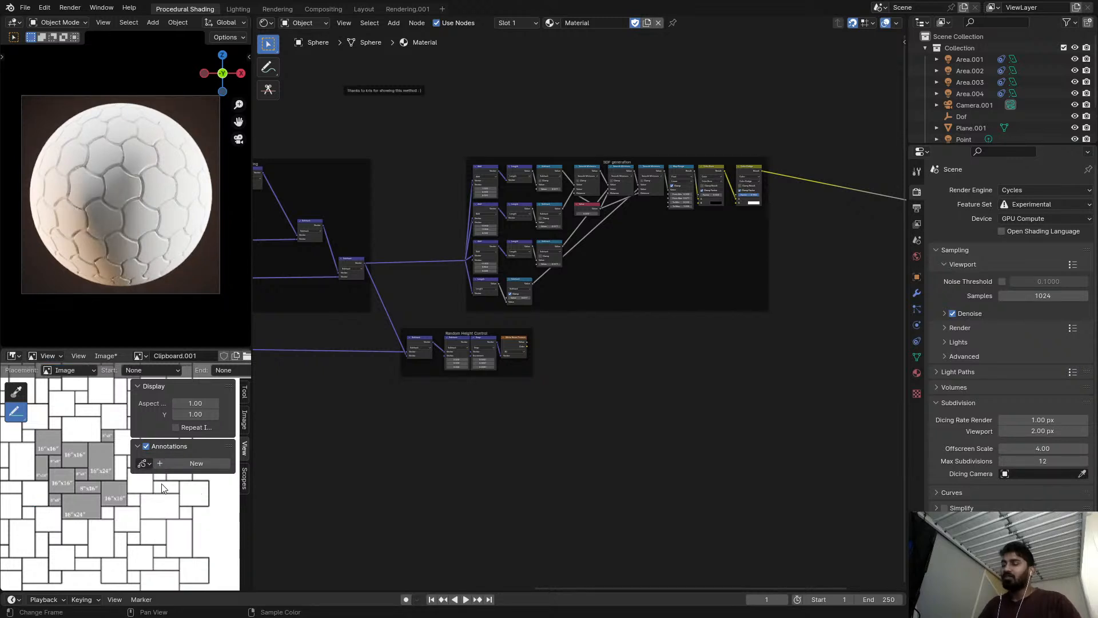
{"action": "key", "text": "n"}
{"action": "scroll", "coordinate": [160, 484], "scroll_direction": "up", "scroll_amount": 5}
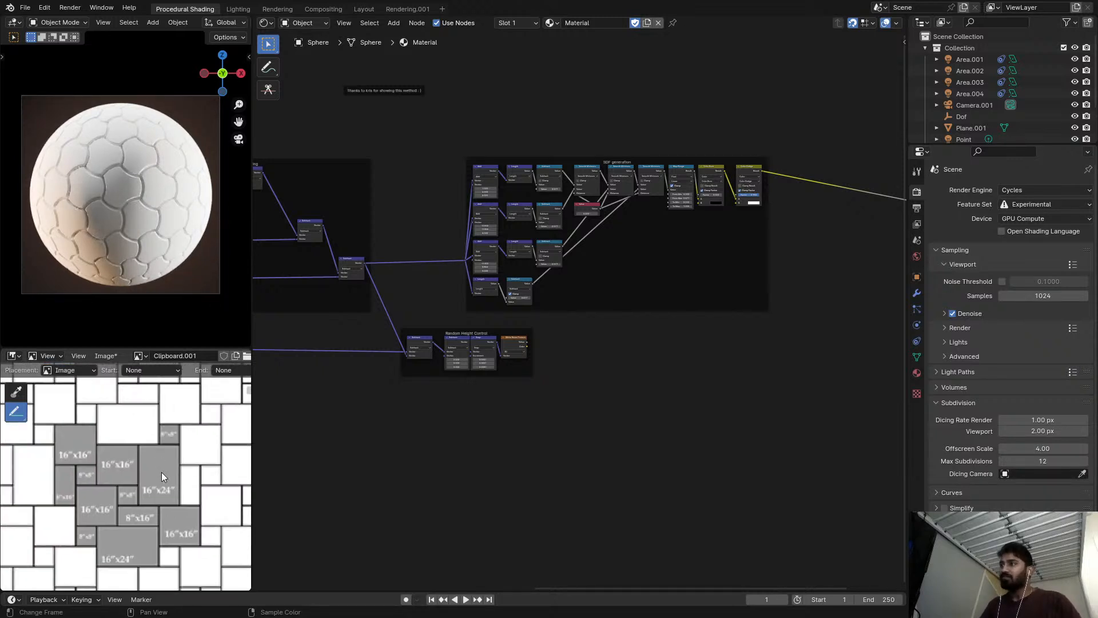
{"action": "scroll", "coordinate": [131, 204], "scroll_direction": "up", "scroll_amount": 3}
{"action": "key", "text": "ctrl+s"}
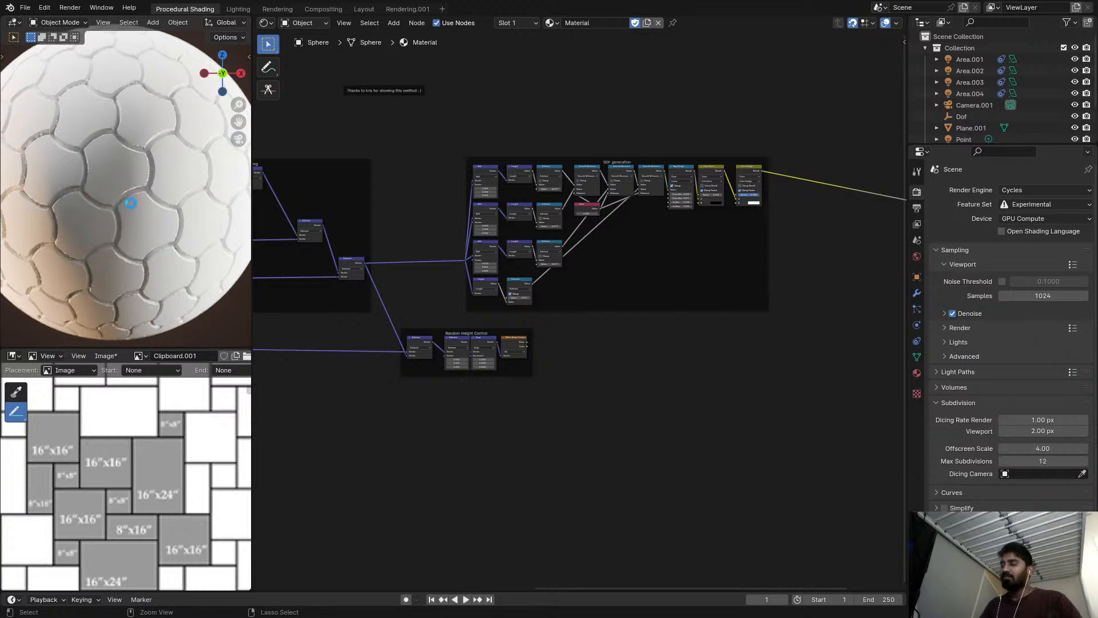
Examine the displaced tile edges on the sphere up close and save the file.
{"action": "scroll", "coordinate": [132, 203], "scroll_direction": "up", "scroll_amount": 2}
{"action": "scroll", "coordinate": [588, 271], "scroll_direction": "up", "scroll_amount": 4}
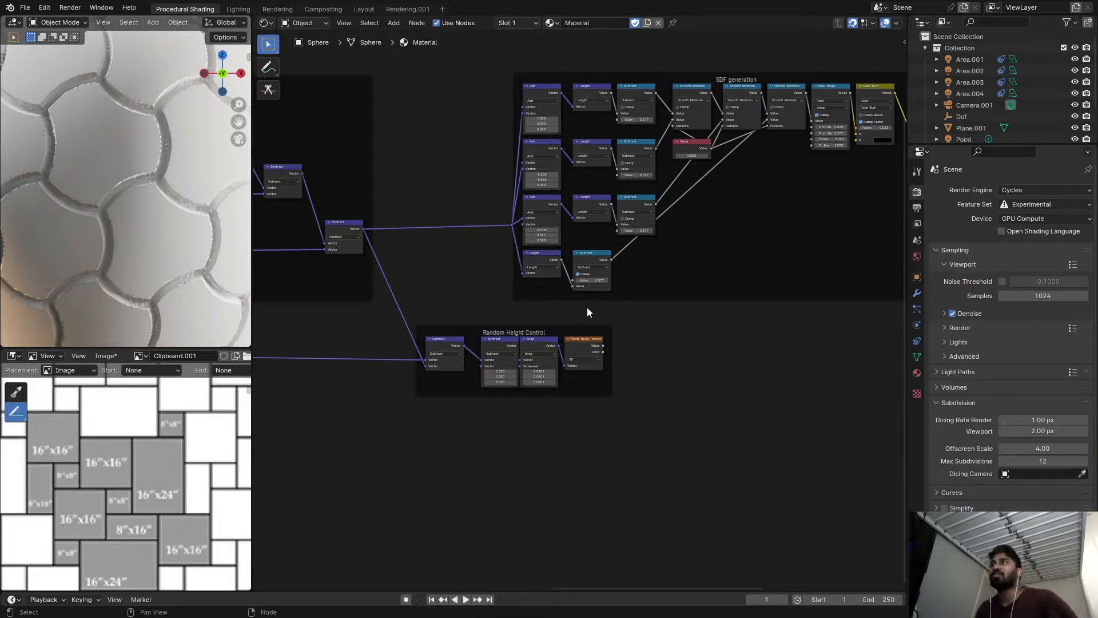
{"action": "scroll", "coordinate": [91, 168], "scroll_direction": "up", "scroll_amount": 1}
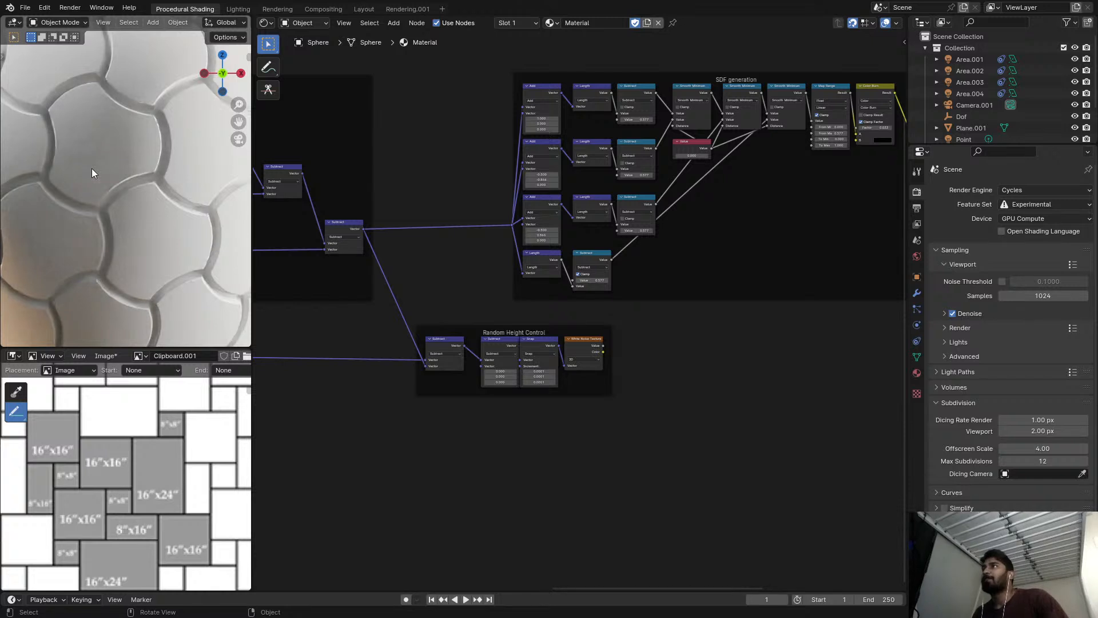
{"action": "key", "text": "ctrl+s"}
{"action": "scroll", "coordinate": [95, 167], "scroll_direction": "down", "scroll_amount": 4}
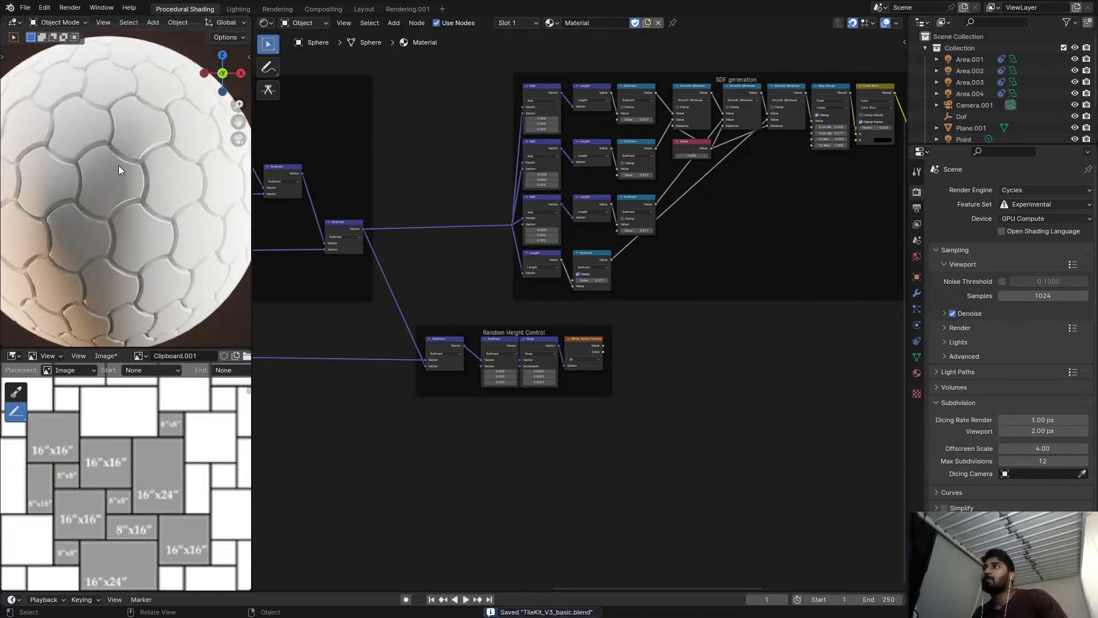
Look over the node tree from the output nodes back through the SDF generation, edge fixing and Random Height Control frames.
{"action": "middle_click_drag", "start_coordinate": [608, 277], "coordinate": [513, 311]}
{"action": "scroll", "coordinate": [513, 311], "scroll_direction": "down", "scroll_amount": 1}
{"action": "middle_click_drag", "start_coordinate": [730, 259], "coordinate": [432, 287]}
{"action": "scroll", "coordinate": [675, 255], "scroll_direction": "up", "scroll_amount": 3}
{"action": "middle_click_drag", "start_coordinate": [682, 258], "coordinate": [695, 287]}
{"action": "scroll", "coordinate": [695, 287], "scroll_direction": "up", "scroll_amount": 3}
{"action": "middle_click_drag", "start_coordinate": [520, 276], "coordinate": [837, 312]}
{"action": "scroll", "coordinate": [760, 315], "scroll_direction": "down", "scroll_amount": 4}
{"action": "middle_click_drag", "start_coordinate": [637, 317], "coordinate": [783, 302]}
{"action": "middle_click_drag", "start_coordinate": [575, 330], "coordinate": [629, 313]}
{"action": "scroll", "coordinate": [607, 329], "scroll_direction": "down", "scroll_amount": 2}
{"action": "scroll", "coordinate": [589, 332], "scroll_direction": "down", "scroll_amount": 4}
{"action": "scroll", "coordinate": [483, 342], "scroll_direction": "up", "scroll_amount": 3}
{"action": "scroll", "coordinate": [517, 345], "scroll_direction": "up", "scroll_amount": 1}
{"action": "middle_click_drag", "start_coordinate": [621, 379], "coordinate": [477, 386]}
Nudge the SDF generation frame and move its input reroute farther away from the Add nodes.
{"action": "left_click_drag", "start_coordinate": [597, 211], "coordinate": [595, 220]}
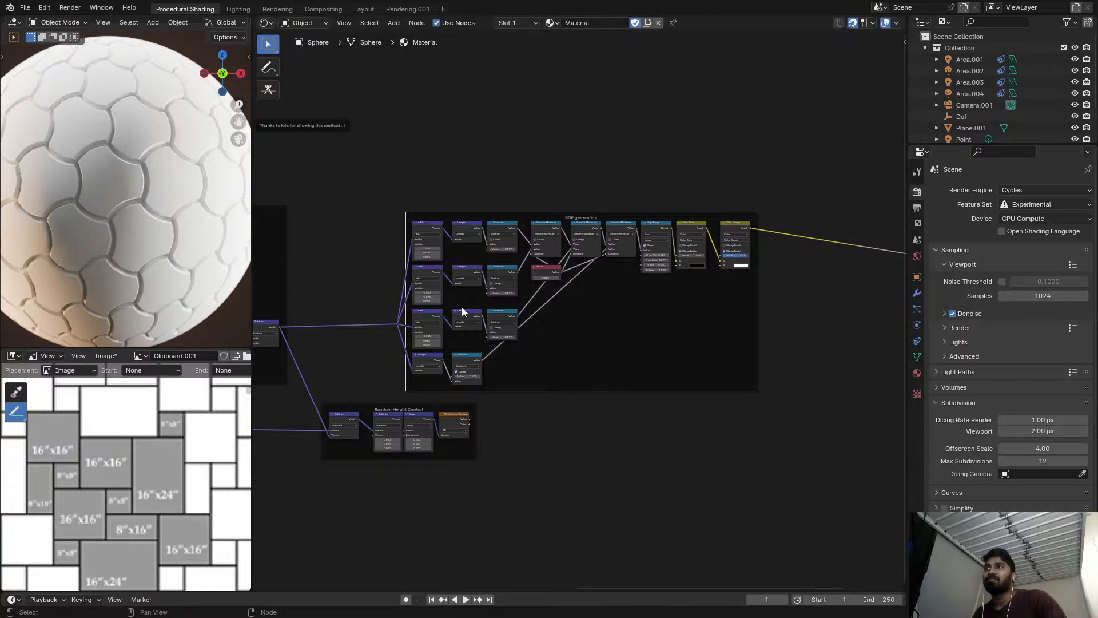
{"action": "scroll", "coordinate": [389, 332], "scroll_direction": "up", "scroll_amount": 2}
{"action": "left_click", "coordinate": [387, 321]}
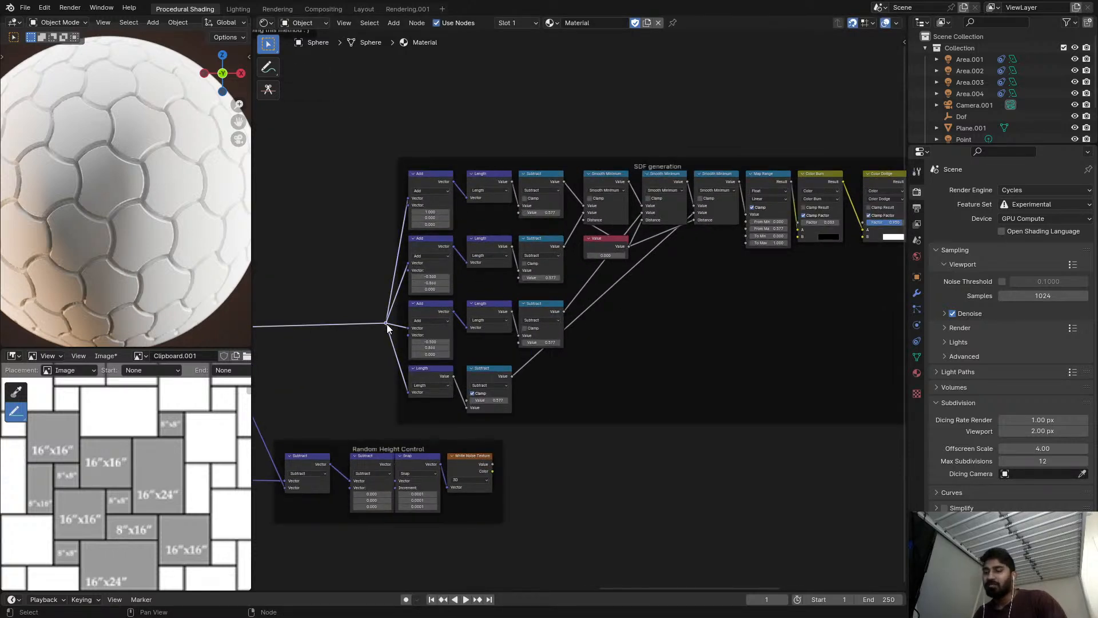
{"action": "key", "text": "g"}
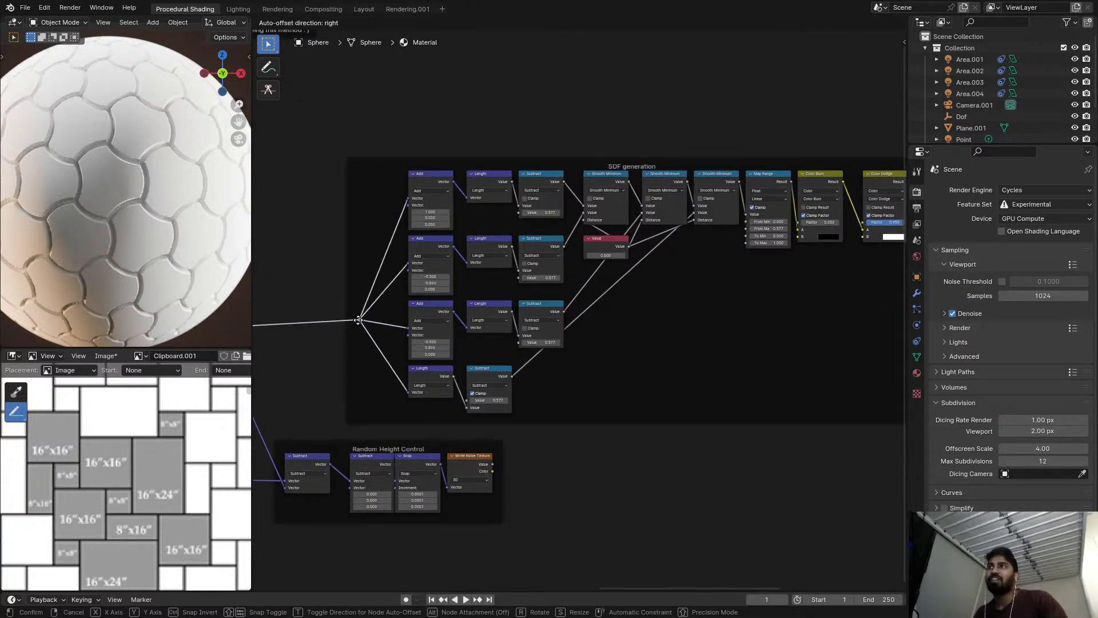
{"action": "left_click", "coordinate": [361, 333]}
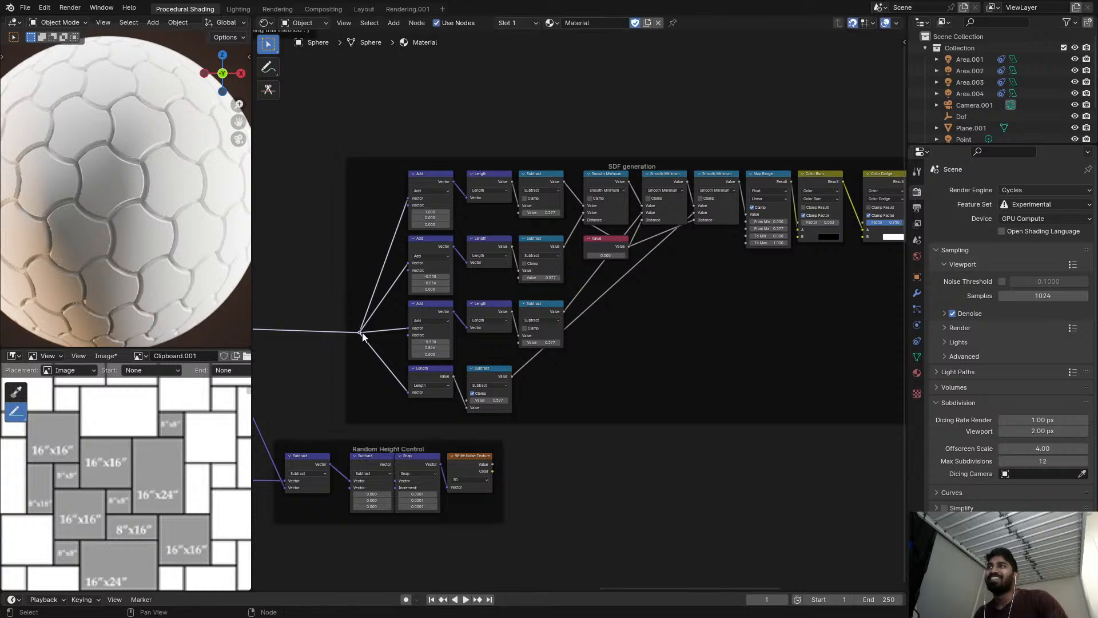
{"action": "scroll", "coordinate": [442, 310], "scroll_direction": "down", "scroll_amount": 2}
{"action": "scroll", "coordinate": [492, 401], "scroll_direction": "up", "scroll_amount": 1}
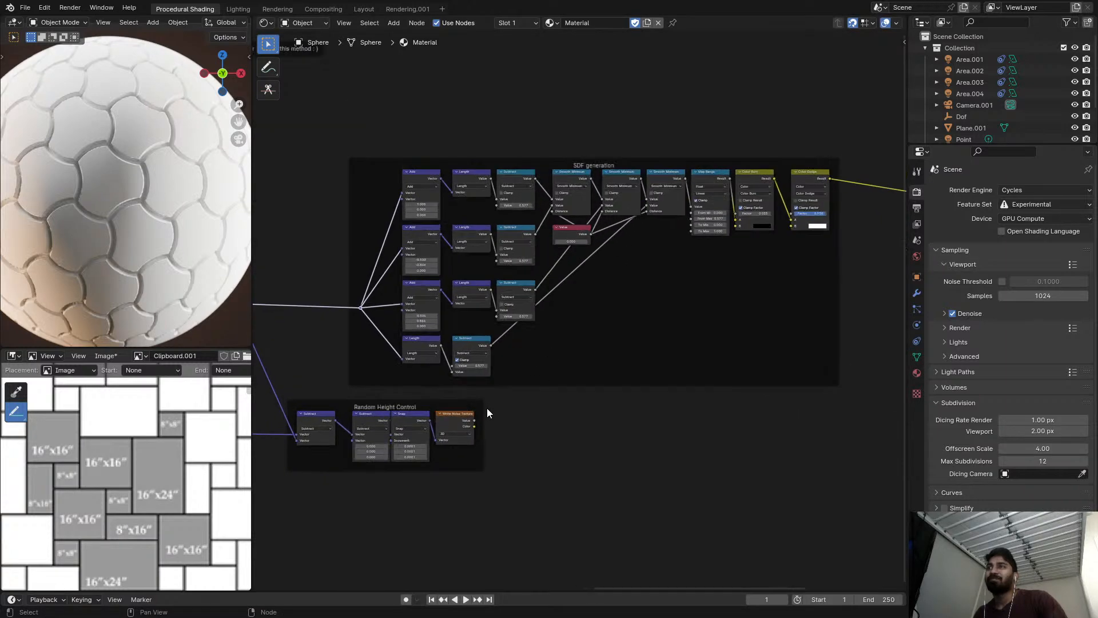
Move the Diffuse BSDF, Displacement and Material Output nodes together to a spot below the level of the SDF generation frame.
{"action": "scroll", "coordinate": [532, 395], "scroll_direction": "down", "scroll_amount": 1}
{"action": "middle_click_drag", "start_coordinate": [572, 380], "coordinate": [446, 370]}
{"action": "middle_click_drag", "start_coordinate": [806, 167], "coordinate": [607, 205]}
{"action": "left_click_drag", "start_coordinate": [621, 197], "coordinate": [797, 341]}
{"action": "key", "text": "g"}
{"action": "left_click", "coordinate": [625, 450]}
{"action": "left_click", "coordinate": [615, 328]}
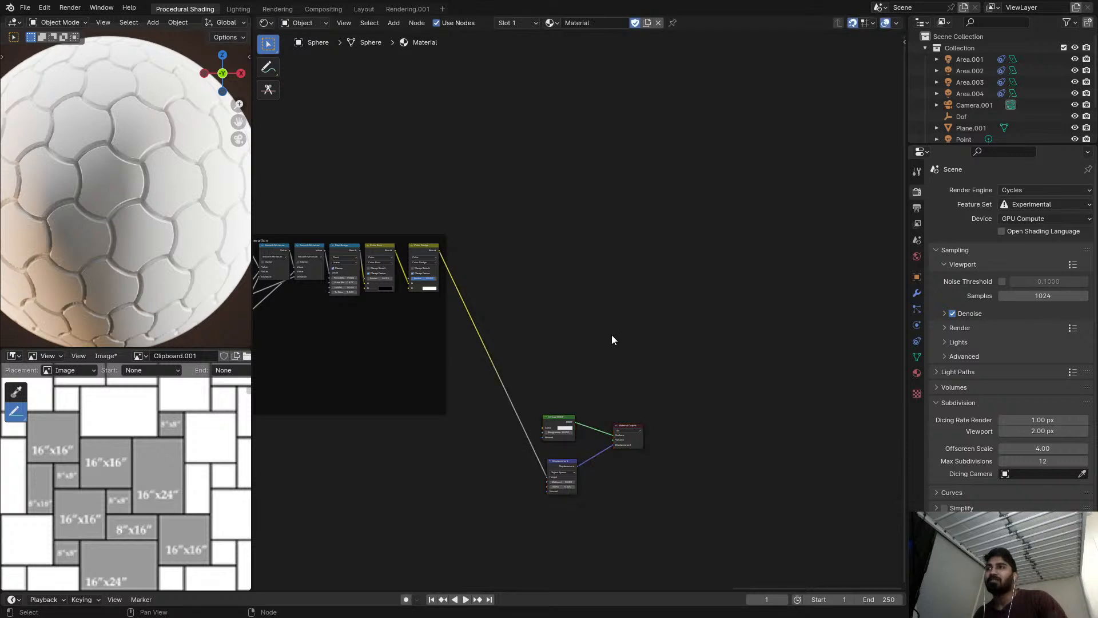
{"action": "middle_click_drag", "start_coordinate": [534, 385], "coordinate": [679, 260]}
{"action": "middle_click_drag", "start_coordinate": [507, 332], "coordinate": [578, 298]}
{"action": "middle_click_drag", "start_coordinate": [441, 309], "coordinate": [488, 294]}
{"action": "scroll", "coordinate": [465, 298], "scroll_direction": "down", "scroll_amount": 1}
{"action": "scroll", "coordinate": [147, 240], "scroll_direction": "down", "scroll_amount": 2}
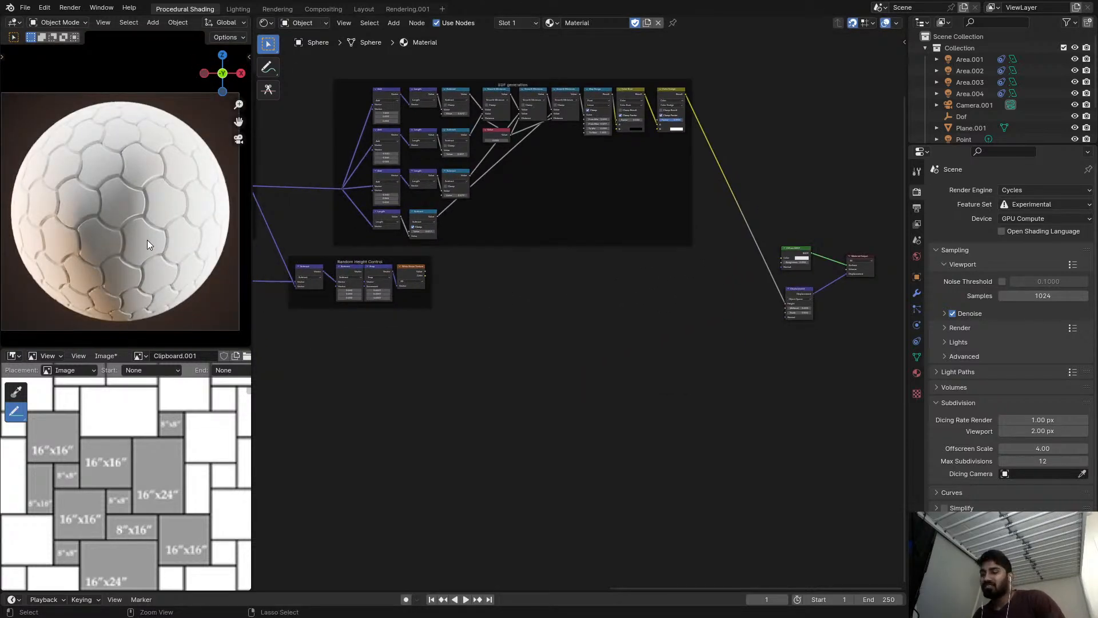
Set the 3D viewport to rendered shading, view the sphere's tiles closely, and save the file.
{"action": "key", "text": "ctrl+s"}
{"action": "key", "text": "z"}
{"action": "left_click", "coordinate": [150, 173]}
{"action": "scroll", "coordinate": [170, 238], "scroll_direction": "up", "scroll_amount": 2}
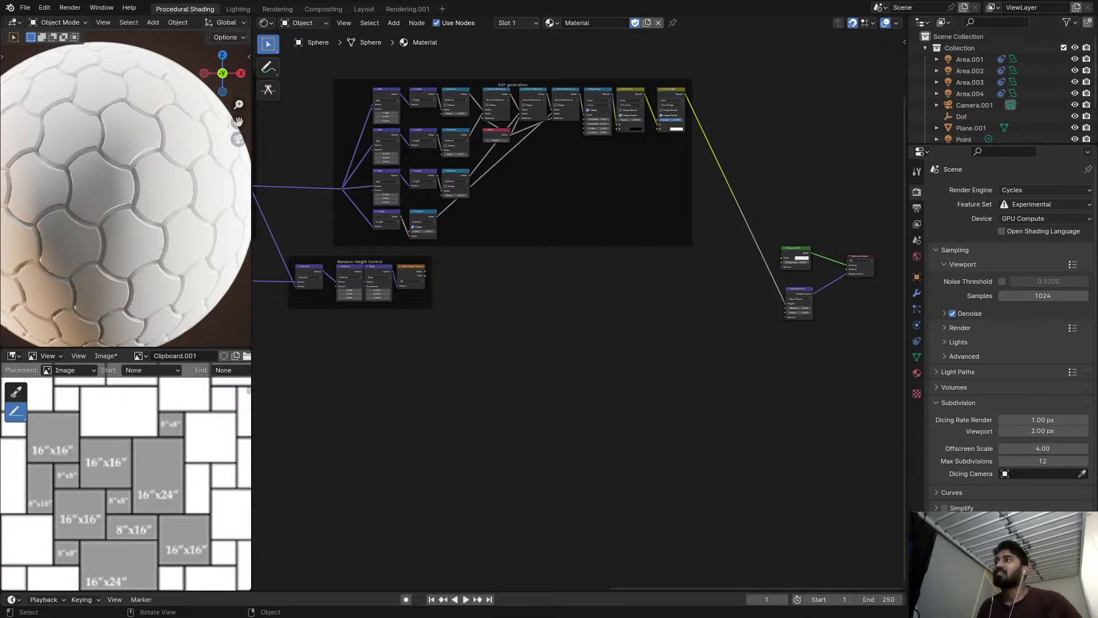
{"action": "key", "text": "ctrl+s"}
Space the Subtract, Snap and White Noise Texture nodes evenly in a row inside the Random Height Control frame and save.
{"action": "middle_click_drag", "start_coordinate": [297, 225], "coordinate": [517, 255]}
{"action": "scroll", "coordinate": [517, 255], "scroll_direction": "up", "scroll_amount": 1}
{"action": "scroll", "coordinate": [518, 255], "scroll_direction": "up", "scroll_amount": 2}
{"action": "scroll", "coordinate": [496, 254], "scroll_direction": "down", "scroll_amount": 3}
{"action": "middle_click_drag", "start_coordinate": [441, 251], "coordinate": [634, 290]}
{"action": "scroll", "coordinate": [634, 290], "scroll_direction": "down", "scroll_amount": 4}
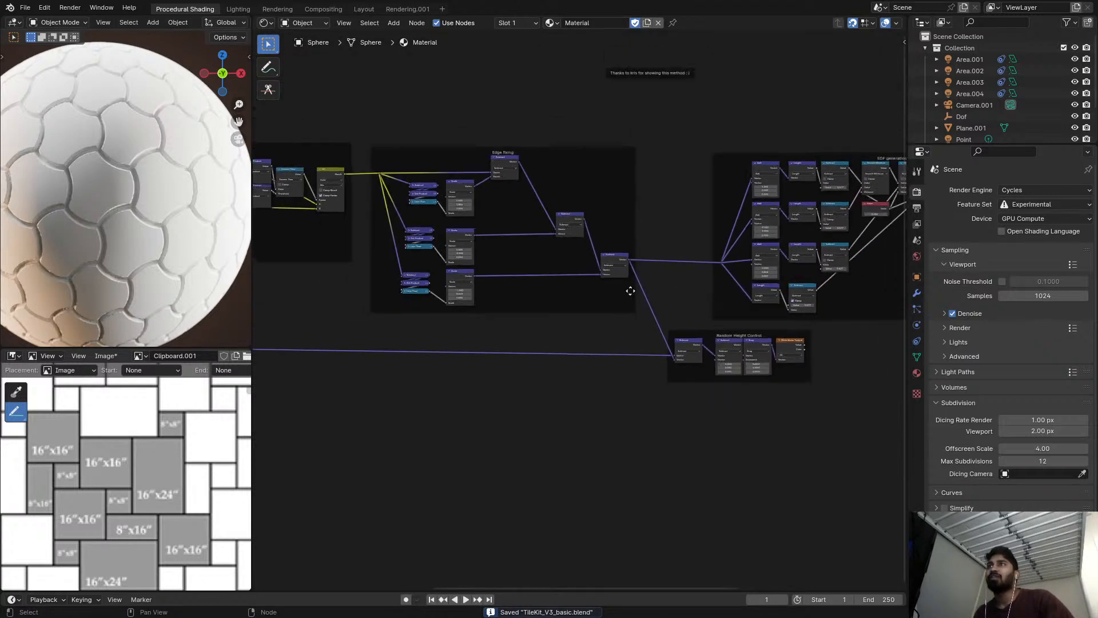
{"action": "middle_click_drag", "start_coordinate": [721, 330], "coordinate": [641, 330]}
{"action": "scroll", "coordinate": [674, 330], "scroll_direction": "up", "scroll_amount": 15}
{"action": "left_click_drag", "start_coordinate": [703, 343], "coordinate": [723, 341]}
{"action": "left_click_drag", "start_coordinate": [645, 343], "coordinate": [663, 342]}
{"action": "left_click_drag", "start_coordinate": [559, 341], "coordinate": [554, 334]}
{"action": "left_click_drag", "start_coordinate": [419, 335], "coordinate": [423, 328]}
{"action": "left_click", "coordinate": [713, 328]}
{"action": "left_click", "coordinate": [807, 327]}
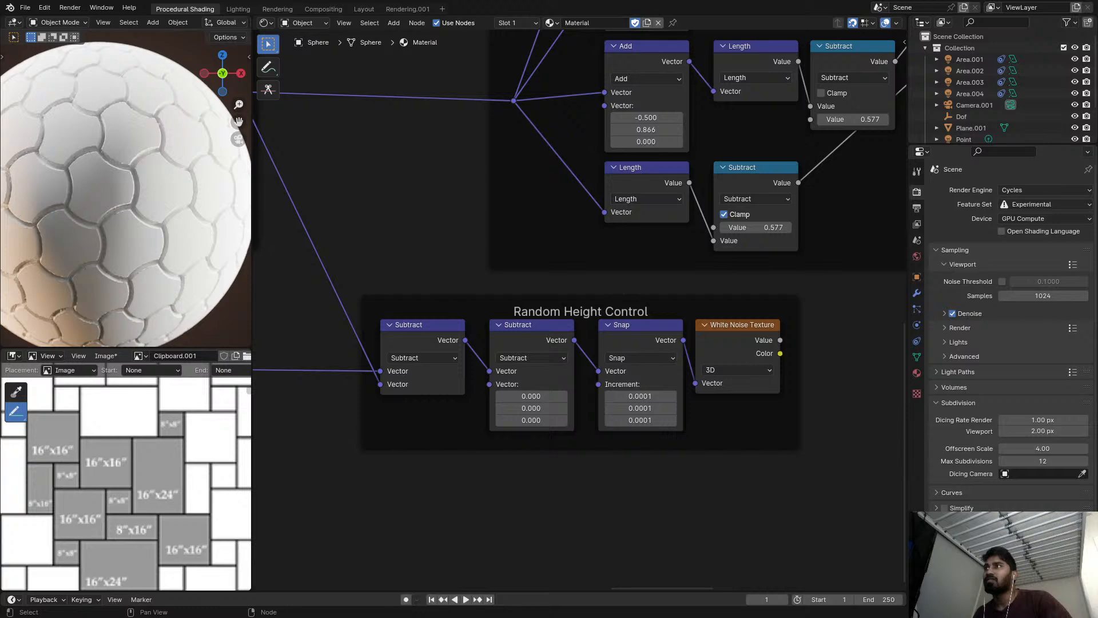
{"action": "key", "text": "ctrl+s"}
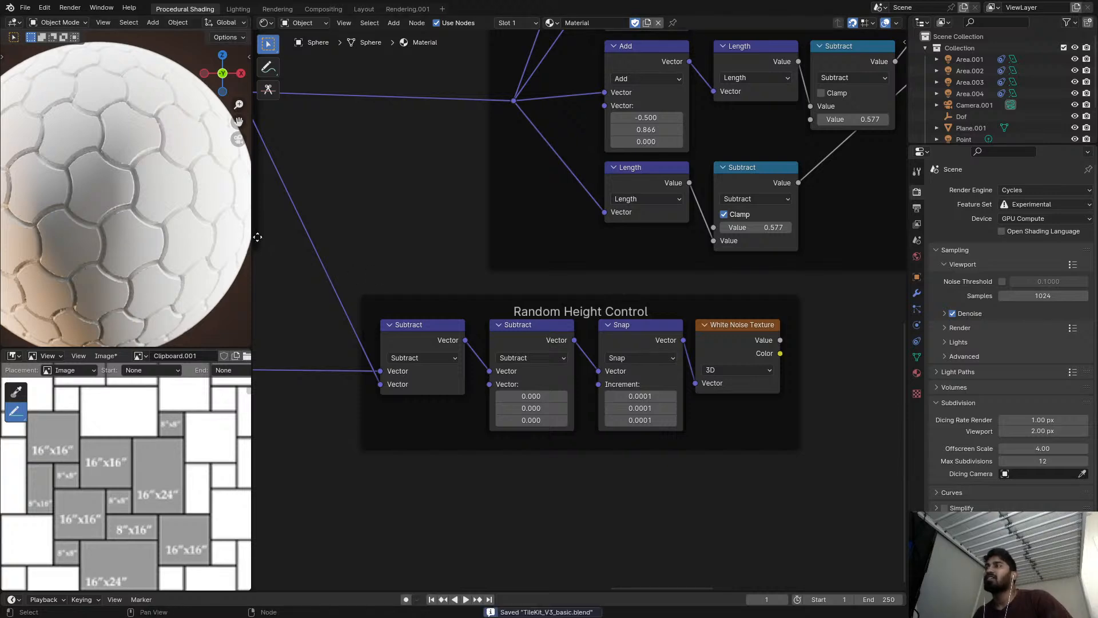
Align the first Smooth Minimum node and the Value node beneath it in the SDF generation frame, then save.
{"action": "scroll", "coordinate": [757, 295], "scroll_direction": "down", "scroll_amount": 1}
{"action": "scroll", "coordinate": [757, 295], "scroll_direction": "down", "scroll_amount": 2}
{"action": "middle_click_drag", "start_coordinate": [757, 295], "coordinate": [538, 342]}
{"action": "scroll", "coordinate": [681, 314], "scroll_direction": "down", "scroll_amount": 1}
{"action": "scroll", "coordinate": [477, 244], "scroll_direction": "up", "scroll_amount": 3}
{"action": "mouse_move", "coordinate": [424, 210]}
{"action": "left_mouse_down"}
{"action": "mouse_move", "coordinate": [423, 200]}
{"action": "mouse_move", "coordinate": [412, 212]}
{"action": "left_mouse_up"}
{"action": "left_click_drag", "start_coordinate": [415, 95], "coordinate": [410, 96]}
{"action": "left_click_drag", "start_coordinate": [417, 208], "coordinate": [417, 197]}
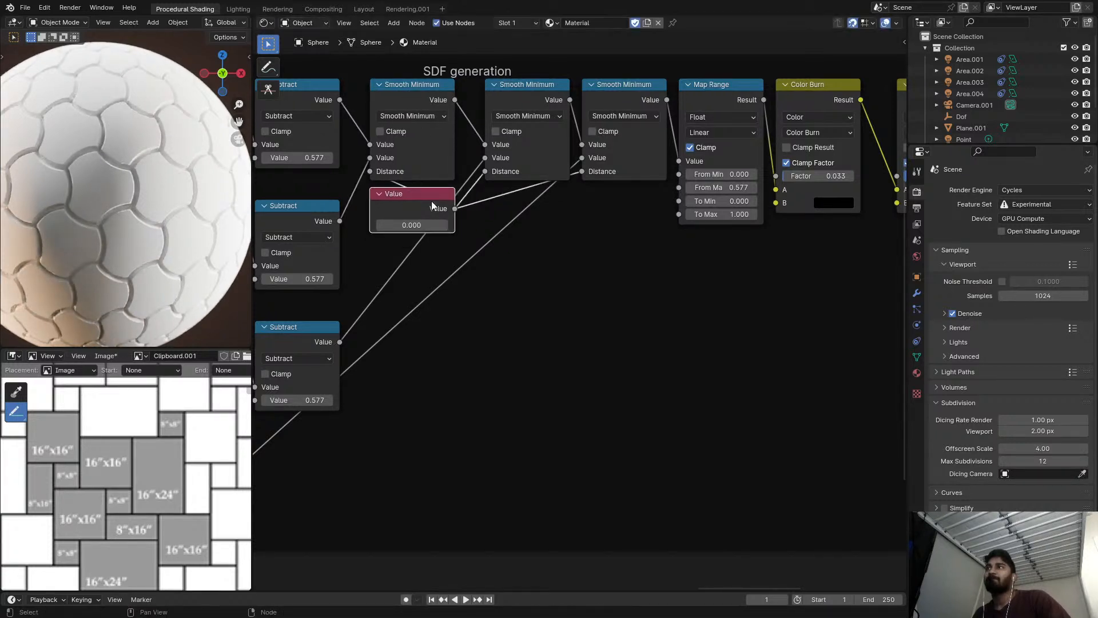
{"action": "key", "text": "ctrl+s"}
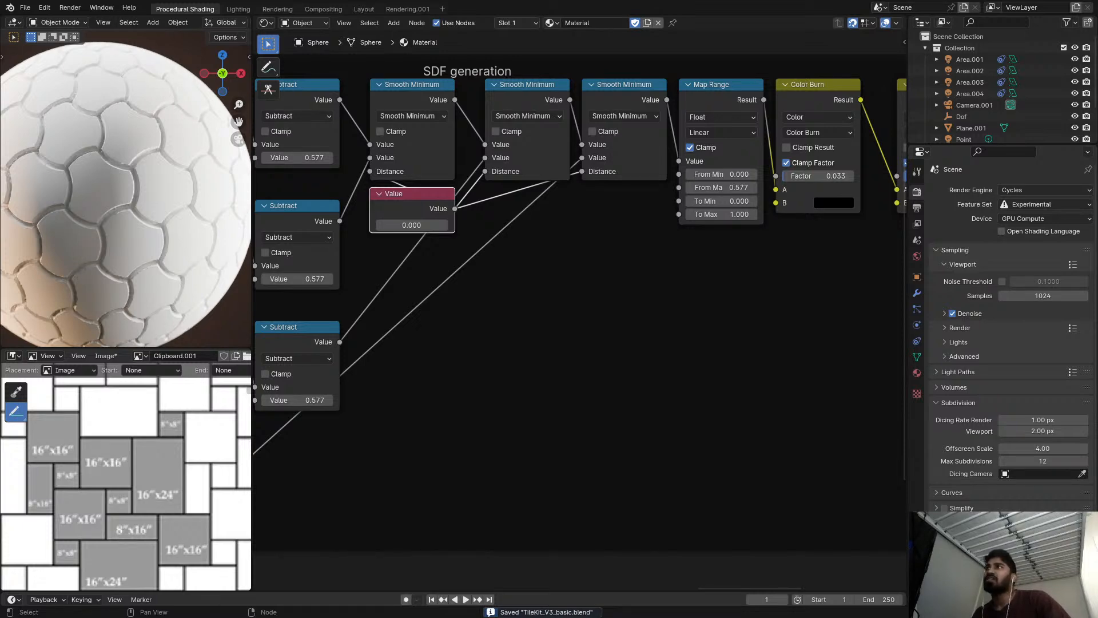
Move the Diffuse BSDF, Displacement and Material Output nodes together to sit right beside the Color Dodge end of the SDF generation frame.
{"action": "scroll", "coordinate": [670, 351], "scroll_direction": "down", "scroll_amount": 5}
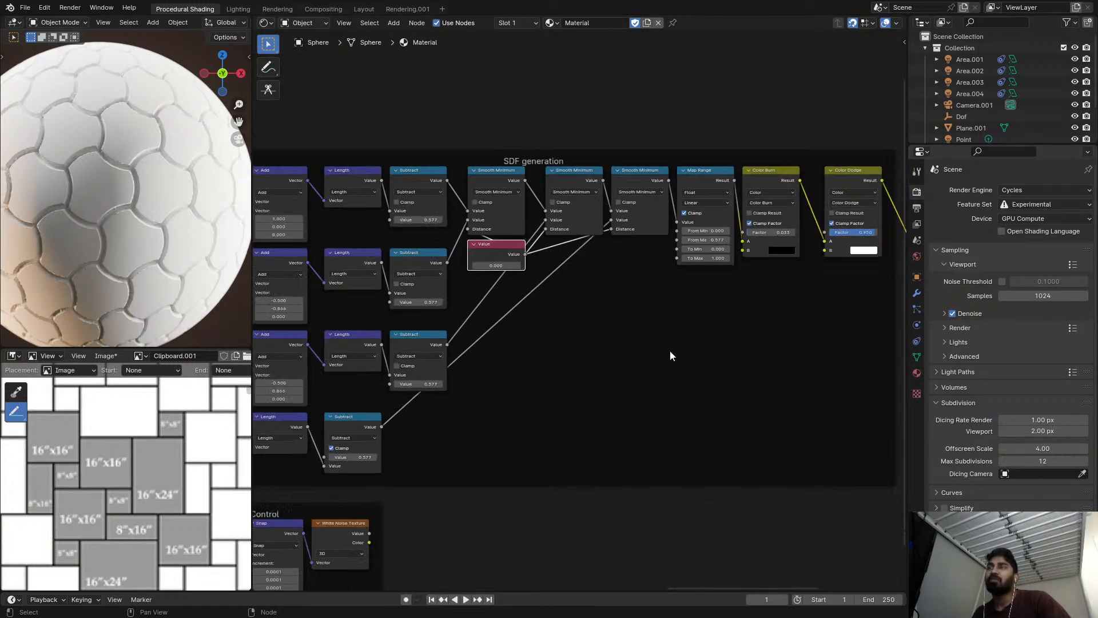
{"action": "middle_click_drag", "start_coordinate": [681, 363], "coordinate": [431, 321]}
{"action": "scroll", "coordinate": [738, 389], "scroll_direction": "up", "scroll_amount": 2}
{"action": "left_click_drag", "start_coordinate": [707, 367], "coordinate": [863, 527]}
{"action": "left_click_drag", "start_coordinate": [819, 432], "coordinate": [731, 210]}
{"action": "left_click", "coordinate": [752, 309]}
{"action": "middle_click_drag", "start_coordinate": [753, 309], "coordinate": [660, 341]}
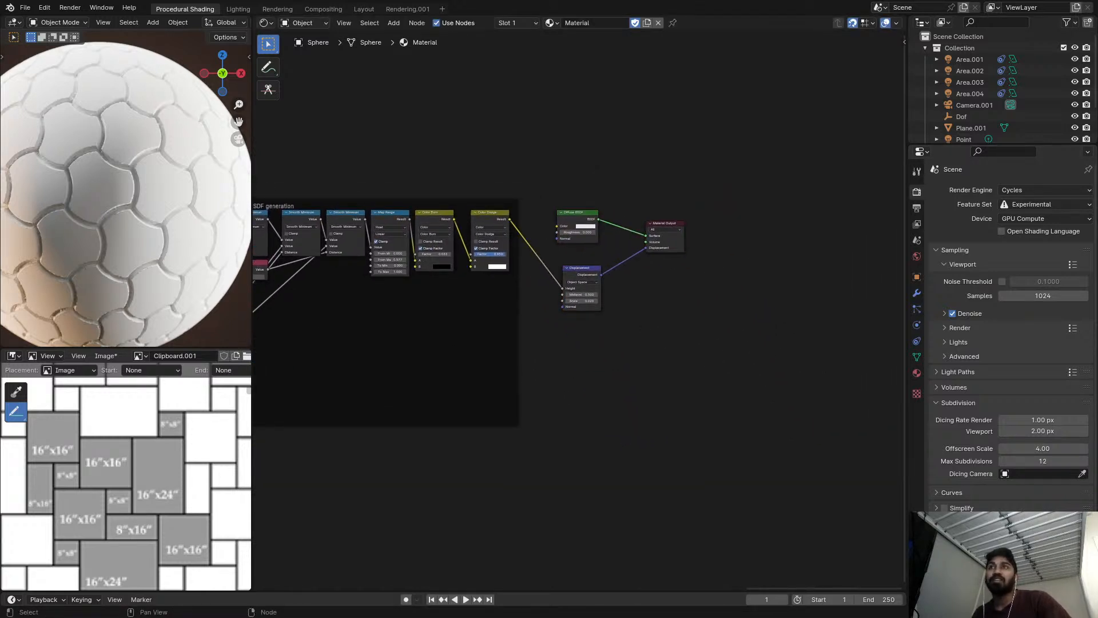